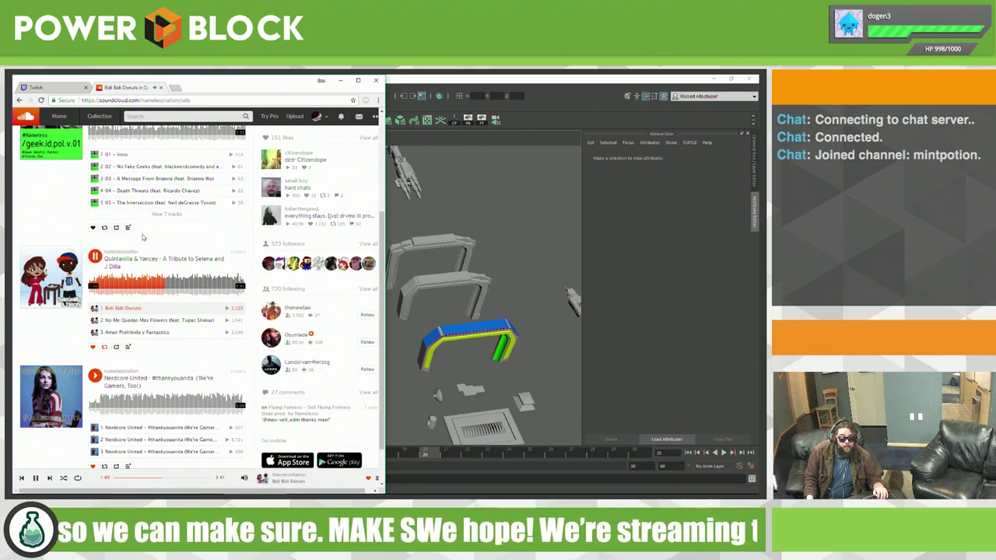
Step: Raise the SoundCloud music volume to 100 and bring the Maya LT arch scene to the front
{"action": "key", "text": "XF86AudioRaiseVolume"}
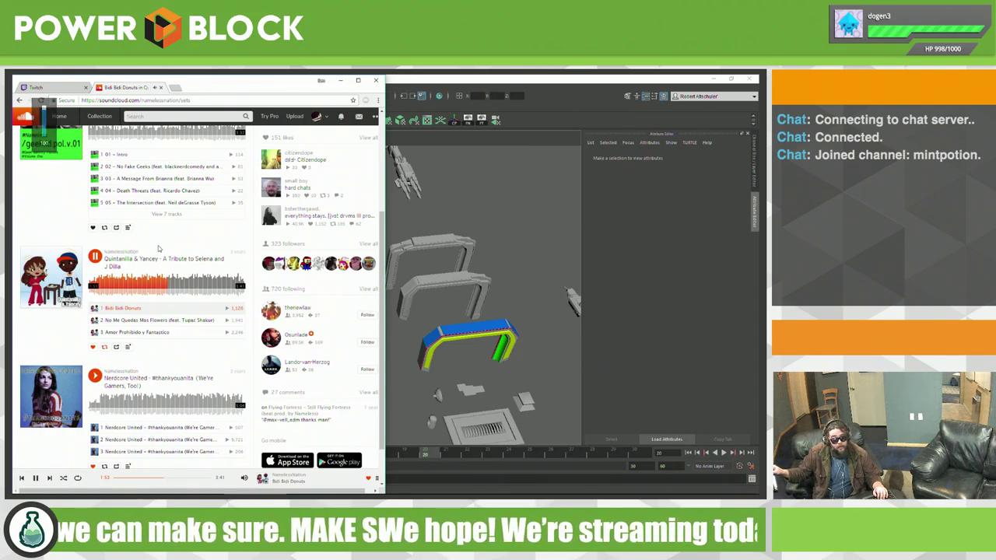
{"action": "left_click", "coordinate": [502, 238]}
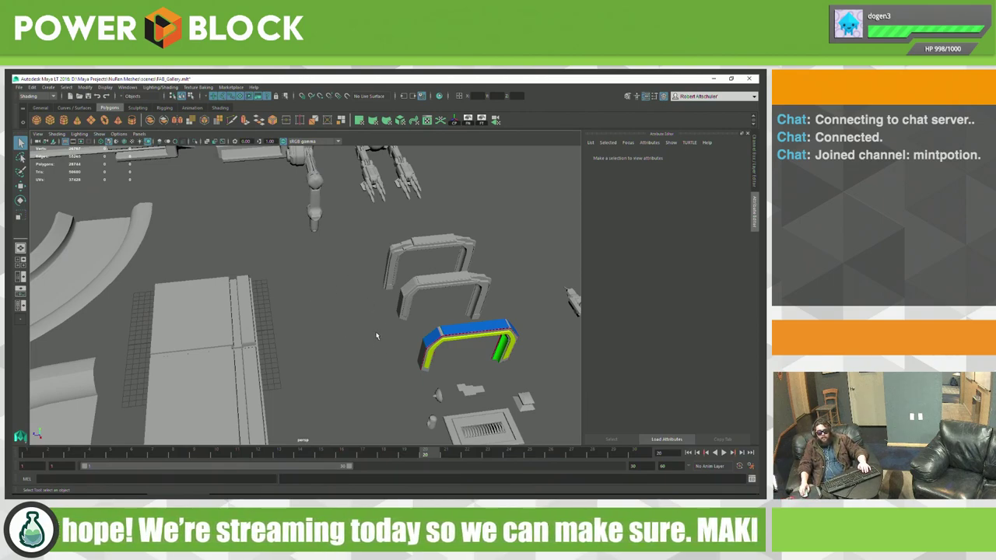
Step: Frame the blue, yellow and green Fab_Arc_mesh arch head-on and select it
{"action": "mouse_move", "coordinate": [375, 322]}
{"action": "left_mouse_down", "text": "alt"}
{"action": "mouse_move", "coordinate": [371, 308]}
{"action": "mouse_move", "coordinate": [431, 309]}
{"action": "mouse_move", "coordinate": [324, 289]}
{"action": "mouse_move", "coordinate": [353, 344]}
{"action": "mouse_move", "coordinate": [356, 322]}
{"action": "mouse_move", "coordinate": [344, 338]}
{"action": "mouse_move", "coordinate": [314, 319]}
{"action": "left_mouse_up", "text": "alt"}
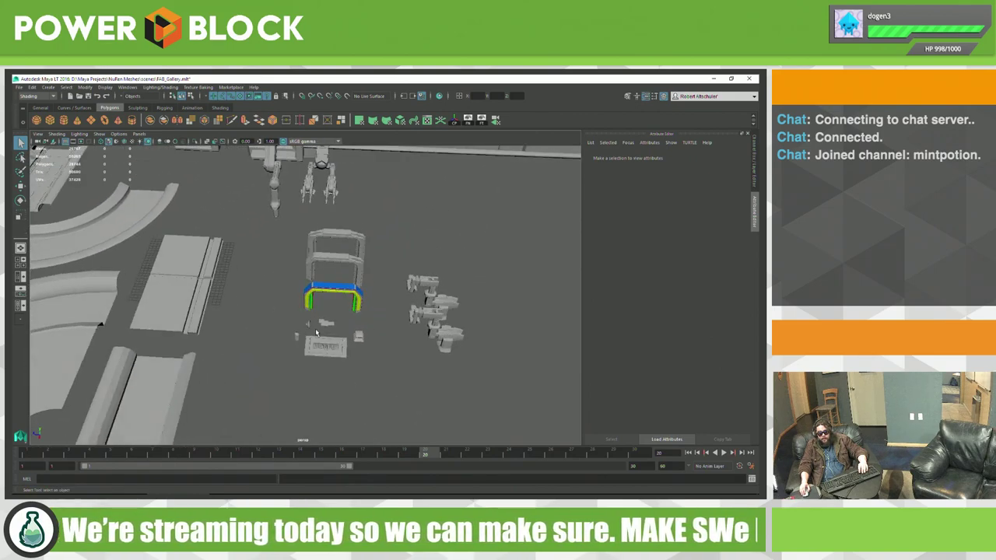
{"action": "right_click_drag", "start_coordinate": [315, 319], "coordinate": [383, 315], "text": "alt"}
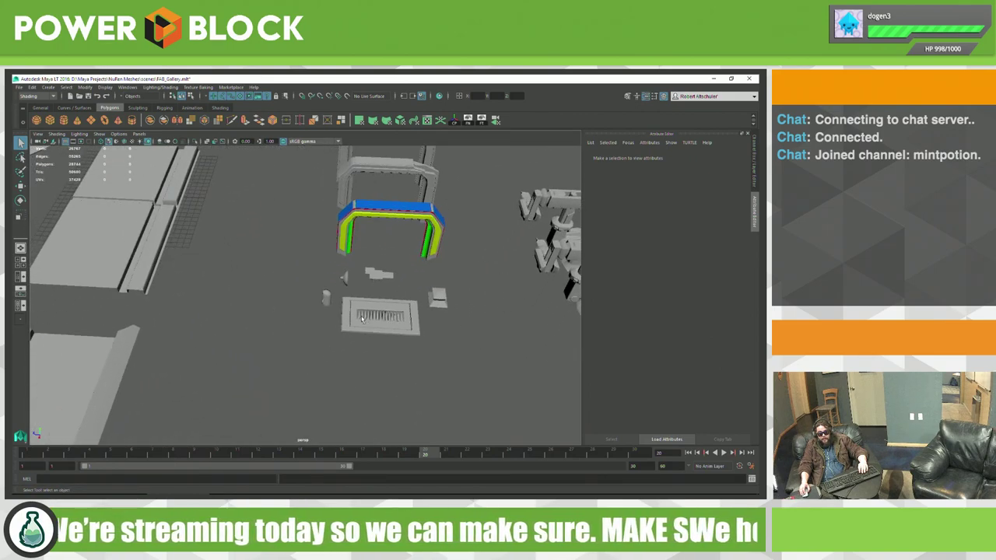
{"action": "mouse_move", "coordinate": [362, 319]}
{"action": "left_mouse_down", "text": "alt"}
{"action": "mouse_move", "coordinate": [335, 350]}
{"action": "mouse_move", "coordinate": [350, 357]}
{"action": "left_mouse_up", "text": "alt"}
{"action": "mouse_move", "coordinate": [350, 357]}
{"action": "right_mouse_down", "text": "alt"}
{"action": "mouse_move", "coordinate": [385, 368]}
{"action": "mouse_move", "coordinate": [366, 358]}
{"action": "right_mouse_up", "text": "alt"}
{"action": "left_click_drag", "start_coordinate": [366, 358], "coordinate": [342, 346], "text": "alt"}
{"action": "right_click_drag", "start_coordinate": [343, 346], "coordinate": [308, 350], "text": "alt"}
{"action": "mouse_move", "coordinate": [335, 323]}
{"action": "left_mouse_down", "text": "alt"}
{"action": "mouse_move", "coordinate": [300, 334]}
{"action": "mouse_move", "coordinate": [322, 360]}
{"action": "left_mouse_up", "text": "alt"}
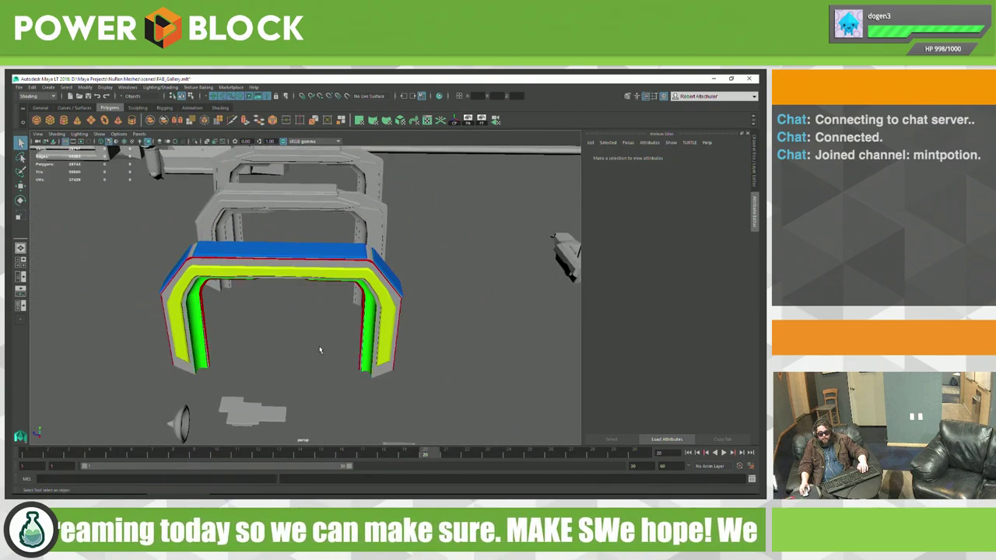
{"action": "scroll", "coordinate": [319, 350], "scroll_direction": "up", "scroll_amount": 5}
{"action": "scroll", "coordinate": [323, 351], "scroll_direction": "down", "scroll_amount": 3}
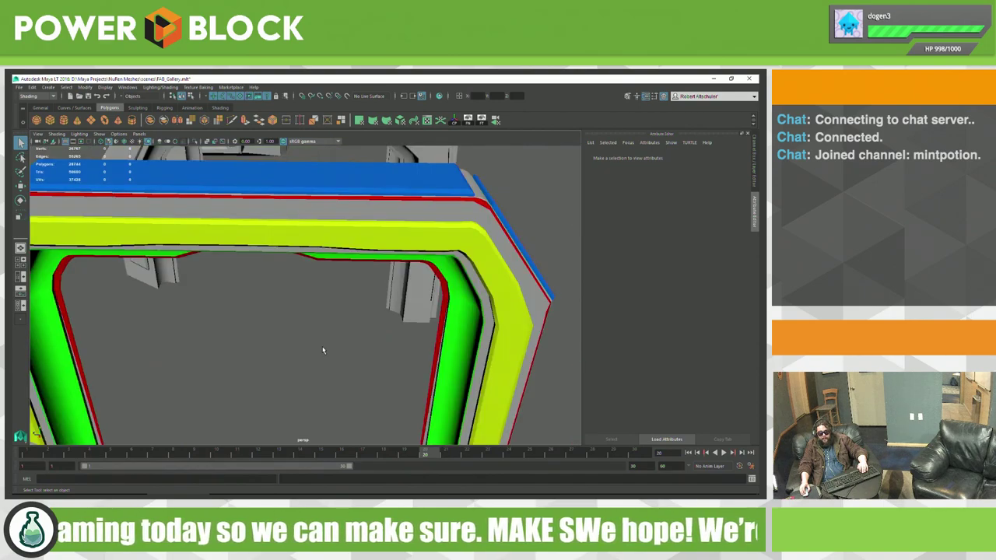
{"action": "scroll", "coordinate": [322, 352], "scroll_direction": "down", "scroll_amount": 2}
{"action": "left_click", "coordinate": [356, 270]}
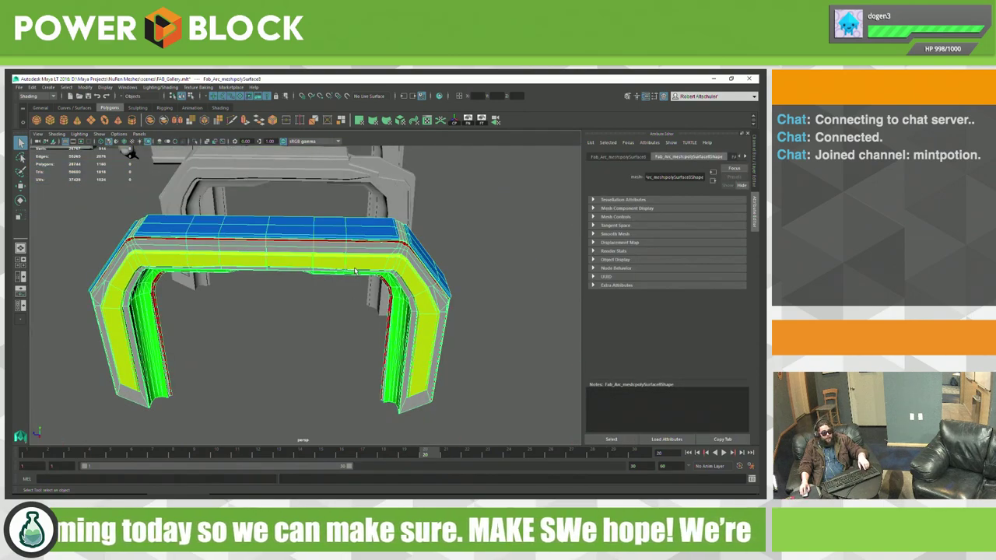
Step: Unparent the arch from its group so it becomes its own object, polySurface8
{"action": "key", "text": "shift+p"}
{"action": "key", "text": "w"}
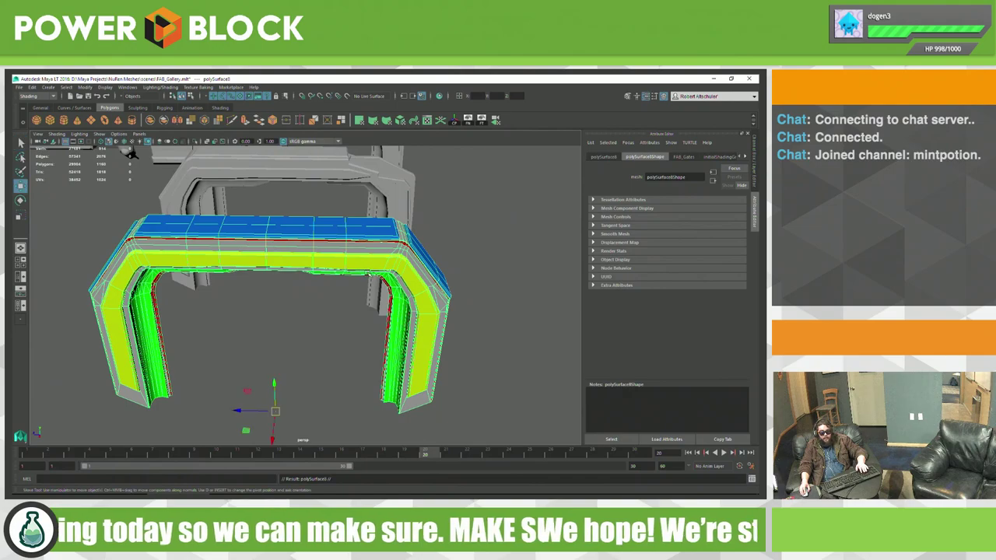
{"action": "middle_click_drag", "start_coordinate": [363, 289], "coordinate": [397, 284], "text": "alt"}
{"action": "key", "text": "r"}
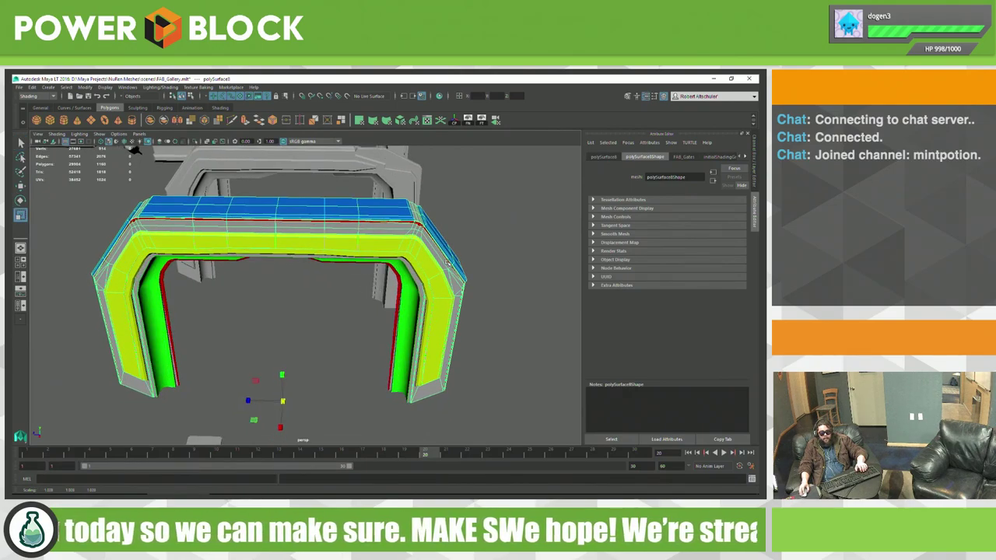
Step: Reassign the arch's blue and yellow outer faces to an existing grey material
{"action": "right_click", "coordinate": [447, 263]}
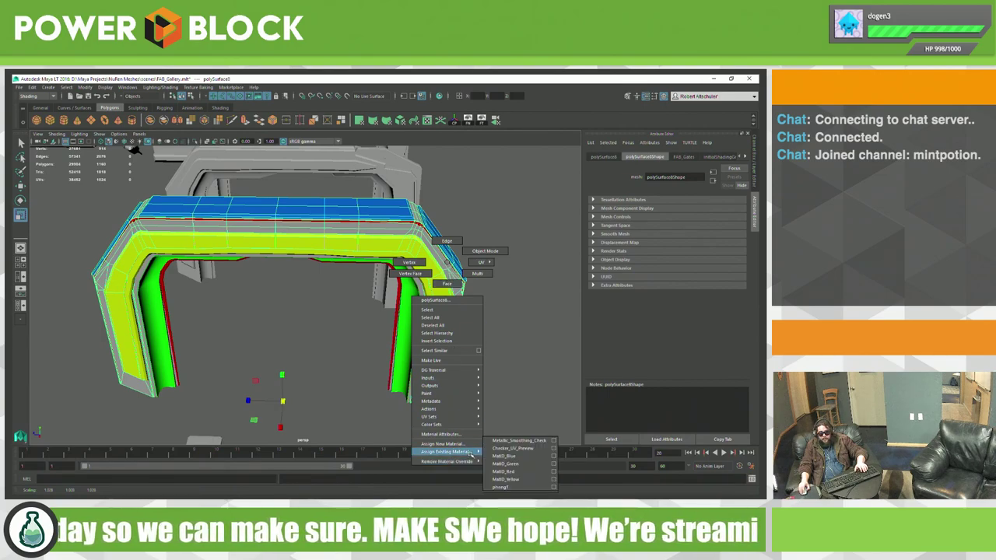
{"action": "mouse_move", "coordinate": [445, 452]}
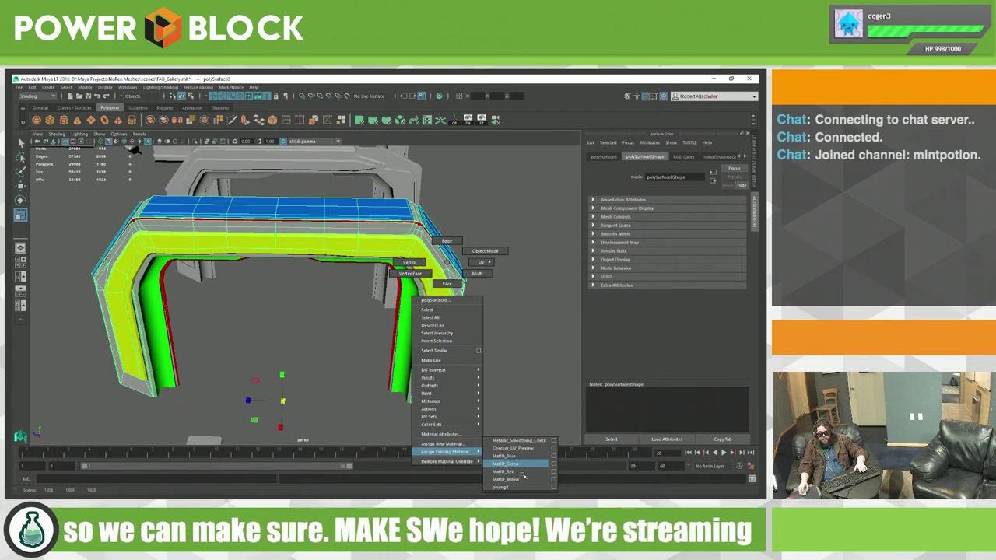
{"action": "left_click", "coordinate": [525, 487]}
{"action": "middle_click_drag", "start_coordinate": [468, 398], "coordinate": [488, 418], "text": "alt"}
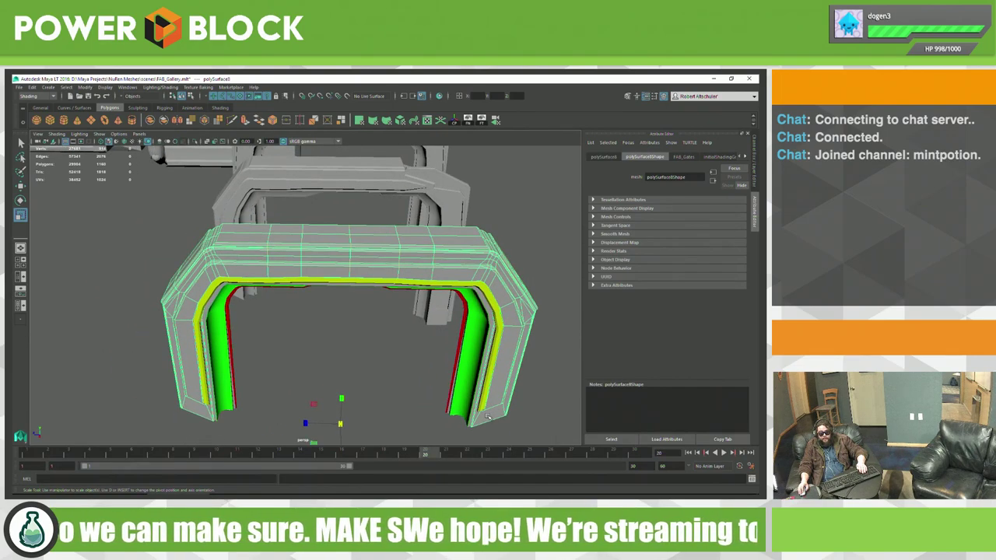
Step: Give the arch a new Phong material named 'framePhong' and make it semi-transparent
{"action": "right_click", "coordinate": [530, 304]}
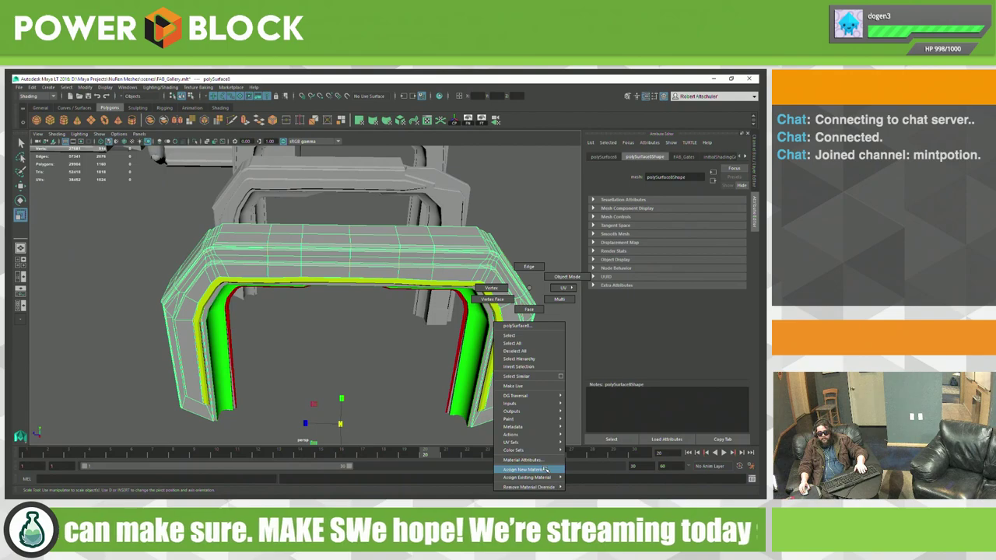
{"action": "left_click", "coordinate": [545, 469]}
{"action": "left_click", "coordinate": [316, 267]}
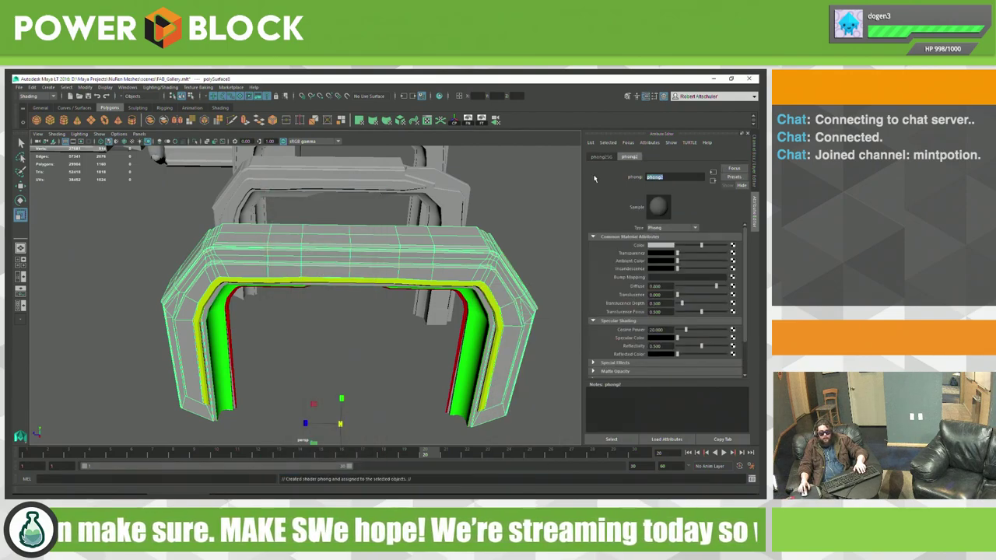
{"action": "type", "text": "framePh"}
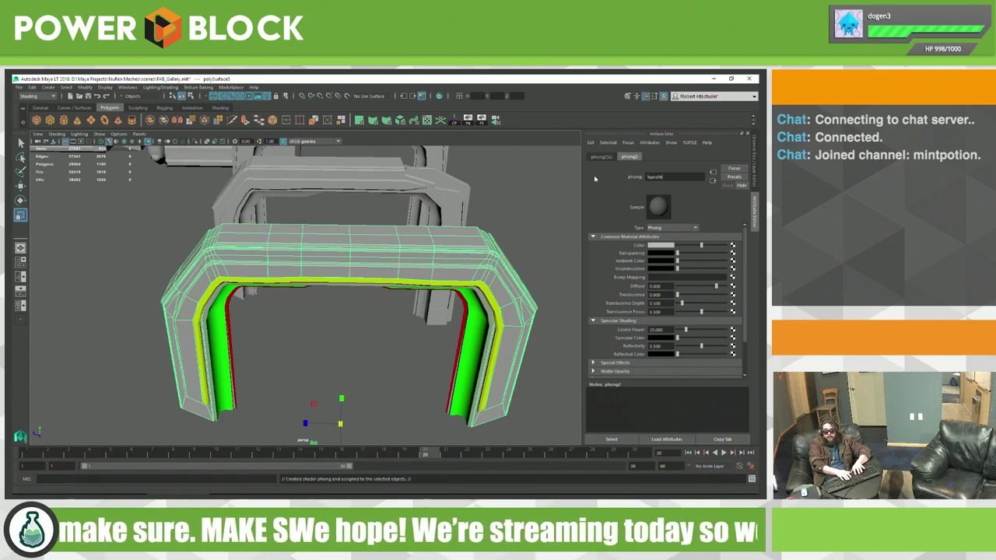
{"action": "type", "text": "ong"}
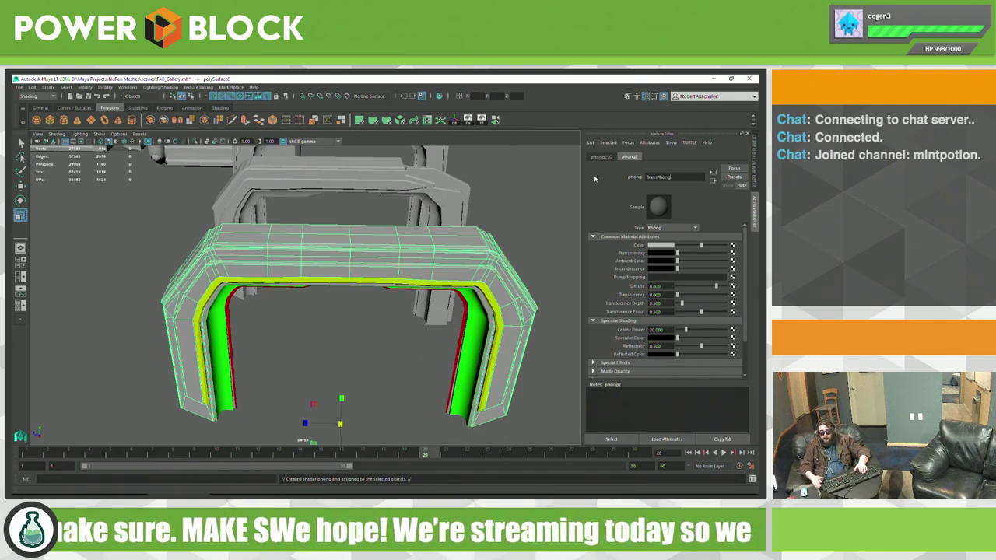
{"action": "key", "text": "Return"}
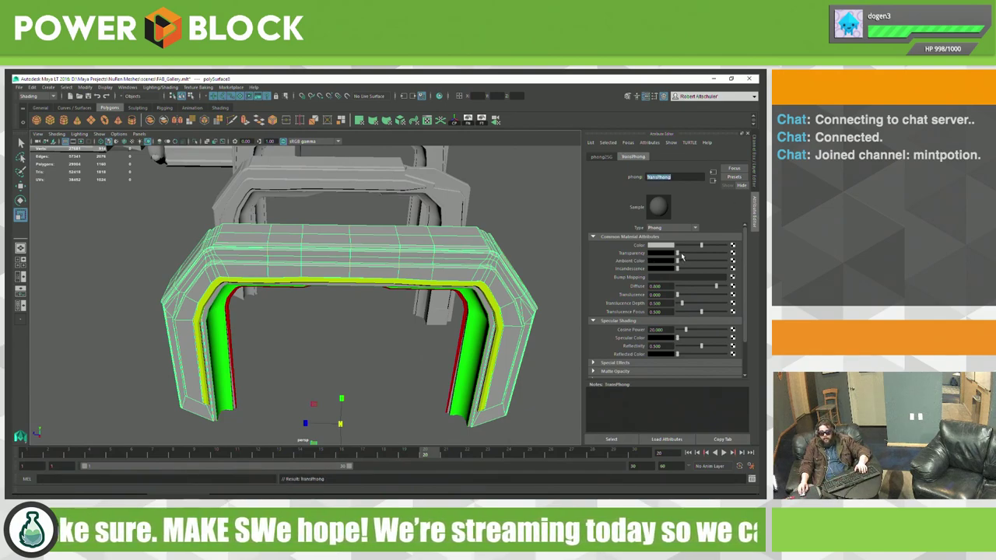
{"action": "left_click_drag", "start_coordinate": [680, 254], "coordinate": [696, 254]}
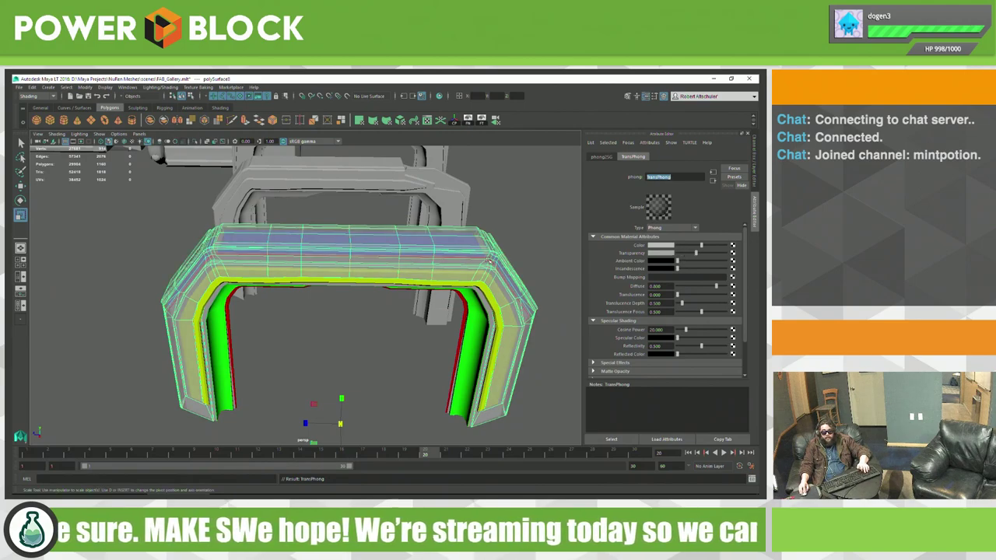
Step: Deselect, orbit closer to the arch, and reselect its mesh
{"action": "left_click", "coordinate": [528, 261]}
{"action": "mouse_move", "coordinate": [529, 260]}
{"action": "left_mouse_down", "text": "alt"}
{"action": "mouse_move", "coordinate": [451, 251]}
{"action": "mouse_move", "coordinate": [511, 270]}
{"action": "mouse_move", "coordinate": [488, 313]}
{"action": "mouse_move", "coordinate": [354, 301]}
{"action": "mouse_move", "coordinate": [303, 279]}
{"action": "left_mouse_up", "text": "alt"}
{"action": "left_click", "coordinate": [423, 251]}
{"action": "scroll", "coordinate": [506, 272], "scroll_direction": "up", "scroll_amount": 3}
Step: Undo the jagged inner top edge edit, then toggle four-view and back to perspective
{"action": "key", "text": "w"}
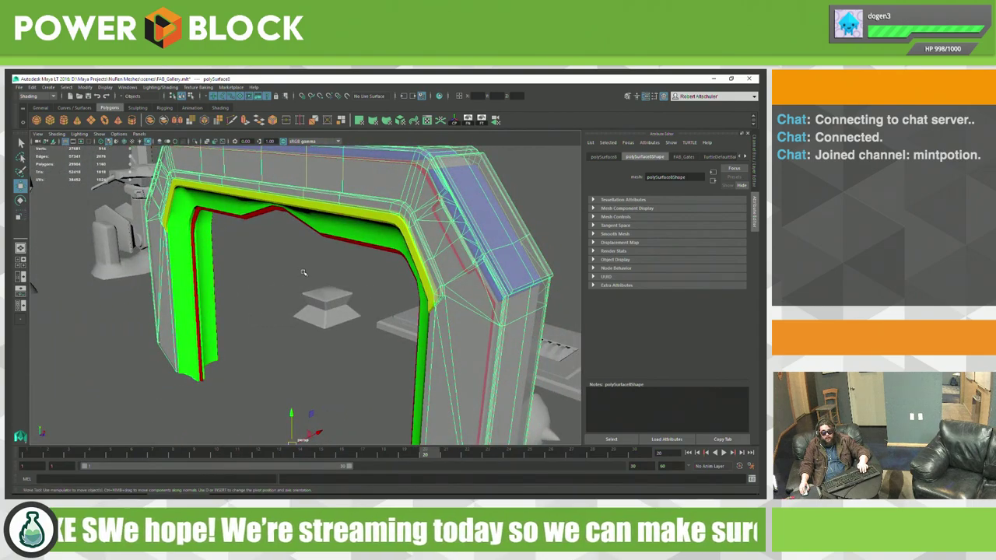
{"action": "key", "text": "ctrl+z"}
{"action": "key", "text": "ctrl+z"}
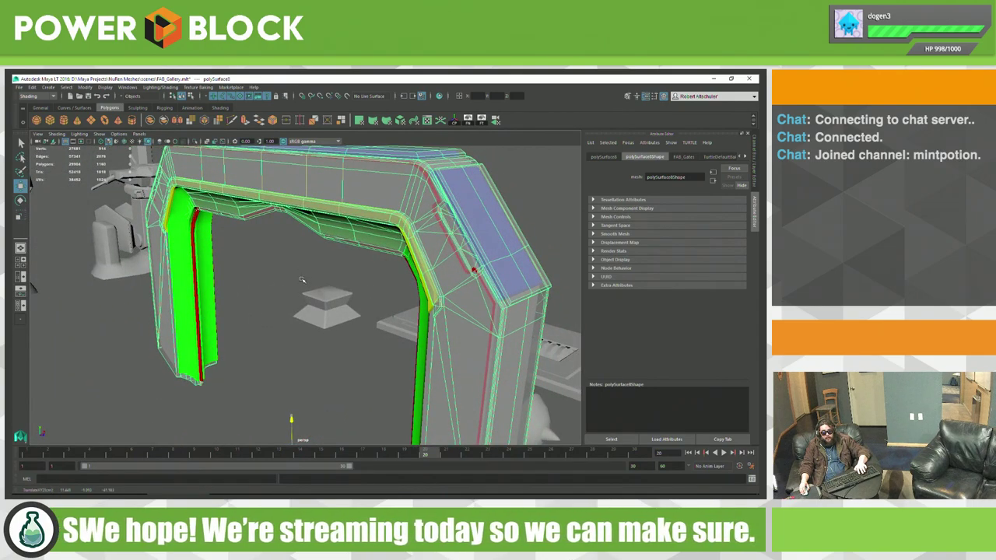
{"action": "key", "text": "shift+z"}
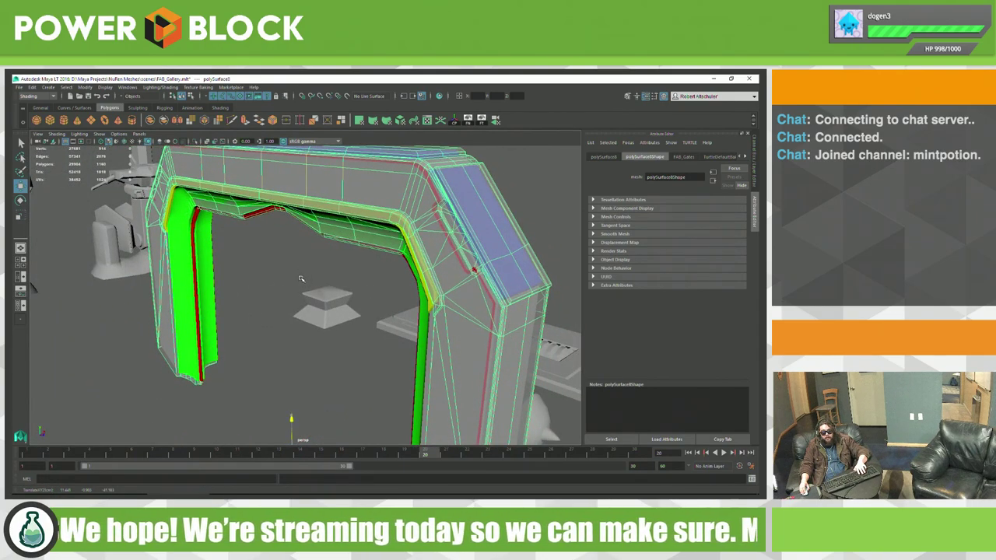
{"action": "key", "text": "ctrl+z"}
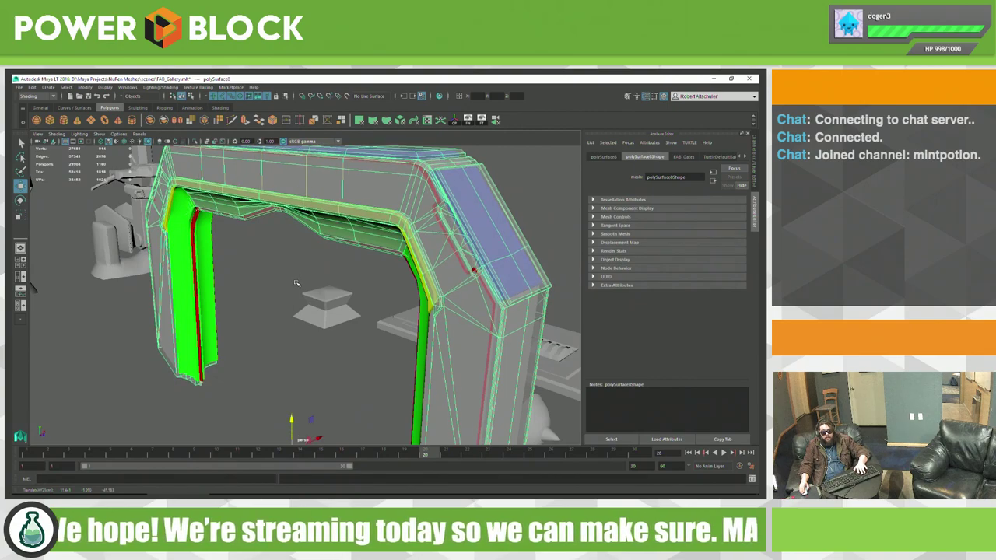
{"action": "key", "text": "t"}
{"action": "key", "text": "space"}
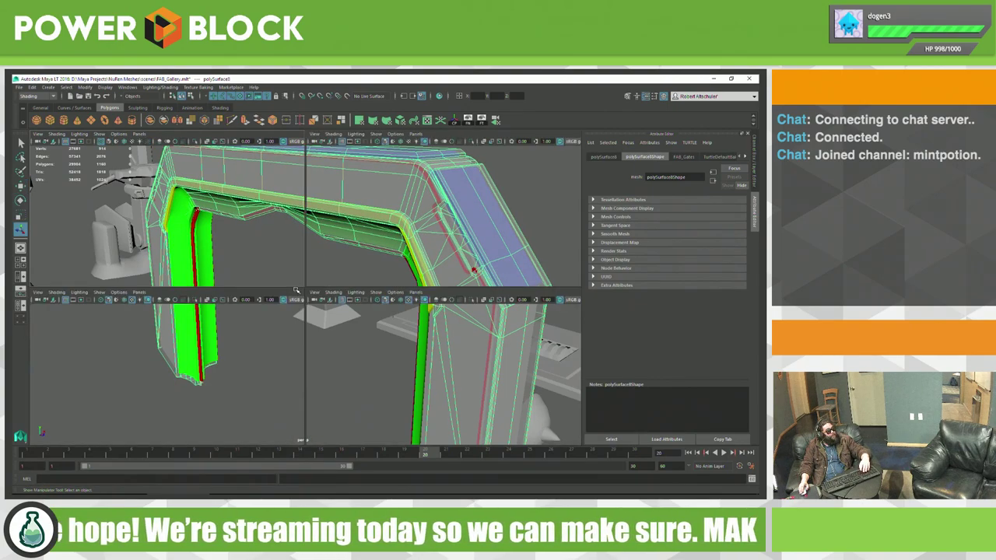
{"action": "key", "text": "space"}
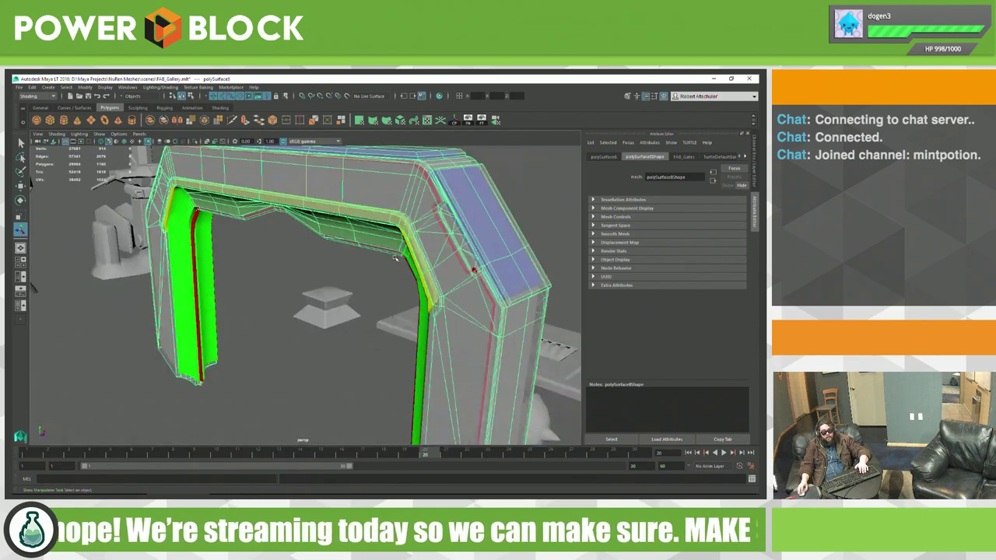
{"action": "mouse_move", "coordinate": [381, 263]}
{"action": "left_mouse_down", "text": "alt"}
{"action": "mouse_move", "coordinate": [352, 271]}
{"action": "mouse_move", "coordinate": [413, 285]}
{"action": "left_mouse_up", "text": "alt"}
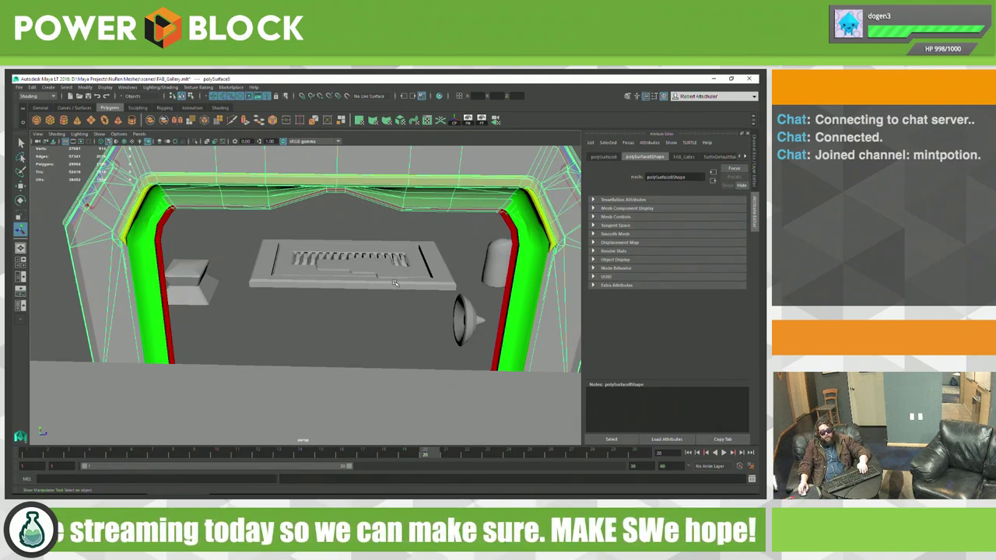
Step: Undo the scaling of the arch's inner edge loop and look through the arch
{"action": "left_click_drag", "start_coordinate": [395, 281], "coordinate": [390, 284], "text": "alt"}
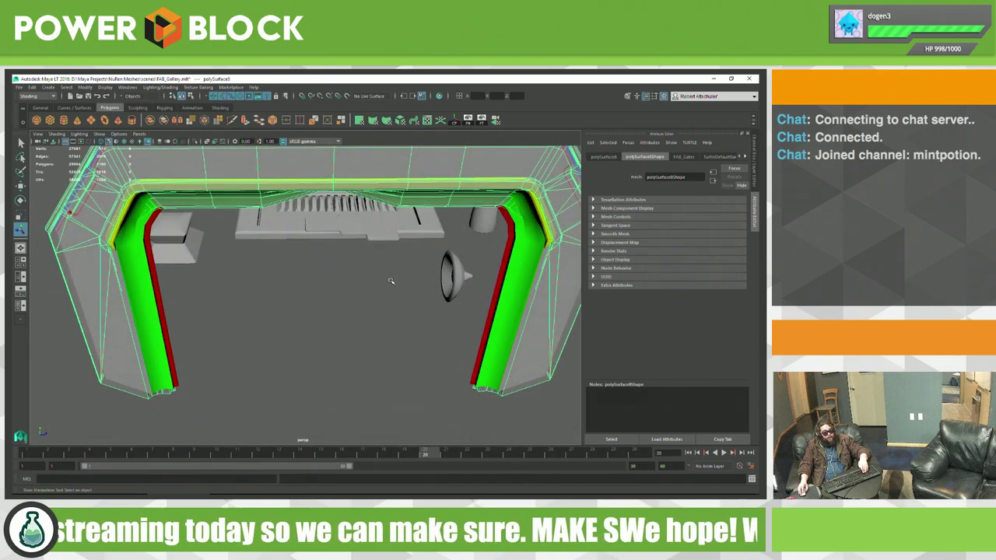
{"action": "key", "text": "r"}
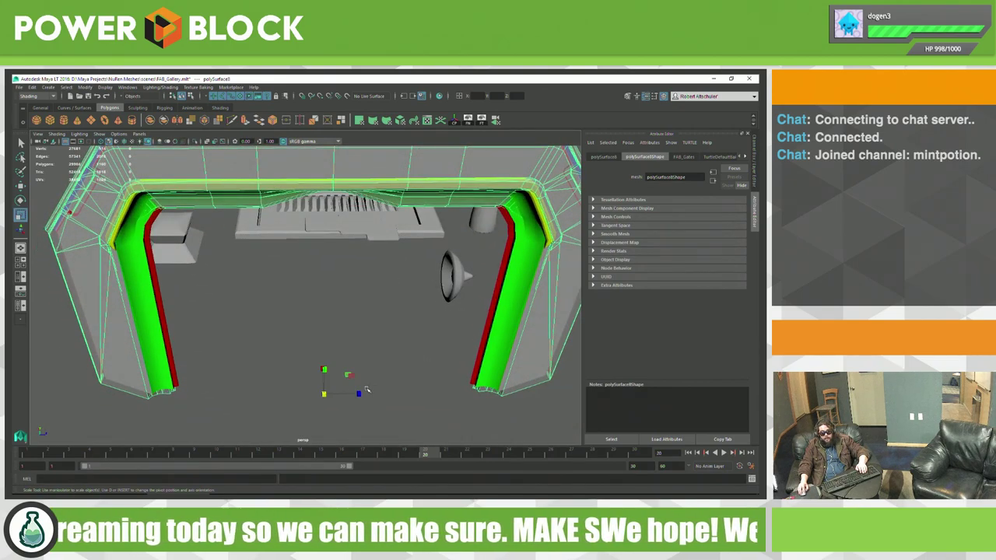
{"action": "left_click_drag", "start_coordinate": [359, 395], "coordinate": [359, 394]}
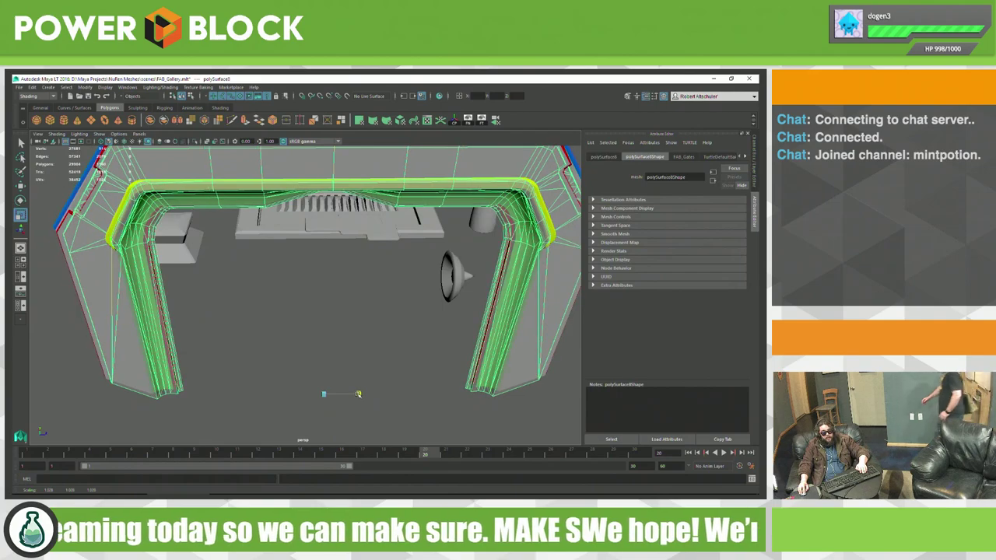
{"action": "key", "text": "ctrl+z"}
{"action": "key", "text": "shift+z"}
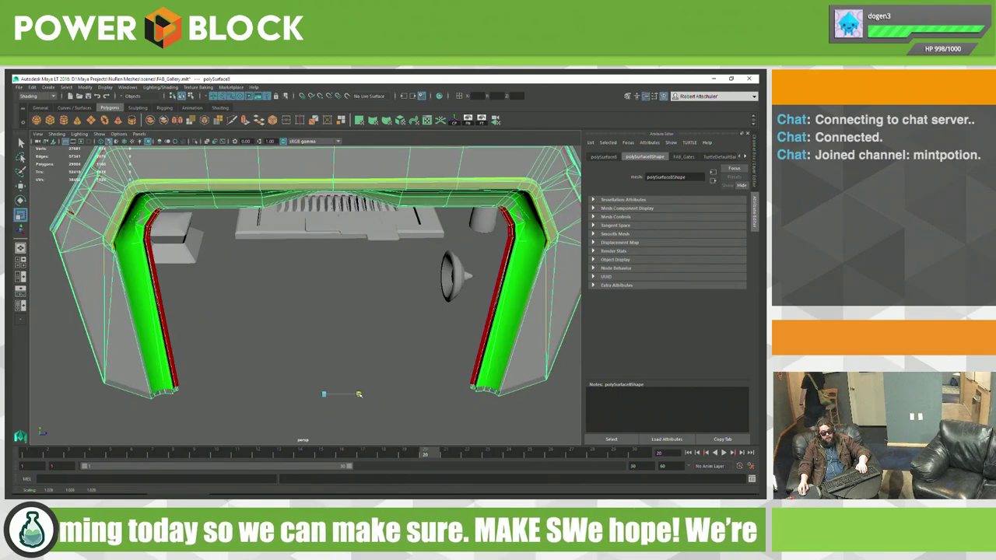
{"action": "key", "text": "ctrl+z"}
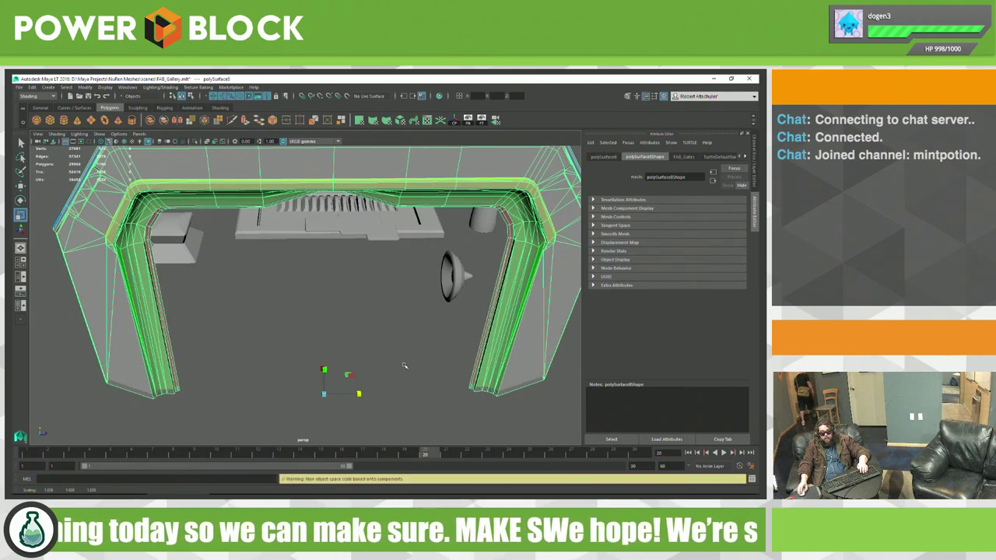
{"action": "mouse_move", "coordinate": [359, 394]}
{"action": "left_mouse_down", "text": "alt"}
{"action": "mouse_move", "coordinate": [335, 336]}
{"action": "mouse_move", "coordinate": [288, 362]}
{"action": "mouse_move", "coordinate": [326, 398]}
{"action": "mouse_move", "coordinate": [327, 357]}
{"action": "mouse_move", "coordinate": [339, 357]}
{"action": "mouse_move", "coordinate": [396, 404]}
{"action": "mouse_move", "coordinate": [348, 369]}
{"action": "left_mouse_up", "text": "alt"}
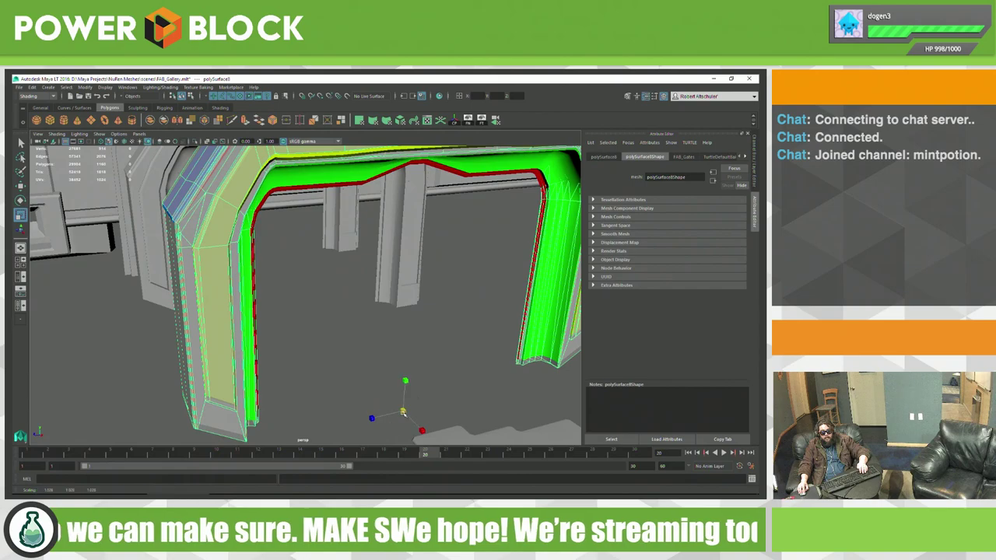
Step: Scale the selected inner arch faces up slightly, then frame the whole arch from the front
{"action": "left_click_drag", "start_coordinate": [402, 411], "coordinate": [373, 418]}
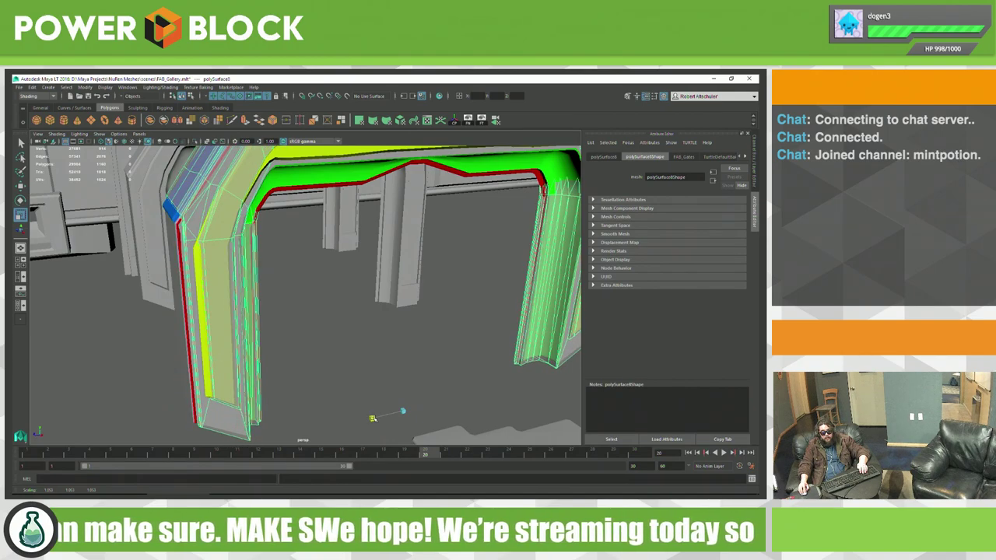
{"action": "left_click_drag", "start_coordinate": [373, 419], "coordinate": [373, 418]}
{"action": "left_click_drag", "start_coordinate": [361, 384], "coordinate": [356, 407], "text": "alt"}
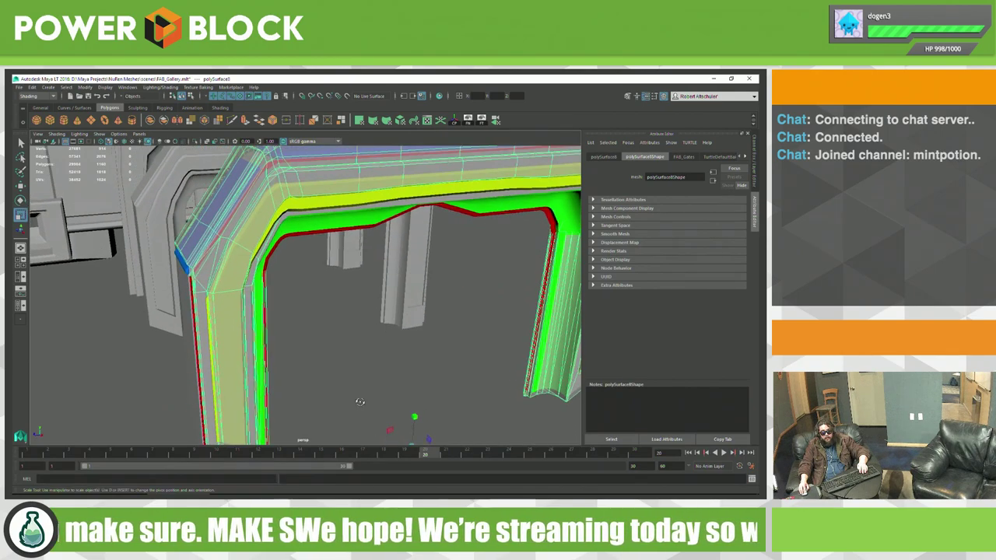
{"action": "right_click_drag", "start_coordinate": [355, 407], "coordinate": [403, 405], "text": "alt"}
{"action": "left_click_drag", "start_coordinate": [403, 405], "coordinate": [394, 390], "text": "alt"}
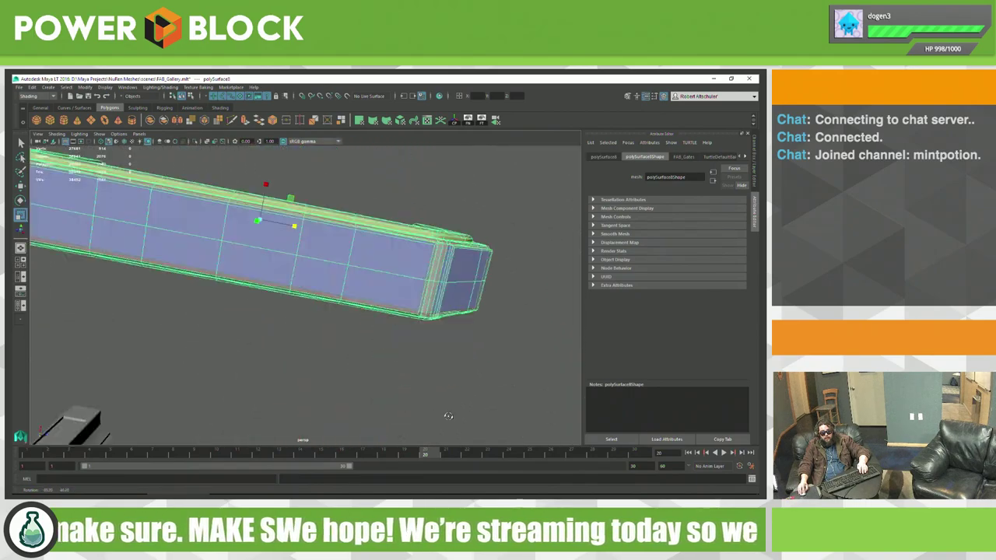
{"action": "scroll", "coordinate": [454, 408], "scroll_direction": "down", "scroll_amount": 3}
{"action": "mouse_move", "coordinate": [454, 415]}
{"action": "left_mouse_down", "text": "alt"}
{"action": "mouse_move", "coordinate": [484, 374]}
{"action": "mouse_move", "coordinate": [407, 356]}
{"action": "left_mouse_up", "text": "alt"}
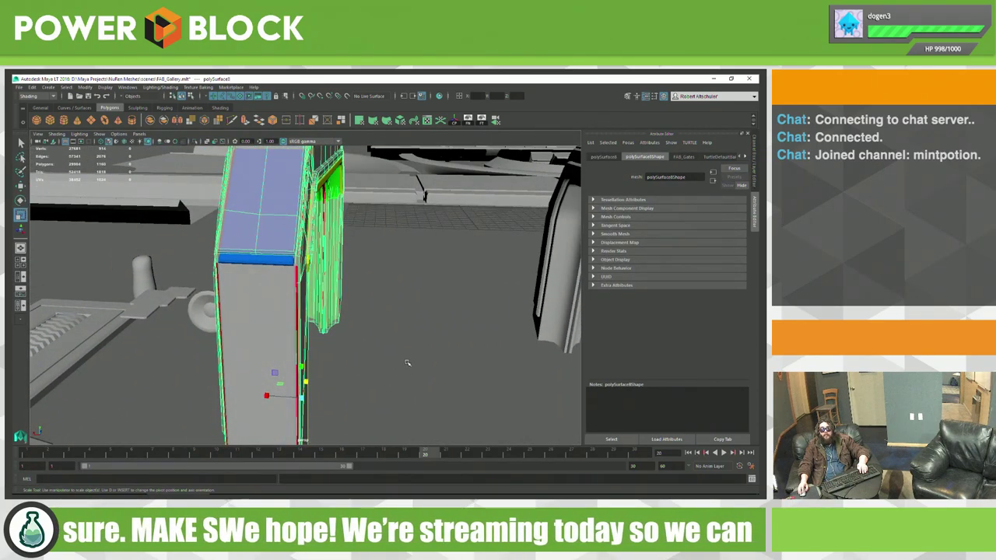
{"action": "key", "text": "f"}
{"action": "mouse_move", "coordinate": [368, 356]}
{"action": "left_mouse_down", "text": "alt"}
{"action": "mouse_move", "coordinate": [370, 381]}
{"action": "mouse_move", "coordinate": [353, 387]}
{"action": "mouse_move", "coordinate": [387, 378]}
{"action": "left_mouse_up", "text": "alt"}
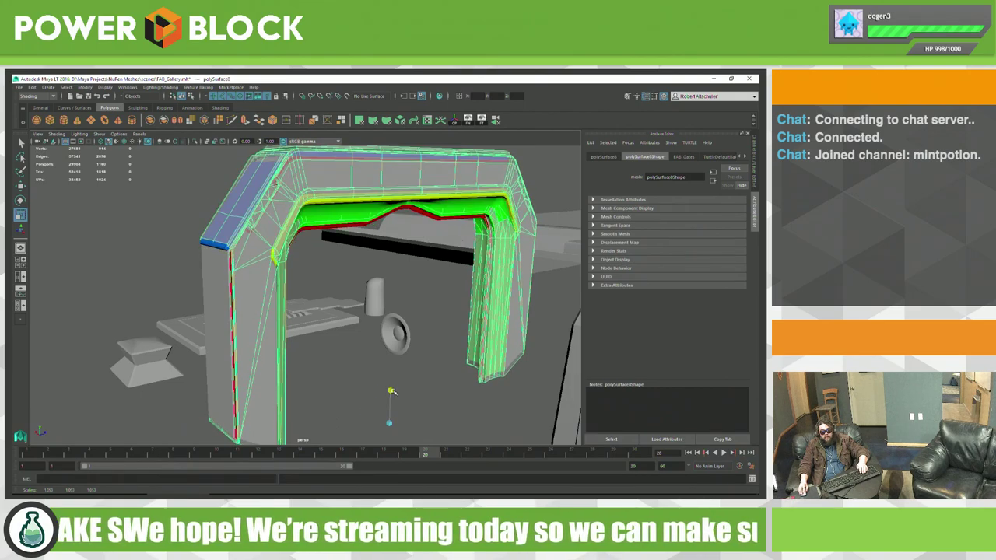
Step: Reshape the arch's left leg by scaling its faces along one axis, then show four views
{"action": "left_click_drag", "start_coordinate": [392, 391], "coordinate": [416, 417]}
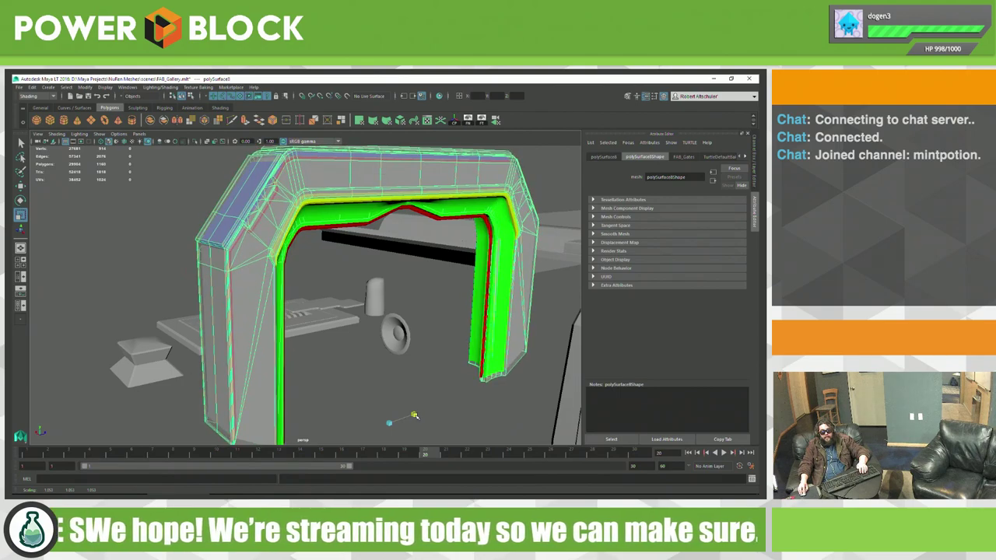
{"action": "left_click_drag", "start_coordinate": [415, 416], "coordinate": [416, 416]}
{"action": "key", "text": "space"}
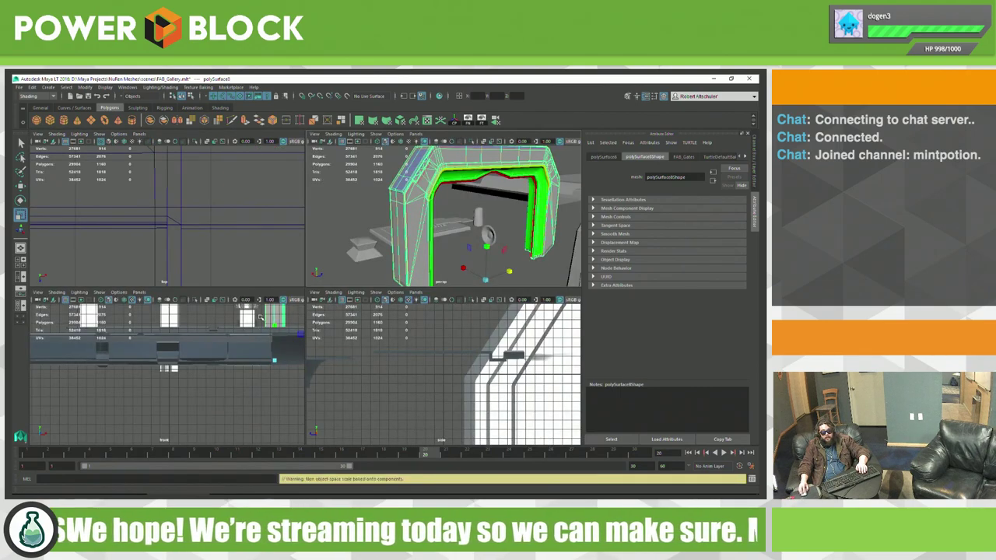
Step: Maximise the top view, zoom in on the arch corner, and undo the last scale step
{"action": "key", "text": "space"}
{"action": "key", "text": "f"}
{"action": "scroll", "coordinate": [247, 287], "scroll_direction": "up", "scroll_amount": 3}
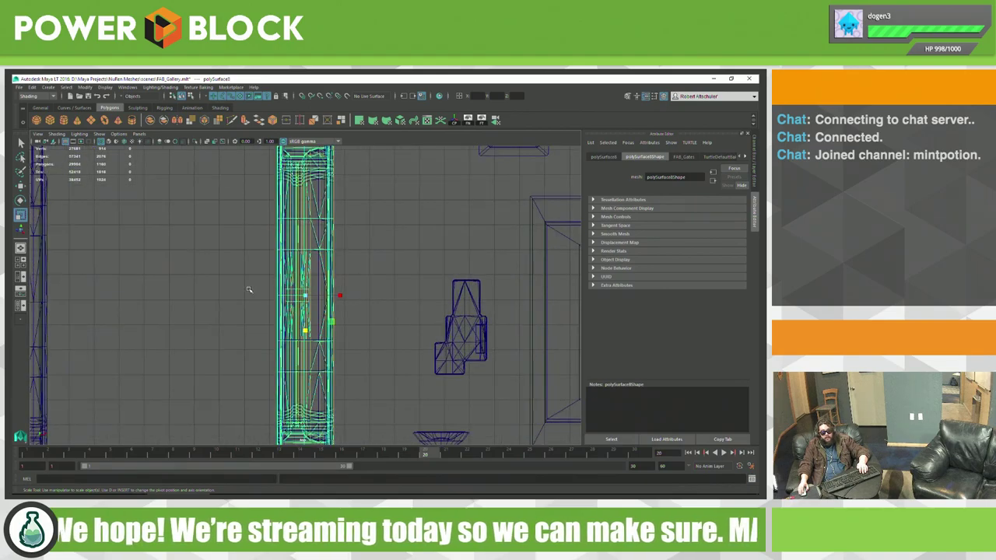
{"action": "scroll", "coordinate": [263, 303], "scroll_direction": "up", "scroll_amount": 3}
{"action": "scroll", "coordinate": [279, 319], "scroll_direction": "up", "scroll_amount": 3}
{"action": "scroll", "coordinate": [343, 313], "scroll_direction": "down", "scroll_amount": 5}
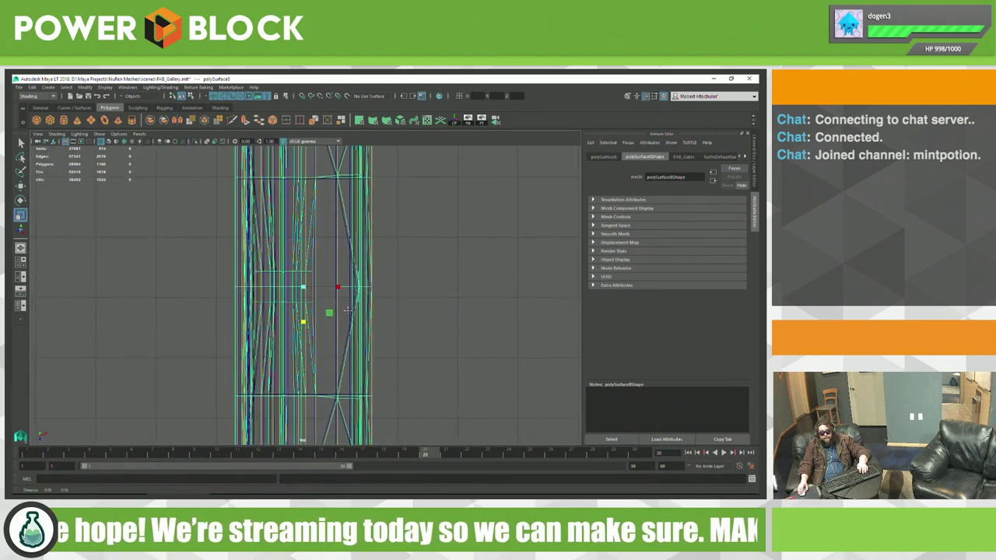
{"action": "scroll", "coordinate": [377, 328], "scroll_direction": "down", "scroll_amount": 4}
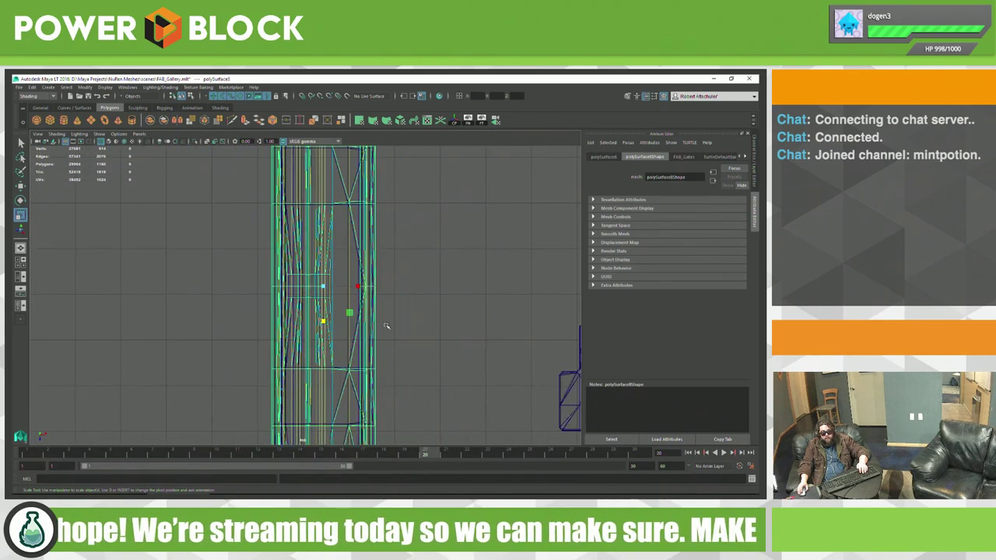
{"action": "scroll", "coordinate": [393, 329], "scroll_direction": "up", "scroll_amount": 6}
{"action": "scroll", "coordinate": [405, 319], "scroll_direction": "up", "scroll_amount": 3}
{"action": "scroll", "coordinate": [419, 306], "scroll_direction": "down", "scroll_amount": 7}
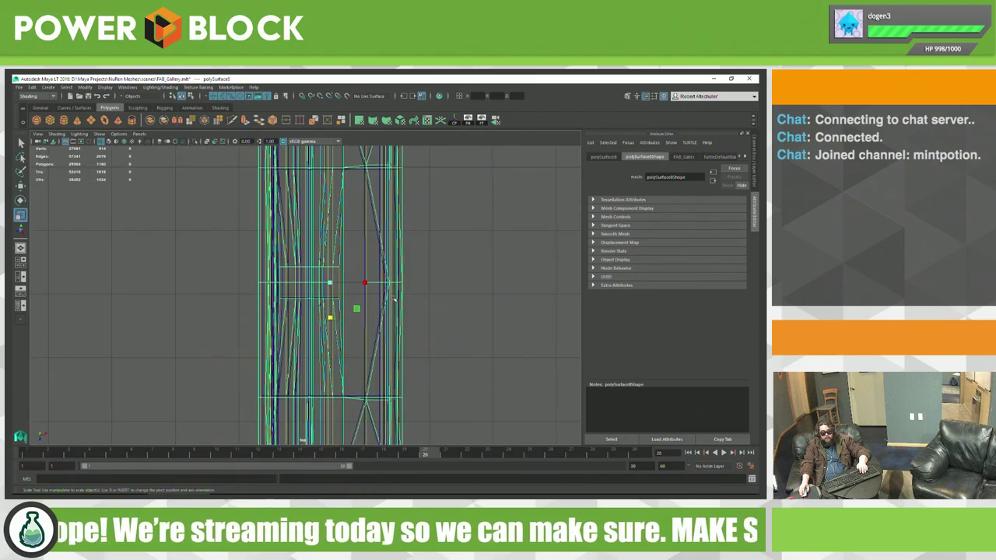
{"action": "scroll", "coordinate": [405, 303], "scroll_direction": "up", "scroll_amount": 3}
{"action": "scroll", "coordinate": [420, 311], "scroll_direction": "down", "scroll_amount": 5}
{"action": "scroll", "coordinate": [429, 314], "scroll_direction": "up", "scroll_amount": 4}
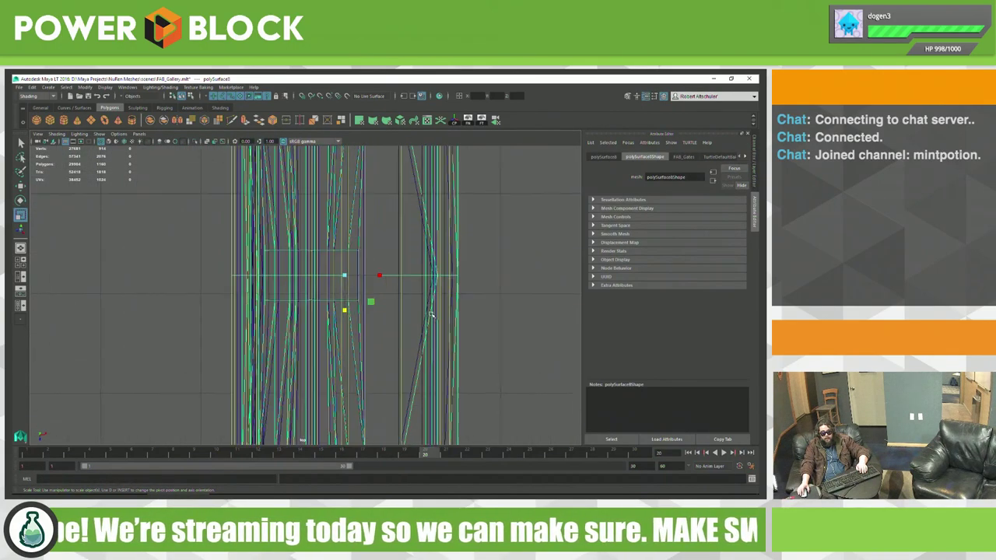
{"action": "scroll", "coordinate": [429, 314], "scroll_direction": "up", "scroll_amount": 1}
{"action": "key", "text": "ctrl+z"}
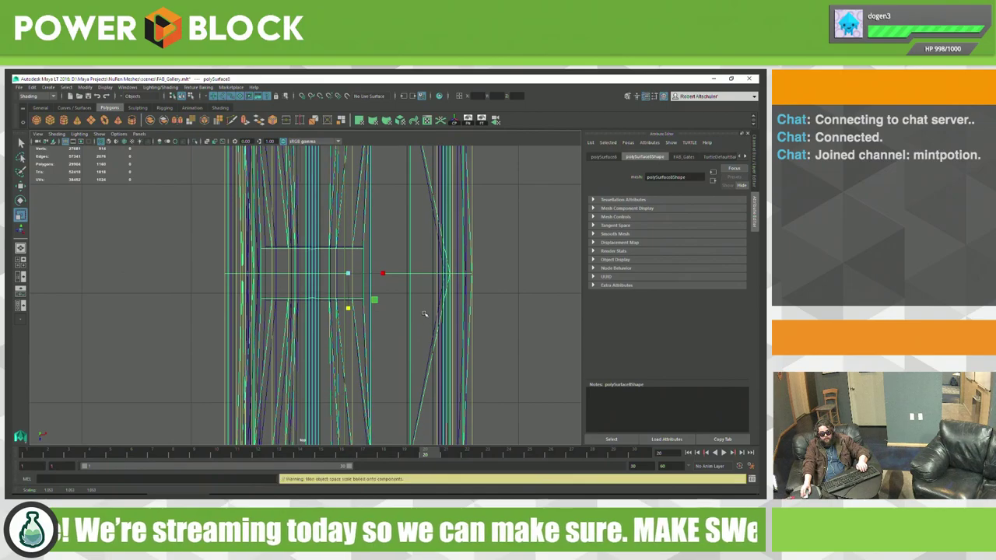
{"action": "middle_click_drag", "start_coordinate": [489, 304], "coordinate": [428, 289], "text": "alt"}
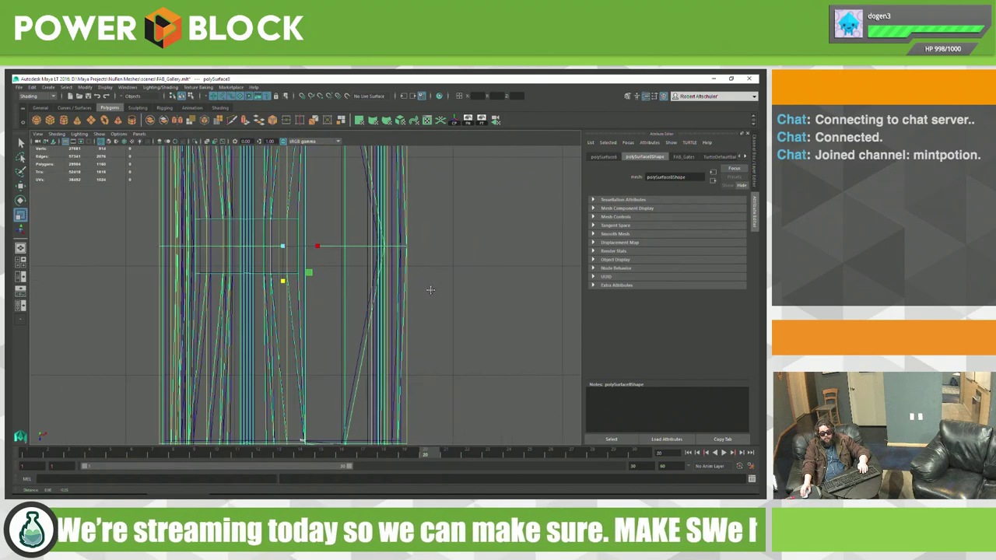
{"action": "scroll", "coordinate": [459, 318], "scroll_direction": "up", "scroll_amount": 3}
{"action": "scroll", "coordinate": [428, 308], "scroll_direction": "up", "scroll_amount": 3}
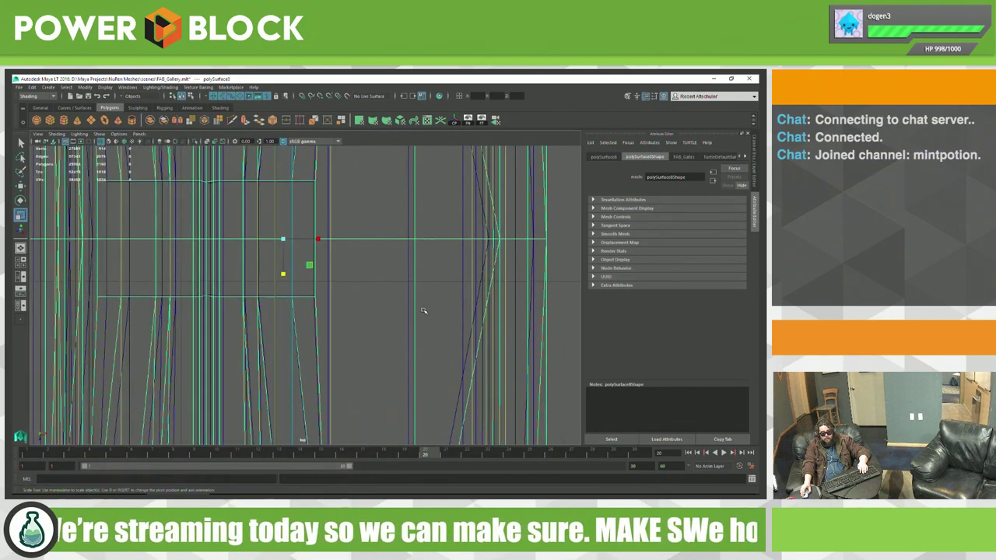
{"action": "mouse_move", "coordinate": [389, 301]}
{"action": "middle_mouse_down", "text": "alt"}
{"action": "mouse_move", "coordinate": [534, 350]}
{"action": "mouse_move", "coordinate": [445, 296]}
{"action": "middle_mouse_up", "text": "alt"}
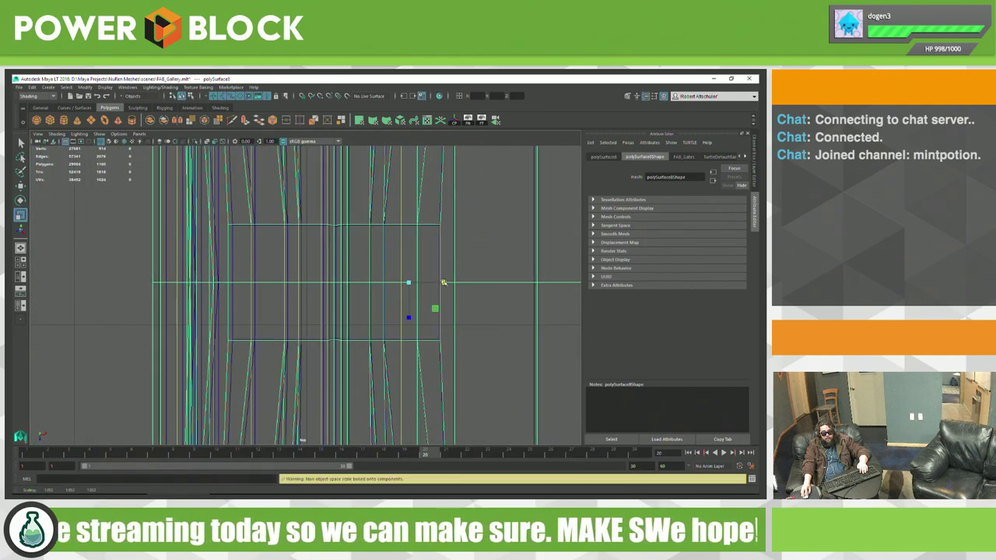
{"action": "scroll", "coordinate": [489, 319], "scroll_direction": "down", "scroll_amount": 5}
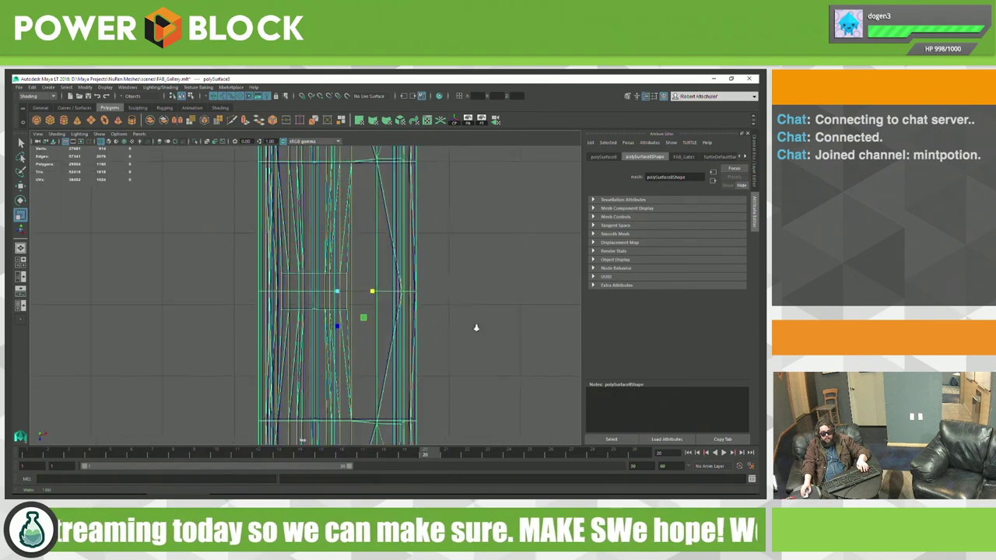
{"action": "scroll", "coordinate": [474, 329], "scroll_direction": "up", "scroll_amount": 2}
{"action": "scroll", "coordinate": [471, 334], "scroll_direction": "up", "scroll_amount": 2}
{"action": "scroll", "coordinate": [468, 337], "scroll_direction": "up", "scroll_amount": 1}
Step: Select the green column mesh at the arch's right edge and frame it in top view
{"action": "right_click", "coordinate": [445, 336], "text": "shift"}
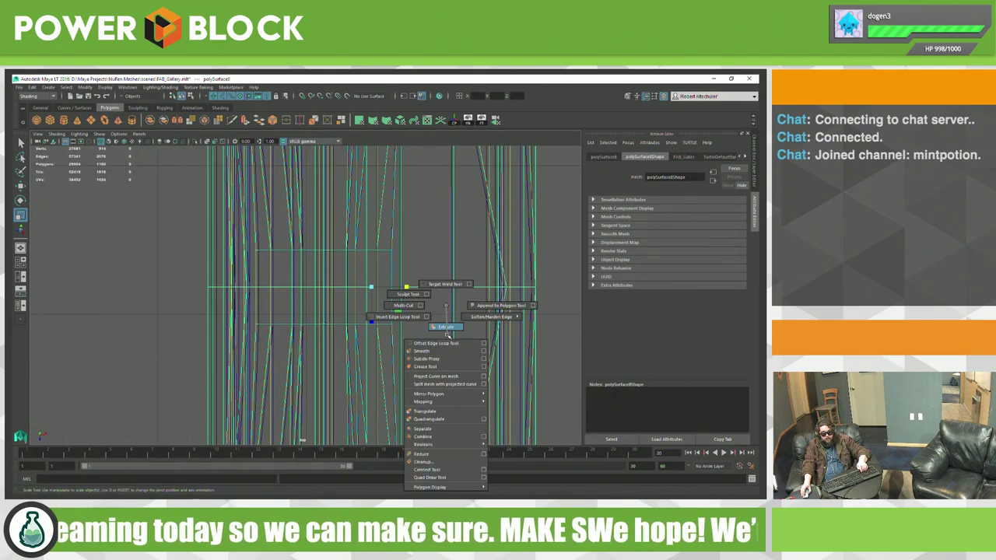
{"action": "key", "text": "F11"}
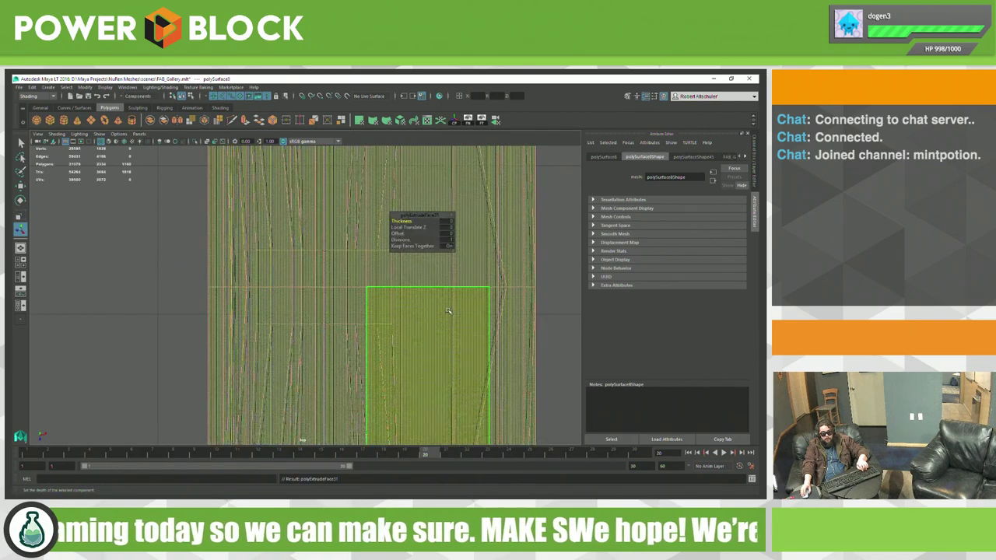
{"action": "left_click", "coordinate": [529, 303]}
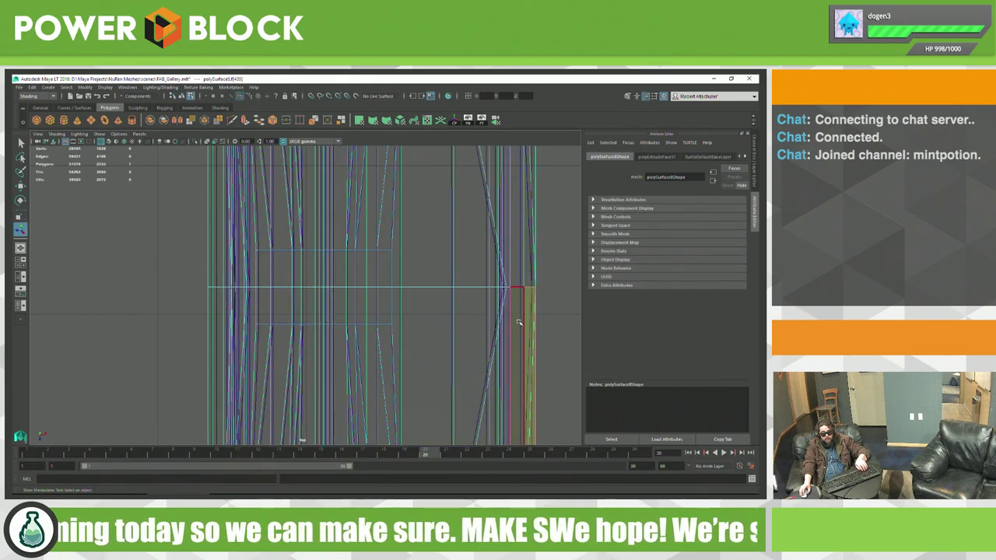
{"action": "right_click_drag", "start_coordinate": [519, 322], "coordinate": [498, 303], "text": "shift"}
{"action": "left_click", "coordinate": [532, 289]}
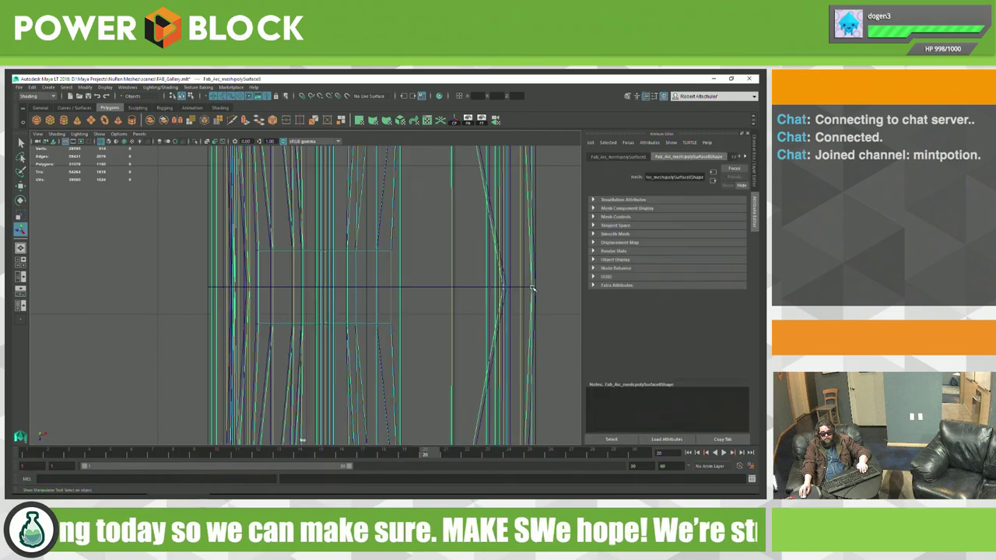
{"action": "left_click", "coordinate": [539, 288]}
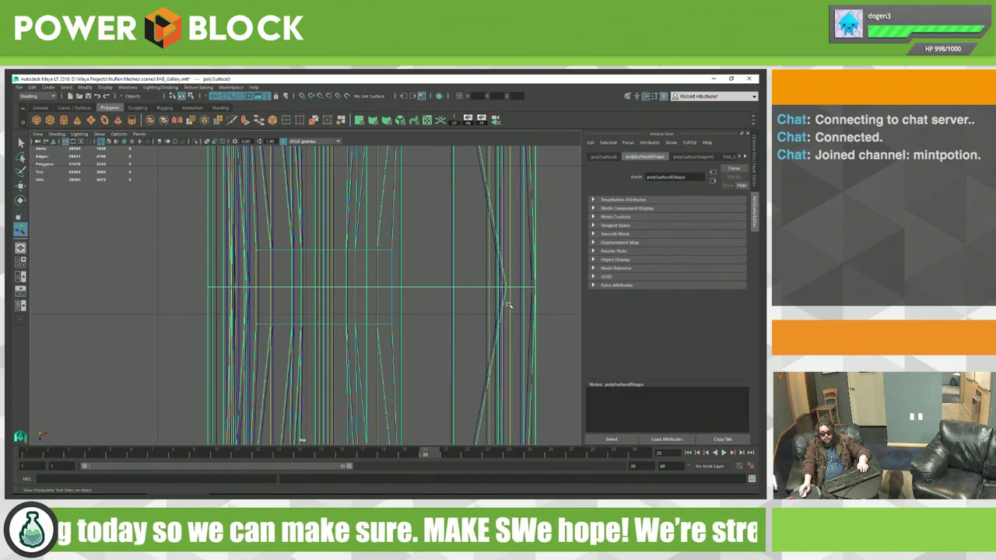
{"action": "key", "text": "f"}
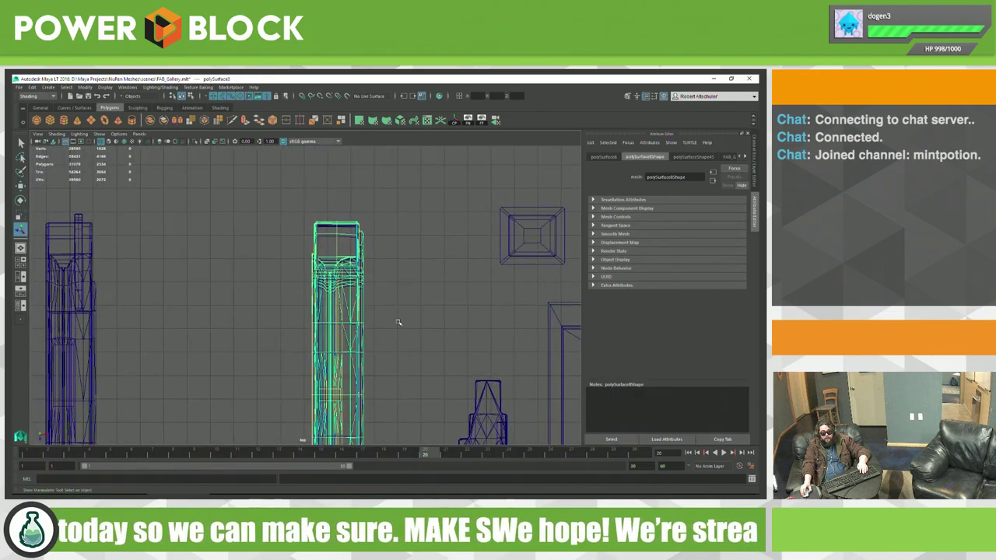
{"action": "scroll", "coordinate": [509, 343], "scroll_direction": "up", "scroll_amount": 3}
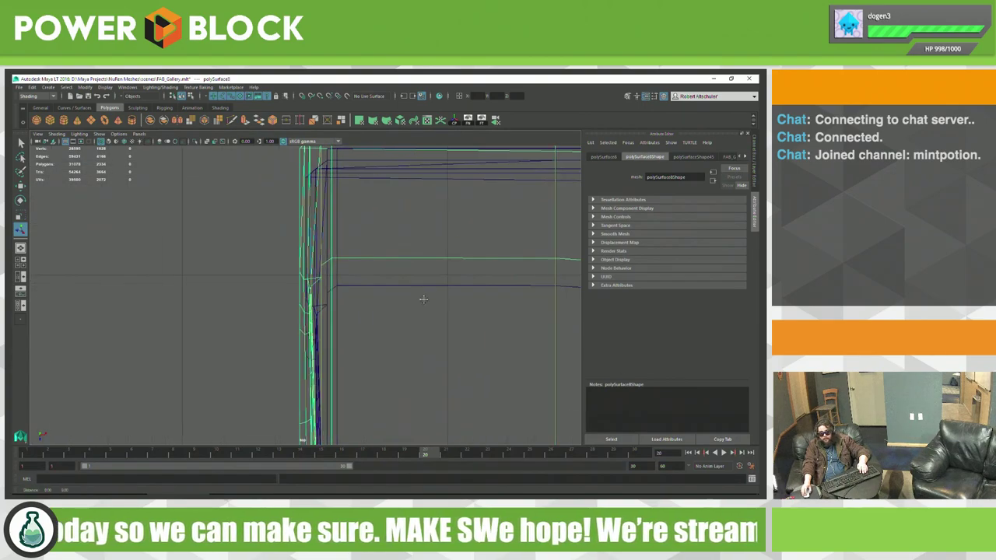
{"action": "scroll", "coordinate": [365, 311], "scroll_direction": "up", "scroll_amount": 2}
{"action": "scroll", "coordinate": [293, 290], "scroll_direction": "up", "scroll_amount": 3}
{"action": "key", "text": "f"}
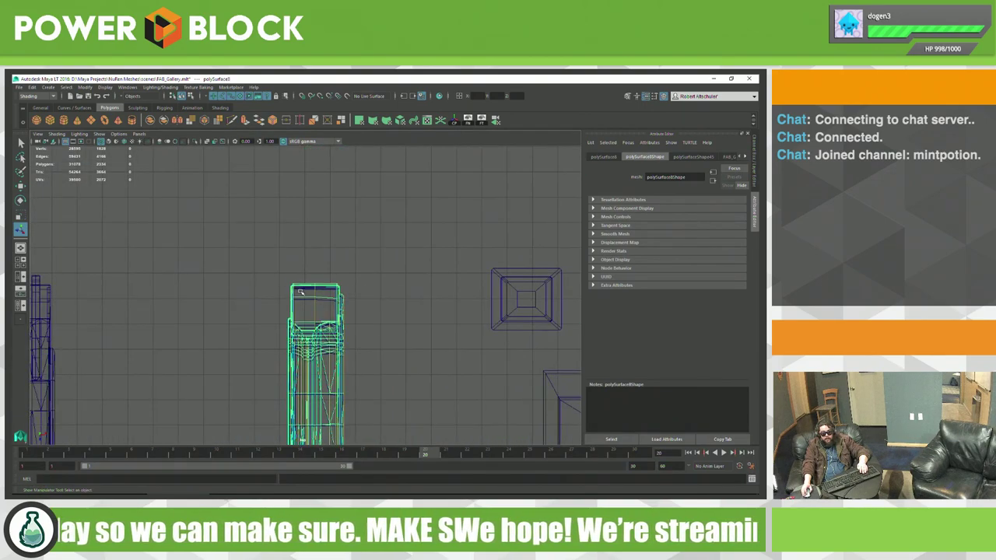
Step: Delete the column geometry at the corner, restore it with undo, and return to perspective
{"action": "middle_click_drag", "start_coordinate": [319, 209], "coordinate": [339, 221], "text": "alt"}
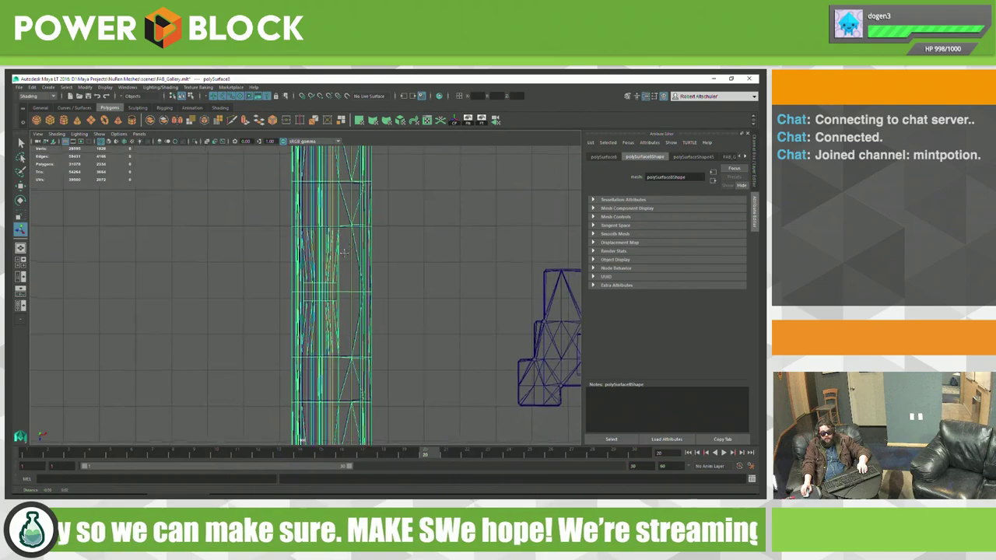
{"action": "scroll", "coordinate": [338, 224], "scroll_direction": "up", "scroll_amount": 3}
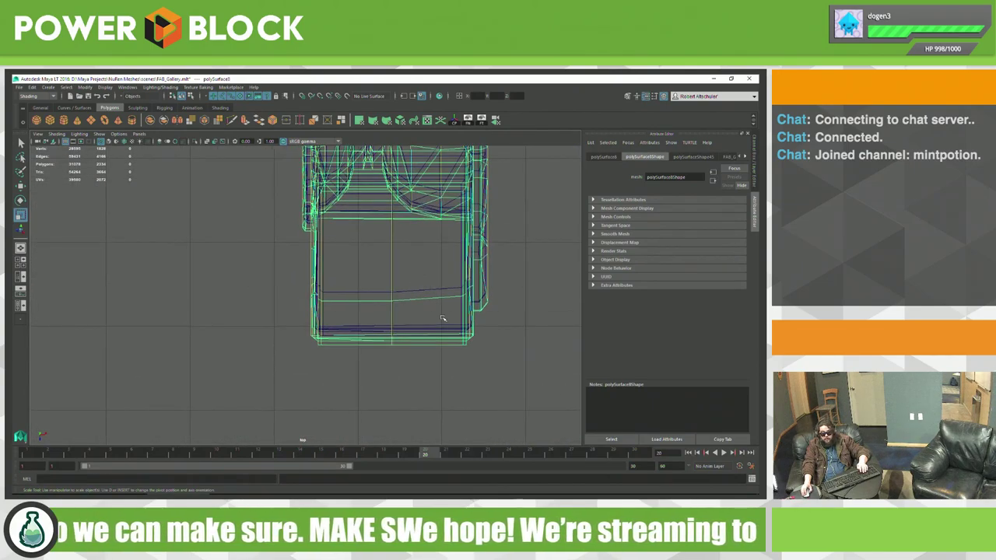
{"action": "scroll", "coordinate": [441, 318], "scroll_direction": "up", "scroll_amount": 2}
{"action": "scroll", "coordinate": [420, 303], "scroll_direction": "up", "scroll_amount": 1}
{"action": "scroll", "coordinate": [411, 291], "scroll_direction": "up", "scroll_amount": 1}
{"action": "scroll", "coordinate": [433, 327], "scroll_direction": "up", "scroll_amount": 1}
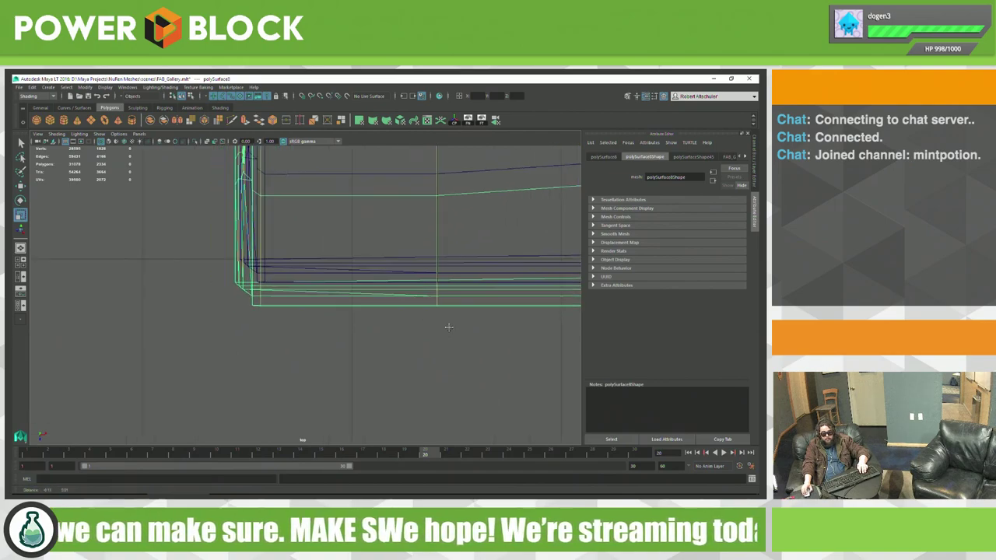
{"action": "middle_click_drag", "start_coordinate": [448, 327], "coordinate": [425, 327], "text": "alt"}
{"action": "key", "text": "Delete"}
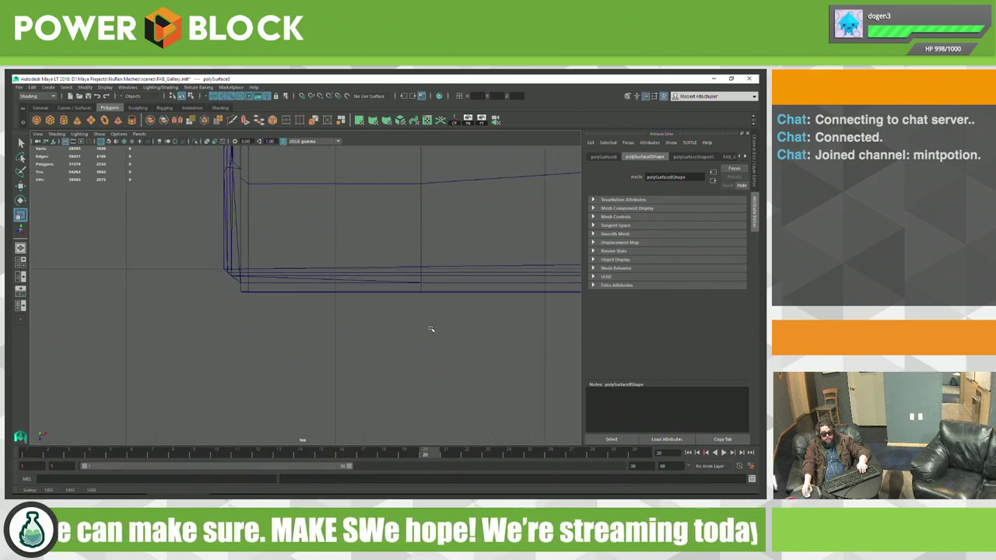
{"action": "key", "text": "ctrl+z"}
{"action": "key", "text": "ctrl+z"}
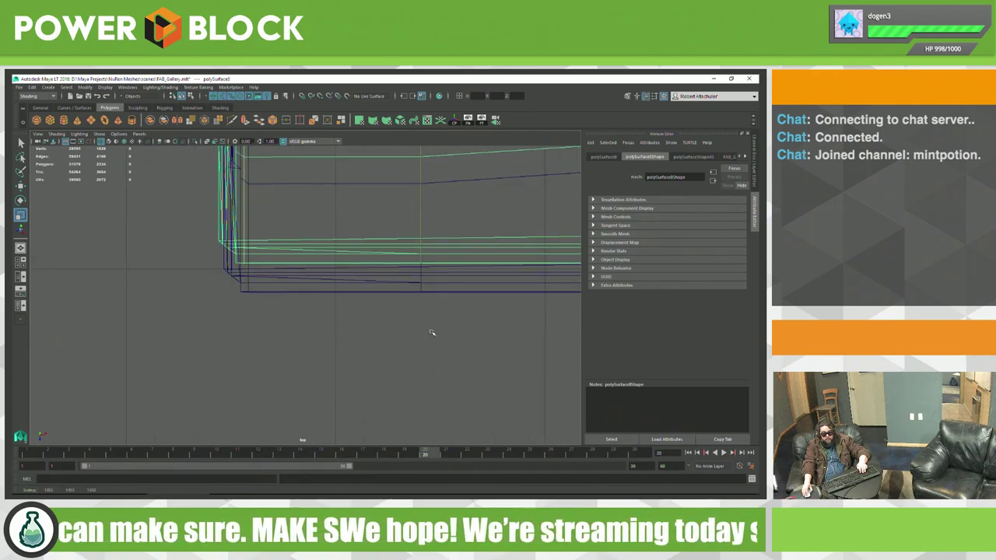
{"action": "key", "text": "ctrl+z"}
{"action": "key", "text": "ctrl+z"}
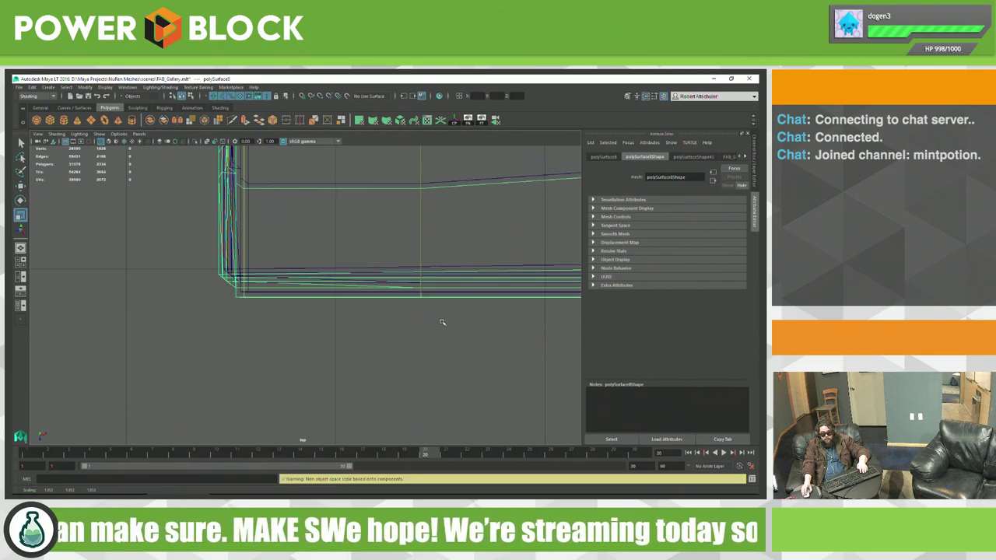
{"action": "scroll", "coordinate": [441, 322], "scroll_direction": "down", "scroll_amount": 5}
{"action": "key", "text": "space"}
{"action": "key", "text": "space"}
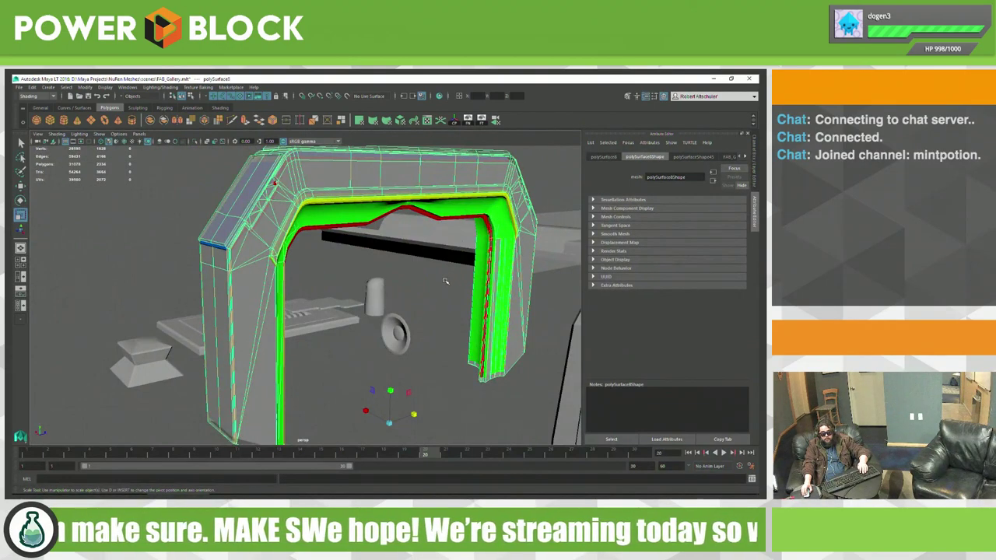
Step: Orbit close to the arch, switch it to vertex display, and view it head-on
{"action": "mouse_move", "coordinate": [412, 298]}
{"action": "left_mouse_down", "text": "alt"}
{"action": "mouse_move", "coordinate": [329, 290]}
{"action": "mouse_move", "coordinate": [424, 260]}
{"action": "mouse_move", "coordinate": [396, 261]}
{"action": "mouse_move", "coordinate": [378, 278]}
{"action": "mouse_move", "coordinate": [501, 282]}
{"action": "mouse_move", "coordinate": [444, 301]}
{"action": "left_mouse_up", "text": "alt"}
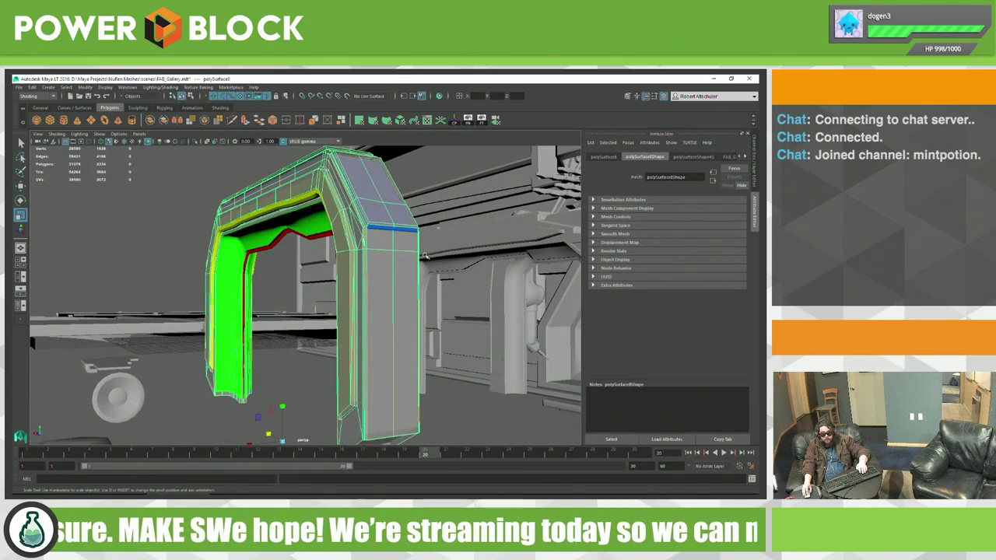
{"action": "right_click_drag", "start_coordinate": [420, 261], "coordinate": [420, 242]}
{"action": "mouse_move", "coordinate": [421, 241]}
{"action": "left_mouse_down", "text": "alt"}
{"action": "mouse_move", "coordinate": [415, 332]}
{"action": "mouse_move", "coordinate": [451, 327]}
{"action": "mouse_move", "coordinate": [409, 319]}
{"action": "mouse_move", "coordinate": [342, 344]}
{"action": "mouse_move", "coordinate": [324, 363]}
{"action": "mouse_move", "coordinate": [330, 370]}
{"action": "left_mouse_up", "text": "alt"}
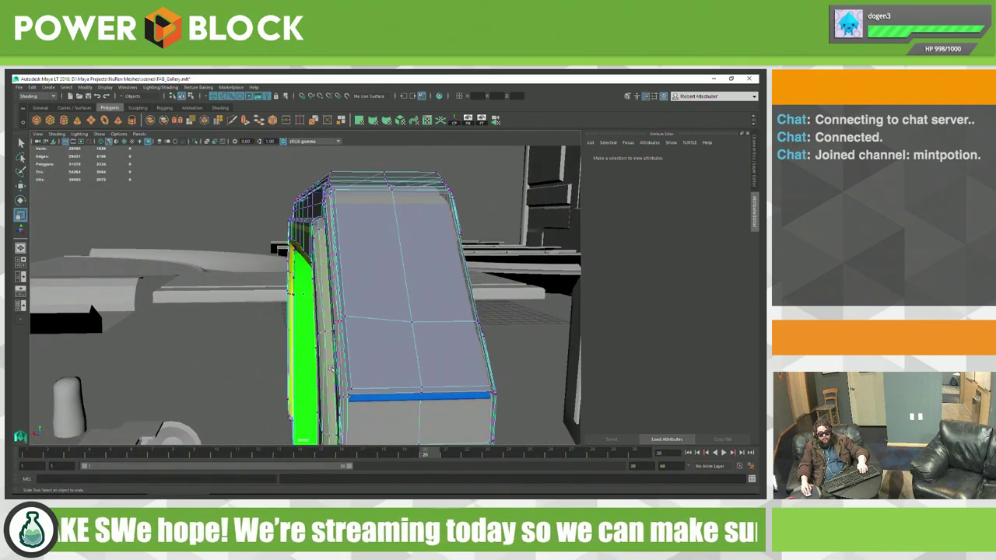
Step: Select the arch in face mode, narrowing the selection to its leg frame faces
{"action": "right_click", "coordinate": [427, 174]}
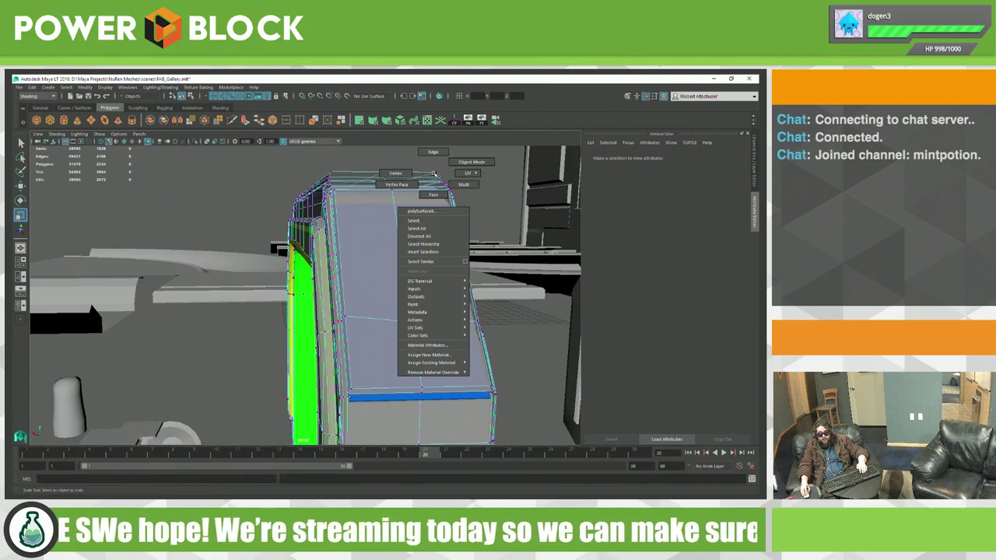
{"action": "mouse_move", "coordinate": [427, 174]}
{"action": "left_mouse_down", "text": "alt"}
{"action": "mouse_move", "coordinate": [416, 242]}
{"action": "mouse_move", "coordinate": [443, 222]}
{"action": "mouse_move", "coordinate": [400, 241]}
{"action": "mouse_move", "coordinate": [371, 238]}
{"action": "left_mouse_up", "text": "alt"}
{"action": "left_click", "coordinate": [418, 243]}
{"action": "mouse_move", "coordinate": [301, 270]}
{"action": "left_mouse_down", "text": "alt"}
{"action": "mouse_move", "coordinate": [282, 219]}
{"action": "mouse_move", "coordinate": [330, 259]}
{"action": "left_mouse_up", "text": "alt"}
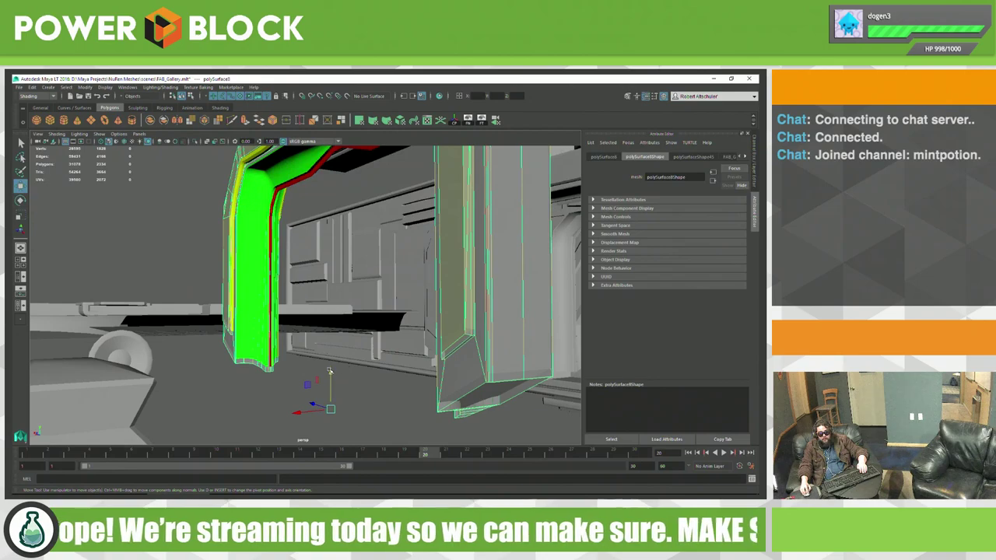
{"action": "key", "text": "F8"}
{"action": "key", "text": "F8"}
{"action": "key", "text": "F8"}
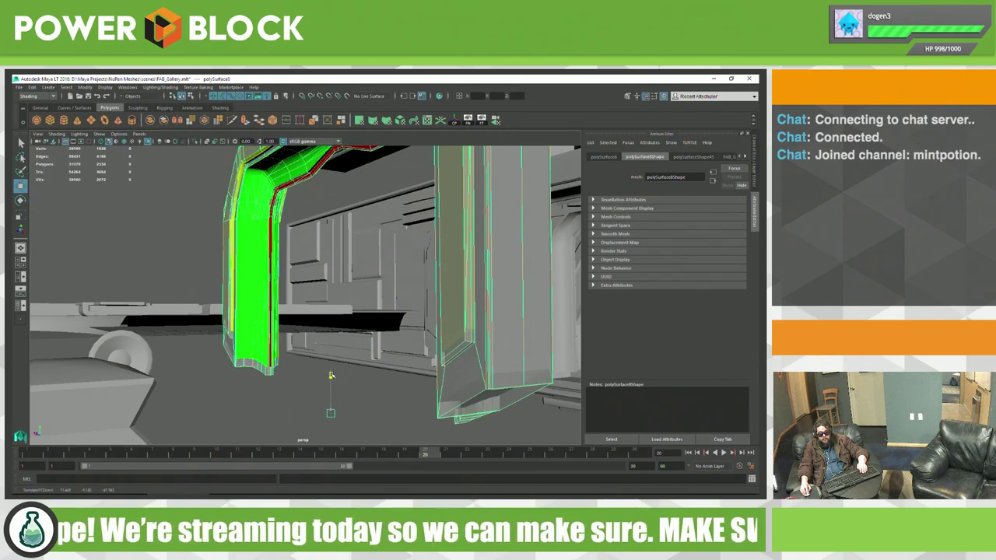
{"action": "key", "text": "ctrl+z"}
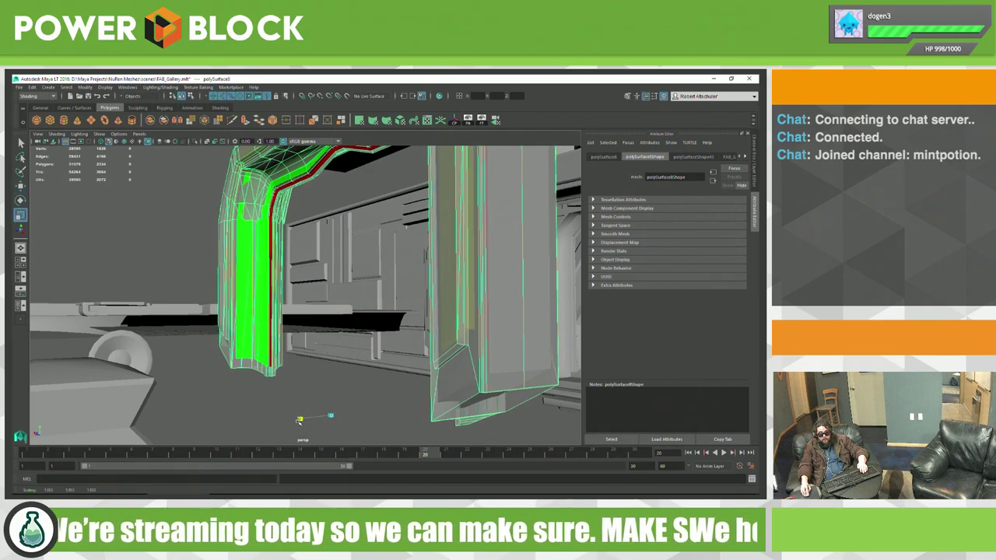
Step: Scale the selected frame faces outward to widen the inner band around the doorway
{"action": "key", "text": "r"}
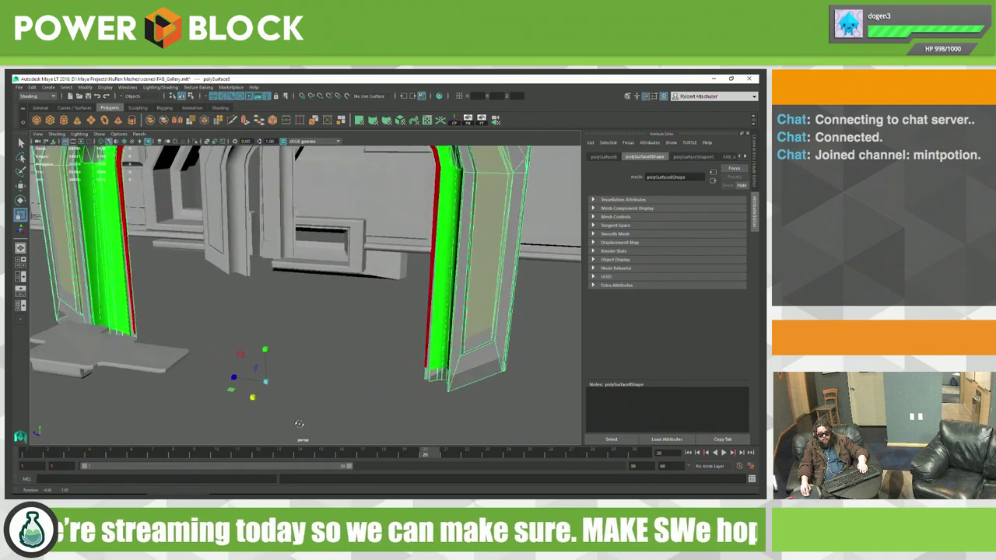
{"action": "left_click_drag", "start_coordinate": [235, 376], "coordinate": [233, 378]}
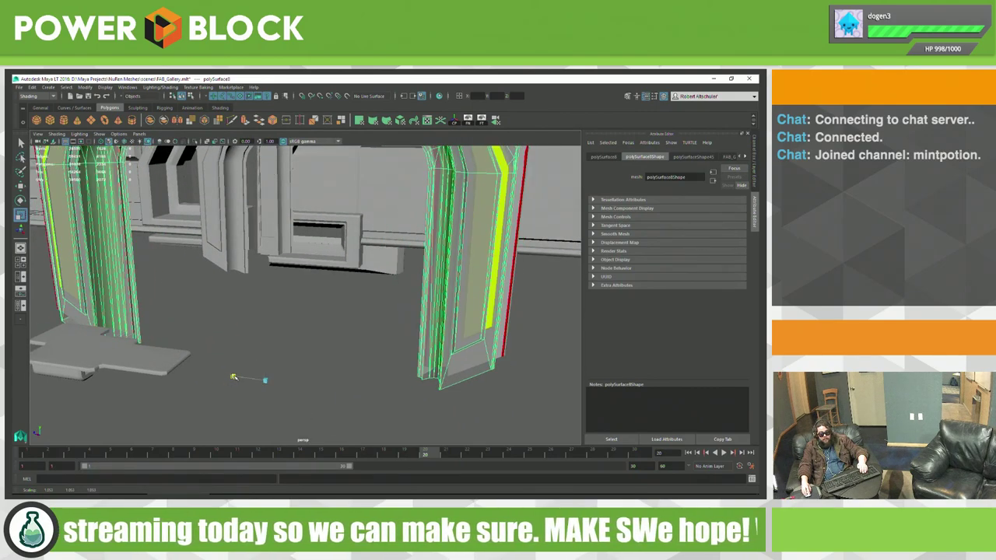
{"action": "mouse_move", "coordinate": [233, 378]}
{"action": "left_mouse_down", "text": "alt"}
{"action": "mouse_move", "coordinate": [315, 390]}
{"action": "mouse_move", "coordinate": [309, 374]}
{"action": "mouse_move", "coordinate": [416, 226]}
{"action": "left_mouse_up", "text": "alt"}
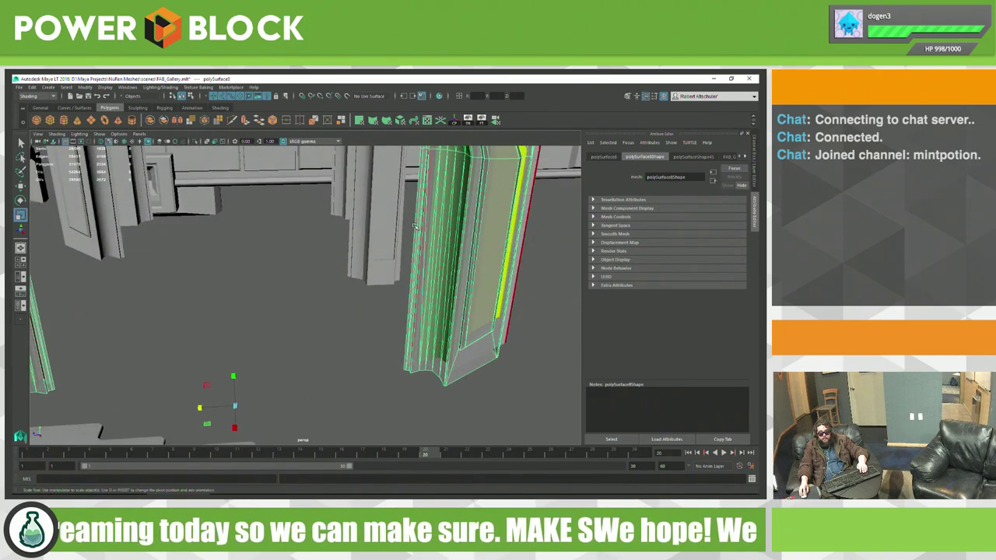
{"action": "left_click_drag", "start_coordinate": [434, 193], "coordinate": [410, 254], "text": "alt"}
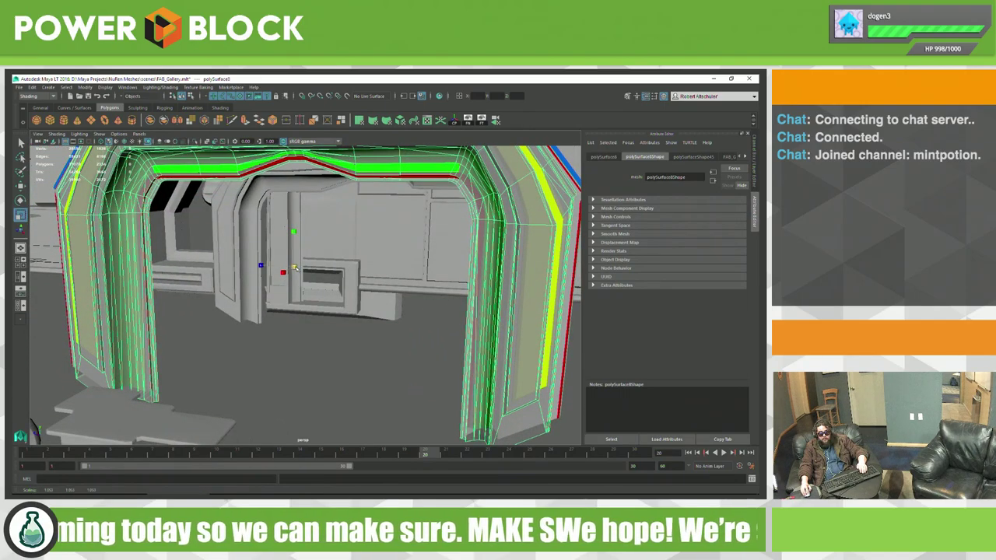
{"action": "mouse_move", "coordinate": [294, 268]}
{"action": "left_mouse_down"}
{"action": "mouse_move", "coordinate": [329, 273]}
{"action": "mouse_move", "coordinate": [299, 263]}
{"action": "left_mouse_up"}
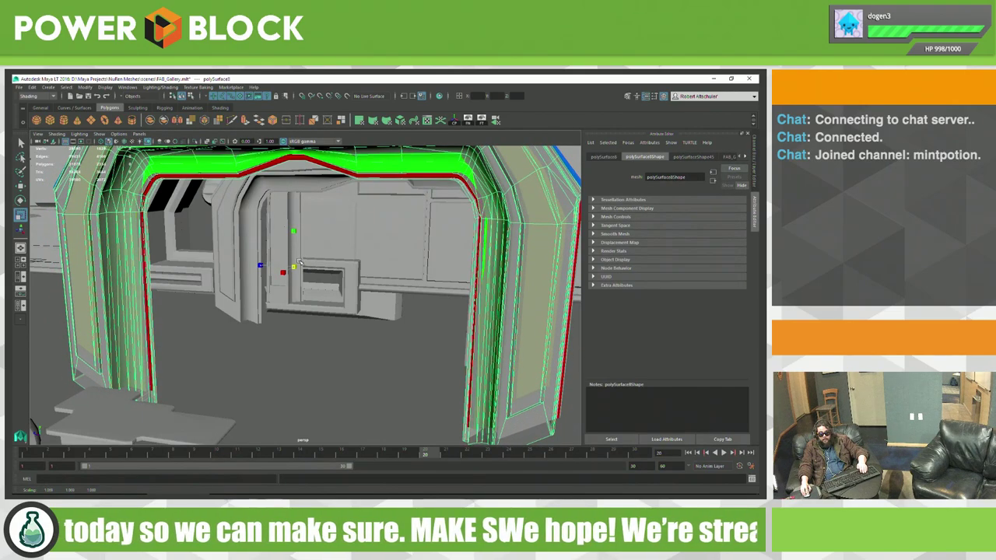
{"action": "mouse_move", "coordinate": [304, 262]}
{"action": "left_mouse_down", "text": "alt"}
{"action": "mouse_move", "coordinate": [478, 302]}
{"action": "mouse_move", "coordinate": [282, 237]}
{"action": "mouse_move", "coordinate": [271, 259]}
{"action": "left_mouse_up", "text": "alt"}
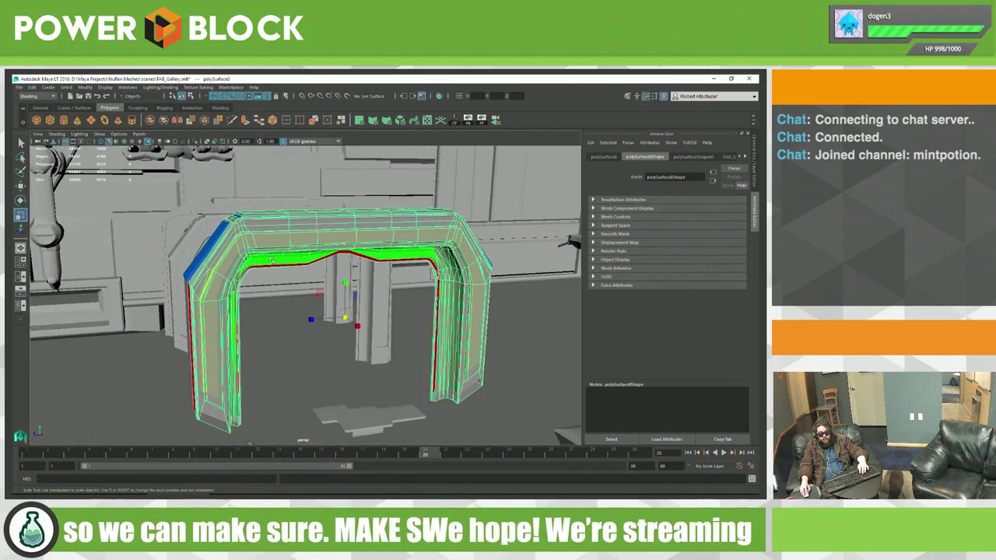
Step: Switch the arch to vertex mode and scale the left pillar's vertices inward to narrow it
{"action": "right_click", "coordinate": [271, 214]}
{"action": "left_click", "coordinate": [234, 214]}
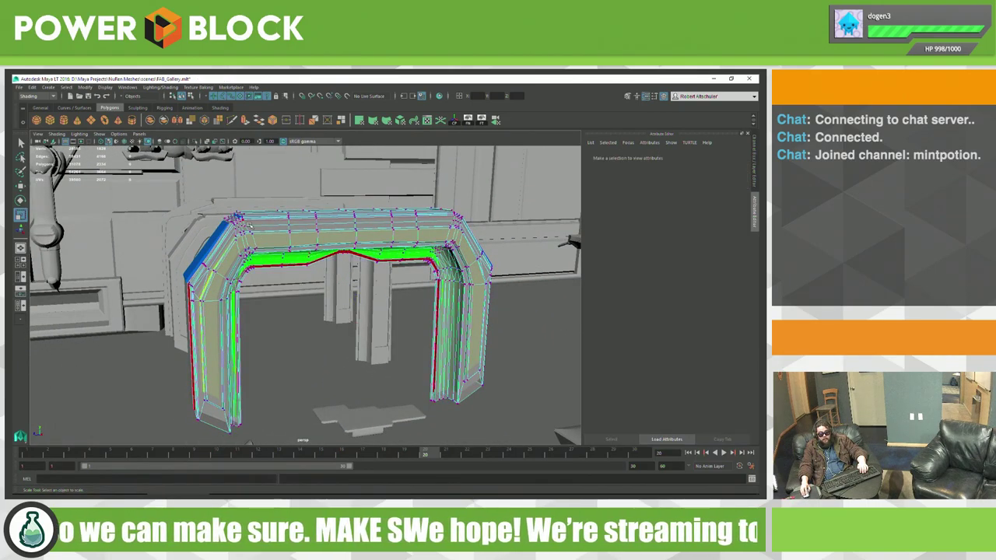
{"action": "mouse_move", "coordinate": [233, 214]}
{"action": "left_mouse_down", "text": "alt"}
{"action": "mouse_move", "coordinate": [266, 193]}
{"action": "mouse_move", "coordinate": [258, 201]}
{"action": "left_mouse_up", "text": "alt"}
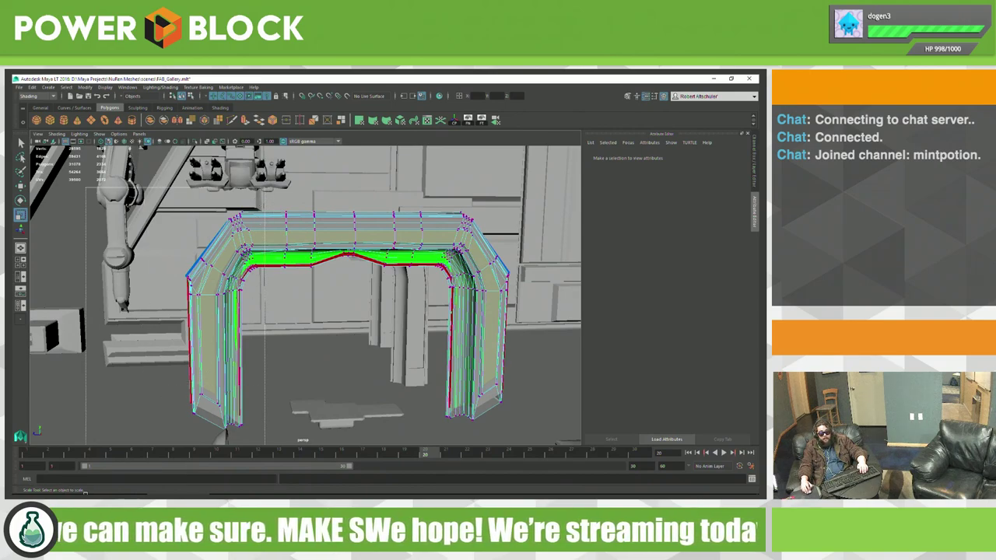
{"action": "left_click_drag", "start_coordinate": [86, 444], "coordinate": [109, 455]}
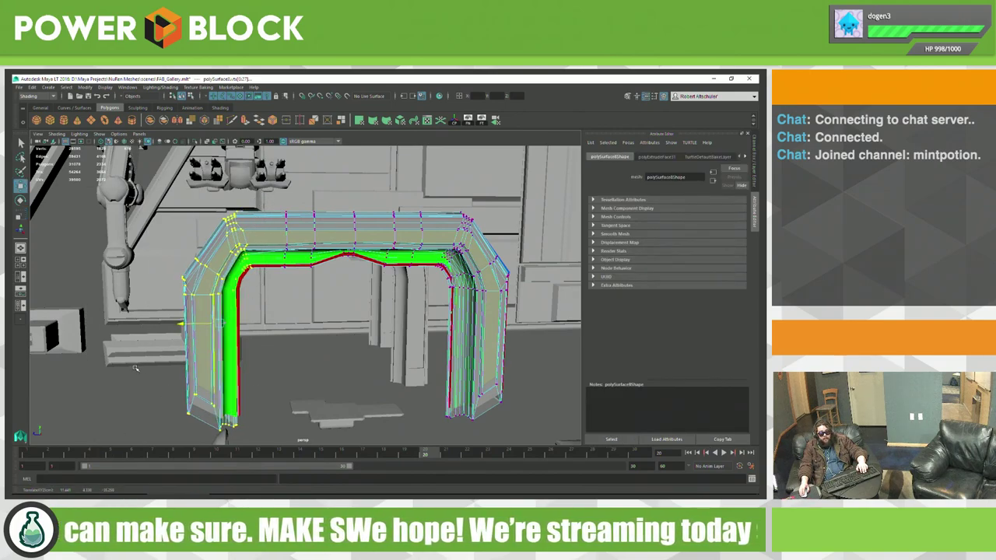
{"action": "middle_click_drag", "start_coordinate": [141, 369], "coordinate": [136, 368]}
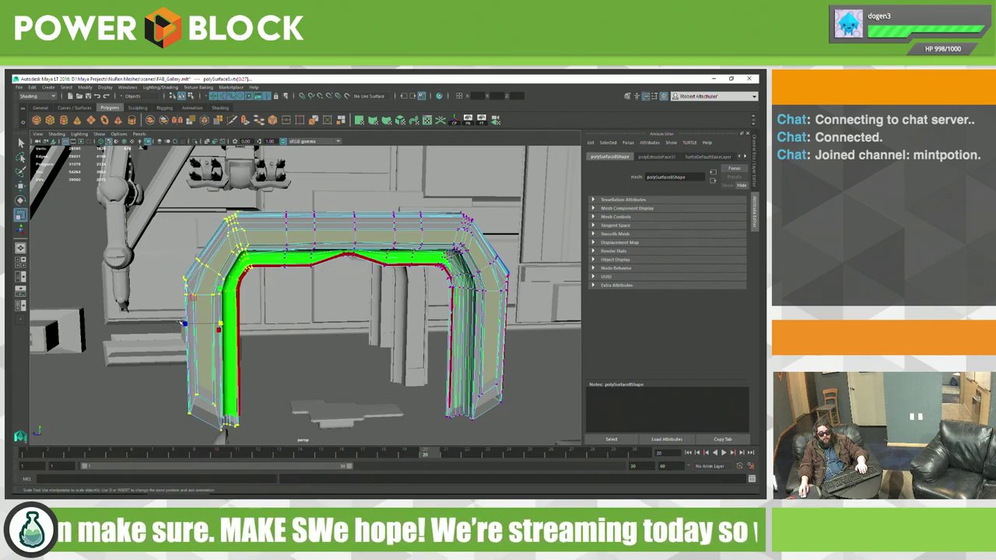
{"action": "middle_click_drag", "start_coordinate": [183, 322], "coordinate": [141, 337]}
Step: With the Move tool active, marquee-select the bottom-left and bottom-right corner vertices of the arch
{"action": "key", "text": "w"}
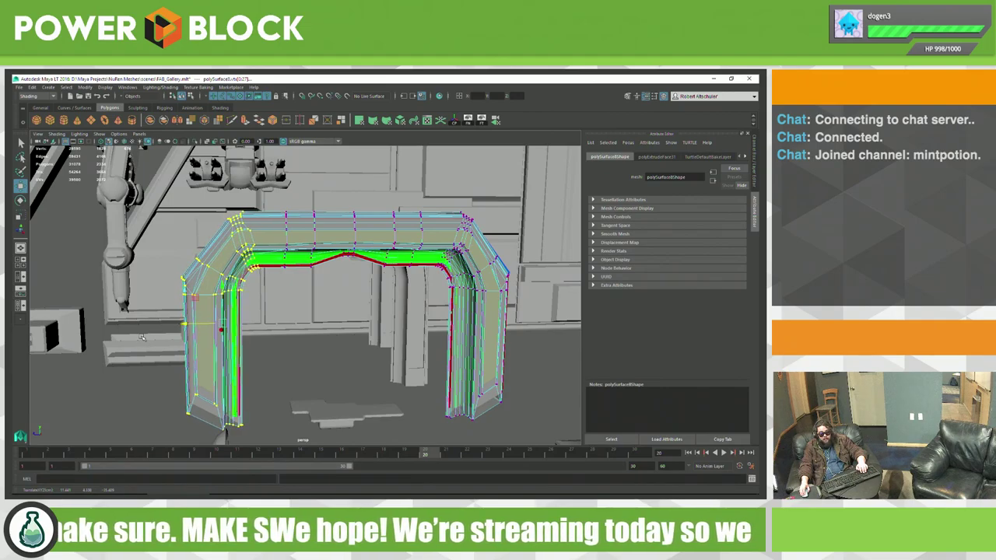
{"action": "mouse_move", "coordinate": [153, 374]}
{"action": "left_mouse_down", "text": "alt"}
{"action": "mouse_move", "coordinate": [260, 408]}
{"action": "mouse_move", "coordinate": [240, 389]}
{"action": "mouse_move", "coordinate": [161, 364]}
{"action": "left_mouse_up", "text": "alt"}
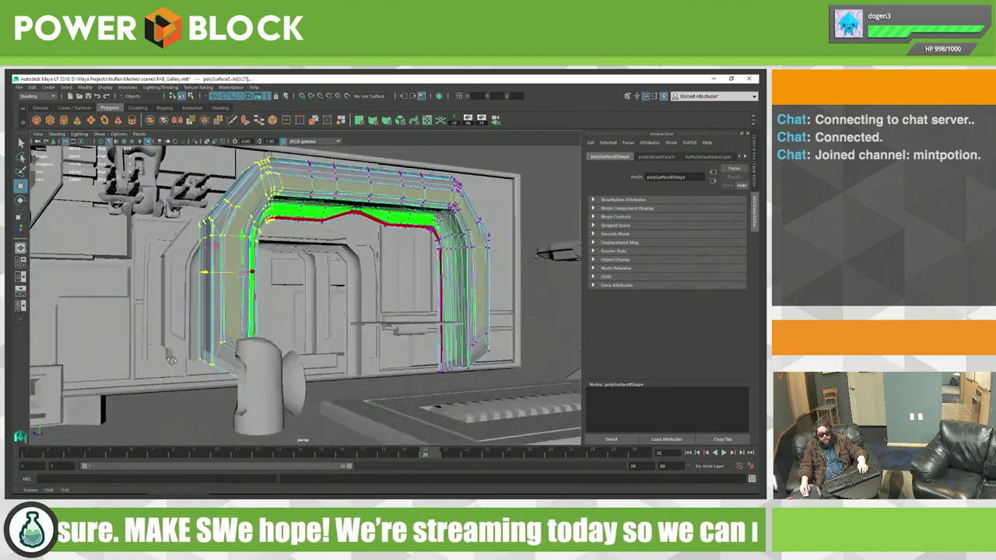
{"action": "left_click_drag", "start_coordinate": [286, 410], "coordinate": [294, 405]}
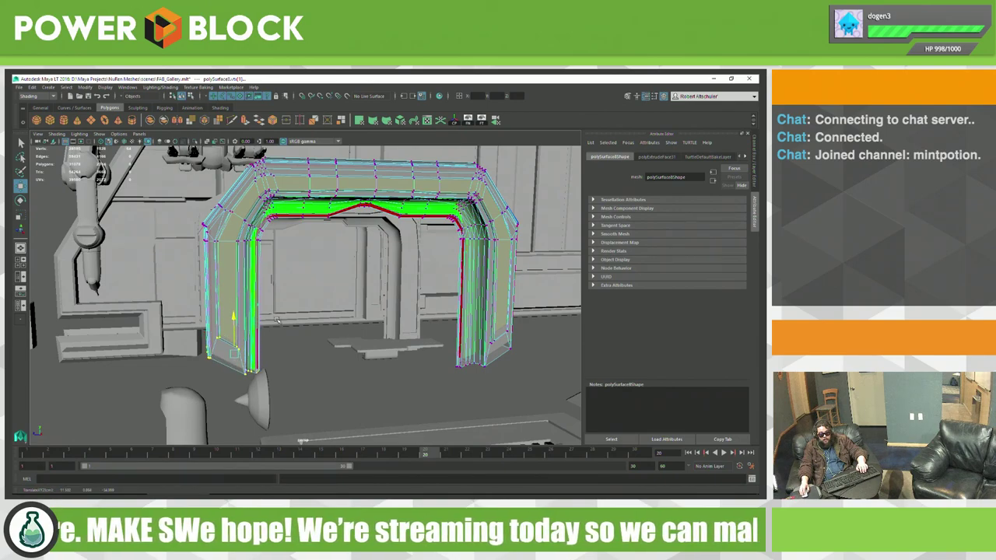
{"action": "left_click_drag", "start_coordinate": [320, 331], "coordinate": [331, 358], "text": "alt"}
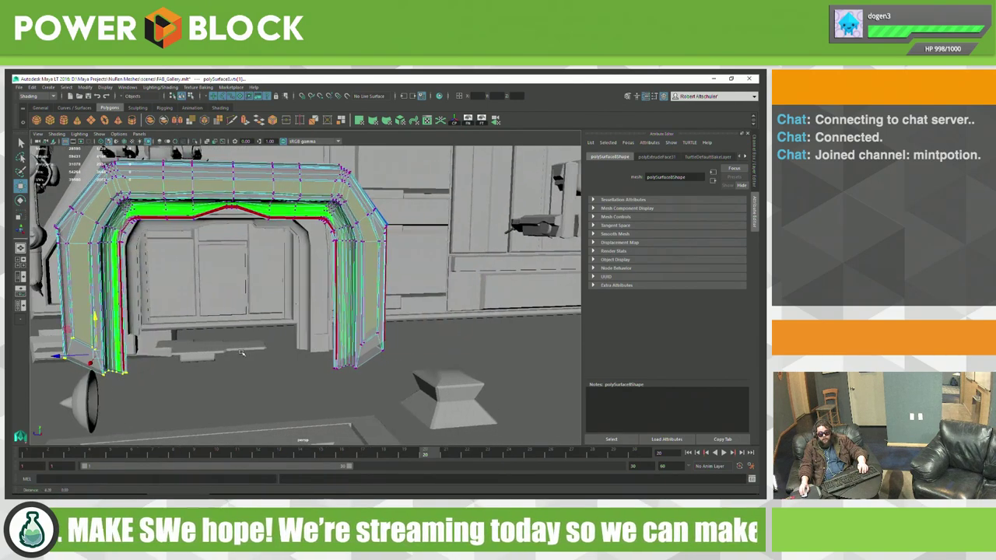
{"action": "left_click_drag", "start_coordinate": [413, 397], "coordinate": [395, 375]}
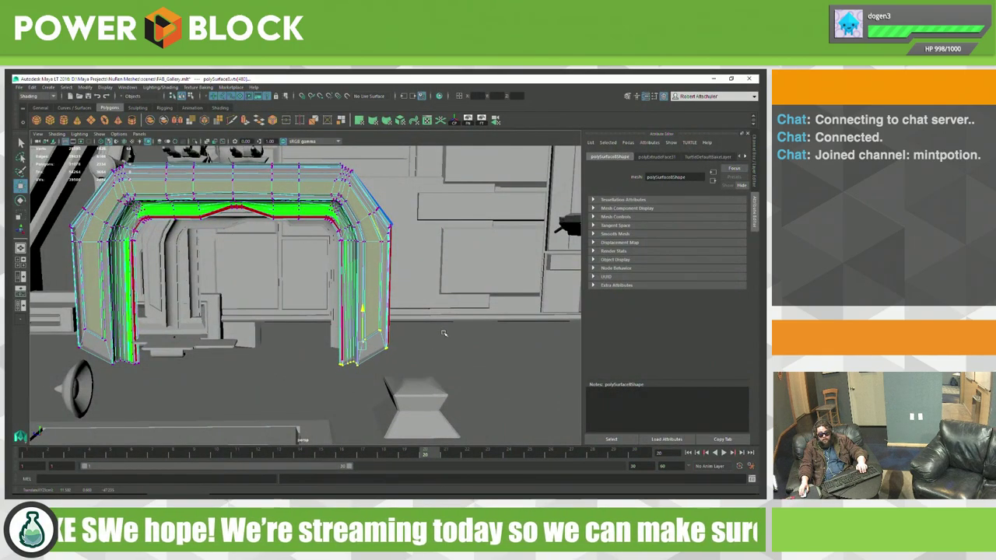
{"action": "mouse_move", "coordinate": [442, 330]}
{"action": "left_mouse_down", "text": "alt"}
{"action": "mouse_move", "coordinate": [289, 381]}
{"action": "mouse_move", "coordinate": [365, 375]}
{"action": "left_mouse_up", "text": "alt"}
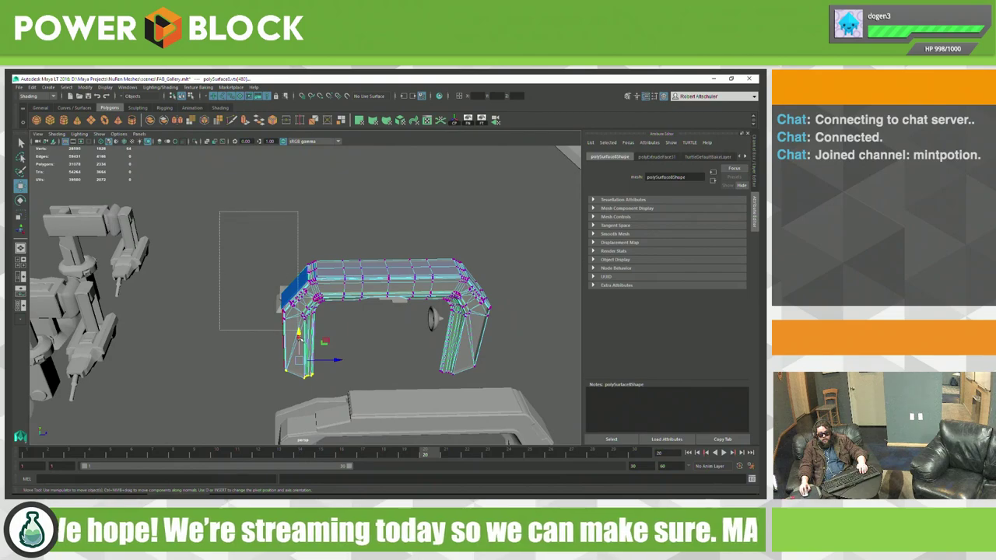
Step: Shift the selected right-leg faces slightly left with the Move manipulator
{"action": "left_click_drag", "start_coordinate": [335, 404], "coordinate": [336, 404]}
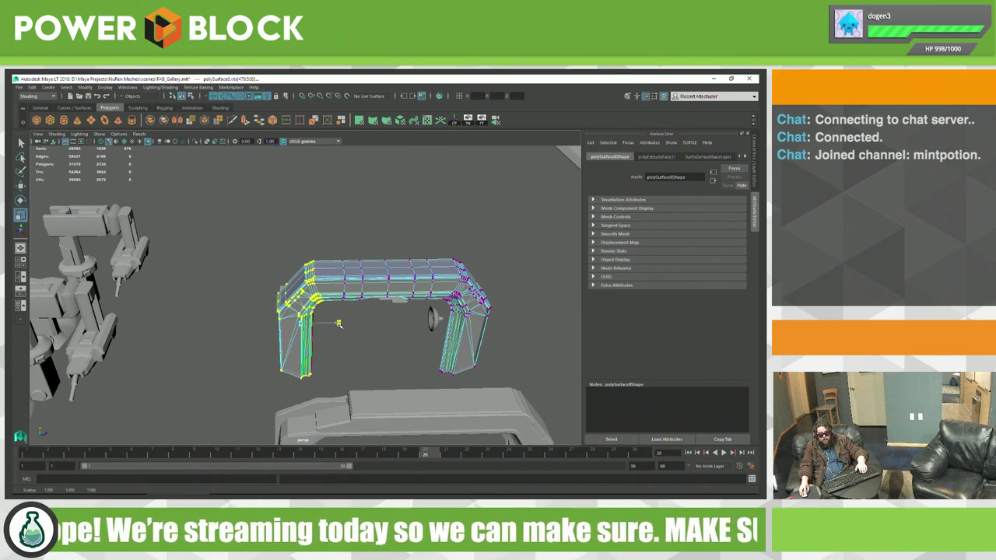
{"action": "mouse_move", "coordinate": [307, 351]}
{"action": "left_mouse_down", "text": "alt"}
{"action": "mouse_move", "coordinate": [358, 349]}
{"action": "mouse_move", "coordinate": [357, 362]}
{"action": "left_mouse_up", "text": "alt"}
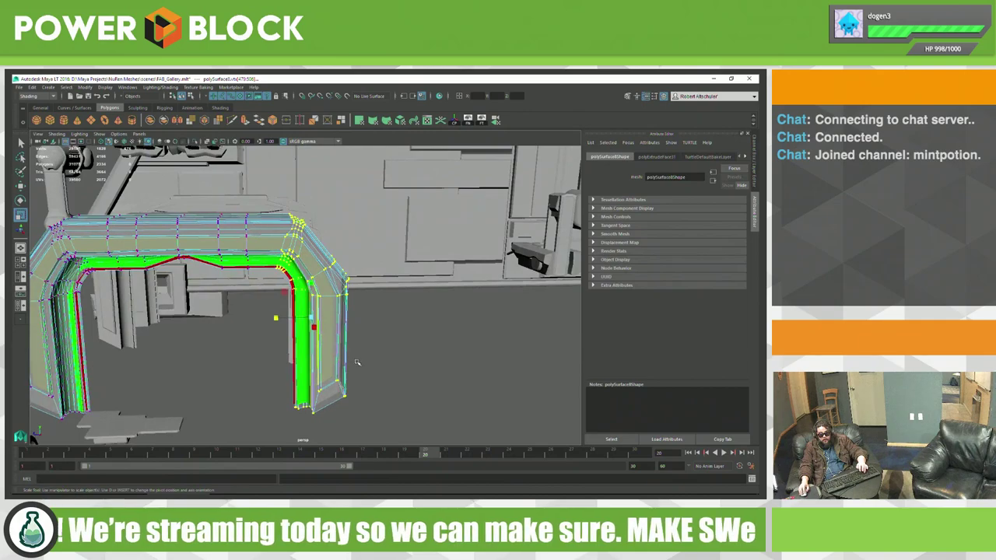
{"action": "middle_click_drag", "start_coordinate": [397, 353], "coordinate": [393, 351]}
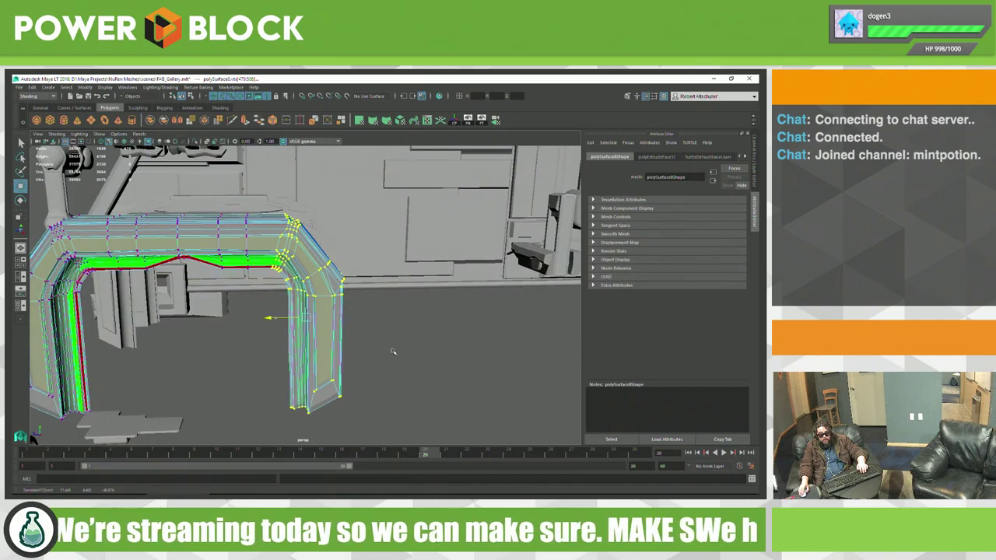
{"action": "mouse_move", "coordinate": [393, 352]}
{"action": "left_mouse_down", "text": "alt"}
{"action": "mouse_move", "coordinate": [406, 319]}
{"action": "mouse_move", "coordinate": [340, 344]}
{"action": "mouse_move", "coordinate": [349, 359]}
{"action": "left_mouse_up", "text": "alt"}
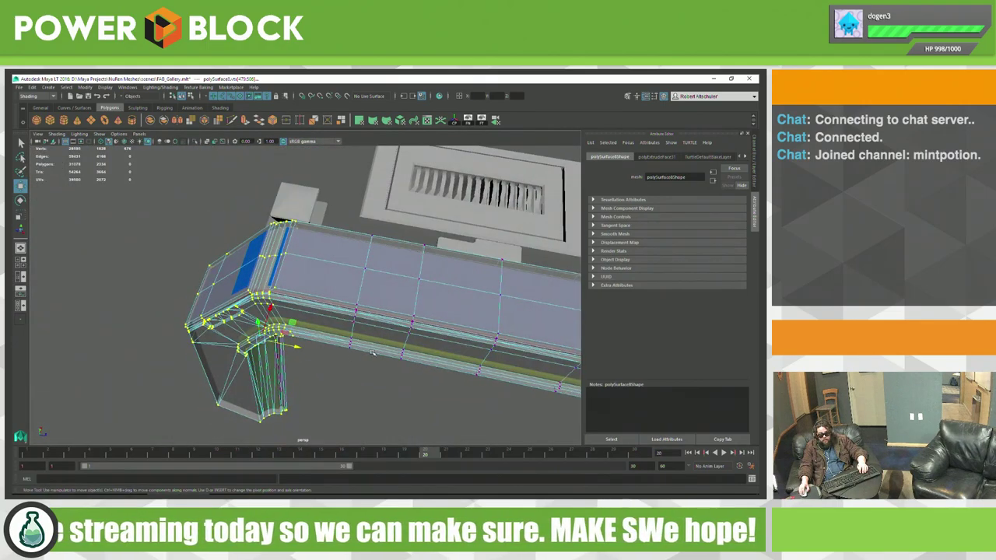
{"action": "mouse_move", "coordinate": [288, 350]}
{"action": "left_mouse_down", "text": "alt"}
{"action": "mouse_move", "coordinate": [334, 343]}
{"action": "mouse_move", "coordinate": [241, 369]}
{"action": "mouse_move", "coordinate": [330, 353]}
{"action": "mouse_move", "coordinate": [475, 349]}
{"action": "left_mouse_up", "text": "alt"}
{"action": "scroll", "coordinate": [369, 348], "scroll_direction": "up", "scroll_amount": 3}
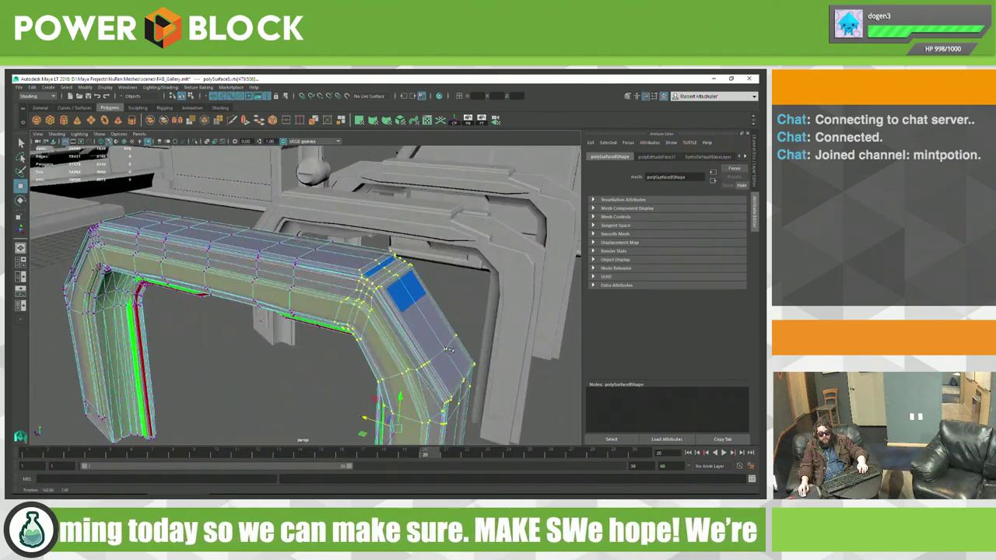
Step: Clear the selection and box-select a vertex at the pipe's inner corner
{"action": "left_click_drag", "start_coordinate": [343, 360], "coordinate": [240, 350], "text": "alt"}
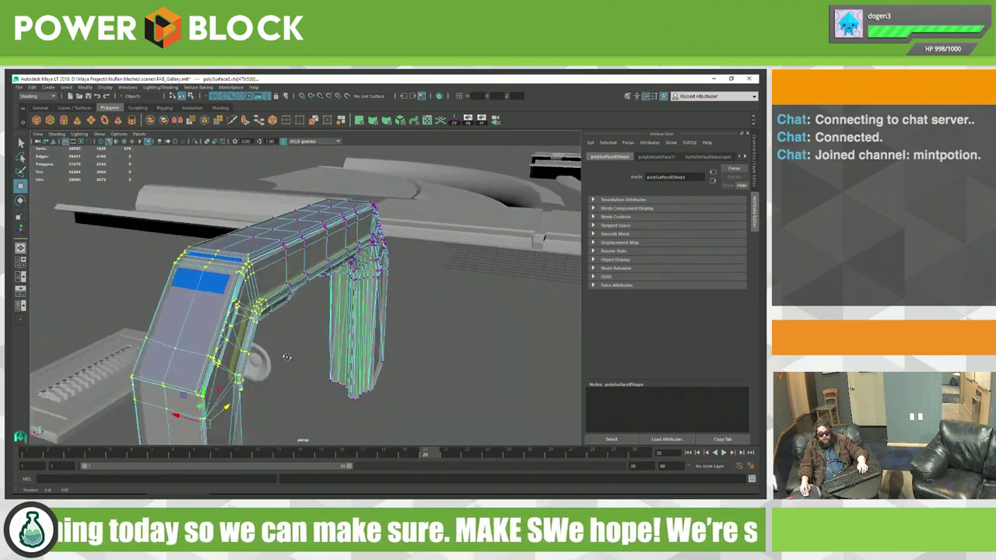
{"action": "left_click", "coordinate": [333, 355]}
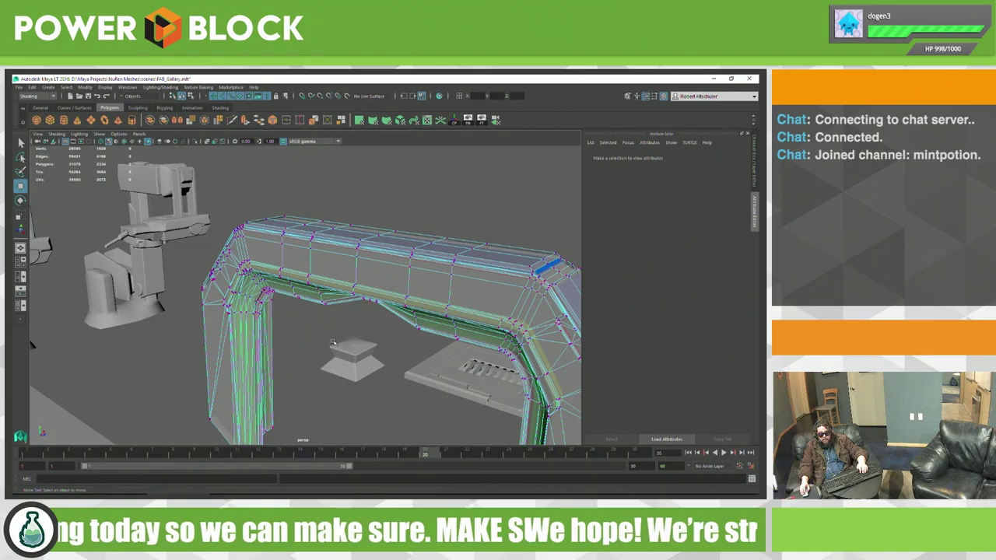
{"action": "mouse_move", "coordinate": [333, 355]}
{"action": "left_mouse_down", "text": "alt"}
{"action": "mouse_move", "coordinate": [219, 327]}
{"action": "mouse_move", "coordinate": [358, 320]}
{"action": "mouse_move", "coordinate": [380, 353]}
{"action": "left_mouse_up", "text": "alt"}
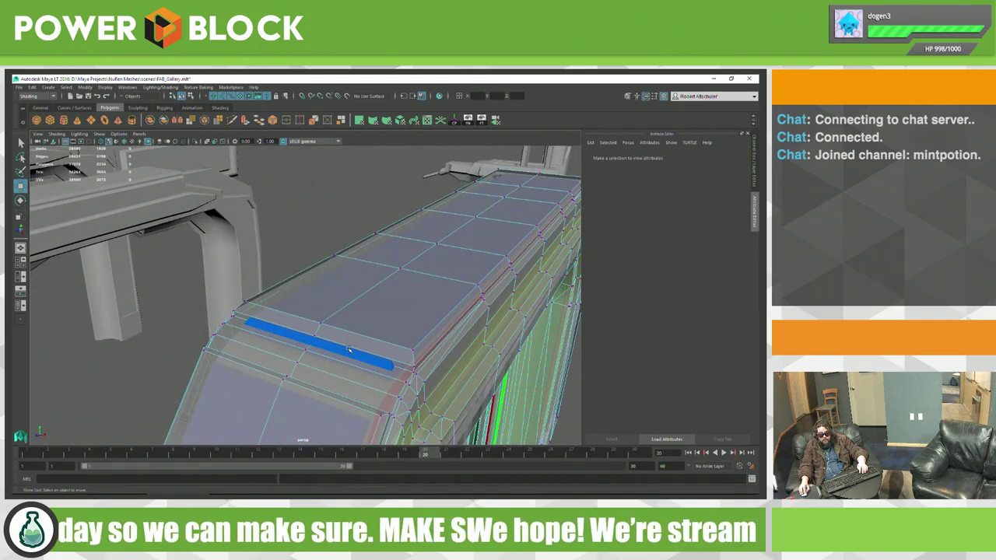
{"action": "mouse_move", "coordinate": [357, 345]}
{"action": "left_mouse_down", "text": "alt"}
{"action": "mouse_move", "coordinate": [372, 343]}
{"action": "mouse_move", "coordinate": [352, 342]}
{"action": "mouse_move", "coordinate": [303, 302]}
{"action": "left_mouse_up", "text": "alt"}
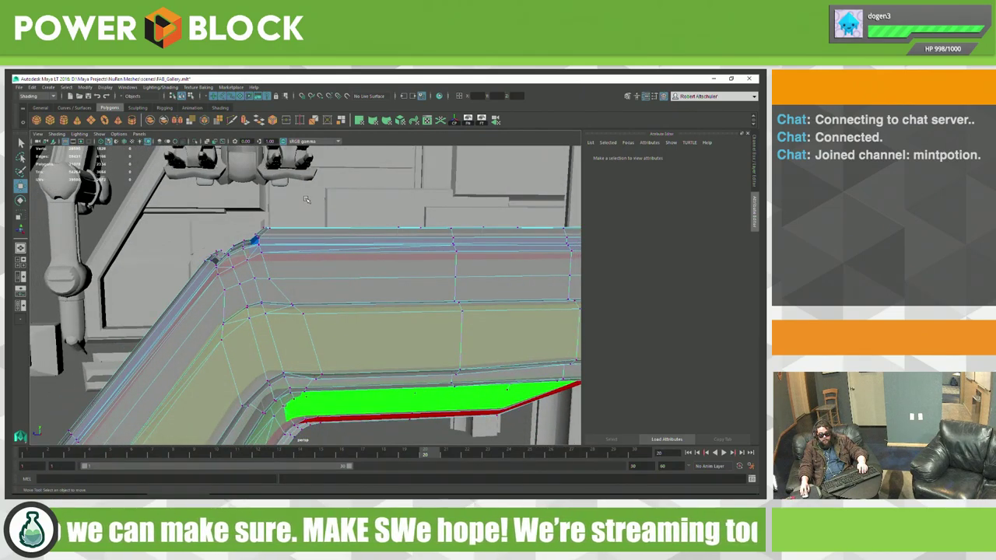
{"action": "left_click_drag", "start_coordinate": [305, 204], "coordinate": [291, 221]}
{"action": "left_click_drag", "start_coordinate": [249, 251], "coordinate": [336, 235]}
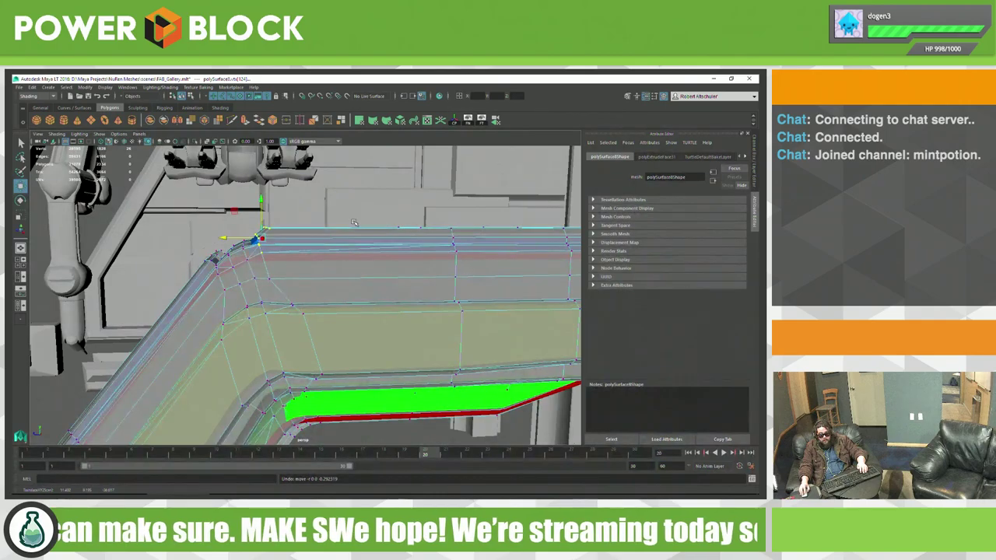
{"action": "mouse_move", "coordinate": [336, 235]}
{"action": "left_mouse_down", "text": "alt"}
{"action": "mouse_move", "coordinate": [434, 252]}
{"action": "mouse_move", "coordinate": [394, 251]}
{"action": "left_mouse_up", "text": "alt"}
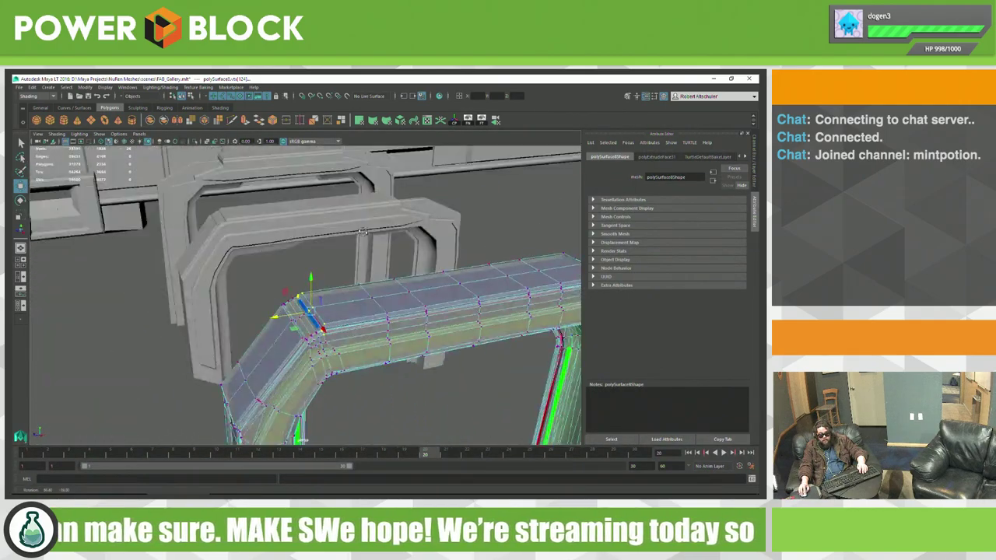
Step: Return to object mode, then select and frame the arch pipe
{"action": "right_click_drag", "start_coordinate": [399, 276], "coordinate": [399, 263]}
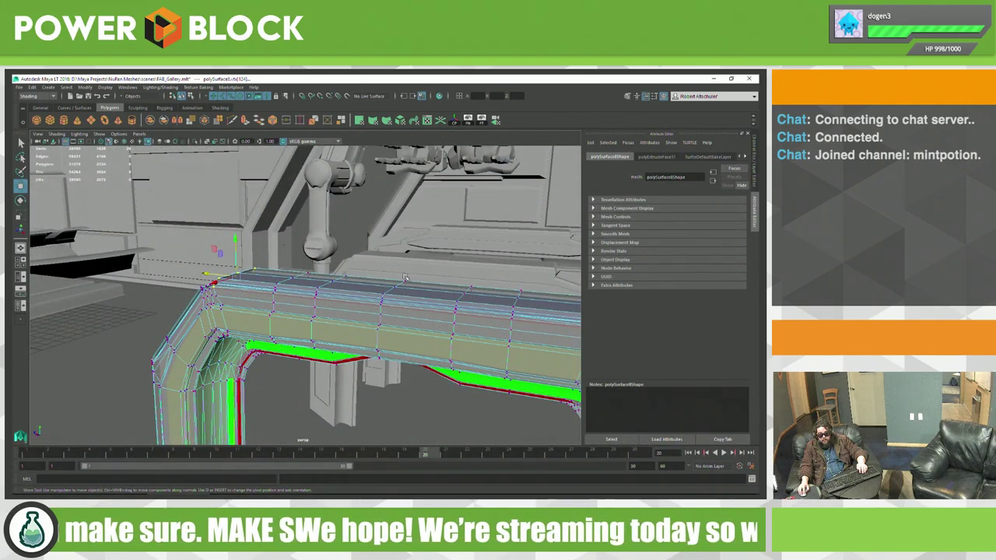
{"action": "left_click", "coordinate": [401, 279]}
{"action": "left_click", "coordinate": [399, 282]}
{"action": "key", "text": "f"}
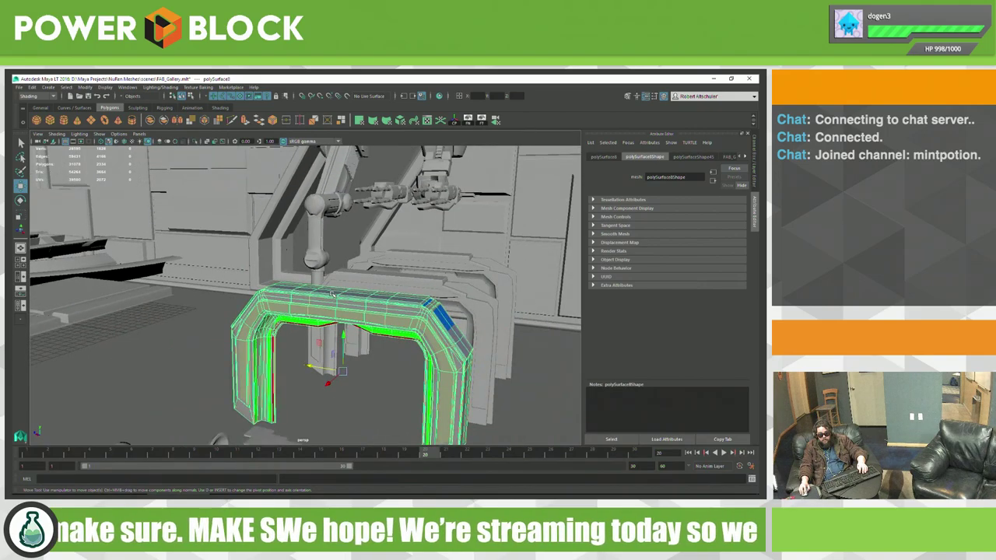
{"action": "left_click_drag", "start_coordinate": [399, 282], "coordinate": [352, 282], "text": "alt"}
{"action": "left_click", "coordinate": [343, 295]}
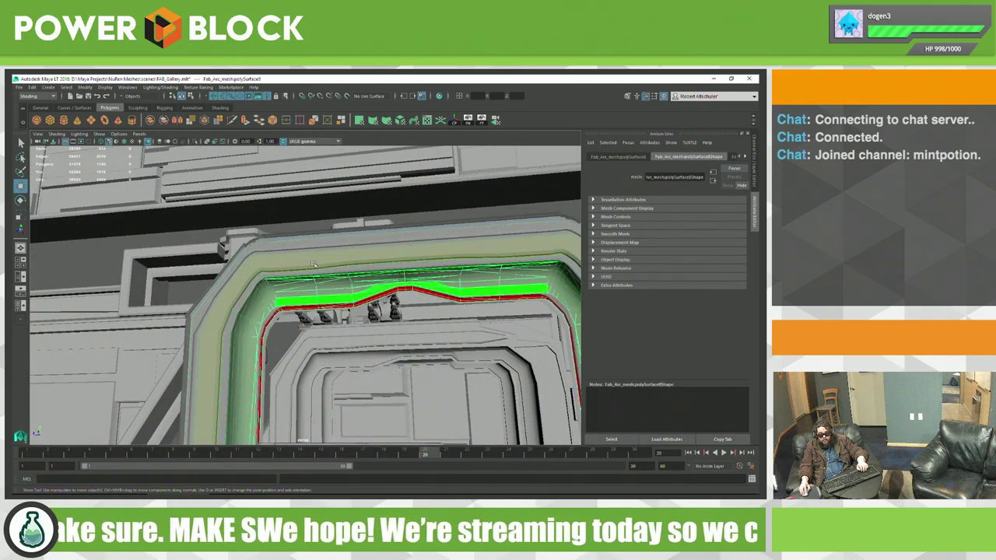
{"action": "left_click", "coordinate": [303, 240]}
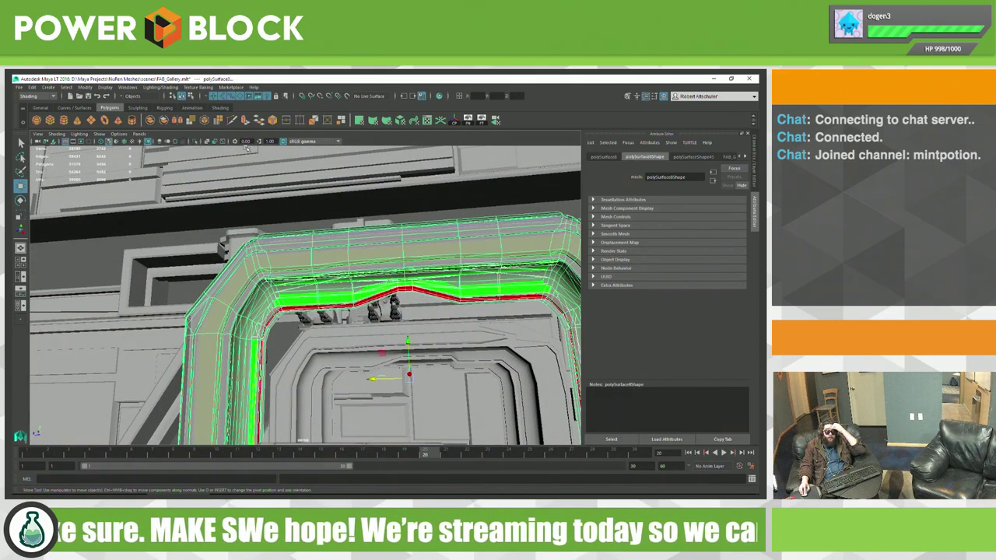
{"action": "left_click", "coordinate": [201, 87]}
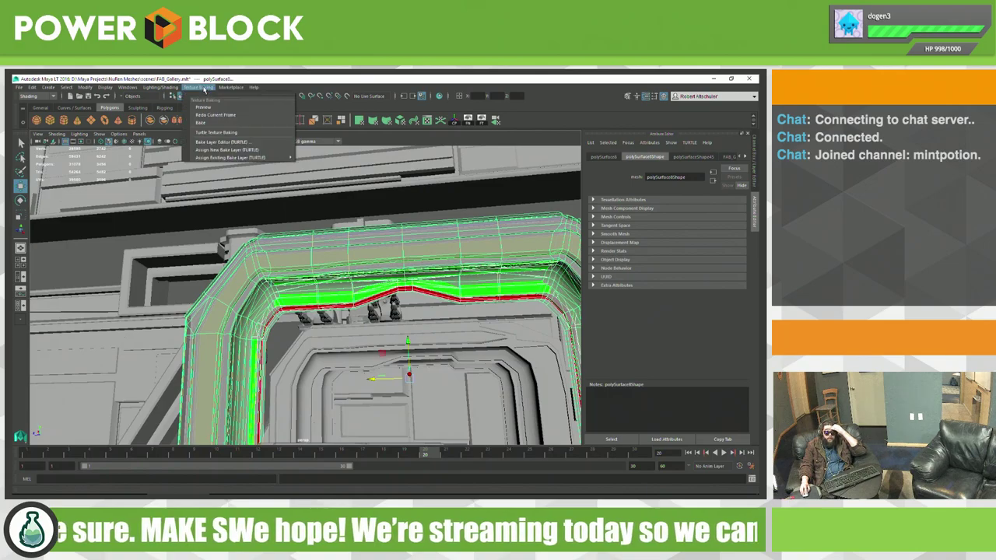
Step: In Turtle Texture Baking Settings, delete the Bake_Q_SetA preset
{"action": "left_click", "coordinate": [230, 133]}
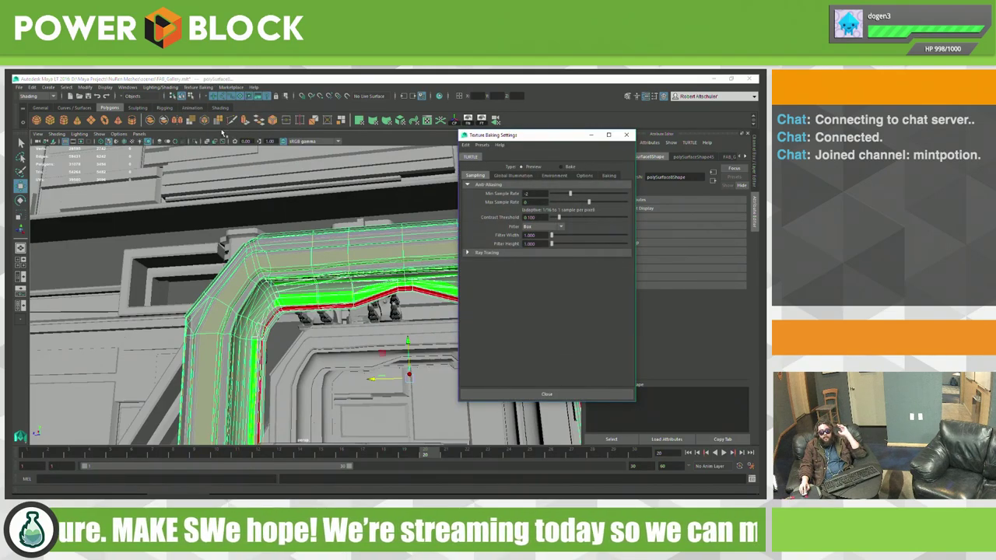
{"action": "left_click", "coordinate": [483, 145]}
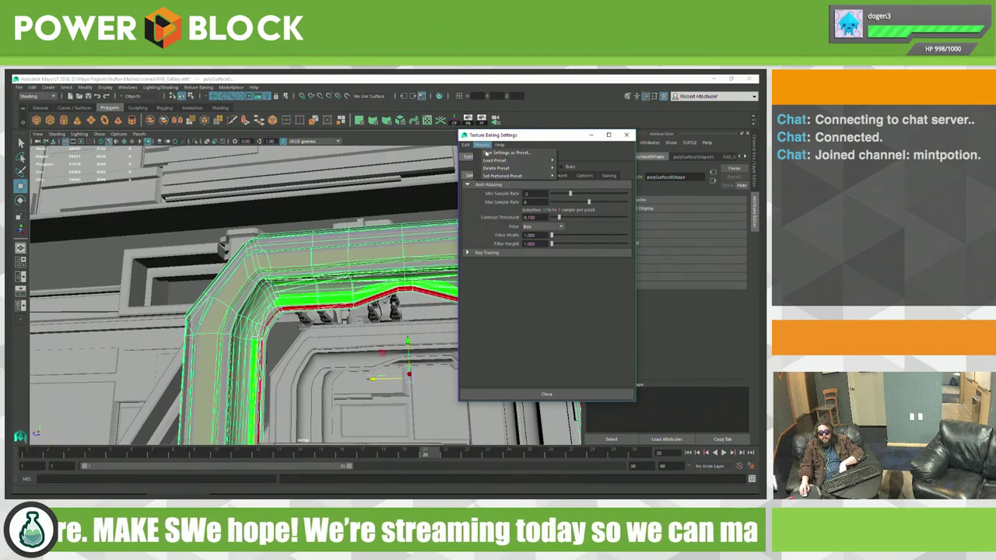
{"action": "mouse_move", "coordinate": [496, 168]}
{"action": "left_click", "coordinate": [578, 168]}
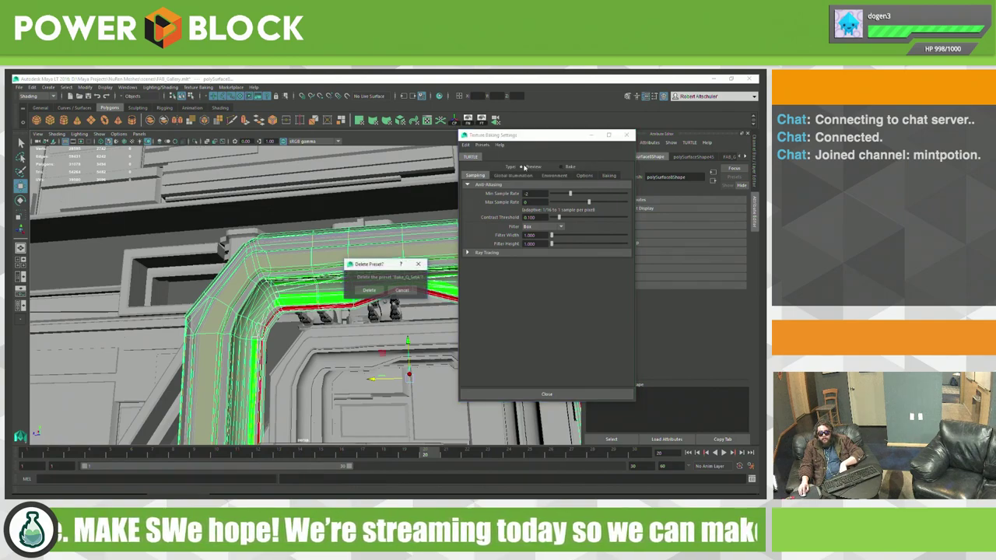
{"action": "left_click", "coordinate": [369, 290]}
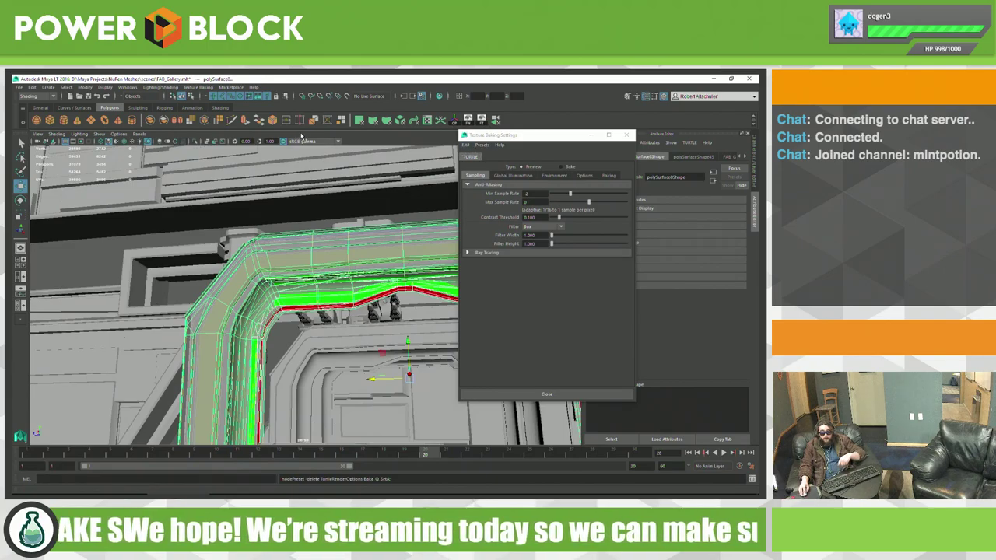
{"action": "left_click", "coordinate": [465, 145]}
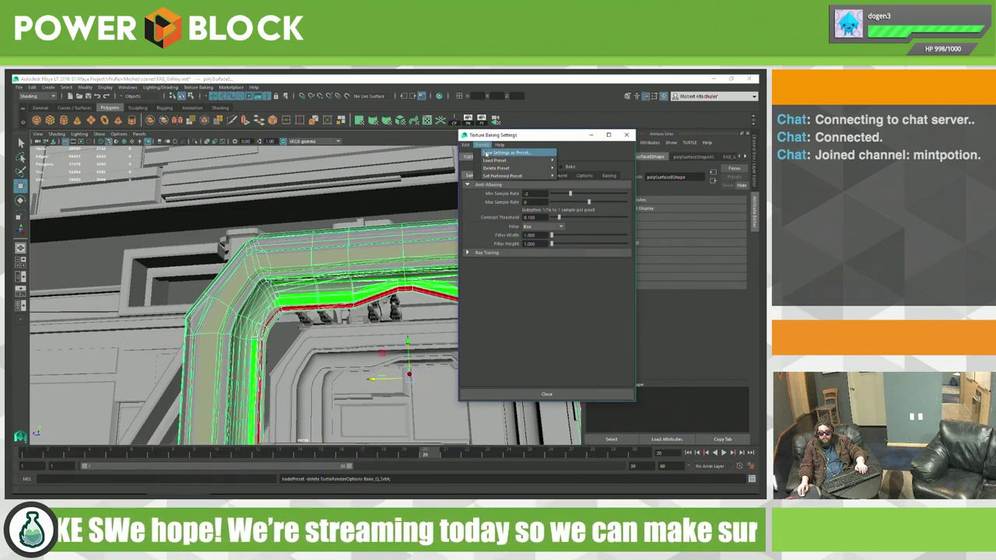
{"action": "left_click", "coordinate": [236, 87]}
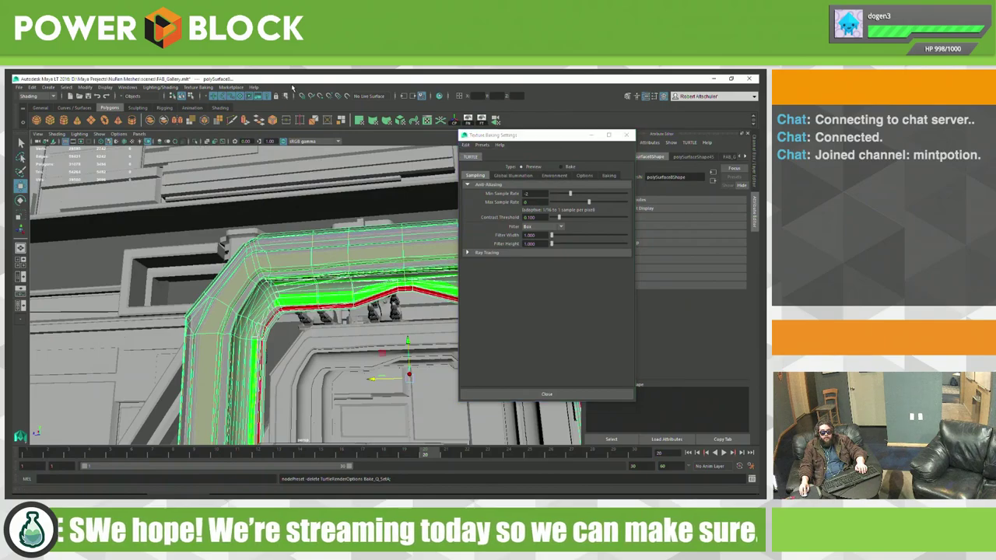
{"action": "mouse_move", "coordinate": [199, 87]}
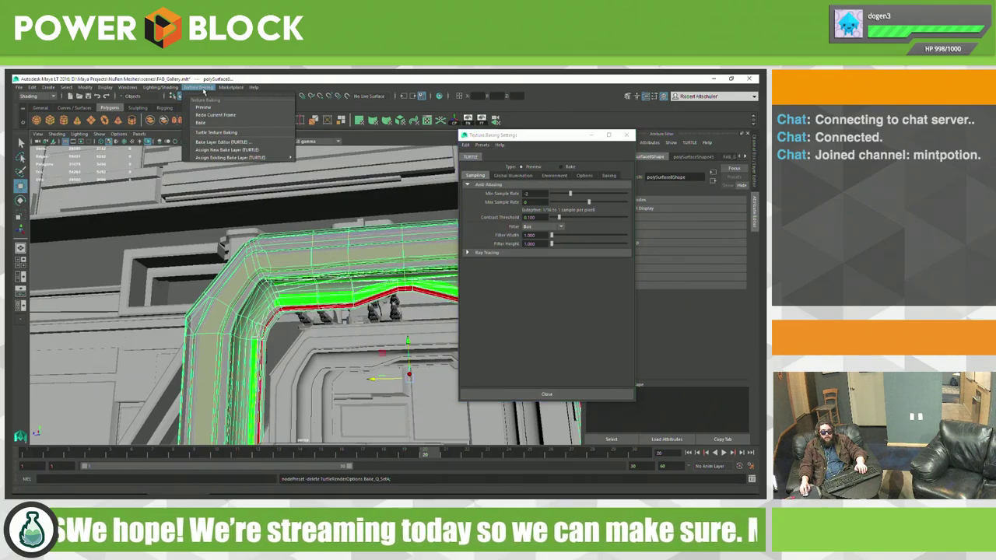
Step: In the Bake Layer Editor, remove polySurface6Shape and Fab_Arc_mesh from the target surfaces
{"action": "left_click", "coordinate": [249, 142]}
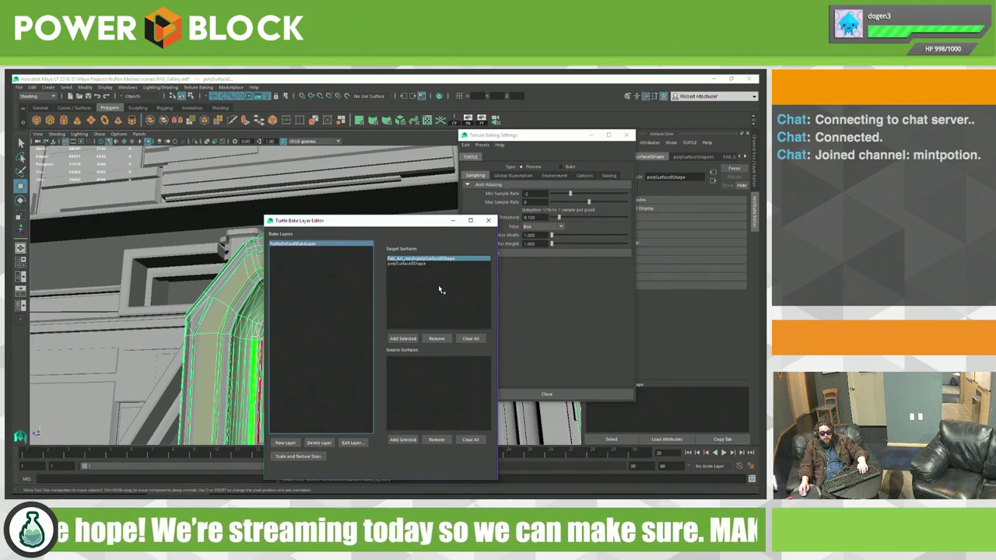
{"action": "left_click", "coordinate": [413, 264]}
{"action": "left_click", "coordinate": [436, 338]}
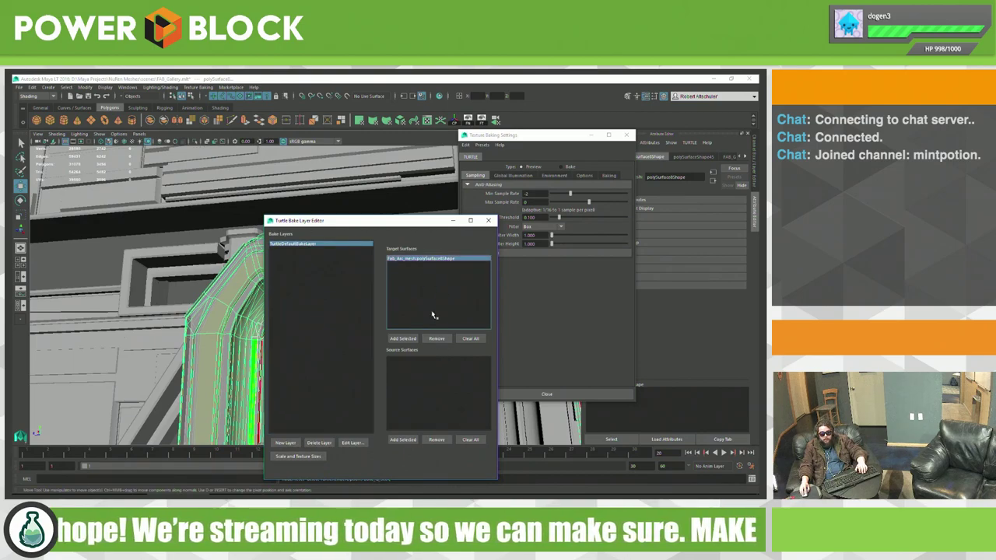
{"action": "left_click", "coordinate": [439, 339]}
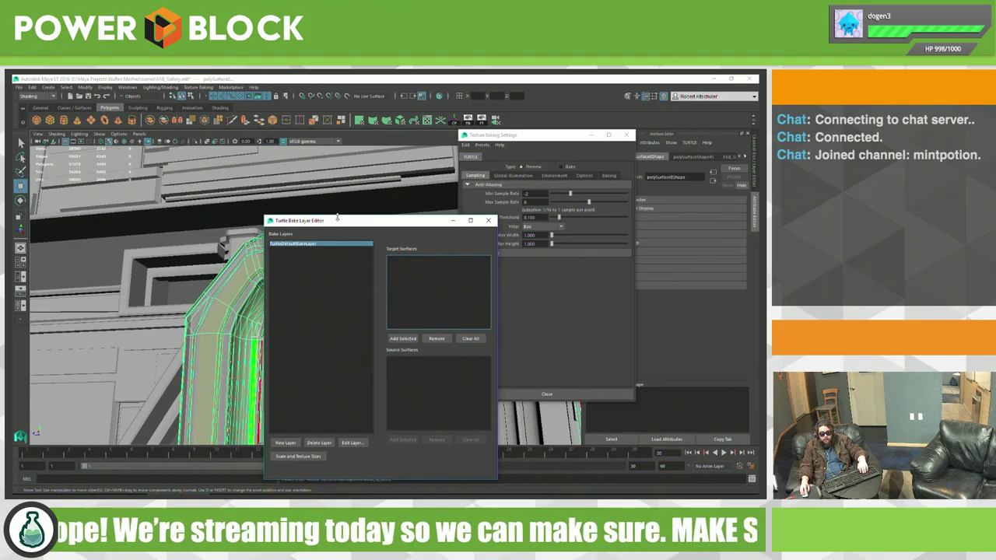
{"action": "left_click_drag", "start_coordinate": [337, 218], "coordinate": [571, 182]}
Step: Add polySurface3 as the bake target and the arch mesh as the source surface
{"action": "left_click", "coordinate": [373, 300]}
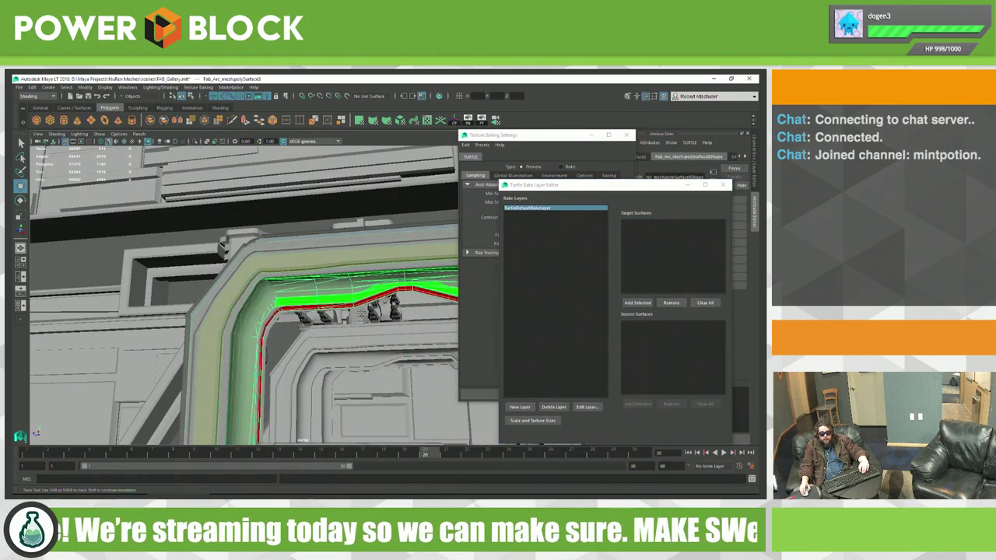
{"action": "left_click_drag", "start_coordinate": [444, 312], "coordinate": [217, 279], "text": "alt"}
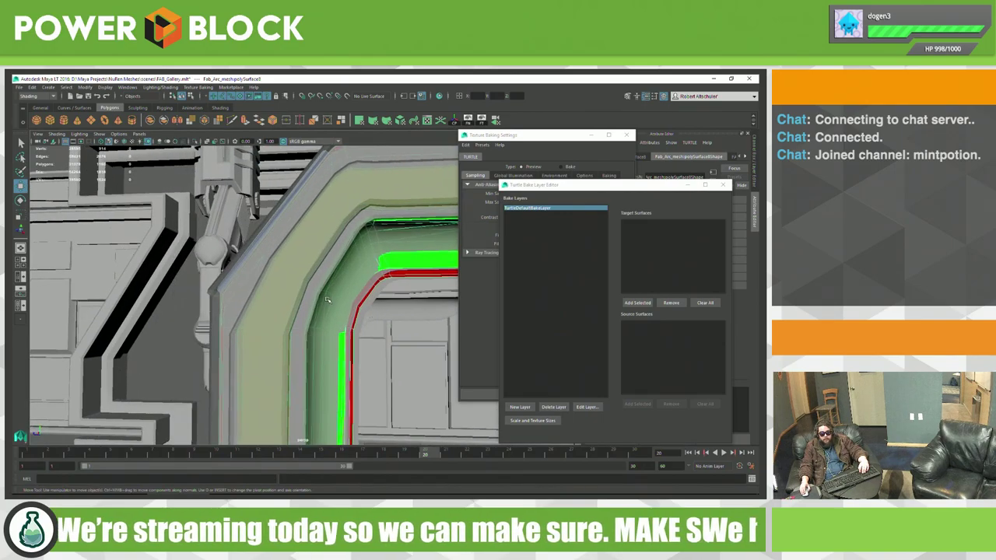
{"action": "left_click", "coordinate": [230, 280]}
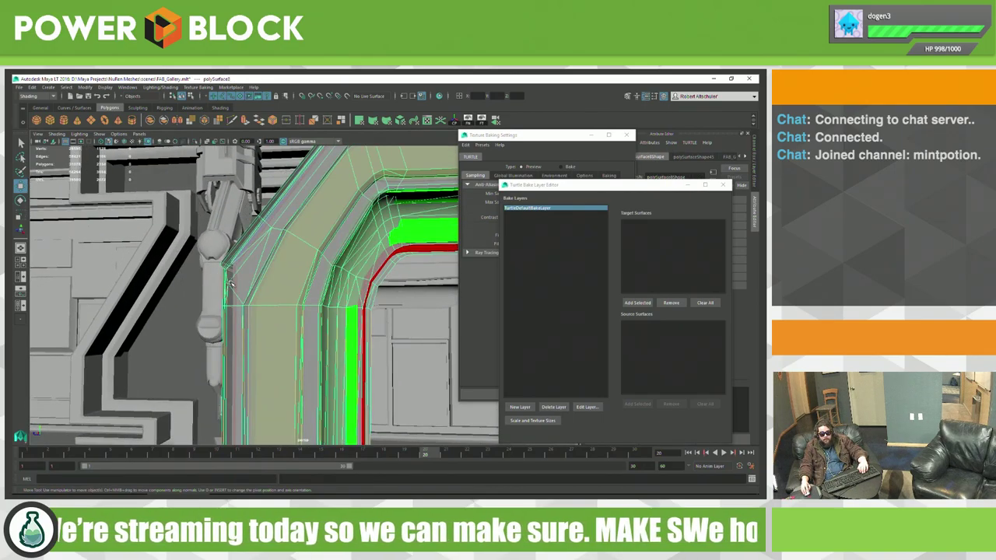
{"action": "left_click", "coordinate": [637, 303]}
{"action": "left_click", "coordinate": [428, 250]}
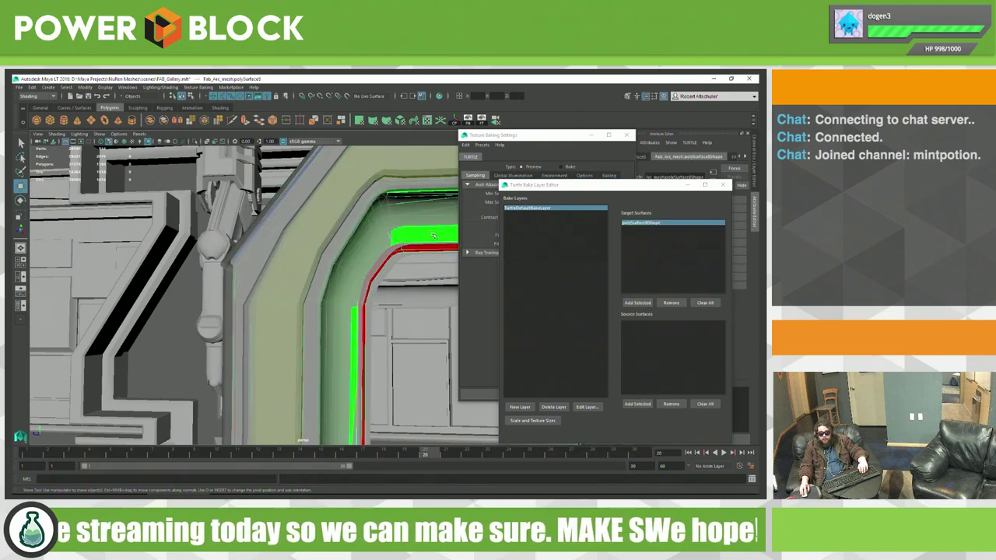
{"action": "left_click", "coordinate": [637, 403]}
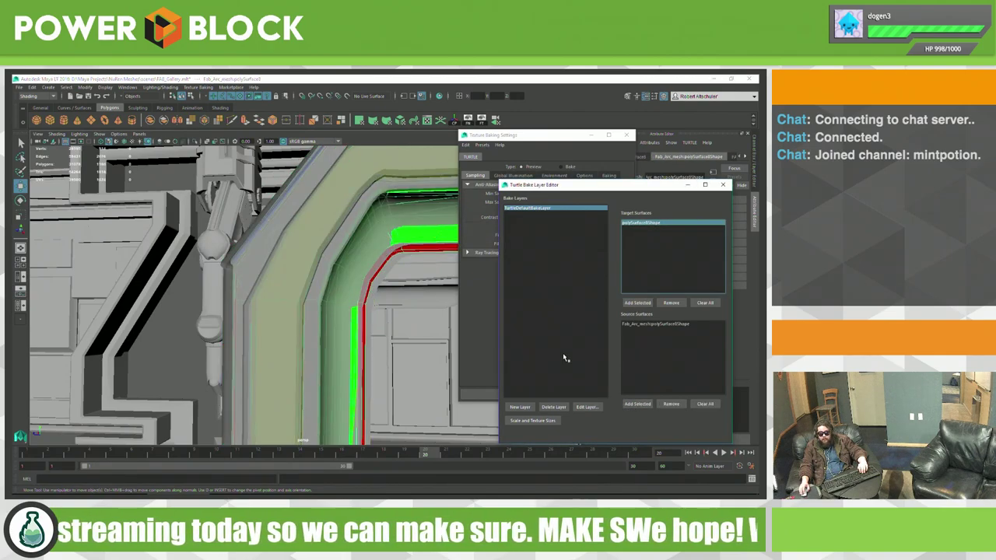
Step: Open, widen and then close the Turtle UV Size Assignment Editor, and reposition Texture Baking Settings
{"action": "left_click", "coordinate": [541, 423]}
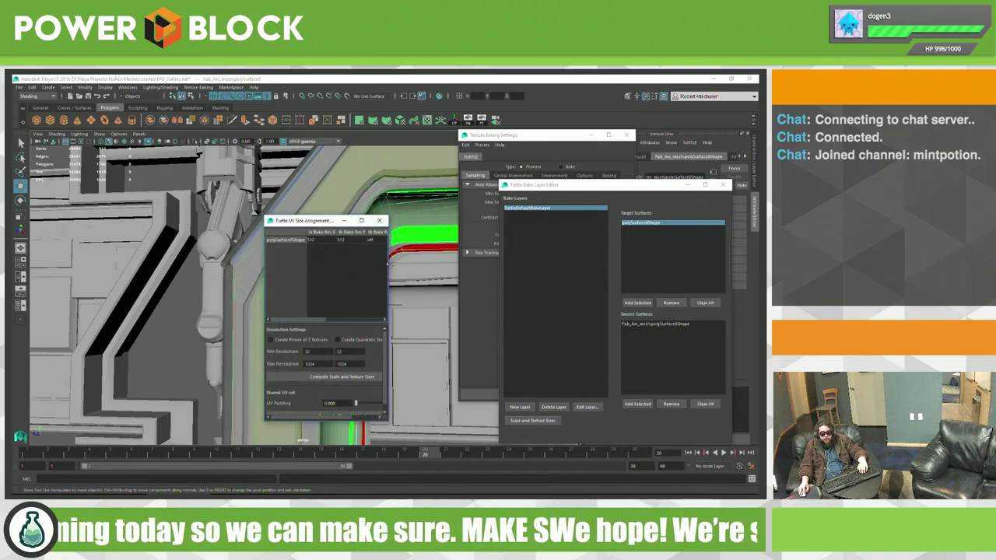
{"action": "left_click_drag", "start_coordinate": [388, 264], "coordinate": [508, 269]}
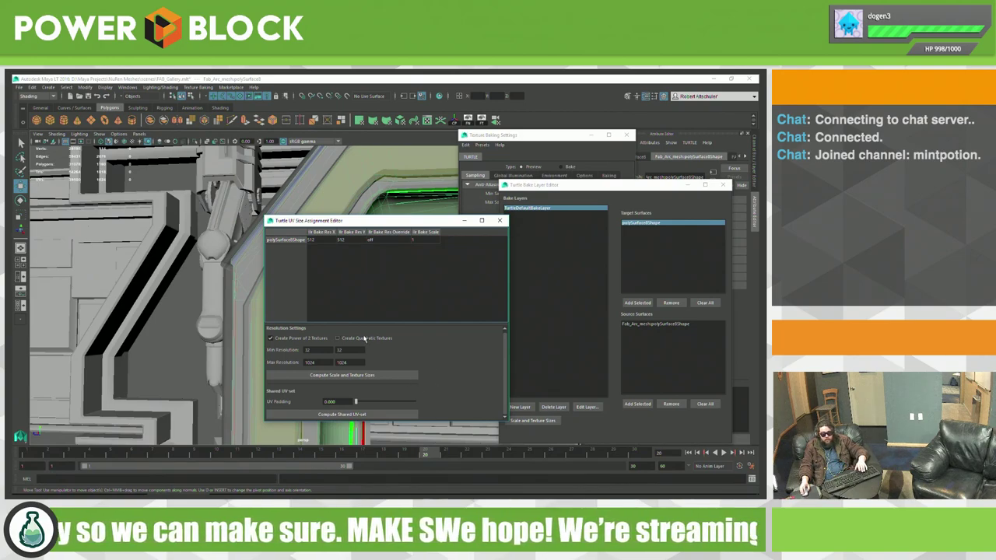
{"action": "left_click_drag", "start_coordinate": [426, 223], "coordinate": [312, 183]}
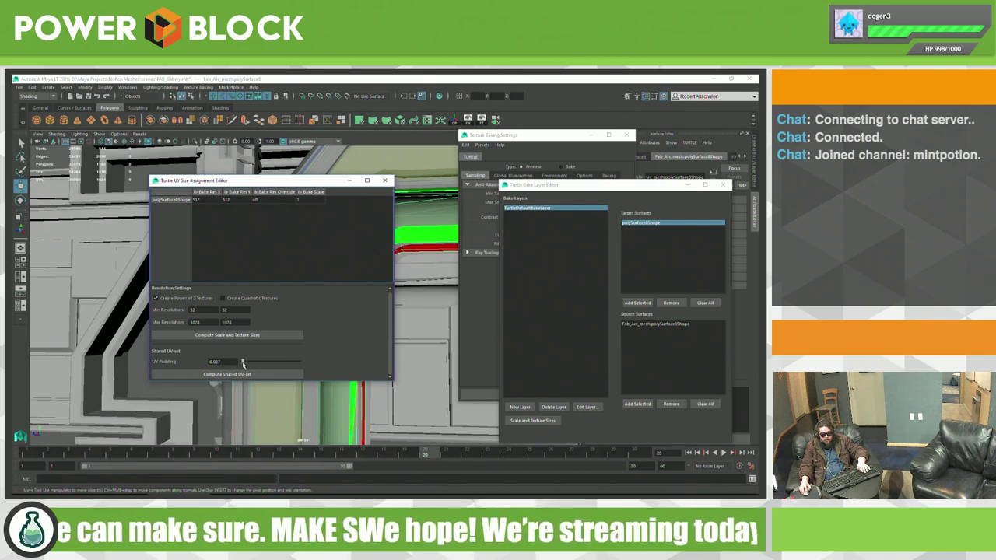
{"action": "left_click", "coordinate": [384, 181]}
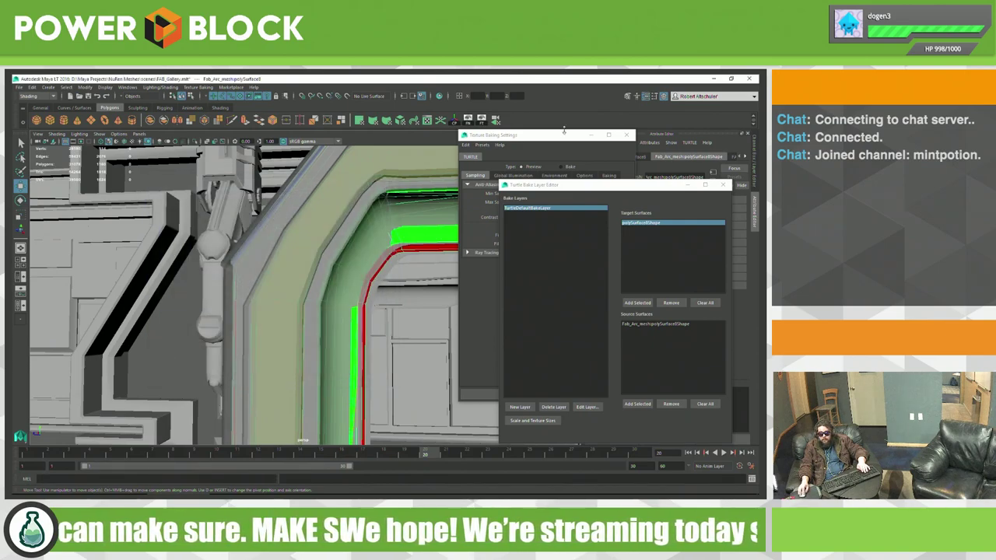
{"action": "left_click_drag", "start_coordinate": [563, 131], "coordinate": [476, 119]}
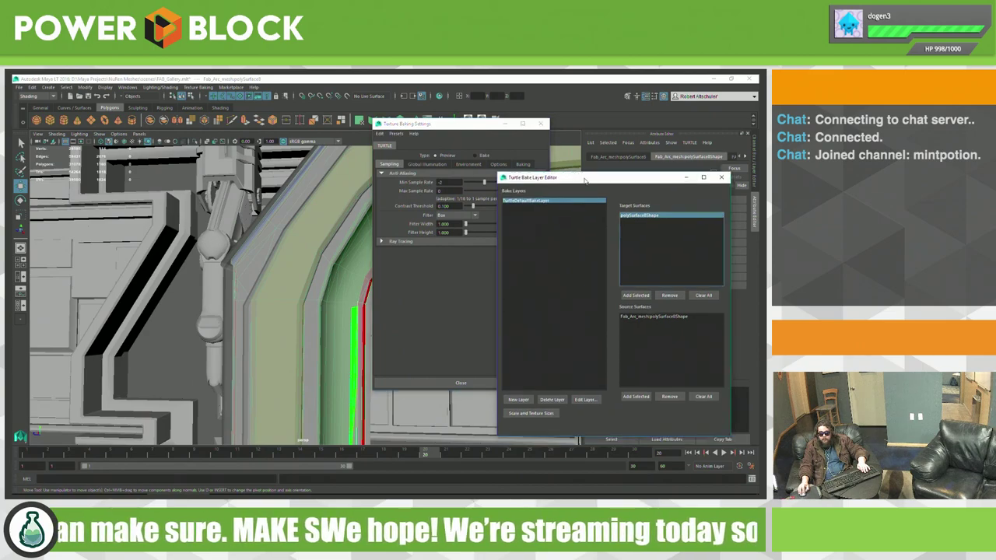
Step: Bring the baking windows forward and expand Targets and Transfer Settings on the Baking tab
{"action": "left_click_drag", "start_coordinate": [579, 186], "coordinate": [563, 144]}
{"action": "left_click", "coordinate": [448, 125]}
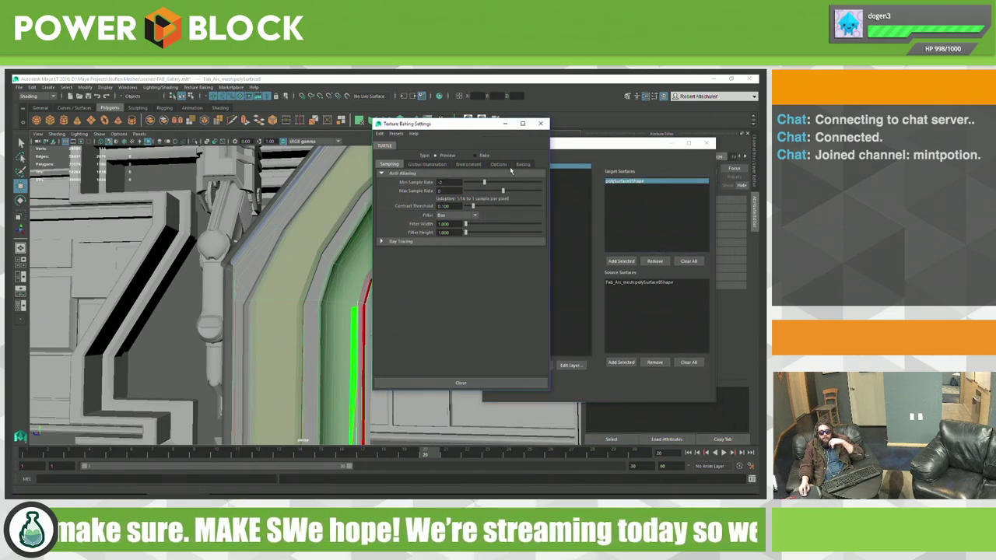
{"action": "left_click", "coordinate": [428, 164]}
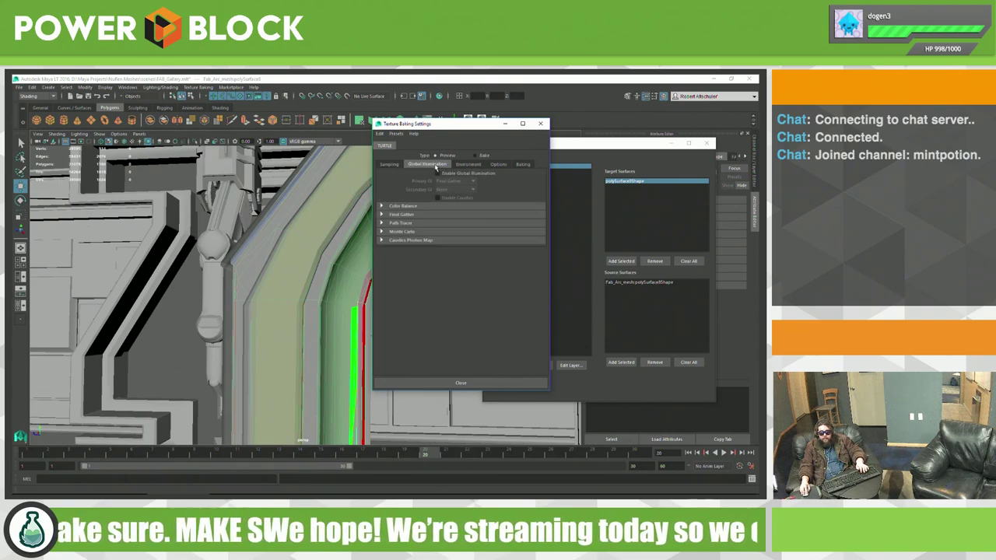
{"action": "left_click", "coordinate": [469, 164]}
{"action": "left_click", "coordinate": [498, 165]}
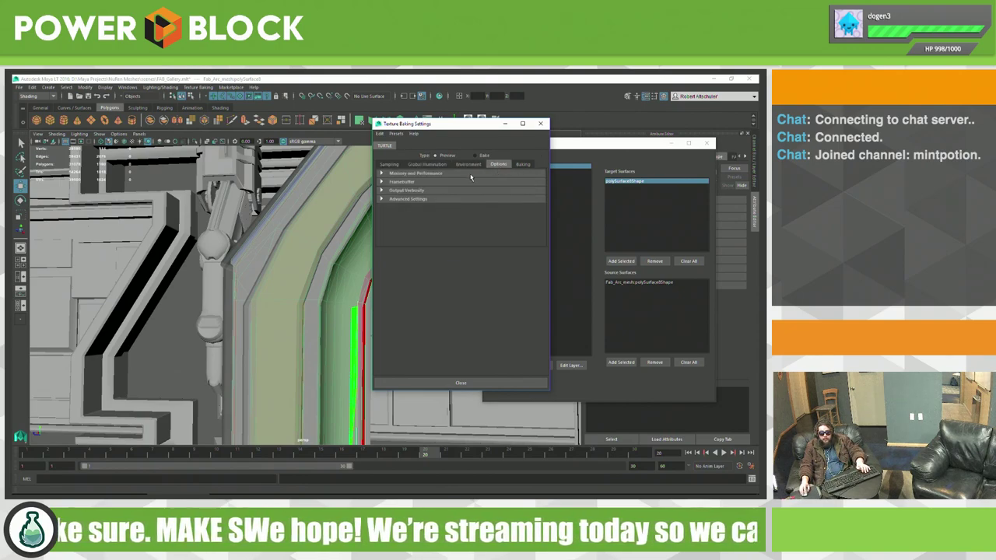
{"action": "left_click", "coordinate": [523, 164]}
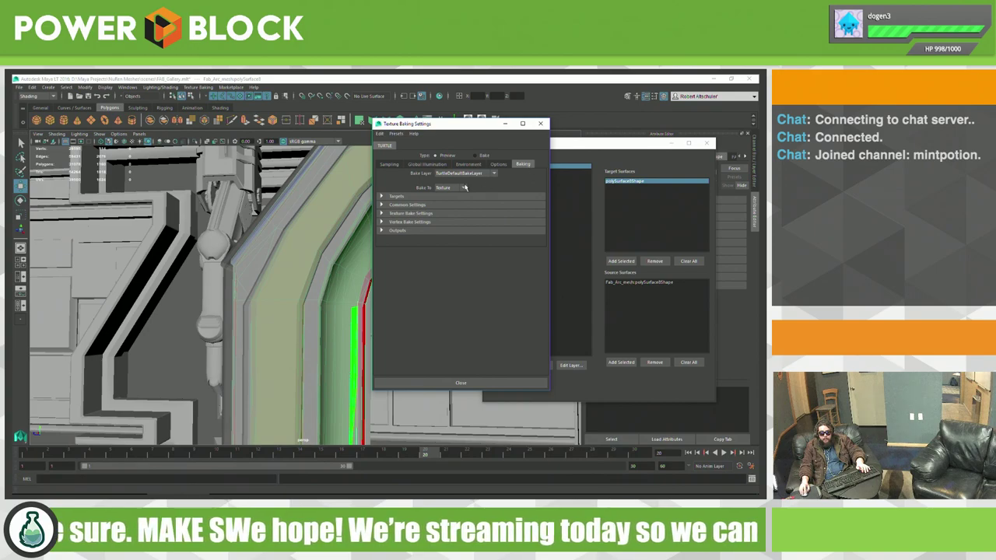
{"action": "left_click", "coordinate": [446, 196]}
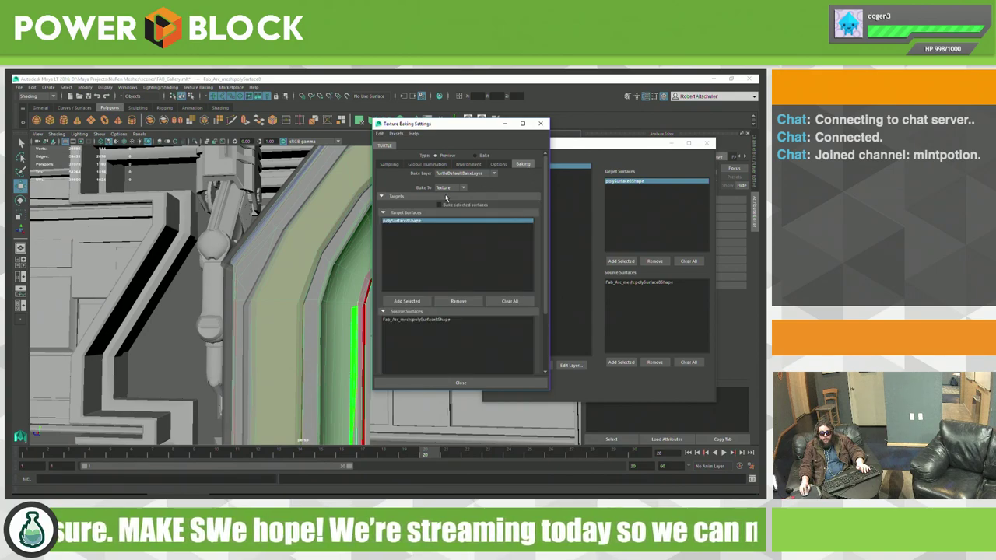
{"action": "scroll", "coordinate": [469, 255], "scroll_direction": "down", "scroll_amount": 3}
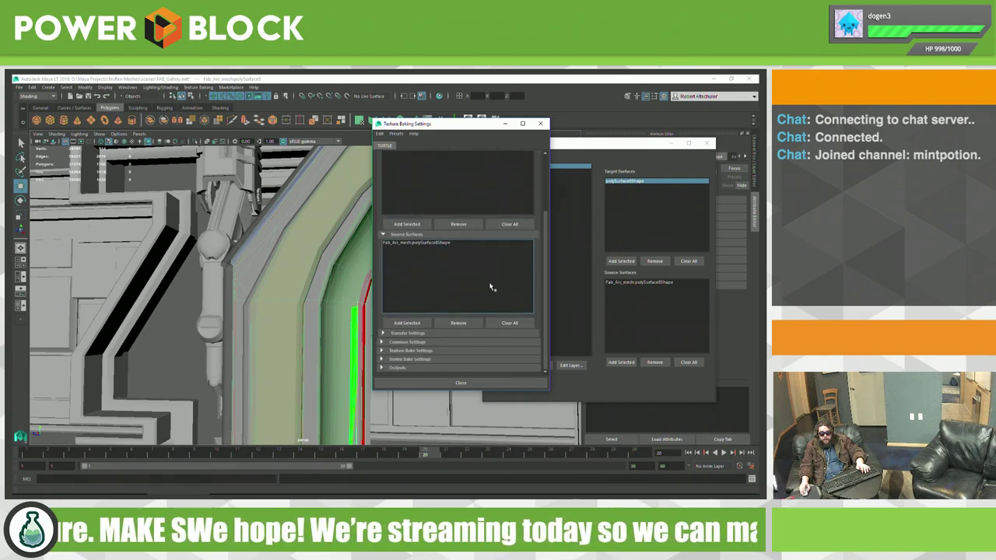
{"action": "left_click", "coordinate": [447, 334]}
{"action": "scroll", "coordinate": [463, 319], "scroll_direction": "down", "scroll_amount": 3}
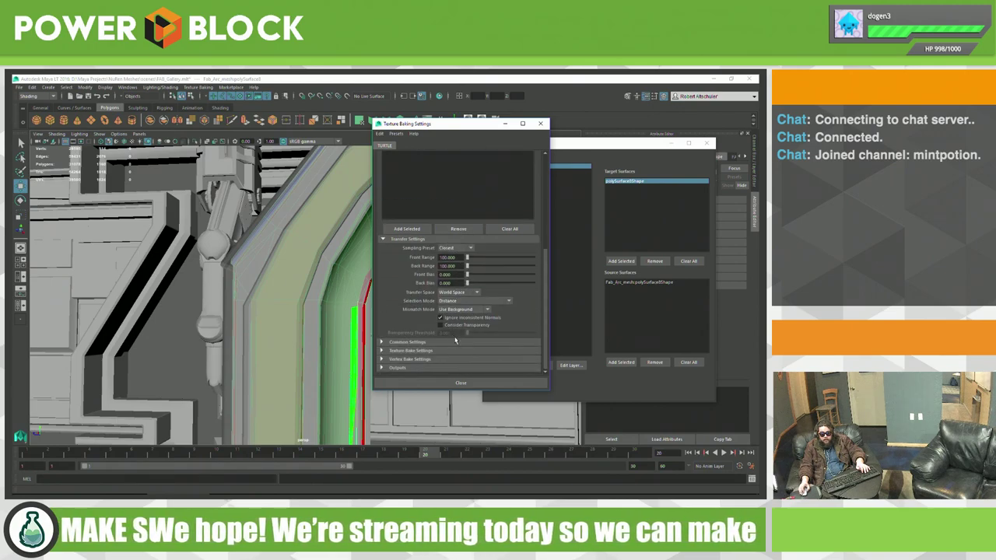
{"action": "scroll", "coordinate": [445, 356], "scroll_direction": "up", "scroll_amount": 3}
{"action": "scroll", "coordinate": [424, 256], "scroll_direction": "up", "scroll_amount": 3}
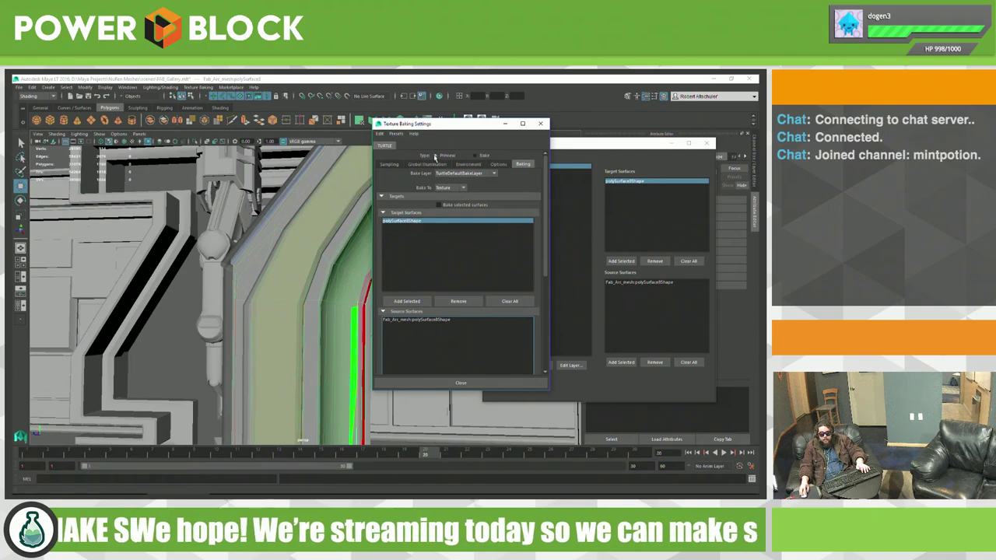
Step: Review the Environment, Global Illumination and Sampling tabs, end on Options, and switch to SoundCloud
{"action": "left_click", "coordinate": [471, 166]}
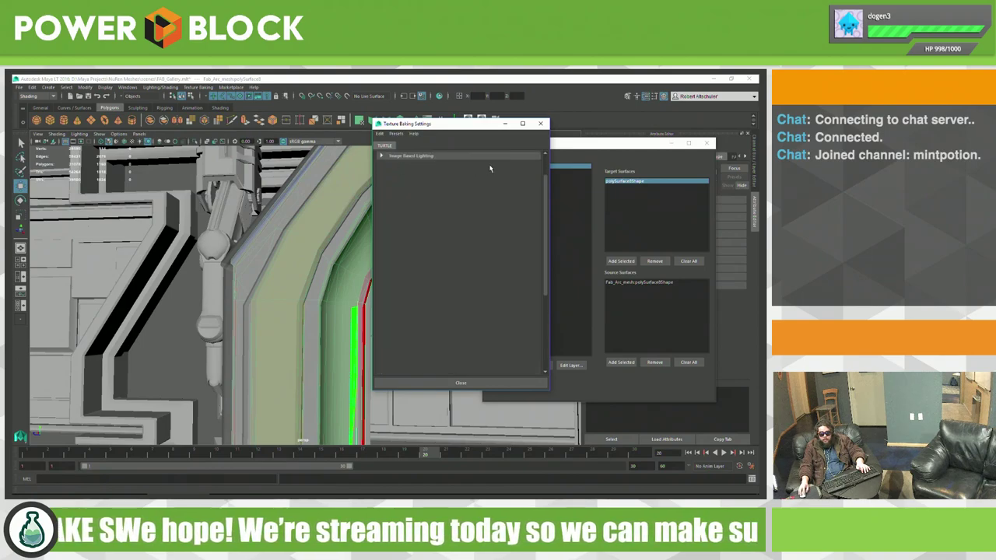
{"action": "left_click", "coordinate": [446, 157]}
{"action": "left_click", "coordinate": [456, 192]}
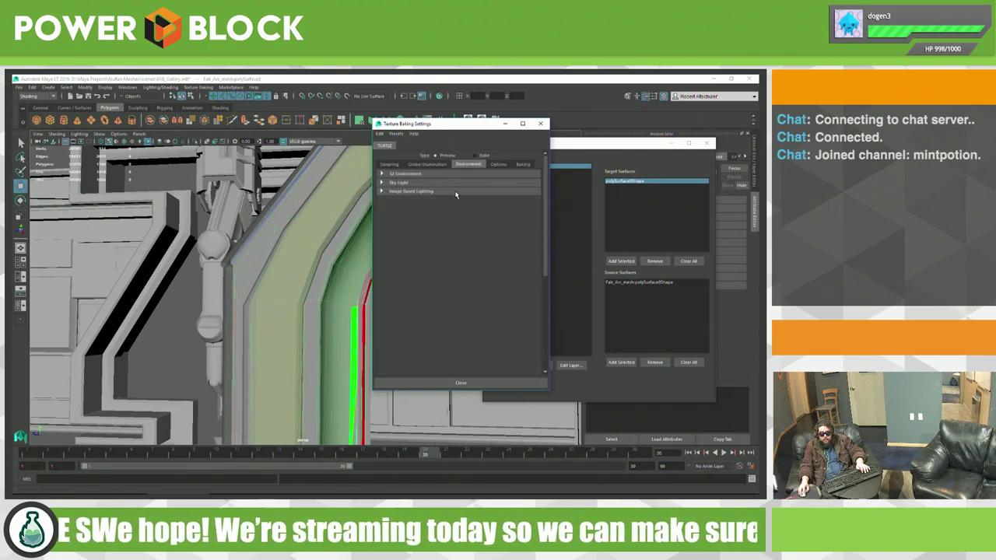
{"action": "left_click", "coordinate": [429, 165]}
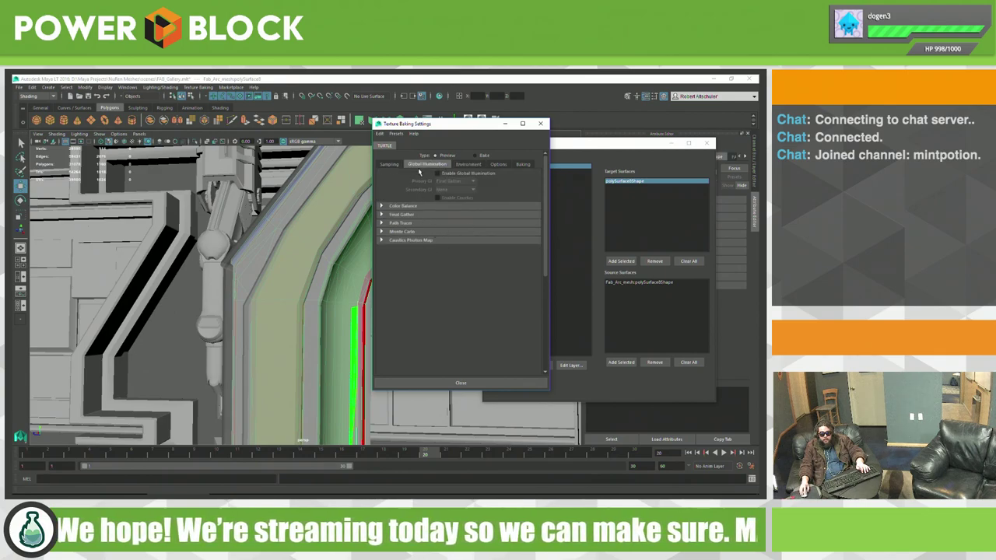
{"action": "left_click", "coordinate": [389, 164]}
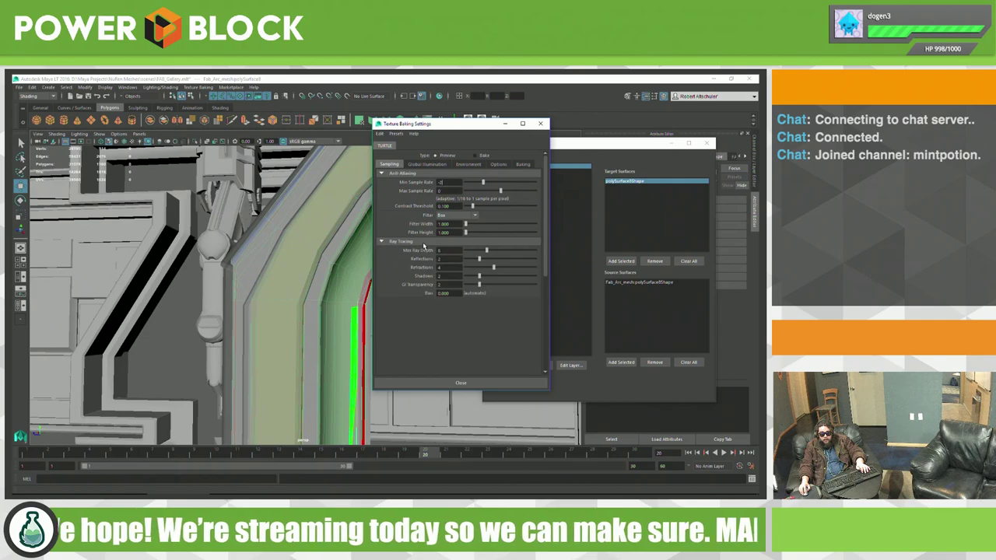
{"action": "left_click", "coordinate": [469, 164]}
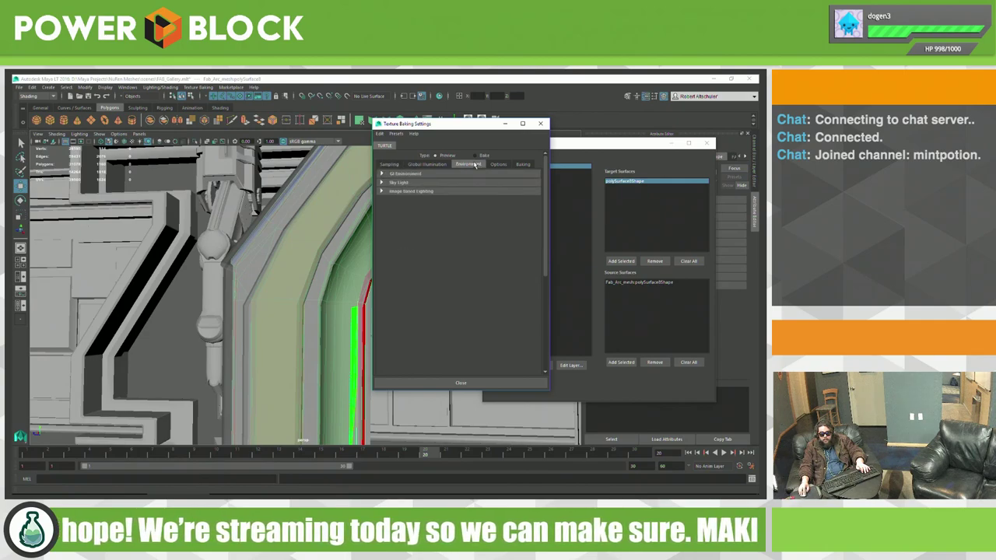
{"action": "left_click", "coordinate": [498, 165]}
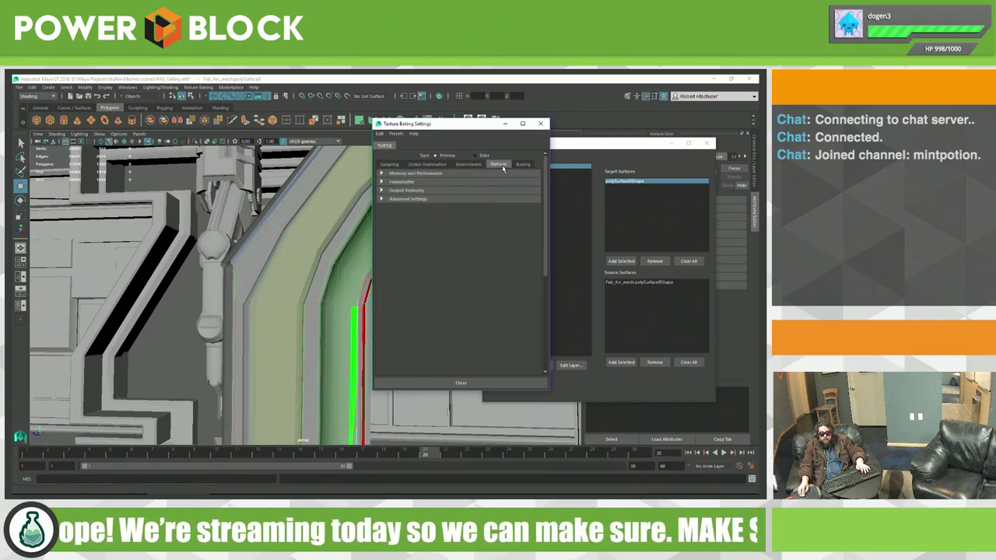
{"action": "key", "text": "alt+Tab"}
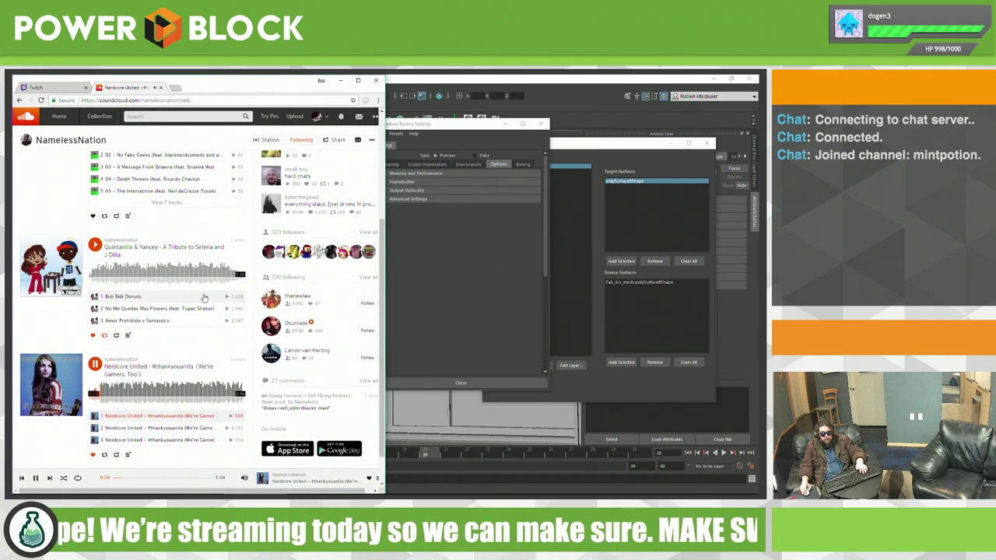
Step: Pause the playing SoundCloud track and check the viewer list in the Twitch chat tab
{"action": "scroll", "coordinate": [196, 293], "scroll_direction": "down", "scroll_amount": 1}
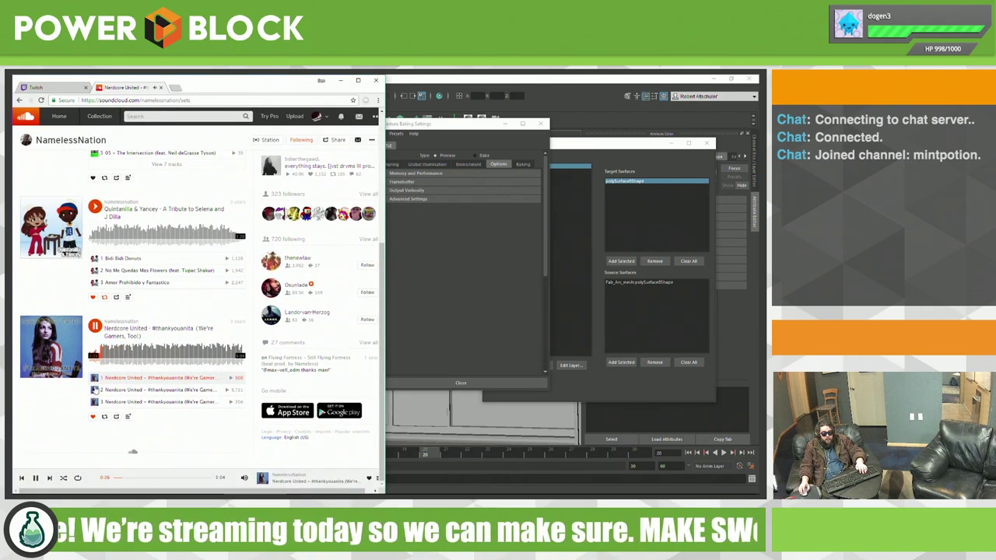
{"action": "left_click", "coordinate": [93, 327]}
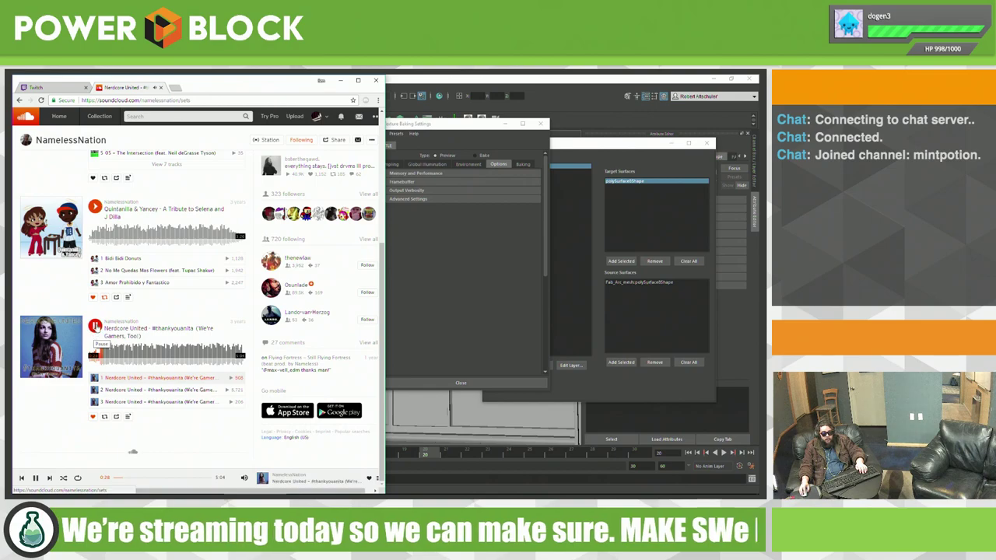
{"action": "scroll", "coordinate": [193, 202], "scroll_direction": "up", "scroll_amount": 5}
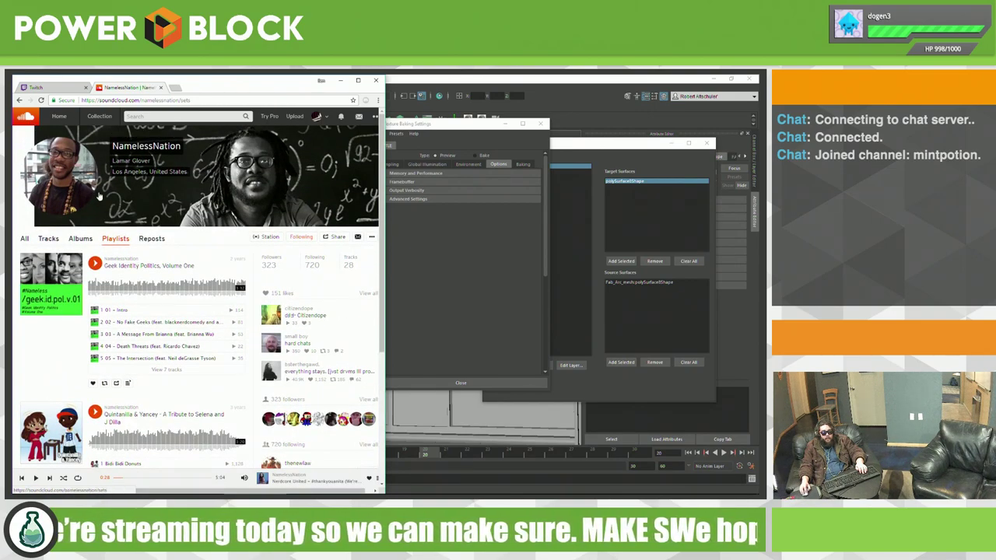
{"action": "left_click", "coordinate": [46, 88]}
{"action": "left_click", "coordinate": [45, 477]}
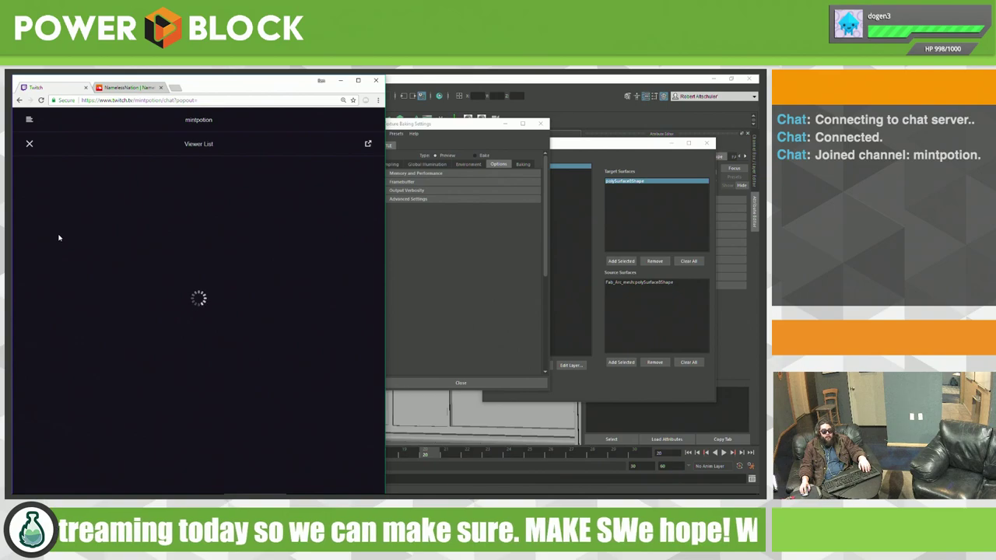
{"action": "left_click", "coordinate": [123, 87]}
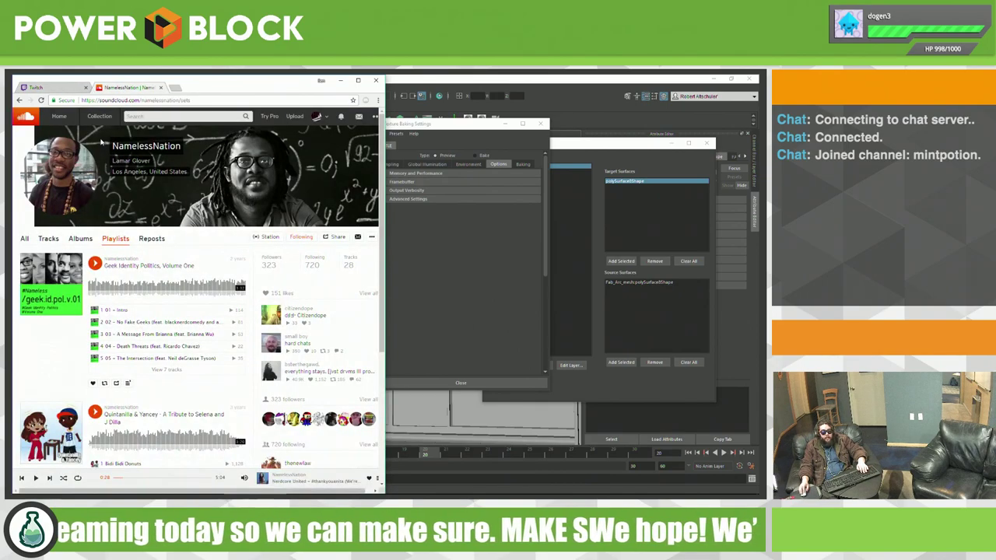
Step: Load deepsea.fm in the browser and scroll through its track feed
{"action": "left_click", "coordinate": [167, 101]}
{"action": "type", "text": "deepsea"}
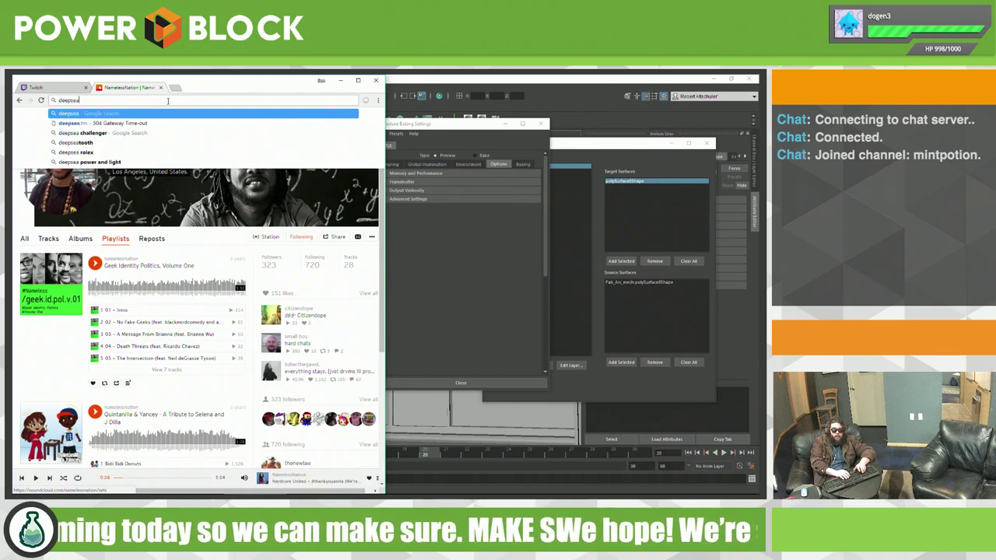
{"action": "type", "text": ".fm"}
{"action": "key", "text": "Return"}
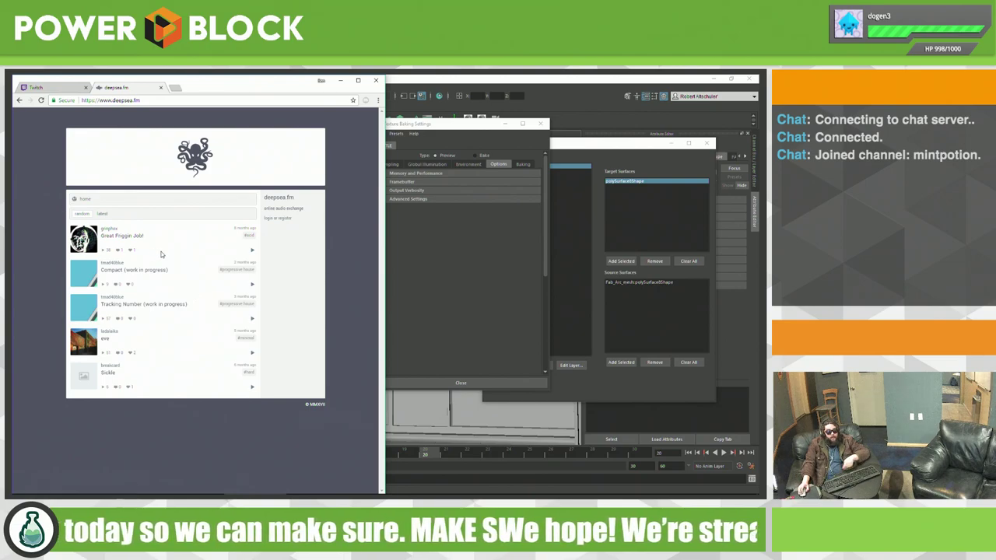
{"action": "scroll", "coordinate": [187, 253], "scroll_direction": "up", "scroll_amount": 4, "text": "ctrl"}
{"action": "scroll", "coordinate": [191, 257], "scroll_direction": "down", "scroll_amount": 1}
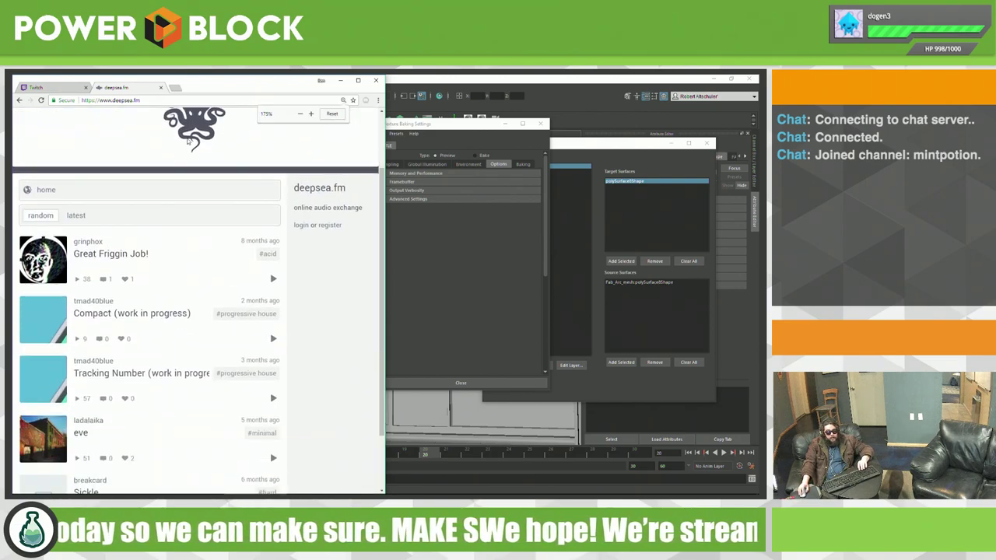
{"action": "left_click_drag", "start_coordinate": [211, 92], "coordinate": [452, 93]}
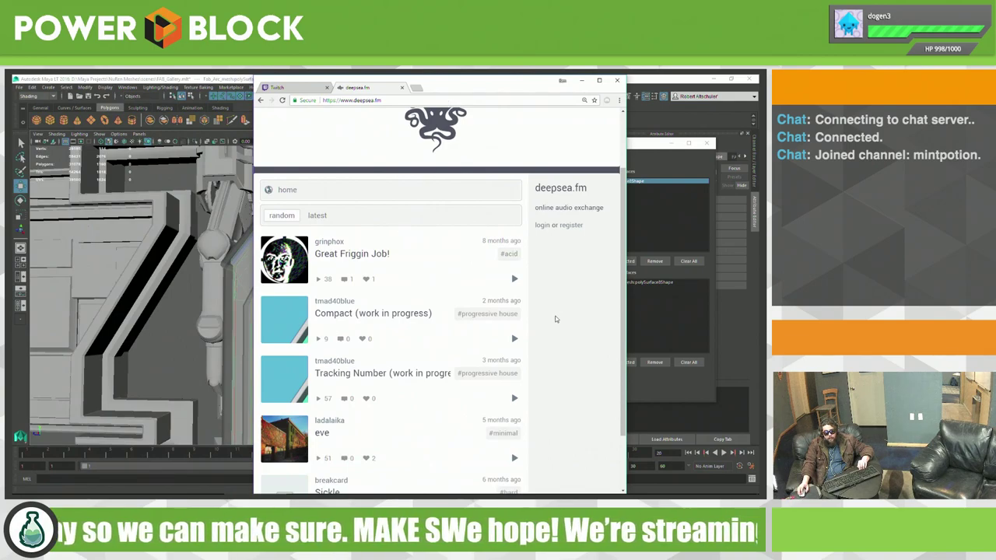
{"action": "scroll", "coordinate": [513, 342], "scroll_direction": "down", "scroll_amount": 1}
{"action": "scroll", "coordinate": [483, 373], "scroll_direction": "up", "scroll_amount": 2}
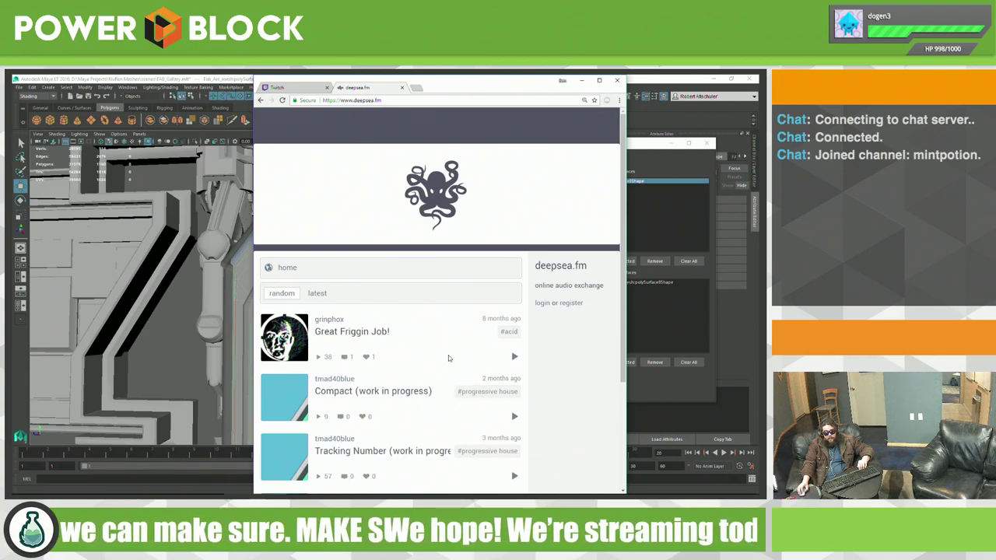
{"action": "scroll", "coordinate": [417, 331], "scroll_direction": "down", "scroll_amount": 2}
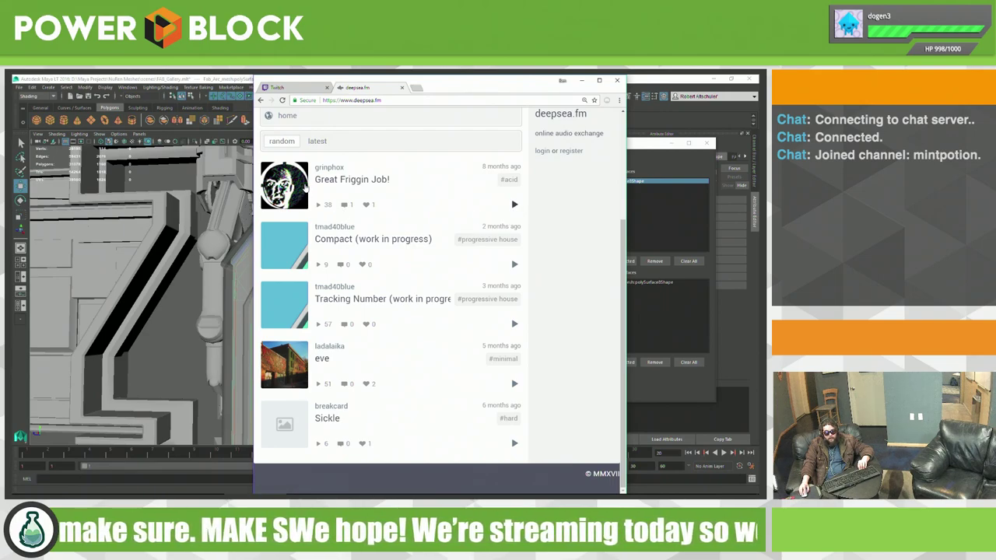
Step: View the first track's artwork full size, close it, and move the browser to the upper left
{"action": "left_click", "coordinate": [298, 190]}
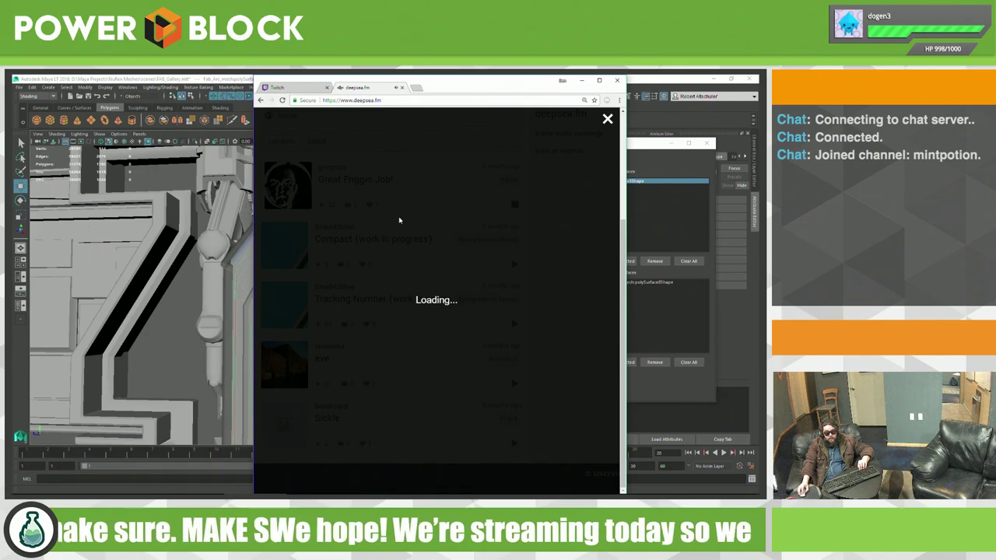
{"action": "left_click", "coordinate": [608, 122]}
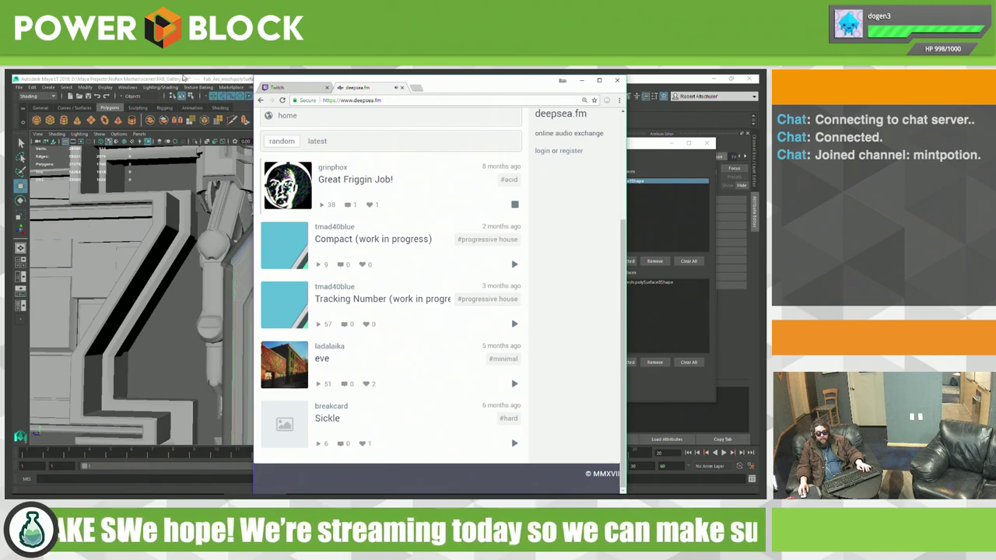
{"action": "left_click_drag", "start_coordinate": [470, 88], "coordinate": [59, 100]}
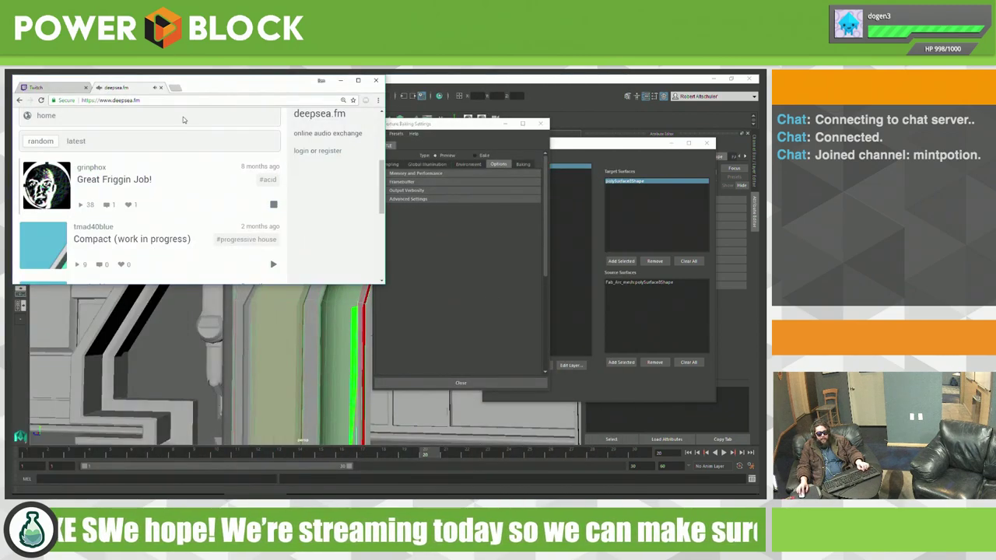
Step: Snap the browser to the left half of the screen and bring Discord to the front
{"action": "key", "text": "super+Right"}
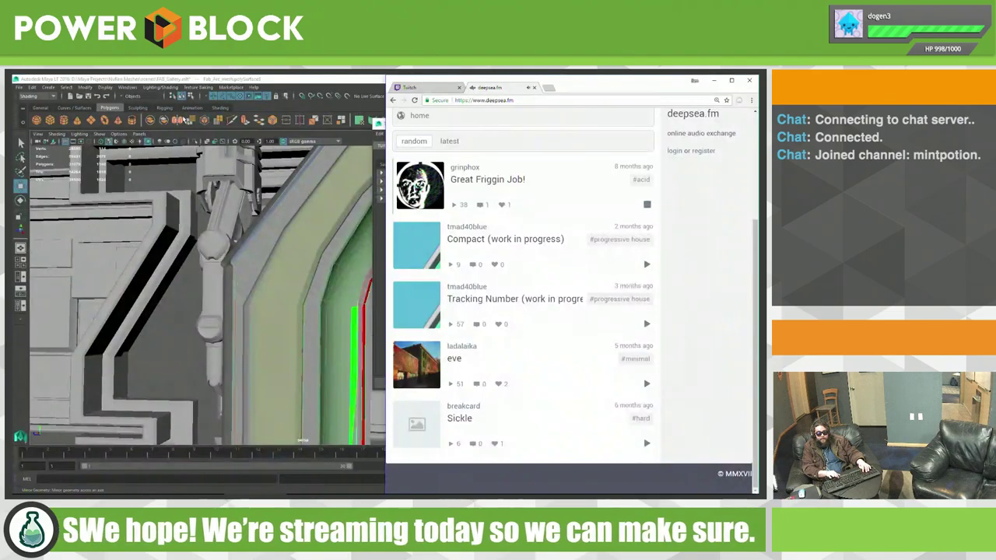
{"action": "key", "text": "super+Left"}
{"action": "key", "text": "alt+Tab"}
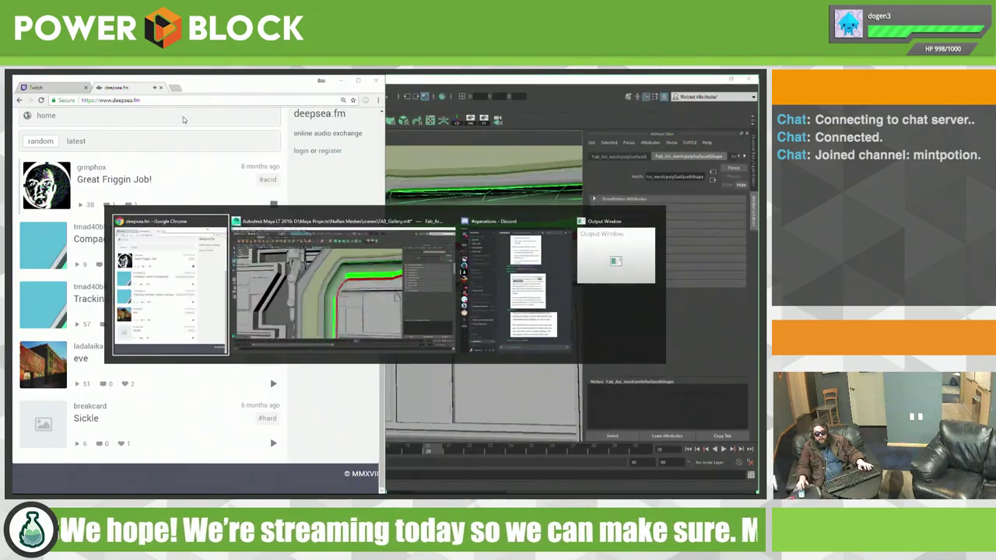
{"action": "key", "text": "alt+Tab"}
{"action": "key", "text": "alt+Tab"}
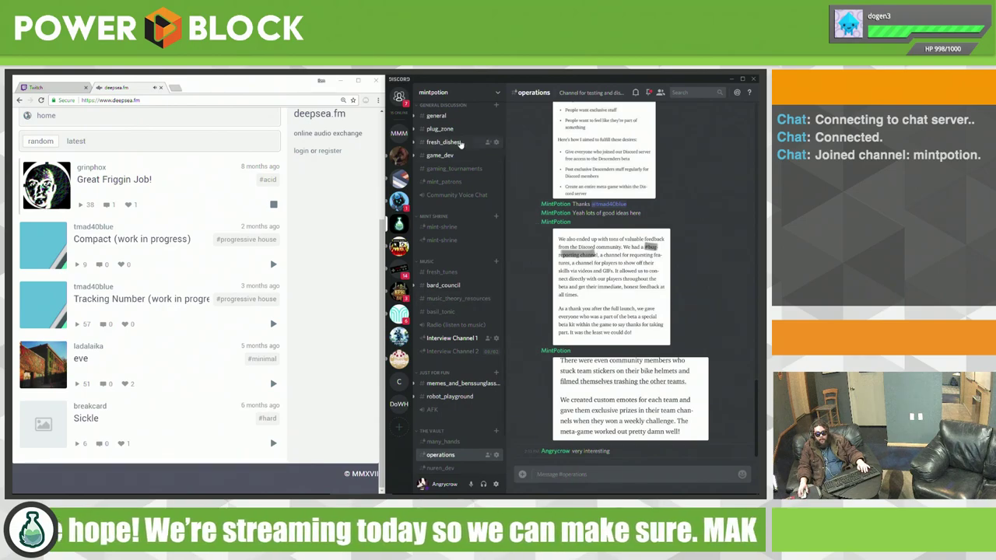
Step: Read the #general channel down to its newest messages, then return to Maya's Texture Baking Settings
{"action": "left_click", "coordinate": [435, 115]}
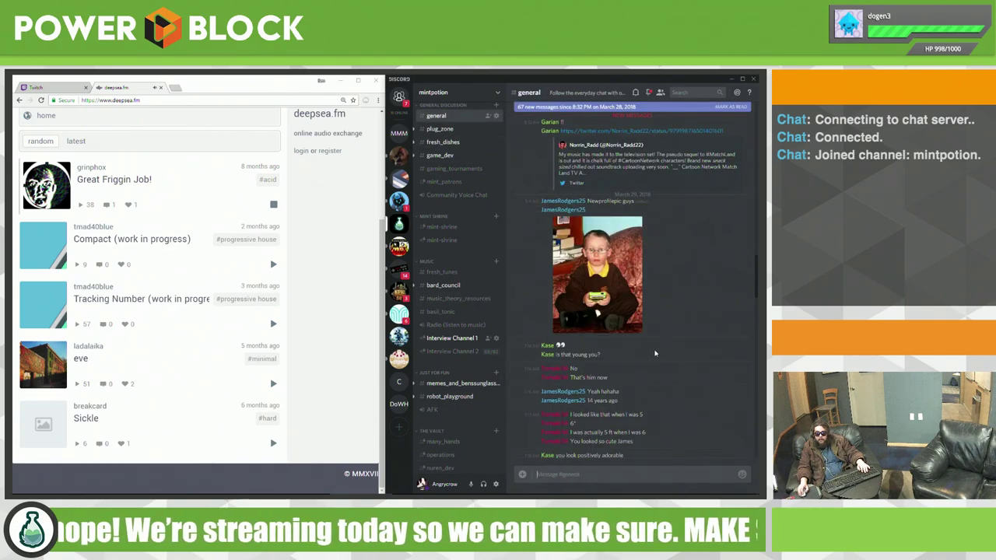
{"action": "scroll", "coordinate": [661, 345], "scroll_direction": "down", "scroll_amount": 5}
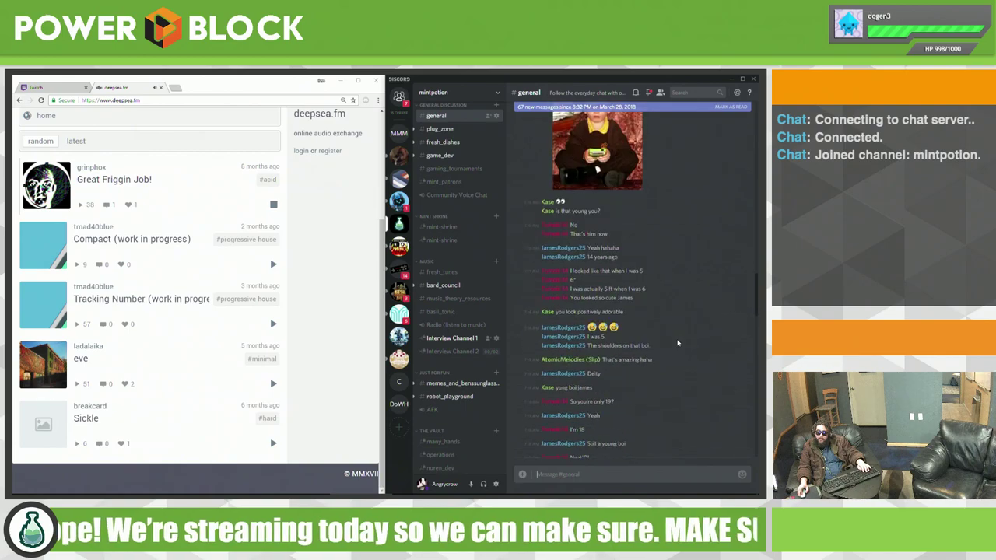
{"action": "scroll", "coordinate": [665, 345], "scroll_direction": "down", "scroll_amount": 5}
{"action": "scroll", "coordinate": [670, 345], "scroll_direction": "down", "scroll_amount": 5}
{"action": "scroll", "coordinate": [676, 345], "scroll_direction": "down", "scroll_amount": 5}
{"action": "scroll", "coordinate": [676, 345], "scroll_direction": "down", "scroll_amount": 5}
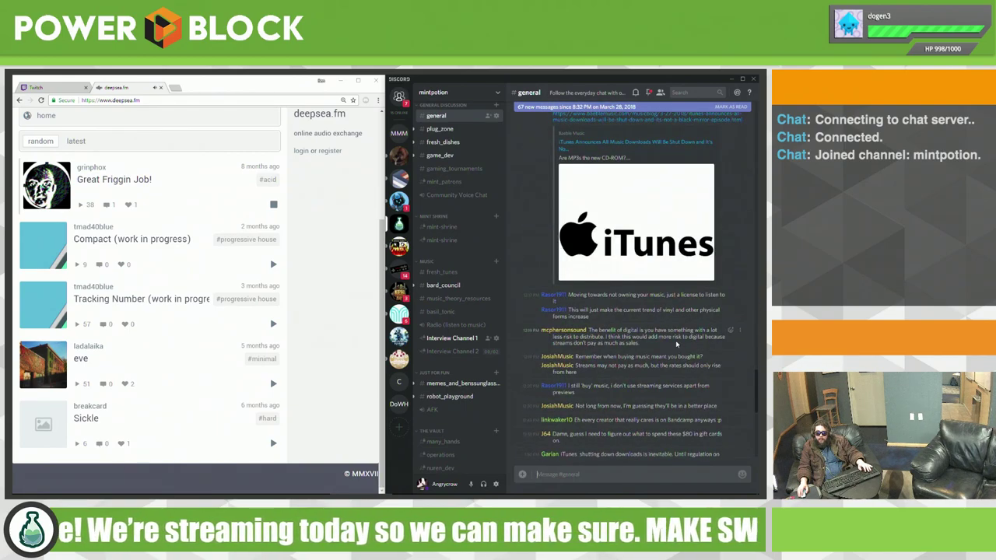
{"action": "scroll", "coordinate": [676, 345], "scroll_direction": "up", "scroll_amount": 3}
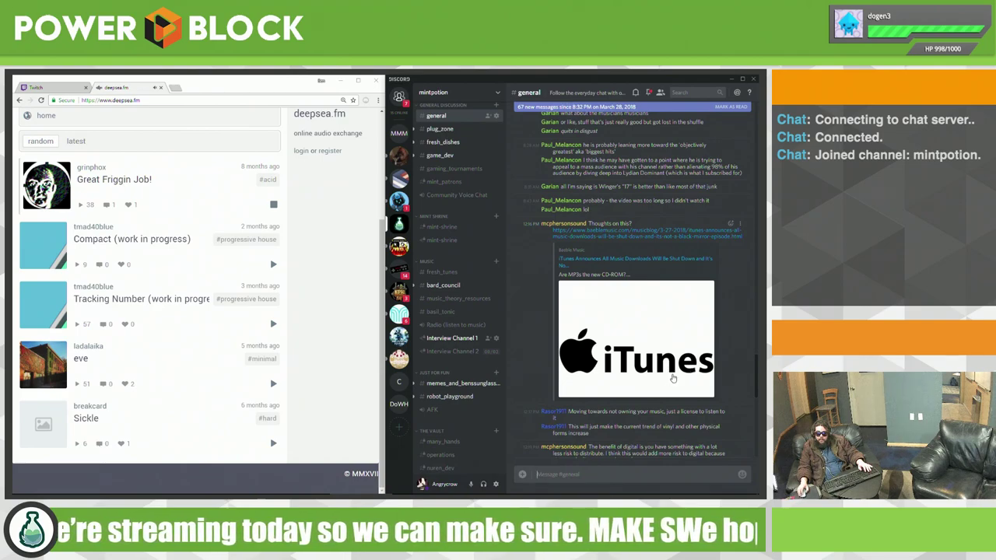
{"action": "scroll", "coordinate": [672, 378], "scroll_direction": "down", "scroll_amount": 5}
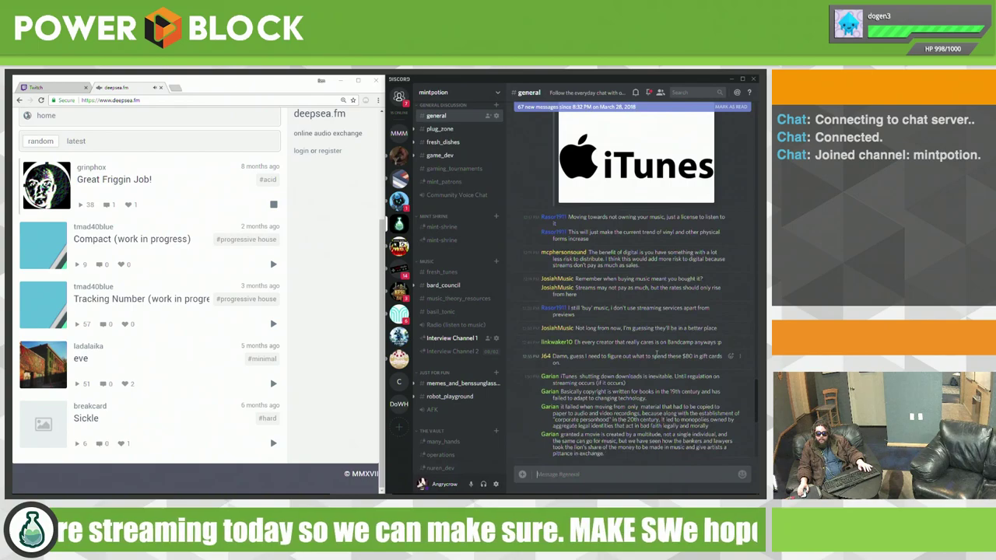
{"action": "scroll", "coordinate": [665, 370], "scroll_direction": "down", "scroll_amount": 5}
{"action": "scroll", "coordinate": [657, 359], "scroll_direction": "down", "scroll_amount": 3}
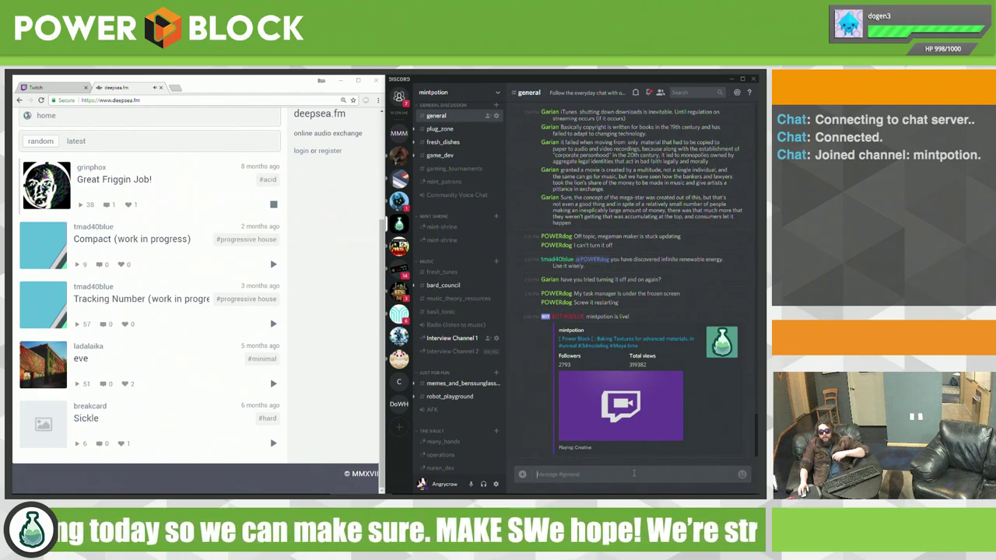
{"action": "key", "text": "alt+Tab"}
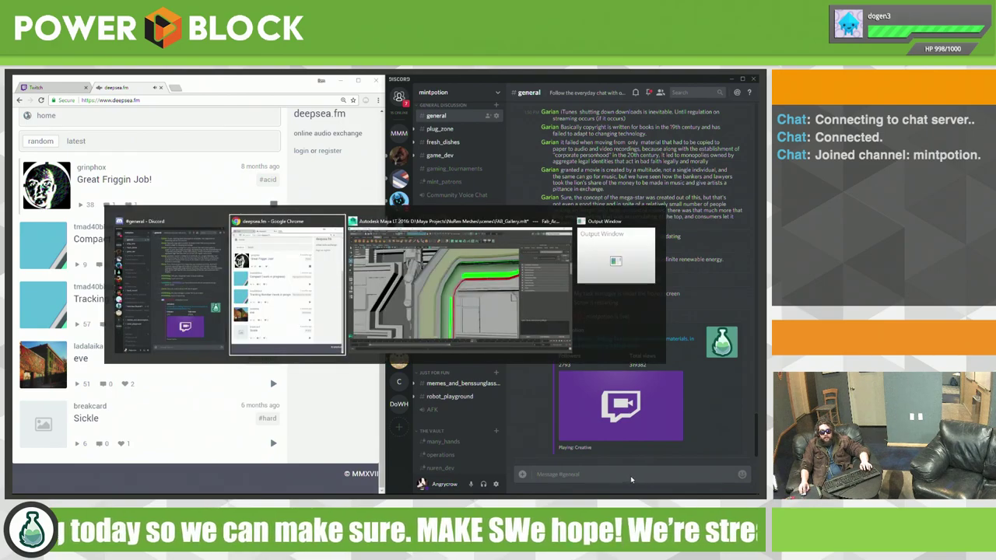
{"action": "left_click", "coordinate": [460, 330]}
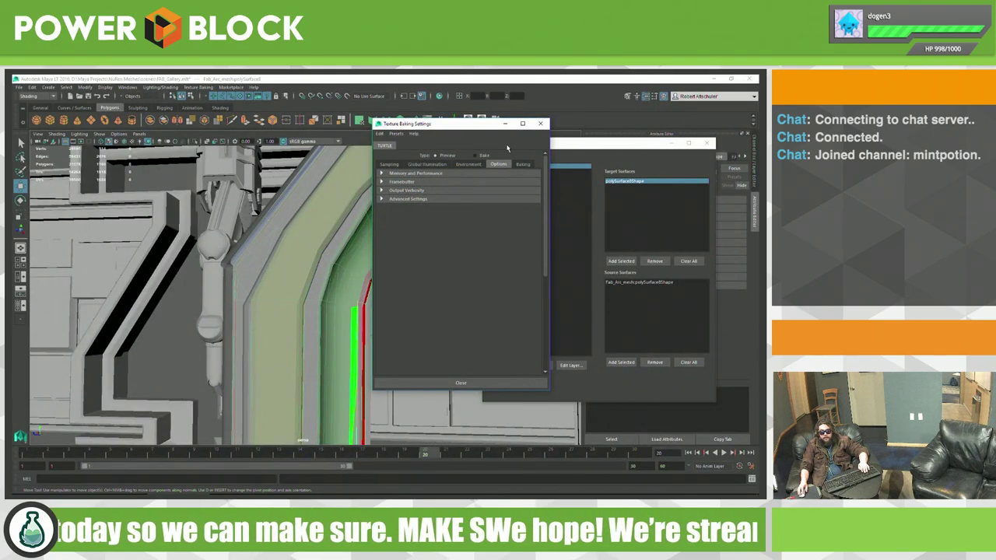
Step: Browse the Environment, Global Illumination and Options tabs, expand Advanced Settings and Overrides, then show the Baking tab
{"action": "left_click", "coordinate": [469, 165]}
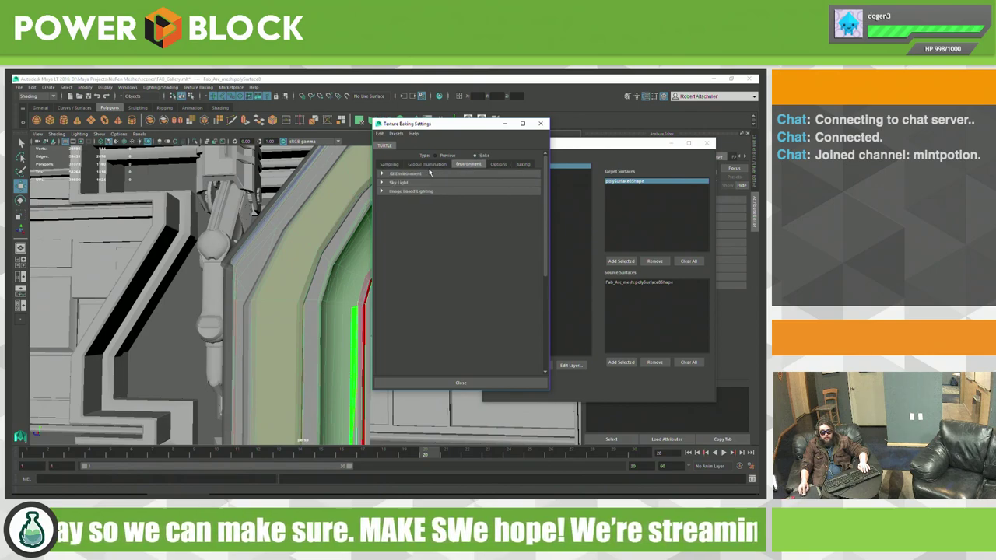
{"action": "left_click", "coordinate": [434, 165]}
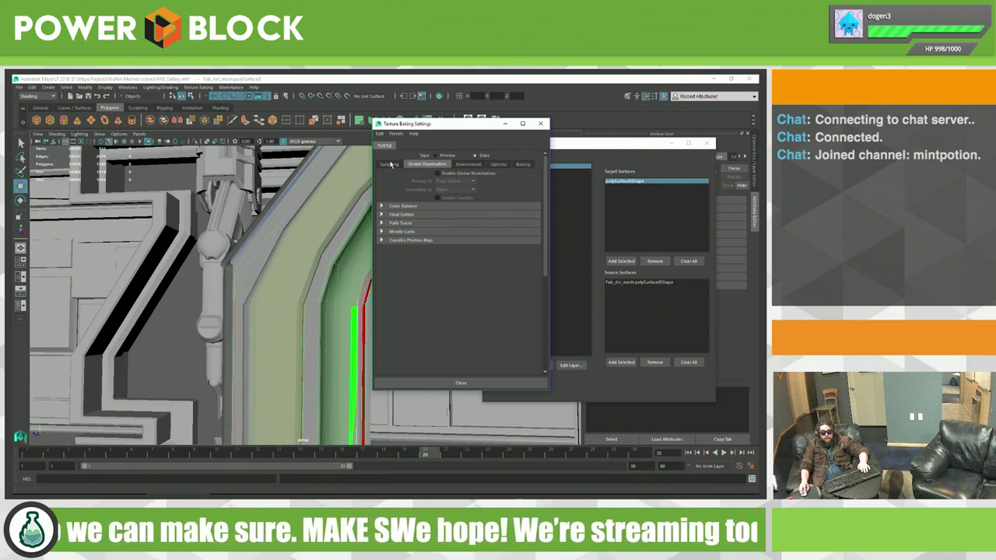
{"action": "left_click", "coordinate": [469, 165]}
{"action": "left_click", "coordinate": [498, 165]}
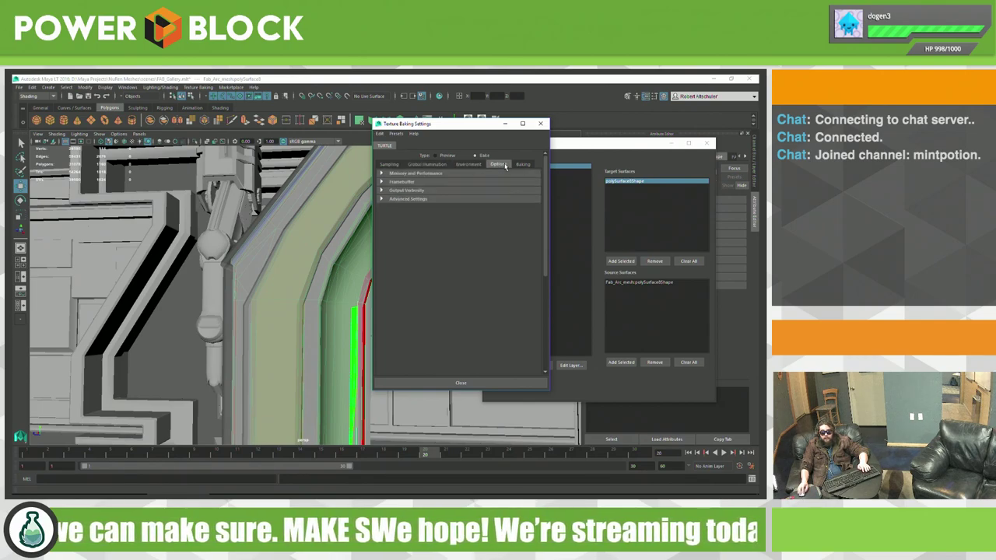
{"action": "left_click", "coordinate": [453, 199]}
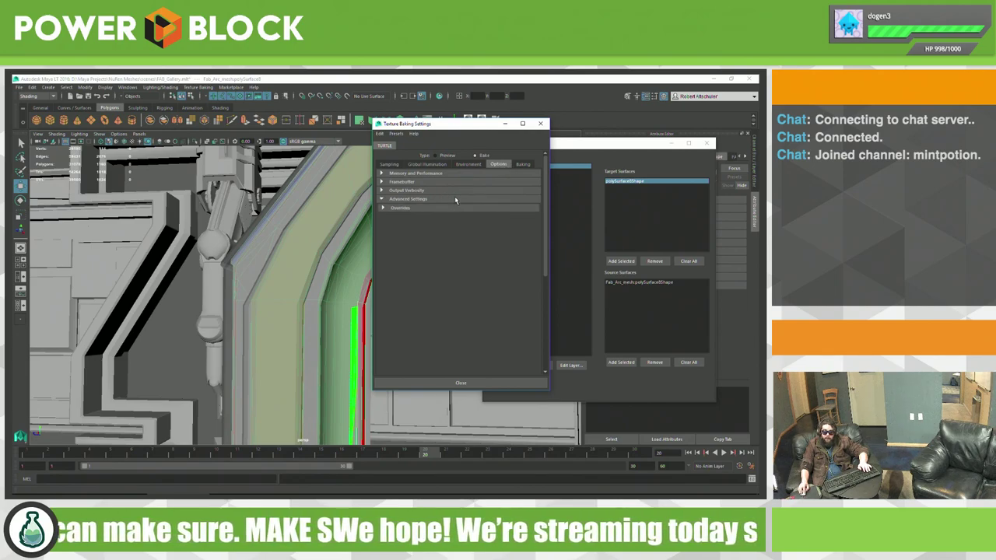
{"action": "left_click", "coordinate": [450, 207]}
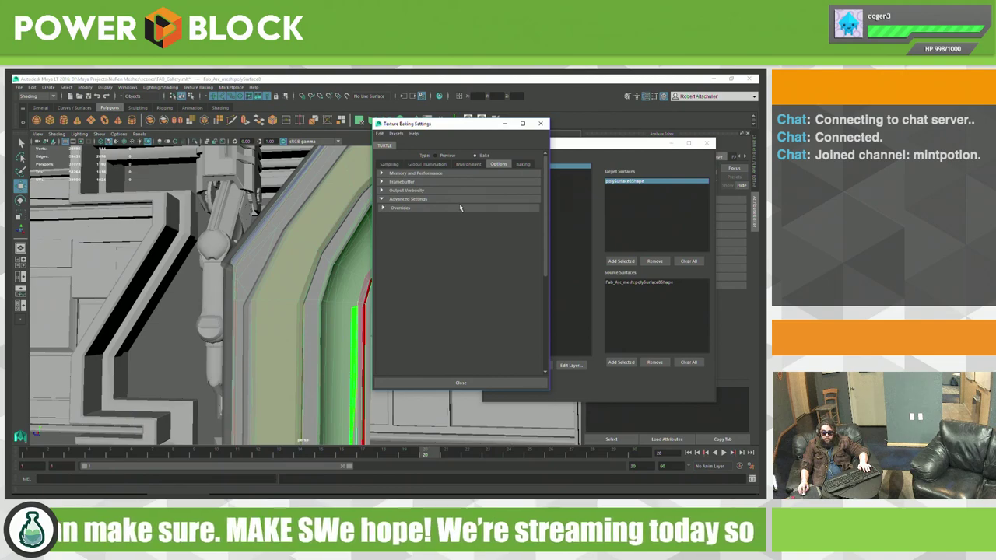
{"action": "left_click", "coordinate": [523, 165]}
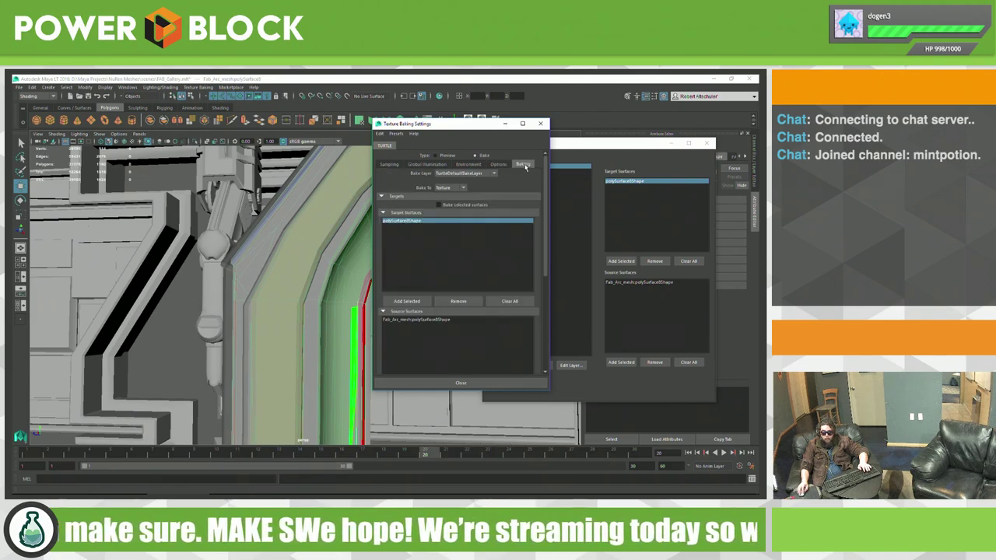
Step: Collapse Targets and inspect the Common, Texture Bake and Vertex Bake settings sections
{"action": "left_click", "coordinate": [439, 197]}
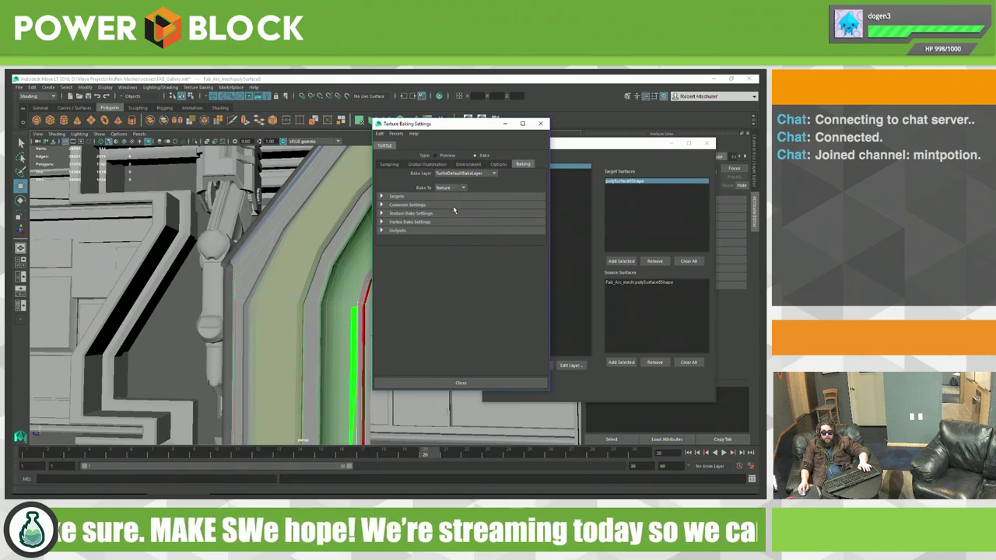
{"action": "left_click", "coordinate": [454, 205]}
{"action": "left_click", "coordinate": [455, 206]}
{"action": "left_click", "coordinate": [455, 214]}
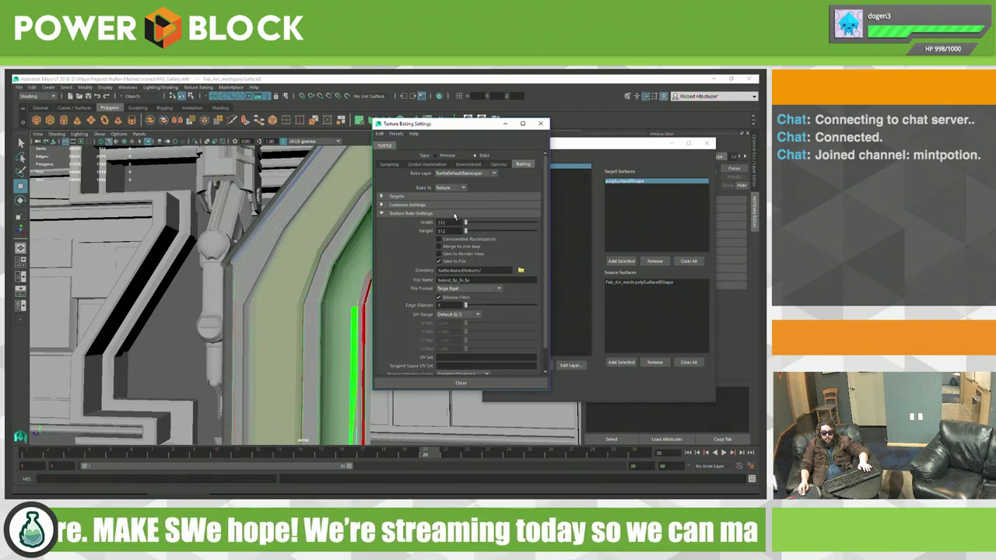
{"action": "left_click", "coordinate": [455, 214]}
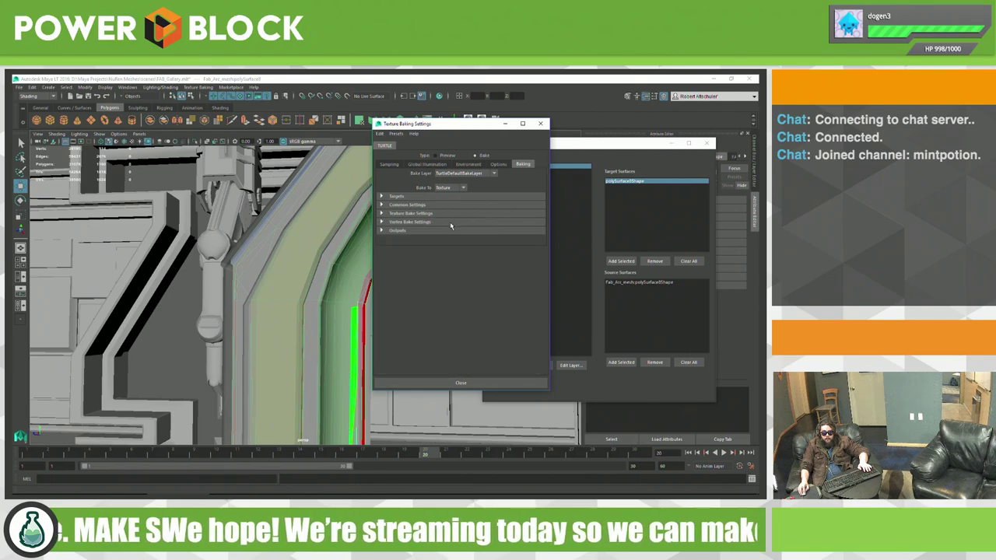
{"action": "left_click", "coordinate": [450, 222]}
{"action": "left_click", "coordinate": [450, 223]}
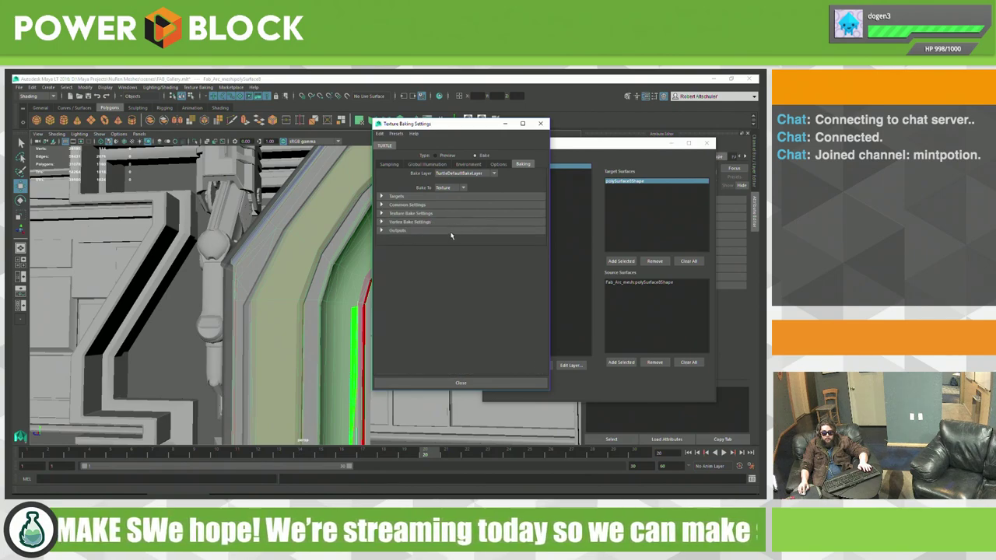
Step: Enable the Illumination, Albedo, Normal, Displacement and Custom outputs, plus Indirect Illumination, Diffuse and Specular
{"action": "left_click", "coordinate": [451, 231]}
{"action": "left_click", "coordinate": [443, 248]}
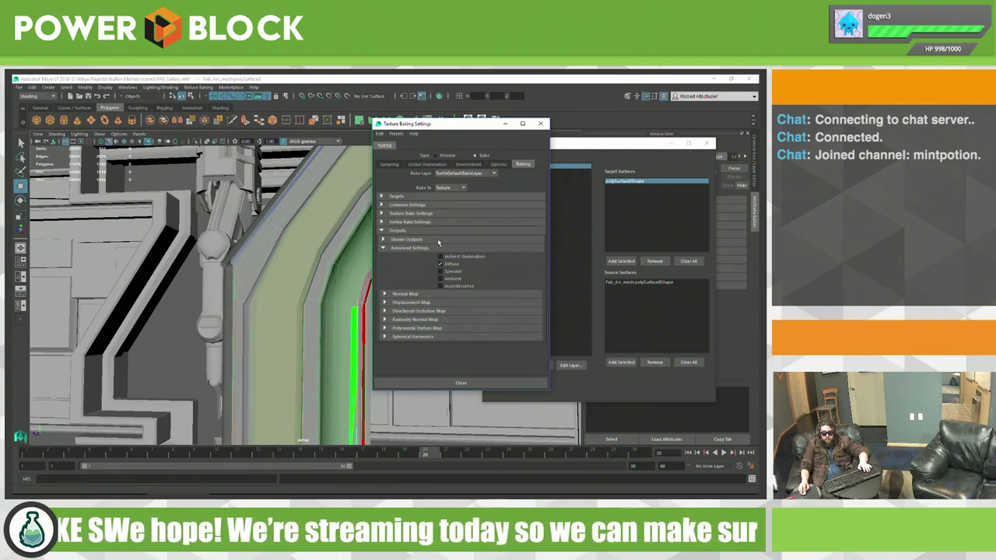
{"action": "left_click", "coordinate": [440, 240]}
{"action": "left_click", "coordinate": [441, 255]}
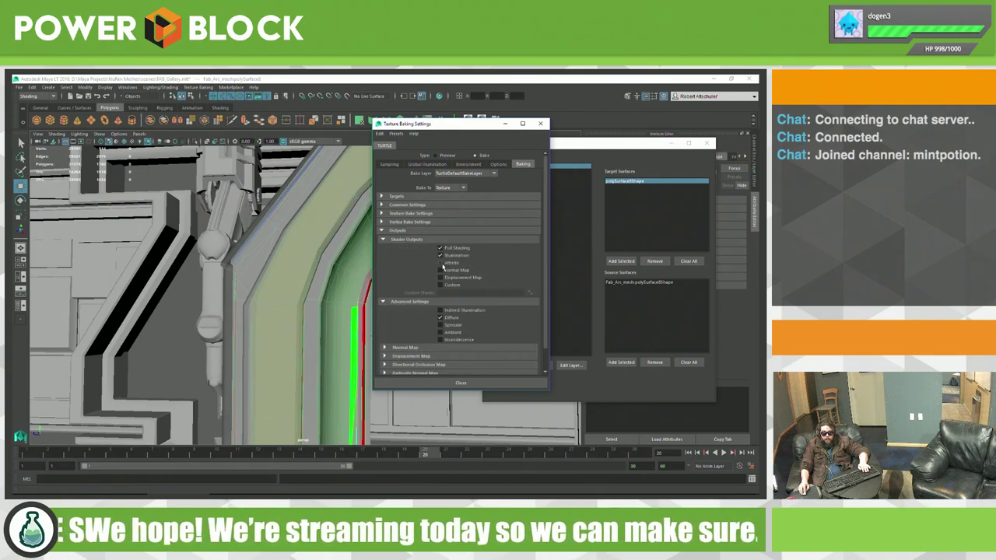
{"action": "left_click", "coordinate": [441, 262]}
{"action": "left_click", "coordinate": [440, 270]}
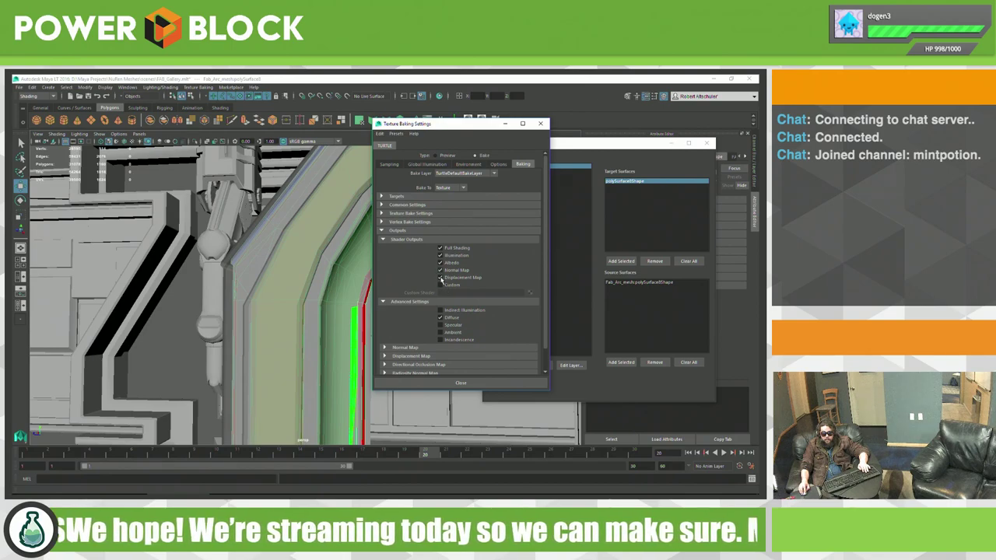
{"action": "left_click", "coordinate": [441, 277]}
{"action": "left_click", "coordinate": [441, 285]}
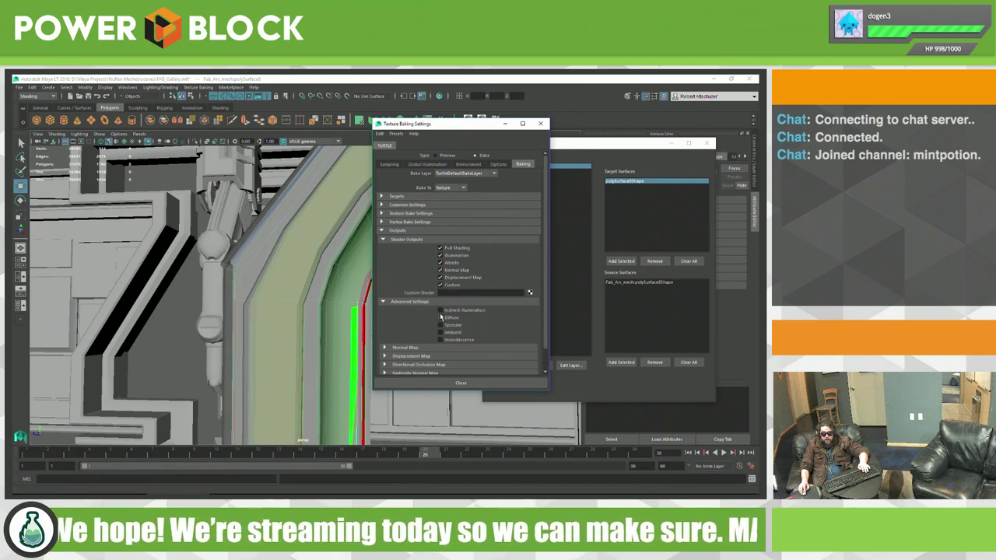
{"action": "left_click", "coordinate": [441, 310]}
{"action": "left_click", "coordinate": [440, 317]}
{"action": "left_click", "coordinate": [440, 324]}
{"action": "left_click", "coordinate": [441, 333]}
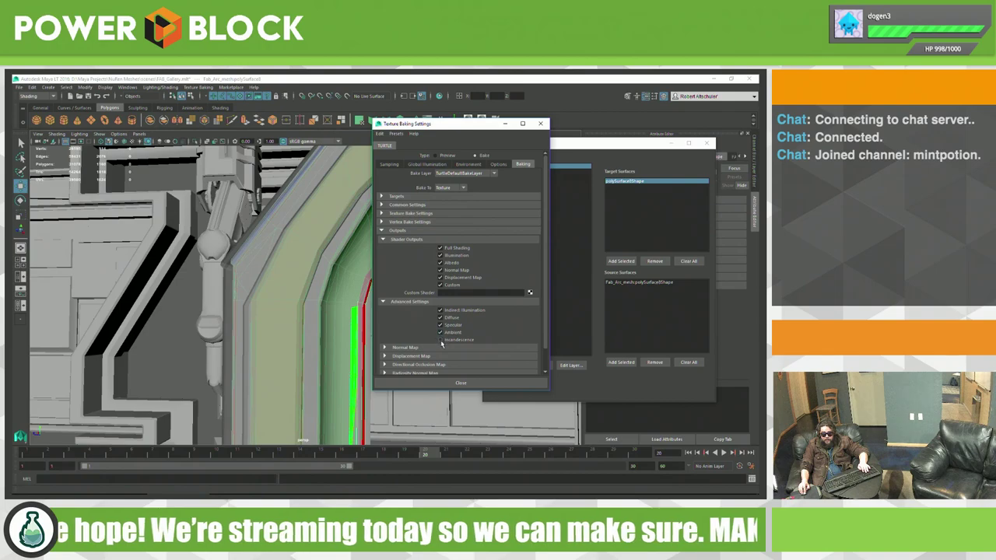
{"action": "scroll", "coordinate": [450, 325], "scroll_direction": "down", "scroll_amount": 1}
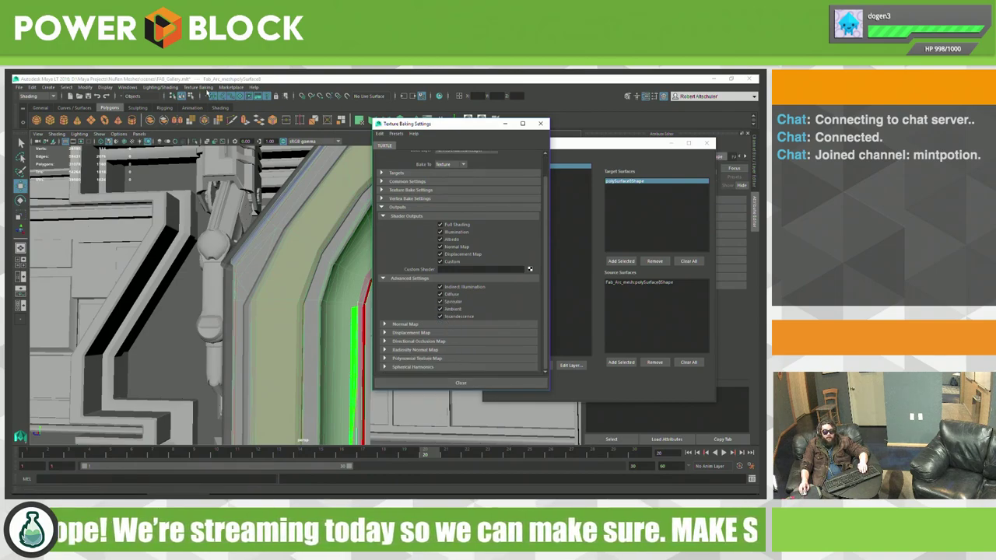
Step: Run a Turtle texture bake on the arch mesh, producing a black 512 × 512 result
{"action": "left_click", "coordinate": [196, 87]}
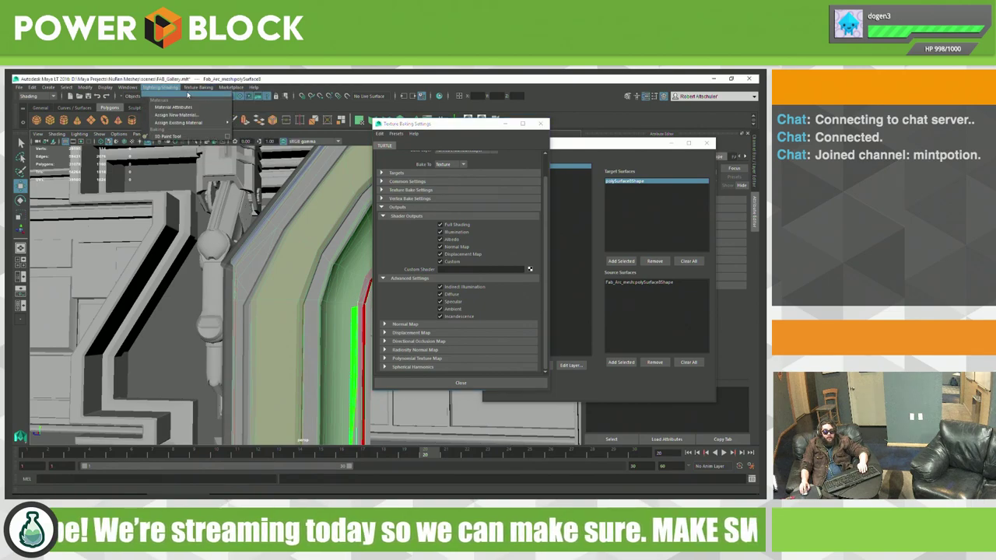
{"action": "left_click", "coordinate": [209, 88]}
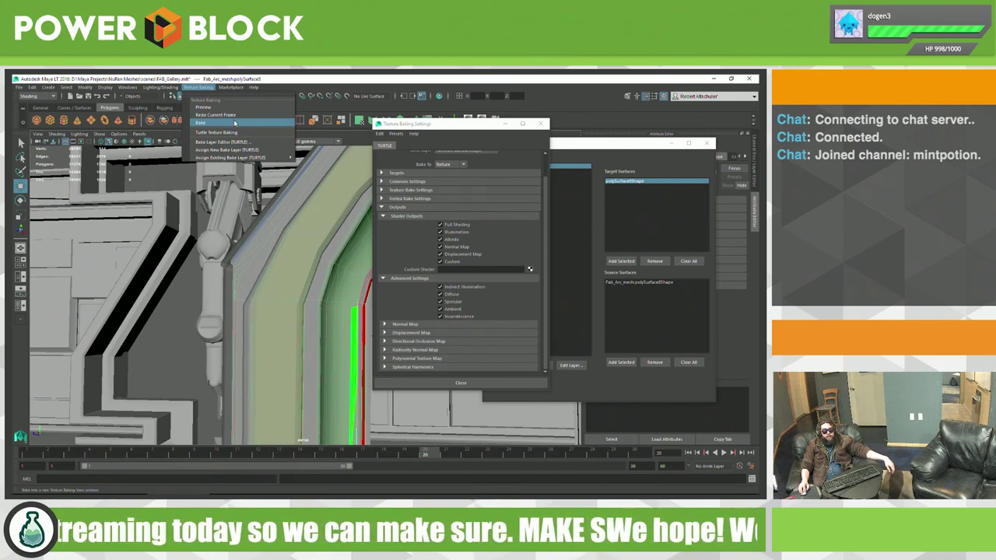
{"action": "left_click", "coordinate": [234, 123]}
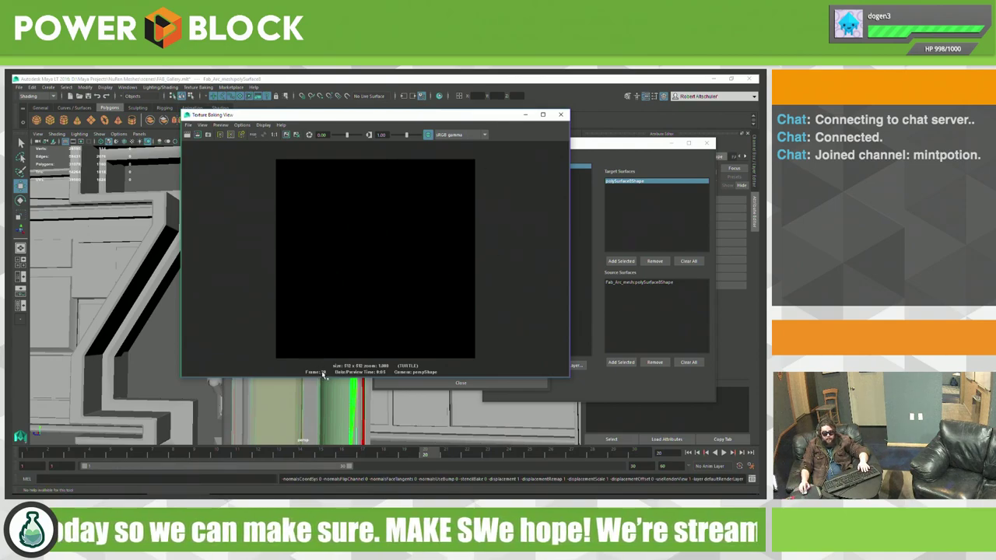
{"action": "left_click", "coordinate": [529, 282]}
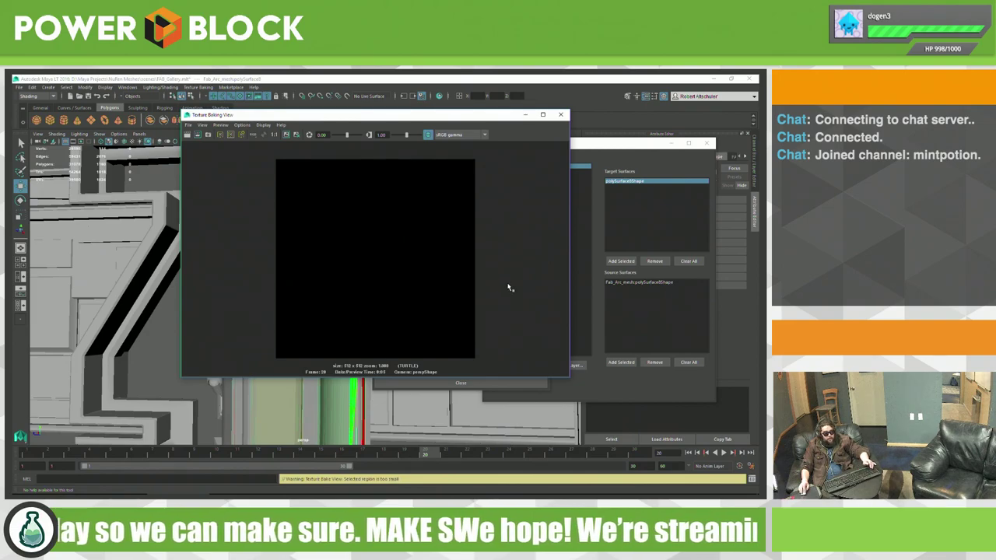
{"action": "key", "text": "alt+Tab"}
{"action": "key", "text": "alt+Tab"}
{"action": "key", "text": "alt+Tab"}
{"action": "key", "text": "alt+Tab"}
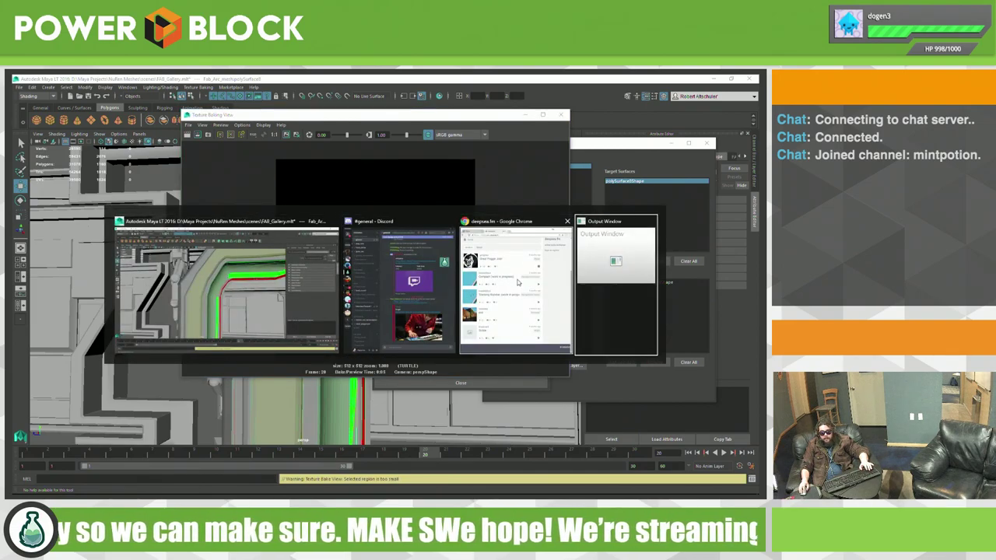
{"action": "key", "text": "alt+Tab"}
{"action": "key", "text": "alt+Tab"}
Step: Open D:\Maya Projects\NuRen Meshes\turtle\bakedTextures in File Explorer
{"action": "key", "text": "super+e"}
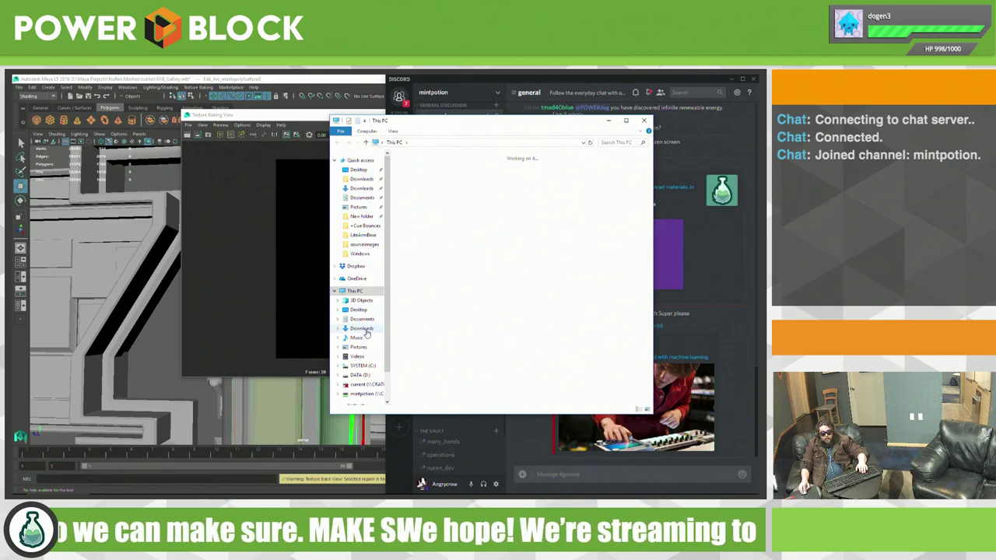
{"action": "left_click", "coordinate": [372, 375]}
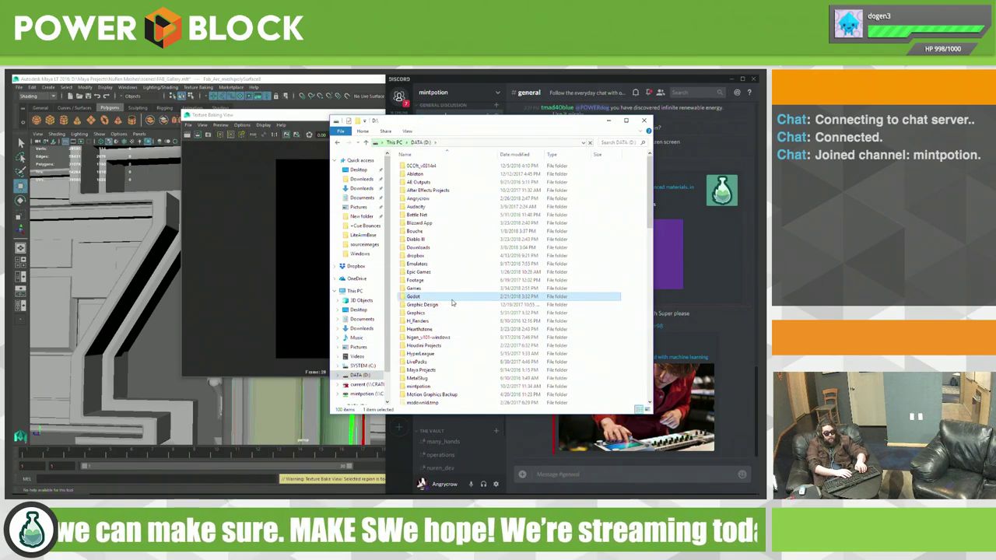
{"action": "key", "text": "m"}
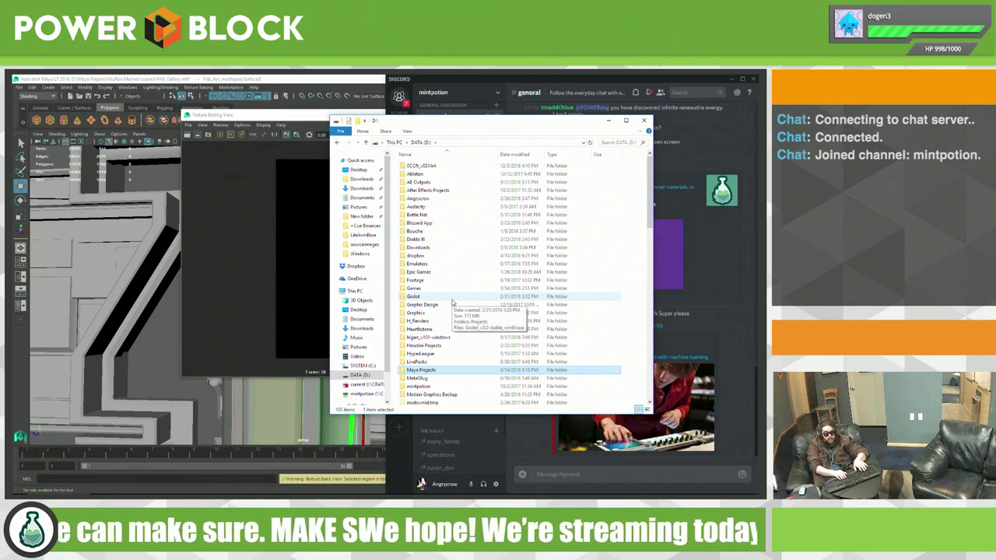
{"action": "key", "text": "Return"}
{"action": "key", "text": "n"}
{"action": "key", "text": "Return"}
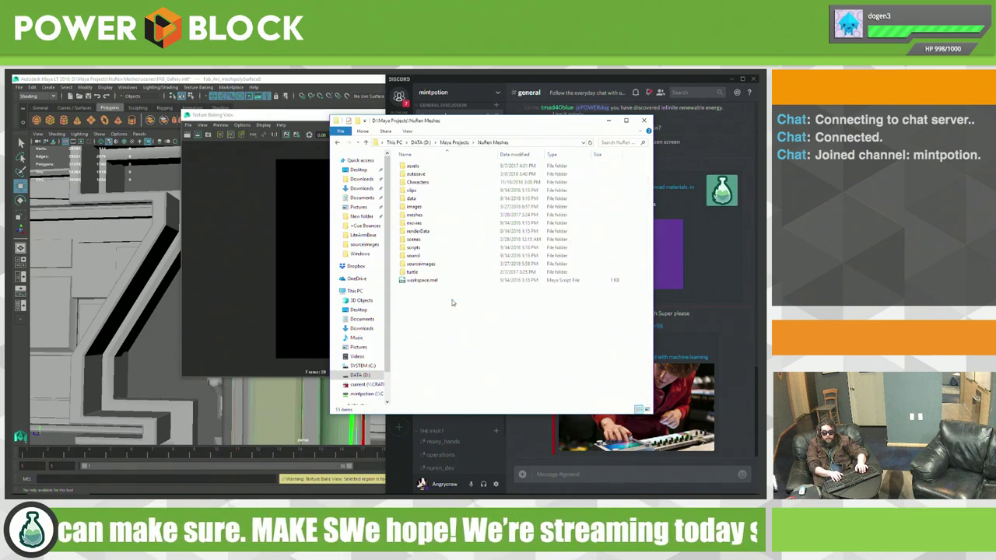
{"action": "key", "text": "Down"}
{"action": "key", "text": "Down"}
{"action": "key", "text": "Down"}
{"action": "key", "text": "Down"}
{"action": "key", "text": "Down"}
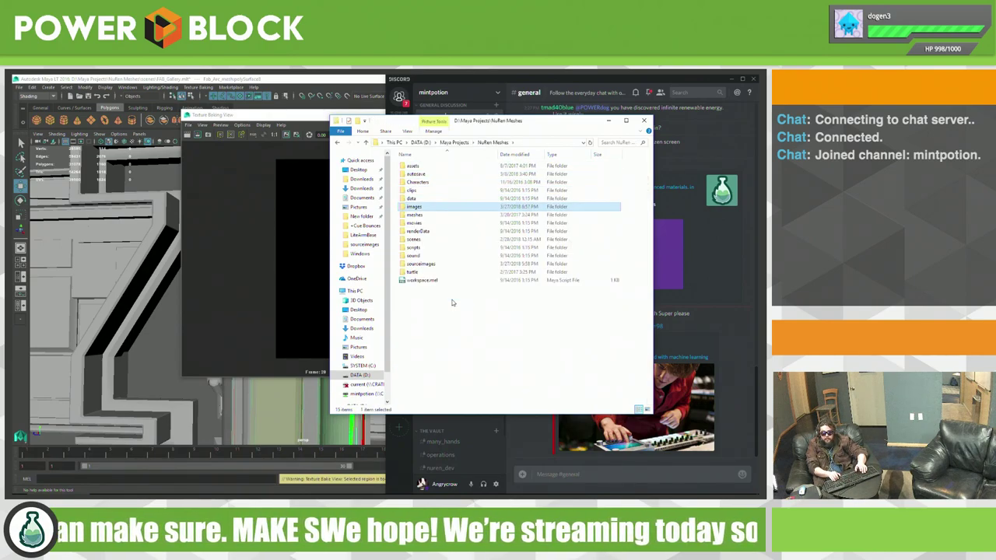
{"action": "key", "text": "Down"}
{"action": "key", "text": "Down"}
{"action": "key", "text": "Down"}
{"action": "key", "text": "Up"}
{"action": "key", "text": "Return"}
{"action": "key", "text": "Down"}
{"action": "key", "text": "Down"}
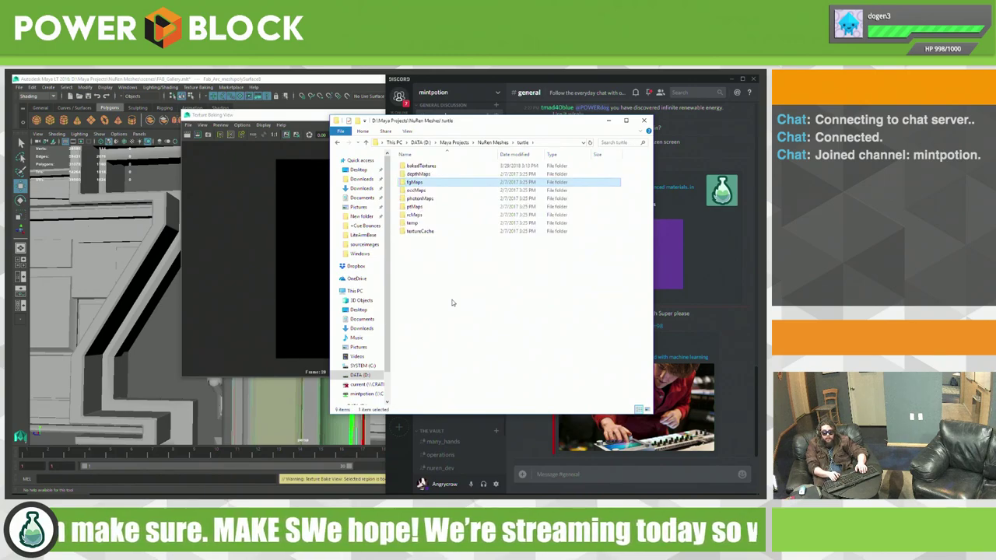
{"action": "key", "text": "Up"}
{"action": "key", "text": "Up"}
{"action": "key", "text": "Return"}
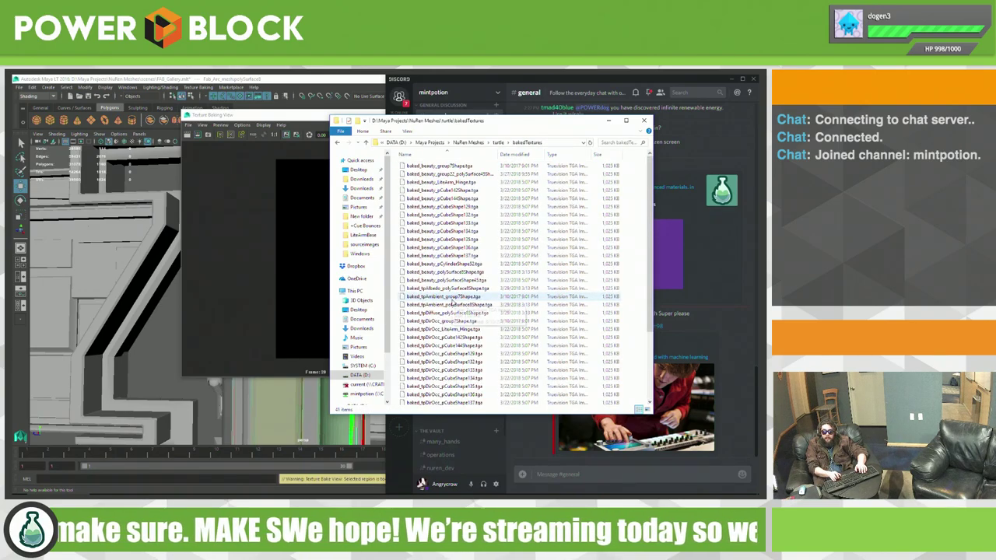
Step: Select all 41 old baked TGA textures in bakedTextures and delete them
{"action": "key", "text": "Down"}
{"action": "key", "text": "Down"}
{"action": "key", "text": "Down"}
{"action": "key", "text": "Down"}
{"action": "key", "text": "Down"}
{"action": "key", "text": "Down"}
{"action": "key", "text": "Down"}
{"action": "key", "text": "Down"}
{"action": "key", "text": "End"}
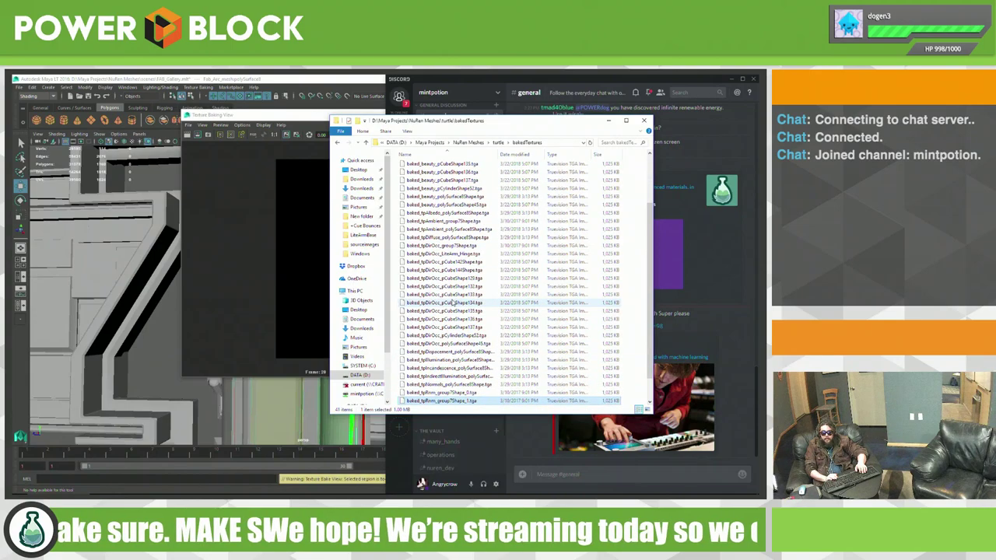
{"action": "key", "text": "Up"}
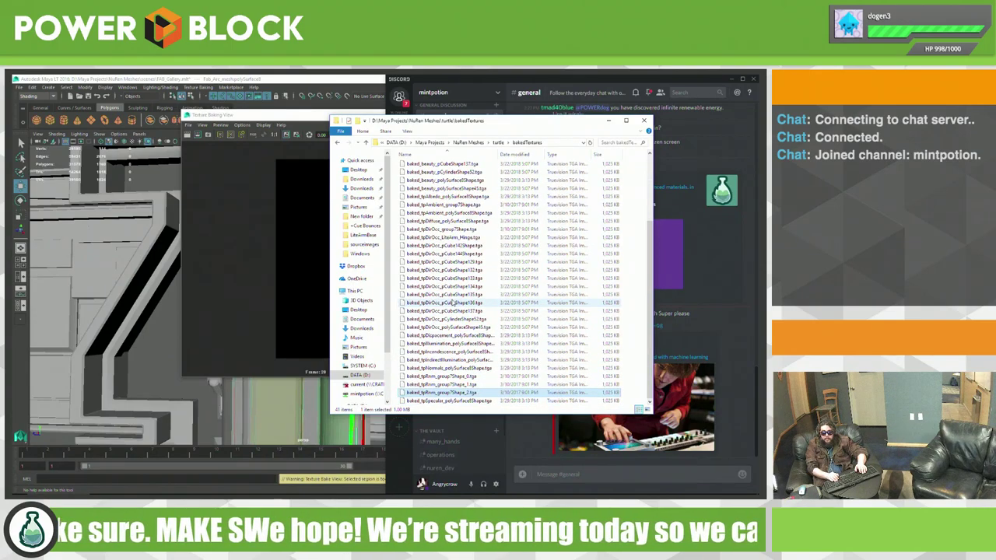
{"action": "key", "text": "Up"}
{"action": "key", "text": "Up"}
{"action": "key", "text": "Up"}
{"action": "key", "text": "Up"}
{"action": "key", "text": "Up"}
{"action": "key", "text": "Up"}
{"action": "key", "text": "Up"}
{"action": "key", "text": "Up"}
{"action": "key", "text": "Up"}
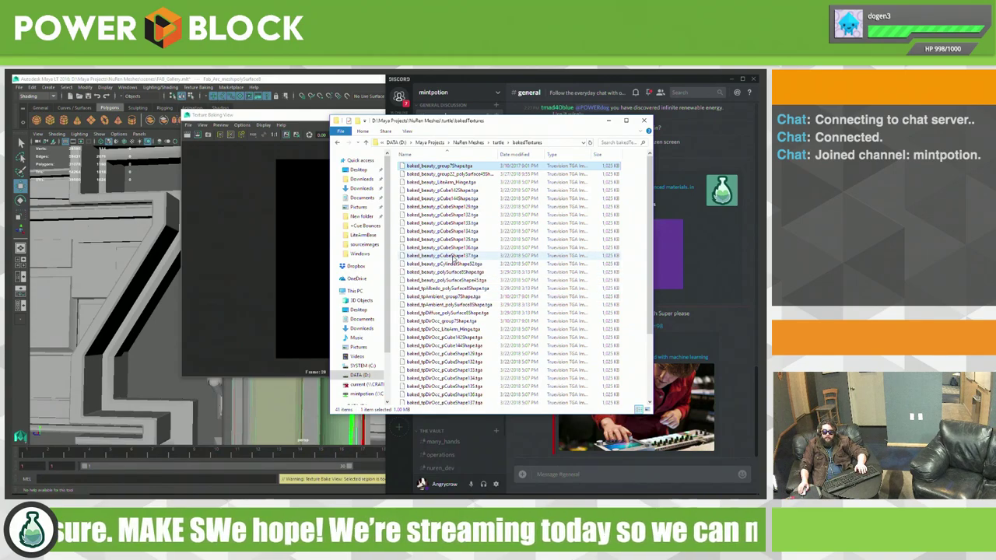
{"action": "mouse_move", "coordinate": [443, 255]}
{"action": "scroll", "coordinate": [455, 259], "scroll_direction": "down", "scroll_amount": 4}
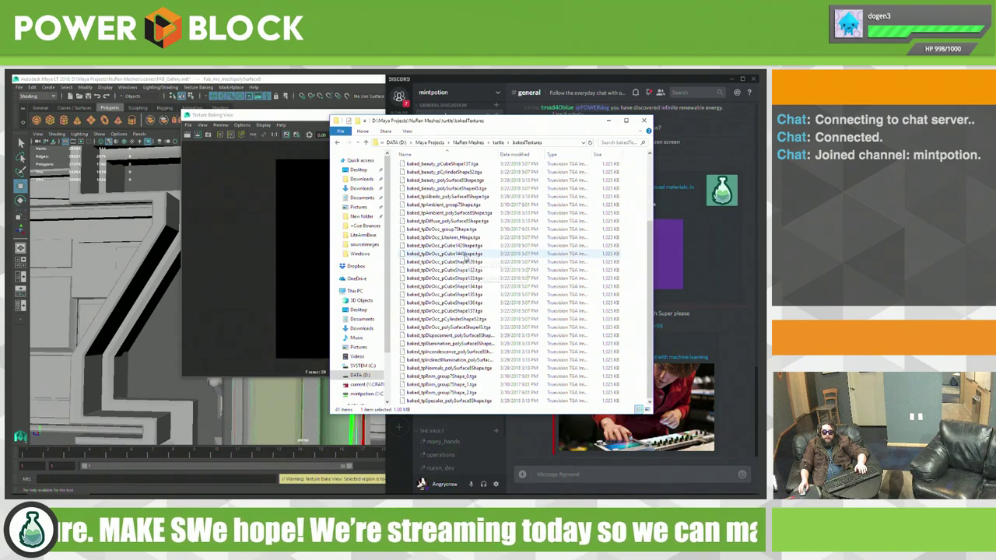
{"action": "left_click", "coordinate": [480, 402], "text": "shift"}
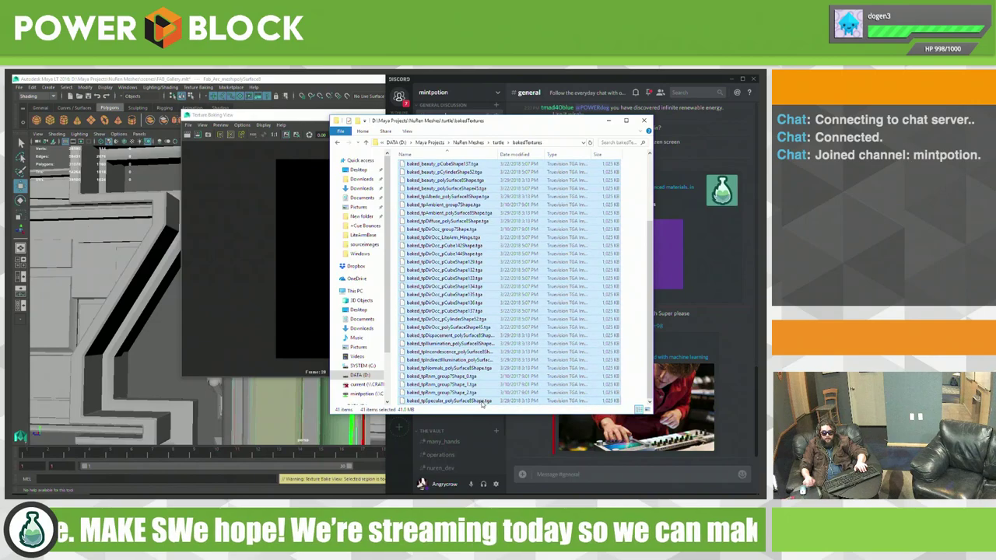
{"action": "key", "text": "Delete"}
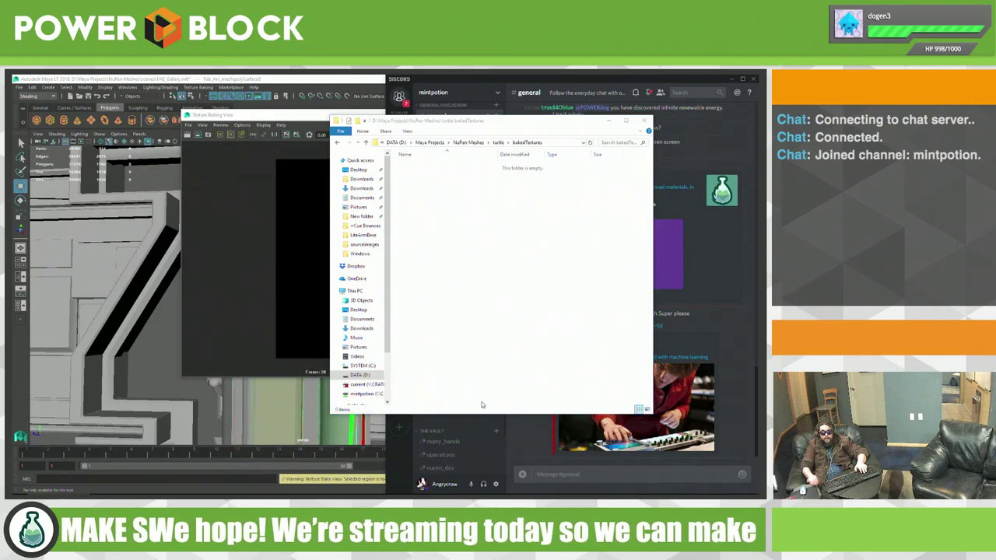
Step: Inspect the turtle subfolders depthMaps, occMaps, fgMaps and photonMaps
{"action": "key", "text": "BackSpace"}
{"action": "double_click", "coordinate": [456, 175]}
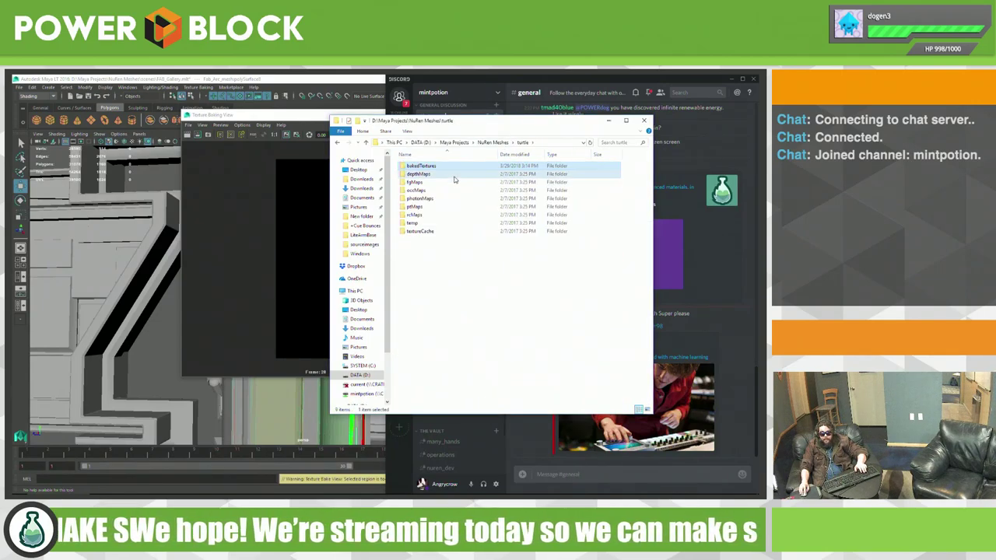
{"action": "left_click", "coordinate": [520, 143]}
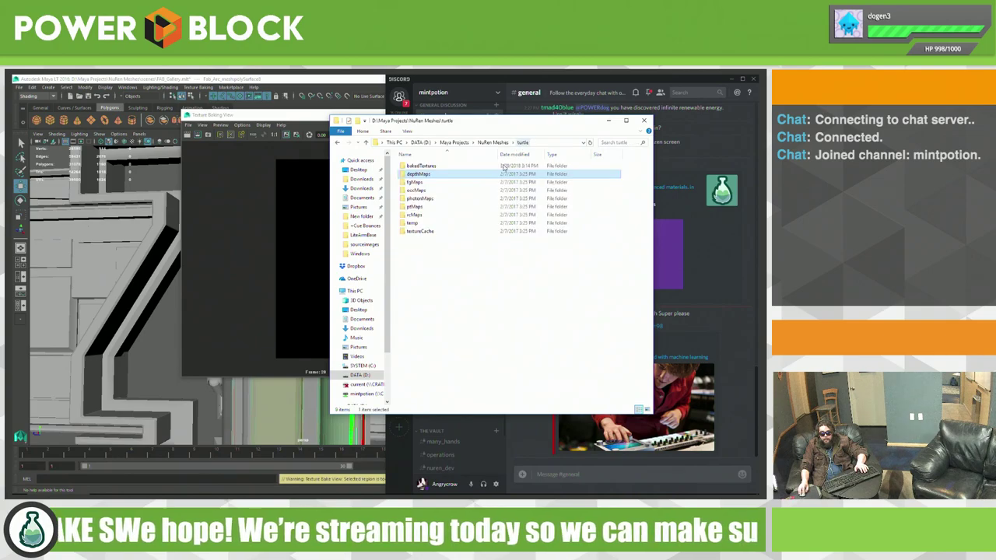
{"action": "double_click", "coordinate": [471, 192]}
{"action": "left_click", "coordinate": [522, 143]}
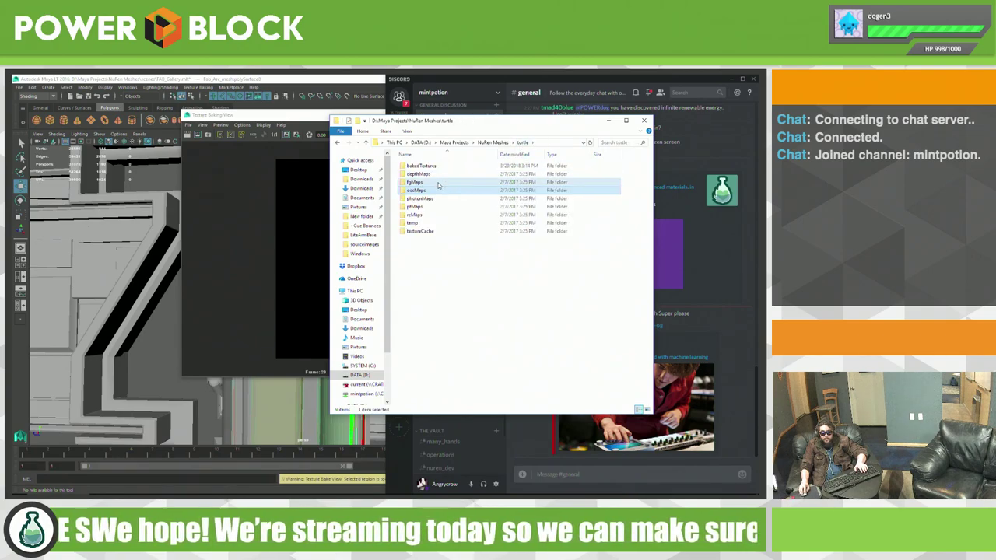
{"action": "double_click", "coordinate": [440, 184]}
{"action": "left_click", "coordinate": [525, 145]}
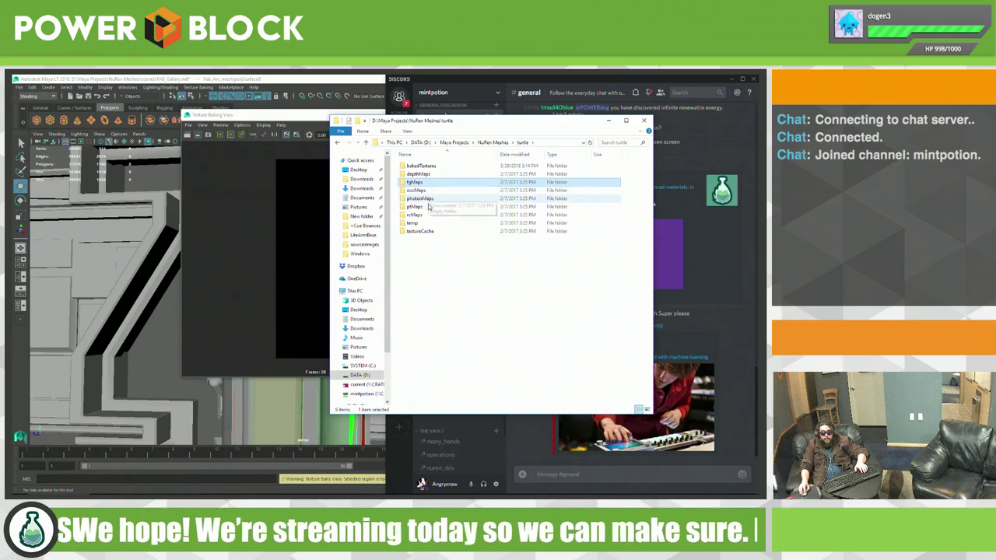
{"action": "left_click", "coordinate": [437, 201]}
{"action": "double_click", "coordinate": [437, 201]}
Step: Inspect the ptMaps, rcMaps, temp and textureCache folders, then return to Maya's bake view
{"action": "left_click", "coordinate": [522, 142]}
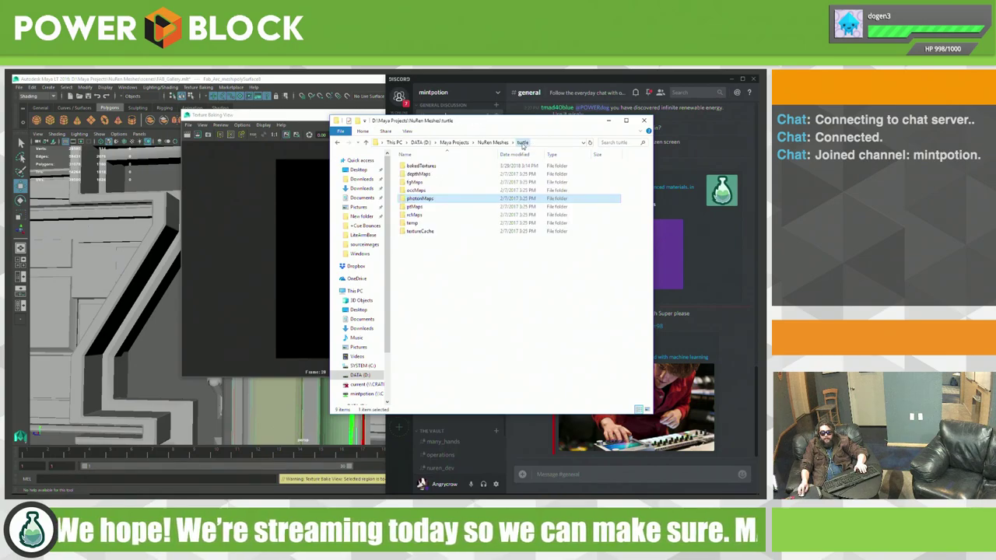
{"action": "double_click", "coordinate": [420, 207]}
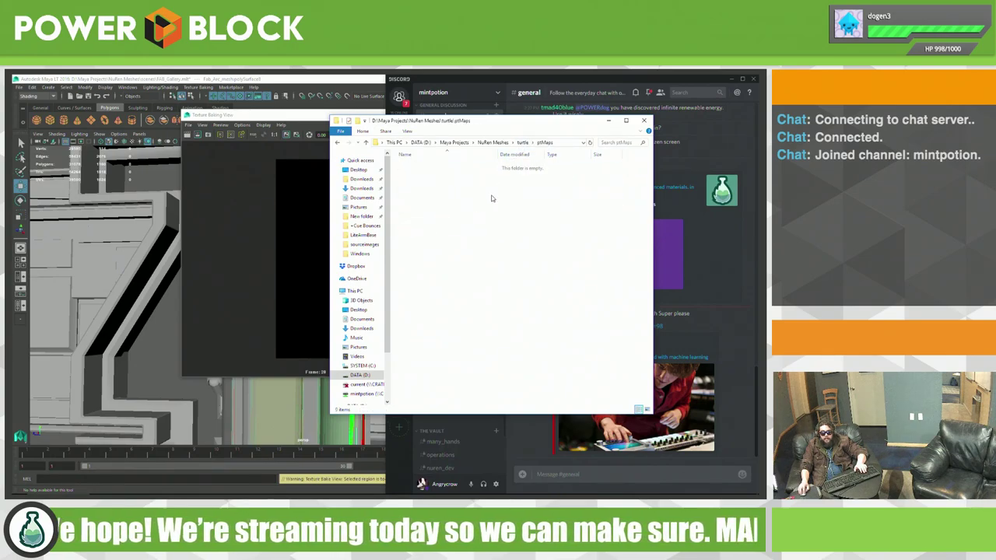
{"action": "left_click", "coordinate": [525, 143]}
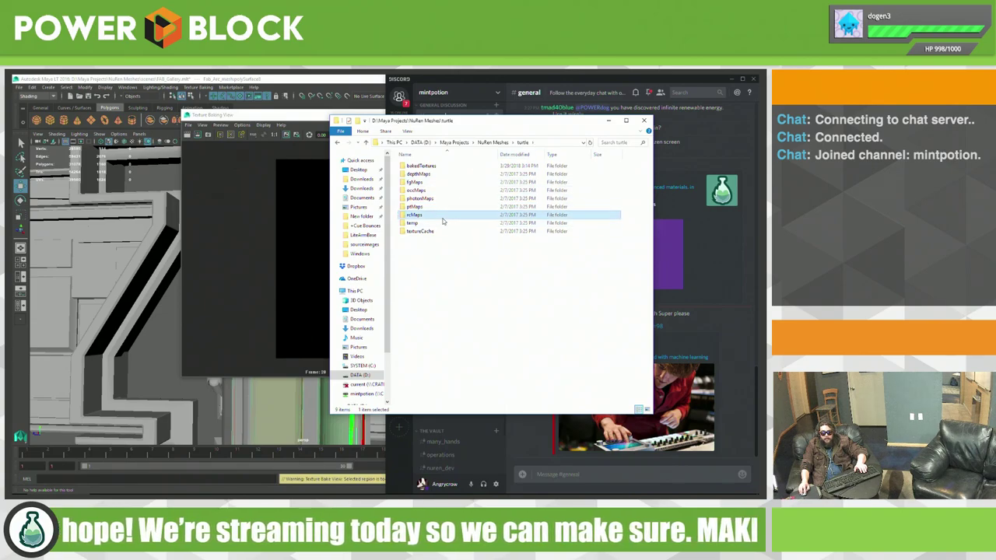
{"action": "double_click", "coordinate": [438, 215]}
{"action": "left_click", "coordinate": [523, 142]}
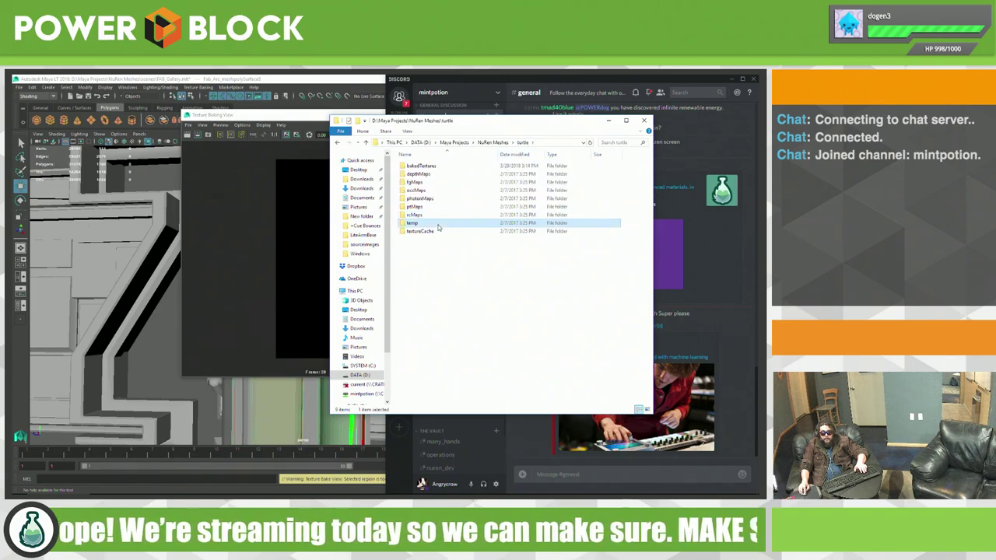
{"action": "double_click", "coordinate": [439, 223]}
{"action": "left_click", "coordinate": [523, 142]}
{"action": "double_click", "coordinate": [442, 232]}
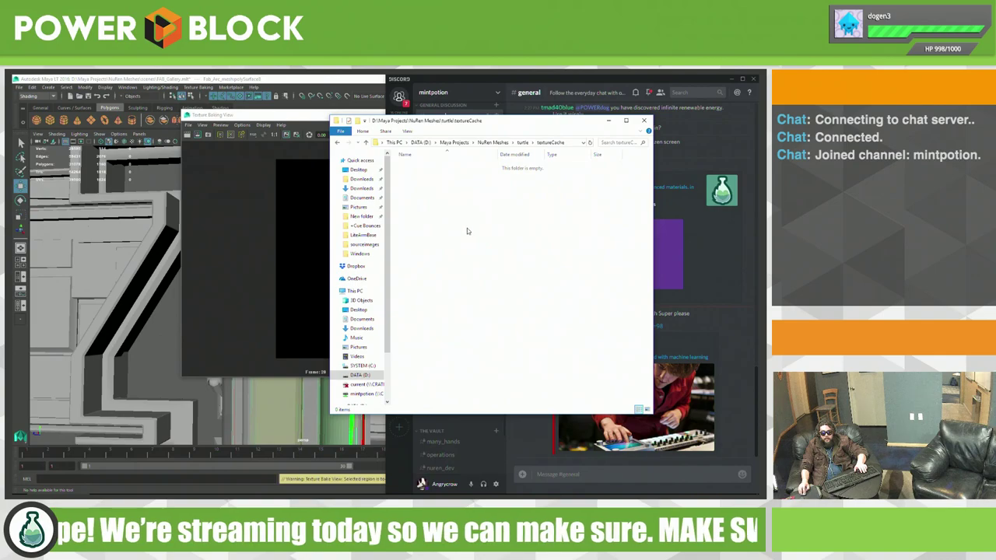
{"action": "left_click", "coordinate": [523, 142]}
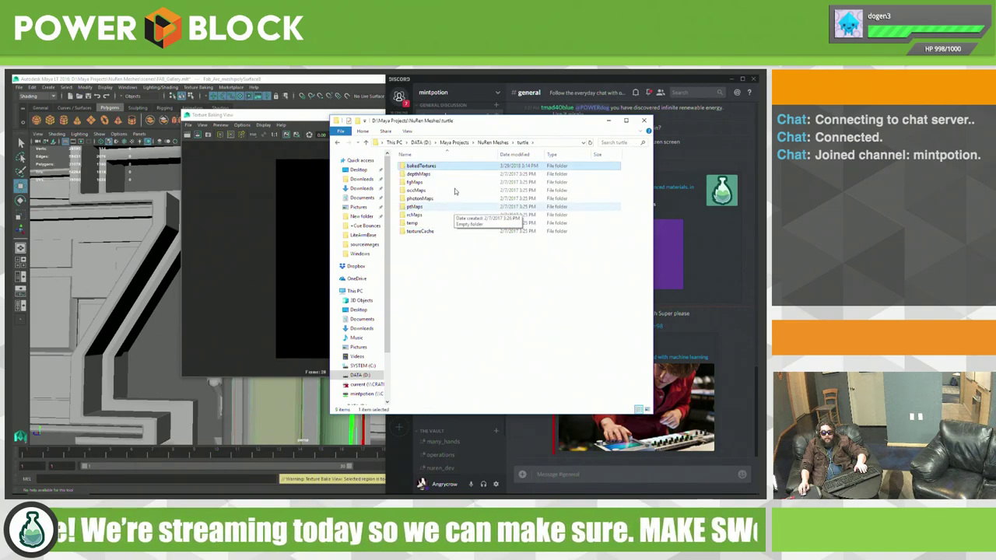
{"action": "left_click", "coordinate": [312, 191]}
Step: Close the bake preview and expand and collapse the Outputs subsections in Texture Baking Settings
{"action": "left_click", "coordinate": [561, 114]}
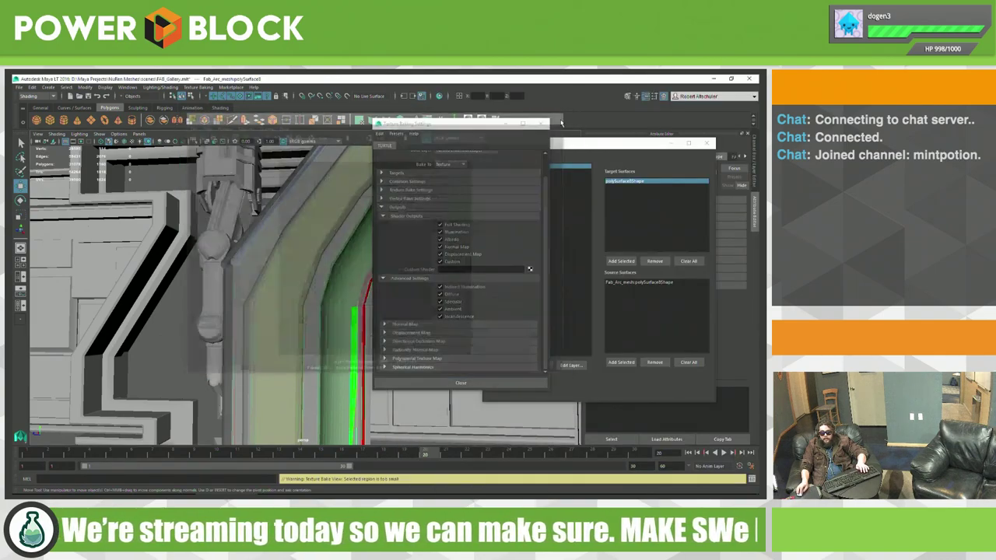
{"action": "scroll", "coordinate": [445, 243], "scroll_direction": "up", "scroll_amount": 2}
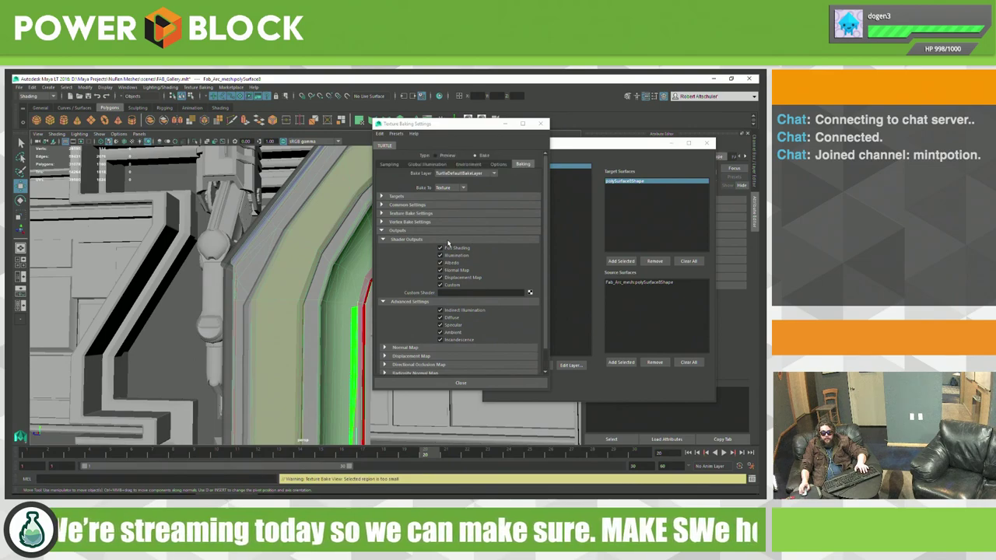
{"action": "left_click", "coordinate": [426, 230]}
{"action": "left_click", "coordinate": [422, 231]}
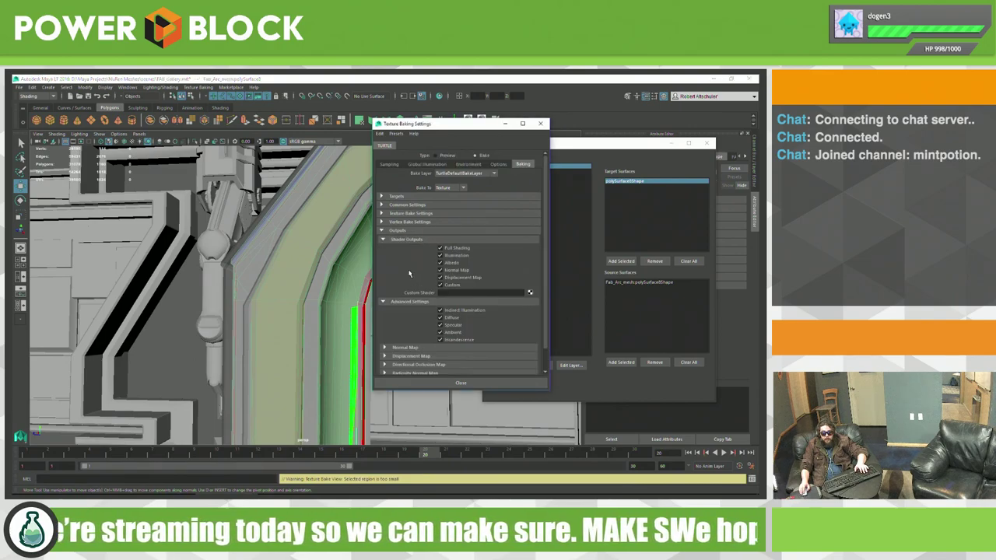
{"action": "left_click", "coordinate": [418, 241]}
{"action": "left_click", "coordinate": [416, 248]}
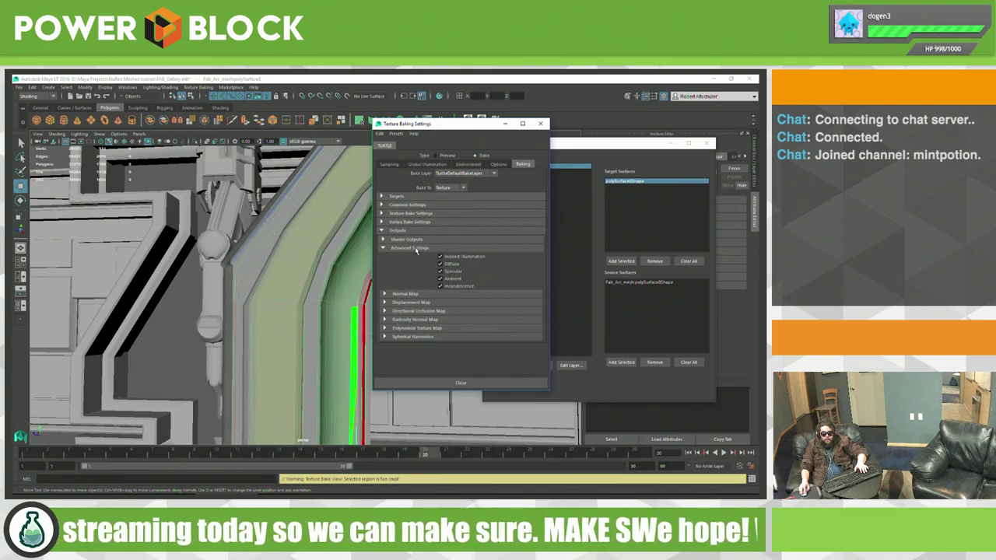
{"action": "left_click", "coordinate": [415, 246]}
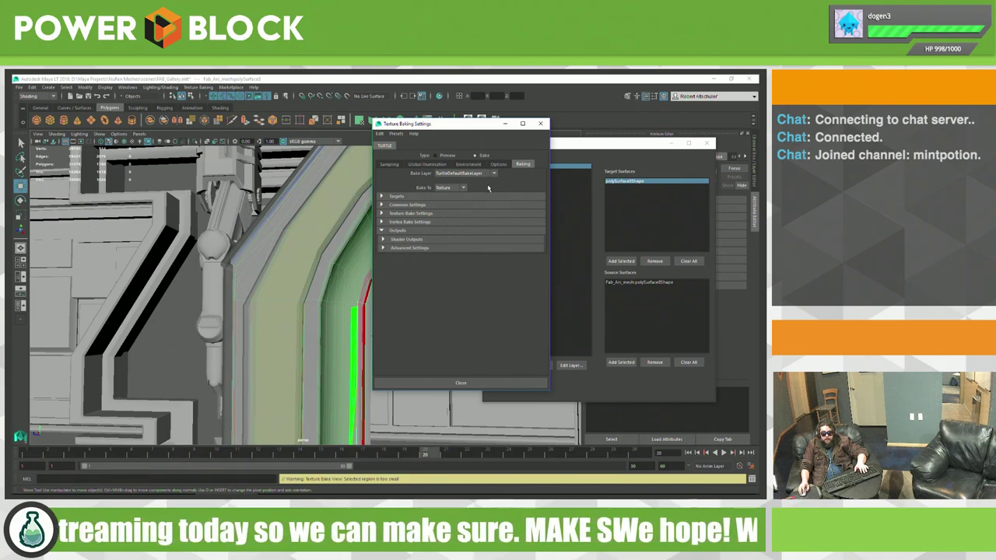
Step: Look through the Options and Global Illumination tabs, then expand Targets on the Baking tab
{"action": "left_click", "coordinate": [499, 164]}
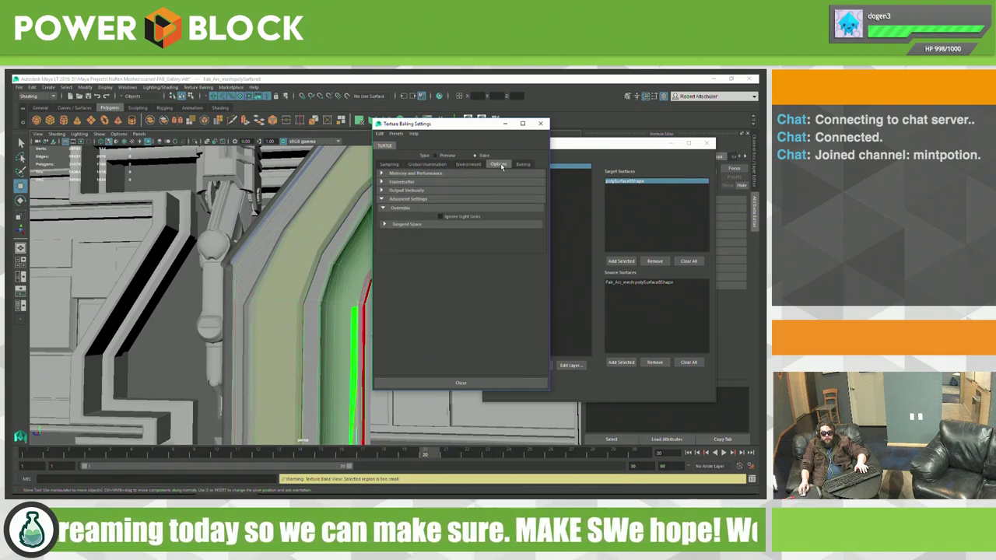
{"action": "left_click", "coordinate": [445, 190]}
{"action": "left_click", "coordinate": [446, 188]}
{"action": "left_click", "coordinate": [449, 175]}
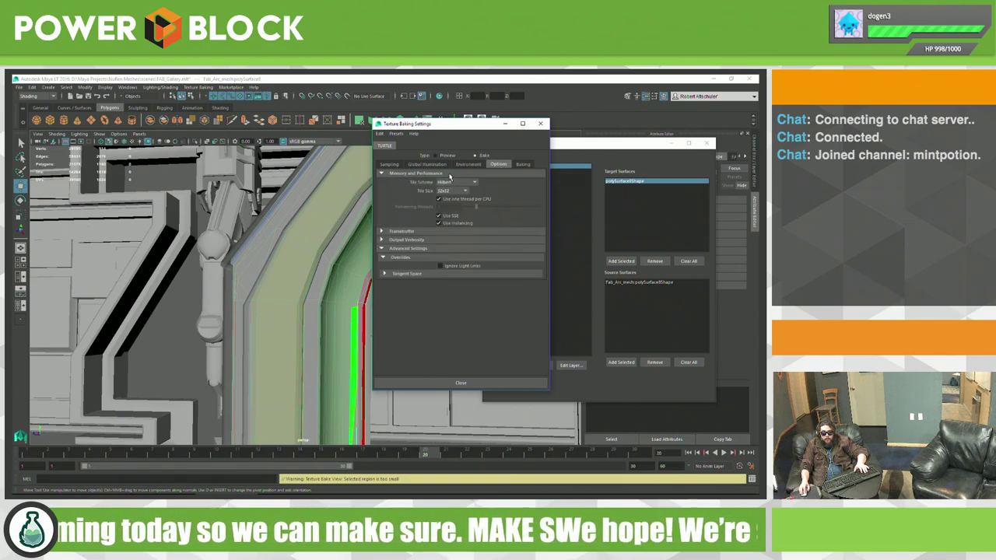
{"action": "left_click", "coordinate": [460, 175]}
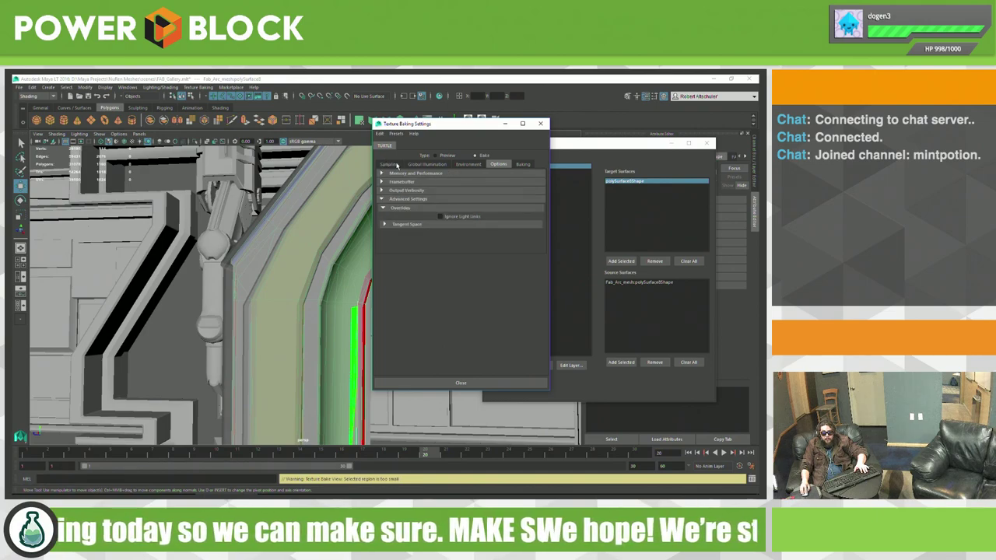
{"action": "left_click", "coordinate": [467, 165]}
{"action": "left_click", "coordinate": [427, 164]}
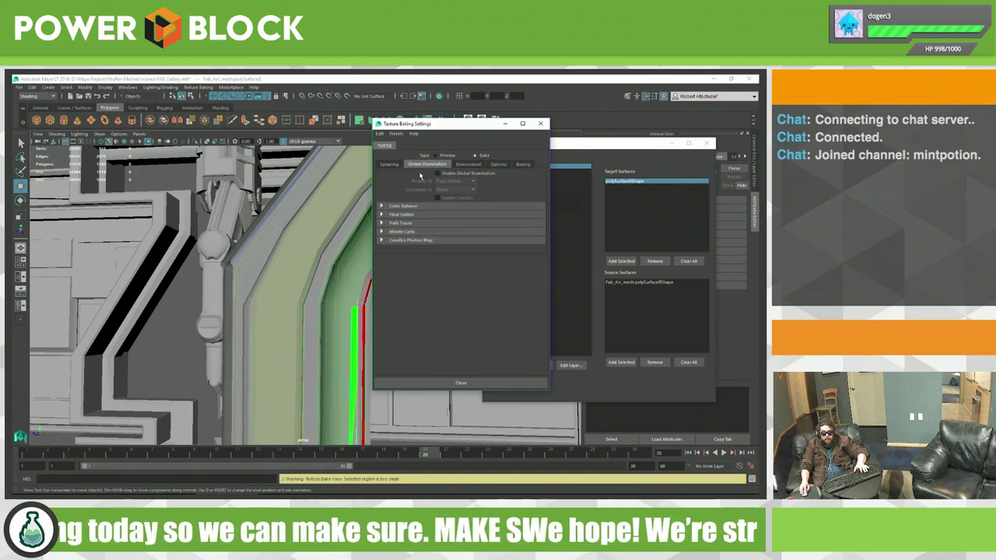
{"action": "left_click", "coordinate": [522, 165]}
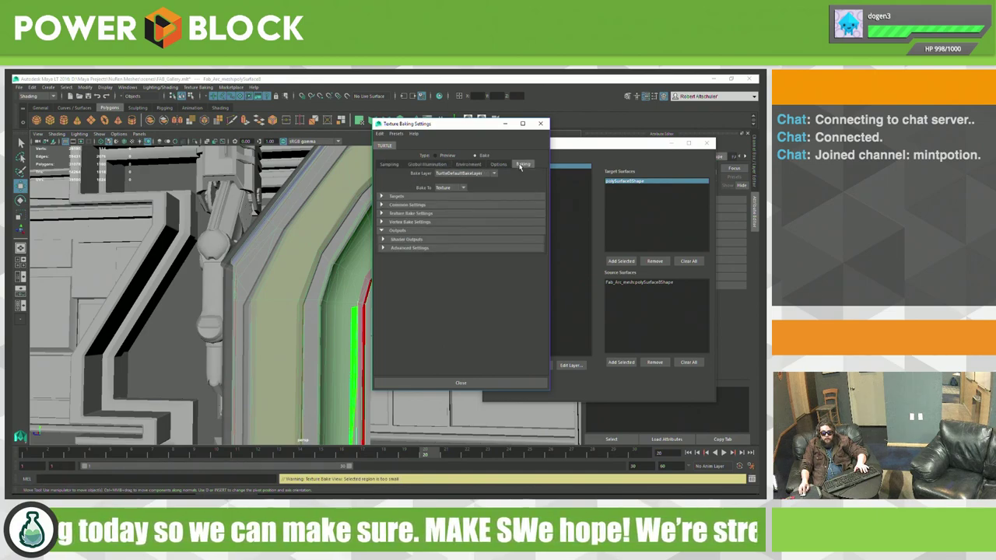
{"action": "left_click", "coordinate": [447, 199]}
Step: Expand Texture Bake Settings and change the 512 × 512 output file format from Targa to PNG
{"action": "scroll", "coordinate": [489, 235], "scroll_direction": "down", "scroll_amount": 2}
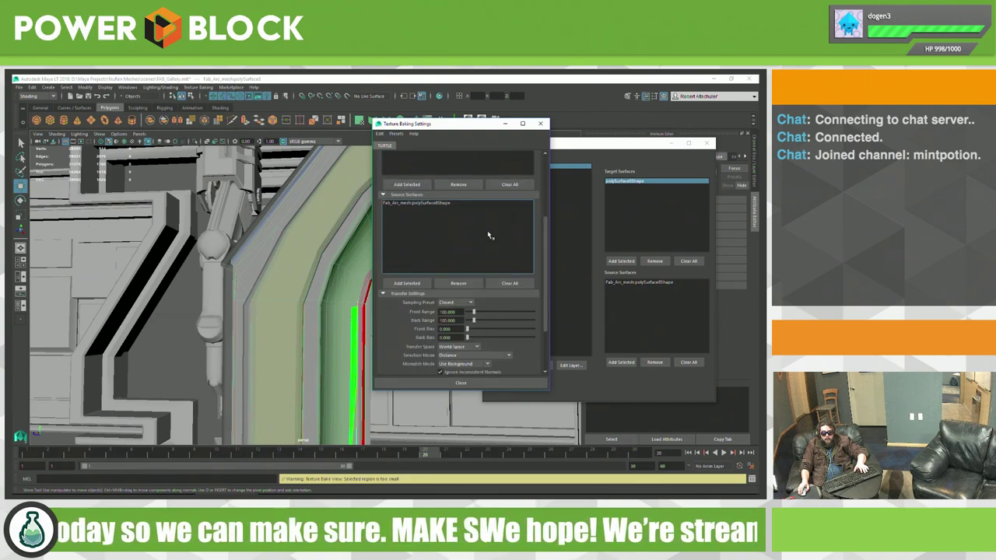
{"action": "scroll", "coordinate": [489, 235], "scroll_direction": "down", "scroll_amount": 2}
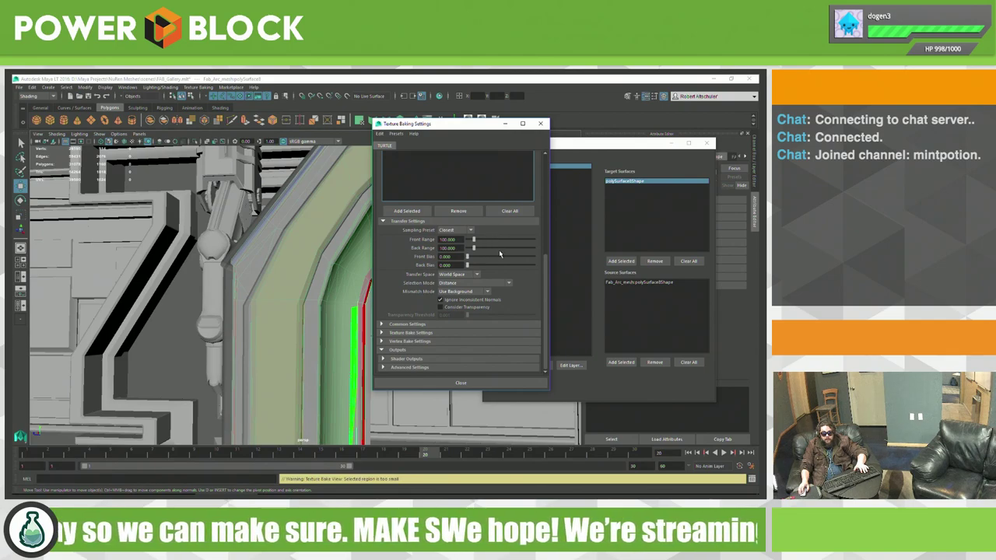
{"action": "left_click", "coordinate": [448, 335]}
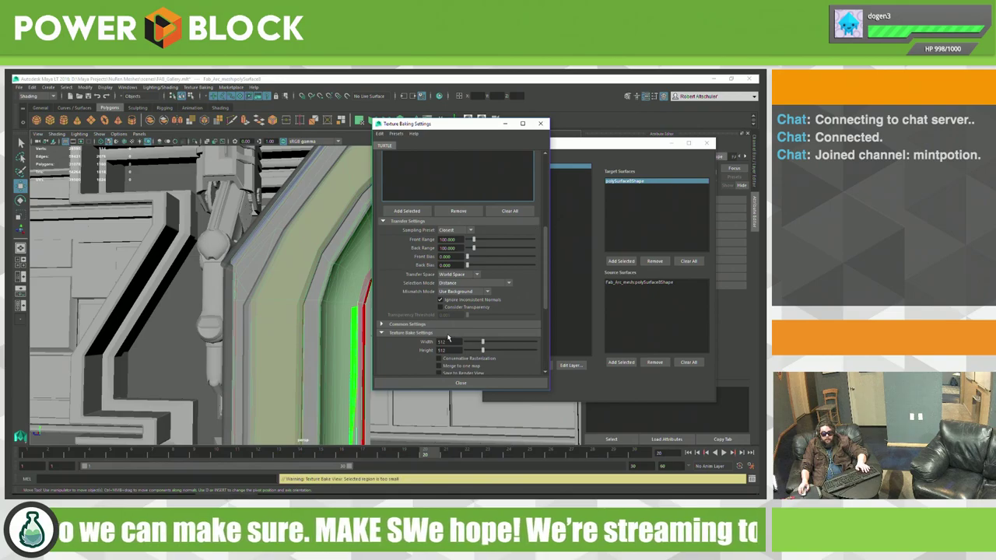
{"action": "key", "text": "alt+Tab"}
{"action": "key", "text": "alt+Tab"}
{"action": "key", "text": "alt+Tab"}
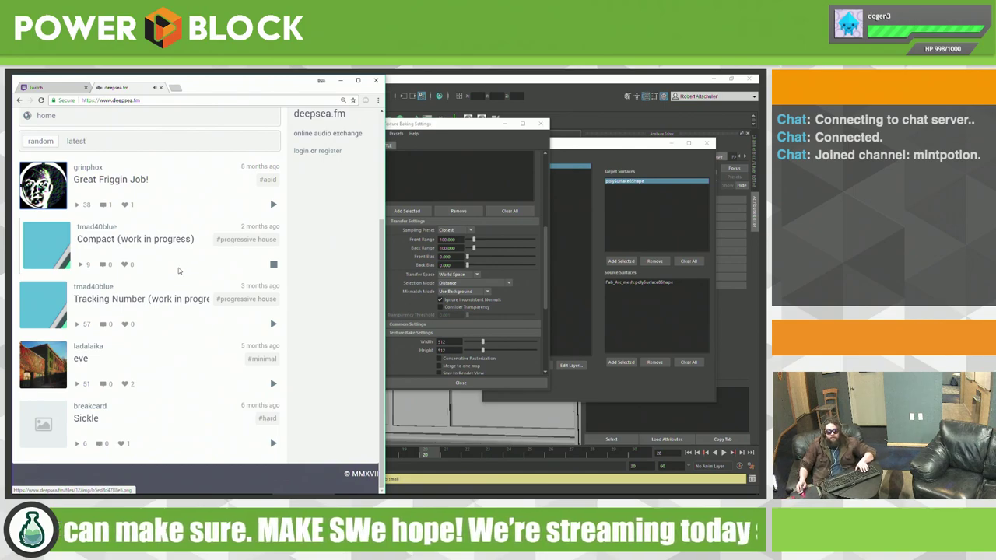
{"action": "key", "text": "alt+Tab"}
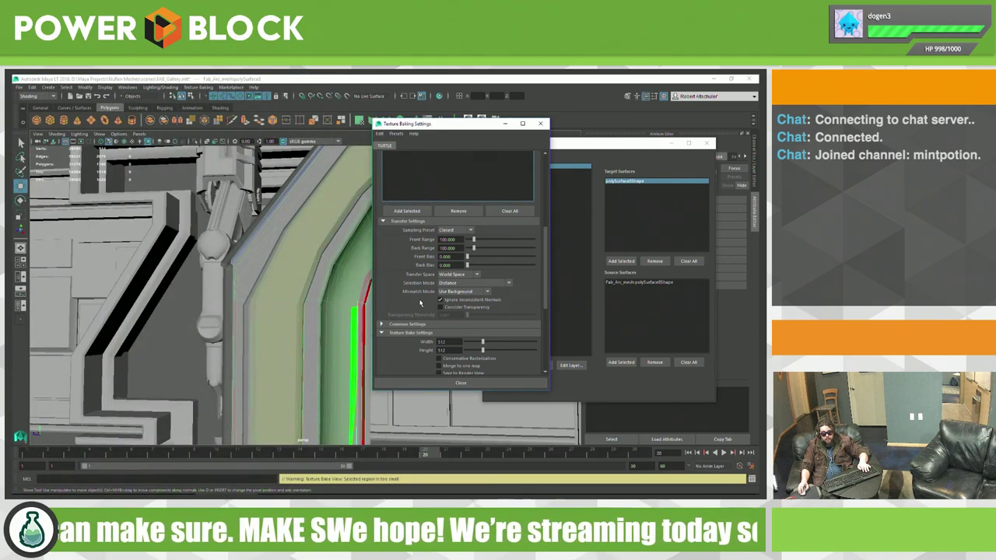
{"action": "scroll", "coordinate": [404, 311], "scroll_direction": "down", "scroll_amount": 3}
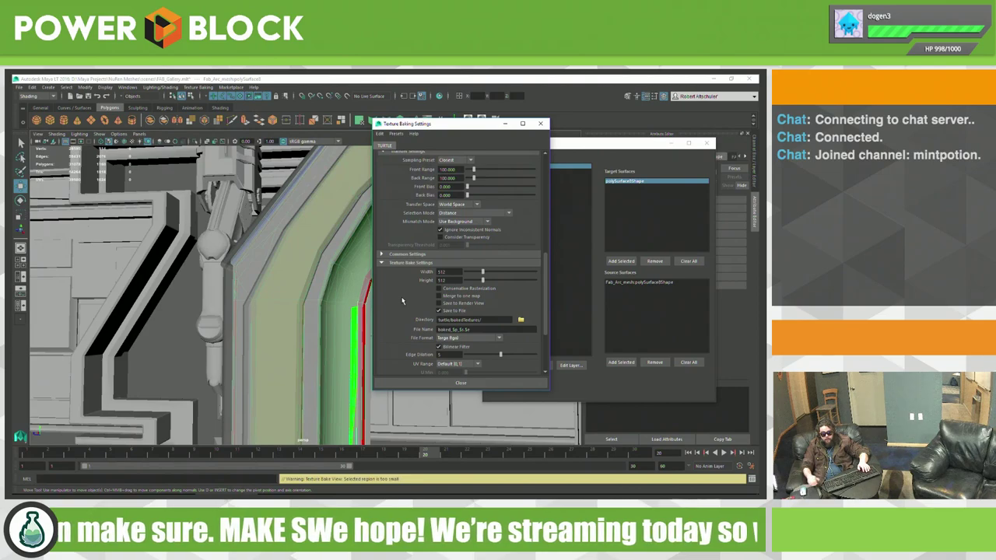
{"action": "key", "text": "XF86AudioRaiseVolume"}
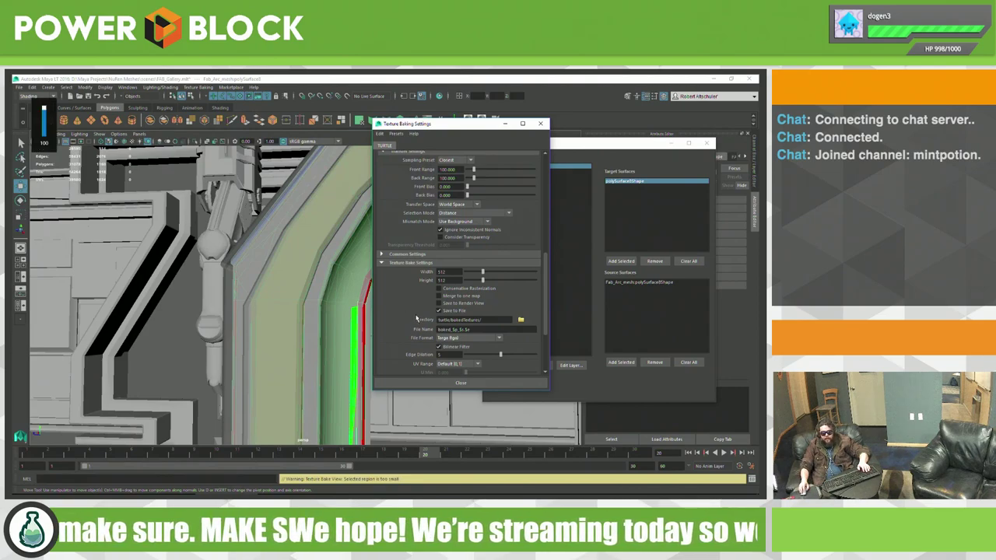
{"action": "left_click", "coordinate": [473, 339]}
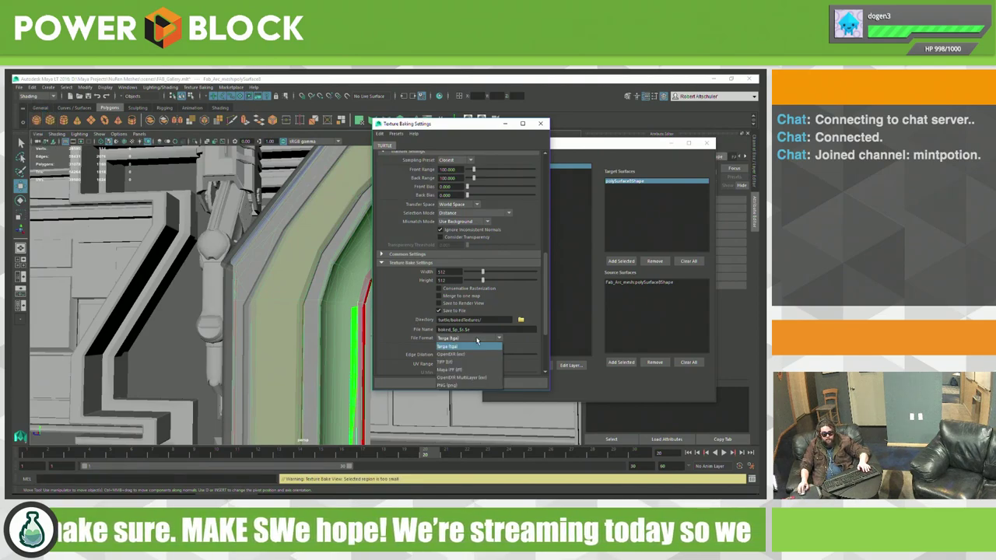
{"action": "left_click", "coordinate": [465, 386]}
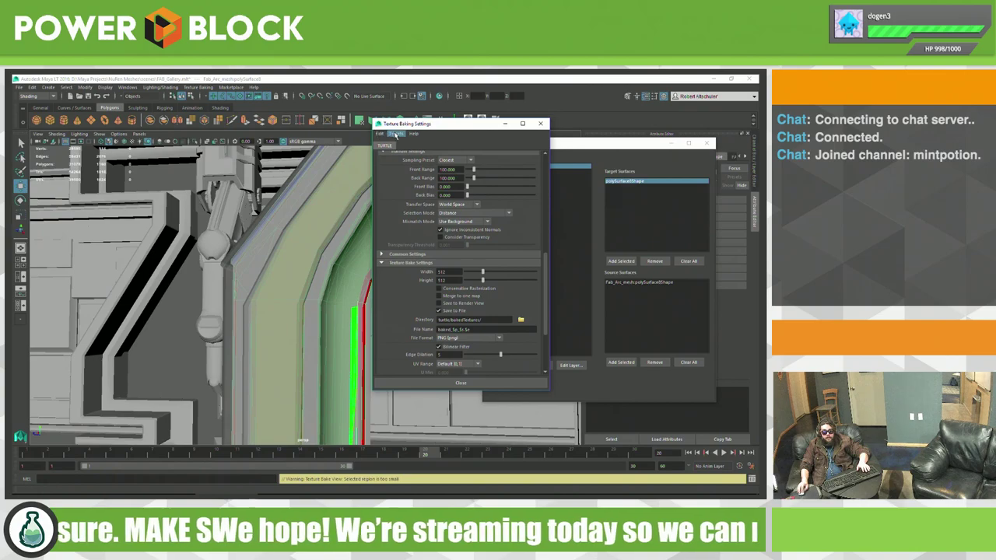
Step: Save the current Turtle bake settings as a preset named testAllProjections
{"action": "left_click", "coordinate": [396, 134]}
{"action": "left_click", "coordinate": [421, 141]}
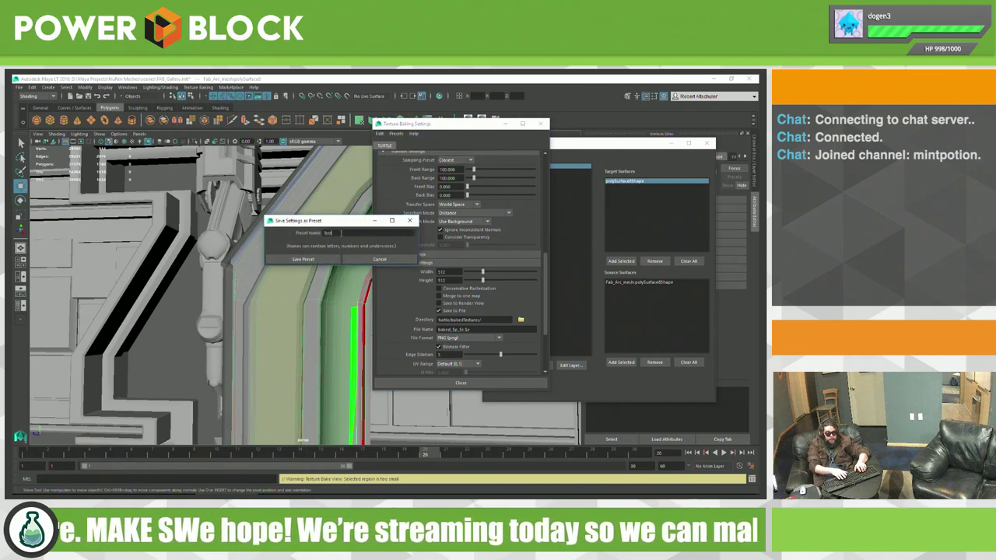
{"action": "type", "text": "01Proj"}
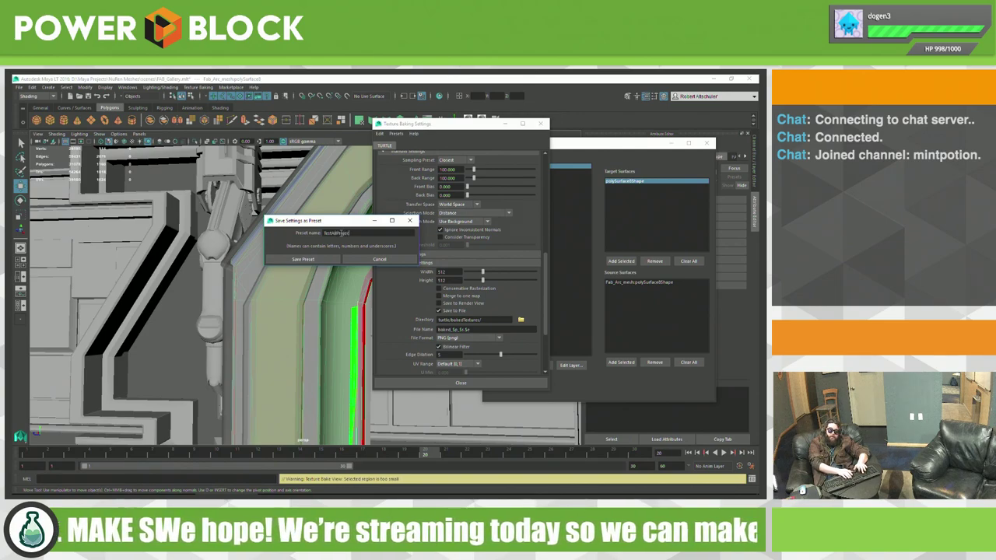
{"action": "type", "text": "ts"}
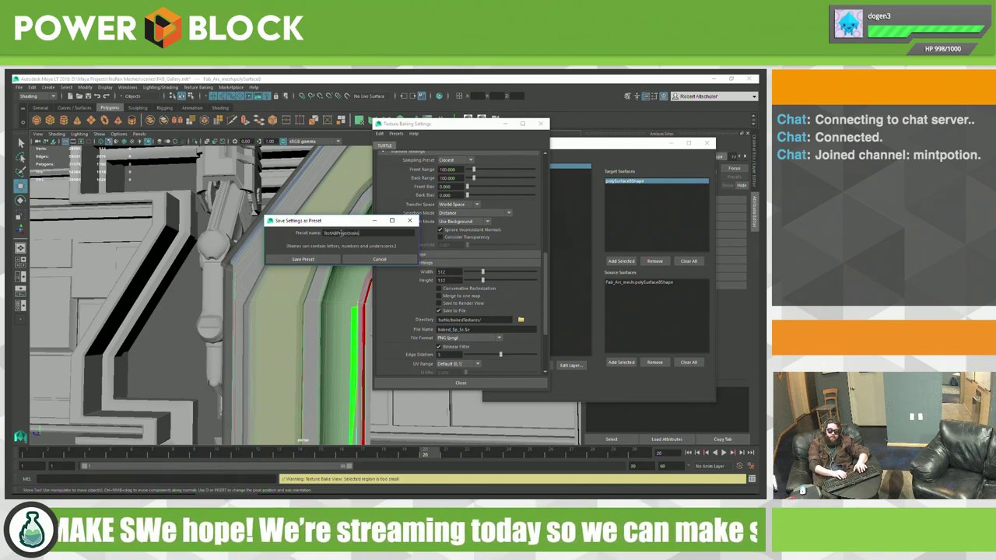
{"action": "left_click", "coordinate": [303, 259]}
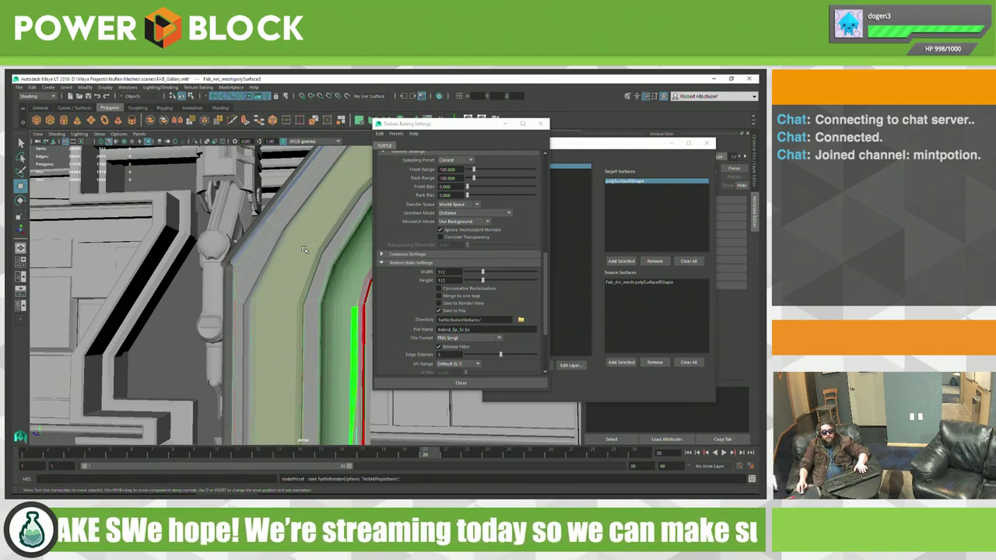
{"action": "left_click", "coordinate": [190, 87]}
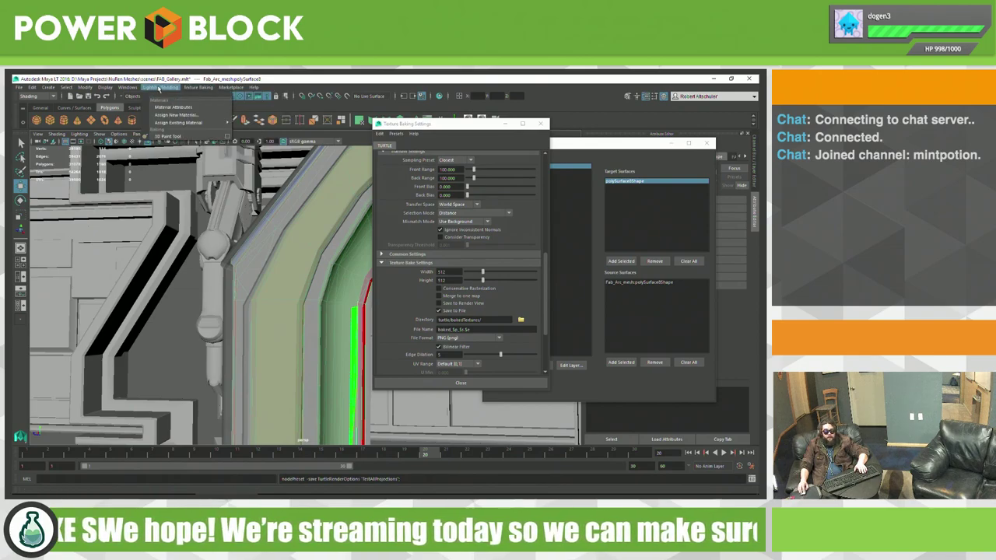
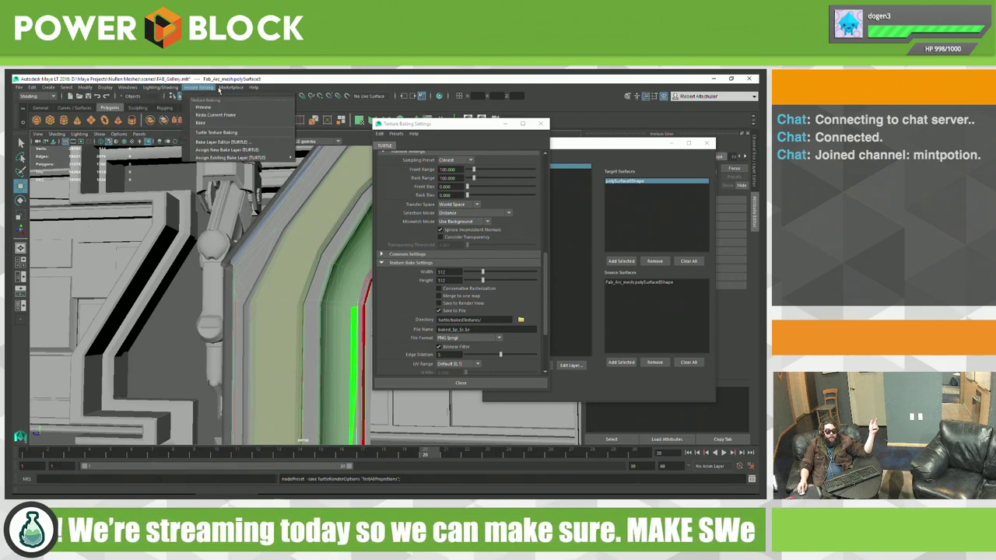
Step: Run the 512×512 Turtle texture bake for the arm and bring up the turtle output folder
{"action": "left_click", "coordinate": [220, 124]}
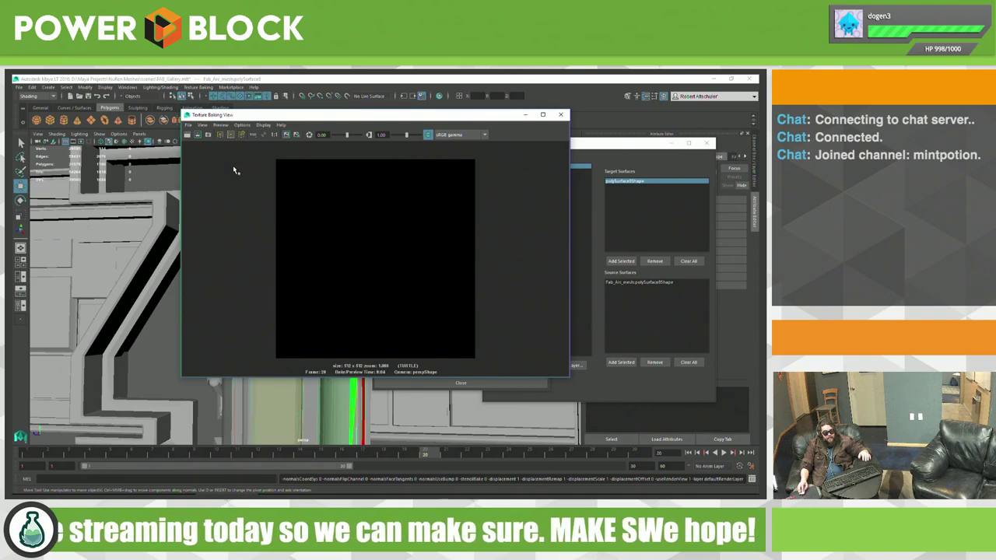
{"action": "key", "text": "alt+Tab"}
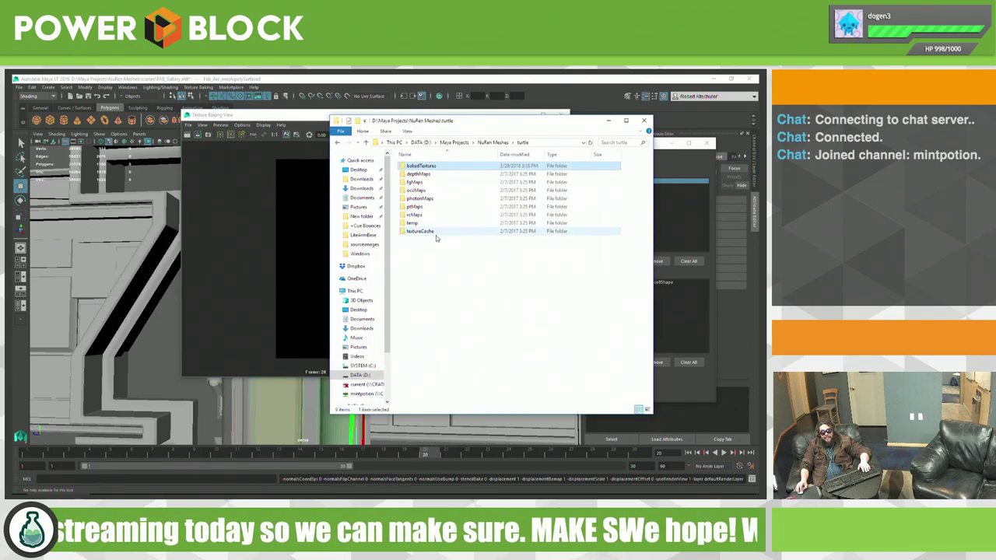
Step: In bakedTextures, preview the baked Specular PNG, then open the Normal map PNG
{"action": "double_click", "coordinate": [421, 166]}
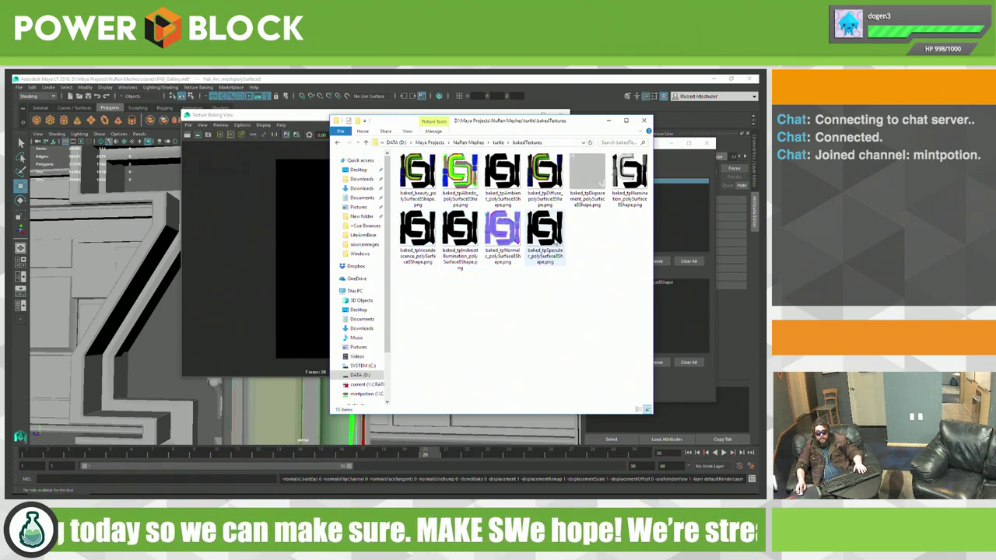
{"action": "left_click", "coordinate": [554, 232]}
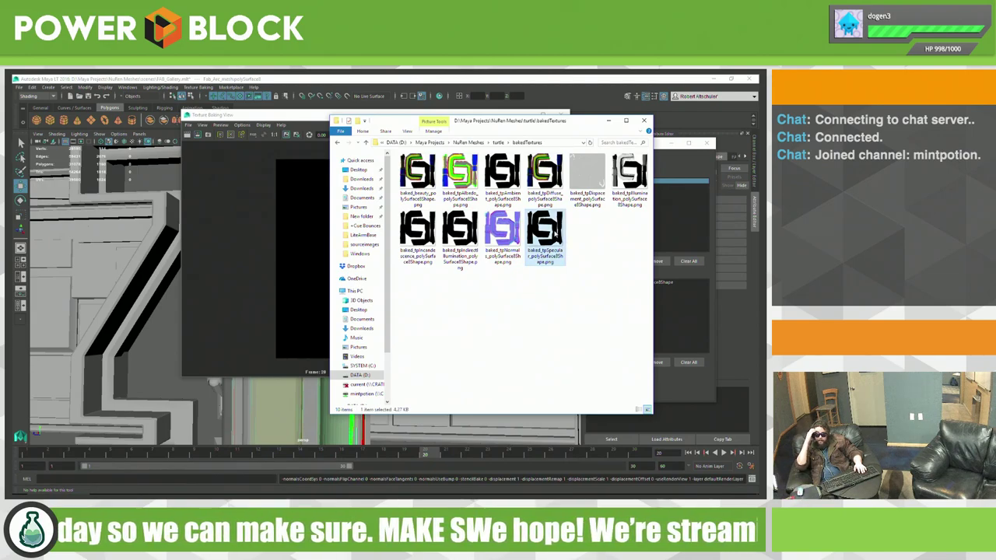
{"action": "double_click", "coordinate": [549, 229]}
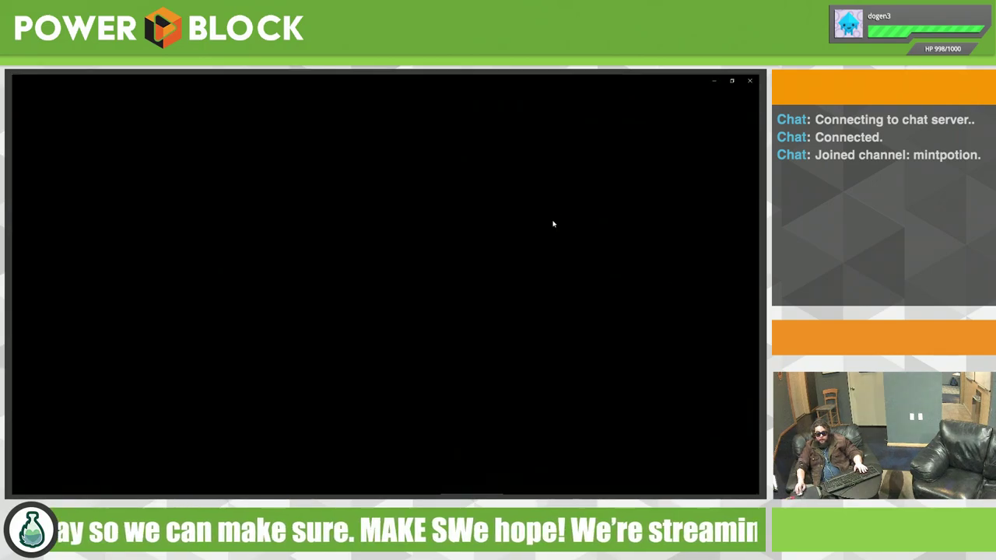
{"action": "left_click", "coordinate": [749, 80]}
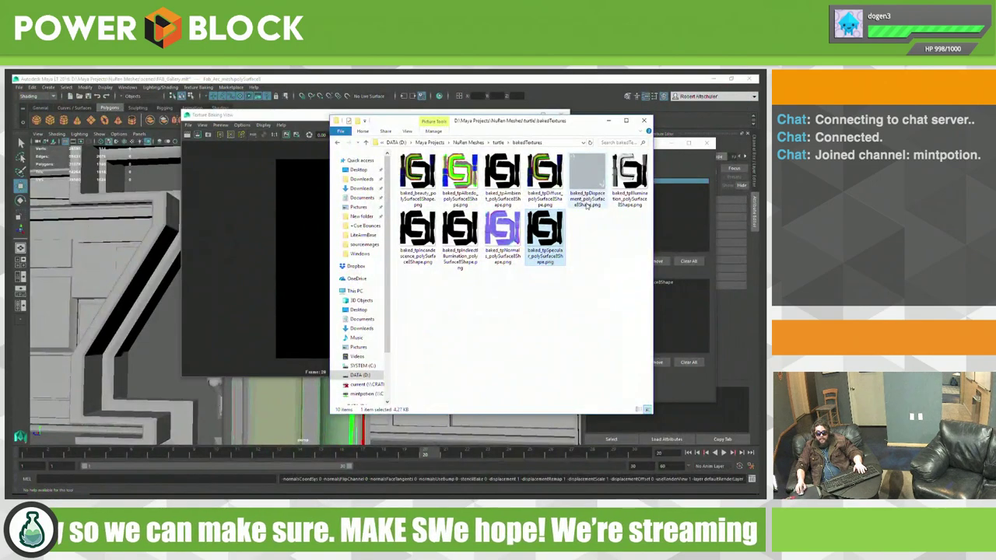
{"action": "left_click", "coordinate": [503, 227]}
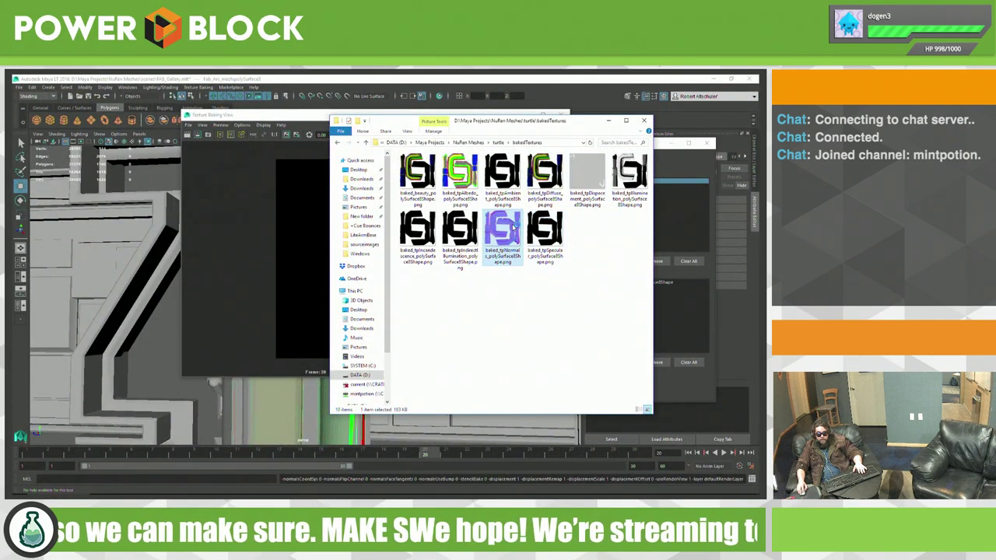
{"action": "double_click", "coordinate": [513, 227]}
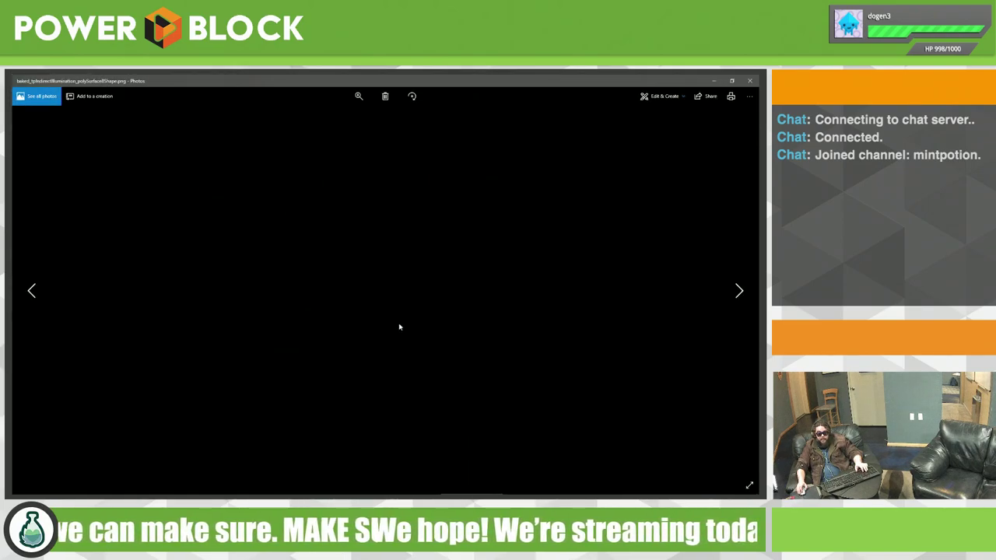
Step: Zoom around the baked Normal map in Photos, then close it
{"action": "scroll", "coordinate": [400, 328], "scroll_direction": "up", "scroll_amount": 3}
{"action": "scroll", "coordinate": [400, 327], "scroll_direction": "down", "scroll_amount": 1}
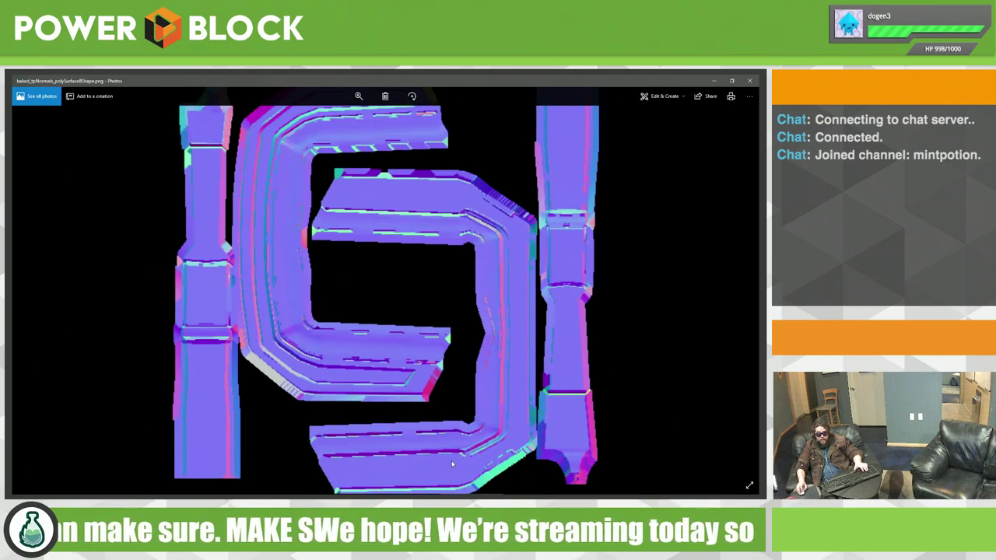
{"action": "scroll", "coordinate": [392, 423], "scroll_direction": "down", "scroll_amount": 1}
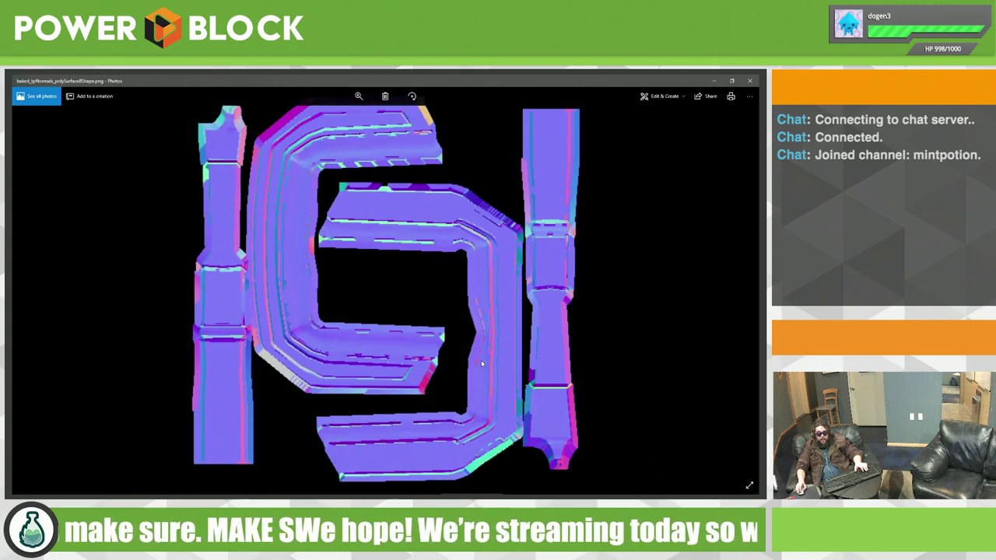
{"action": "scroll", "coordinate": [482, 363], "scroll_direction": "down", "scroll_amount": 1}
{"action": "scroll", "coordinate": [592, 237], "scroll_direction": "down", "scroll_amount": 1}
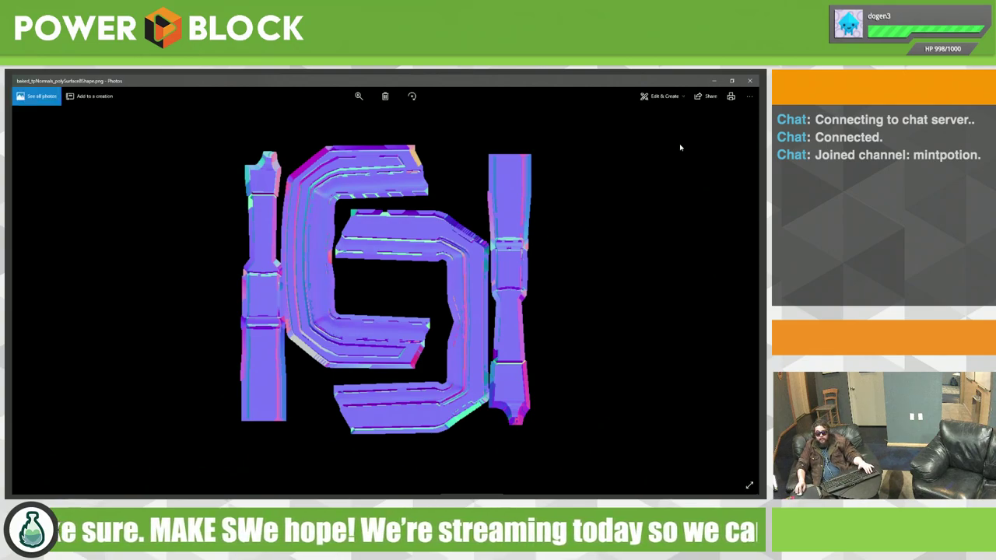
{"action": "left_click", "coordinate": [749, 81]}
Step: Open the baked Albedo map, zoom around to inspect it, and close it
{"action": "left_click", "coordinate": [460, 175]}
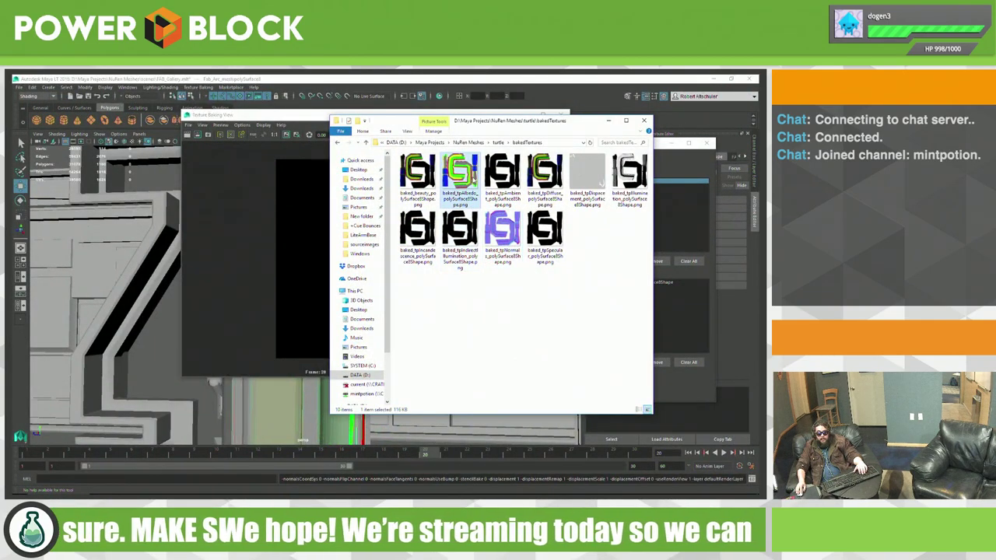
{"action": "double_click", "coordinate": [473, 181]}
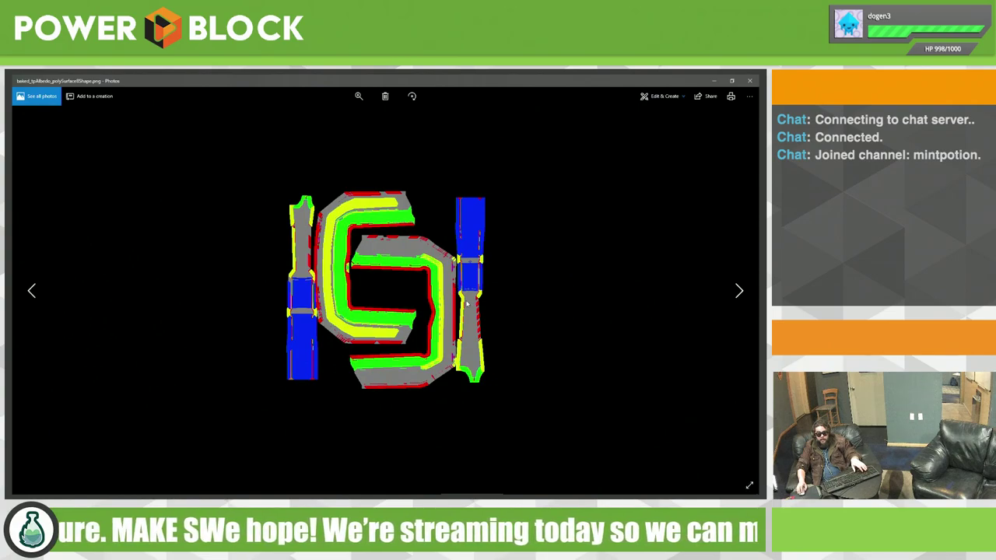
{"action": "scroll", "coordinate": [467, 302], "scroll_direction": "up", "scroll_amount": 2}
{"action": "scroll", "coordinate": [466, 300], "scroll_direction": "up", "scroll_amount": 2}
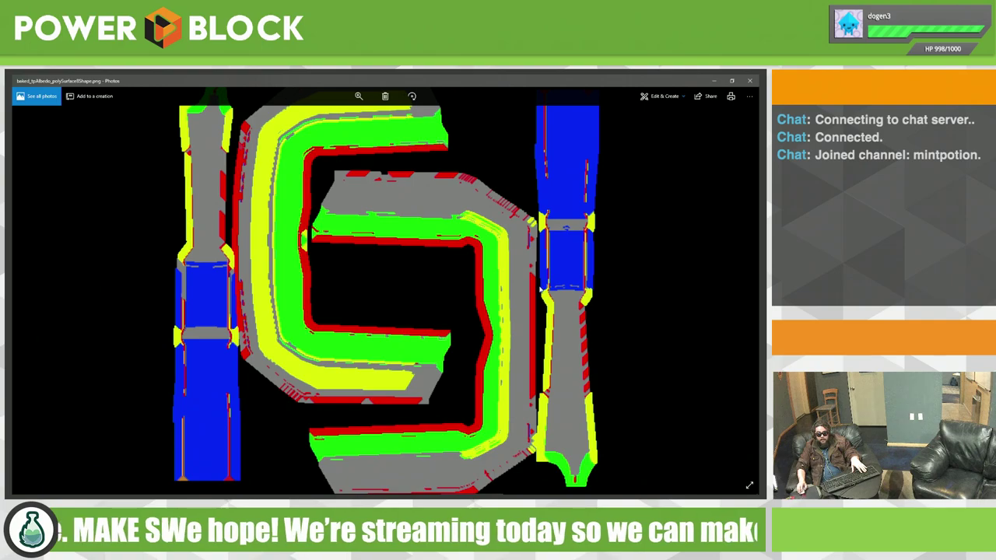
{"action": "scroll", "coordinate": [589, 330], "scroll_direction": "down", "scroll_amount": 1}
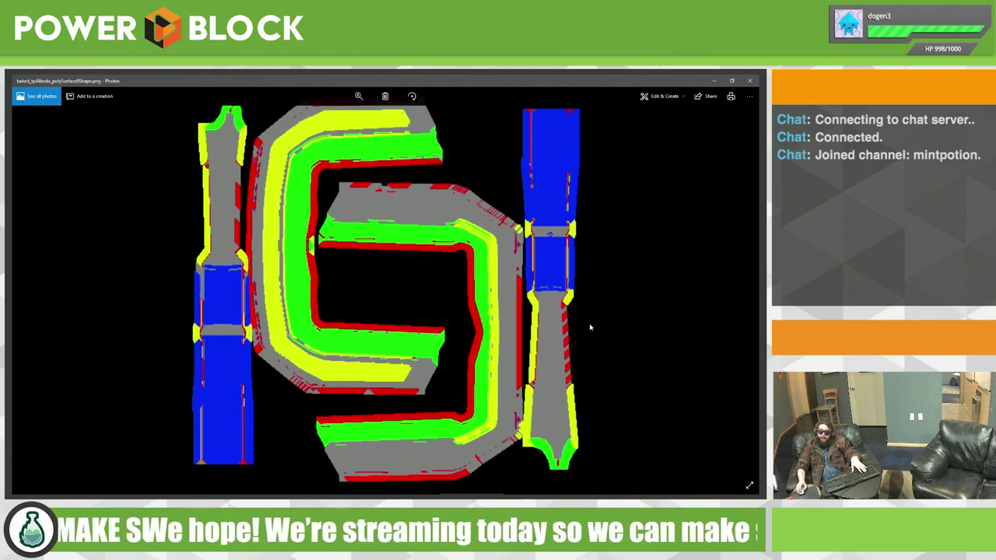
{"action": "scroll", "coordinate": [589, 325], "scroll_direction": "down", "scroll_amount": 1}
{"action": "scroll", "coordinate": [538, 322], "scroll_direction": "down", "scroll_amount": 1}
{"action": "scroll", "coordinate": [538, 322], "scroll_direction": "up", "scroll_amount": 1}
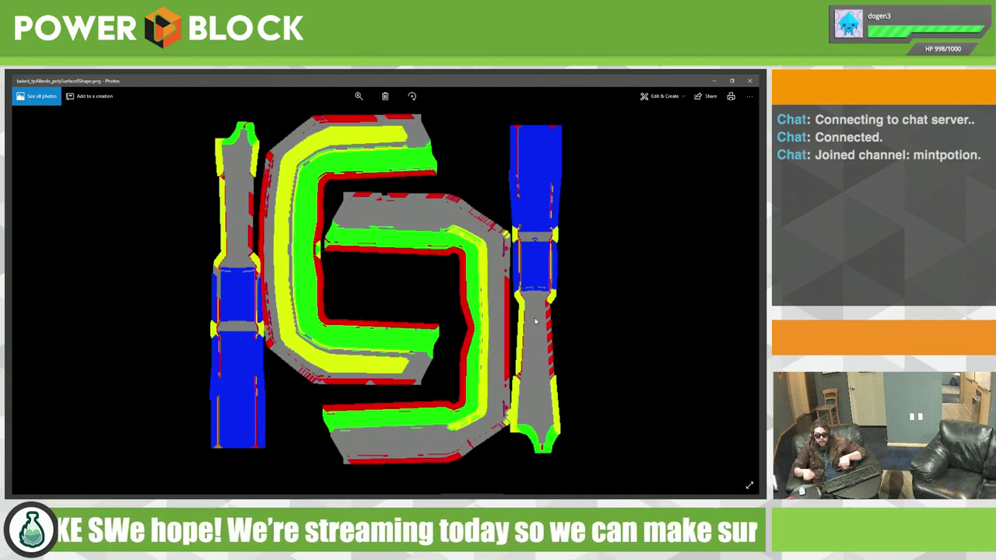
{"action": "left_click", "coordinate": [751, 81]}
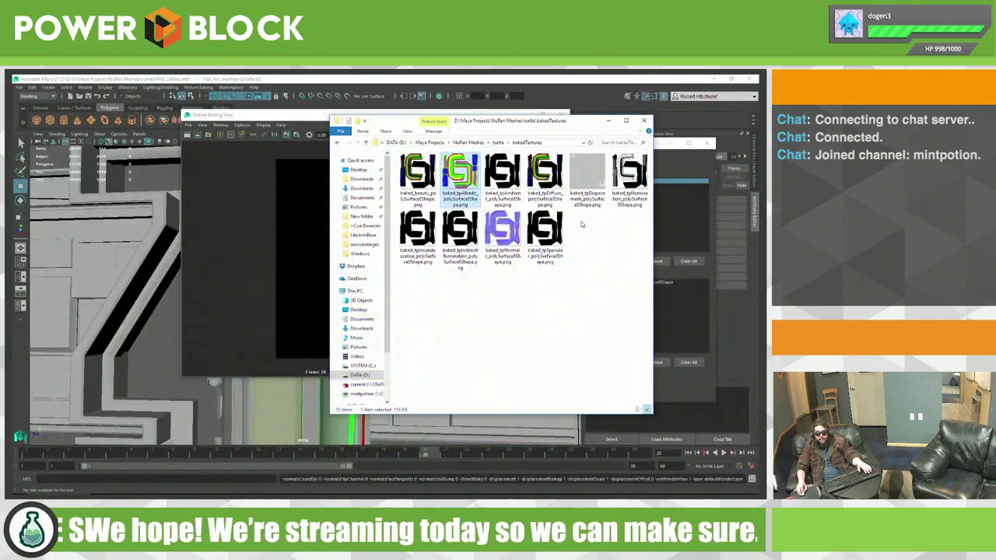
Step: Inspect the baked Illumination map and the beauty map in Photos, closing each
{"action": "left_click", "coordinate": [642, 187]}
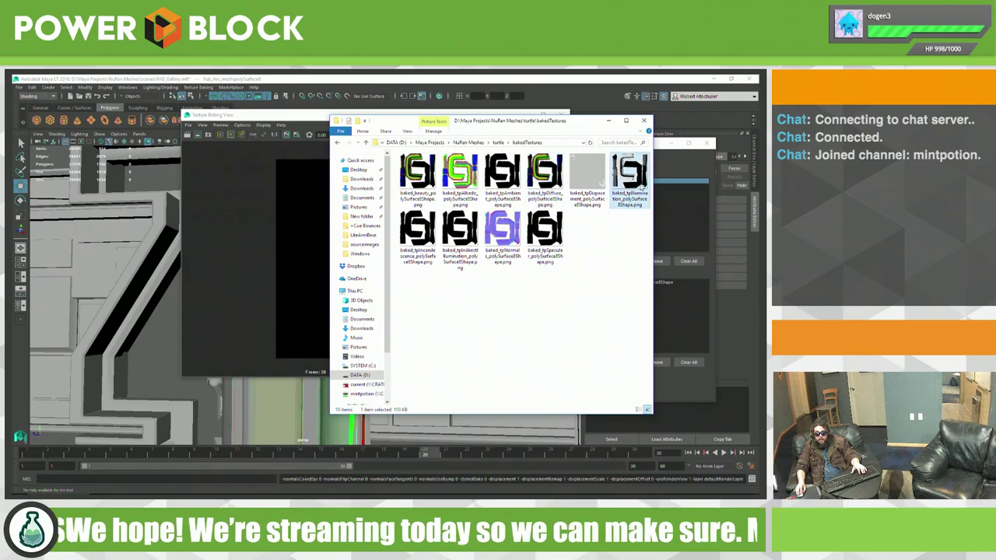
{"action": "double_click", "coordinate": [635, 183]}
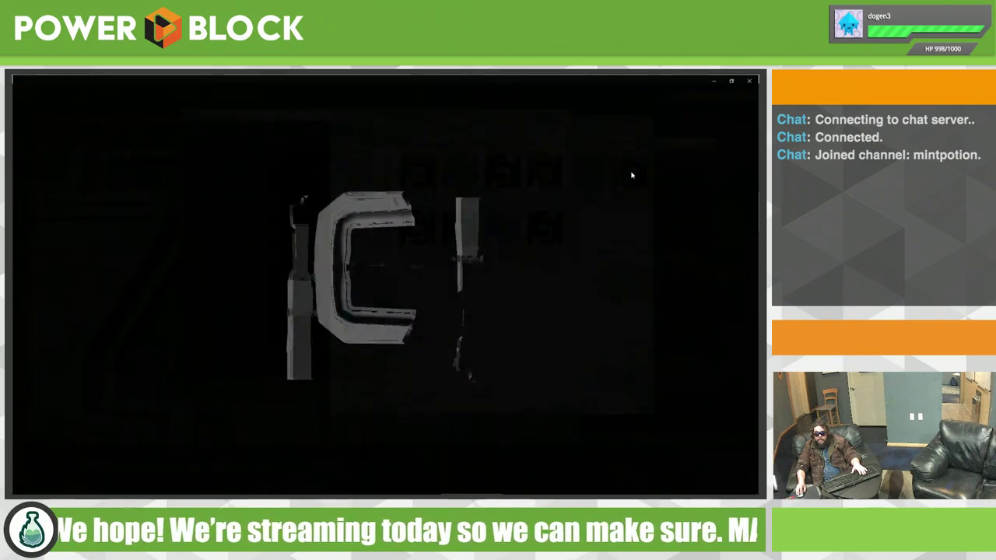
{"action": "scroll", "coordinate": [478, 255], "scroll_direction": "up", "scroll_amount": 1}
{"action": "scroll", "coordinate": [479, 255], "scroll_direction": "up", "scroll_amount": 1}
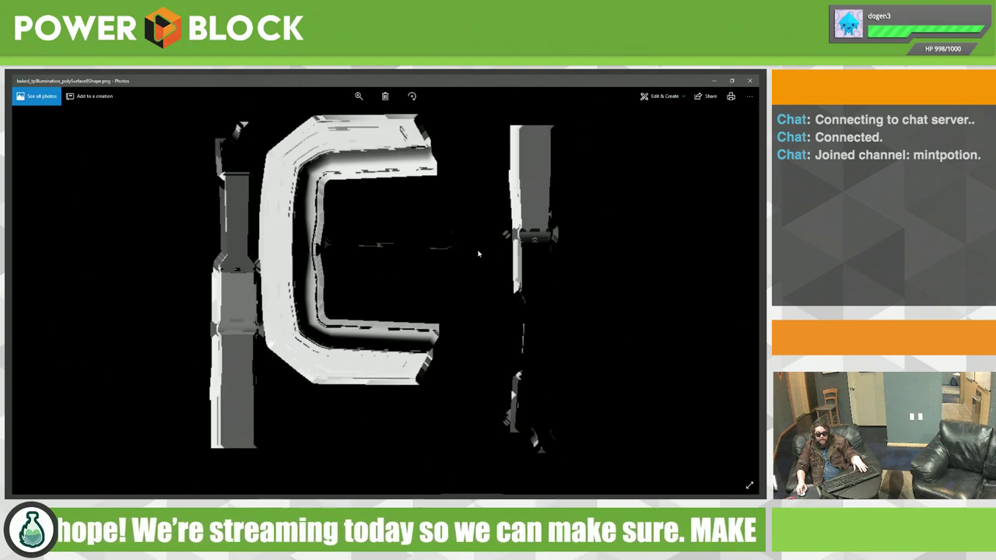
{"action": "left_click", "coordinate": [749, 80]}
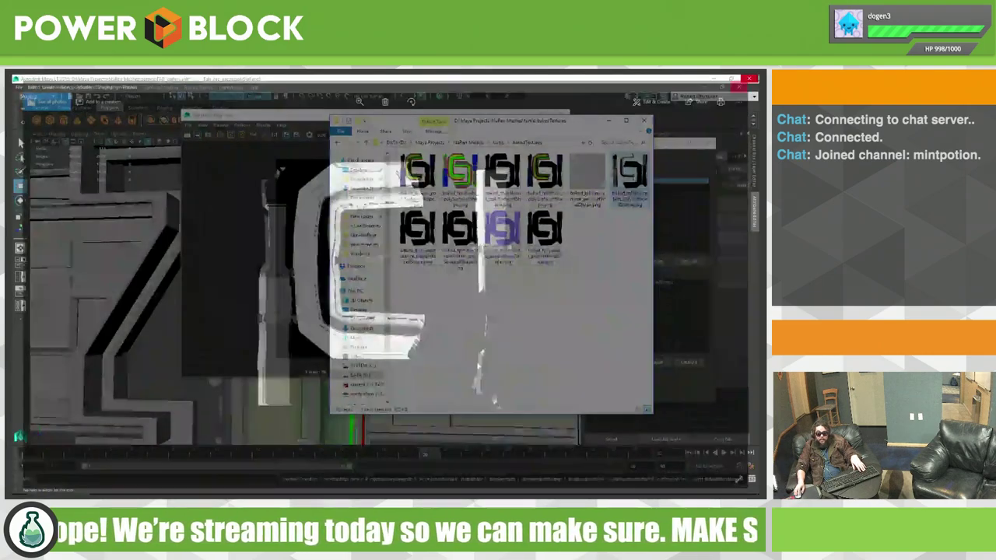
{"action": "left_click", "coordinate": [419, 177]}
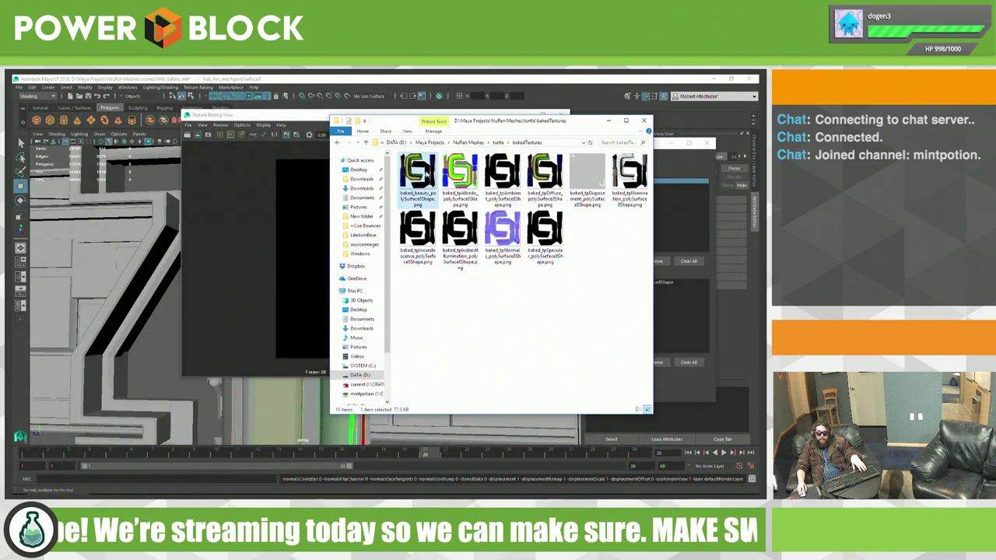
{"action": "double_click", "coordinate": [419, 176]}
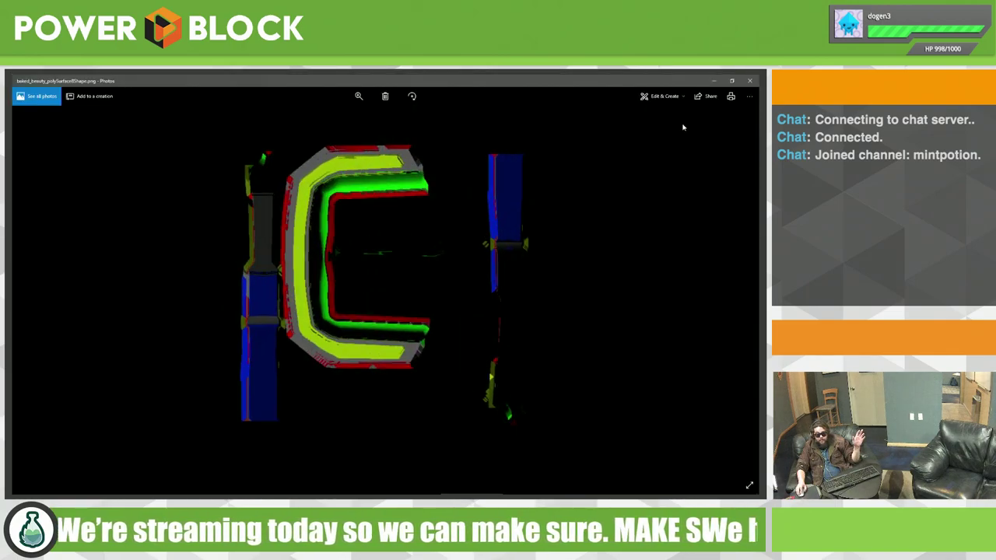
{"action": "left_click", "coordinate": [749, 80]}
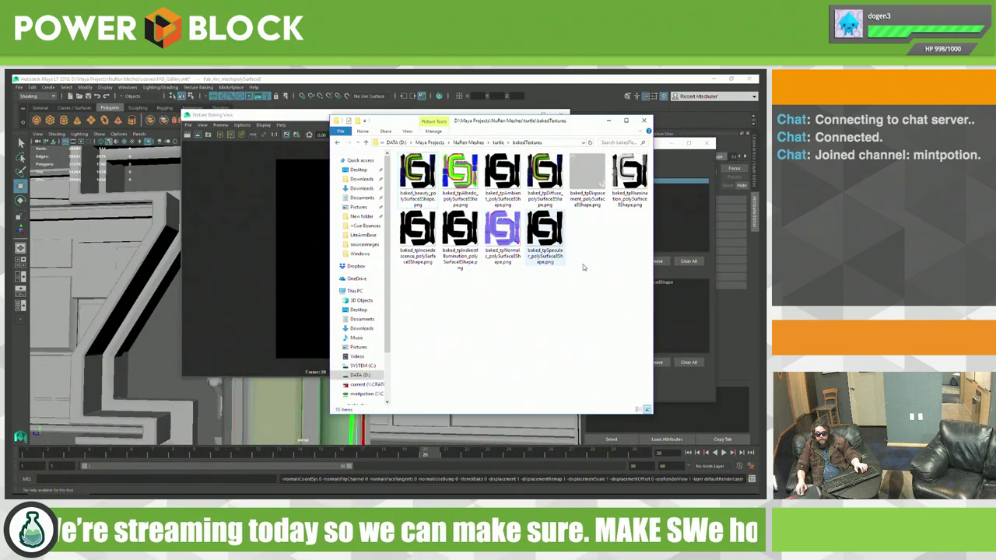
Step: Delete all ten baked PNGs, then close Explorer, Texture Baking View and Texture Baking Settings
{"action": "mouse_move", "coordinate": [644, 294]}
{"action": "left_mouse_down"}
{"action": "mouse_move", "coordinate": [395, 180]}
{"action": "mouse_move", "coordinate": [392, 147]}
{"action": "left_mouse_up"}
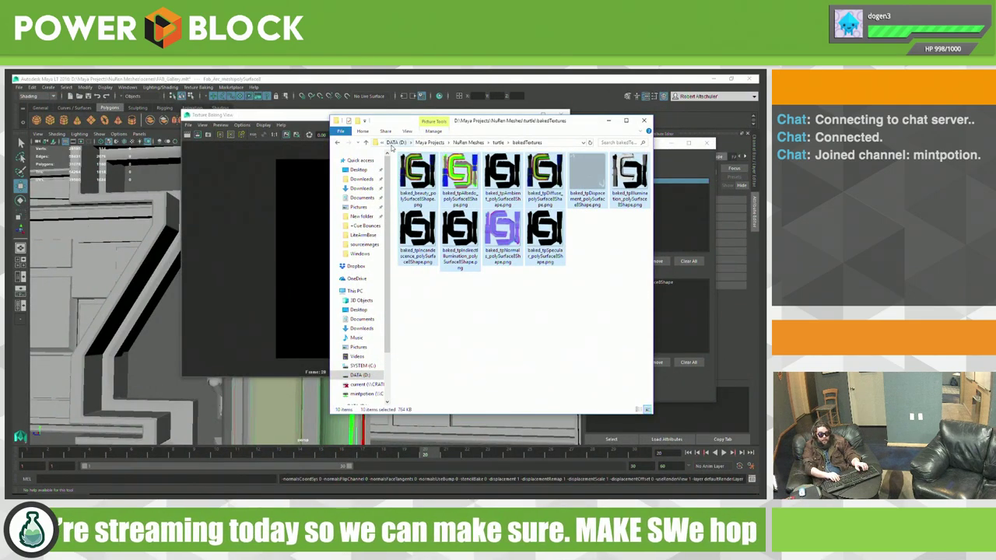
{"action": "key", "text": "Delete"}
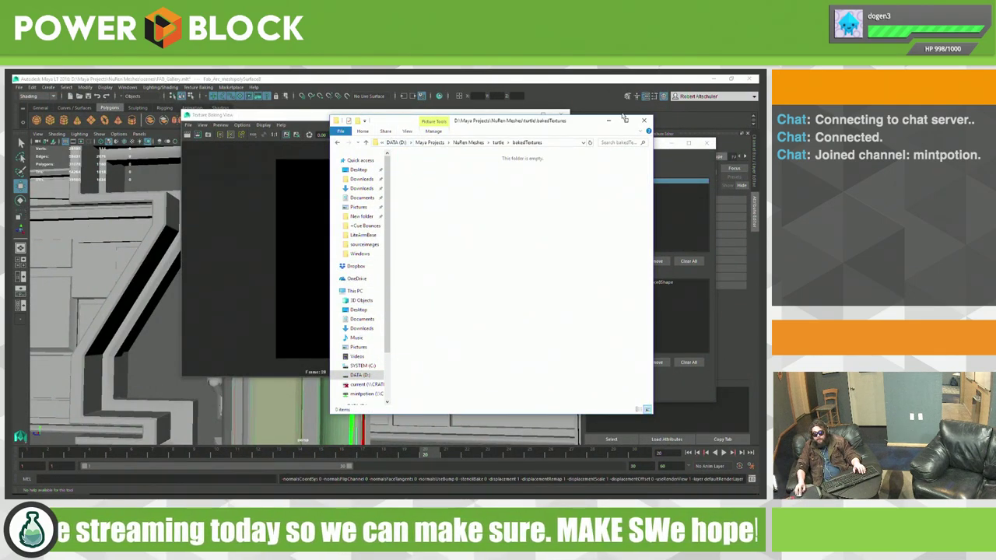
{"action": "left_click", "coordinate": [644, 119]}
{"action": "left_click", "coordinate": [560, 114]}
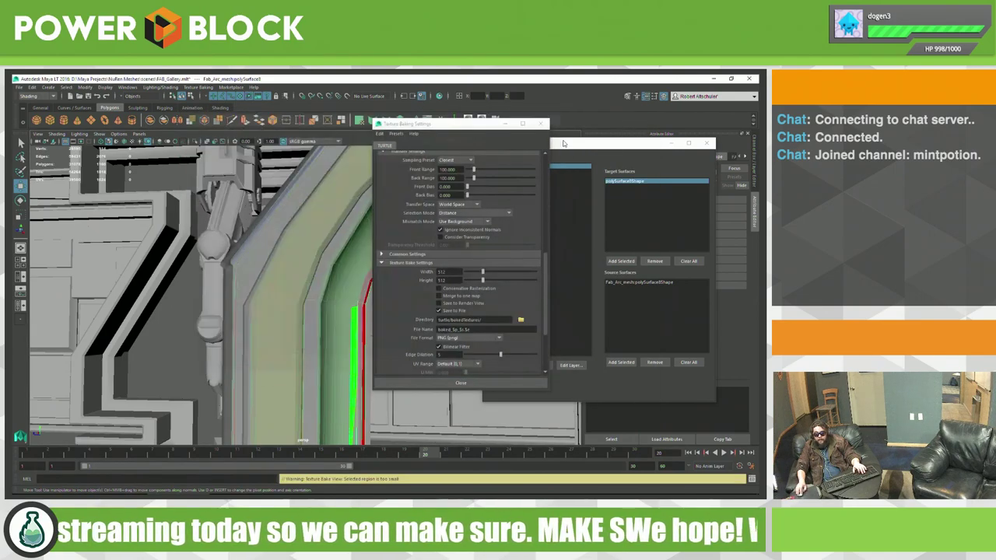
{"action": "left_click", "coordinate": [539, 124]}
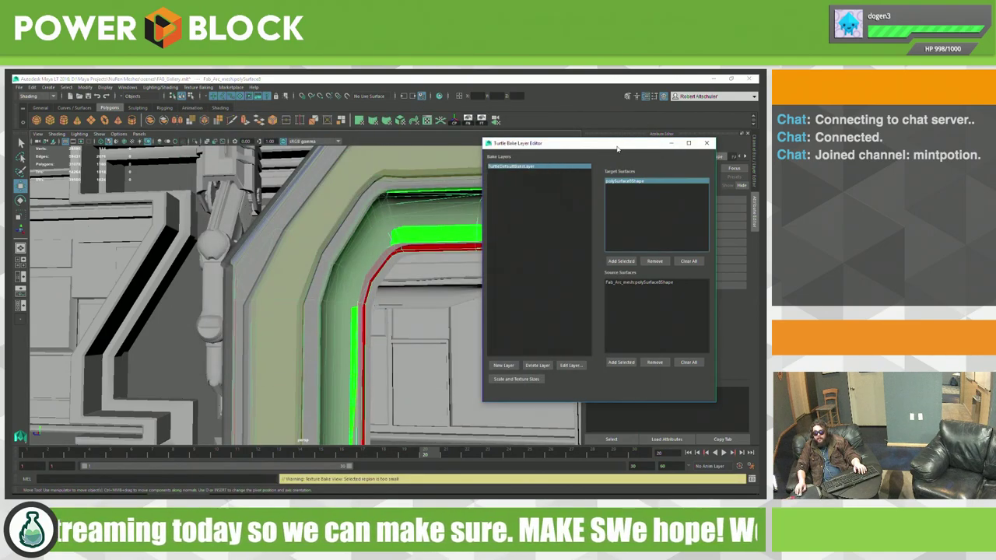
{"action": "left_click_drag", "start_coordinate": [716, 144], "coordinate": [638, 127]}
Step: Close the bake layer editor, frame cage block pCube120, and inspect the robot model from several angles
{"action": "left_click", "coordinate": [630, 127]}
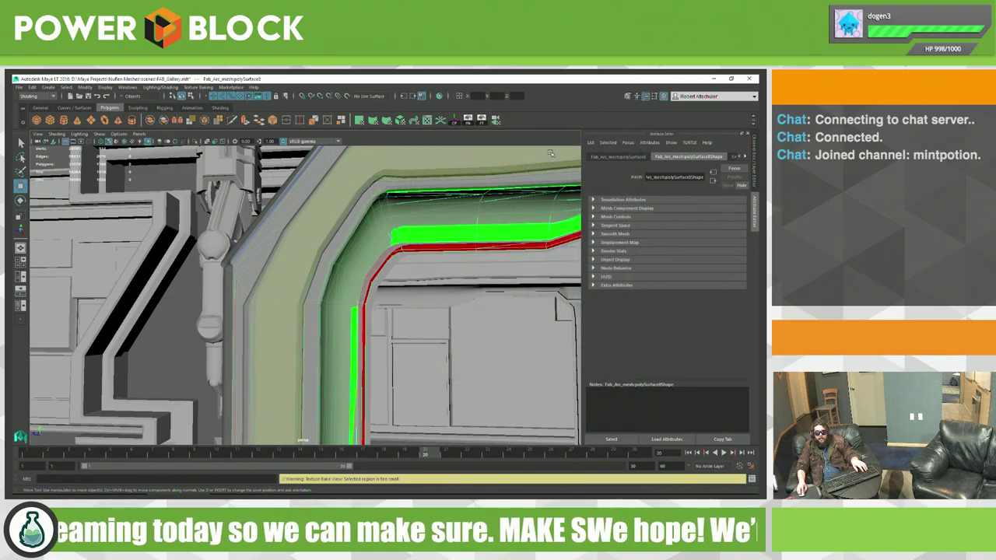
{"action": "scroll", "coordinate": [439, 226], "scroll_direction": "down", "scroll_amount": 5}
{"action": "left_click_drag", "start_coordinate": [440, 227], "coordinate": [388, 254], "text": "alt"}
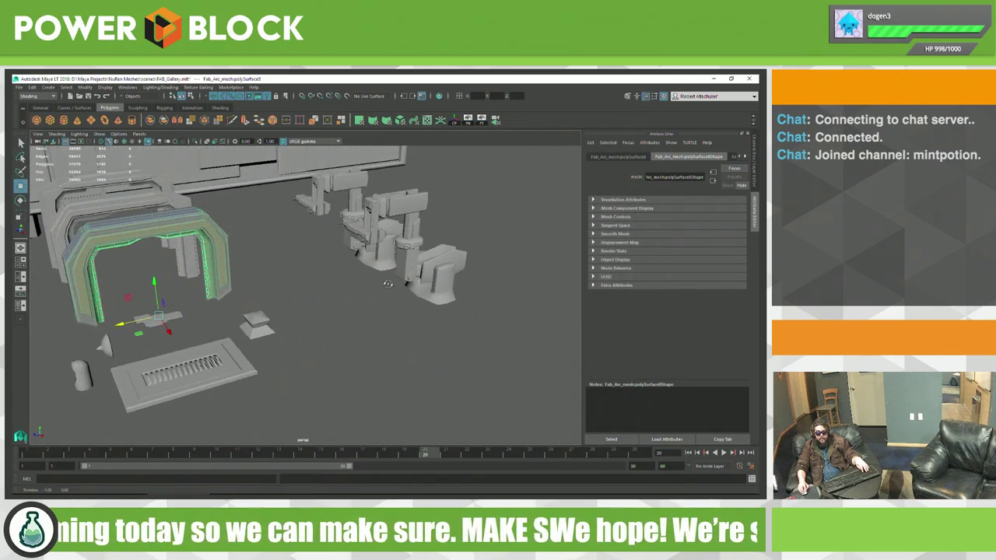
{"action": "left_click", "coordinate": [393, 253]}
{"action": "key", "text": "f"}
{"action": "left_click_drag", "start_coordinate": [393, 254], "coordinate": [413, 313], "text": "alt"}
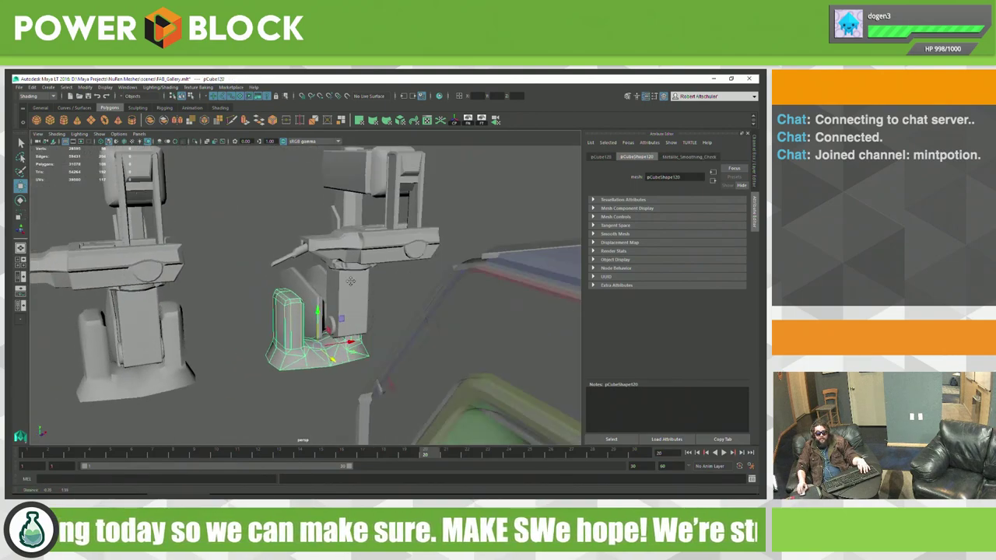
{"action": "left_click_drag", "start_coordinate": [458, 283], "coordinate": [421, 244], "text": "alt"}
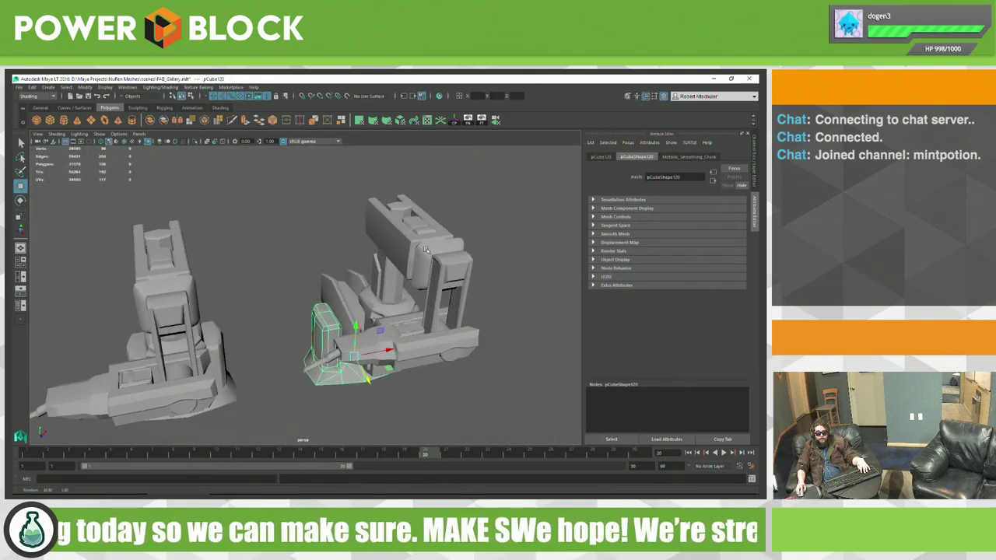
{"action": "mouse_move", "coordinate": [477, 196]}
{"action": "left_mouse_down"}
{"action": "mouse_move", "coordinate": [323, 379]}
{"action": "mouse_move", "coordinate": [351, 393]}
{"action": "mouse_move", "coordinate": [354, 371]}
{"action": "mouse_move", "coordinate": [394, 336]}
{"action": "mouse_move", "coordinate": [359, 364]}
{"action": "mouse_move", "coordinate": [383, 355]}
{"action": "left_mouse_up"}
{"action": "scroll", "coordinate": [323, 379], "scroll_direction": "down", "scroll_amount": 3}
{"action": "left_click", "coordinate": [358, 360]}
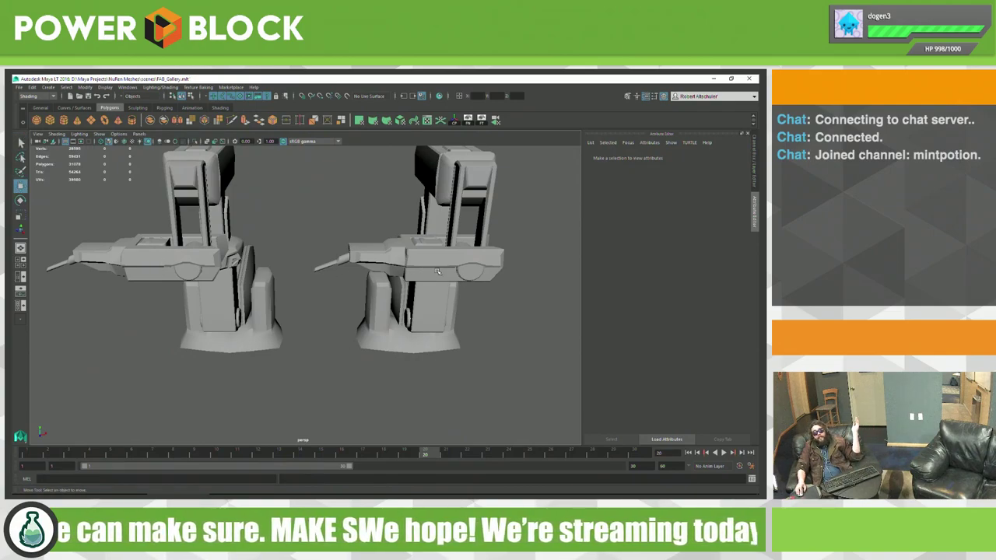
Step: Preview a bake of the right robot's arm tip, then close the Texture Baking View
{"action": "left_click", "coordinate": [336, 258]}
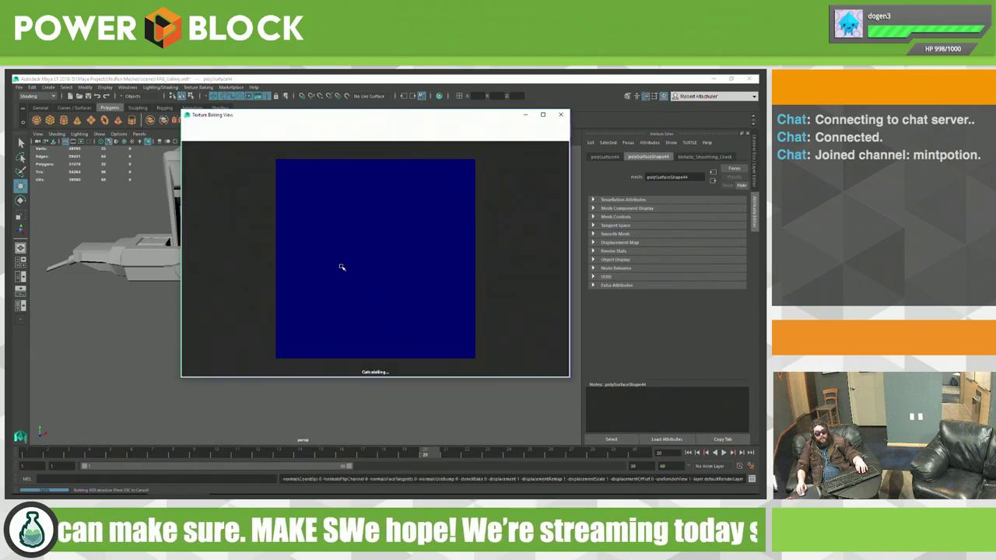
{"action": "left_click", "coordinate": [564, 116]}
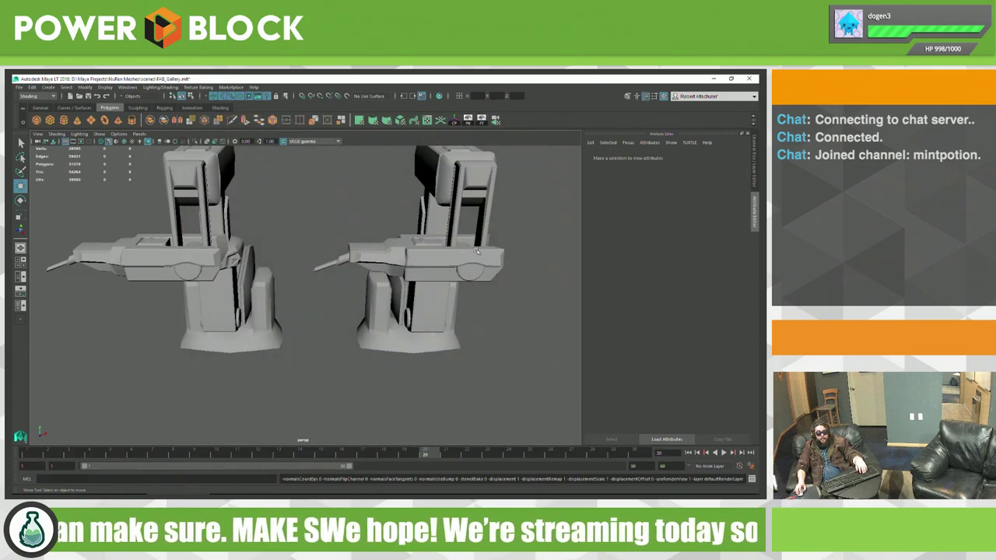
{"action": "left_click", "coordinate": [476, 249]}
{"action": "key", "text": "alt+Tab"}
{"action": "key", "text": "Tab"}
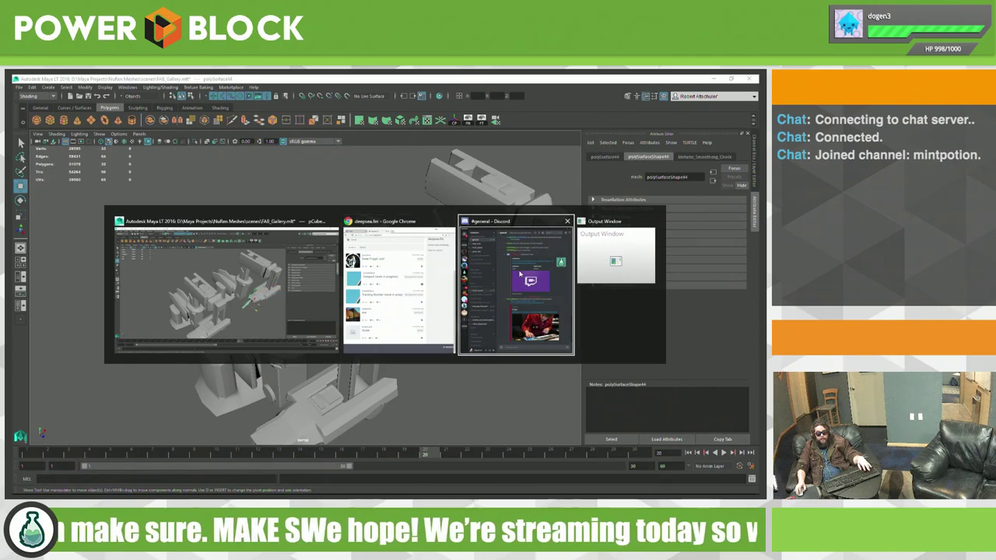
{"action": "key", "text": "Tab"}
{"action": "key", "text": "Tab"}
Step: Orbit around the arm to inspect its tip and middle section
{"action": "mouse_move", "coordinate": [425, 272]}
{"action": "left_mouse_down", "text": "alt"}
{"action": "mouse_move", "coordinate": [361, 322]}
{"action": "mouse_move", "coordinate": [433, 320]}
{"action": "left_mouse_up", "text": "alt"}
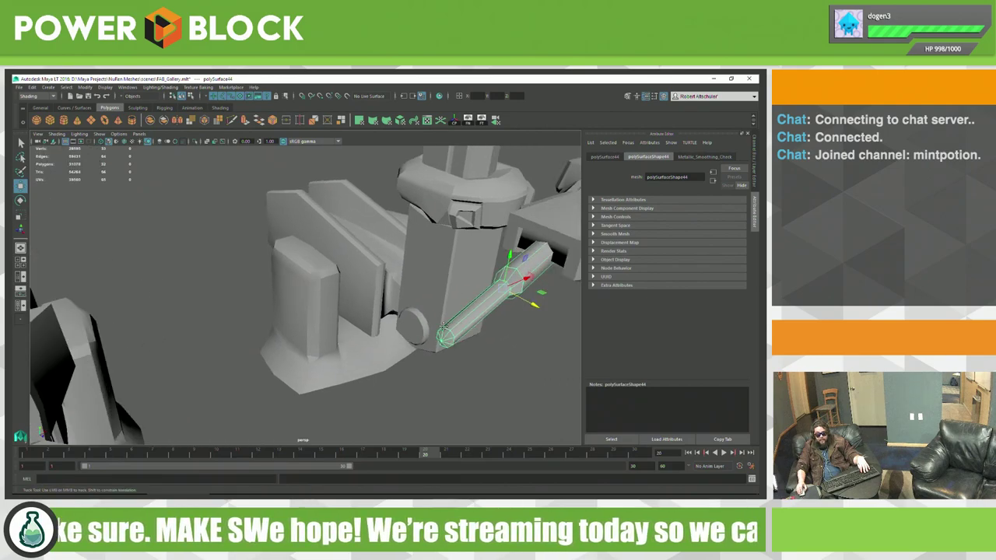
{"action": "left_click", "coordinate": [432, 319]}
{"action": "key", "text": "ctrl+z"}
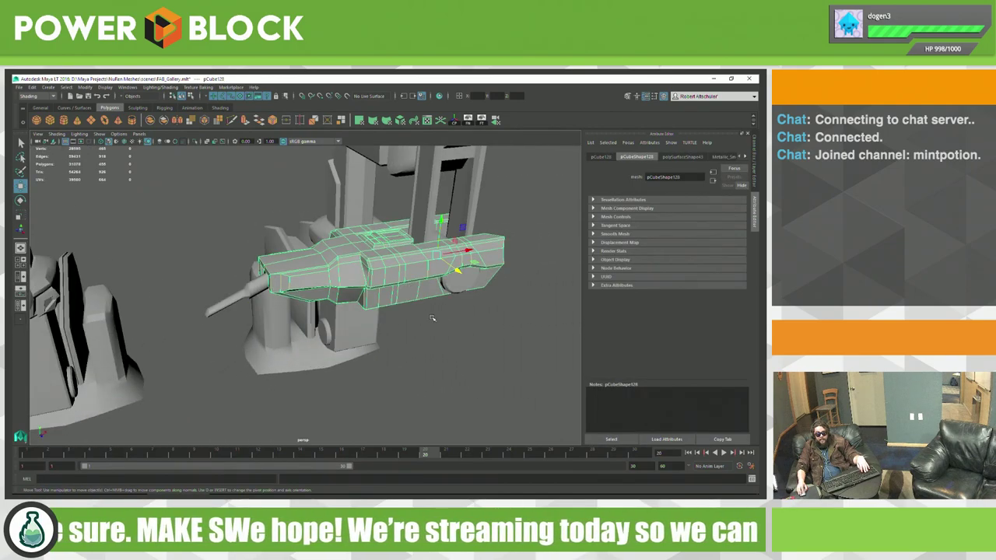
{"action": "left_click", "coordinate": [432, 319]}
{"action": "mouse_move", "coordinate": [432, 319]}
{"action": "left_mouse_down", "text": "alt"}
{"action": "mouse_move", "coordinate": [451, 347]}
{"action": "mouse_move", "coordinate": [436, 369]}
{"action": "left_mouse_up", "text": "alt"}
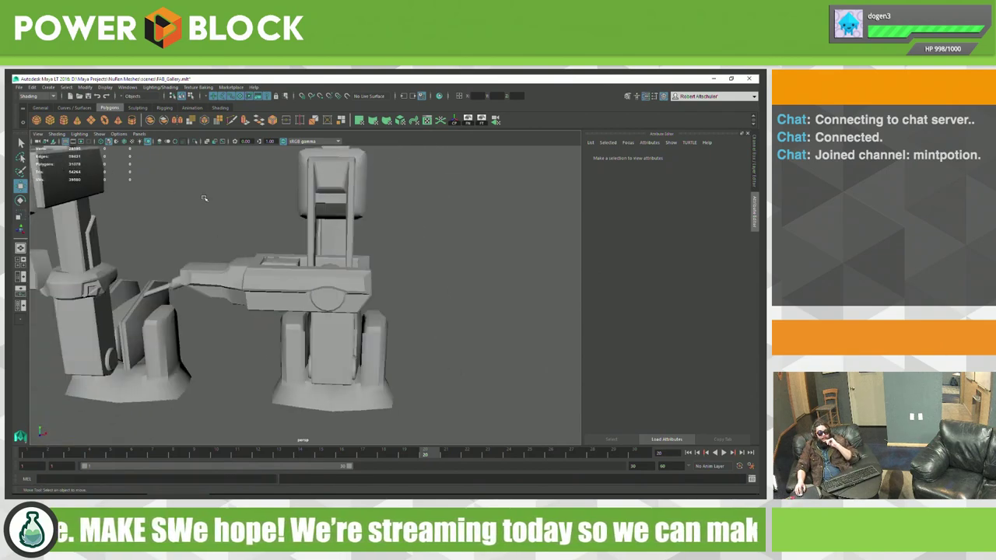
{"action": "left_click_drag", "start_coordinate": [385, 265], "coordinate": [454, 303], "text": "alt"}
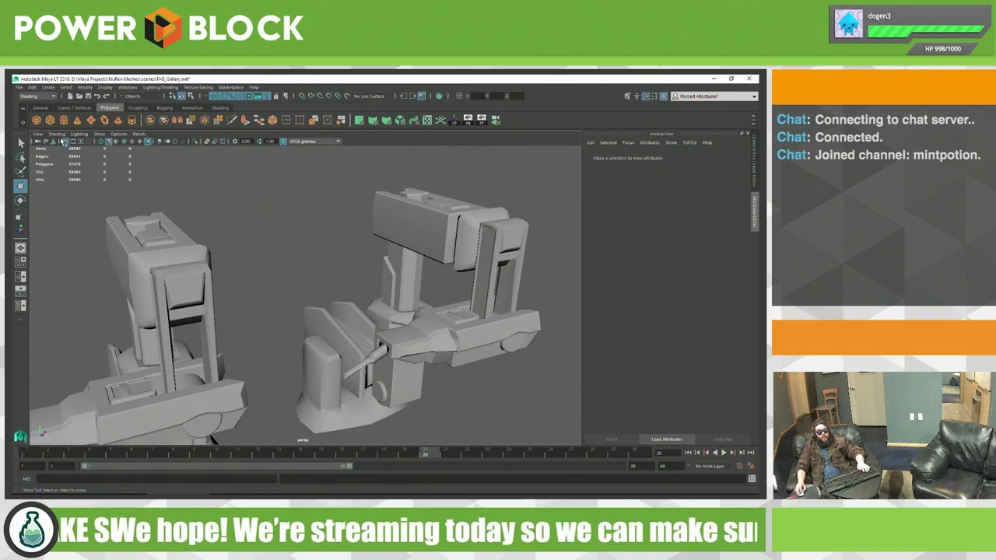
Step: Show the File menu's Recent Files list
{"action": "left_click", "coordinate": [19, 87]}
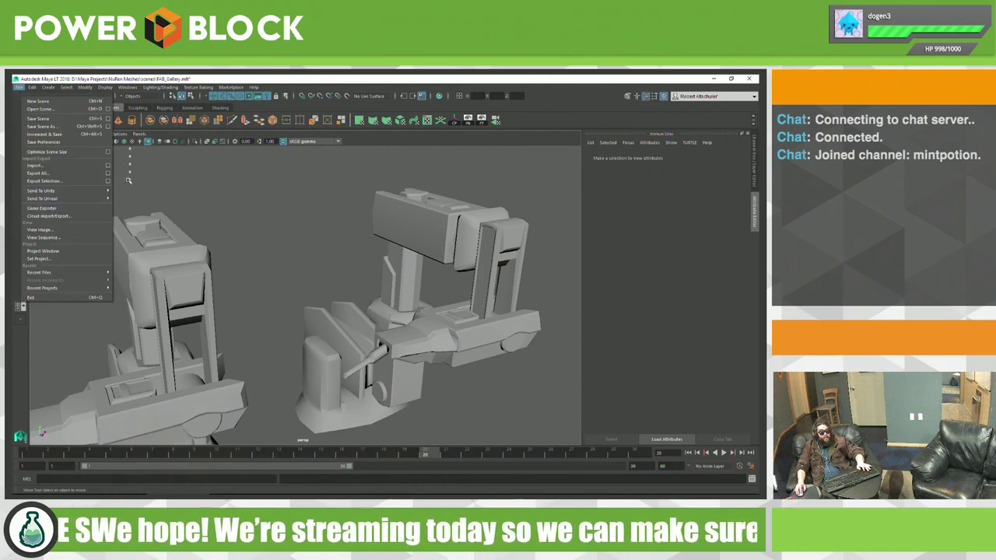
{"action": "left_click", "coordinate": [185, 189]}
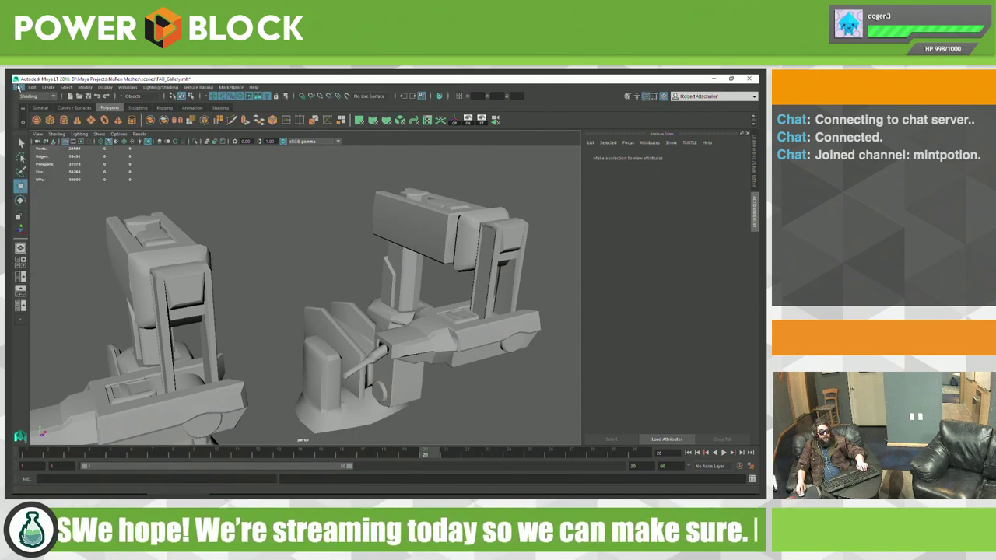
{"action": "left_click", "coordinate": [19, 86]}
{"action": "mouse_move", "coordinate": [46, 271]}
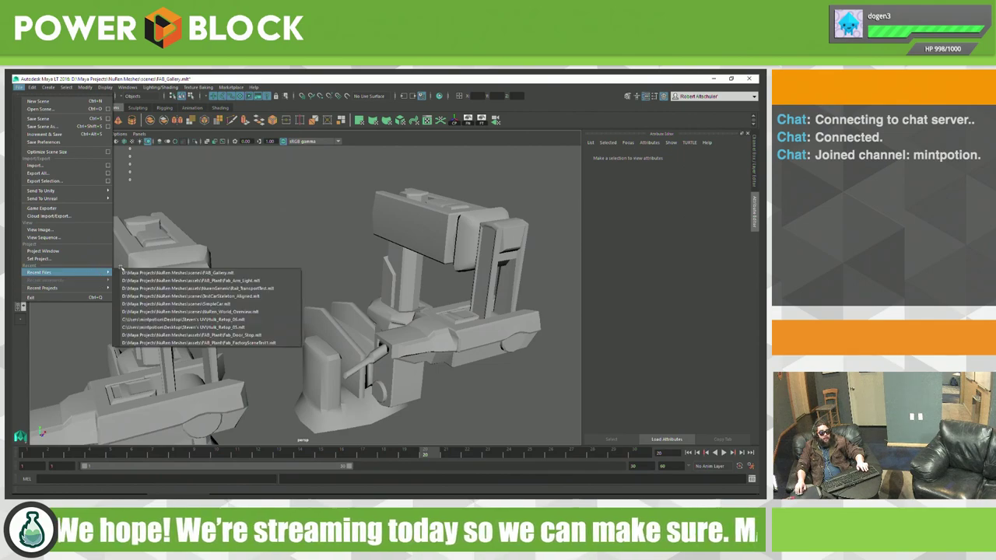
Step: Open FAB_PlantFab_Arm_Light.mlt, saving FAB_Gallery first, and show the Channel Box/Layer Editor
{"action": "left_click", "coordinate": [253, 283]}
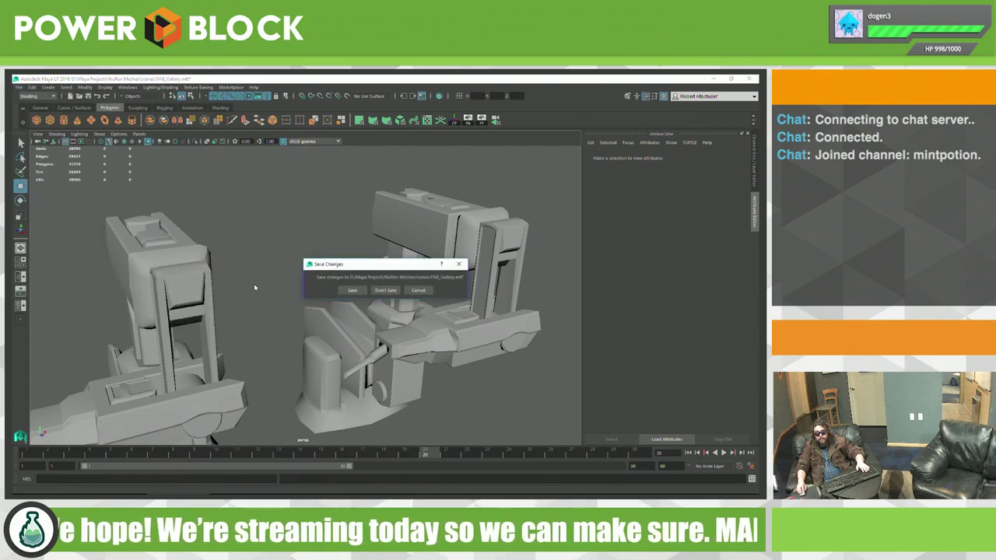
{"action": "left_click", "coordinate": [354, 289]}
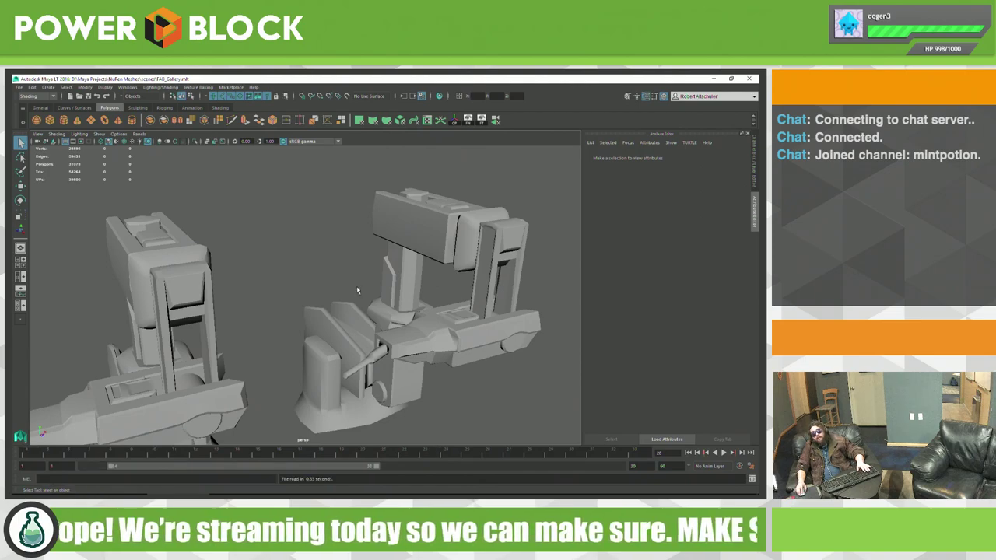
{"action": "mouse_move", "coordinate": [436, 317]}
{"action": "left_mouse_down", "text": "alt"}
{"action": "mouse_move", "coordinate": [346, 333]}
{"action": "mouse_move", "coordinate": [406, 346]}
{"action": "mouse_move", "coordinate": [427, 333]}
{"action": "mouse_move", "coordinate": [519, 361]}
{"action": "mouse_move", "coordinate": [349, 339]}
{"action": "mouse_move", "coordinate": [456, 332]}
{"action": "mouse_move", "coordinate": [585, 381]}
{"action": "left_mouse_up", "text": "alt"}
{"action": "key", "text": "ctrl+a"}
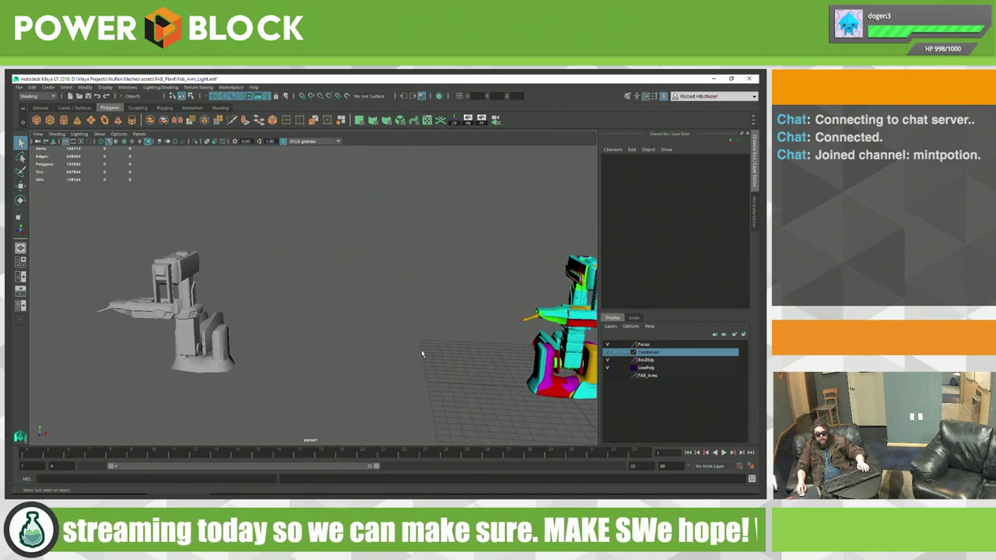
Step: Duplicate the grey arm, move the copy to centre, and remove it from the LowPoly layer
{"action": "left_click_drag", "start_coordinate": [325, 388], "coordinate": [58, 200]}
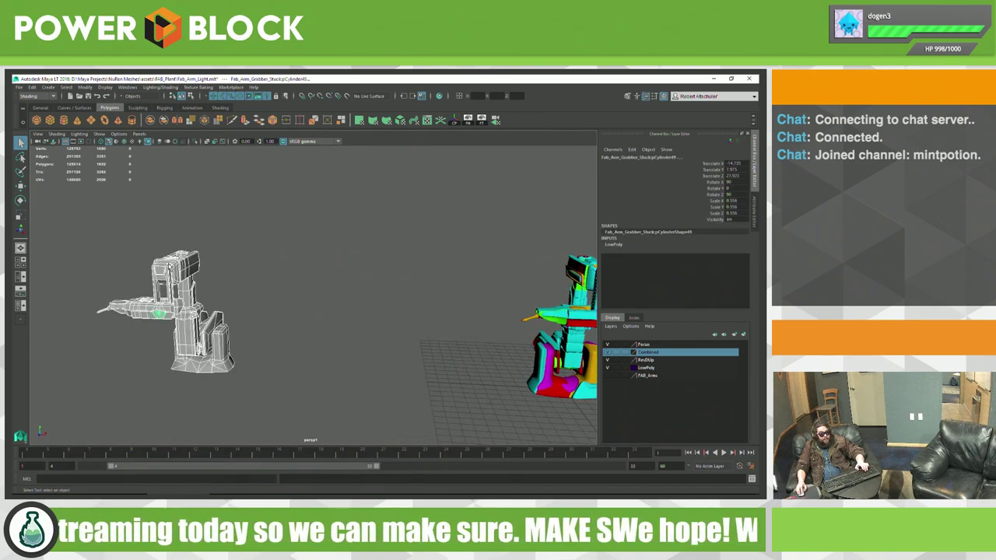
{"action": "key", "text": "w"}
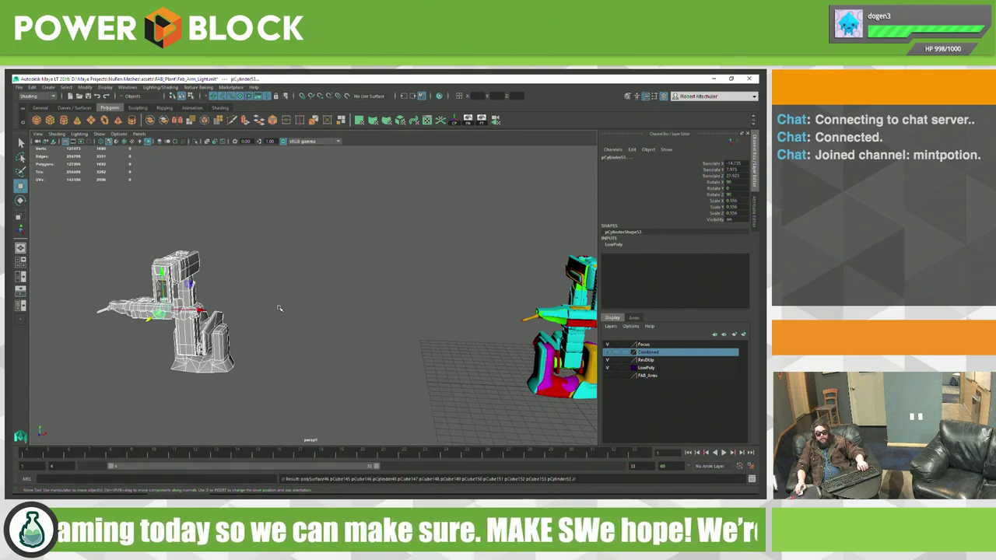
{"action": "key", "text": "ctrl+d"}
{"action": "middle_click_drag", "start_coordinate": [280, 310], "coordinate": [496, 330]}
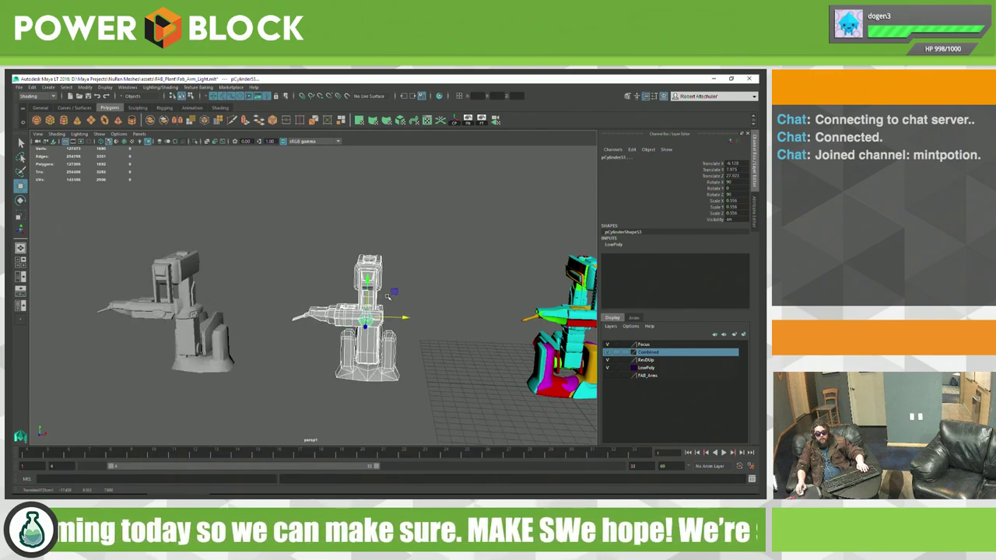
{"action": "right_click", "coordinate": [664, 371]}
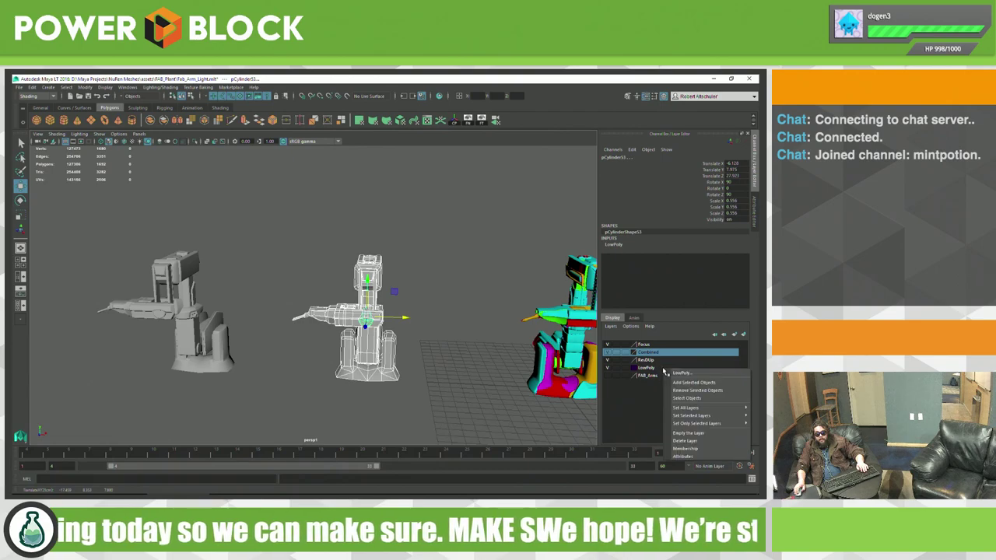
{"action": "left_click", "coordinate": [704, 392]}
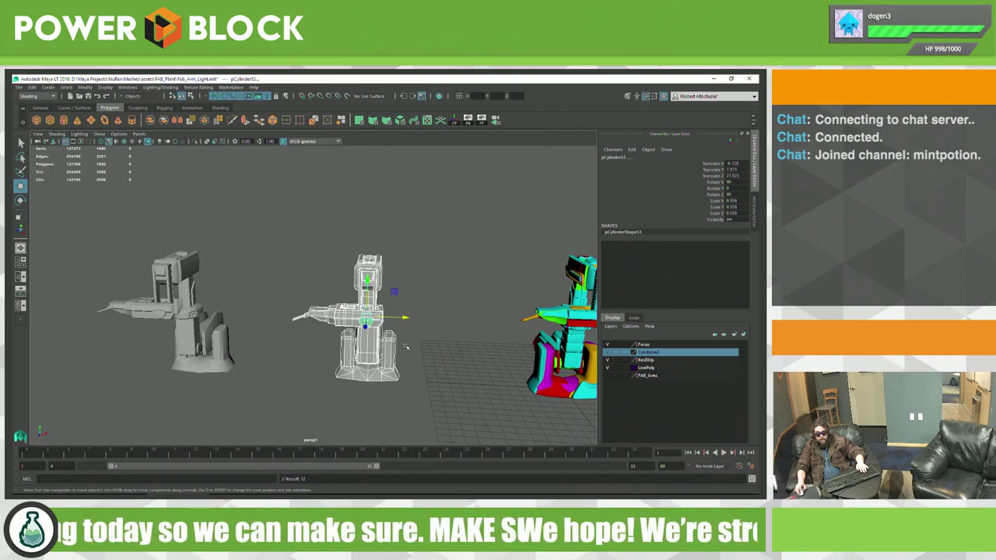
Step: Hide the LowPoly layer and the other grey model's layer, keeping Focus current
{"action": "left_click", "coordinate": [608, 368]}
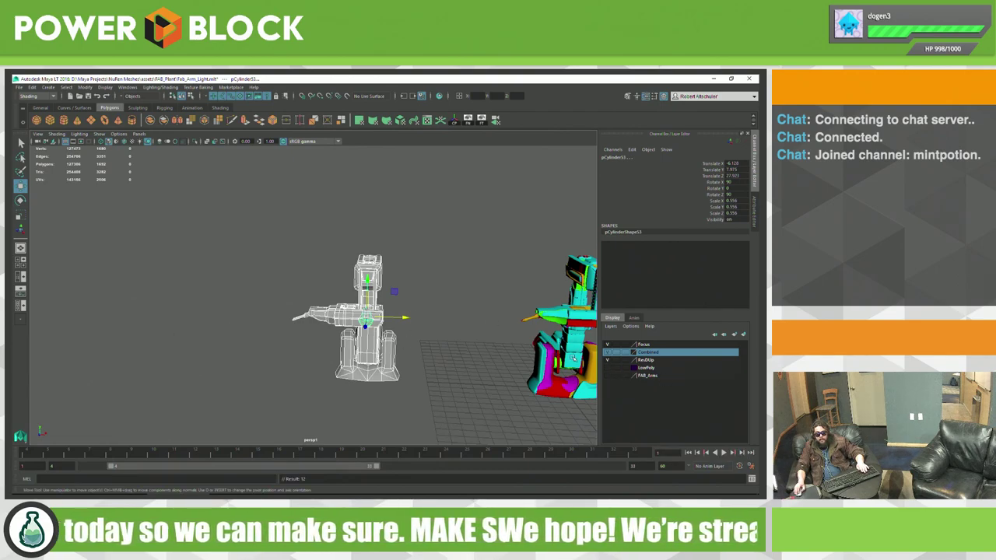
{"action": "middle_click_drag", "start_coordinate": [574, 358], "coordinate": [467, 339], "text": "alt"}
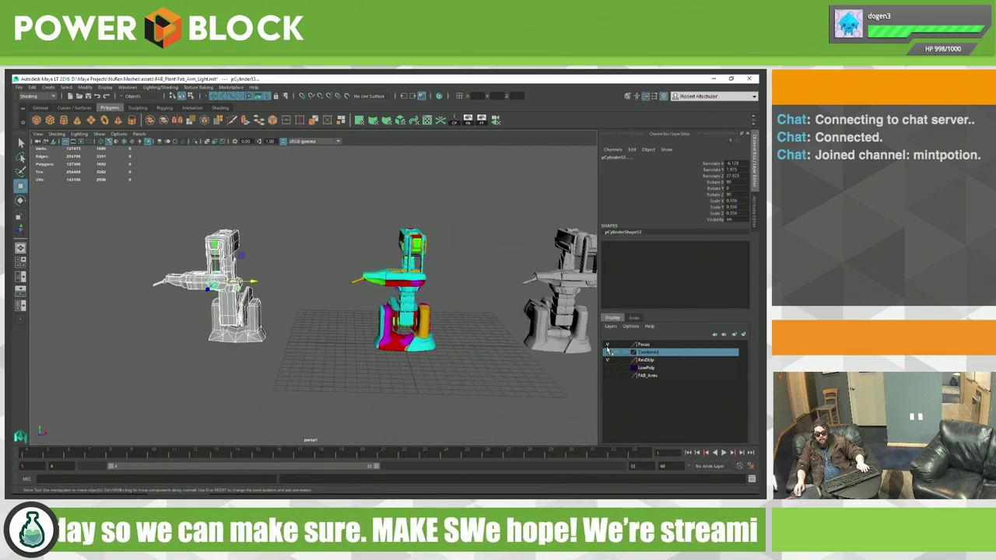
{"action": "left_click", "coordinate": [606, 345]}
{"action": "left_click", "coordinate": [610, 361]}
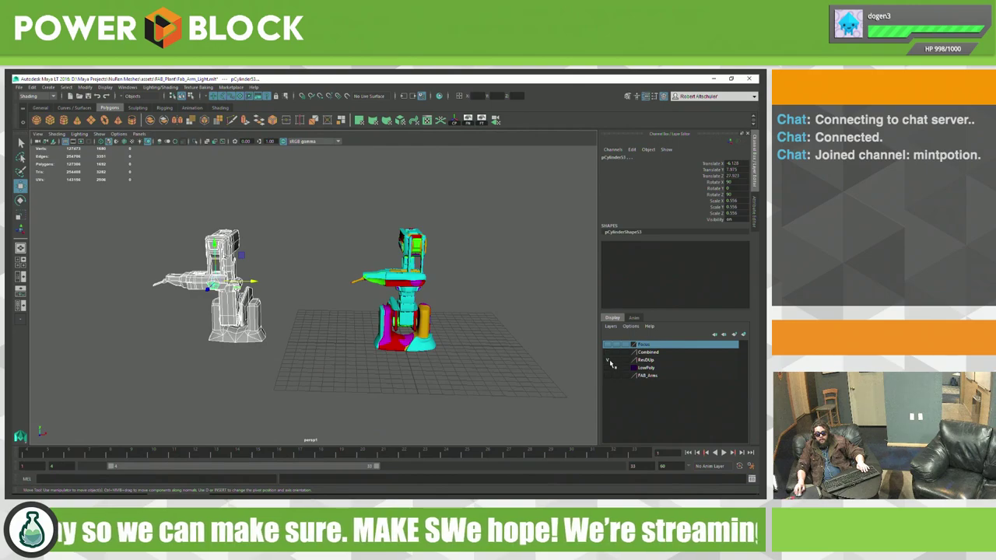
{"action": "left_click_drag", "start_coordinate": [548, 354], "coordinate": [446, 304], "text": "alt"}
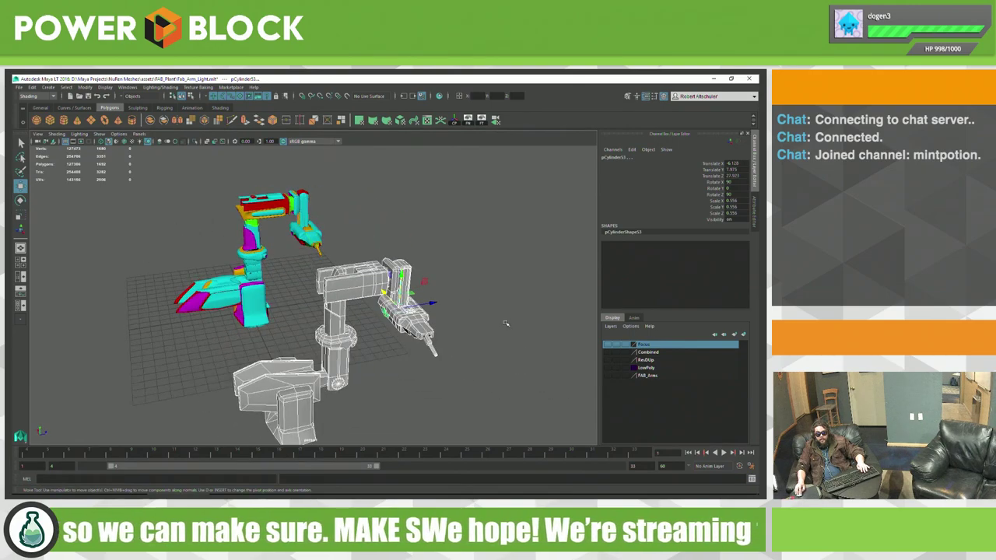
Step: Inspect the base block pCube145 and both robot arms from several angles
{"action": "left_click", "coordinate": [451, 311]}
{"action": "left_click", "coordinate": [301, 371]}
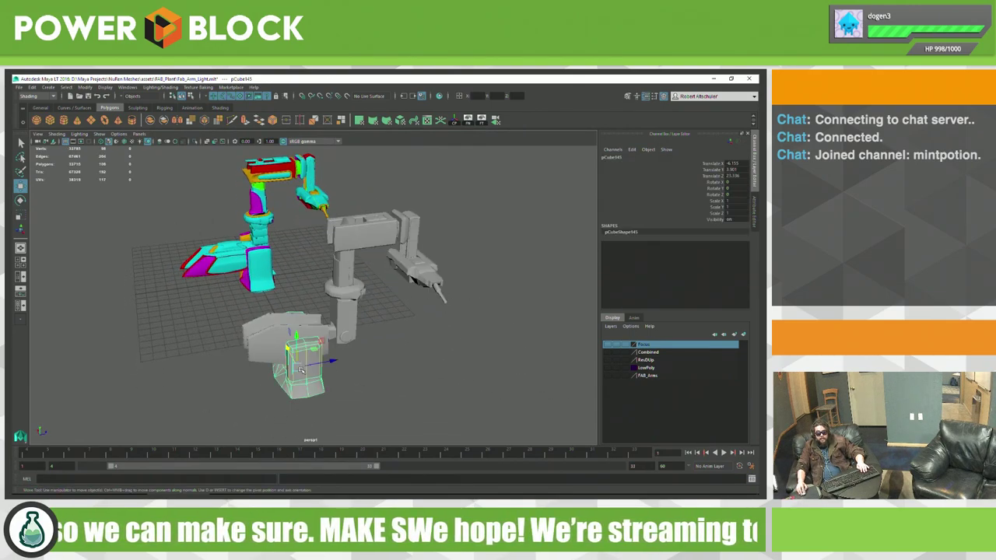
{"action": "left_click", "coordinate": [279, 281]}
{"action": "mouse_move", "coordinate": [315, 326]}
{"action": "left_mouse_down", "text": "alt"}
{"action": "mouse_move", "coordinate": [188, 334]}
{"action": "mouse_move", "coordinate": [211, 348]}
{"action": "mouse_move", "coordinate": [280, 357]}
{"action": "mouse_move", "coordinate": [273, 329]}
{"action": "mouse_move", "coordinate": [363, 322]}
{"action": "mouse_move", "coordinate": [338, 285]}
{"action": "left_mouse_up", "text": "alt"}
{"action": "left_click", "coordinate": [285, 360]}
{"action": "left_click", "coordinate": [273, 314]}
{"action": "left_click_drag", "start_coordinate": [381, 221], "coordinate": [569, 397]}
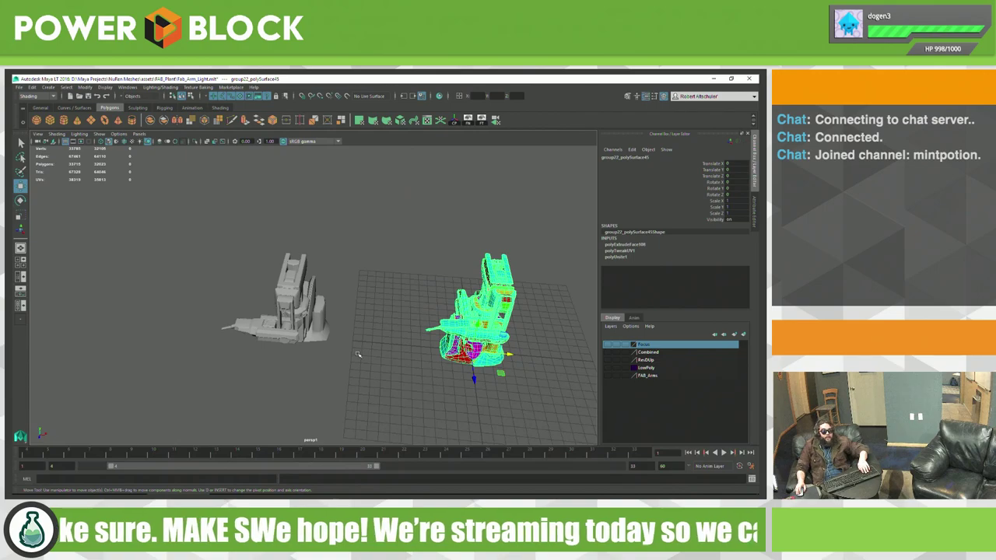
{"action": "left_click", "coordinate": [242, 278]}
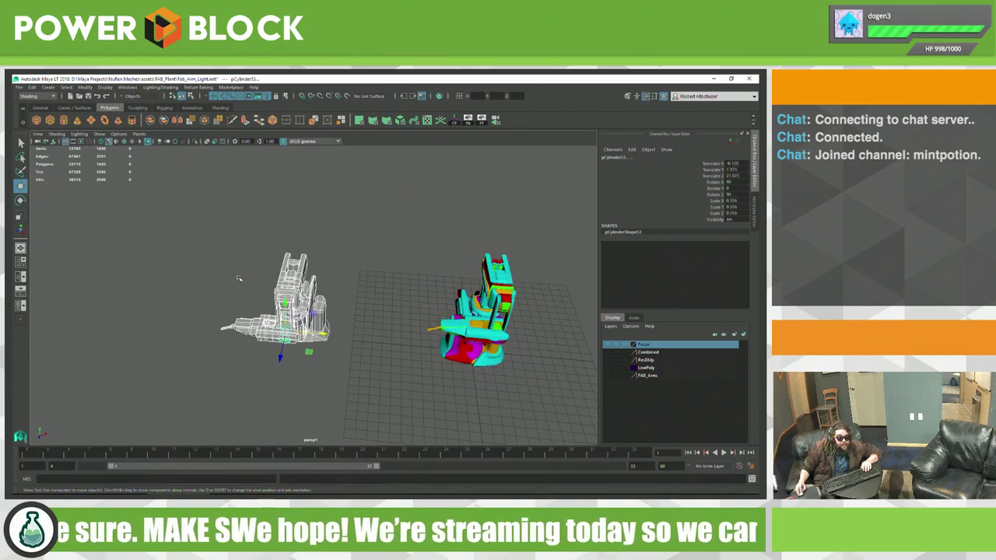
{"action": "left_click", "coordinate": [315, 375]}
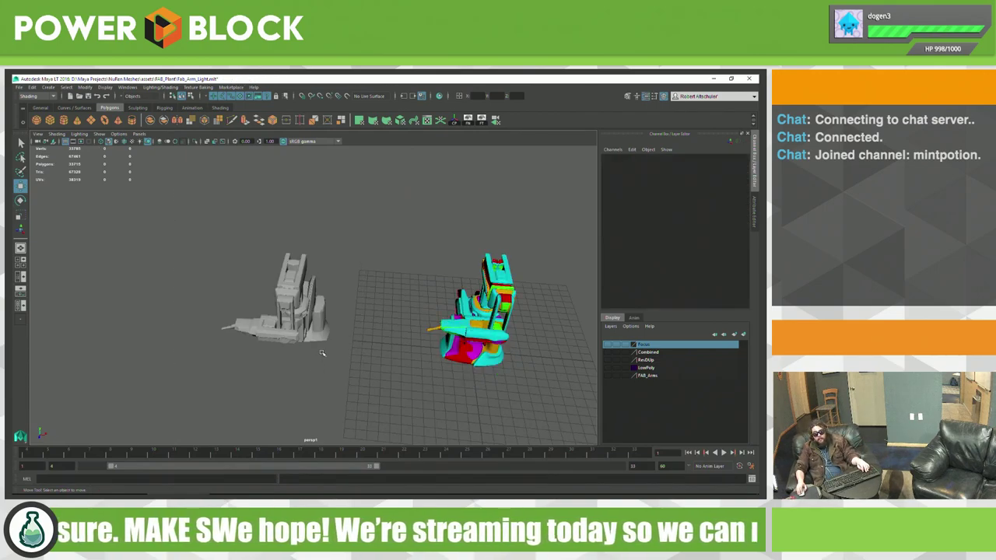
{"action": "mouse_move", "coordinate": [333, 366]}
{"action": "left_mouse_down", "text": "alt"}
{"action": "mouse_move", "coordinate": [348, 345]}
{"action": "mouse_move", "coordinate": [338, 349]}
{"action": "mouse_move", "coordinate": [395, 349]}
{"action": "mouse_move", "coordinate": [367, 338]}
{"action": "mouse_move", "coordinate": [413, 340]}
{"action": "mouse_move", "coordinate": [329, 333]}
{"action": "mouse_move", "coordinate": [420, 389]}
{"action": "mouse_move", "coordinate": [351, 394]}
{"action": "left_mouse_up", "text": "alt"}
Step: Box-select the upper-arm cage pCylinder53 and bring up its Assign New Material menu
{"action": "left_click", "coordinate": [420, 389]}
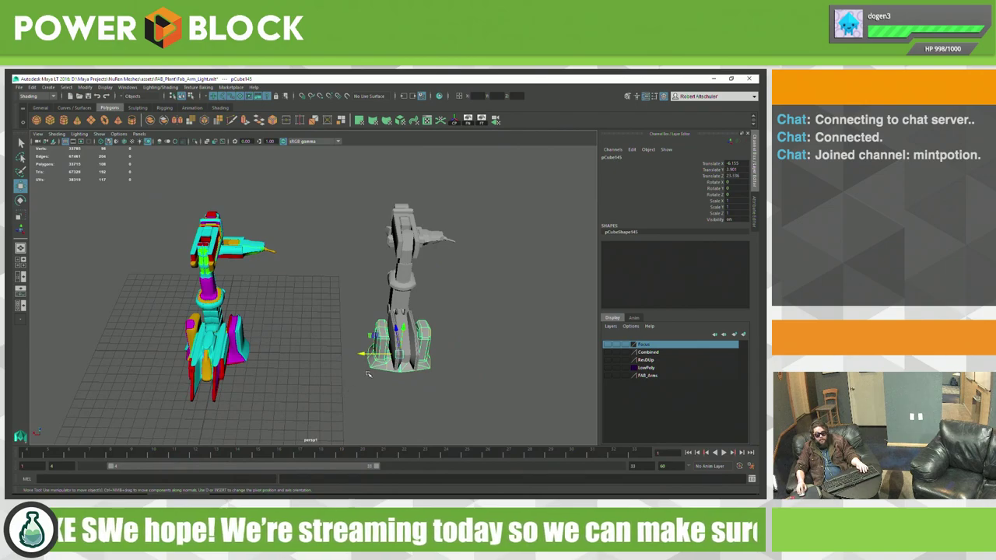
{"action": "left_click", "coordinate": [476, 385]}
{"action": "left_click_drag", "start_coordinate": [498, 187], "coordinate": [371, 263]}
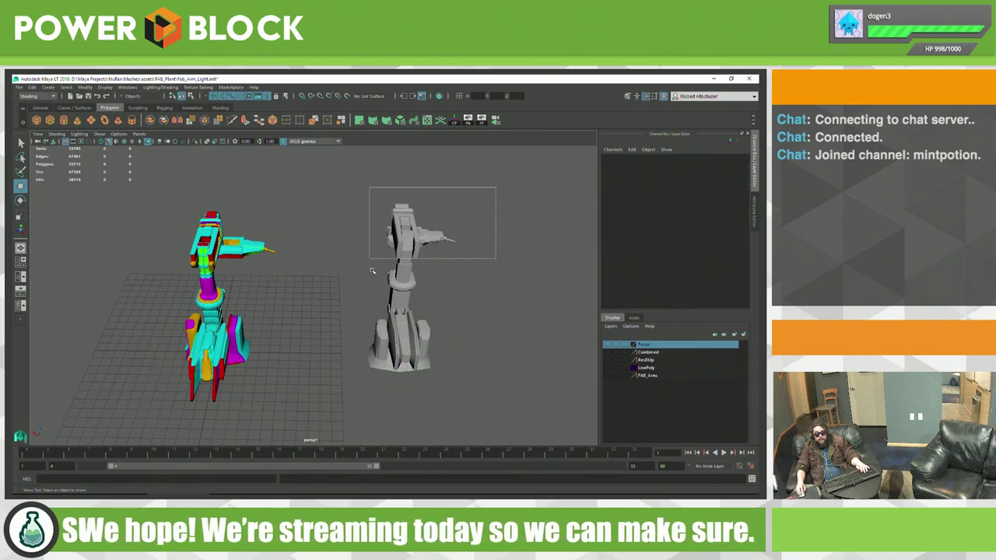
{"action": "right_click_drag", "start_coordinate": [404, 288], "coordinate": [425, 469]}
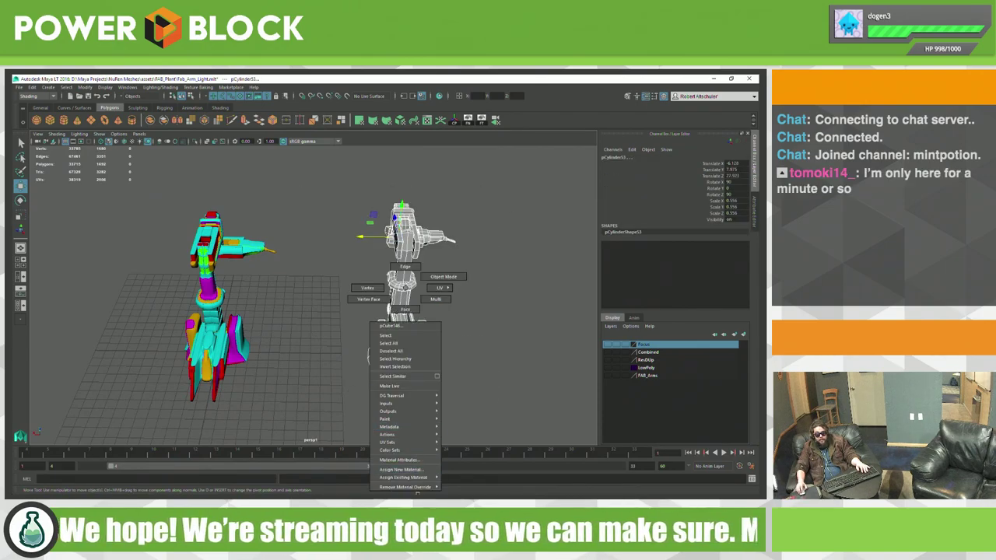
Step: Assign a new Phong material named Cage to the cage and make it semi-transparent
{"action": "left_click", "coordinate": [425, 470]}
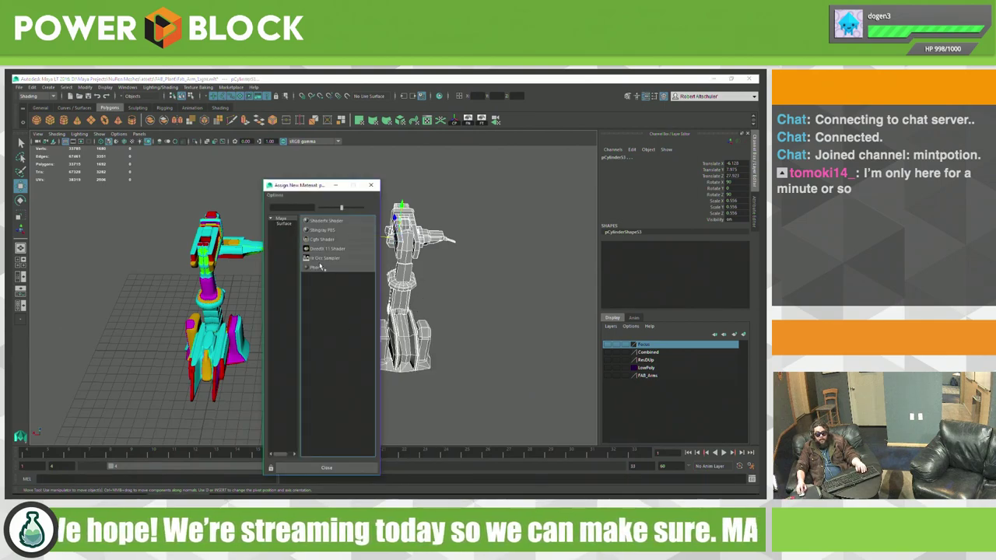
{"action": "left_click", "coordinate": [320, 267]}
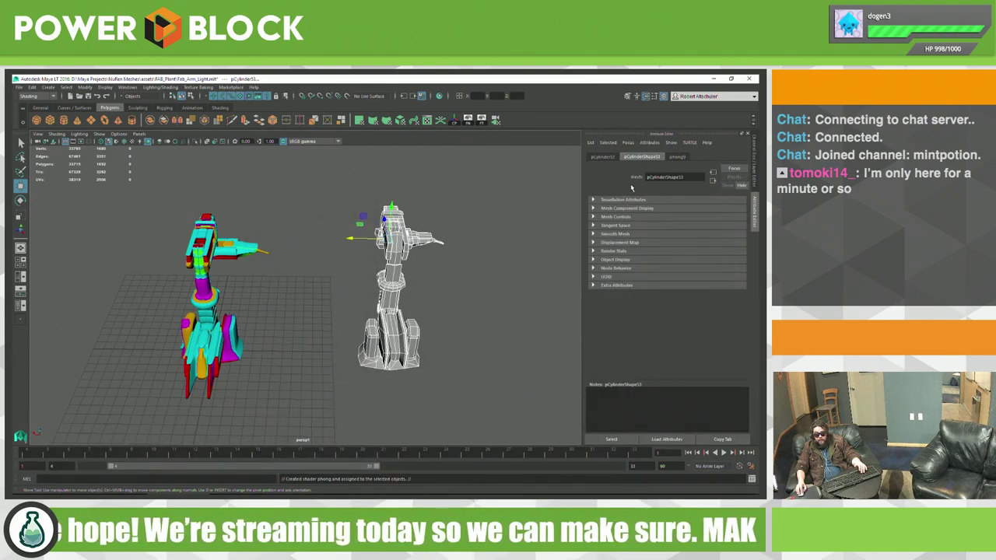
{"action": "left_click", "coordinate": [682, 159]}
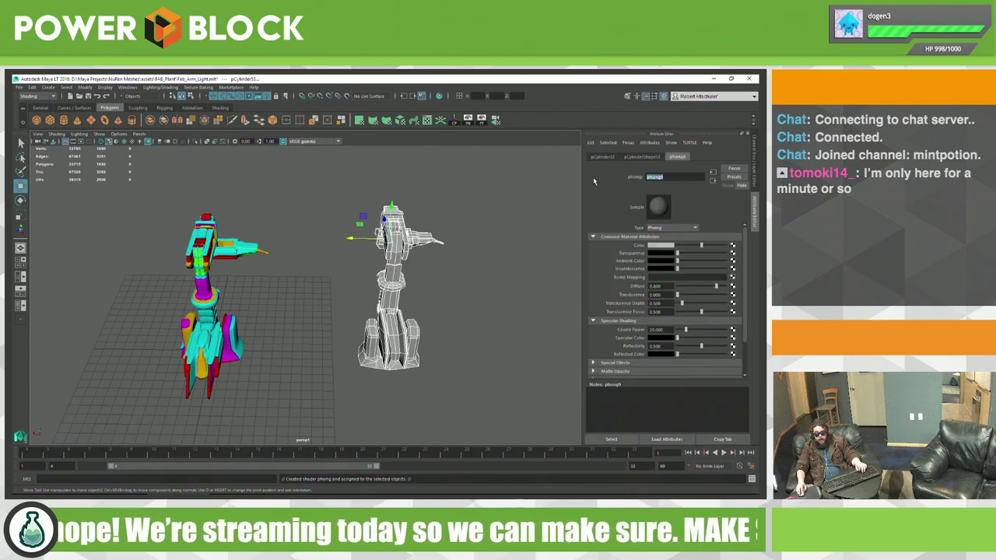
{"action": "type", "text": "Cage"}
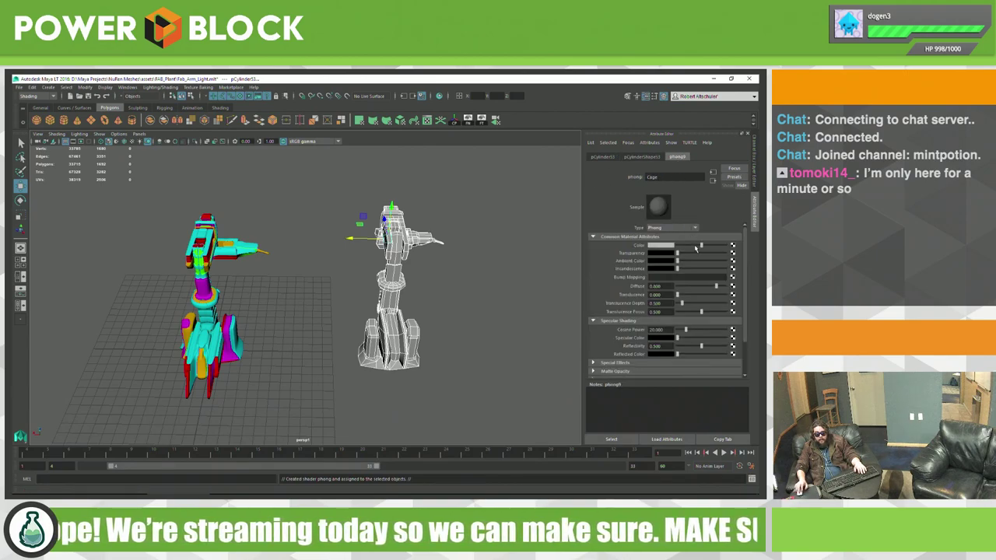
{"action": "key", "text": "Return"}
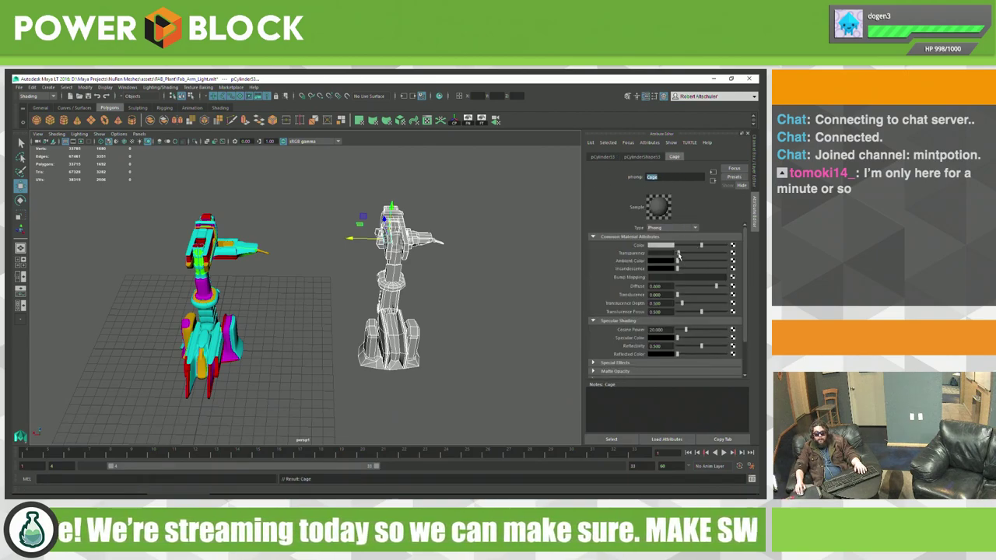
{"action": "left_click_drag", "start_coordinate": [679, 255], "coordinate": [694, 255]}
Step: Move the base cage pCube145 onto the coloured robot's base
{"action": "left_click", "coordinate": [481, 327]}
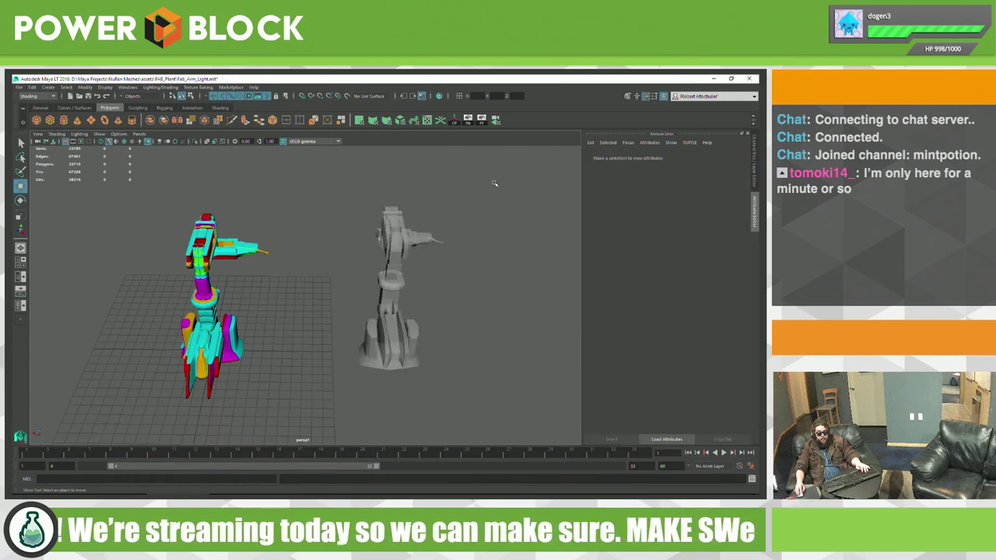
{"action": "left_click", "coordinate": [387, 352]}
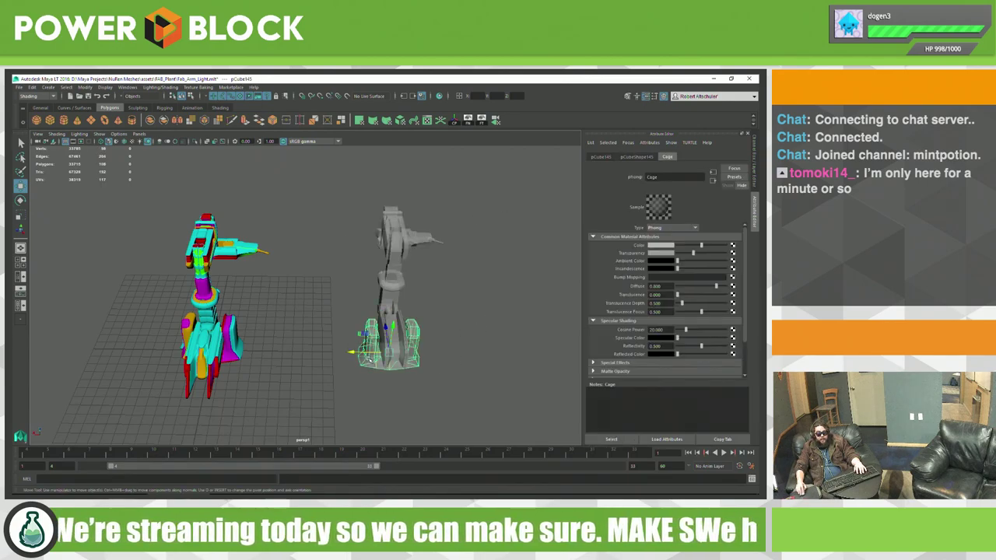
{"action": "right_click_drag", "start_coordinate": [388, 353], "coordinate": [367, 360]}
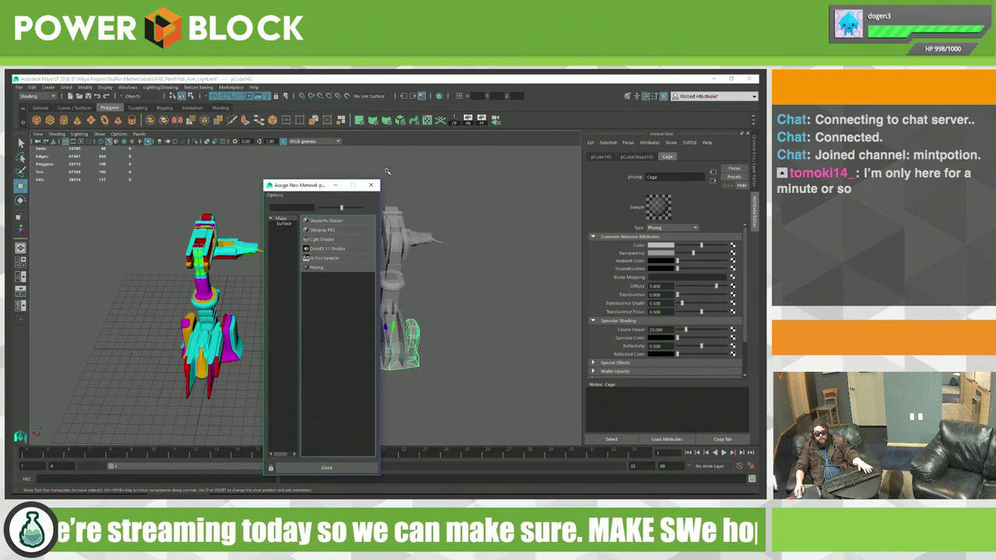
{"action": "left_click", "coordinate": [371, 184]}
{"action": "left_click", "coordinate": [462, 353]}
{"action": "left_click", "coordinate": [387, 350]}
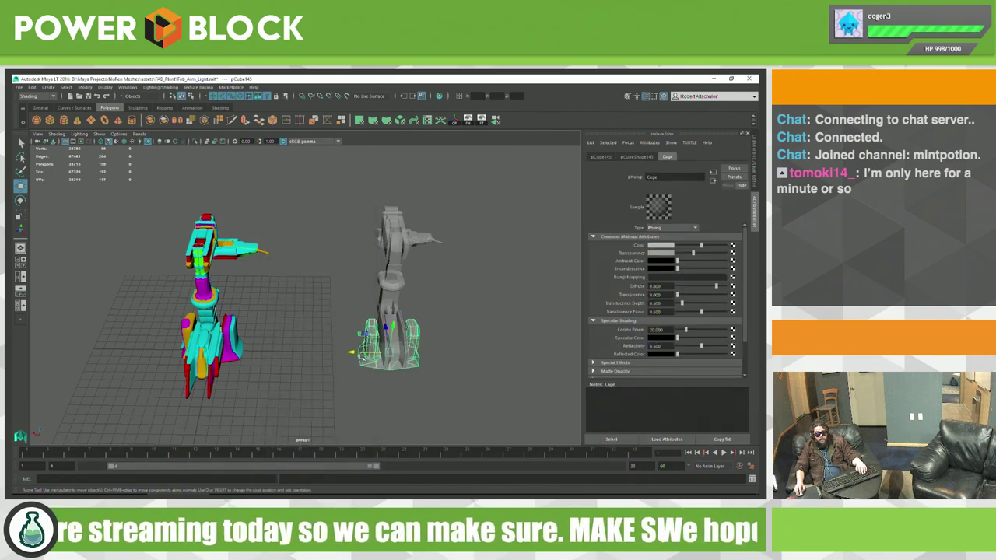
{"action": "middle_click_drag", "start_coordinate": [431, 335], "coordinate": [231, 337]}
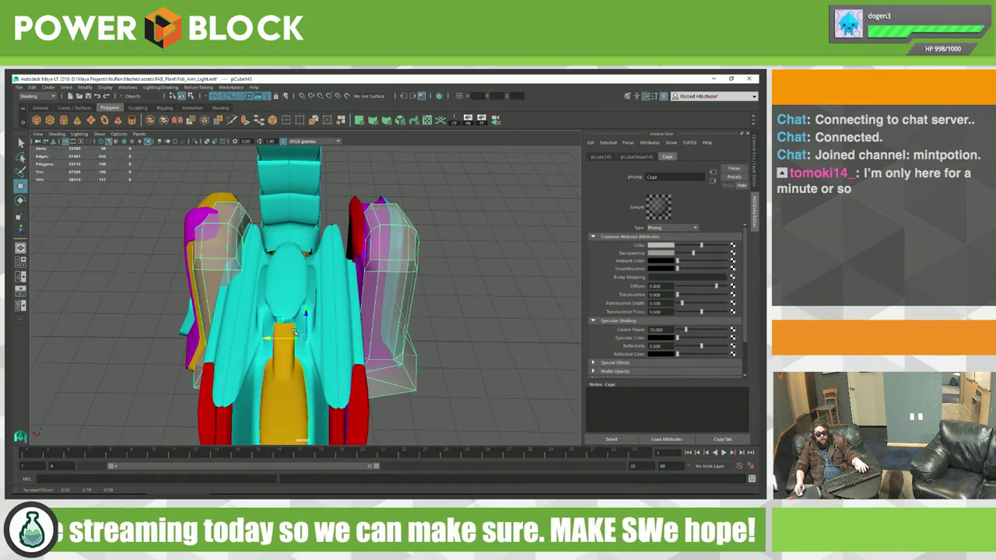
Step: Widen the base cage along X and lower it onto the robot base
{"action": "key", "text": "f"}
{"action": "mouse_move", "coordinate": [231, 337]}
{"action": "left_mouse_down", "text": "alt"}
{"action": "mouse_move", "coordinate": [338, 340]}
{"action": "mouse_move", "coordinate": [334, 313]}
{"action": "mouse_move", "coordinate": [382, 311]}
{"action": "mouse_move", "coordinate": [296, 297]}
{"action": "mouse_move", "coordinate": [321, 338]}
{"action": "left_mouse_up", "text": "alt"}
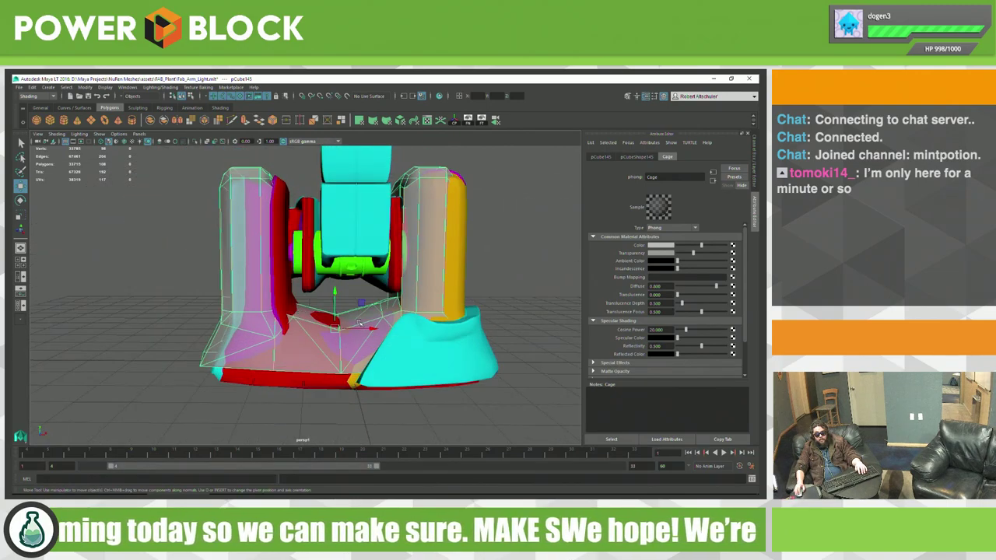
{"action": "key", "text": "r"}
{"action": "mouse_move", "coordinate": [369, 328]}
{"action": "left_mouse_down"}
{"action": "mouse_move", "coordinate": [389, 333]}
{"action": "mouse_move", "coordinate": [376, 334]}
{"action": "left_mouse_up"}
{"action": "key", "text": "w"}
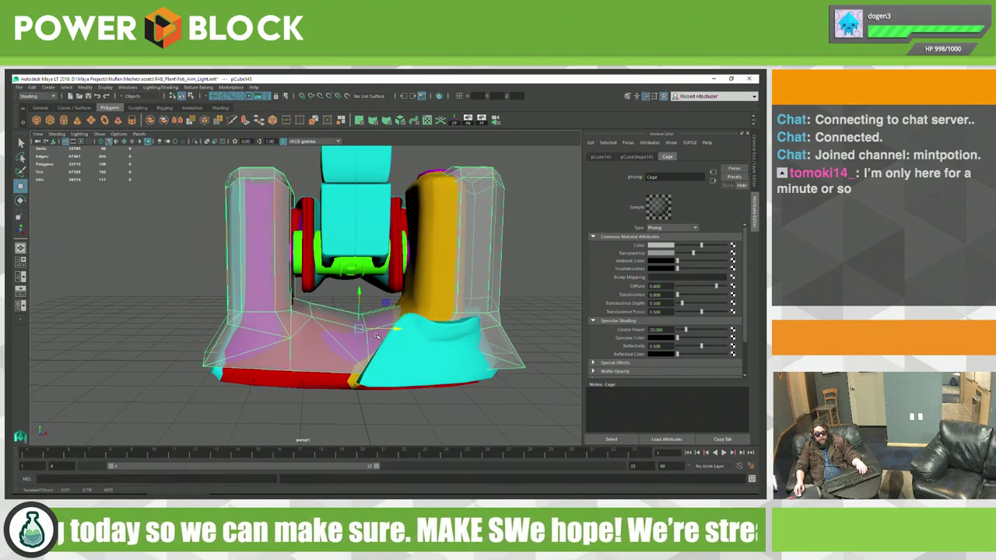
{"action": "left_click_drag", "start_coordinate": [359, 294], "coordinate": [339, 343]}
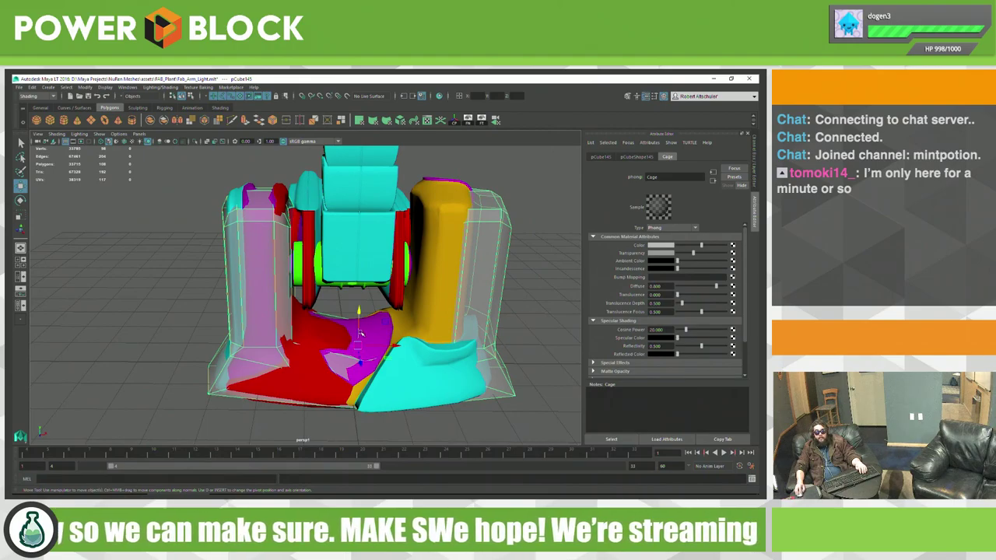
{"action": "mouse_move", "coordinate": [359, 312]}
{"action": "left_mouse_down", "text": "alt"}
{"action": "mouse_move", "coordinate": [397, 366]}
{"action": "mouse_move", "coordinate": [394, 356]}
{"action": "mouse_move", "coordinate": [450, 384]}
{"action": "mouse_move", "coordinate": [442, 378]}
{"action": "left_mouse_up", "text": "alt"}
Step: Scale and move the cage's vertices inward so it hugs the base, then check the fit
{"action": "key", "text": "t"}
{"action": "key", "text": "f"}
{"action": "mouse_move", "coordinate": [485, 288]}
{"action": "right_mouse_down"}
{"action": "mouse_move", "coordinate": [519, 291]}
{"action": "mouse_move", "coordinate": [511, 306]}
{"action": "right_mouse_up"}
{"action": "key", "text": "r"}
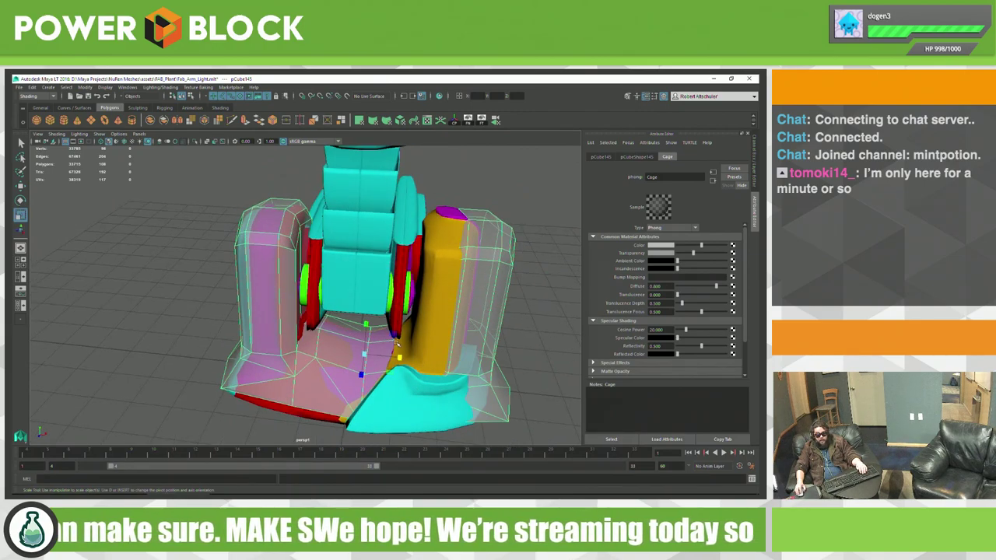
{"action": "middle_click_drag", "start_coordinate": [399, 358], "coordinate": [395, 360]}
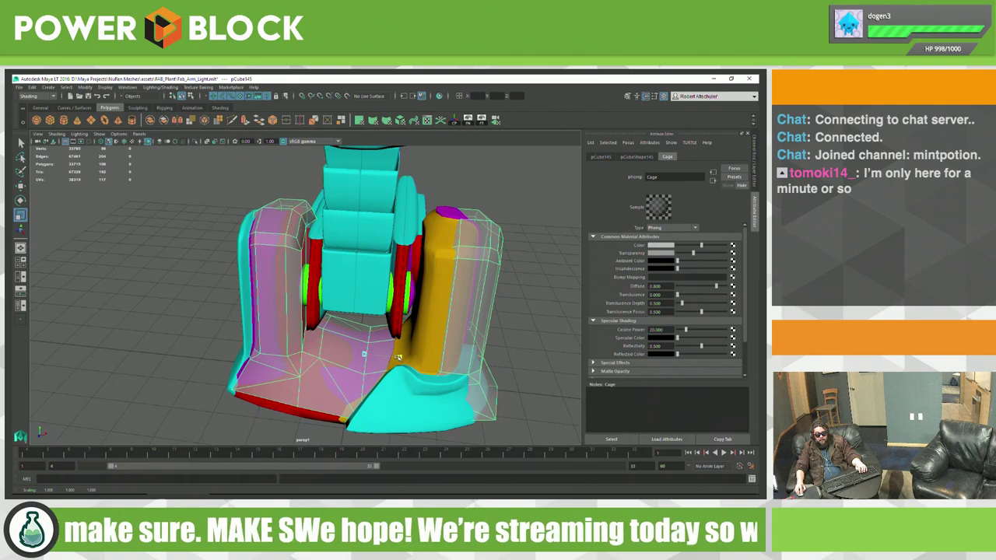
{"action": "key", "text": "w"}
{"action": "middle_click_drag", "start_coordinate": [402, 358], "coordinate": [525, 331]}
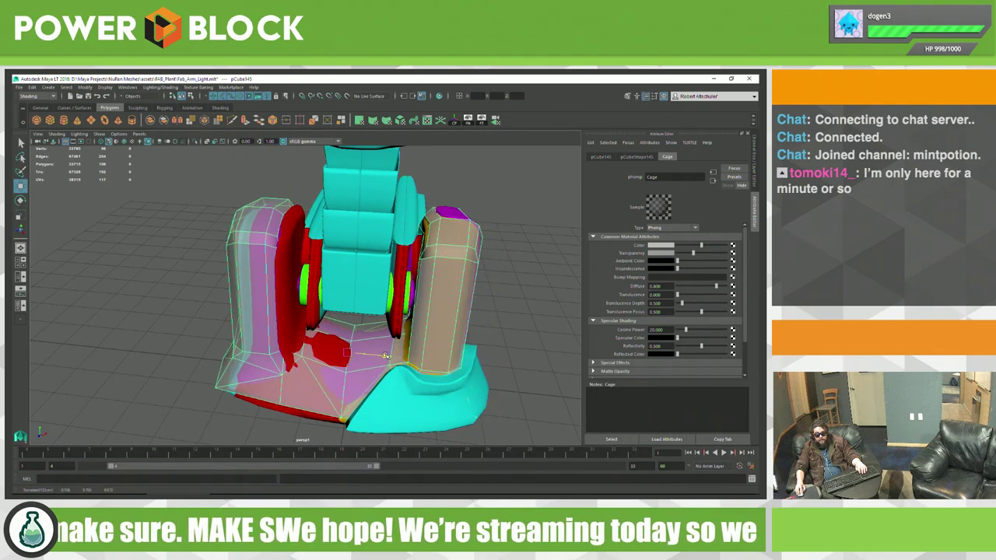
{"action": "left_click", "coordinate": [525, 331]}
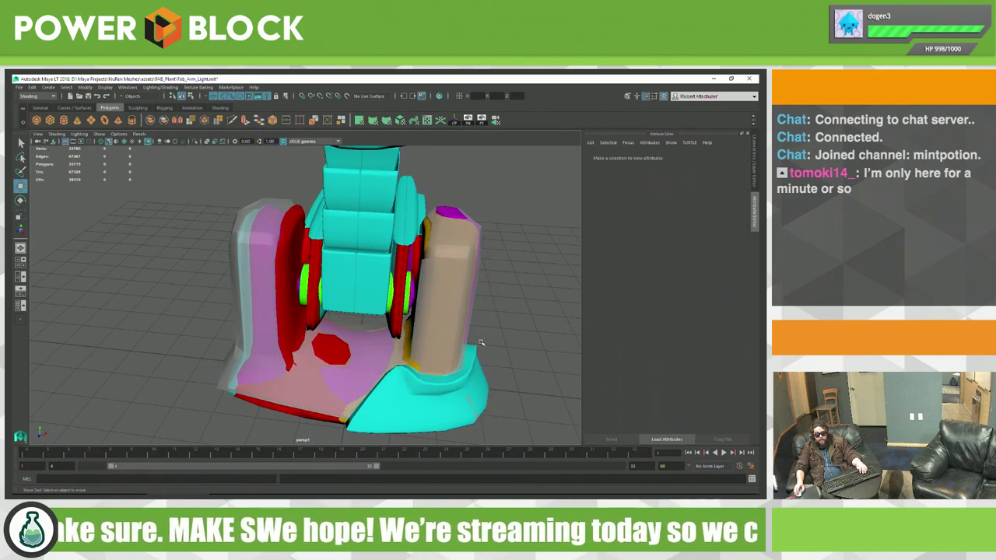
{"action": "mouse_move", "coordinate": [514, 345]}
{"action": "left_mouse_down", "text": "alt"}
{"action": "mouse_move", "coordinate": [397, 359]}
{"action": "mouse_move", "coordinate": [441, 365]}
{"action": "mouse_move", "coordinate": [455, 385]}
{"action": "left_mouse_up", "text": "alt"}
{"action": "left_click", "coordinate": [517, 374]}
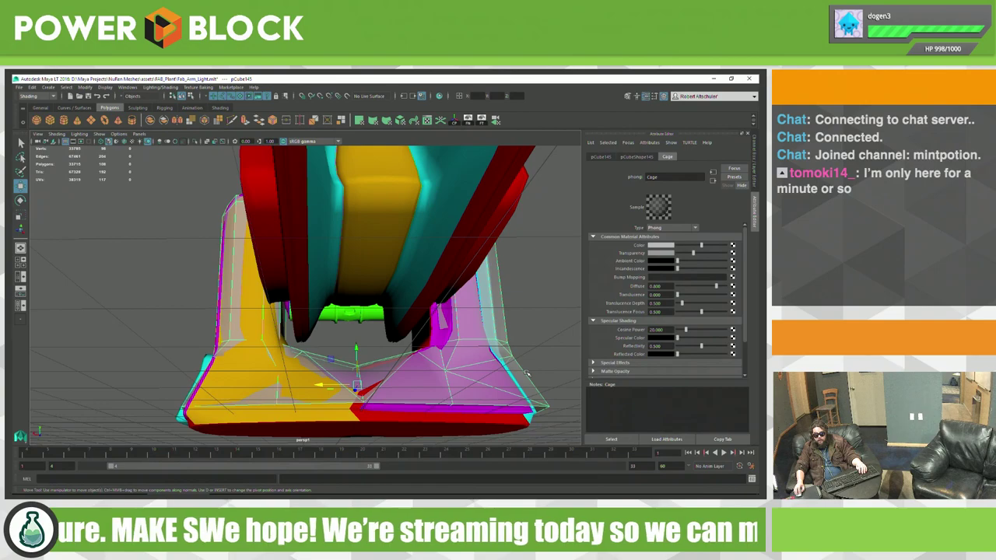
{"action": "left_click_drag", "start_coordinate": [518, 375], "coordinate": [509, 367], "text": "alt"}
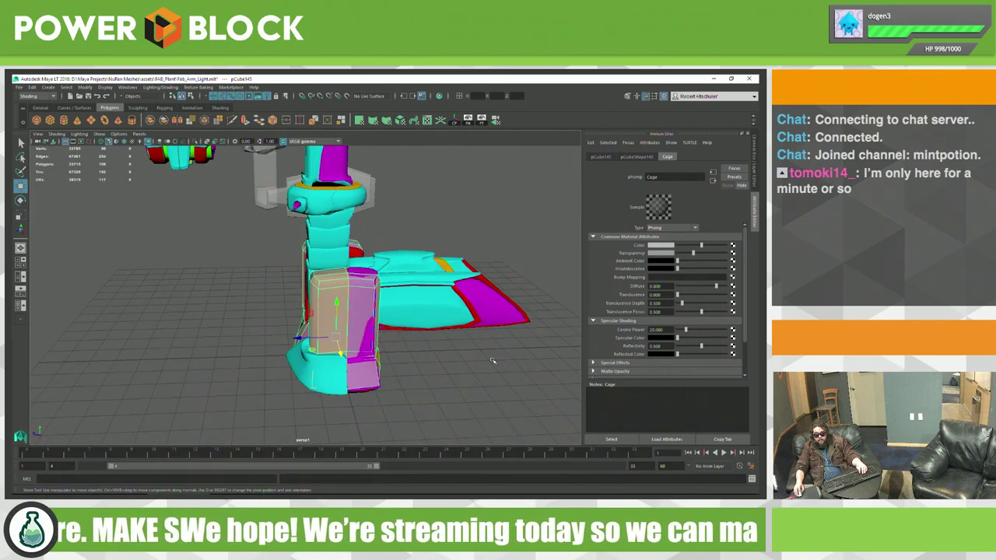
{"action": "left_click", "coordinate": [492, 360]}
Step: Put the coloured high-poly arm on new display layer layer1 and set it to template
{"action": "left_click", "coordinate": [480, 305]}
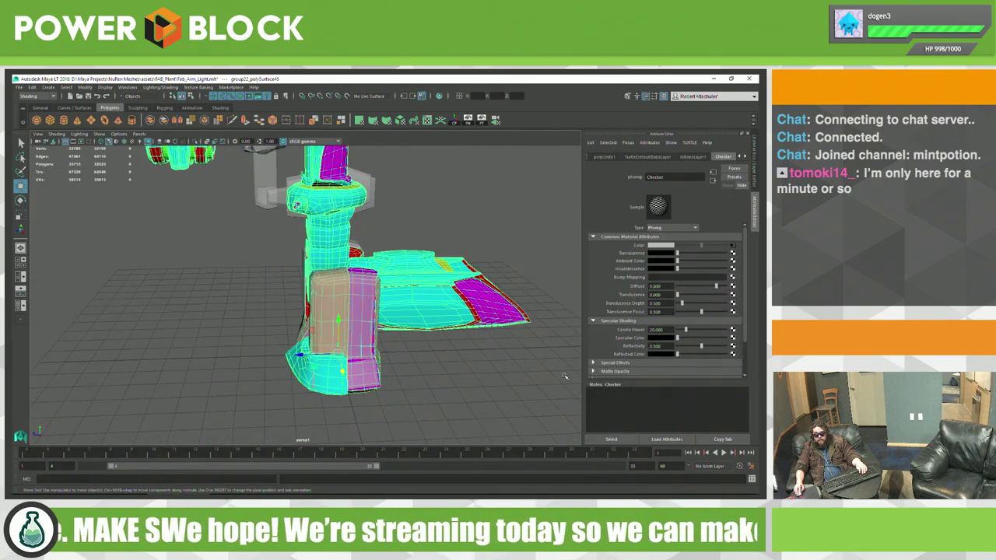
{"action": "key", "text": "ctrl+a"}
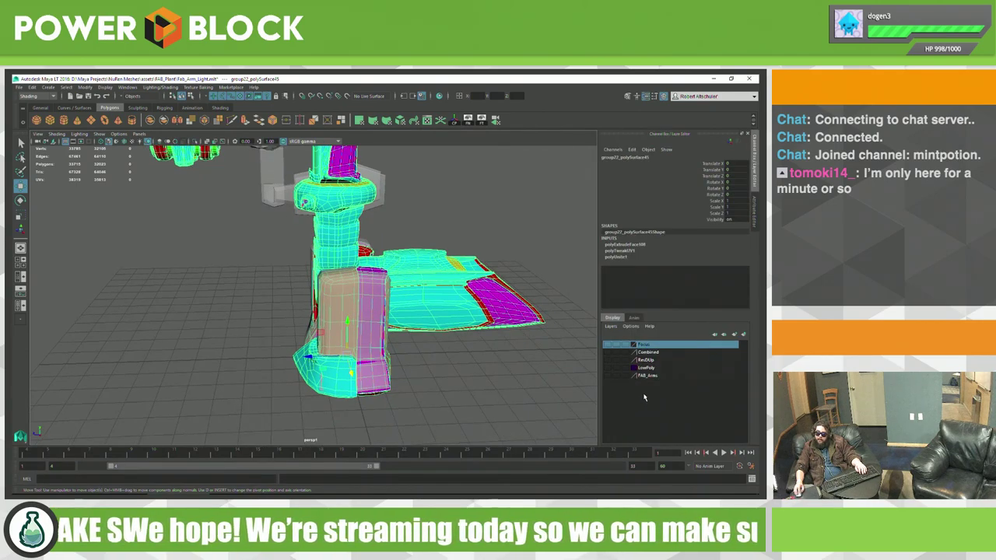
{"action": "left_click", "coordinate": [611, 326]}
{"action": "left_click", "coordinate": [642, 342]}
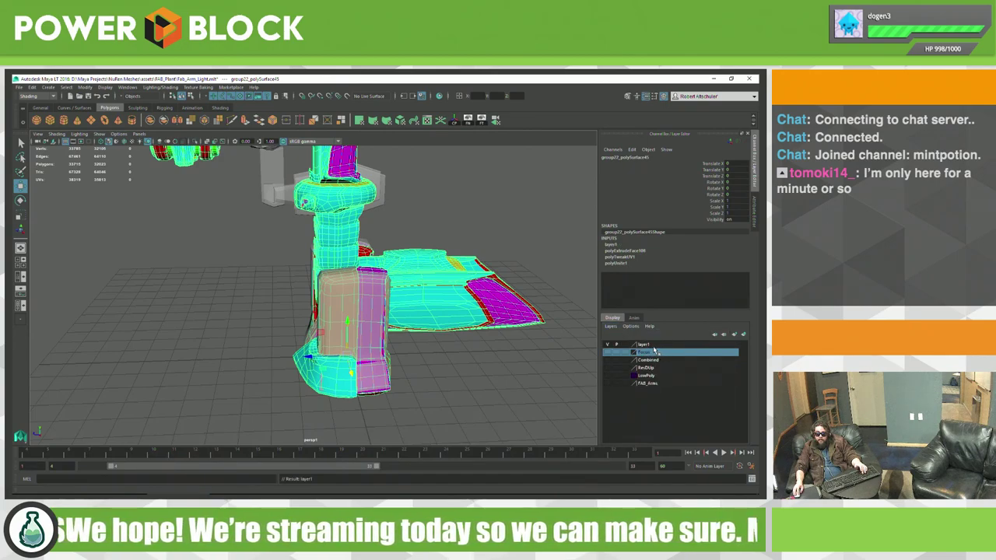
{"action": "left_click", "coordinate": [625, 344]}
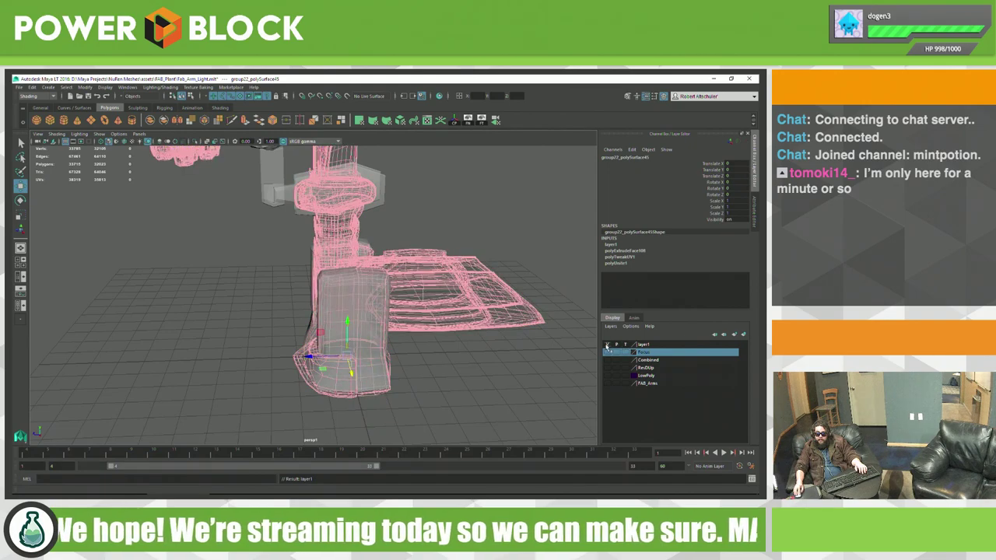
Step: Frame the two base pillars from the front and show layer1 shaded in colour again
{"action": "mouse_move", "coordinate": [543, 343]}
{"action": "left_mouse_down", "text": "alt"}
{"action": "mouse_move", "coordinate": [532, 355]}
{"action": "mouse_move", "coordinate": [493, 340]}
{"action": "left_mouse_up", "text": "alt"}
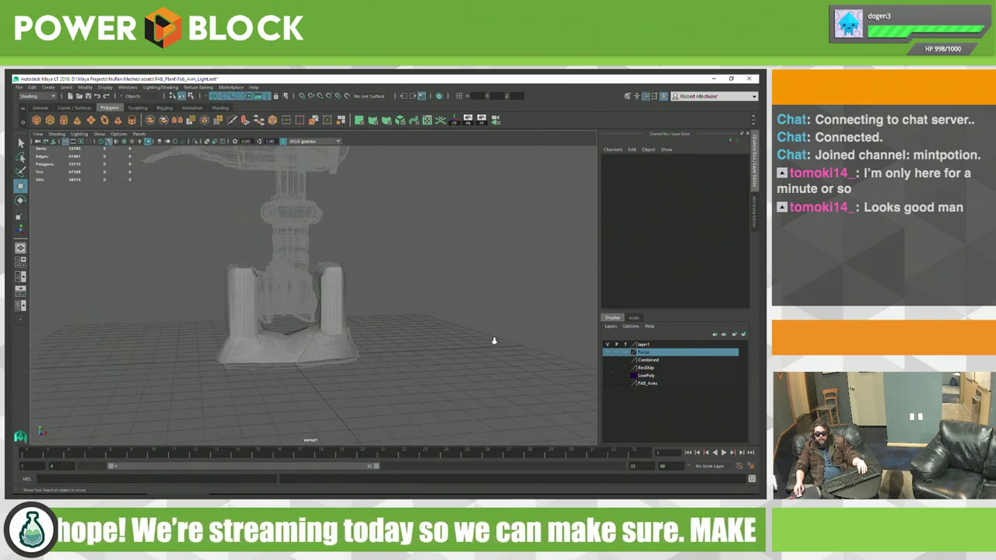
{"action": "scroll", "coordinate": [412, 371], "scroll_direction": "up", "scroll_amount": 5}
{"action": "left_click_drag", "start_coordinate": [370, 311], "coordinate": [414, 380]}
{"action": "scroll", "coordinate": [414, 381], "scroll_direction": "up", "scroll_amount": 3}
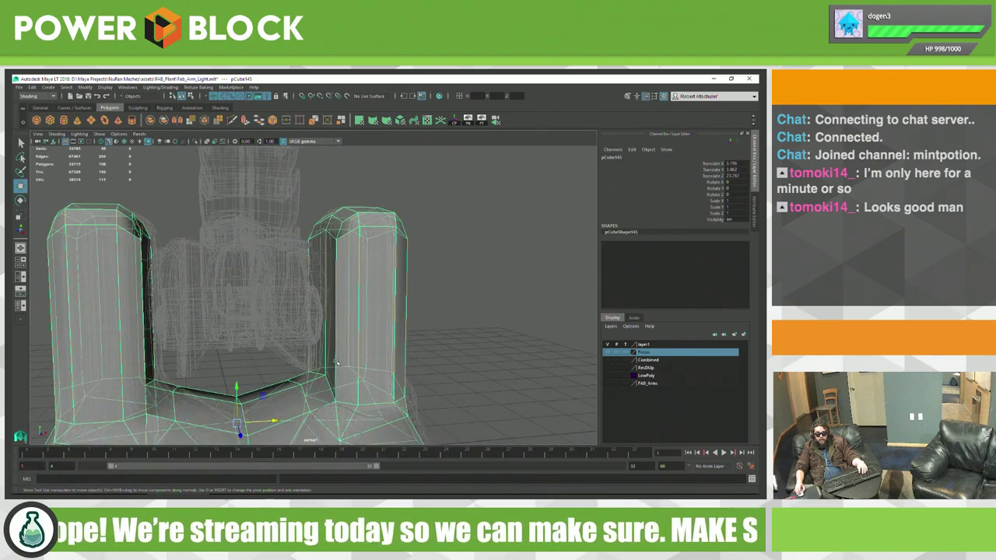
{"action": "middle_click_drag", "start_coordinate": [414, 380], "coordinate": [501, 380], "text": "alt"}
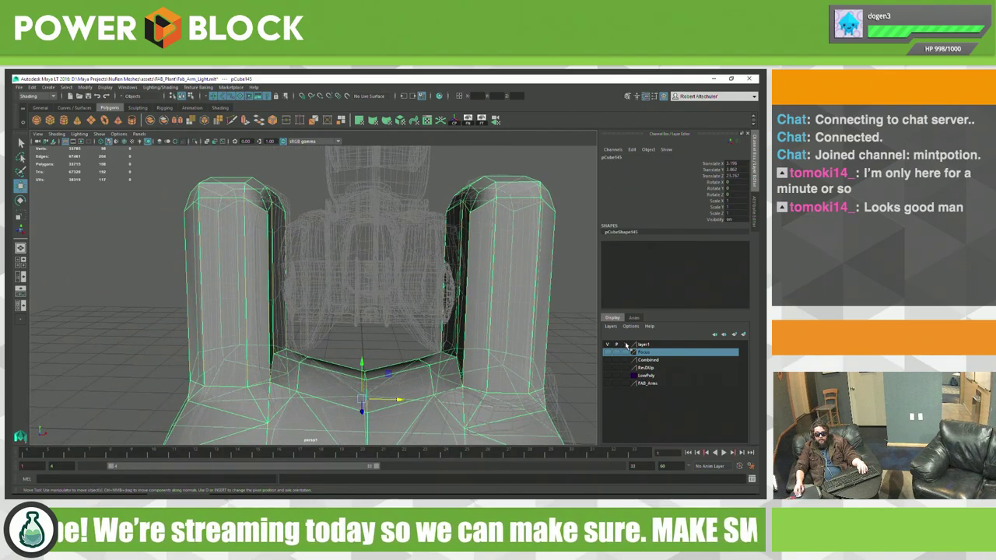
{"action": "left_click", "coordinate": [626, 345]}
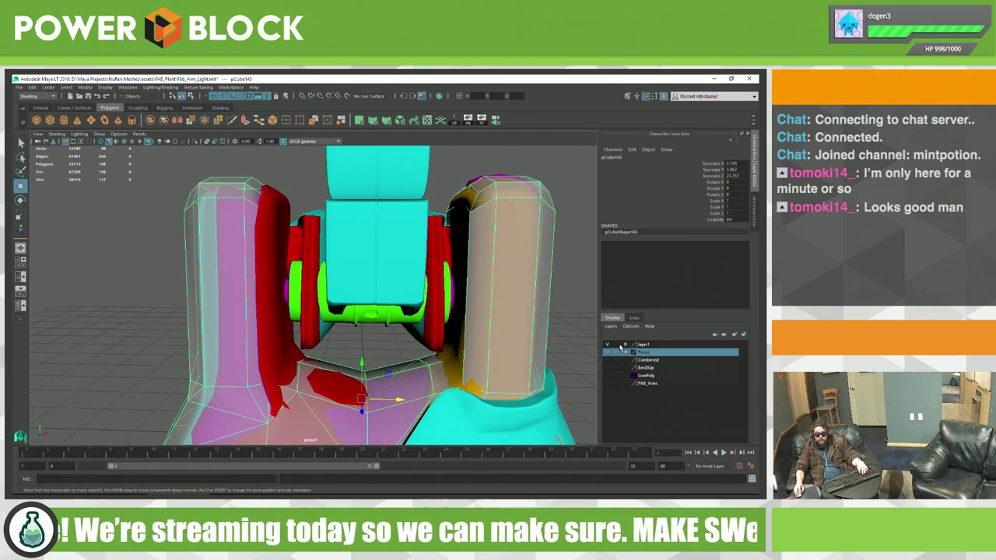
Step: Deselect the cage and switch to the four-panel top, perspective, front and side layout
{"action": "left_click", "coordinate": [372, 265]}
{"action": "left_click_drag", "start_coordinate": [391, 329], "coordinate": [389, 319], "text": "alt"}
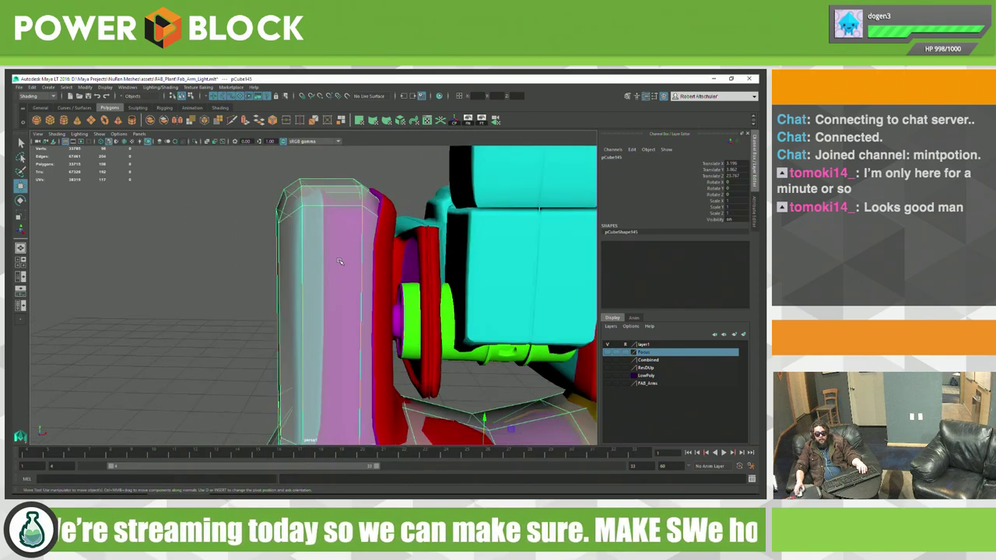
{"action": "left_click_drag", "start_coordinate": [335, 263], "coordinate": [391, 283], "text": "alt"}
{"action": "key", "text": "space"}
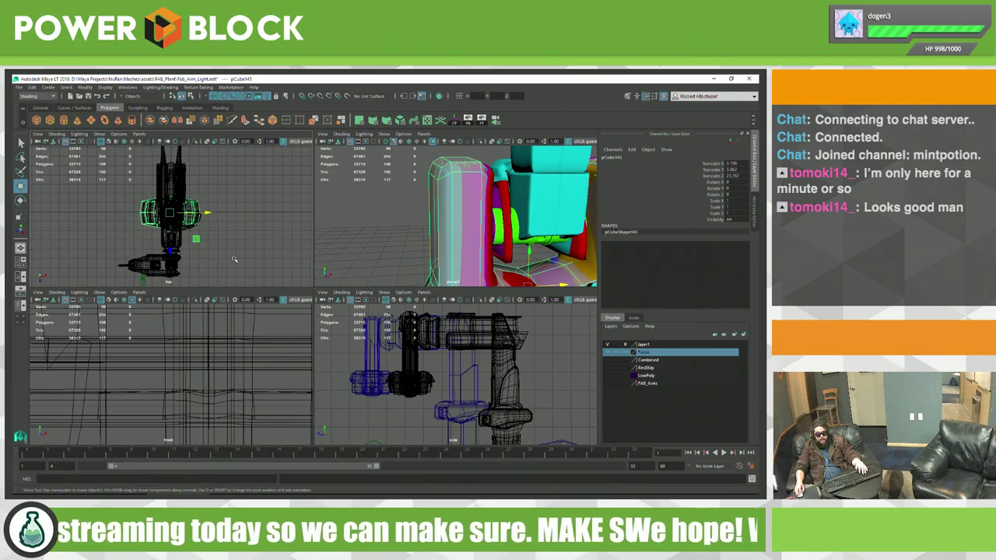
Step: In the maximized front view, select the cage's bottom vertices and nudge them to the base
{"action": "key", "text": "space"}
{"action": "key", "text": "f"}
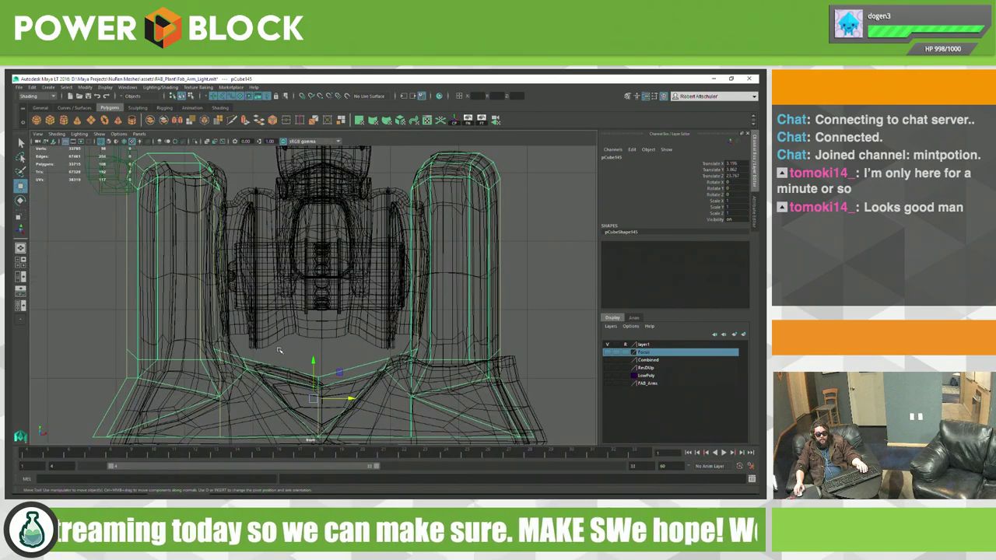
{"action": "scroll", "coordinate": [279, 350], "scroll_direction": "down", "scroll_amount": 5}
{"action": "scroll", "coordinate": [350, 327], "scroll_direction": "up", "scroll_amount": 6}
{"action": "scroll", "coordinate": [423, 312], "scroll_direction": "down", "scroll_amount": 3}
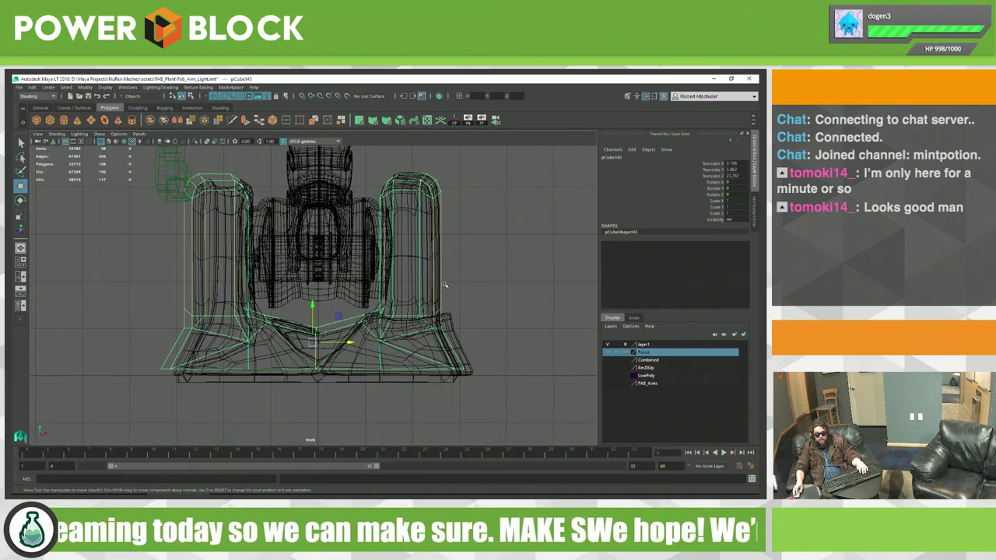
{"action": "right_click", "coordinate": [445, 284]}
{"action": "left_click", "coordinate": [385, 282]}
{"action": "left_click_drag", "start_coordinate": [504, 359], "coordinate": [75, 421]}
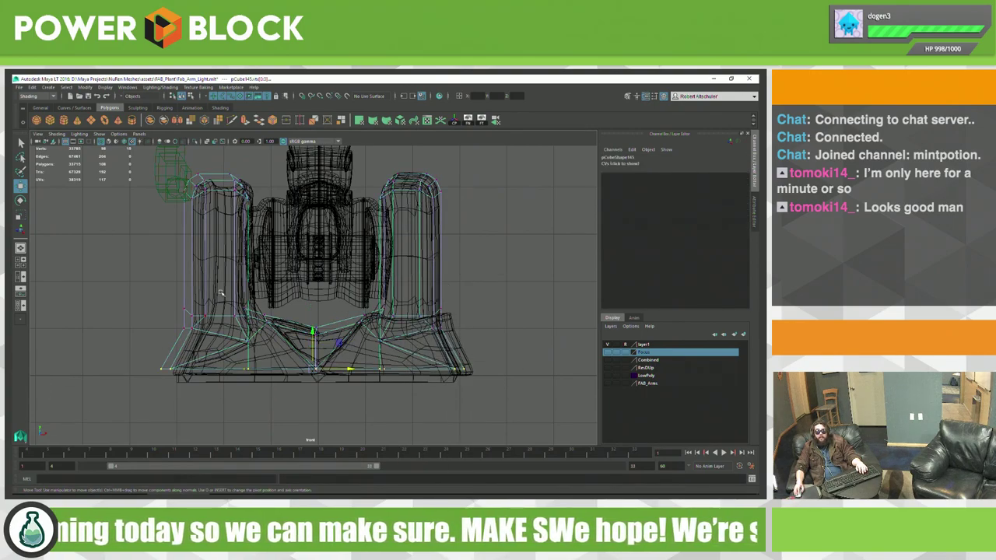
{"action": "left_click_drag", "start_coordinate": [312, 330], "coordinate": [317, 336]}
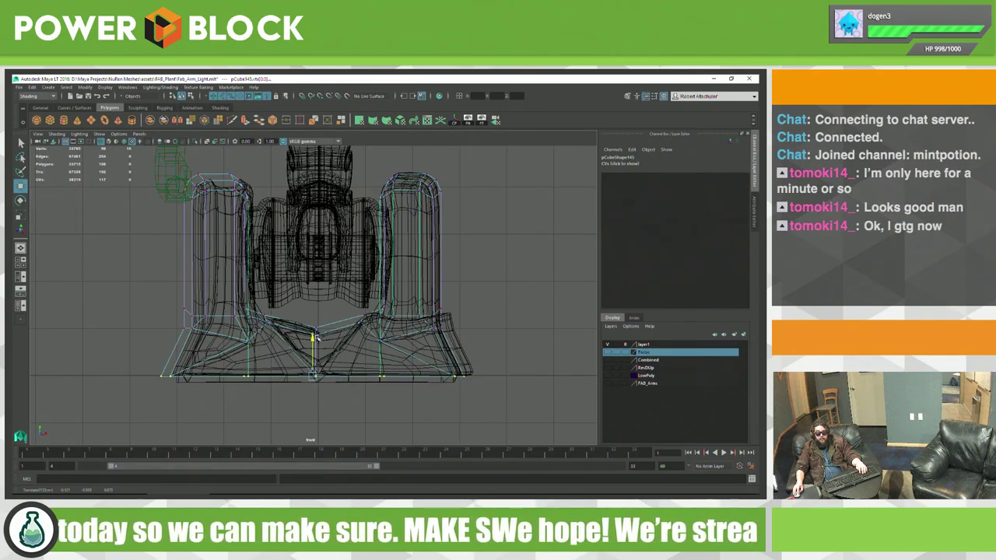
{"action": "mouse_move", "coordinate": [317, 337]}
{"action": "left_mouse_down"}
{"action": "mouse_move", "coordinate": [452, 309]}
{"action": "mouse_move", "coordinate": [417, 267]}
{"action": "left_mouse_up"}
Step: Leave vertex editing and select the pink cage mesh on the left
{"action": "mouse_move", "coordinate": [299, 249]}
{"action": "left_mouse_down", "text": "alt"}
{"action": "mouse_move", "coordinate": [353, 245]}
{"action": "mouse_move", "coordinate": [372, 255]}
{"action": "left_mouse_up", "text": "alt"}
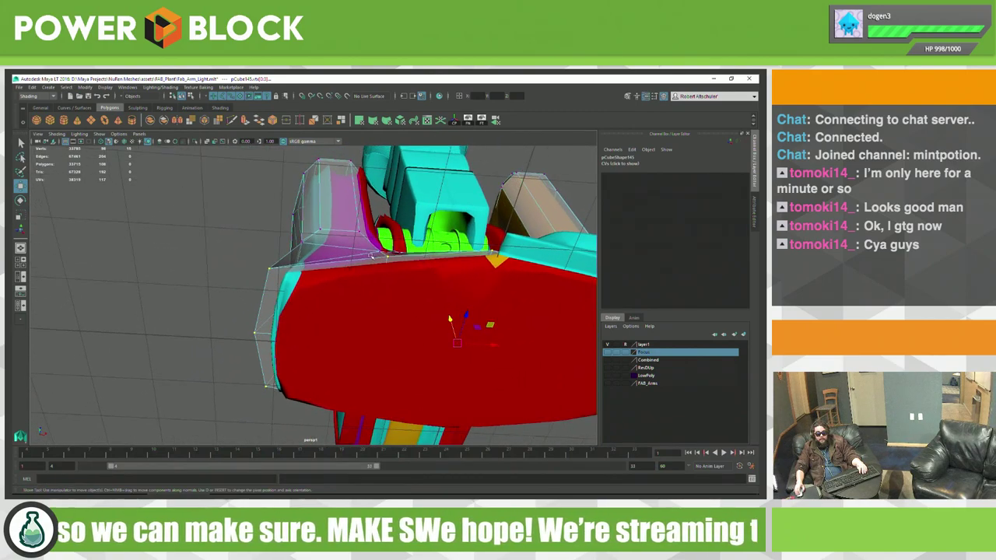
{"action": "right_click_drag", "start_coordinate": [270, 277], "coordinate": [270, 296]}
{"action": "mouse_move", "coordinate": [270, 296]}
{"action": "left_mouse_down", "text": "alt"}
{"action": "mouse_move", "coordinate": [233, 286]}
{"action": "mouse_move", "coordinate": [308, 302]}
{"action": "left_mouse_up", "text": "alt"}
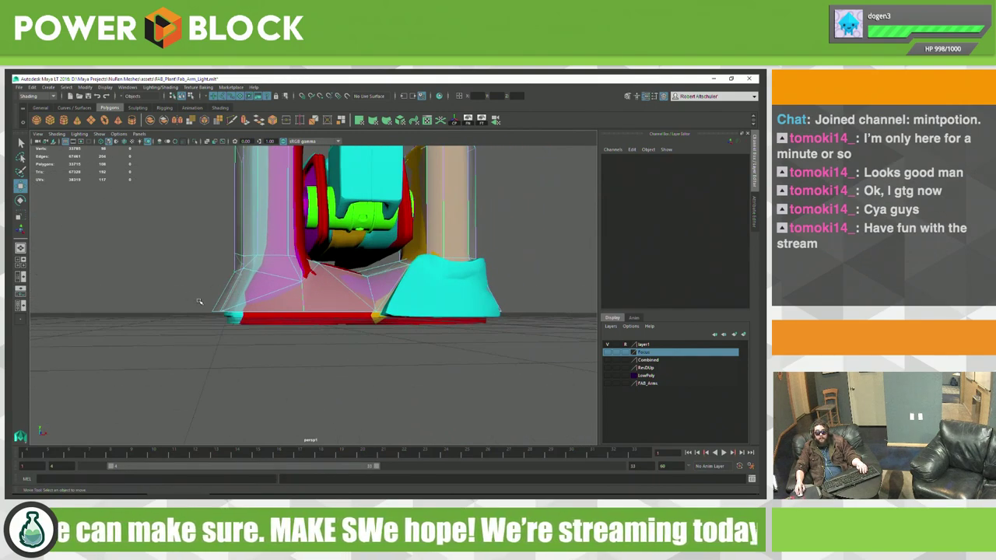
{"action": "left_click_drag", "start_coordinate": [171, 297], "coordinate": [517, 338]}
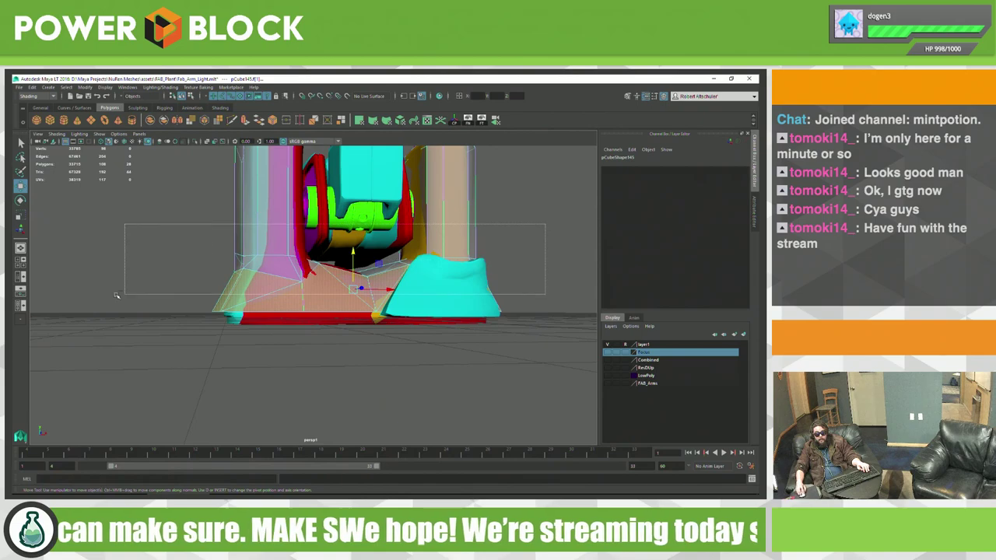
Step: Extrude the cage's red underside faces downward into a thin slab beneath the base
{"action": "mouse_move", "coordinate": [545, 225]}
{"action": "left_mouse_down", "text": "alt"}
{"action": "mouse_move", "coordinate": [78, 301]}
{"action": "mouse_move", "coordinate": [213, 294]}
{"action": "mouse_move", "coordinate": [201, 301]}
{"action": "left_mouse_up", "text": "alt"}
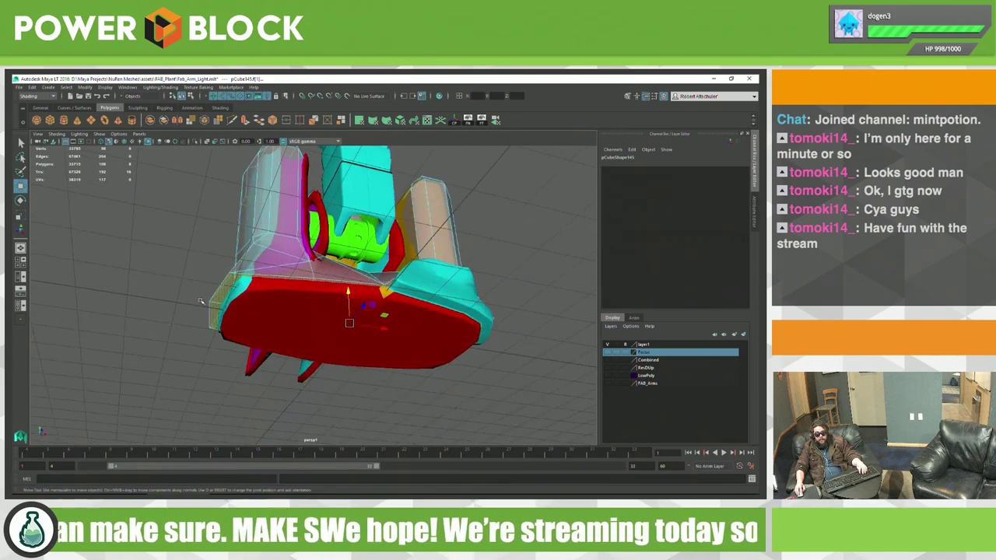
{"action": "right_click", "coordinate": [231, 280], "text": "shift"}
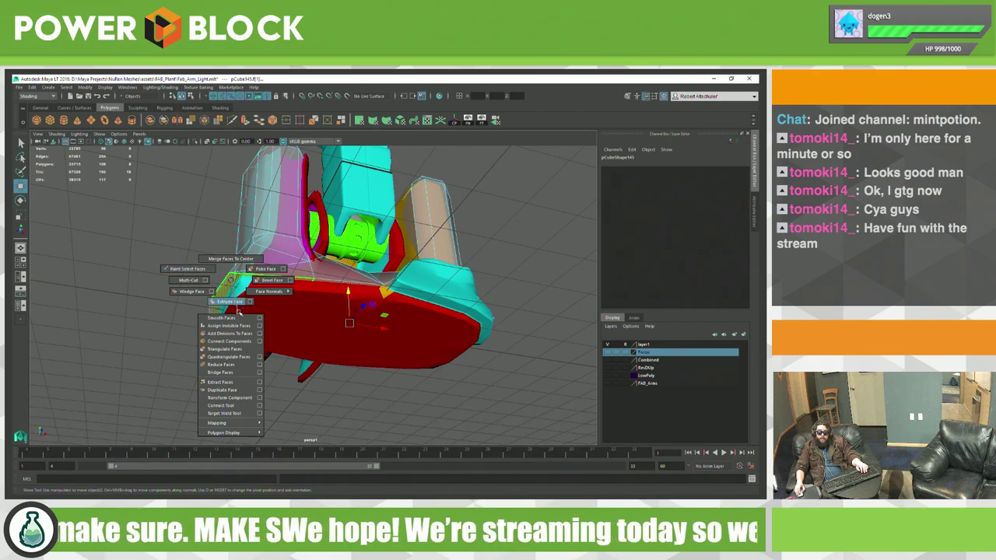
{"action": "left_click", "coordinate": [231, 303]}
{"action": "mouse_move", "coordinate": [263, 315]}
{"action": "left_mouse_down"}
{"action": "mouse_move", "coordinate": [264, 328]}
{"action": "mouse_move", "coordinate": [302, 333]}
{"action": "left_mouse_up"}
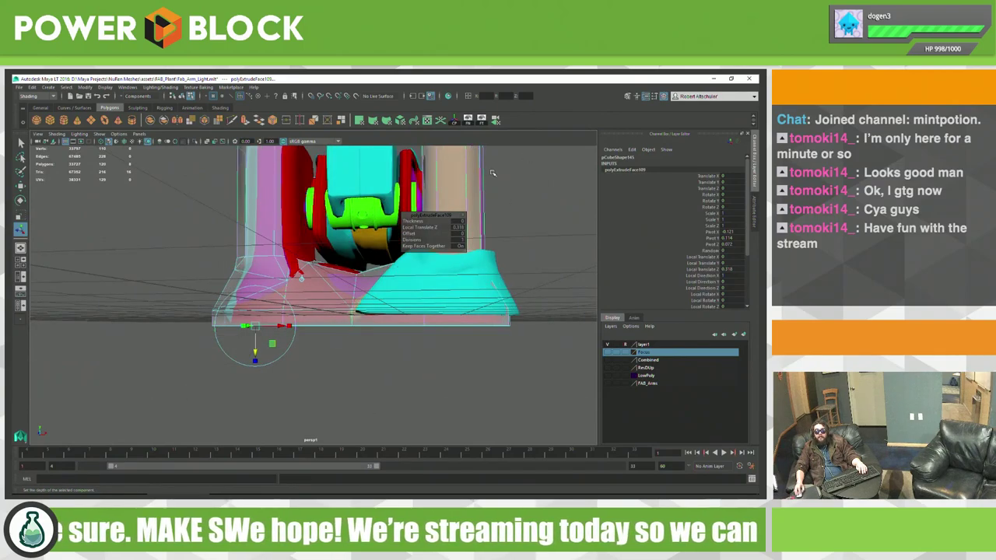
{"action": "right_click_drag", "start_coordinate": [490, 199], "coordinate": [492, 164]}
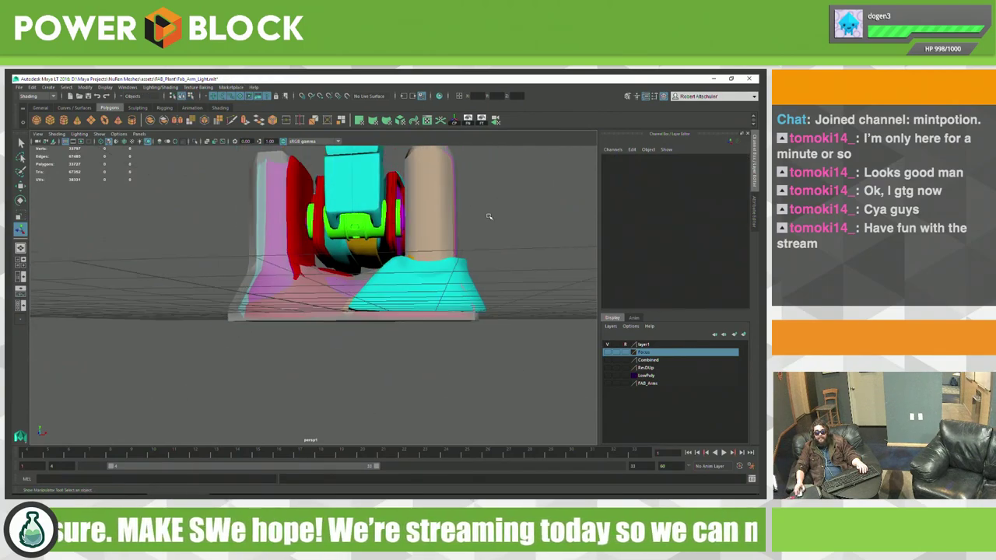
{"action": "mouse_move", "coordinate": [488, 216]}
{"action": "left_mouse_down", "text": "alt"}
{"action": "mouse_move", "coordinate": [320, 211]}
{"action": "mouse_move", "coordinate": [315, 231]}
{"action": "left_mouse_up", "text": "alt"}
Step: Select the cage faces on the leg and scale them wider
{"action": "right_click", "coordinate": [310, 206]}
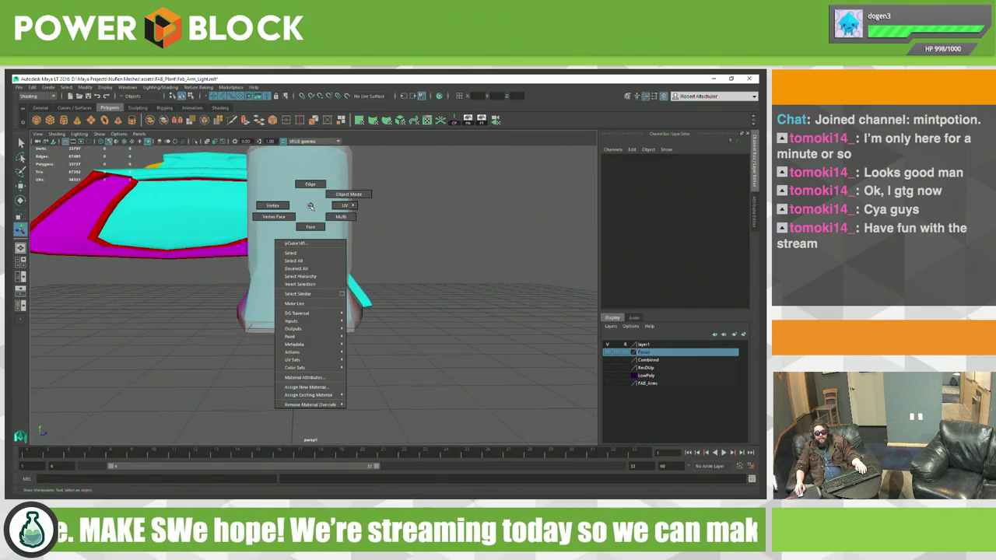
{"action": "right_click_drag", "start_coordinate": [310, 206], "coordinate": [272, 205]}
{"action": "mouse_move", "coordinate": [273, 205]}
{"action": "left_mouse_down", "text": "alt"}
{"action": "mouse_move", "coordinate": [476, 221]}
{"action": "mouse_move", "coordinate": [412, 269]}
{"action": "mouse_move", "coordinate": [443, 241]}
{"action": "mouse_move", "coordinate": [421, 247]}
{"action": "left_mouse_up", "text": "alt"}
{"action": "left_click_drag", "start_coordinate": [354, 296], "coordinate": [352, 302]}
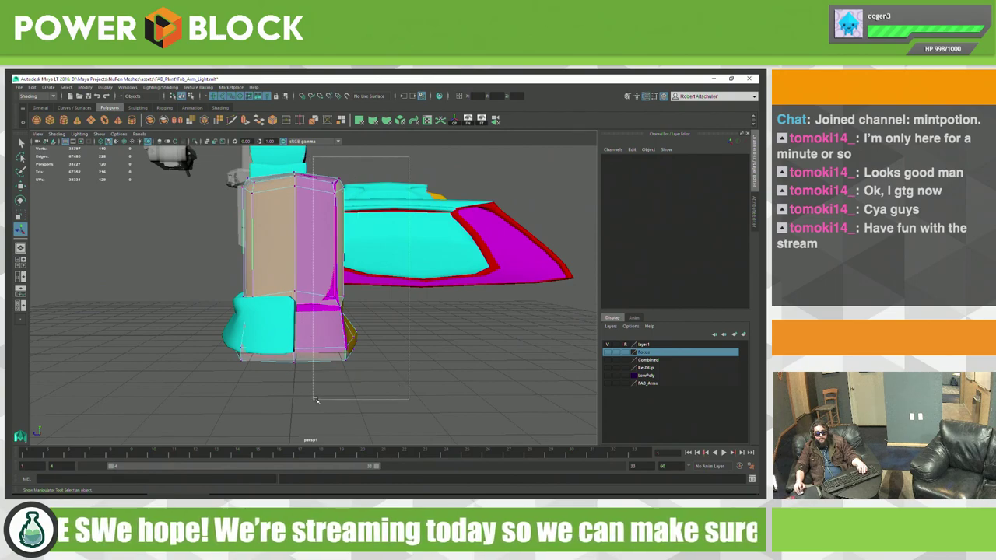
{"action": "key", "text": "w"}
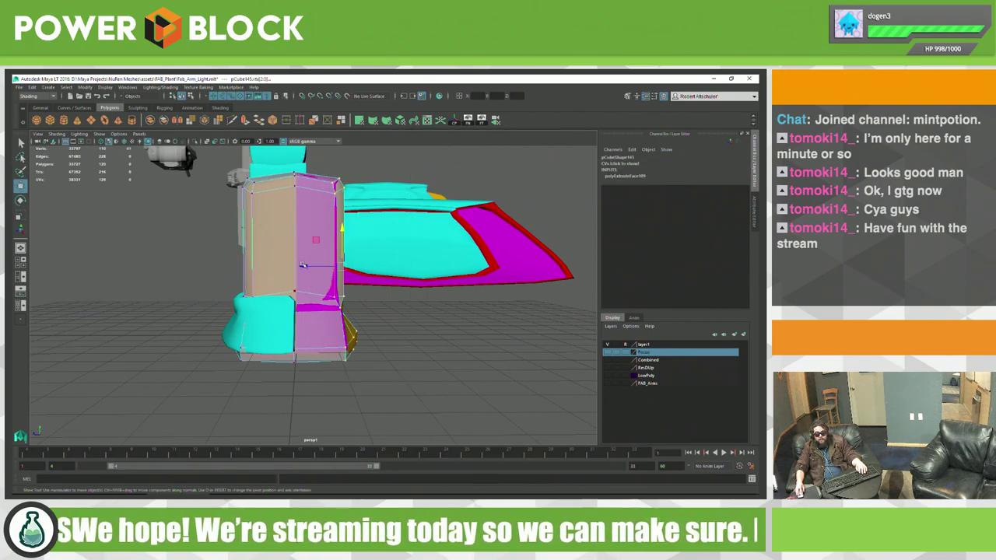
{"action": "key", "text": "r"}
{"action": "mouse_move", "coordinate": [303, 265]}
{"action": "left_mouse_down"}
{"action": "mouse_move", "coordinate": [317, 312]}
{"action": "mouse_move", "coordinate": [265, 314]}
{"action": "left_mouse_up"}
{"action": "key", "text": "w"}
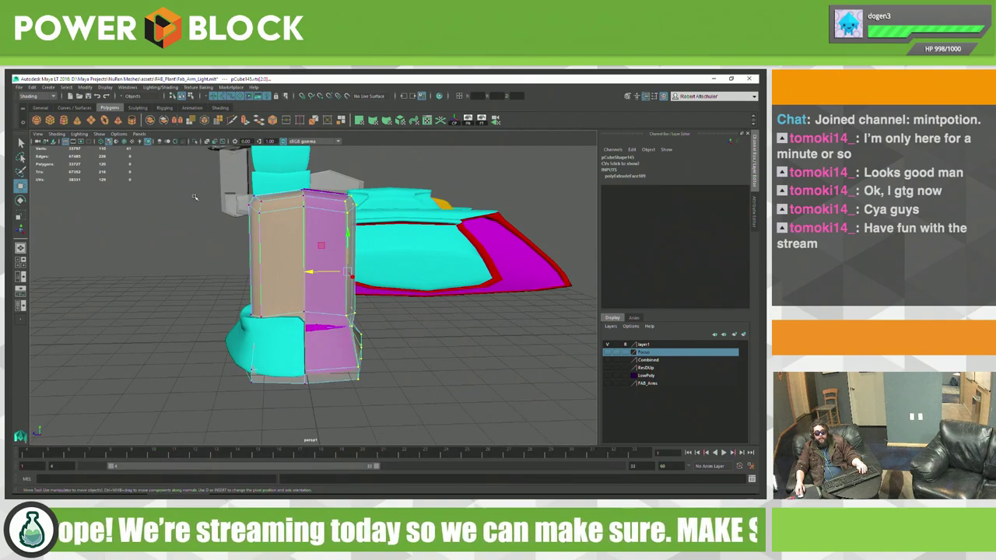
Step: Move the leg's left-edge and outer-edge vertices along X to wrap the base
{"action": "left_click_drag", "start_coordinate": [231, 208], "coordinate": [242, 374]}
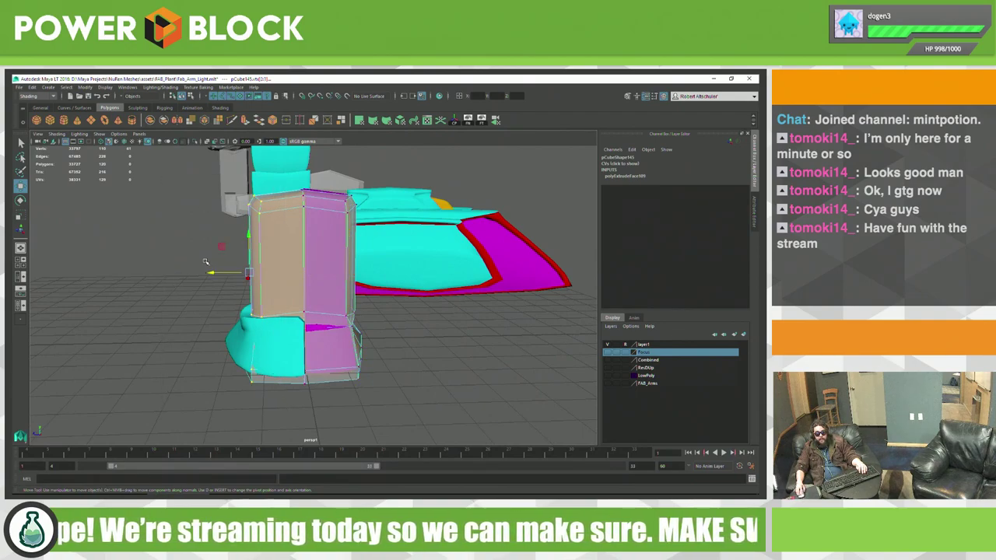
{"action": "left_click_drag", "start_coordinate": [209, 272], "coordinate": [212, 273]}
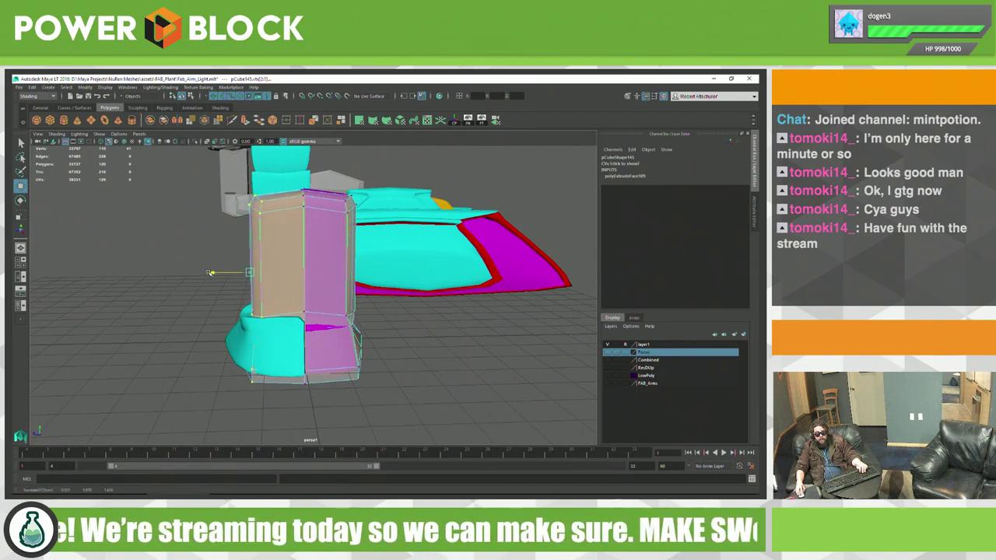
{"action": "mouse_move", "coordinate": [210, 271]}
{"action": "left_mouse_down", "text": "alt"}
{"action": "mouse_move", "coordinate": [269, 290]}
{"action": "mouse_move", "coordinate": [266, 251]}
{"action": "left_mouse_up", "text": "alt"}
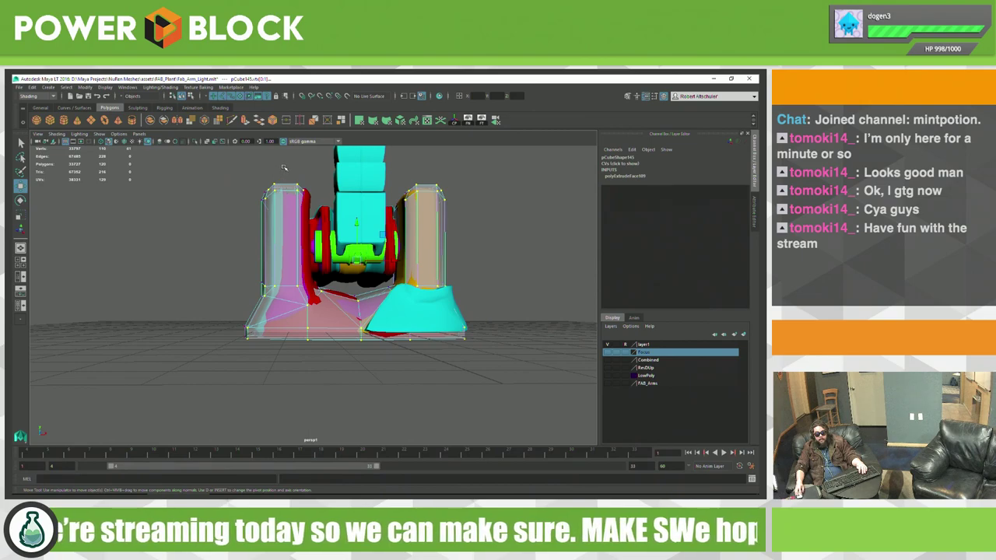
{"action": "left_click_drag", "start_coordinate": [286, 166], "coordinate": [170, 373]}
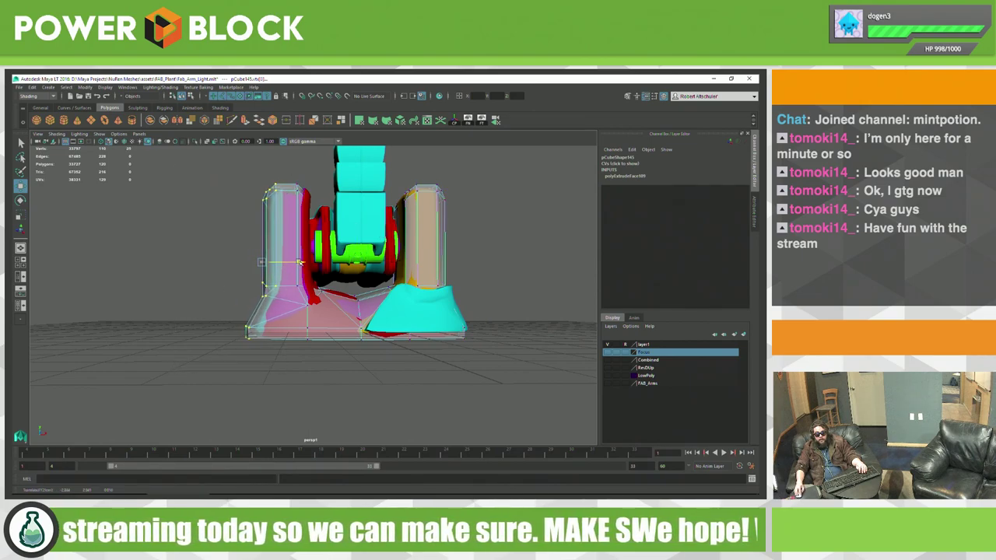
{"action": "mouse_move", "coordinate": [302, 263]}
{"action": "left_mouse_down", "text": "alt"}
{"action": "mouse_move", "coordinate": [403, 314]}
{"action": "mouse_move", "coordinate": [365, 351]}
{"action": "mouse_move", "coordinate": [293, 329]}
{"action": "left_mouse_up", "text": "alt"}
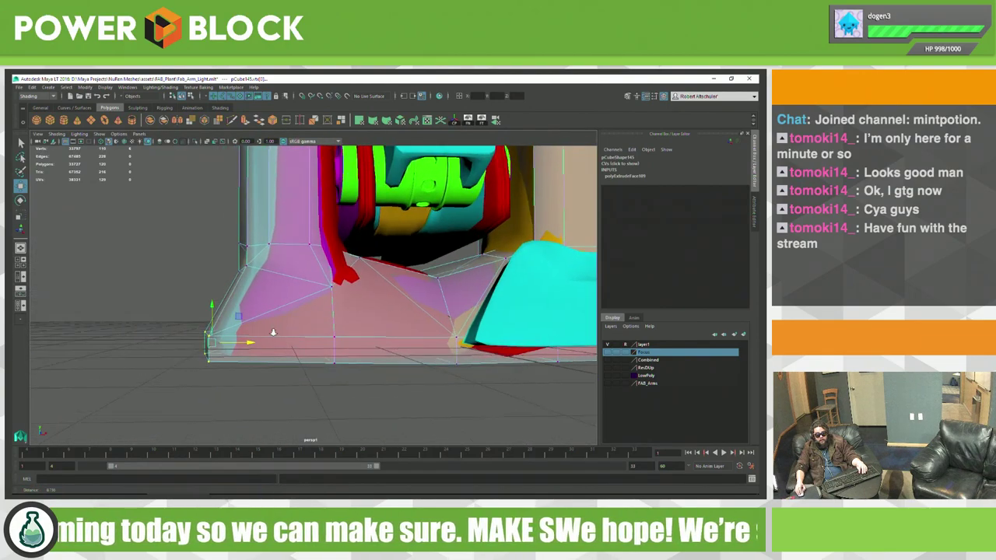
{"action": "scroll", "coordinate": [264, 339], "scroll_direction": "up", "scroll_amount": 5}
{"action": "left_click_drag", "start_coordinate": [243, 345], "coordinate": [404, 365]}
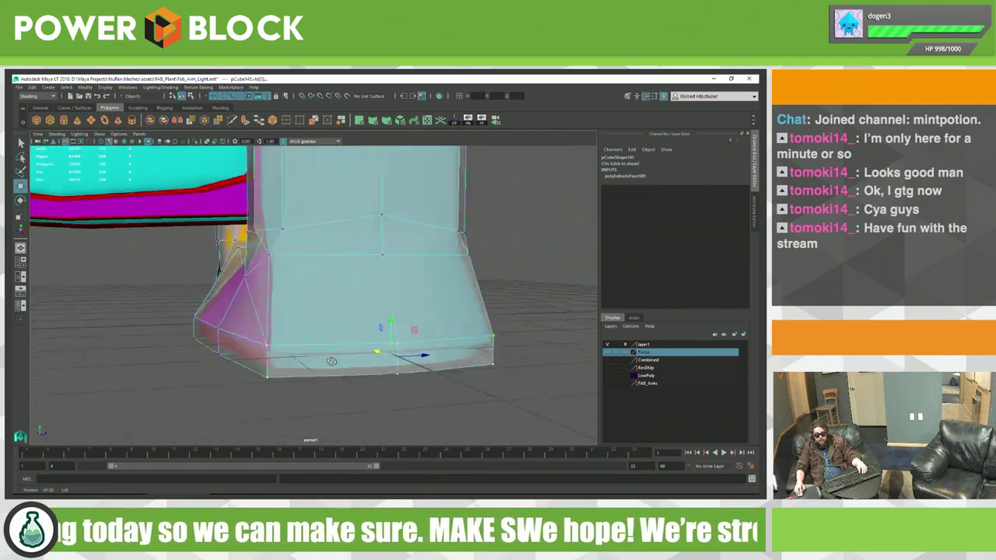
Step: Clear the selection and select the cyan high-poly piece
{"action": "left_click", "coordinate": [433, 378]}
{"action": "mouse_move", "coordinate": [433, 378]}
{"action": "left_mouse_down", "text": "alt"}
{"action": "mouse_move", "coordinate": [355, 384]}
{"action": "mouse_move", "coordinate": [354, 369]}
{"action": "mouse_move", "coordinate": [382, 353]}
{"action": "left_mouse_up", "text": "alt"}
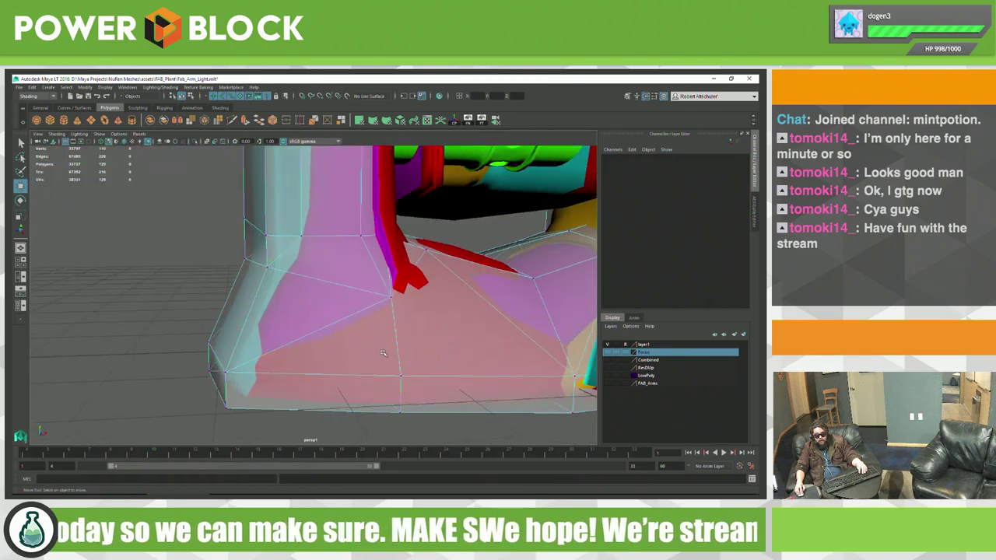
{"action": "left_click_drag", "start_coordinate": [461, 336], "coordinate": [476, 331], "text": "alt"}
{"action": "left_click", "coordinate": [480, 328]}
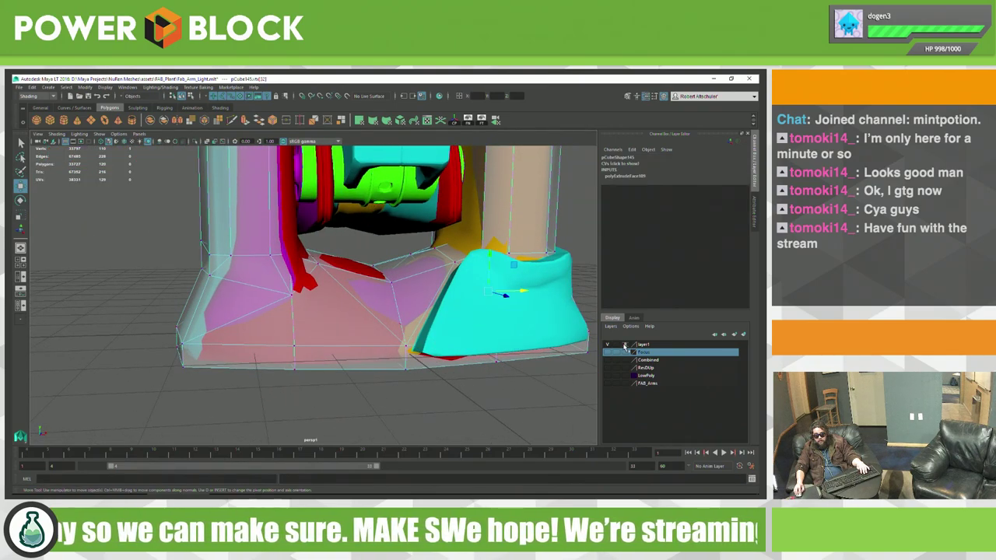
Step: Select group22_polySurface45, show wireframe, and toggle its smooth mesh preview on and off
{"action": "left_click", "coordinate": [573, 282]}
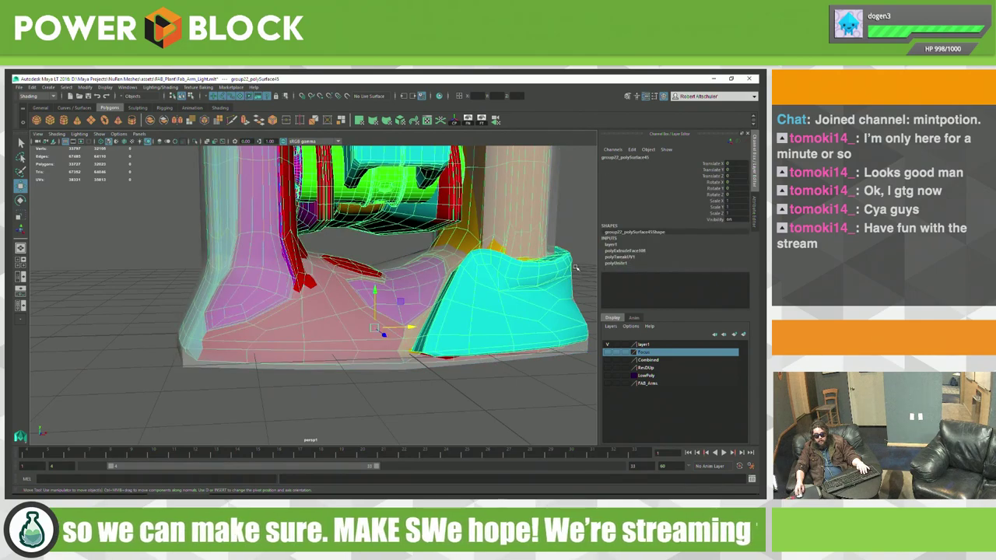
{"action": "key", "text": "4"}
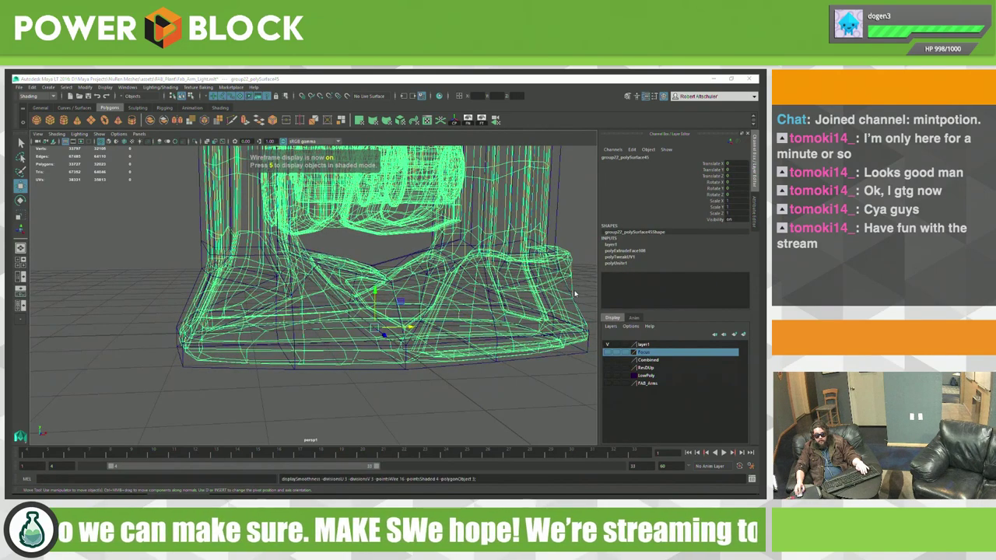
{"action": "key", "text": "3"}
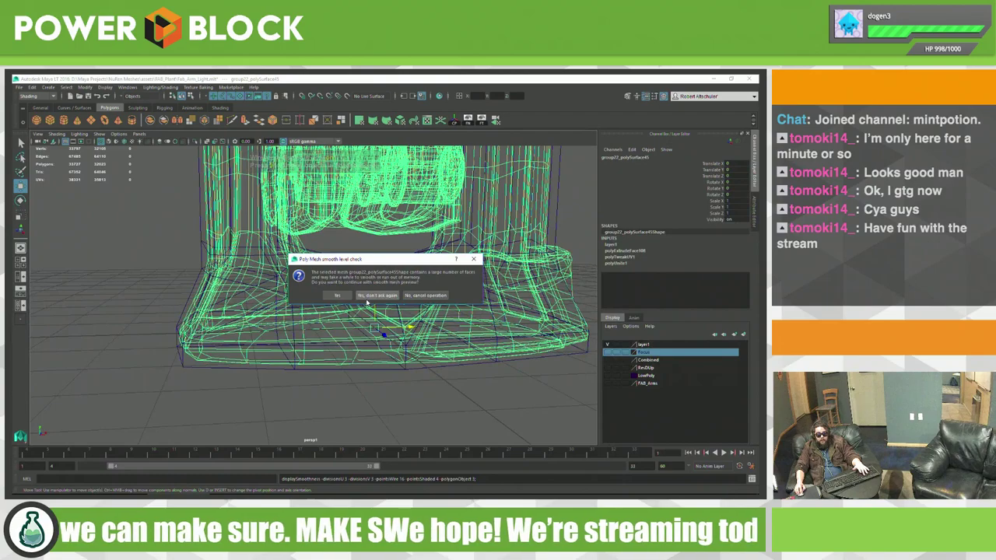
{"action": "left_click", "coordinate": [382, 297]}
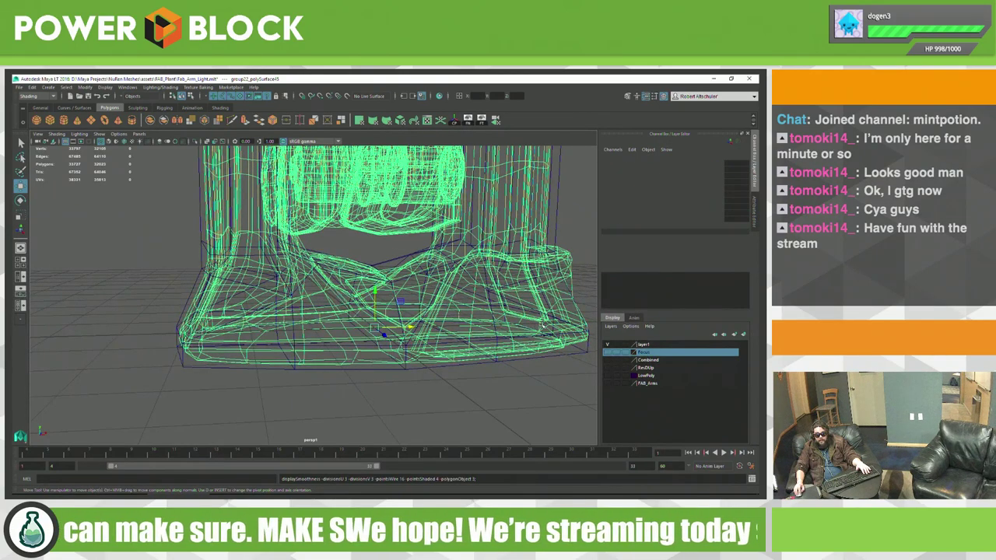
{"action": "key", "text": "1"}
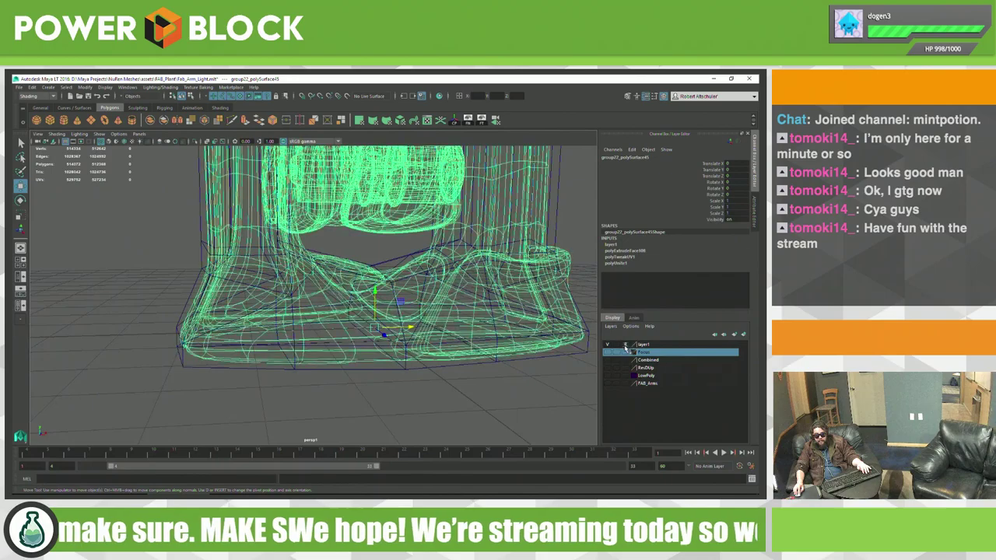
Step: Clear the selection, switch to textured display, and frame a low view of the arm's base
{"action": "left_click", "coordinate": [543, 385]}
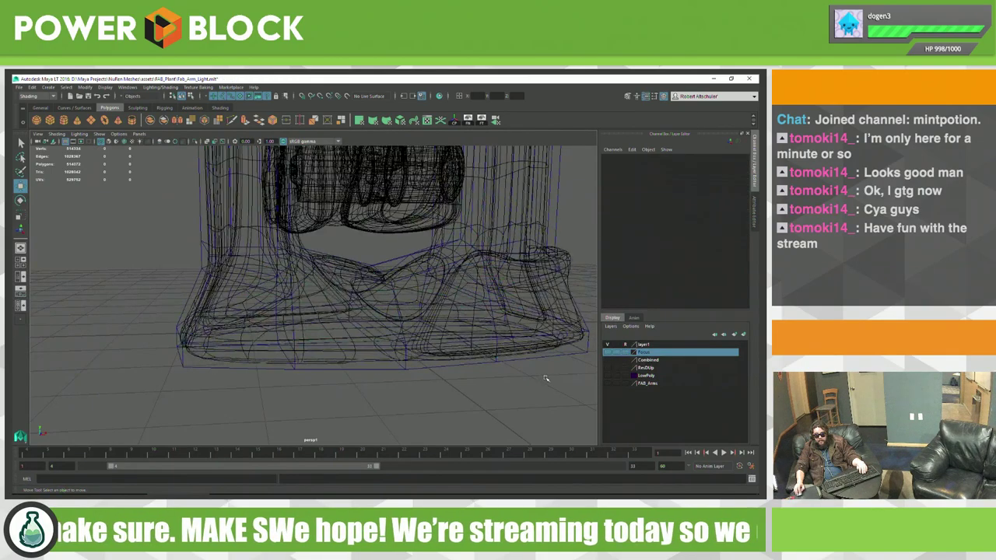
{"action": "key", "text": "6"}
{"action": "mouse_move", "coordinate": [536, 353]}
{"action": "left_mouse_down", "text": "alt"}
{"action": "mouse_move", "coordinate": [532, 437]}
{"action": "mouse_move", "coordinate": [477, 372]}
{"action": "mouse_move", "coordinate": [374, 333]}
{"action": "mouse_move", "coordinate": [472, 311]}
{"action": "mouse_move", "coordinate": [342, 312]}
{"action": "left_mouse_up", "text": "alt"}
{"action": "scroll", "coordinate": [434, 310], "scroll_direction": "down", "scroll_amount": 2}
{"action": "scroll", "coordinate": [381, 291], "scroll_direction": "down", "scroll_amount": 2}
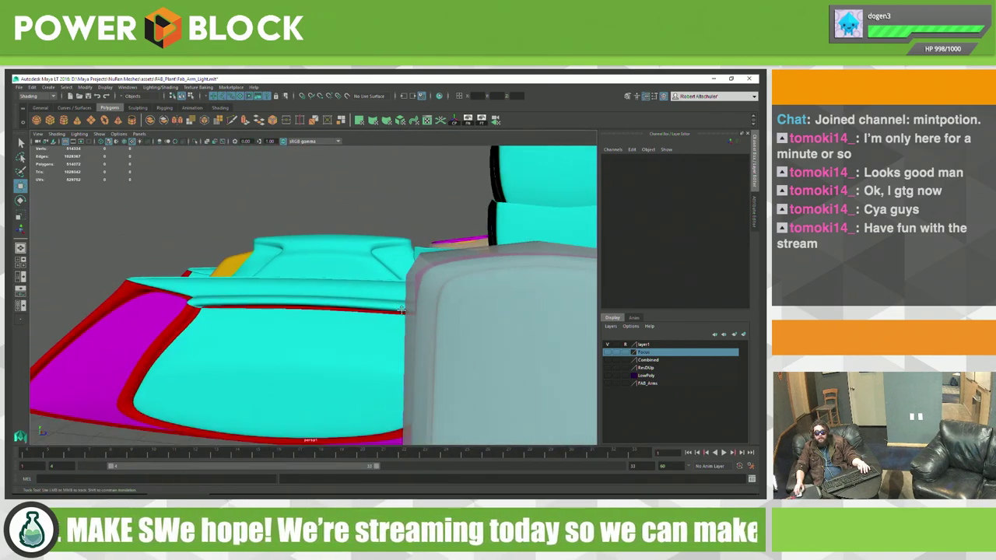
{"action": "scroll", "coordinate": [397, 296], "scroll_direction": "down", "scroll_amount": 2}
{"action": "scroll", "coordinate": [412, 300], "scroll_direction": "down", "scroll_amount": 2}
{"action": "middle_click_drag", "start_coordinate": [389, 306], "coordinate": [381, 254], "text": "alt"}
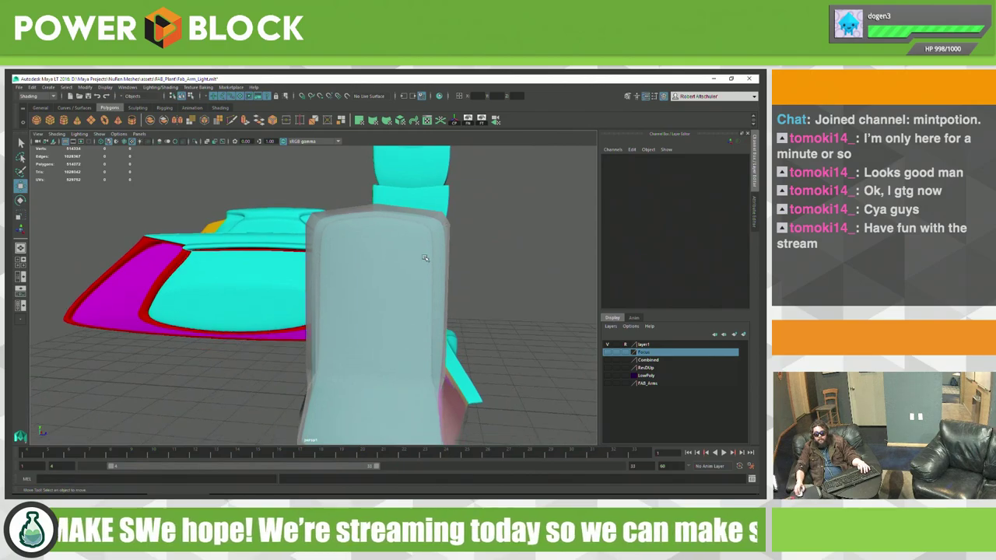
{"action": "mouse_move", "coordinate": [424, 258]}
{"action": "left_mouse_down", "text": "alt"}
{"action": "mouse_move", "coordinate": [419, 251]}
{"action": "mouse_move", "coordinate": [480, 244]}
{"action": "mouse_move", "coordinate": [383, 258]}
{"action": "mouse_move", "coordinate": [444, 274]}
{"action": "left_mouse_up", "text": "alt"}
{"action": "scroll", "coordinate": [404, 263], "scroll_direction": "up", "scroll_amount": 5}
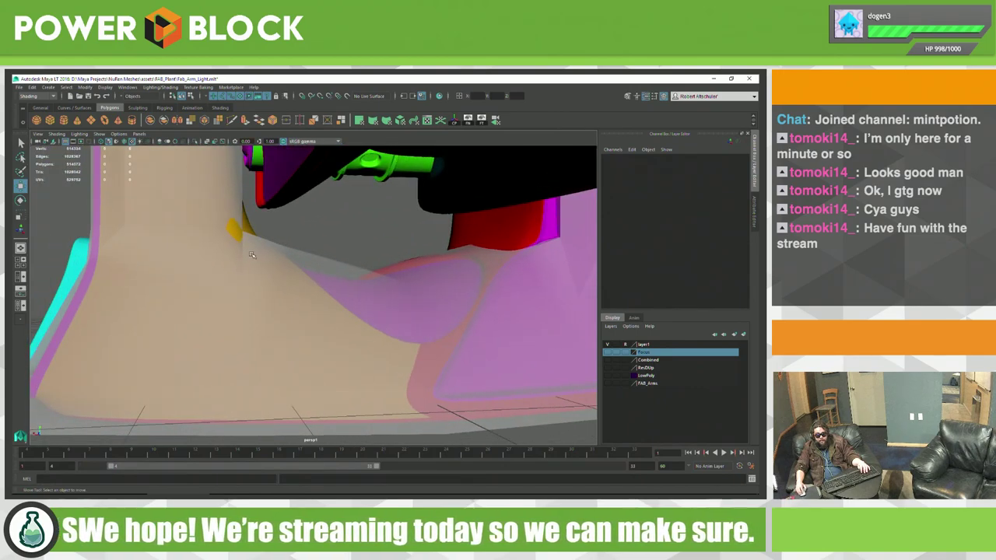
Step: Pick a cage base vertex and pull it out over the magenta high-poly sliver
{"action": "right_click_drag", "start_coordinate": [185, 247], "coordinate": [188, 227]}
{"action": "left_click_drag", "start_coordinate": [189, 255], "coordinate": [231, 267], "text": "alt"}
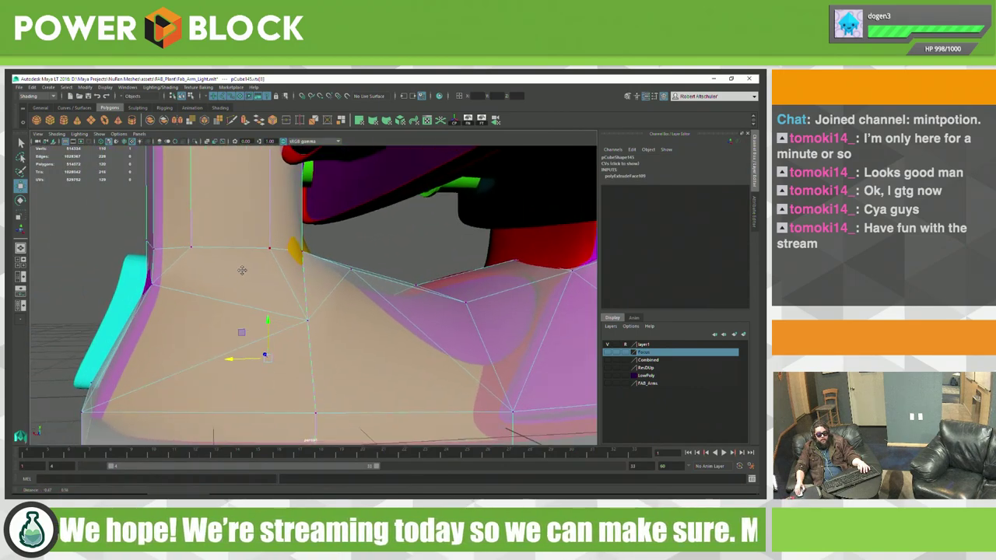
{"action": "left_click_drag", "start_coordinate": [249, 232], "coordinate": [241, 238], "text": "alt"}
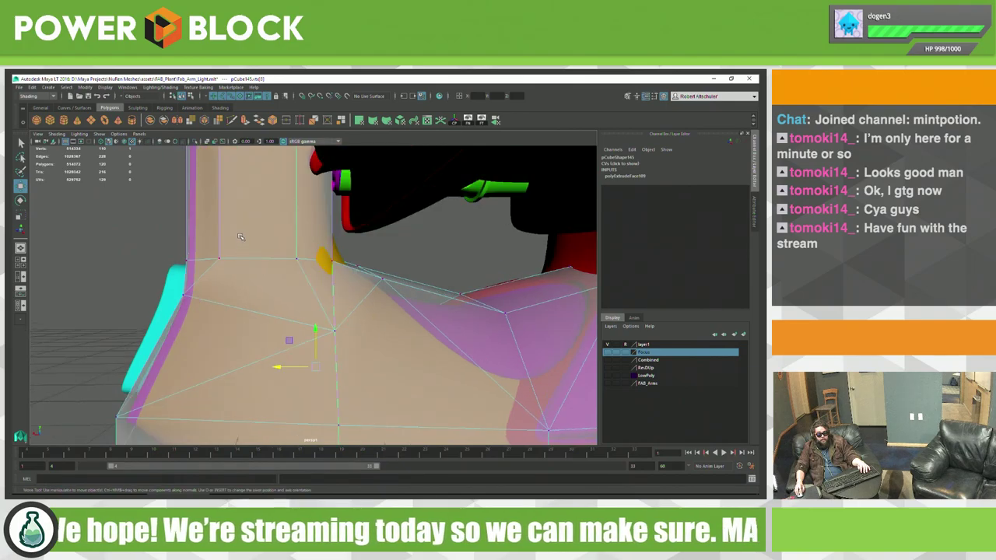
{"action": "mouse_move", "coordinate": [159, 286]}
{"action": "left_mouse_down", "text": "alt"}
{"action": "mouse_move", "coordinate": [276, 311]}
{"action": "mouse_move", "coordinate": [251, 274]}
{"action": "left_mouse_up", "text": "alt"}
{"action": "key", "text": "4"}
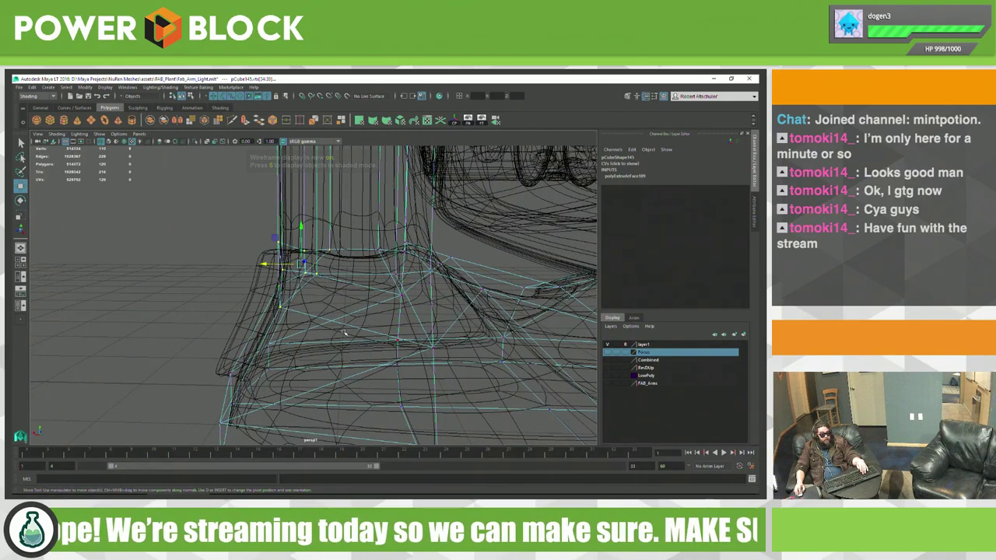
{"action": "mouse_move", "coordinate": [343, 336]}
{"action": "left_mouse_down", "text": "alt"}
{"action": "mouse_move", "coordinate": [342, 315]}
{"action": "mouse_move", "coordinate": [354, 336]}
{"action": "left_mouse_up", "text": "alt"}
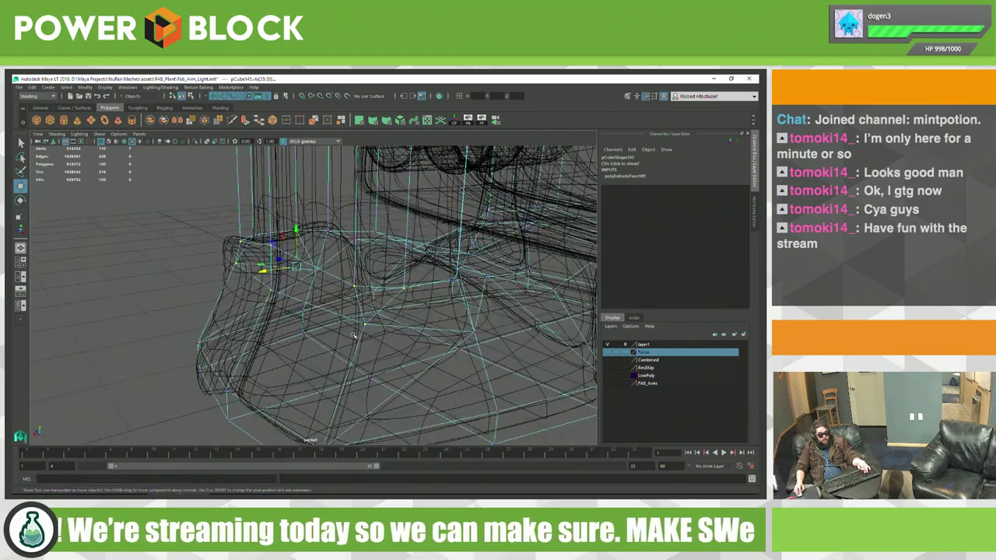
{"action": "key", "text": "5"}
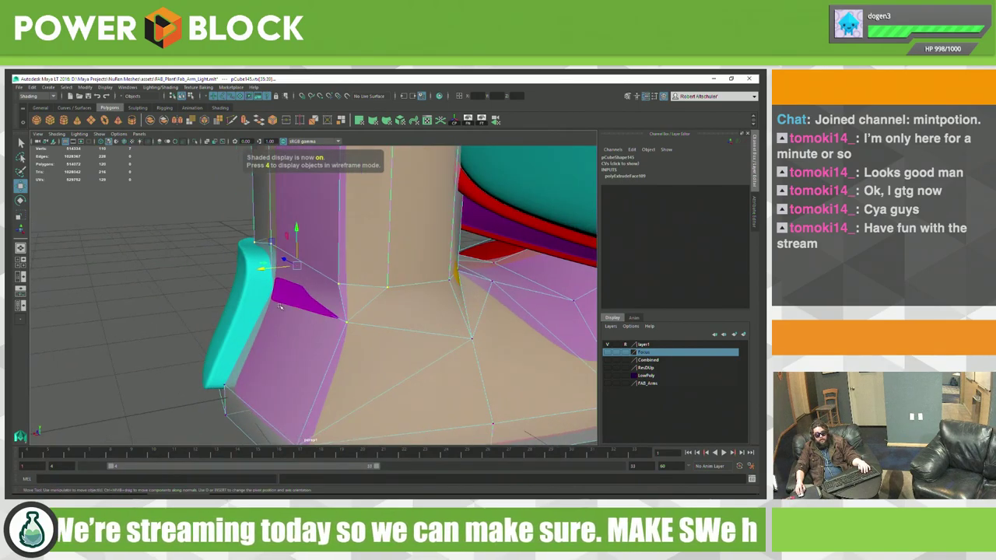
{"action": "middle_click_drag", "start_coordinate": [257, 269], "coordinate": [254, 268]}
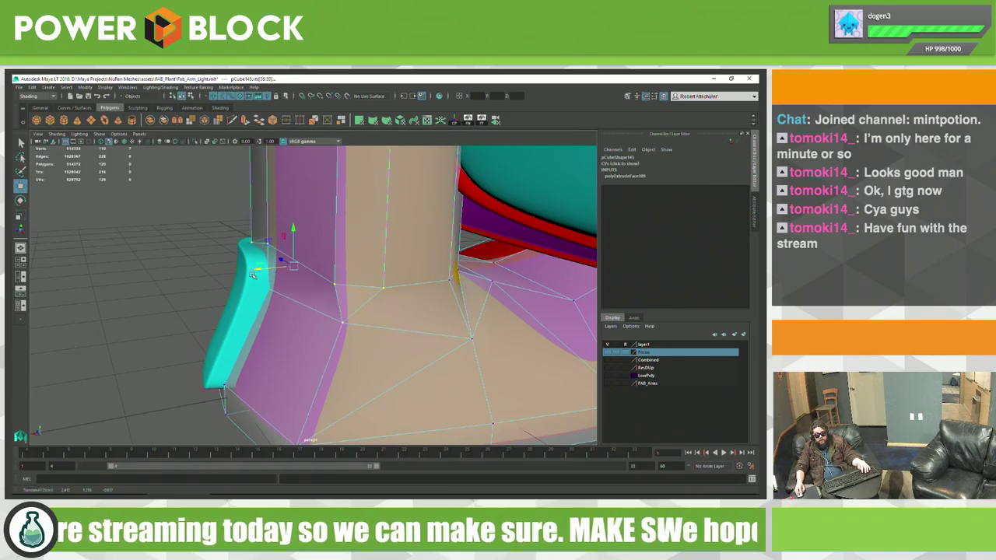
Step: Inspect the foot and column in wireframe from several angles
{"action": "mouse_move", "coordinate": [253, 275]}
{"action": "left_mouse_down", "text": "alt"}
{"action": "mouse_move", "coordinate": [363, 321]}
{"action": "mouse_move", "coordinate": [360, 310]}
{"action": "mouse_move", "coordinate": [239, 330]}
{"action": "left_mouse_up", "text": "alt"}
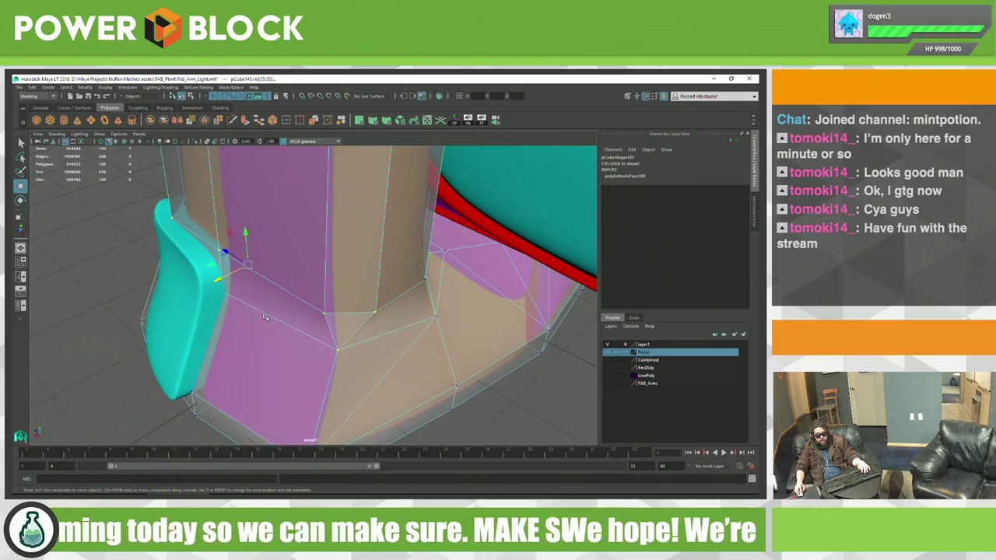
{"action": "key", "text": "4"}
{"action": "left_click_drag", "start_coordinate": [265, 317], "coordinate": [278, 328], "text": "alt"}
{"action": "left_click_drag", "start_coordinate": [216, 254], "coordinate": [228, 304], "text": "alt"}
Step: Shift the selected cage vertices outward and select a corner face of the cage base
{"action": "middle_click_drag", "start_coordinate": [215, 295], "coordinate": [222, 296]}
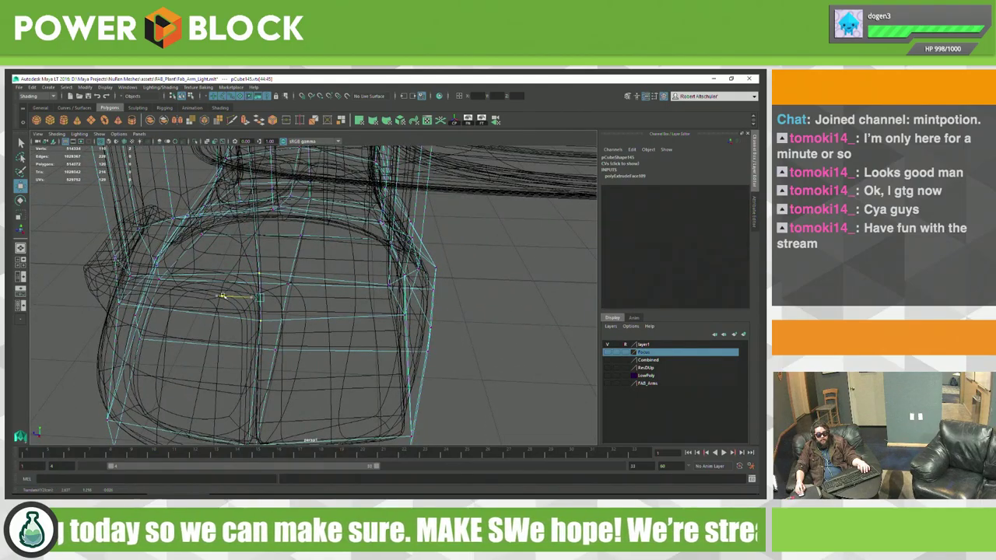
{"action": "mouse_move", "coordinate": [215, 298]}
{"action": "left_mouse_down", "text": "alt"}
{"action": "mouse_move", "coordinate": [284, 287]}
{"action": "mouse_move", "coordinate": [256, 302]}
{"action": "left_mouse_up", "text": "alt"}
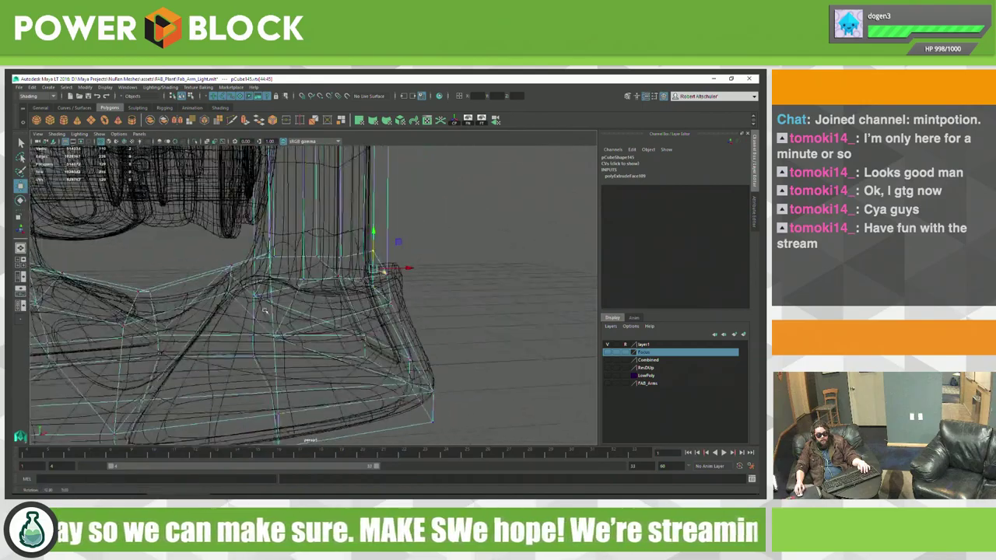
{"action": "right_click", "coordinate": [256, 302]}
{"action": "left_click", "coordinate": [258, 313]}
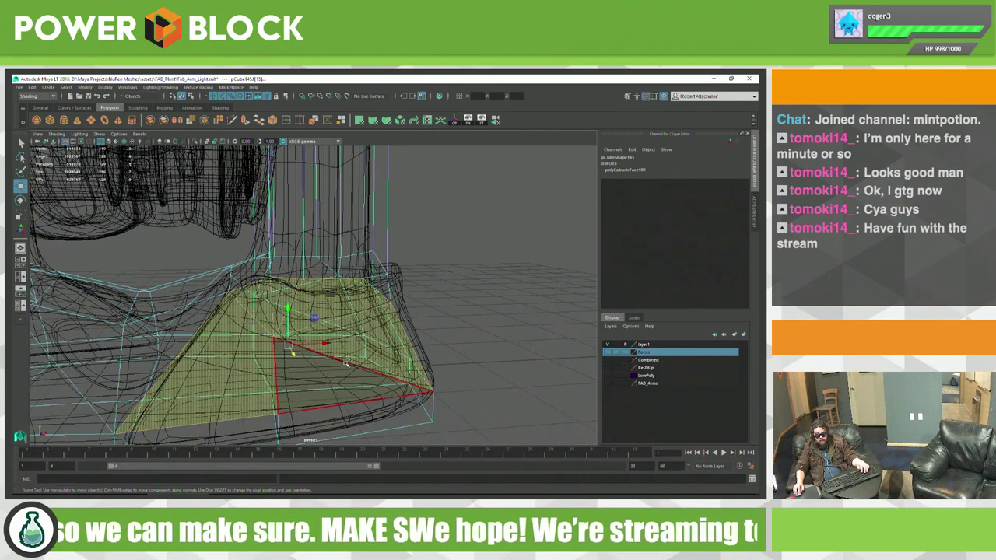
{"action": "left_click_drag", "start_coordinate": [345, 361], "coordinate": [290, 351], "text": "alt"}
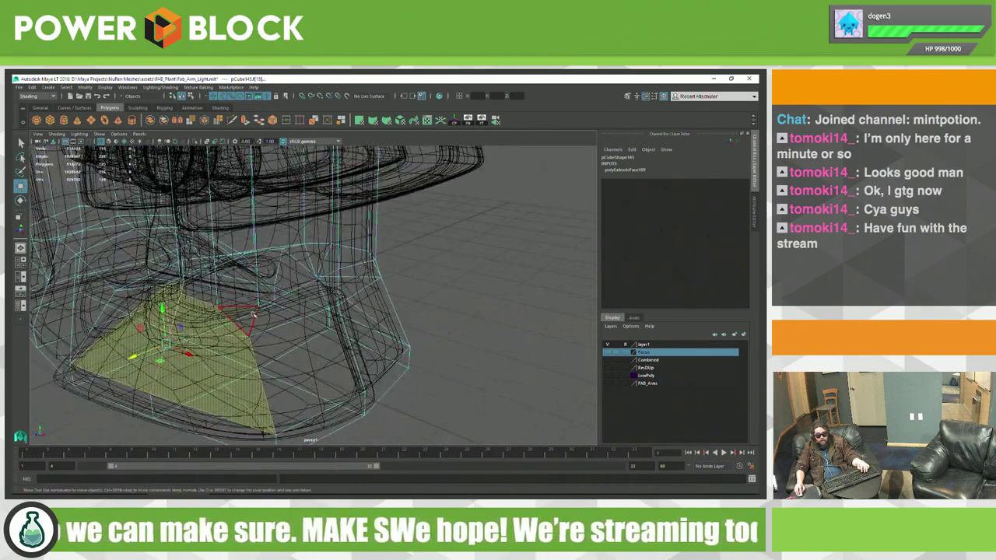
{"action": "mouse_move", "coordinate": [272, 309]}
{"action": "left_mouse_down", "text": "alt"}
{"action": "mouse_move", "coordinate": [241, 337]}
{"action": "mouse_move", "coordinate": [319, 344]}
{"action": "mouse_move", "coordinate": [228, 352]}
{"action": "mouse_move", "coordinate": [248, 375]}
{"action": "left_mouse_up", "text": "alt"}
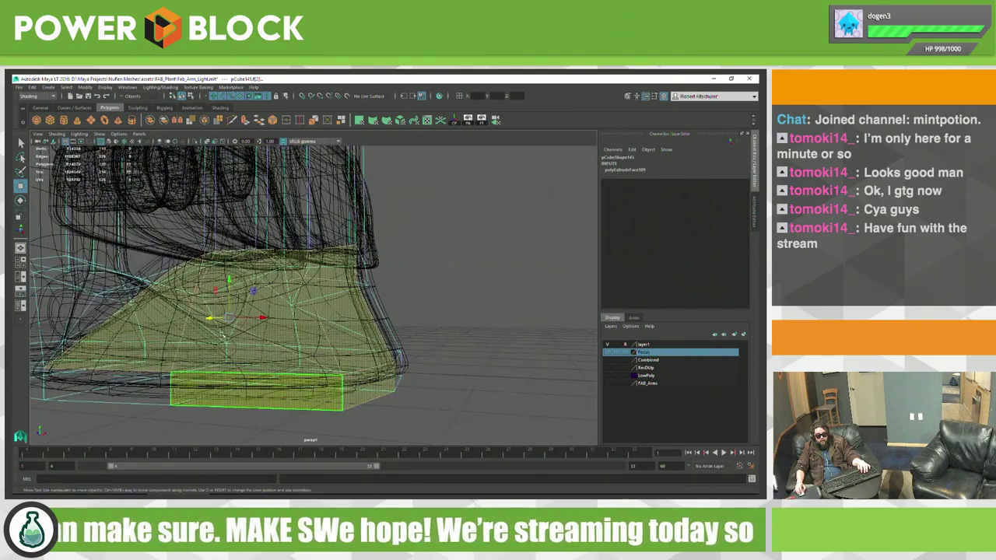
{"action": "mouse_move", "coordinate": [224, 335]}
{"action": "left_mouse_down", "text": "alt"}
{"action": "mouse_move", "coordinate": [383, 340]}
{"action": "mouse_move", "coordinate": [319, 356]}
{"action": "mouse_move", "coordinate": [286, 325]}
{"action": "left_mouse_up", "text": "alt"}
Step: Extrude the corner face outward over the high-poly base's protruding edge
{"action": "right_click", "coordinate": [410, 335], "text": "shift"}
{"action": "left_click", "coordinate": [410, 356]}
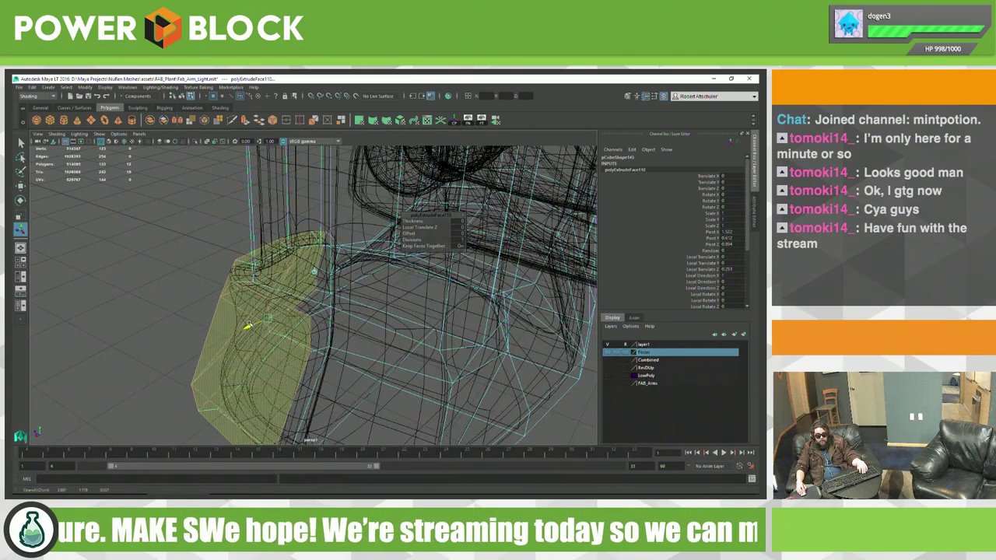
{"action": "mouse_move", "coordinate": [242, 328]}
{"action": "left_mouse_down", "text": "alt"}
{"action": "mouse_move", "coordinate": [421, 317]}
{"action": "mouse_move", "coordinate": [424, 307]}
{"action": "mouse_move", "coordinate": [407, 302]}
{"action": "left_mouse_up", "text": "alt"}
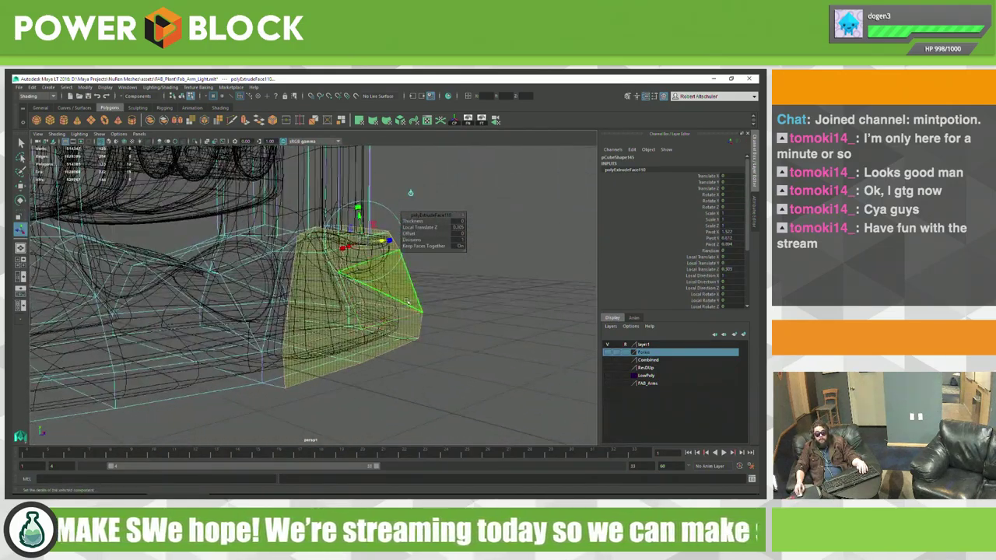
{"action": "left_click", "coordinate": [337, 351]}
{"action": "mouse_move", "coordinate": [337, 352]}
{"action": "left_mouse_down", "text": "alt"}
{"action": "mouse_move", "coordinate": [370, 375]}
{"action": "mouse_move", "coordinate": [213, 382]}
{"action": "mouse_move", "coordinate": [270, 361]}
{"action": "left_mouse_up", "text": "alt"}
{"action": "key", "text": "w"}
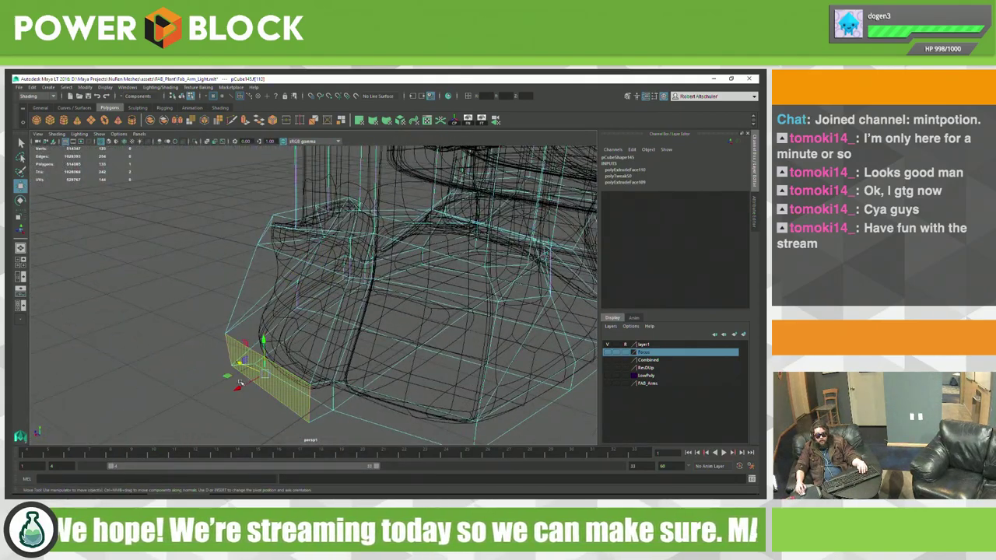
Step: Switch the cage to edge mode and select an edge at the base corner, viewing it from below and above
{"action": "left_click_drag", "start_coordinate": [243, 388], "coordinate": [401, 400], "text": "alt"}
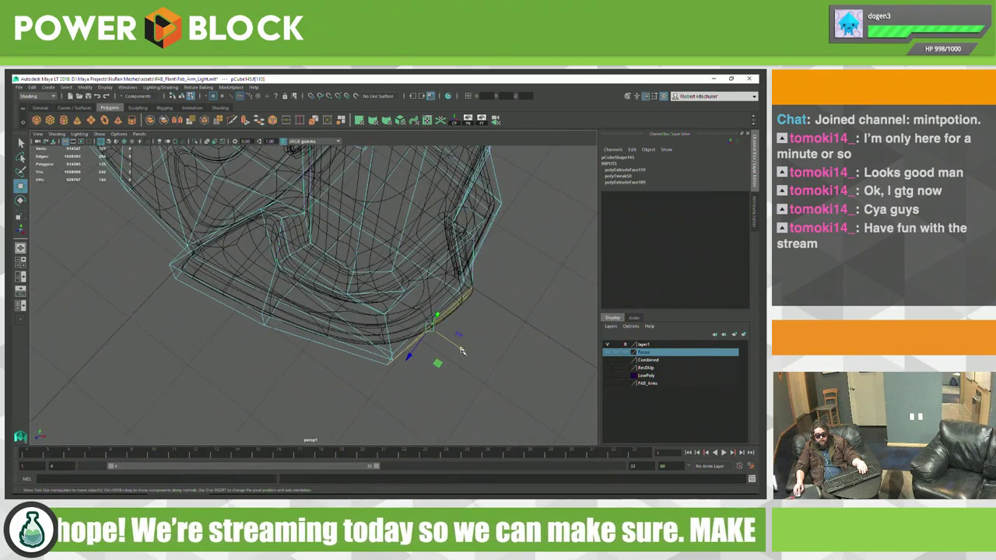
{"action": "mouse_move", "coordinate": [469, 355]}
{"action": "left_mouse_down", "text": "alt"}
{"action": "mouse_move", "coordinate": [426, 344]}
{"action": "mouse_move", "coordinate": [491, 357]}
{"action": "mouse_move", "coordinate": [378, 369]}
{"action": "mouse_move", "coordinate": [366, 282]}
{"action": "left_mouse_up", "text": "alt"}
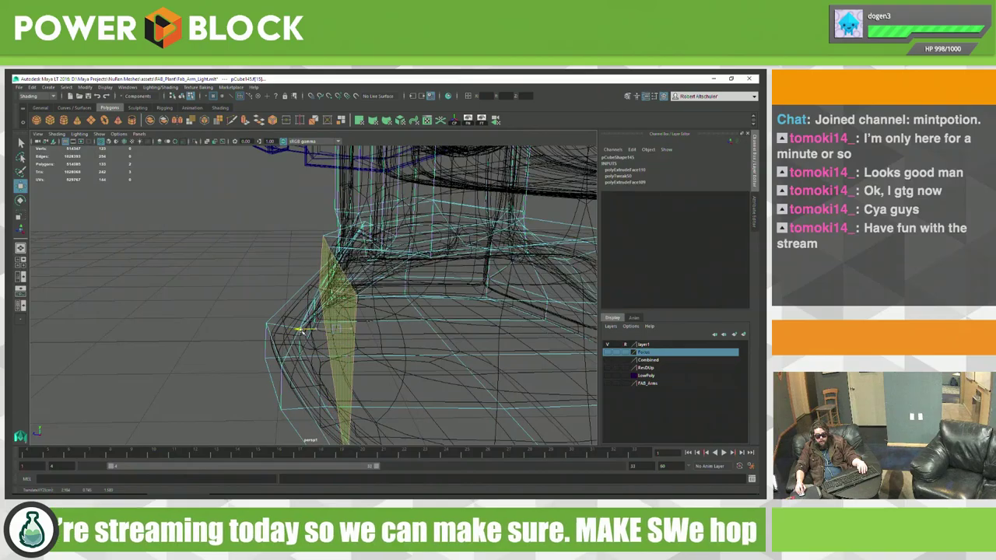
{"action": "mouse_move", "coordinate": [335, 327]}
{"action": "left_mouse_down", "text": "alt"}
{"action": "mouse_move", "coordinate": [455, 331]}
{"action": "mouse_move", "coordinate": [387, 273]}
{"action": "left_mouse_up", "text": "alt"}
{"action": "right_click", "coordinate": [387, 273]}
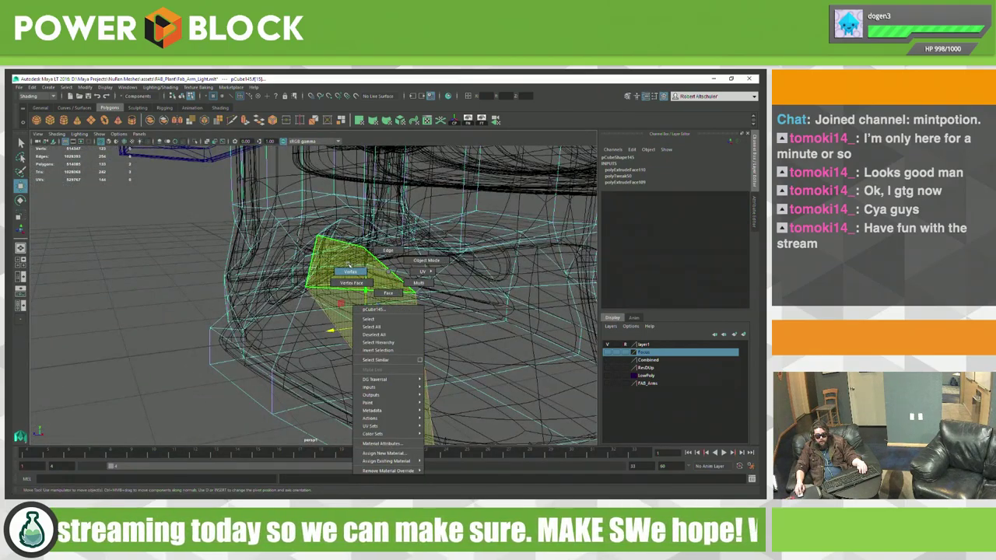
{"action": "left_click", "coordinate": [387, 249]}
{"action": "left_click", "coordinate": [340, 240]}
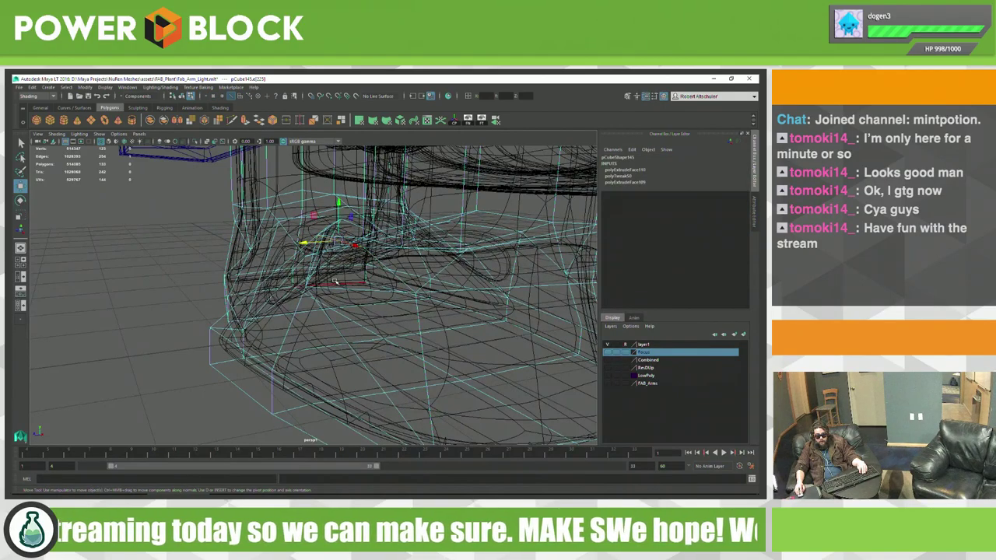
{"action": "mouse_move", "coordinate": [336, 282]}
{"action": "left_mouse_down", "text": "alt"}
{"action": "mouse_move", "coordinate": [467, 283]}
{"action": "mouse_move", "coordinate": [440, 327]}
{"action": "mouse_move", "coordinate": [397, 240]}
{"action": "mouse_move", "coordinate": [290, 288]}
{"action": "mouse_move", "coordinate": [468, 273]}
{"action": "mouse_move", "coordinate": [469, 299]}
{"action": "mouse_move", "coordinate": [395, 313]}
{"action": "mouse_move", "coordinate": [354, 341]}
{"action": "mouse_move", "coordinate": [426, 309]}
{"action": "mouse_move", "coordinate": [302, 277]}
{"action": "mouse_move", "coordinate": [416, 249]}
{"action": "mouse_move", "coordinate": [340, 271]}
{"action": "mouse_move", "coordinate": [318, 285]}
{"action": "mouse_move", "coordinate": [322, 304]}
{"action": "mouse_move", "coordinate": [409, 312]}
{"action": "mouse_move", "coordinate": [420, 326]}
{"action": "mouse_move", "coordinate": [406, 338]}
{"action": "mouse_move", "coordinate": [467, 334]}
{"action": "mouse_move", "coordinate": [465, 353]}
{"action": "mouse_move", "coordinate": [414, 315]}
{"action": "left_mouse_up", "text": "alt"}
{"action": "left_click", "coordinate": [340, 271]}
{"action": "left_click", "coordinate": [340, 271]}
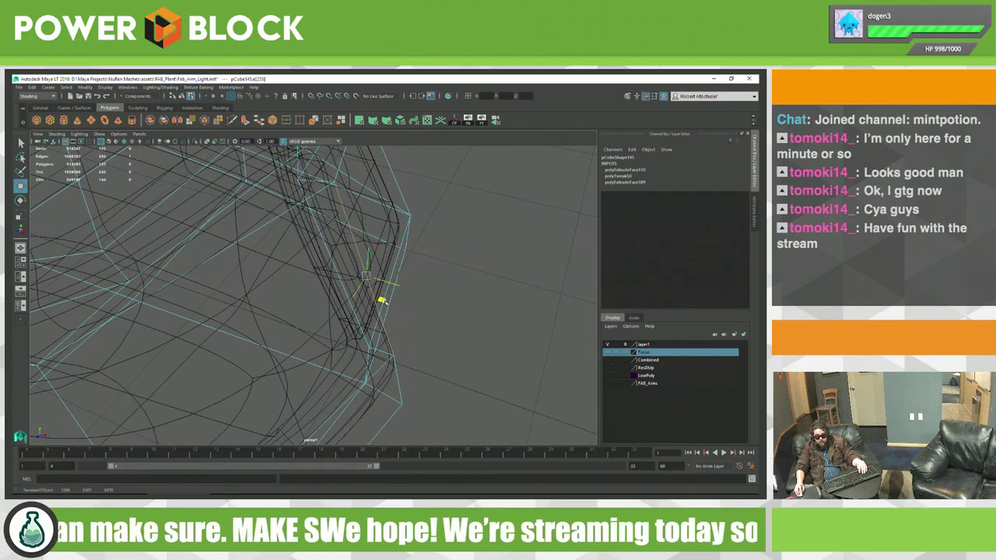
{"action": "mouse_move", "coordinate": [396, 306]}
{"action": "left_mouse_down", "text": "alt"}
{"action": "mouse_move", "coordinate": [271, 328]}
{"action": "mouse_move", "coordinate": [363, 300]}
{"action": "mouse_move", "coordinate": [375, 351]}
{"action": "left_mouse_up", "text": "alt"}
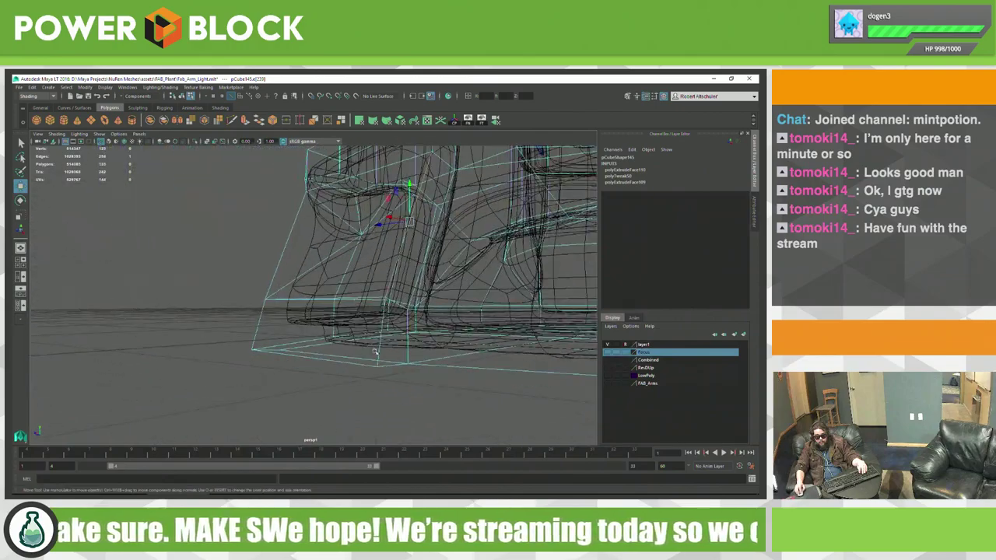
{"action": "right_click_drag", "start_coordinate": [378, 289], "coordinate": [380, 368]}
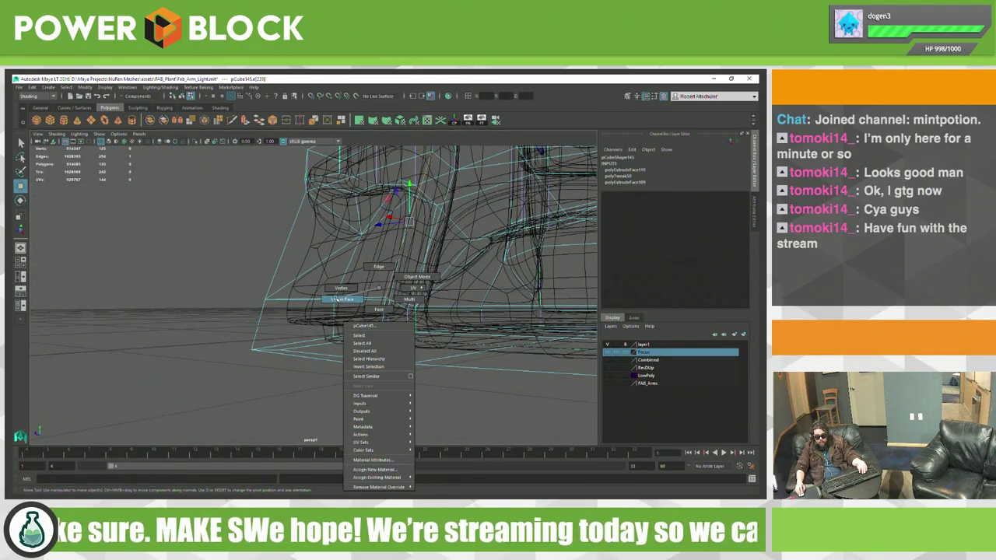
Step: Dismiss the marking menu and orbit around cage pCube145 to inspect its wrap at the arm base
{"action": "right_click_drag", "start_coordinate": [336, 299], "coordinate": [336, 298]}
{"action": "left_click", "coordinate": [333, 362]}
{"action": "left_click_drag", "start_coordinate": [333, 362], "coordinate": [454, 358], "text": "alt"}
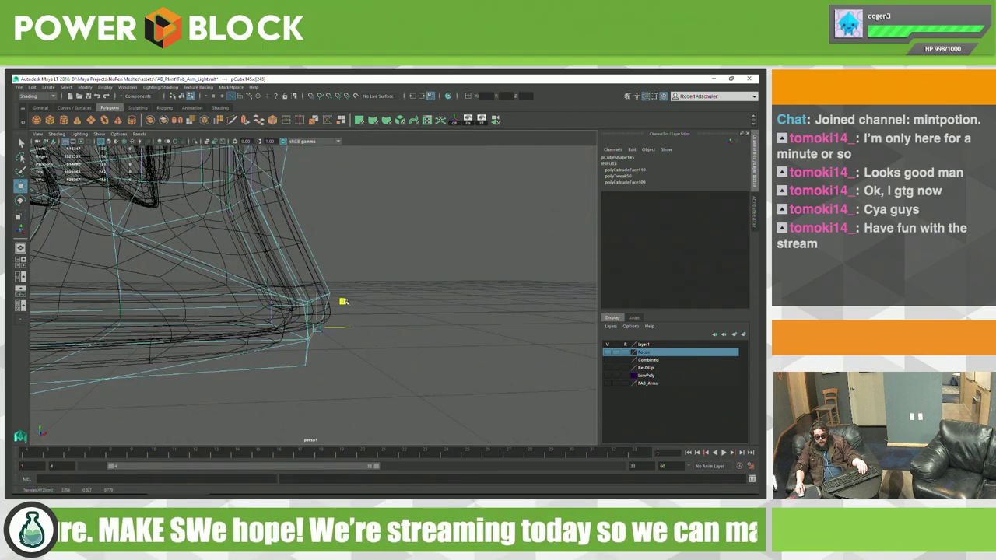
{"action": "left_click_drag", "start_coordinate": [339, 306], "coordinate": [434, 343], "text": "alt"}
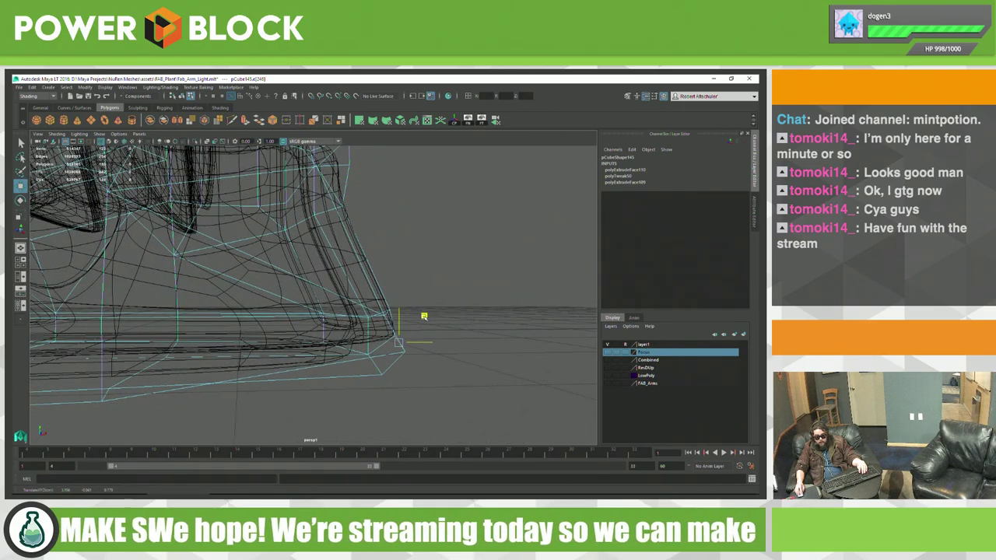
{"action": "mouse_move", "coordinate": [418, 309]}
{"action": "left_mouse_down", "text": "alt"}
{"action": "mouse_move", "coordinate": [415, 319]}
{"action": "mouse_move", "coordinate": [402, 295]}
{"action": "mouse_move", "coordinate": [411, 282]}
{"action": "mouse_move", "coordinate": [458, 359]}
{"action": "mouse_move", "coordinate": [352, 357]}
{"action": "left_mouse_up", "text": "alt"}
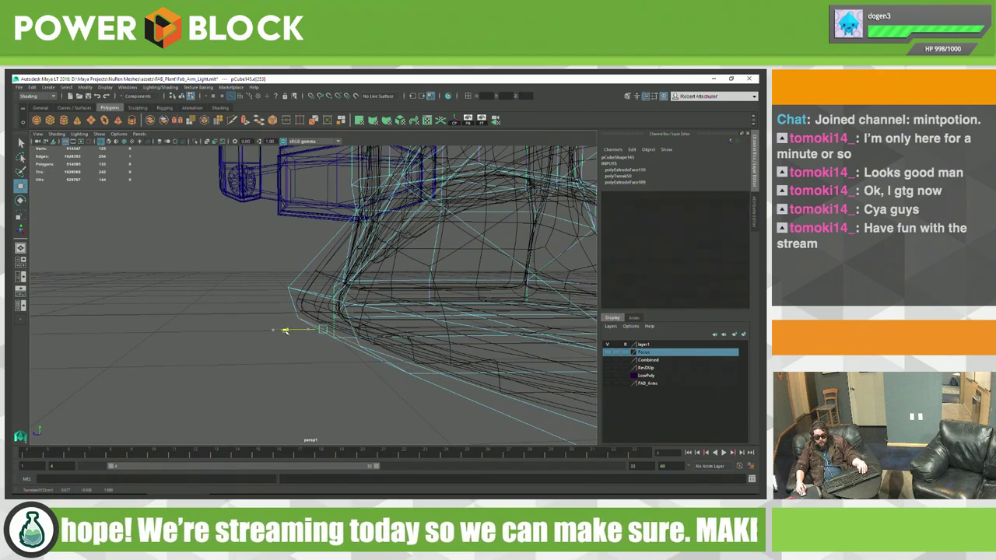
{"action": "mouse_move", "coordinate": [279, 330]}
{"action": "left_mouse_down", "text": "alt"}
{"action": "mouse_move", "coordinate": [473, 343]}
{"action": "mouse_move", "coordinate": [397, 336]}
{"action": "mouse_move", "coordinate": [347, 372]}
{"action": "mouse_move", "coordinate": [468, 370]}
{"action": "mouse_move", "coordinate": [400, 350]}
{"action": "mouse_move", "coordinate": [287, 352]}
{"action": "left_mouse_up", "text": "alt"}
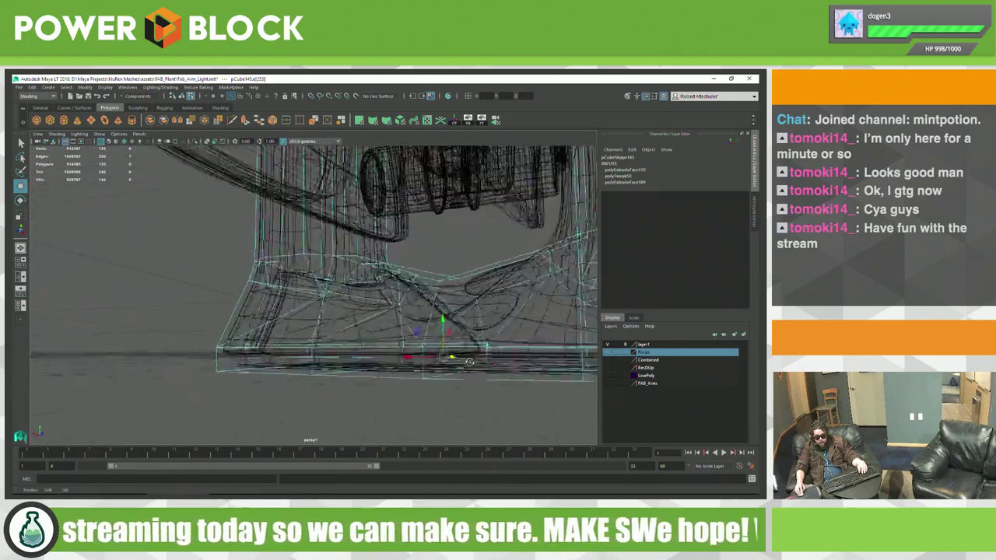
{"action": "mouse_move", "coordinate": [469, 362]}
{"action": "left_mouse_down", "text": "alt"}
{"action": "mouse_move", "coordinate": [368, 354]}
{"action": "mouse_move", "coordinate": [321, 368]}
{"action": "mouse_move", "coordinate": [340, 355]}
{"action": "mouse_move", "coordinate": [426, 393]}
{"action": "mouse_move", "coordinate": [408, 361]}
{"action": "left_mouse_up", "text": "alt"}
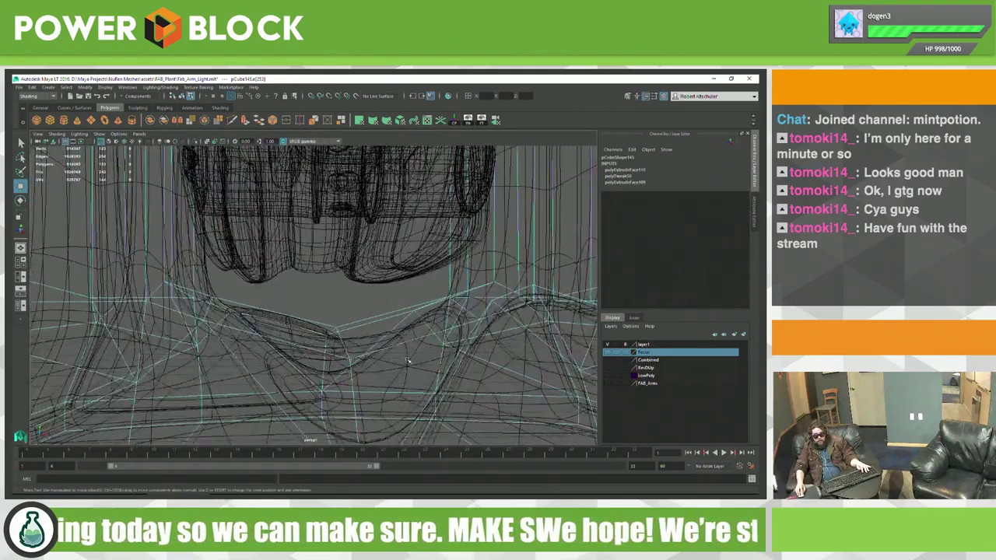
{"action": "mouse_move", "coordinate": [227, 318]}
{"action": "left_mouse_down", "text": "alt"}
{"action": "mouse_move", "coordinate": [259, 335]}
{"action": "mouse_move", "coordinate": [242, 334]}
{"action": "mouse_move", "coordinate": [256, 352]}
{"action": "mouse_move", "coordinate": [241, 357]}
{"action": "mouse_move", "coordinate": [211, 329]}
{"action": "left_mouse_up", "text": "alt"}
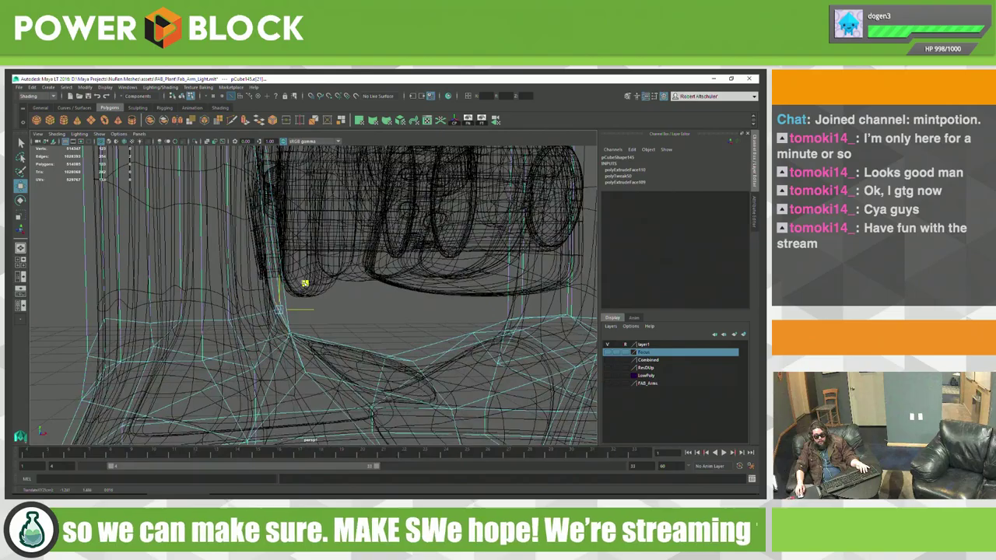
{"action": "mouse_move", "coordinate": [299, 269]}
{"action": "left_mouse_down", "text": "alt"}
{"action": "mouse_move", "coordinate": [314, 347]}
{"action": "mouse_move", "coordinate": [294, 231]}
{"action": "left_mouse_up", "text": "alt"}
Step: Switch pCube145 to Vertex mode, marquee-select the bracket cage's top corner vertices, and inspect them from several sides
{"action": "right_click", "coordinate": [218, 185]}
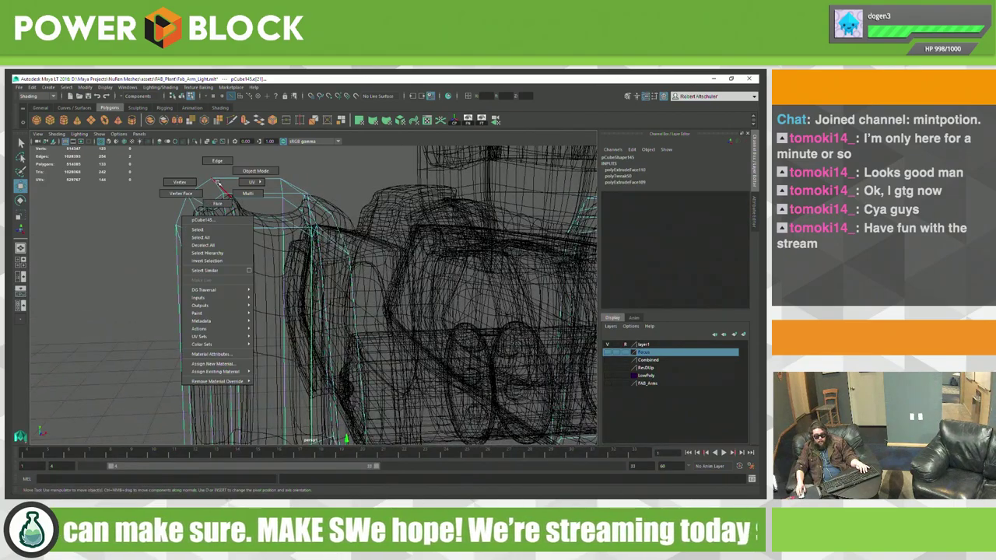
{"action": "left_click_drag", "start_coordinate": [187, 171], "coordinate": [210, 190], "text": "alt"}
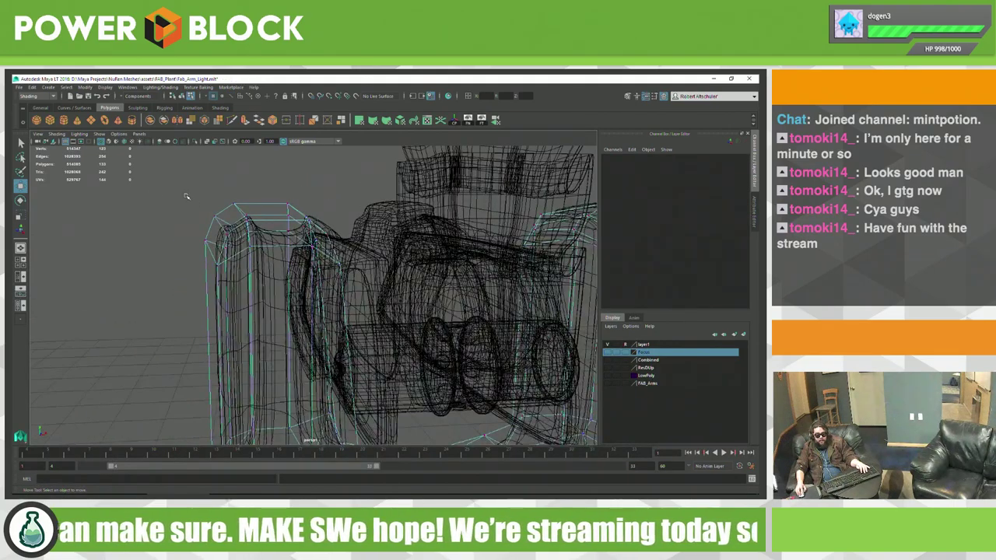
{"action": "left_click_drag", "start_coordinate": [240, 262], "coordinate": [266, 284]}
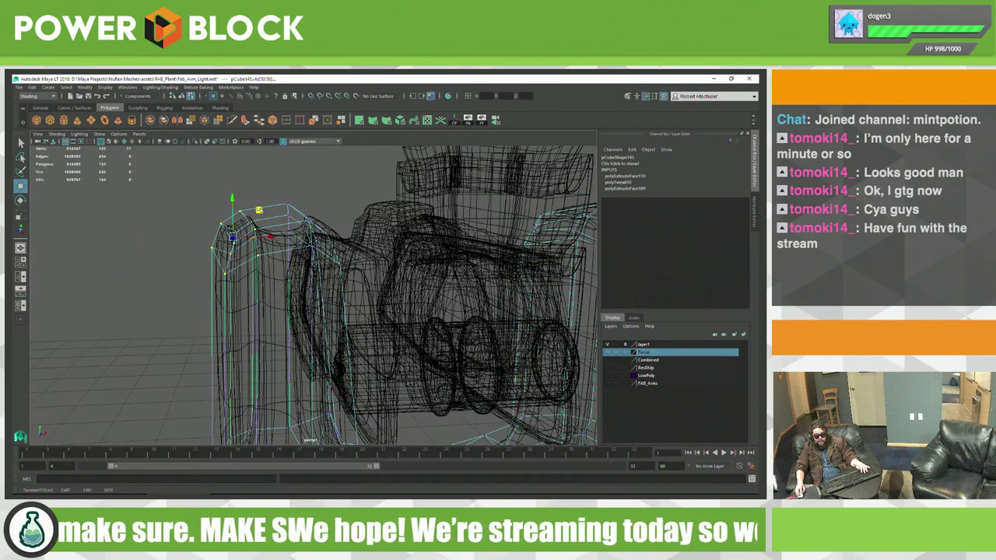
{"action": "mouse_move", "coordinate": [351, 295]}
{"action": "left_mouse_down", "text": "alt"}
{"action": "mouse_move", "coordinate": [469, 287]}
{"action": "mouse_move", "coordinate": [372, 319]}
{"action": "left_mouse_up", "text": "alt"}
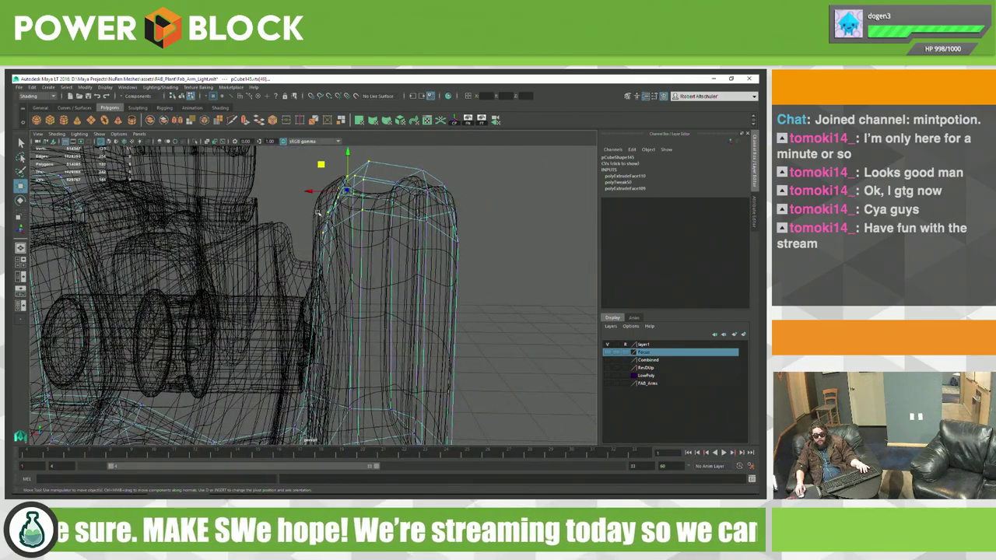
{"action": "left_click_drag", "start_coordinate": [317, 213], "coordinate": [372, 262], "text": "alt"}
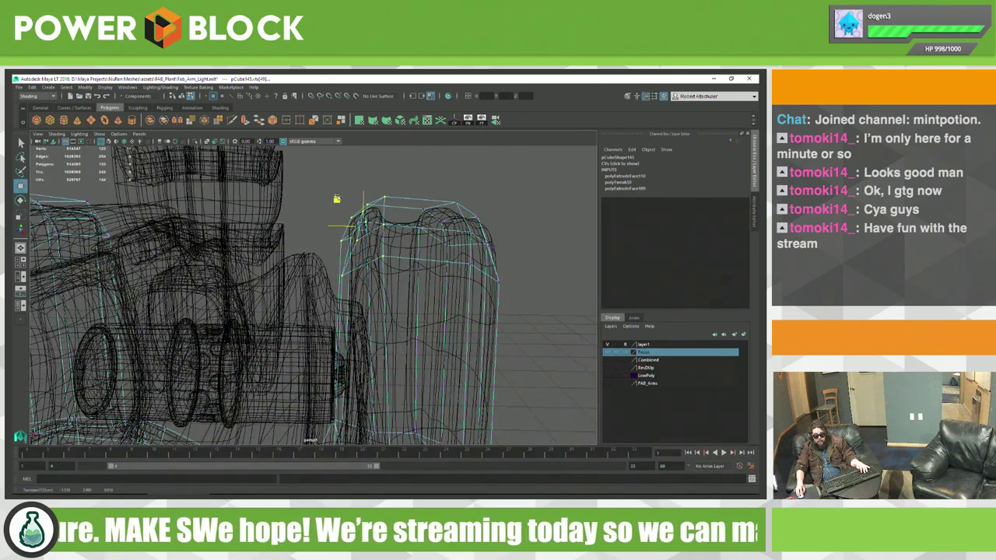
{"action": "mouse_move", "coordinate": [391, 252]}
{"action": "left_mouse_down", "text": "alt"}
{"action": "mouse_move", "coordinate": [370, 305]}
{"action": "mouse_move", "coordinate": [346, 248]}
{"action": "mouse_move", "coordinate": [295, 276]}
{"action": "mouse_move", "coordinate": [374, 287]}
{"action": "mouse_move", "coordinate": [386, 332]}
{"action": "left_mouse_up", "text": "alt"}
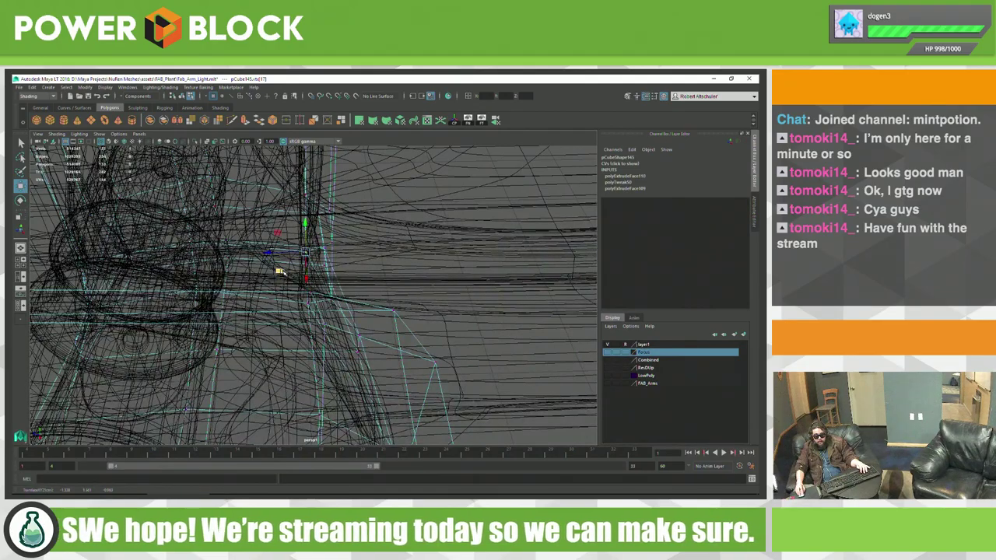
{"action": "mouse_move", "coordinate": [279, 271]}
{"action": "left_mouse_down", "text": "alt"}
{"action": "mouse_move", "coordinate": [277, 253]}
{"action": "mouse_move", "coordinate": [274, 285]}
{"action": "mouse_move", "coordinate": [306, 278]}
{"action": "left_mouse_up", "text": "alt"}
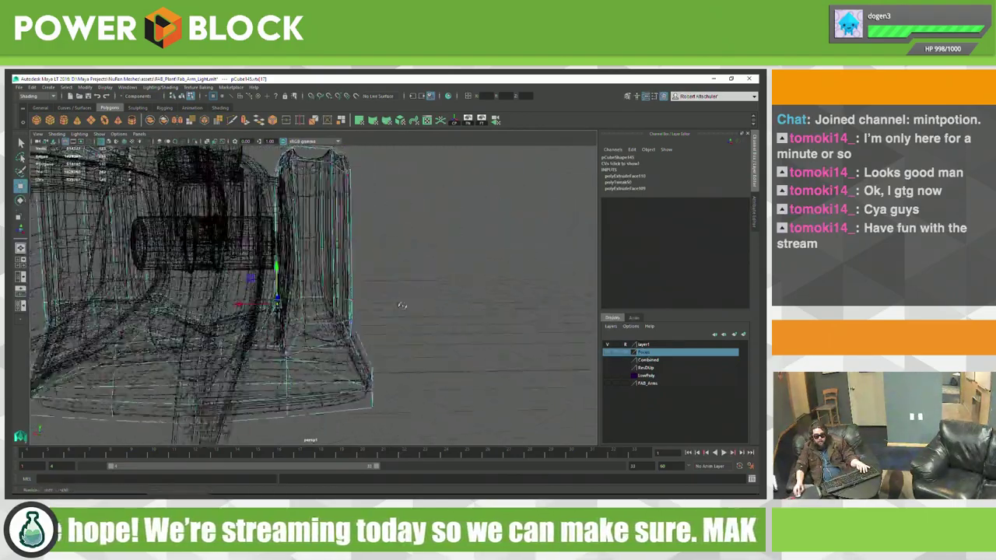
Step: Orbit around the base cage to check it from the front, side, below and above
{"action": "left_click_drag", "start_coordinate": [401, 305], "coordinate": [476, 318], "text": "alt"}
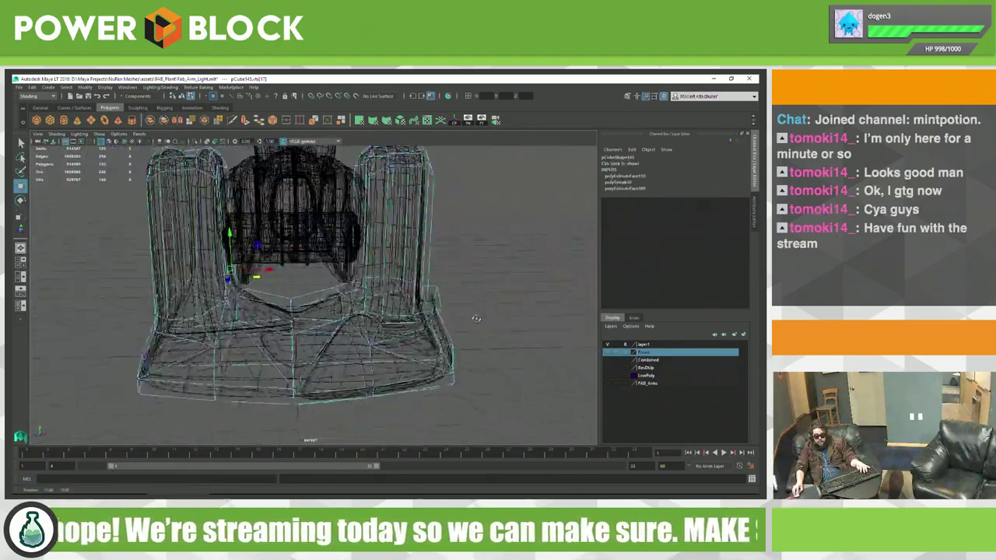
{"action": "left_click_drag", "start_coordinate": [364, 343], "coordinate": [405, 335], "text": "alt"}
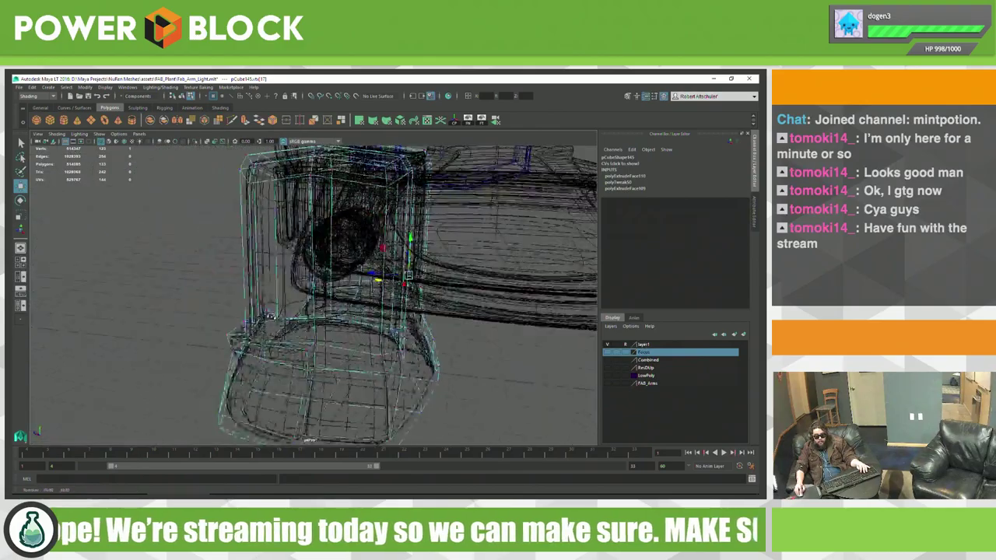
{"action": "left_click_drag", "start_coordinate": [331, 294], "coordinate": [341, 343], "text": "alt"}
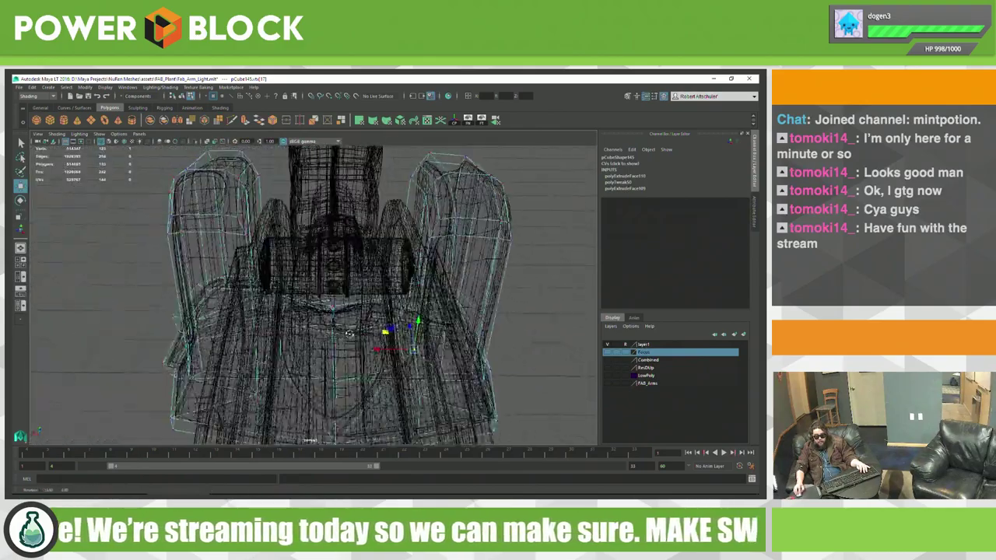
{"action": "left_click_drag", "start_coordinate": [340, 351], "coordinate": [218, 316], "text": "alt"}
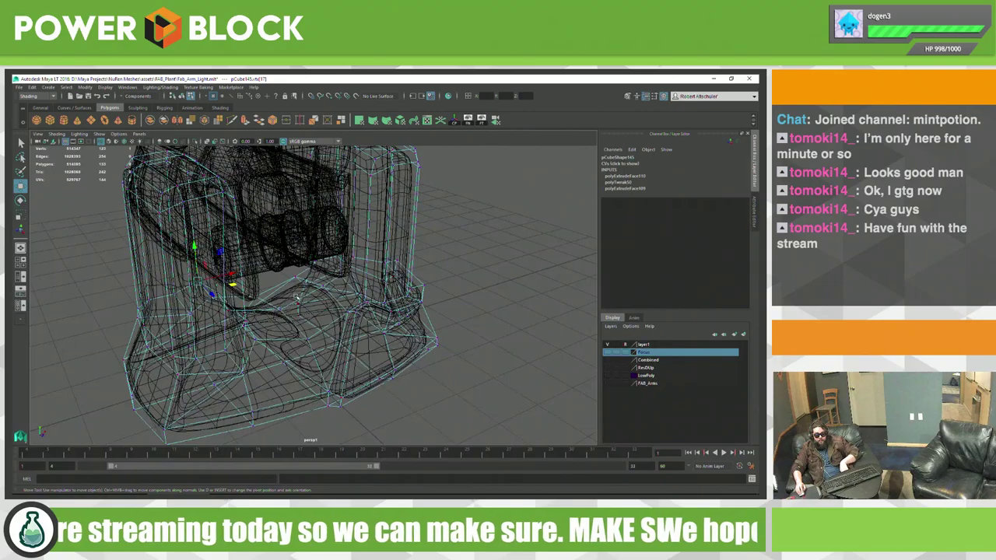
{"action": "left_click_drag", "start_coordinate": [303, 276], "coordinate": [304, 277], "text": "alt"}
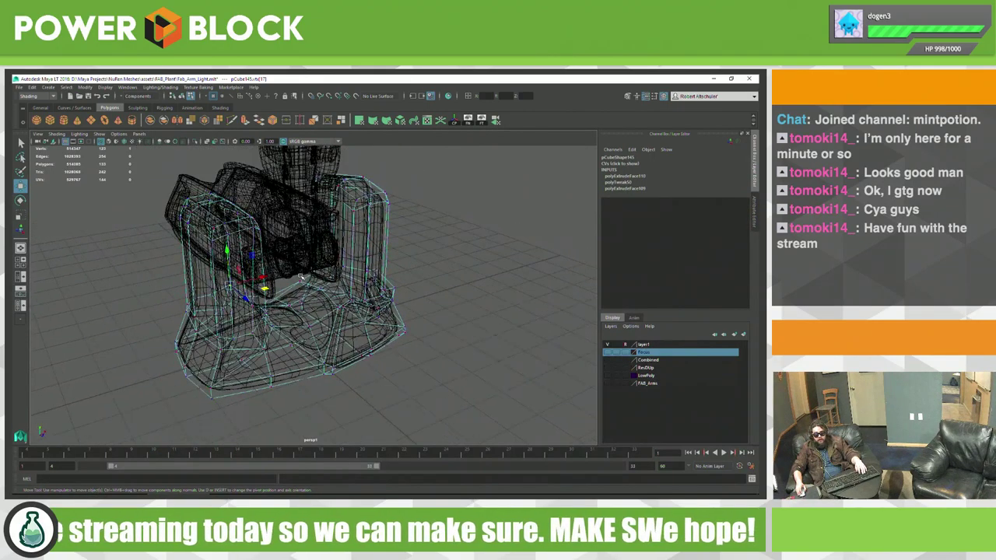
{"action": "right_click_drag", "start_coordinate": [302, 316], "coordinate": [366, 340], "text": "alt"}
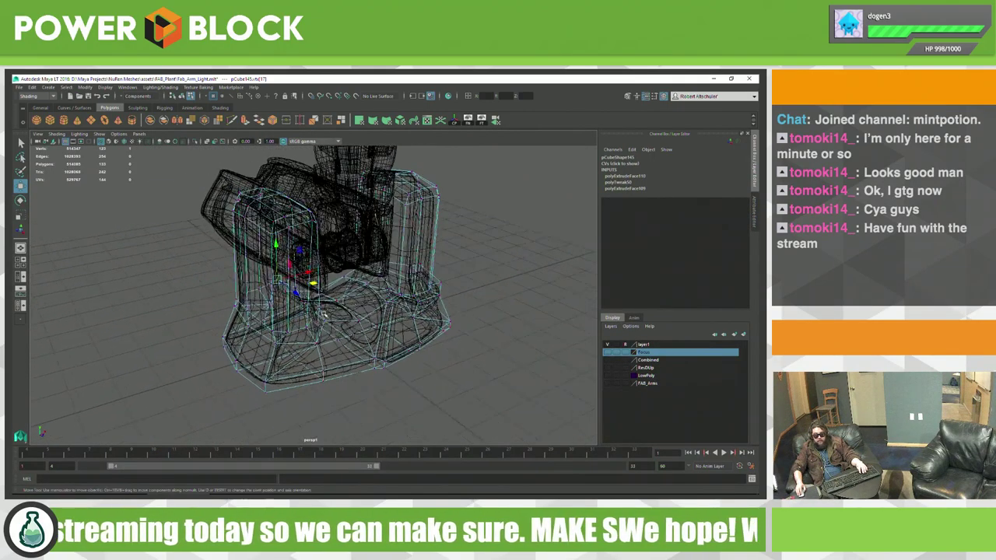
{"action": "left_click_drag", "start_coordinate": [366, 340], "coordinate": [377, 341], "text": "alt"}
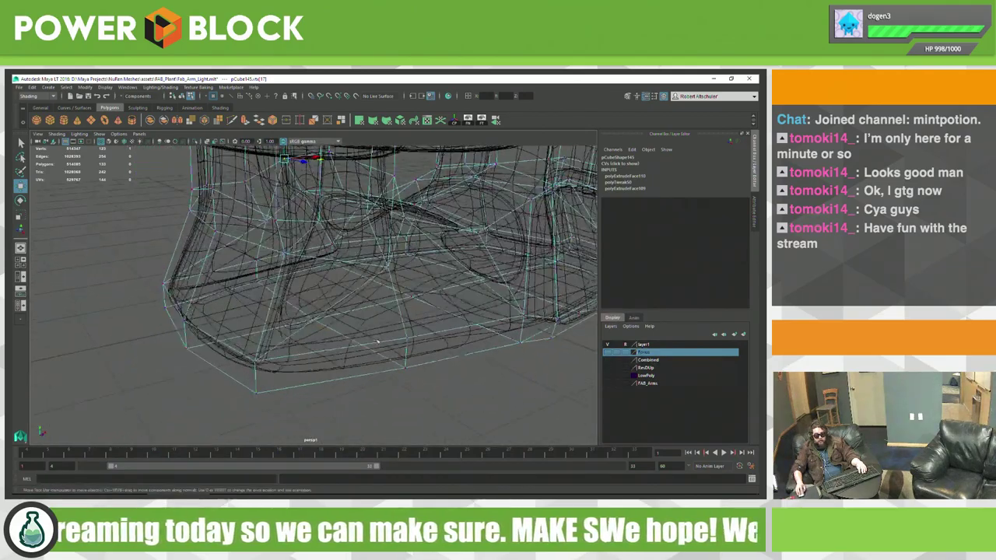
{"action": "left_click_drag", "start_coordinate": [272, 402], "coordinate": [206, 355], "text": "alt"}
Step: Clear the vertex selection and marquee-select the base cage's lower-left corner vertices
{"action": "left_click", "coordinate": [202, 351]}
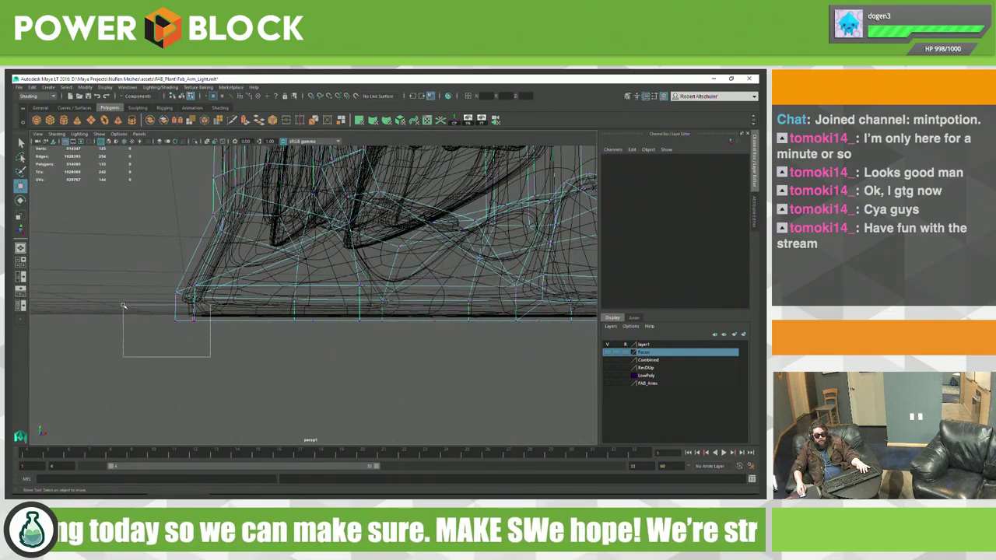
{"action": "left_click_drag", "start_coordinate": [123, 305], "coordinate": [124, 308]}
{"action": "scroll", "coordinate": [223, 323], "scroll_direction": "up", "scroll_amount": 2}
{"action": "key", "text": "alt+Tab"}
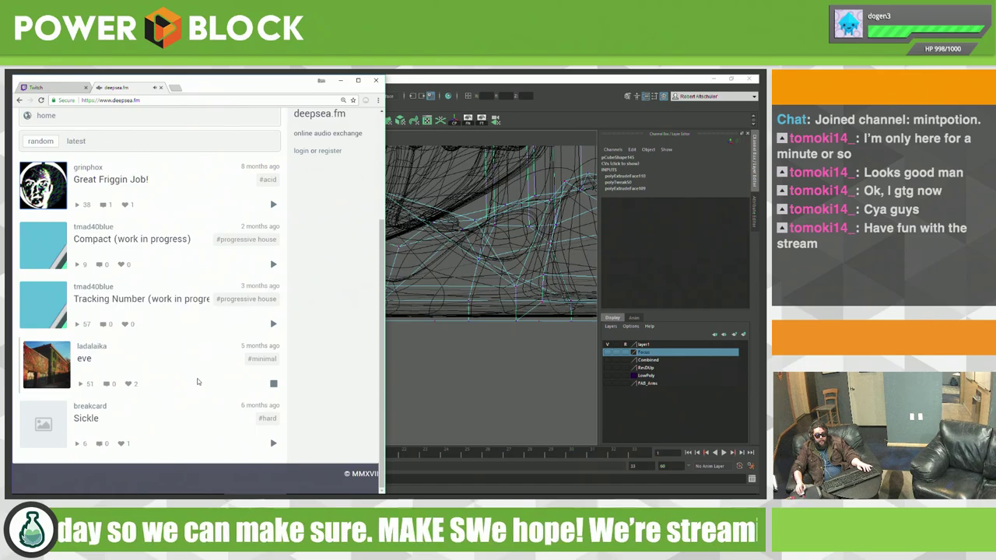
{"action": "key", "text": "alt+Tab"}
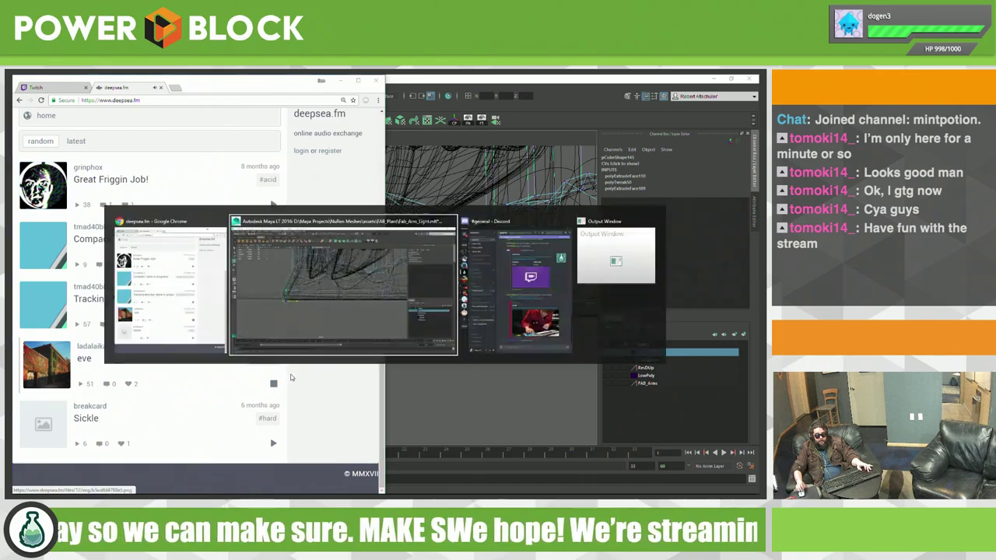
{"action": "scroll", "coordinate": [296, 381], "scroll_direction": "down", "scroll_amount": 3}
{"action": "scroll", "coordinate": [273, 395], "scroll_direction": "down", "scroll_amount": 3}
{"action": "mouse_move", "coordinate": [273, 395]}
{"action": "left_mouse_down", "text": "alt"}
{"action": "mouse_move", "coordinate": [352, 374]}
{"action": "mouse_move", "coordinate": [297, 377]}
{"action": "left_mouse_up", "text": "alt"}
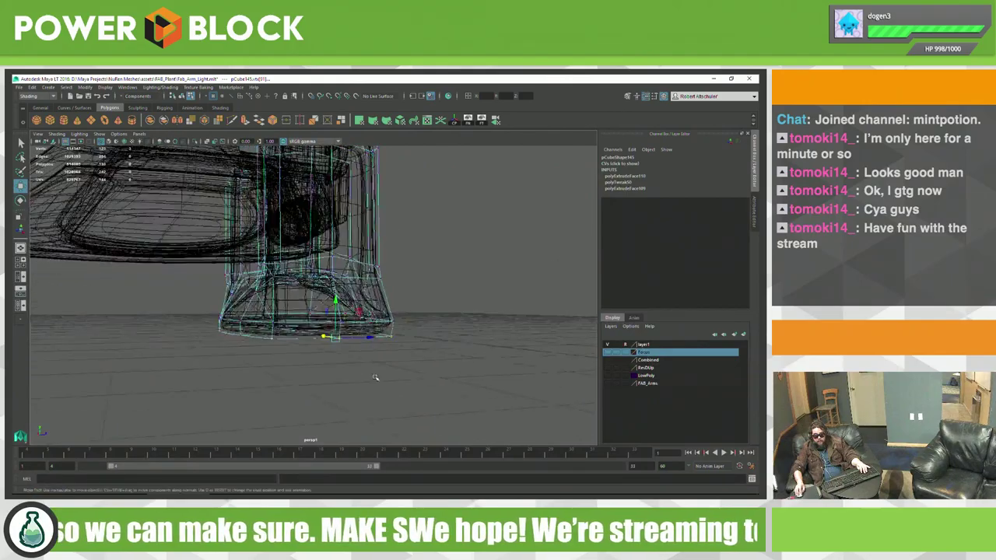
Step: Select the base cage's left corner vertices and pull them down to the base's bottom edge
{"action": "scroll", "coordinate": [297, 376], "scroll_direction": "up", "scroll_amount": 2}
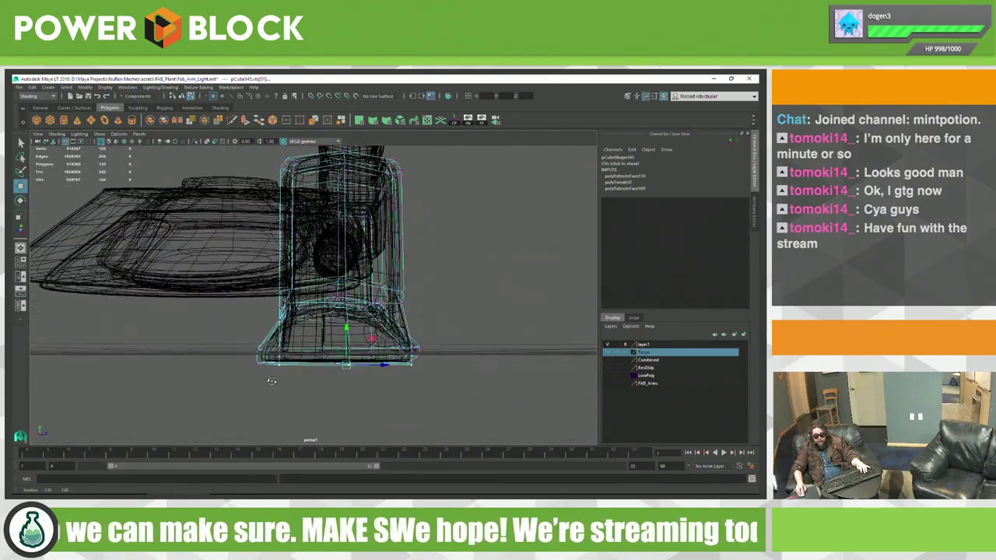
{"action": "scroll", "coordinate": [319, 366], "scroll_direction": "up", "scroll_amount": 2}
{"action": "scroll", "coordinate": [335, 358], "scroll_direction": "up", "scroll_amount": 2}
{"action": "scroll", "coordinate": [352, 348], "scroll_direction": "up", "scroll_amount": 2}
{"action": "scroll", "coordinate": [338, 356], "scroll_direction": "down", "scroll_amount": 2}
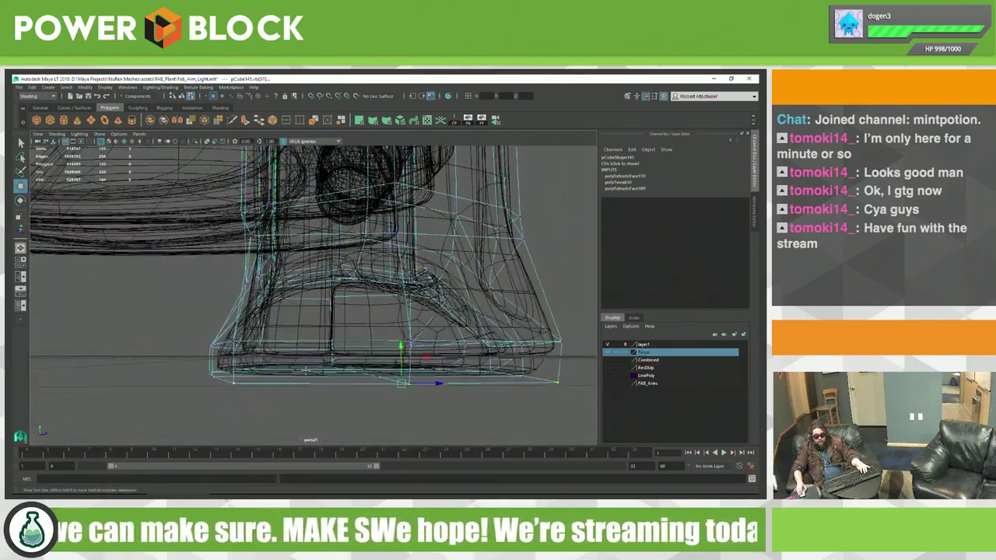
{"action": "scroll", "coordinate": [319, 367], "scroll_direction": "down", "scroll_amount": 2}
{"action": "scroll", "coordinate": [301, 380], "scroll_direction": "down", "scroll_amount": 1}
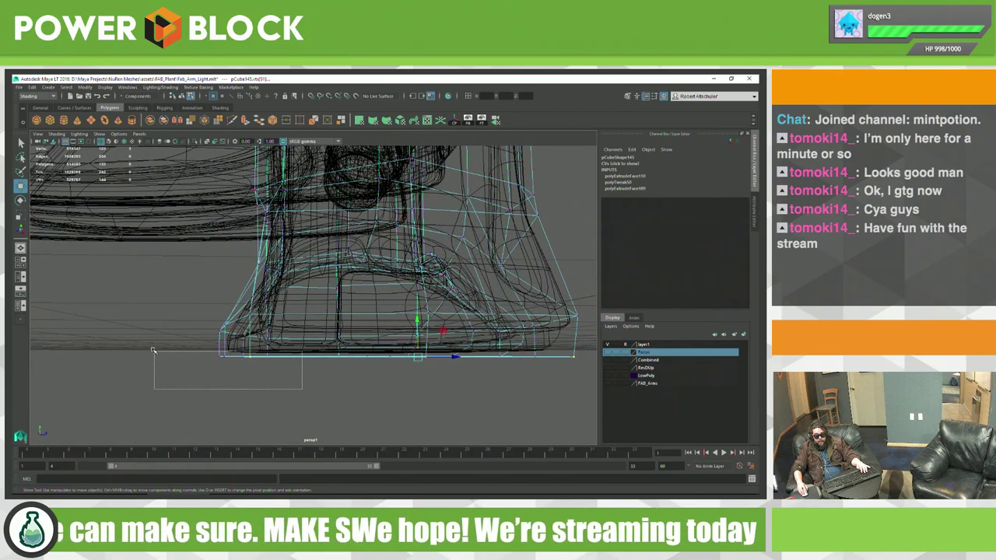
{"action": "left_click_drag", "start_coordinate": [154, 350], "coordinate": [181, 361]}
{"action": "middle_click_drag", "start_coordinate": [275, 357], "coordinate": [281, 356]}
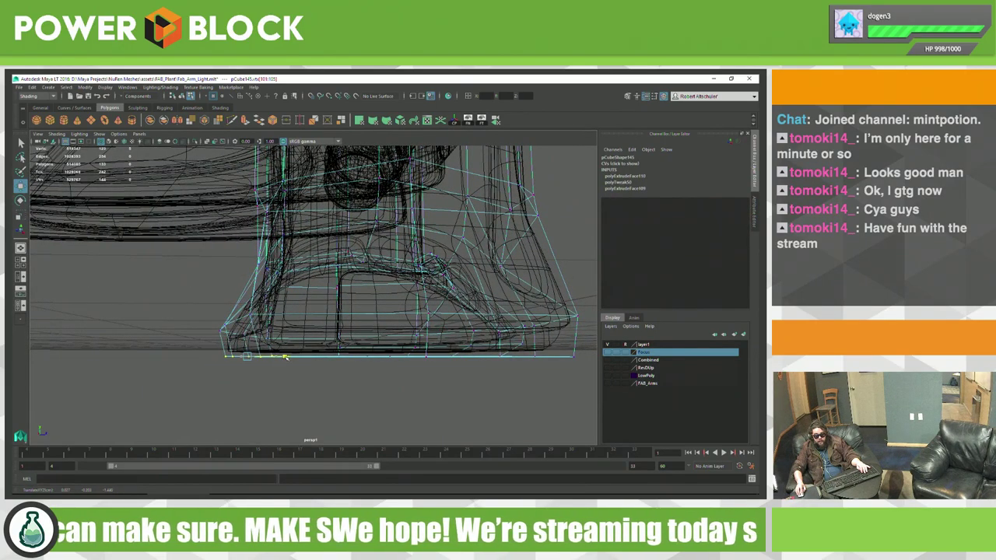
Step: Orbit out to an angled view of the whole model and return to Object Mode
{"action": "left_click_drag", "start_coordinate": [380, 362], "coordinate": [274, 377], "text": "alt"}
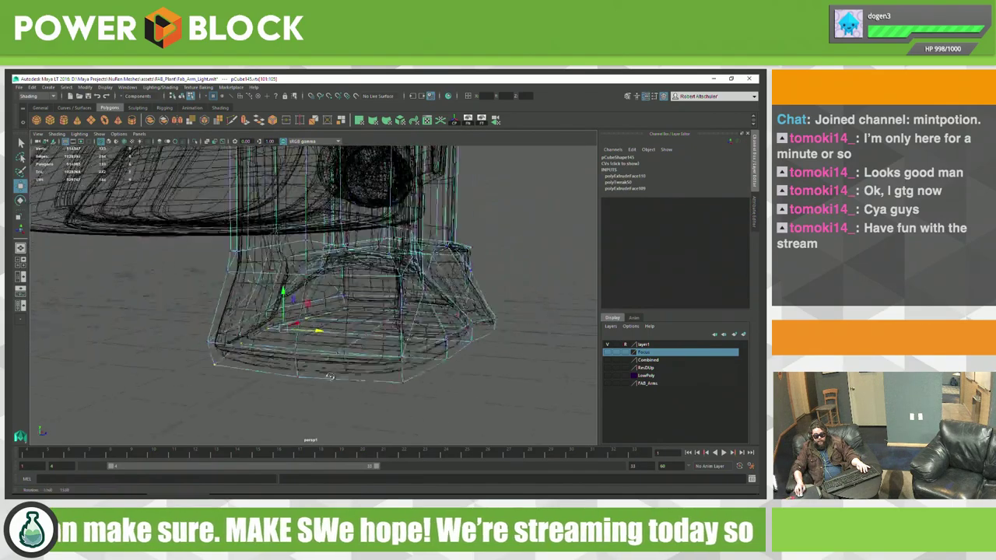
{"action": "mouse_move", "coordinate": [358, 375]}
{"action": "left_mouse_down", "text": "alt"}
{"action": "mouse_move", "coordinate": [287, 419]}
{"action": "mouse_move", "coordinate": [242, 400]}
{"action": "left_mouse_up", "text": "alt"}
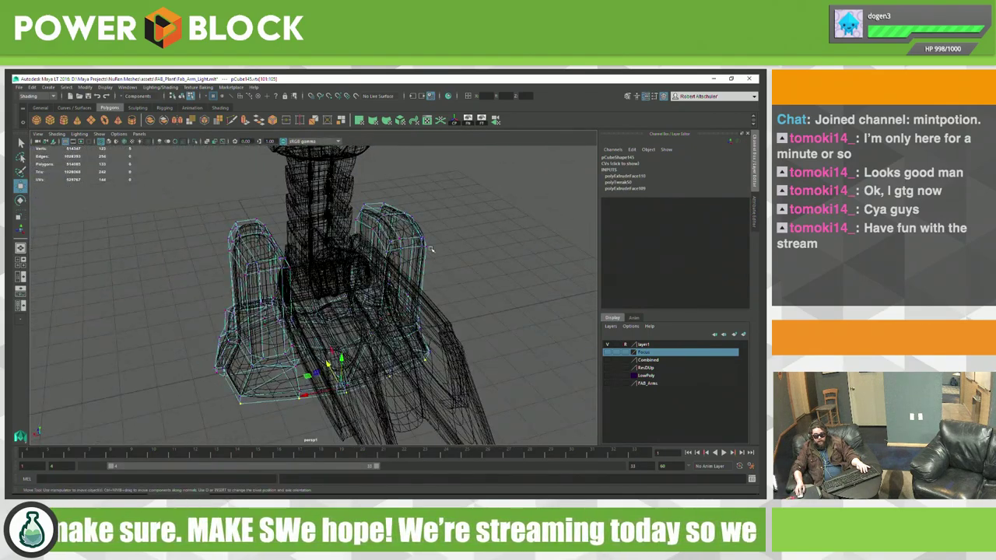
{"action": "mouse_move", "coordinate": [430, 247]}
{"action": "right_mouse_down"}
{"action": "mouse_move", "coordinate": [456, 233]}
{"action": "mouse_move", "coordinate": [475, 239]}
{"action": "right_mouse_up"}
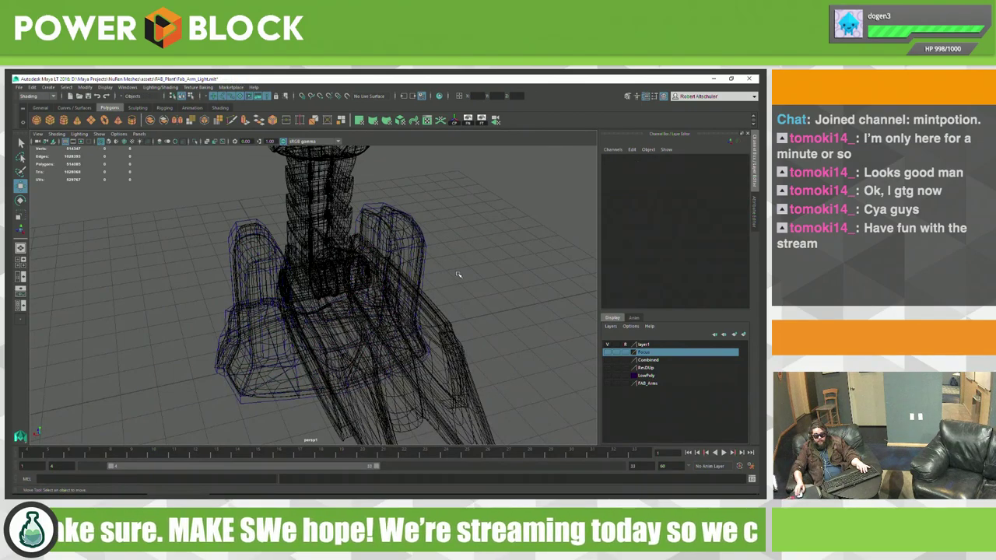
Step: Select hexagonal cage pCube146 and slide it to X 3.755, Y 5.263, Z 21.625 beside the bracket
{"action": "mouse_move", "coordinate": [458, 275]}
{"action": "left_mouse_down", "text": "alt"}
{"action": "mouse_move", "coordinate": [507, 263]}
{"action": "mouse_move", "coordinate": [431, 303]}
{"action": "mouse_move", "coordinate": [494, 282]}
{"action": "mouse_move", "coordinate": [493, 312]}
{"action": "mouse_move", "coordinate": [498, 229]}
{"action": "mouse_move", "coordinate": [503, 324]}
{"action": "mouse_move", "coordinate": [442, 337]}
{"action": "mouse_move", "coordinate": [431, 252]}
{"action": "left_mouse_up", "text": "alt"}
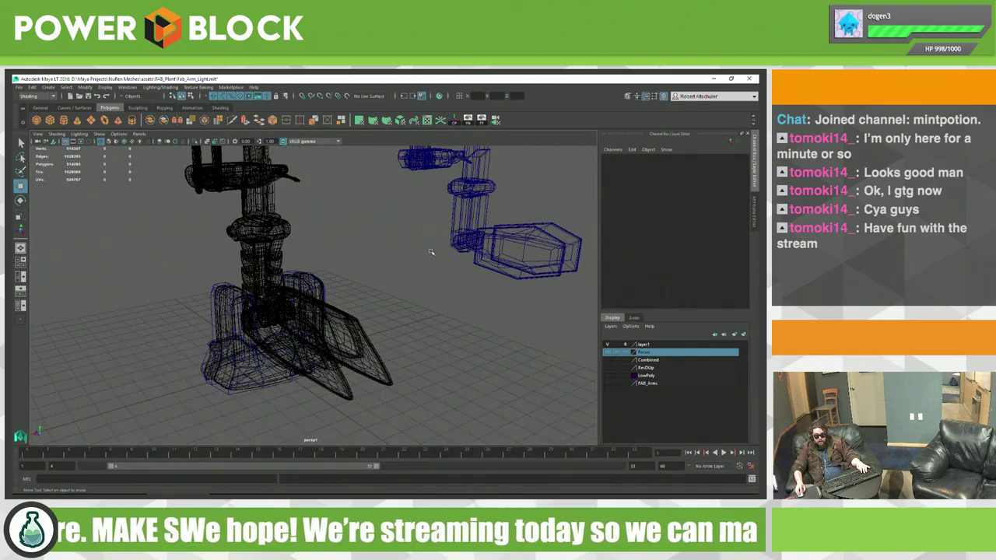
{"action": "mouse_move", "coordinate": [492, 185]}
{"action": "left_mouse_down", "text": "alt"}
{"action": "mouse_move", "coordinate": [438, 216]}
{"action": "mouse_move", "coordinate": [294, 166]}
{"action": "mouse_move", "coordinate": [355, 227]}
{"action": "mouse_move", "coordinate": [421, 187]}
{"action": "left_mouse_up", "text": "alt"}
{"action": "left_click", "coordinate": [402, 221]}
{"action": "middle_click_drag", "start_coordinate": [422, 282], "coordinate": [240, 228]}
{"action": "left_click_drag", "start_coordinate": [382, 245], "coordinate": [312, 296], "text": "alt"}
{"action": "scroll", "coordinate": [342, 280], "scroll_direction": "up", "scroll_amount": 3}
{"action": "scroll", "coordinate": [334, 286], "scroll_direction": "up", "scroll_amount": 4}
{"action": "scroll", "coordinate": [319, 300], "scroll_direction": "up", "scroll_amount": 3}
{"action": "scroll", "coordinate": [319, 300], "scroll_direction": "down", "scroll_amount": 5}
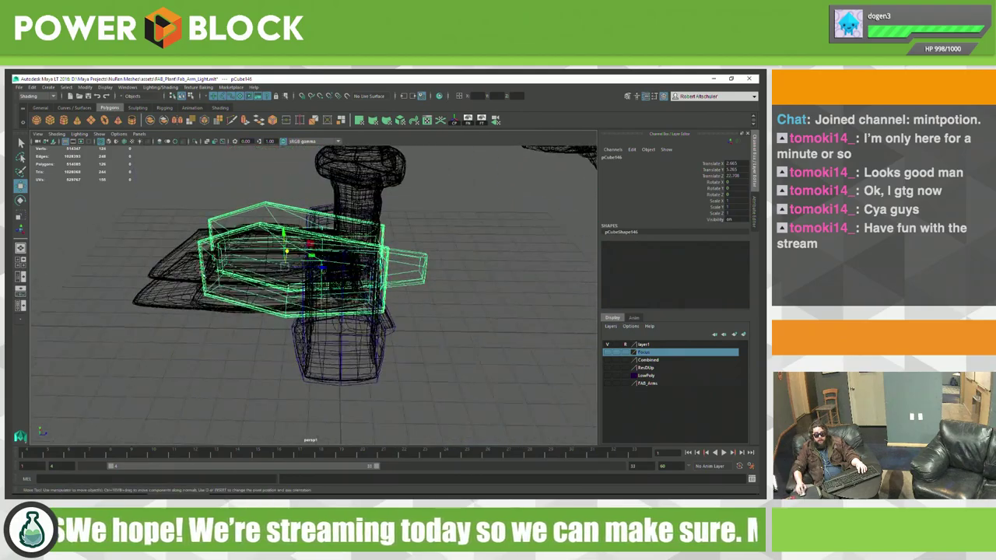
{"action": "middle_click_drag", "start_coordinate": [311, 295], "coordinate": [300, 290]}
{"action": "mouse_move", "coordinate": [300, 289]}
{"action": "left_mouse_down", "text": "alt"}
{"action": "mouse_move", "coordinate": [313, 262]}
{"action": "mouse_move", "coordinate": [343, 312]}
{"action": "mouse_move", "coordinate": [333, 350]}
{"action": "mouse_move", "coordinate": [365, 319]}
{"action": "mouse_move", "coordinate": [295, 327]}
{"action": "mouse_move", "coordinate": [242, 304]}
{"action": "left_mouse_up", "text": "alt"}
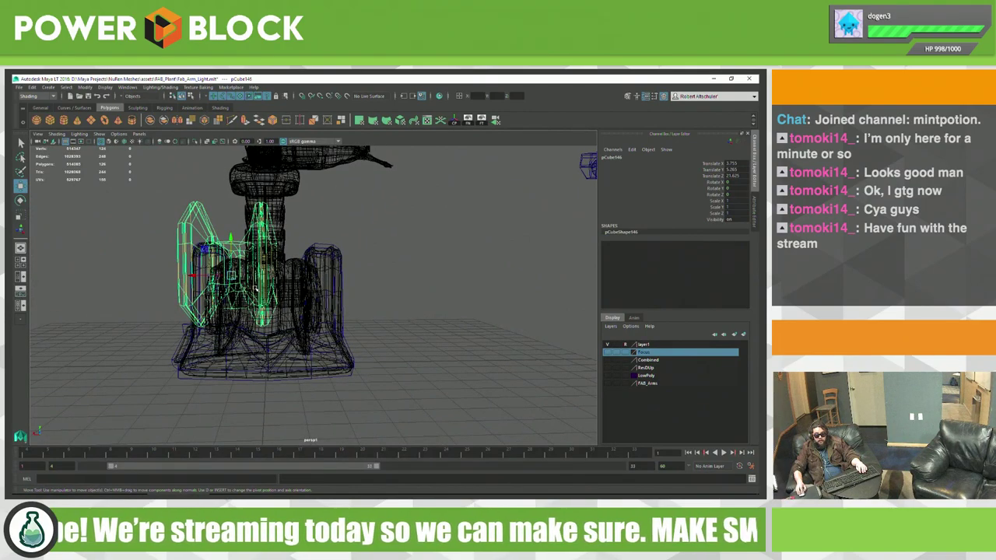
Step: In the front view, centre the green cage on the middle arm section and scale it narrower
{"action": "key", "text": "space"}
{"action": "key", "text": "space"}
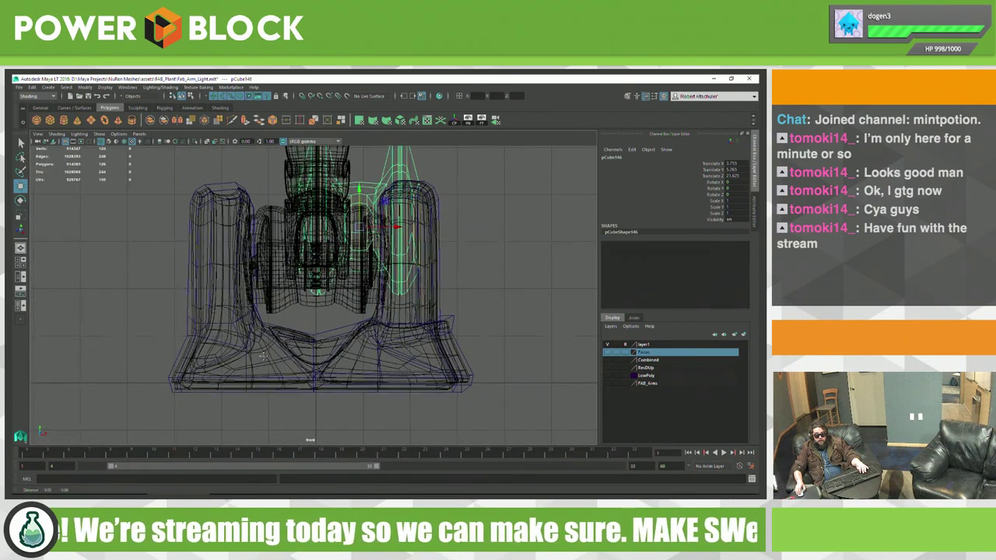
{"action": "middle_click_drag", "start_coordinate": [263, 355], "coordinate": [342, 314], "text": "alt"}
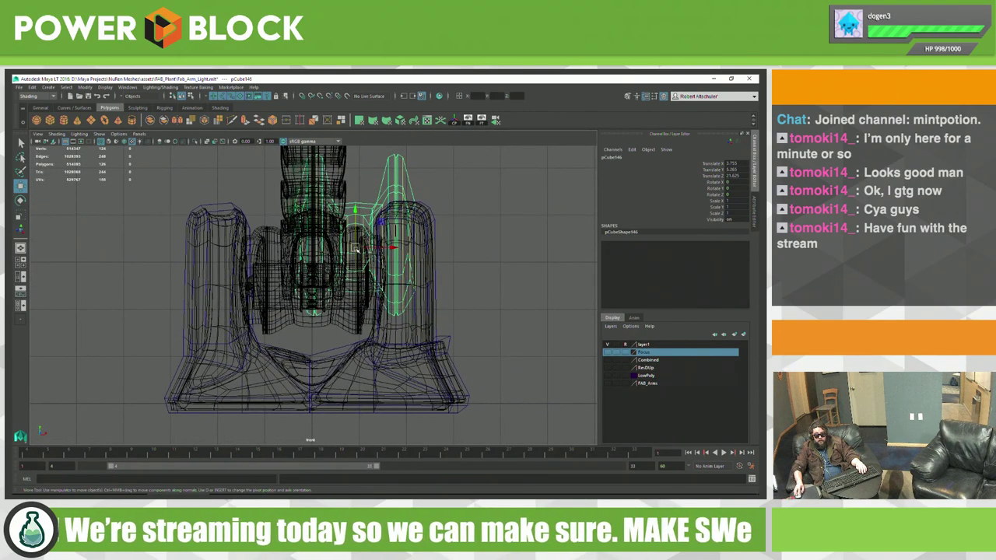
{"action": "left_click_drag", "start_coordinate": [354, 248], "coordinate": [312, 282]}
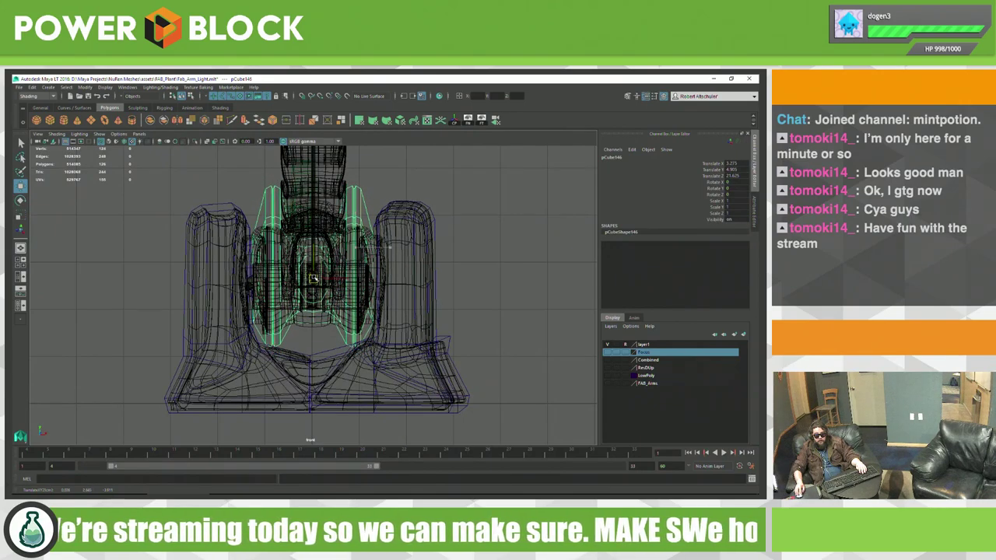
{"action": "key", "text": "r"}
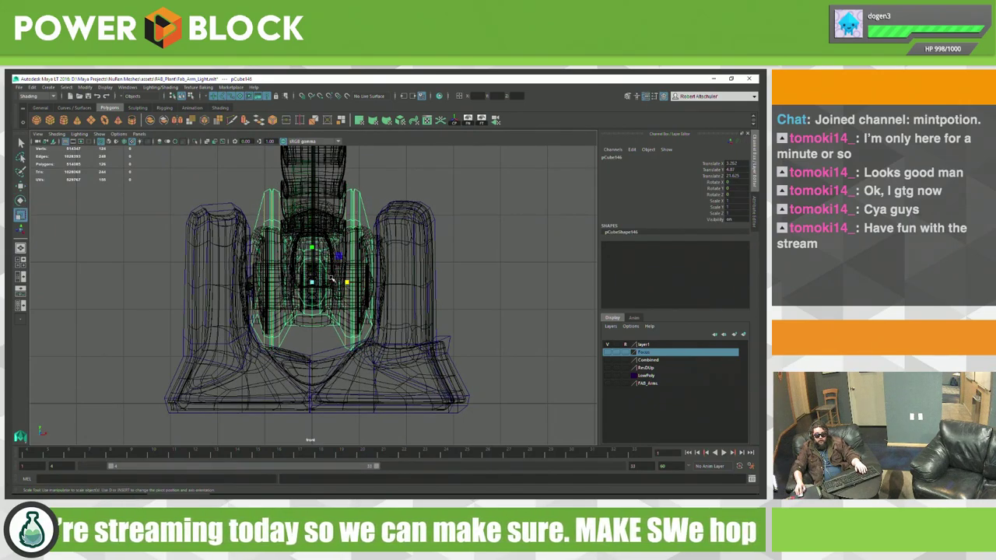
{"action": "left_click_drag", "start_coordinate": [347, 284], "coordinate": [335, 284]}
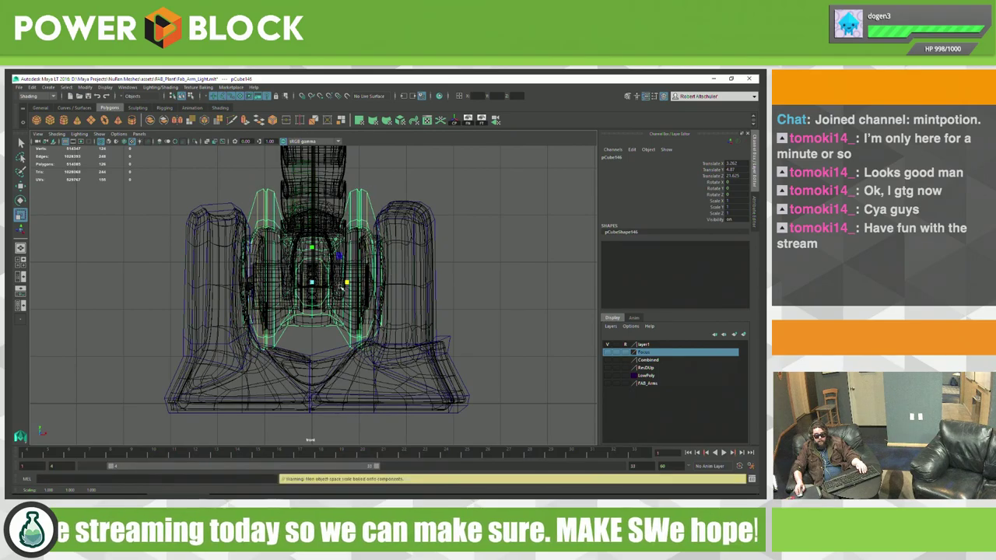
Step: Orbit to inspect the cage, enter component editing, and show the four-view layout
{"action": "mouse_move", "coordinate": [504, 213]}
{"action": "left_mouse_down", "text": "alt"}
{"action": "mouse_move", "coordinate": [408, 266]}
{"action": "mouse_move", "coordinate": [403, 257]}
{"action": "left_mouse_up", "text": "alt"}
{"action": "right_click_drag", "start_coordinate": [294, 236], "coordinate": [272, 241]}
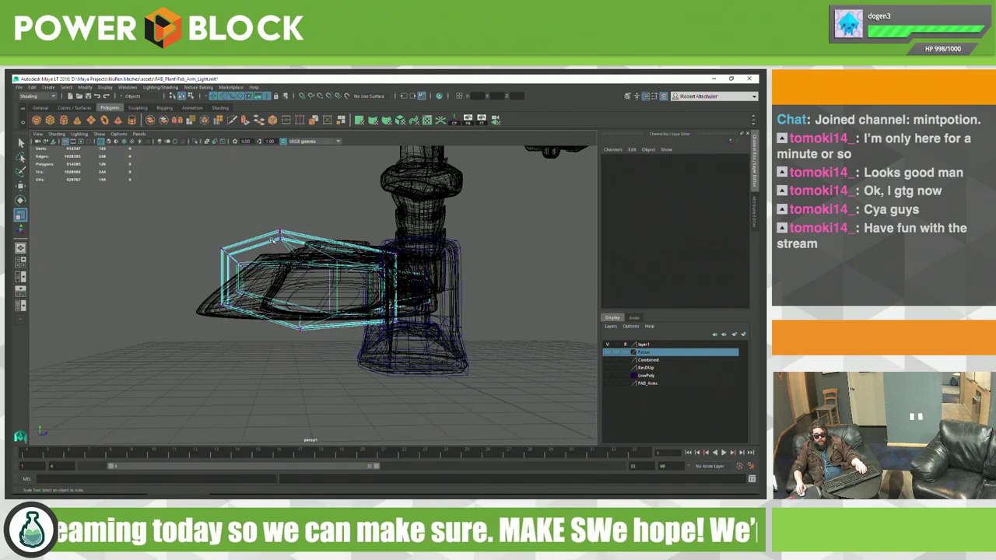
{"action": "key", "text": "space"}
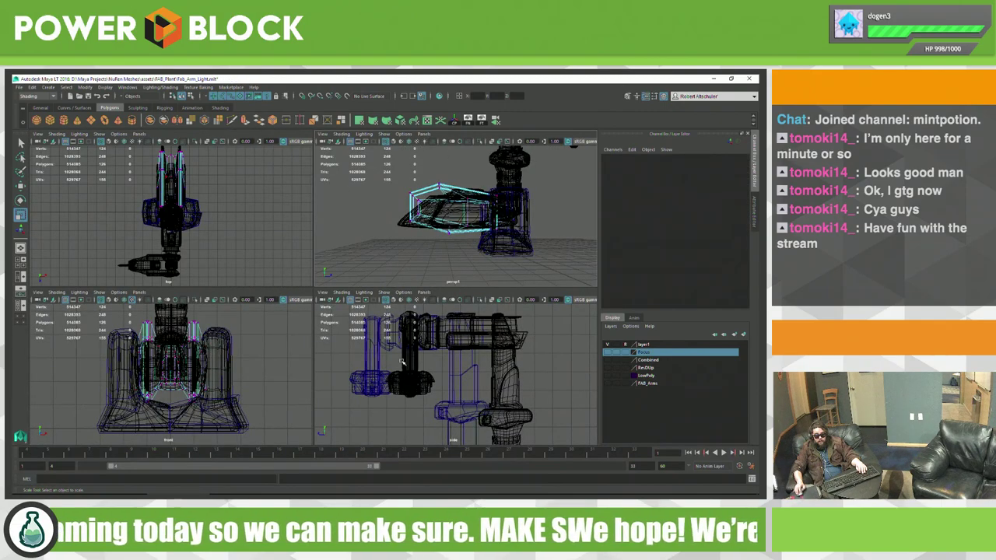
{"action": "key", "text": "space"}
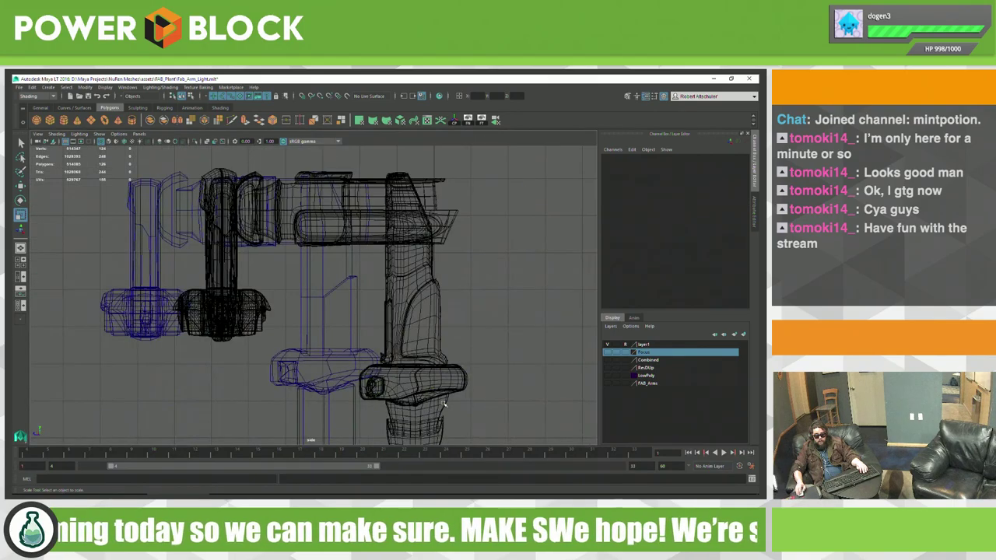
{"action": "left_click_drag", "start_coordinate": [410, 406], "coordinate": [511, 383], "text": "alt"}
{"action": "mouse_move", "coordinate": [511, 382]}
{"action": "right_mouse_down", "text": "alt"}
{"action": "mouse_move", "coordinate": [389, 345]}
{"action": "mouse_move", "coordinate": [518, 402]}
{"action": "mouse_move", "coordinate": [525, 431]}
{"action": "right_mouse_up", "text": "alt"}
{"action": "scroll", "coordinate": [525, 431], "scroll_direction": "down", "scroll_amount": 2}
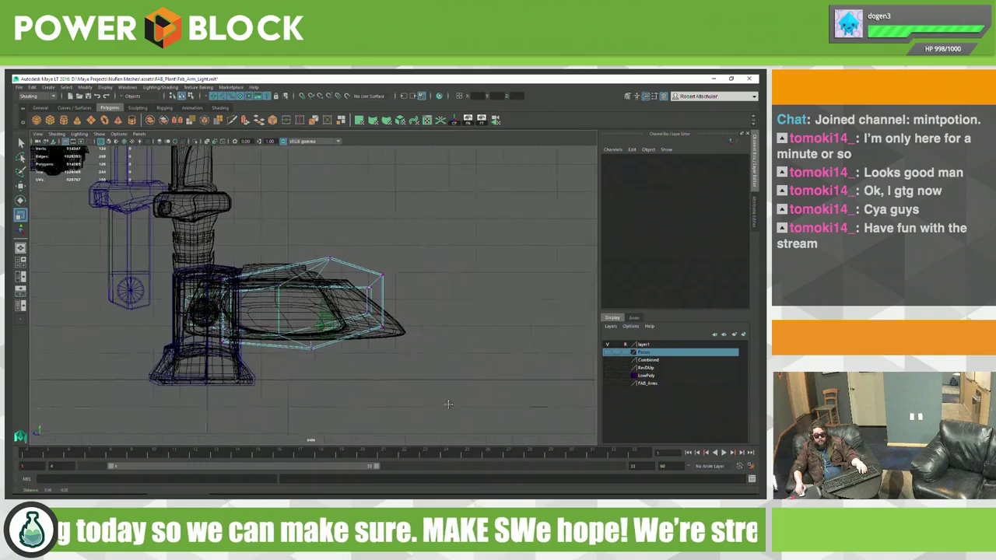
{"action": "scroll", "coordinate": [538, 435], "scroll_direction": "down", "scroll_amount": 2}
{"action": "scroll", "coordinate": [552, 439], "scroll_direction": "down", "scroll_amount": 2}
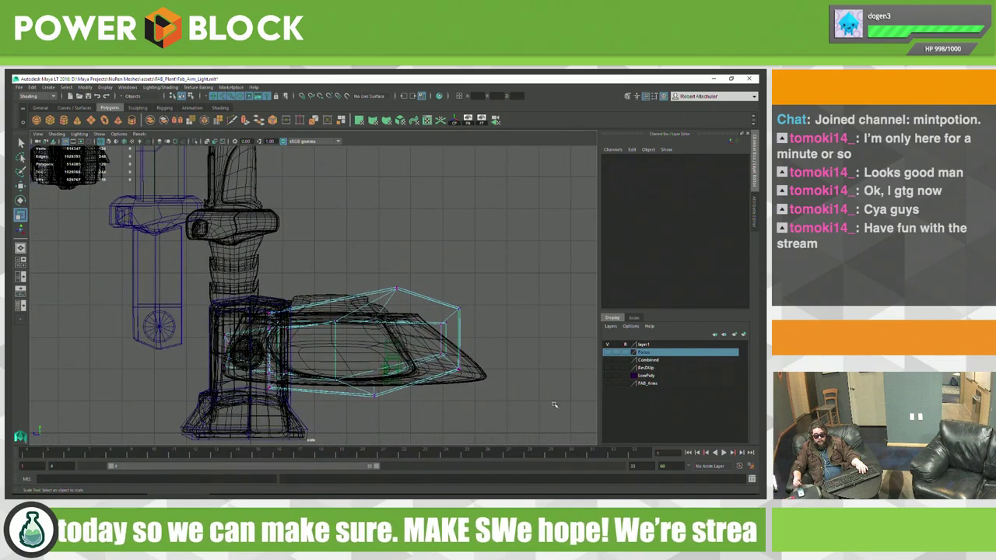
{"action": "middle_click_drag", "start_coordinate": [545, 392], "coordinate": [508, 353], "text": "alt"}
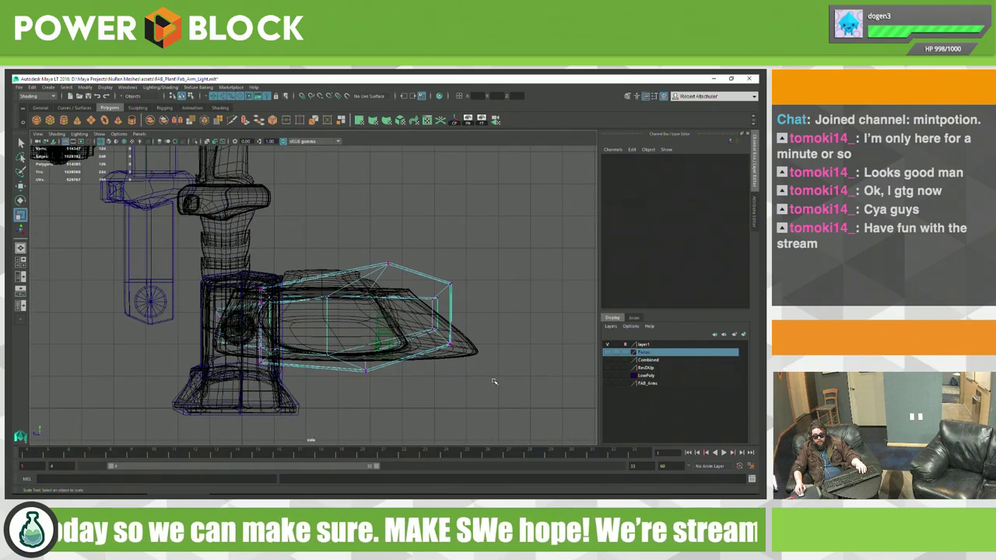
{"action": "left_click_drag", "start_coordinate": [493, 379], "coordinate": [412, 319]}
{"action": "key", "text": "w"}
{"action": "middle_click_drag", "start_coordinate": [510, 371], "coordinate": [536, 382]}
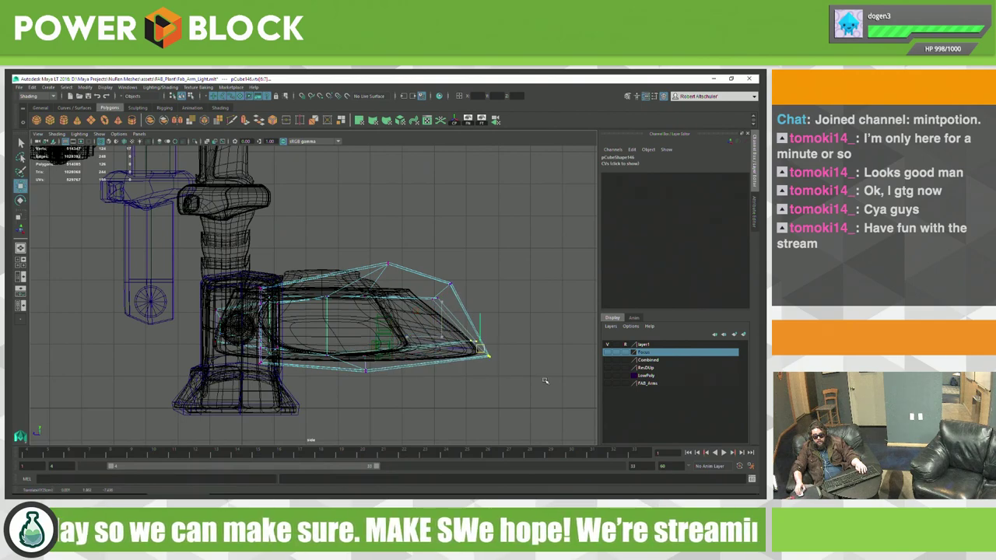
{"action": "key", "text": "r"}
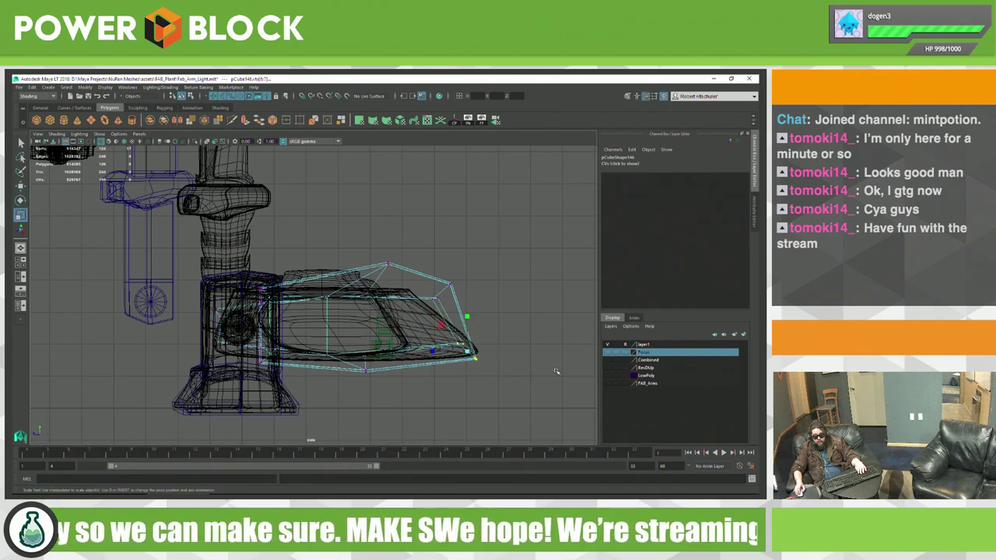
{"action": "key", "text": "e"}
{"action": "key", "text": "r"}
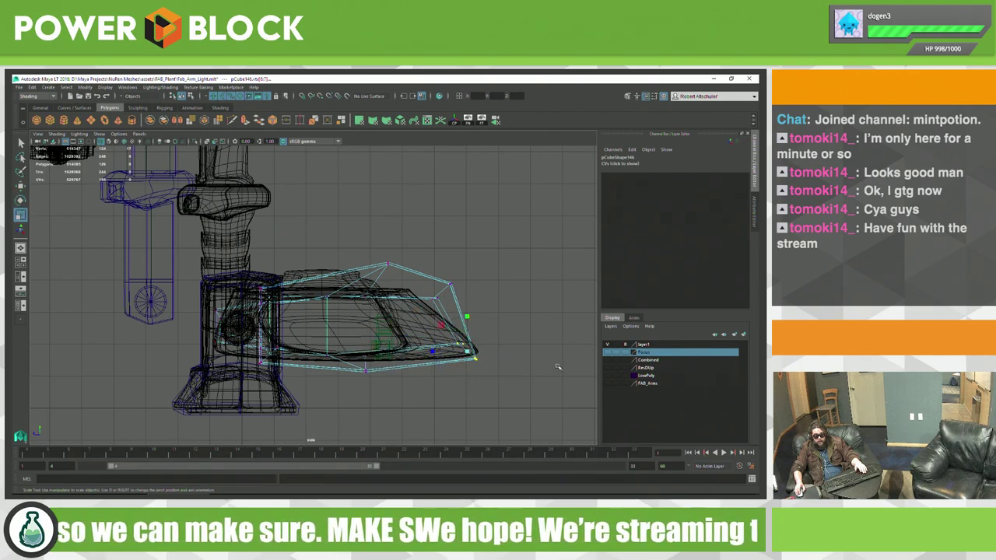
{"action": "key", "text": "e"}
{"action": "key", "text": "ctrl+z"}
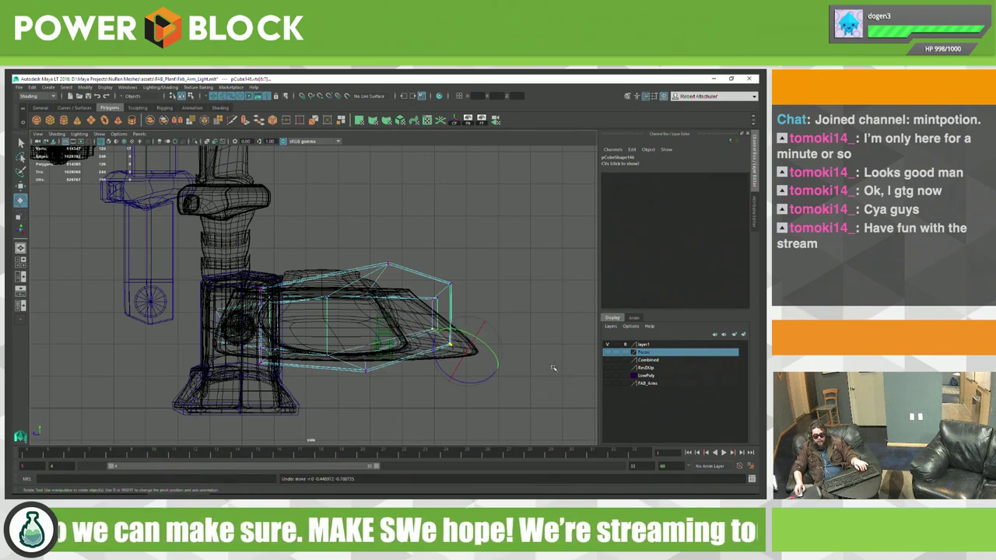
{"action": "left_click_drag", "start_coordinate": [554, 393], "coordinate": [412, 305]}
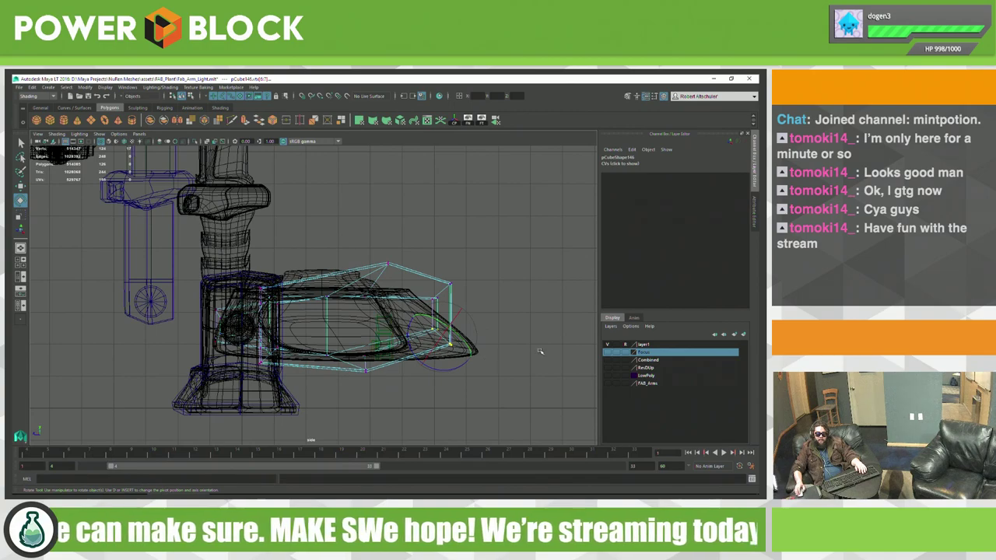
{"action": "key", "text": "w"}
{"action": "key", "text": "e"}
{"action": "middle_click_drag", "start_coordinate": [540, 352], "coordinate": [547, 333]}
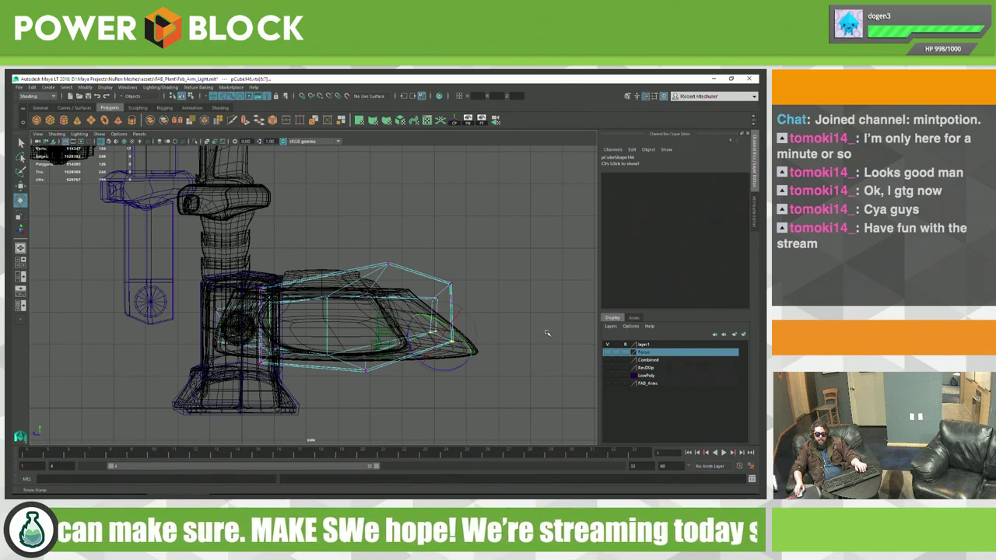
{"action": "key", "text": "ctrl+z"}
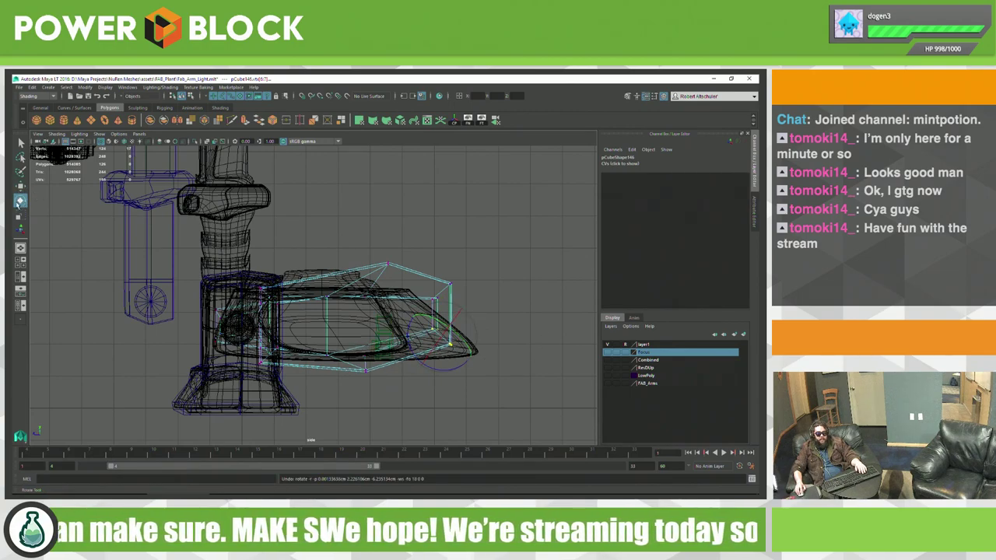
Step: Set the Rotate tool's Axis Orientation to World in Tool Settings and close the window
{"action": "double_click", "coordinate": [21, 203]}
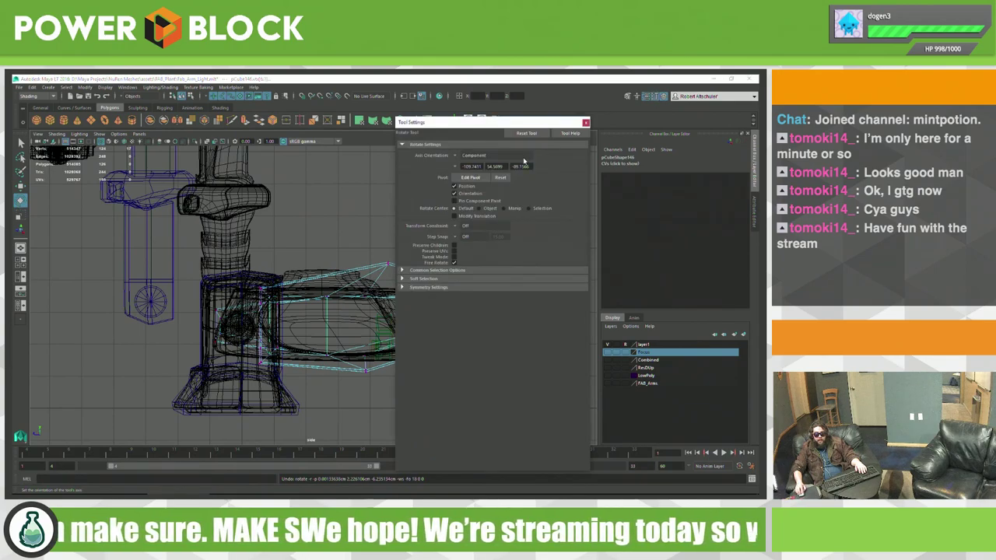
{"action": "left_click", "coordinate": [452, 156]}
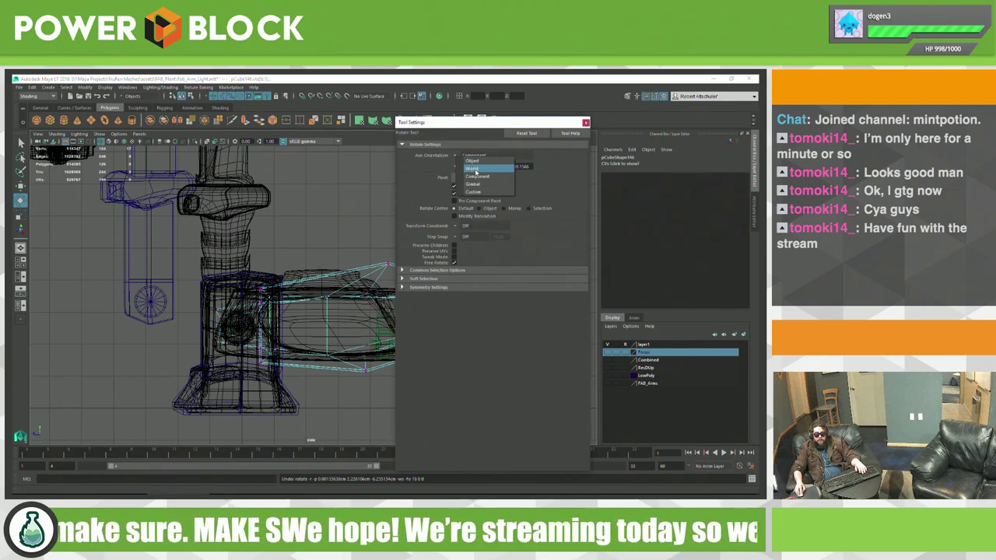
{"action": "left_click", "coordinate": [477, 171]}
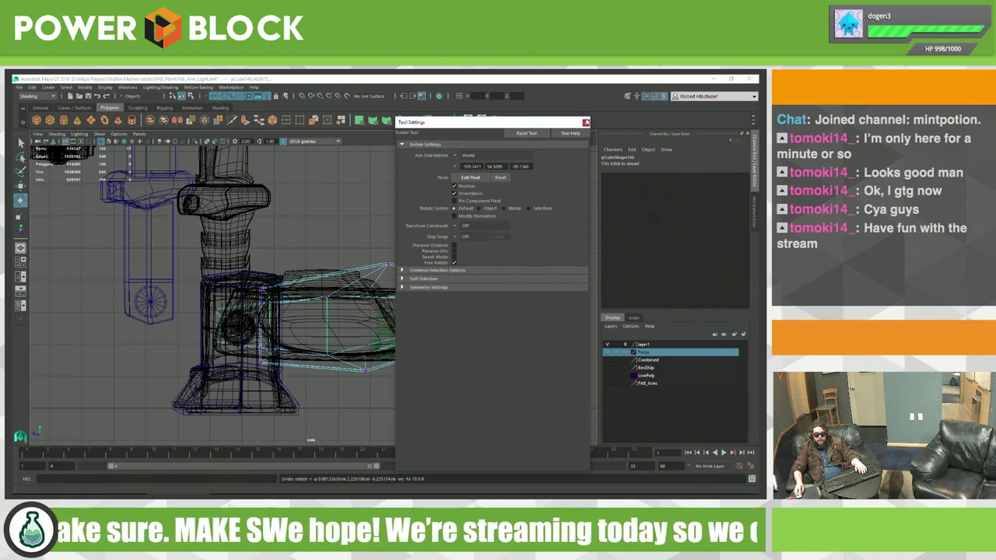
{"action": "left_click", "coordinate": [586, 122]}
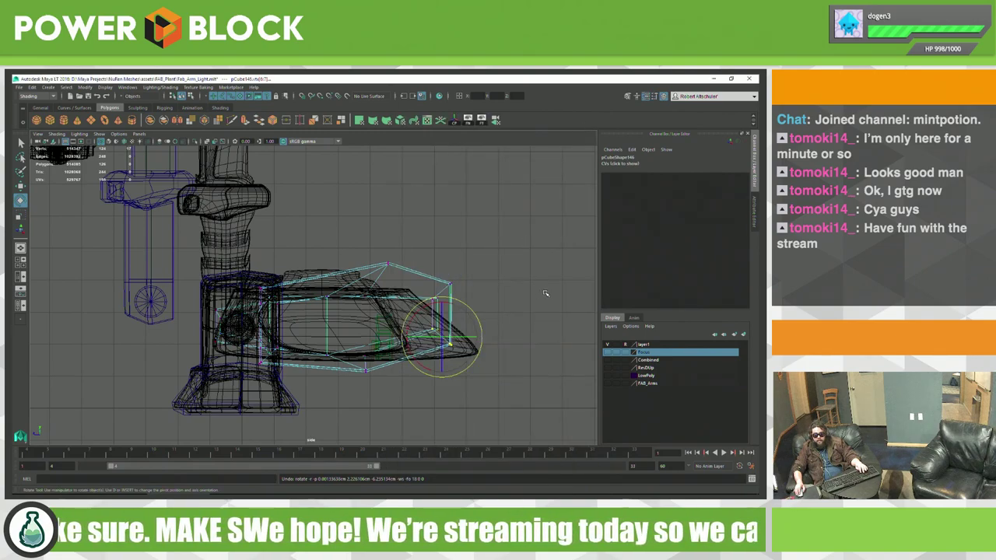
Step: Move the cage's tip vertices down and to the right
{"action": "key", "text": "w"}
{"action": "middle_click_drag", "start_coordinate": [544, 289], "coordinate": [550, 301]}
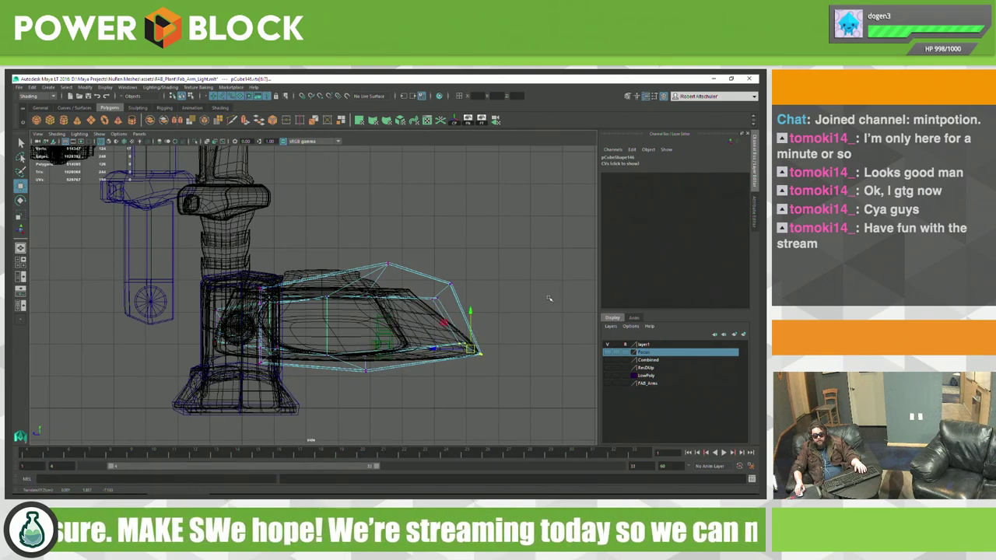
{"action": "key", "text": "e"}
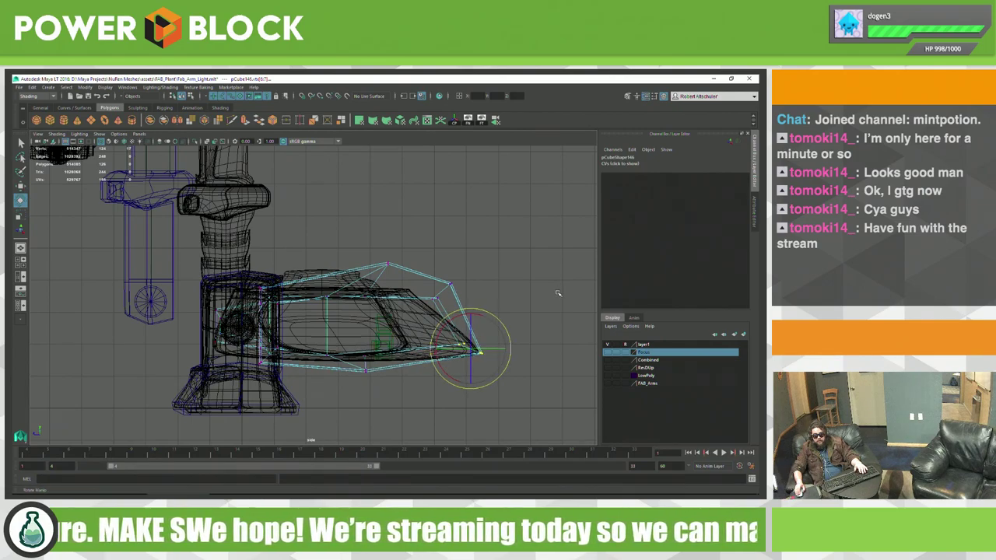
{"action": "key", "text": "w"}
{"action": "middle_click_drag", "start_coordinate": [557, 294], "coordinate": [549, 292]}
Step: Lower the top cage vertex and pull the upper-right vertex in toward the part
{"action": "left_click_drag", "start_coordinate": [492, 250], "coordinate": [410, 311]}
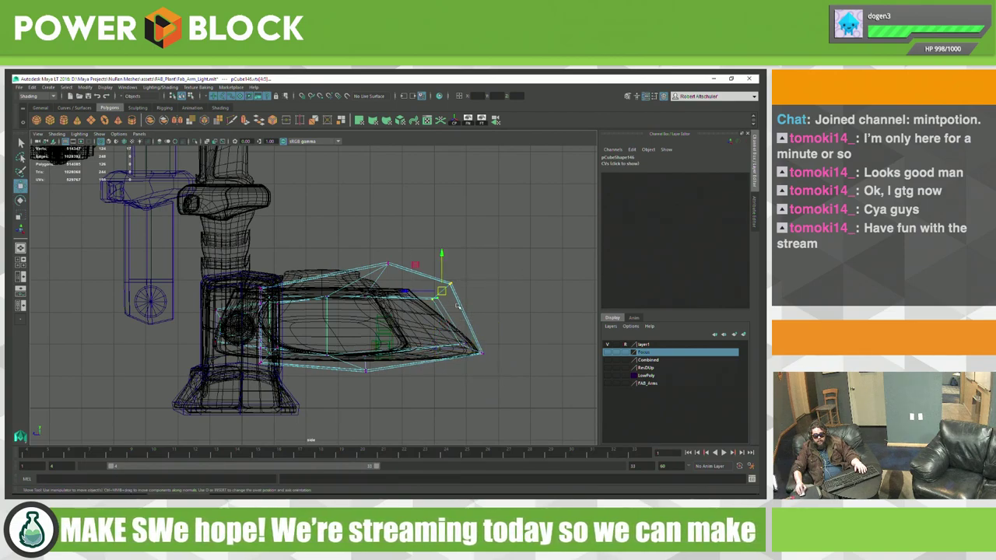
{"action": "left_click_drag", "start_coordinate": [407, 240], "coordinate": [362, 272]}
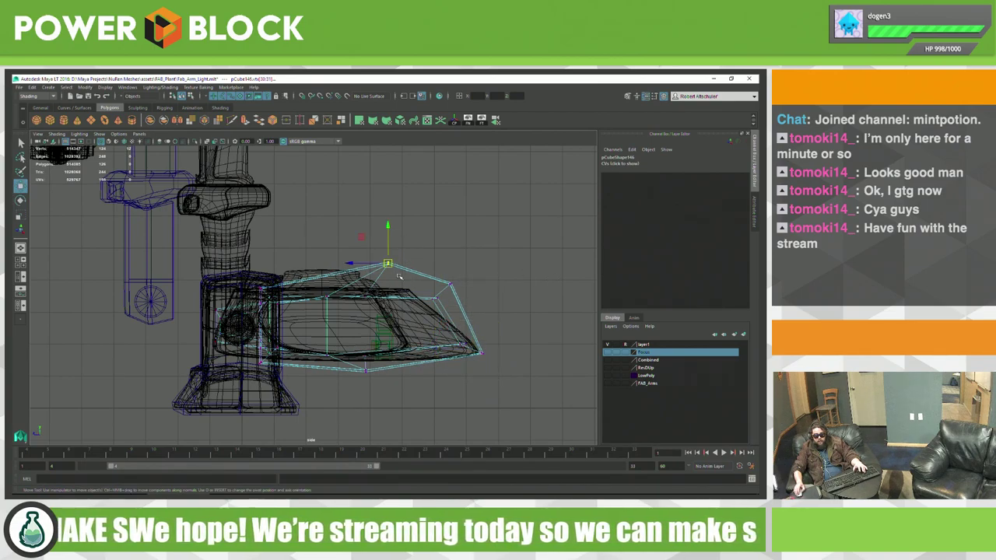
{"action": "middle_click_drag", "start_coordinate": [361, 272], "coordinate": [374, 274]}
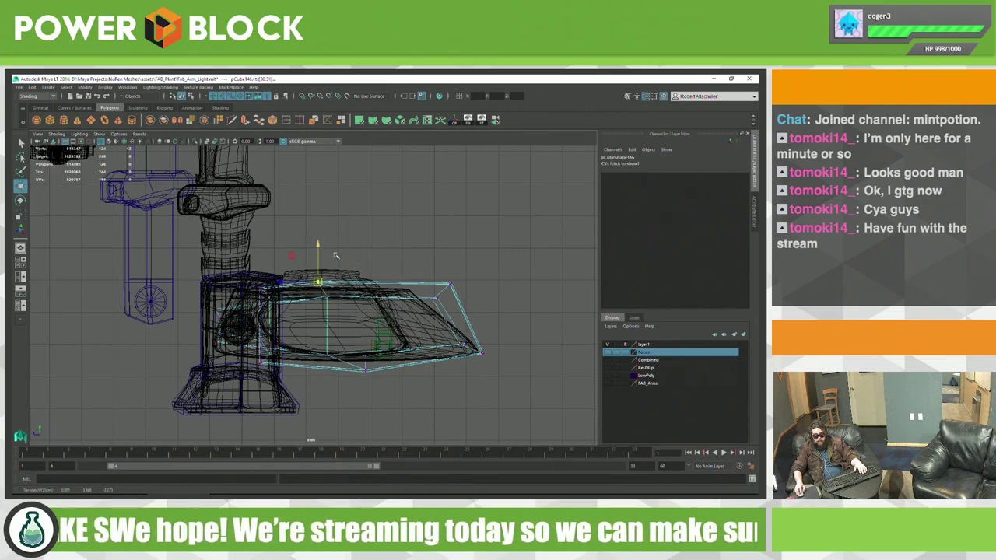
{"action": "left_click_drag", "start_coordinate": [470, 265], "coordinate": [424, 311]}
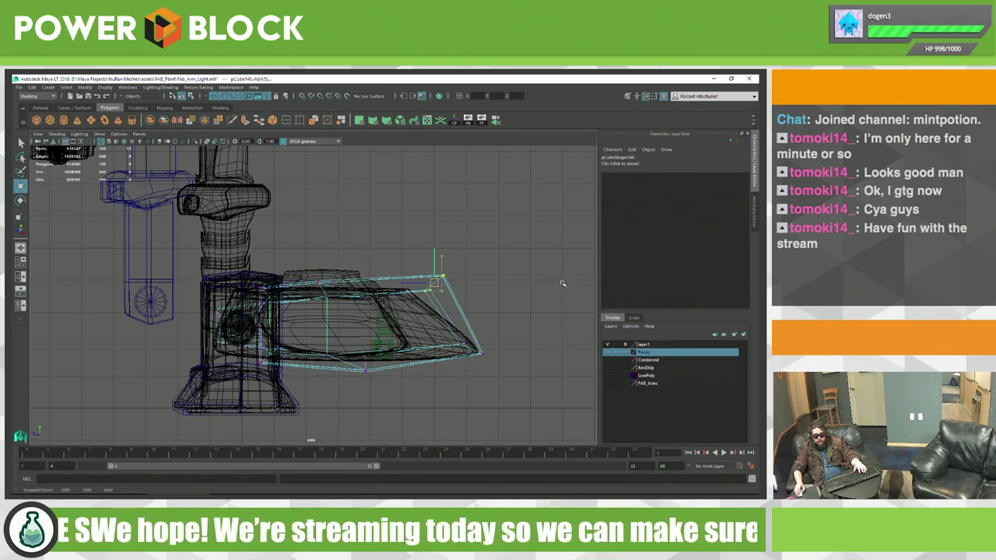
{"action": "mouse_move", "coordinate": [562, 283]}
{"action": "middle_mouse_down"}
{"action": "mouse_move", "coordinate": [535, 291]}
{"action": "mouse_move", "coordinate": [556, 284]}
{"action": "middle_mouse_up"}
{"action": "key", "text": "e"}
{"action": "key", "text": "w"}
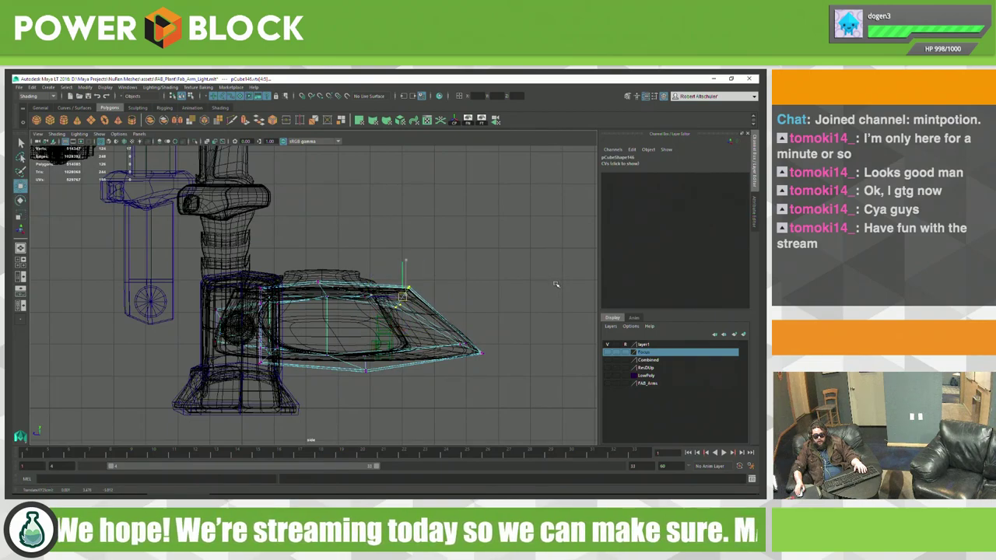
Step: Select the cage tip vertex and rotate and scale it slightly
{"action": "left_click_drag", "start_coordinate": [524, 319], "coordinate": [440, 362]}
{"action": "key", "text": "e"}
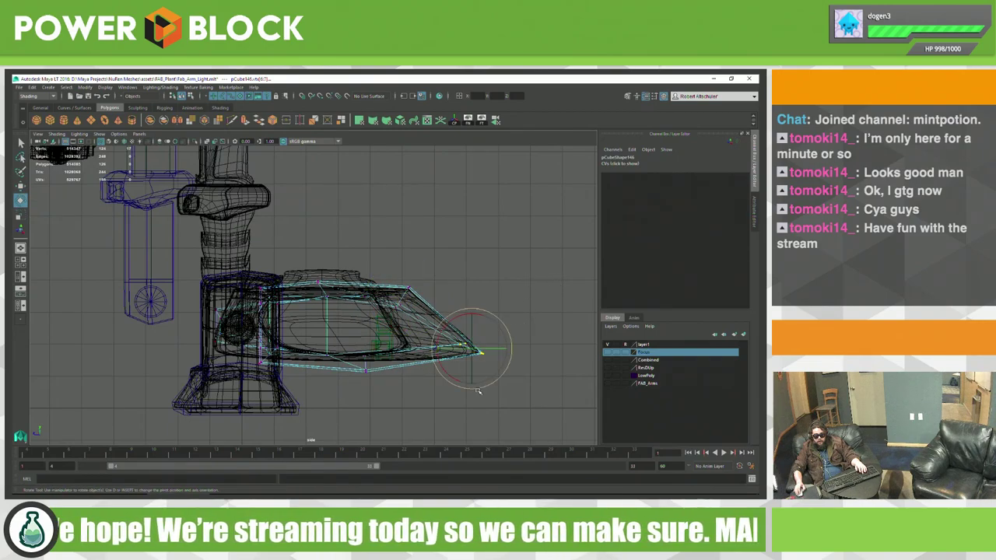
{"action": "middle_click_drag", "start_coordinate": [547, 381], "coordinate": [552, 377]}
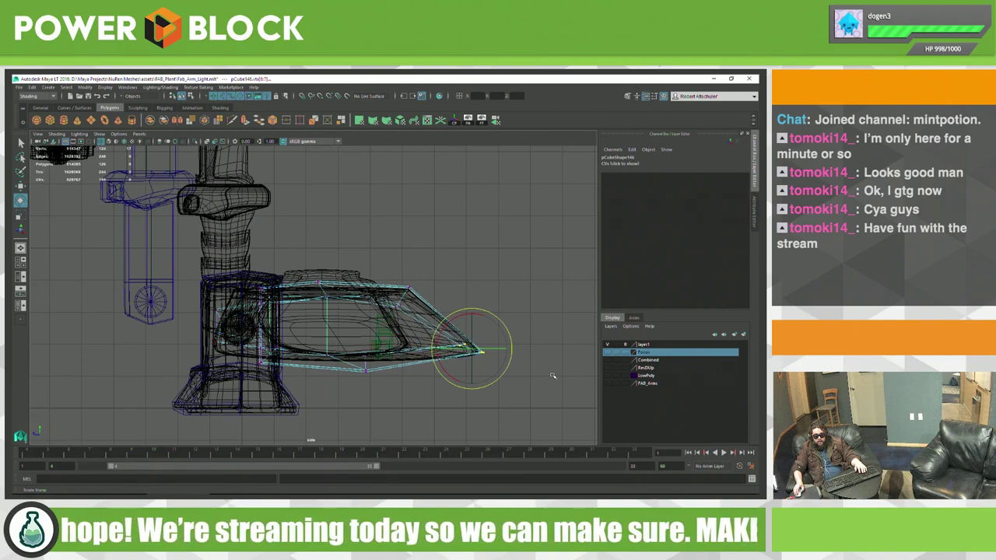
{"action": "key", "text": "r"}
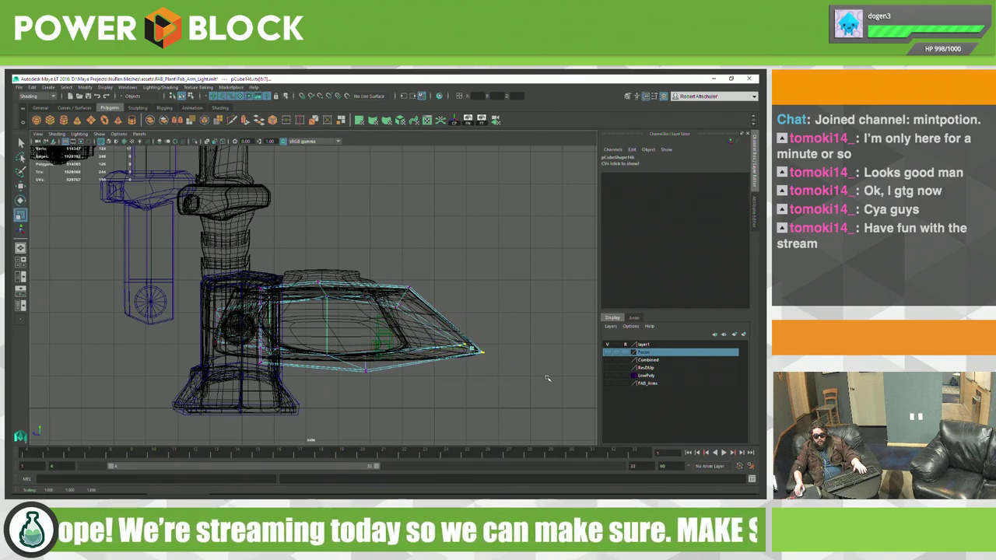
{"action": "left_click_drag", "start_coordinate": [486, 354], "coordinate": [482, 352]}
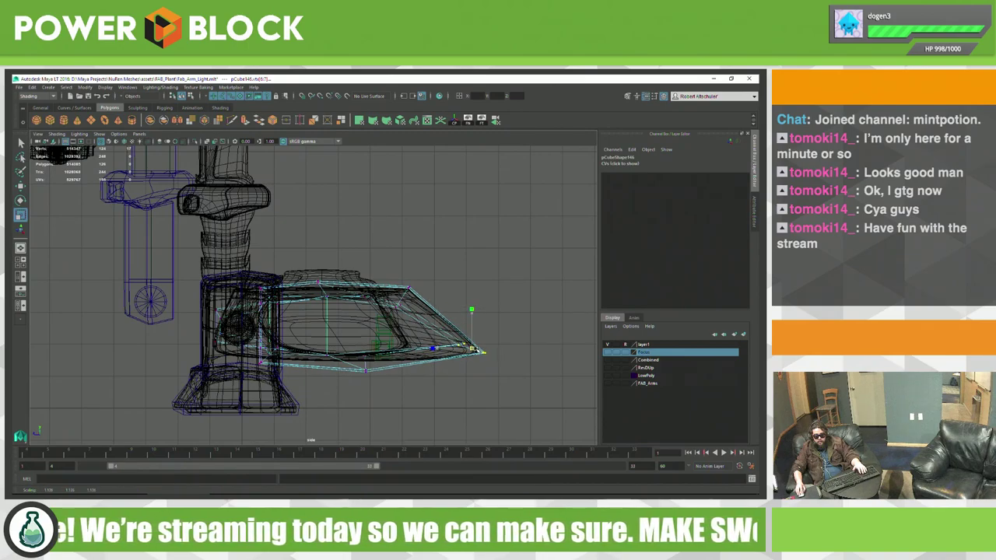
{"action": "key", "text": "w"}
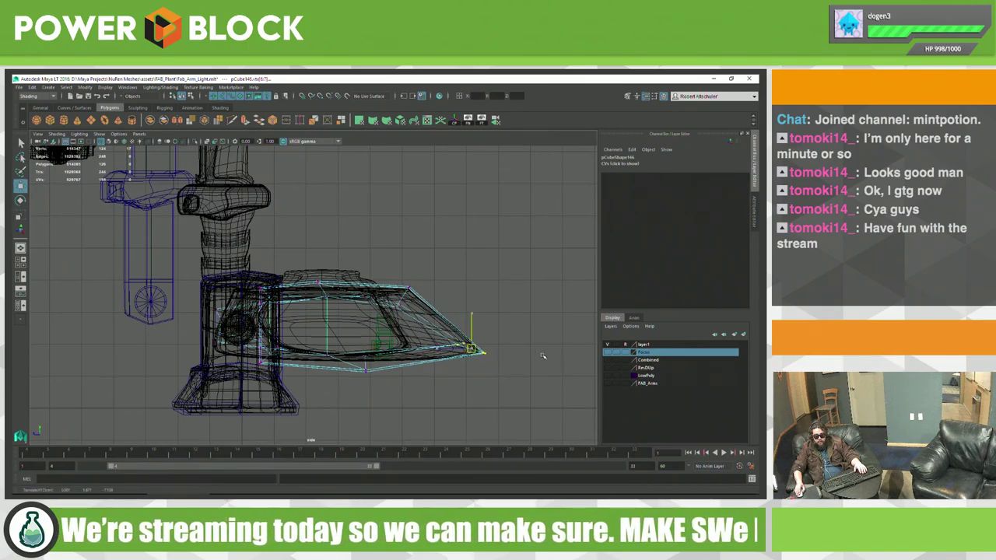
Step: Zoom to the cage's bottom edge and push the lower vertices out right to enclose the mesh
{"action": "scroll", "coordinate": [478, 376], "scroll_direction": "up", "scroll_amount": 3}
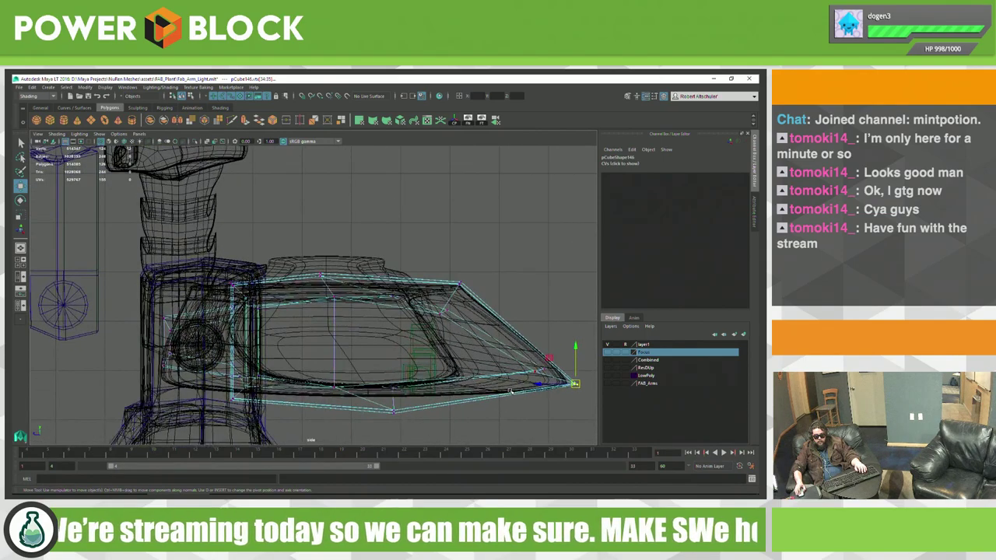
{"action": "scroll", "coordinate": [467, 377], "scroll_direction": "up", "scroll_amount": 3}
{"action": "scroll", "coordinate": [454, 377], "scroll_direction": "up", "scroll_amount": 2}
{"action": "middle_click_drag", "start_coordinate": [453, 377], "coordinate": [498, 389], "text": "alt"}
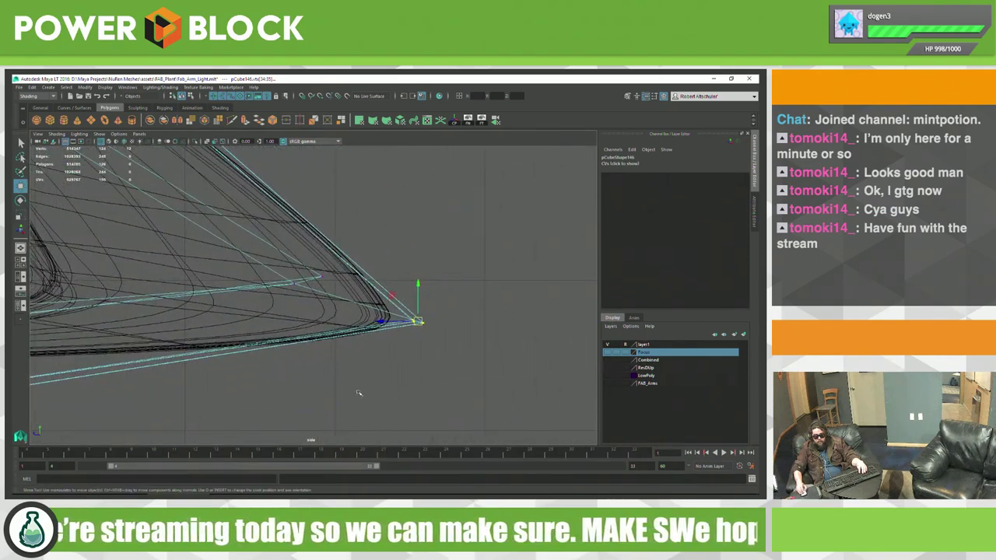
{"action": "scroll", "coordinate": [498, 389], "scroll_direction": "up", "scroll_amount": 2}
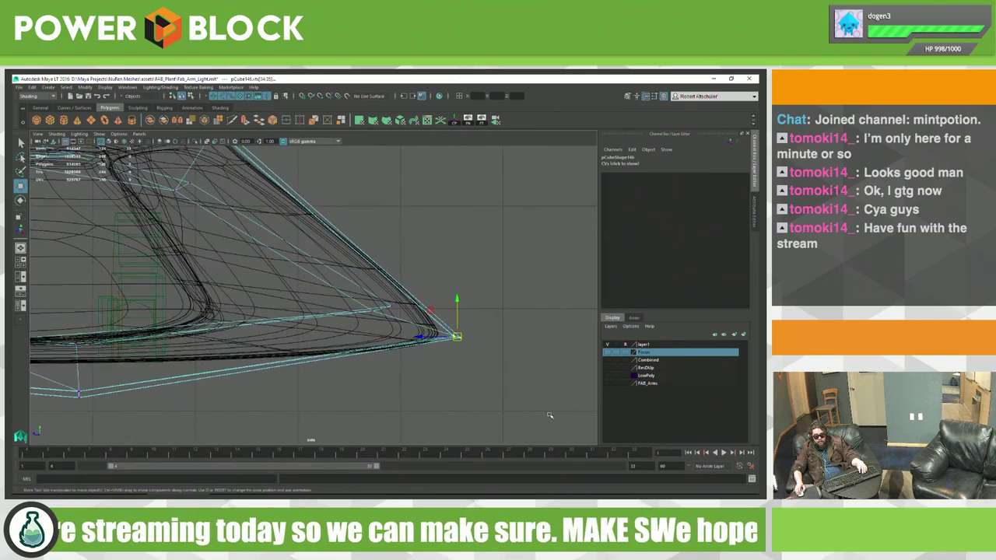
{"action": "scroll", "coordinate": [486, 388], "scroll_direction": "up", "scroll_amount": 1}
{"action": "scroll", "coordinate": [474, 386], "scroll_direction": "up", "scroll_amount": 2}
{"action": "middle_click_drag", "start_coordinate": [469, 384], "coordinate": [534, 396], "text": "alt"}
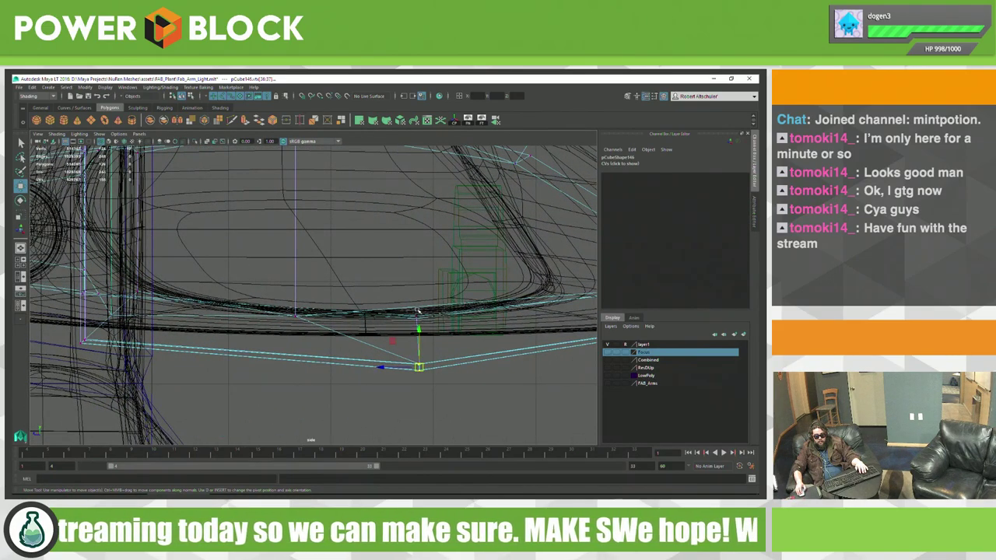
{"action": "mouse_move", "coordinate": [417, 310]}
{"action": "middle_mouse_down"}
{"action": "mouse_move", "coordinate": [404, 292]}
{"action": "mouse_move", "coordinate": [539, 293]}
{"action": "middle_mouse_up"}
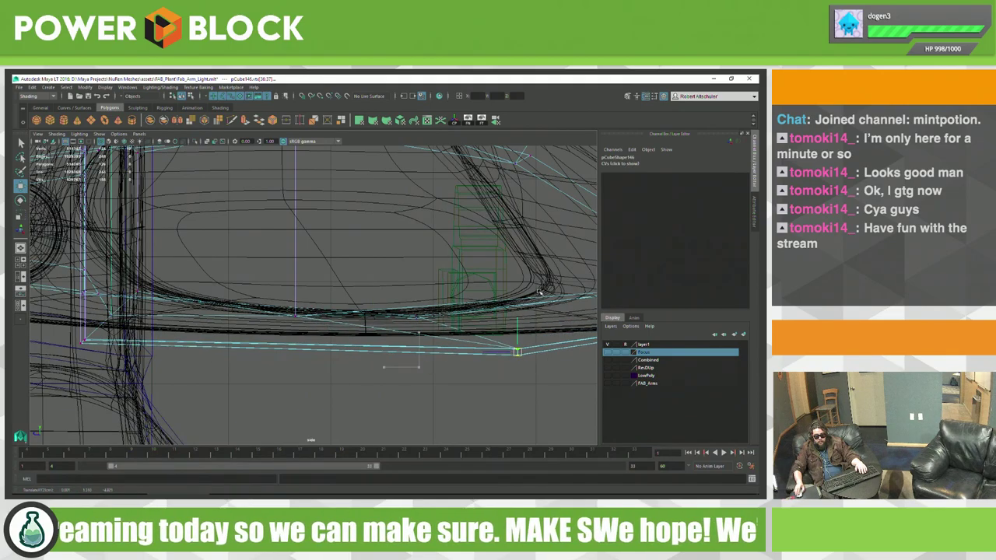
{"action": "scroll", "coordinate": [540, 303], "scroll_direction": "down", "scroll_amount": 3}
{"action": "scroll", "coordinate": [542, 315], "scroll_direction": "down", "scroll_amount": 2}
{"action": "scroll", "coordinate": [543, 327], "scroll_direction": "down", "scroll_amount": 1}
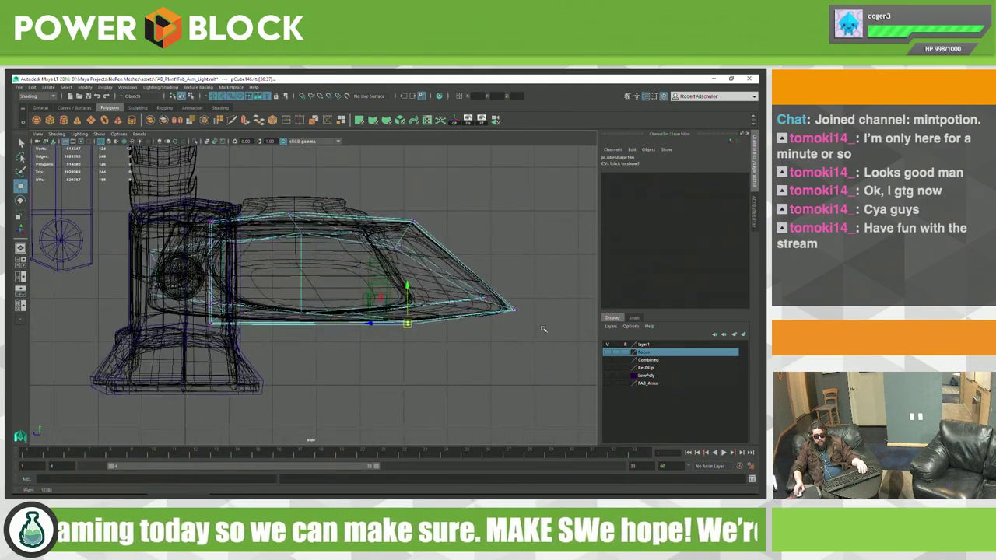
{"action": "scroll", "coordinate": [514, 315], "scroll_direction": "up", "scroll_amount": 2}
{"action": "scroll", "coordinate": [451, 295], "scroll_direction": "up", "scroll_amount": 2}
{"action": "scroll", "coordinate": [405, 276], "scroll_direction": "up", "scroll_amount": 1}
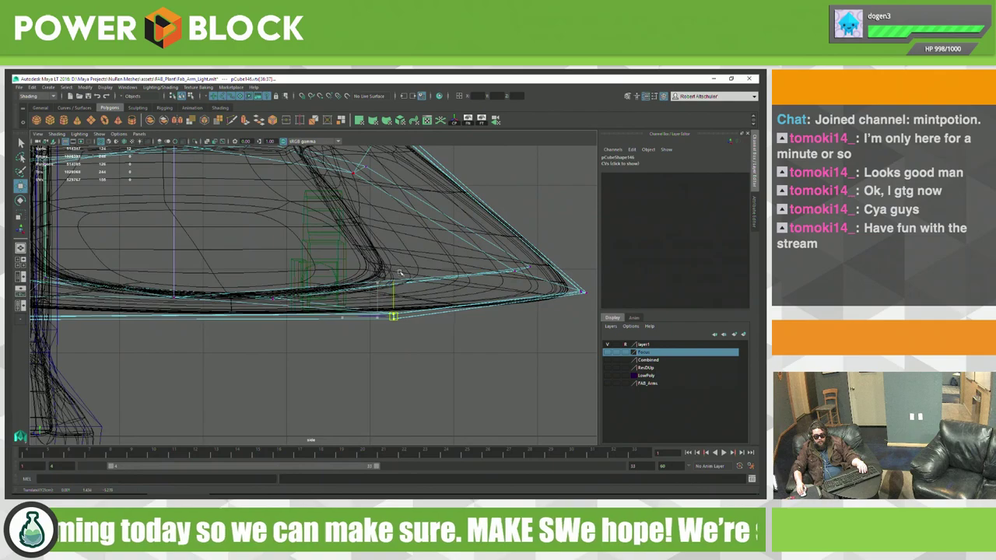
{"action": "mouse_move", "coordinate": [399, 272]}
{"action": "middle_mouse_down"}
{"action": "mouse_move", "coordinate": [479, 276]}
{"action": "mouse_move", "coordinate": [493, 273]}
{"action": "mouse_move", "coordinate": [483, 262]}
{"action": "mouse_move", "coordinate": [546, 260]}
{"action": "middle_mouse_up"}
Step: Nudge the tip vertex up and left, then orbit around the arm to check the cage's fit
{"action": "left_click_drag", "start_coordinate": [598, 276], "coordinate": [567, 312]}
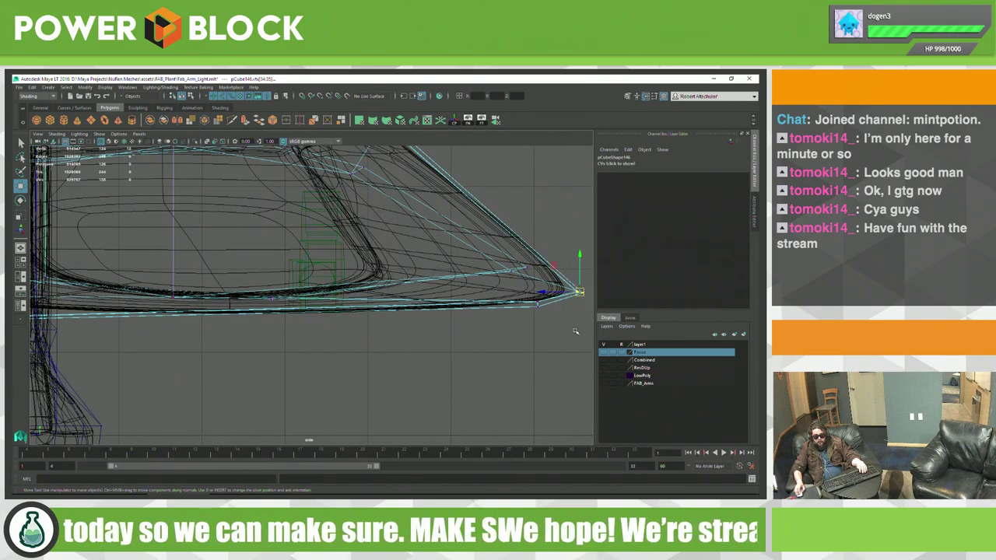
{"action": "middle_click_drag", "start_coordinate": [576, 331], "coordinate": [570, 327]}
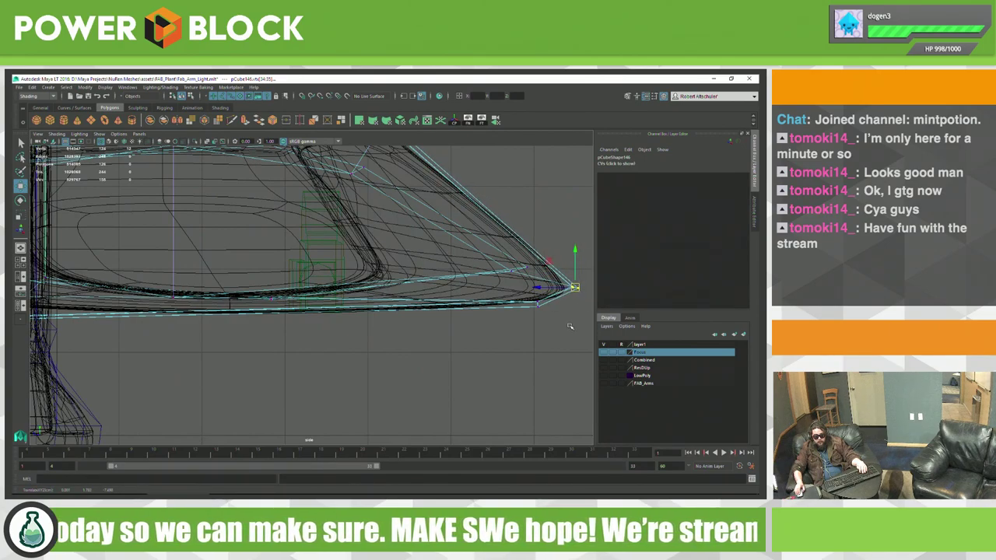
{"action": "left_click", "coordinate": [548, 305]}
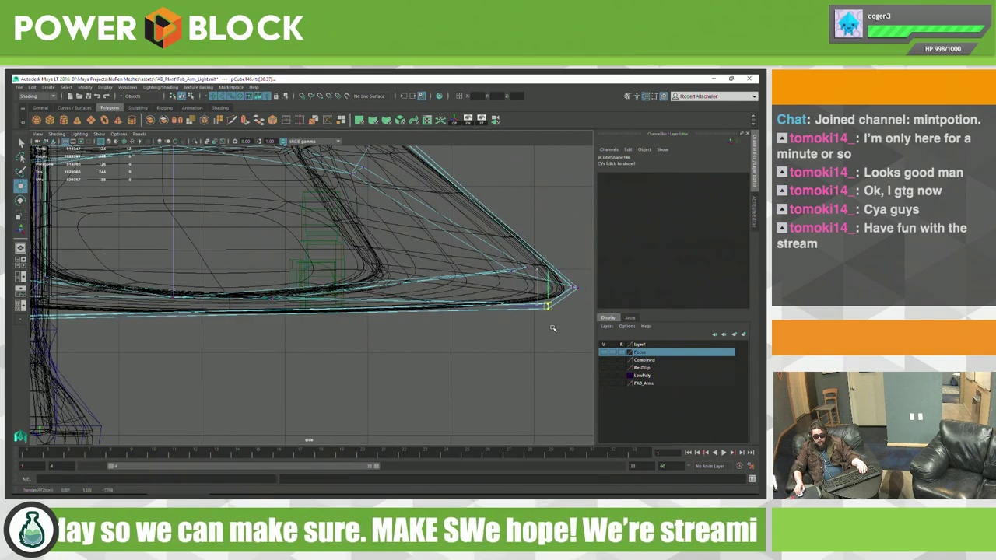
{"action": "scroll", "coordinate": [552, 328], "scroll_direction": "up", "scroll_amount": 5}
{"action": "middle_click_drag", "start_coordinate": [467, 344], "coordinate": [403, 341], "text": "alt"}
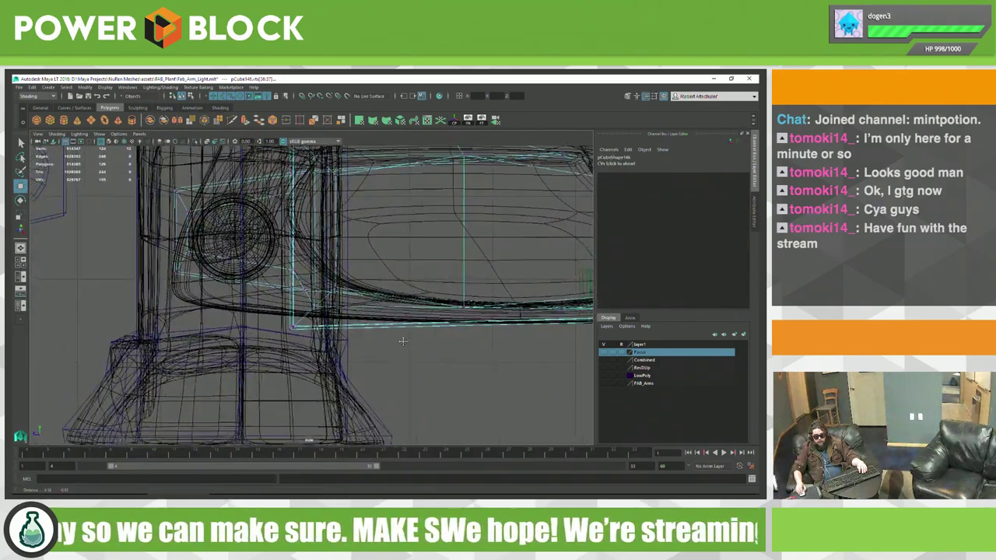
{"action": "mouse_move", "coordinate": [403, 341]}
{"action": "left_mouse_down", "text": "alt"}
{"action": "mouse_move", "coordinate": [417, 345]}
{"action": "mouse_move", "coordinate": [375, 358]}
{"action": "left_mouse_up", "text": "alt"}
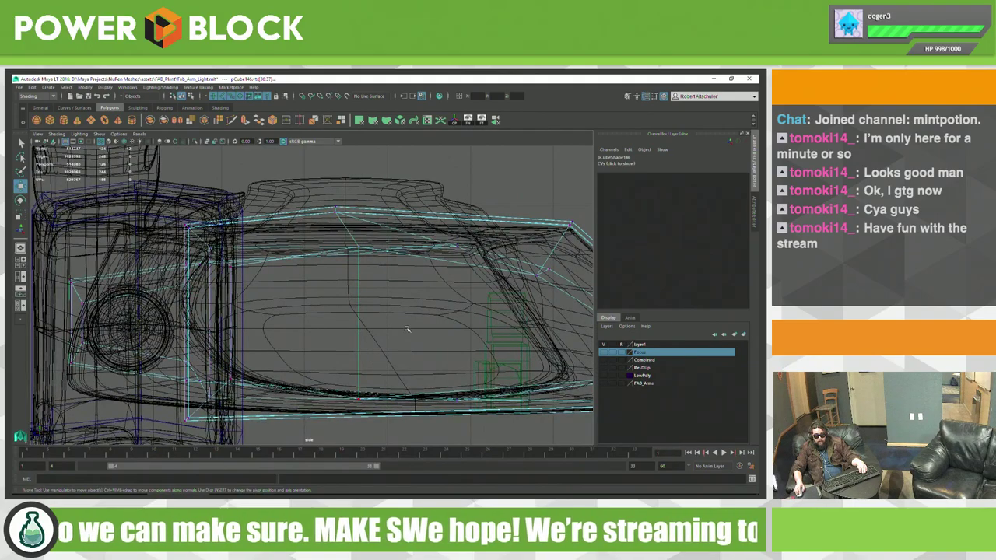
{"action": "mouse_move", "coordinate": [406, 329]}
{"action": "left_mouse_down", "text": "alt"}
{"action": "mouse_move", "coordinate": [357, 335]}
{"action": "mouse_move", "coordinate": [443, 374]}
{"action": "left_mouse_up", "text": "alt"}
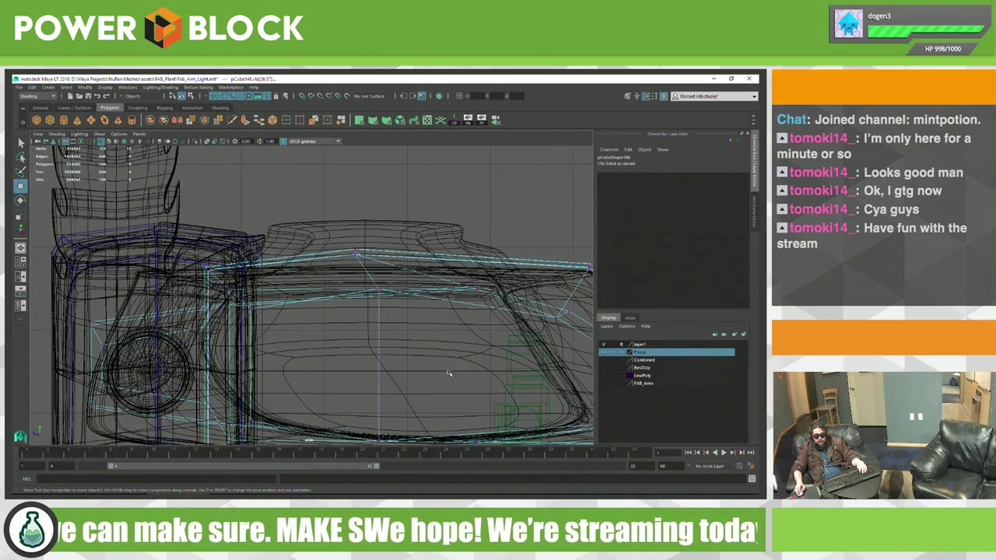
{"action": "left_click_drag", "start_coordinate": [332, 368], "coordinate": [337, 348], "text": "alt"}
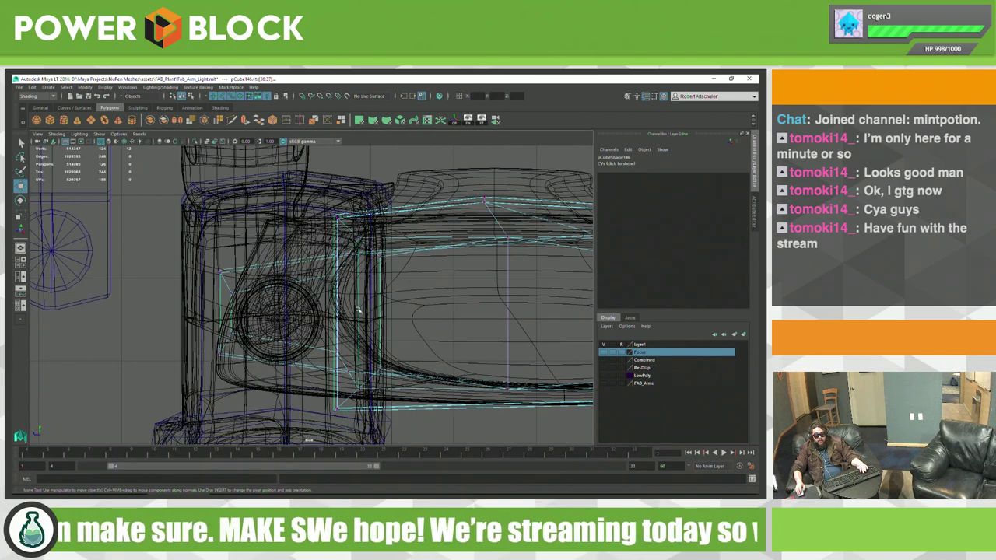
{"action": "left_click_drag", "start_coordinate": [407, 269], "coordinate": [383, 242], "text": "alt"}
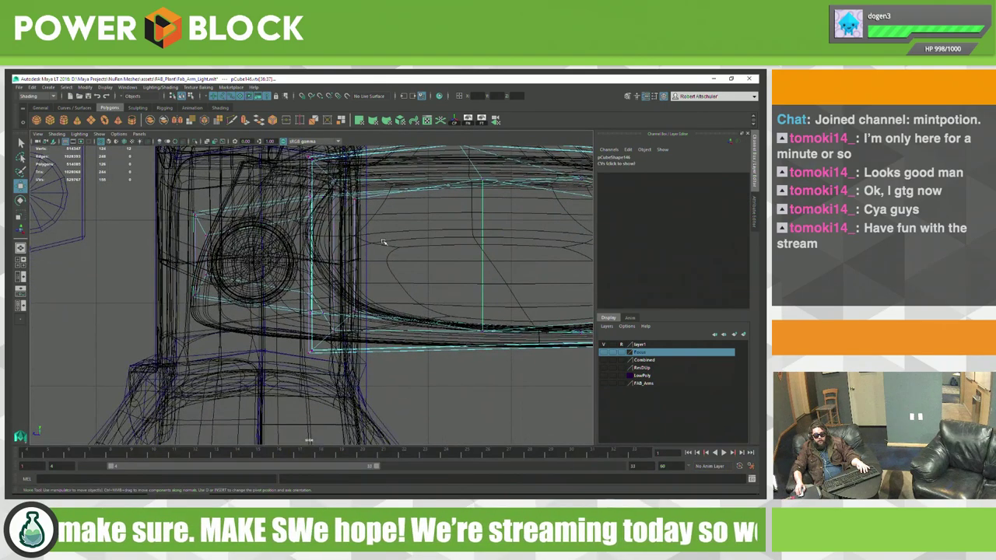
{"action": "scroll", "coordinate": [381, 277], "scroll_direction": "down", "scroll_amount": 5}
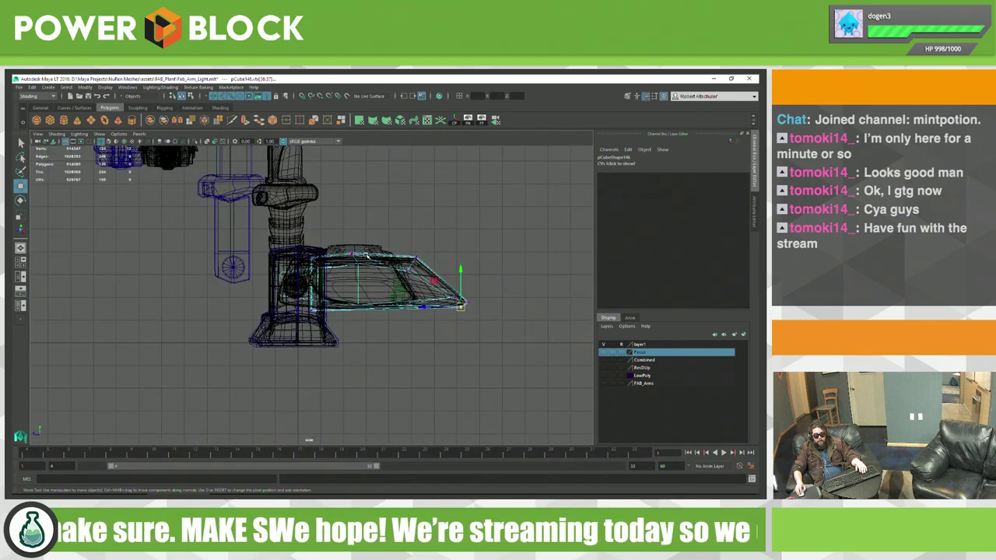
Step: Frame the whole scene with both arms and select the ring cage object
{"action": "key", "text": "space"}
{"action": "key", "text": "space"}
{"action": "mouse_move", "coordinate": [365, 256]}
{"action": "left_mouse_down", "text": "alt"}
{"action": "mouse_move", "coordinate": [503, 292]}
{"action": "mouse_move", "coordinate": [417, 315]}
{"action": "mouse_move", "coordinate": [517, 306]}
{"action": "left_mouse_up", "text": "alt"}
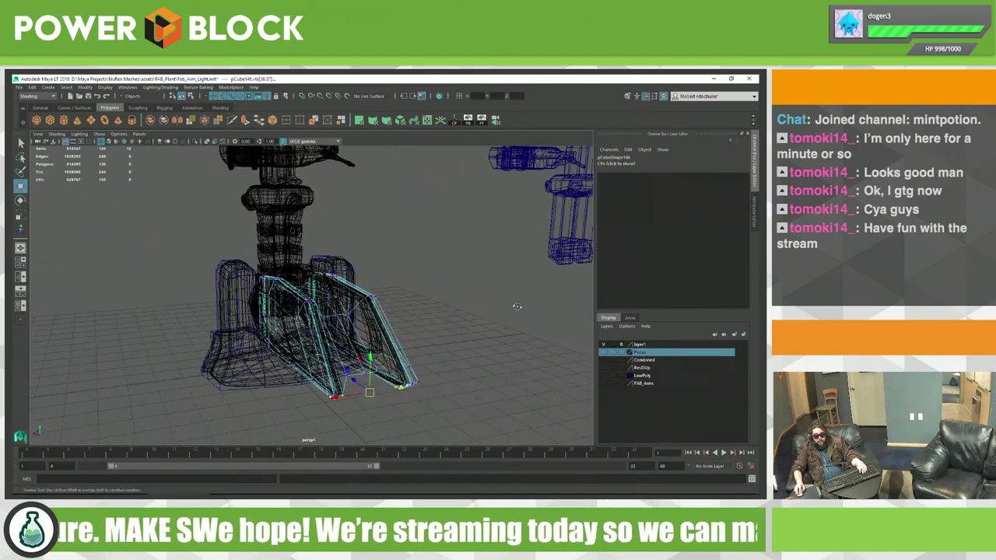
{"action": "key", "text": "a"}
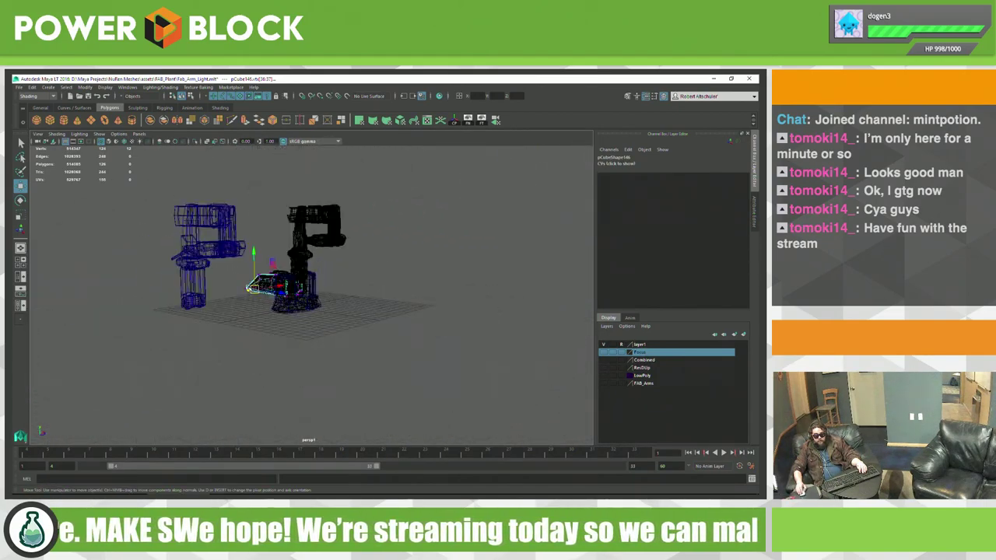
{"action": "mouse_move", "coordinate": [407, 204]}
{"action": "left_mouse_down", "text": "alt"}
{"action": "mouse_move", "coordinate": [365, 288]}
{"action": "mouse_move", "coordinate": [295, 291]}
{"action": "left_mouse_up", "text": "alt"}
{"action": "scroll", "coordinate": [355, 300], "scroll_direction": "up", "scroll_amount": 5}
{"action": "left_click", "coordinate": [191, 220]}
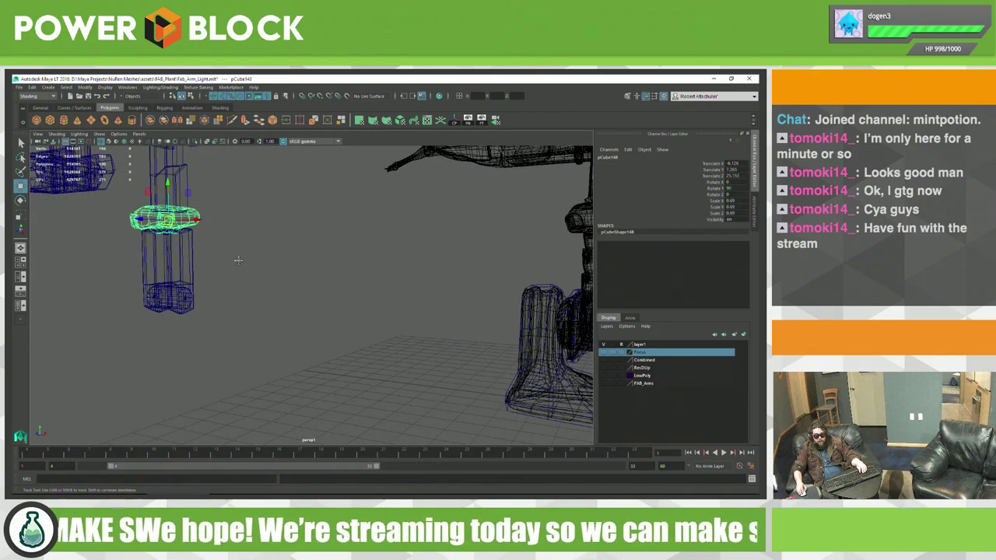
Step: Slide the ring cage along X onto the arm's joint collar and enlarge it slightly
{"action": "key", "text": "f"}
{"action": "middle_click_drag", "start_coordinate": [399, 284], "coordinate": [476, 303]}
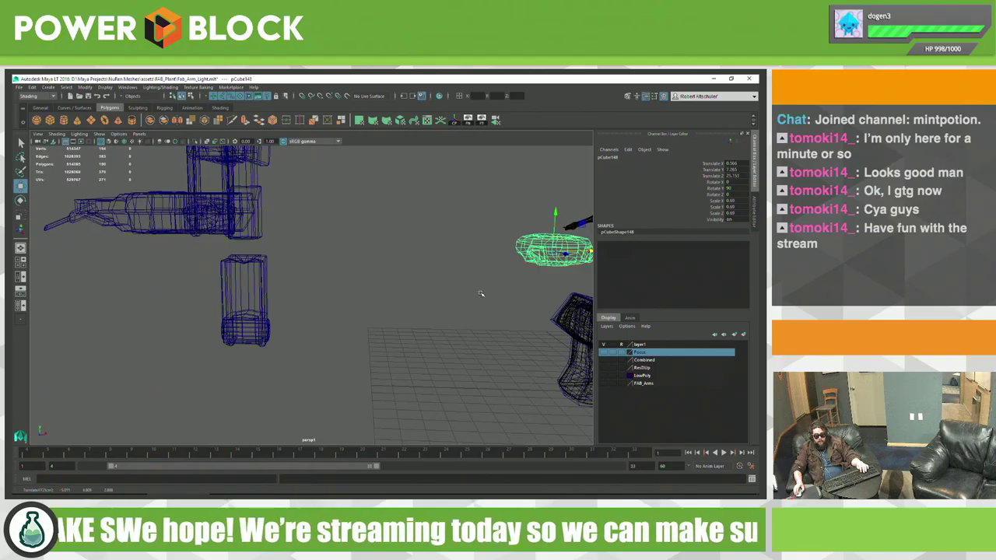
{"action": "left_click_drag", "start_coordinate": [481, 293], "coordinate": [365, 257], "text": "alt"}
{"action": "middle_click_drag", "start_coordinate": [366, 257], "coordinate": [447, 299]}
{"action": "key", "text": "f"}
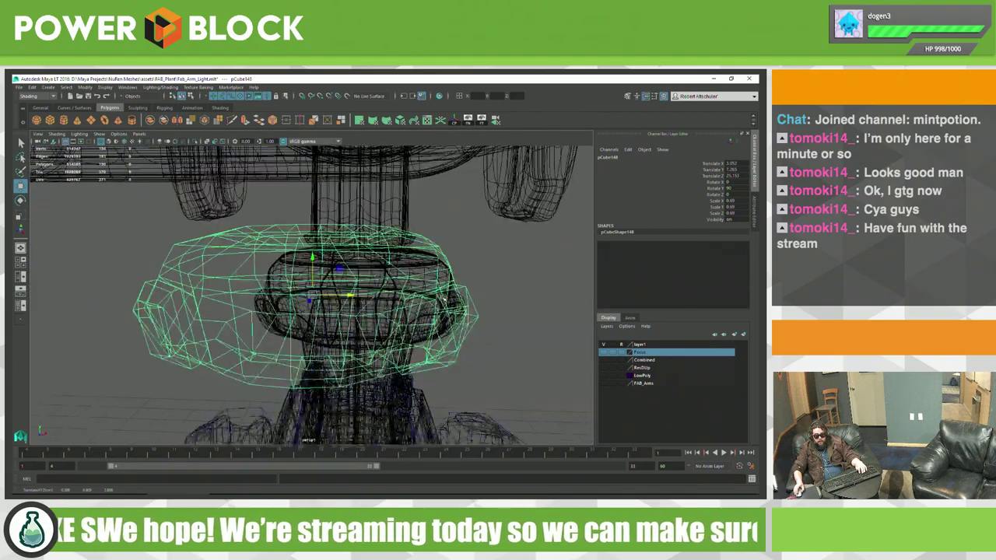
{"action": "mouse_move", "coordinate": [445, 298]}
{"action": "left_mouse_down", "text": "alt"}
{"action": "mouse_move", "coordinate": [402, 296]}
{"action": "mouse_move", "coordinate": [394, 280]}
{"action": "mouse_move", "coordinate": [327, 271]}
{"action": "mouse_move", "coordinate": [352, 281]}
{"action": "left_mouse_up", "text": "alt"}
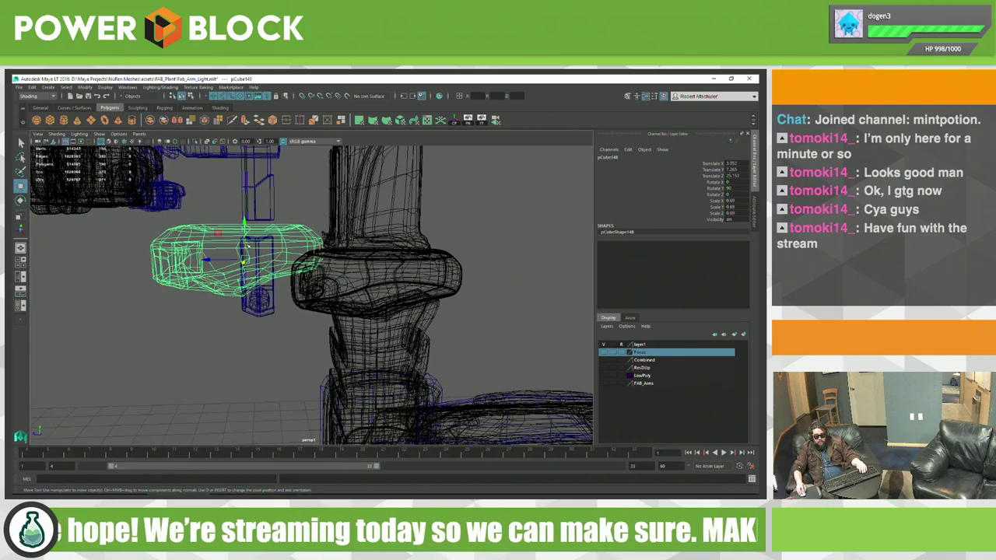
{"action": "mouse_move", "coordinate": [219, 233]}
{"action": "left_mouse_down"}
{"action": "mouse_move", "coordinate": [329, 260]}
{"action": "mouse_move", "coordinate": [353, 256]}
{"action": "left_mouse_up"}
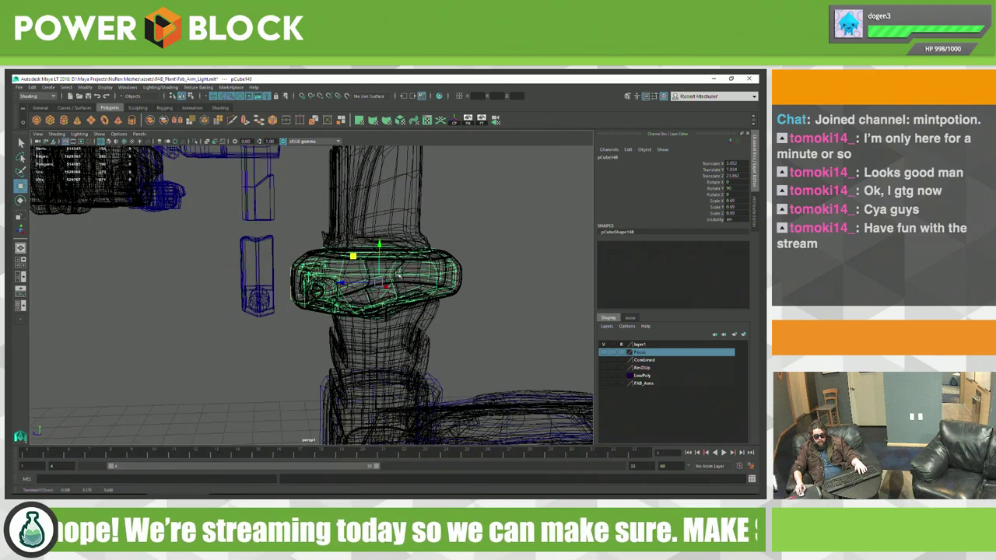
{"action": "key", "text": "r"}
{"action": "middle_click_drag", "start_coordinate": [399, 274], "coordinate": [456, 285]}
Step: Check the ring cage in four views and shrink it slightly to fit the collar
{"action": "key", "text": "space"}
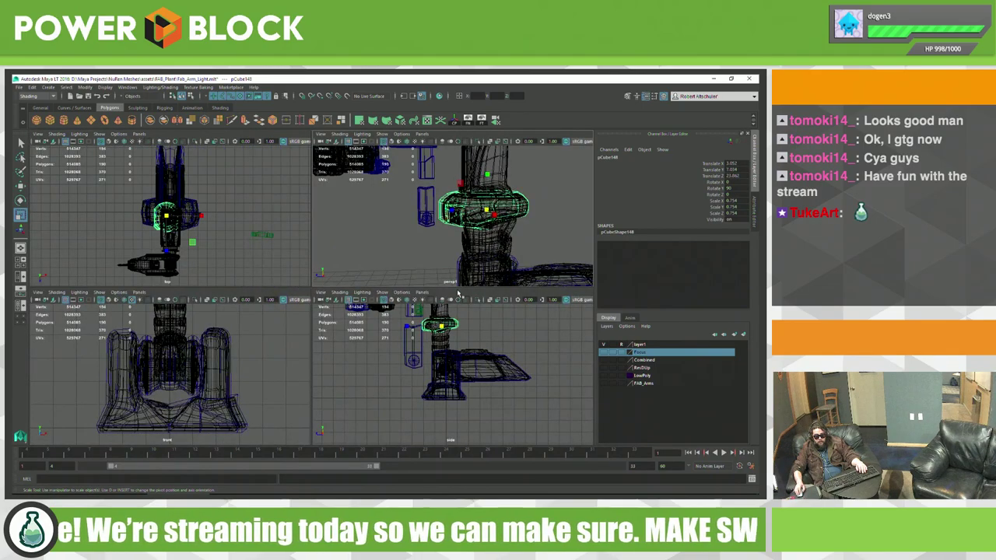
{"action": "key", "text": "space"}
{"action": "key", "text": "f"}
{"action": "mouse_move", "coordinate": [449, 314]}
{"action": "left_mouse_down", "text": "alt"}
{"action": "mouse_move", "coordinate": [459, 374]}
{"action": "mouse_move", "coordinate": [493, 349]}
{"action": "mouse_move", "coordinate": [470, 346]}
{"action": "left_mouse_up", "text": "alt"}
{"action": "mouse_move", "coordinate": [503, 352]}
{"action": "middle_mouse_down"}
{"action": "mouse_move", "coordinate": [490, 350]}
{"action": "mouse_move", "coordinate": [518, 364]}
{"action": "mouse_move", "coordinate": [491, 368]}
{"action": "mouse_move", "coordinate": [525, 370]}
{"action": "middle_mouse_up"}
{"action": "key", "text": "w"}
{"action": "key", "text": "r"}
{"action": "key", "text": "w"}
{"action": "key", "text": "r"}
{"action": "key", "text": "w"}
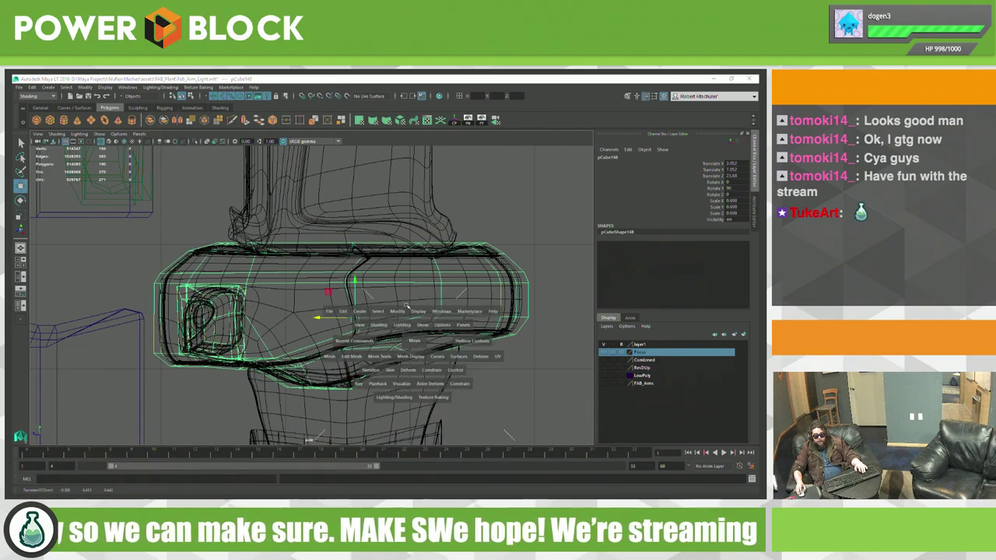
Step: Nudge the ring cage along X onto the joint and verify the alignment in four-view layout
{"action": "left_click_drag", "start_coordinate": [451, 257], "coordinate": [323, 301], "text": "alt"}
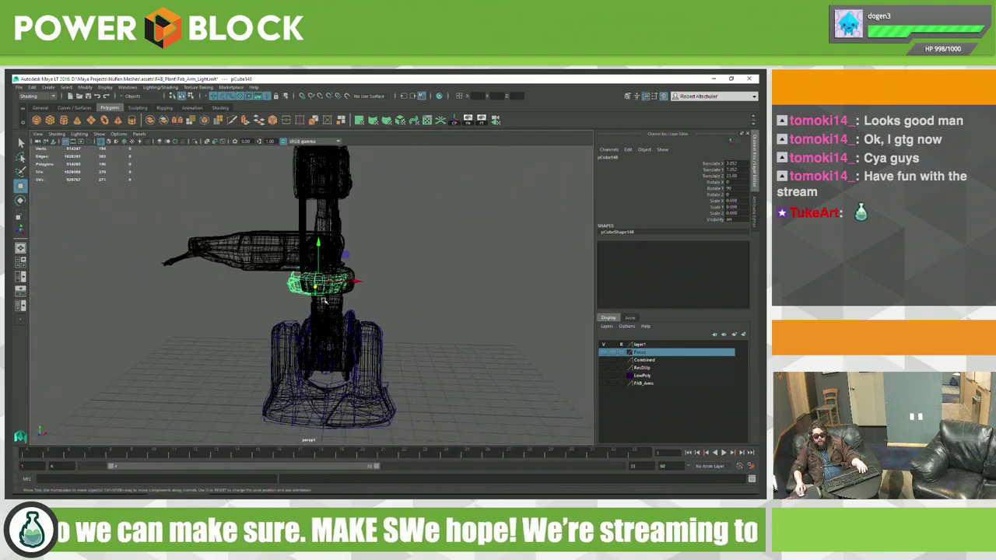
{"action": "key", "text": "space"}
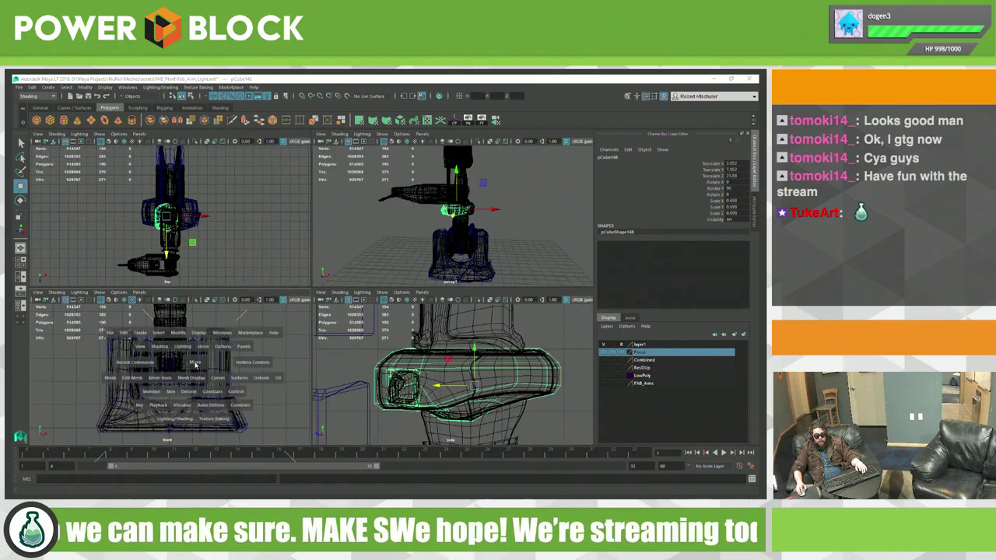
{"action": "key", "text": "space"}
{"action": "key", "text": "f"}
{"action": "scroll", "coordinate": [298, 335], "scroll_direction": "down", "scroll_amount": 5}
{"action": "scroll", "coordinate": [307, 346], "scroll_direction": "up", "scroll_amount": 3}
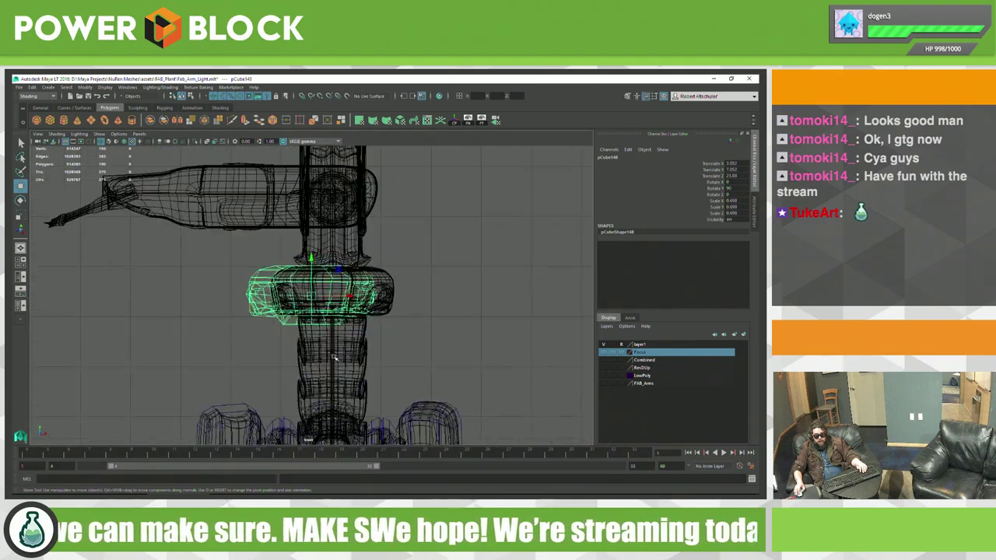
{"action": "scroll", "coordinate": [315, 358], "scroll_direction": "up", "scroll_amount": 2}
{"action": "middle_click_drag", "start_coordinate": [319, 362], "coordinate": [339, 364]}
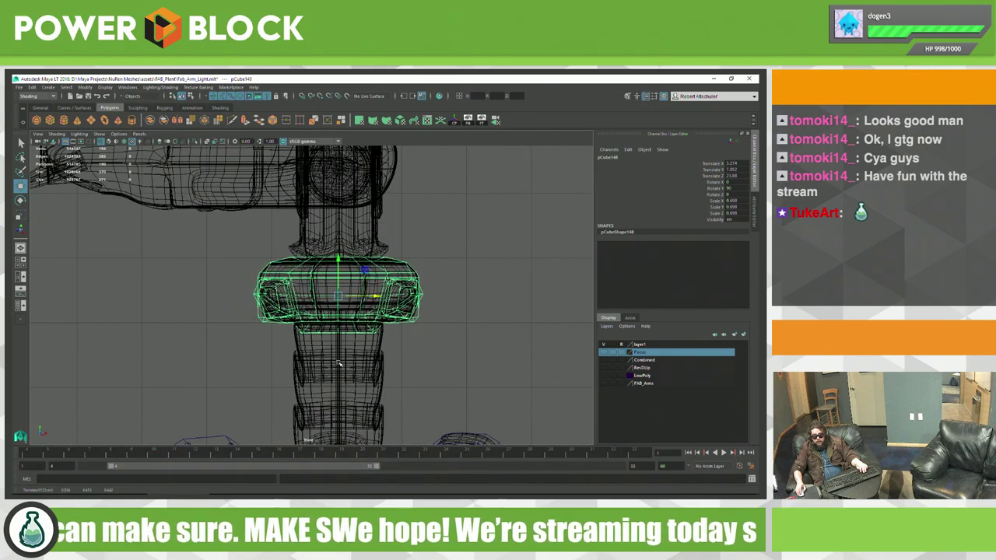
{"action": "scroll", "coordinate": [467, 401], "scroll_direction": "up", "scroll_amount": 3}
{"action": "scroll", "coordinate": [539, 424], "scroll_direction": "up", "scroll_amount": 3}
{"action": "scroll", "coordinate": [506, 419], "scroll_direction": "up", "scroll_amount": 2}
{"action": "scroll", "coordinate": [446, 410], "scroll_direction": "up", "scroll_amount": 1}
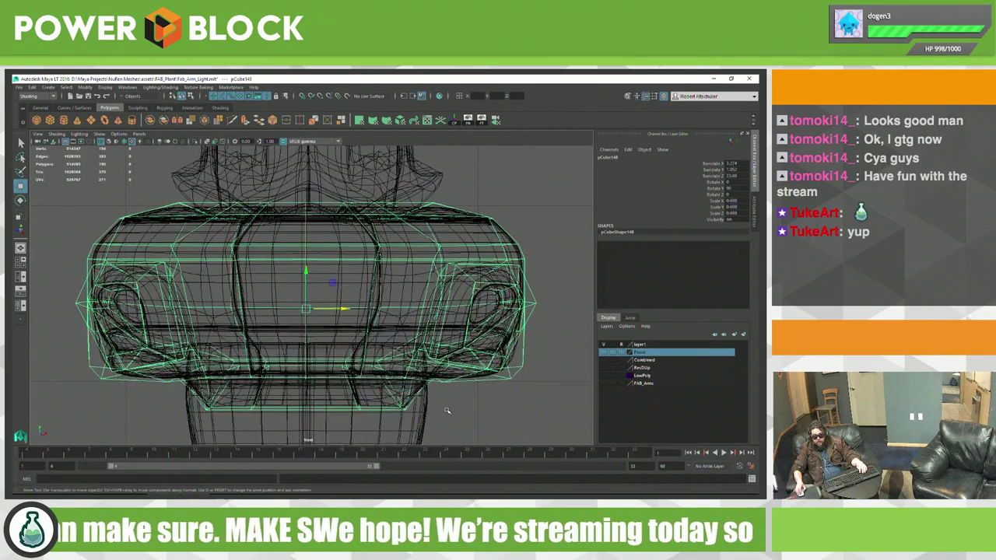
{"action": "middle_click_drag", "start_coordinate": [427, 408], "coordinate": [421, 412], "text": "alt"}
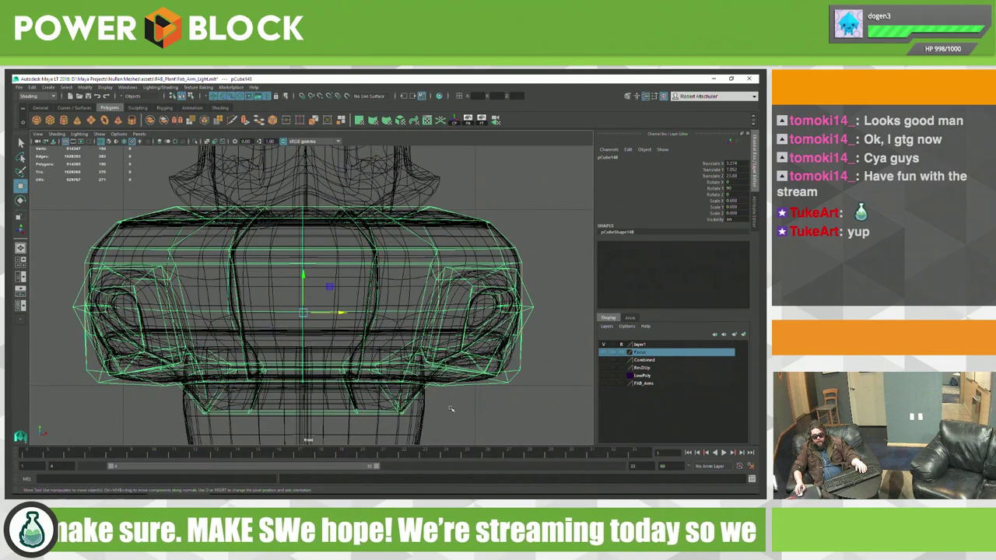
{"action": "key", "text": "space"}
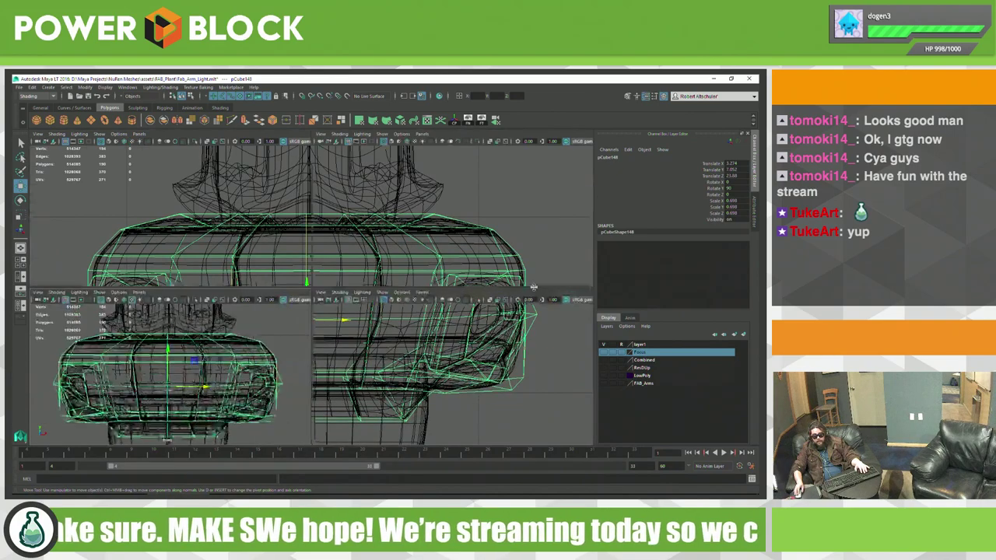
{"action": "key", "text": "space"}
{"action": "left_click_drag", "start_coordinate": [498, 280], "coordinate": [434, 125], "text": "alt"}
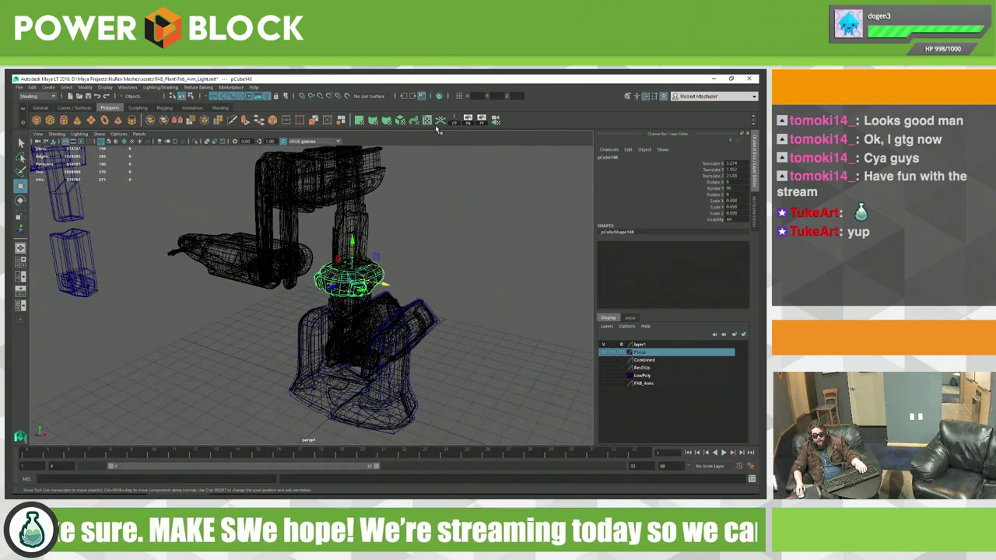
Step: Open the UV Editor, hide the high-poly layer, and select the low-poly arm
{"action": "left_click", "coordinate": [426, 120]}
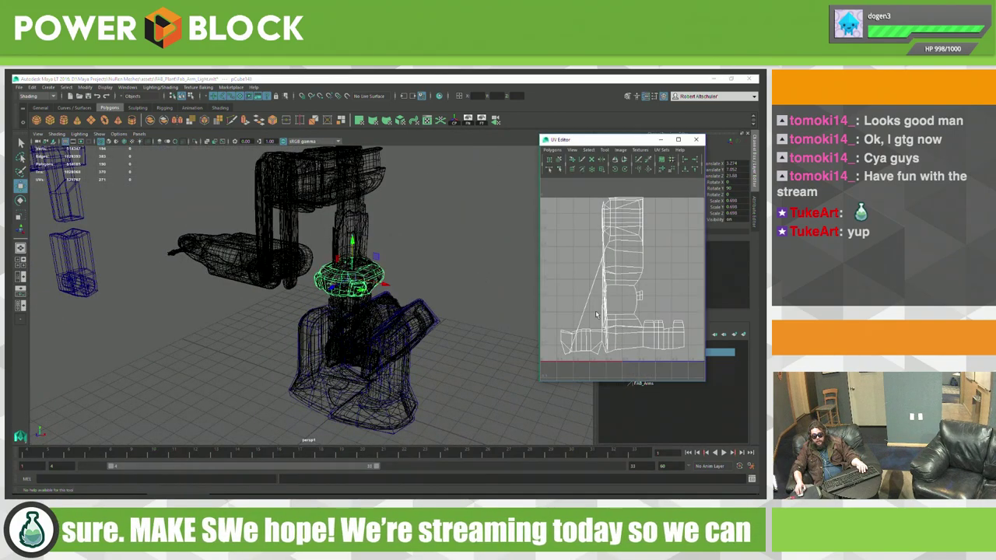
{"action": "left_click", "coordinate": [469, 305]}
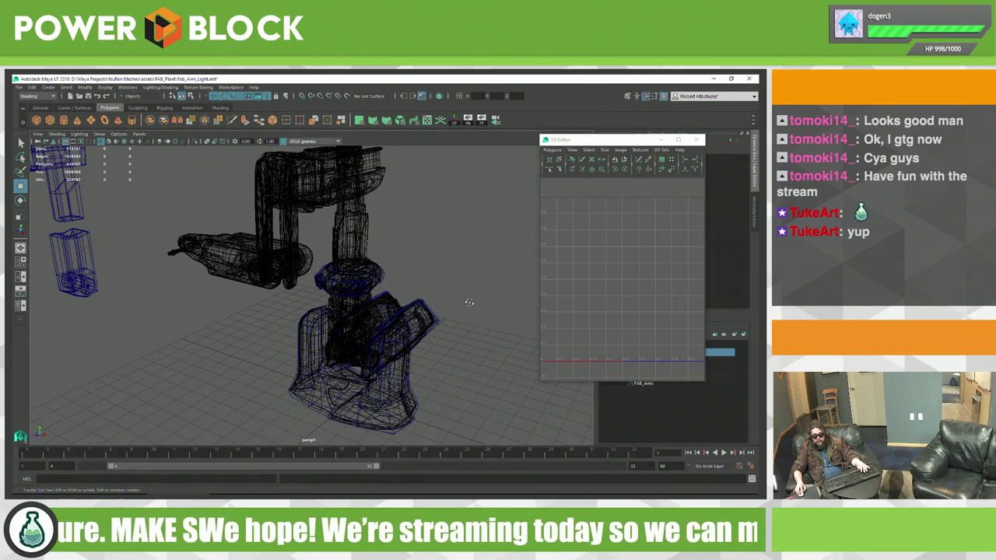
{"action": "left_click_drag", "start_coordinate": [469, 304], "coordinate": [412, 277], "text": "alt"}
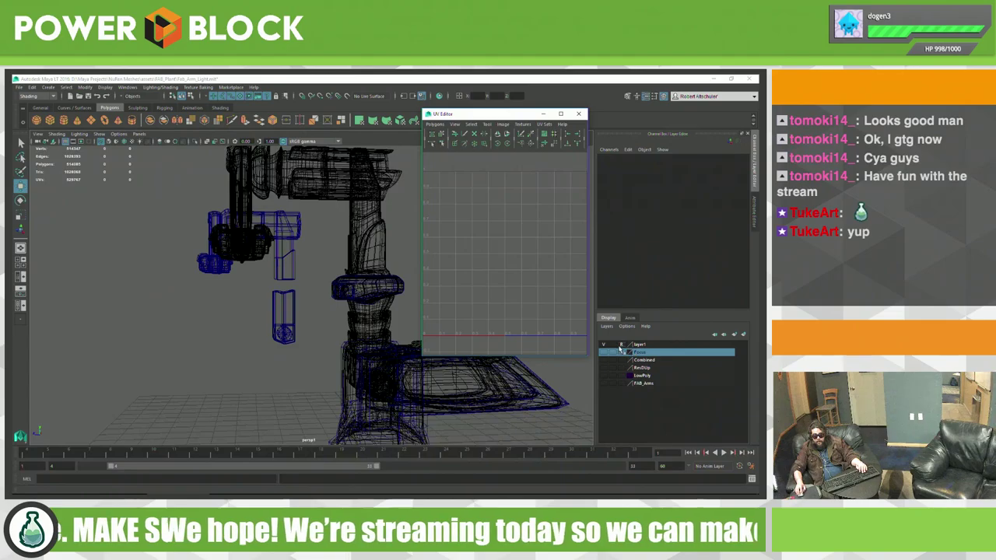
{"action": "left_click", "coordinate": [622, 347]}
{"action": "left_click_drag", "start_coordinate": [375, 231], "coordinate": [365, 234], "text": "alt"}
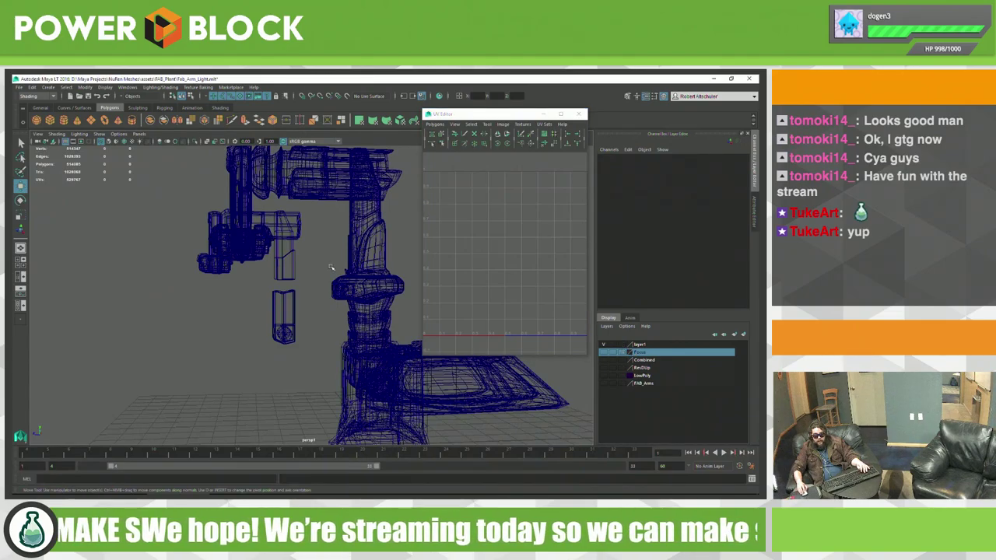
{"action": "left_click", "coordinate": [365, 234]}
Step: Grow a face selection across the upper arm to inspect its UVs, then close the UV Editor
{"action": "right_click_drag", "start_coordinate": [392, 246], "coordinate": [365, 247], "text": "alt"}
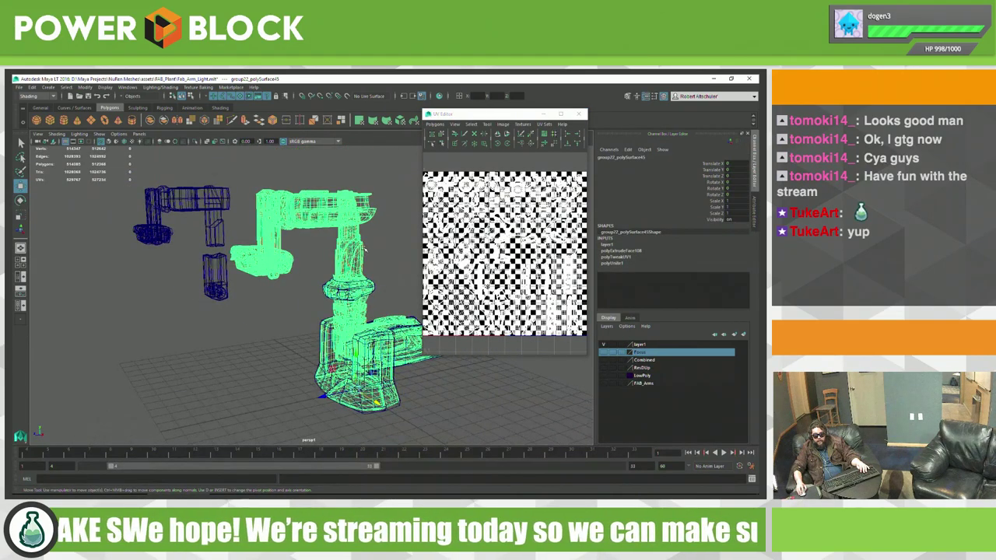
{"action": "right_click", "coordinate": [356, 247]}
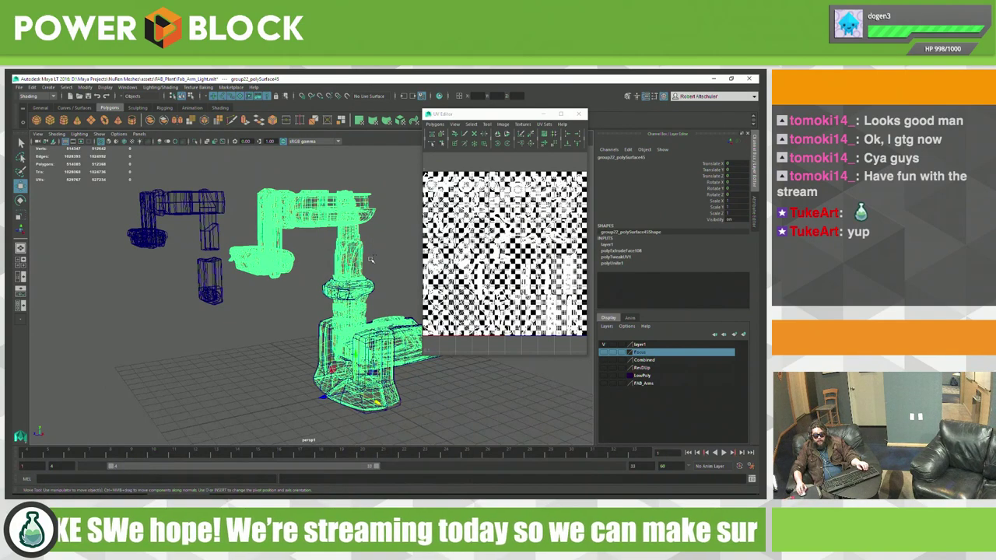
{"action": "right_click_drag", "start_coordinate": [363, 251], "coordinate": [372, 265]}
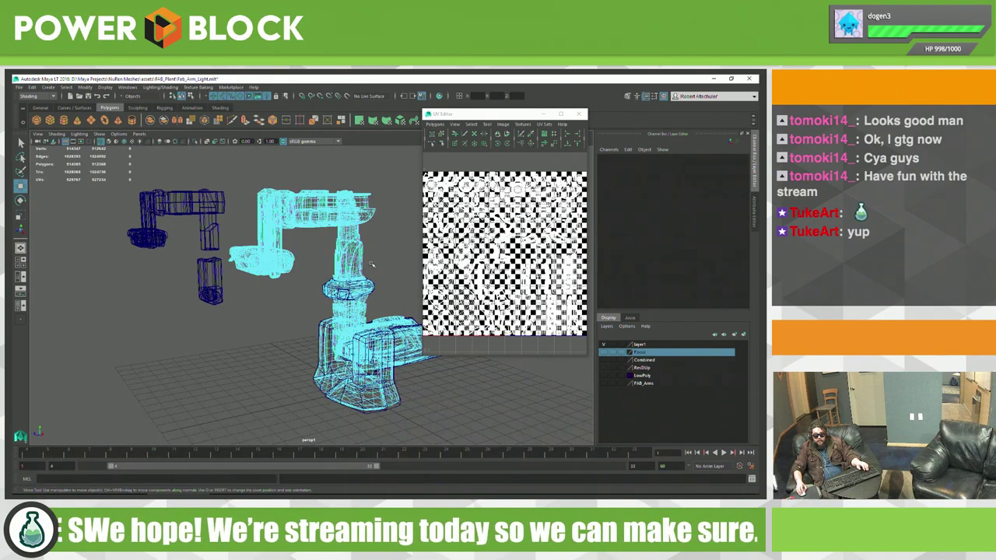
{"action": "left_click", "coordinate": [372, 242]}
{"action": "right_click_drag", "start_coordinate": [365, 249], "coordinate": [389, 239], "text": "ctrl"}
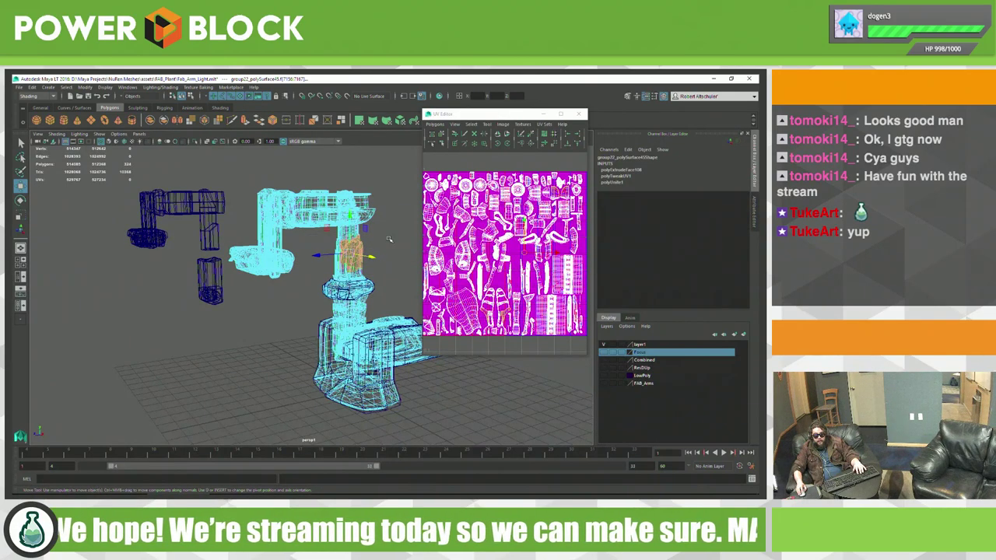
{"action": "key", "text": "shift+period"}
{"action": "key", "text": "shift+period"}
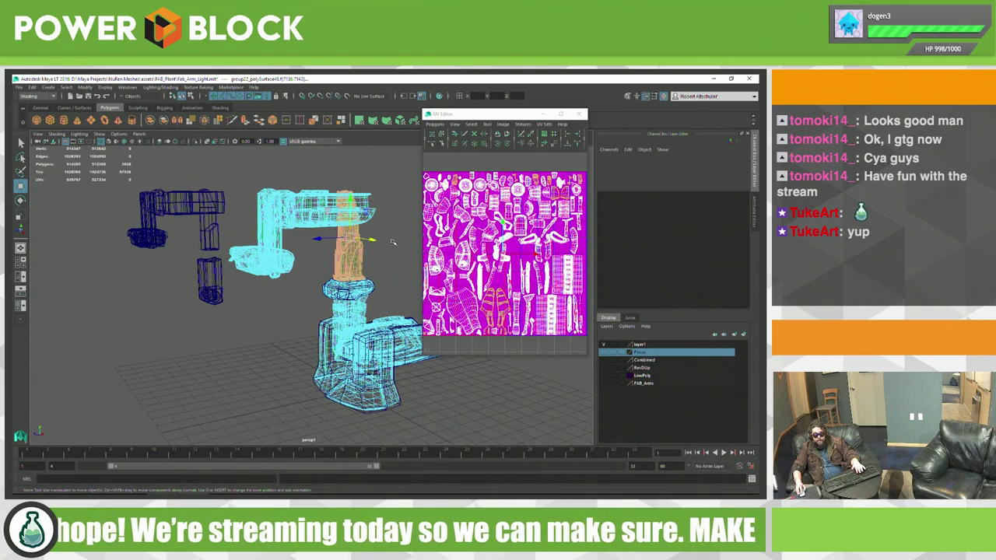
{"action": "left_click", "coordinate": [579, 113]}
{"action": "left_click", "coordinate": [508, 206]}
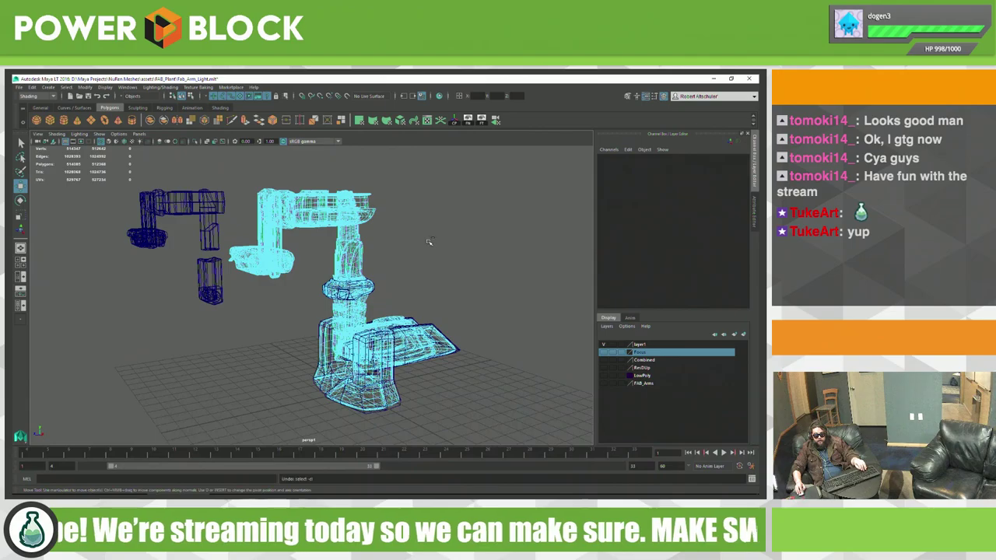
Step: Restore the upper-arm face selection and move the duplicated piece right along X
{"action": "key", "text": "ctrl+z"}
{"action": "mouse_move", "coordinate": [424, 242]}
{"action": "left_mouse_down", "text": "alt"}
{"action": "mouse_move", "coordinate": [447, 259]}
{"action": "mouse_move", "coordinate": [403, 259]}
{"action": "mouse_move", "coordinate": [436, 273]}
{"action": "left_mouse_up", "text": "alt"}
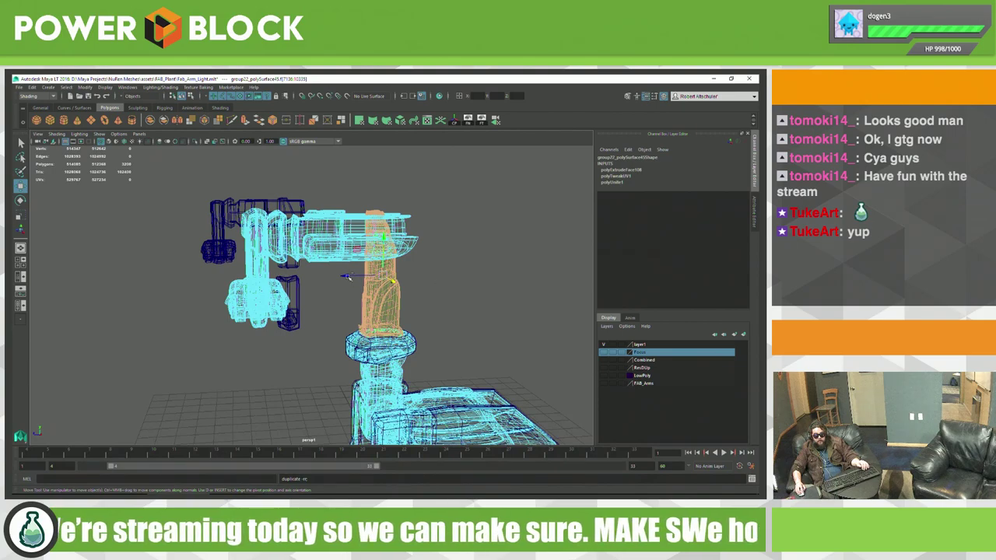
{"action": "left_click_drag", "start_coordinate": [348, 277], "coordinate": [406, 278]}
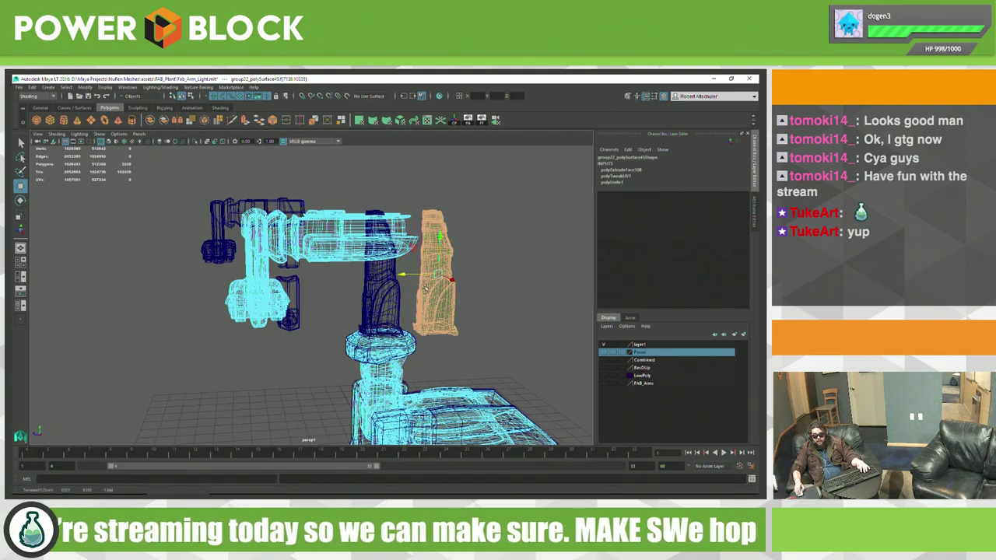
{"action": "middle_click_drag", "start_coordinate": [424, 289], "coordinate": [362, 280], "text": "alt"}
{"action": "left_click_drag", "start_coordinate": [355, 268], "coordinate": [370, 269]}
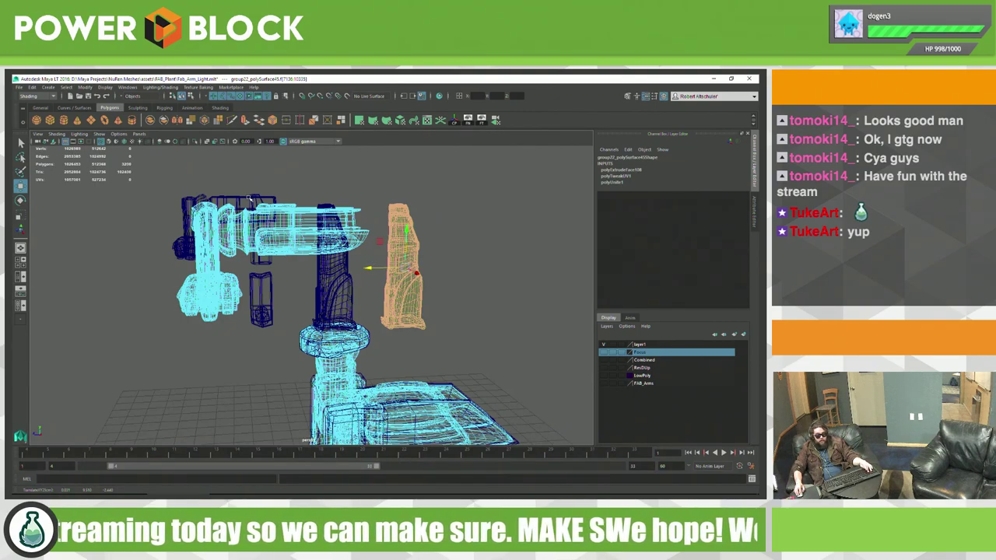
Step: Move the group22_polySurface45 arm mesh aside along Z to about -16.494
{"action": "key", "text": "1"}
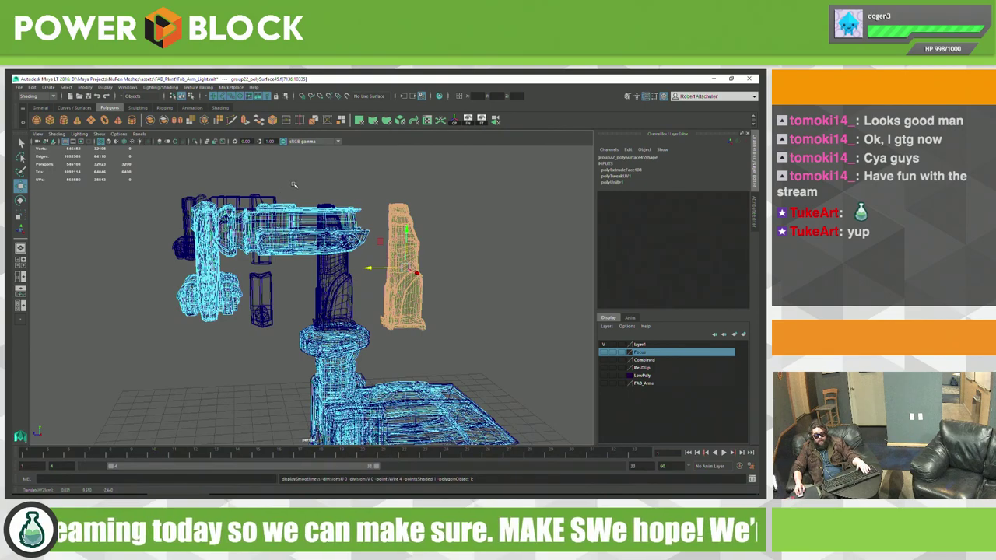
{"action": "key", "text": "ctrl+z"}
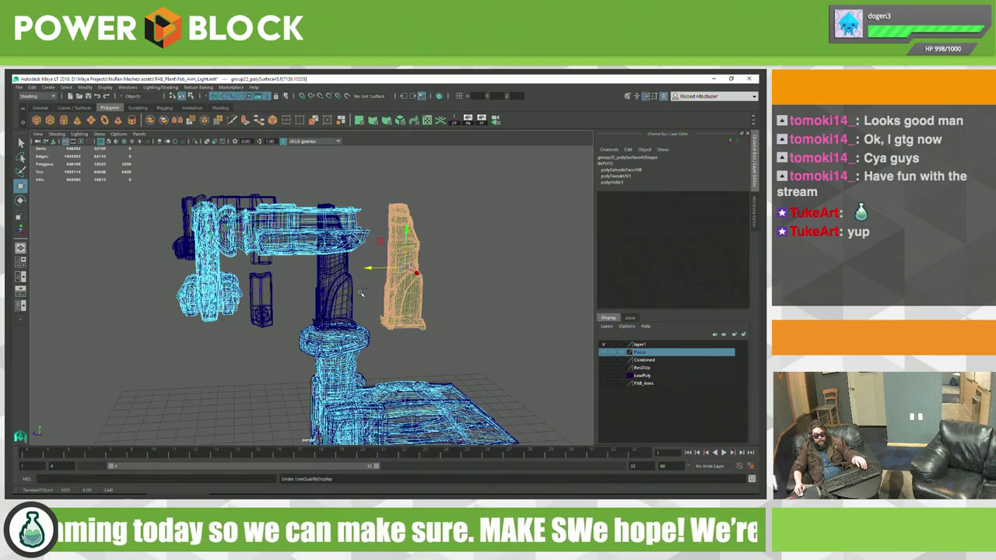
{"action": "left_click", "coordinate": [320, 297]}
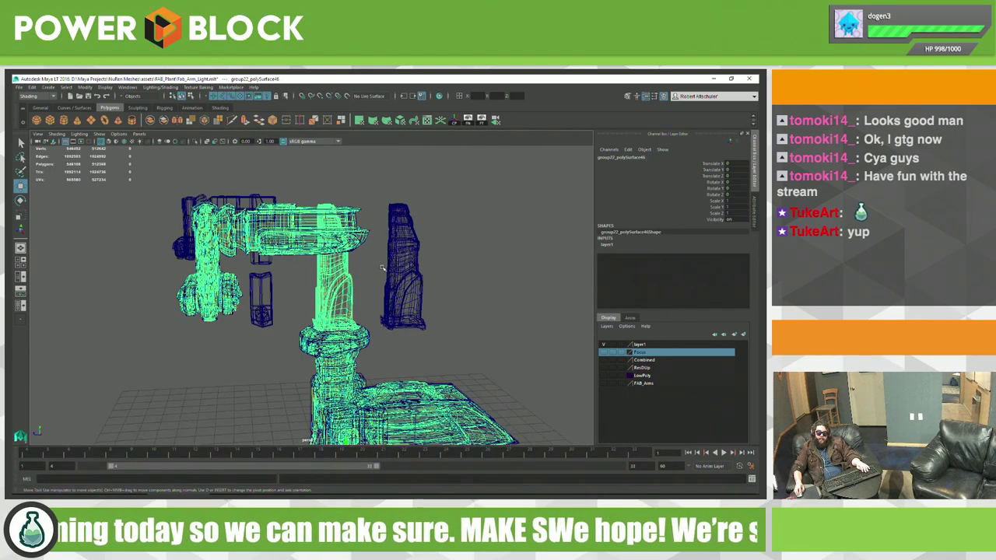
{"action": "key", "text": "3"}
{"action": "key", "text": "1"}
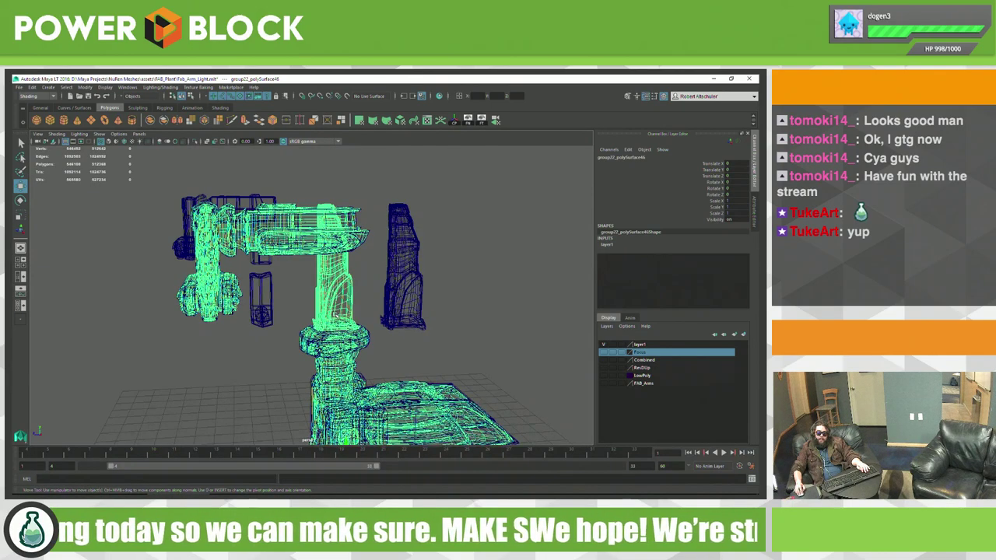
{"action": "left_click", "coordinate": [376, 269], "text": "shift"}
{"action": "scroll", "coordinate": [405, 300], "scroll_direction": "down", "scroll_amount": 5}
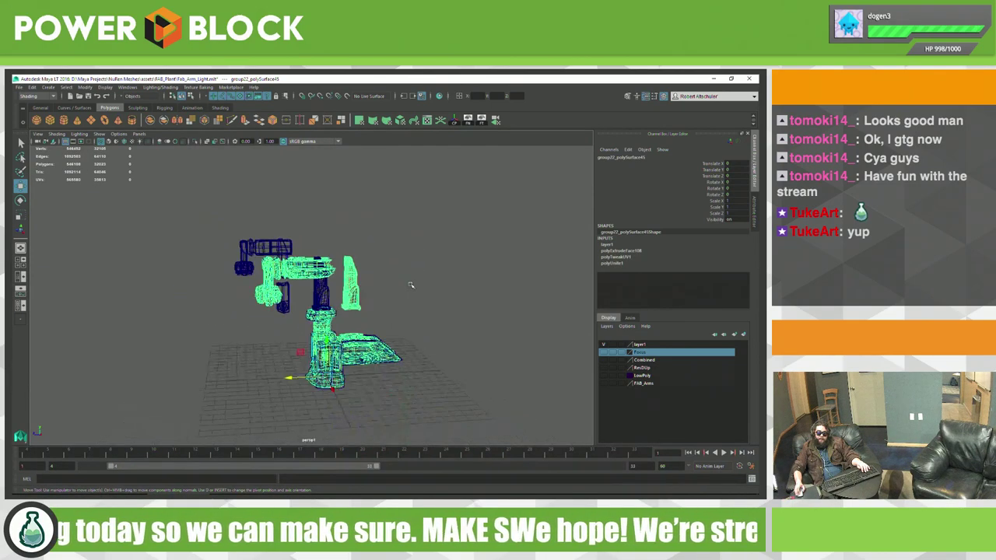
{"action": "mouse_move", "coordinate": [293, 365]}
{"action": "left_mouse_down"}
{"action": "mouse_move", "coordinate": [424, 360]}
{"action": "mouse_move", "coordinate": [356, 344]}
{"action": "mouse_move", "coordinate": [411, 308]}
{"action": "left_mouse_up"}
{"action": "scroll", "coordinate": [356, 343], "scroll_direction": "up", "scroll_amount": 5}
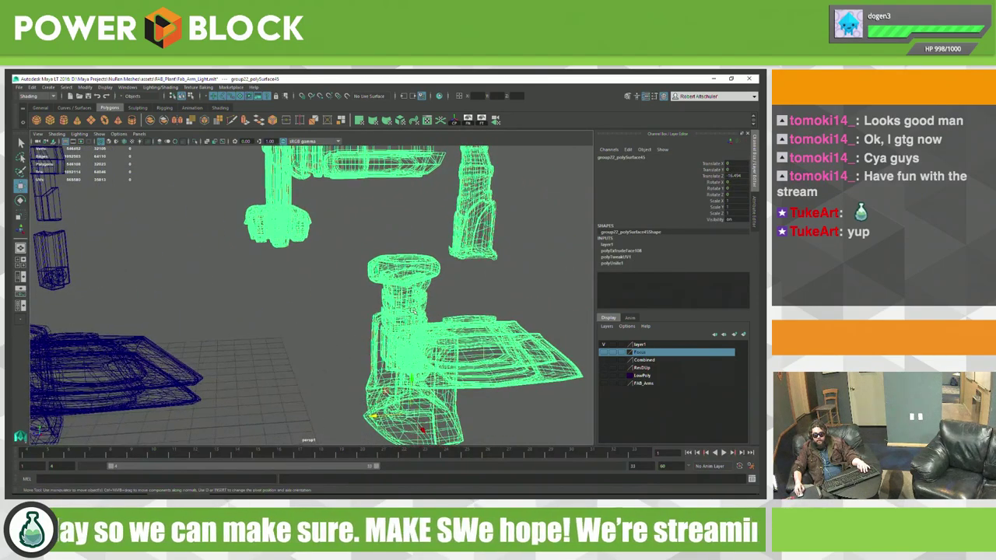
Step: Select the cylinder's cap faces, grow the selection three times, and slide them left off the pillar
{"action": "right_click", "coordinate": [408, 260]}
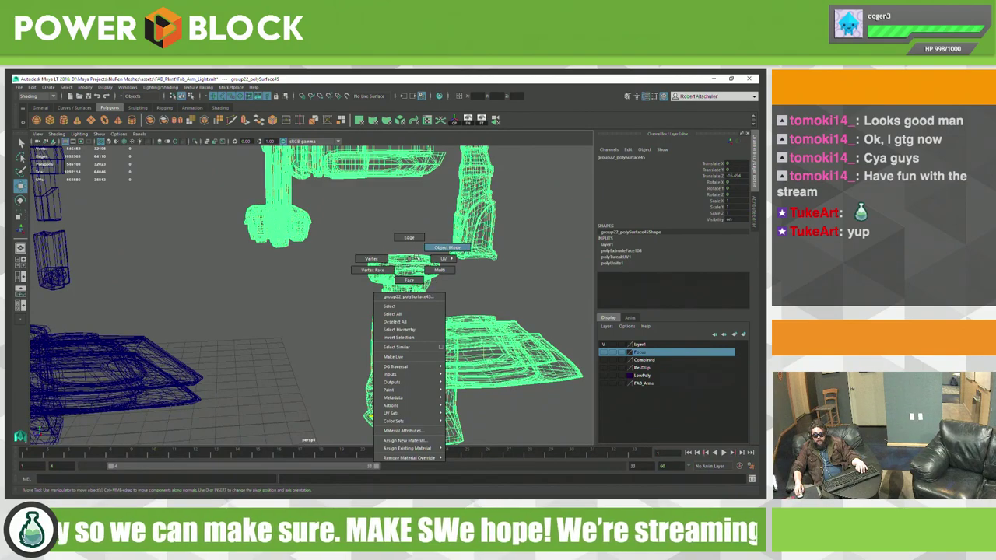
{"action": "mouse_move", "coordinate": [408, 259]}
{"action": "right_mouse_down"}
{"action": "mouse_move", "coordinate": [408, 274]}
{"action": "mouse_move", "coordinate": [430, 258]}
{"action": "right_mouse_up"}
{"action": "left_click", "coordinate": [383, 254]}
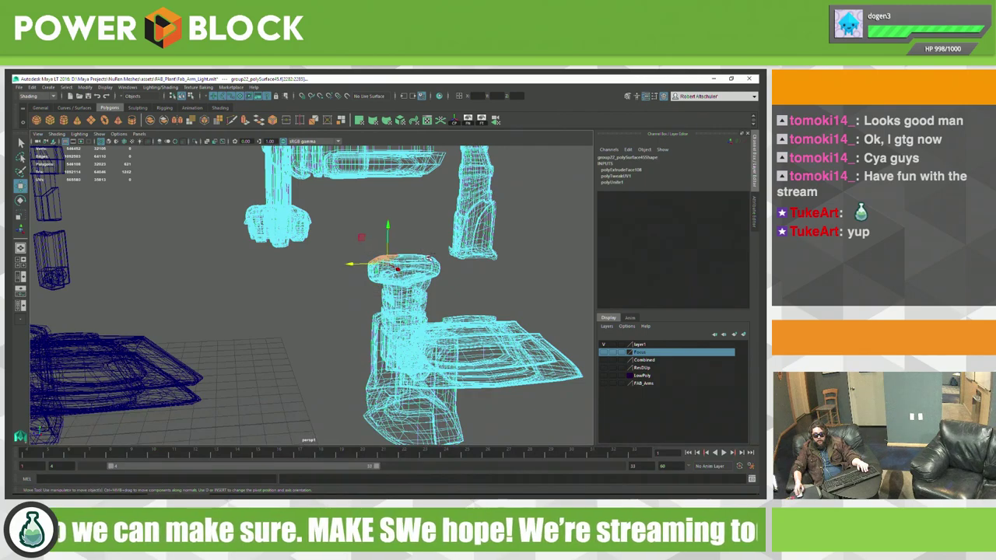
{"action": "key", "text": "shift+period"}
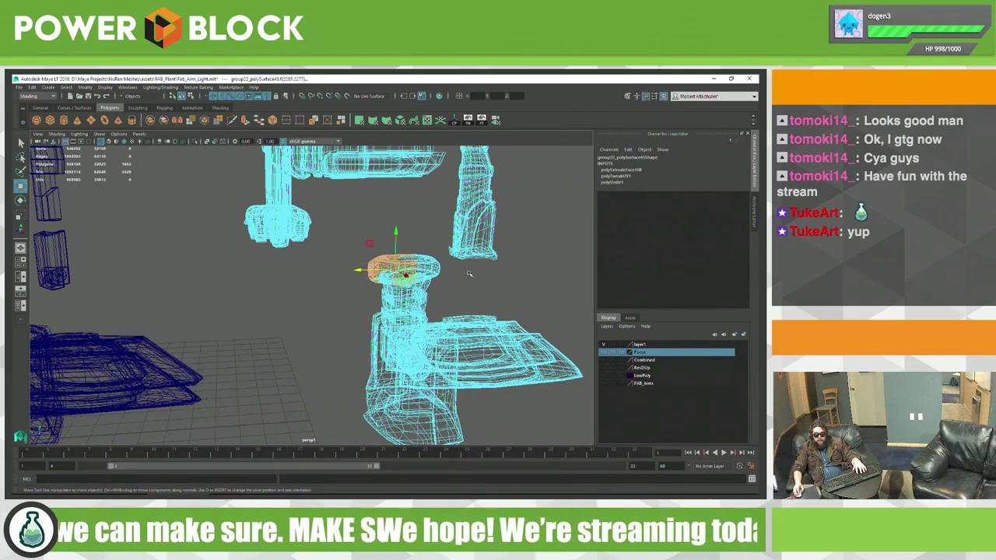
{"action": "key", "text": "shift+period"}
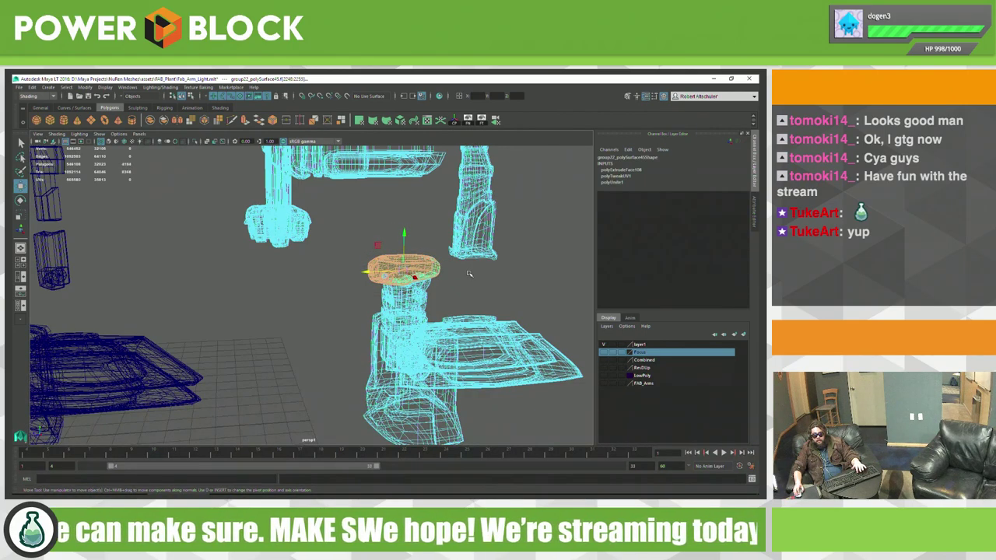
{"action": "key", "text": "shift+period"}
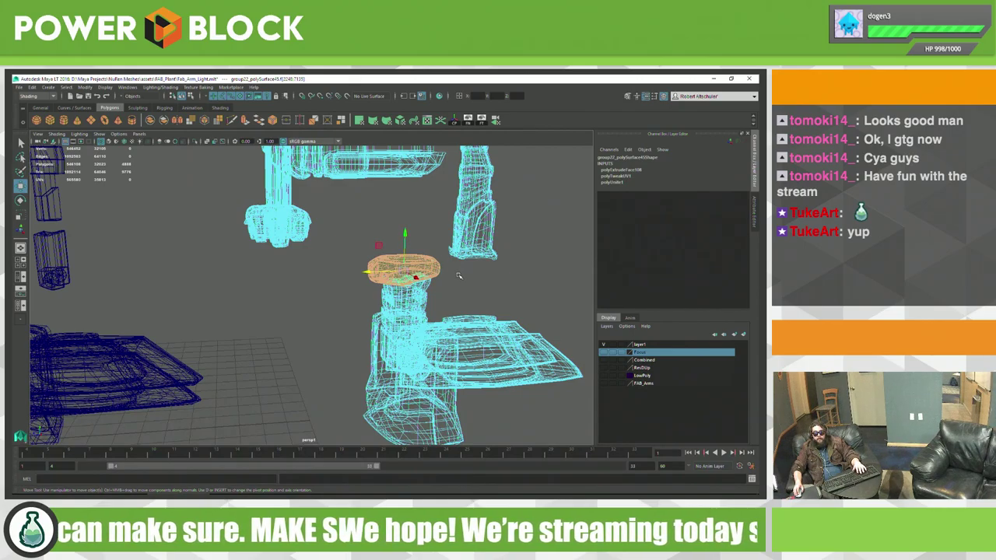
{"action": "left_click_drag", "start_coordinate": [463, 275], "coordinate": [477, 294], "text": "alt"}
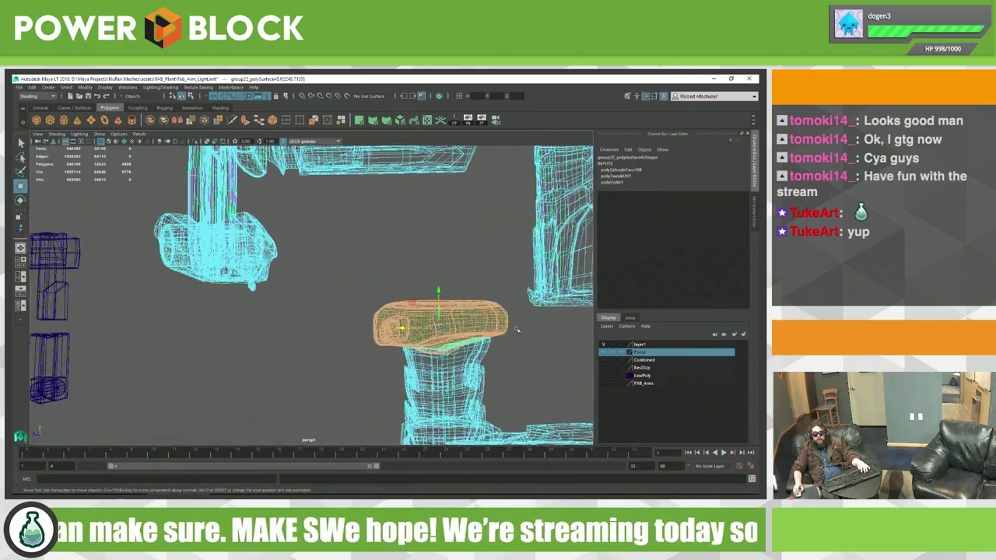
{"action": "middle_click_drag", "start_coordinate": [477, 293], "coordinate": [359, 297]}
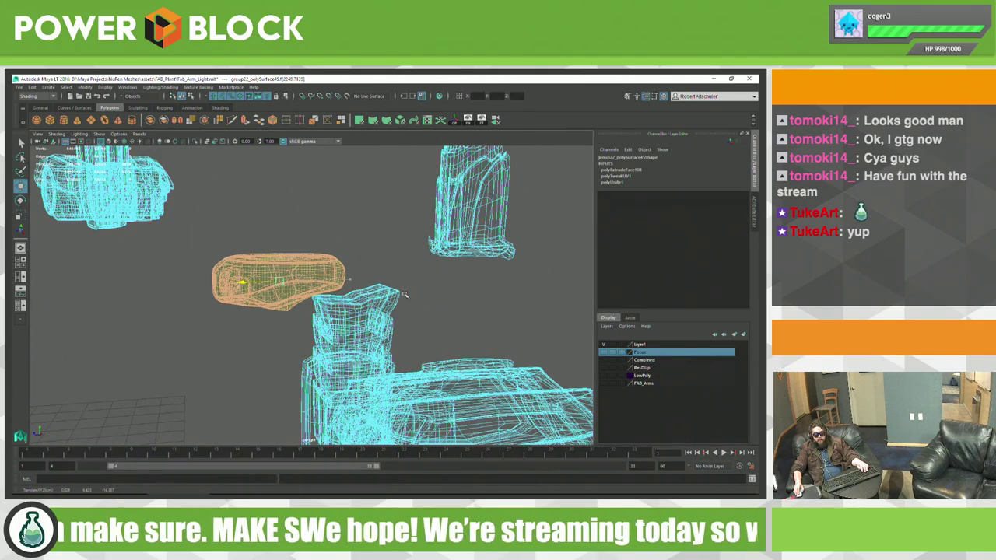
{"action": "left_click", "coordinate": [437, 291]}
{"action": "mouse_move", "coordinate": [438, 291]}
{"action": "left_mouse_down", "text": "alt"}
{"action": "mouse_move", "coordinate": [478, 336]}
{"action": "mouse_move", "coordinate": [363, 298]}
{"action": "left_mouse_up", "text": "alt"}
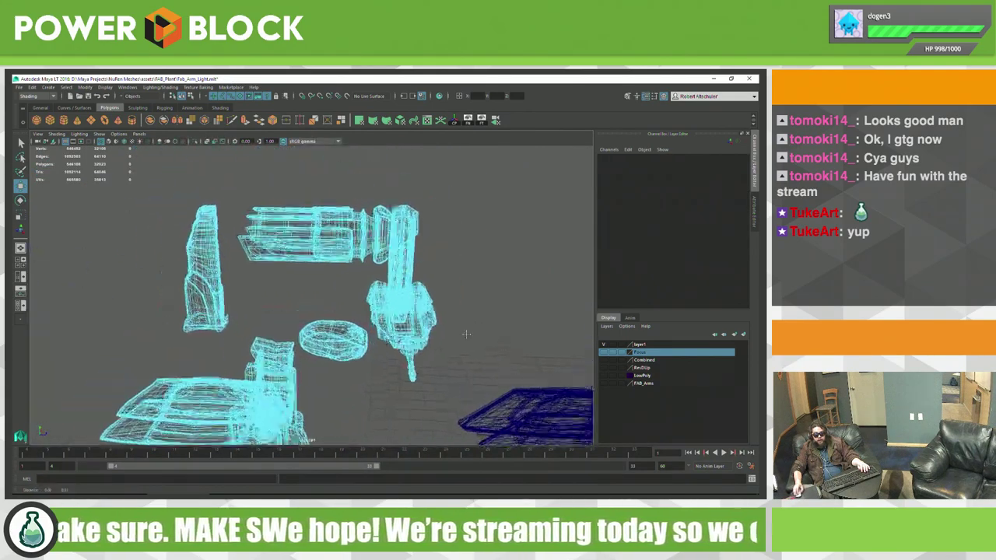
Step: Select the horizontal arm cylinder's faces, grow them over the whole cylinder, and shift them right along X
{"action": "left_click", "coordinate": [289, 273]}
{"action": "right_click", "coordinate": [299, 271]}
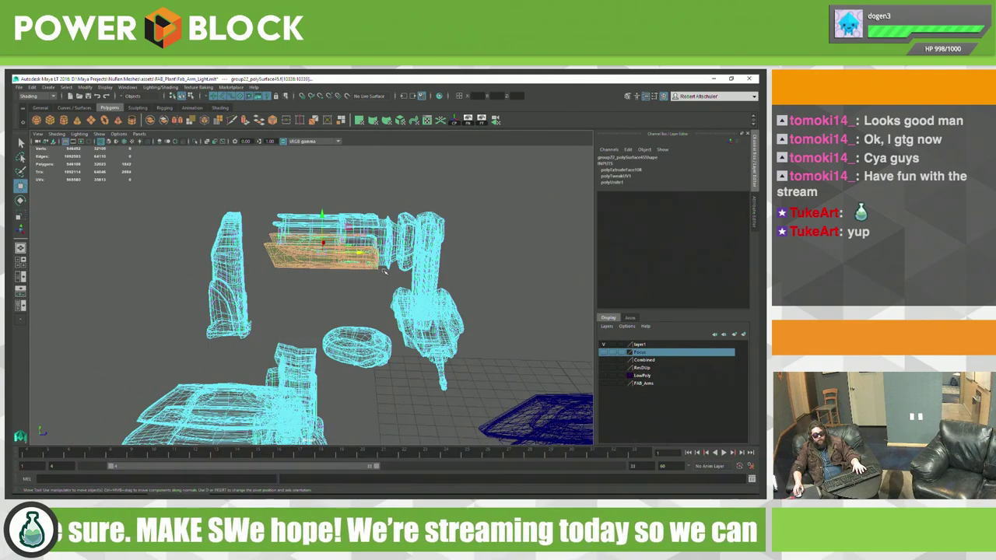
{"action": "key", "text": "shift+period"}
{"action": "key", "text": "shift+period"}
{"action": "key", "text": "shift+period"}
{"action": "key", "text": "shift+period"}
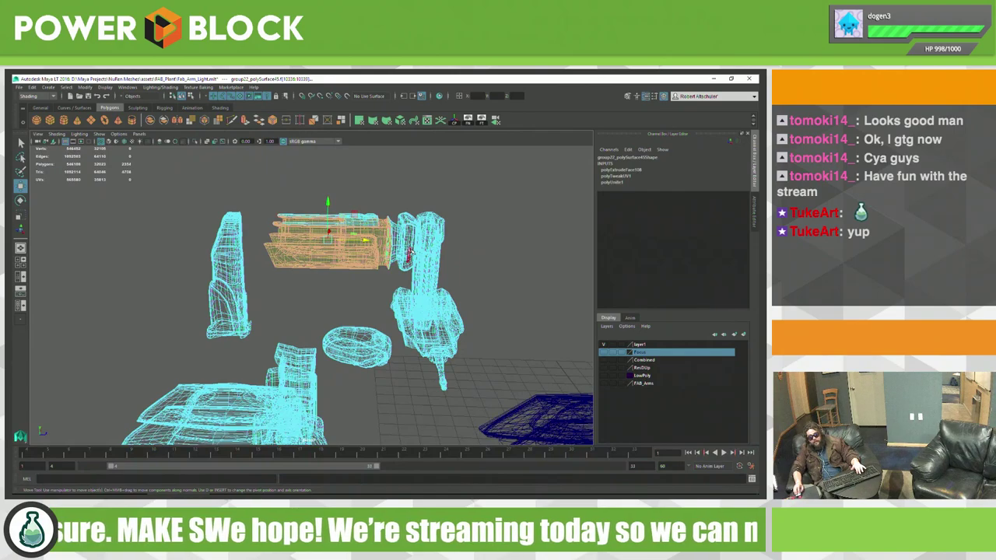
{"action": "key", "text": "shift+period"}
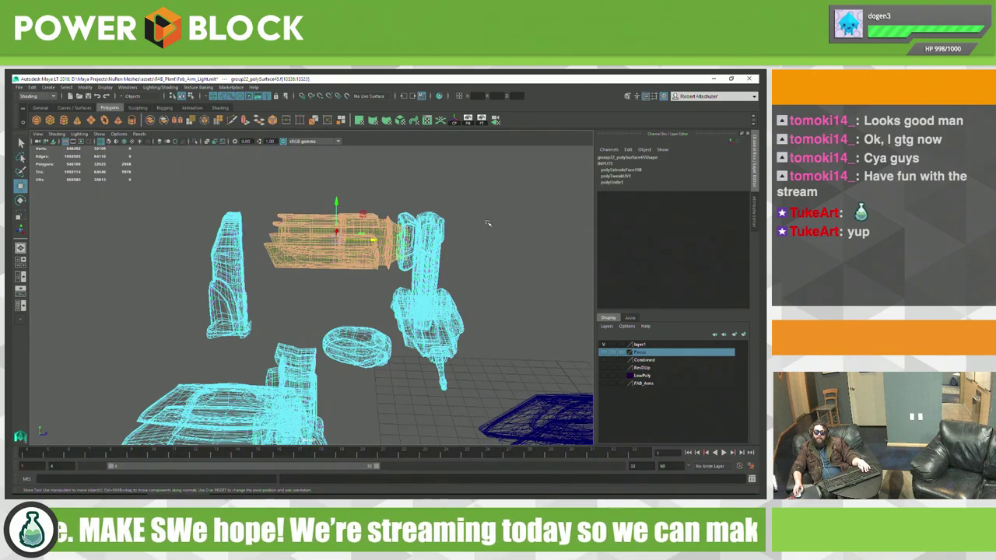
{"action": "mouse_move", "coordinate": [487, 223]}
{"action": "left_mouse_down", "text": "alt"}
{"action": "mouse_move", "coordinate": [448, 249]}
{"action": "mouse_move", "coordinate": [331, 258]}
{"action": "mouse_move", "coordinate": [372, 280]}
{"action": "left_mouse_up", "text": "alt"}
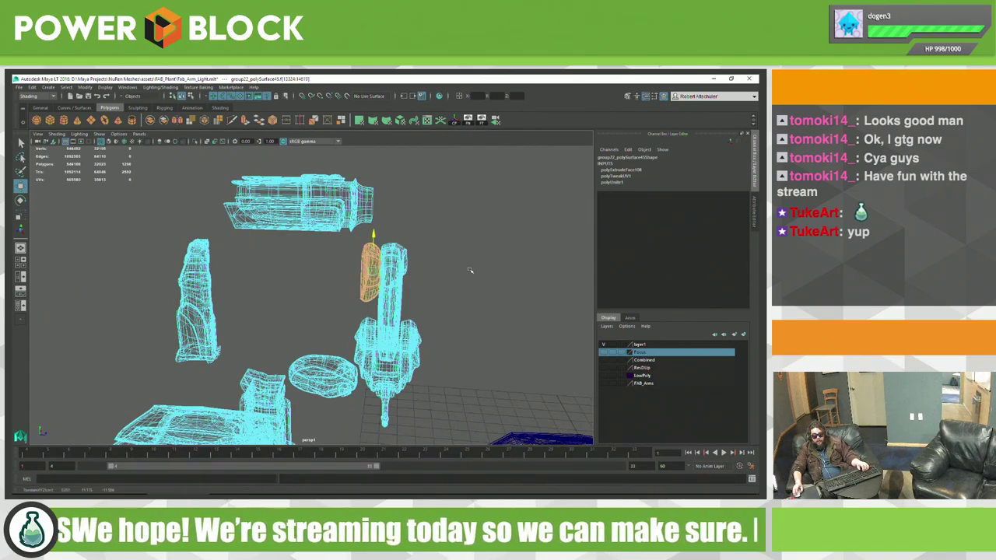
{"action": "left_click_drag", "start_coordinate": [408, 273], "coordinate": [491, 274]}
Step: Select the face strip down the vertical column and push it onto the arm column
{"action": "left_click", "coordinate": [387, 259]}
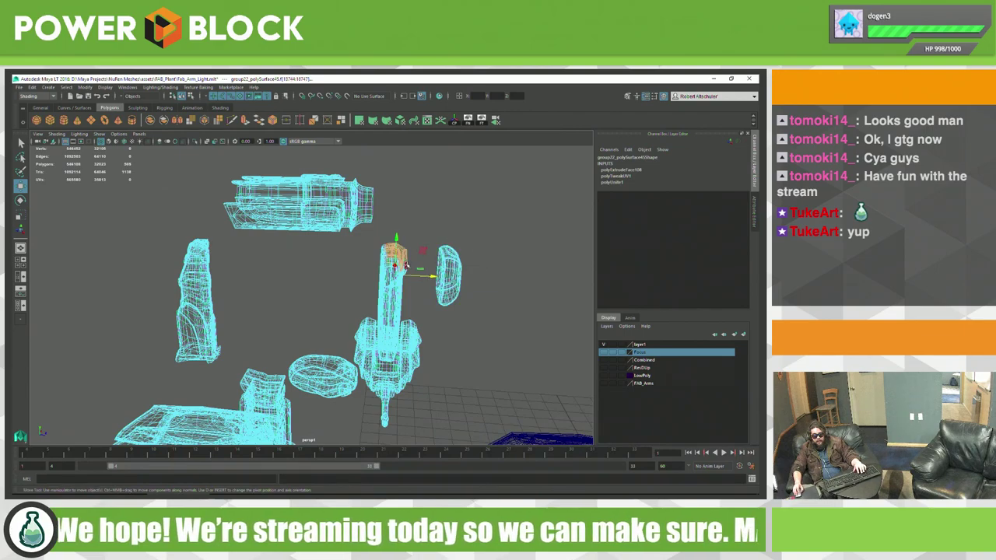
{"action": "double_click", "coordinate": [405, 266]}
{"action": "left_click_drag", "start_coordinate": [459, 286], "coordinate": [333, 254], "text": "alt"}
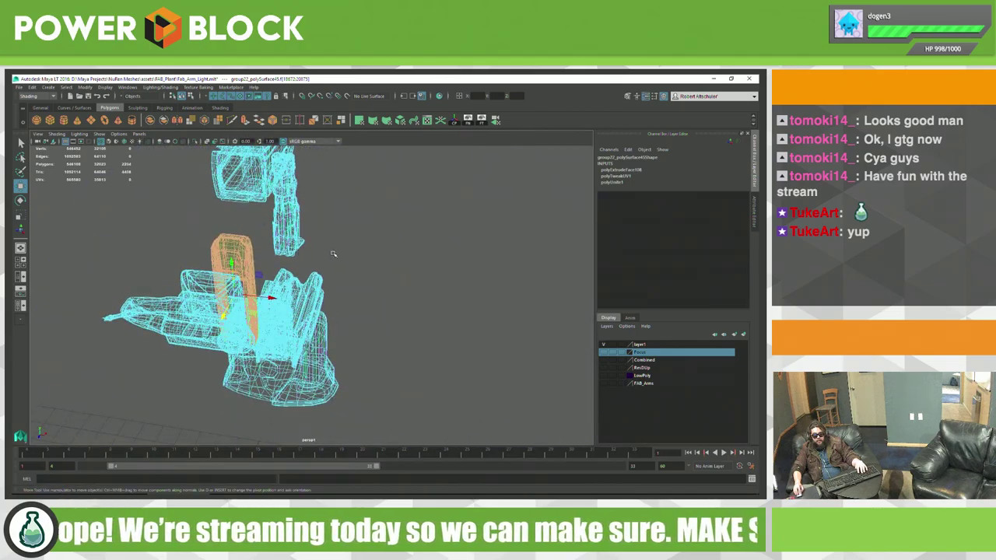
{"action": "middle_click_drag", "start_coordinate": [367, 271], "coordinate": [437, 291]}
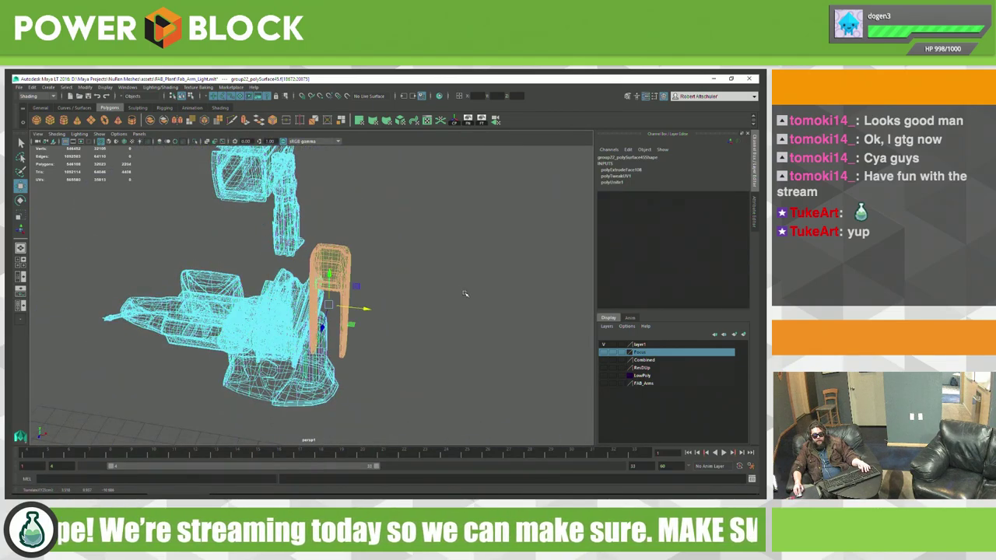
{"action": "left_click_drag", "start_coordinate": [465, 293], "coordinate": [386, 271], "text": "alt"}
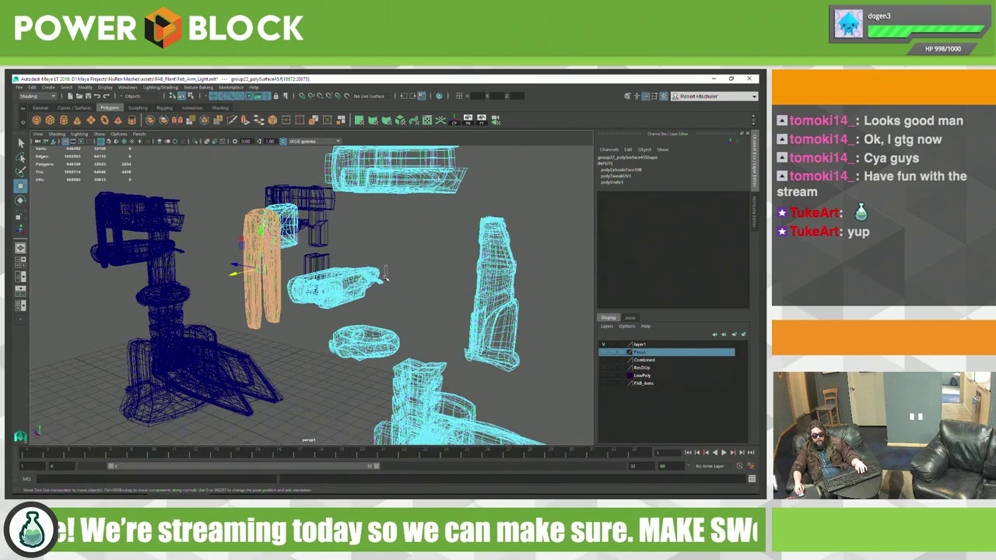
{"action": "left_click", "coordinate": [402, 294]}
{"action": "left_click", "coordinate": [383, 282]}
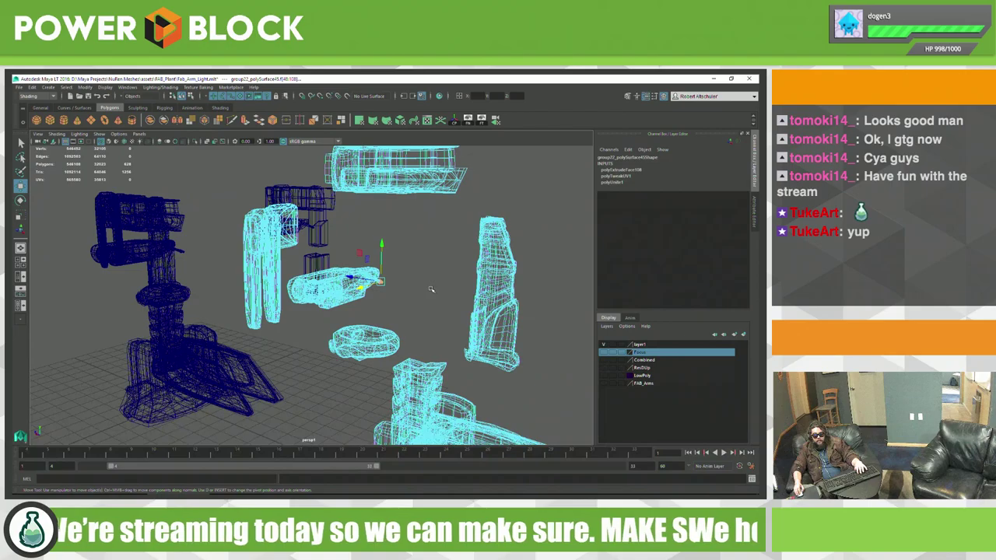
{"action": "key", "text": "f"}
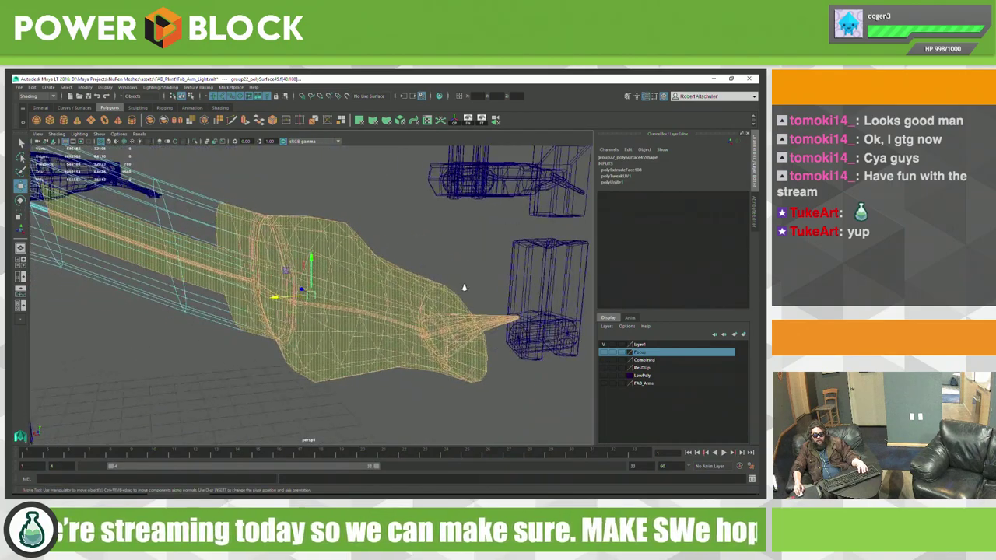
{"action": "right_click_drag", "start_coordinate": [431, 289], "coordinate": [390, 286], "text": "alt"}
{"action": "mouse_move", "coordinate": [411, 282]}
{"action": "left_mouse_down", "text": "alt"}
{"action": "mouse_move", "coordinate": [374, 284]}
{"action": "mouse_move", "coordinate": [529, 298]}
{"action": "mouse_move", "coordinate": [467, 296]}
{"action": "mouse_move", "coordinate": [493, 275]}
{"action": "mouse_move", "coordinate": [284, 326]}
{"action": "left_mouse_up", "text": "alt"}
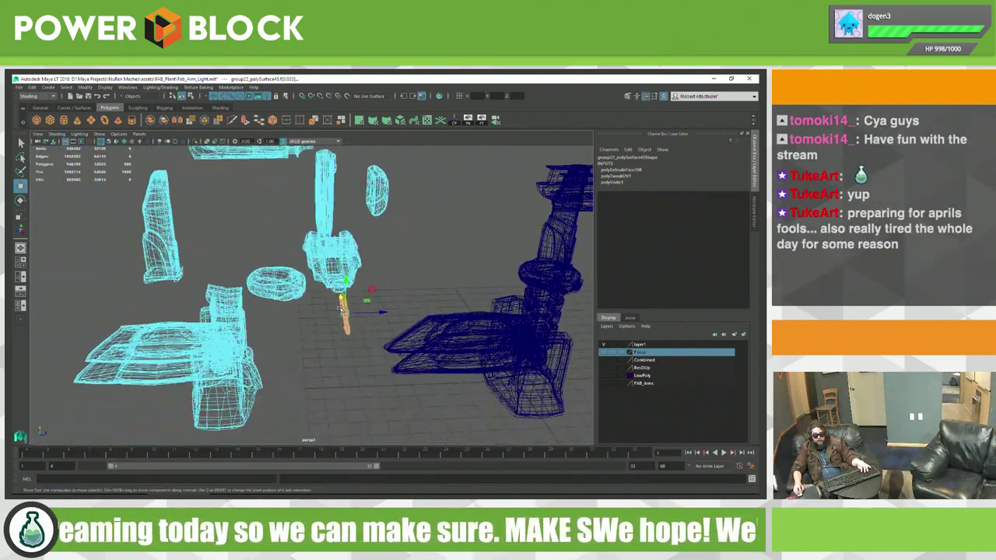
{"action": "left_click_drag", "start_coordinate": [222, 296], "coordinate": [181, 323]}
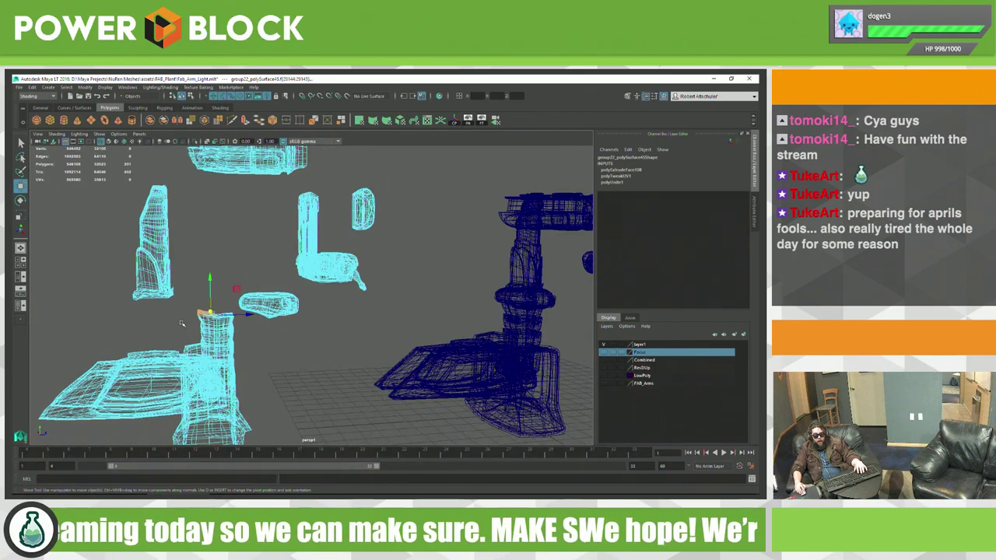
{"action": "left_click", "coordinate": [234, 329]}
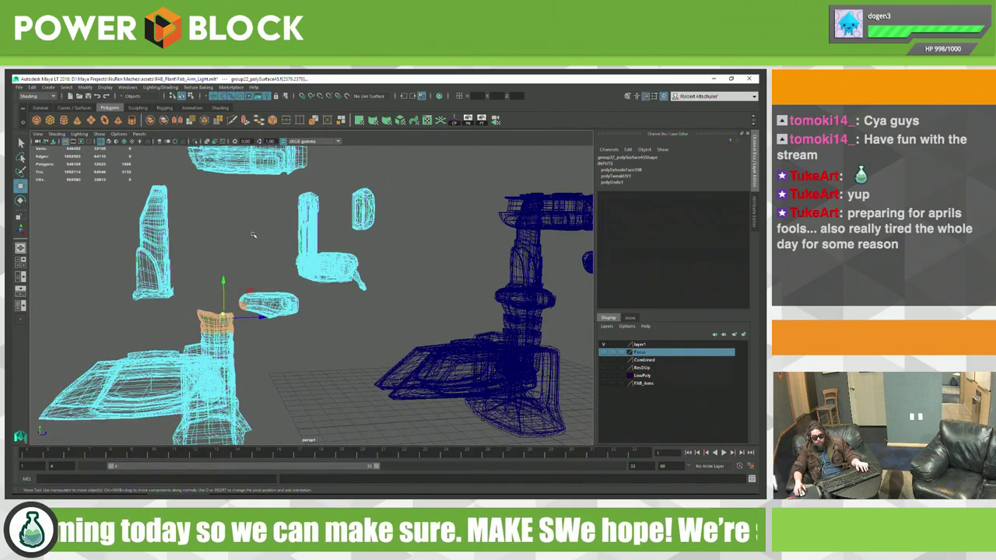
{"action": "left_click", "coordinate": [206, 313]}
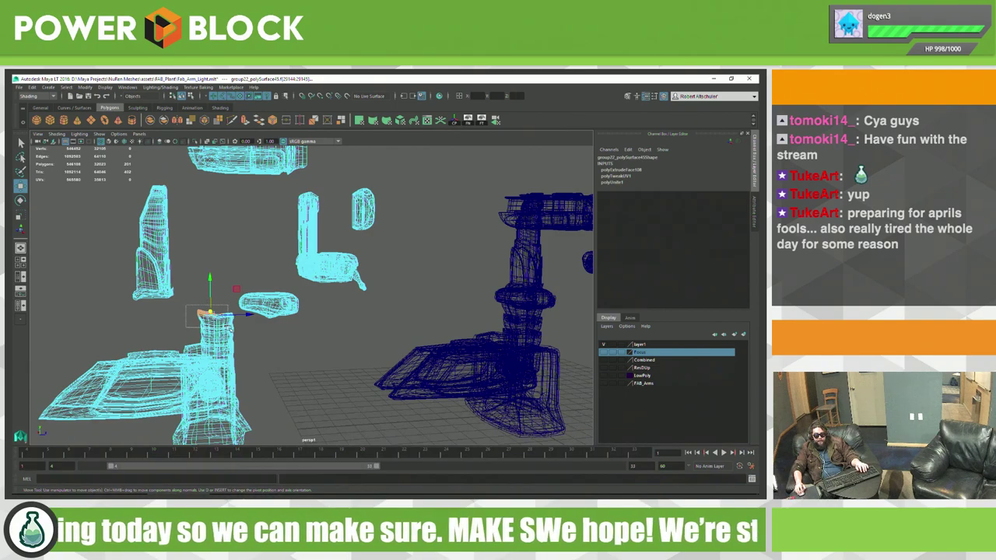
{"action": "left_click", "coordinate": [221, 327]}
{"action": "key", "text": "alt+Tab"}
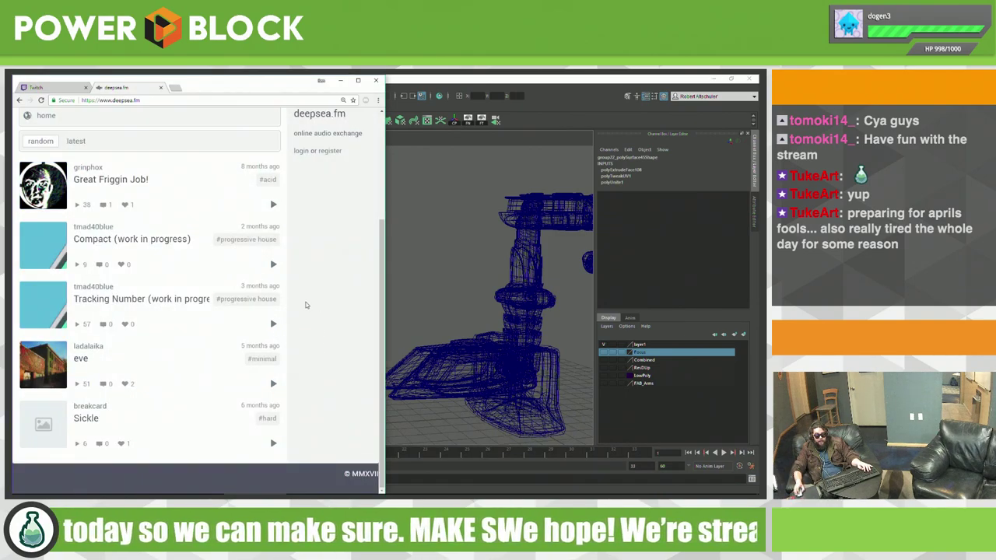
Step: Log in to deepsea.fm with the saved e-mail and account password, dismissing the Smart Lock prompt
{"action": "scroll", "coordinate": [306, 305], "scroll_direction": "up", "scroll_amount": 3}
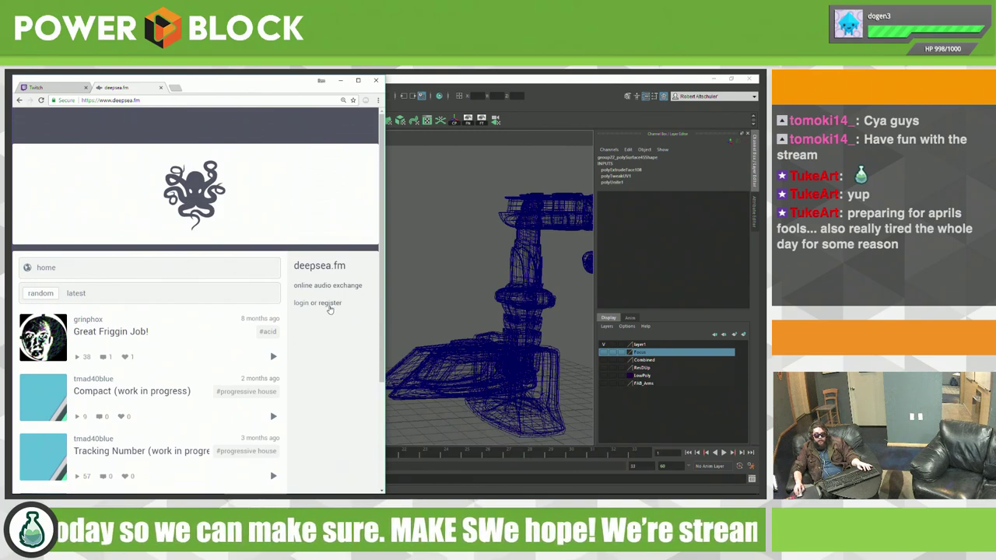
{"action": "left_click", "coordinate": [302, 304]}
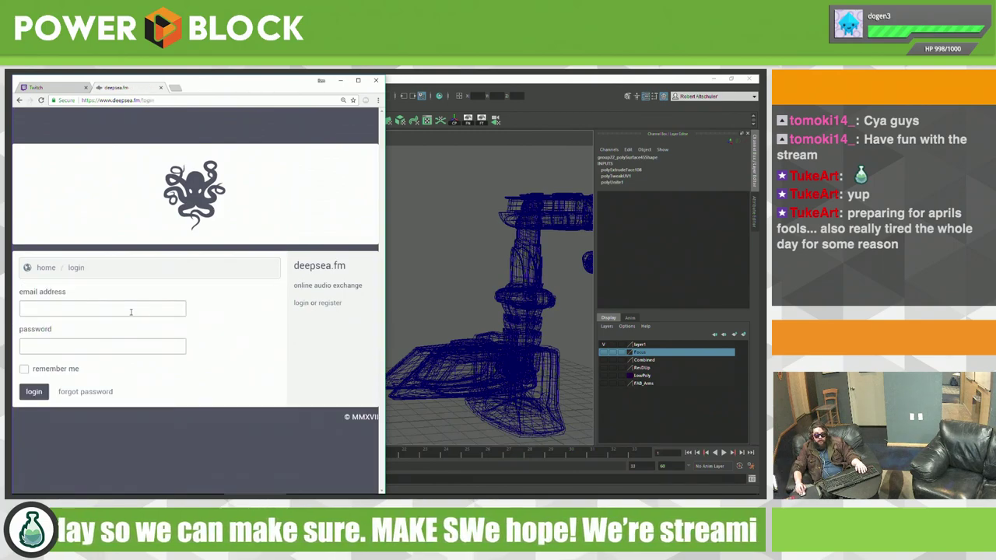
{"action": "left_click", "coordinate": [130, 312]}
{"action": "left_click", "coordinate": [106, 322]}
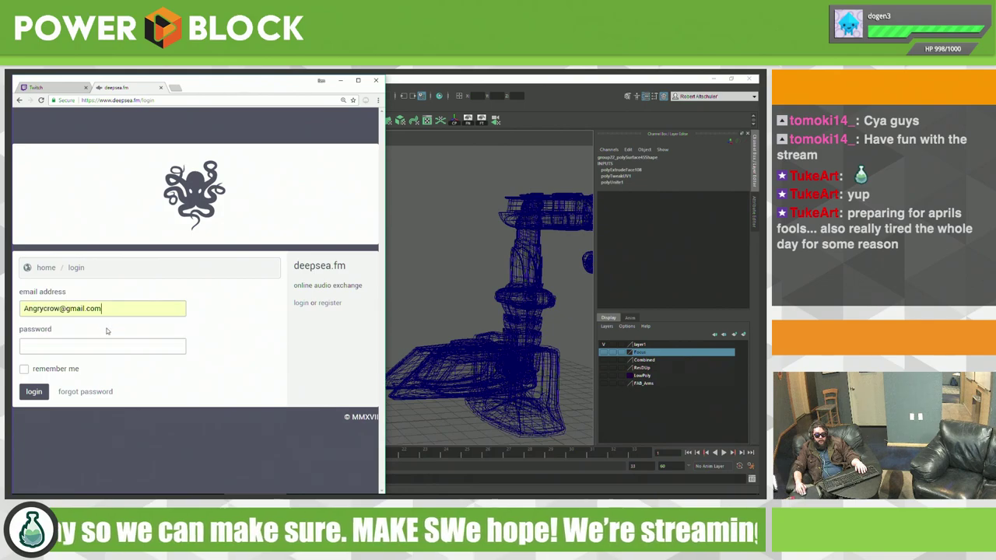
{"action": "left_click", "coordinate": [117, 346]}
{"action": "type", "text": "••••••"}
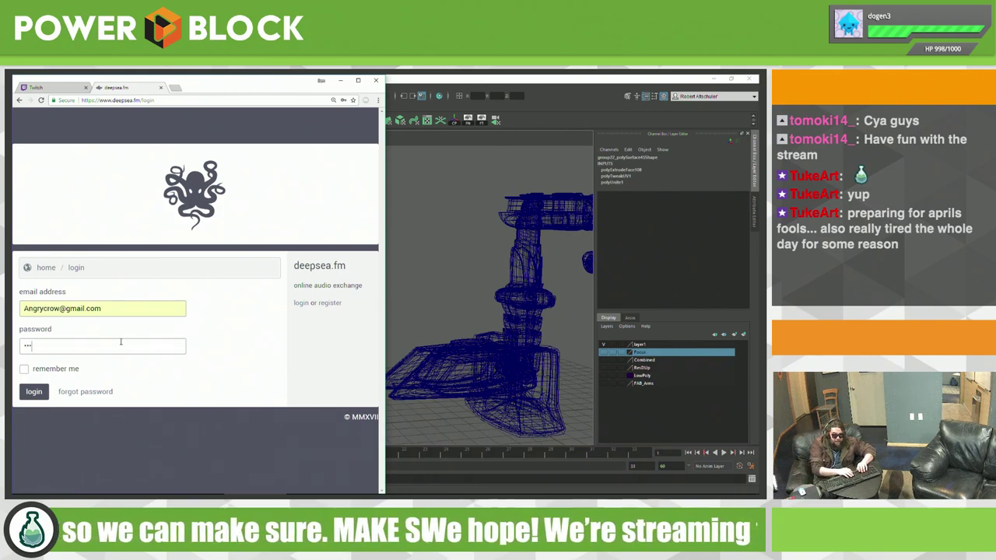
{"action": "type", "text": "••"}
{"action": "key", "text": "Return"}
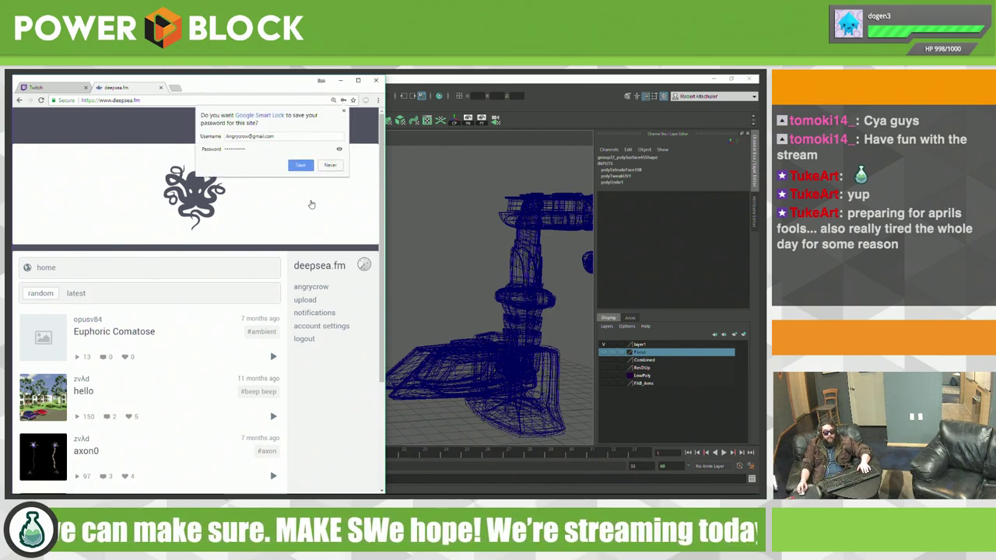
{"action": "left_click", "coordinate": [306, 165]}
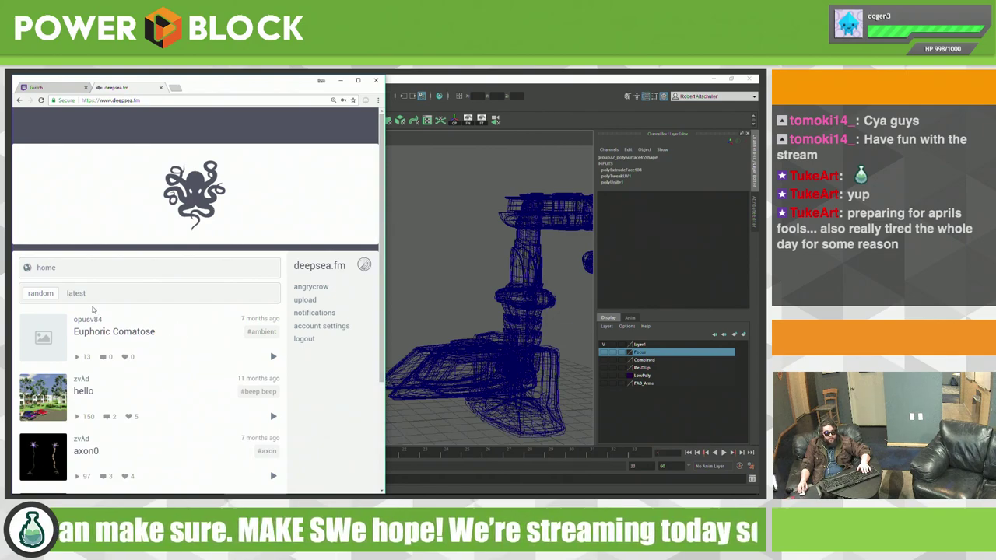
Step: Switch the feed to latest tracks and load more, revealing tracks like Kalpol Intro and tumble
{"action": "left_click", "coordinate": [76, 294]}
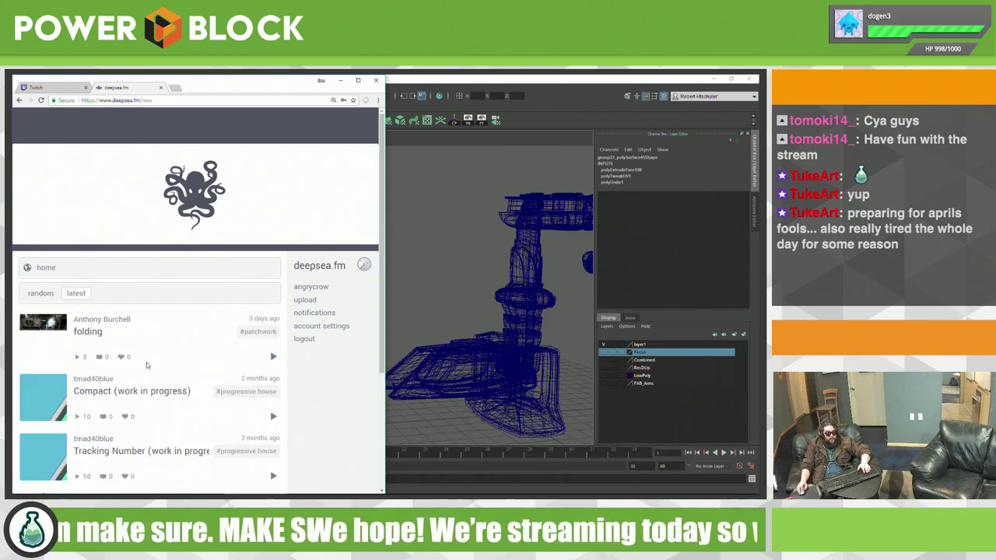
{"action": "scroll", "coordinate": [185, 381], "scroll_direction": "down", "scroll_amount": 3}
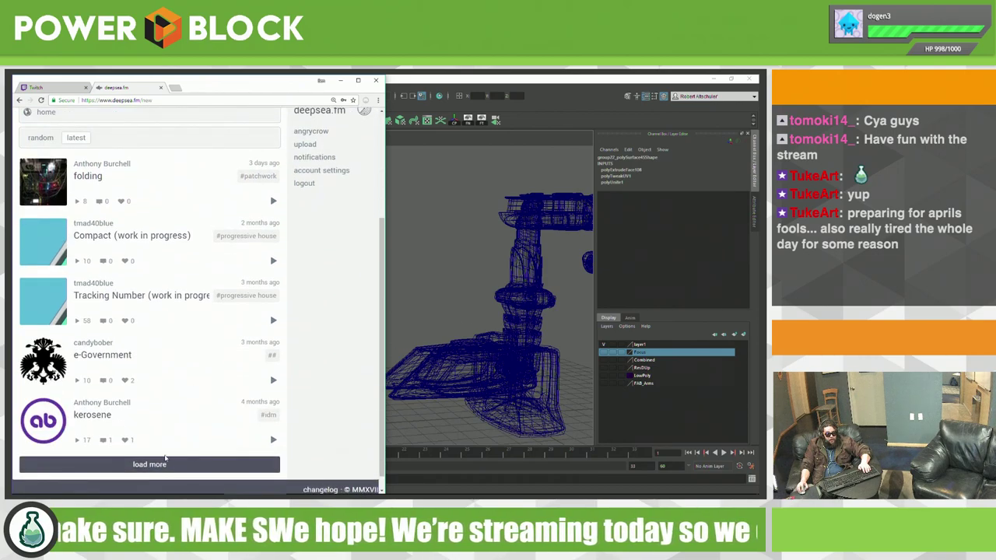
{"action": "left_click", "coordinate": [159, 464]}
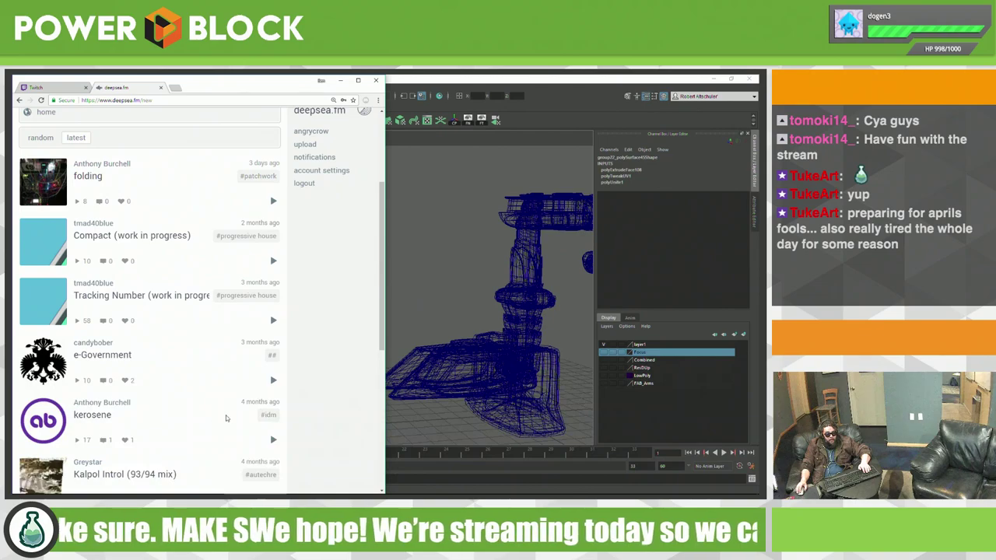
{"action": "scroll", "coordinate": [223, 420], "scroll_direction": "down", "scroll_amount": 2}
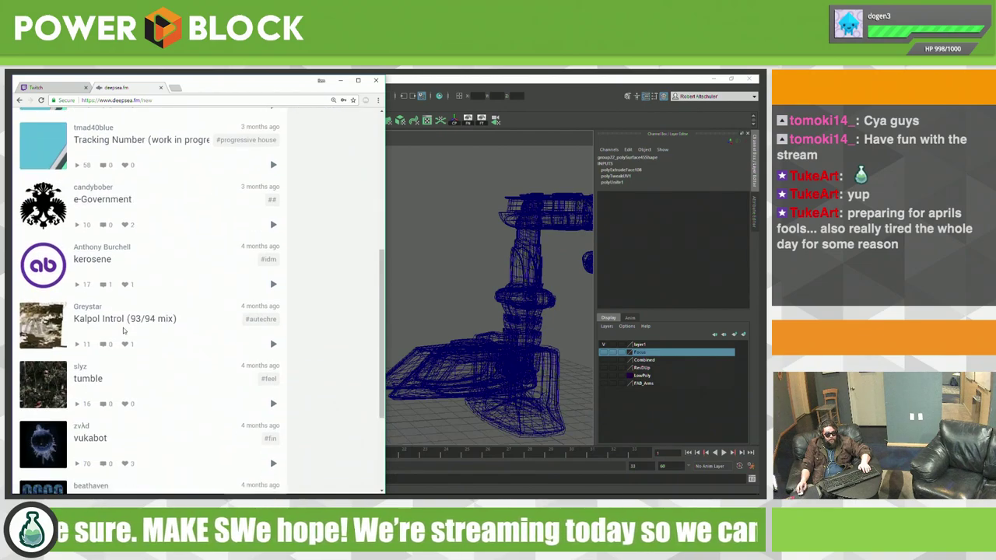
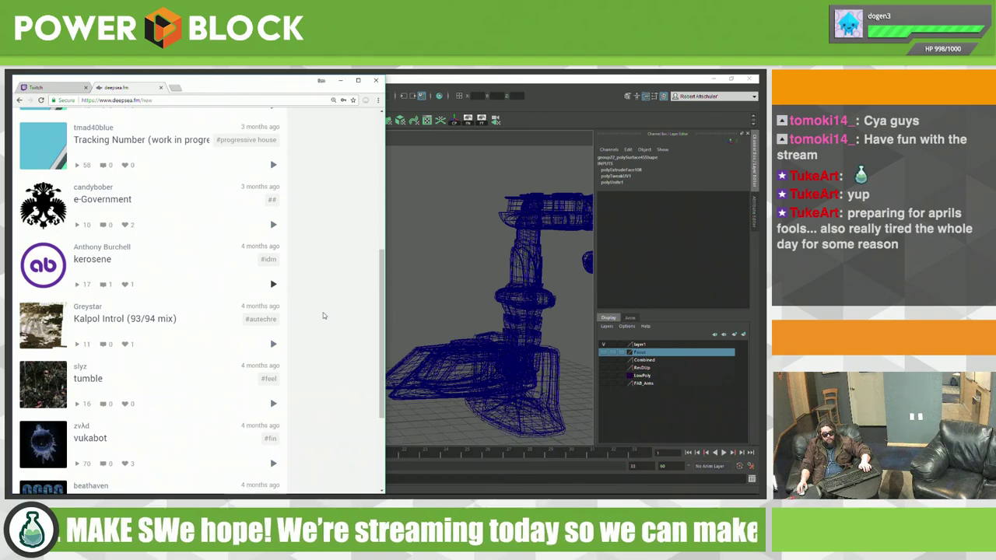
Step: Leave the deepsea.fm Chrome window and return to the Maya LT scene
{"action": "key", "text": "alt+Tab"}
{"action": "mouse_move", "coordinate": [303, 326]}
{"action": "left_mouse_down", "text": "alt"}
{"action": "mouse_move", "coordinate": [375, 290]}
{"action": "mouse_move", "coordinate": [405, 299]}
{"action": "left_mouse_up", "text": "alt"}
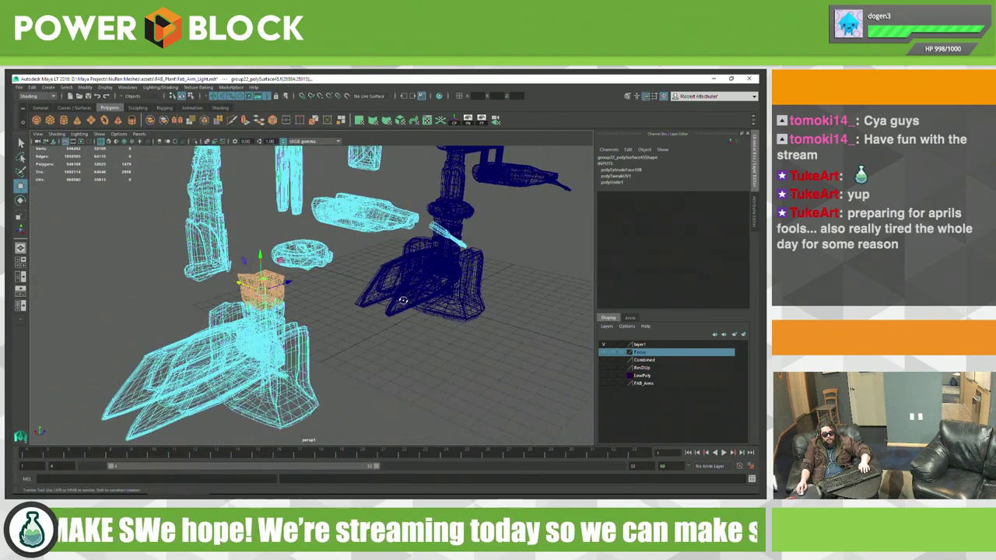
Step: Grow the face block on the cyan base, move it right, then deselect
{"action": "scroll", "coordinate": [412, 302], "scroll_direction": "up", "scroll_amount": 3}
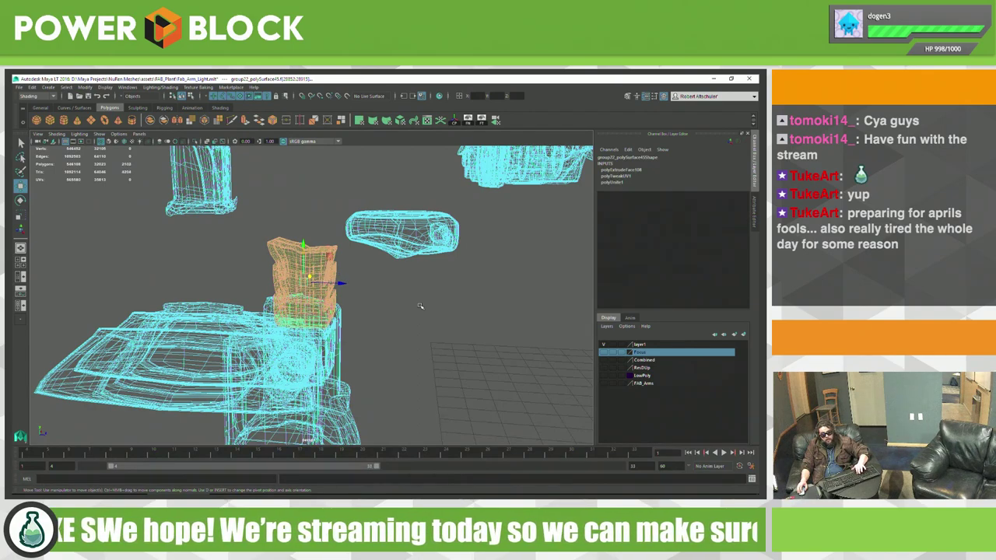
{"action": "key", "text": "shift+period"}
{"action": "key", "text": "shift+period"}
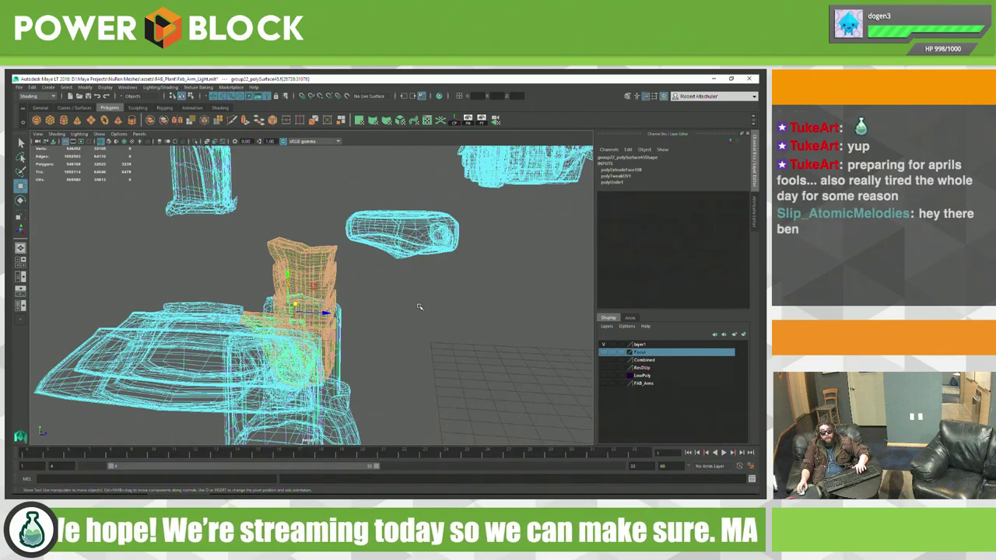
{"action": "middle_click_drag", "start_coordinate": [428, 304], "coordinate": [439, 321]}
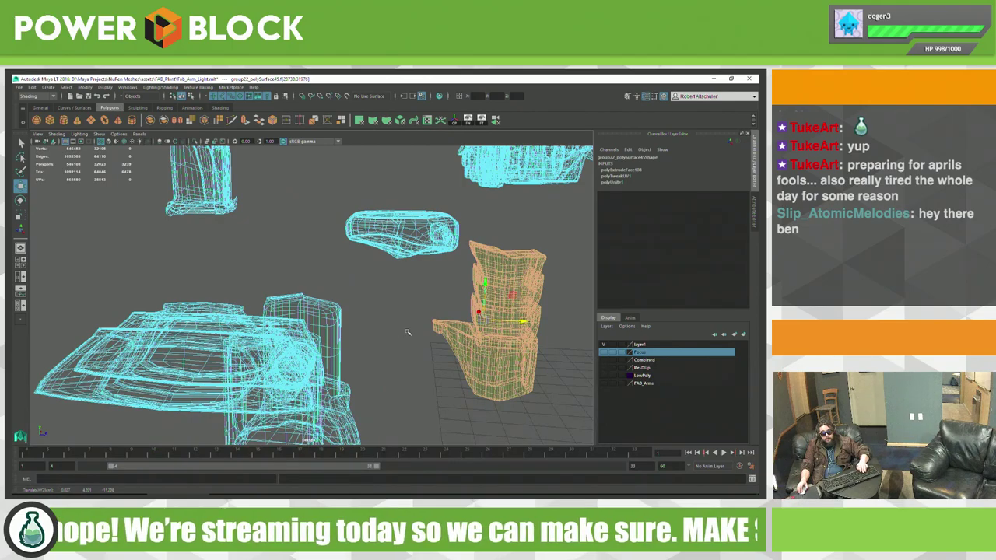
{"action": "mouse_move", "coordinate": [406, 332]}
{"action": "left_mouse_down", "text": "alt"}
{"action": "mouse_move", "coordinate": [366, 326]}
{"action": "mouse_move", "coordinate": [351, 340]}
{"action": "mouse_move", "coordinate": [364, 341]}
{"action": "mouse_move", "coordinate": [362, 333]}
{"action": "left_mouse_up", "text": "alt"}
{"action": "left_click", "coordinate": [366, 326]}
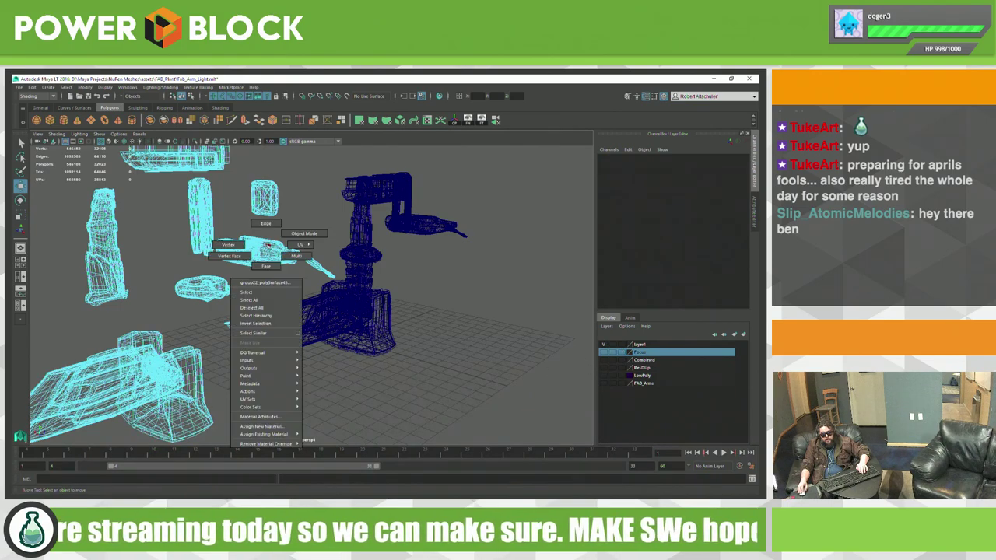
Step: Select the combined detail mesh and remove it from layer1
{"action": "right_click_drag", "start_coordinate": [326, 286], "coordinate": [293, 233]}
{"action": "left_click", "coordinate": [266, 249]}
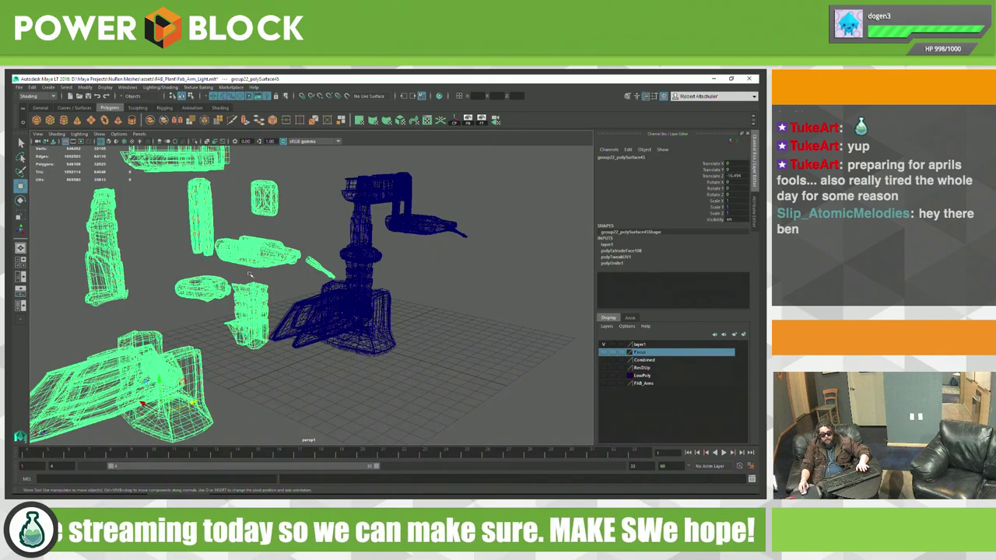
{"action": "right_click", "coordinate": [652, 348]}
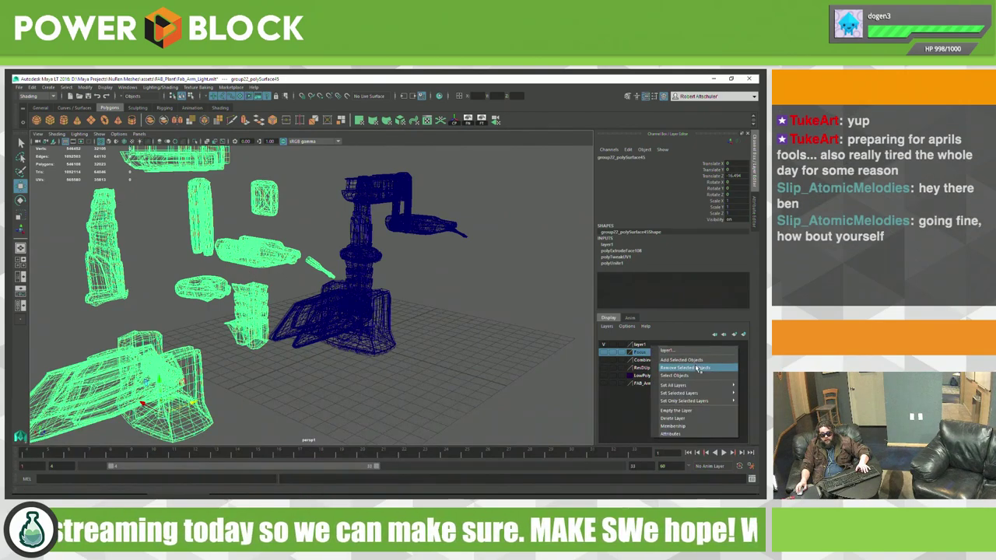
{"action": "left_click", "coordinate": [686, 371]}
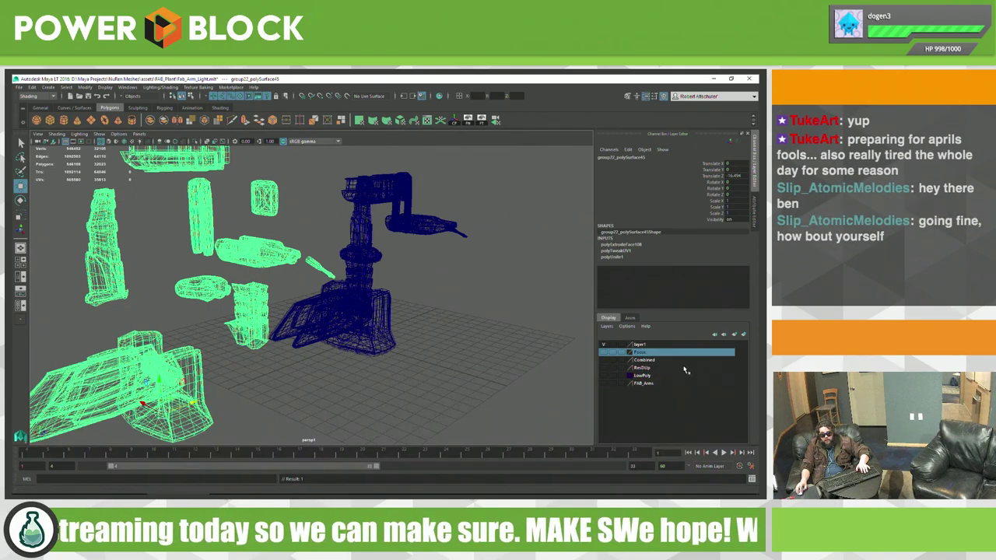
Step: Toggle the layers' visibility so layer1's upper robot-arm mesh ends up hidden
{"action": "left_click", "coordinate": [605, 345]}
{"action": "left_click", "coordinate": [604, 345]}
{"action": "left_click", "coordinate": [605, 345]}
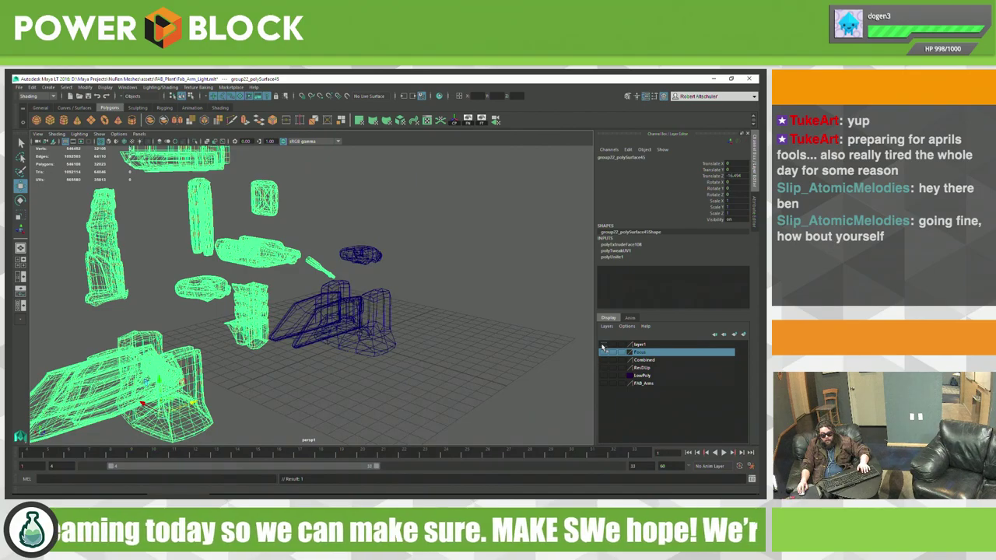
{"action": "mouse_move", "coordinate": [511, 345]}
{"action": "left_mouse_down", "text": "alt"}
{"action": "mouse_move", "coordinate": [467, 335]}
{"action": "mouse_move", "coordinate": [511, 333]}
{"action": "mouse_move", "coordinate": [381, 350]}
{"action": "left_mouse_up", "text": "alt"}
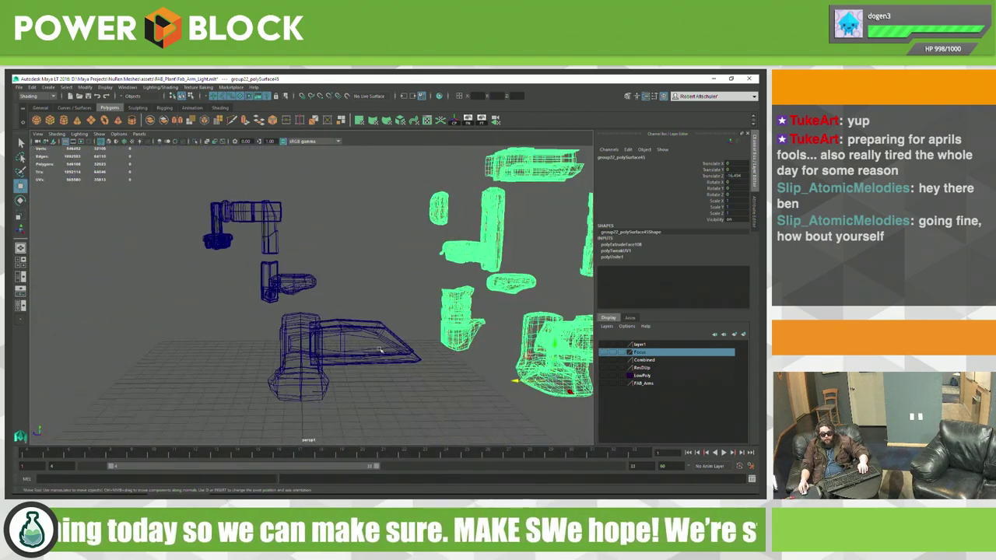
{"action": "left_click", "coordinate": [605, 349]}
{"action": "left_click", "coordinate": [605, 348]}
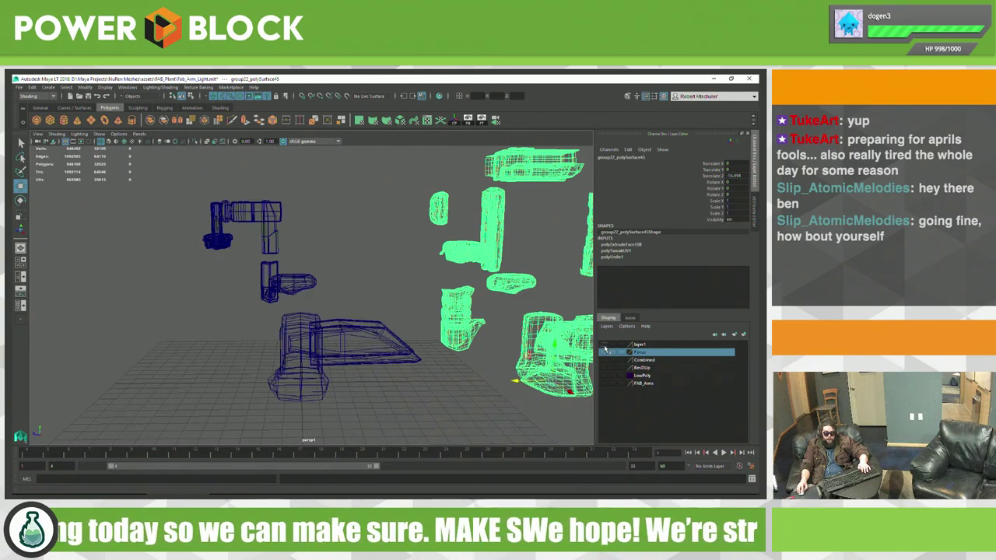
{"action": "left_click", "coordinate": [605, 349]}
{"action": "left_click", "coordinate": [605, 348]}
{"action": "left_click", "coordinate": [605, 349]}
{"action": "left_click", "coordinate": [605, 348]}
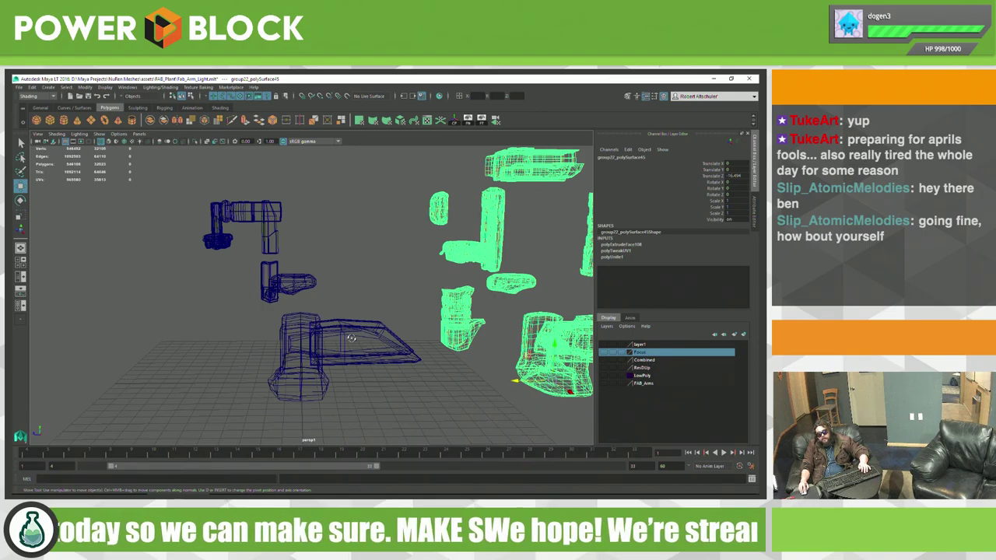
{"action": "mouse_move", "coordinate": [351, 338]}
{"action": "left_mouse_down", "text": "alt"}
{"action": "mouse_move", "coordinate": [281, 362]}
{"action": "mouse_move", "coordinate": [443, 331]}
{"action": "left_mouse_up", "text": "alt"}
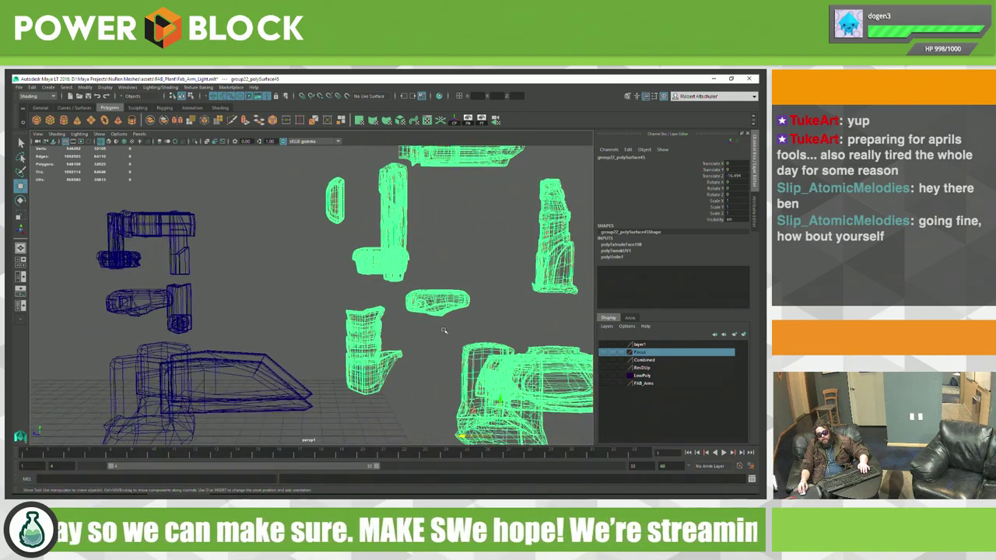
{"action": "right_click_drag", "start_coordinate": [443, 331], "coordinate": [447, 317]}
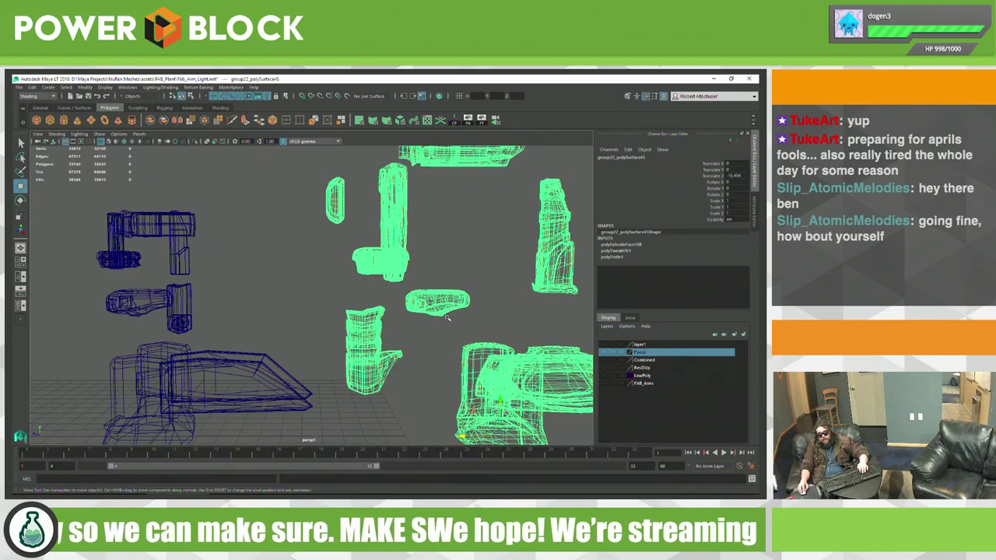
{"action": "mouse_move", "coordinate": [456, 313]}
{"action": "left_mouse_down", "text": "alt"}
{"action": "mouse_move", "coordinate": [403, 323]}
{"action": "mouse_move", "coordinate": [386, 310]}
{"action": "left_mouse_up", "text": "alt"}
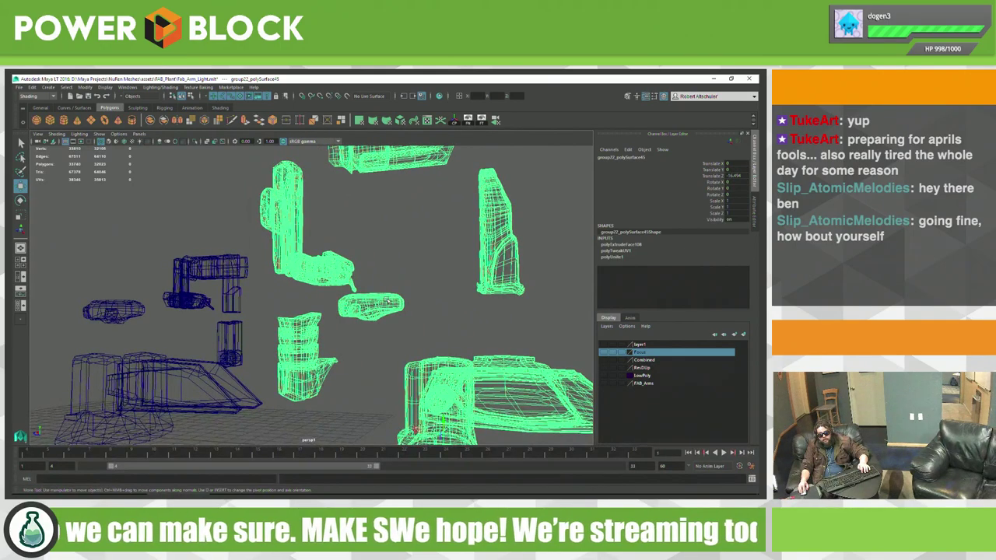
Step: Select the small cylinder piece and separate it with Mesh > Separate
{"action": "right_click", "coordinate": [395, 309]}
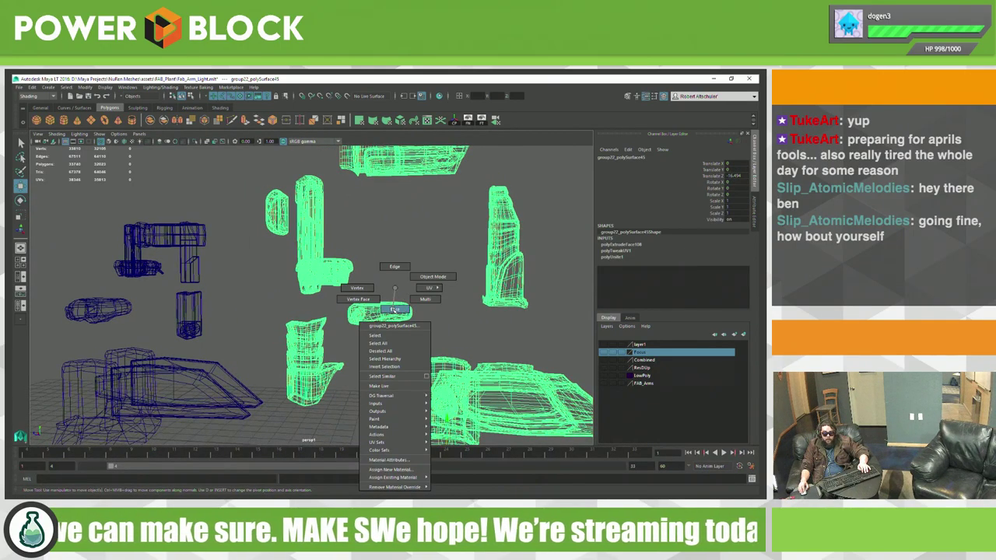
{"action": "left_click", "coordinate": [413, 315]}
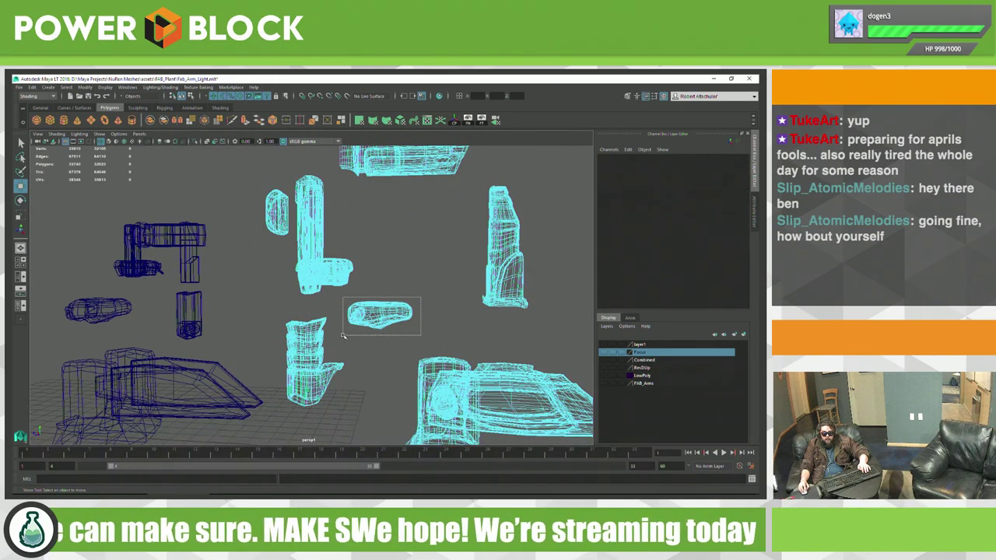
{"action": "left_click", "coordinate": [389, 315]}
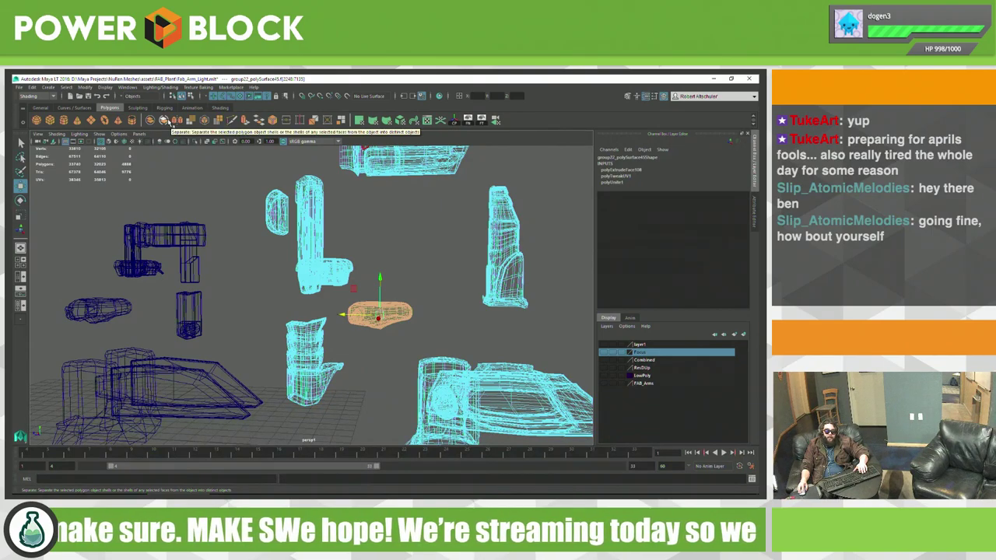
{"action": "left_click", "coordinate": [164, 121]}
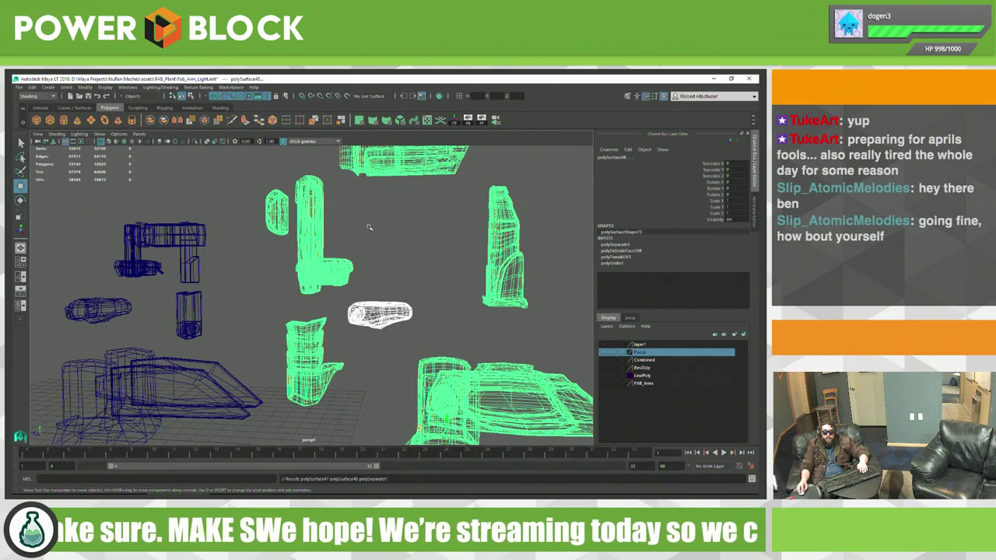
{"action": "left_click_drag", "start_coordinate": [369, 227], "coordinate": [350, 237], "text": "alt"}
Step: Select the small piece near the centre and separate it
{"action": "left_click_drag", "start_coordinate": [309, 190], "coordinate": [237, 259]}
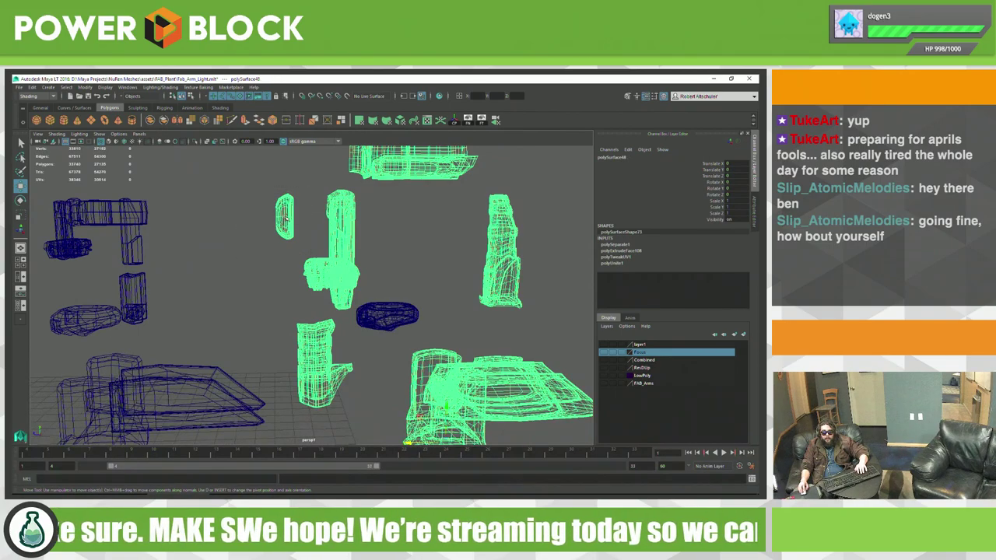
{"action": "right_click", "coordinate": [286, 219]}
{"action": "left_click_drag", "start_coordinate": [304, 183], "coordinate": [263, 249]}
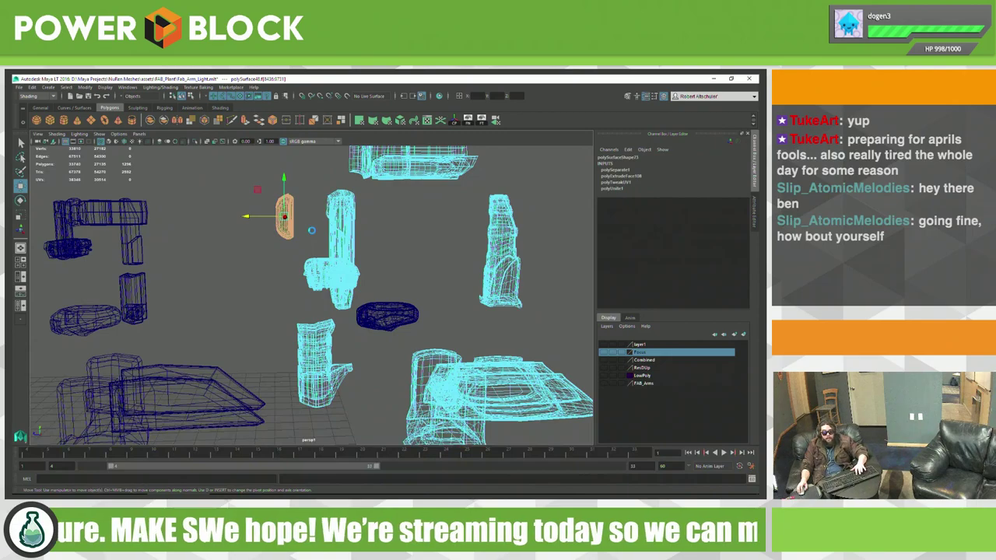
{"action": "right_click_drag", "start_coordinate": [304, 239], "coordinate": [325, 231], "text": "shift"}
{"action": "middle_click_drag", "start_coordinate": [393, 220], "coordinate": [374, 240], "text": "alt"}
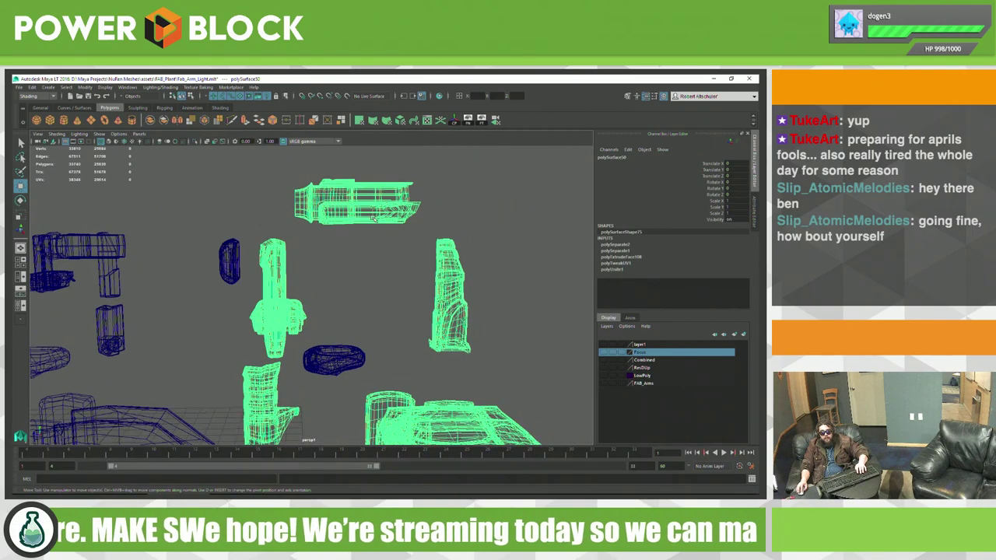
{"action": "left_click", "coordinate": [373, 240]}
Step: Box-select the top object, then the tall standing piece on the right
{"action": "left_click_drag", "start_coordinate": [265, 155], "coordinate": [421, 236]}
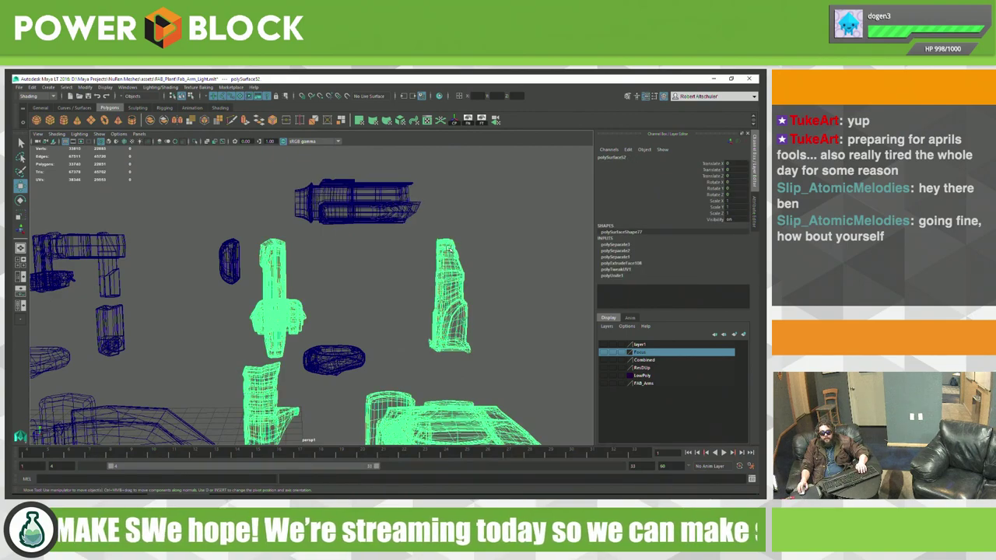
{"action": "right_click_drag", "start_coordinate": [452, 250], "coordinate": [479, 251]}
{"action": "middle_click_drag", "start_coordinate": [479, 252], "coordinate": [430, 239], "text": "alt"}
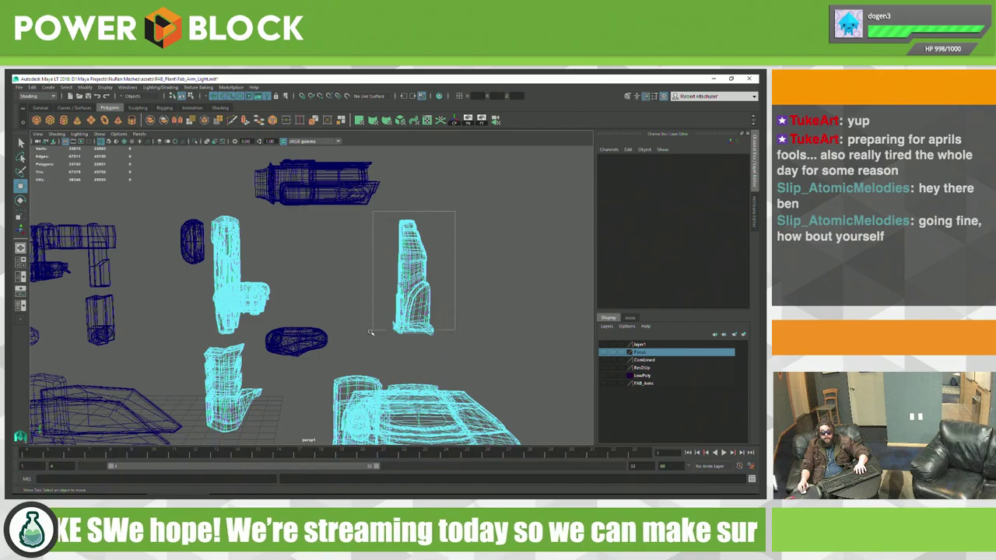
{"action": "left_click_drag", "start_coordinate": [455, 212], "coordinate": [367, 352]}
{"action": "middle_click_drag", "start_coordinate": [329, 336], "coordinate": [311, 283], "text": "alt"}
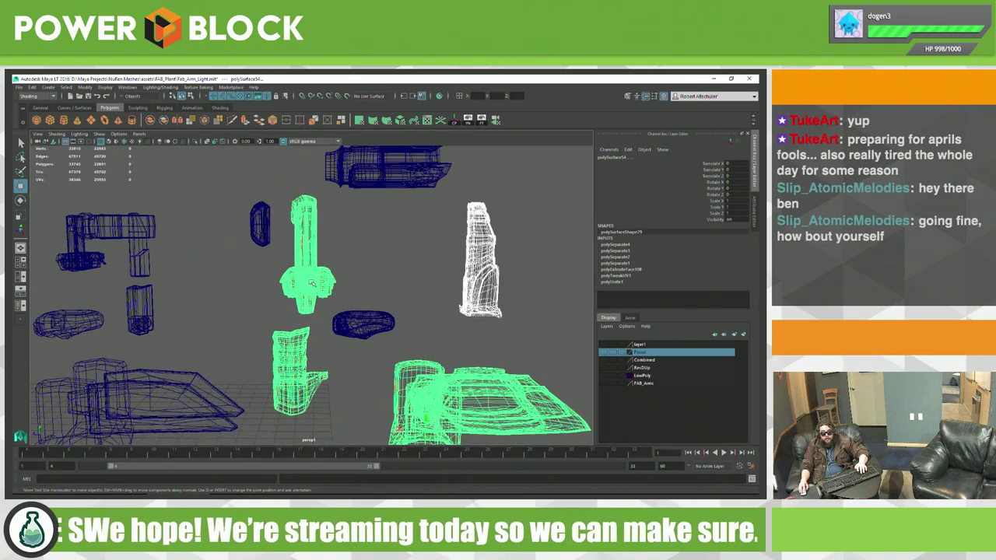
{"action": "left_click_drag", "start_coordinate": [297, 323], "coordinate": [396, 317], "text": "alt"}
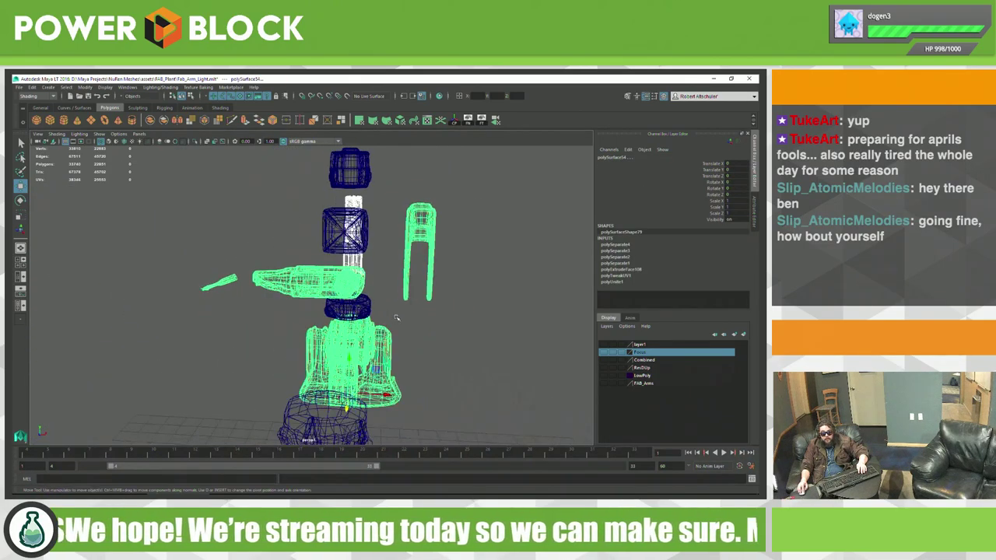
Step: Box-select the U-shaped part, then a small arm part, and separate it
{"action": "right_click", "coordinate": [428, 235]}
{"action": "left_click", "coordinate": [450, 233]}
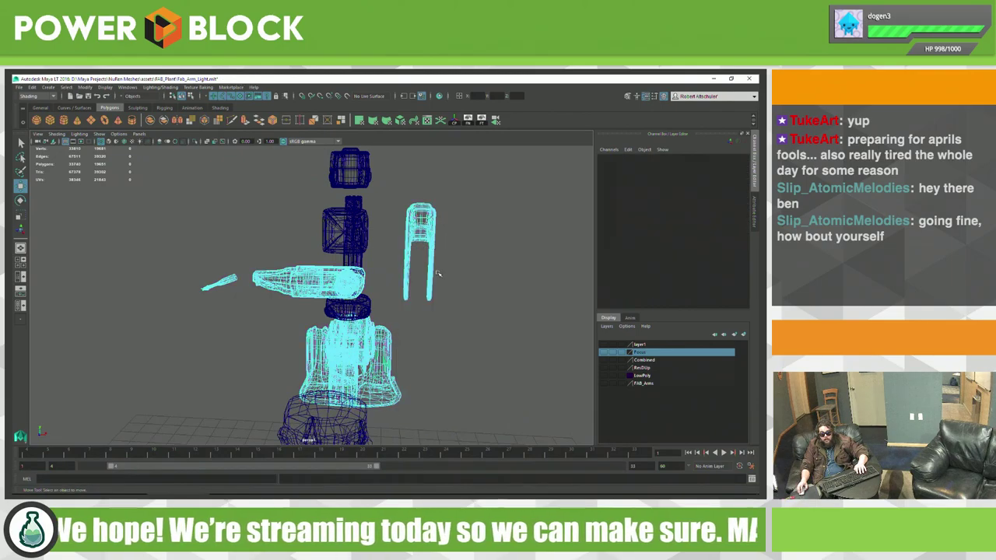
{"action": "mouse_move", "coordinate": [452, 190]}
{"action": "left_mouse_down"}
{"action": "mouse_move", "coordinate": [394, 318]}
{"action": "mouse_move", "coordinate": [424, 300]}
{"action": "mouse_move", "coordinate": [359, 298]}
{"action": "mouse_move", "coordinate": [351, 286]}
{"action": "left_mouse_up"}
{"action": "right_click", "coordinate": [318, 282]}
{"action": "left_click", "coordinate": [334, 296]}
{"action": "left_click_drag", "start_coordinate": [356, 258], "coordinate": [347, 289]}
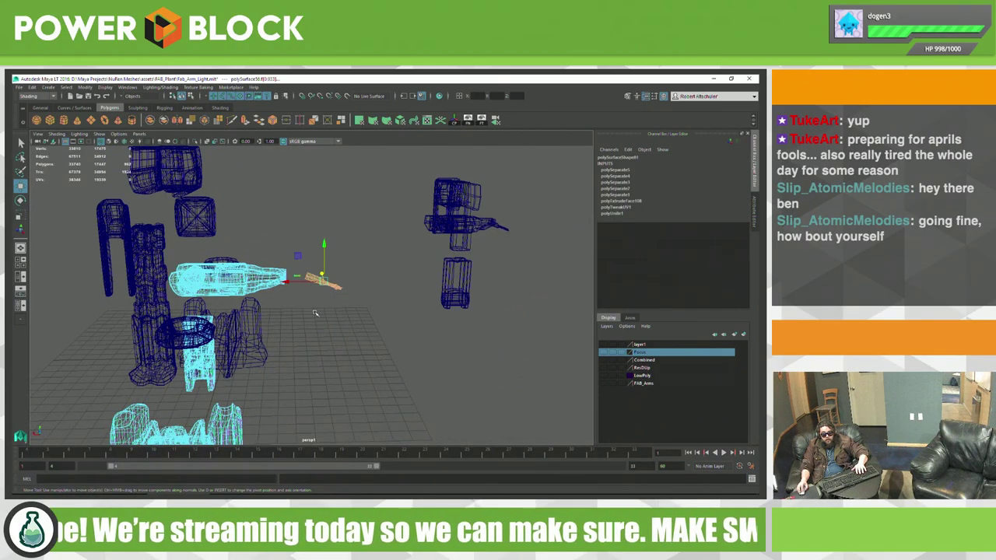
{"action": "right_click_drag", "start_coordinate": [294, 323], "coordinate": [304, 316], "text": "shift"}
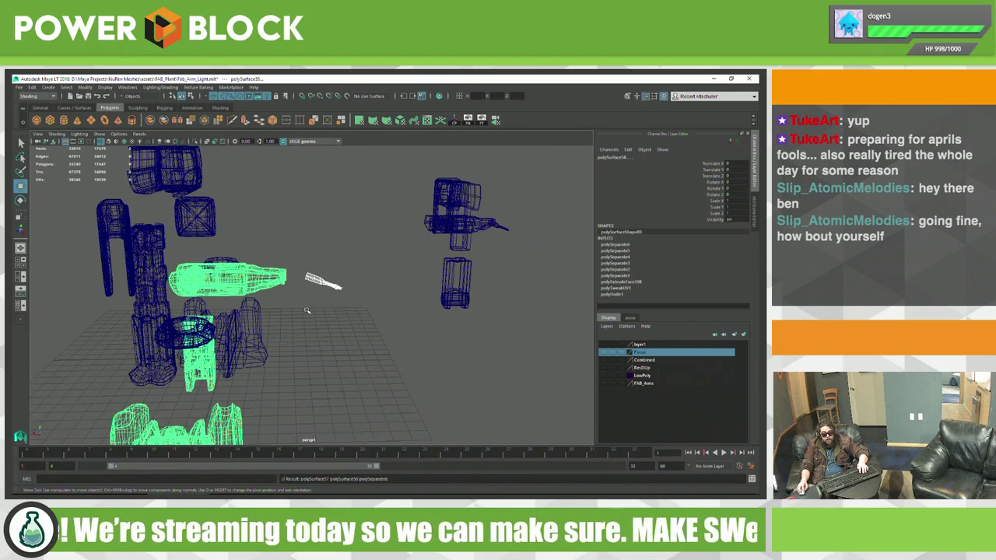
Step: Marquee the bottle and flat pieces, then deselect the bottle-shaped part
{"action": "left_click_drag", "start_coordinate": [306, 311], "coordinate": [288, 291], "text": "alt"}
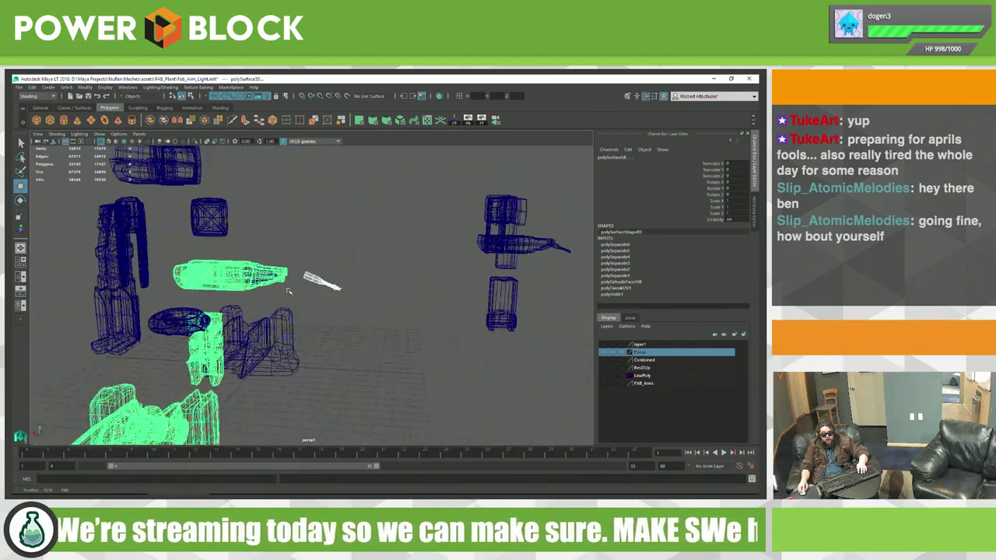
{"action": "right_click_drag", "start_coordinate": [234, 282], "coordinate": [281, 251]}
{"action": "mouse_move", "coordinate": [263, 241]}
{"action": "left_mouse_down"}
{"action": "mouse_move", "coordinate": [300, 268]}
{"action": "mouse_move", "coordinate": [172, 304]}
{"action": "left_mouse_up"}
{"action": "mouse_move", "coordinate": [249, 272]}
{"action": "left_mouse_down", "text": "alt"}
{"action": "mouse_move", "coordinate": [267, 277]}
{"action": "mouse_move", "coordinate": [204, 288]}
{"action": "left_mouse_up", "text": "alt"}
{"action": "right_click", "coordinate": [321, 309]}
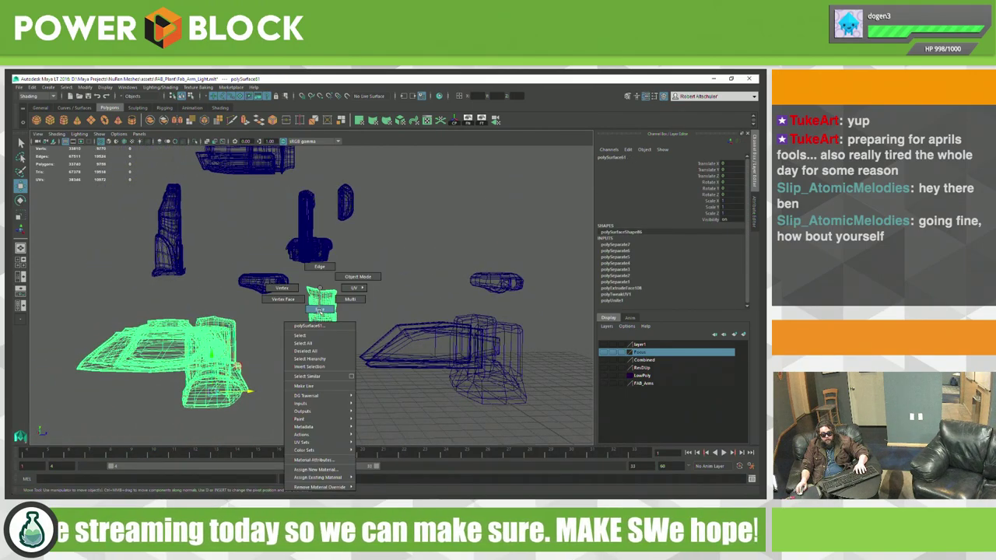
{"action": "left_click", "coordinate": [320, 309]}
{"action": "mouse_move", "coordinate": [321, 309]}
{"action": "left_mouse_down", "text": "alt"}
{"action": "mouse_move", "coordinate": [358, 270]}
{"action": "mouse_move", "coordinate": [284, 368]}
{"action": "mouse_move", "coordinate": [261, 368]}
{"action": "mouse_move", "coordinate": [233, 340]}
{"action": "mouse_move", "coordinate": [281, 334]}
{"action": "mouse_move", "coordinate": [260, 330]}
{"action": "left_mouse_up", "text": "alt"}
{"action": "left_click", "coordinate": [257, 319]}
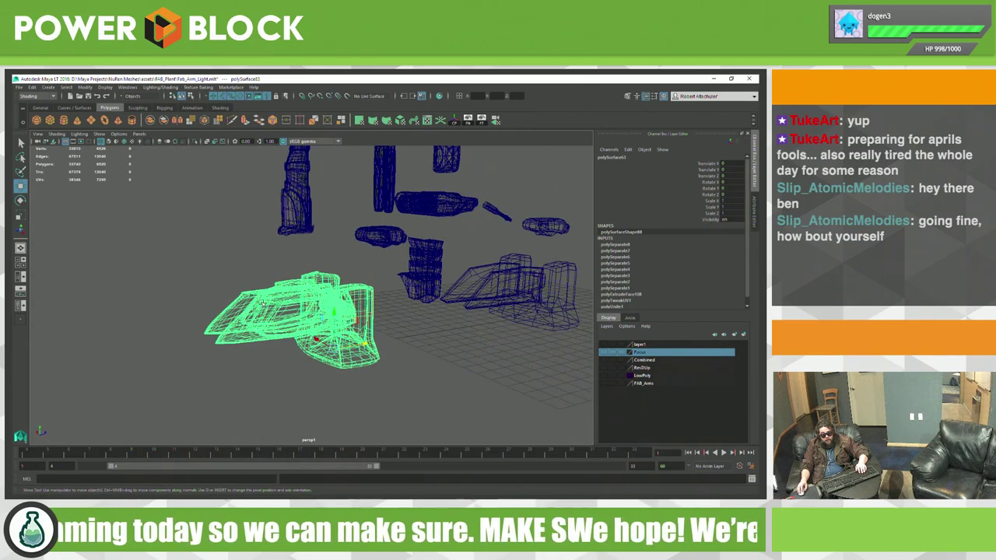
Step: Select the cylinder's faces, grow them with Shift+>, and separate them into their own mesh
{"action": "left_click", "coordinate": [234, 405]}
{"action": "left_click_drag", "start_coordinate": [234, 405], "coordinate": [421, 410], "text": "alt"}
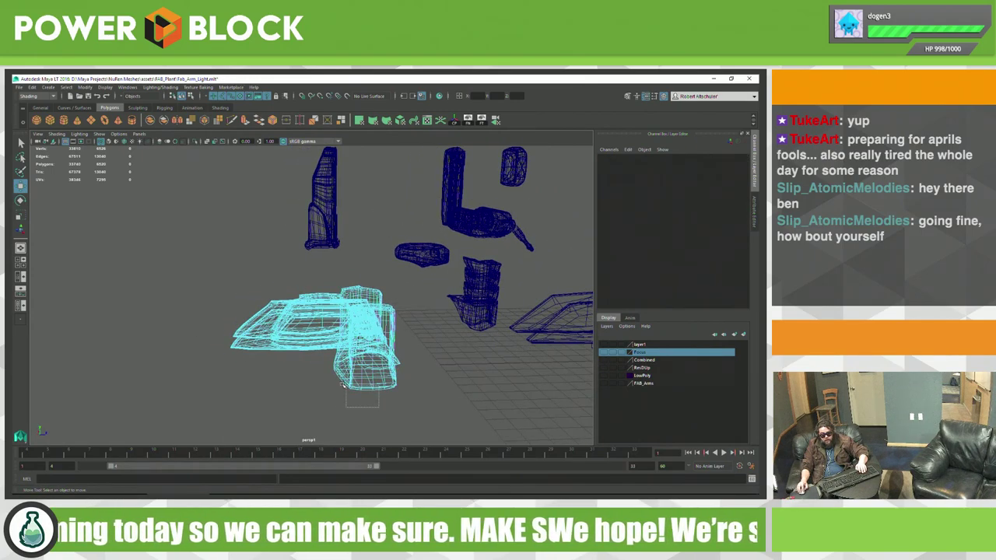
{"action": "left_click_drag", "start_coordinate": [342, 384], "coordinate": [379, 406]}
{"action": "right_click_drag", "start_coordinate": [362, 381], "coordinate": [366, 408]}
{"action": "left_click_drag", "start_coordinate": [389, 362], "coordinate": [425, 379]}
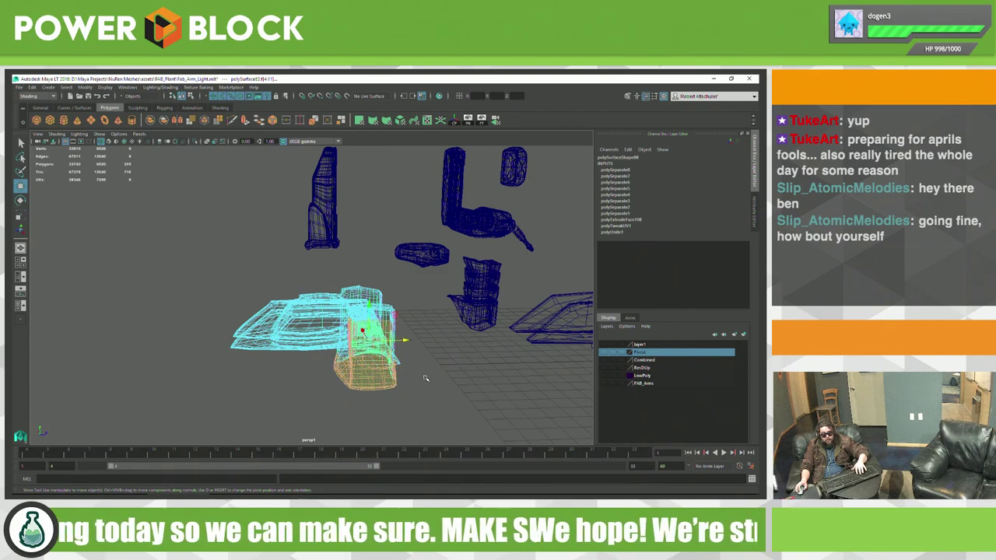
{"action": "key", "text": "shift+period"}
{"action": "key", "text": "shift+period"}
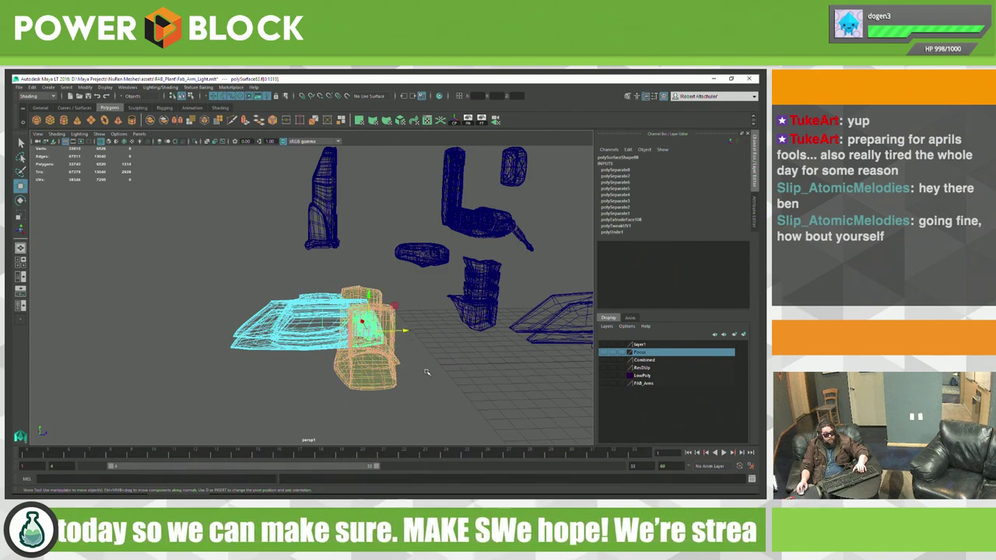
{"action": "right_click_drag", "start_coordinate": [411, 386], "coordinate": [411, 387]}
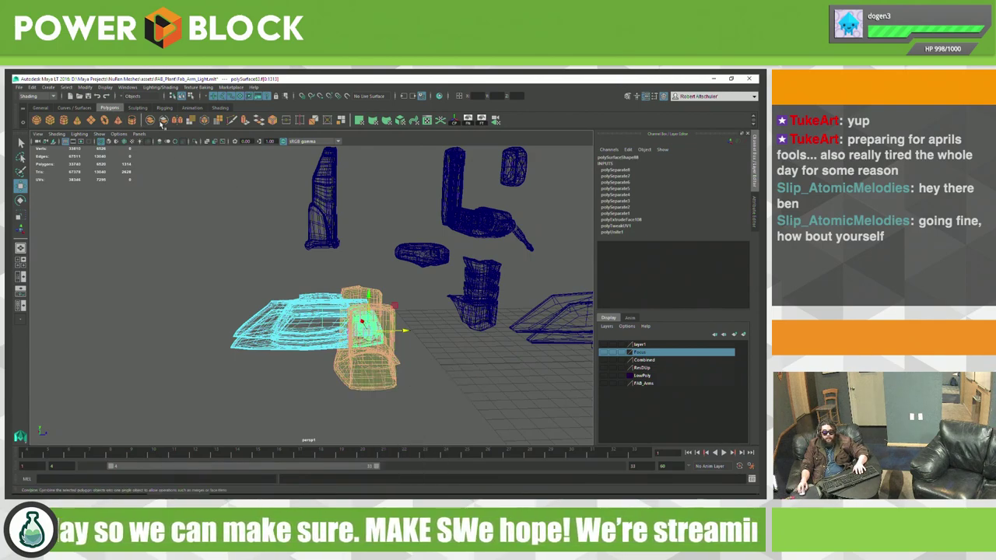
{"action": "left_click", "coordinate": [163, 121]}
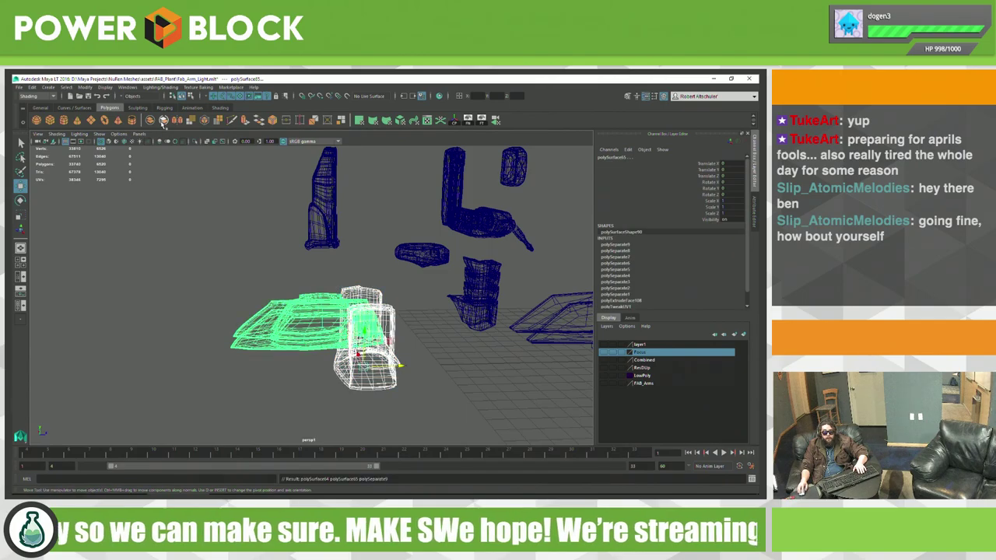
Step: Inspect the split result, selecting the flat wing piece, then the small cylinder part
{"action": "left_click_drag", "start_coordinate": [272, 270], "coordinate": [319, 288], "text": "alt"}
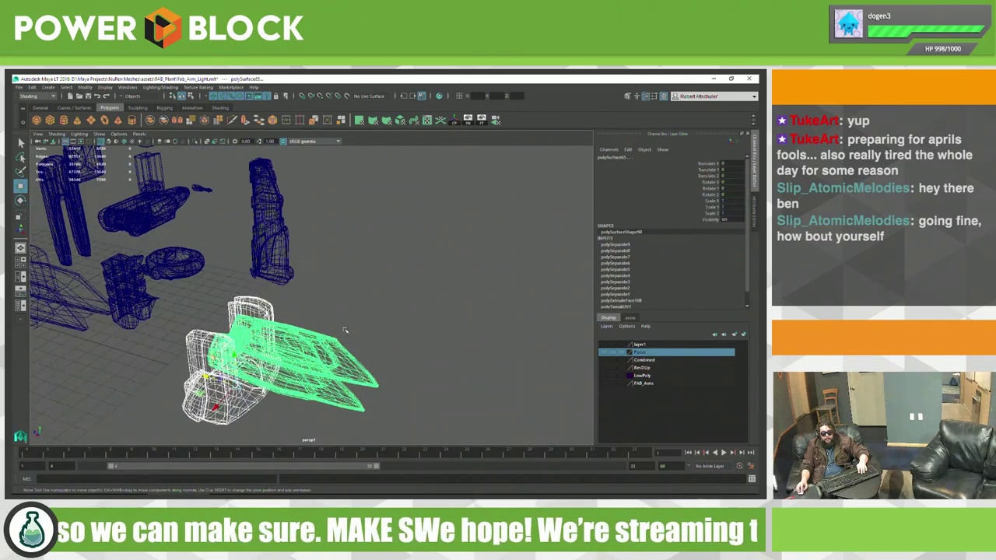
{"action": "right_click_drag", "start_coordinate": [319, 288], "coordinate": [318, 344]}
{"action": "left_click", "coordinate": [409, 319]}
{"action": "left_click", "coordinate": [335, 366]}
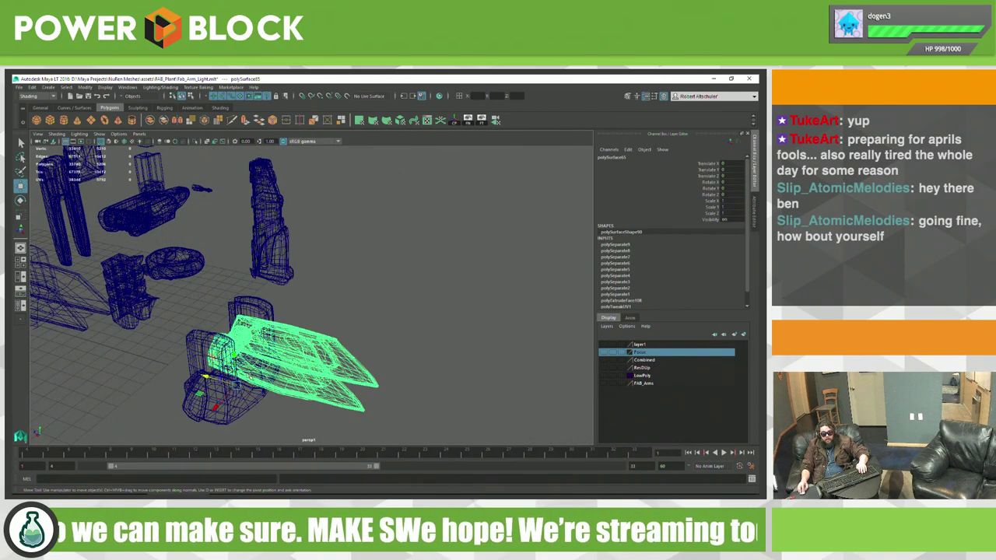
{"action": "left_click", "coordinate": [222, 401]}
{"action": "left_click_drag", "start_coordinate": [327, 334], "coordinate": [365, 346], "text": "alt"}
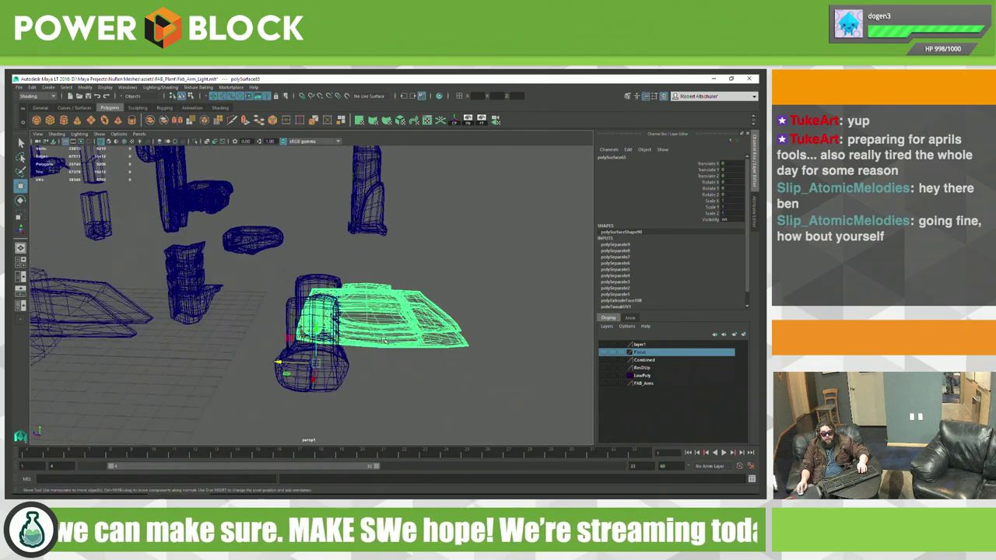
{"action": "middle_click_drag", "start_coordinate": [343, 350], "coordinate": [369, 352]}
{"action": "mouse_move", "coordinate": [368, 352]}
{"action": "left_mouse_down", "text": "alt"}
{"action": "mouse_move", "coordinate": [364, 334]}
{"action": "mouse_move", "coordinate": [343, 344]}
{"action": "mouse_move", "coordinate": [356, 297]}
{"action": "left_mouse_up", "text": "alt"}
{"action": "left_click", "coordinate": [364, 335]}
{"action": "left_click", "coordinate": [343, 345]}
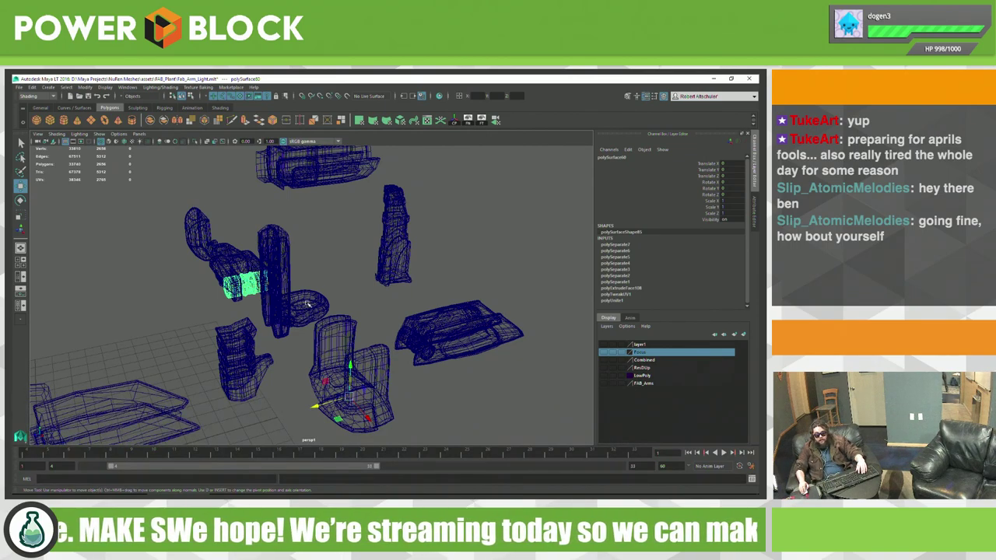
Step: Select the rounded capsule-shaped mesh, polySurface47, from a tumbled view
{"action": "mouse_move", "coordinate": [351, 290]}
{"action": "left_mouse_down", "text": "alt"}
{"action": "mouse_move", "coordinate": [409, 348]}
{"action": "mouse_move", "coordinate": [357, 340]}
{"action": "mouse_move", "coordinate": [427, 285]}
{"action": "mouse_move", "coordinate": [401, 249]}
{"action": "mouse_move", "coordinate": [302, 252]}
{"action": "left_mouse_up", "text": "alt"}
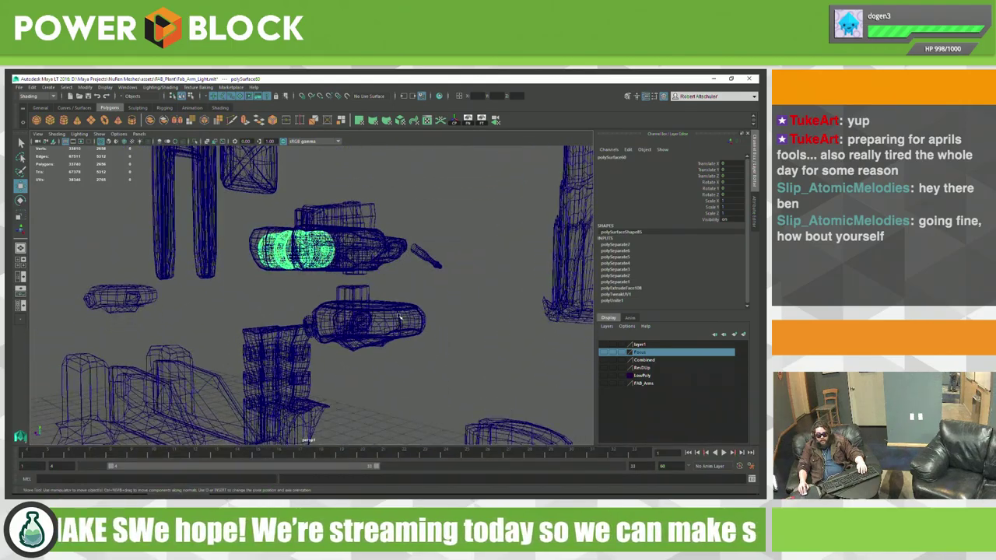
{"action": "left_click", "coordinate": [389, 323]}
{"action": "mouse_move", "coordinate": [394, 323]}
{"action": "left_mouse_down", "text": "alt"}
{"action": "mouse_move", "coordinate": [444, 294]}
{"action": "mouse_move", "coordinate": [335, 317]}
{"action": "mouse_move", "coordinate": [464, 309]}
{"action": "mouse_move", "coordinate": [434, 366]}
{"action": "left_mouse_up", "text": "alt"}
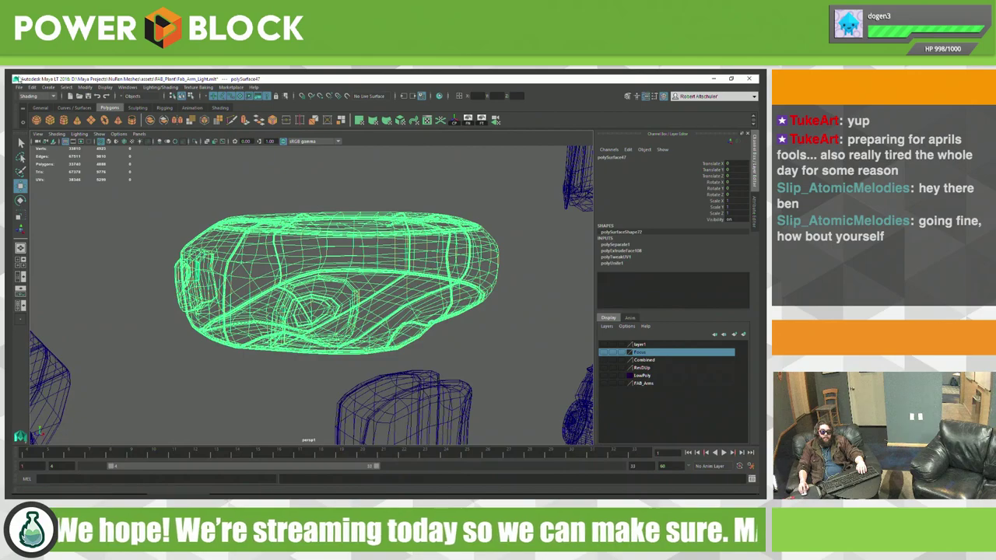
{"action": "left_click", "coordinate": [51, 96]}
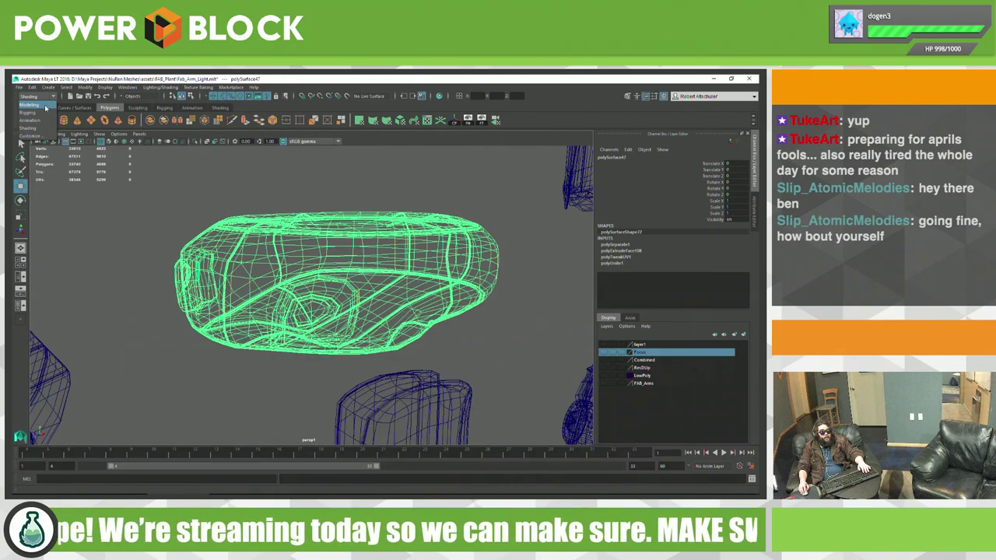
Step: Switch to the Modeling menu set and bring up the Mesh menu
{"action": "left_click", "coordinate": [45, 106]}
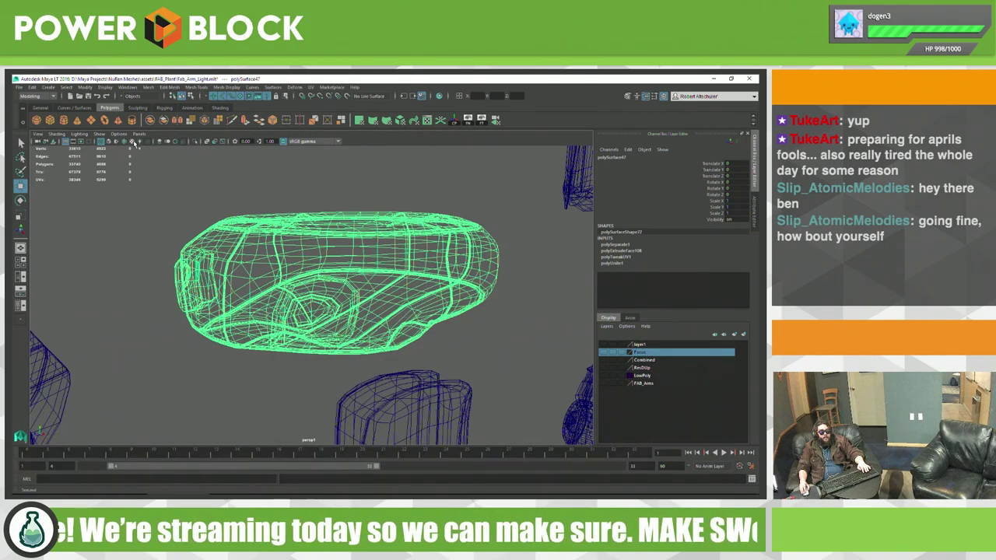
{"action": "left_click", "coordinate": [161, 87]}
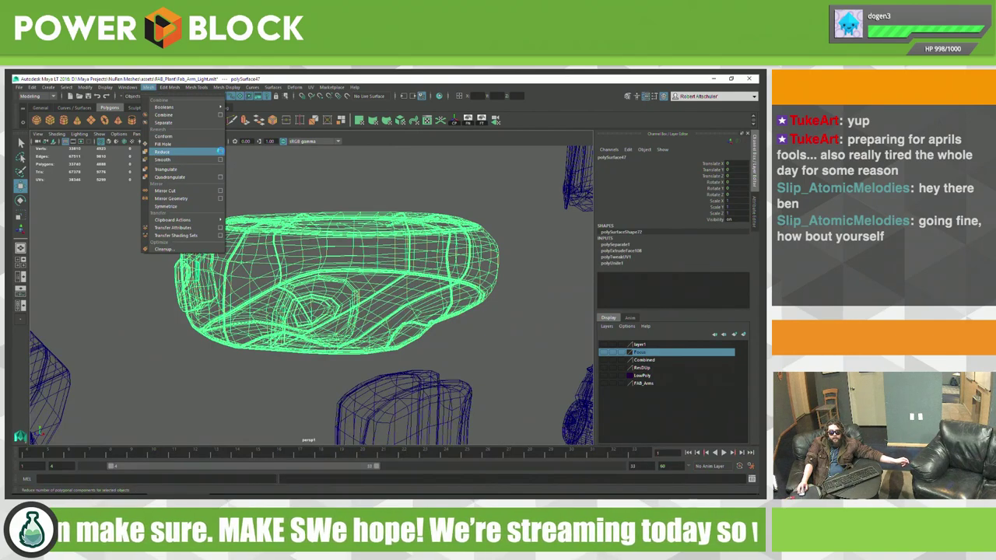
Step: Reduce the capsule piece by 50% with Keep original ticked
{"action": "left_click", "coordinate": [220, 151]}
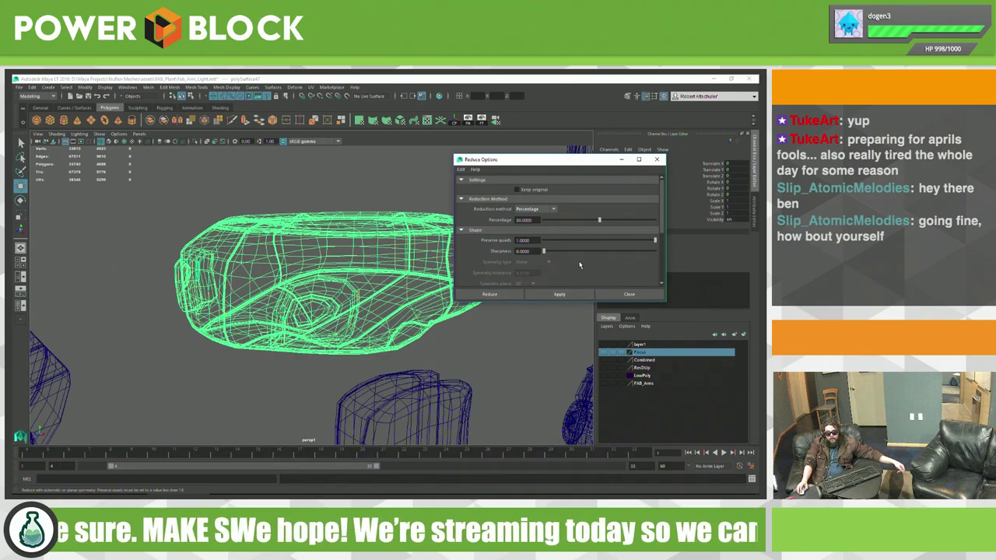
{"action": "scroll", "coordinate": [580, 257], "scroll_direction": "down", "scroll_amount": 1}
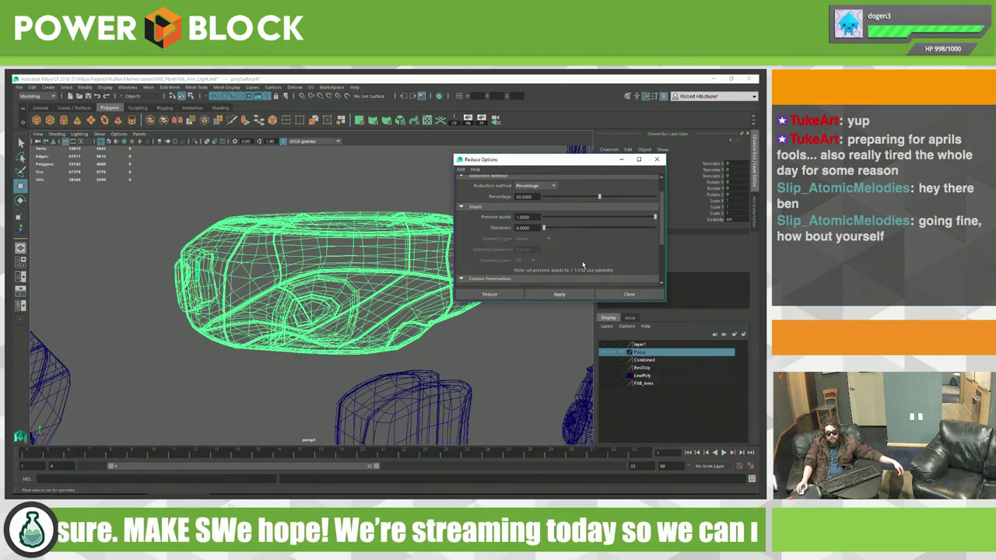
{"action": "scroll", "coordinate": [582, 260], "scroll_direction": "down", "scroll_amount": 1}
{"action": "scroll", "coordinate": [579, 259], "scroll_direction": "down", "scroll_amount": 1}
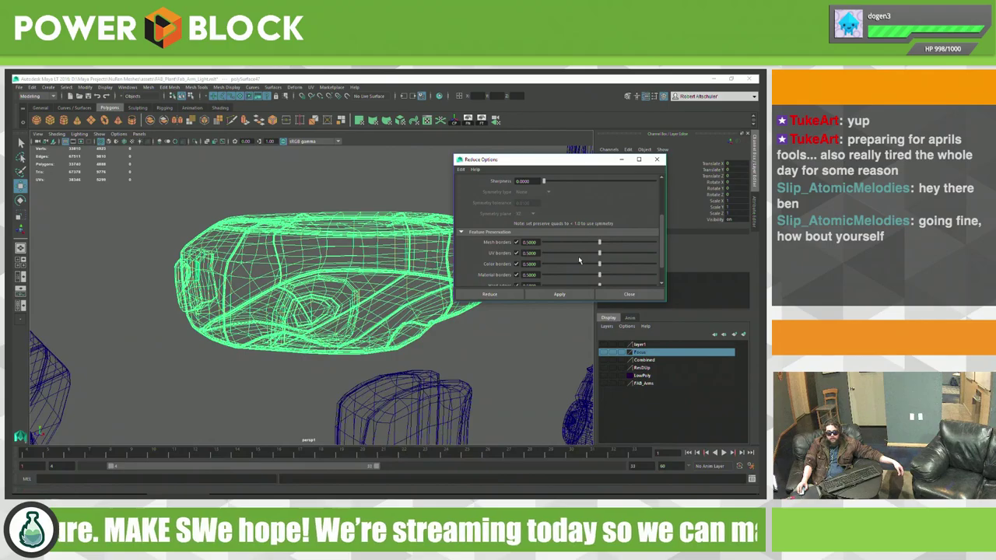
{"action": "scroll", "coordinate": [578, 256], "scroll_direction": "down", "scroll_amount": 1}
{"action": "scroll", "coordinate": [579, 256], "scroll_direction": "up", "scroll_amount": 4}
{"action": "left_click", "coordinate": [534, 190]}
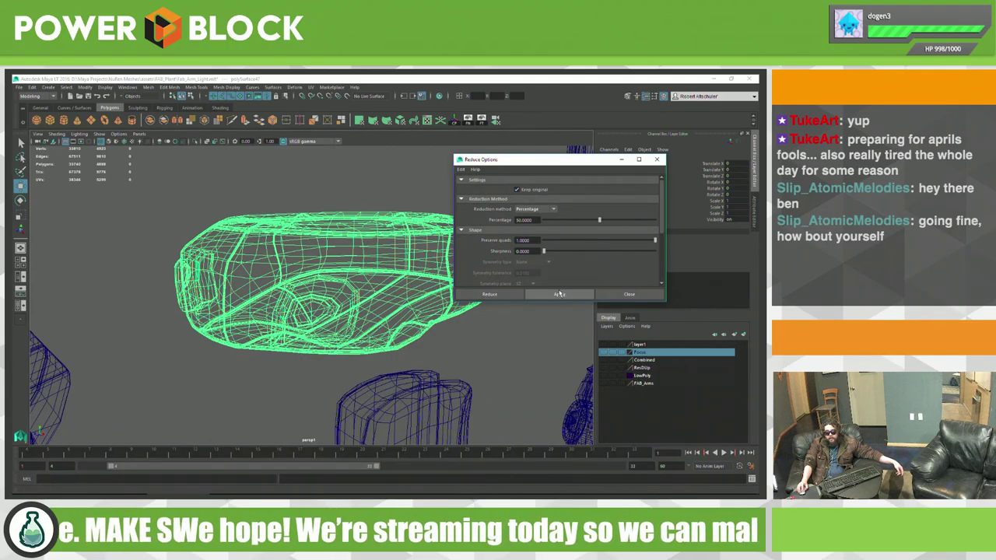
{"action": "left_click", "coordinate": [561, 297]}
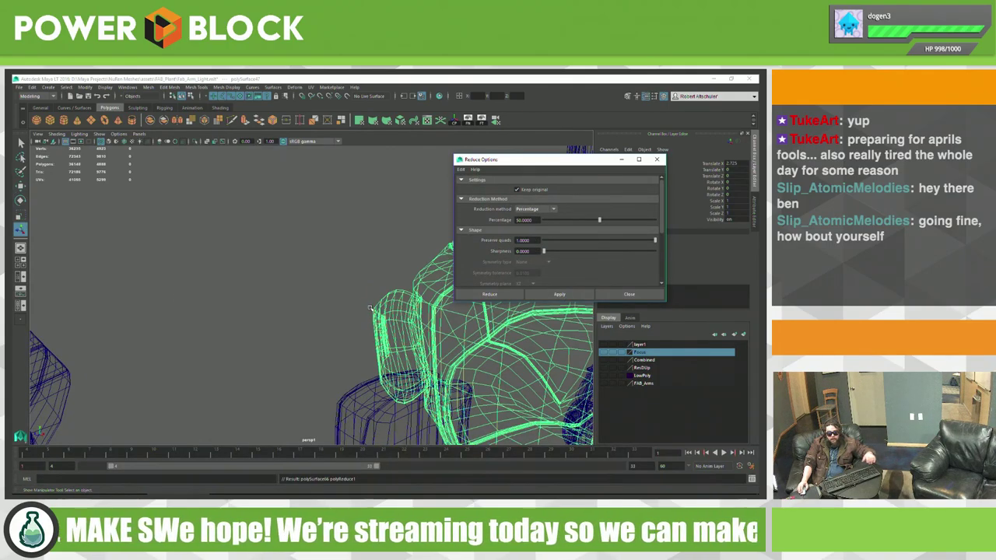
Step: Move the reduced copy off to the left and frame it
{"action": "mouse_move", "coordinate": [369, 306]}
{"action": "left_mouse_down", "text": "alt"}
{"action": "mouse_move", "coordinate": [313, 283]}
{"action": "mouse_move", "coordinate": [226, 321]}
{"action": "mouse_move", "coordinate": [250, 314]}
{"action": "mouse_move", "coordinate": [259, 330]}
{"action": "mouse_move", "coordinate": [410, 364]}
{"action": "mouse_move", "coordinate": [310, 326]}
{"action": "mouse_move", "coordinate": [522, 335]}
{"action": "left_mouse_up", "text": "alt"}
{"action": "key", "text": "f"}
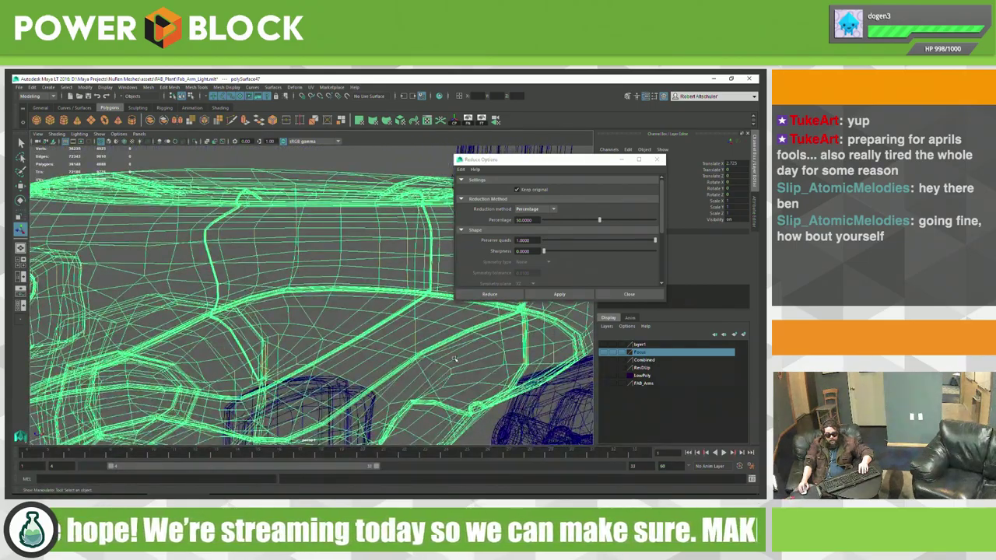
{"action": "right_click_drag", "start_coordinate": [521, 341], "coordinate": [442, 357], "text": "alt"}
{"action": "mouse_move", "coordinate": [442, 356]}
{"action": "left_mouse_down", "text": "alt"}
{"action": "mouse_move", "coordinate": [357, 371]}
{"action": "mouse_move", "coordinate": [420, 347]}
{"action": "left_mouse_up", "text": "alt"}
{"action": "left_click", "coordinate": [432, 343]}
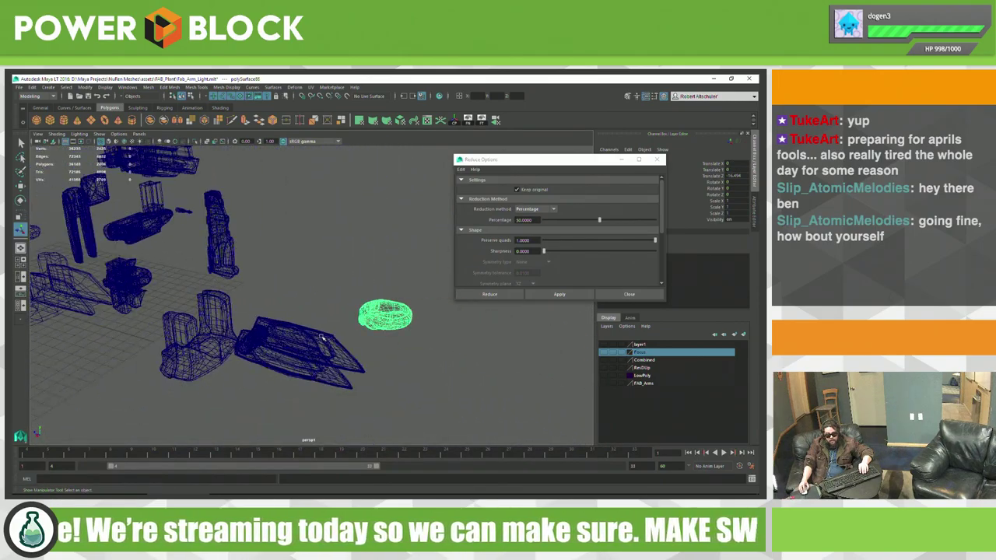
{"action": "key", "text": "w"}
{"action": "mouse_move", "coordinate": [443, 410]}
{"action": "left_mouse_down"}
{"action": "mouse_move", "coordinate": [431, 419]}
{"action": "mouse_move", "coordinate": [371, 379]}
{"action": "mouse_move", "coordinate": [171, 369]}
{"action": "left_mouse_up"}
{"action": "key", "text": "f"}
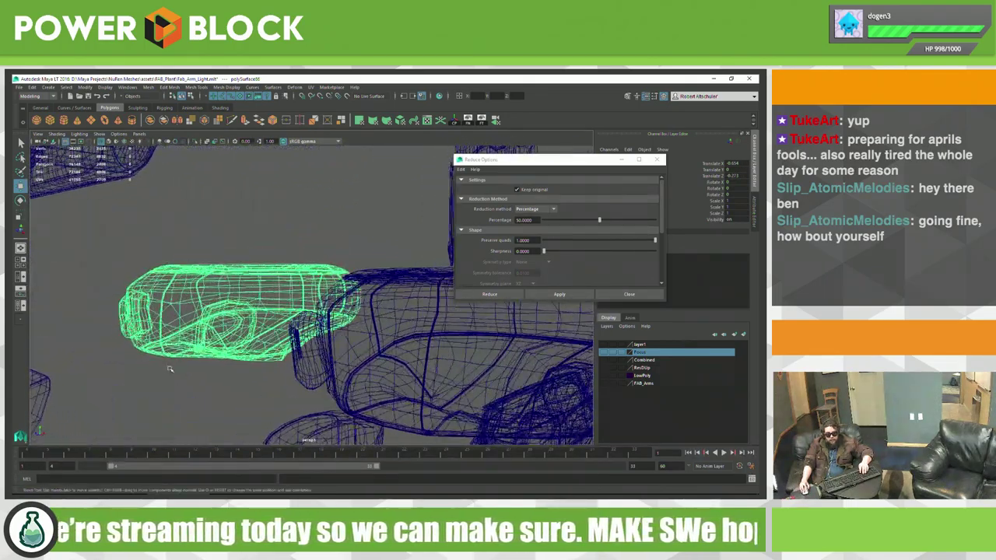
{"action": "left_click_drag", "start_coordinate": [261, 323], "coordinate": [296, 327], "text": "alt"}
Step: Select the arm body mesh, then switch the selection to the upper ring mesh
{"action": "key", "text": "w"}
{"action": "left_click", "coordinate": [350, 343]}
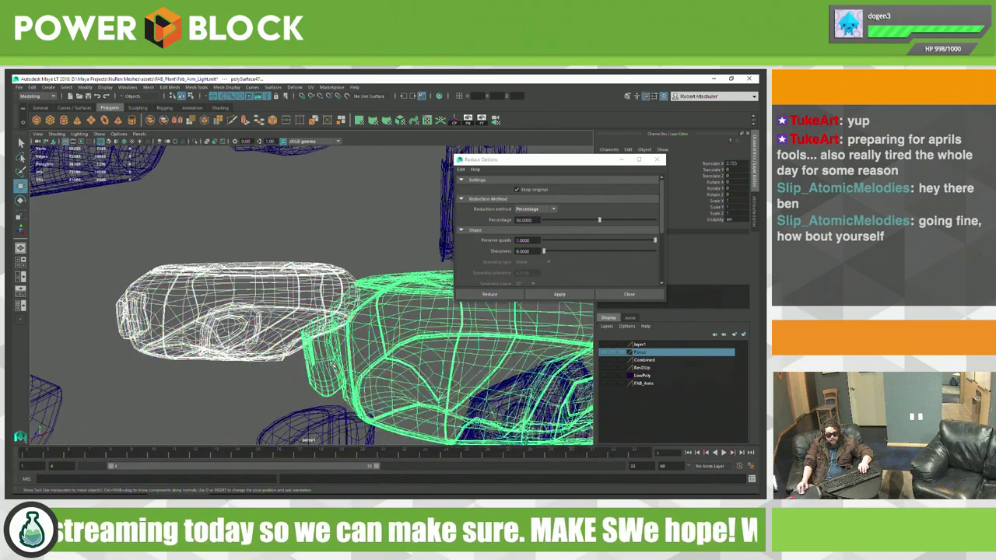
{"action": "mouse_move", "coordinate": [334, 359]}
{"action": "left_mouse_down", "text": "alt"}
{"action": "mouse_move", "coordinate": [360, 367]}
{"action": "mouse_move", "coordinate": [311, 370]}
{"action": "mouse_move", "coordinate": [347, 364]}
{"action": "left_mouse_up", "text": "alt"}
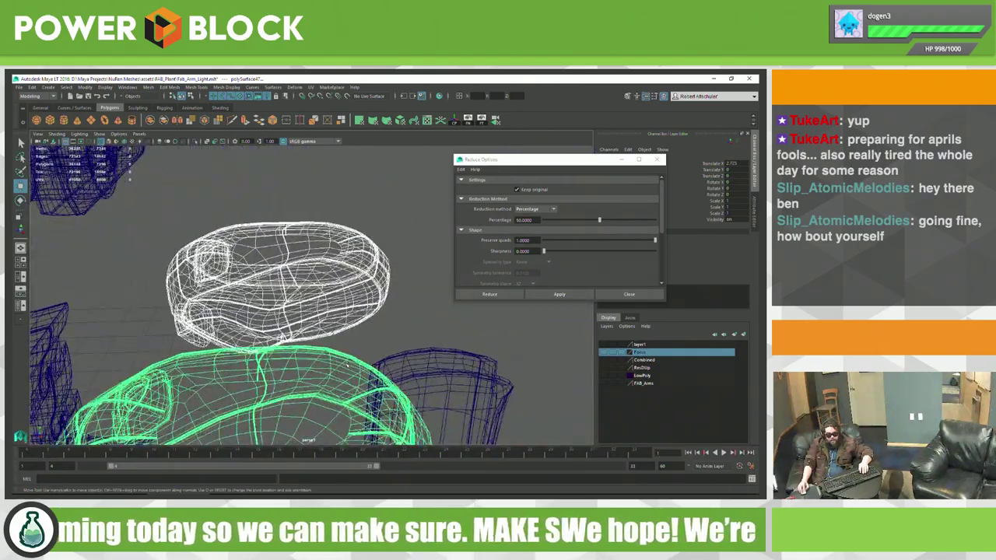
{"action": "left_click", "coordinate": [402, 324]}
{"action": "left_click", "coordinate": [352, 291]}
Step: Reduce the lower rounded part at about 50% with Keep original unchecked
{"action": "left_click", "coordinate": [323, 376]}
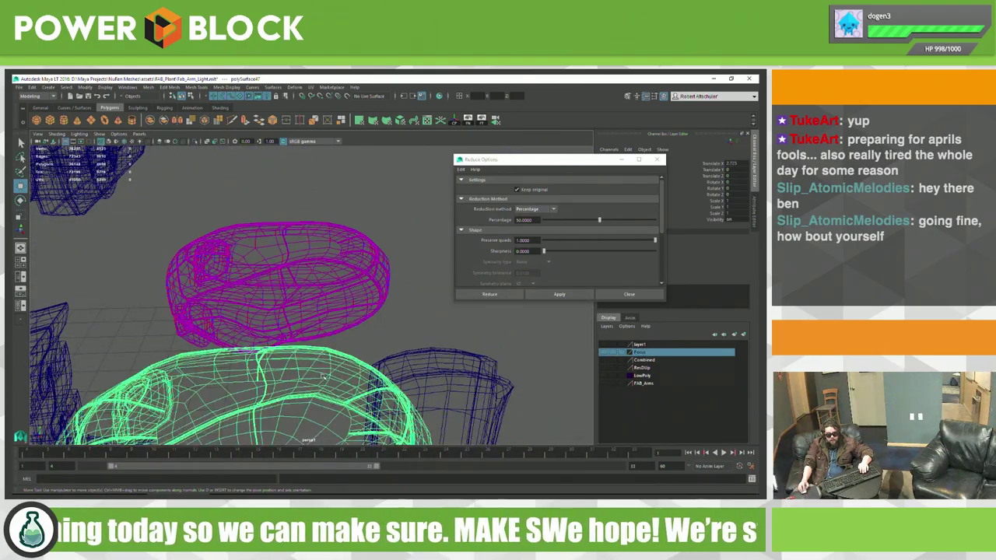
{"action": "left_click_drag", "start_coordinate": [599, 220], "coordinate": [600, 221]}
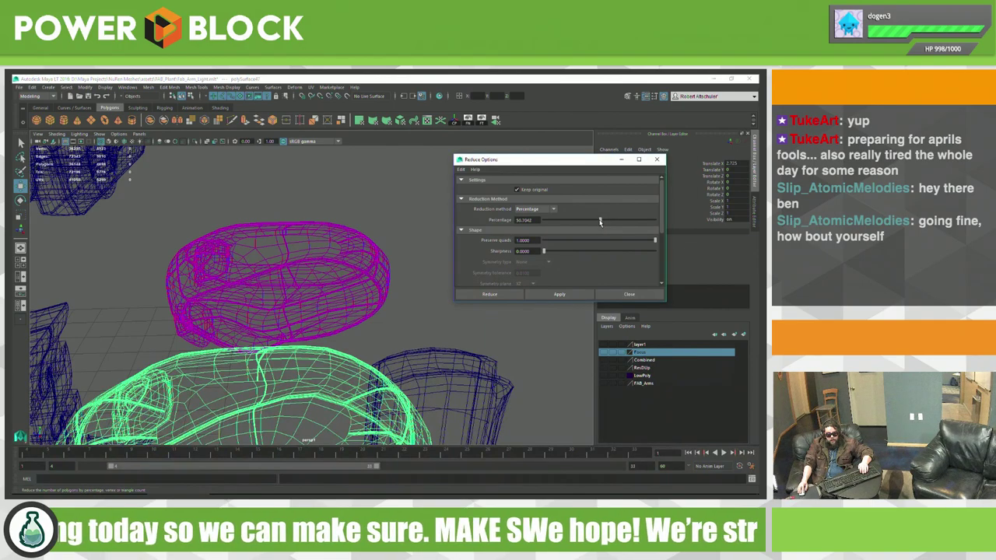
{"action": "mouse_move", "coordinate": [532, 159]}
{"action": "left_mouse_down"}
{"action": "mouse_move", "coordinate": [532, 212]}
{"action": "mouse_move", "coordinate": [431, 166]}
{"action": "left_mouse_up"}
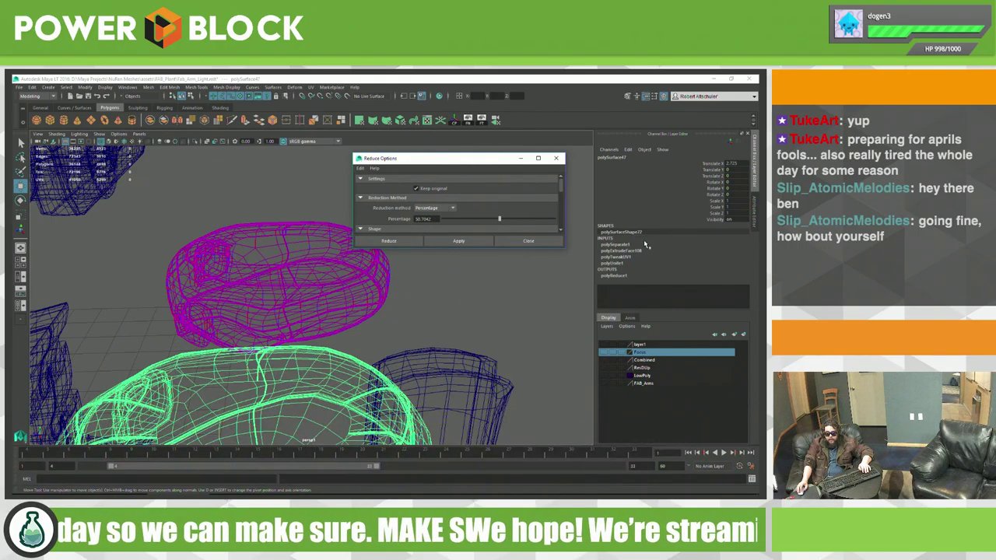
{"action": "left_click_drag", "start_coordinate": [434, 298], "coordinate": [507, 293], "text": "alt"}
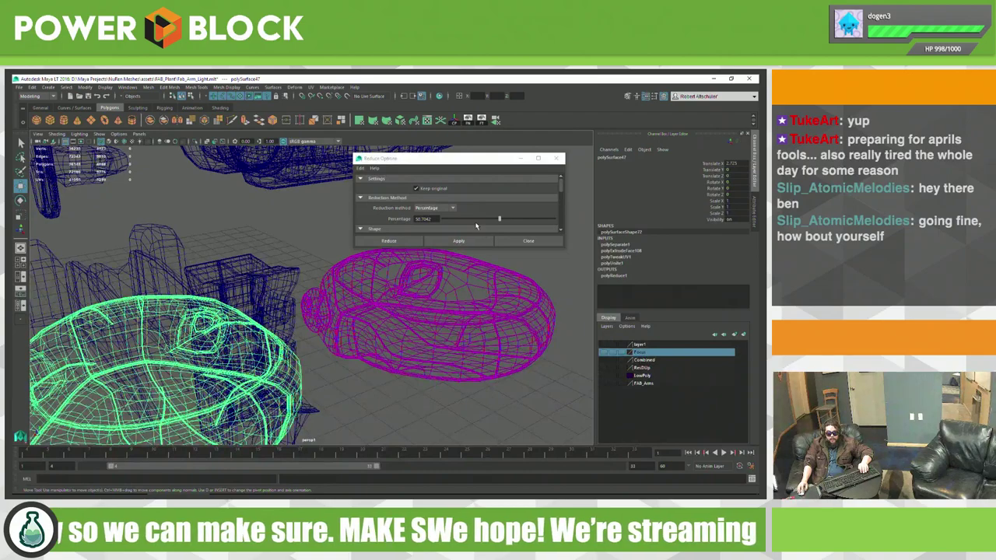
{"action": "double_click", "coordinate": [421, 219]}
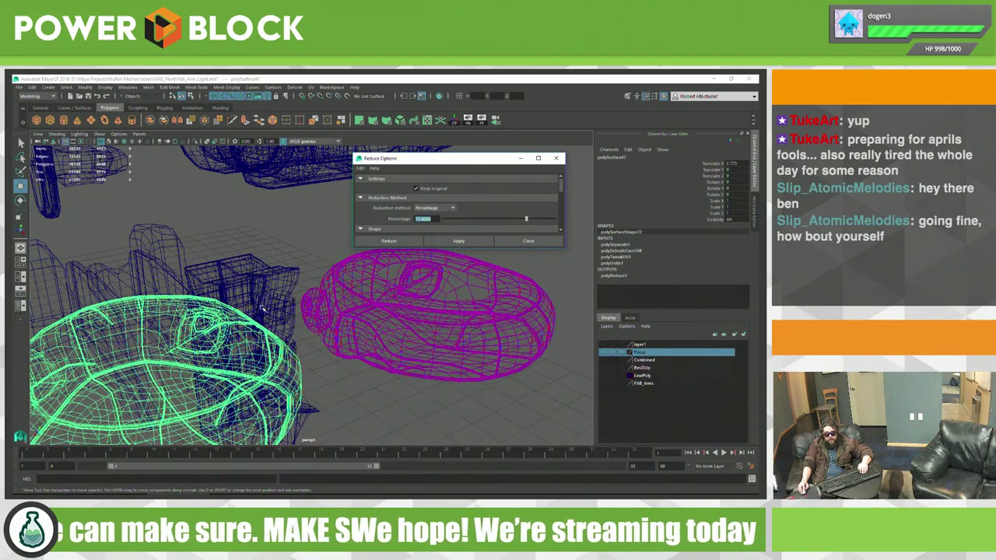
{"action": "left_click", "coordinate": [428, 190]}
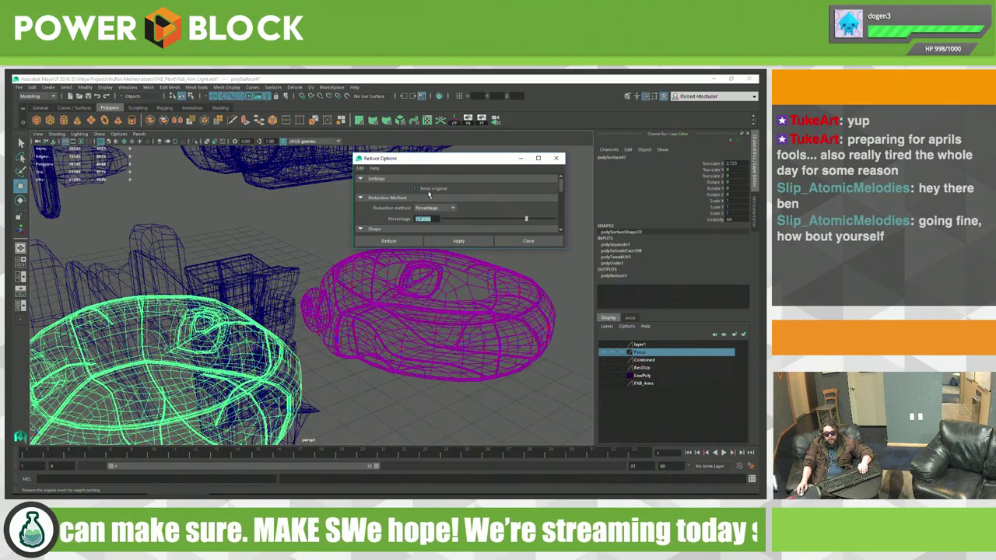
{"action": "left_click", "coordinate": [458, 240]}
Step: Frame the reduced model and close the Reduce Options dialog
{"action": "mouse_move", "coordinate": [393, 309]}
{"action": "left_mouse_down", "text": "alt"}
{"action": "mouse_move", "coordinate": [403, 263]}
{"action": "mouse_move", "coordinate": [491, 269]}
{"action": "mouse_move", "coordinate": [352, 270]}
{"action": "mouse_move", "coordinate": [352, 234]}
{"action": "mouse_move", "coordinate": [167, 264]}
{"action": "mouse_move", "coordinate": [281, 343]}
{"action": "mouse_move", "coordinate": [409, 378]}
{"action": "mouse_move", "coordinate": [387, 363]}
{"action": "left_mouse_up", "text": "alt"}
{"action": "key", "text": "f"}
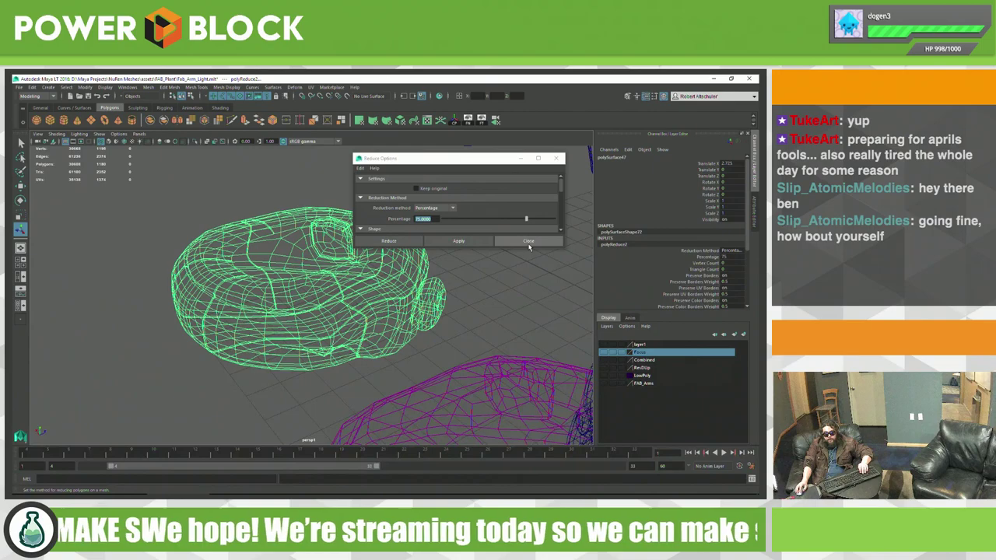
{"action": "left_click", "coordinate": [358, 169]}
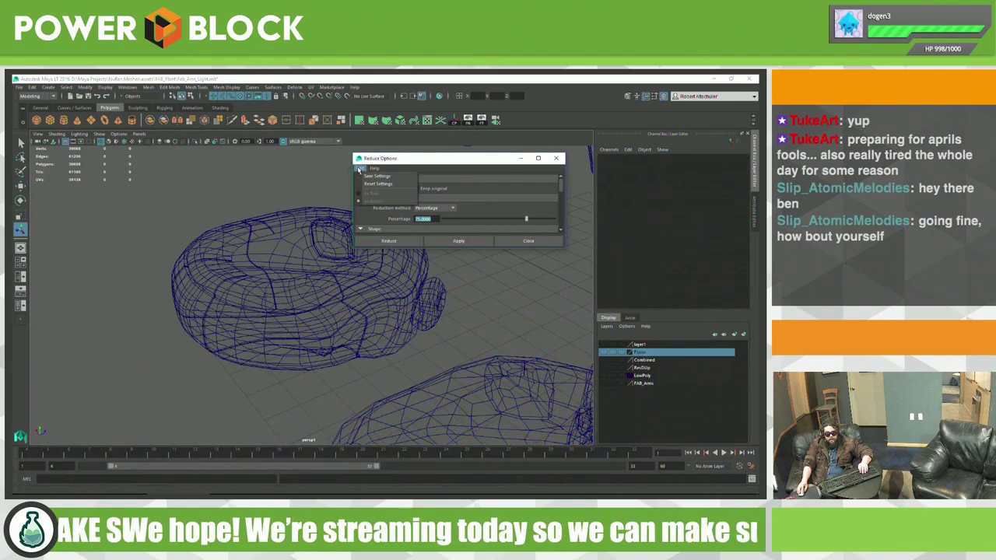
{"action": "left_click", "coordinate": [374, 177]}
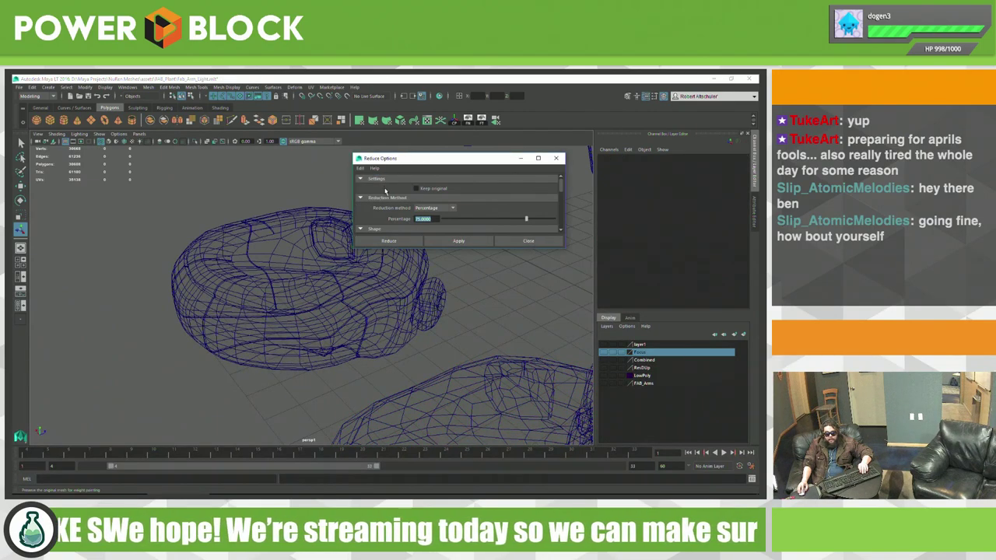
{"action": "left_click", "coordinate": [560, 159]}
{"action": "key", "text": "ctrl+z"}
{"action": "key", "text": "ctrl+z"}
{"action": "key", "text": "ctrl+z"}
{"action": "key", "text": "ctrl+z"}
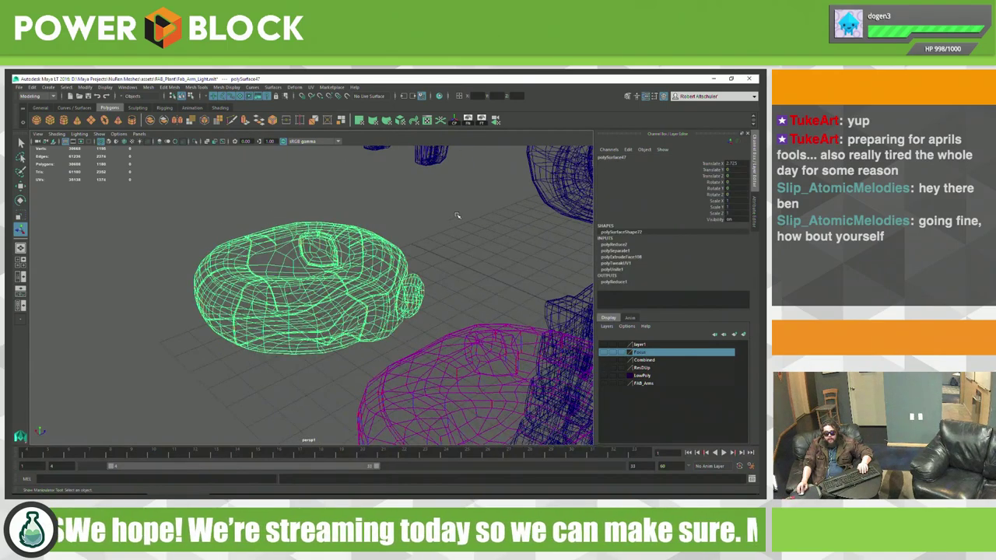
Step: Open the UV Editor for the reduced part and zoom around its curved UV shells
{"action": "left_click", "coordinate": [426, 120]}
{"action": "scroll", "coordinate": [467, 256], "scroll_direction": "down", "scroll_amount": 3}
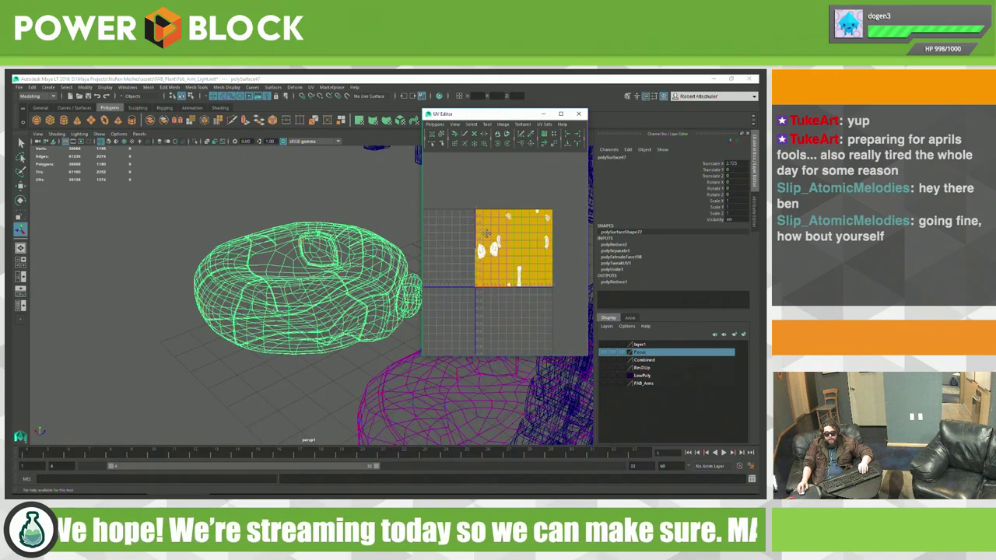
{"action": "scroll", "coordinate": [452, 272], "scroll_direction": "up", "scroll_amount": 1}
{"action": "scroll", "coordinate": [490, 249], "scroll_direction": "up", "scroll_amount": 2}
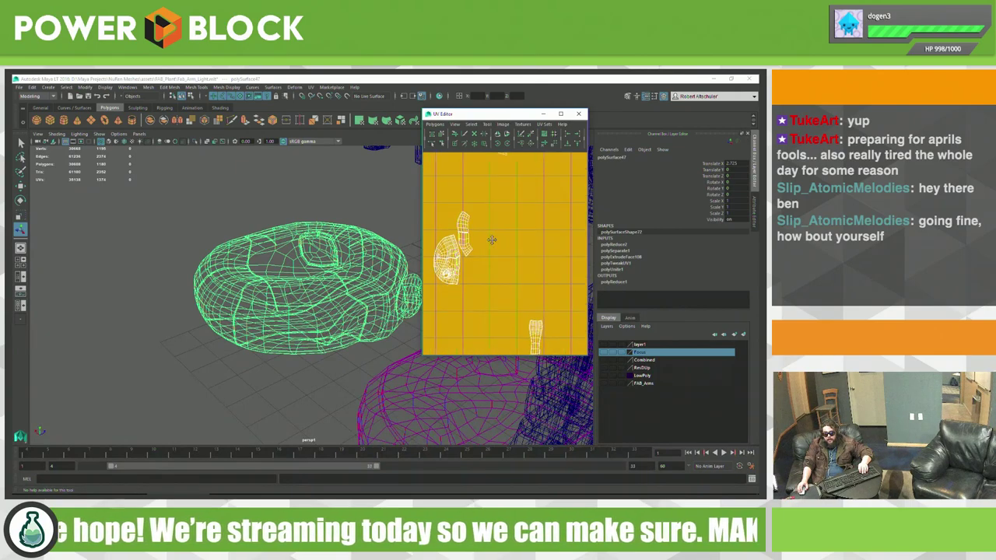
{"action": "scroll", "coordinate": [545, 265], "scroll_direction": "up", "scroll_amount": 2}
{"action": "scroll", "coordinate": [553, 249], "scroll_direction": "up", "scroll_amount": 2}
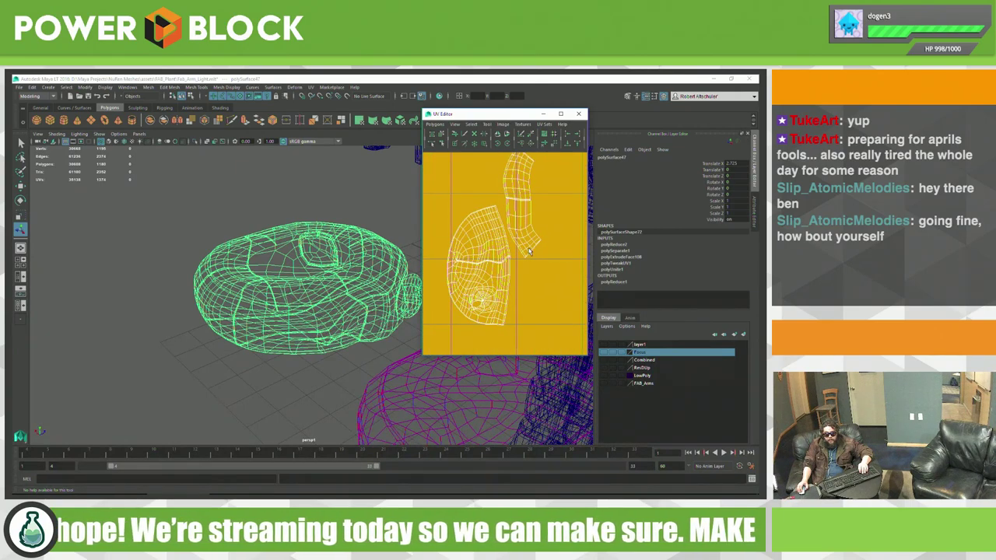
{"action": "scroll", "coordinate": [527, 214], "scroll_direction": "up", "scroll_amount": 4}
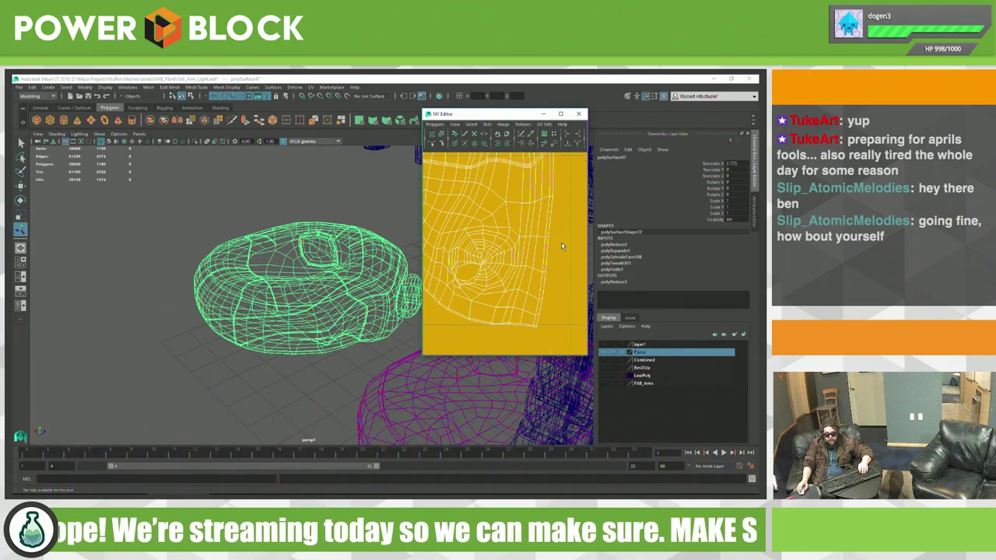
{"action": "scroll", "coordinate": [547, 246], "scroll_direction": "up", "scroll_amount": 2}
{"action": "scroll", "coordinate": [568, 268], "scroll_direction": "up", "scroll_amount": 4}
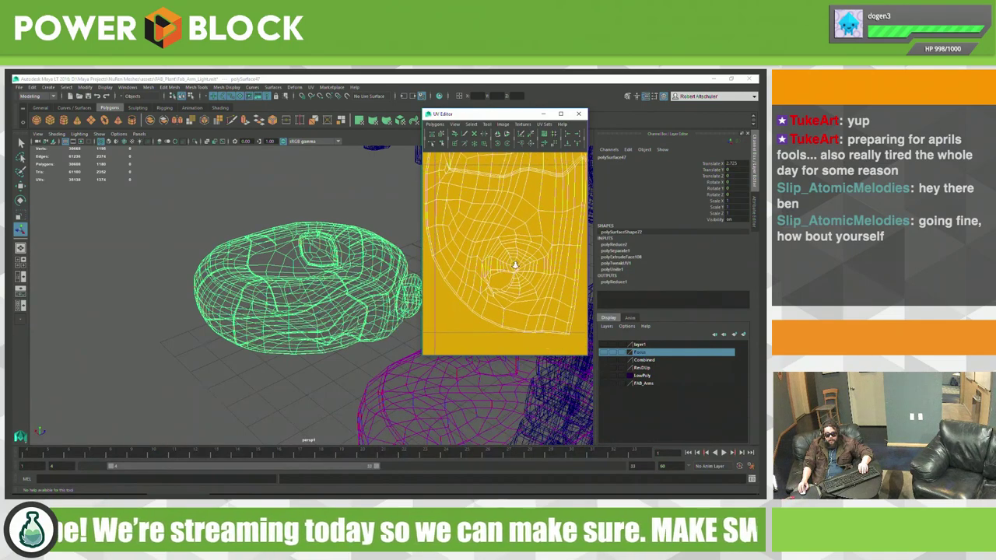
{"action": "scroll", "coordinate": [585, 288], "scroll_direction": "down", "scroll_amount": 2}
{"action": "scroll", "coordinate": [498, 294], "scroll_direction": "down", "scroll_amount": 1}
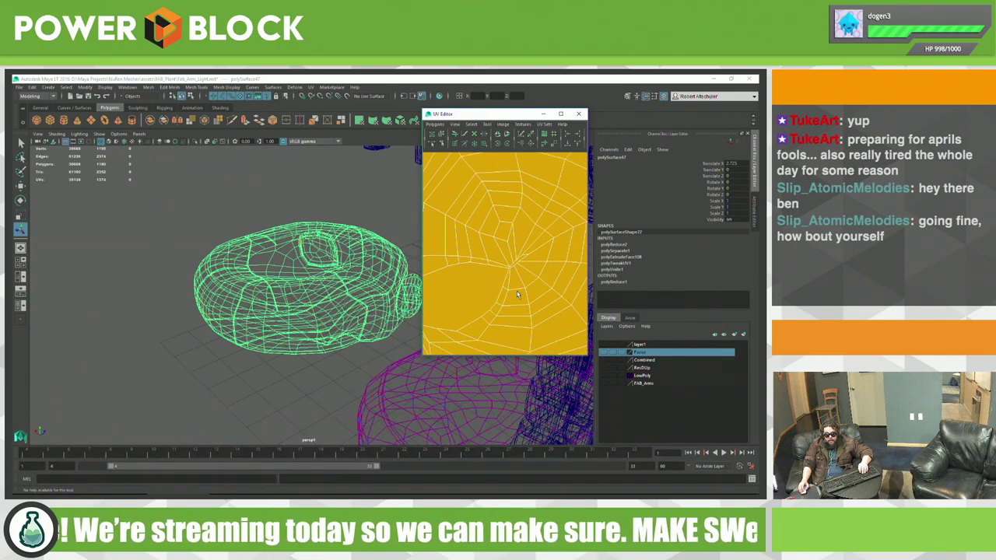
{"action": "scroll", "coordinate": [518, 294], "scroll_direction": "down", "scroll_amount": 2}
{"action": "scroll", "coordinate": [509, 280], "scroll_direction": "up", "scroll_amount": 2}
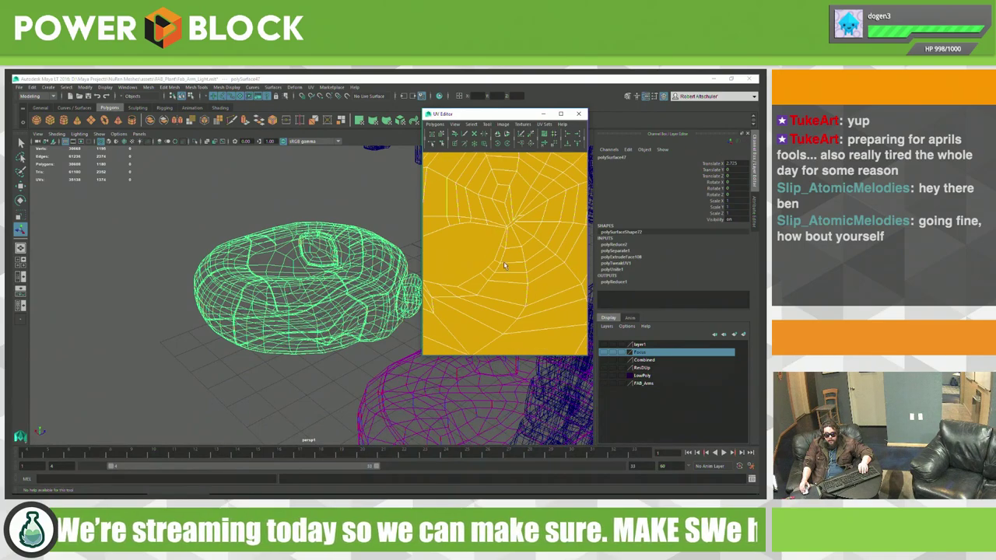
{"action": "scroll", "coordinate": [504, 266], "scroll_direction": "down", "scroll_amount": 2}
{"action": "scroll", "coordinate": [498, 266], "scroll_direction": "up", "scroll_amount": 1}
{"action": "scroll", "coordinate": [487, 267], "scroll_direction": "down", "scroll_amount": 2}
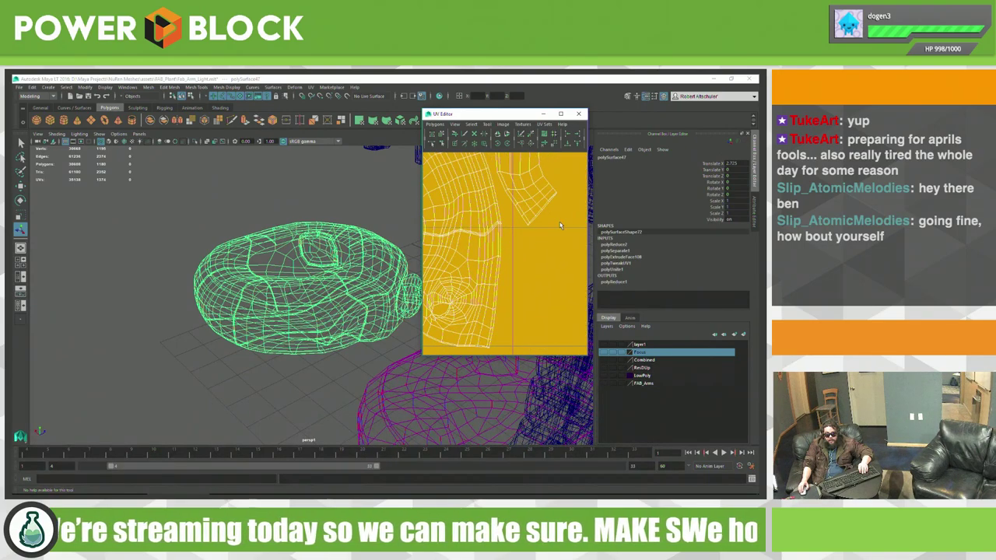
{"action": "scroll", "coordinate": [544, 227], "scroll_direction": "down", "scroll_amount": 2}
{"action": "scroll", "coordinate": [529, 229], "scroll_direction": "down", "scroll_amount": 1}
{"action": "scroll", "coordinate": [482, 234], "scroll_direction": "up", "scroll_amount": 1}
{"action": "scroll", "coordinate": [443, 239], "scroll_direction": "down", "scroll_amount": 1}
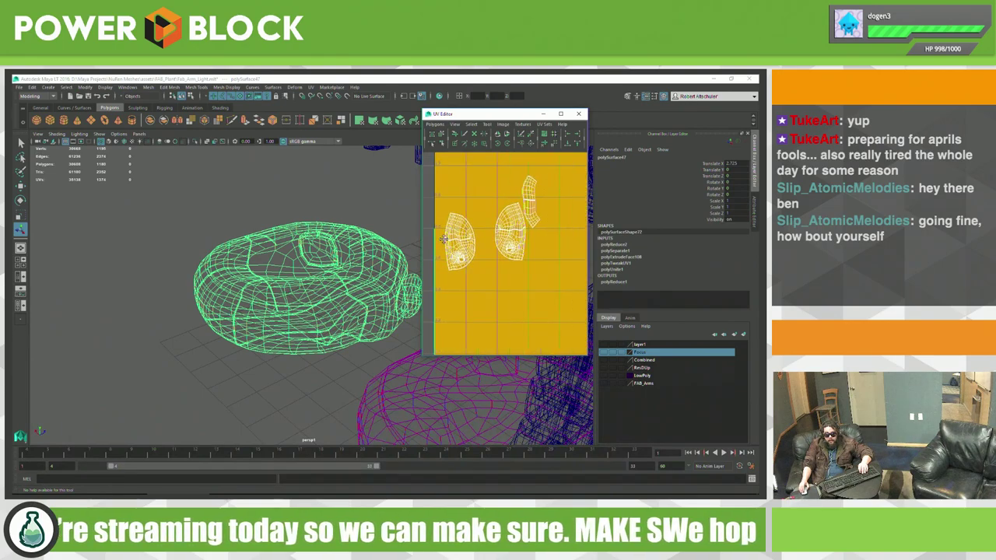
{"action": "scroll", "coordinate": [467, 241], "scroll_direction": "up", "scroll_amount": 2}
{"action": "scroll", "coordinate": [506, 253], "scroll_direction": "down", "scroll_amount": 2}
{"action": "scroll", "coordinate": [544, 265], "scroll_direction": "down", "scroll_amount": 1}
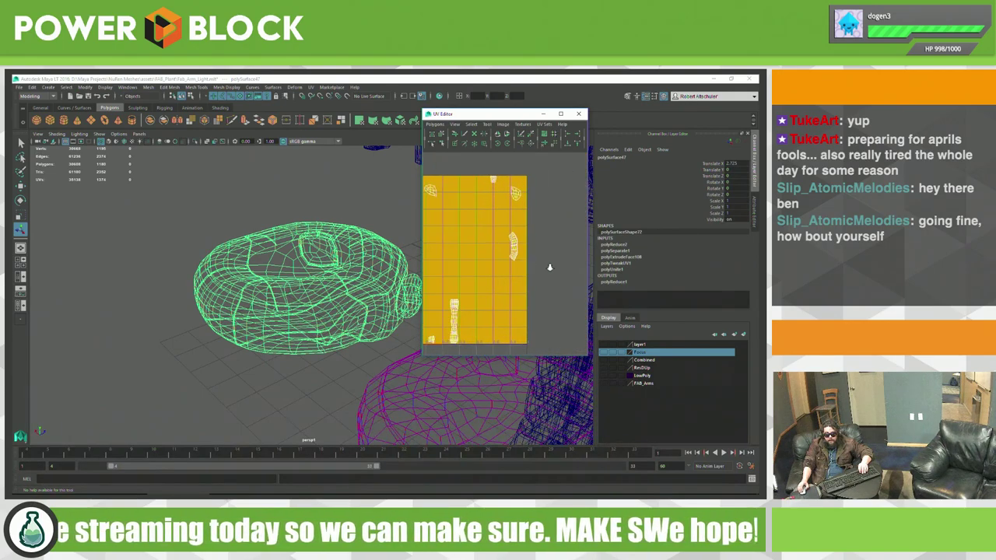
{"action": "scroll", "coordinate": [549, 267], "scroll_direction": "up", "scroll_amount": 1}
{"action": "scroll", "coordinate": [549, 267], "scroll_direction": "up", "scroll_amount": 1}
{"action": "scroll", "coordinate": [549, 267], "scroll_direction": "up", "scroll_amount": 1}
{"action": "middle_click_drag", "start_coordinate": [548, 269], "coordinate": [532, 202], "text": "alt"}
{"action": "scroll", "coordinate": [503, 240], "scroll_direction": "down", "scroll_amount": 2}
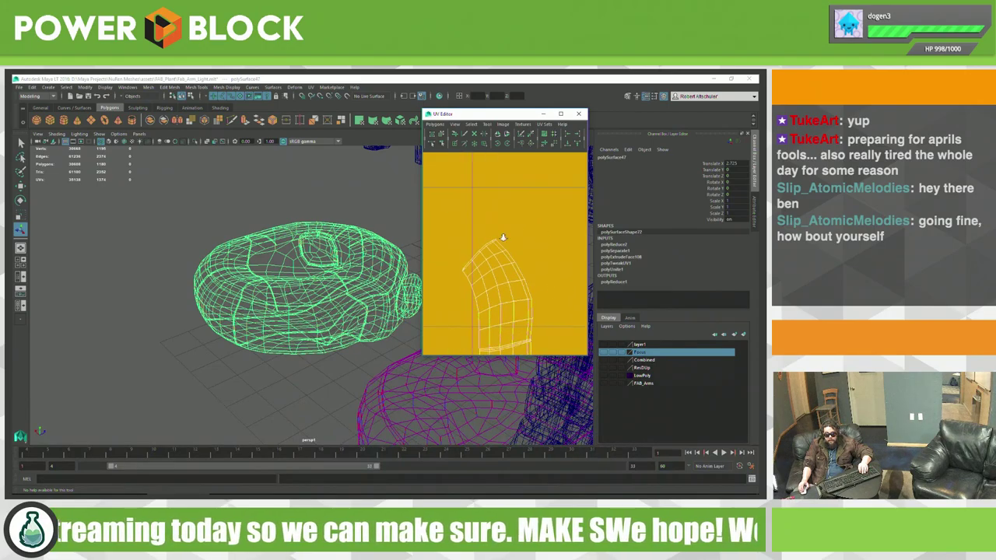
{"action": "scroll", "coordinate": [481, 240], "scroll_direction": "down", "scroll_amount": 2}
Step: Select the next low-poly arm part and frame it with F
{"action": "middle_click_drag", "start_coordinate": [335, 245], "coordinate": [255, 216], "text": "alt"}
{"action": "mouse_move", "coordinate": [255, 216]}
{"action": "left_mouse_down", "text": "alt"}
{"action": "mouse_move", "coordinate": [301, 218]}
{"action": "mouse_move", "coordinate": [298, 248]}
{"action": "left_mouse_up", "text": "alt"}
{"action": "left_click", "coordinate": [271, 244]}
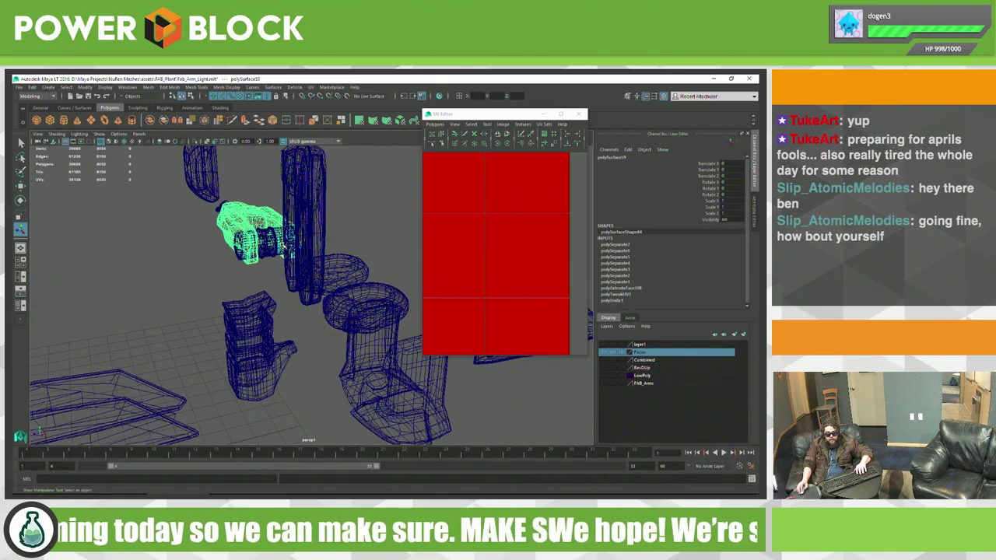
{"action": "key", "text": "f"}
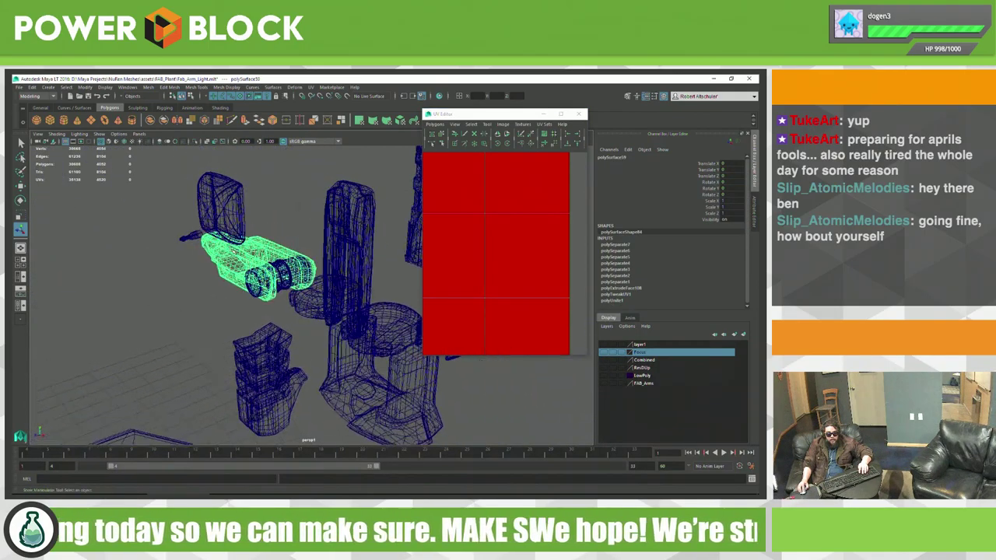
Step: Close the UV Editor and orbit around the selected green part
{"action": "left_click", "coordinate": [580, 114]}
{"action": "left_click", "coordinate": [580, 114]}
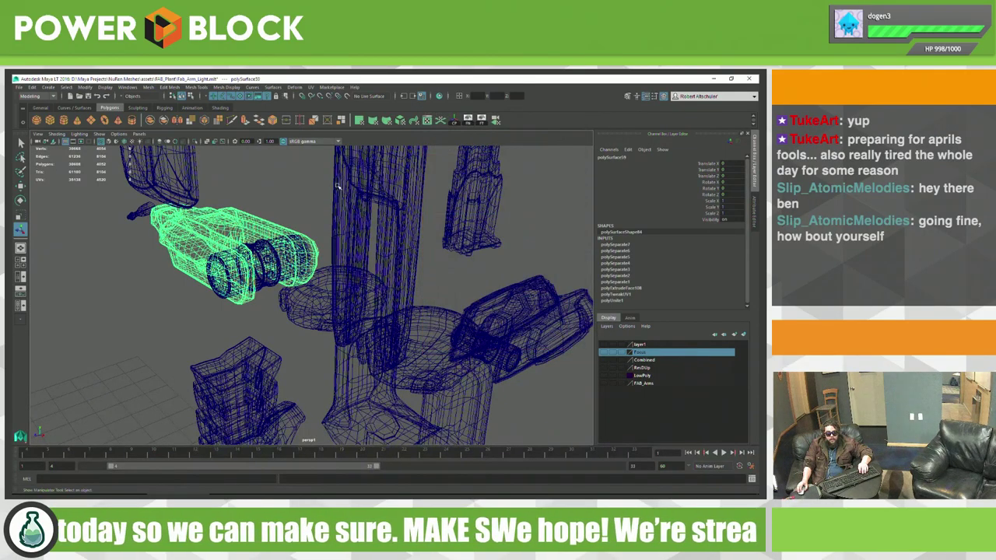
{"action": "left_click_drag", "start_coordinate": [257, 234], "coordinate": [311, 226], "text": "alt"}
{"action": "right_click_drag", "start_coordinate": [312, 226], "coordinate": [300, 221], "text": "alt"}
{"action": "left_click_drag", "start_coordinate": [300, 221], "coordinate": [270, 224], "text": "alt"}
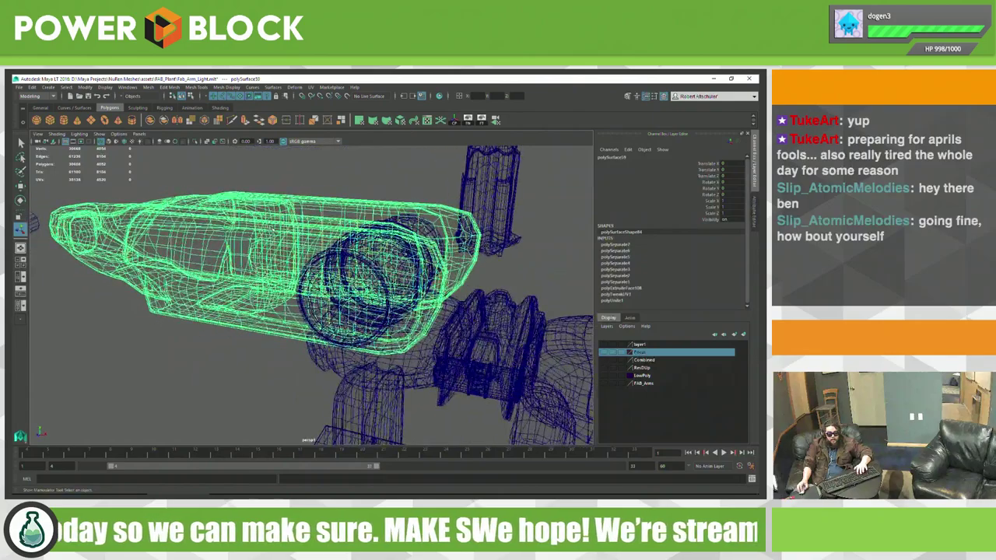
{"action": "left_click", "coordinate": [580, 115]}
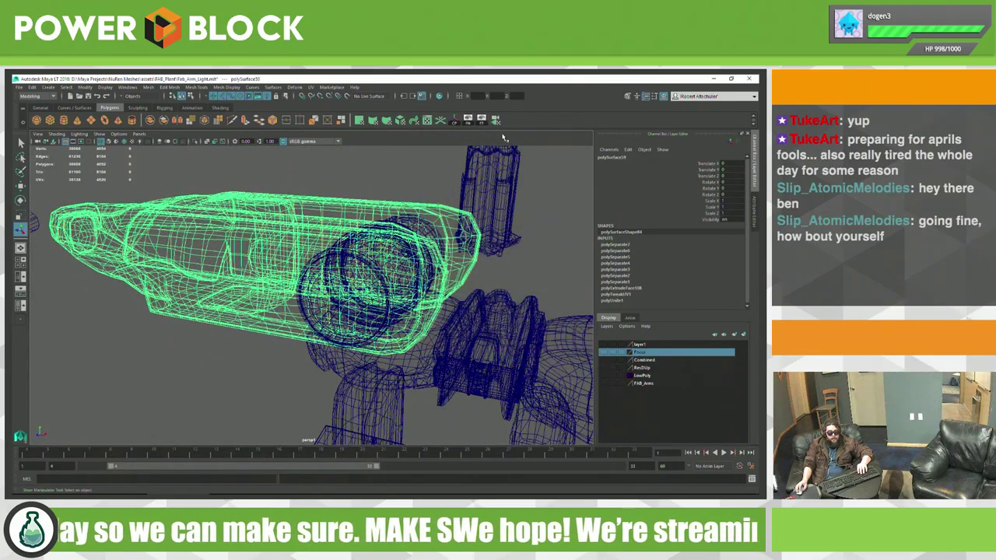
Step: Browse the Mesh Display options, then return to the Mesh menu showing Reduce
{"action": "left_click", "coordinate": [198, 88]}
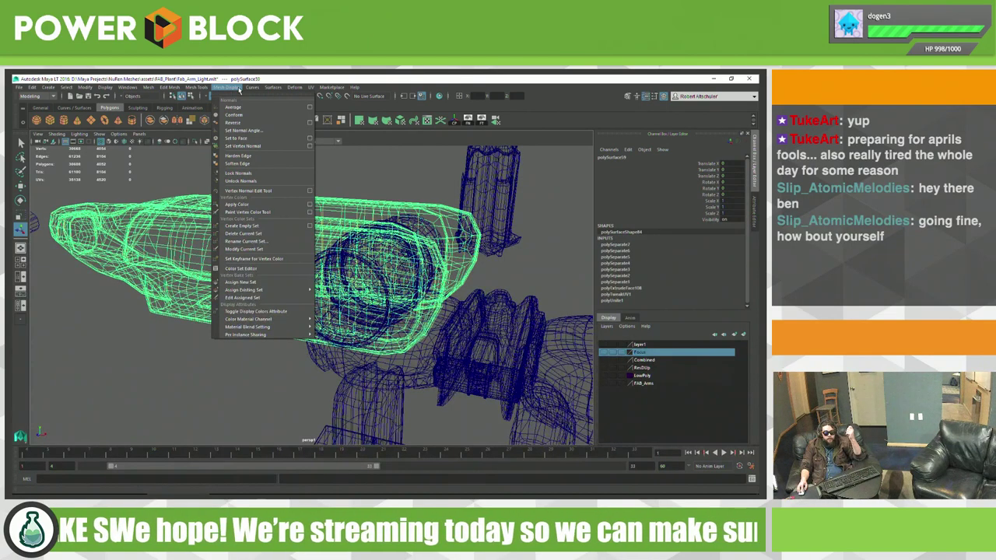
{"action": "left_click", "coordinate": [239, 88]}
{"action": "left_click", "coordinate": [196, 88]}
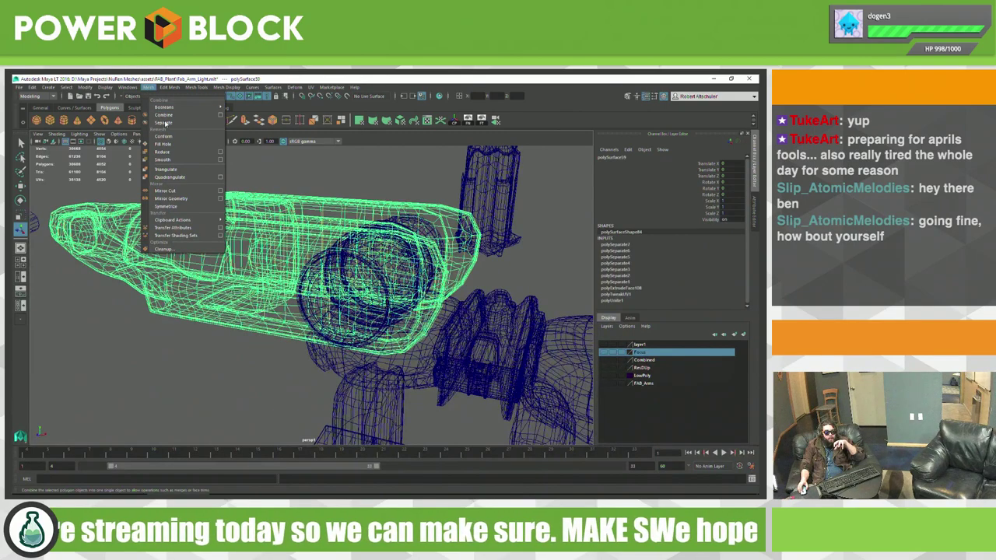
Step: Apply Mesh > Reduce to the selected part and dismiss the Reduce settings panel
{"action": "left_click", "coordinate": [197, 154]}
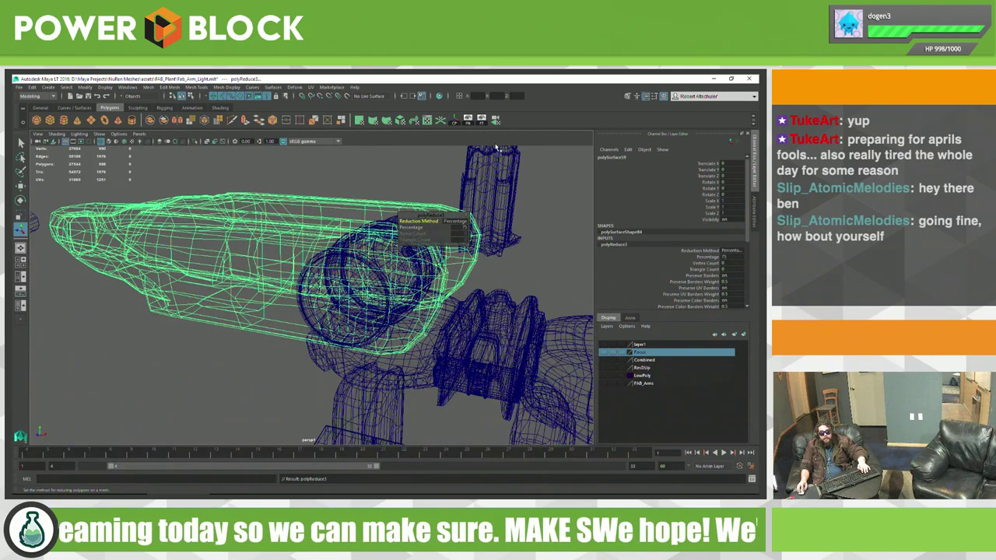
{"action": "left_click_drag", "start_coordinate": [441, 217], "coordinate": [498, 195]}
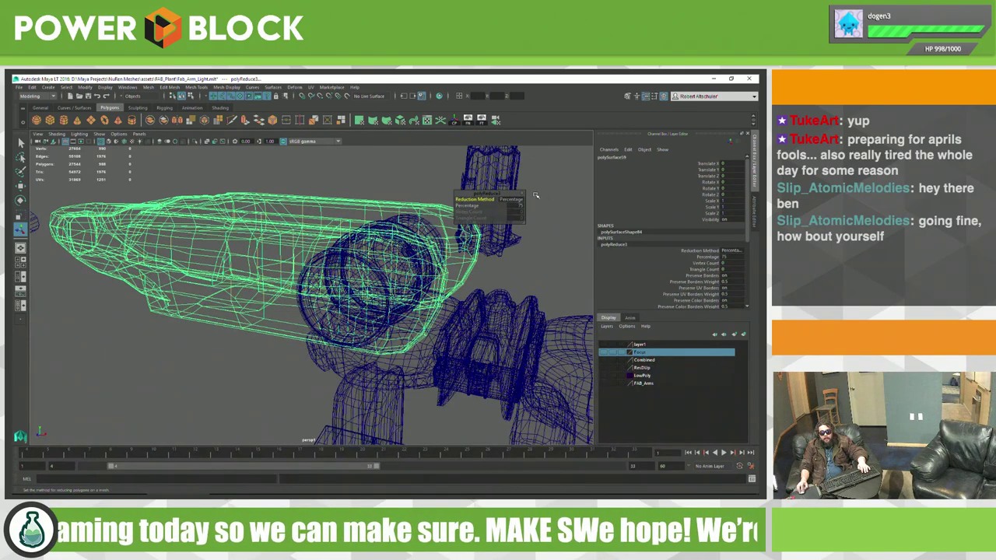
{"action": "left_click_drag", "start_coordinate": [546, 224], "coordinate": [436, 257], "text": "alt"}
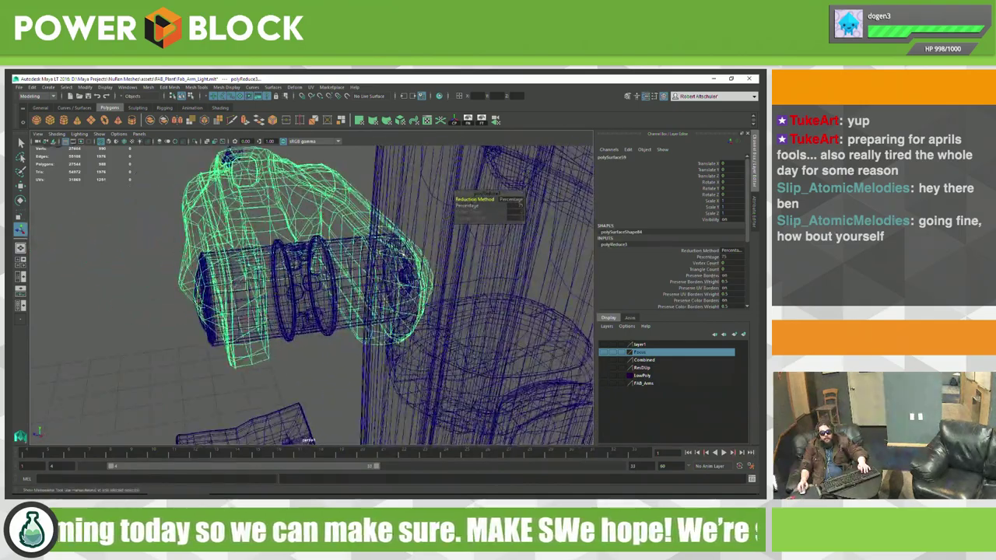
{"action": "left_click", "coordinate": [307, 271]}
Step: Repeat the Reduce with G on the inner cylinder, the tall cylinder and the next part
{"action": "left_click", "coordinate": [296, 284]}
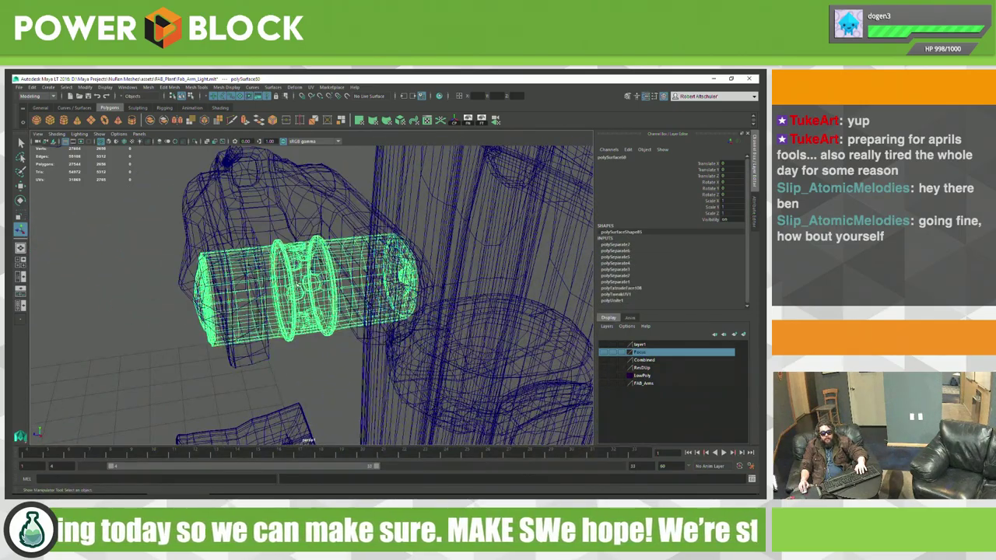
{"action": "key", "text": "g"}
{"action": "mouse_move", "coordinate": [364, 262]}
{"action": "left_mouse_down", "text": "alt"}
{"action": "mouse_move", "coordinate": [290, 328]}
{"action": "mouse_move", "coordinate": [289, 311]}
{"action": "mouse_move", "coordinate": [187, 334]}
{"action": "mouse_move", "coordinate": [483, 278]}
{"action": "mouse_move", "coordinate": [410, 349]}
{"action": "left_mouse_up", "text": "alt"}
{"action": "left_click", "coordinate": [289, 312]}
{"action": "key", "text": "g"}
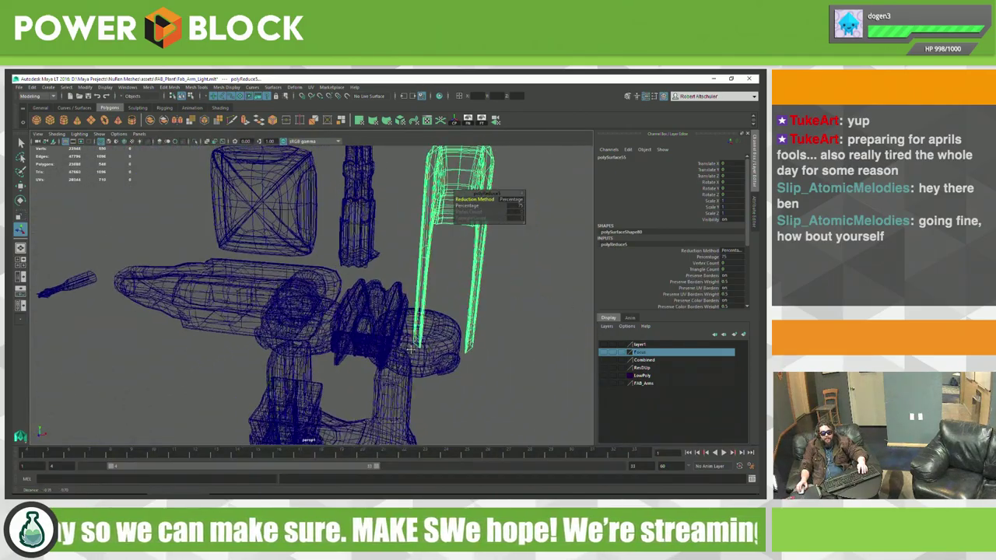
{"action": "left_click", "coordinate": [381, 313]}
{"action": "mouse_move", "coordinate": [382, 313]}
{"action": "left_mouse_down", "text": "alt"}
{"action": "mouse_move", "coordinate": [343, 303]}
{"action": "mouse_move", "coordinate": [366, 311]}
{"action": "mouse_move", "coordinate": [363, 326]}
{"action": "left_mouse_up", "text": "alt"}
{"action": "key", "text": "g"}
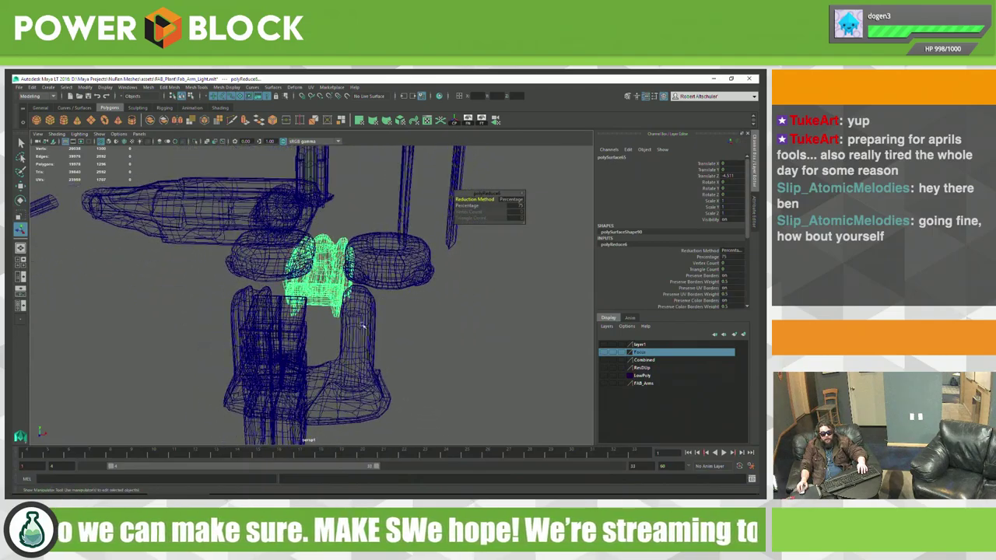
Step: Frame the tall boxy part, then select and frame the chair-shaped piece
{"action": "left_click", "coordinate": [307, 354]}
{"action": "left_click_drag", "start_coordinate": [307, 354], "coordinate": [324, 345], "text": "alt"}
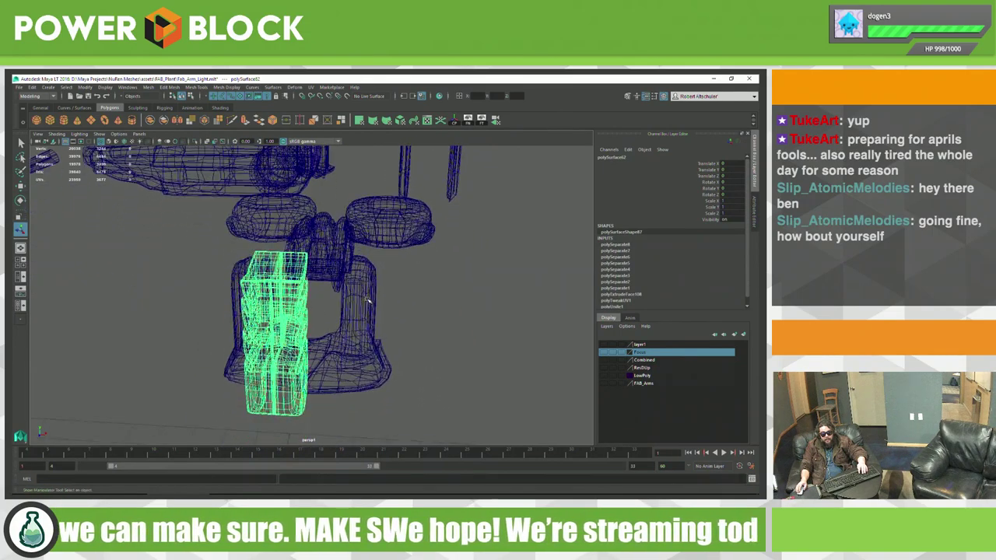
{"action": "key", "text": "f"}
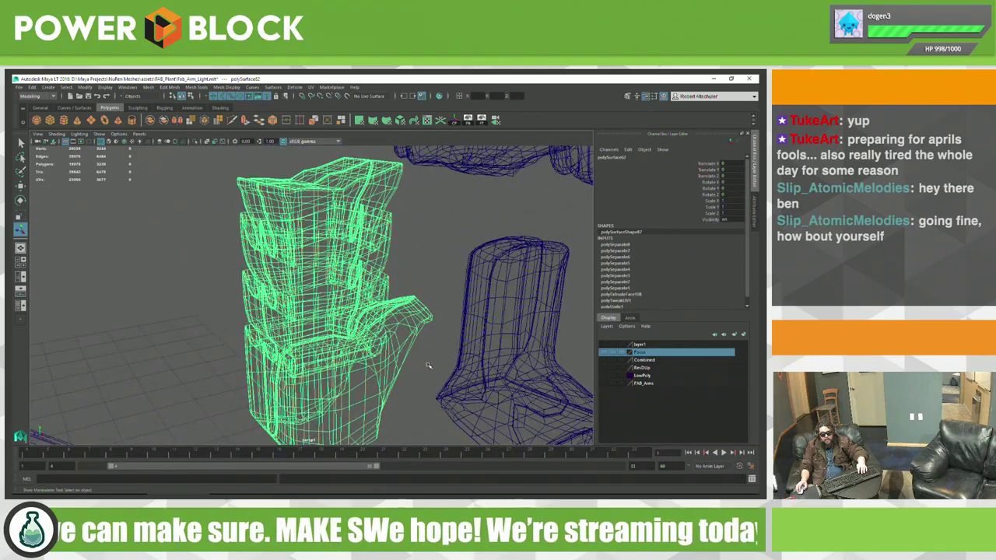
{"action": "left_click_drag", "start_coordinate": [427, 365], "coordinate": [459, 342], "text": "alt"}
{"action": "left_click", "coordinate": [467, 335]}
{"action": "key", "text": "f"}
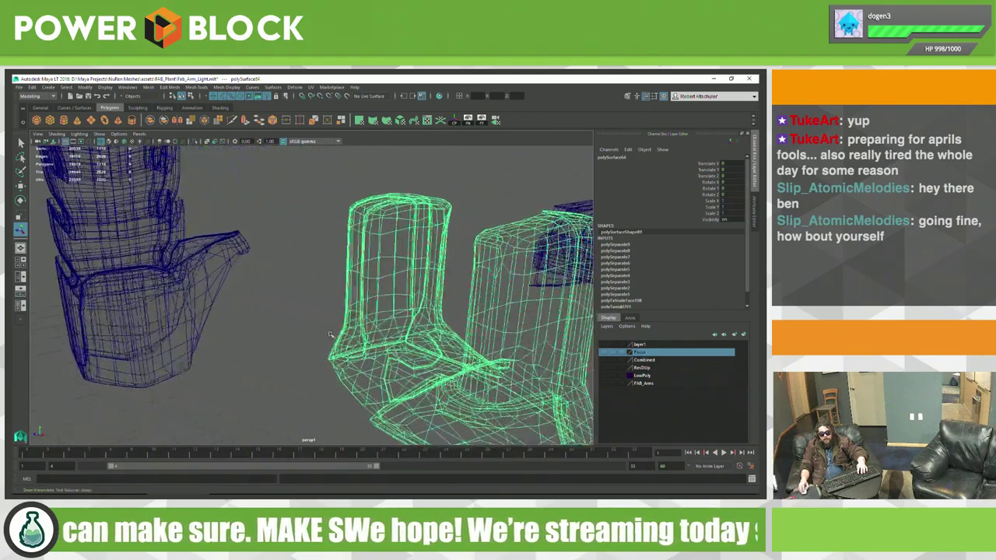
Step: Reduce the chair-shaped piece, undo it, then reapply the Reduce
{"action": "scroll", "coordinate": [331, 334], "scroll_direction": "down", "scroll_amount": 3}
{"action": "mouse_move", "coordinate": [330, 334]}
{"action": "left_mouse_down", "text": "alt"}
{"action": "mouse_move", "coordinate": [372, 357]}
{"action": "mouse_move", "coordinate": [386, 327]}
{"action": "left_mouse_up", "text": "alt"}
{"action": "key", "text": "g"}
{"action": "key", "text": "ctrl+z"}
{"action": "mouse_move", "coordinate": [396, 363]}
{"action": "left_mouse_down", "text": "alt"}
{"action": "mouse_move", "coordinate": [281, 354]}
{"action": "mouse_move", "coordinate": [400, 372]}
{"action": "mouse_move", "coordinate": [416, 354]}
{"action": "mouse_move", "coordinate": [337, 326]}
{"action": "mouse_move", "coordinate": [433, 267]}
{"action": "mouse_move", "coordinate": [445, 372]}
{"action": "left_mouse_up", "text": "alt"}
{"action": "key", "text": "f"}
{"action": "key", "text": "g"}
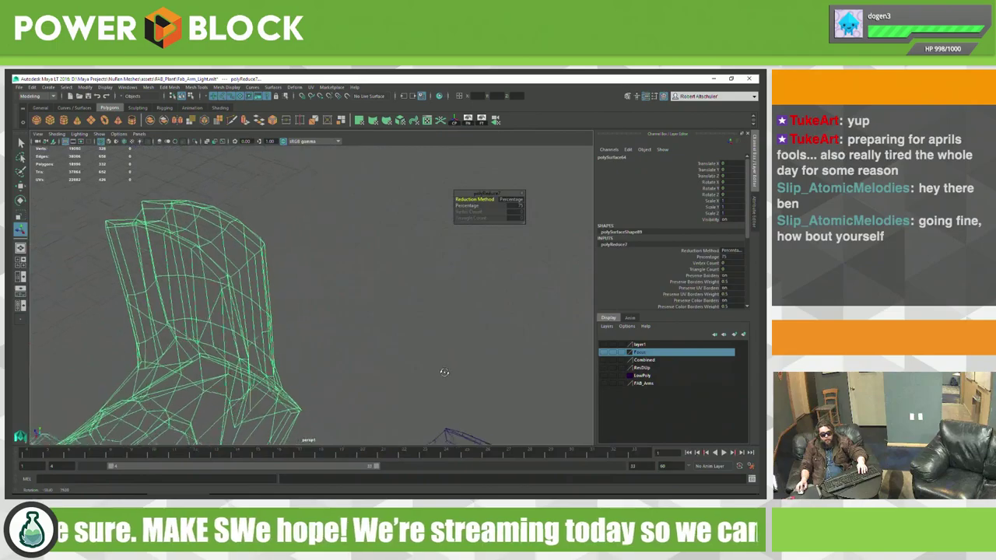
{"action": "key", "text": "f"}
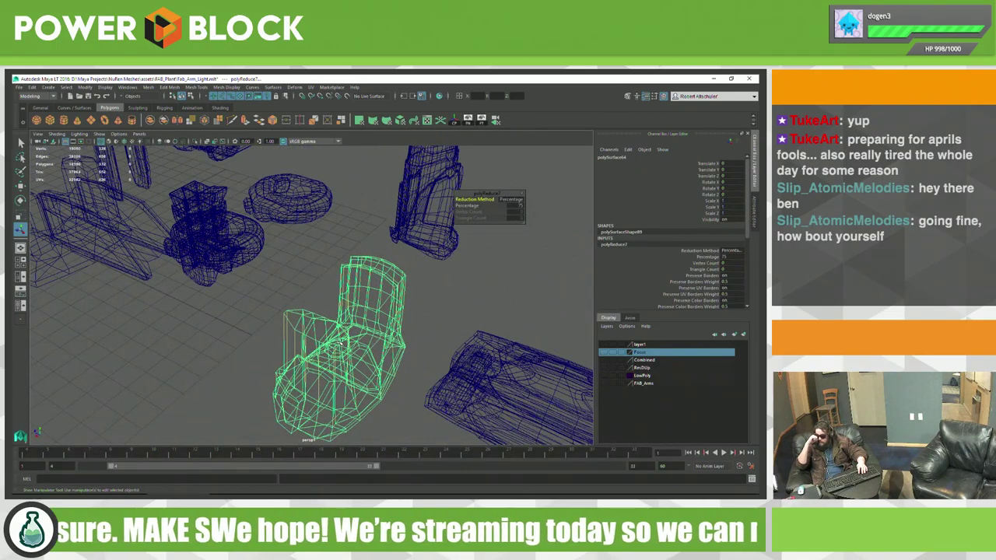
Step: Select and frame the tall column piece, inspect it, then deselect it
{"action": "left_click_drag", "start_coordinate": [326, 311], "coordinate": [348, 374], "text": "alt"}
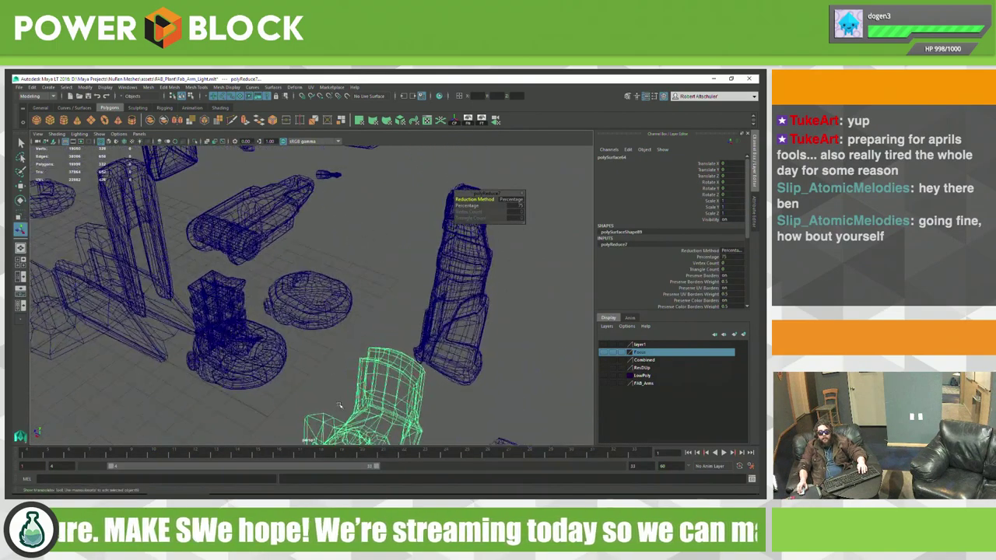
{"action": "left_click", "coordinate": [381, 332]}
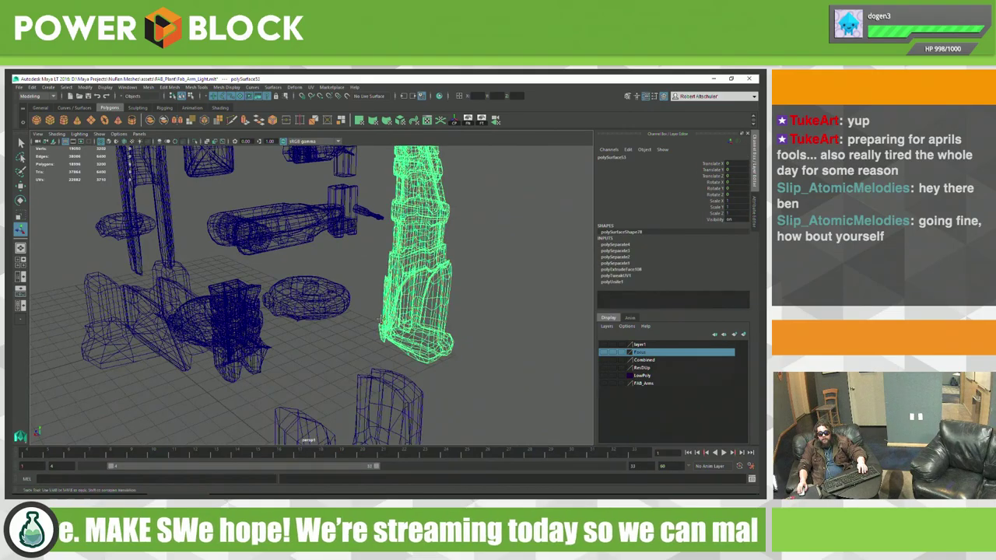
{"action": "key", "text": "f"}
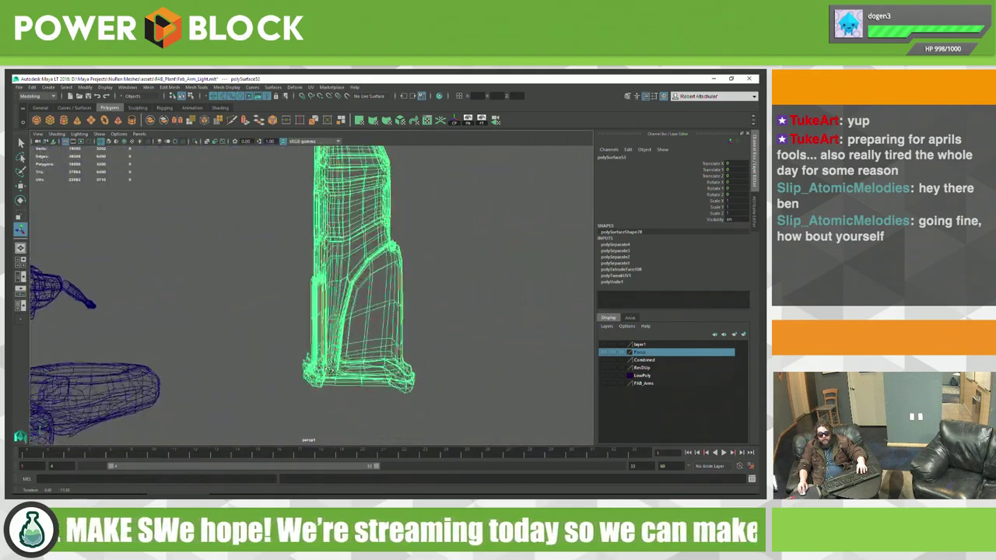
{"action": "left_click_drag", "start_coordinate": [358, 296], "coordinate": [451, 296], "text": "alt"}
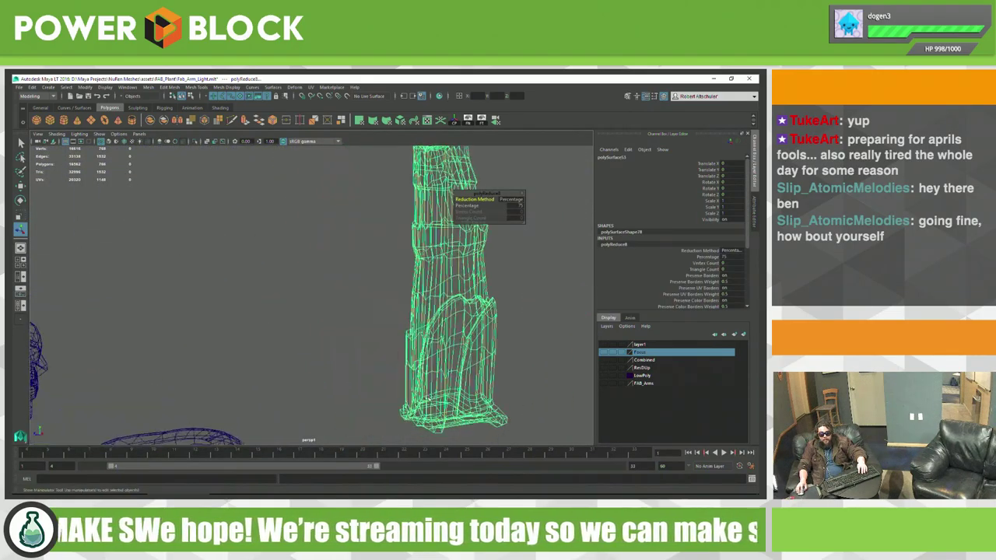
{"action": "scroll", "coordinate": [314, 375], "scroll_direction": "down", "scroll_amount": 5}
{"action": "mouse_move", "coordinate": [280, 373]}
{"action": "left_mouse_down", "text": "alt"}
{"action": "mouse_move", "coordinate": [314, 375]}
{"action": "mouse_move", "coordinate": [345, 251]}
{"action": "left_mouse_up", "text": "alt"}
{"action": "left_click", "coordinate": [345, 251]}
Step: Select the long horizontal piece and reduce its polygon count with G
{"action": "left_click", "coordinate": [309, 286]}
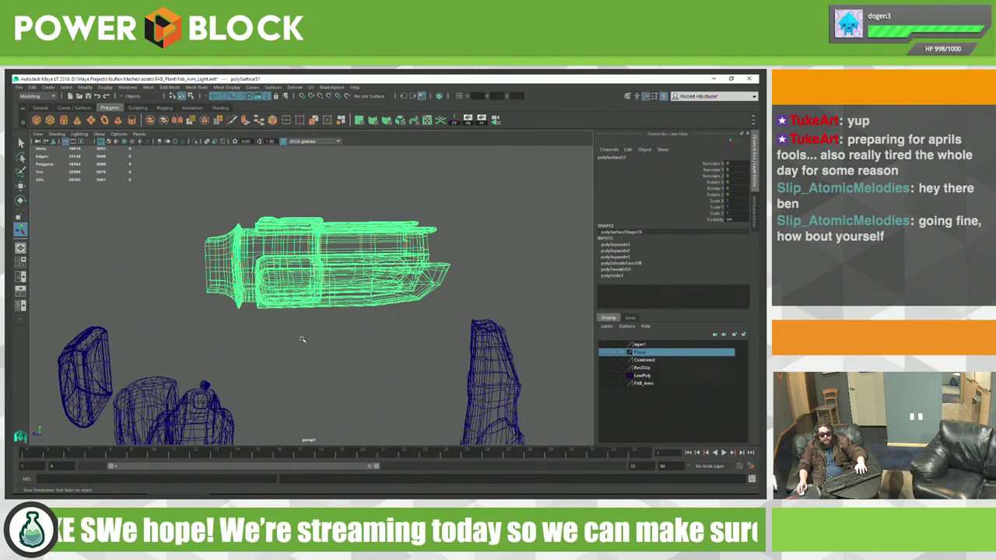
{"action": "key", "text": "space"}
{"action": "key", "text": "space"}
{"action": "left_click_drag", "start_coordinate": [305, 338], "coordinate": [390, 342], "text": "alt"}
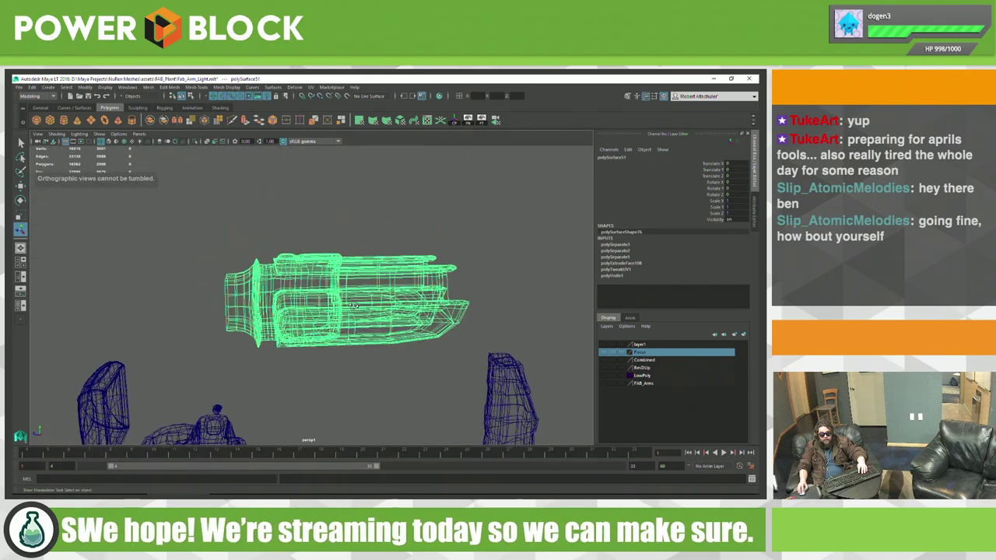
{"action": "scroll", "coordinate": [461, 347], "scroll_direction": "up", "scroll_amount": 5}
{"action": "mouse_move", "coordinate": [460, 347]}
{"action": "left_mouse_down", "text": "alt"}
{"action": "mouse_move", "coordinate": [433, 317]}
{"action": "mouse_move", "coordinate": [311, 329]}
{"action": "mouse_move", "coordinate": [441, 364]}
{"action": "mouse_move", "coordinate": [367, 322]}
{"action": "left_mouse_up", "text": "alt"}
{"action": "key", "text": "g"}
Step: Select and frame the boxy block, then reduce it with G
{"action": "left_click", "coordinate": [335, 354]}
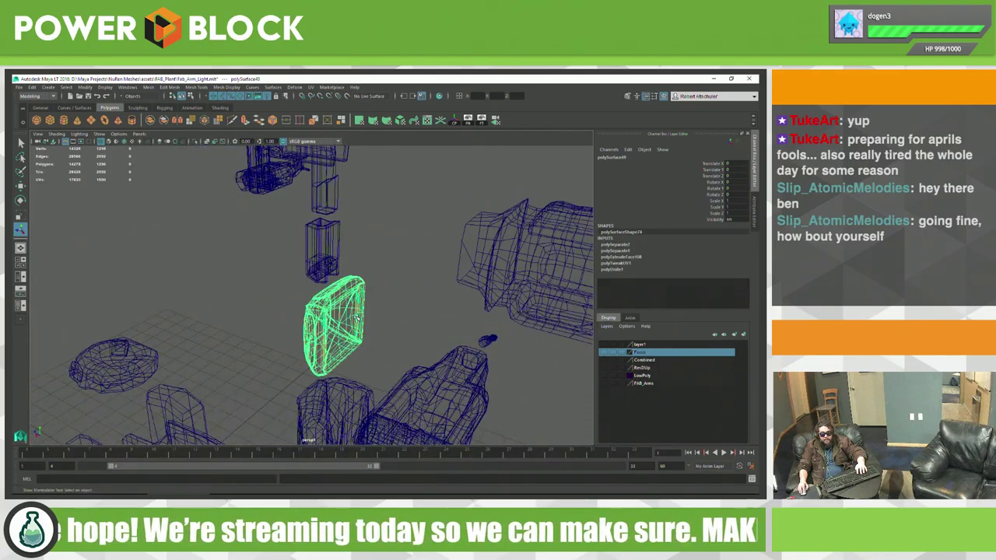
{"action": "mouse_move", "coordinate": [334, 354]}
{"action": "left_mouse_down", "text": "alt"}
{"action": "mouse_move", "coordinate": [327, 304]}
{"action": "mouse_move", "coordinate": [474, 304]}
{"action": "mouse_move", "coordinate": [501, 285]}
{"action": "mouse_move", "coordinate": [444, 327]}
{"action": "mouse_move", "coordinate": [478, 317]}
{"action": "mouse_move", "coordinate": [290, 260]}
{"action": "mouse_move", "coordinate": [326, 247]}
{"action": "mouse_move", "coordinate": [358, 299]}
{"action": "mouse_move", "coordinate": [345, 322]}
{"action": "left_mouse_up", "text": "alt"}
{"action": "key", "text": "f"}
{"action": "key", "text": "g"}
{"action": "scroll", "coordinate": [479, 316], "scroll_direction": "down", "scroll_amount": 5}
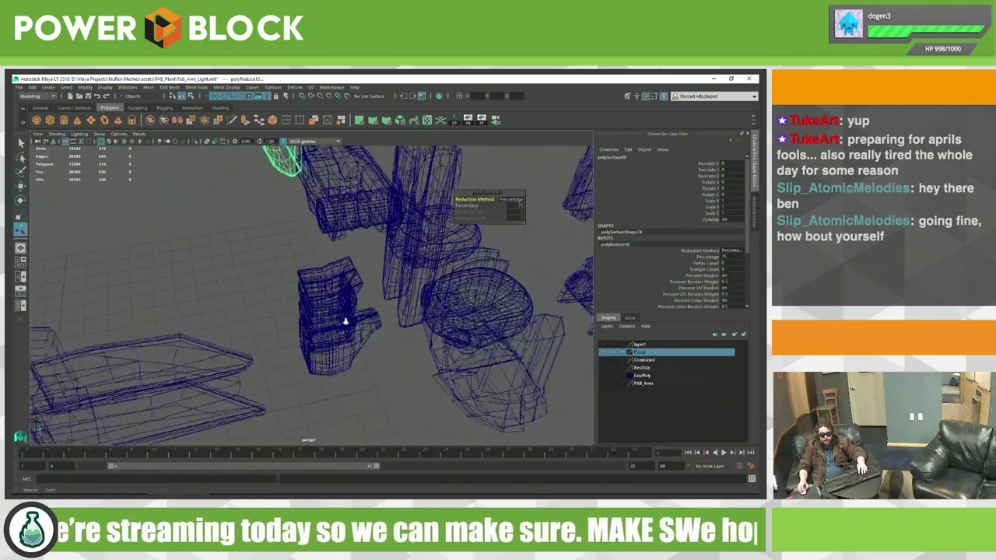
{"action": "scroll", "coordinate": [393, 352], "scroll_direction": "up", "scroll_amount": 3}
Step: Select the wide flat mesh piece and inspect it from several angles
{"action": "mouse_move", "coordinate": [394, 352]}
{"action": "left_mouse_down", "text": "alt"}
{"action": "mouse_move", "coordinate": [317, 351]}
{"action": "mouse_move", "coordinate": [418, 360]}
{"action": "mouse_move", "coordinate": [418, 271]}
{"action": "mouse_move", "coordinate": [465, 275]}
{"action": "mouse_move", "coordinate": [423, 349]}
{"action": "mouse_move", "coordinate": [350, 391]}
{"action": "mouse_move", "coordinate": [367, 382]}
{"action": "mouse_move", "coordinate": [505, 417]}
{"action": "left_mouse_up", "text": "alt"}
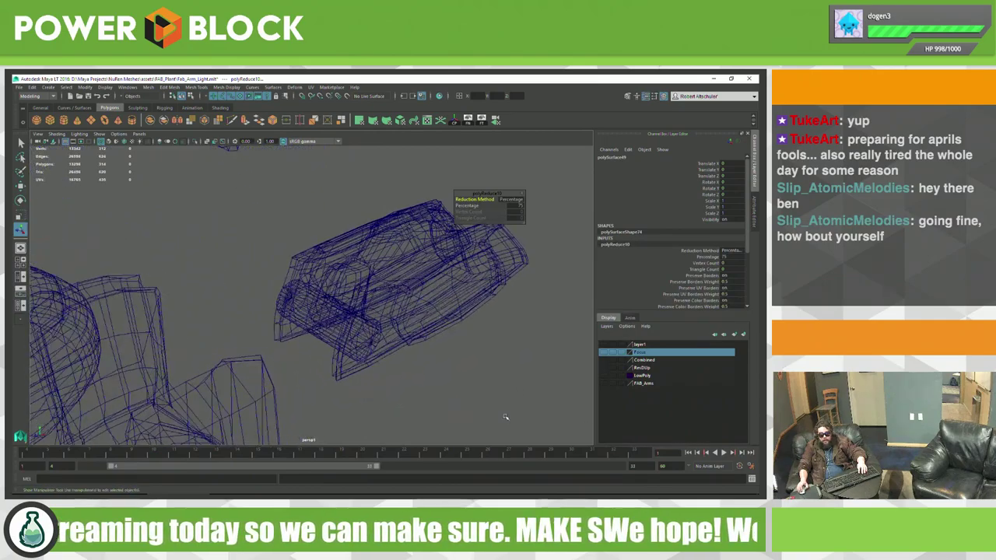
{"action": "left_click", "coordinate": [330, 321]}
{"action": "scroll", "coordinate": [335, 327], "scroll_direction": "up", "scroll_amount": 2}
{"action": "scroll", "coordinate": [339, 334], "scroll_direction": "up", "scroll_amount": 4}
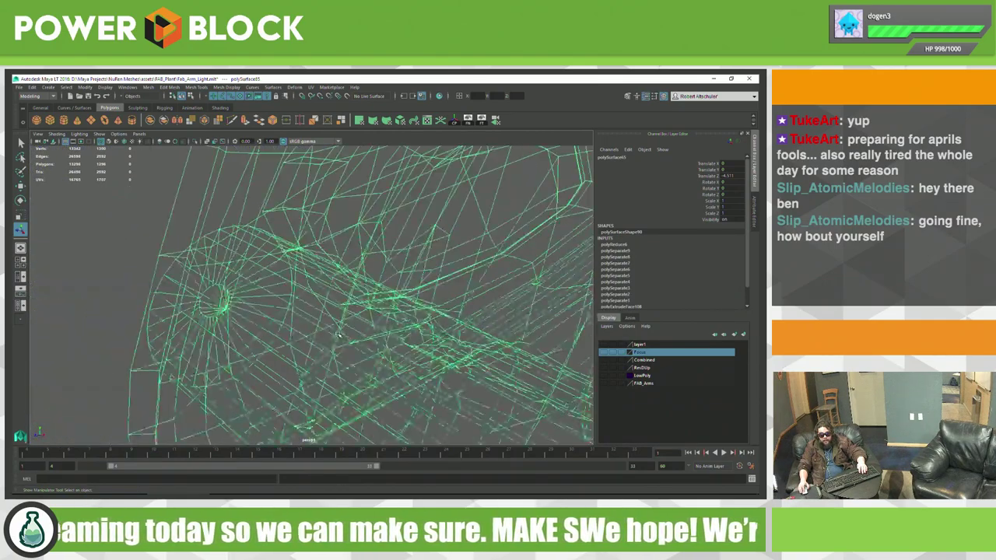
{"action": "scroll", "coordinate": [336, 334], "scroll_direction": "down", "scroll_amount": 3}
{"action": "scroll", "coordinate": [334, 333], "scroll_direction": "down", "scroll_amount": 1}
{"action": "scroll", "coordinate": [331, 331], "scroll_direction": "down", "scroll_amount": 3}
{"action": "scroll", "coordinate": [330, 329], "scroll_direction": "down", "scroll_amount": 1}
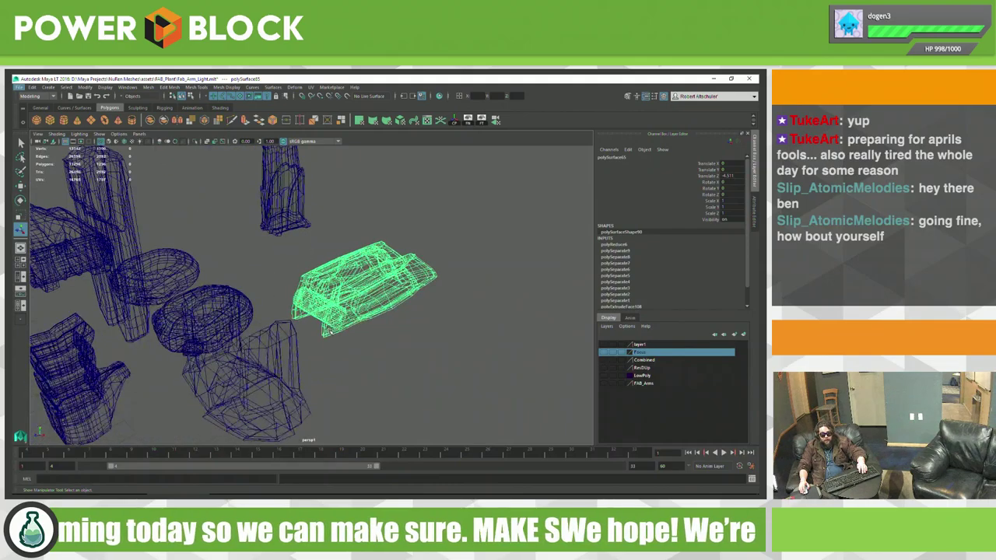
{"action": "scroll", "coordinate": [329, 331], "scroll_direction": "up", "scroll_amount": 3}
{"action": "scroll", "coordinate": [330, 331], "scroll_direction": "down", "scroll_amount": 5}
{"action": "left_click_drag", "start_coordinate": [334, 330], "coordinate": [366, 331], "text": "alt"}
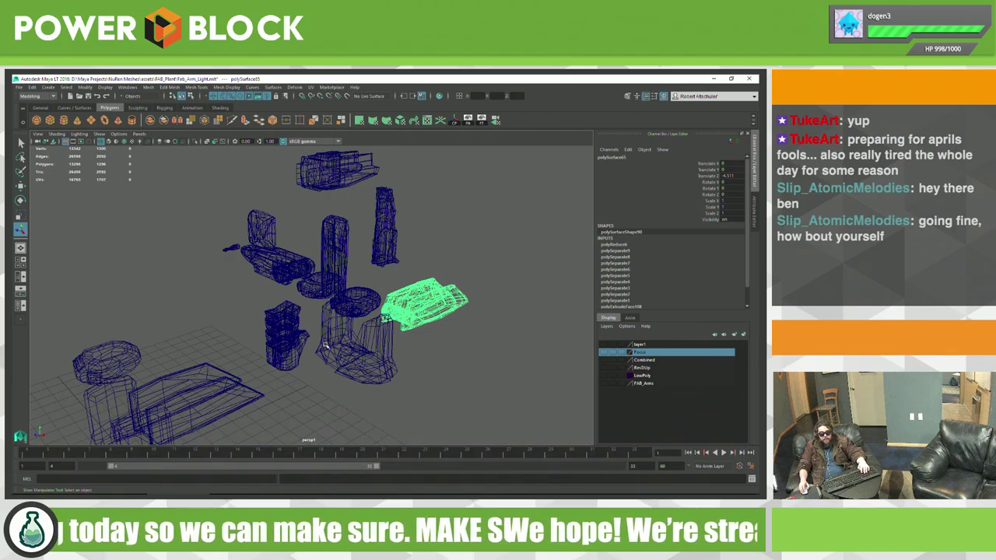
{"action": "left_click_drag", "start_coordinate": [324, 351], "coordinate": [550, 348], "text": "alt"}
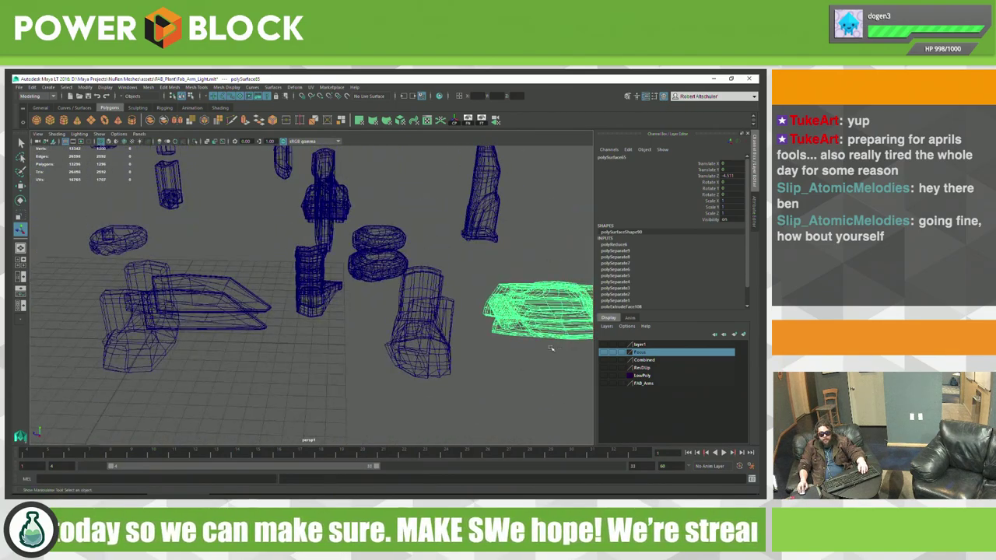
Step: Toggle the top layer's visibility on and off, then marquee-select the torus and nearby arm pieces
{"action": "left_click", "coordinate": [606, 345]}
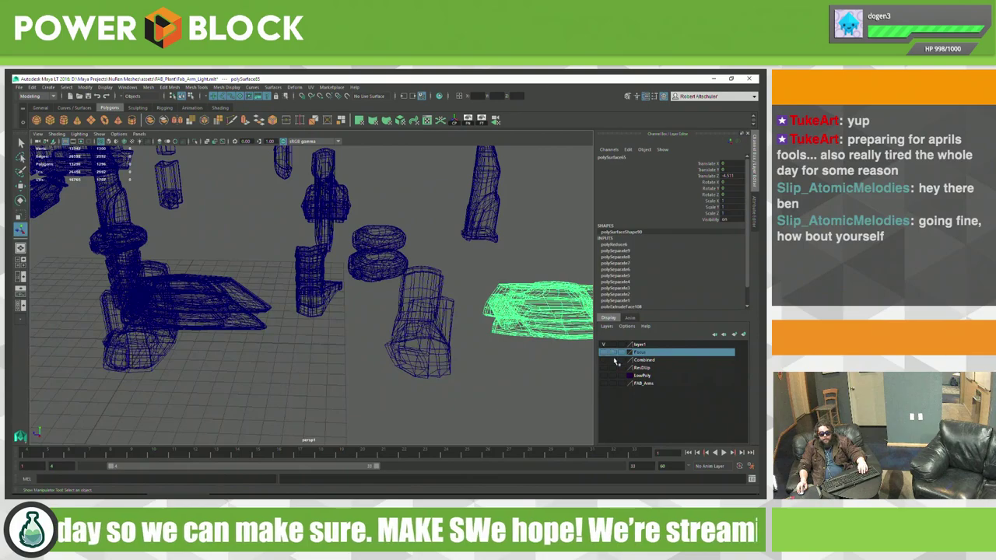
{"action": "left_click", "coordinate": [604, 345]}
{"action": "left_click_drag", "start_coordinate": [362, 339], "coordinate": [311, 342], "text": "alt"}
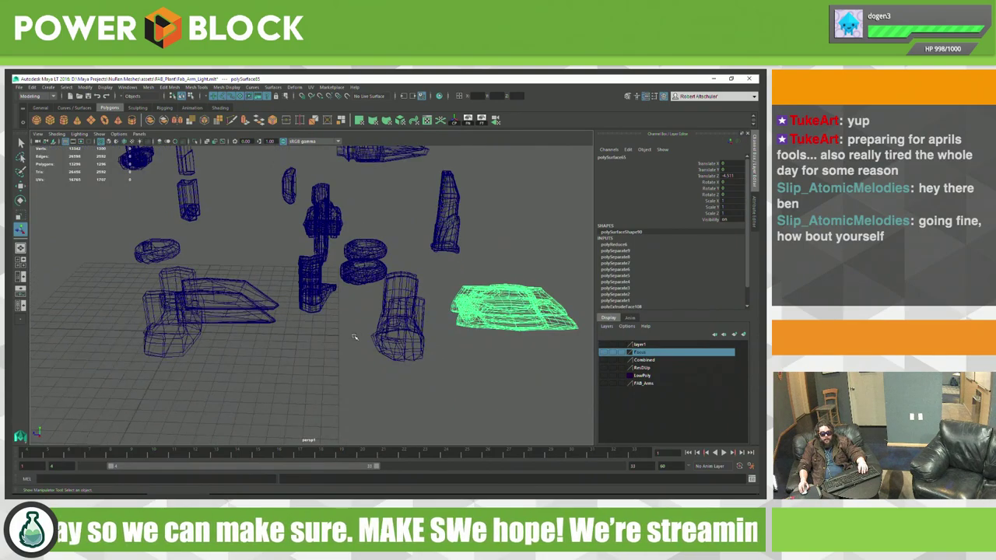
{"action": "left_click", "coordinate": [260, 356]}
{"action": "left_click_drag", "start_coordinate": [252, 358], "coordinate": [129, 233]}
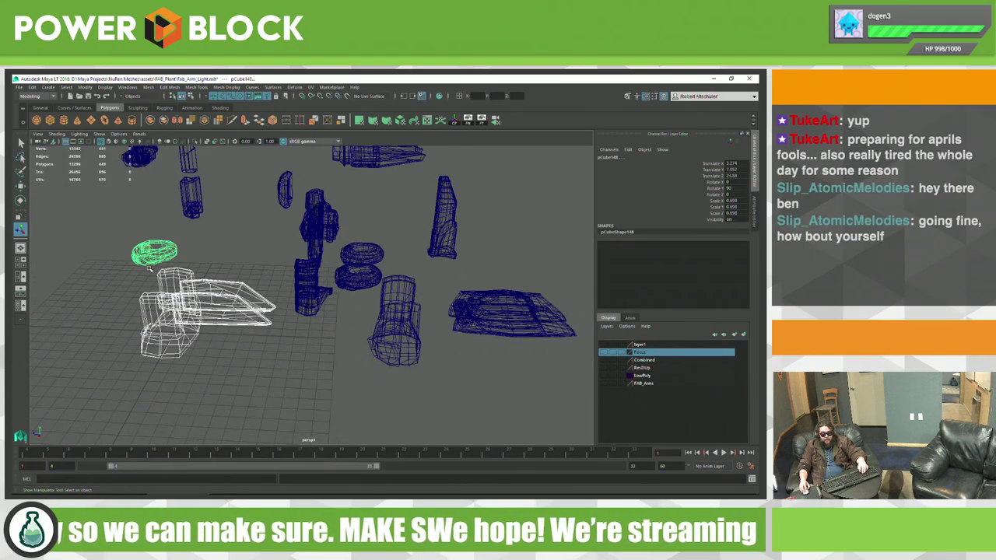
Step: Marquee-select the whole left arm group and add it to the hidden FAB_Arms layer
{"action": "key", "text": "w"}
{"action": "middle_click_drag", "start_coordinate": [150, 268], "coordinate": [111, 293], "text": "alt"}
{"action": "mouse_move", "coordinate": [179, 328]}
{"action": "left_mouse_down", "text": "alt"}
{"action": "mouse_move", "coordinate": [378, 278]}
{"action": "mouse_move", "coordinate": [276, 306]}
{"action": "mouse_move", "coordinate": [357, 324]}
{"action": "left_mouse_up", "text": "alt"}
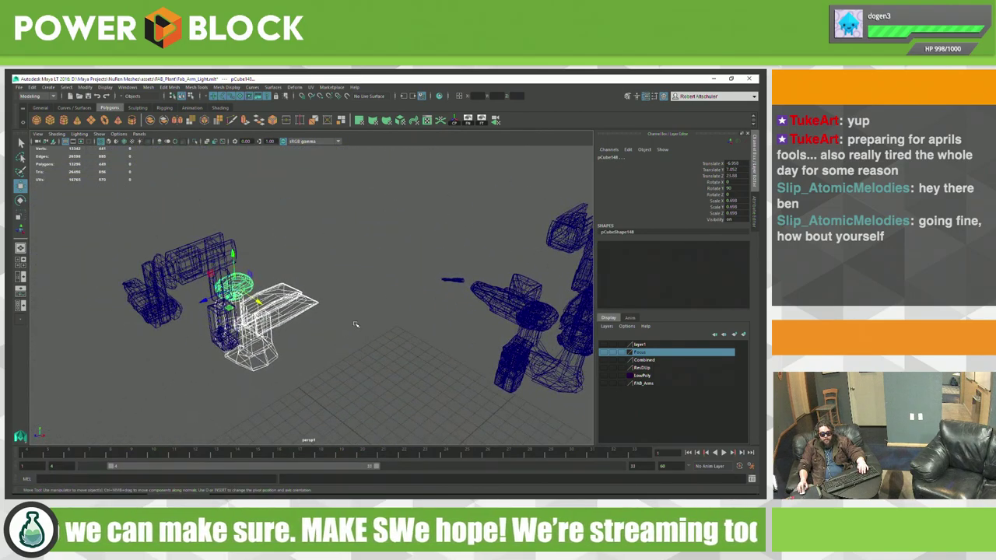
{"action": "left_click_drag", "start_coordinate": [325, 230], "coordinate": [114, 365]}
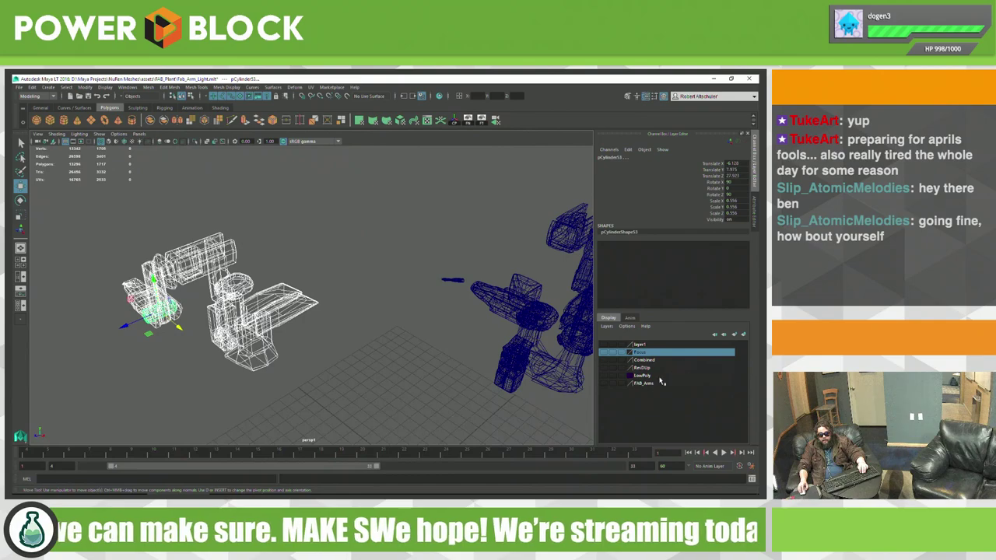
{"action": "right_click", "coordinate": [652, 377]}
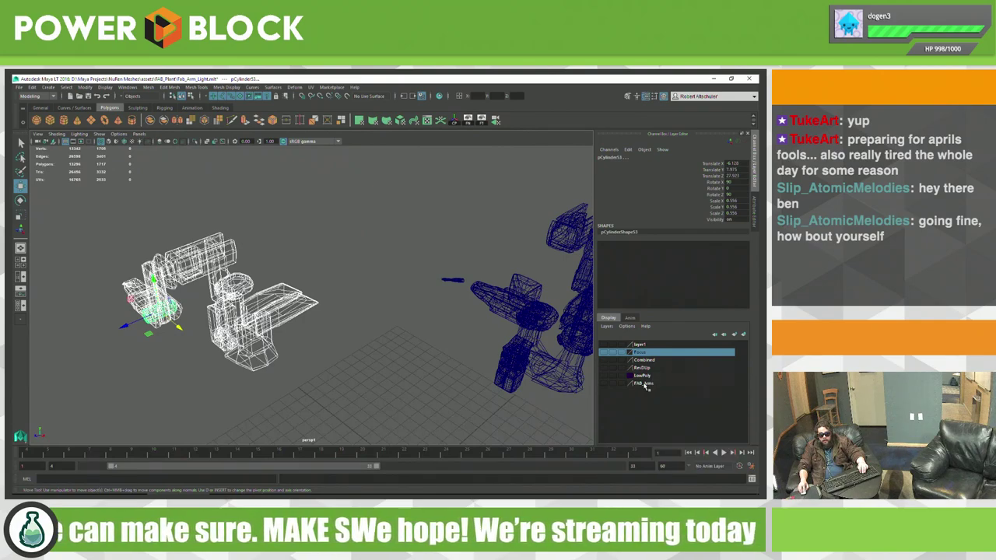
{"action": "right_click", "coordinate": [648, 384]}
{"action": "left_click", "coordinate": [685, 401]}
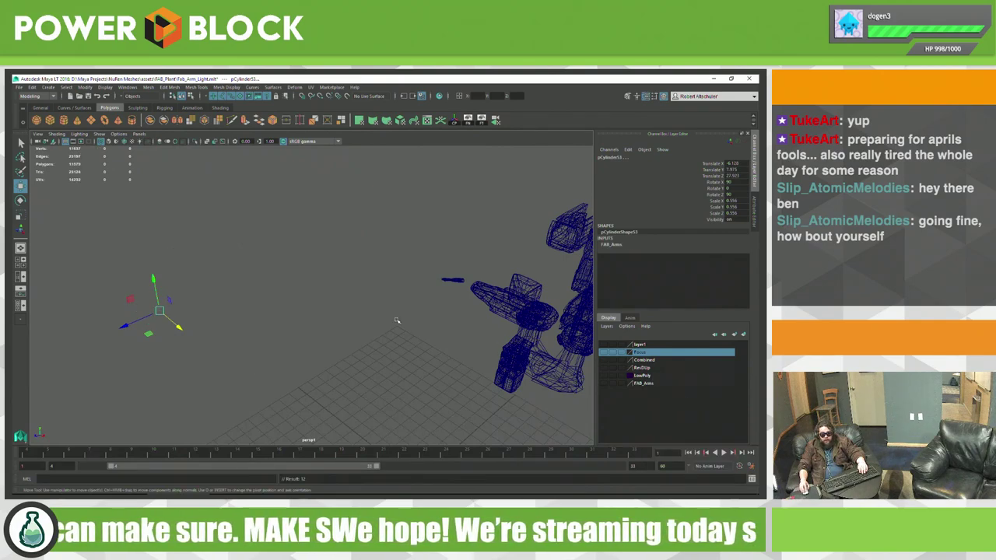
{"action": "mouse_move", "coordinate": [505, 327]}
{"action": "left_mouse_down", "text": "alt"}
{"action": "mouse_move", "coordinate": [420, 309]}
{"action": "mouse_move", "coordinate": [444, 307]}
{"action": "mouse_move", "coordinate": [474, 349]}
{"action": "mouse_move", "coordinate": [589, 351]}
{"action": "left_mouse_up", "text": "alt"}
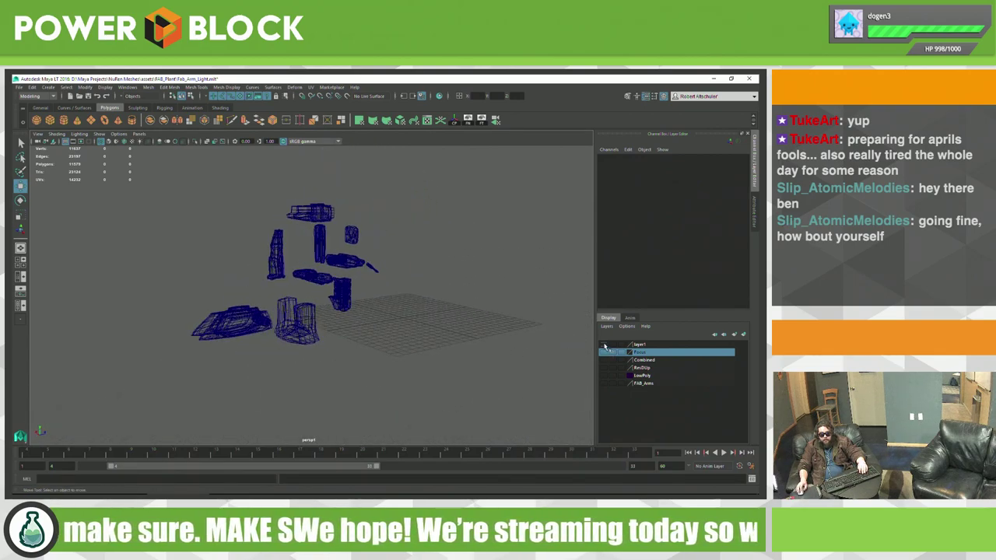
Step: Make layer1 visible and cycle its display through template and reference back to normal
{"action": "left_click", "coordinate": [606, 347]}
{"action": "double_click", "coordinate": [631, 345]}
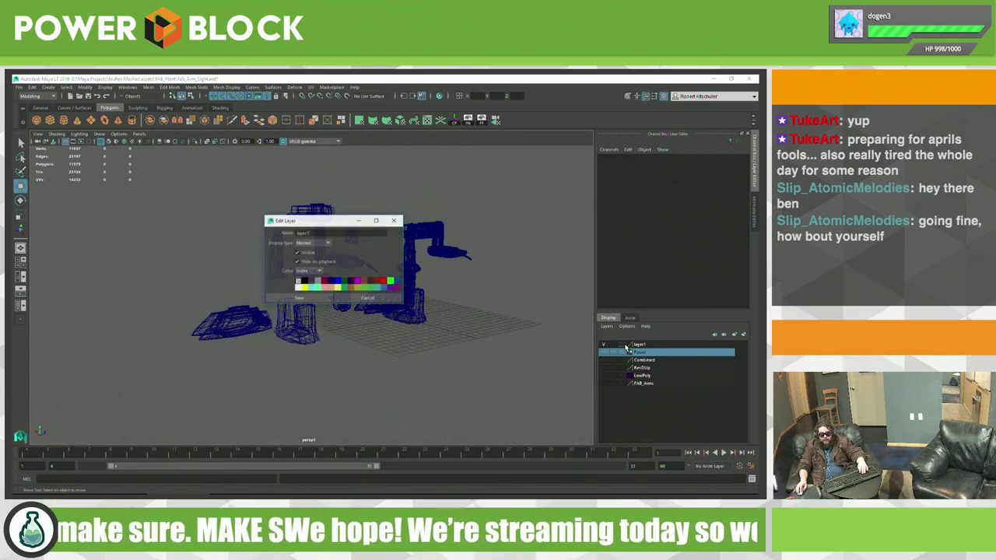
{"action": "left_click", "coordinate": [367, 298]}
{"action": "left_click_drag", "start_coordinate": [369, 298], "coordinate": [412, 344], "text": "alt"}
{"action": "right_click_drag", "start_coordinate": [411, 345], "coordinate": [595, 351], "text": "alt"}
{"action": "left_click", "coordinate": [621, 345]}
{"action": "left_click", "coordinate": [622, 345]}
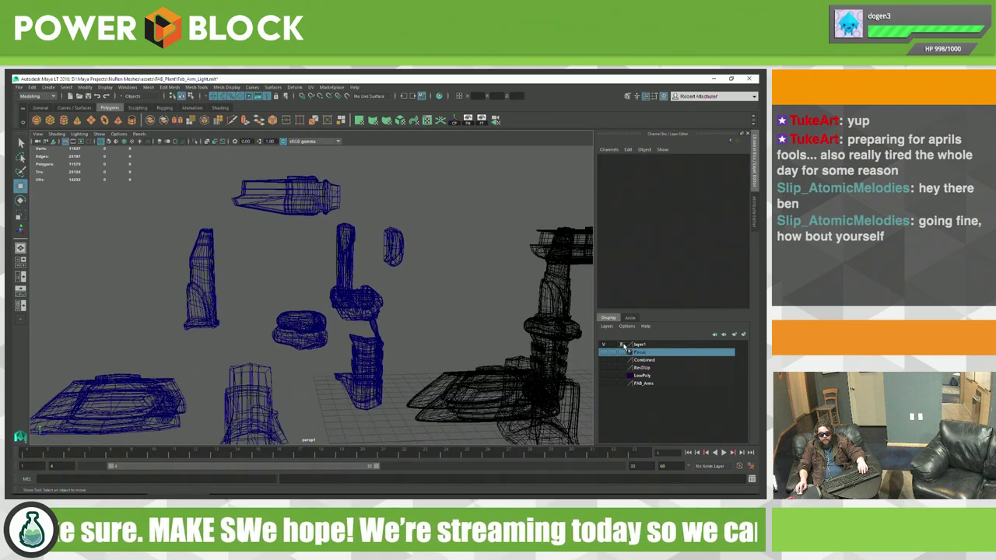
{"action": "left_click", "coordinate": [622, 345]}
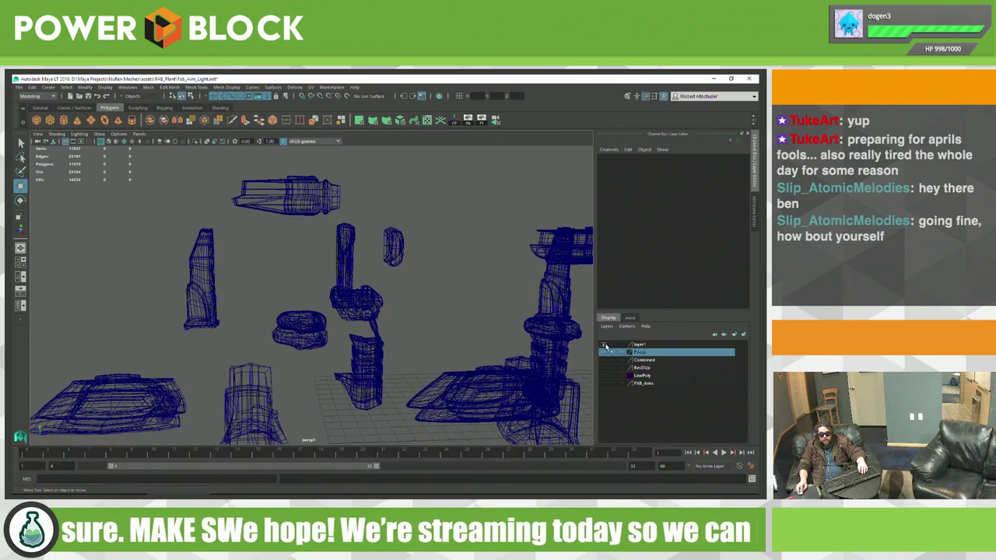
Step: Give layer1 a dark red display colour in its layer settings
{"action": "double_click", "coordinate": [640, 344]}
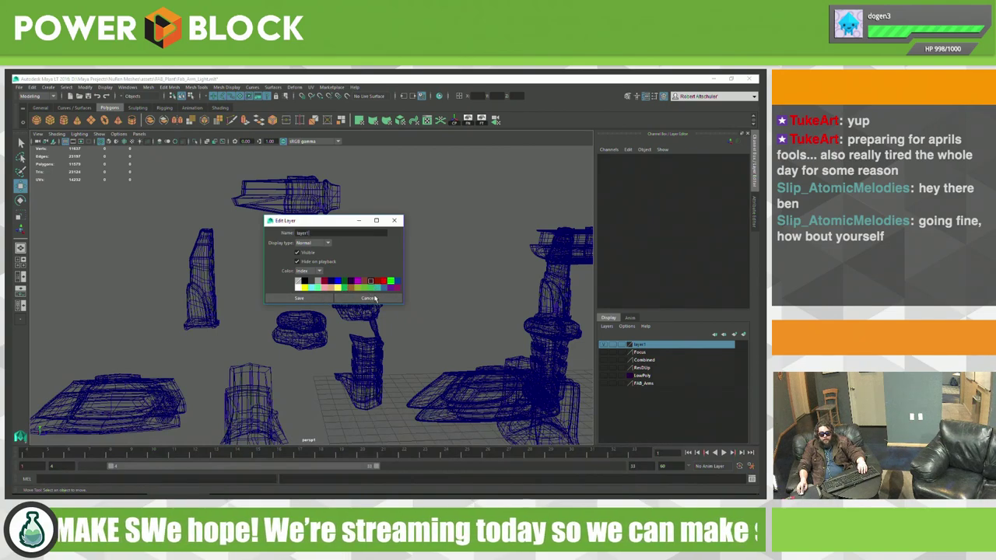
{"action": "left_click", "coordinate": [298, 298]}
{"action": "mouse_move", "coordinate": [324, 306]}
{"action": "left_mouse_down", "text": "alt"}
{"action": "mouse_move", "coordinate": [354, 260]}
{"action": "mouse_move", "coordinate": [302, 284]}
{"action": "mouse_move", "coordinate": [408, 294]}
{"action": "left_mouse_up", "text": "alt"}
{"action": "left_click", "coordinate": [302, 283]}
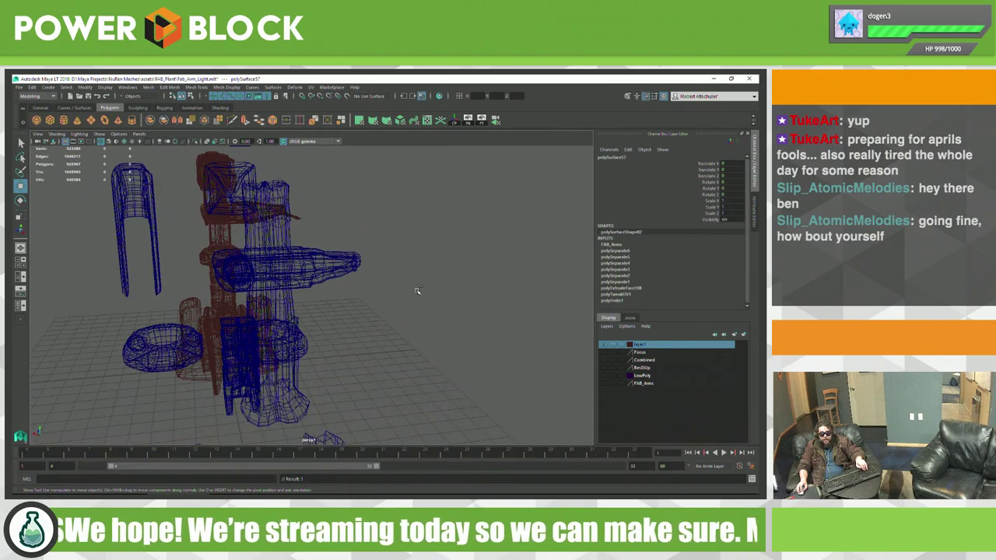
Step: Undo the last change and apply Mesh > Reduce to the small blue part, adding polyReduce11
{"action": "key", "text": "ctrl+z"}
{"action": "left_click", "coordinate": [187, 88]}
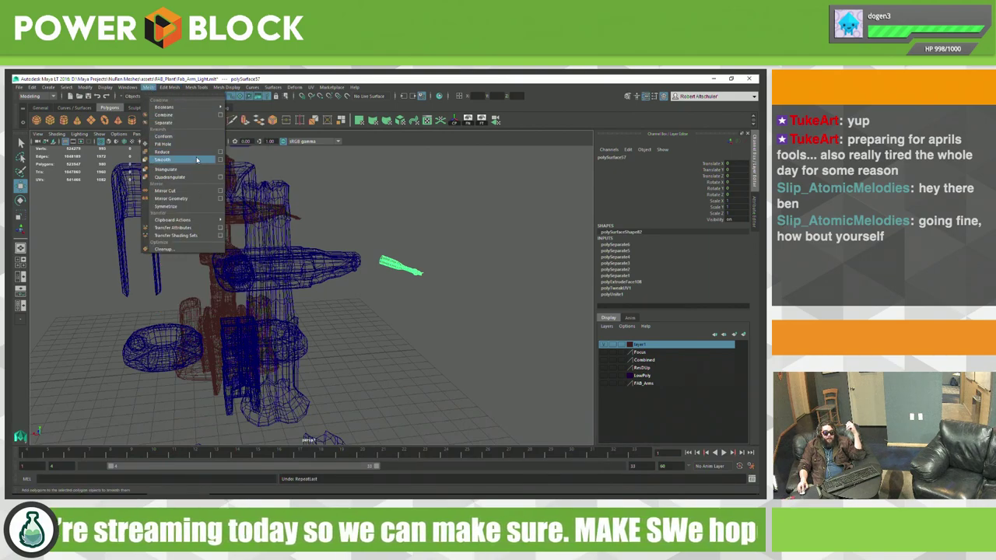
{"action": "left_click", "coordinate": [179, 152]}
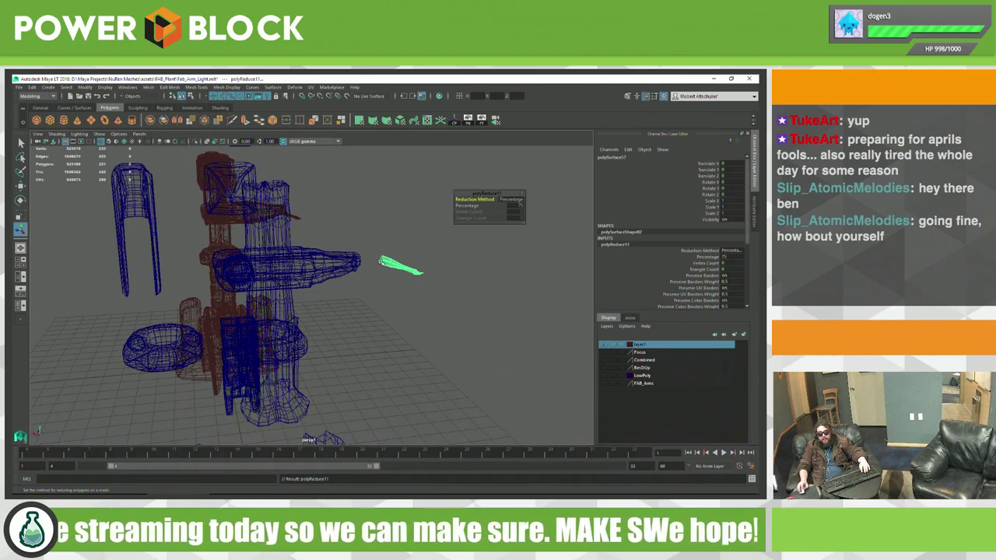
{"action": "scroll", "coordinate": [381, 263], "scroll_direction": "up", "scroll_amount": 2}
{"action": "scroll", "coordinate": [382, 266], "scroll_direction": "up", "scroll_amount": 2}
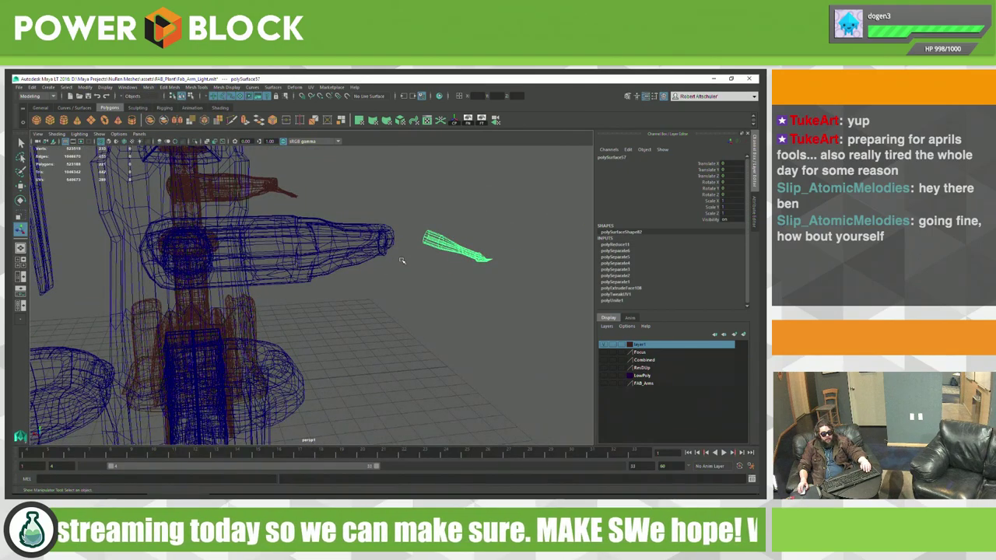
{"action": "key", "text": "alt+Tab"}
{"action": "left_click", "coordinate": [408, 280]}
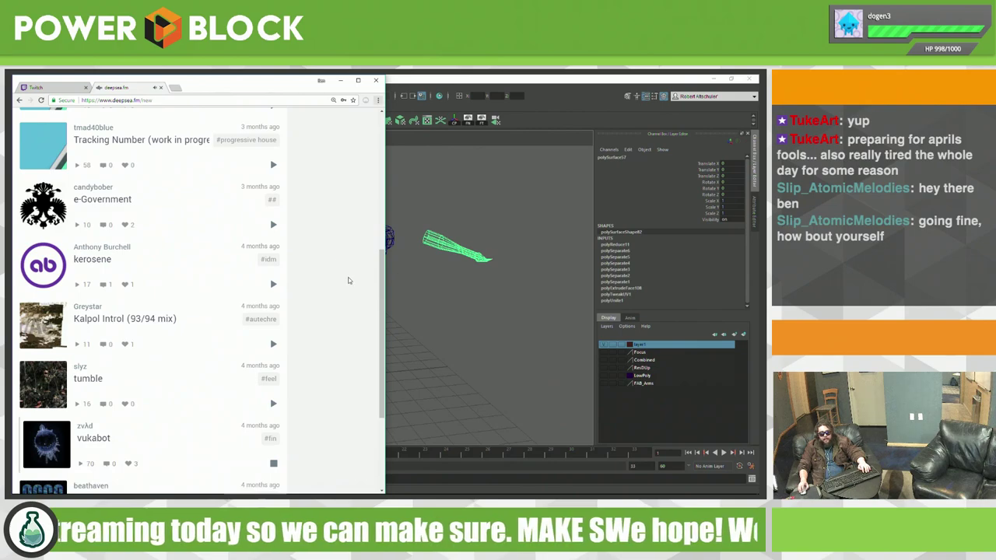
{"action": "scroll", "coordinate": [348, 281], "scroll_direction": "down", "scroll_amount": 1}
{"action": "scroll", "coordinate": [341, 267], "scroll_direction": "down", "scroll_amount": 2}
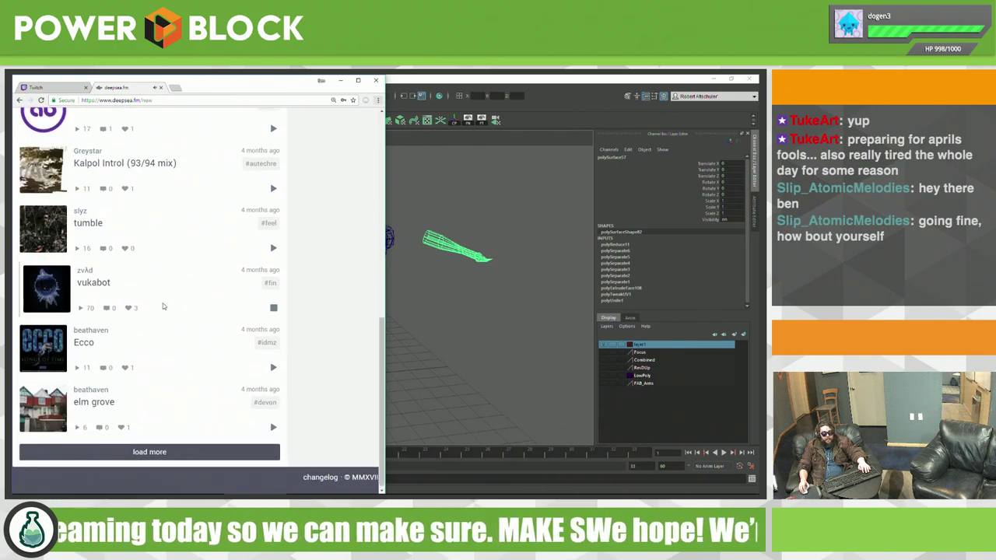
{"action": "left_click", "coordinate": [131, 309]}
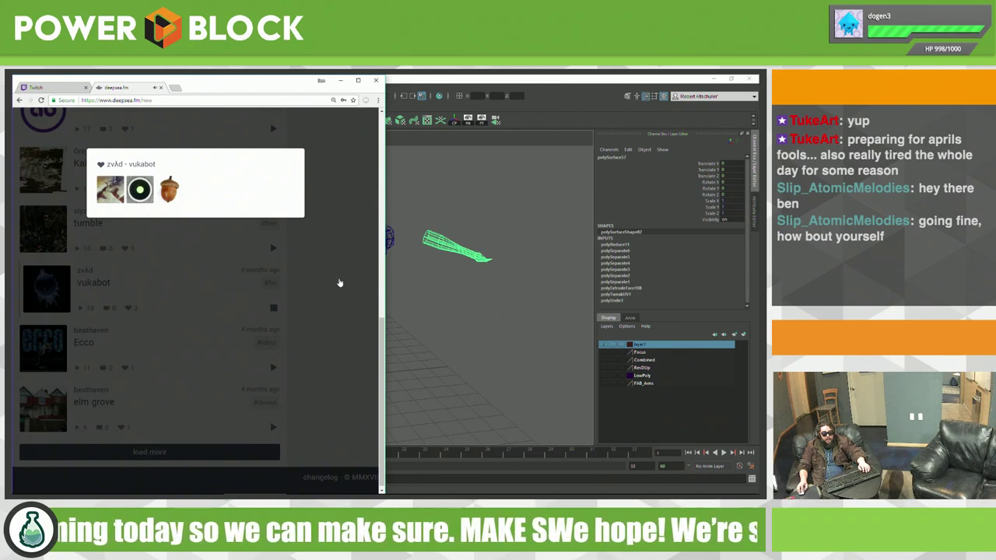
{"action": "left_click", "coordinate": [339, 282]}
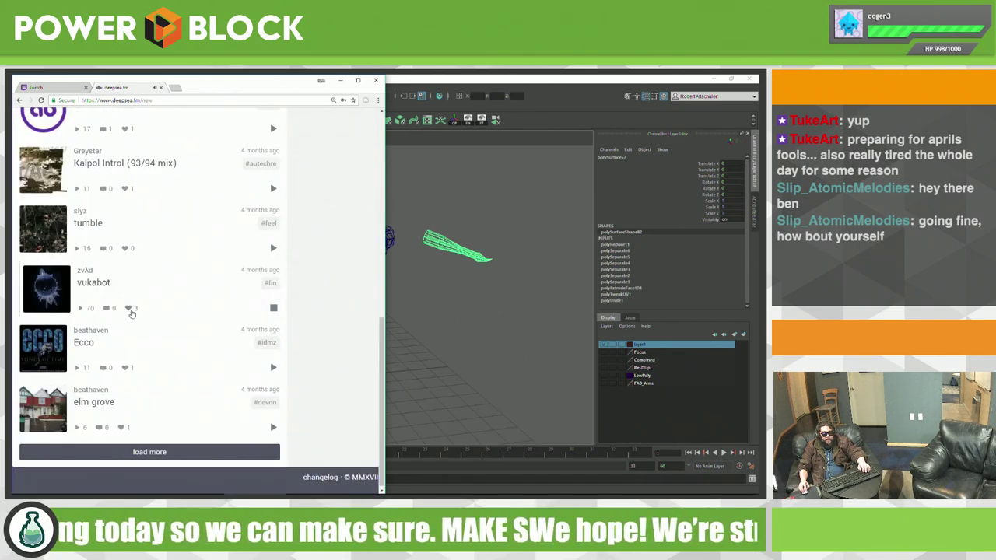
{"action": "left_click", "coordinate": [131, 309]}
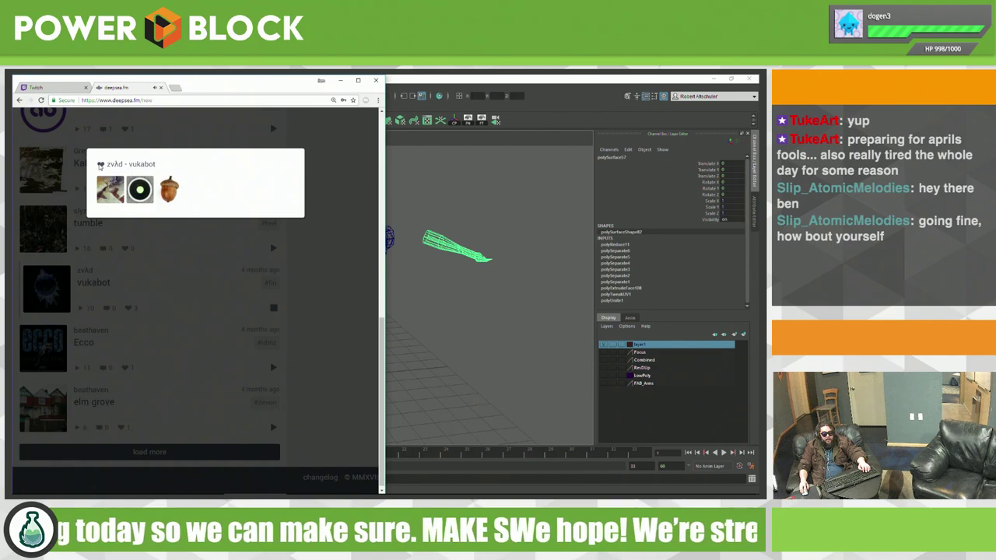
{"action": "left_click", "coordinate": [325, 283]}
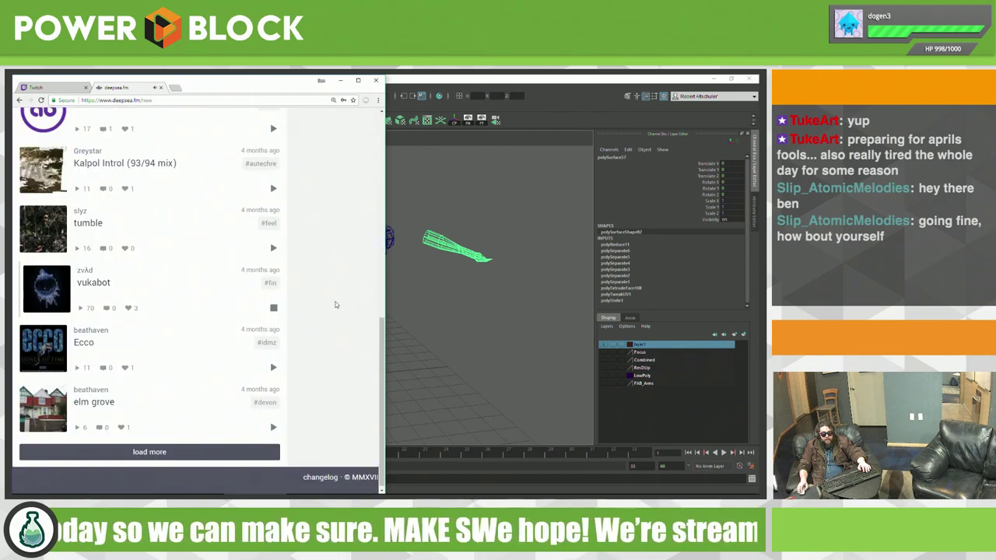
{"action": "scroll", "coordinate": [335, 304], "scroll_direction": "down", "scroll_amount": 1}
{"action": "key", "text": "XF86AudioRaiseVolume"}
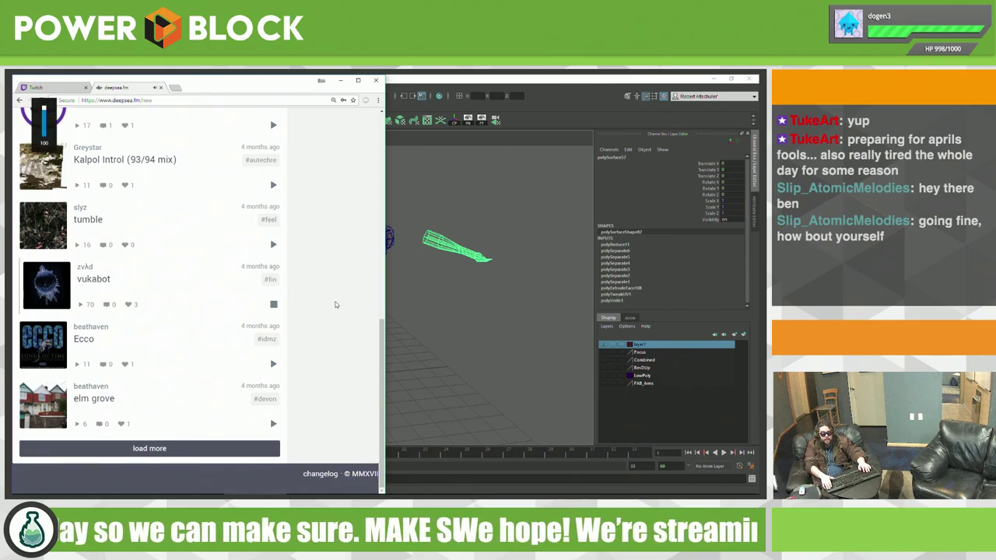
{"action": "key", "text": "alt+Tab"}
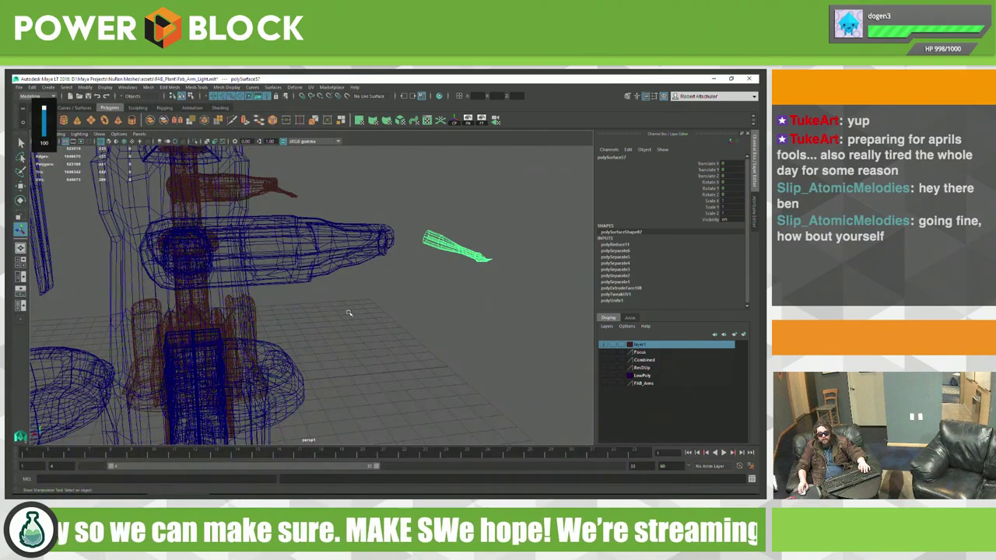
{"action": "mouse_move", "coordinate": [348, 313]}
{"action": "left_mouse_down", "text": "alt"}
{"action": "mouse_move", "coordinate": [428, 336]}
{"action": "mouse_move", "coordinate": [405, 346]}
{"action": "left_mouse_up", "text": "alt"}
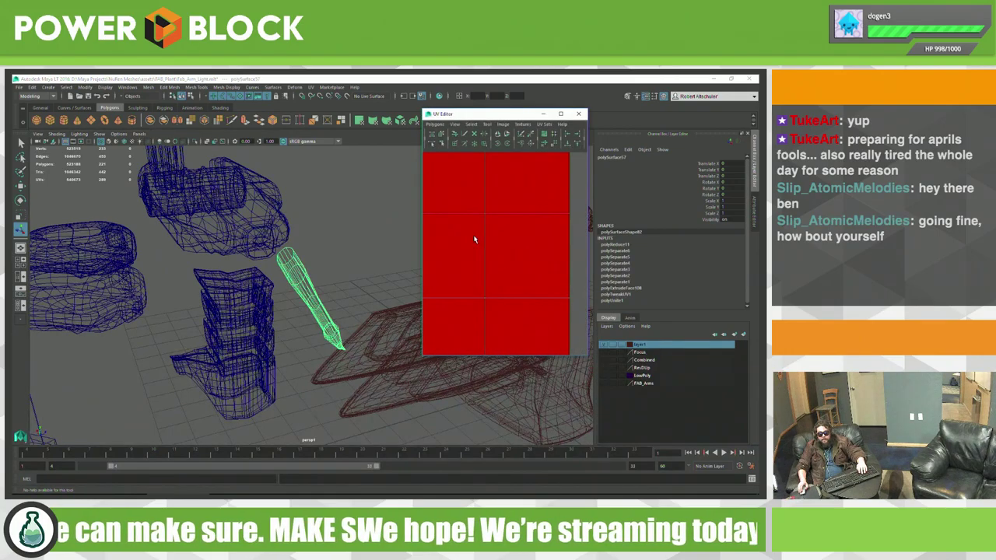
{"action": "scroll", "coordinate": [508, 236], "scroll_direction": "down", "scroll_amount": 2}
{"action": "scroll", "coordinate": [494, 260], "scroll_direction": "down", "scroll_amount": 2}
{"action": "scroll", "coordinate": [467, 249], "scroll_direction": "up", "scroll_amount": 3}
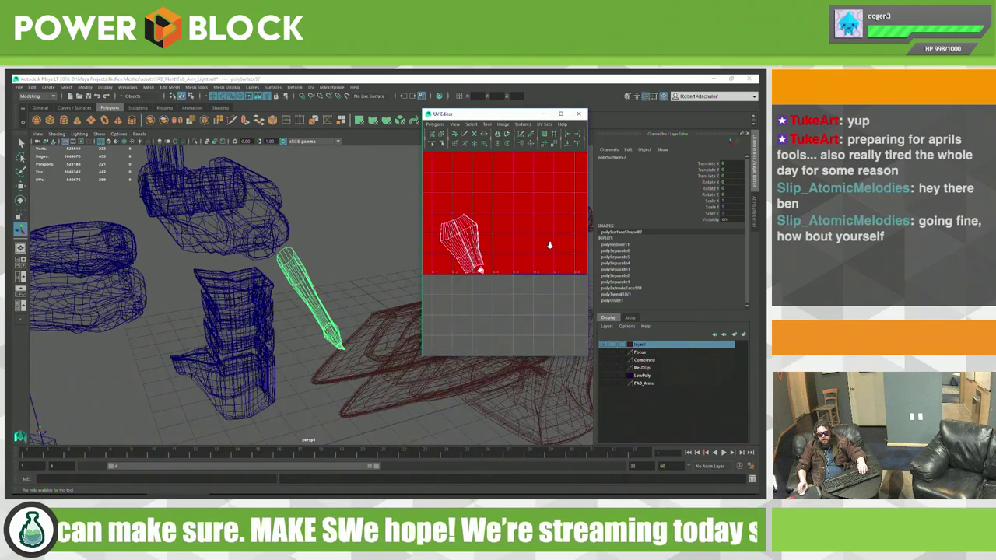
{"action": "scroll", "coordinate": [490, 238], "scroll_direction": "up", "scroll_amount": 3}
{"action": "scroll", "coordinate": [521, 225], "scroll_direction": "up", "scroll_amount": 3}
{"action": "scroll", "coordinate": [545, 219], "scroll_direction": "up", "scroll_amount": 2}
{"action": "scroll", "coordinate": [545, 219], "scroll_direction": "up", "scroll_amount": 2}
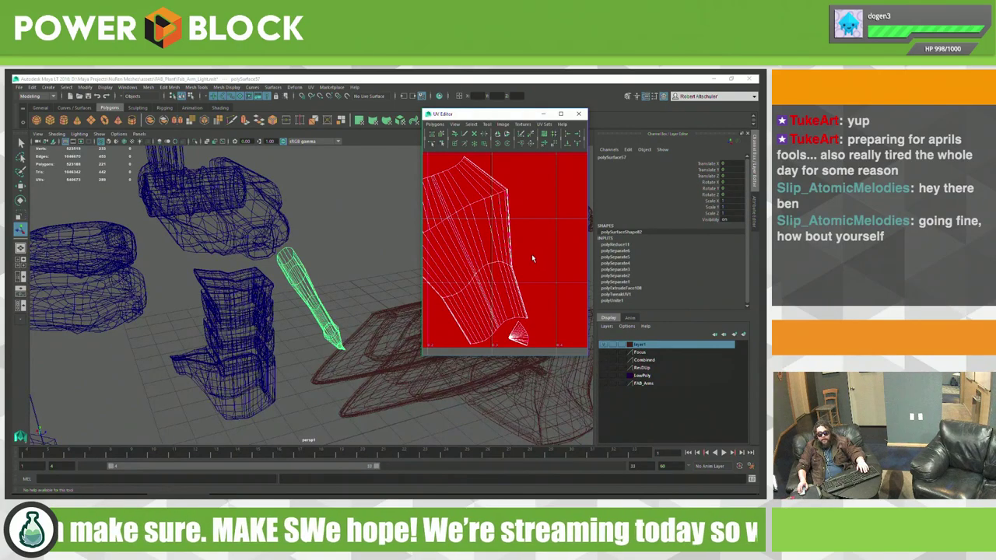
{"action": "scroll", "coordinate": [531, 253], "scroll_direction": "down", "scroll_amount": 1}
{"action": "scroll", "coordinate": [498, 280], "scroll_direction": "down", "scroll_amount": 2}
{"action": "scroll", "coordinate": [495, 288], "scroll_direction": "down", "scroll_amount": 1}
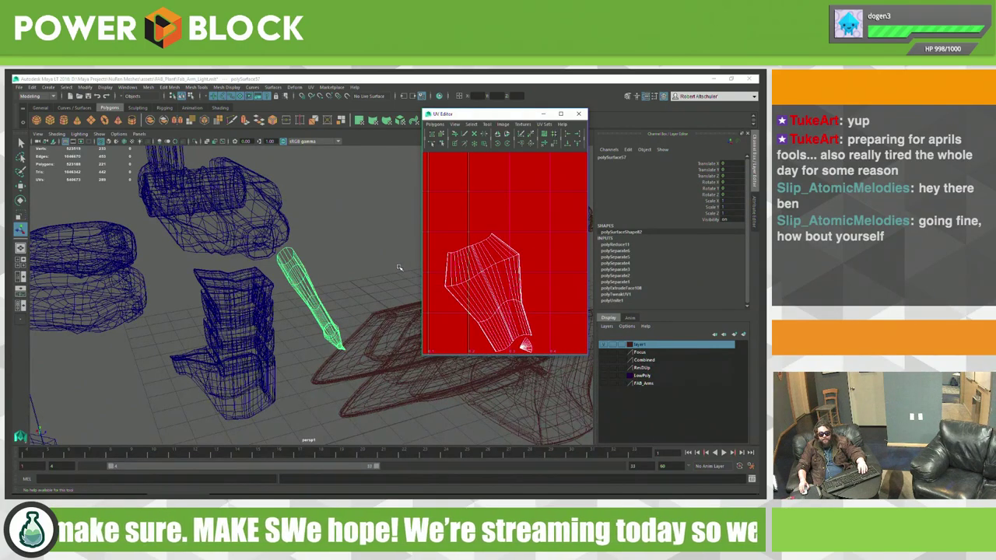
{"action": "left_click_drag", "start_coordinate": [399, 268], "coordinate": [467, 272], "text": "alt"}
{"action": "scroll", "coordinate": [513, 257], "scroll_direction": "down", "scroll_amount": 2}
{"action": "middle_click_drag", "start_coordinate": [466, 239], "coordinate": [462, 284], "text": "alt"}
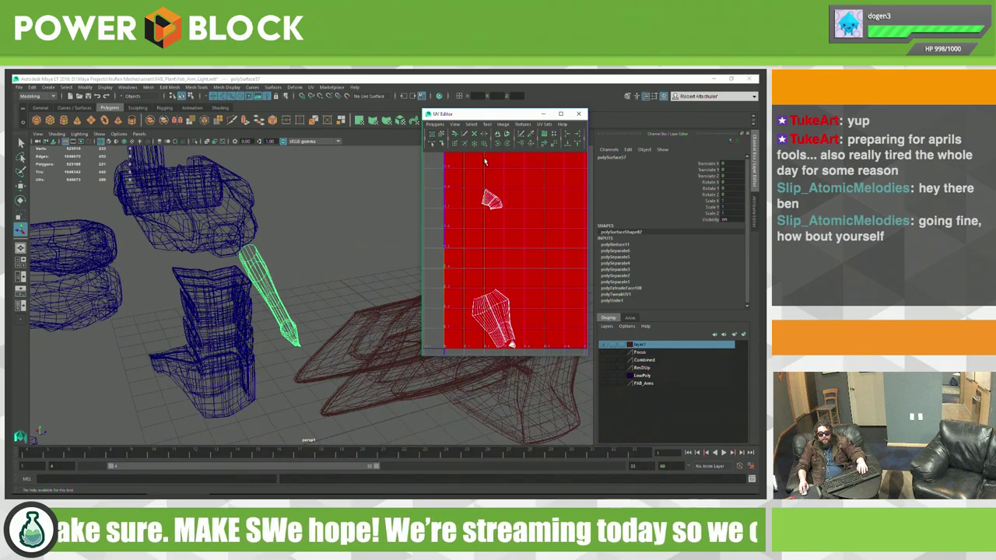
{"action": "left_click", "coordinate": [579, 114]}
{"action": "mouse_move", "coordinate": [513, 257]}
{"action": "left_mouse_down", "text": "alt"}
{"action": "mouse_move", "coordinate": [432, 252]}
{"action": "mouse_move", "coordinate": [498, 257]}
{"action": "mouse_move", "coordinate": [489, 250]}
{"action": "left_mouse_up", "text": "alt"}
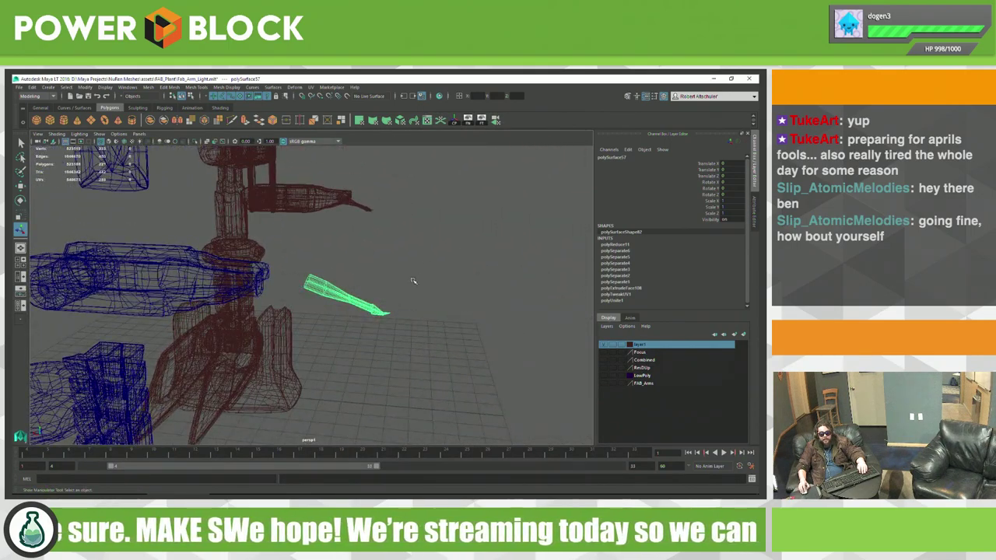
Step: Select the green low-poly arm piece polySurface57, frame it and switch to the Move tool
{"action": "left_click", "coordinate": [405, 308]}
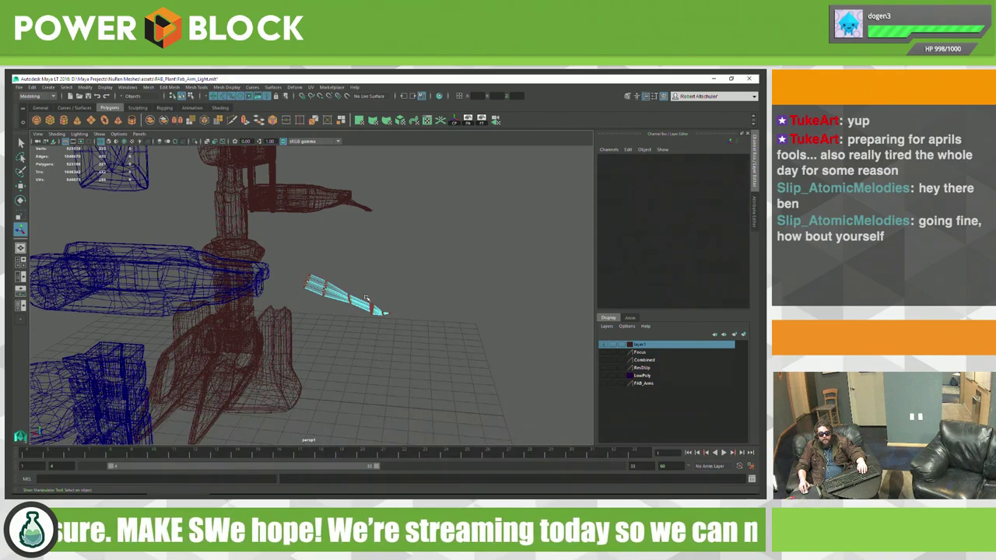
{"action": "right_click", "coordinate": [342, 294]}
{"action": "left_click", "coordinate": [319, 289]}
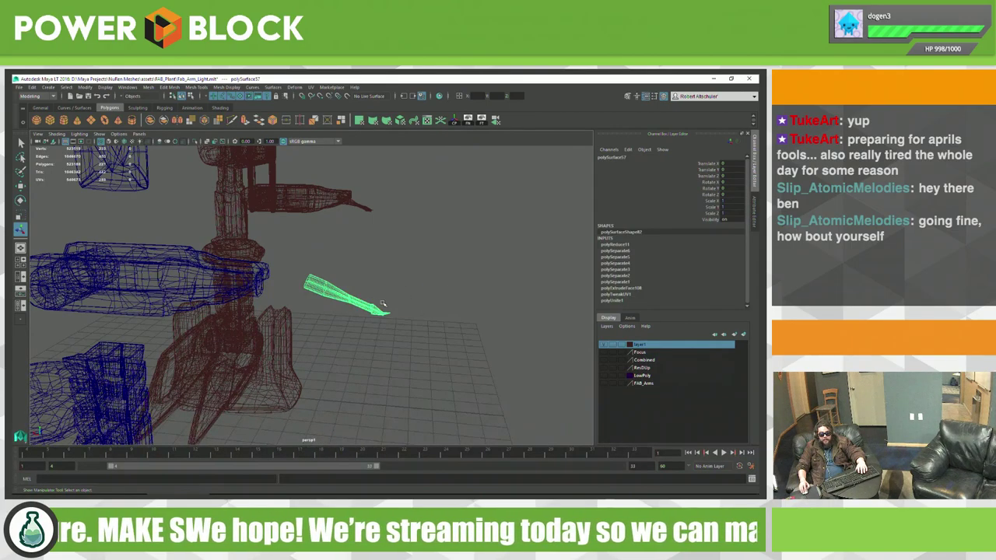
{"action": "key", "text": "f"}
{"action": "mouse_move", "coordinate": [382, 303]}
{"action": "left_mouse_down", "text": "alt"}
{"action": "mouse_move", "coordinate": [371, 322]}
{"action": "mouse_move", "coordinate": [248, 322]}
{"action": "left_mouse_up", "text": "alt"}
{"action": "left_click_drag", "start_coordinate": [305, 313], "coordinate": [382, 302], "text": "alt"}
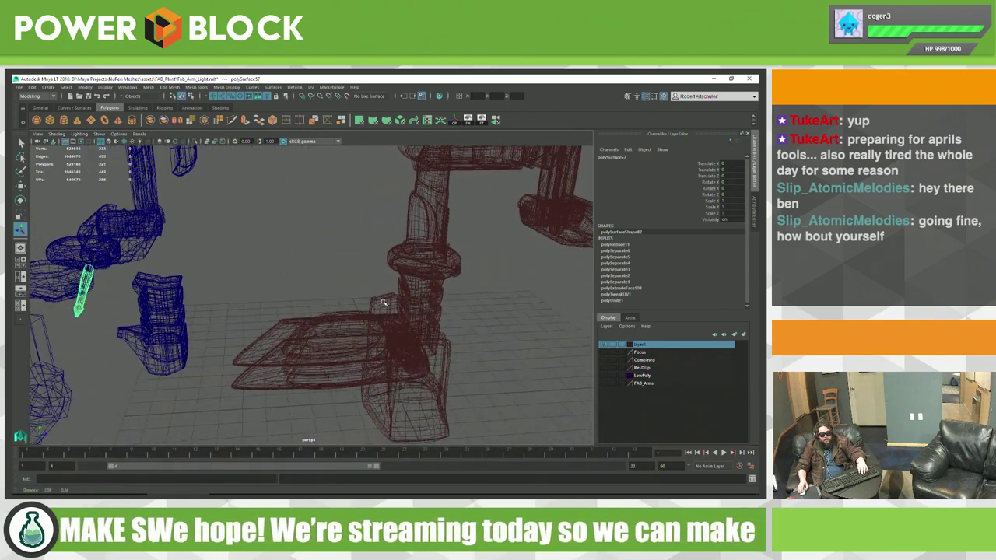
{"action": "key", "text": "f"}
{"action": "key", "text": "e"}
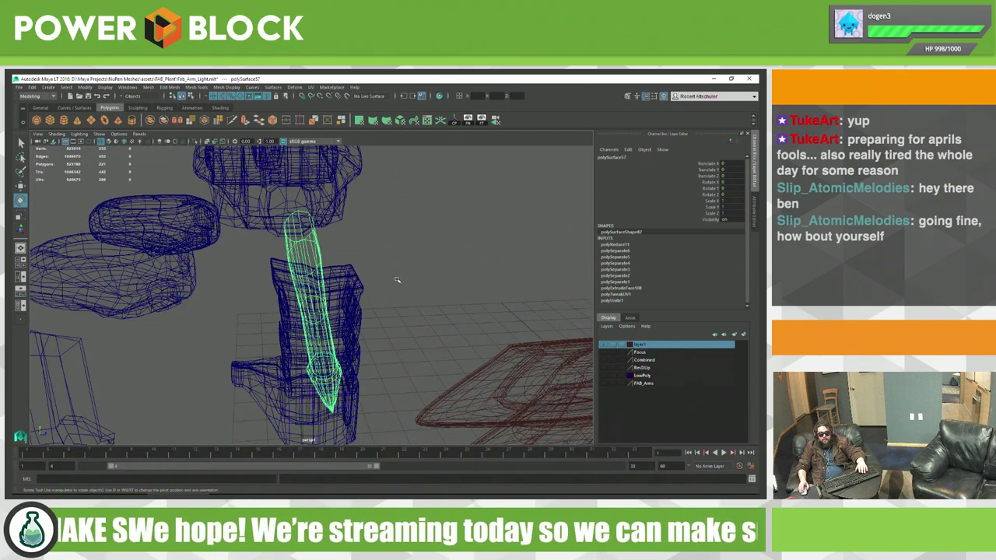
{"action": "left_click", "coordinate": [453, 120]}
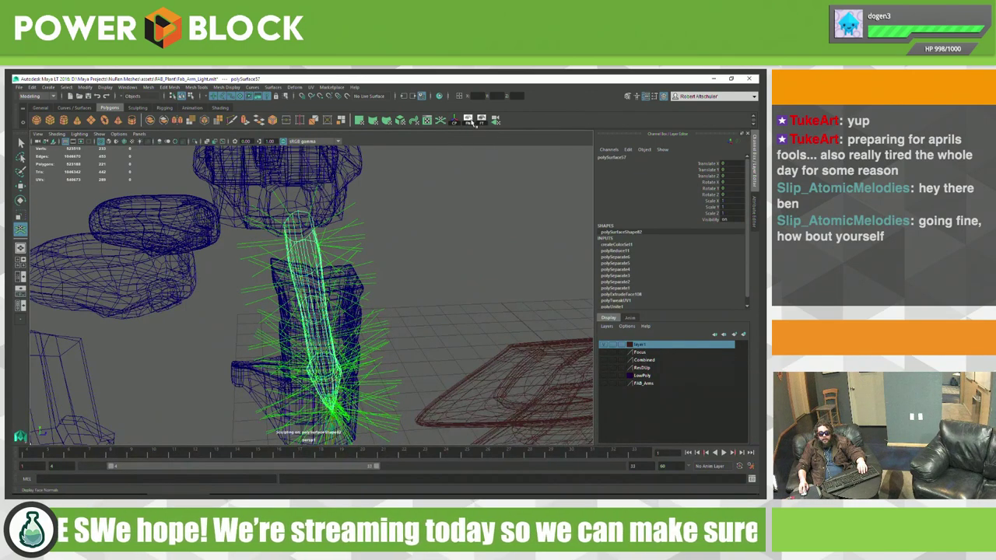
{"action": "mouse_move", "coordinate": [436, 155]}
{"action": "left_mouse_down", "text": "alt"}
{"action": "mouse_move", "coordinate": [382, 164]}
{"action": "mouse_move", "coordinate": [405, 179]}
{"action": "left_mouse_up", "text": "alt"}
{"action": "key", "text": "e"}
{"action": "key", "text": "w"}
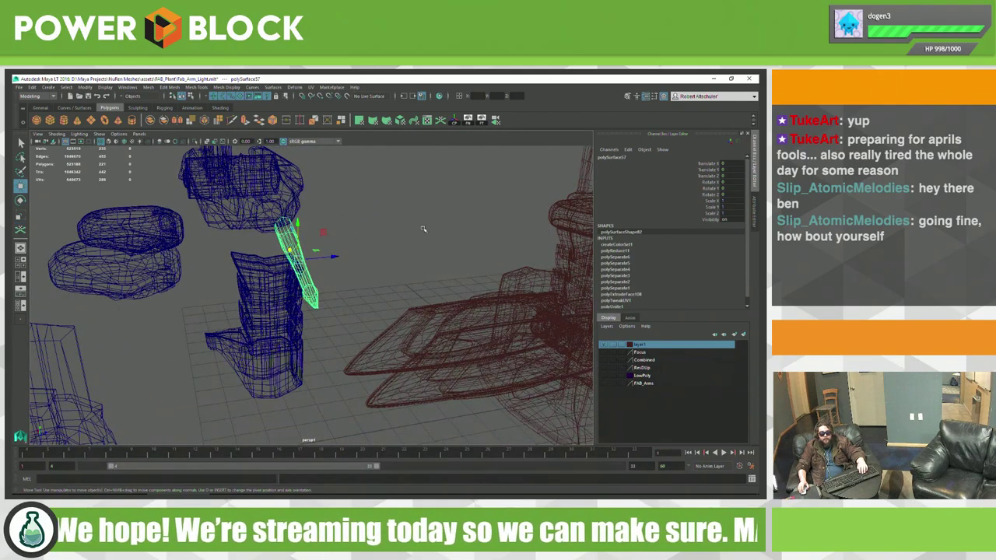
{"action": "left_click_drag", "start_coordinate": [423, 228], "coordinate": [409, 204], "text": "alt"}
Step: In the enlarged front view, slide the green piece sideways onto the red arm's tip
{"action": "key", "text": "space"}
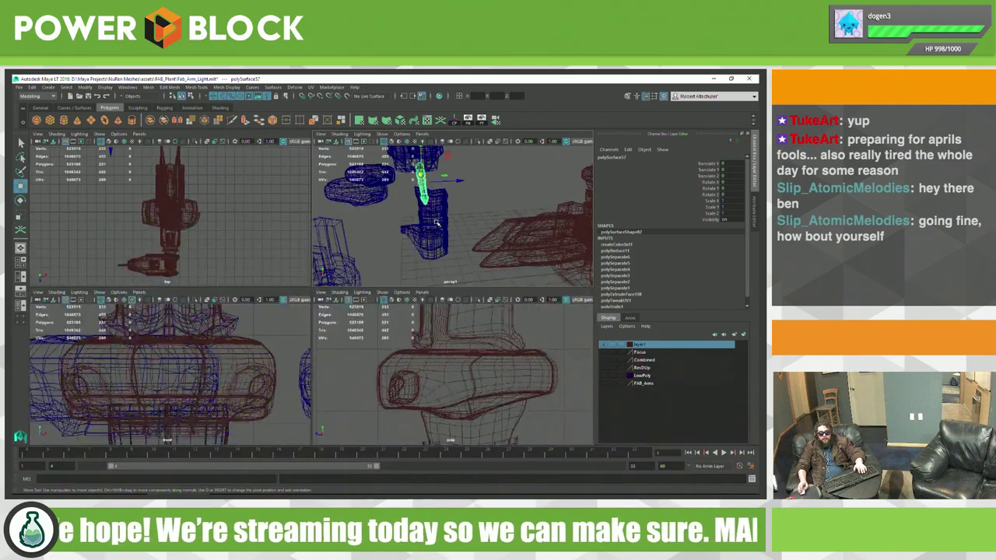
{"action": "key", "text": "space"}
{"action": "key", "text": "a"}
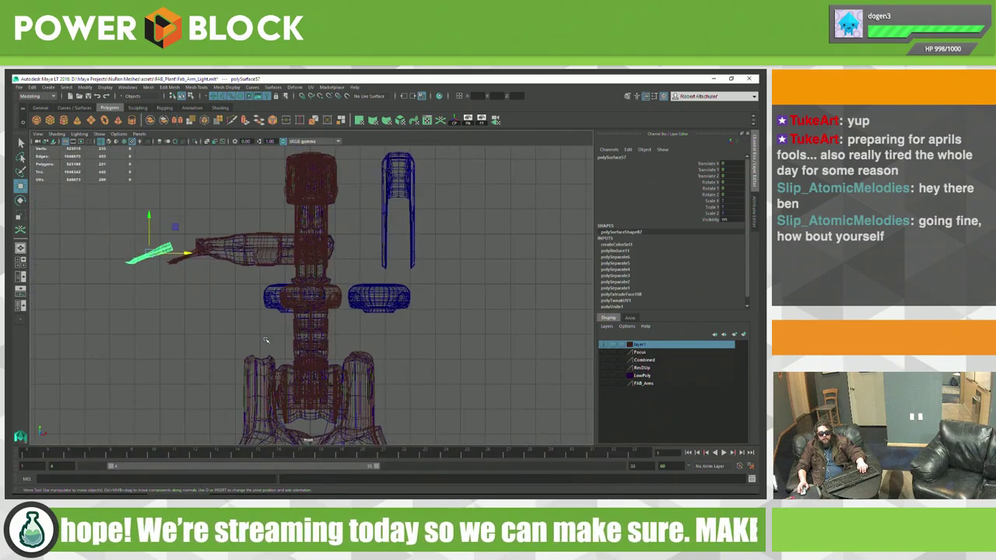
{"action": "left_click_drag", "start_coordinate": [160, 250], "coordinate": [191, 257]}
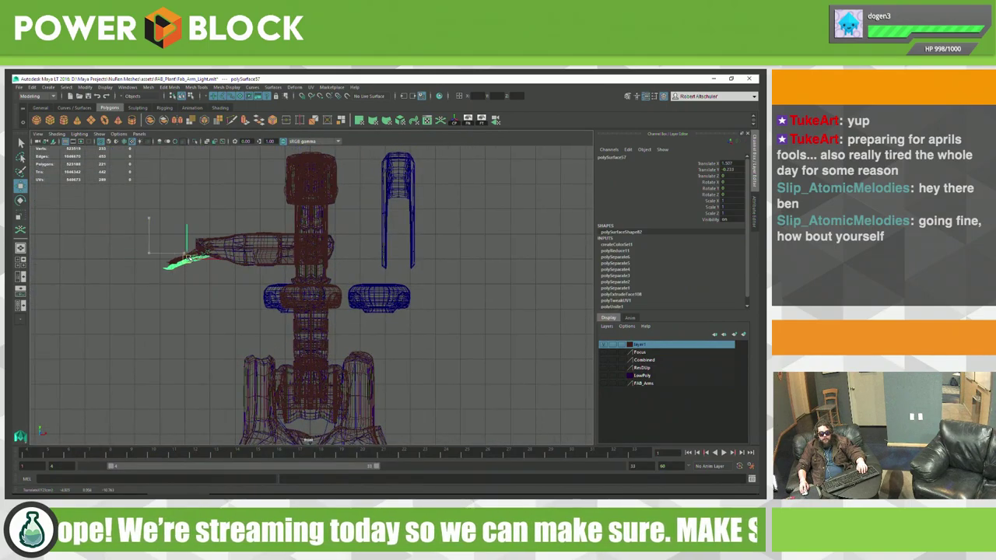
Step: Raise the green piece and nudge it vertically until it sits inside the red arm
{"action": "key", "text": "space"}
{"action": "key", "text": "space"}
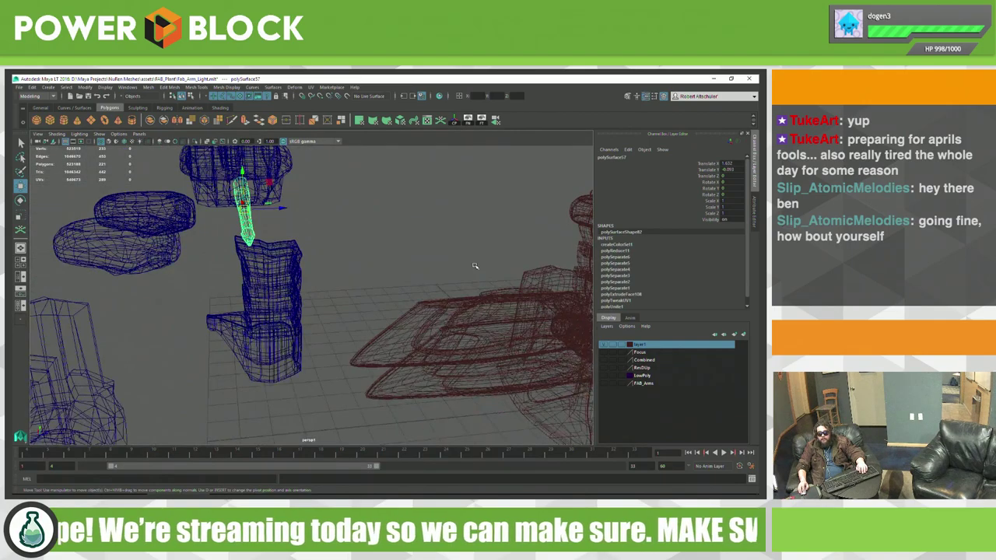
{"action": "key", "text": "space"}
{"action": "key", "text": "space"}
{"action": "key", "text": "a"}
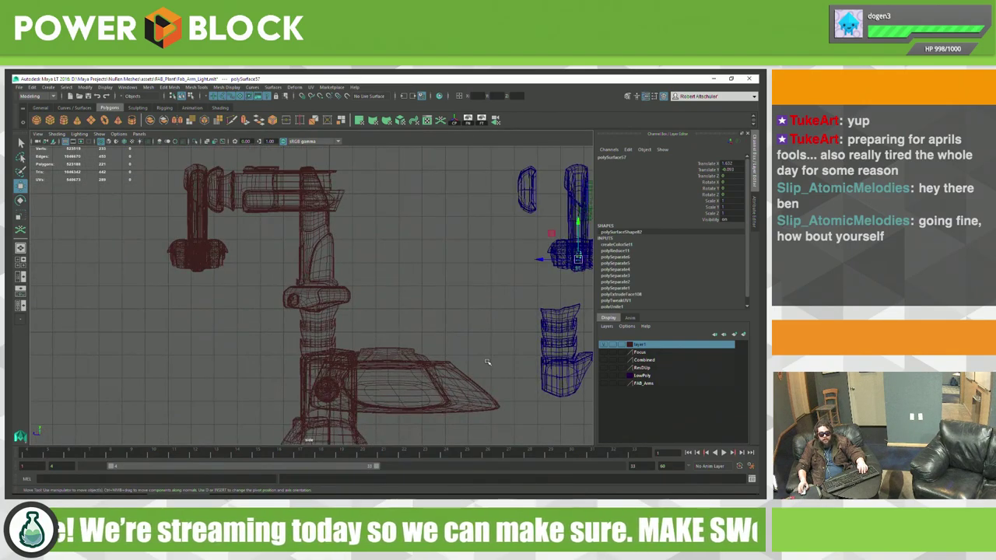
{"action": "scroll", "coordinate": [491, 361], "scroll_direction": "up", "scroll_amount": 2}
{"action": "middle_click_drag", "start_coordinate": [491, 361], "coordinate": [190, 349], "text": "alt"}
{"action": "scroll", "coordinate": [420, 362], "scroll_direction": "down", "scroll_amount": 2}
{"action": "key", "text": "space"}
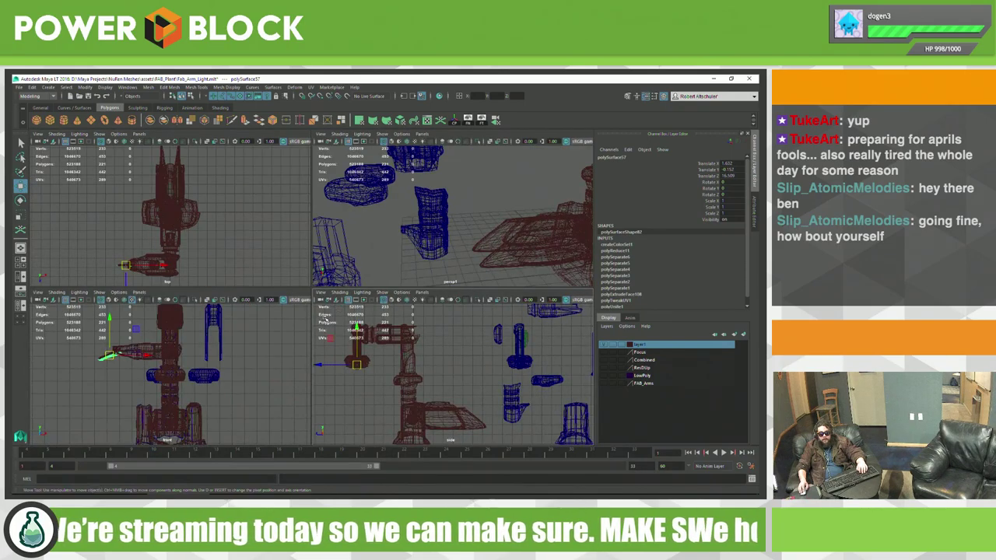
{"action": "key", "text": "space"}
{"action": "key", "text": "f"}
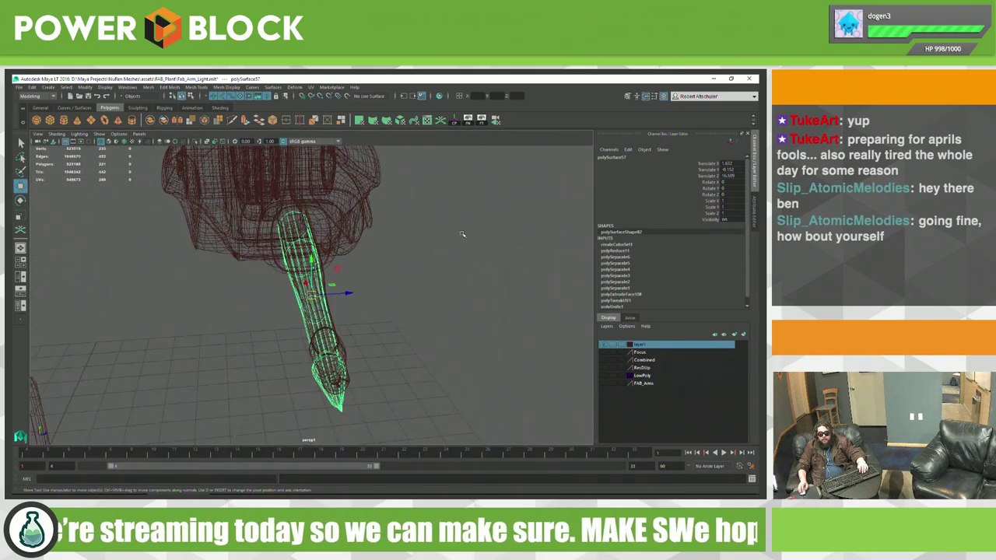
{"action": "mouse_move", "coordinate": [441, 251]}
{"action": "left_mouse_down", "text": "alt"}
{"action": "mouse_move", "coordinate": [469, 287]}
{"action": "mouse_move", "coordinate": [557, 307]}
{"action": "mouse_move", "coordinate": [475, 294]}
{"action": "left_mouse_up", "text": "alt"}
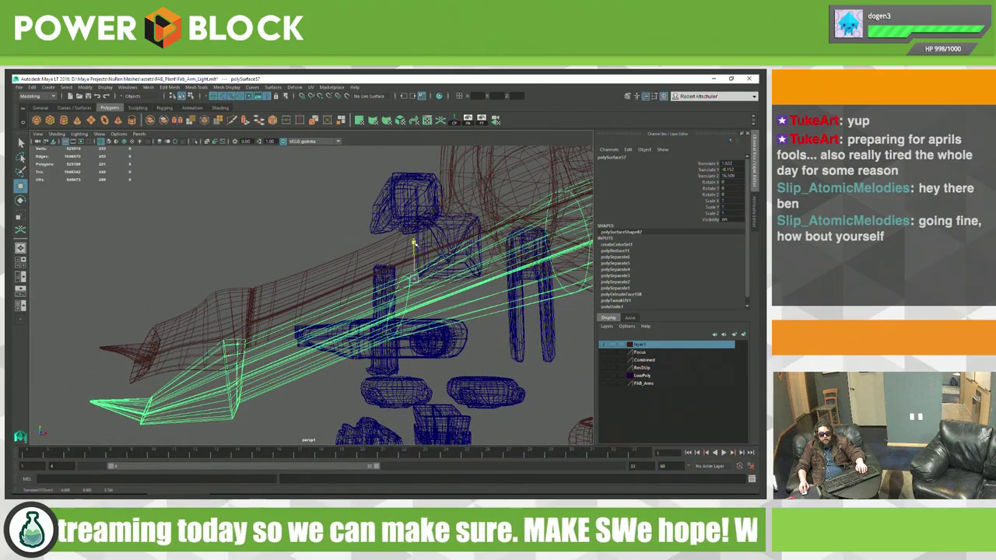
{"action": "mouse_move", "coordinate": [415, 244]}
{"action": "left_mouse_down"}
{"action": "mouse_move", "coordinate": [417, 190]}
{"action": "mouse_move", "coordinate": [429, 218]}
{"action": "mouse_move", "coordinate": [350, 245]}
{"action": "left_mouse_up"}
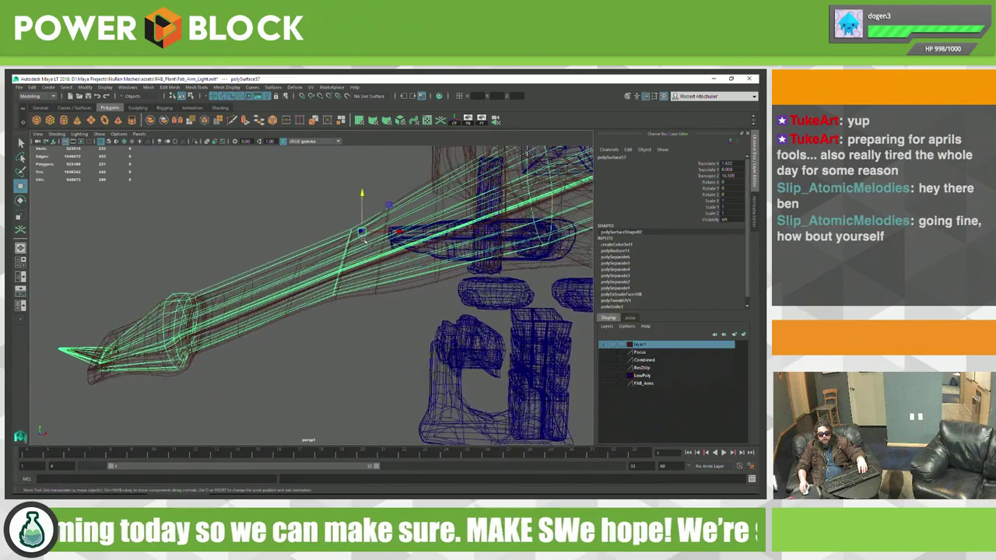
{"action": "mouse_move", "coordinate": [360, 197]}
{"action": "left_mouse_down"}
{"action": "mouse_move", "coordinate": [385, 251]}
{"action": "mouse_move", "coordinate": [343, 242]}
{"action": "mouse_move", "coordinate": [448, 292]}
{"action": "mouse_move", "coordinate": [527, 281]}
{"action": "mouse_move", "coordinate": [230, 283]}
{"action": "left_mouse_up"}
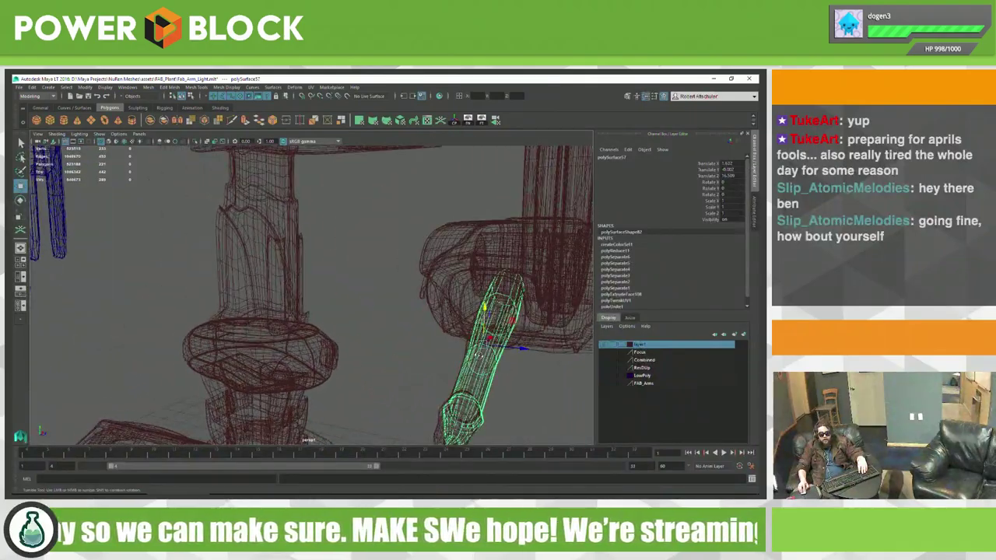
Step: Select the low-poly arm cage and line it up with the high-poly arm in the front view
{"action": "left_click", "coordinate": [249, 247]}
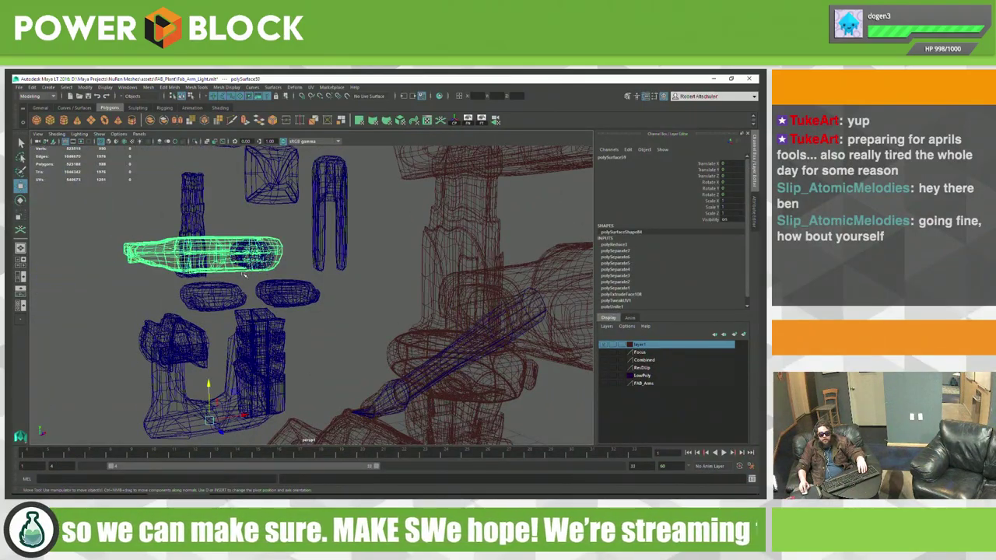
{"action": "mouse_move", "coordinate": [249, 246]}
{"action": "left_mouse_down", "text": "alt"}
{"action": "mouse_move", "coordinate": [462, 124]}
{"action": "mouse_move", "coordinate": [290, 241]}
{"action": "left_mouse_up", "text": "alt"}
{"action": "mouse_move", "coordinate": [350, 246]}
{"action": "left_mouse_down", "text": "alt"}
{"action": "mouse_move", "coordinate": [366, 237]}
{"action": "mouse_move", "coordinate": [389, 249]}
{"action": "mouse_move", "coordinate": [327, 233]}
{"action": "mouse_move", "coordinate": [296, 257]}
{"action": "mouse_move", "coordinate": [287, 249]}
{"action": "mouse_move", "coordinate": [418, 267]}
{"action": "left_mouse_up", "text": "alt"}
{"action": "left_click", "coordinate": [373, 236]}
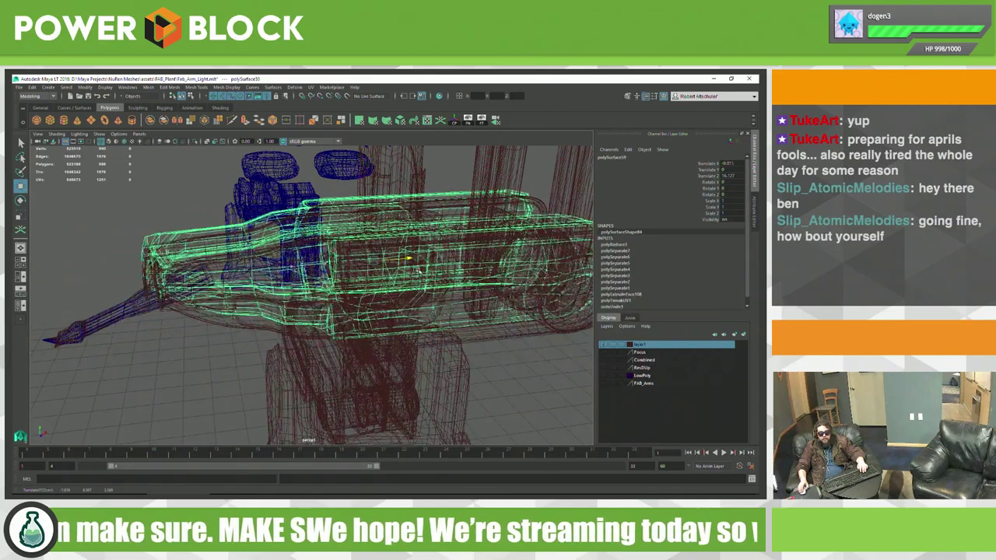
{"action": "mouse_move", "coordinate": [417, 263]}
{"action": "left_mouse_down", "text": "alt"}
{"action": "mouse_move", "coordinate": [302, 272]}
{"action": "mouse_move", "coordinate": [374, 318]}
{"action": "mouse_move", "coordinate": [340, 320]}
{"action": "mouse_move", "coordinate": [371, 290]}
{"action": "left_mouse_up", "text": "alt"}
{"action": "key", "text": "space"}
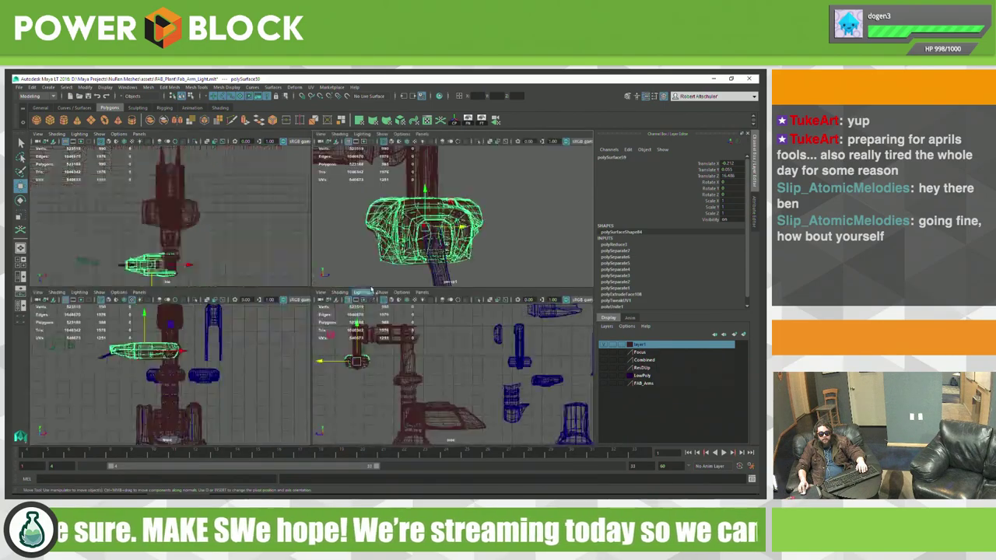
{"action": "key", "text": "space"}
{"action": "key", "text": "f"}
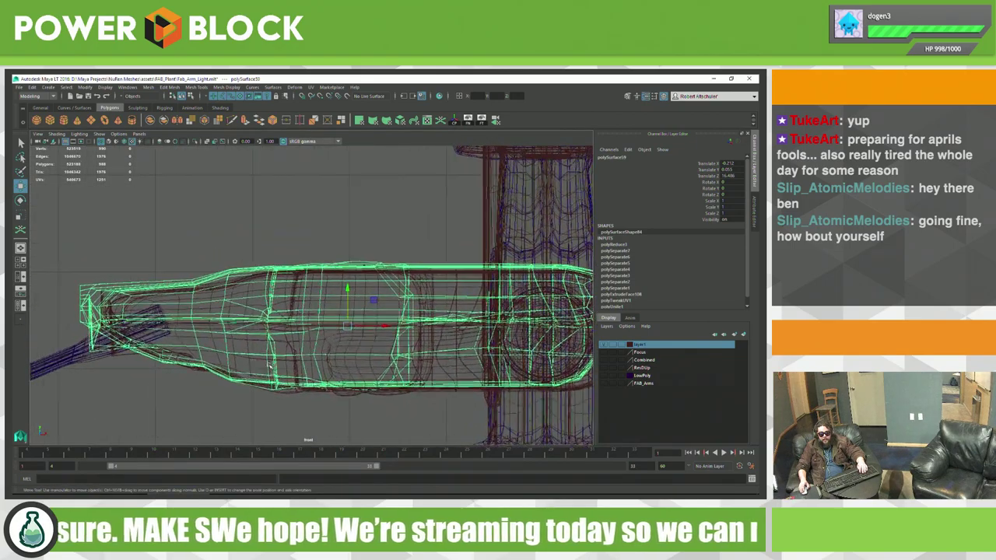
{"action": "scroll", "coordinate": [314, 376], "scroll_direction": "up", "scroll_amount": 3}
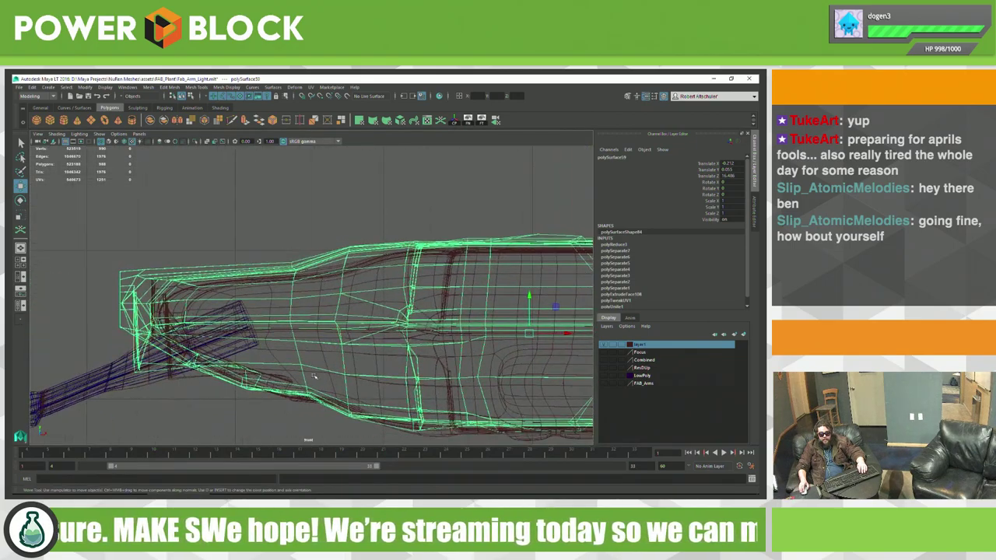
{"action": "left_click", "coordinate": [531, 333]}
{"action": "mouse_move", "coordinate": [170, 364]}
{"action": "middle_mouse_down", "text": "alt"}
{"action": "mouse_move", "coordinate": [263, 371]}
{"action": "mouse_move", "coordinate": [272, 385]}
{"action": "middle_mouse_up", "text": "alt"}
{"action": "key", "text": "f"}
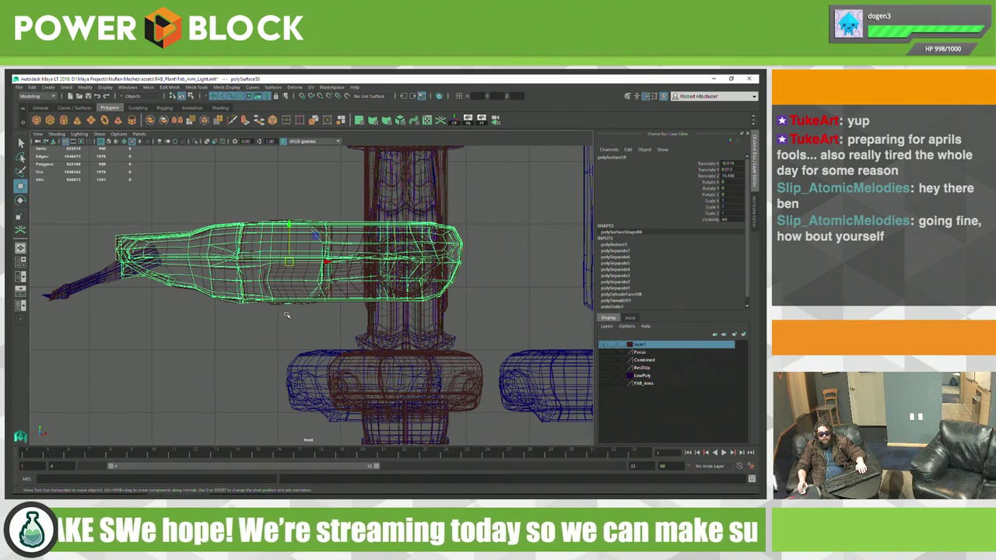
{"action": "scroll", "coordinate": [286, 314], "scroll_direction": "up", "scroll_amount": 2}
Step: Scale the arm cage uniformly up to 1.01 so it encloses the high-poly arm
{"action": "key", "text": "r"}
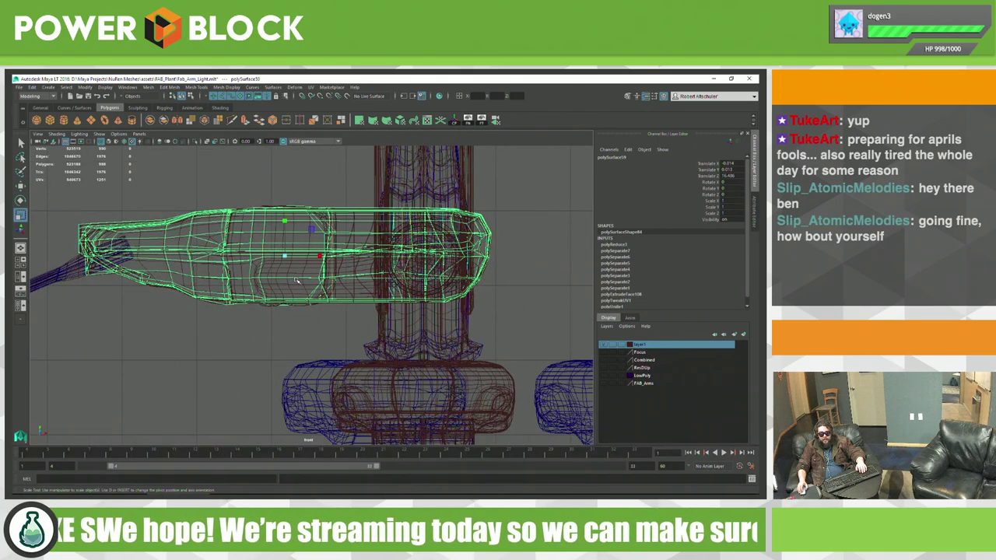
{"action": "left_click_drag", "start_coordinate": [285, 258], "coordinate": [281, 297]}
{"action": "mouse_move", "coordinate": [283, 279]}
{"action": "left_mouse_down", "text": "alt"}
{"action": "mouse_move", "coordinate": [245, 337]}
{"action": "mouse_move", "coordinate": [216, 285]}
{"action": "left_mouse_up", "text": "alt"}
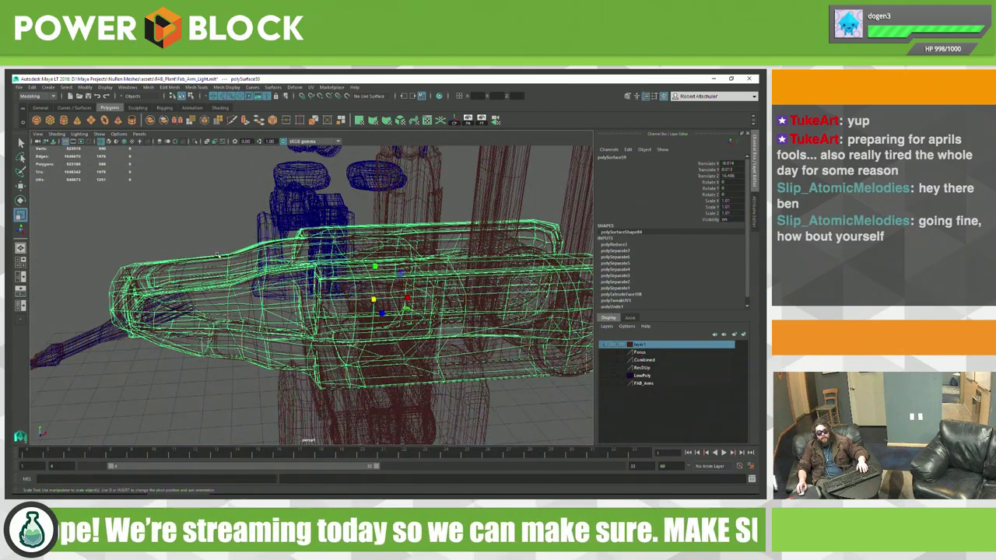
{"action": "left_click_drag", "start_coordinate": [429, 346], "coordinate": [281, 303], "text": "alt"}
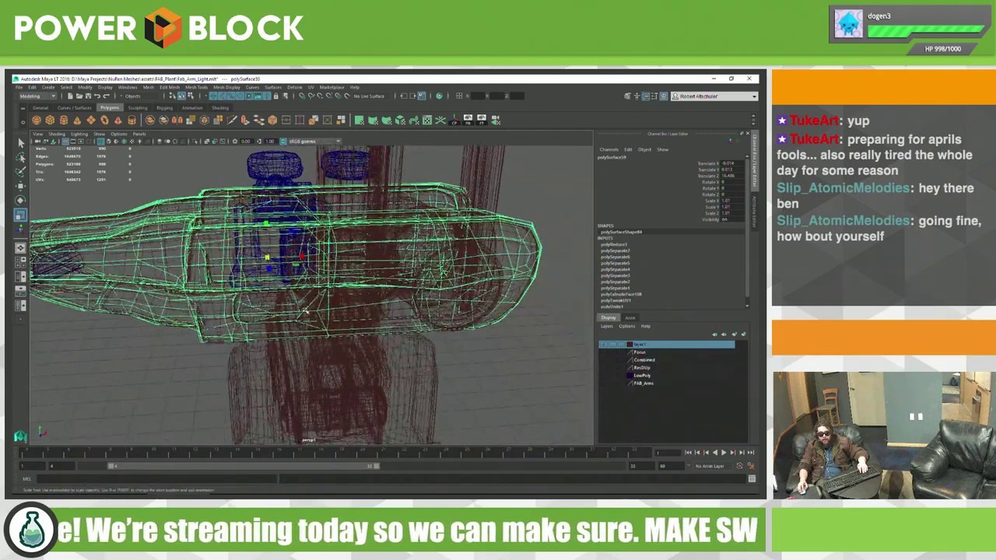
Step: Box-select the separated arm pieces in the side view and assign them an existing material
{"action": "key", "text": "5"}
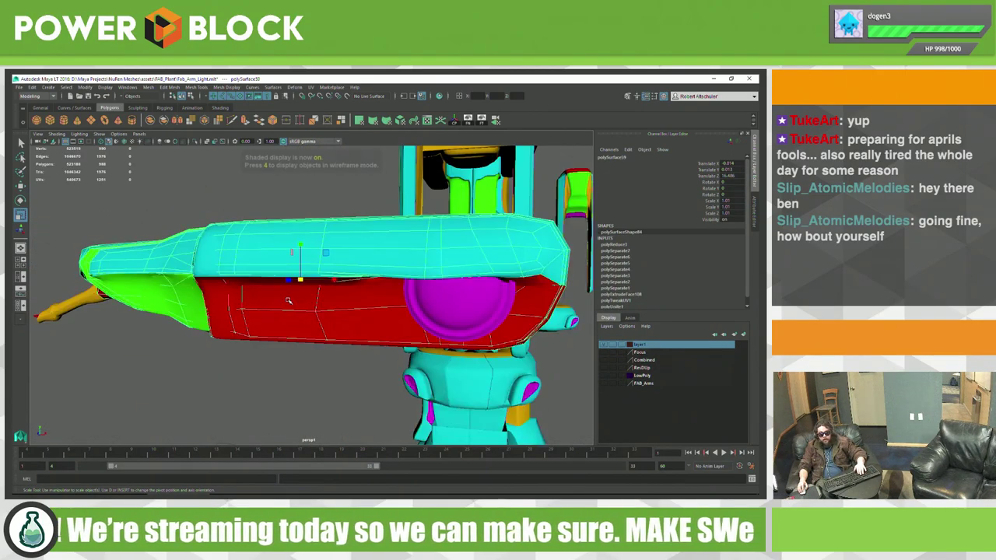
{"action": "mouse_move", "coordinate": [393, 328]}
{"action": "left_mouse_down", "text": "alt"}
{"action": "mouse_move", "coordinate": [428, 359]}
{"action": "mouse_move", "coordinate": [346, 379]}
{"action": "mouse_move", "coordinate": [408, 365]}
{"action": "left_mouse_up", "text": "alt"}
{"action": "scroll", "coordinate": [345, 379], "scroll_direction": "down", "scroll_amount": 5}
{"action": "key", "text": "space"}
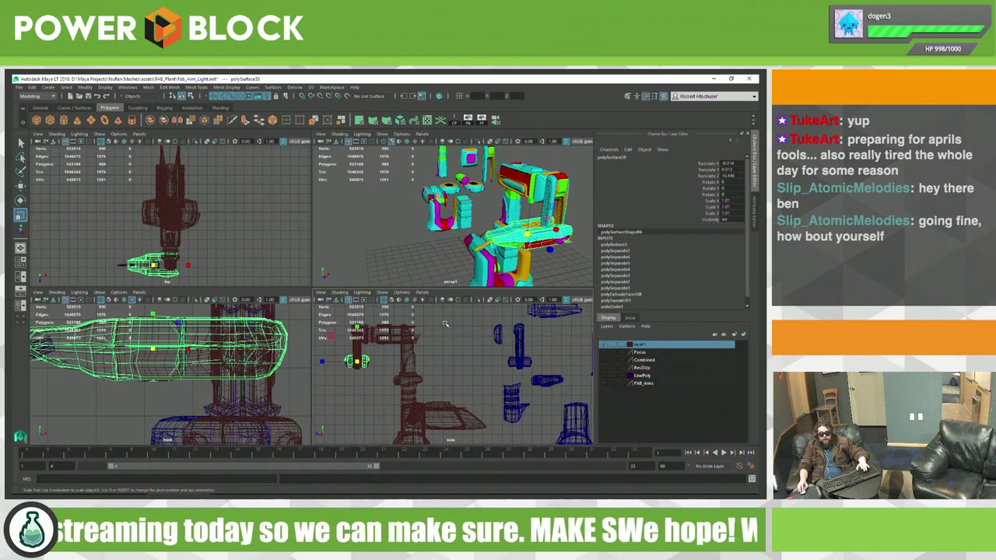
{"action": "key", "text": "space"}
{"action": "middle_click_drag", "start_coordinate": [486, 321], "coordinate": [257, 358], "text": "alt"}
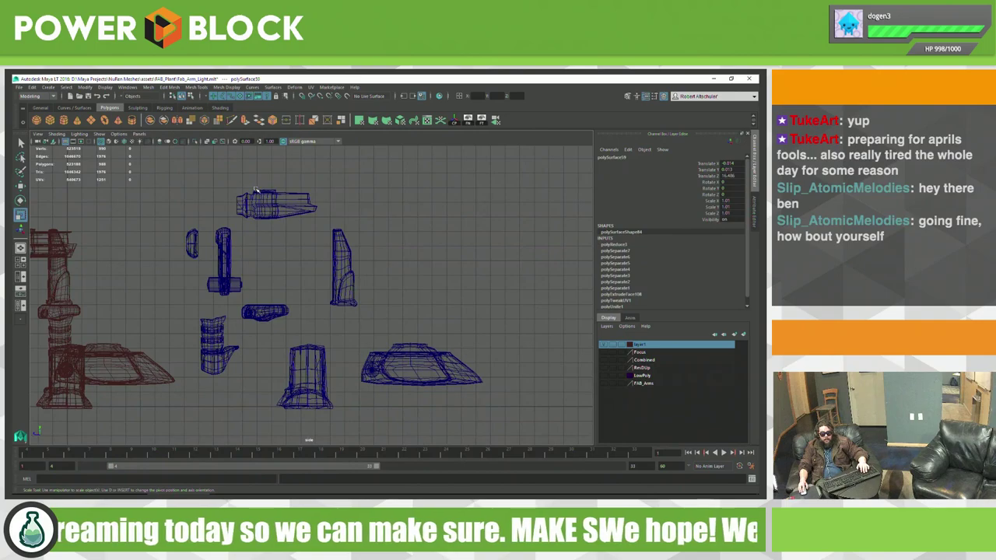
{"action": "mouse_move", "coordinate": [189, 189]}
{"action": "left_mouse_down"}
{"action": "mouse_move", "coordinate": [268, 210]}
{"action": "mouse_move", "coordinate": [487, 389]}
{"action": "left_mouse_up"}
{"action": "right_click_drag", "start_coordinate": [459, 305], "coordinate": [508, 485], "text": "shift"}
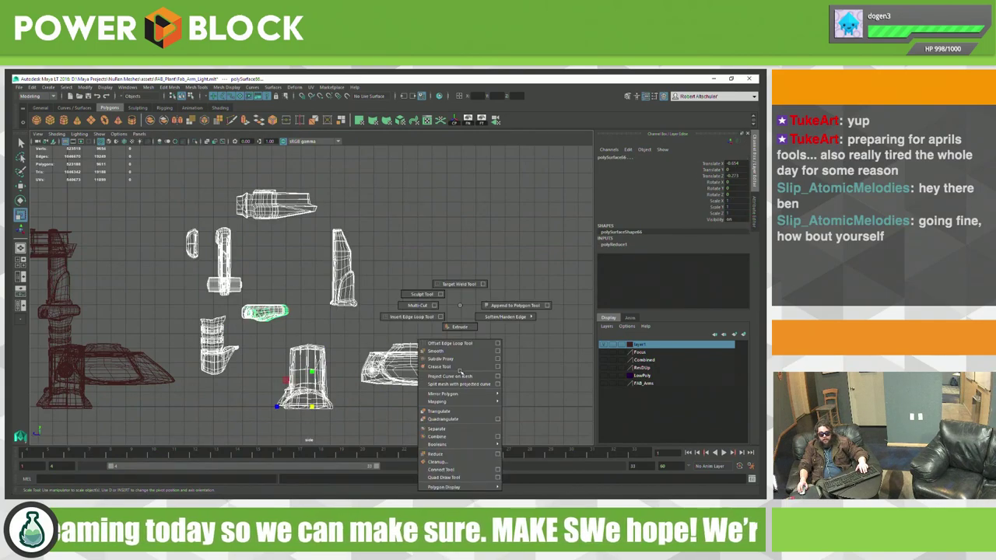
{"action": "mouse_move", "coordinate": [413, 288]}
{"action": "right_mouse_down"}
{"action": "mouse_move", "coordinate": [442, 478]}
{"action": "mouse_move", "coordinate": [482, 420]}
{"action": "right_mouse_up"}
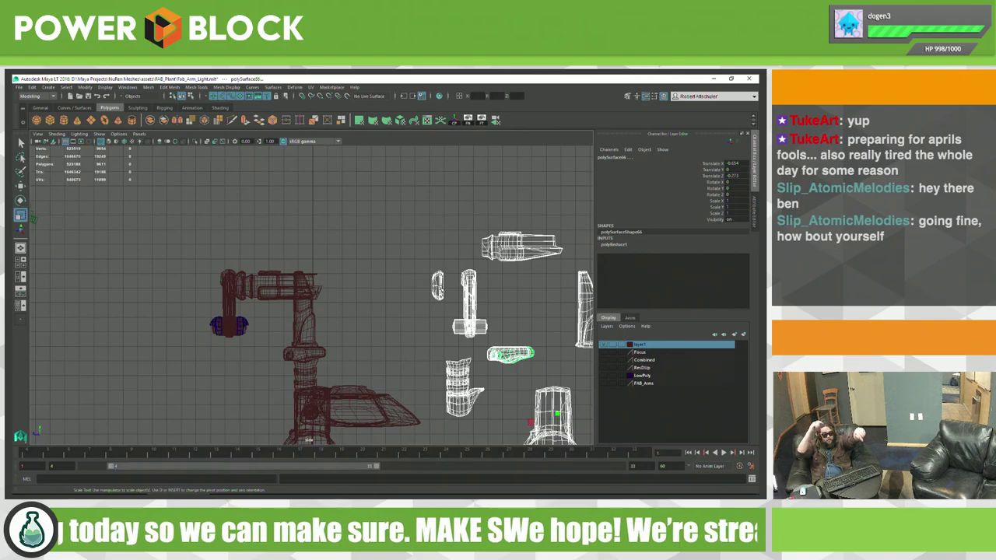
Step: Reselect the polySurface59 arm cage, return to shaded view, then select group22_polySurface46
{"action": "right_click_drag", "start_coordinate": [233, 325], "coordinate": [470, 372], "text": "alt"}
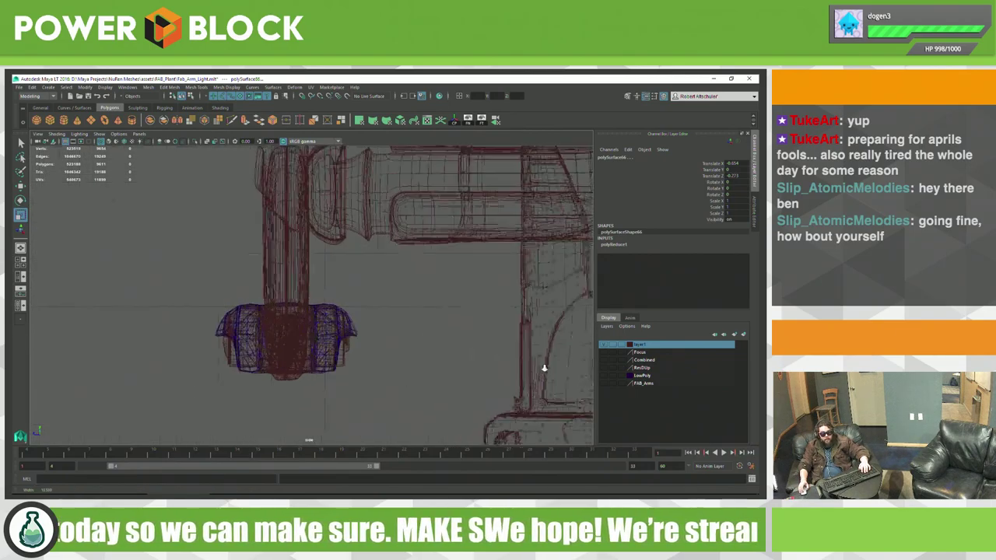
{"action": "middle_click_drag", "start_coordinate": [471, 371], "coordinate": [472, 335], "text": "alt"}
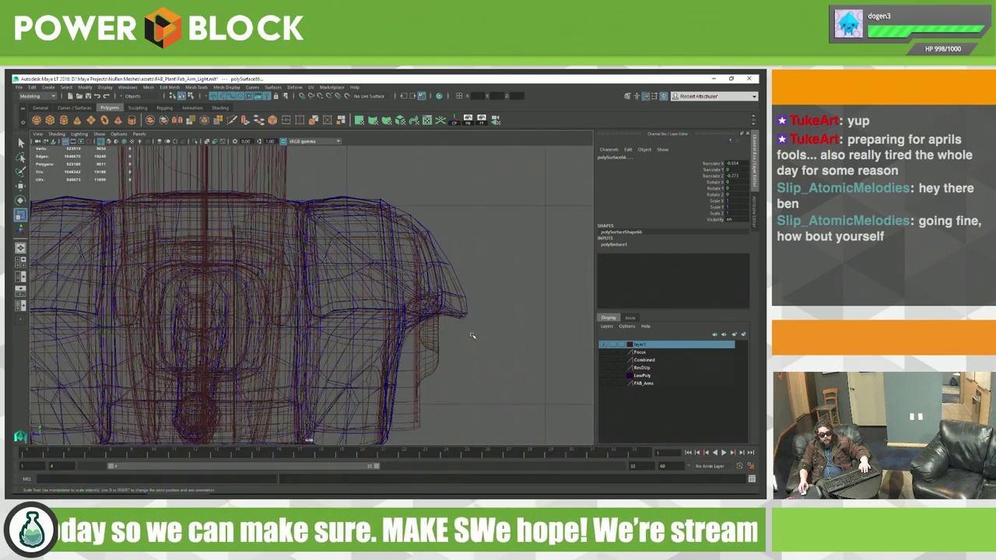
{"action": "left_click", "coordinate": [462, 295]}
{"action": "left_click", "coordinate": [462, 293]}
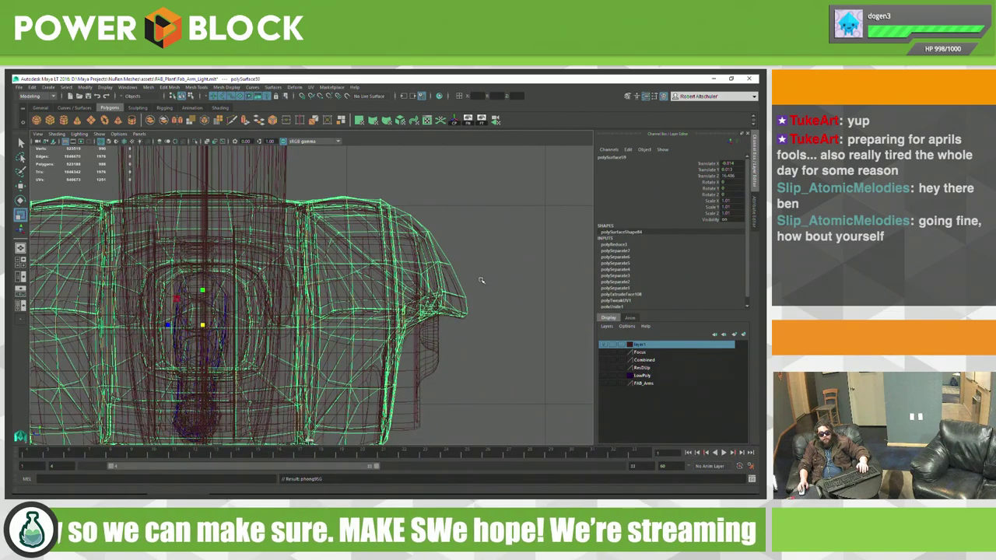
{"action": "key", "text": "5"}
{"action": "mouse_move", "coordinate": [481, 280]}
{"action": "left_mouse_down", "text": "alt"}
{"action": "mouse_move", "coordinate": [478, 342]}
{"action": "mouse_move", "coordinate": [442, 330]}
{"action": "left_mouse_up", "text": "alt"}
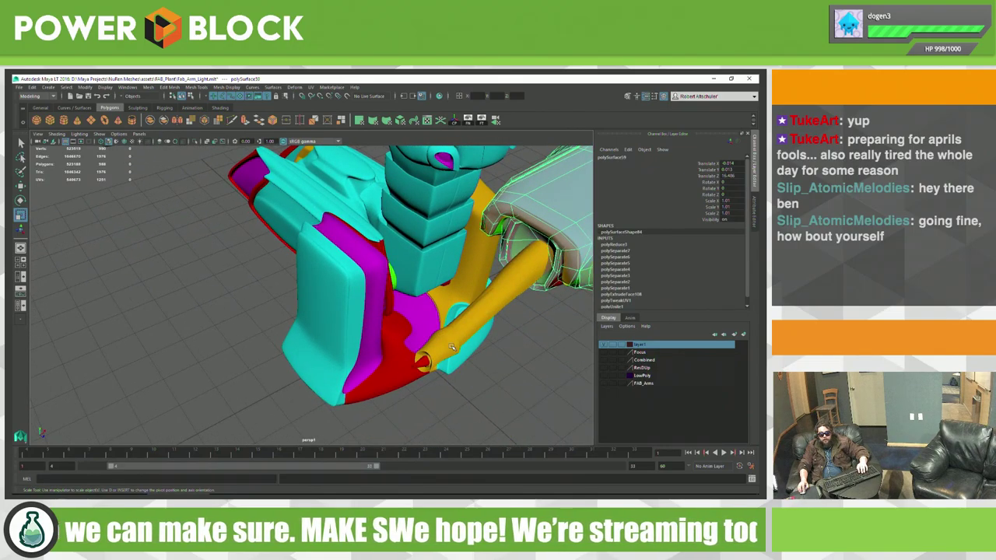
{"action": "left_click", "coordinate": [472, 363]}
{"action": "left_click_drag", "start_coordinate": [473, 362], "coordinate": [420, 343], "text": "alt"}
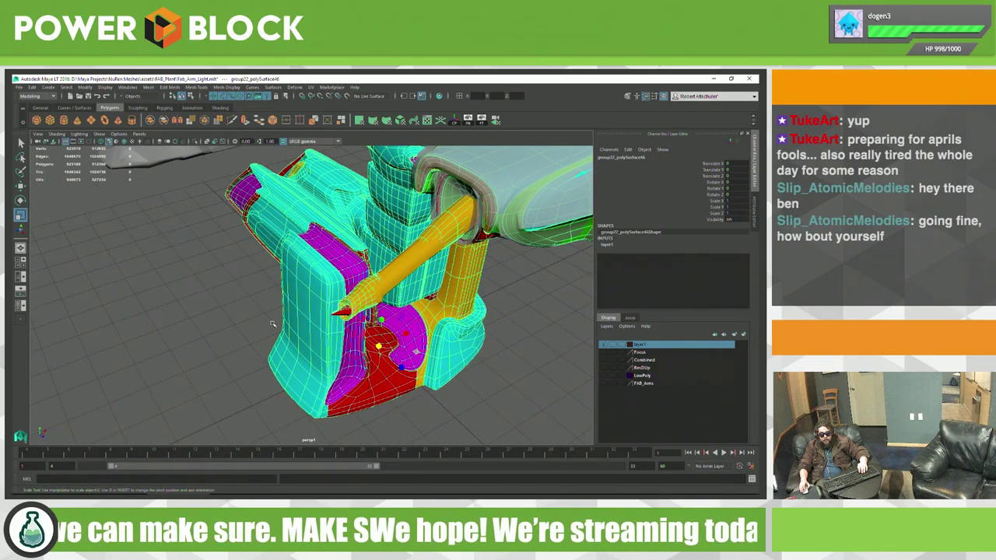
{"action": "left_click_drag", "start_coordinate": [273, 323], "coordinate": [230, 315], "text": "alt"}
{"action": "left_click", "coordinate": [226, 314]}
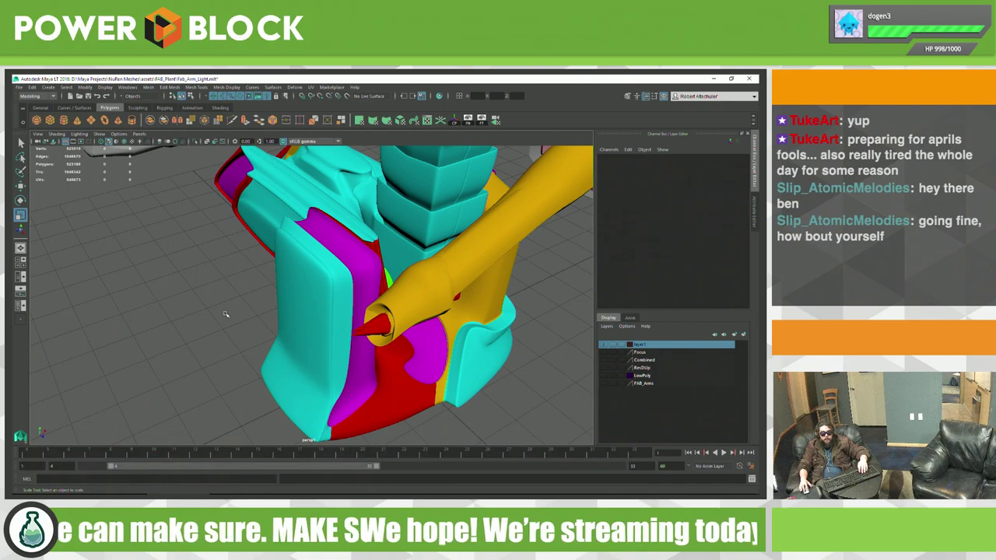
{"action": "left_click", "coordinate": [359, 330]}
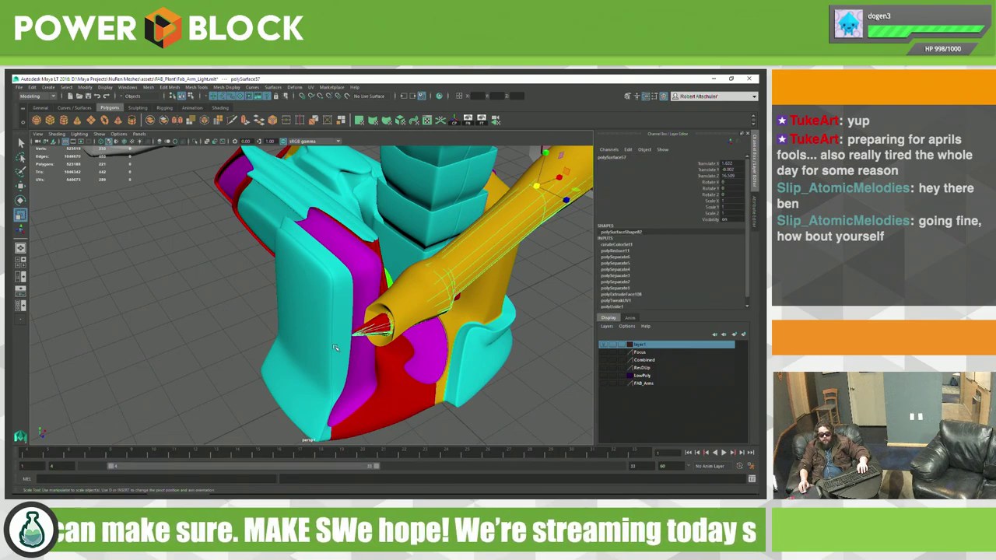
{"action": "mouse_move", "coordinate": [336, 348]}
{"action": "left_mouse_down", "text": "alt"}
{"action": "mouse_move", "coordinate": [369, 376]}
{"action": "mouse_move", "coordinate": [268, 345]}
{"action": "left_mouse_up", "text": "alt"}
{"action": "left_click_drag", "start_coordinate": [381, 314], "coordinate": [171, 348], "text": "alt"}
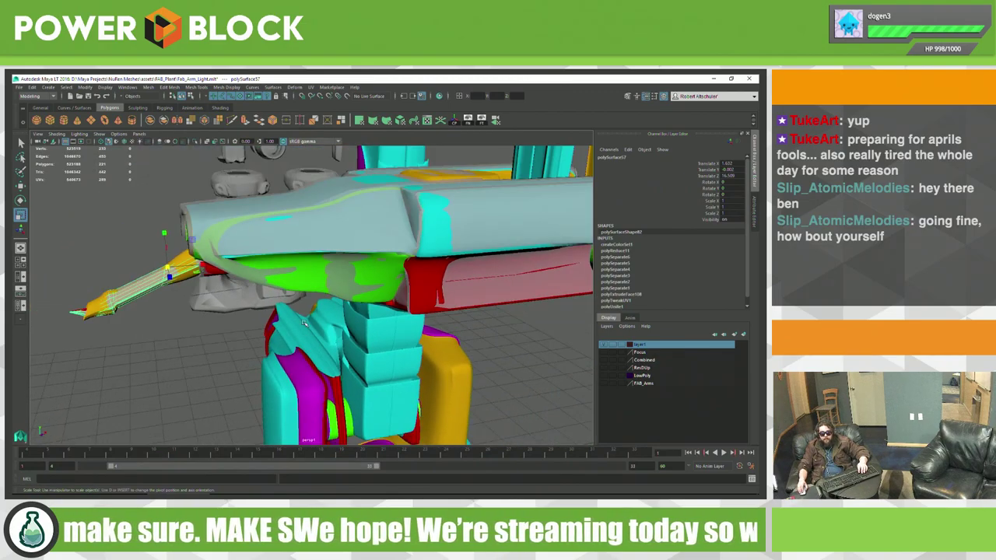
{"action": "mouse_move", "coordinate": [435, 334]}
{"action": "left_mouse_down", "text": "alt"}
{"action": "mouse_move", "coordinate": [469, 323]}
{"action": "mouse_move", "coordinate": [283, 317]}
{"action": "mouse_move", "coordinate": [383, 397]}
{"action": "mouse_move", "coordinate": [476, 362]}
{"action": "mouse_move", "coordinate": [429, 336]}
{"action": "mouse_move", "coordinate": [498, 365]}
{"action": "mouse_move", "coordinate": [482, 349]}
{"action": "left_mouse_up", "text": "alt"}
{"action": "left_click", "coordinate": [432, 366]}
{"action": "key", "text": "f"}
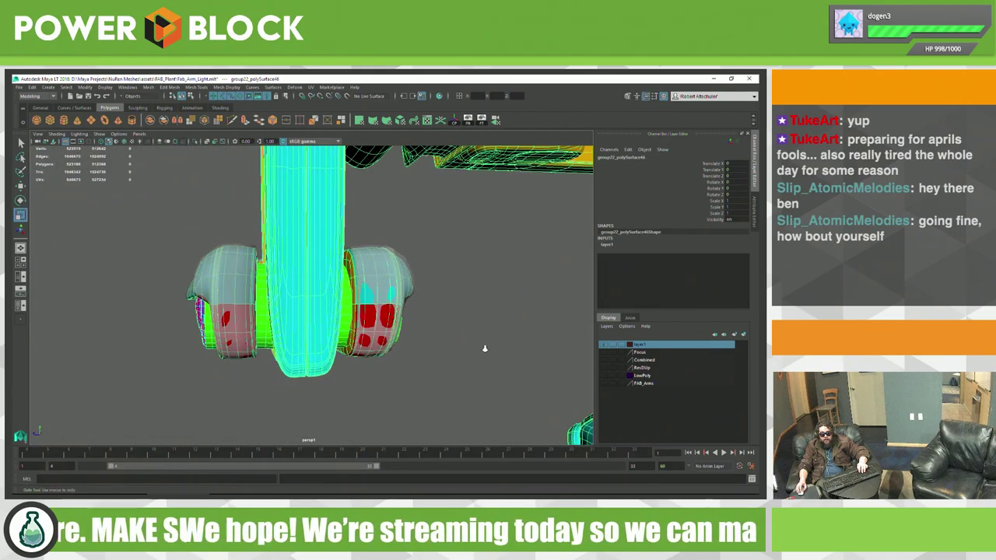
{"action": "left_click", "coordinate": [440, 251]}
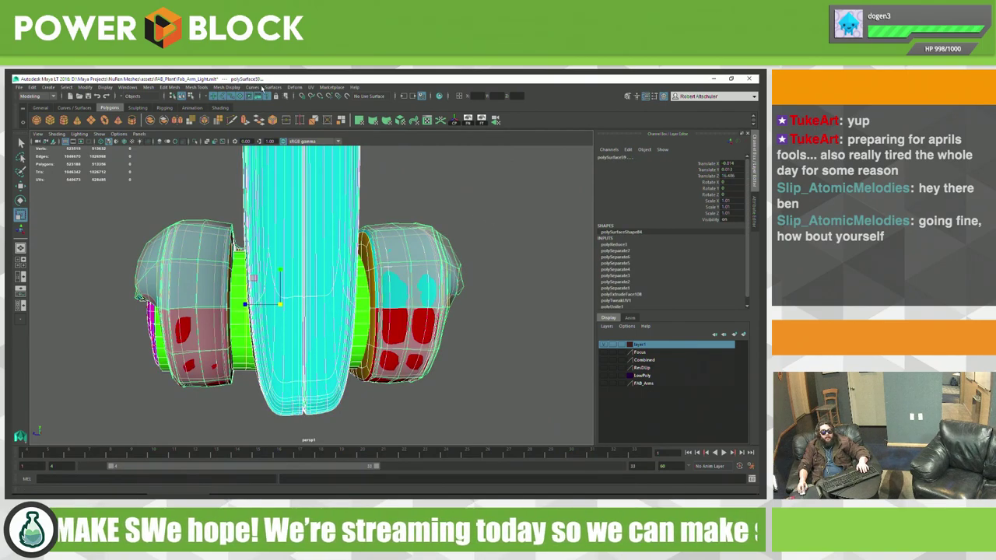
{"action": "left_click", "coordinate": [190, 86]}
{"action": "left_click", "coordinate": [33, 98]}
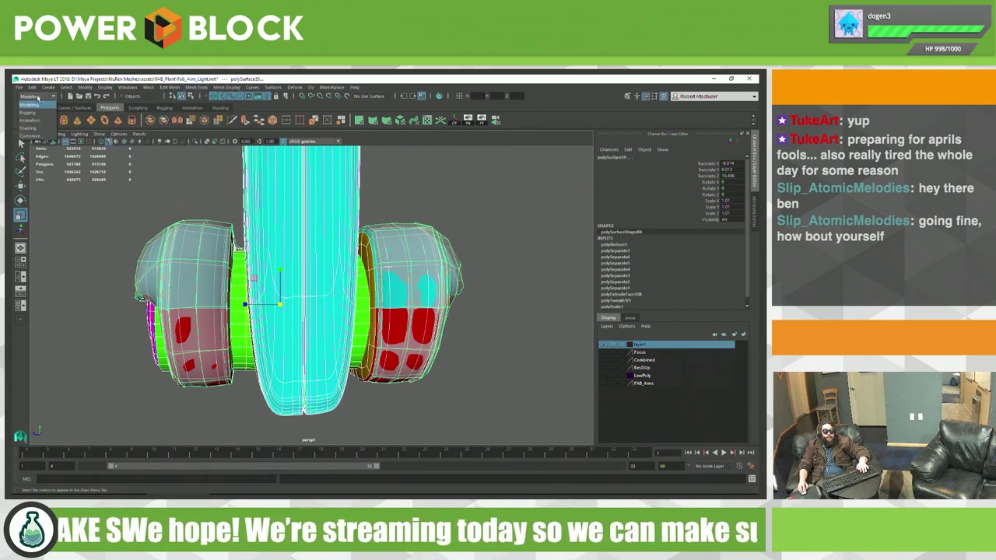
{"action": "left_click", "coordinate": [31, 128]}
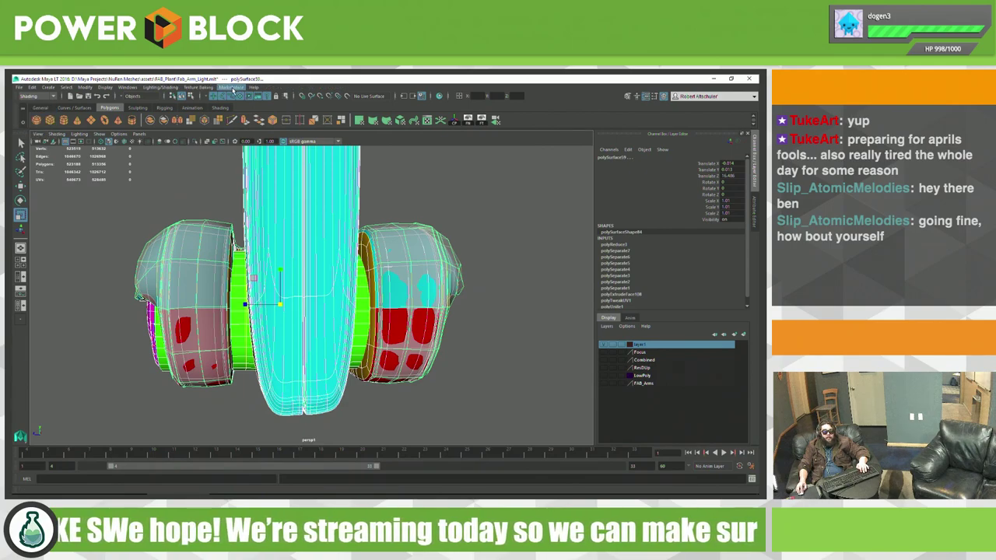
{"action": "left_click", "coordinate": [199, 87]}
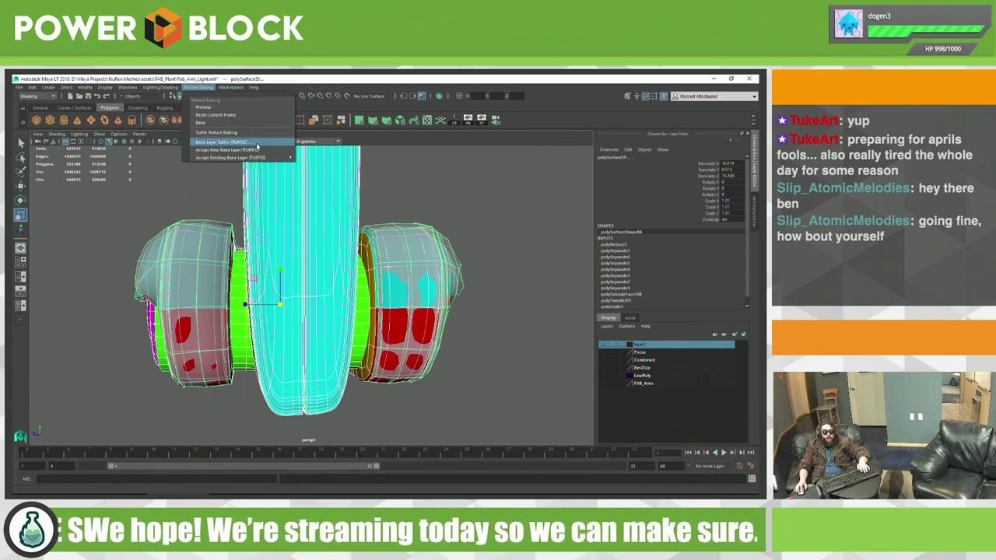
{"action": "left_click", "coordinate": [248, 133]}
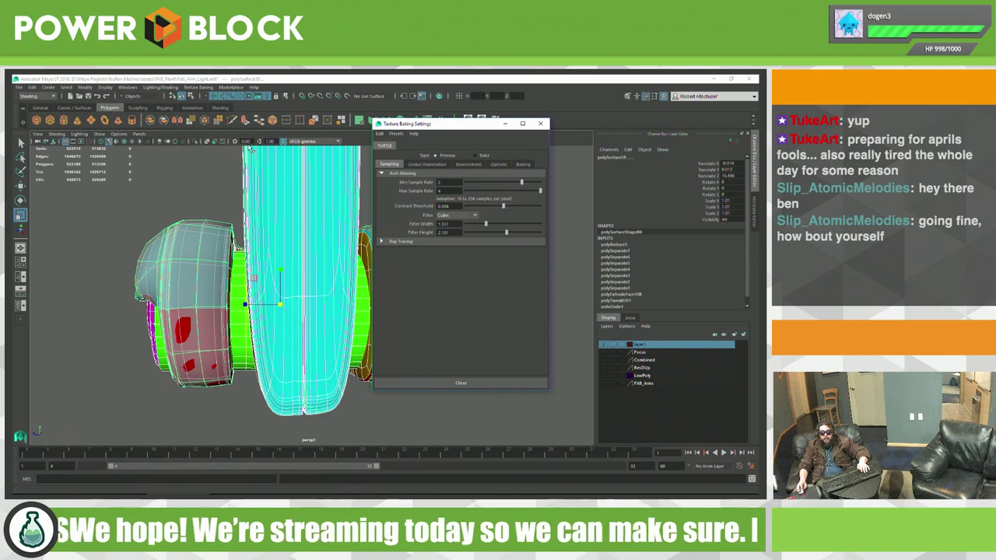
{"action": "left_click", "coordinate": [500, 164]}
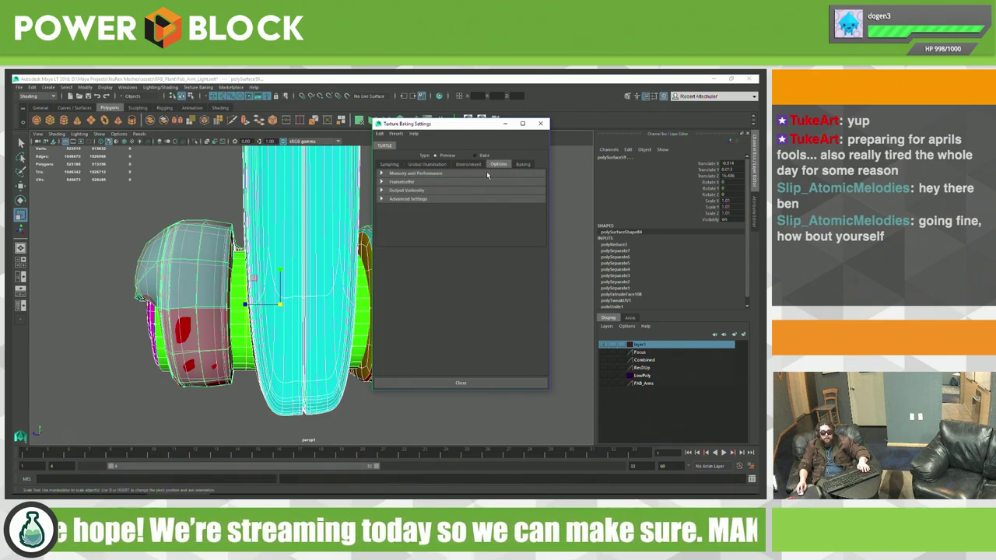
{"action": "left_click", "coordinate": [519, 165]}
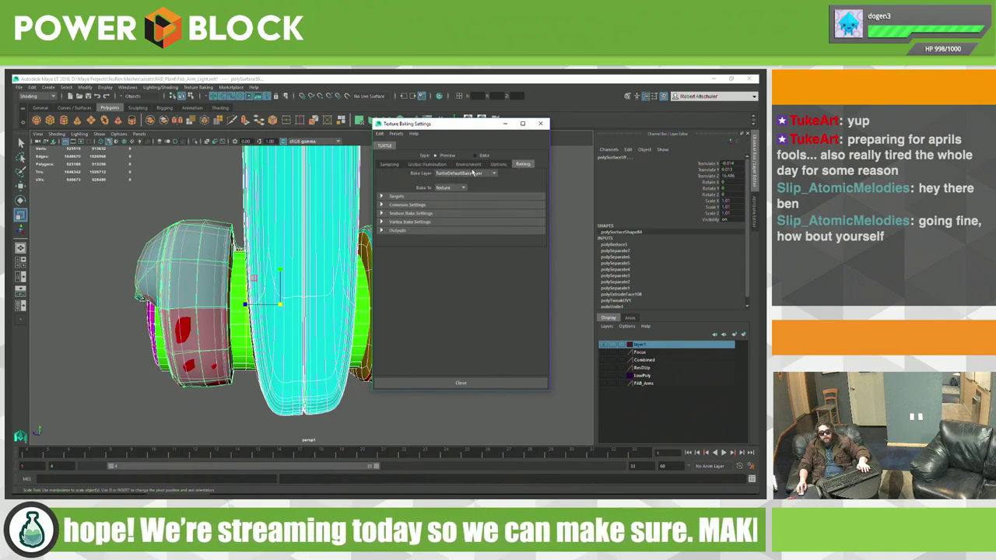
{"action": "left_click", "coordinate": [446, 198]}
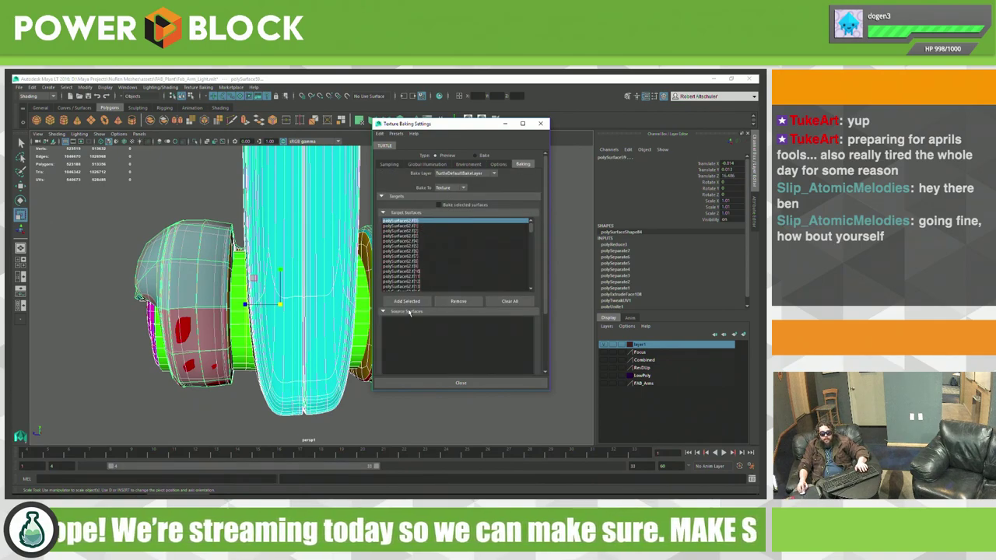
{"action": "key", "text": "g"}
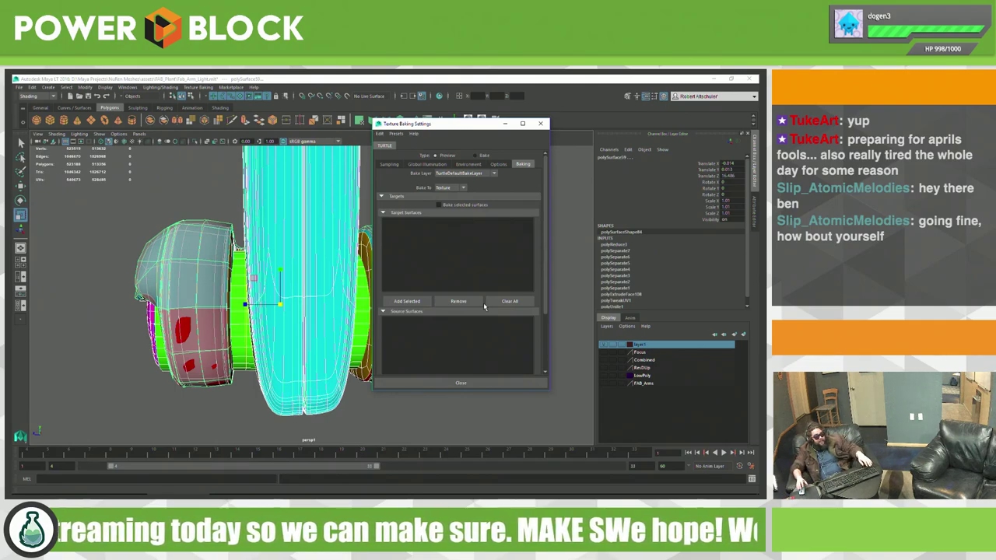
{"action": "key", "text": "super"}
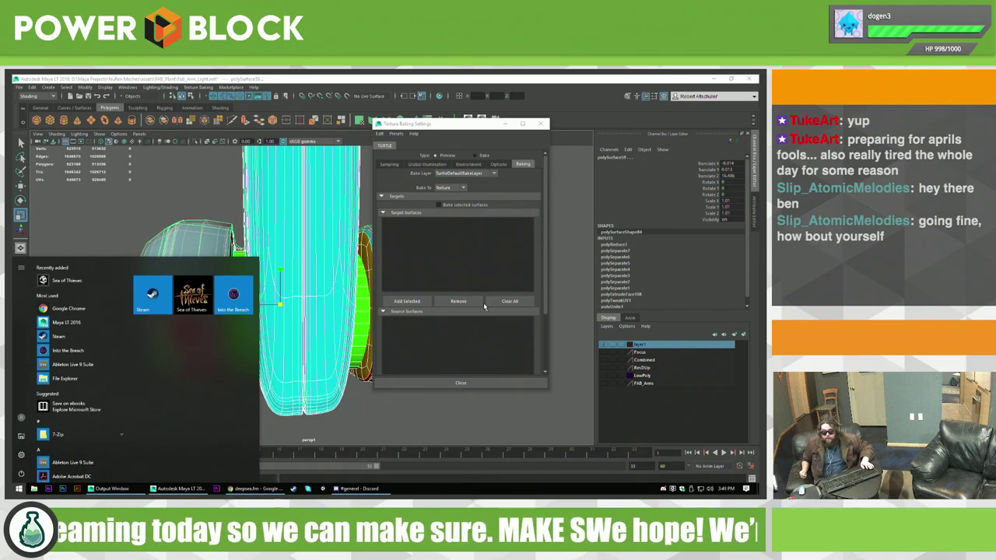
{"action": "key", "text": "Escape"}
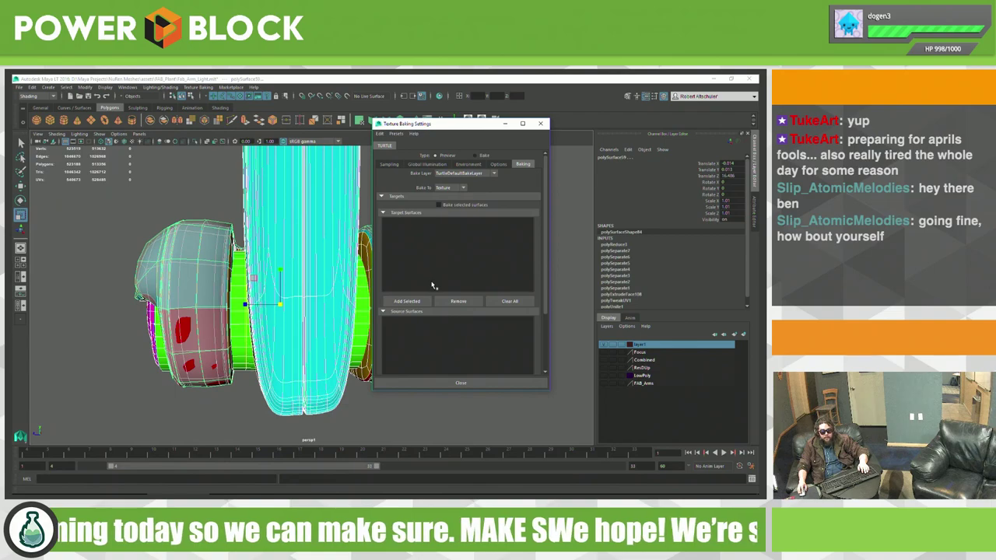
{"action": "left_click", "coordinate": [174, 393]}
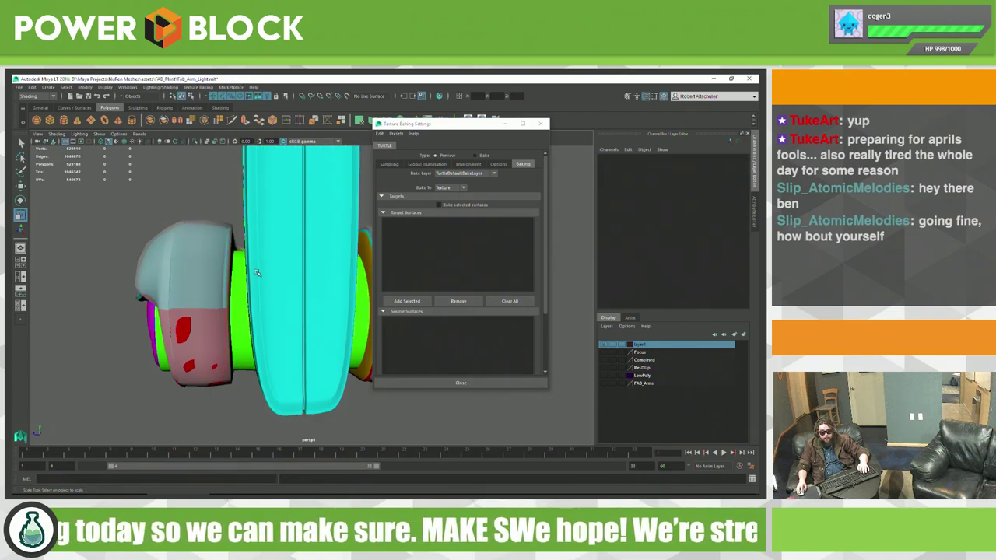
Step: Add the low-poly piece polySurface59 as the Turtle bake's target surface
{"action": "left_click", "coordinate": [184, 308]}
{"action": "left_click_drag", "start_coordinate": [173, 303], "coordinate": [228, 270], "text": "alt"}
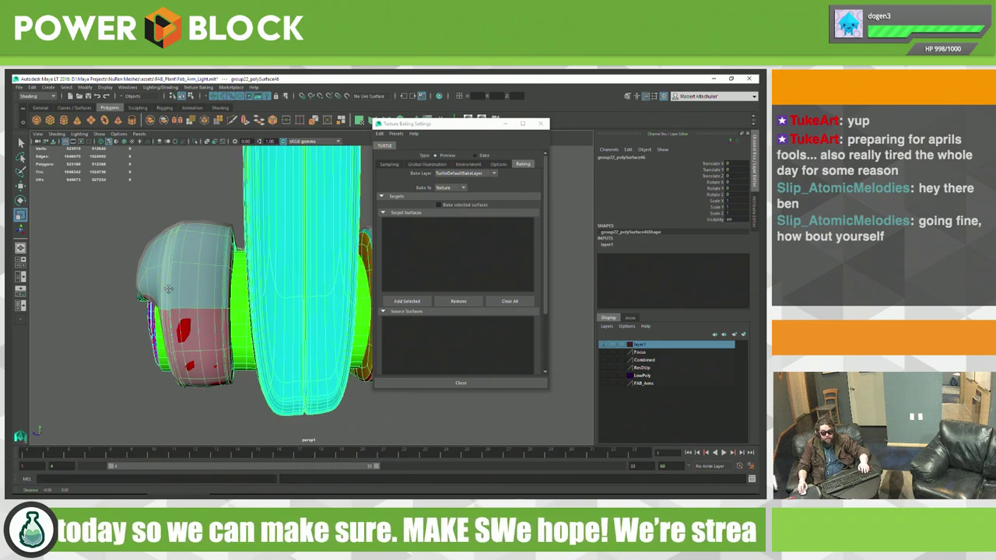
{"action": "key", "text": "r"}
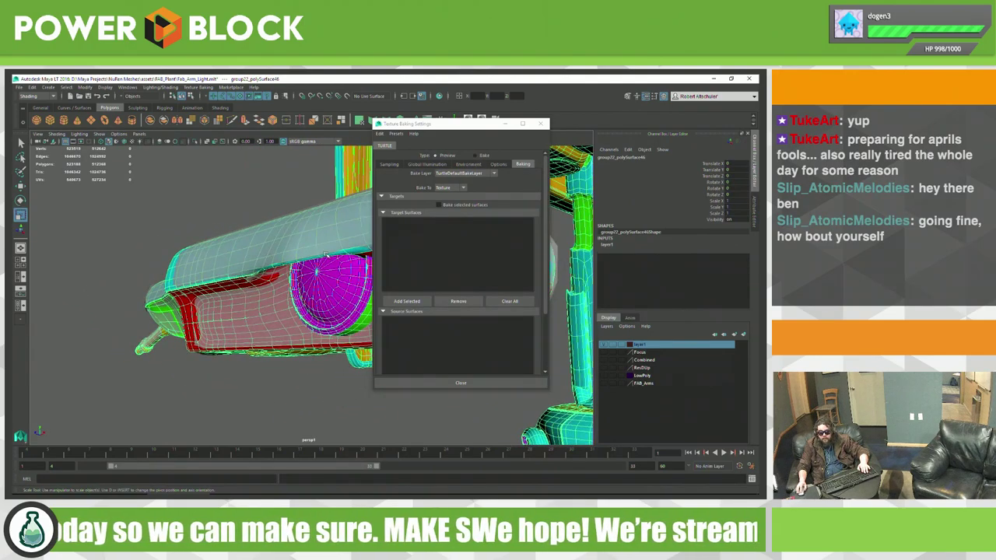
{"action": "scroll", "coordinate": [421, 247], "scroll_direction": "down", "scroll_amount": 3}
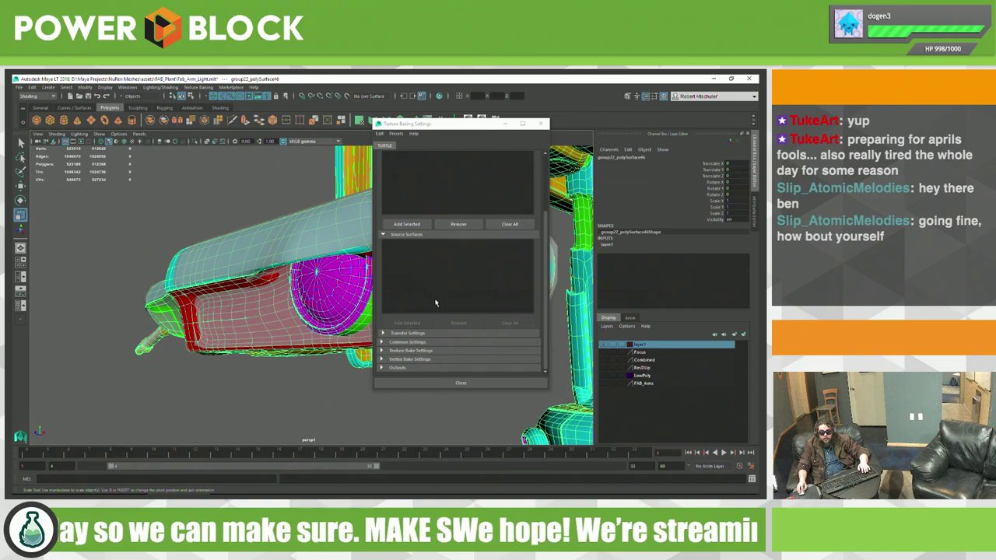
{"action": "left_click_drag", "start_coordinate": [233, 281], "coordinate": [265, 272], "text": "alt"}
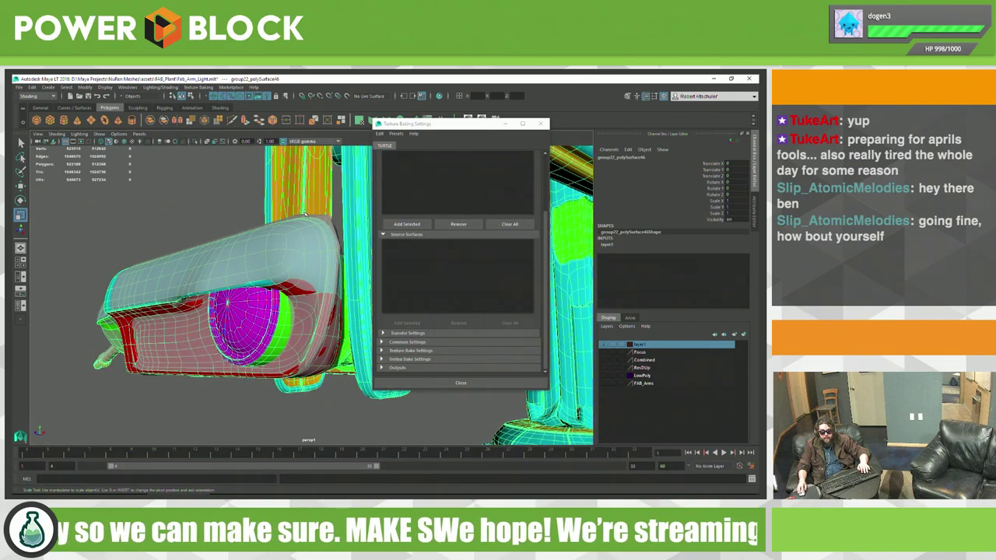
{"action": "left_click", "coordinate": [327, 227]}
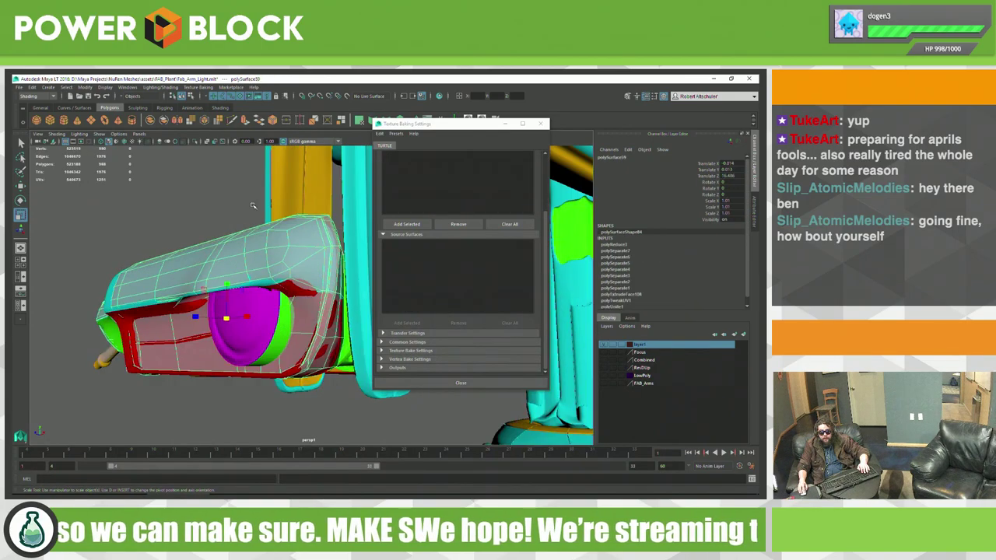
{"action": "left_click", "coordinate": [383, 254]}
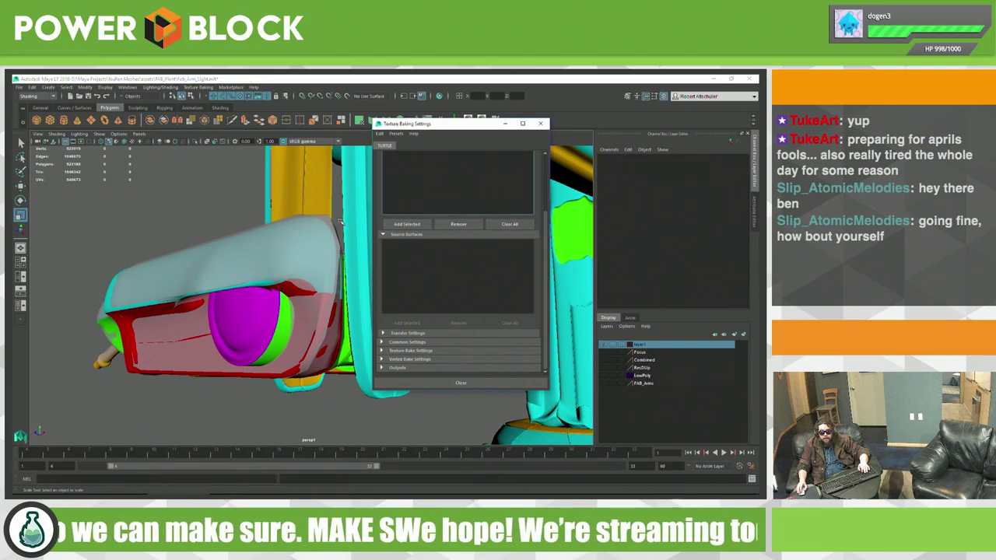
{"action": "scroll", "coordinate": [405, 212], "scroll_direction": "up", "scroll_amount": 3}
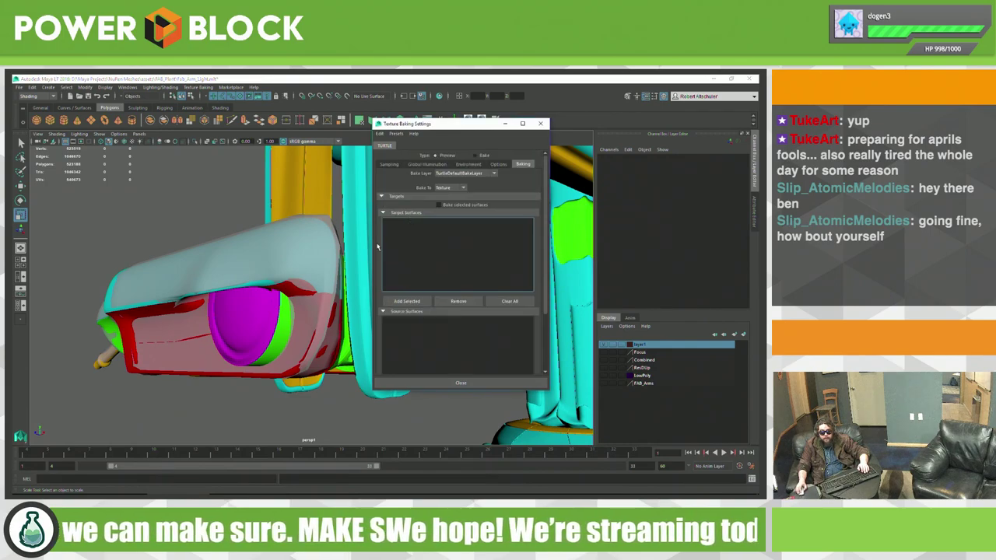
{"action": "left_click", "coordinate": [315, 223]}
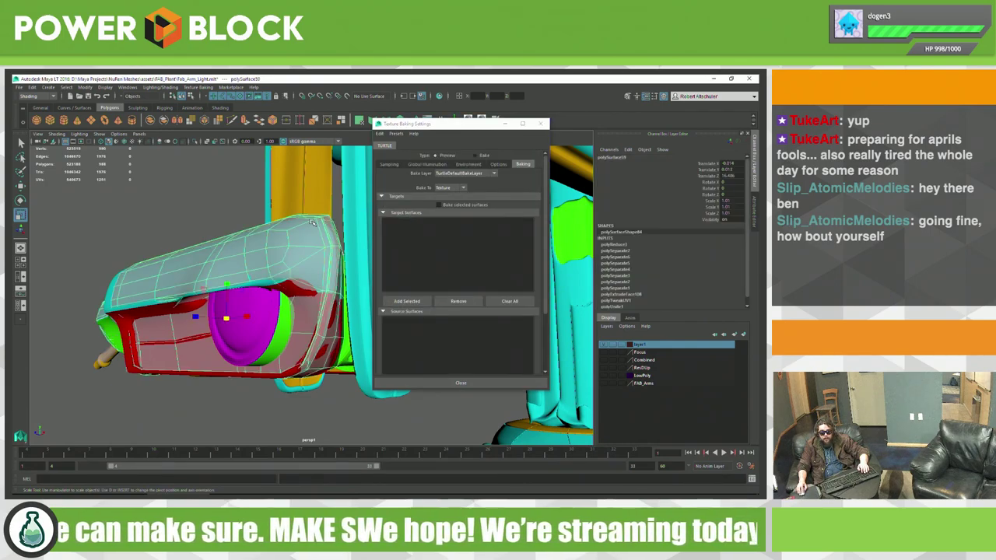
{"action": "left_click", "coordinate": [406, 301]}
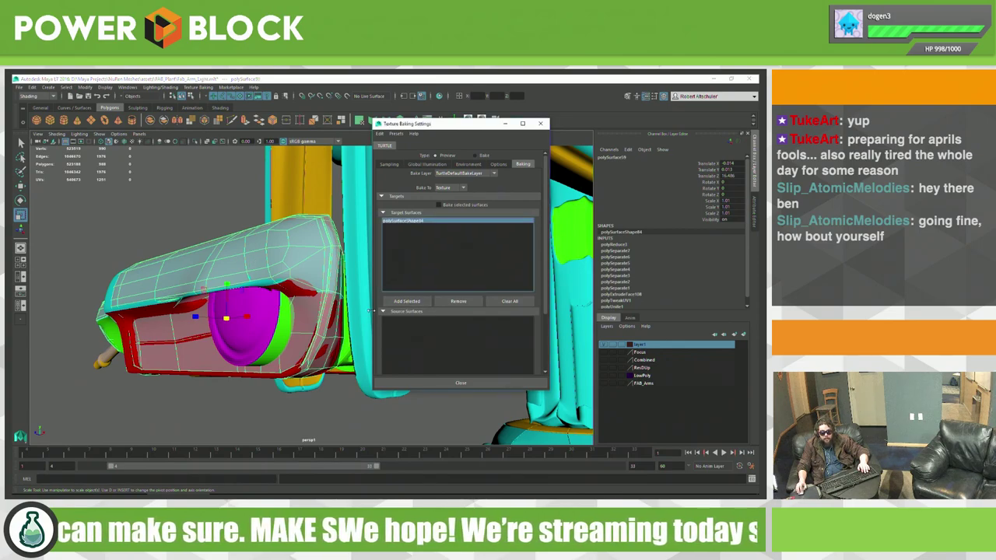
Step: Add the high-poly mesh group22_polySurface46 as the bake's source surface
{"action": "middle_click_drag", "start_coordinate": [246, 316], "coordinate": [247, 317]}
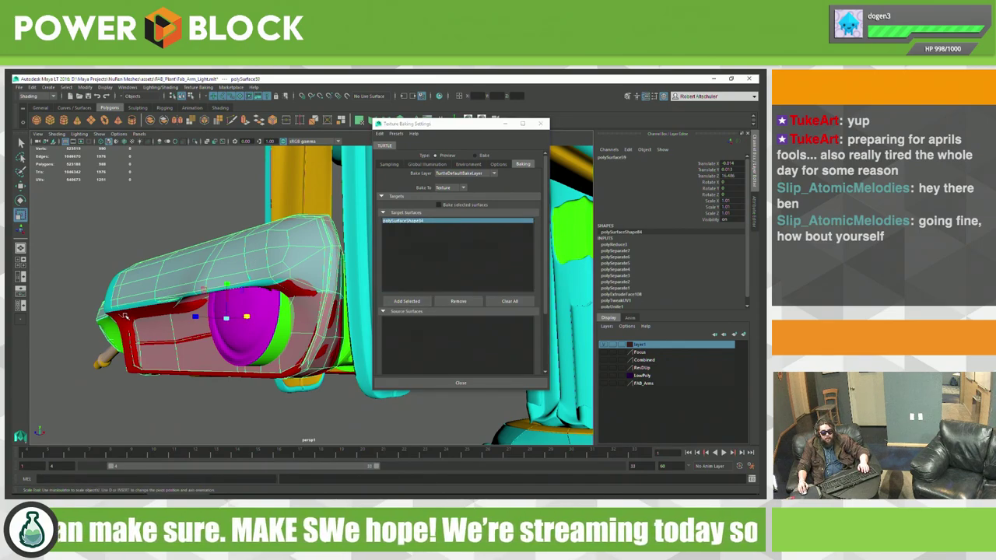
{"action": "left_click", "coordinate": [314, 343]}
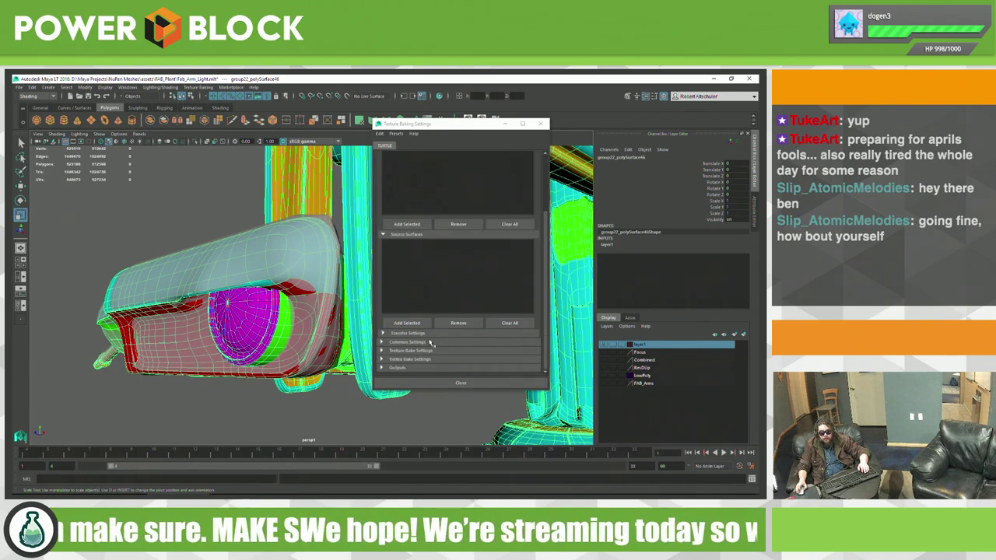
{"action": "scroll", "coordinate": [424, 334], "scroll_direction": "down", "scroll_amount": 3}
{"action": "left_click", "coordinate": [406, 323]}
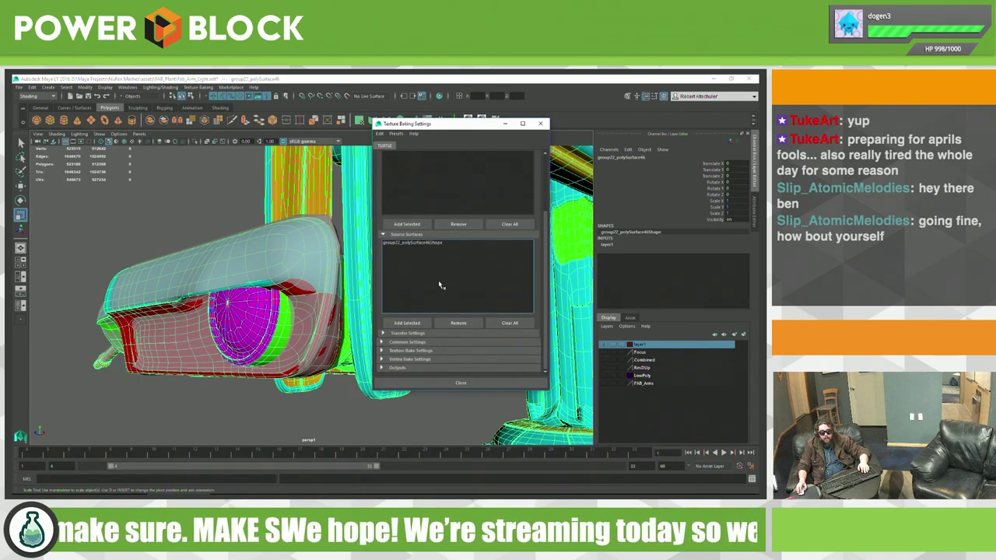
Step: Look through the baking presets without choosing one, then move the settings window aside
{"action": "scroll", "coordinate": [440, 285], "scroll_direction": "up", "scroll_amount": 3}
{"action": "left_click", "coordinate": [414, 134]}
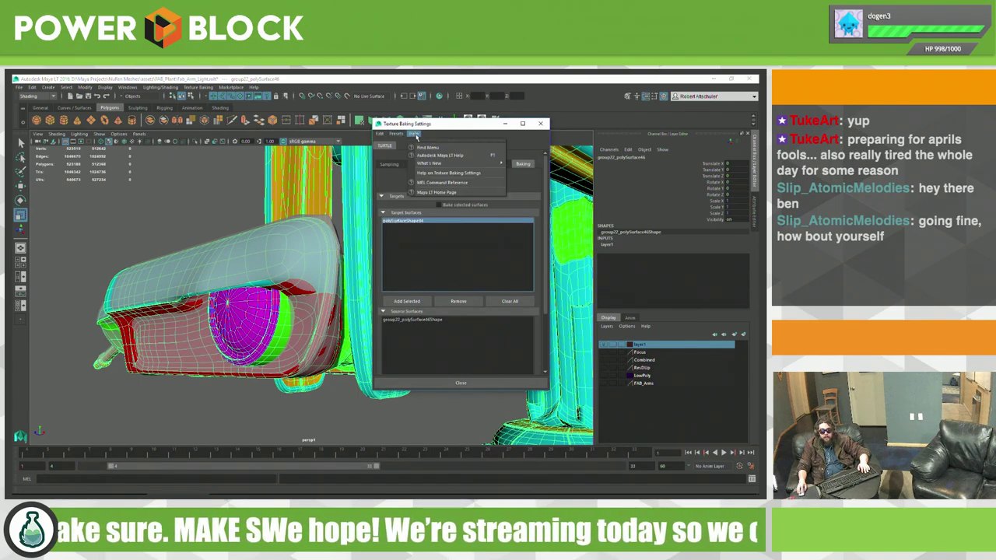
{"action": "left_click", "coordinate": [415, 134]}
{"action": "left_click", "coordinate": [399, 133]}
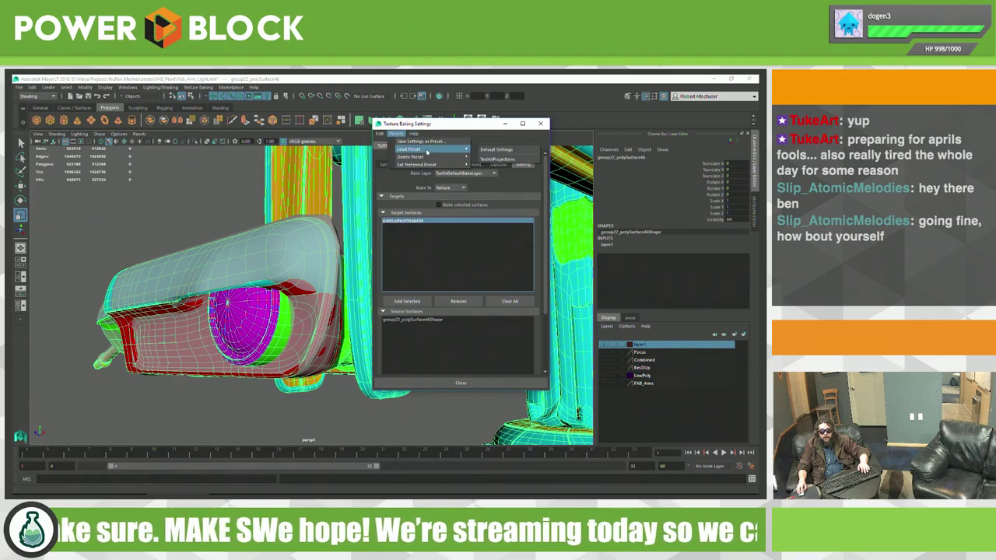
{"action": "left_click", "coordinate": [505, 159]}
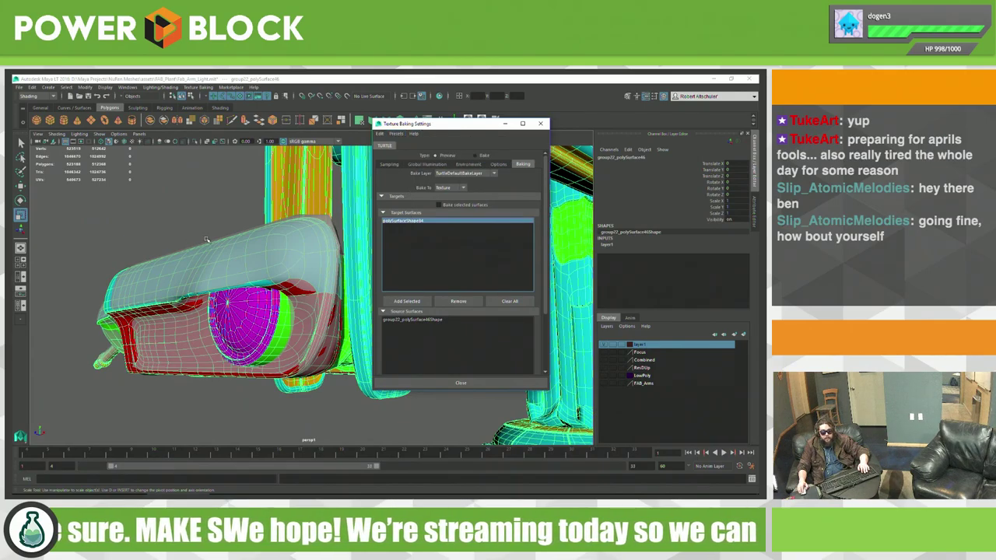
{"action": "left_click_drag", "start_coordinate": [207, 239], "coordinate": [275, 268], "text": "alt"}
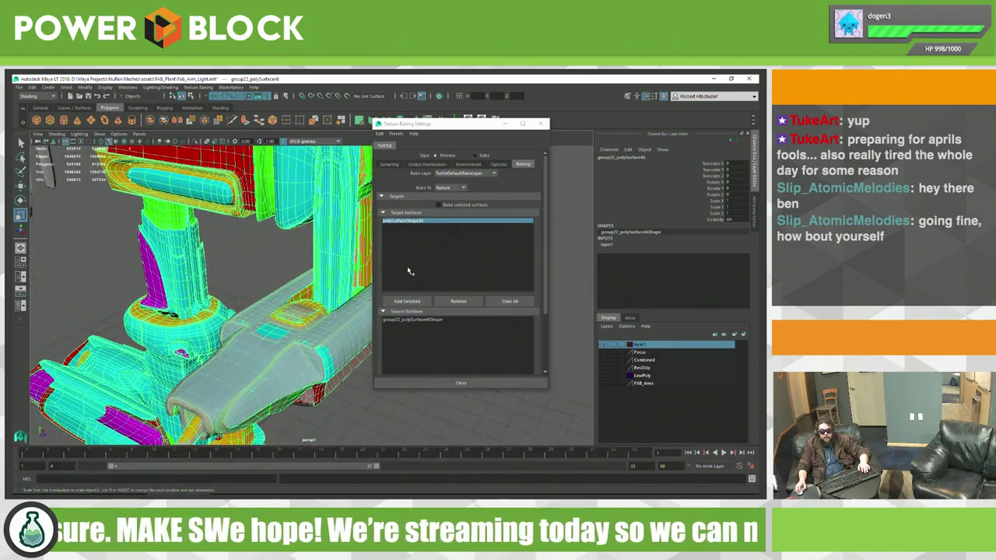
{"action": "left_click_drag", "start_coordinate": [501, 134], "coordinate": [693, 159]}
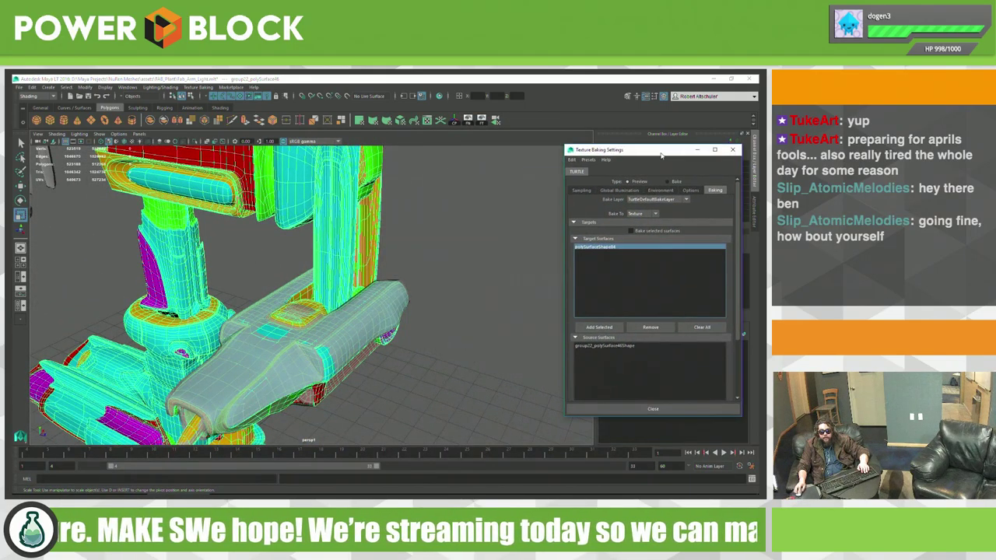
Step: Clear the selection, check the baking image directory option and shift the settings window right
{"action": "left_click", "coordinate": [460, 336]}
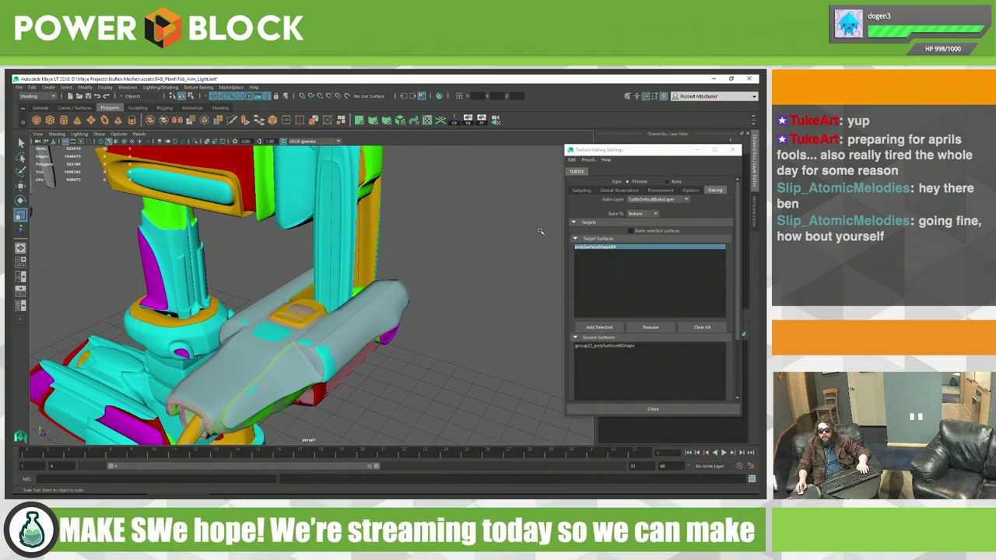
{"action": "left_click", "coordinate": [588, 160]}
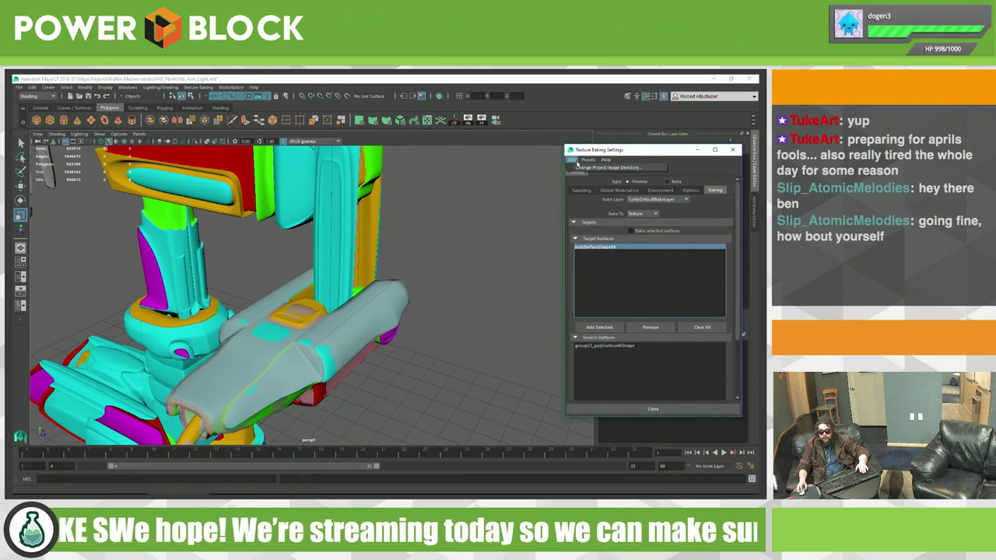
{"action": "left_click", "coordinate": [620, 151]}
{"action": "left_click_drag", "start_coordinate": [619, 151], "coordinate": [658, 153]}
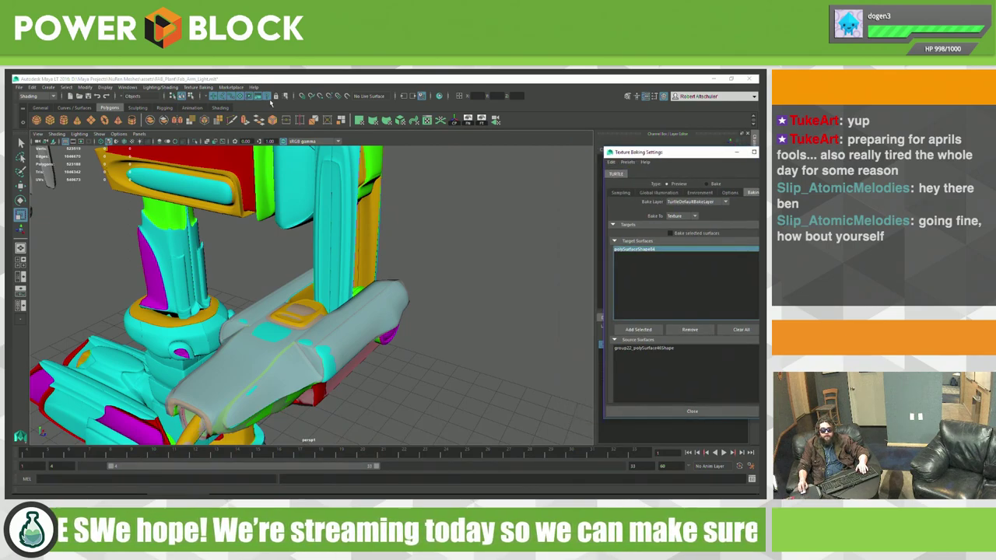
Step: Start the Turtle bake with Texture Baking > Bake
{"action": "left_click", "coordinate": [202, 87]}
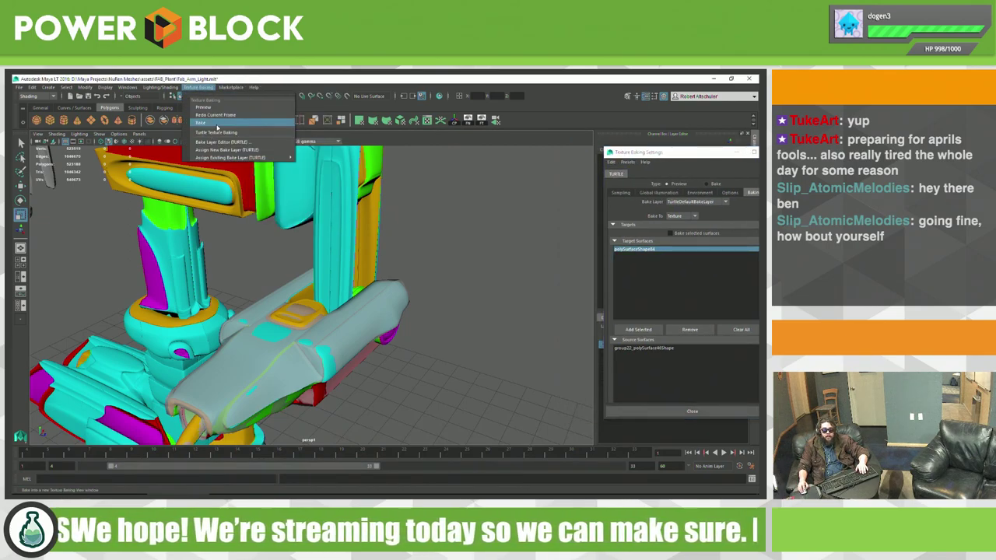
{"action": "left_click", "coordinate": [217, 126]}
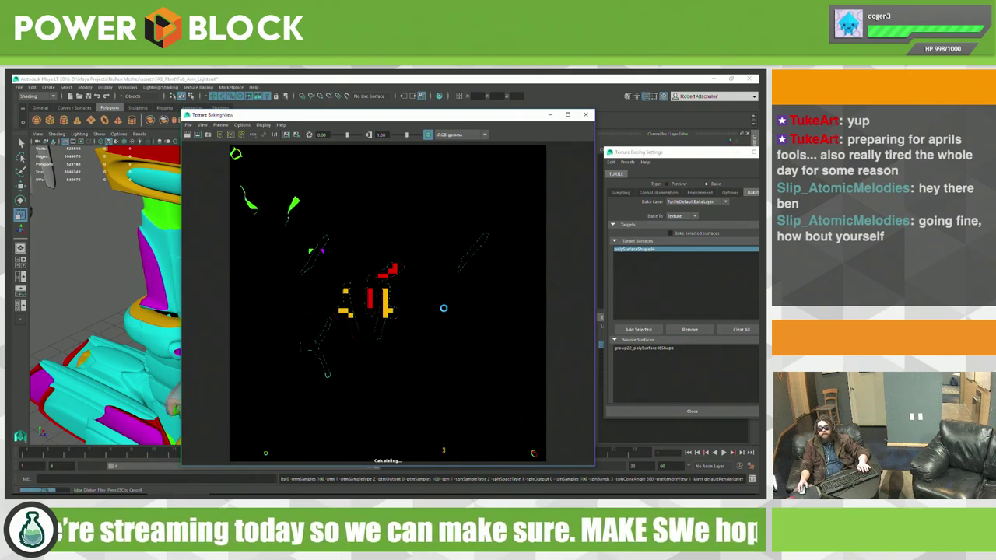
{"action": "key", "text": "alt+Tab"}
Step: Open File Explorer on This PC and launch WinDirStat to scan the SYSTEM (C:) drive
{"action": "key", "text": "super"}
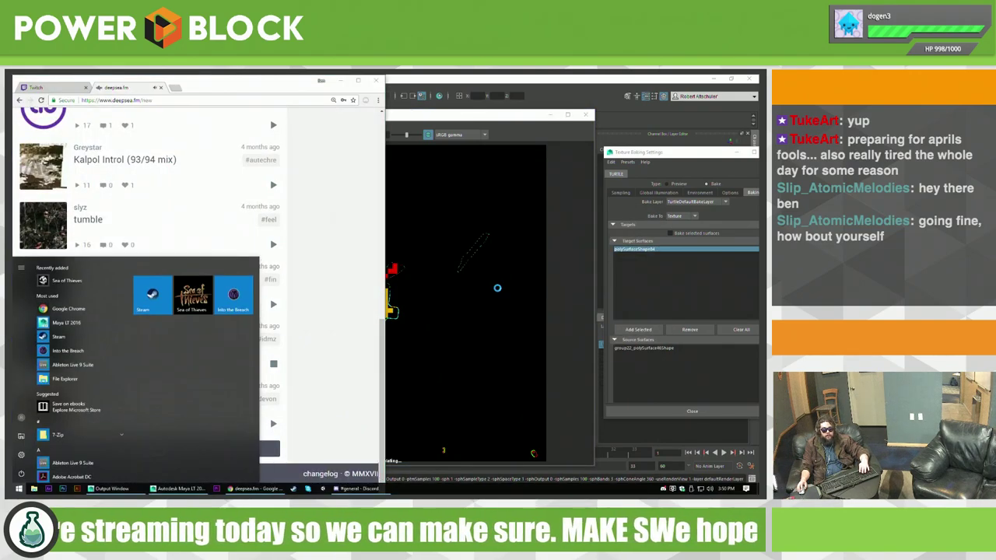
{"action": "key", "text": "super+e"}
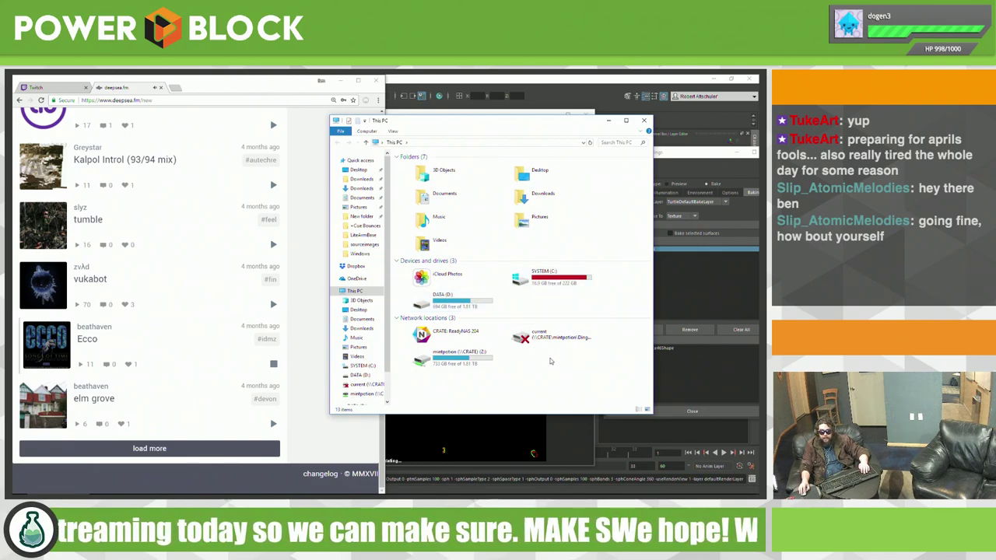
{"action": "key", "text": "super"}
{"action": "type", "text": "windirstat"}
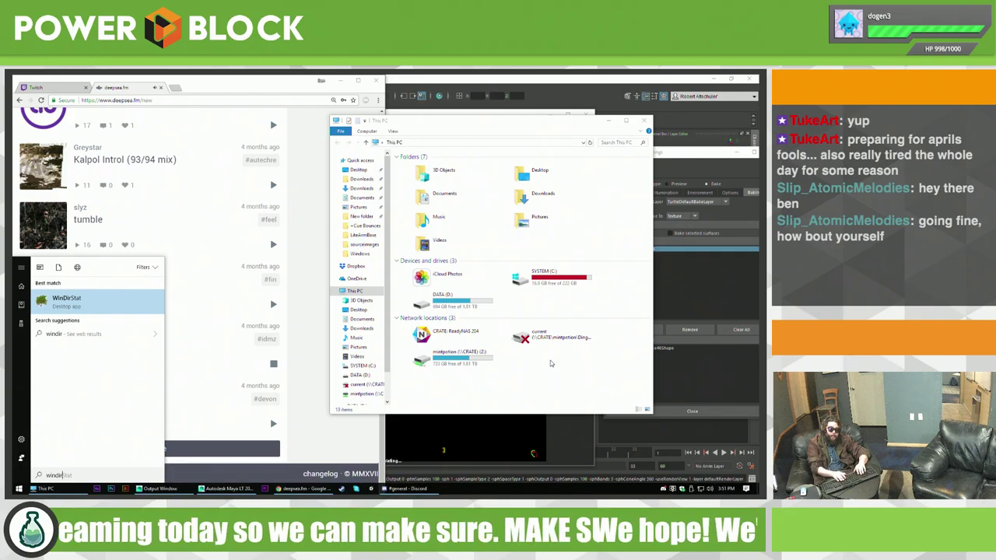
{"action": "key", "text": "Return"}
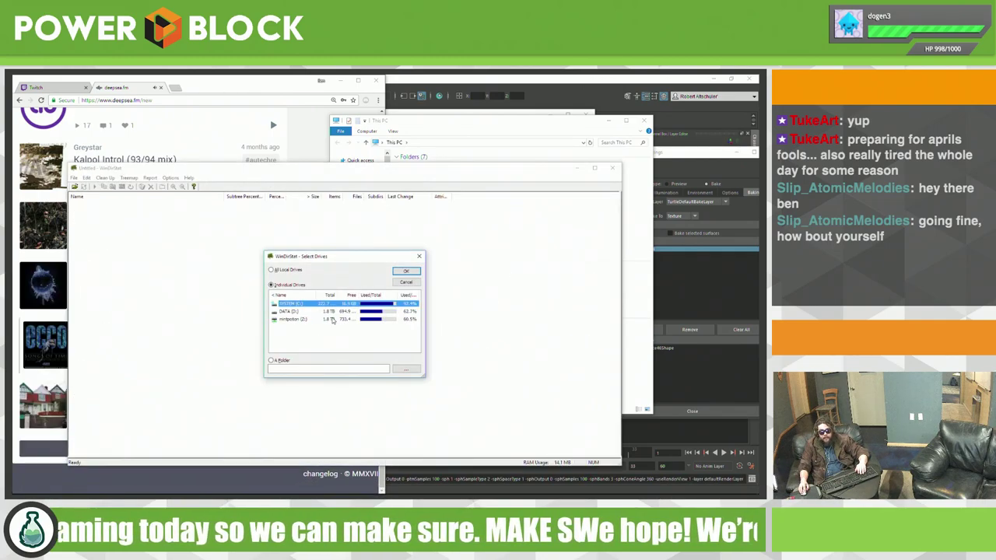
{"action": "left_click", "coordinate": [405, 270]}
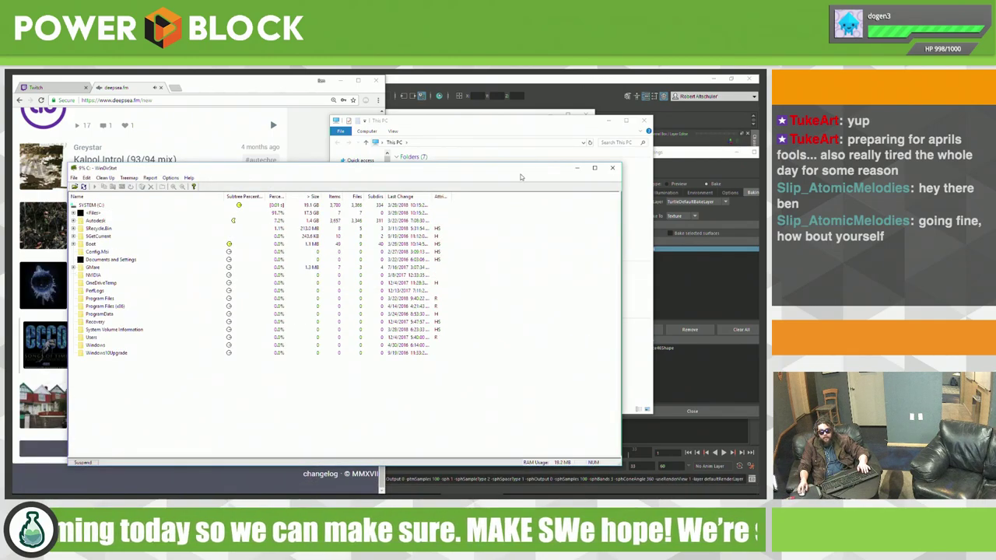
{"action": "key", "text": "alt+Tab"}
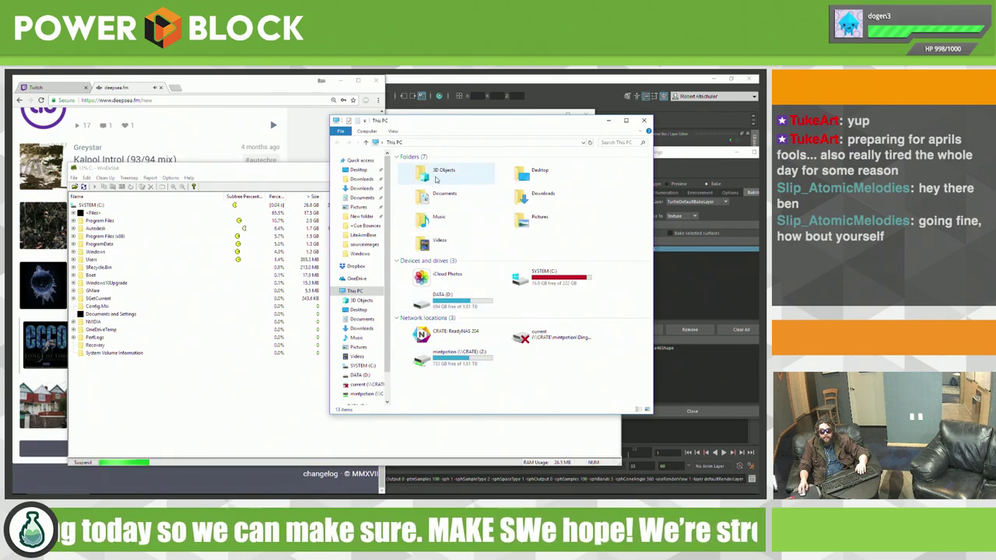
Step: Browse to D:\Maya Projects\NuRen Meshes\turtle\bakedTextures in File Explorer
{"action": "double_click", "coordinate": [454, 310]}
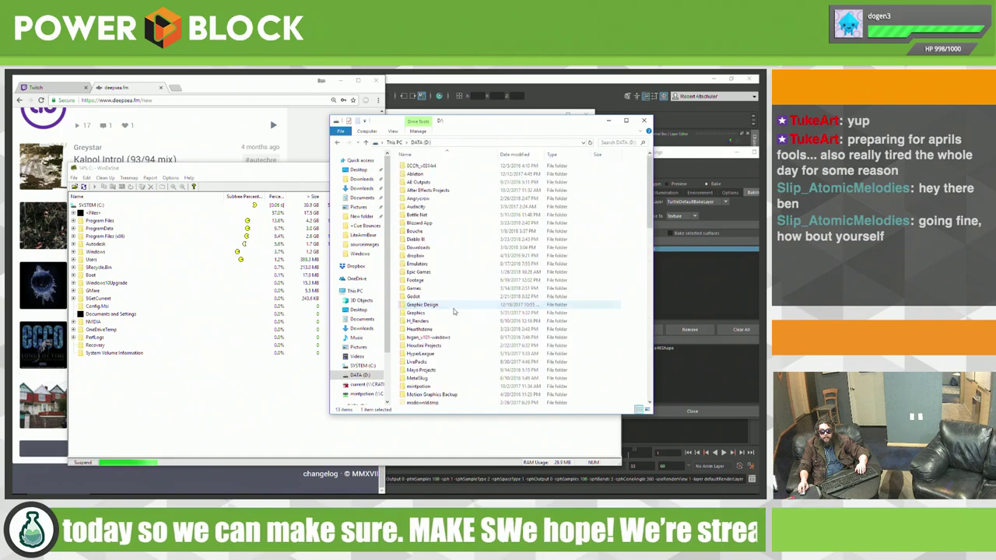
{"action": "key", "text": "m"}
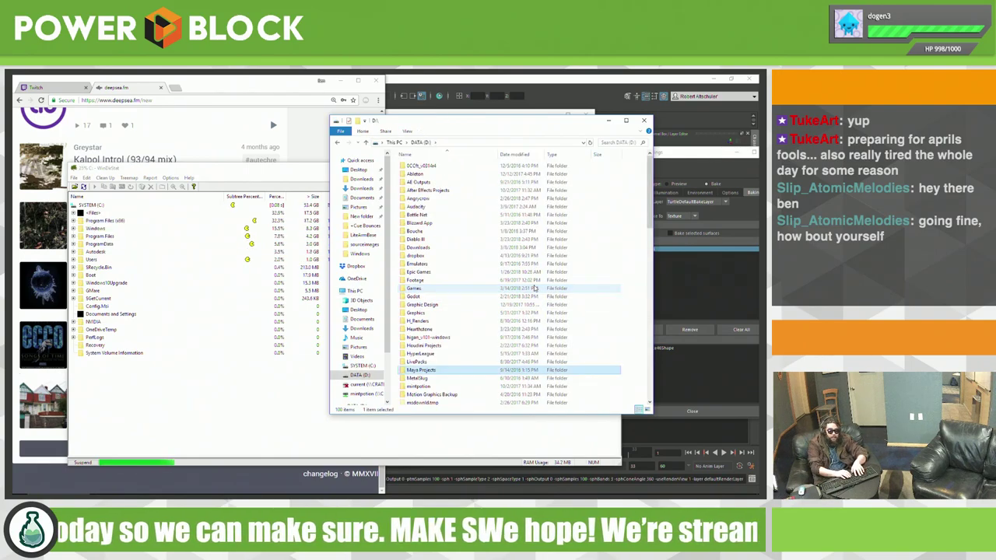
{"action": "key", "text": "Return"}
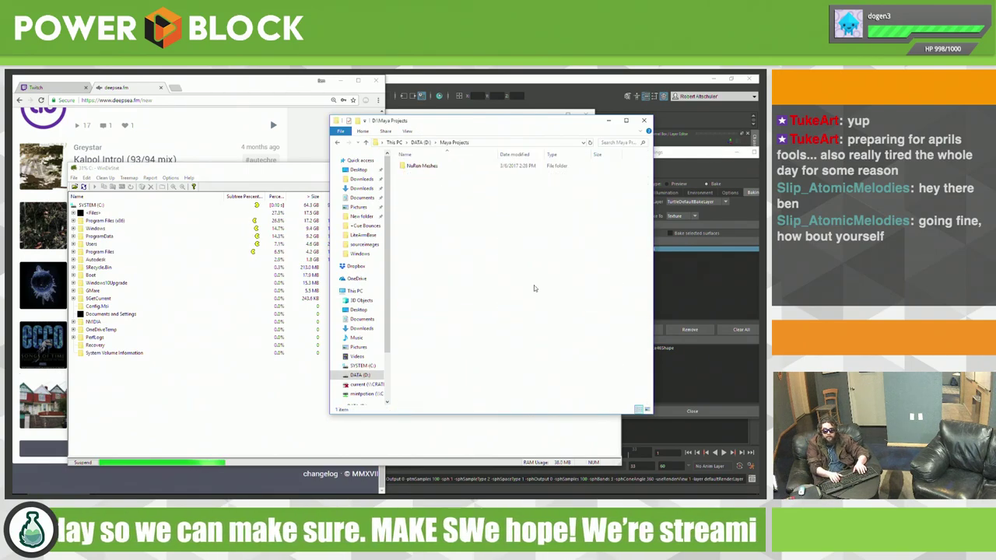
{"action": "key", "text": "n"}
{"action": "key", "text": "Down"}
{"action": "key", "text": "Down"}
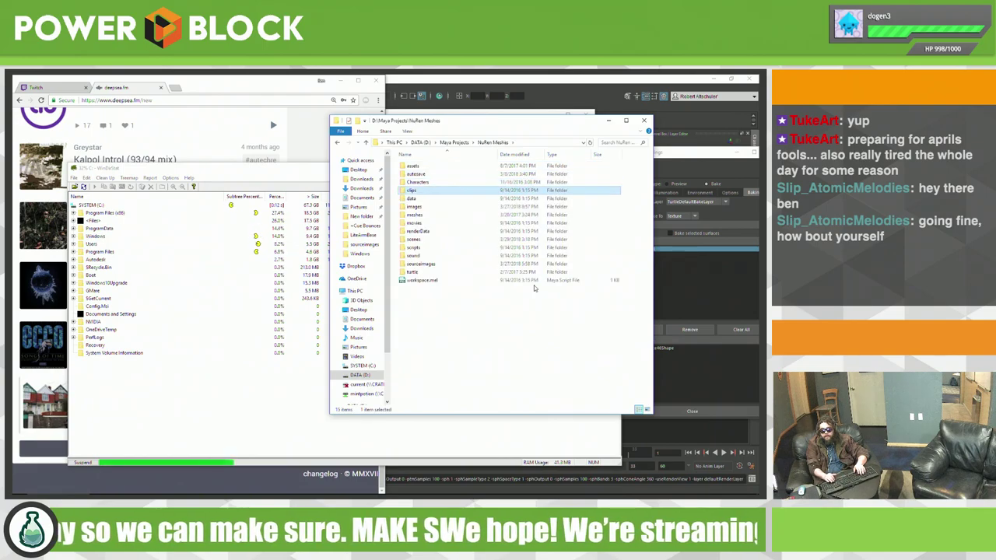
{"action": "key", "text": "Down"}
{"action": "key", "text": "Down"}
{"action": "key", "text": "Down"}
{"action": "key", "text": "Down"}
{"action": "key", "text": "Down"}
{"action": "key", "text": "Down"}
{"action": "key", "text": "Up"}
{"action": "key", "text": "Up"}
{"action": "key", "text": "Up"}
{"action": "key", "text": "Down"}
{"action": "key", "text": "Down"}
{"action": "key", "text": "Down"}
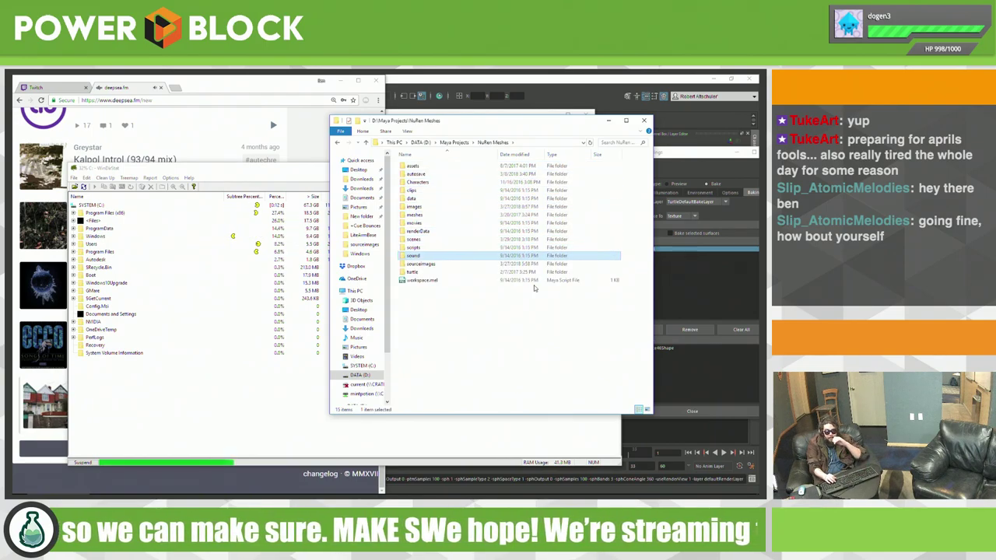
{"action": "key", "text": "Down"}
{"action": "key", "text": "Down"}
{"action": "key", "text": "Up"}
{"action": "key", "text": "Up"}
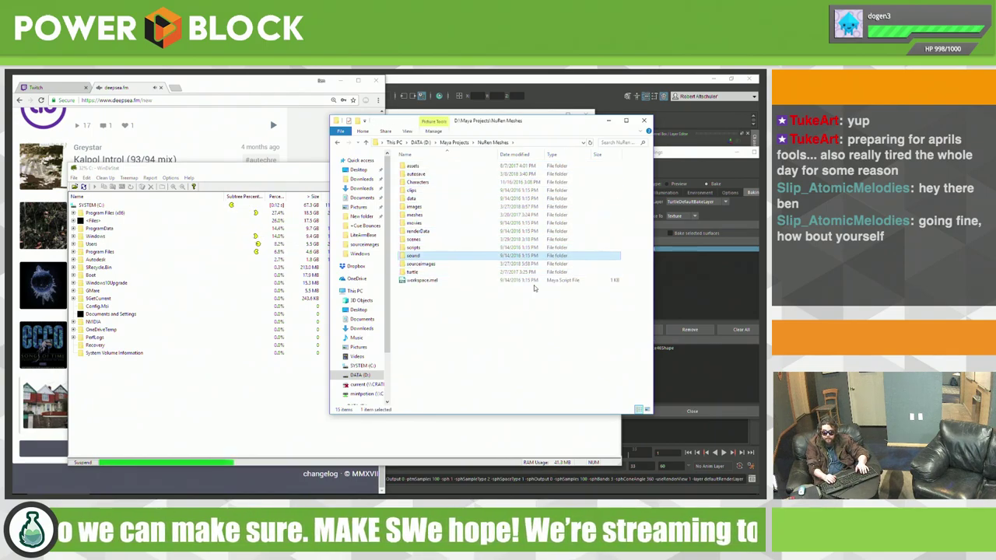
{"action": "key", "text": "Up"}
{"action": "key", "text": "Up"}
{"action": "key", "text": "Up"}
{"action": "key", "text": "Up"}
{"action": "key", "text": "Up"}
{"action": "key", "text": "Up"}
{"action": "key", "text": "Down"}
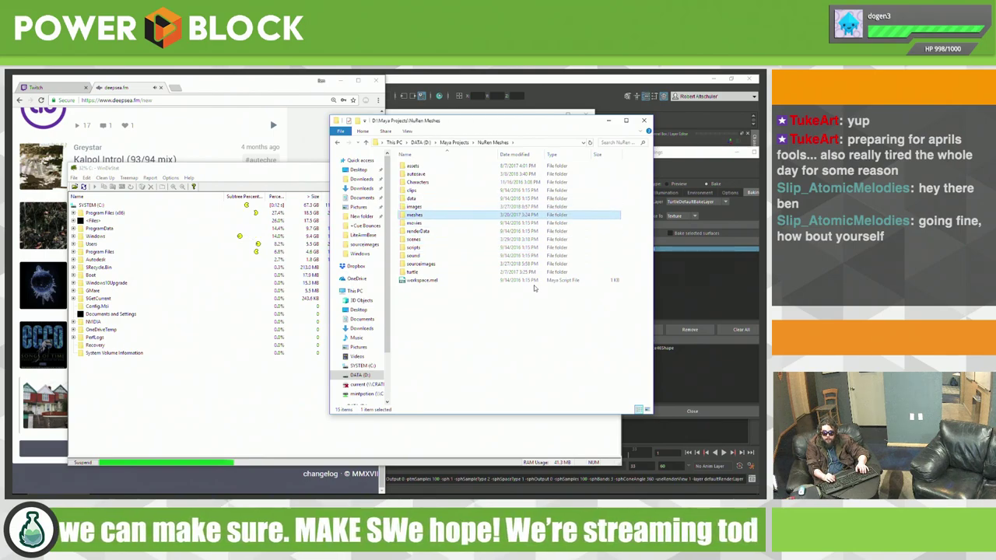
{"action": "key", "text": "Down"}
{"action": "key", "text": "Down"}
{"action": "key", "text": "Down"}
{"action": "key", "text": "Down"}
{"action": "key", "text": "Down"}
{"action": "key", "text": "Down"}
{"action": "key", "text": "Down"}
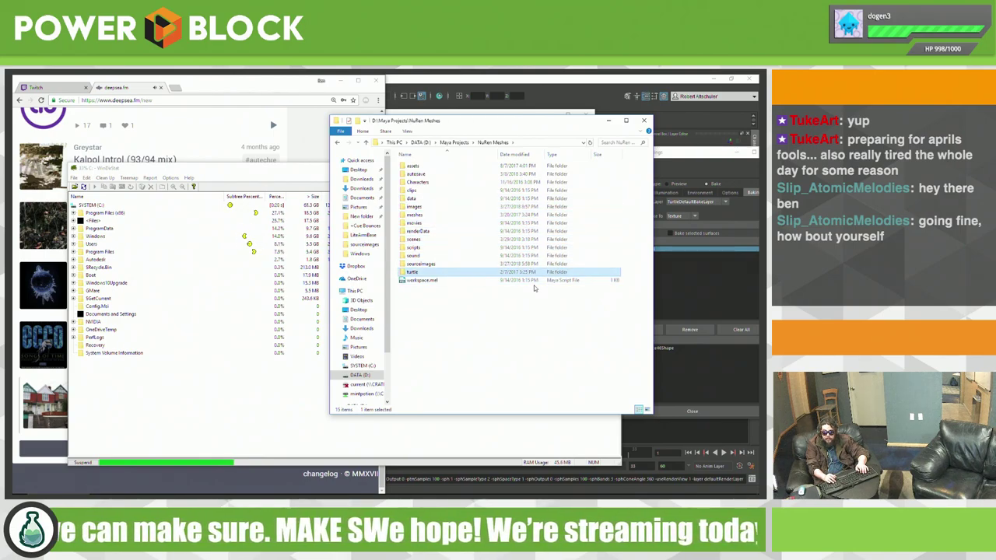
{"action": "key", "text": "Up"}
{"action": "key", "text": "Up"}
{"action": "key", "text": "Up"}
{"action": "key", "text": "Up"}
{"action": "key", "text": "Up"}
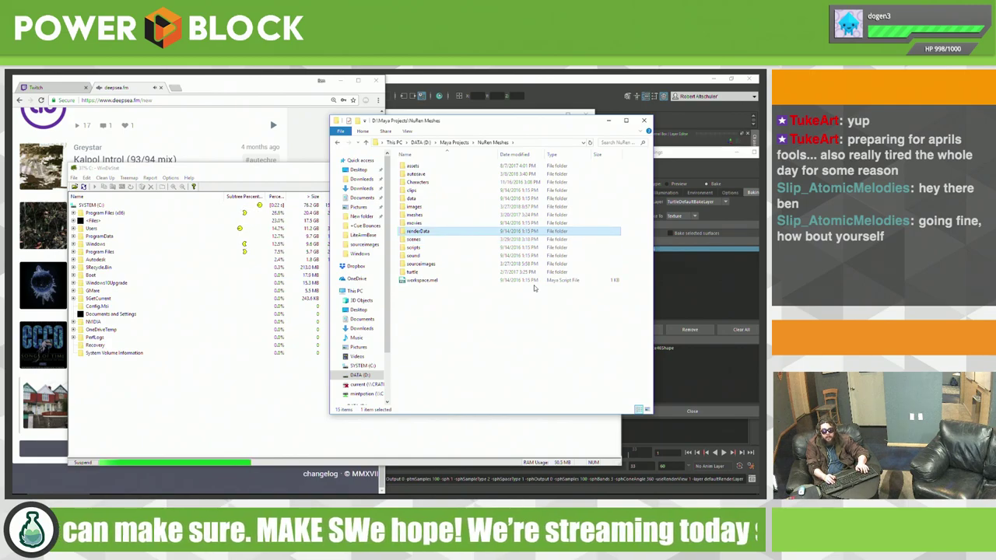
{"action": "key", "text": "Up"}
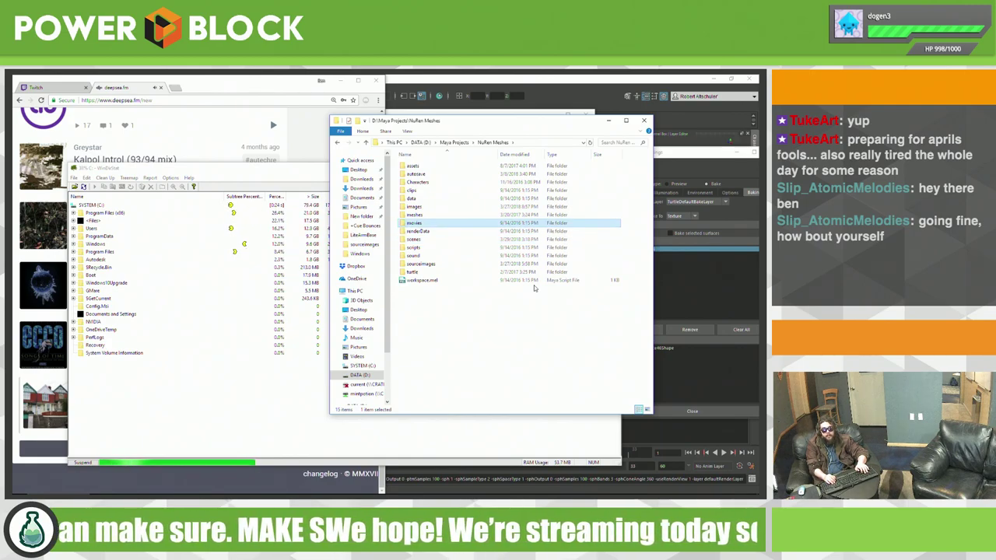
{"action": "key", "text": "Down"}
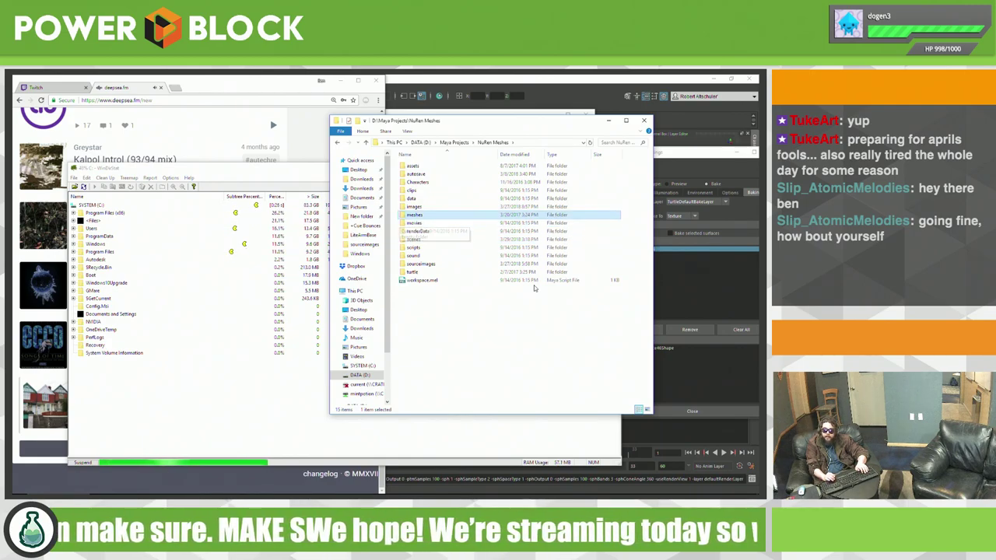
{"action": "key", "text": "Up"}
{"action": "key", "text": "Up"}
{"action": "key", "text": "Down"}
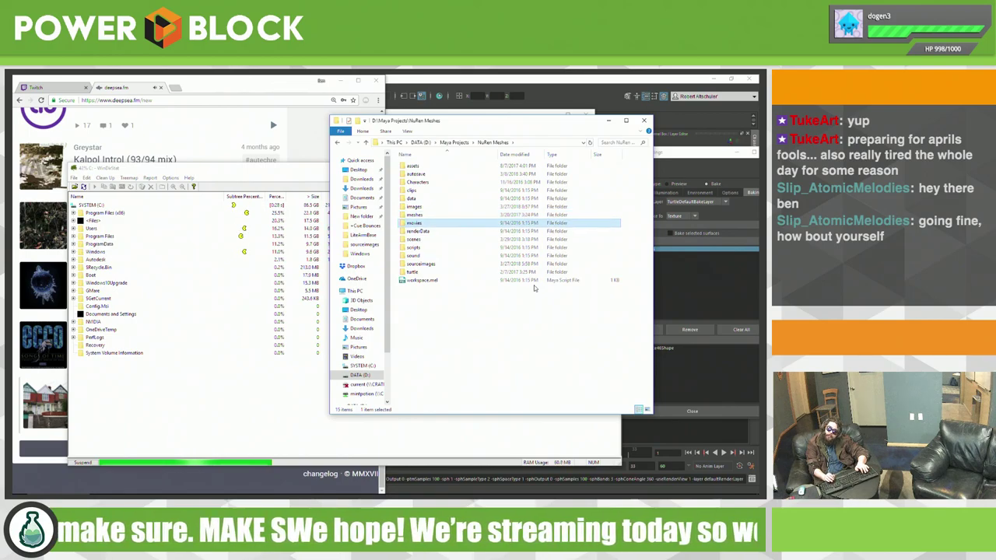
{"action": "key", "text": "Down"}
{"action": "key", "text": "Down"}
{"action": "key", "text": "Down"}
{"action": "key", "text": "Down"}
{"action": "key", "text": "Down"}
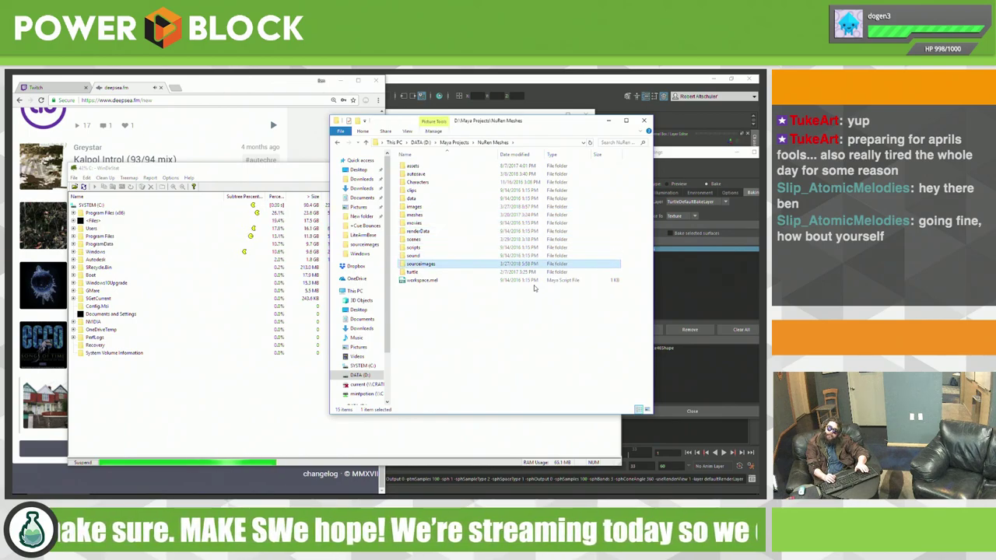
{"action": "key", "text": "Down"}
{"action": "key", "text": "Return"}
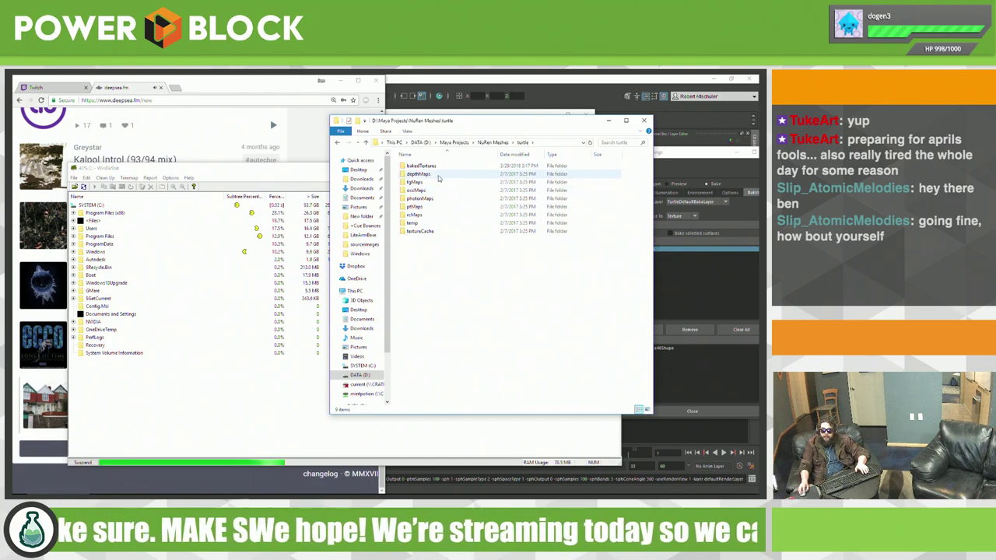
{"action": "key", "text": "Return"}
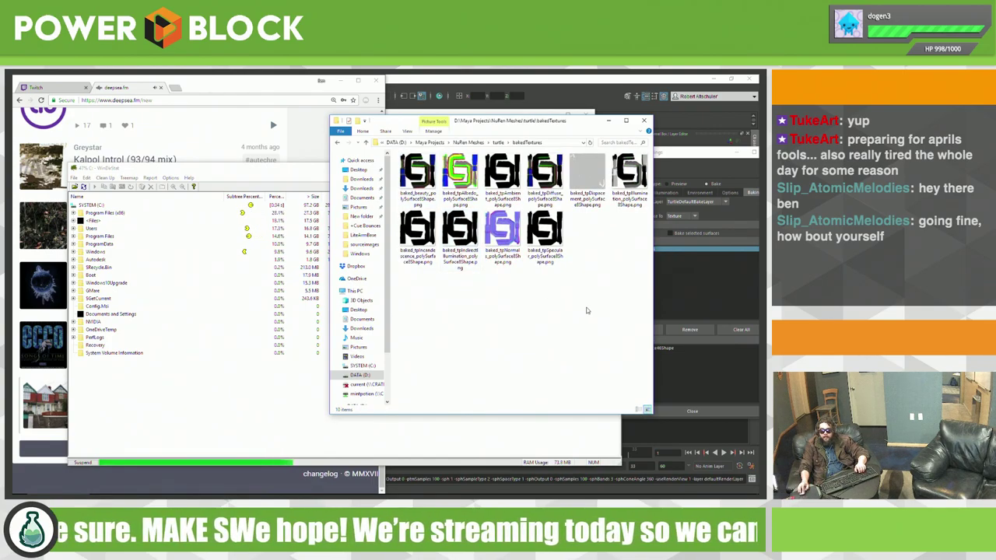
Step: Permanently delete all ten old baked texture images and return to Maya
{"action": "left_click_drag", "start_coordinate": [587, 311], "coordinate": [396, 150]}
{"action": "key", "text": "shift+Delete"}
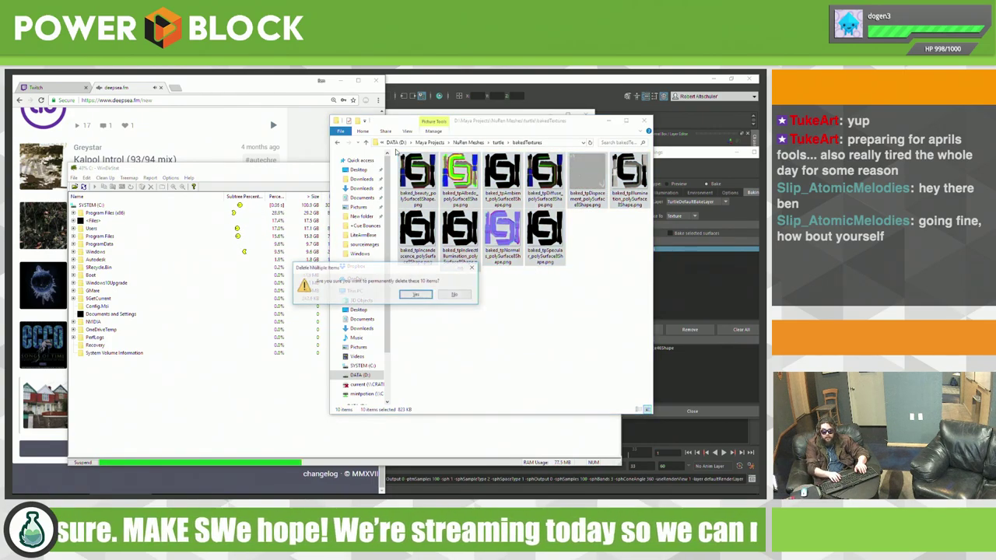
{"action": "key", "text": "Return"}
{"action": "key", "text": "alt+Tab"}
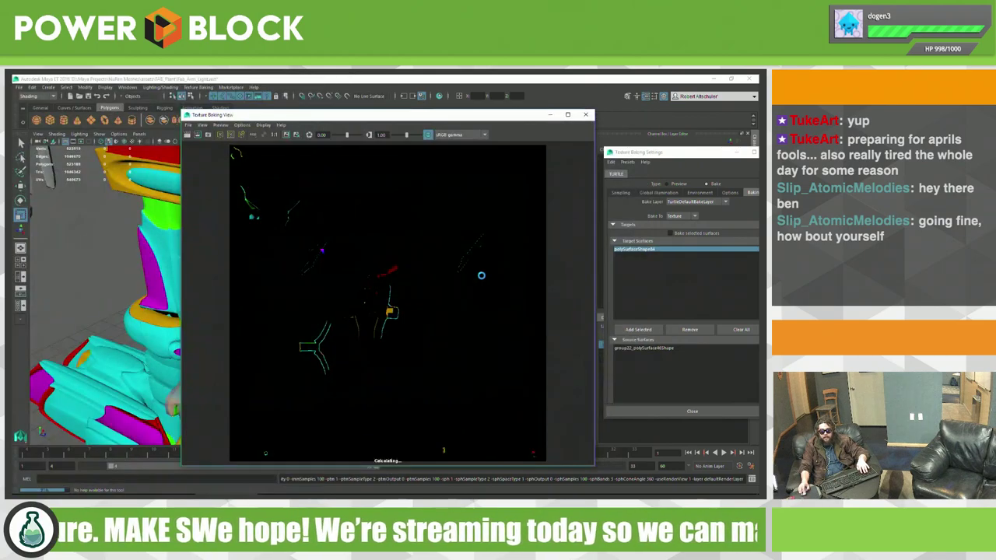
Step: Let the bake keep calculating, briefly cycling the window switcher but staying in Maya
{"action": "left_click", "coordinate": [540, 333]}
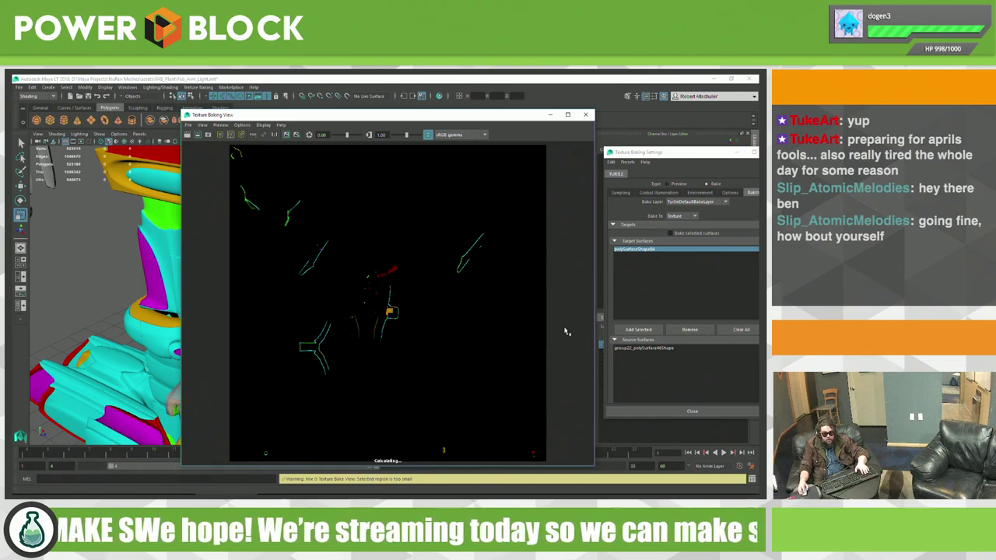
{"action": "key", "text": "alt+Tab"}
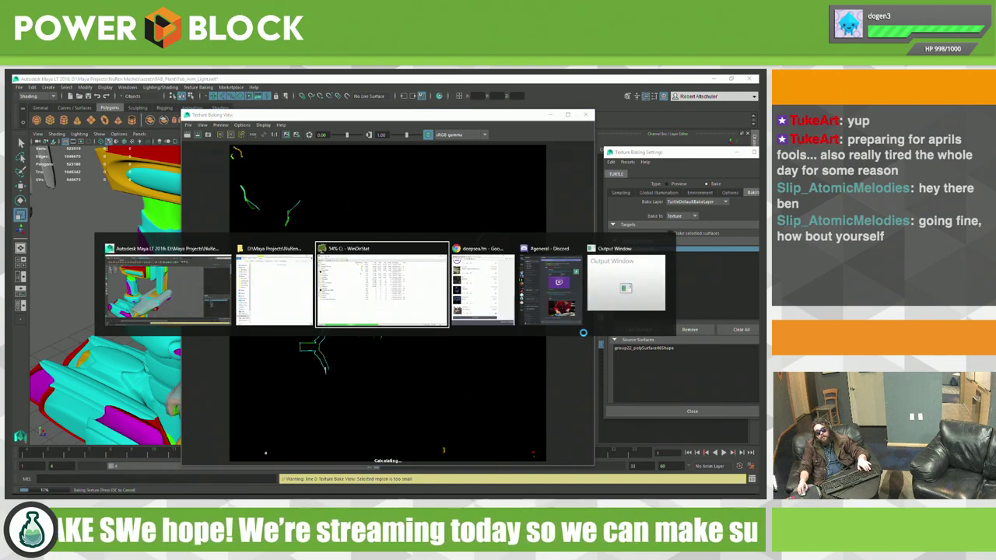
{"action": "key", "text": "Tab"}
{"action": "key", "text": "Tab"}
{"action": "key", "text": "Tab"}
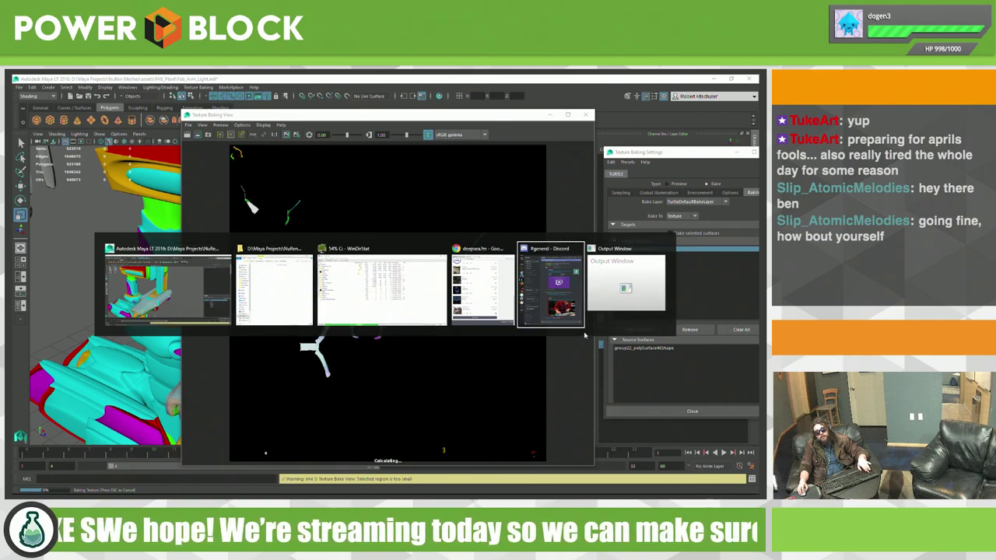
{"action": "key", "text": "Tab"}
{"action": "key", "text": "Tab"}
{"action": "key", "text": "Tab"}
{"action": "key", "text": "Tab"}
{"action": "key", "text": "Tab"}
{"action": "key", "text": "Tab"}
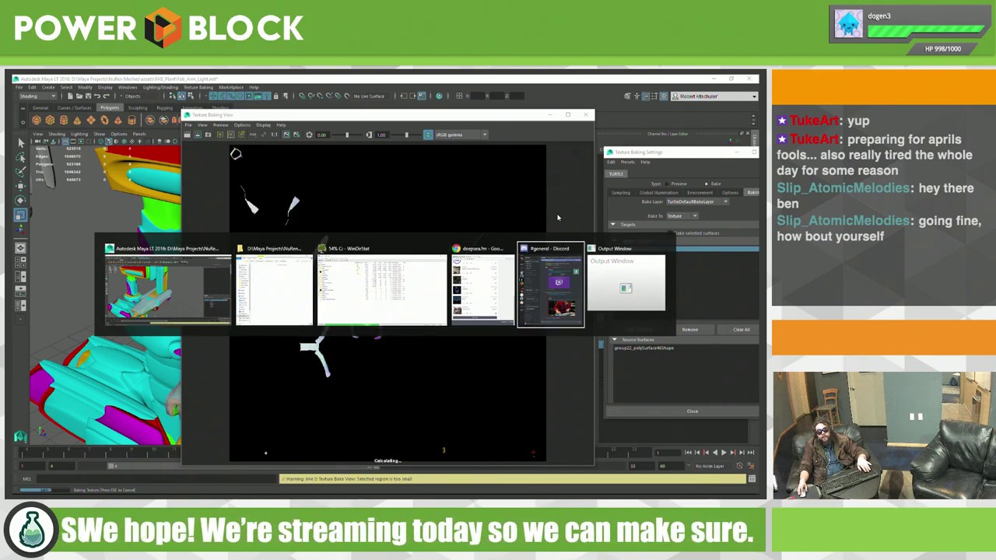
{"action": "key", "text": "Escape"}
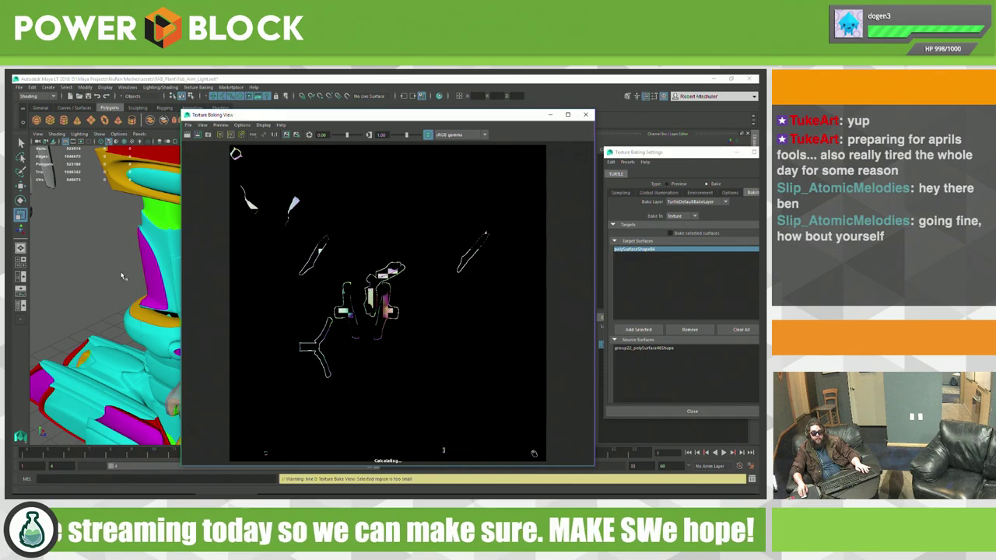
{"action": "key", "text": "alt+Tab"}
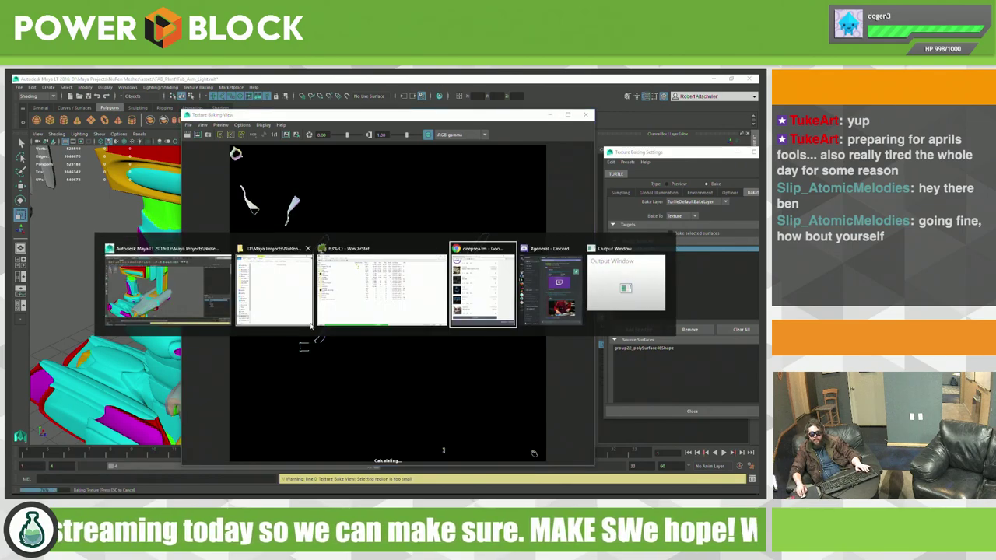
{"action": "key", "text": "alt+Tab"}
{"action": "key", "text": "alt+Tab"}
{"action": "key", "text": "alt+Tab"}
{"action": "key", "text": "alt+Tab"}
{"action": "key", "text": "alt+Tab"}
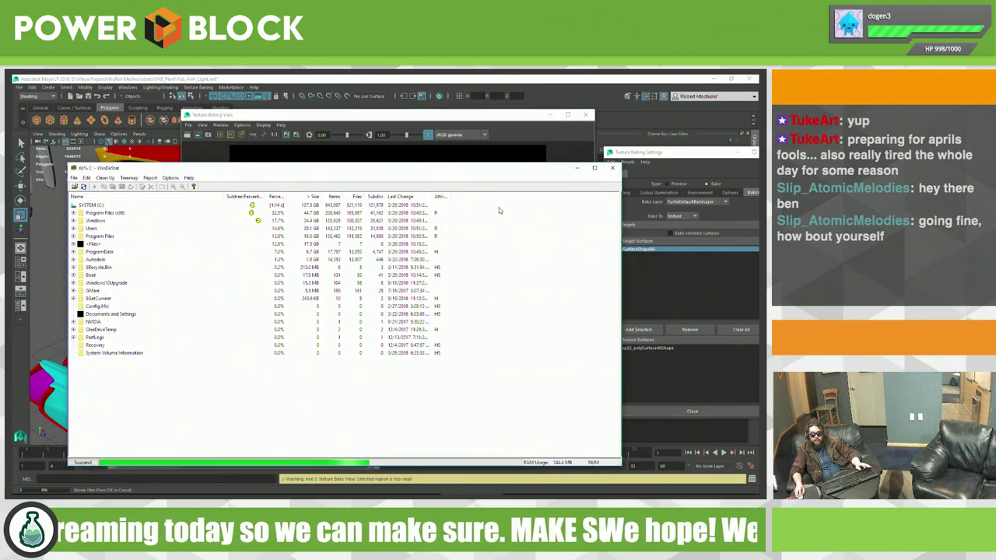
{"action": "left_click_drag", "start_coordinate": [451, 172], "coordinate": [585, 172]}
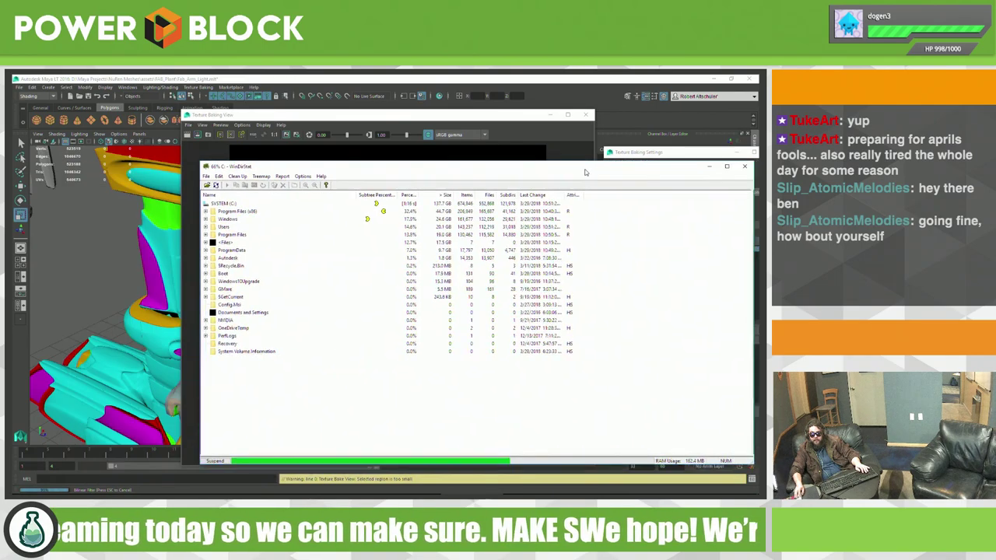
{"action": "key", "text": "alt+Tab"}
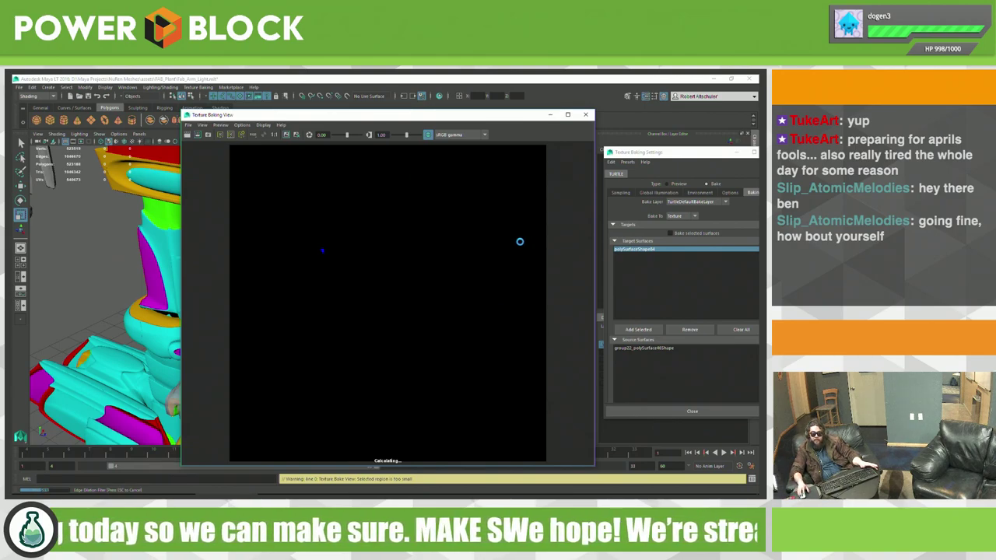
Step: Minimize the Texture Baking View and bring the deepsea.fm Chrome page to the front
{"action": "left_click", "coordinate": [550, 115]}
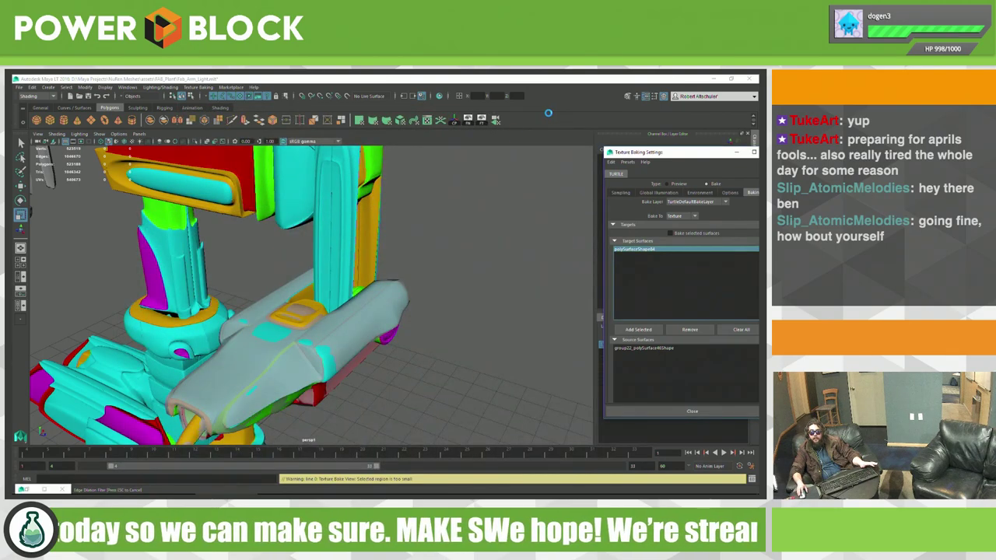
{"action": "key", "text": "alt+Tab"}
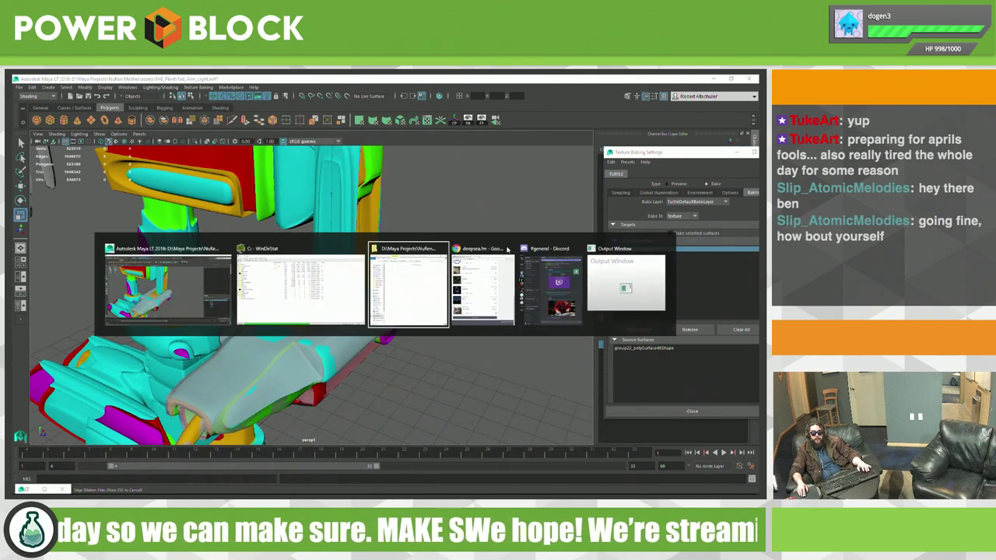
{"action": "left_click", "coordinate": [472, 274]}
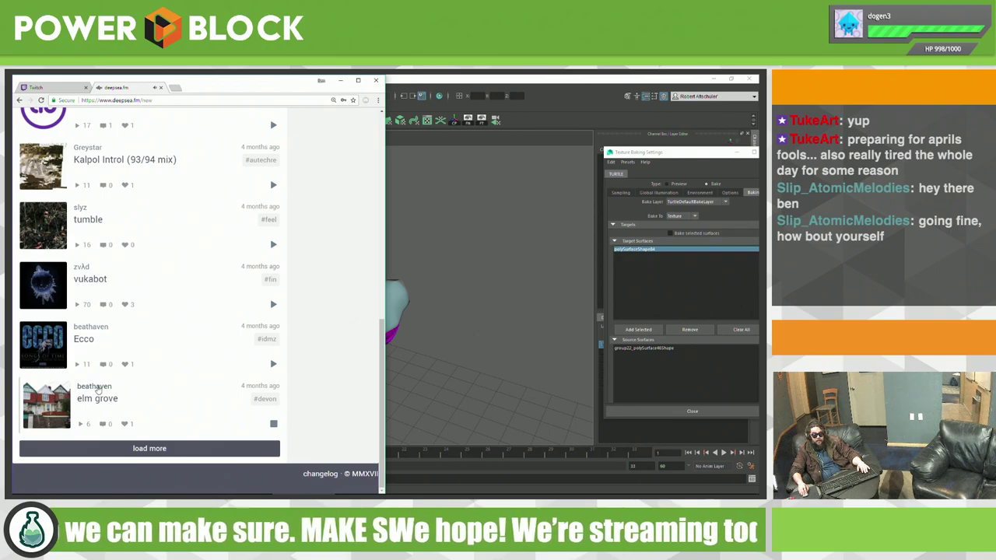
Step: Visit the track uploader's profile page, then return to the new tracks list
{"action": "left_click", "coordinate": [95, 386]}
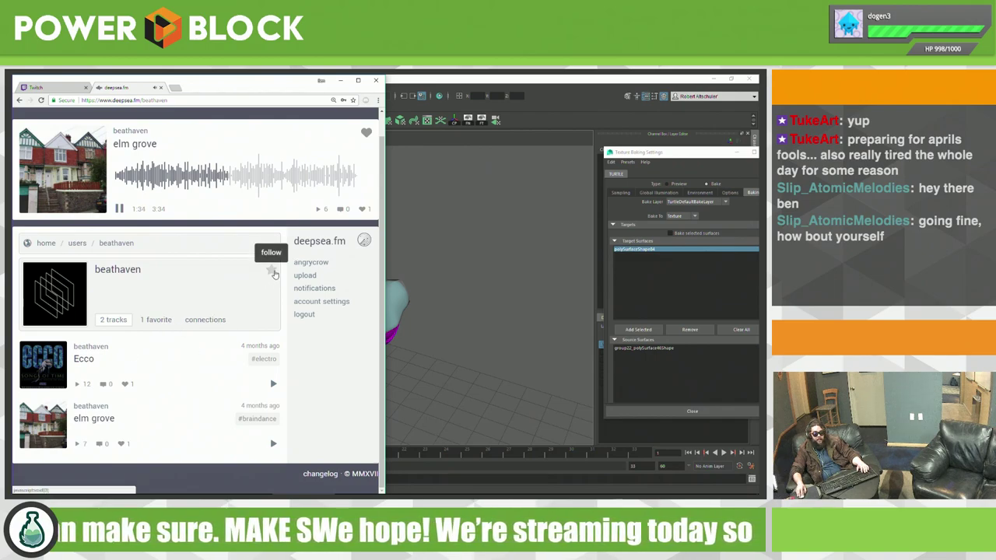
{"action": "left_click", "coordinate": [19, 100]}
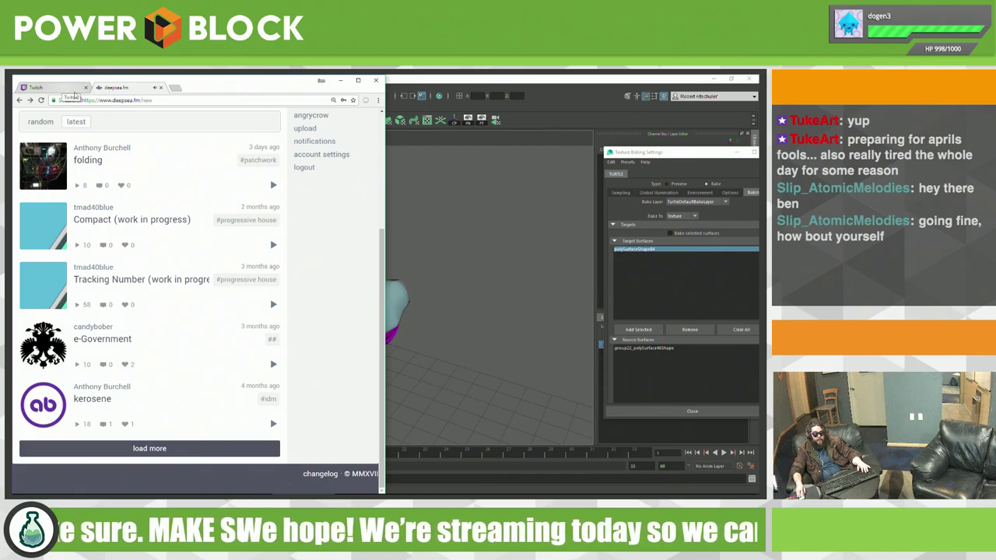
{"action": "scroll", "coordinate": [264, 236], "scroll_direction": "up", "scroll_amount": 3}
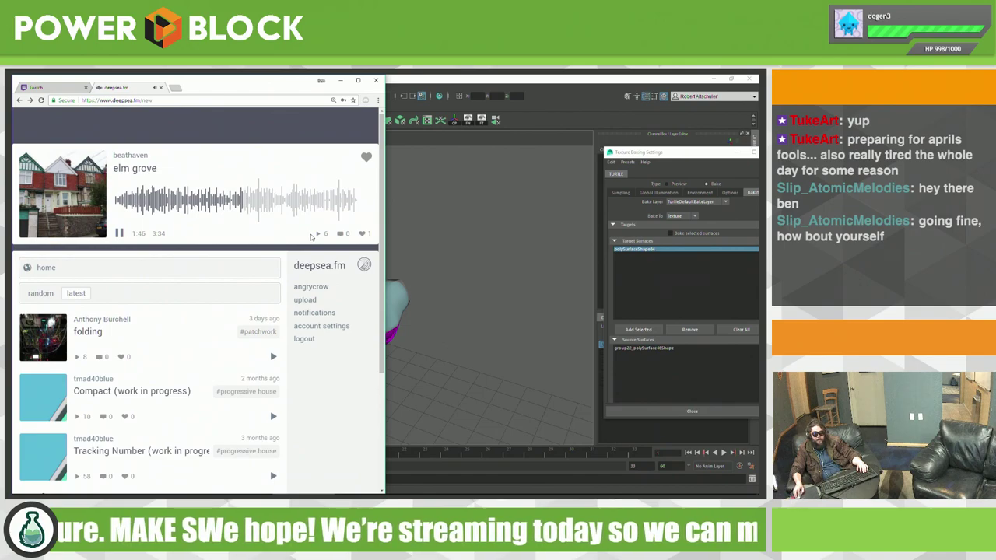
{"action": "scroll", "coordinate": [165, 305], "scroll_direction": "down", "scroll_amount": 3}
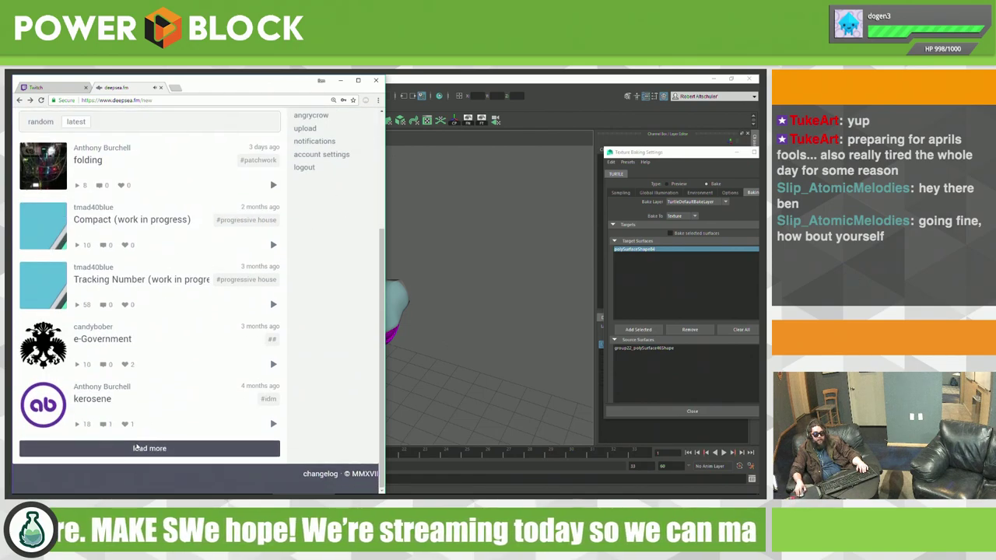
Step: Load more tracks into the list and start playing the Ecco track
{"action": "left_click", "coordinate": [171, 449]}
{"action": "scroll", "coordinate": [233, 345], "scroll_direction": "down", "scroll_amount": 3}
{"action": "scroll", "coordinate": [233, 344], "scroll_direction": "down", "scroll_amount": 3}
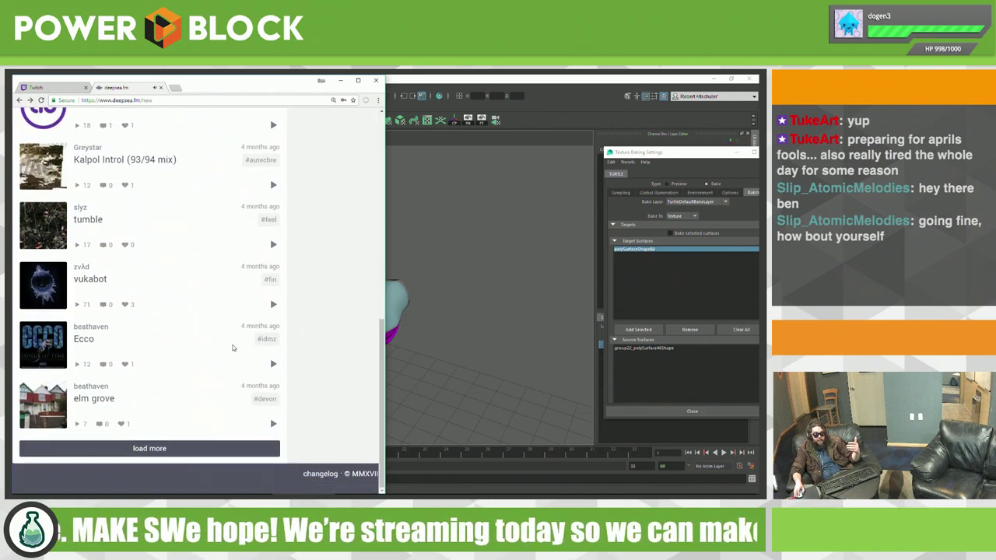
{"action": "scroll", "coordinate": [234, 345], "scroll_direction": "up", "scroll_amount": 5}
{"action": "scroll", "coordinate": [233, 345], "scroll_direction": "up", "scroll_amount": 3}
{"action": "scroll", "coordinate": [232, 347], "scroll_direction": "down", "scroll_amount": 5}
{"action": "scroll", "coordinate": [232, 348], "scroll_direction": "down", "scroll_amount": 3}
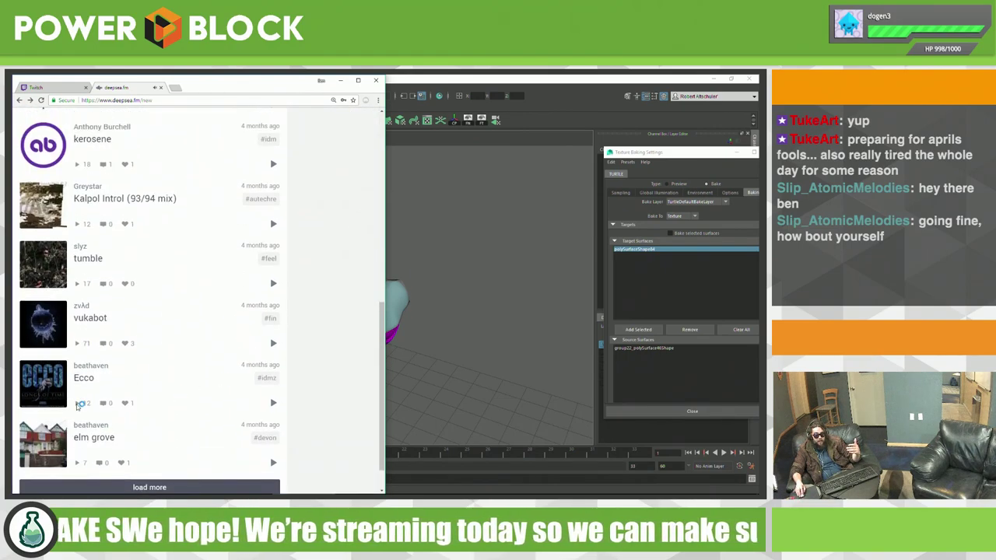
{"action": "left_click", "coordinate": [274, 403]}
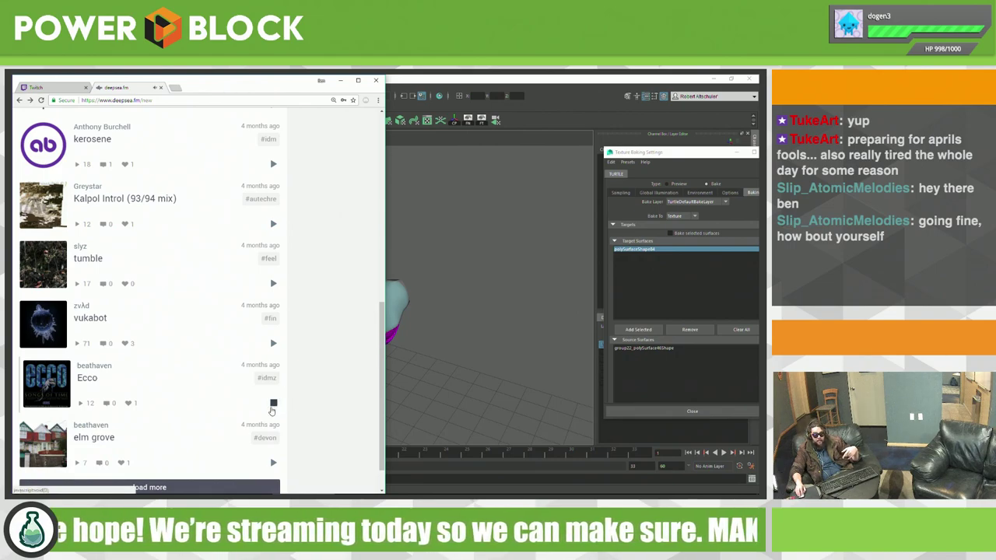
{"action": "scroll", "coordinate": [166, 221], "scroll_direction": "up", "scroll_amount": 15}
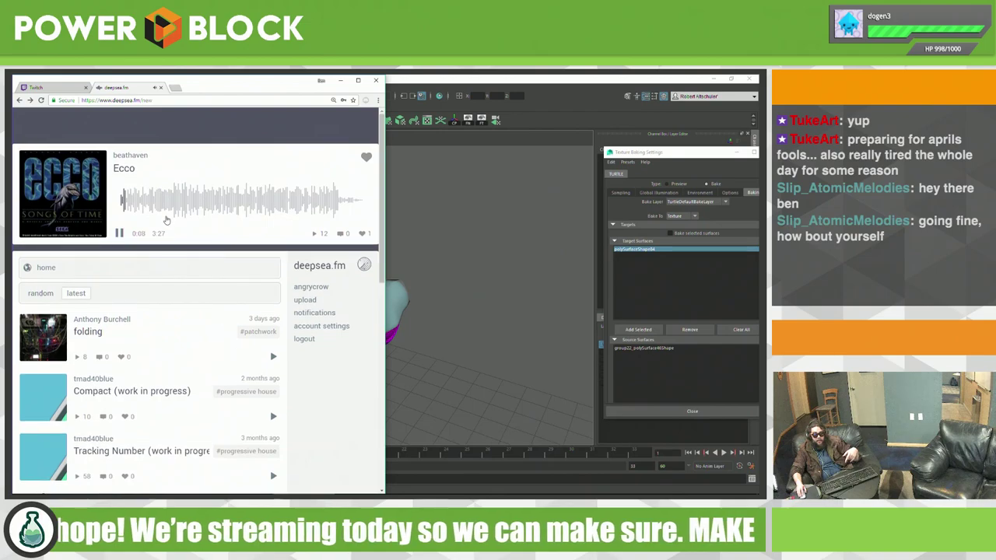
{"action": "scroll", "coordinate": [283, 393], "scroll_direction": "down", "scroll_amount": 15}
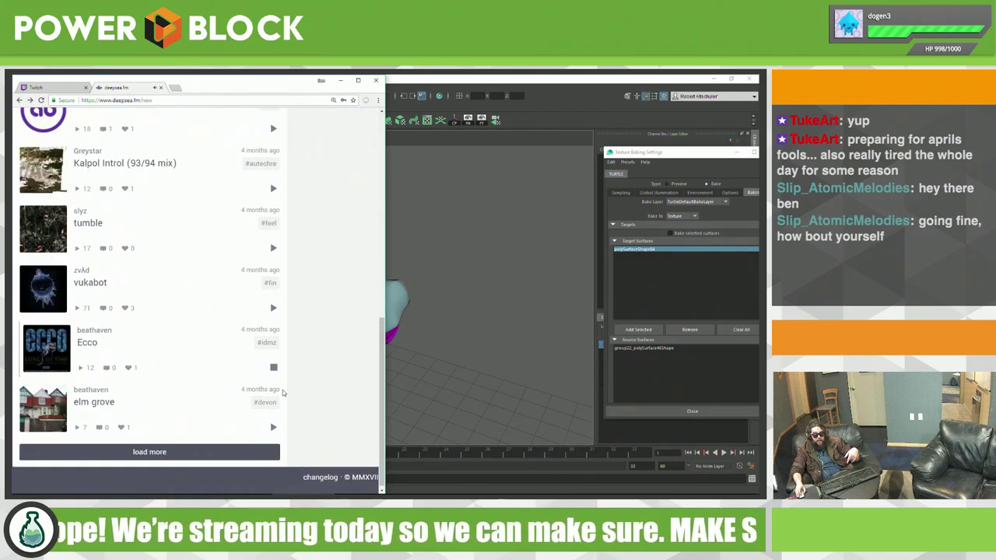
Step: Switch playback to the vukabot track and skip ahead to about 0:40
{"action": "left_click", "coordinate": [273, 308]}
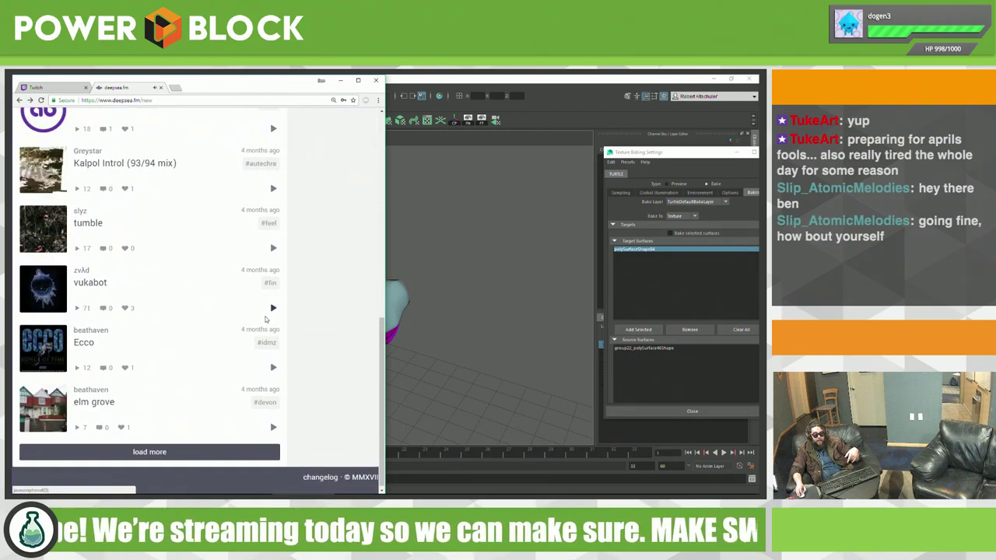
{"action": "scroll", "coordinate": [234, 280], "scroll_direction": "up", "scroll_amount": 10}
{"action": "scroll", "coordinate": [200, 223], "scroll_direction": "up", "scroll_amount": 5}
{"action": "scroll", "coordinate": [200, 223], "scroll_direction": "up", "scroll_amount": 1}
{"action": "left_click", "coordinate": [194, 205]}
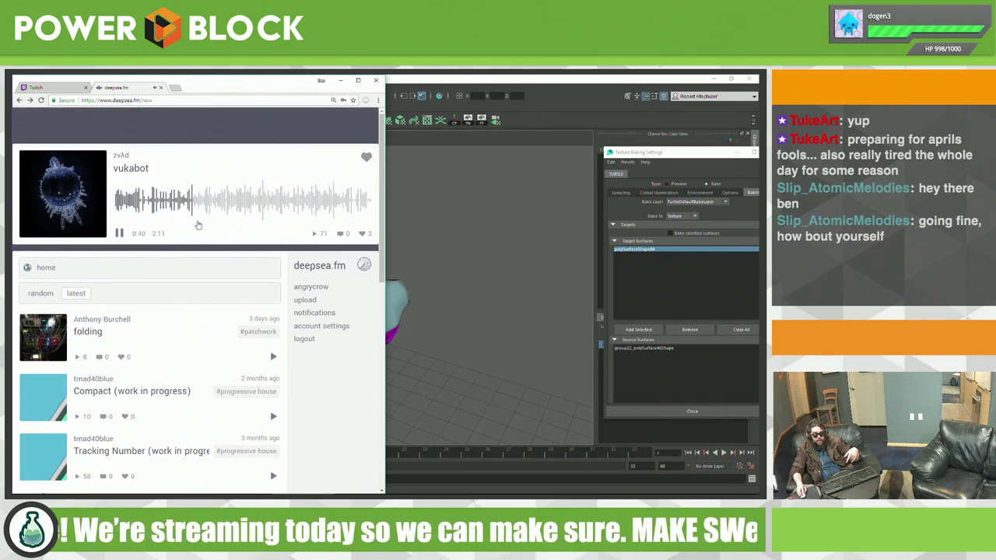
Step: Favourite vukabot, then follow its artist from their profile page
{"action": "left_click", "coordinate": [366, 157]}
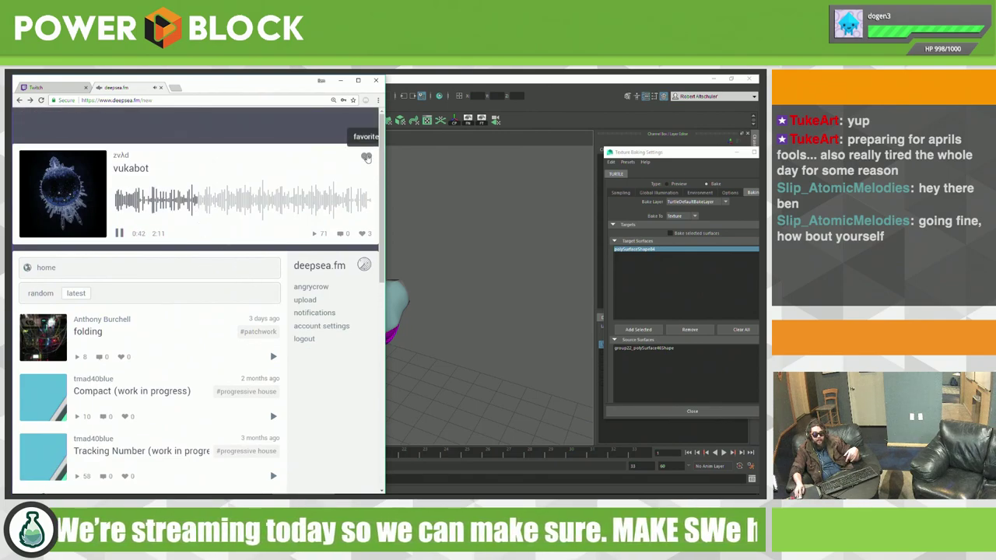
{"action": "left_click", "coordinate": [123, 156]}
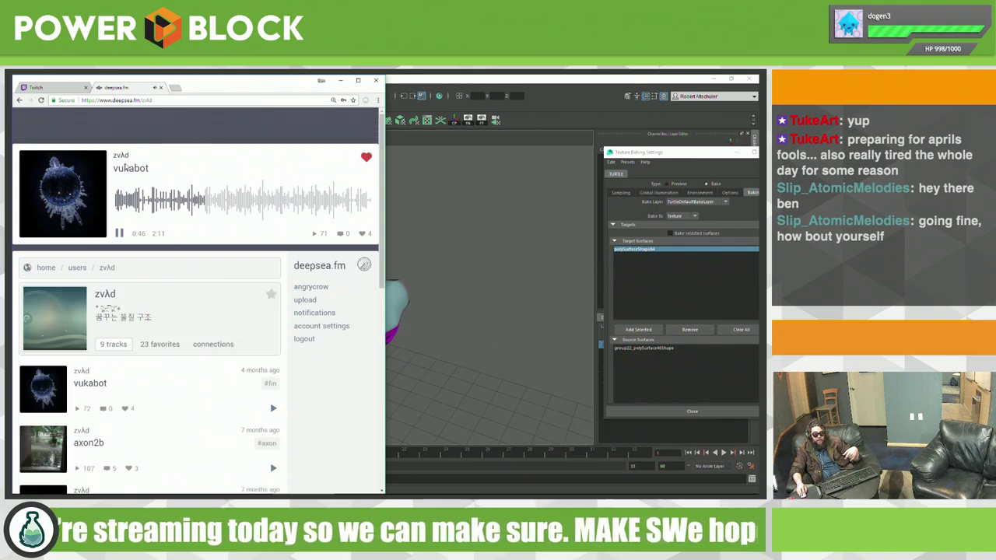
{"action": "left_click", "coordinate": [272, 298]}
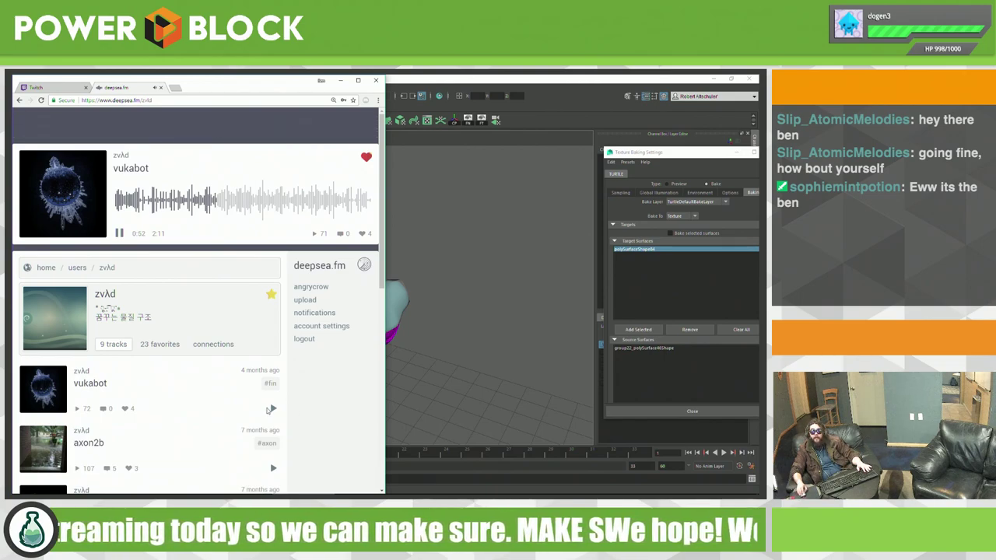
Step: Close the Twitch viewer list, post 'MUSIC' in the chat, and switch windows
{"action": "left_click", "coordinate": [43, 88]}
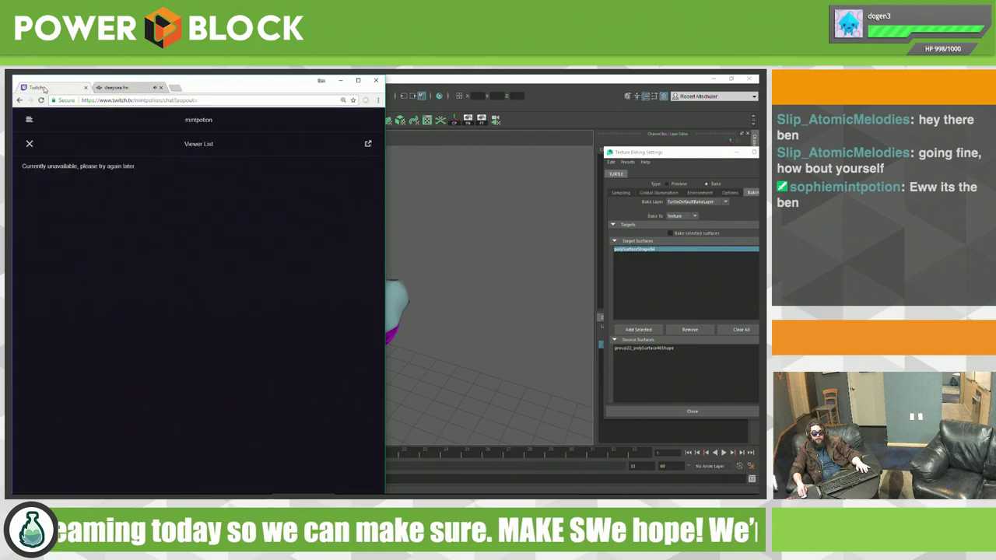
{"action": "left_click", "coordinate": [29, 145]}
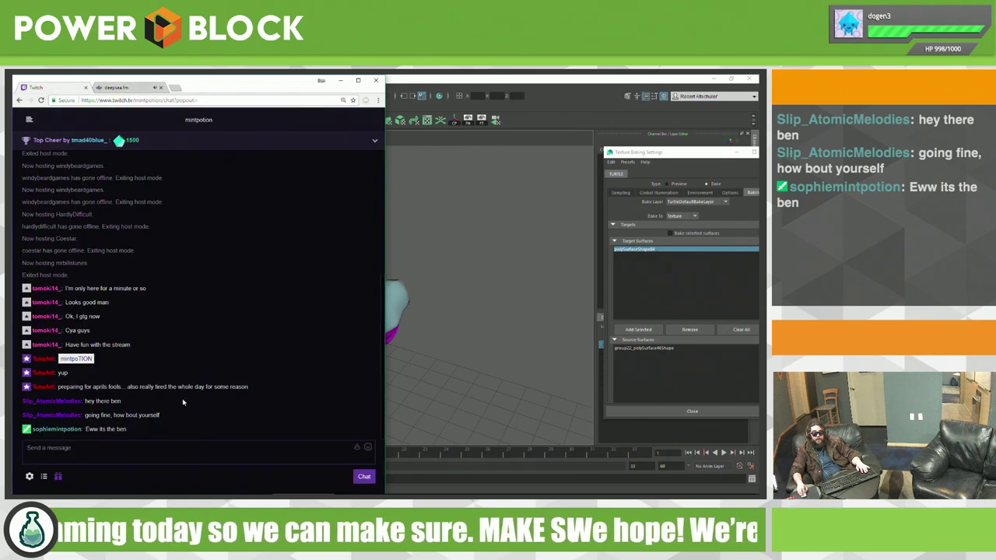
{"action": "left_click", "coordinate": [214, 448]}
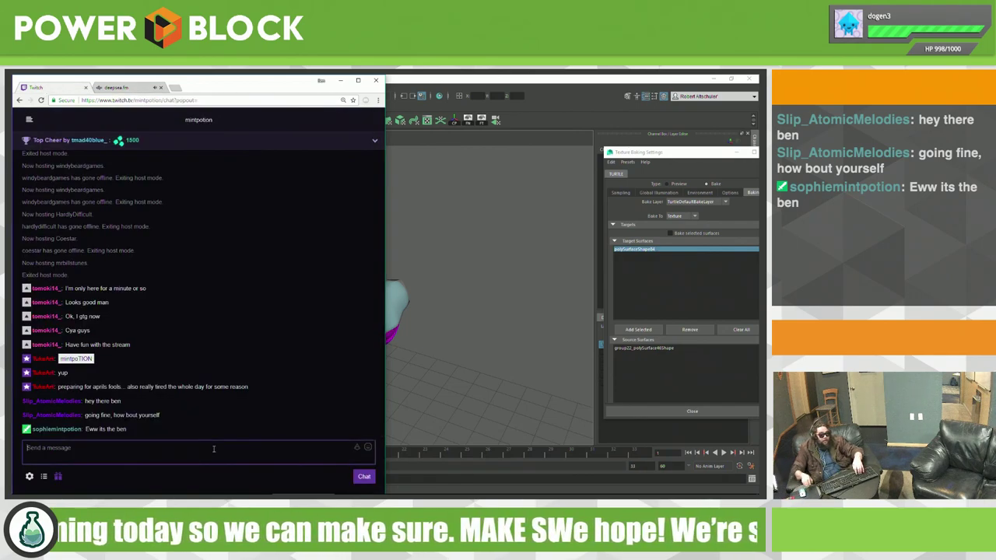
{"action": "type", "text": "MUSIC"}
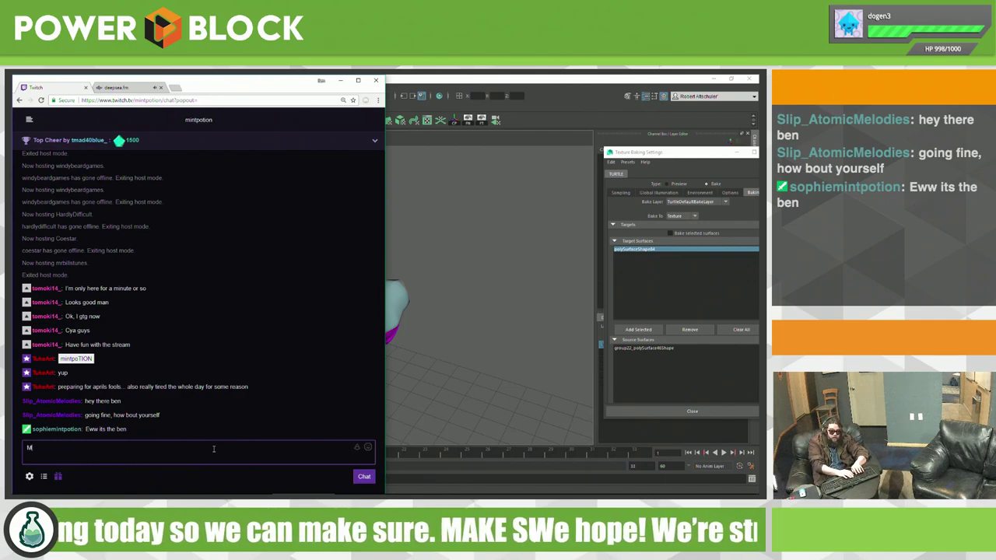
{"action": "key", "text": "Return"}
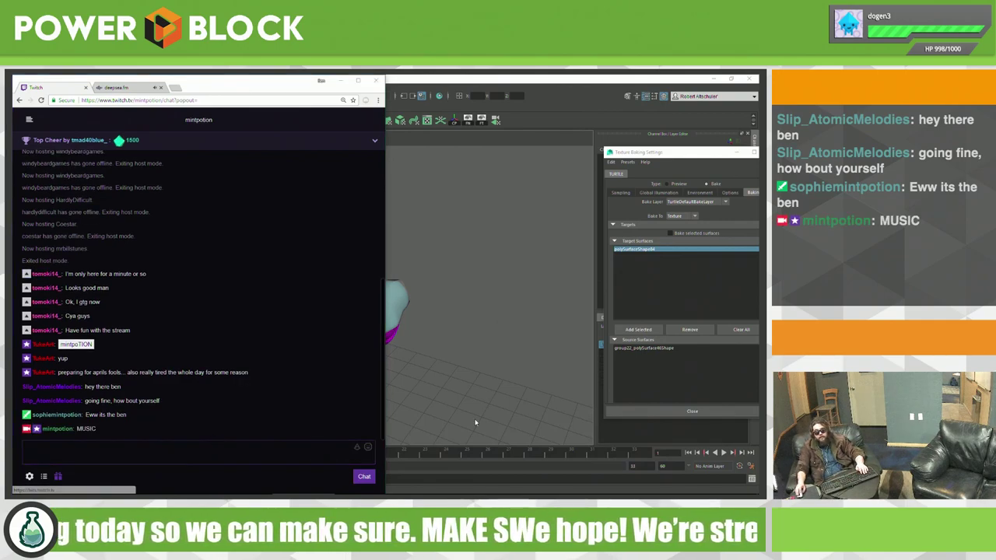
{"action": "key", "text": "alt+Tab"}
{"action": "key", "text": "alt+Tab"}
{"action": "key", "text": "alt+Tab"}
{"action": "key", "text": "alt+Tab"}
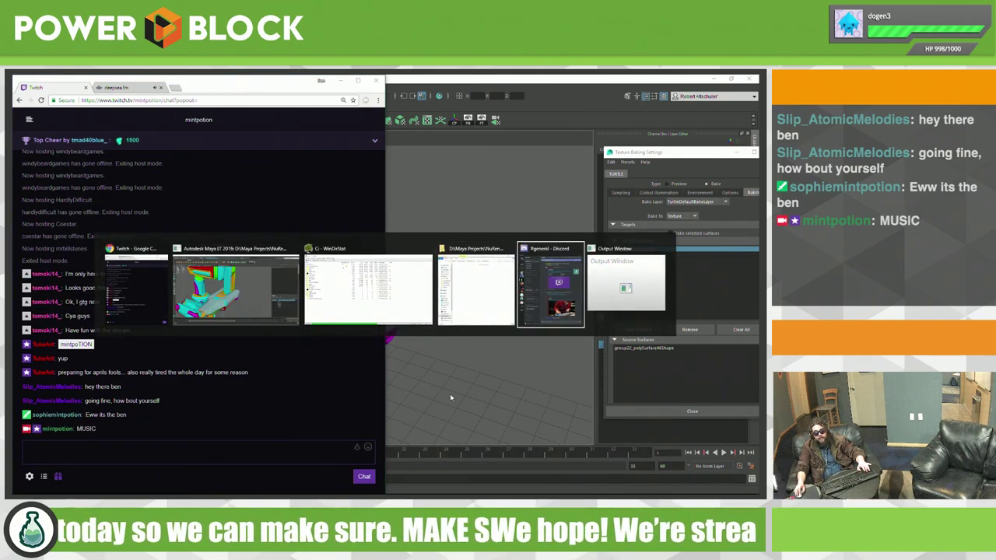
{"action": "key", "text": "alt+Tab"}
{"action": "key", "text": "alt+Tab"}
{"action": "key", "text": "alt+Tab"}
{"action": "key", "text": "alt+Tab"}
{"action": "key", "text": "alt+Tab"}
{"action": "key", "text": "alt+Tab"}
{"action": "key", "text": "alt+Tab"}
{"action": "key", "text": "alt+Tab"}
{"action": "key", "text": "alt+Tab"}
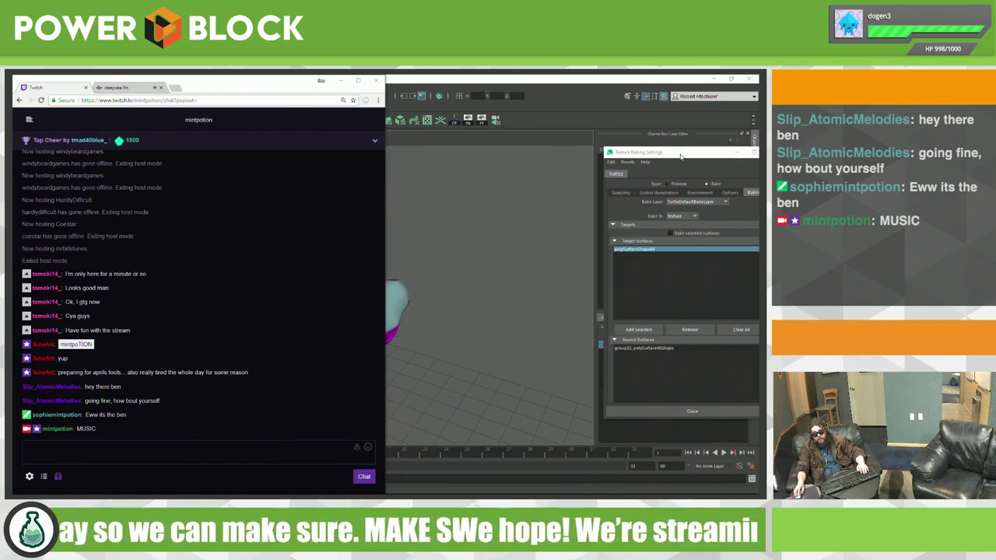
Step: Show the empty bakedTextures folder, then move the chat window right and down in front
{"action": "left_click_drag", "start_coordinate": [339, 77], "coordinate": [238, 77]}
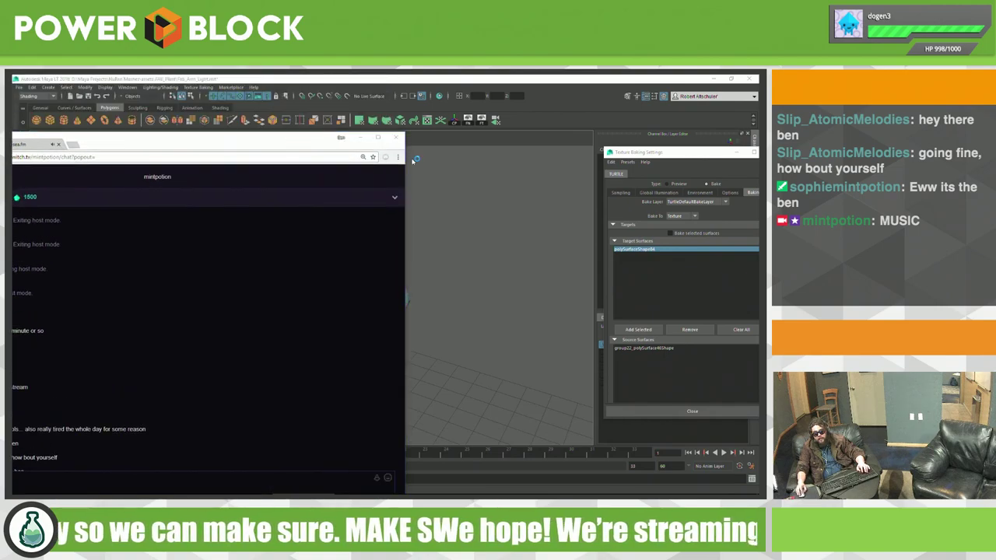
{"action": "key", "text": "alt+Tab"}
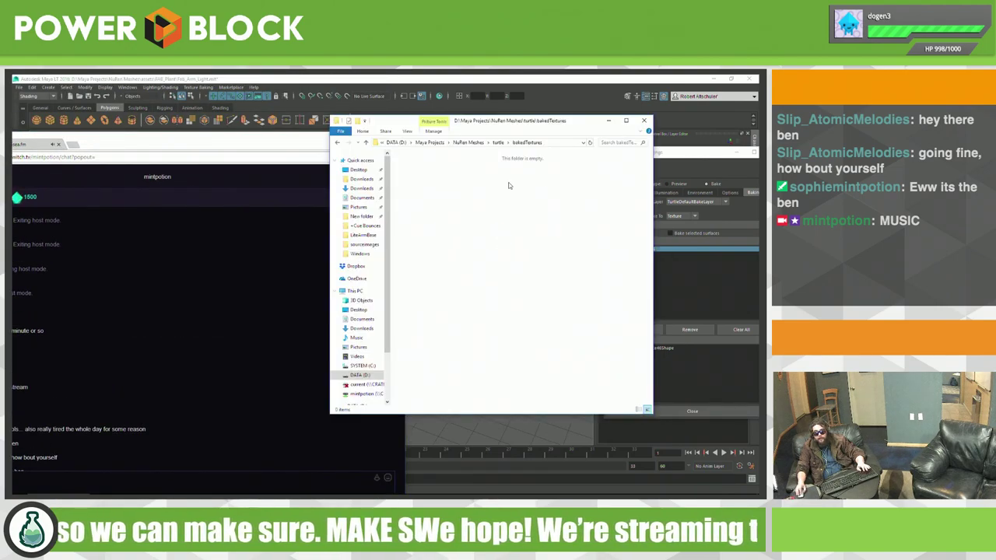
{"action": "left_click", "coordinate": [252, 142]}
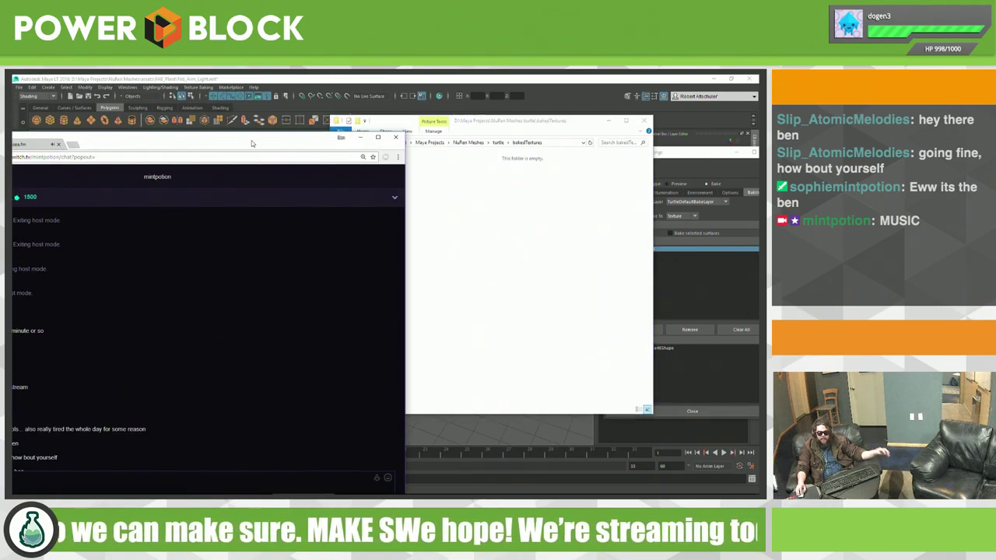
{"action": "mouse_move", "coordinate": [293, 147]}
{"action": "left_mouse_down"}
{"action": "mouse_move", "coordinate": [393, 157]}
{"action": "mouse_move", "coordinate": [526, 134]}
{"action": "left_mouse_up"}
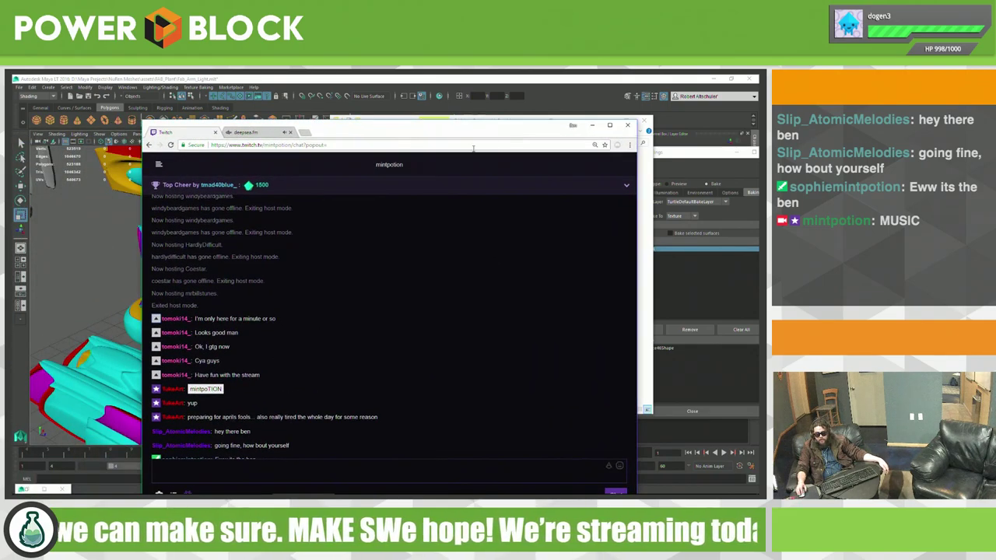
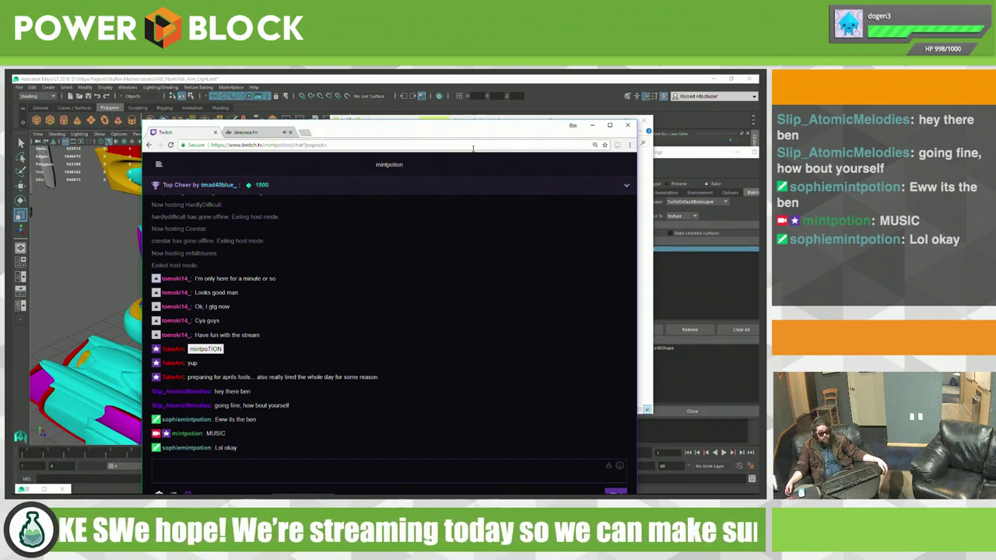
Step: Bring WinDirStat forward, locate UE4Editor-IntroTutorials.pdb in the C: tree, and cancel Maya's crash report
{"action": "key", "text": "super"}
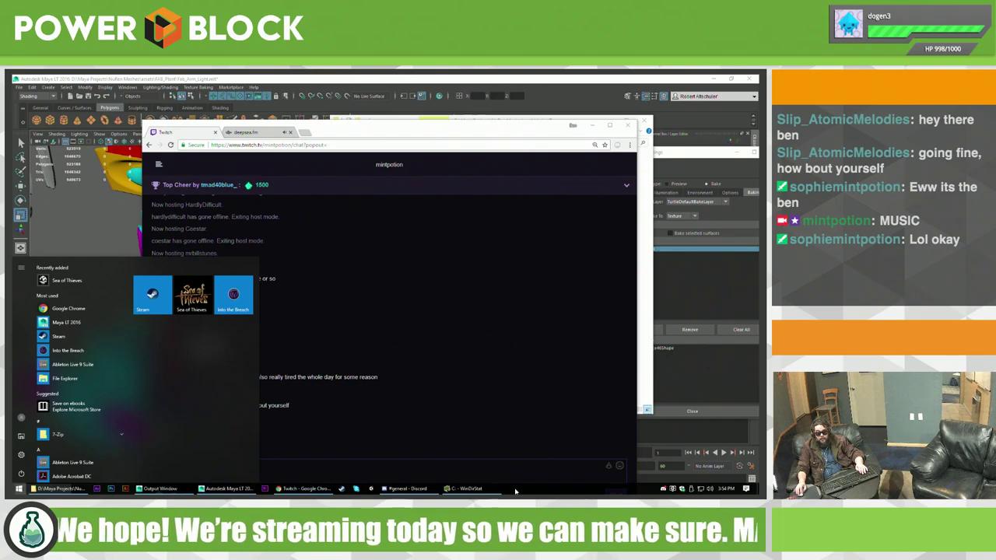
{"action": "left_click", "coordinate": [471, 489]}
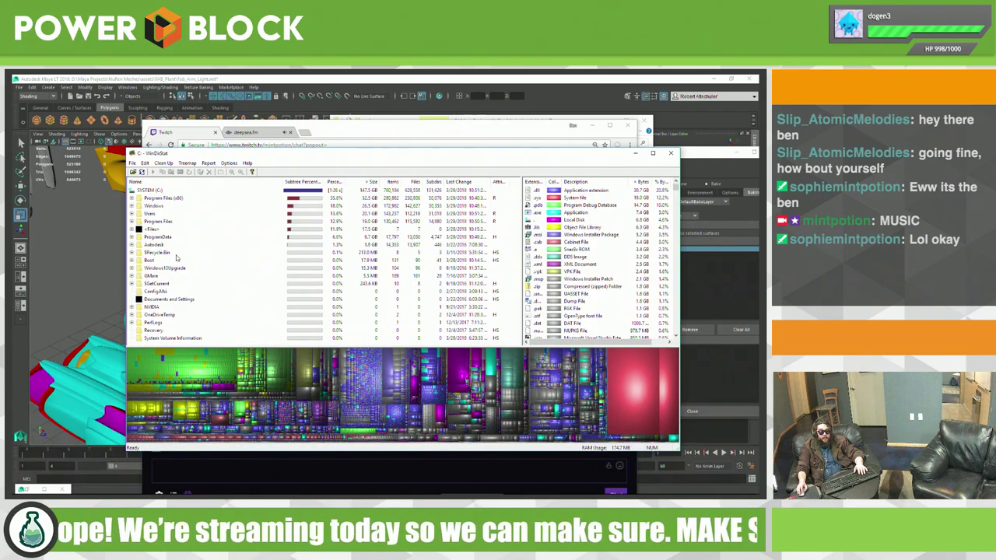
{"action": "left_click", "coordinate": [184, 360]}
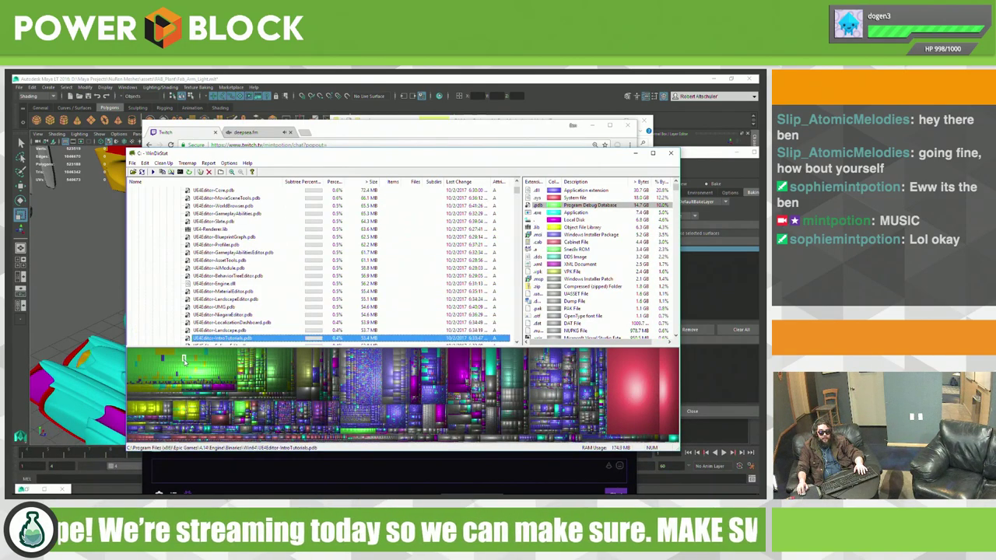
{"action": "scroll", "coordinate": [330, 263], "scroll_direction": "up", "scroll_amount": 3}
{"action": "scroll", "coordinate": [307, 266], "scroll_direction": "up", "scroll_amount": 5}
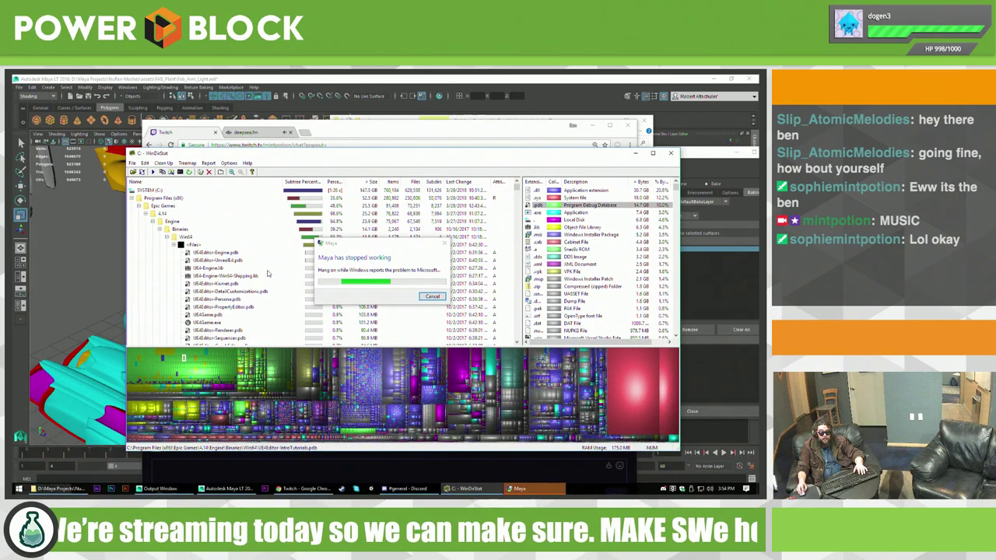
{"action": "left_click", "coordinate": [433, 297]}
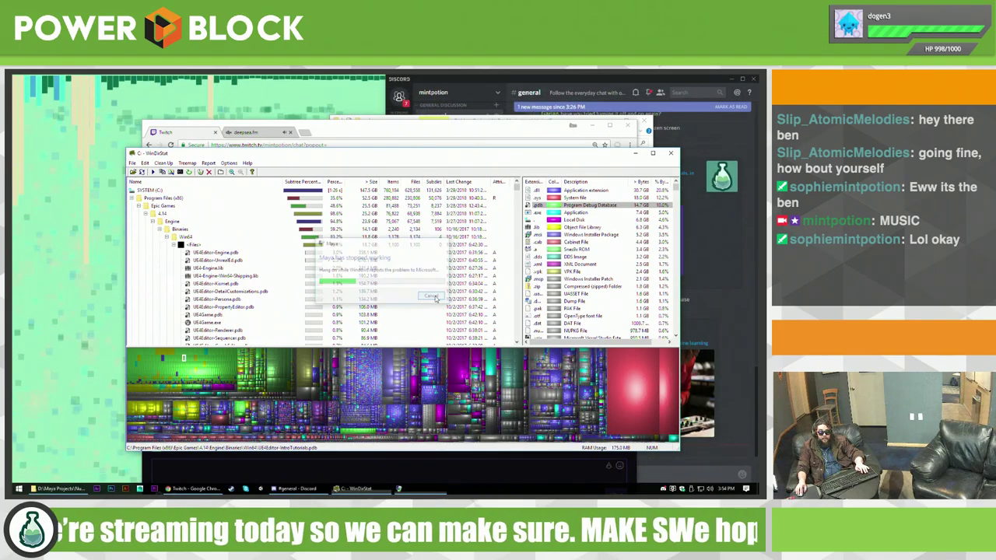
Step: Minimize the WinDirStat and Twitch chat windows and close File Explorer
{"action": "left_click_drag", "start_coordinate": [570, 154], "coordinate": [559, 247]}
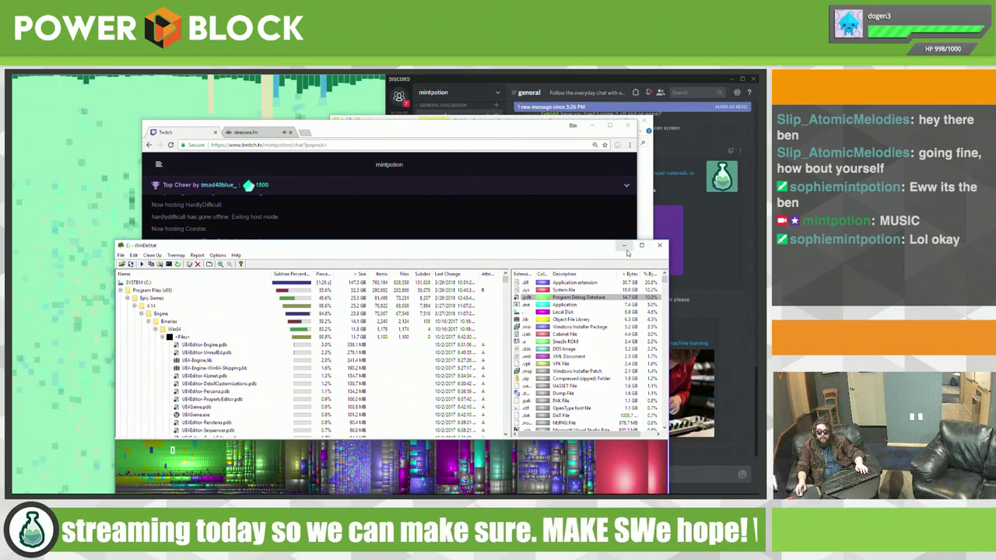
{"action": "left_click", "coordinate": [623, 245]}
{"action": "left_click_drag", "start_coordinate": [520, 133], "coordinate": [472, 151]}
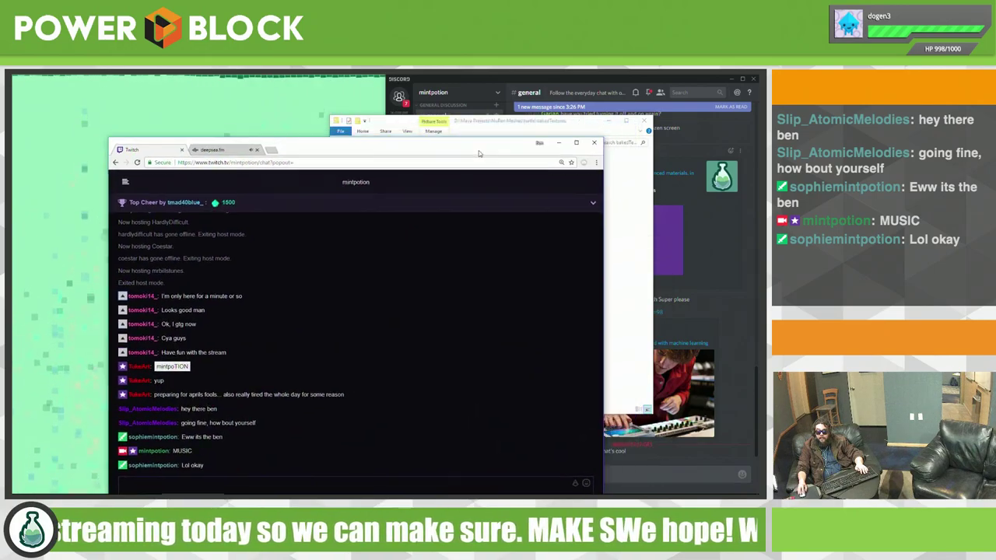
{"action": "left_click", "coordinate": [544, 144]}
{"action": "left_click", "coordinate": [644, 121]}
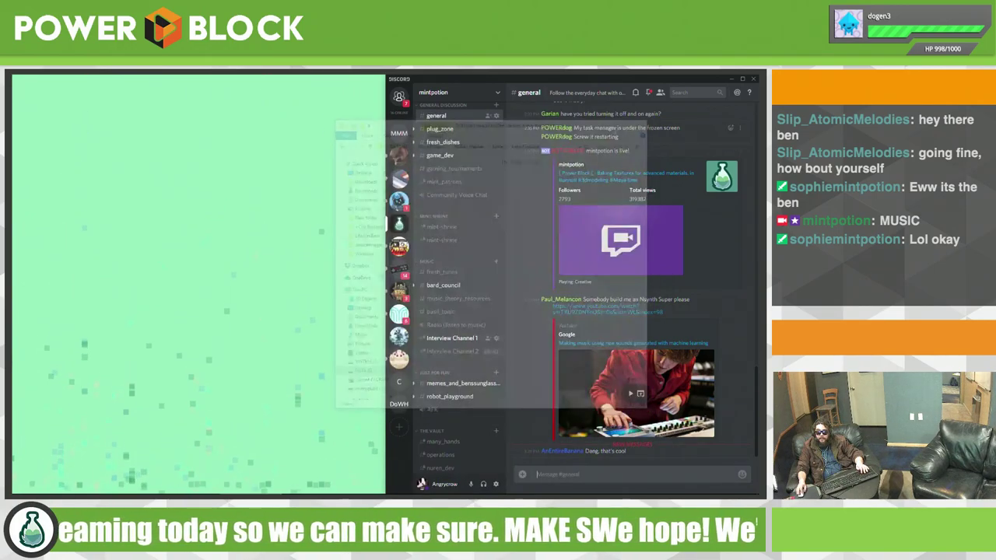
Step: Restore Chrome over Discord and snap it to the left half of the screen
{"action": "key", "text": "super"}
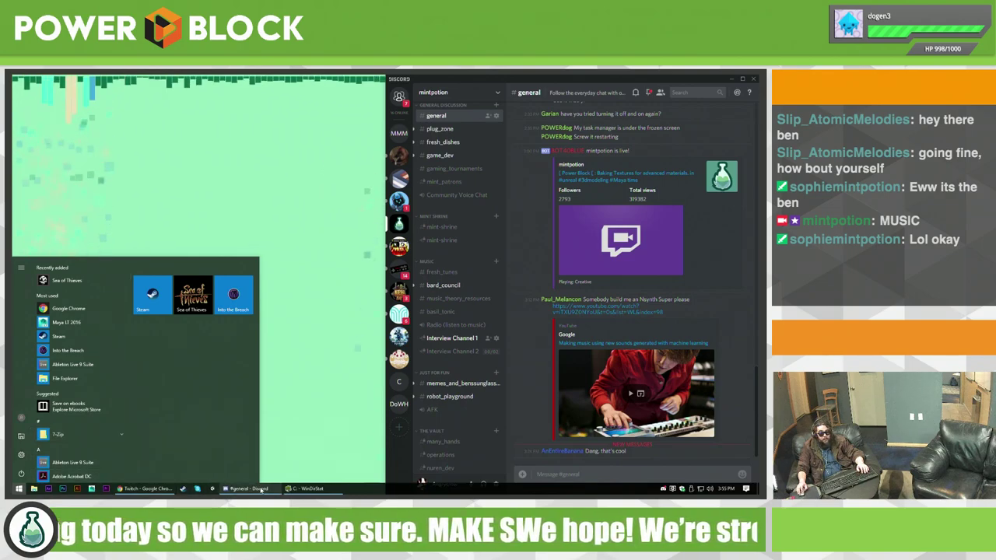
{"action": "mouse_move", "coordinate": [247, 489]}
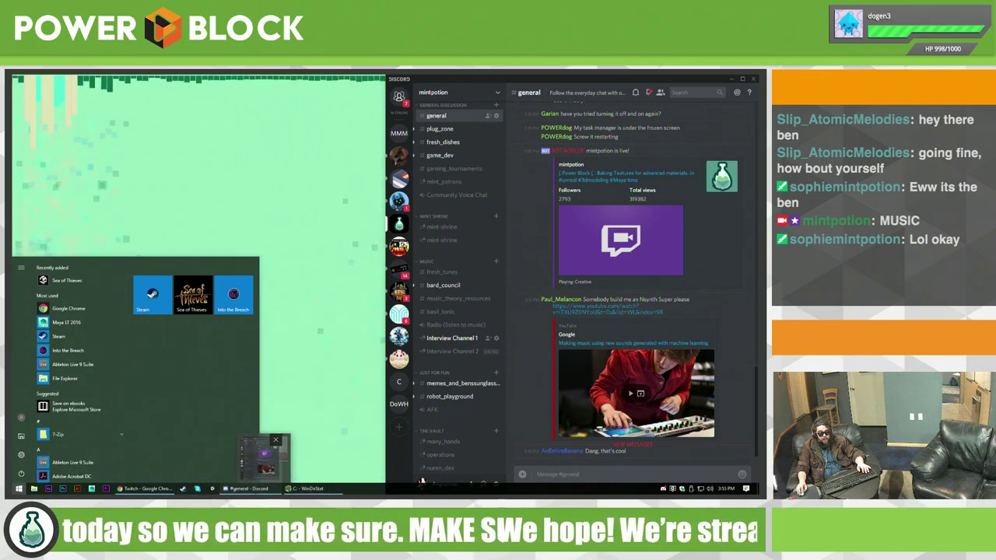
{"action": "left_click", "coordinate": [420, 481]}
{"action": "key", "text": "alt+Tab"}
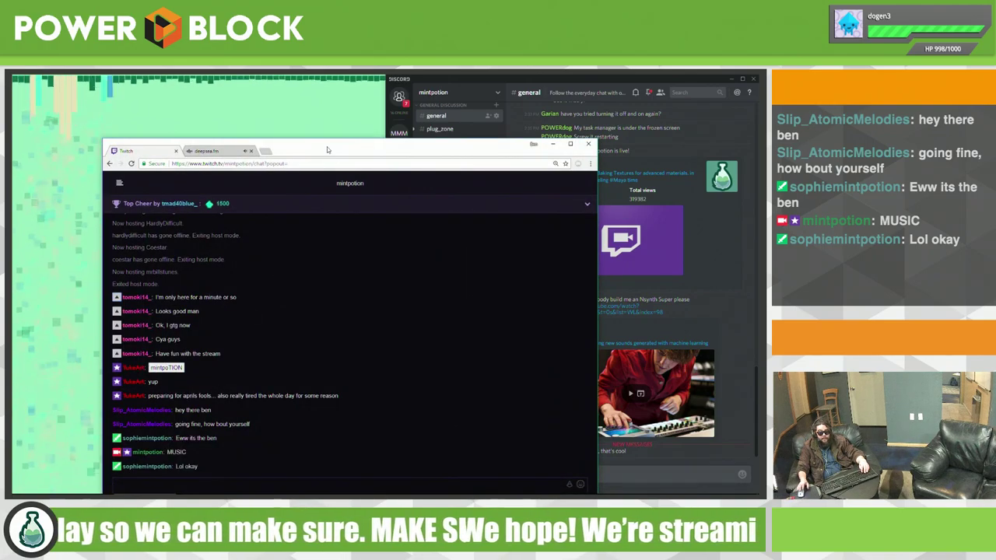
{"action": "key", "text": "super+Left"}
Step: On deepsea.fm, play the submersible track, then switch to the axon2b track
{"action": "left_click", "coordinate": [126, 87]}
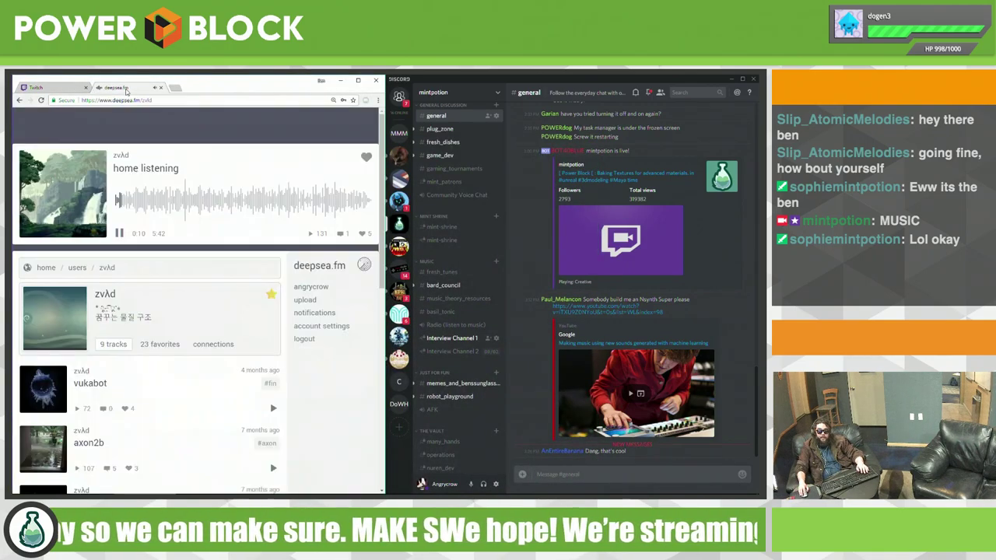
{"action": "scroll", "coordinate": [193, 320], "scroll_direction": "down", "scroll_amount": 10}
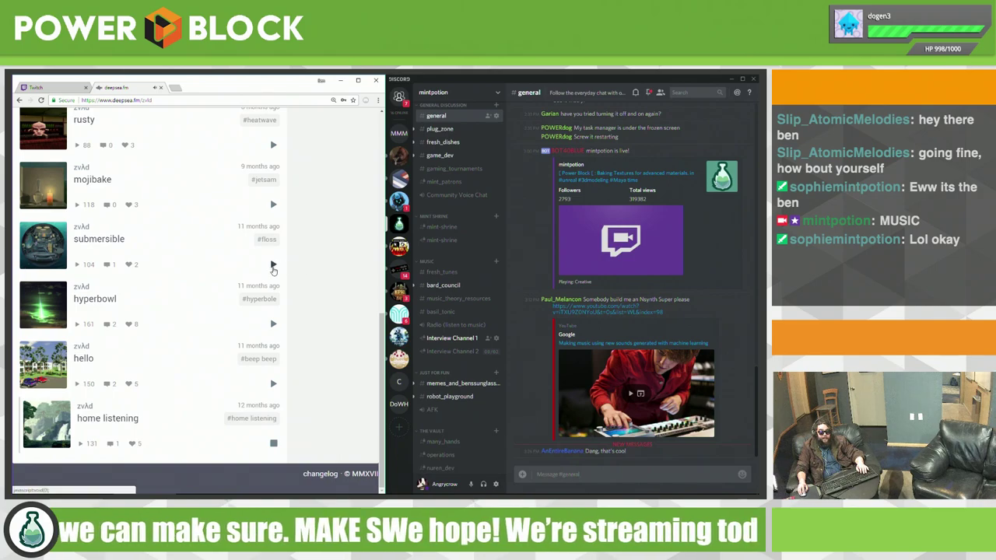
{"action": "left_click", "coordinate": [274, 265]}
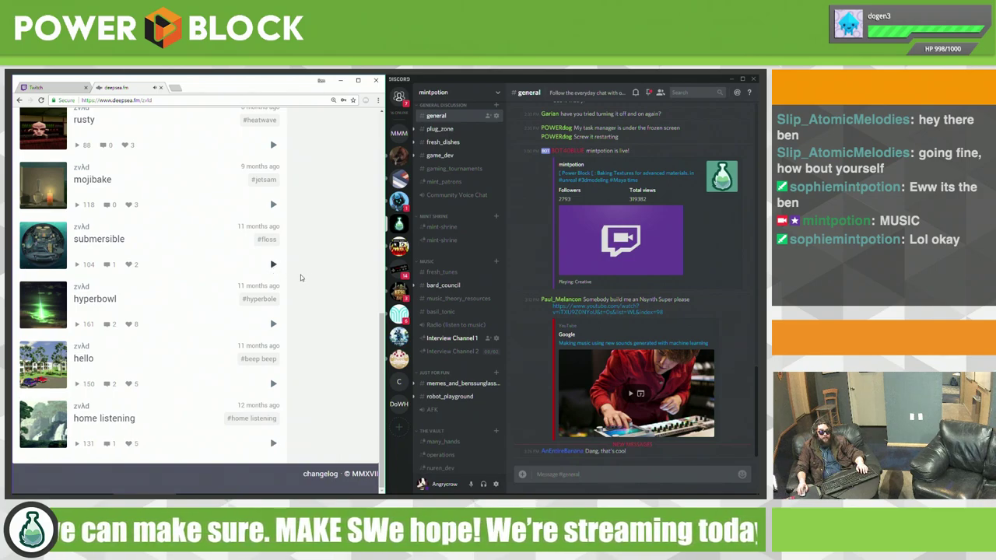
{"action": "scroll", "coordinate": [303, 277], "scroll_direction": "up", "scroll_amount": 1}
{"action": "scroll", "coordinate": [308, 273], "scroll_direction": "up", "scroll_amount": 1}
{"action": "scroll", "coordinate": [306, 276], "scroll_direction": "up", "scroll_amount": 1}
{"action": "scroll", "coordinate": [155, 249], "scroll_direction": "up", "scroll_amount": 1}
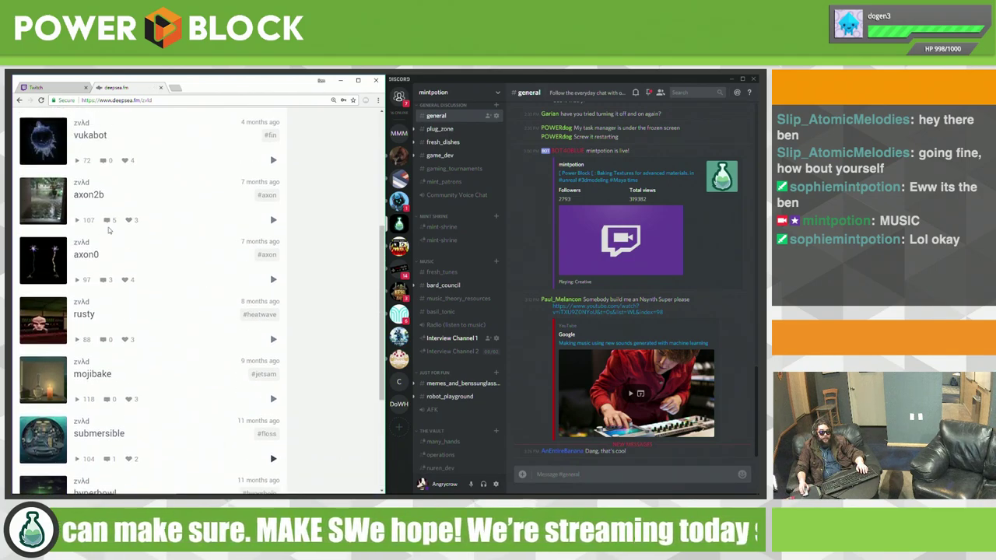
{"action": "scroll", "coordinate": [156, 228], "scroll_direction": "up", "scroll_amount": 2}
{"action": "scroll", "coordinate": [172, 228], "scroll_direction": "up", "scroll_amount": 3}
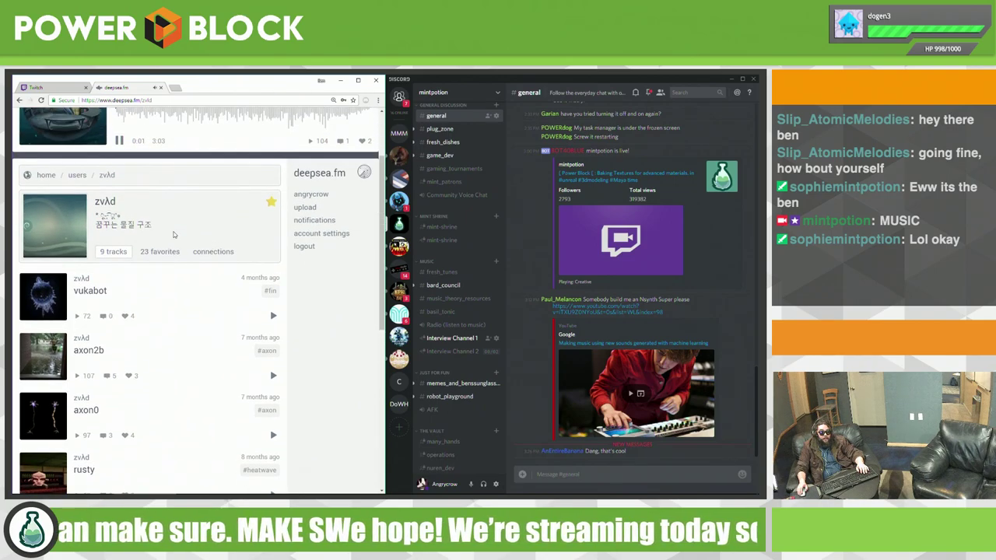
{"action": "scroll", "coordinate": [174, 234], "scroll_direction": "up", "scroll_amount": 1}
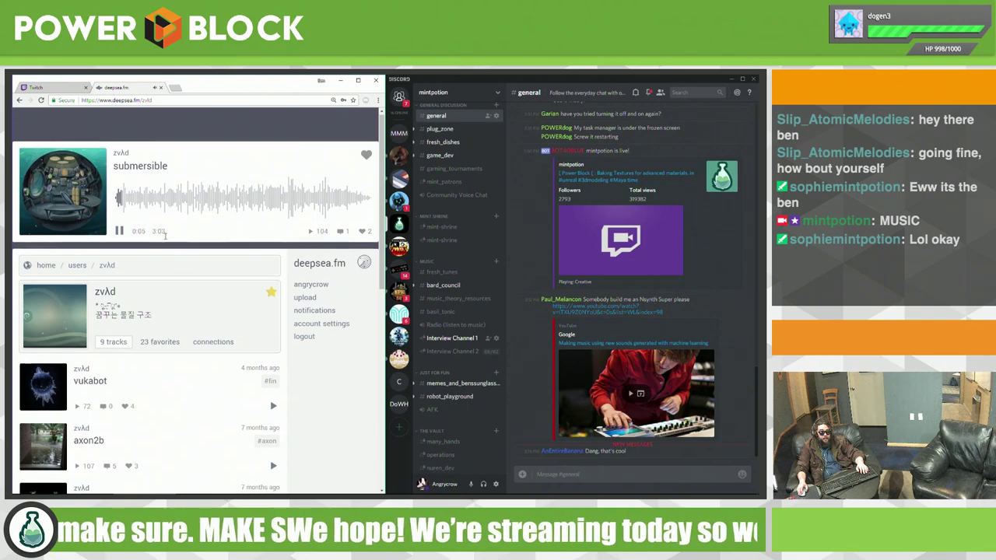
{"action": "scroll", "coordinate": [165, 235], "scroll_direction": "down", "scroll_amount": 2}
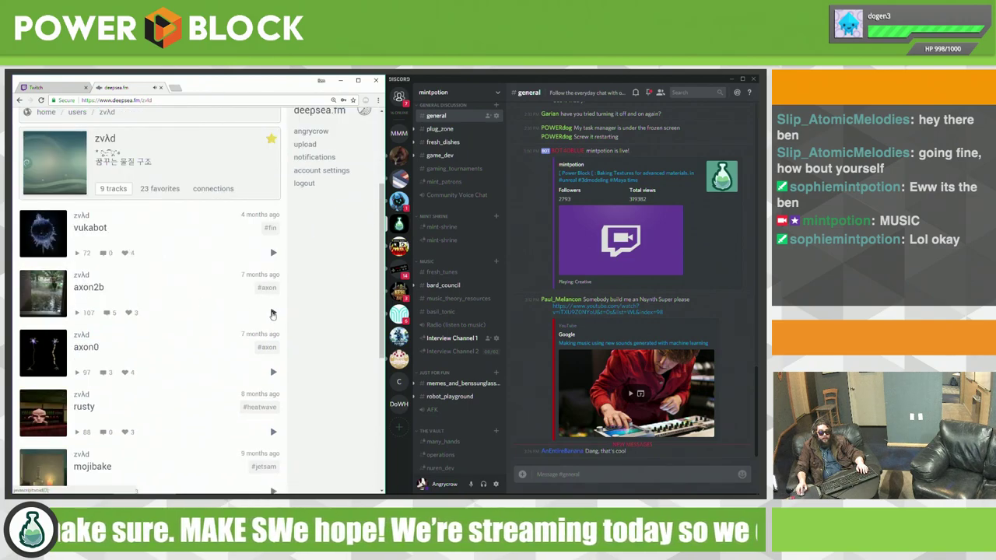
{"action": "scroll", "coordinate": [272, 313], "scroll_direction": "down", "scroll_amount": 2}
{"action": "scroll", "coordinate": [264, 295], "scroll_direction": "up", "scroll_amount": 1}
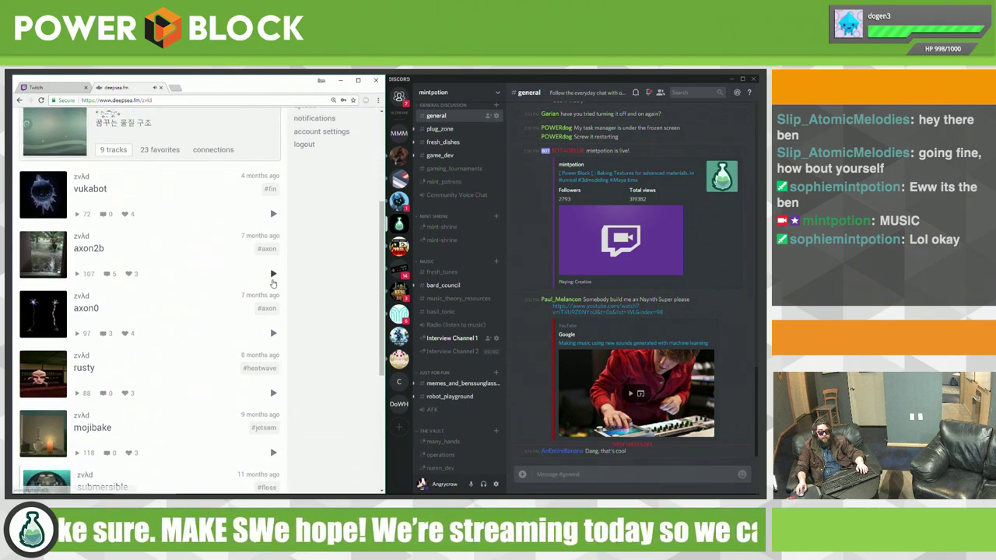
{"action": "left_click", "coordinate": [273, 273]}
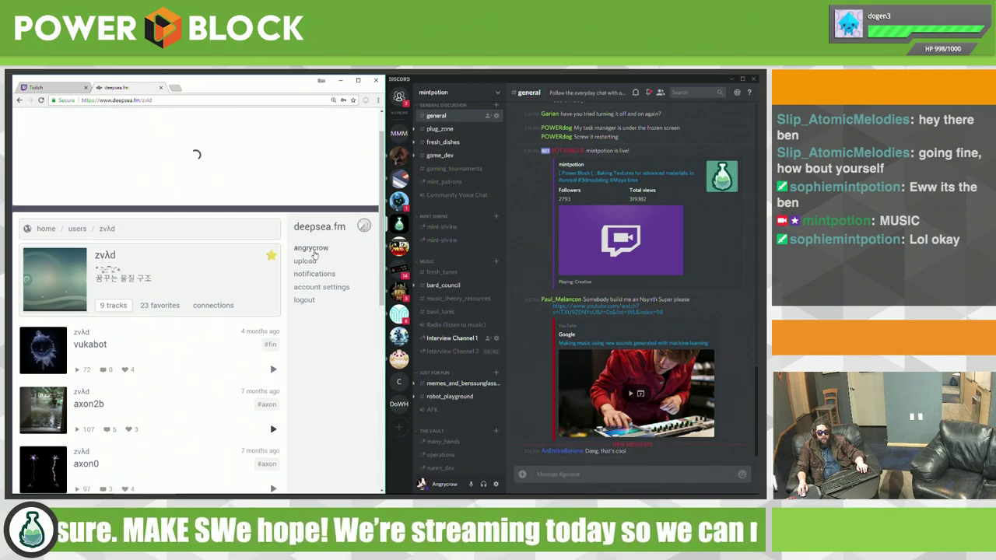
Step: Visit your profile, go back, and play volca test1 from the random tracks list
{"action": "left_click", "coordinate": [311, 249]}
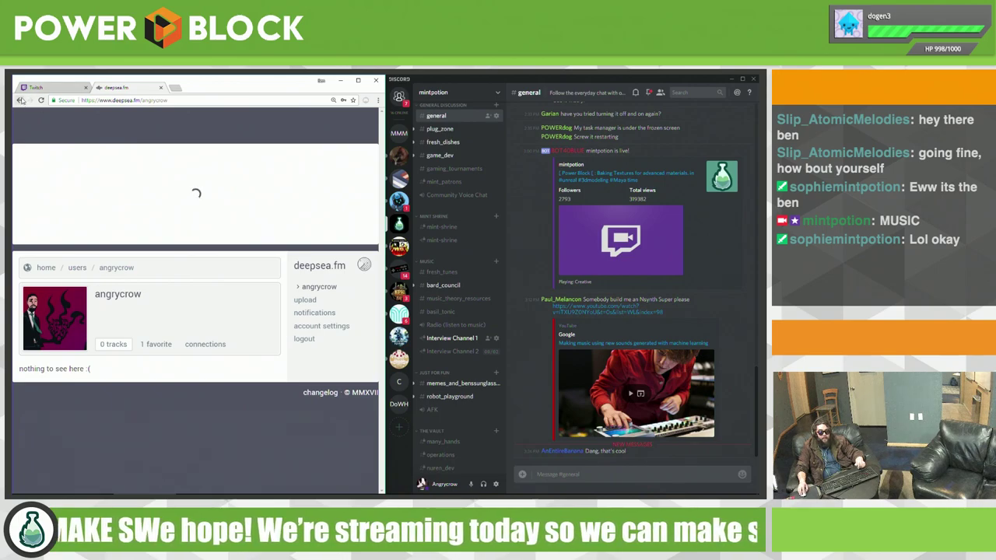
{"action": "left_click", "coordinate": [19, 100]}
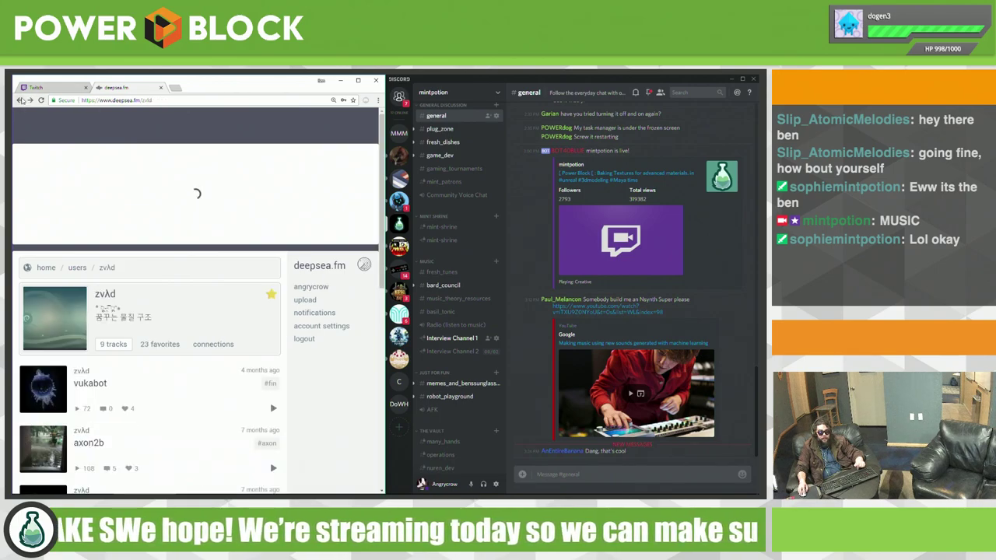
{"action": "left_click", "coordinate": [20, 100]}
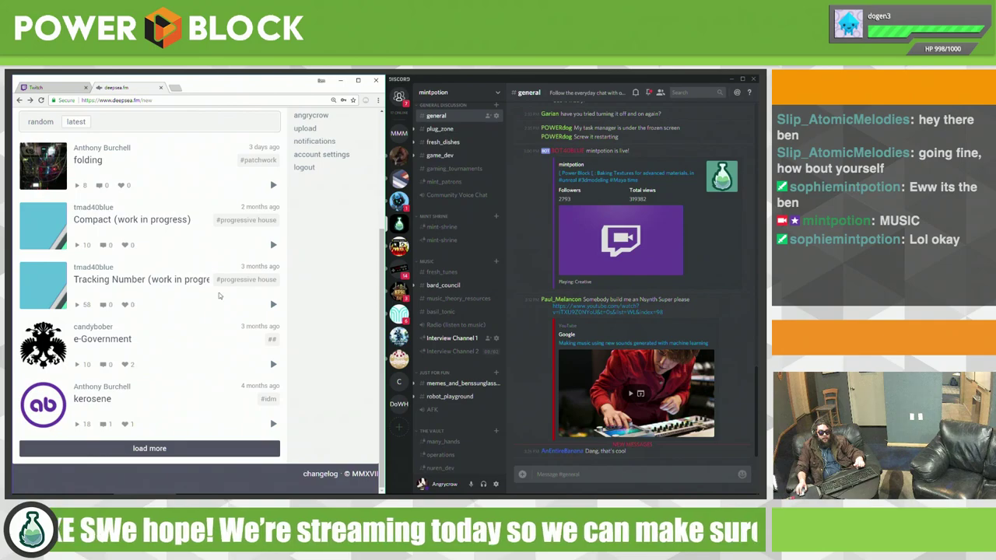
{"action": "scroll", "coordinate": [125, 354], "scroll_direction": "up", "scroll_amount": 3}
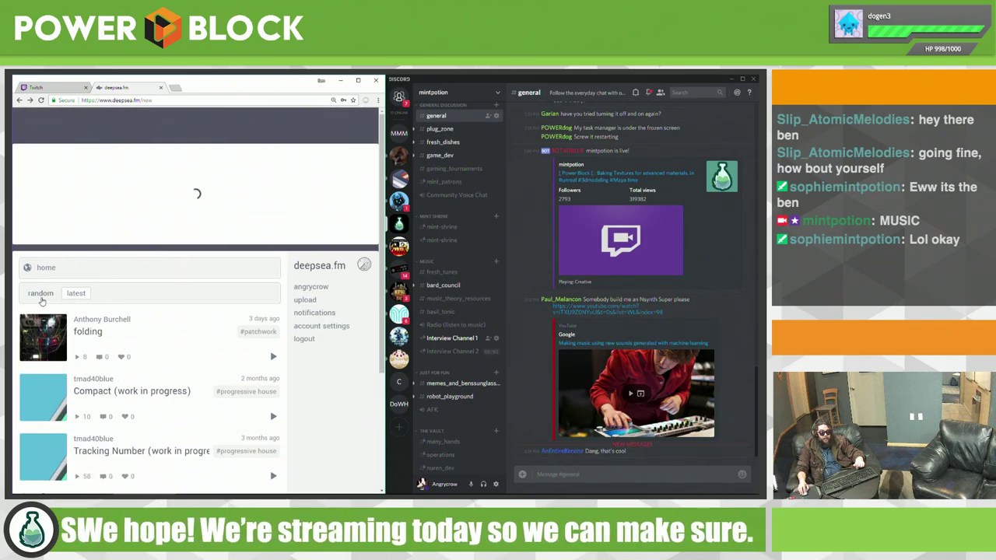
{"action": "left_click", "coordinate": [41, 295]}
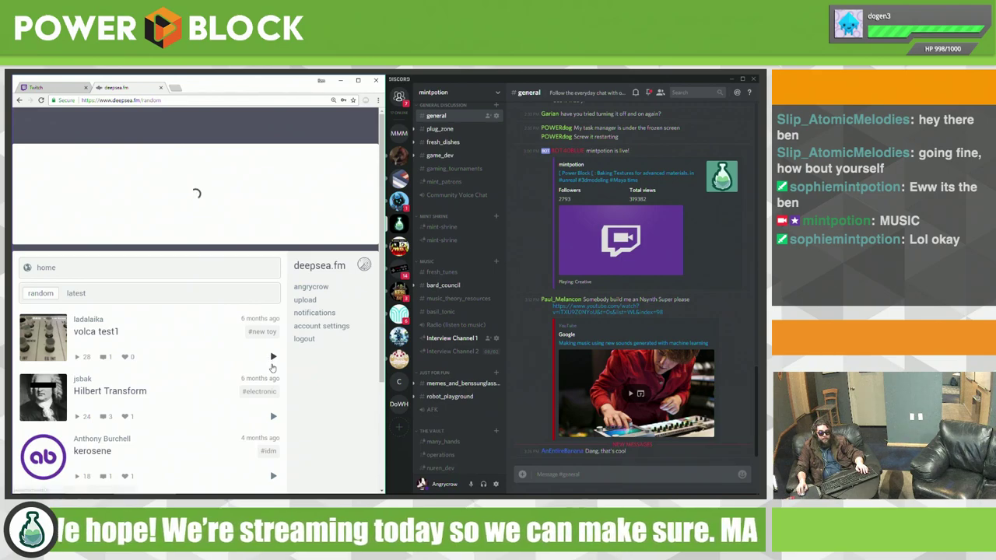
{"action": "left_click", "coordinate": [272, 358]}
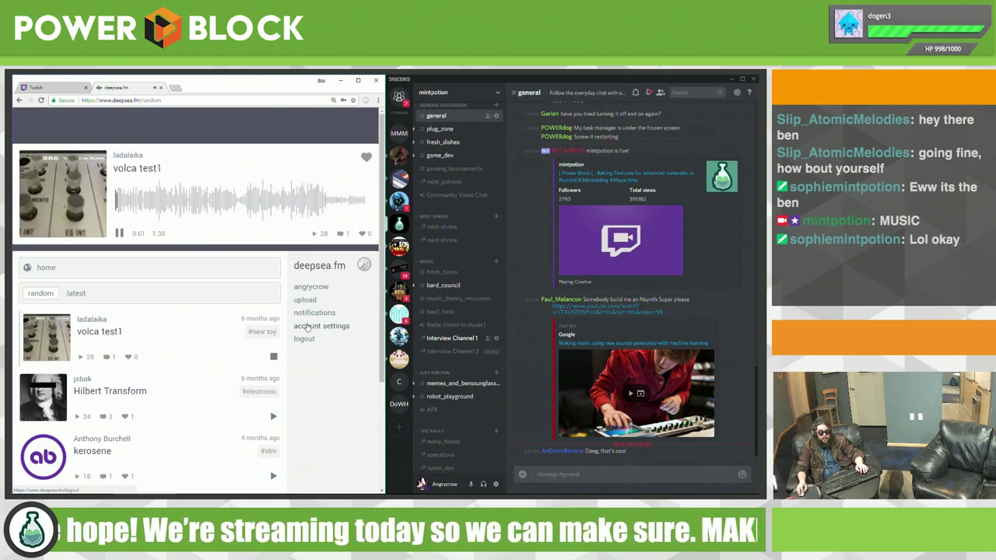
{"action": "key", "text": "alt+Tab"}
{"action": "key", "text": "Tab"}
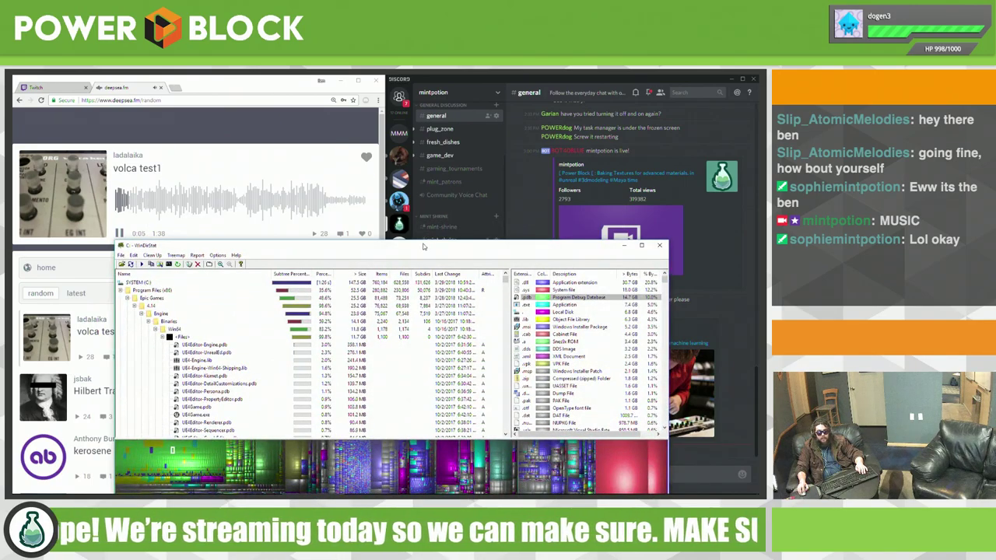
Step: Inspect the 4.14 and DirectXRedist folders in WinDirStat, then switch to Chrome and open Start
{"action": "left_click_drag", "start_coordinate": [442, 245], "coordinate": [455, 137]}
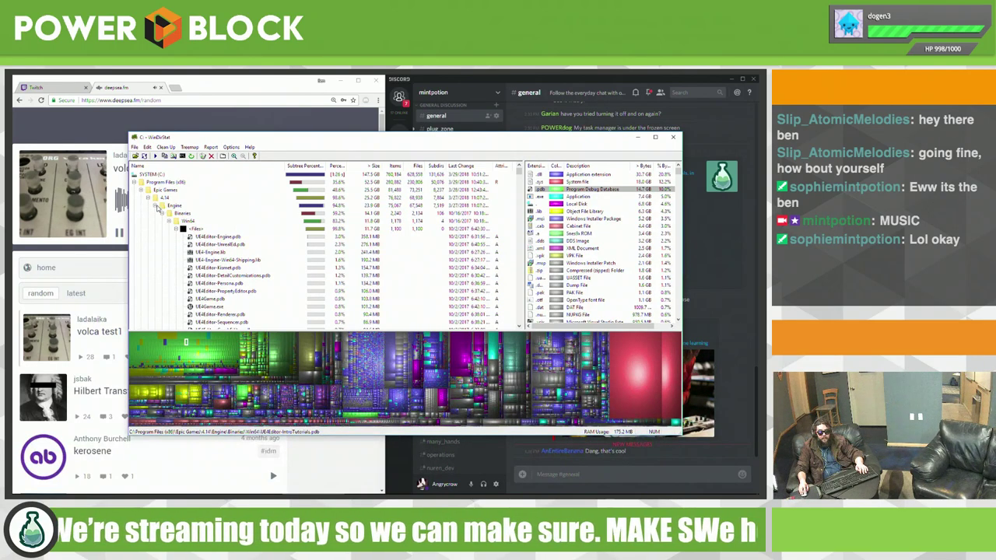
{"action": "left_click", "coordinate": [148, 200]}
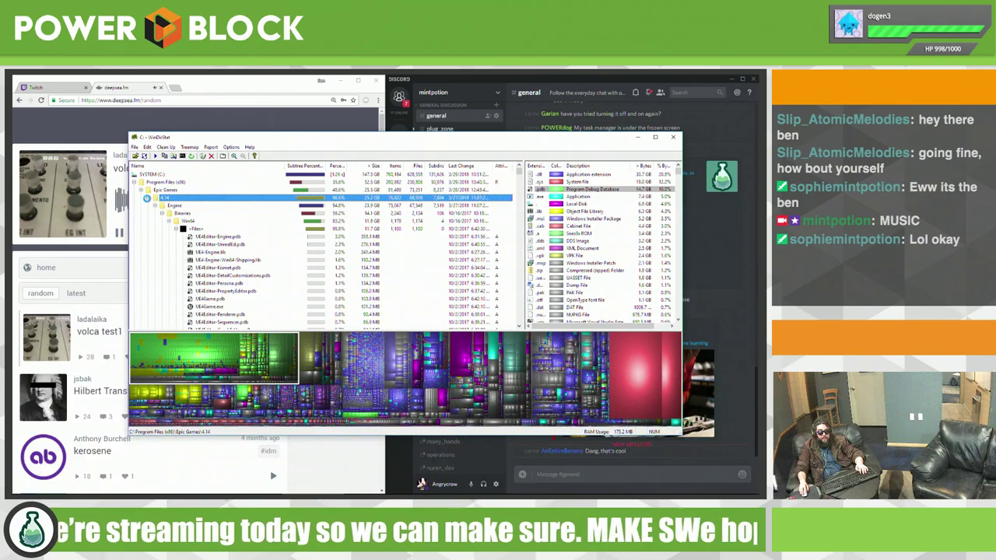
{"action": "left_click", "coordinate": [147, 198]}
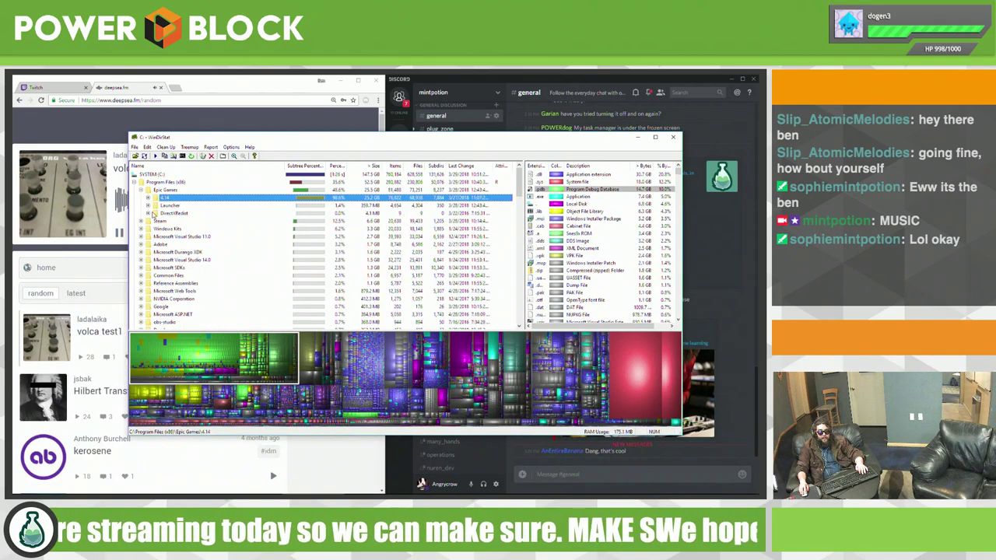
{"action": "left_click", "coordinate": [174, 216]}
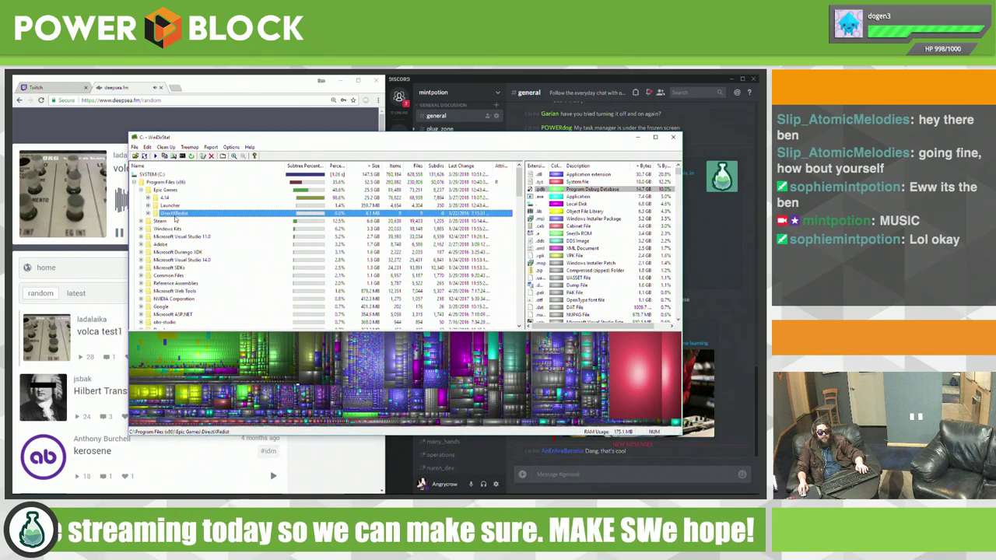
{"action": "left_click", "coordinate": [175, 199]}
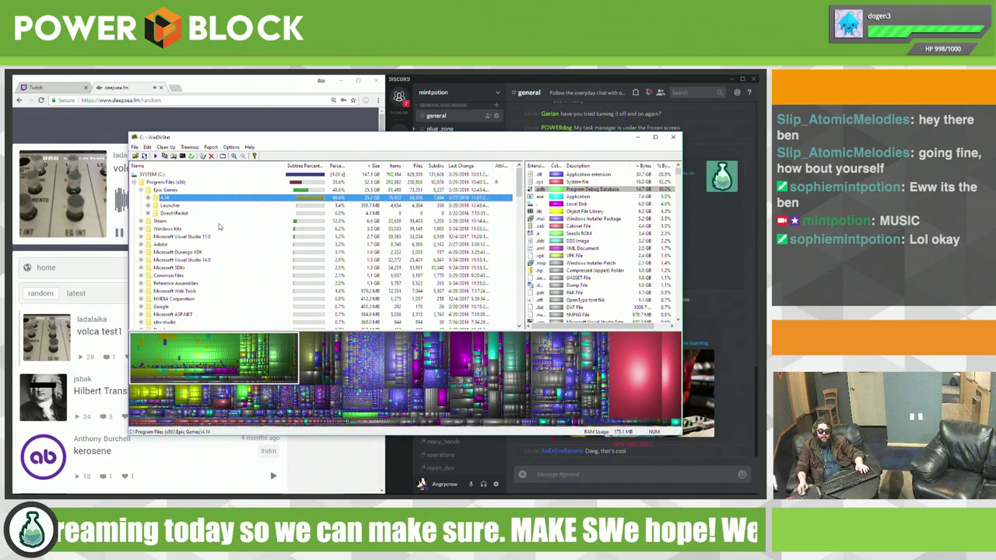
{"action": "key", "text": "alt+Tab"}
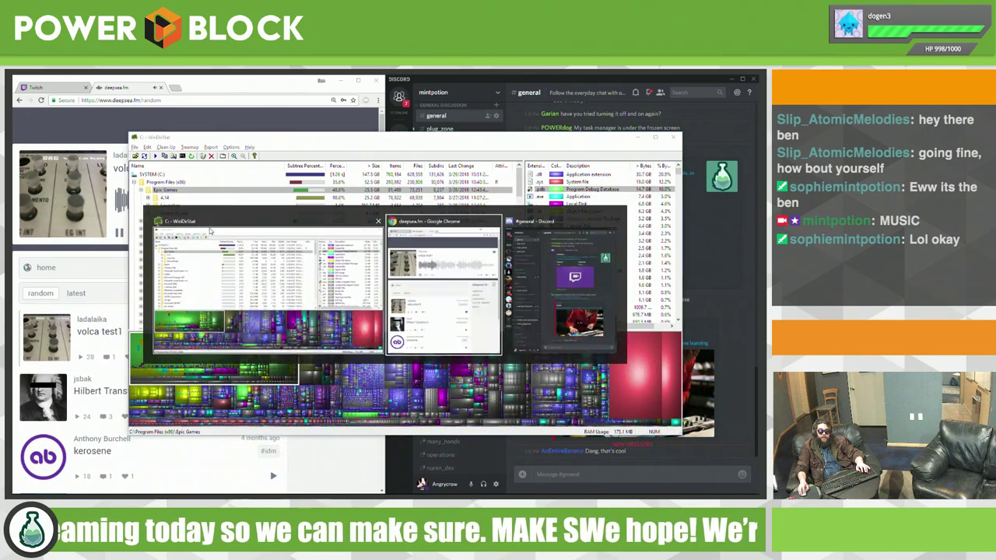
{"action": "key", "text": "super"}
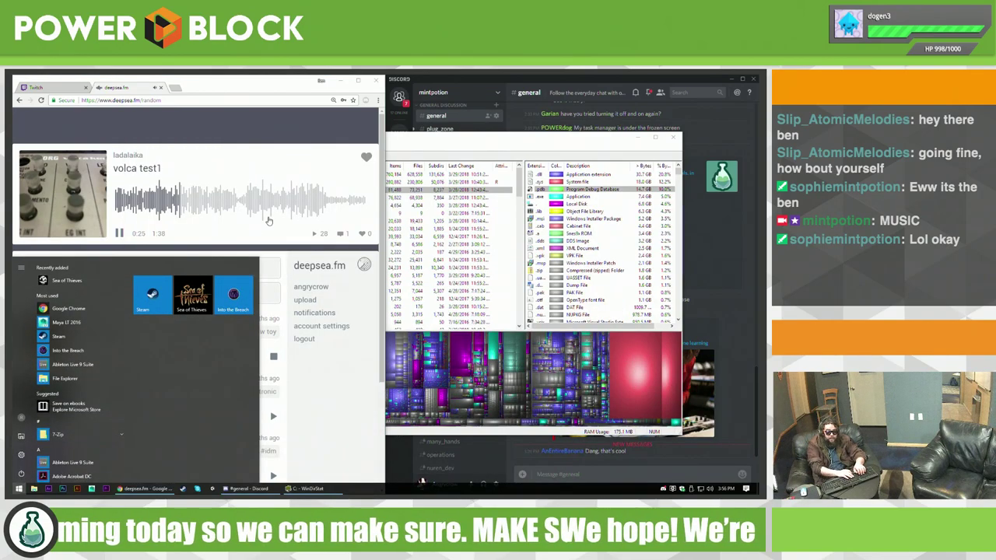
Step: Launch Epic Games Launcher by searching 'ep' and open its Library
{"action": "type", "text": "ep"}
{"action": "key", "text": "BackSpace"}
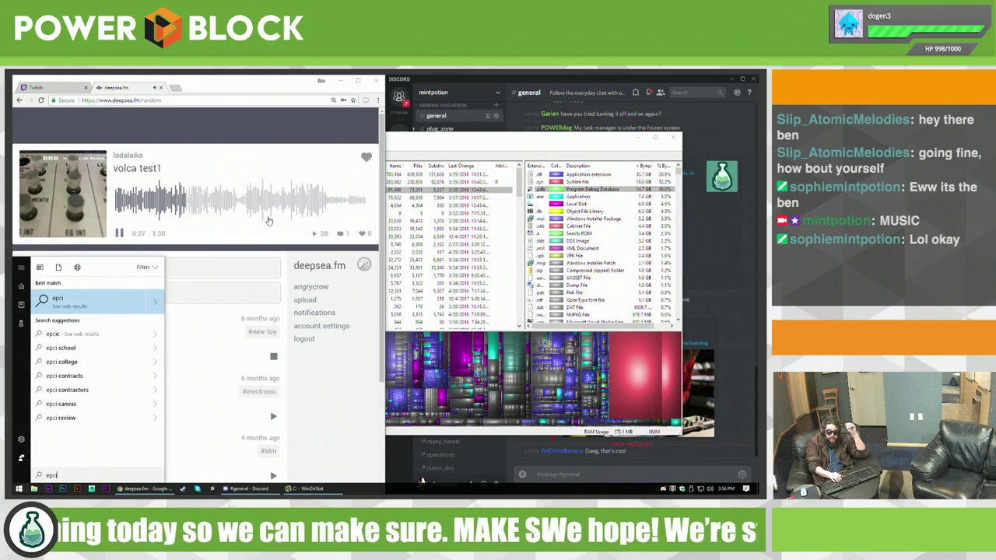
{"action": "key", "text": "BackSpace"}
{"action": "type", "text": "ep"}
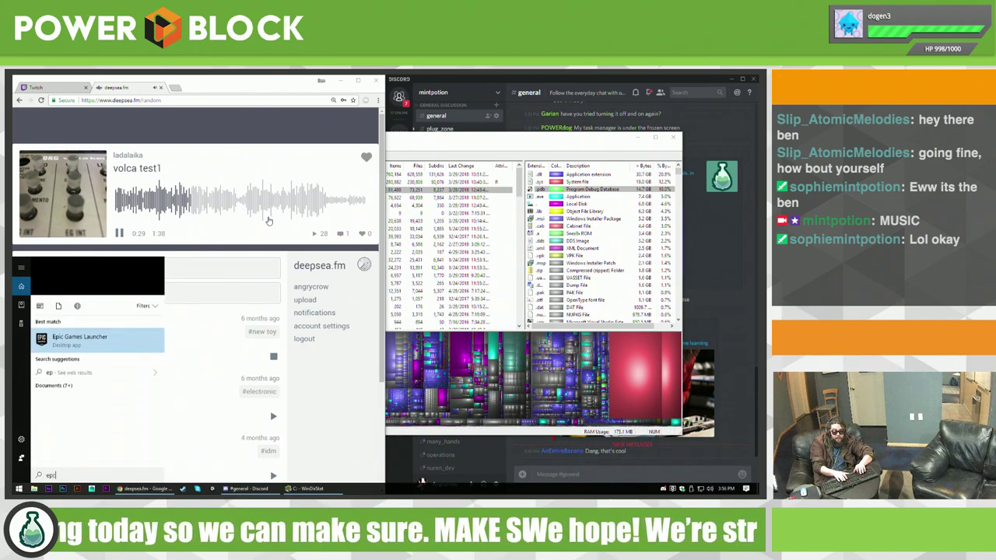
{"action": "key", "text": "Return"}
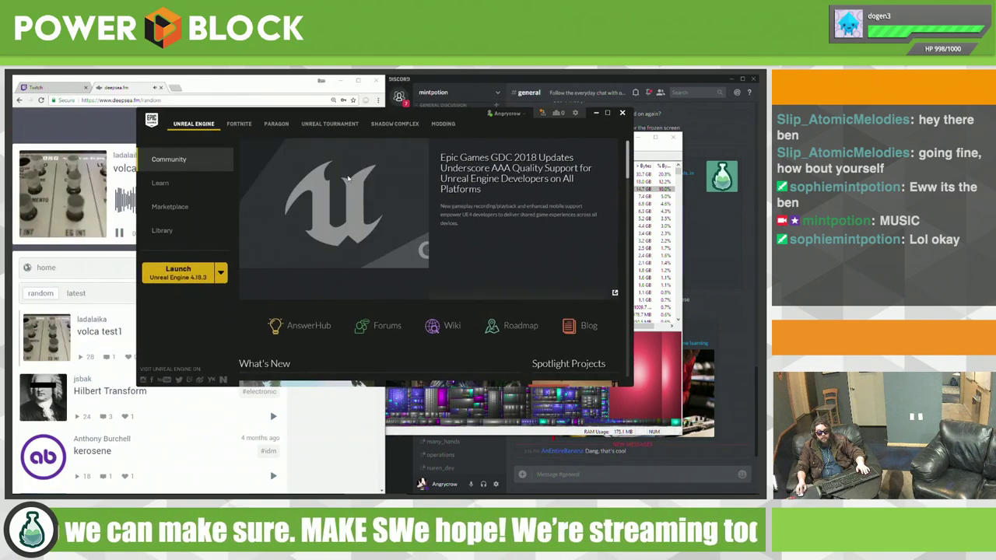
{"action": "left_click", "coordinate": [178, 231]}
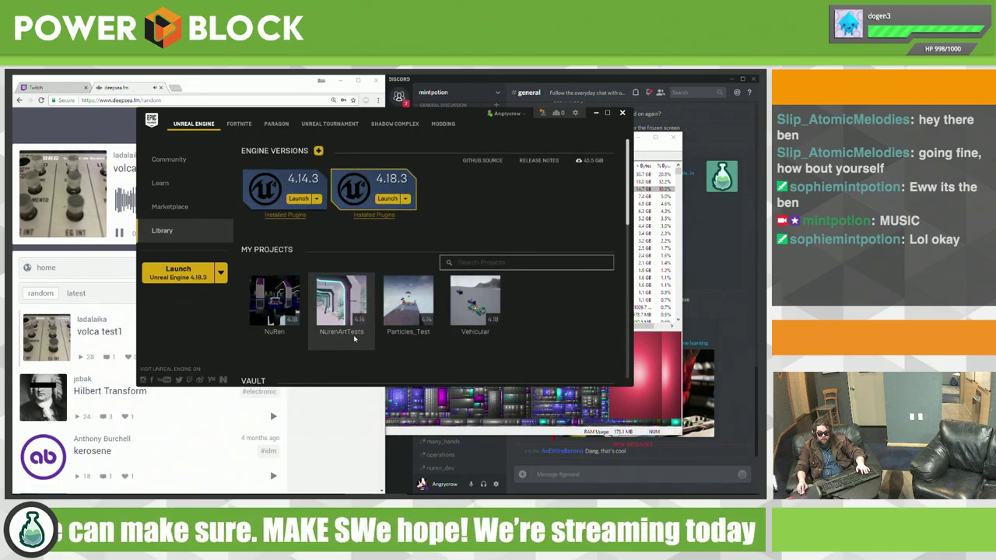
Step: Delete the NurenArtTests project and its 743 files
{"action": "right_click", "coordinate": [343, 313]}
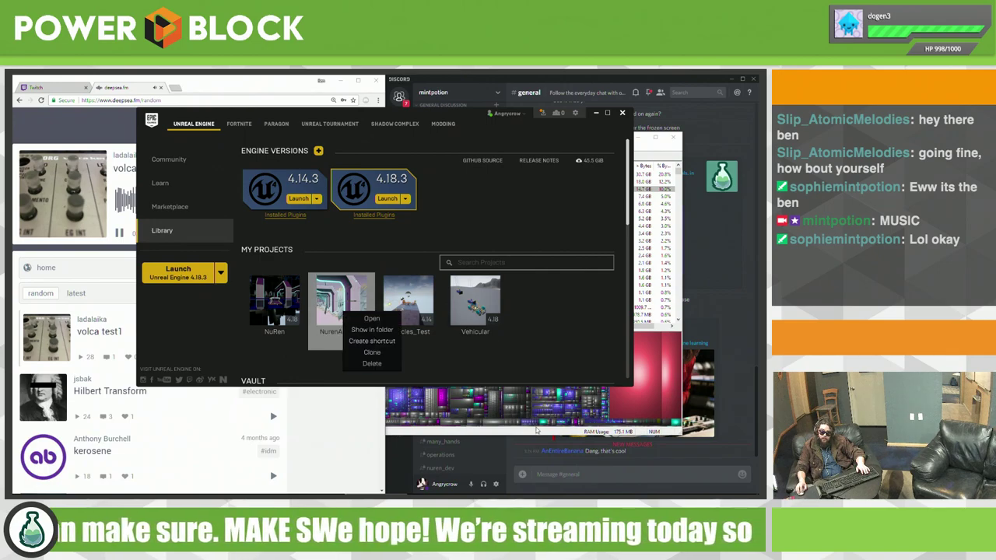
{"action": "left_click", "coordinate": [484, 388]}
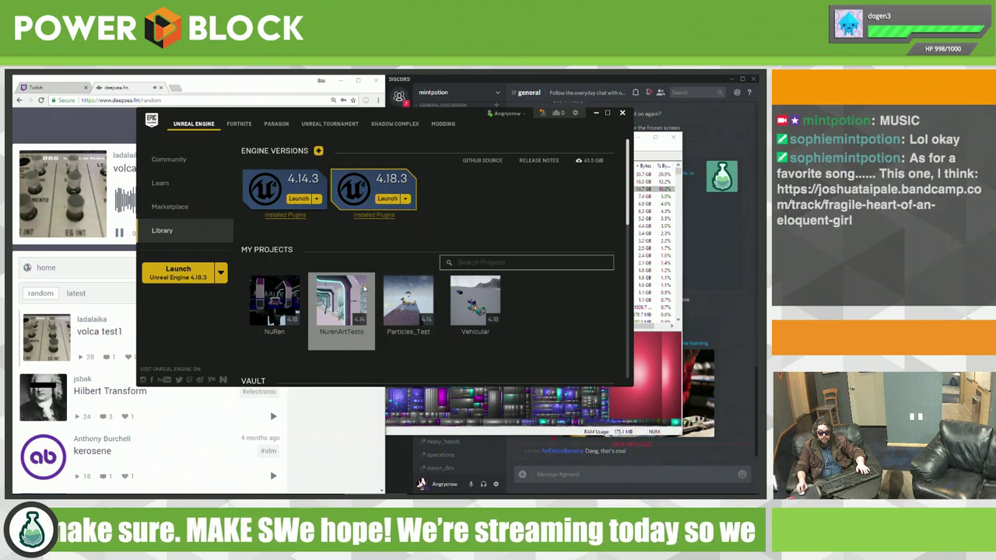
{"action": "right_click", "coordinate": [354, 287]}
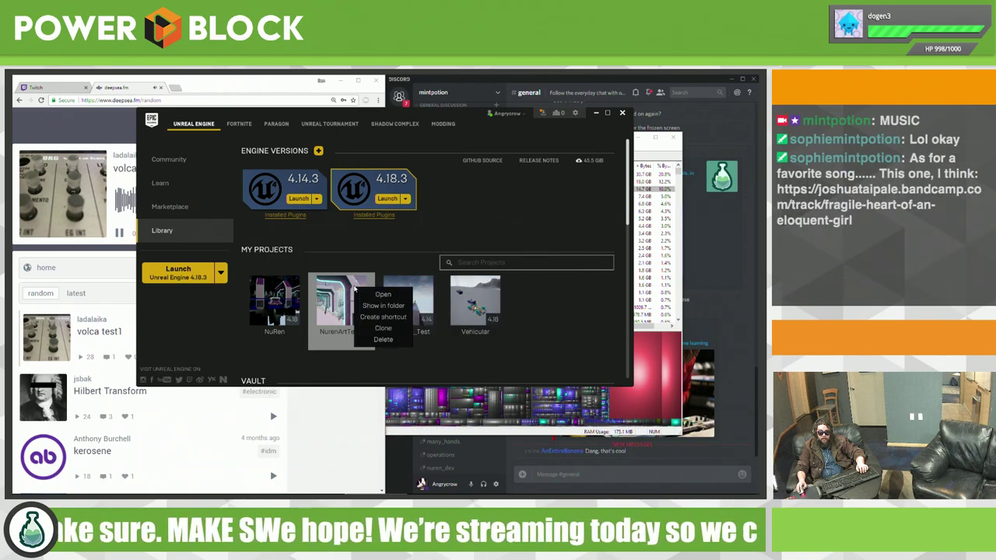
{"action": "left_click", "coordinate": [409, 386]}
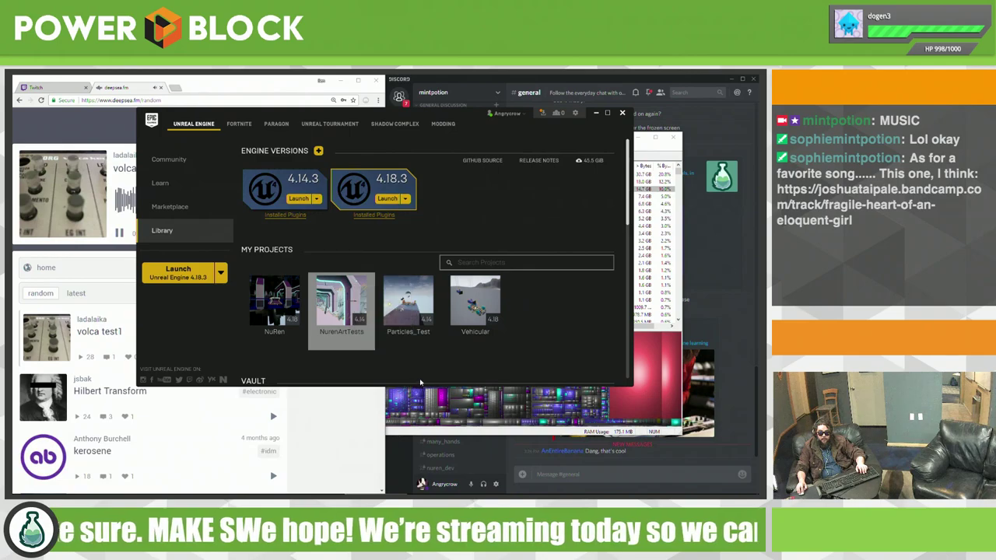
{"action": "right_click", "coordinate": [360, 297]}
{"action": "left_click", "coordinate": [396, 346]}
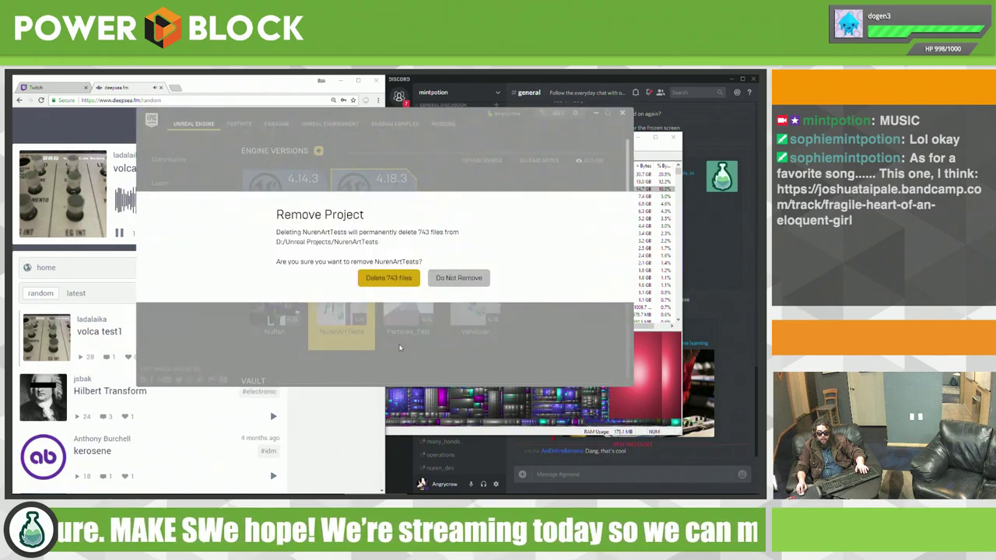
{"action": "left_click", "coordinate": [388, 278]}
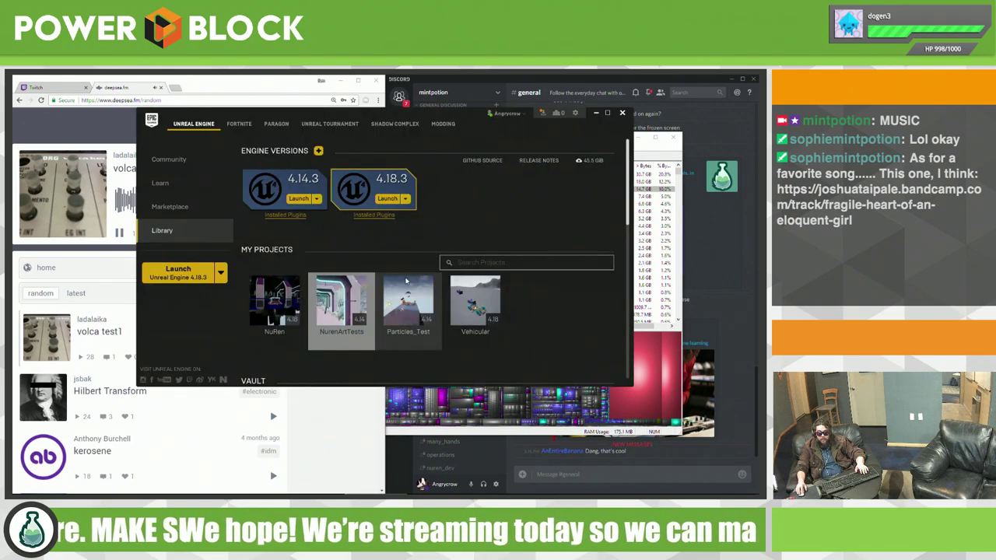
Step: Uninstall Unreal Engine 4.14.3 and delete the Particles_Test project's 345 files
{"action": "left_click", "coordinate": [317, 199]}
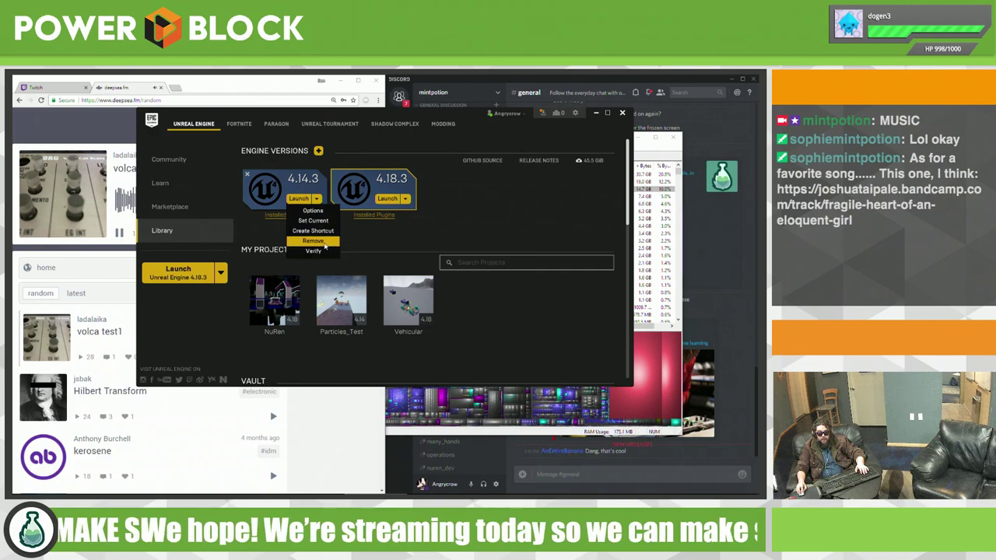
{"action": "left_click", "coordinate": [319, 241]}
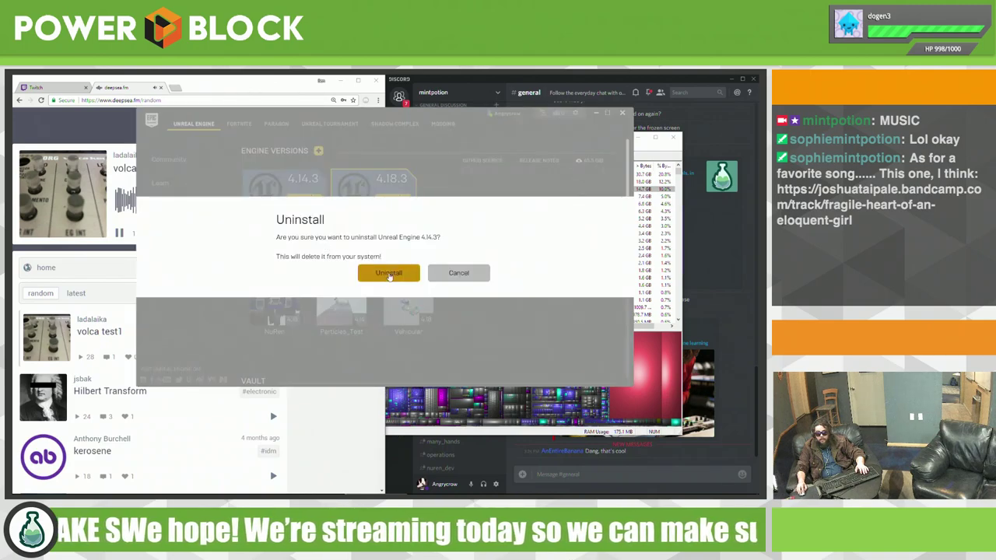
{"action": "left_click", "coordinate": [389, 274]}
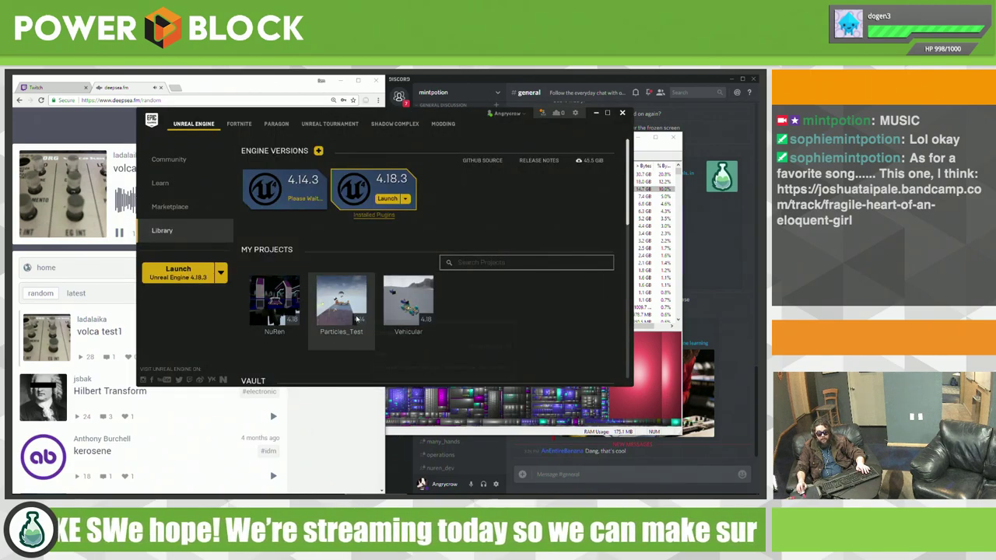
{"action": "right_click", "coordinate": [348, 301]}
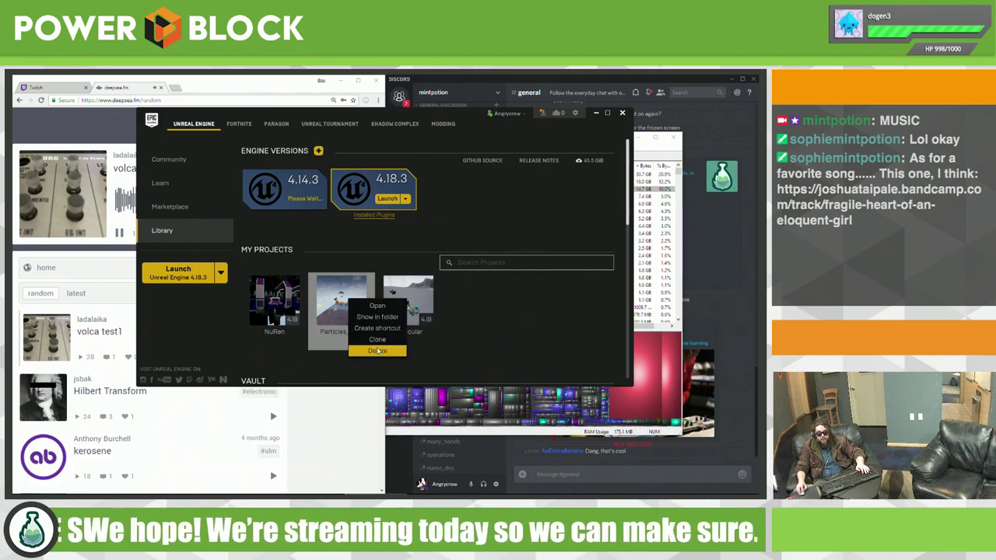
{"action": "left_click", "coordinate": [378, 351]}
{"action": "left_click", "coordinate": [396, 279]}
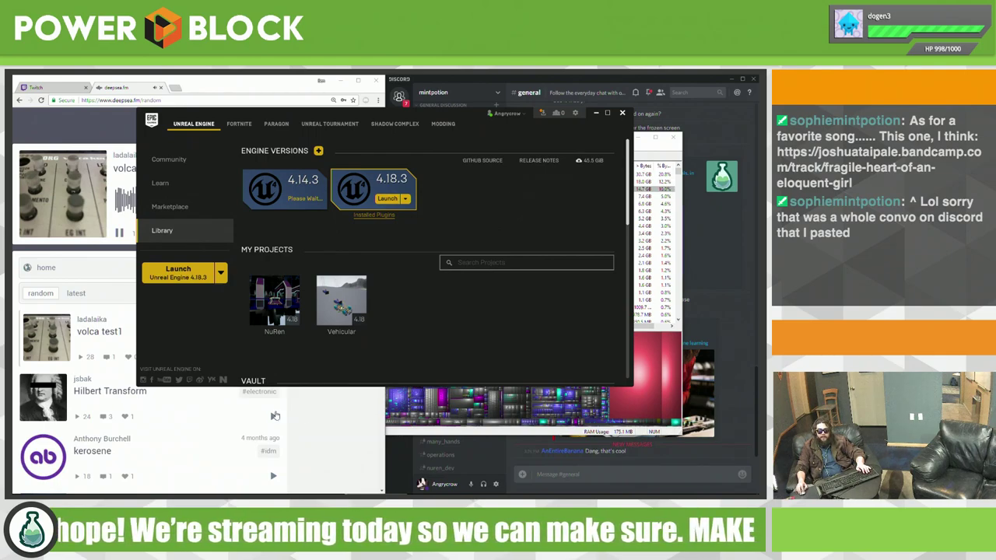
{"action": "key", "text": "alt+Tab"}
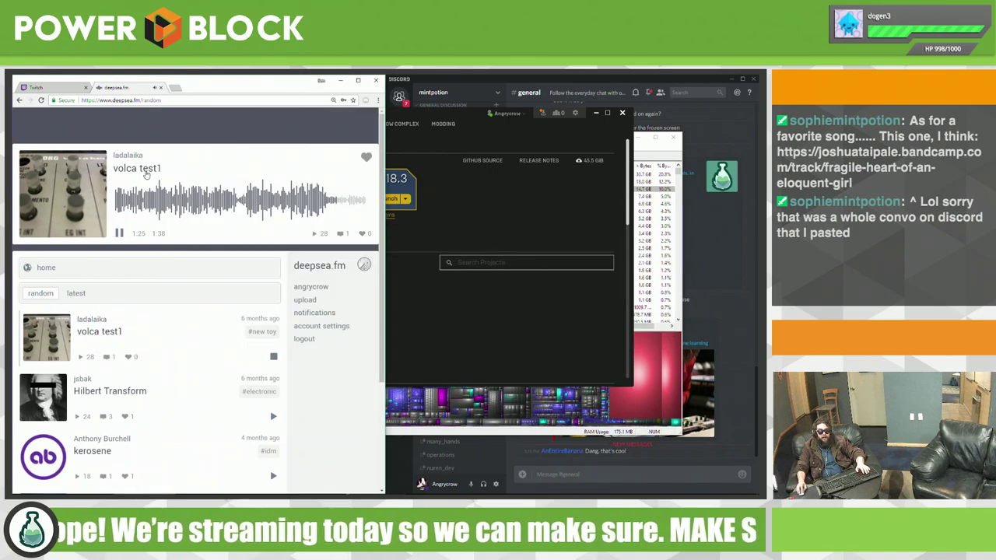
Step: Play 'Fragile Heart of an Eloquent Girl' from the chat's Bandcamp link, follow the artist, and raise the volume
{"action": "left_click", "coordinate": [53, 87]}
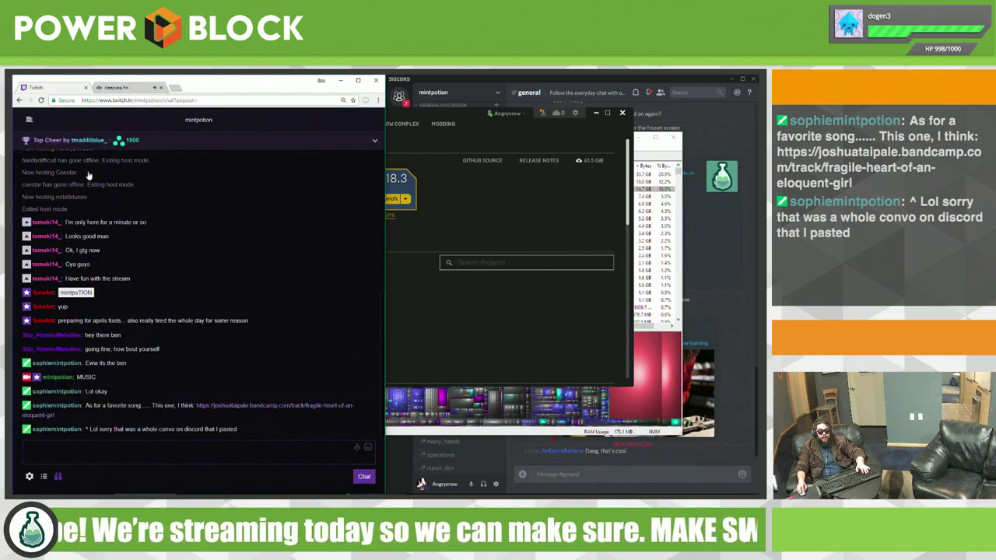
{"action": "left_click", "coordinate": [261, 405]}
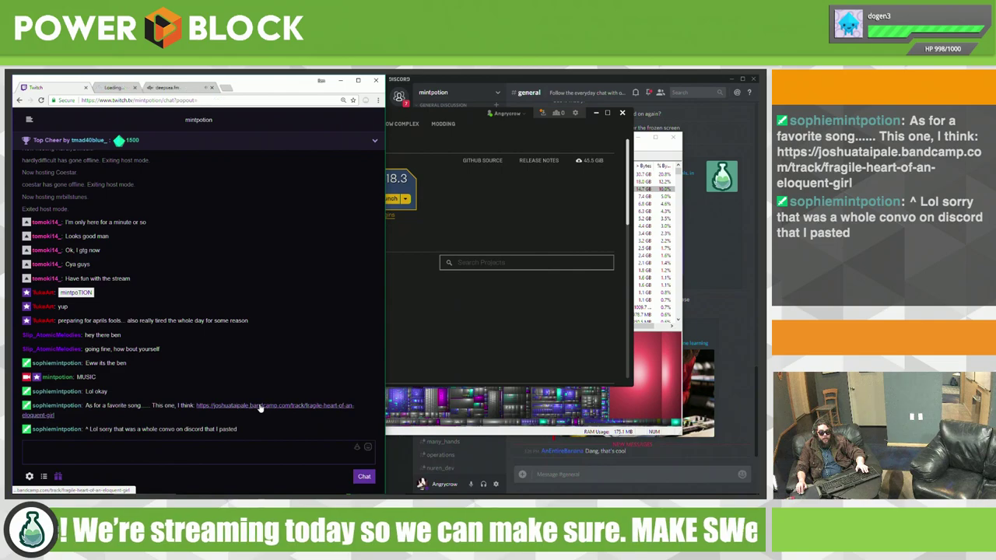
{"action": "left_click", "coordinate": [129, 87]}
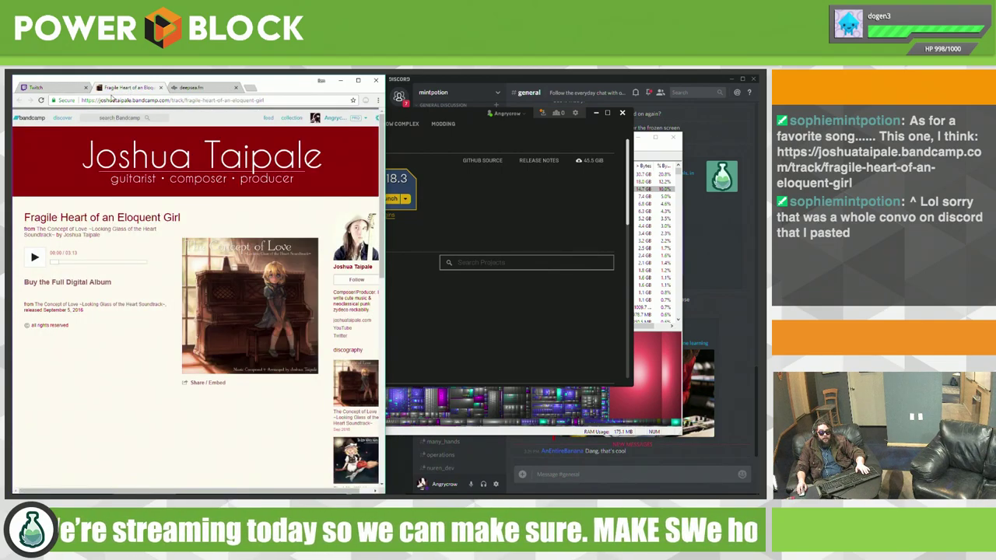
{"action": "left_click", "coordinate": [35, 261]}
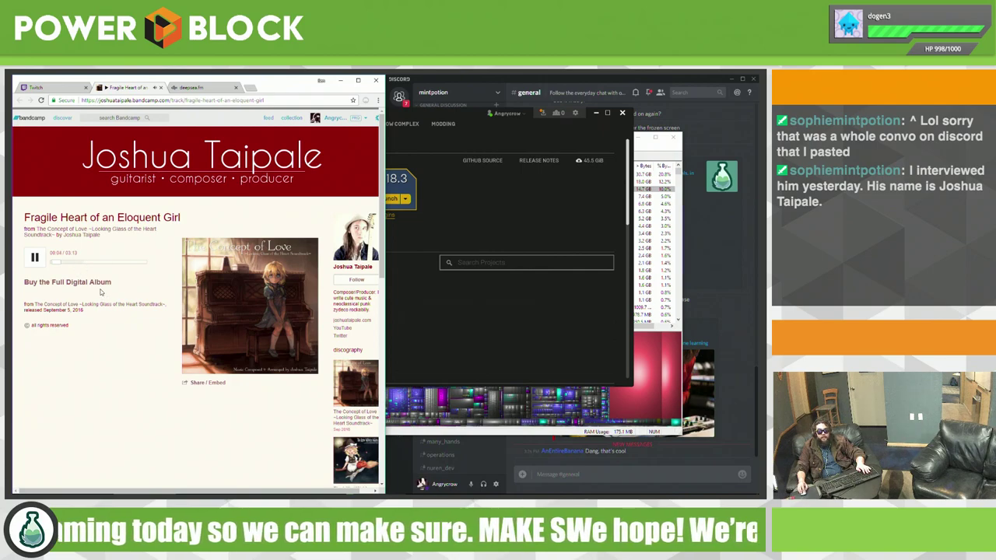
{"action": "left_click", "coordinate": [351, 279]}
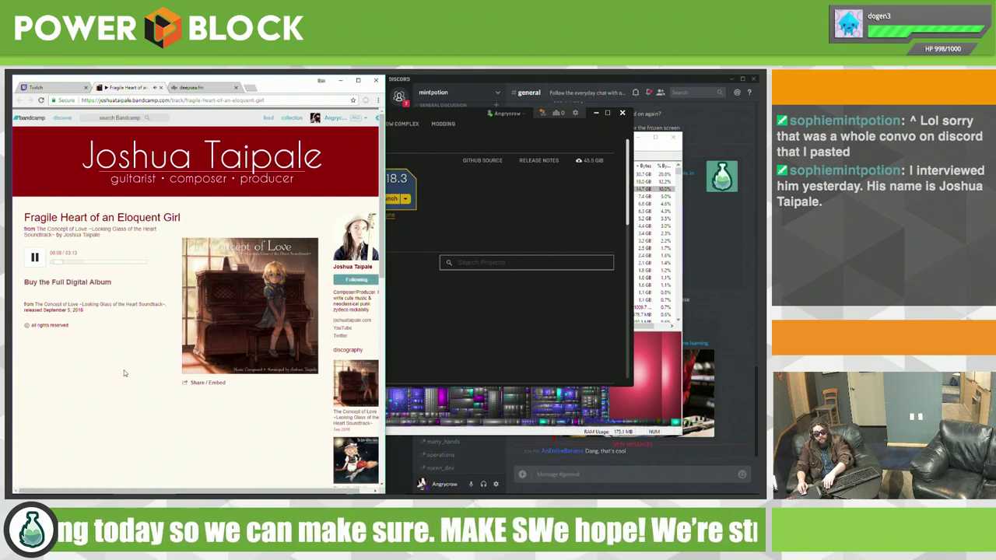
{"action": "key", "text": "XF86AudioRaiseVolume"}
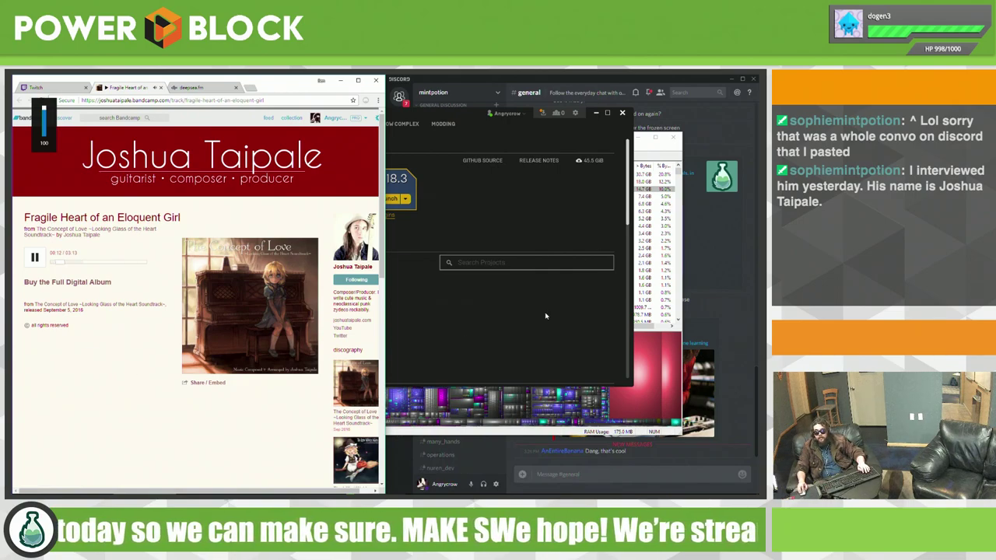
{"action": "left_click", "coordinate": [571, 198]}
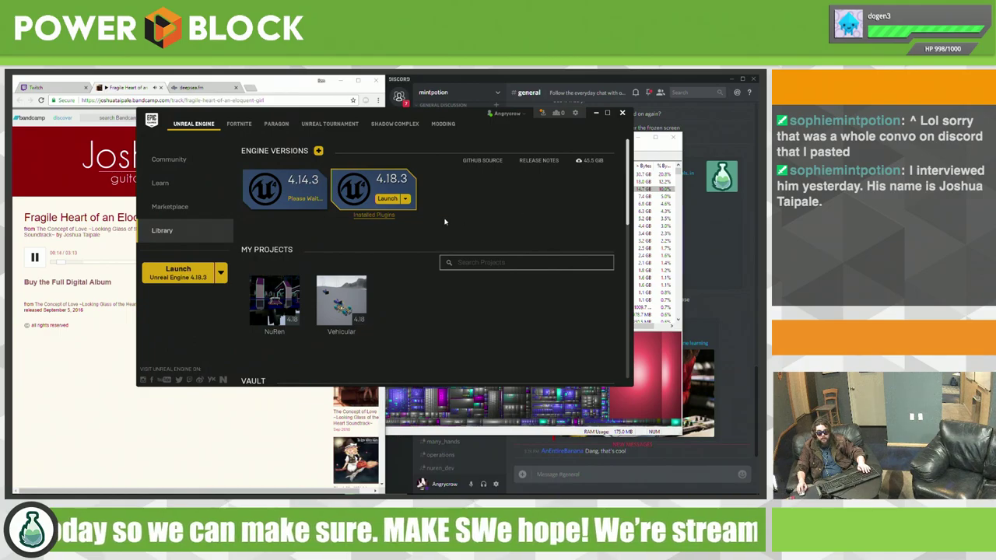
Step: Expand Steam > steamapps > common in WinDirStat to list installed games, then close it
{"action": "left_click", "coordinate": [596, 114]}
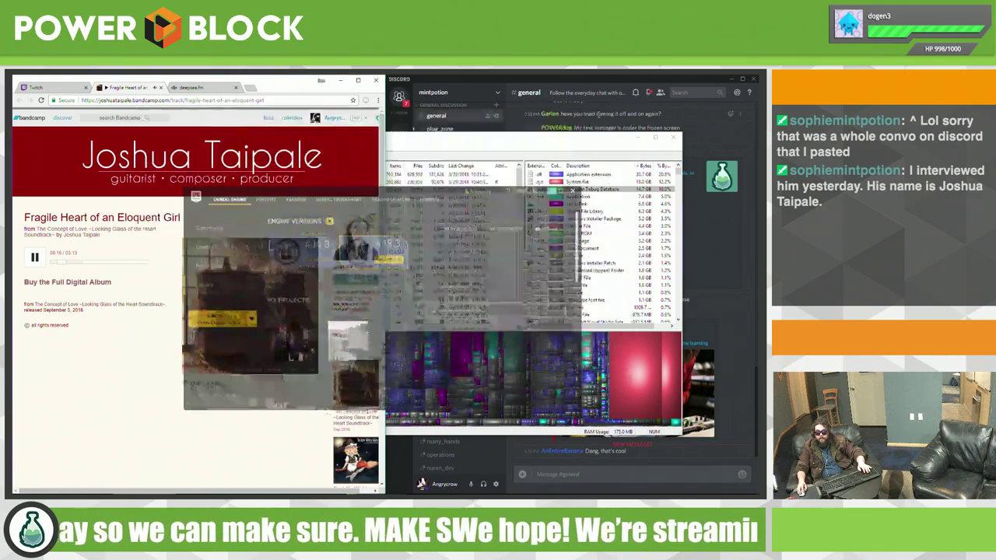
{"action": "left_click_drag", "start_coordinate": [602, 182], "coordinate": [557, 152]}
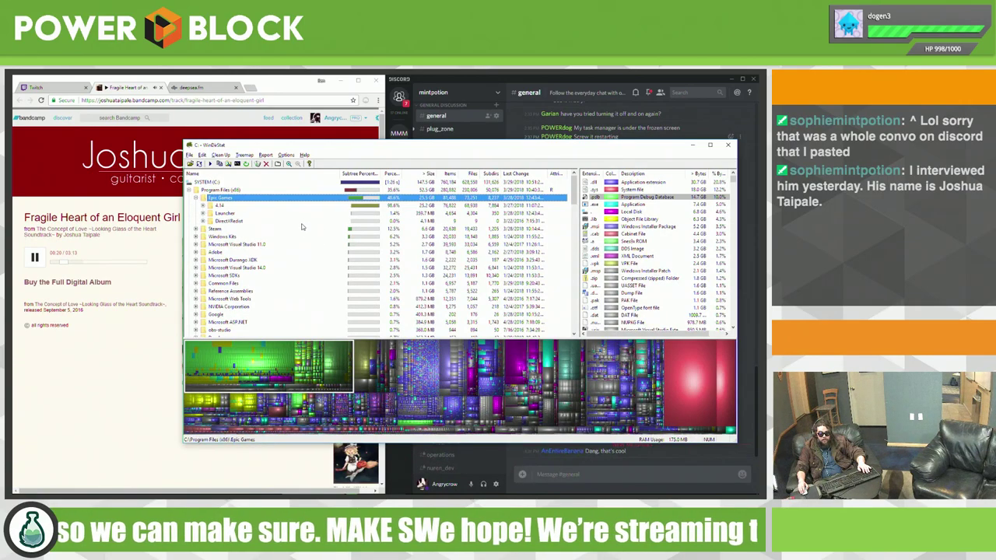
{"action": "scroll", "coordinate": [273, 267], "scroll_direction": "down", "scroll_amount": 5}
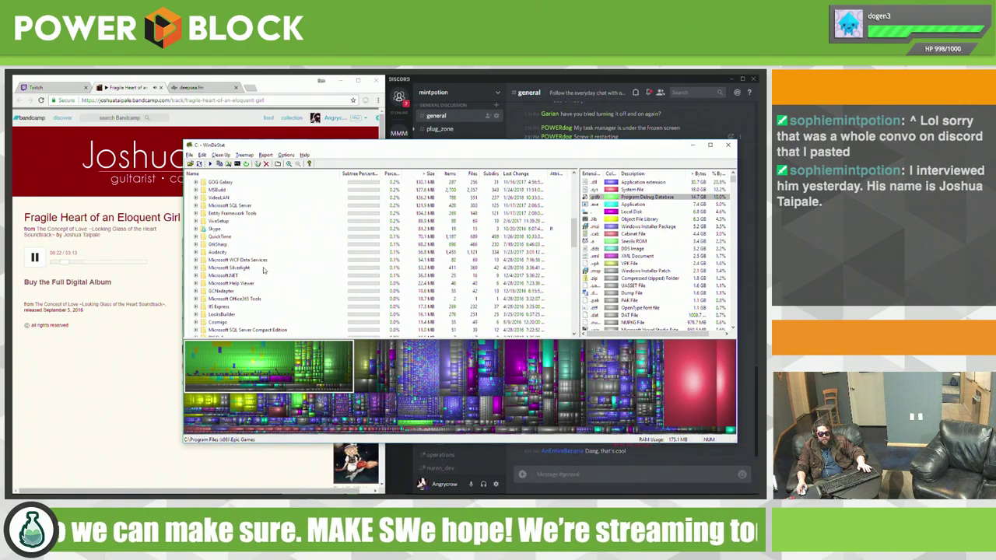
{"action": "scroll", "coordinate": [263, 268], "scroll_direction": "up", "scroll_amount": 5}
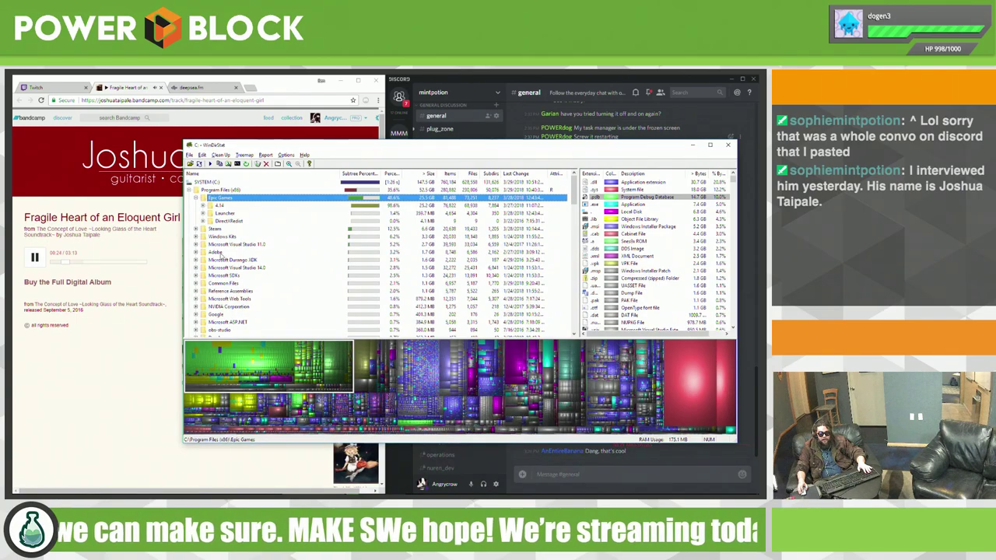
{"action": "left_click", "coordinate": [196, 230]}
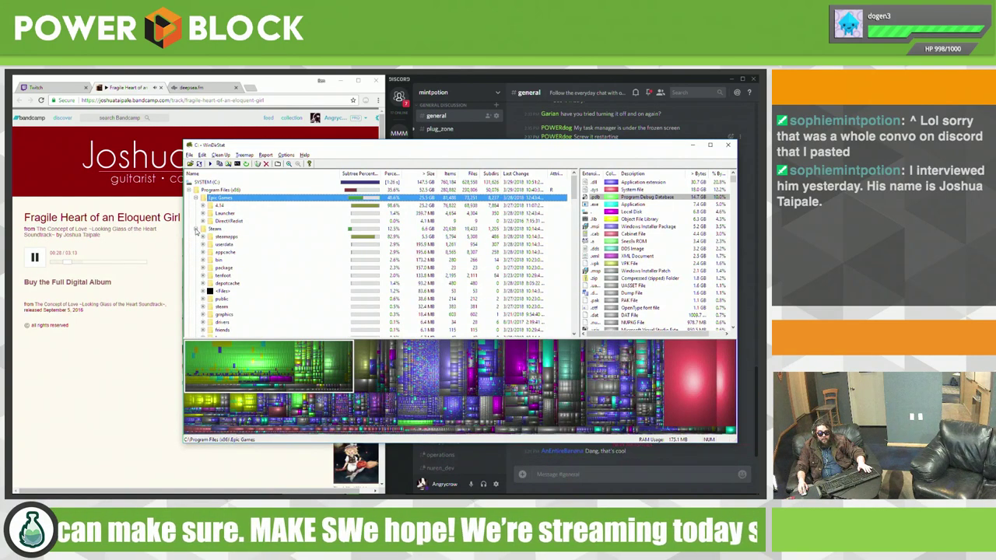
{"action": "left_click", "coordinate": [203, 237]}
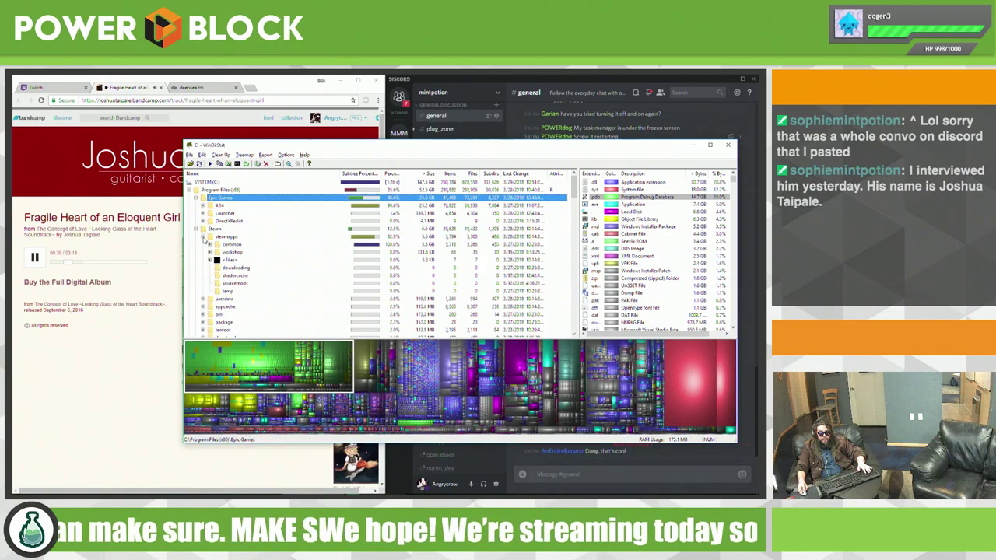
{"action": "left_click", "coordinate": [210, 244]}
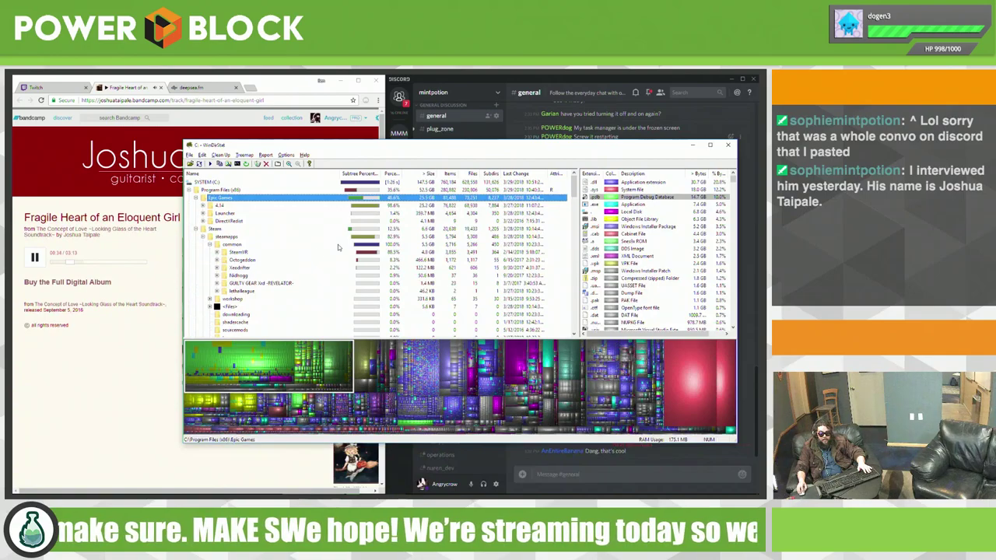
{"action": "left_click", "coordinate": [728, 146]}
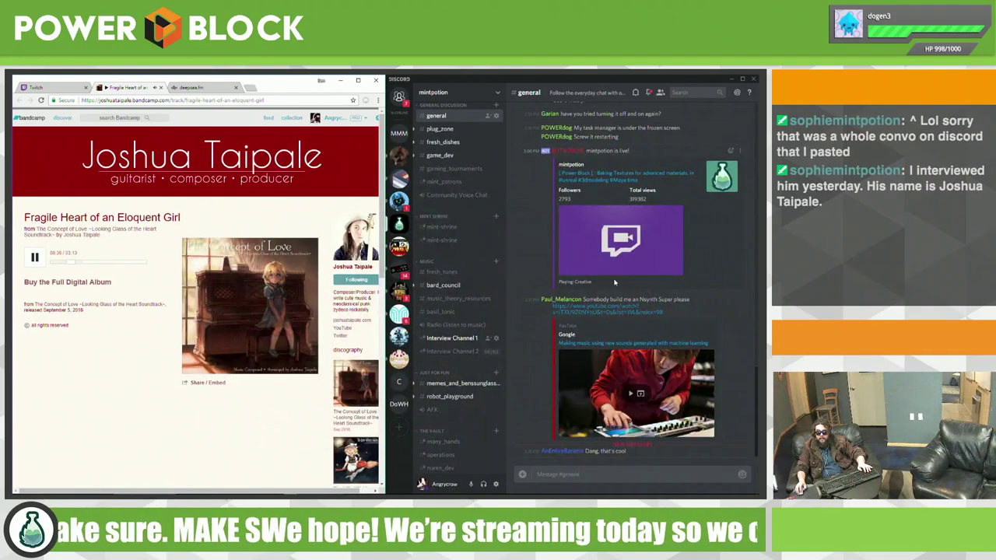
Step: Launch the NuRen project from the Epic Games Launcher Library
{"action": "key", "text": "alt+Tab"}
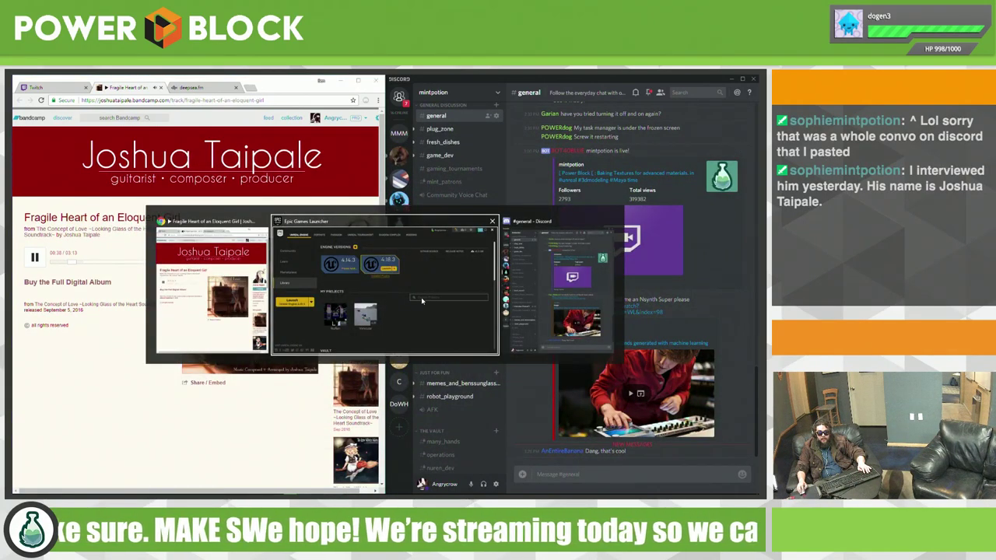
{"action": "left_click", "coordinate": [404, 334]}
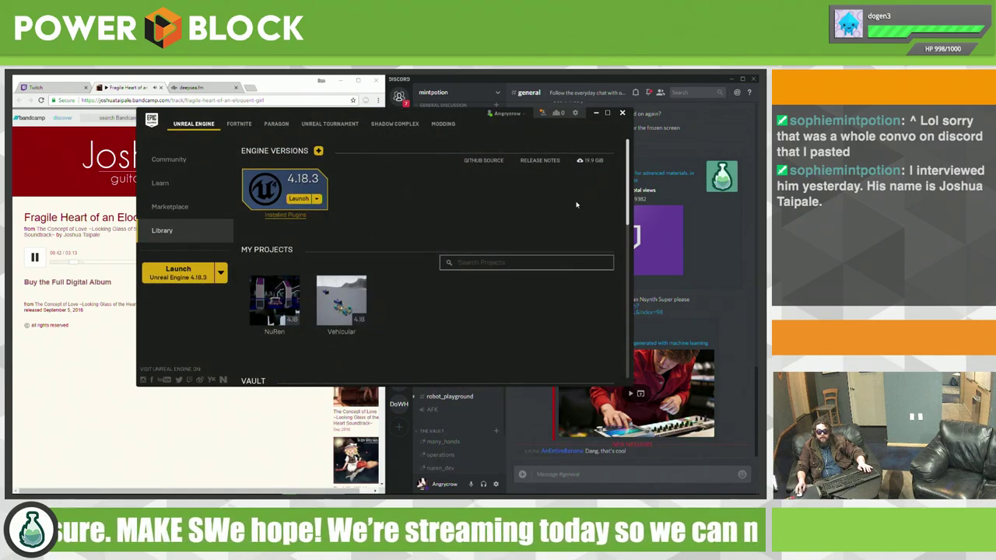
{"action": "left_click", "coordinate": [596, 113]}
{"action": "key", "text": "alt+Tab"}
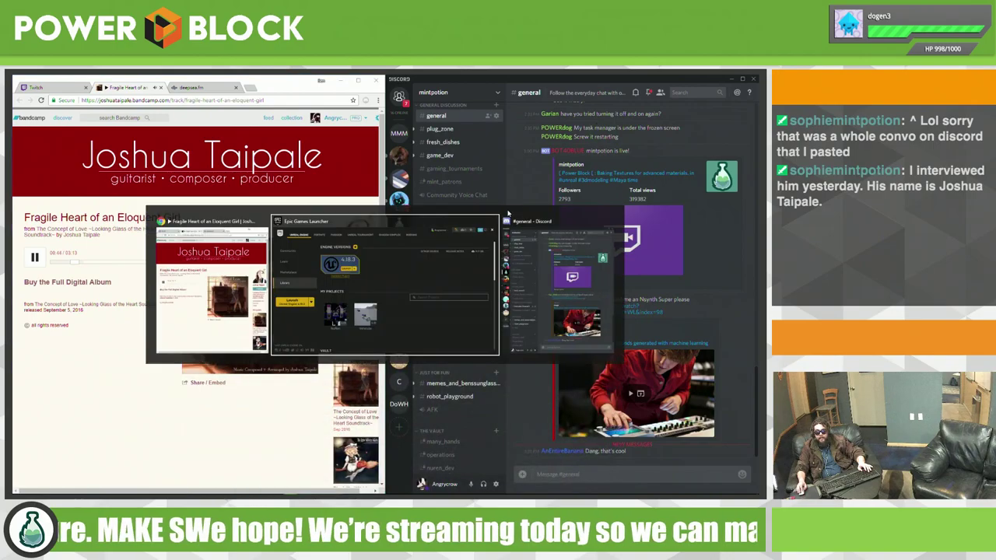
{"action": "left_click", "coordinate": [449, 267]}
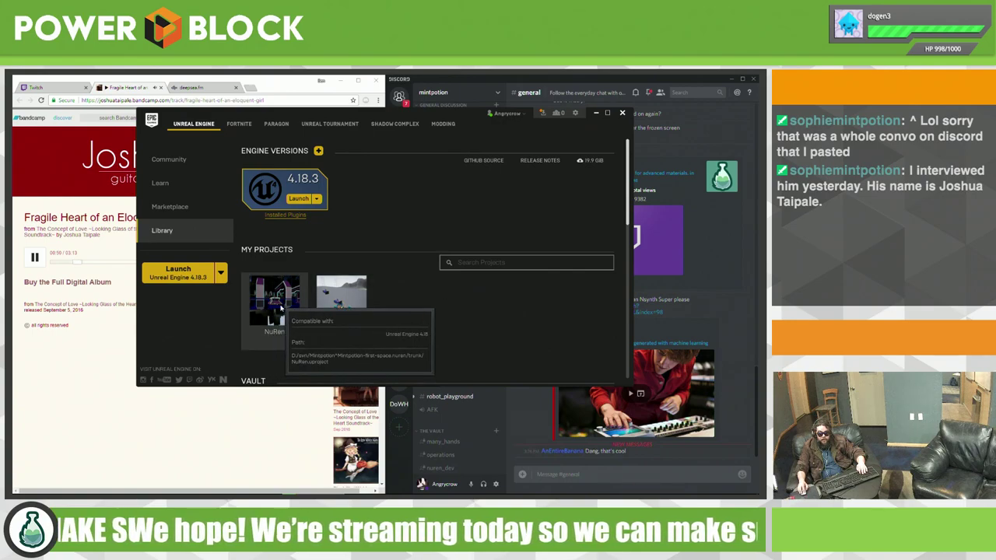
{"action": "mouse_move", "coordinate": [274, 302]}
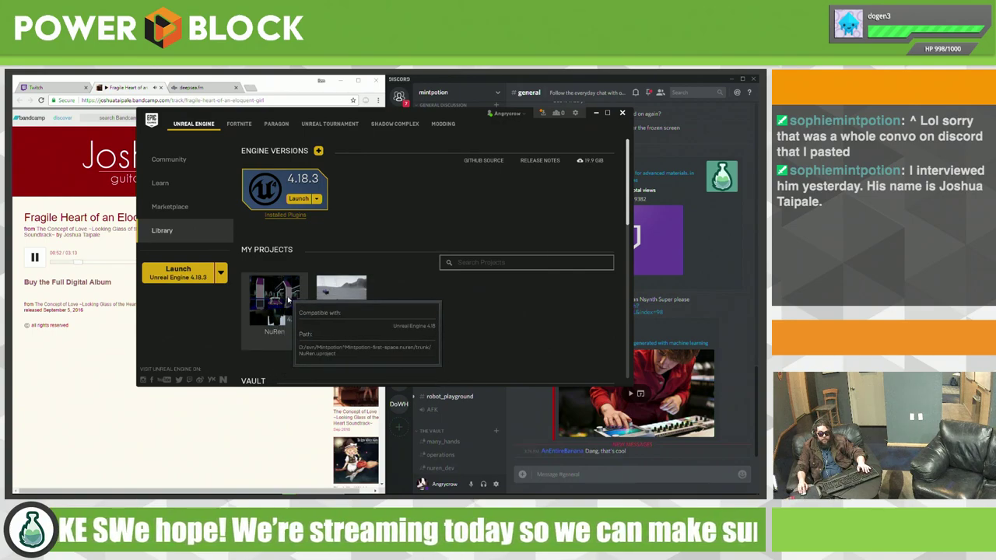
{"action": "double_click", "coordinate": [288, 300]}
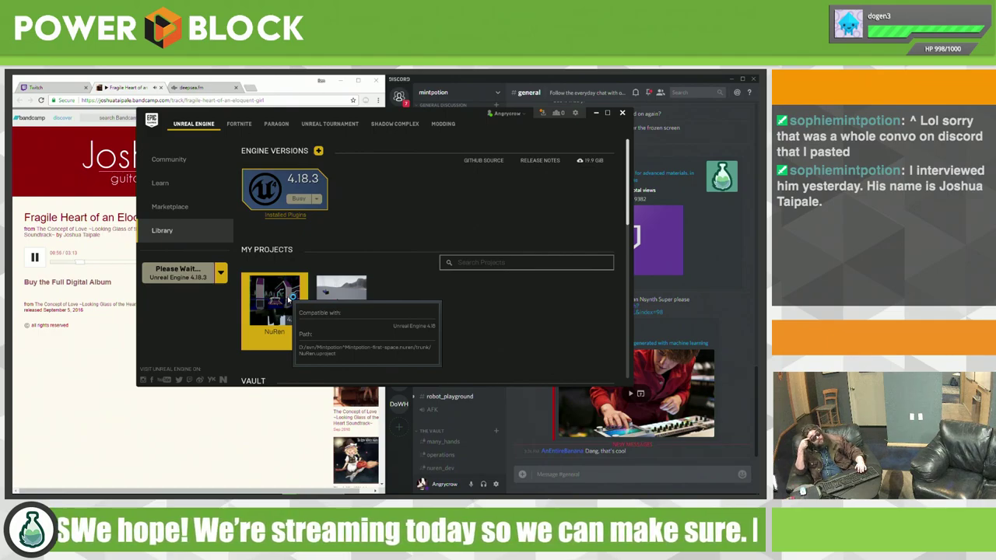
{"action": "key", "text": "super+Tab"}
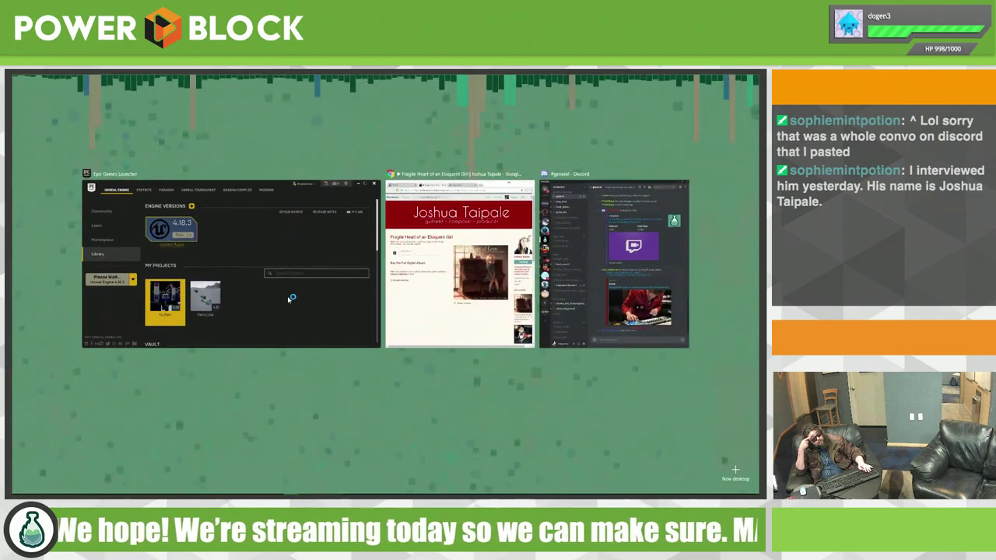
{"action": "key", "text": "Escape"}
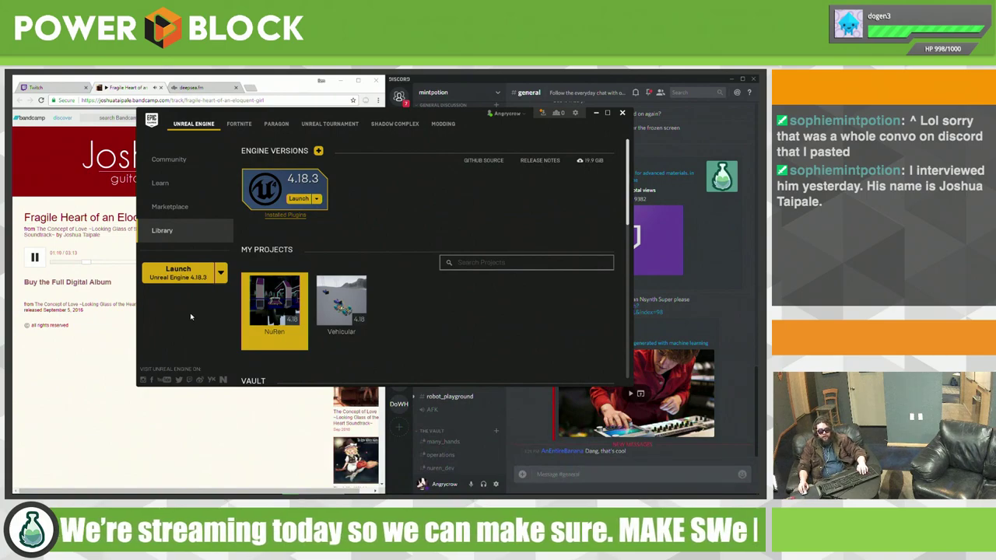
Step: Pause the Fortnite update in the launcher's downloads panel
{"action": "left_click", "coordinate": [544, 114]}
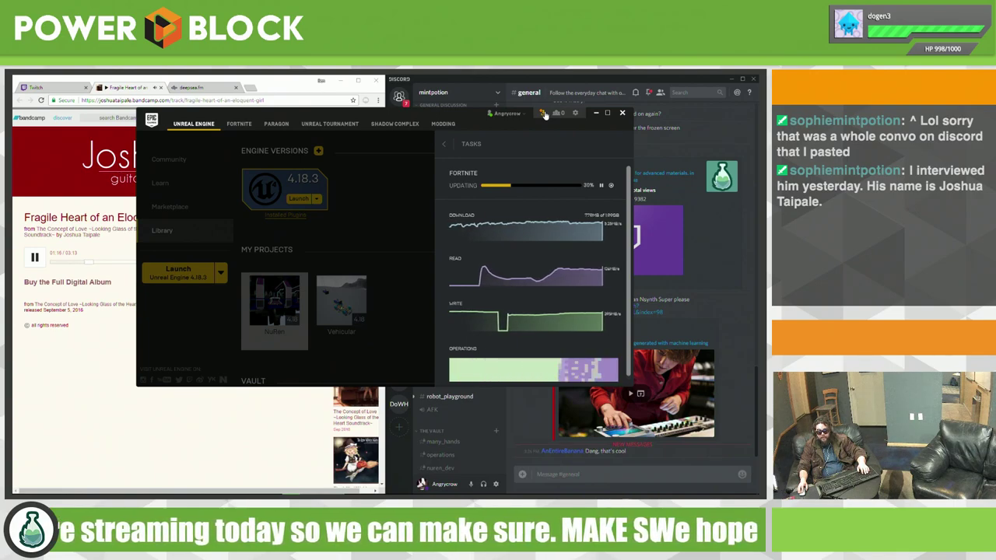
{"action": "left_click", "coordinate": [601, 185]}
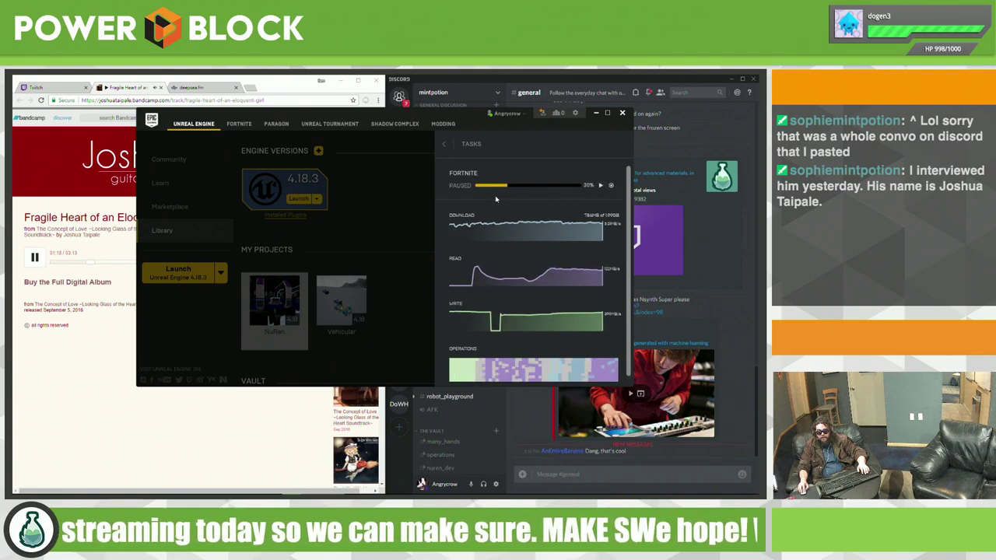
{"action": "left_click", "coordinate": [428, 164]}
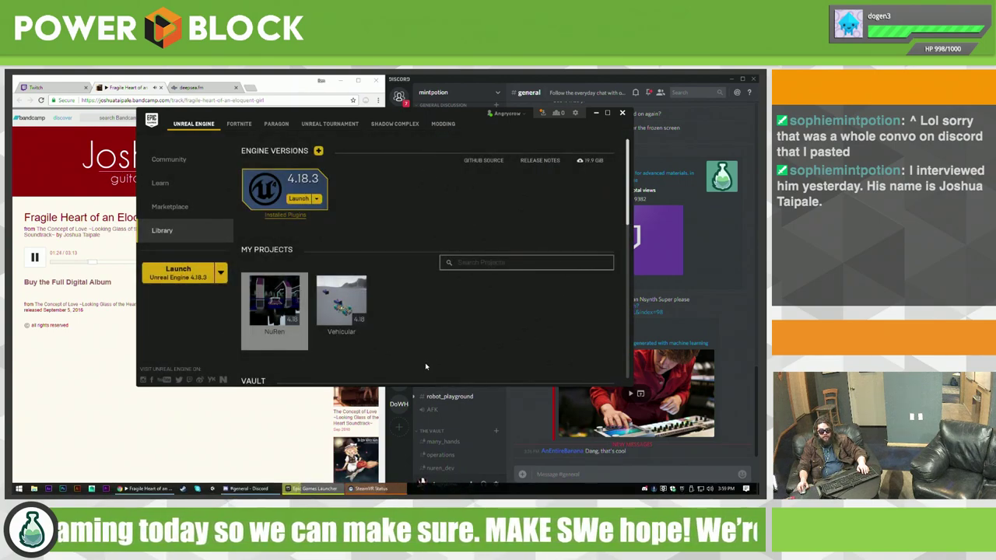
{"action": "right_click", "coordinate": [376, 488]}
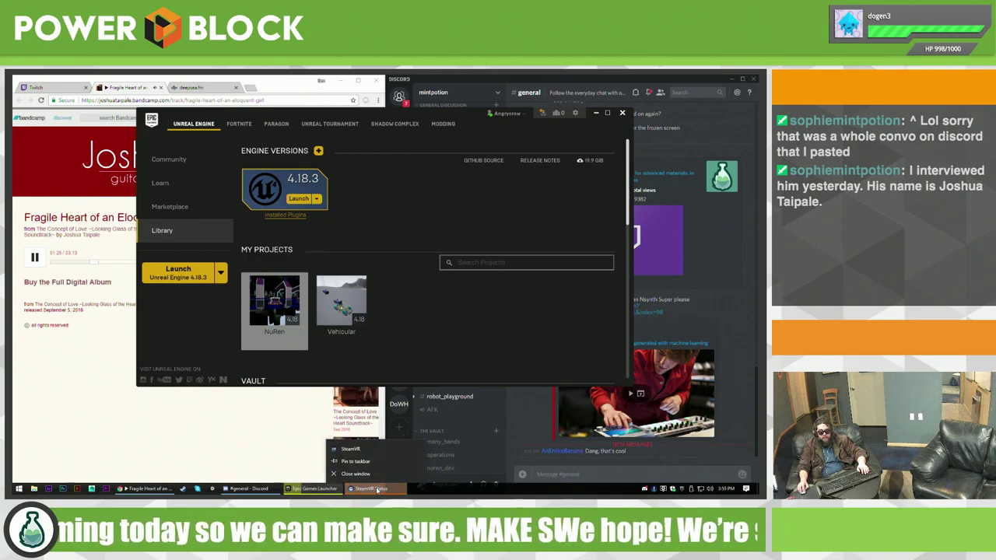
{"action": "left_click", "coordinate": [355, 474]}
{"action": "left_click", "coordinate": [219, 427]}
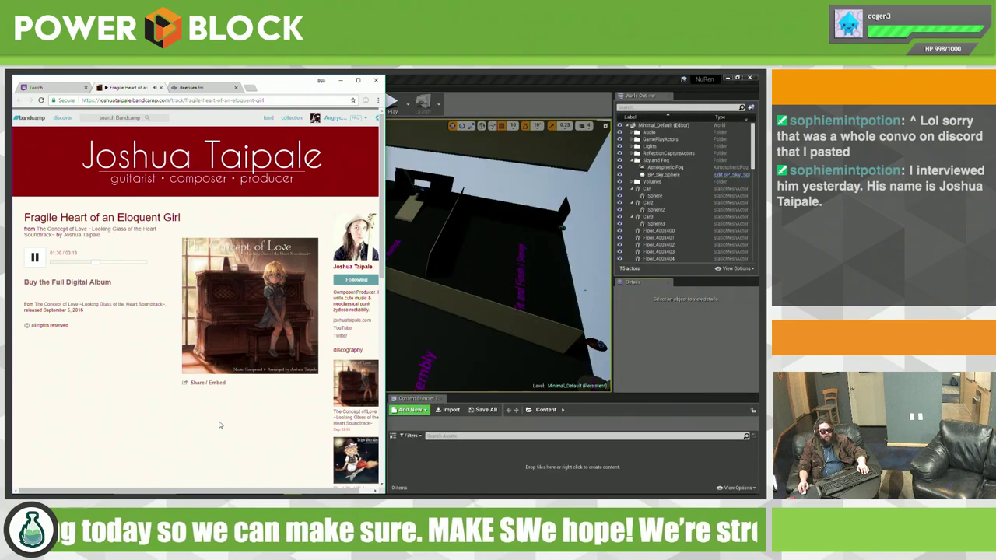
Step: Open the Camera_Path_Switching level in Unreal Editor and select the curved stone rail walkway
{"action": "left_click", "coordinate": [538, 93]}
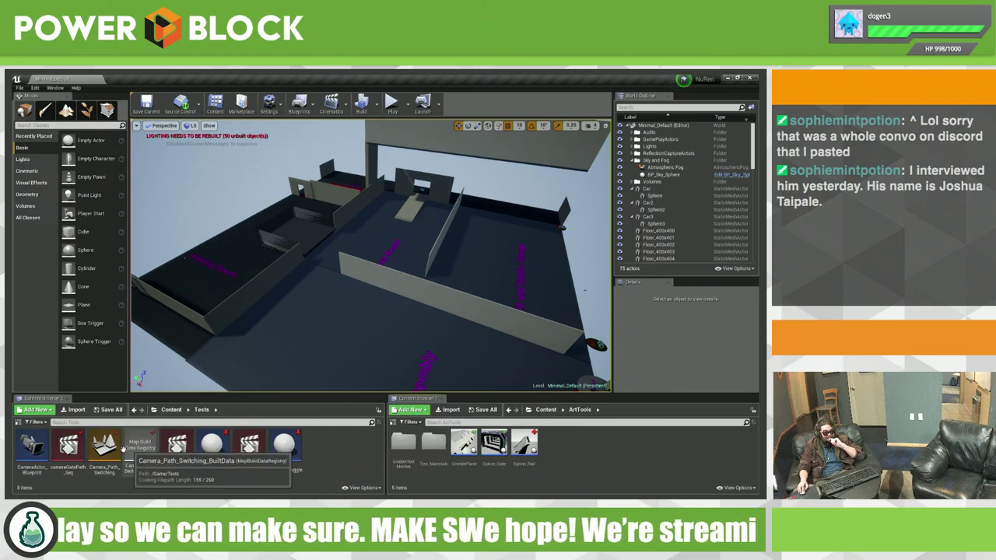
{"action": "double_click", "coordinate": [113, 454]}
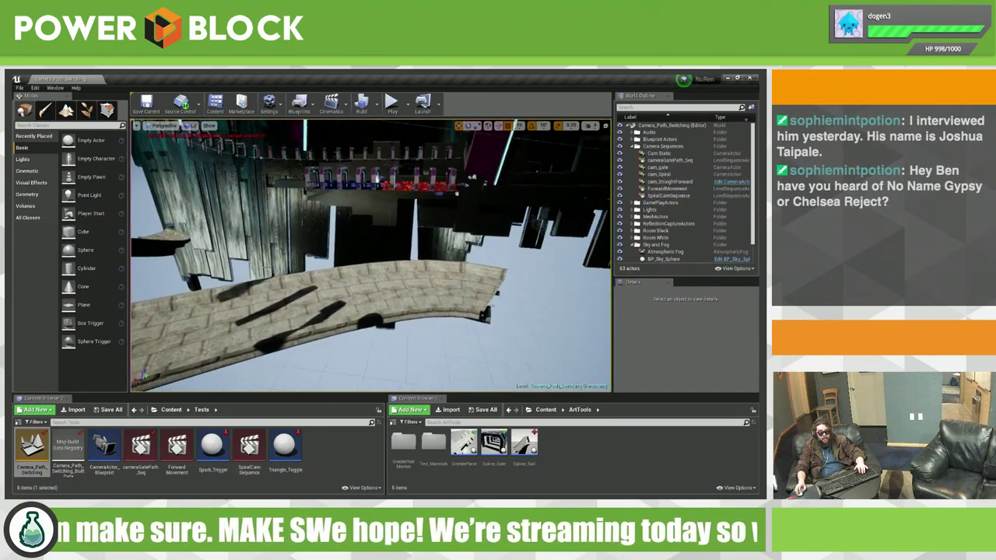
{"action": "left_click", "coordinate": [325, 291]}
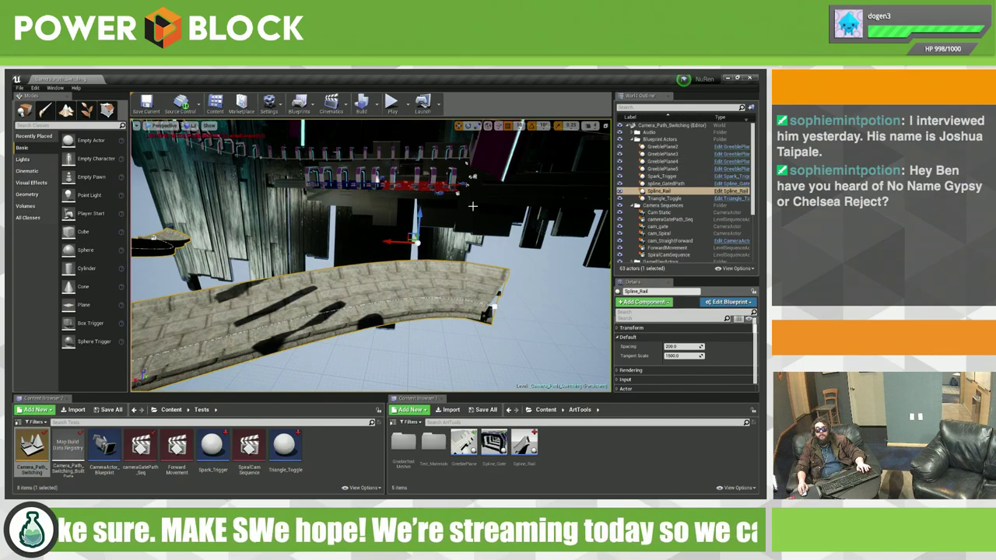
{"action": "key", "text": "alt+Tab"}
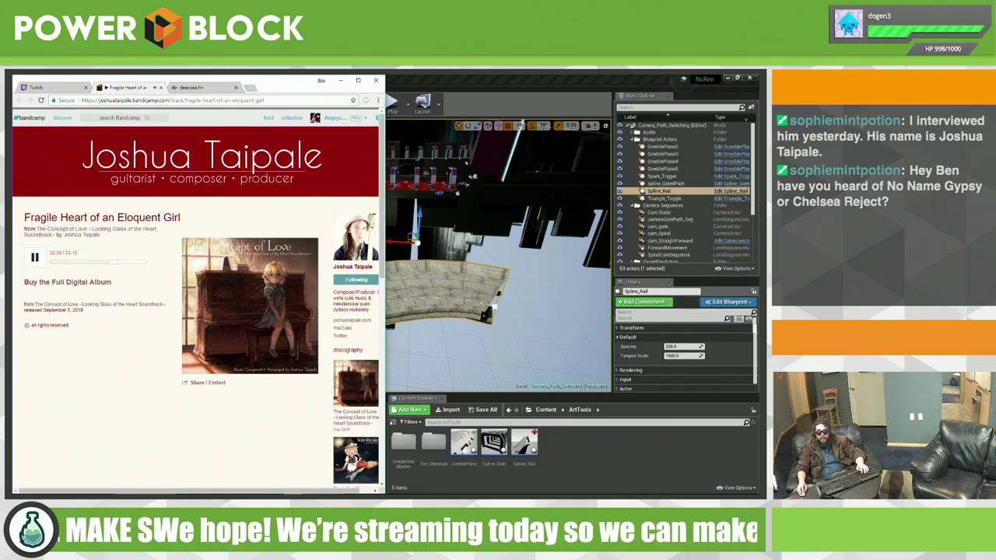
{"action": "key", "text": "alt+Tab"}
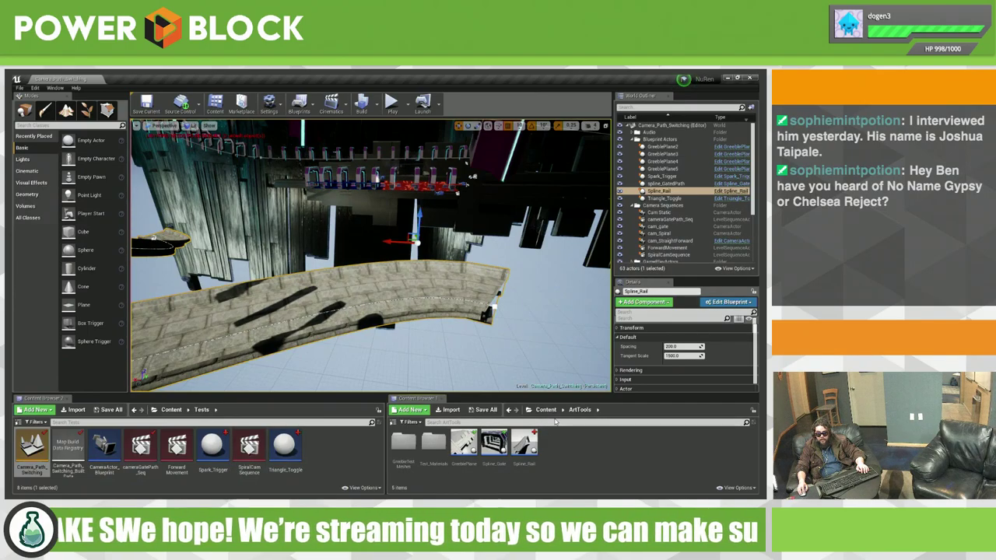
Step: Collapse the Default property group and fly the view down along the spline rail walkway
{"action": "left_click", "coordinate": [627, 337]}
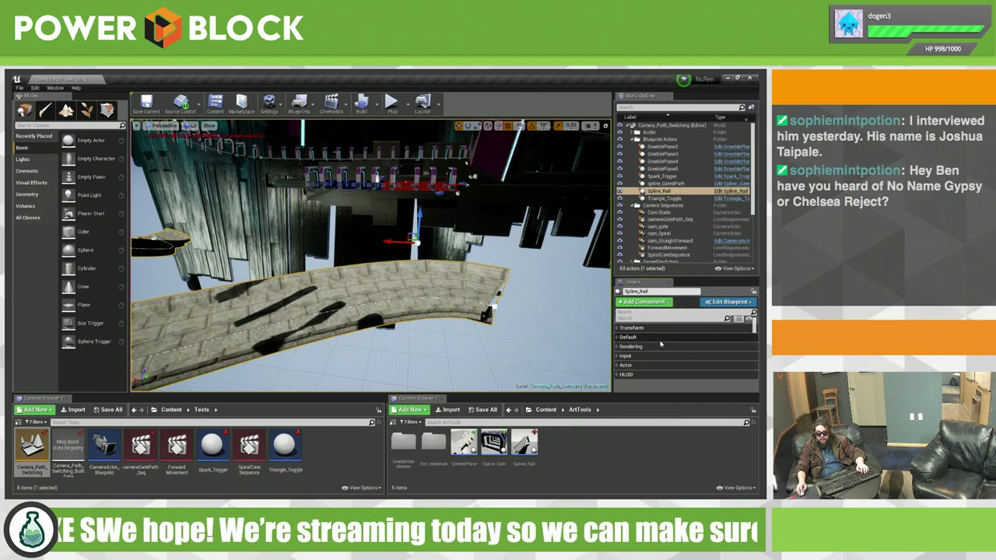
{"action": "mouse_move", "coordinate": [471, 177]}
{"action": "right_mouse_down"}
{"action": "mouse_move", "coordinate": [262, 310]}
{"action": "mouse_move", "coordinate": [446, 286]}
{"action": "mouse_move", "coordinate": [519, 333]}
{"action": "right_mouse_up"}
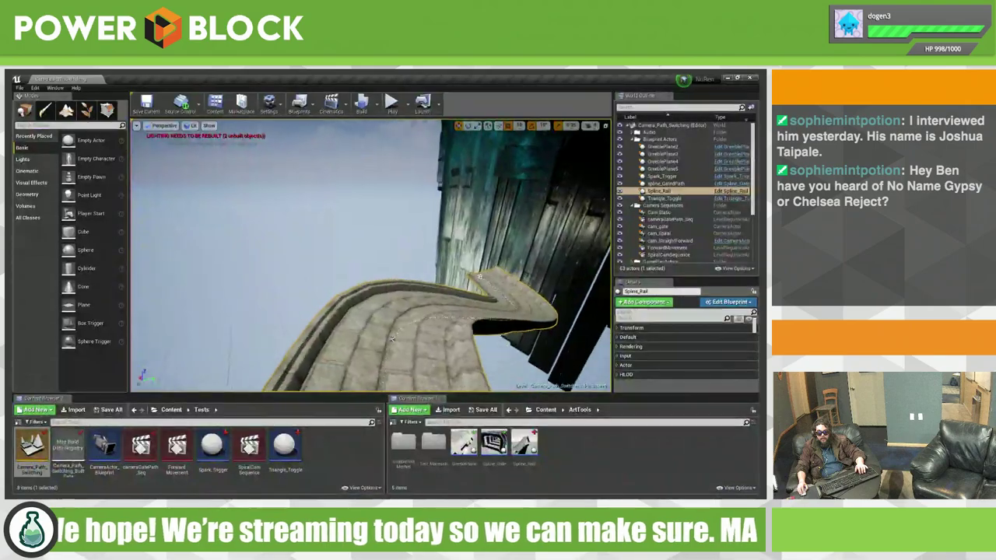
{"action": "left_click", "coordinate": [399, 319]}
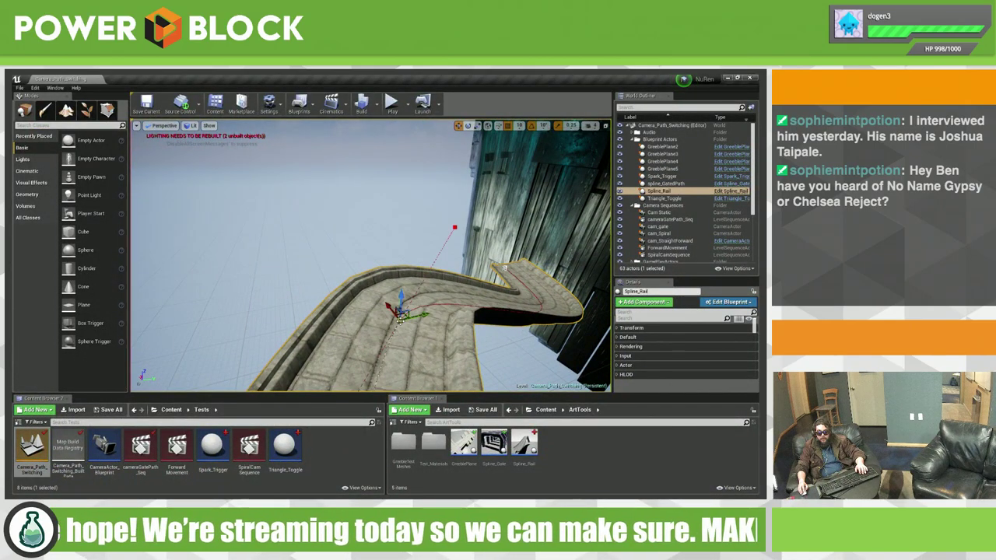
{"action": "mouse_move", "coordinate": [371, 257]}
{"action": "right_mouse_down"}
{"action": "mouse_move", "coordinate": [404, 264]}
{"action": "mouse_move", "coordinate": [366, 257]}
{"action": "mouse_move", "coordinate": [404, 234]}
{"action": "mouse_move", "coordinate": [389, 264]}
{"action": "mouse_move", "coordinate": [456, 253]}
{"action": "mouse_move", "coordinate": [435, 231]}
{"action": "right_mouse_up"}
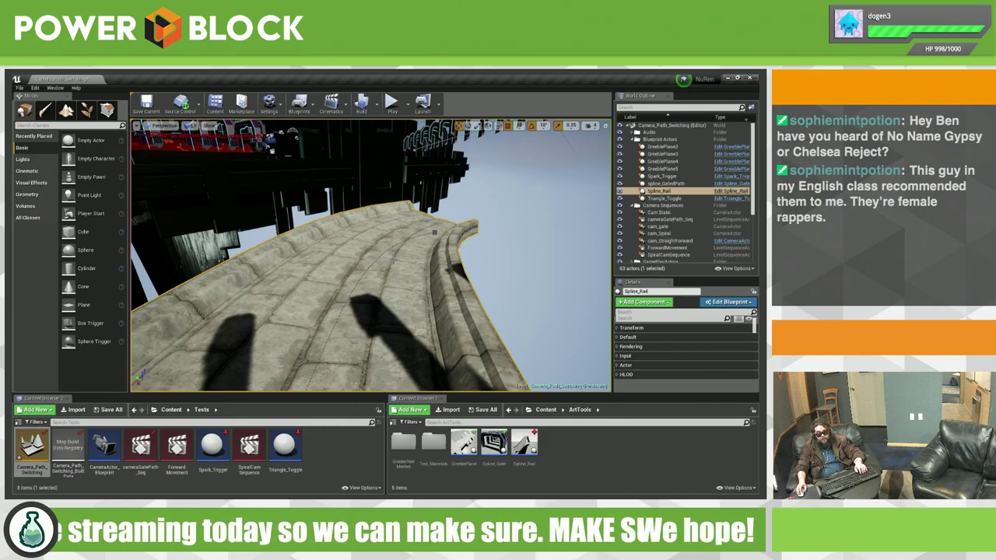
{"action": "right_click_drag", "start_coordinate": [435, 232], "coordinate": [441, 225]}
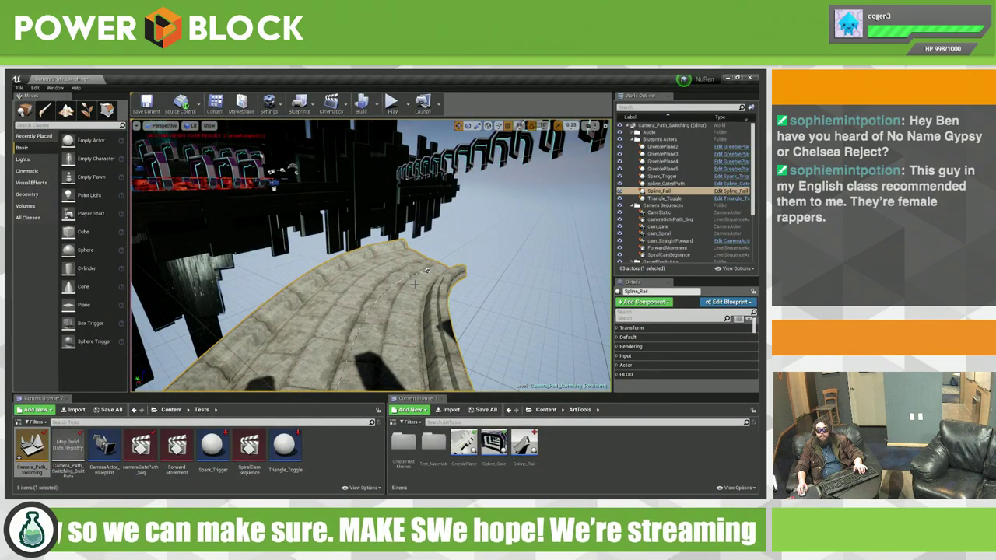
Step: Open the composer's YouTube channel from Bandcamp and close the Bandcamp track tab
{"action": "key", "text": "alt+Tab"}
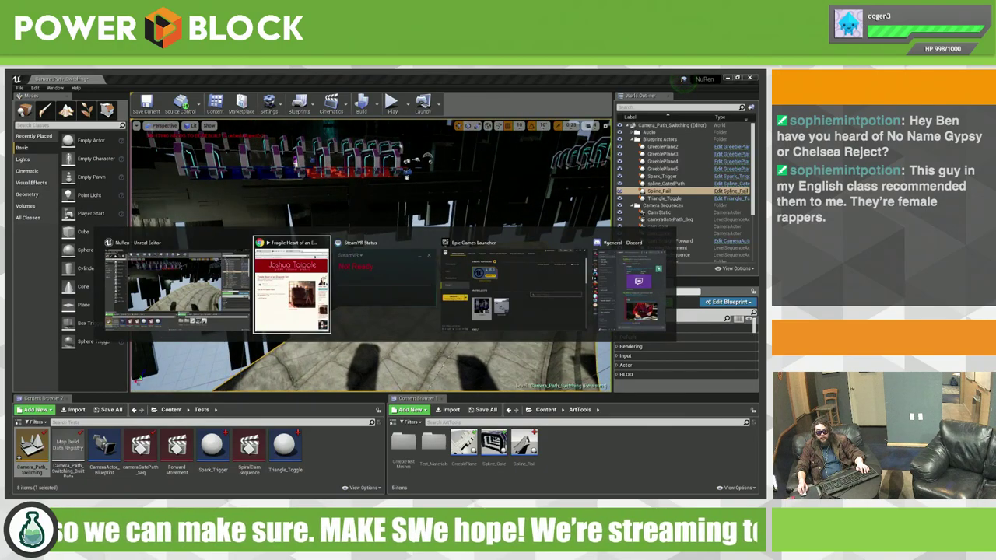
{"action": "scroll", "coordinate": [110, 312], "scroll_direction": "down", "scroll_amount": 3}
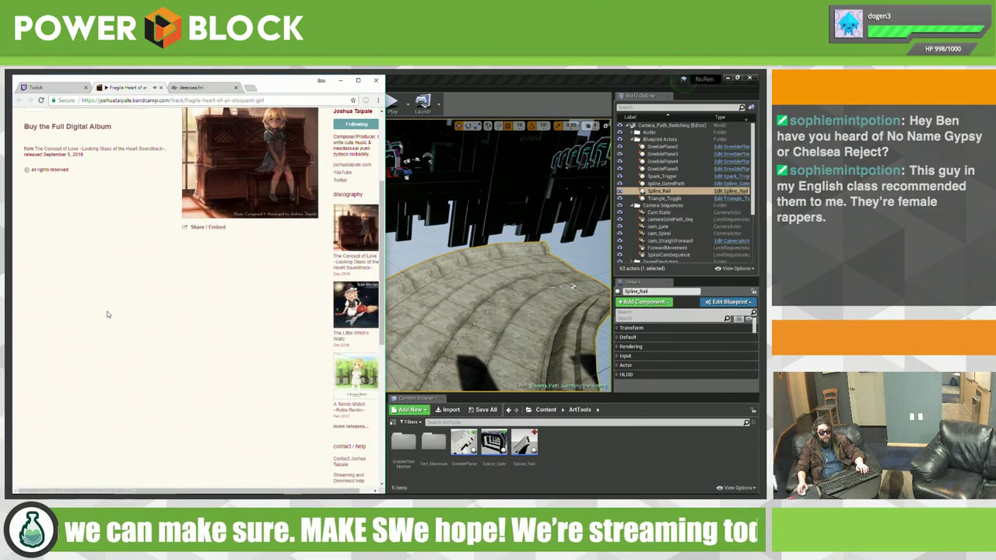
{"action": "scroll", "coordinate": [110, 312], "scroll_direction": "up", "scroll_amount": 3}
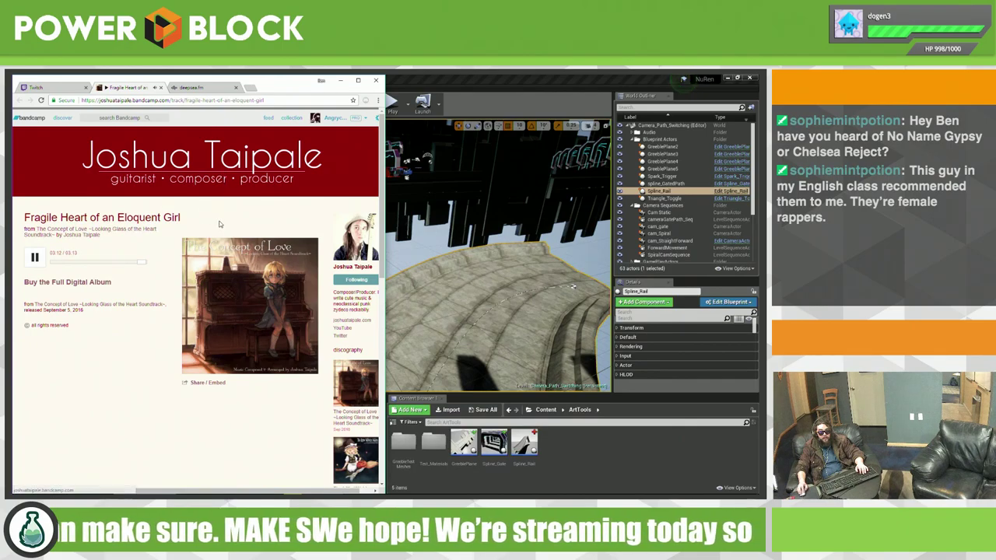
{"action": "left_click", "coordinate": [348, 332]}
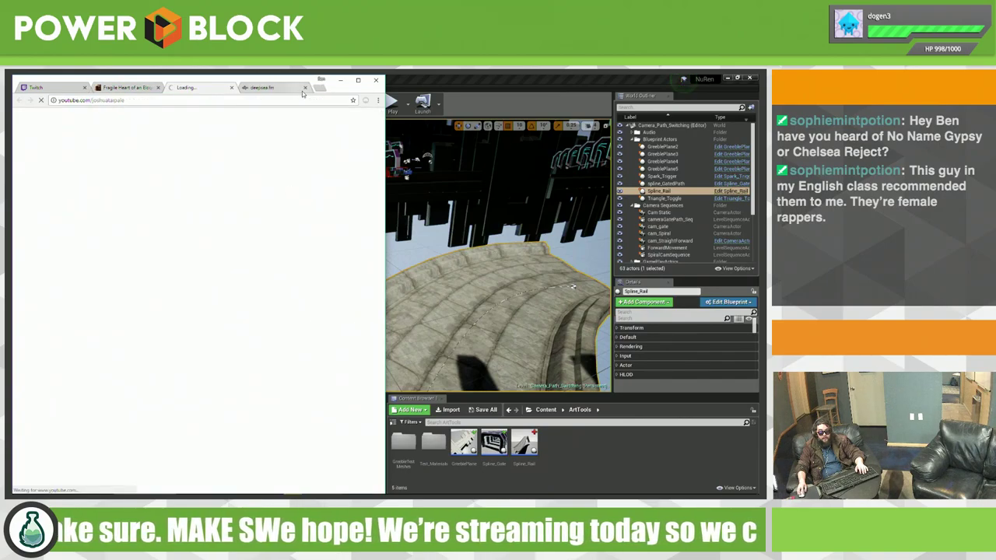
{"action": "left_click", "coordinate": [144, 88]}
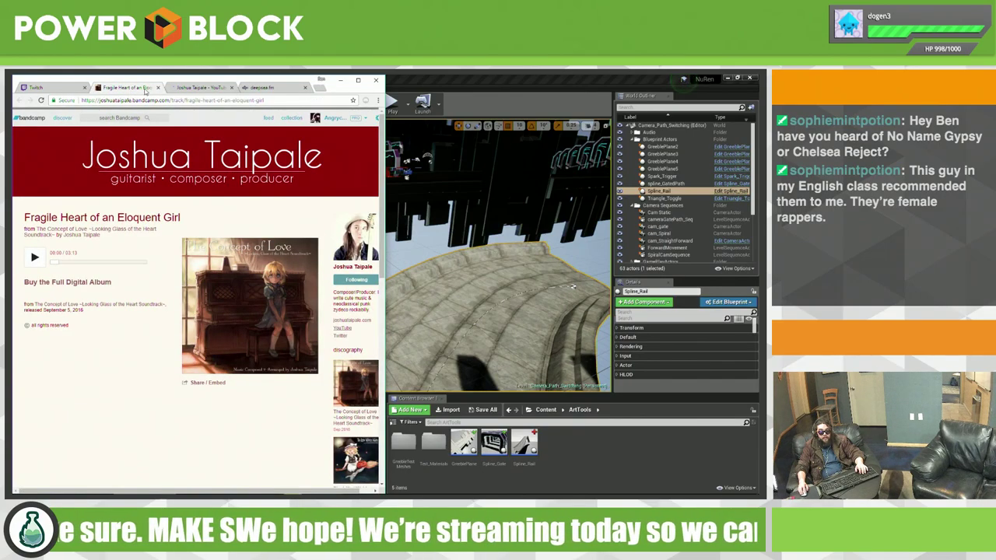
{"action": "left_click", "coordinate": [157, 88]}
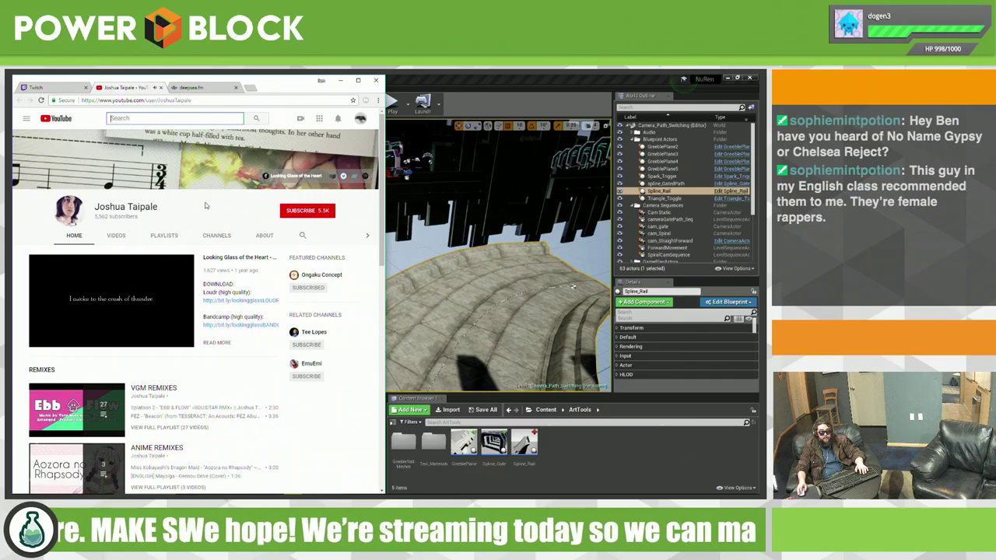
Step: Play All on the composer's Original Music playlist, then return to Unreal Editor
{"action": "scroll", "coordinate": [186, 209], "scroll_direction": "down", "scroll_amount": 2}
{"action": "scroll", "coordinate": [244, 252], "scroll_direction": "down", "scroll_amount": 1}
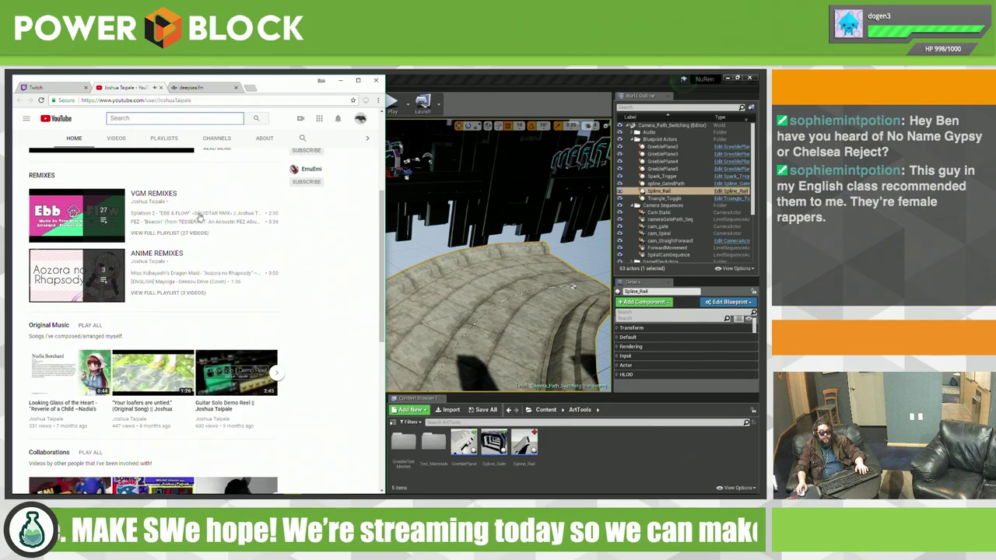
{"action": "scroll", "coordinate": [244, 252], "scroll_direction": "down", "scroll_amount": 2}
{"action": "scroll", "coordinate": [241, 254], "scroll_direction": "up", "scroll_amount": 2}
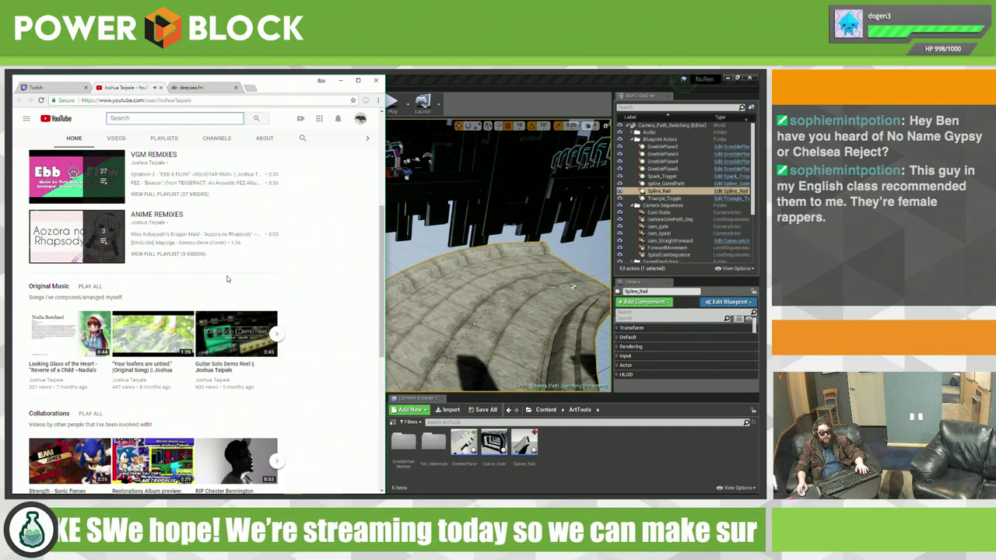
{"action": "left_click", "coordinate": [90, 287]}
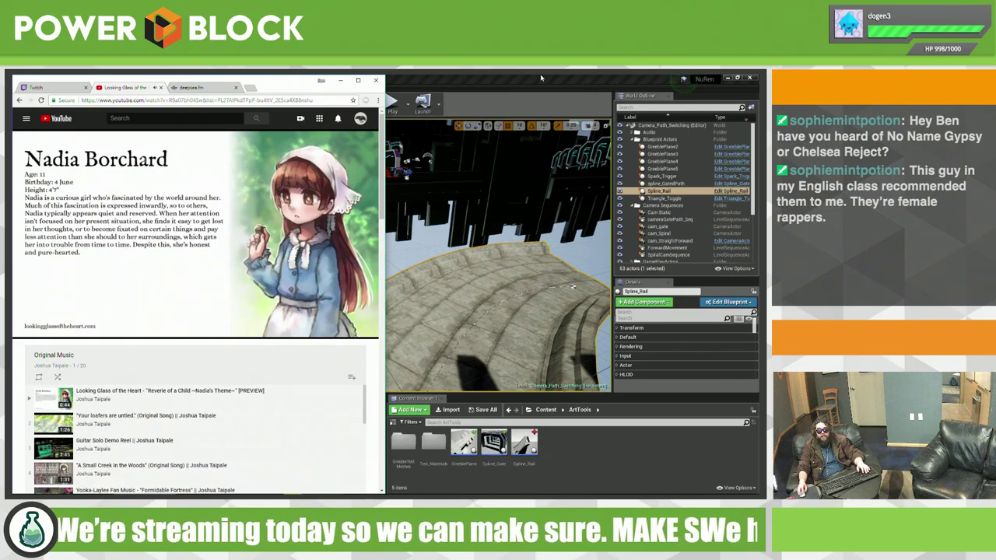
{"action": "left_click", "coordinate": [537, 99]}
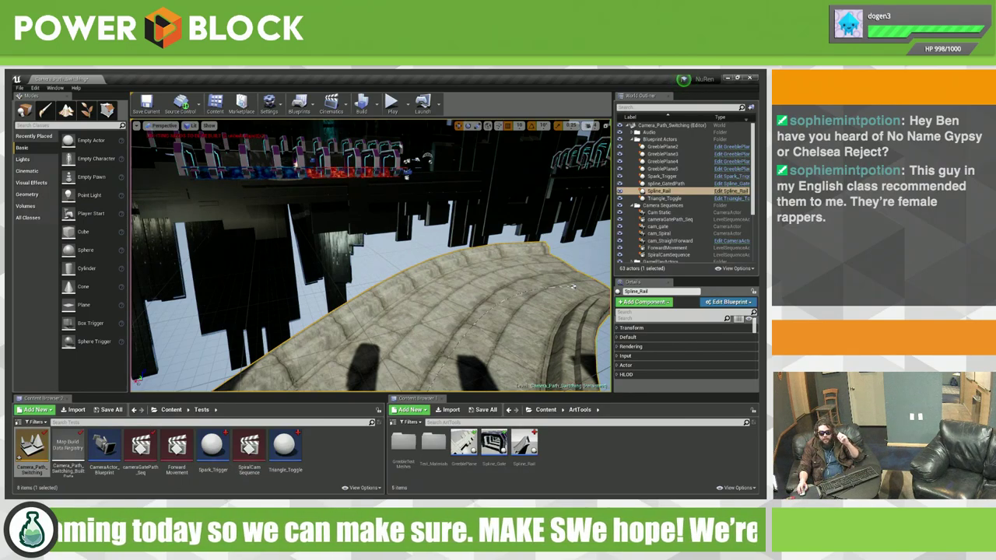
{"action": "scroll", "coordinate": [623, 233], "scroll_direction": "up", "scroll_amount": 1}
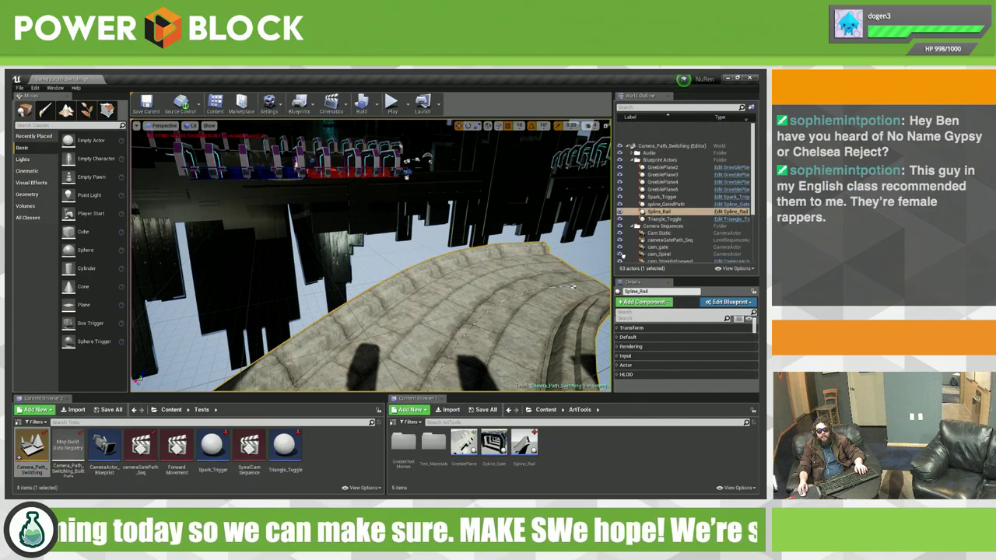
{"action": "key", "text": "Escape"}
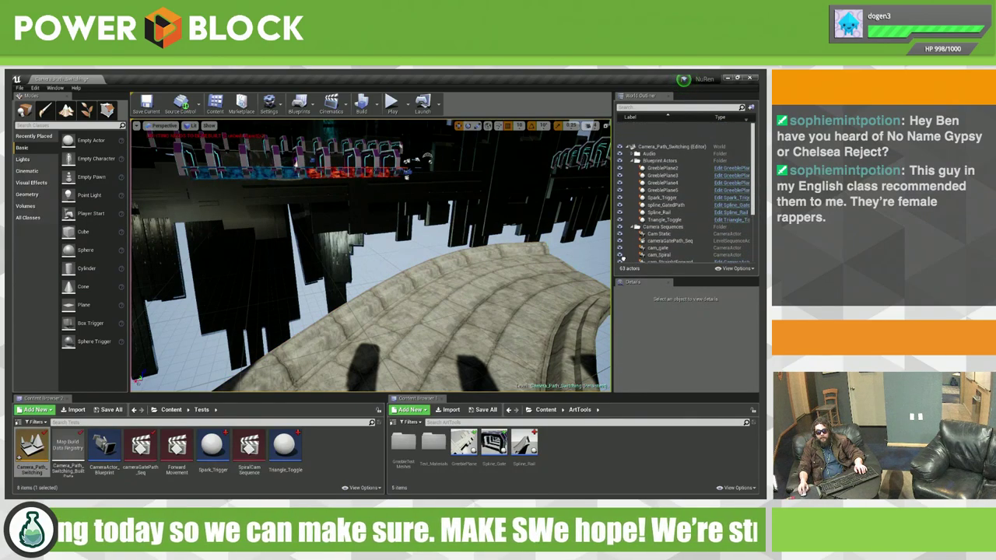
{"action": "scroll", "coordinate": [624, 218], "scroll_direction": "down", "scroll_amount": 4}
{"action": "scroll", "coordinate": [624, 201], "scroll_direction": "up", "scroll_amount": 5}
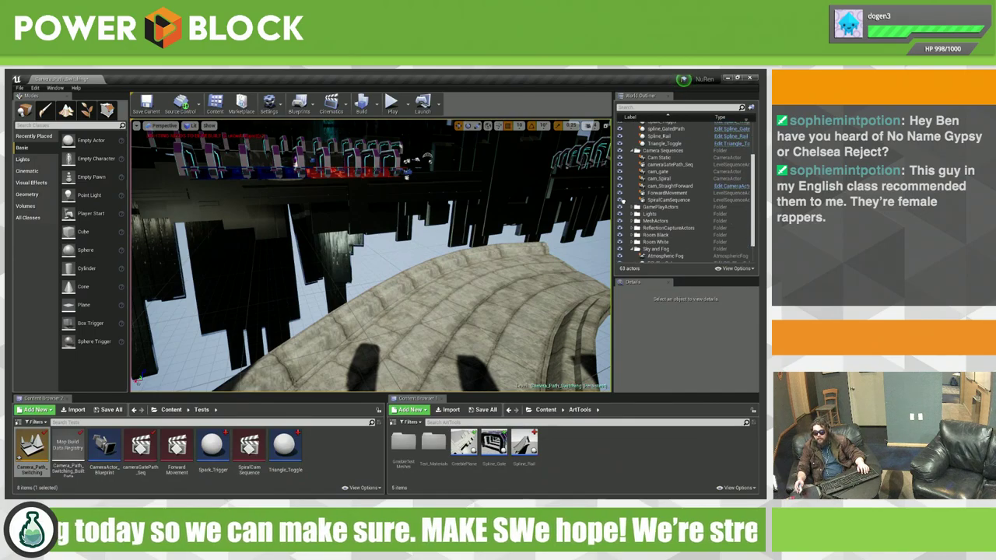
{"action": "scroll", "coordinate": [685, 202], "scroll_direction": "down", "scroll_amount": 3}
{"action": "scroll", "coordinate": [685, 202], "scroll_direction": "down", "scroll_amount": 3}
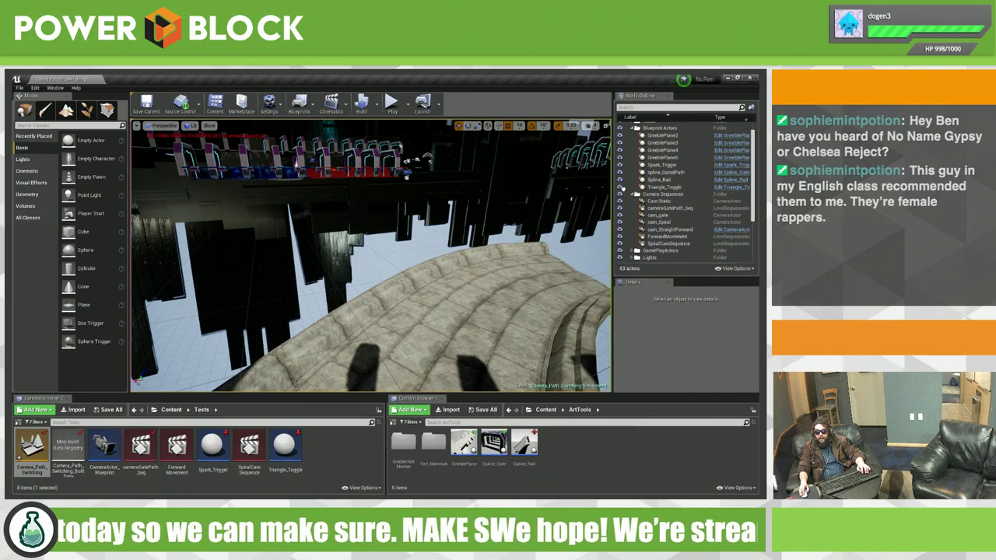
{"action": "key", "text": "alt+Tab"}
{"action": "left_click", "coordinate": [376, 80]}
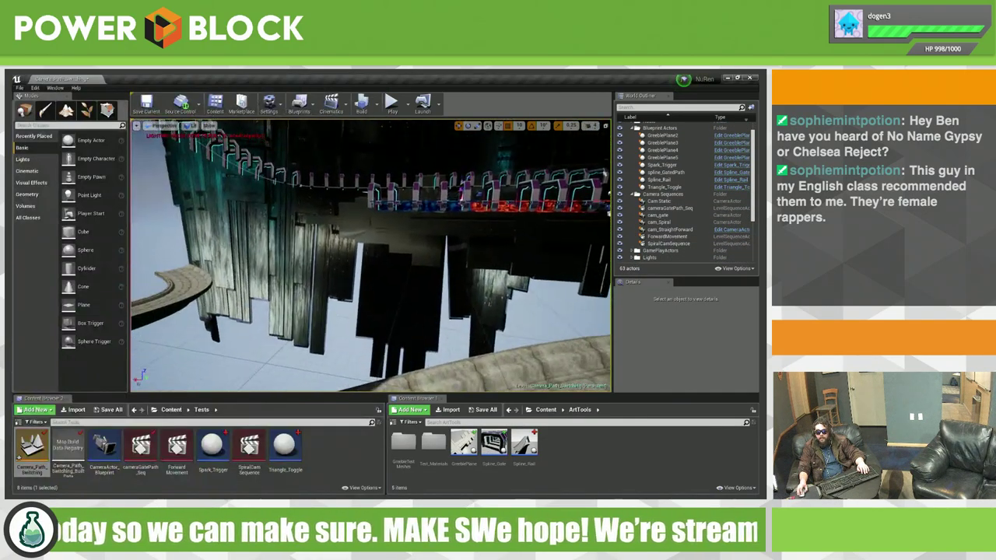
{"action": "right_click_drag", "start_coordinate": [476, 278], "coordinate": [475, 294]}
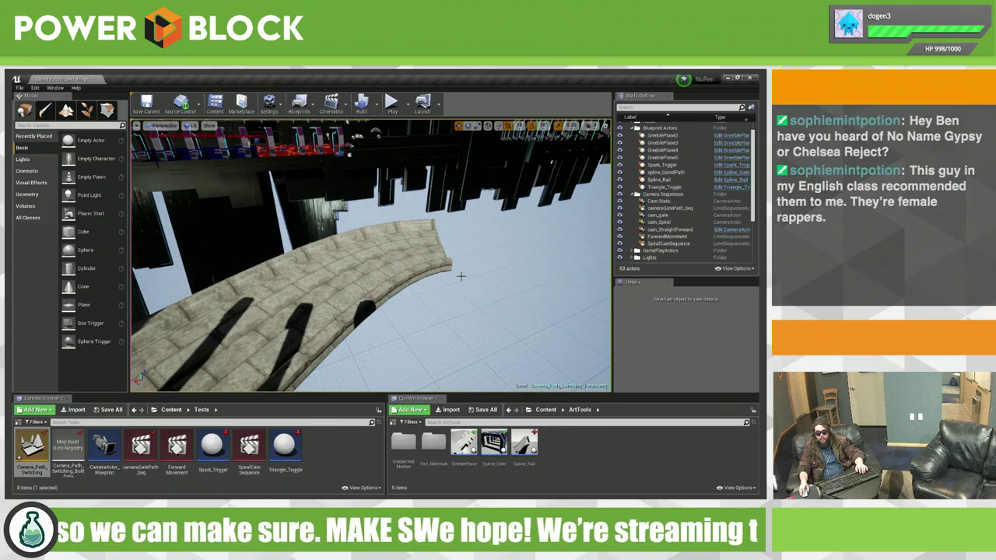
{"action": "key", "text": "alt+Tab"}
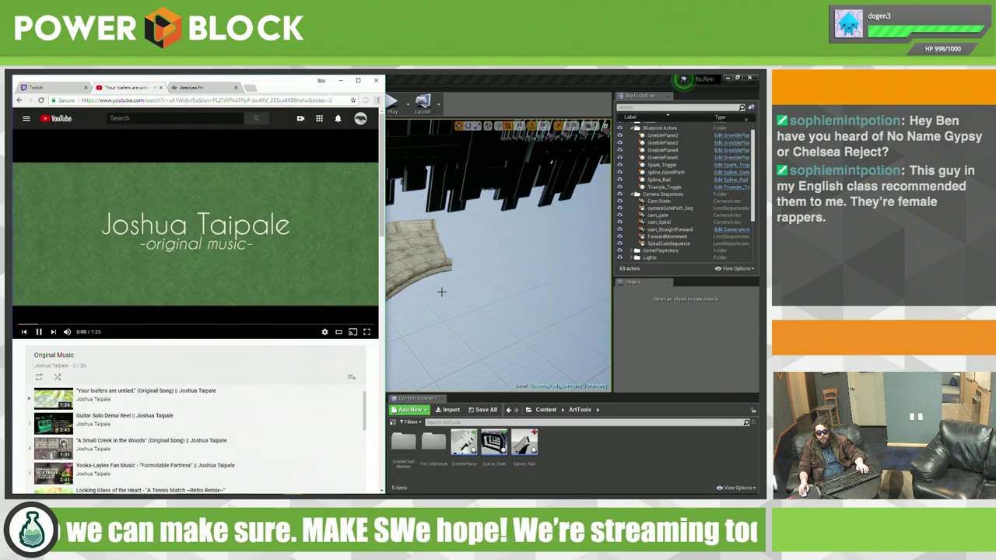
{"action": "key", "text": "alt+Tab"}
{"action": "right_click_drag", "start_coordinate": [442, 292], "coordinate": [467, 296]}
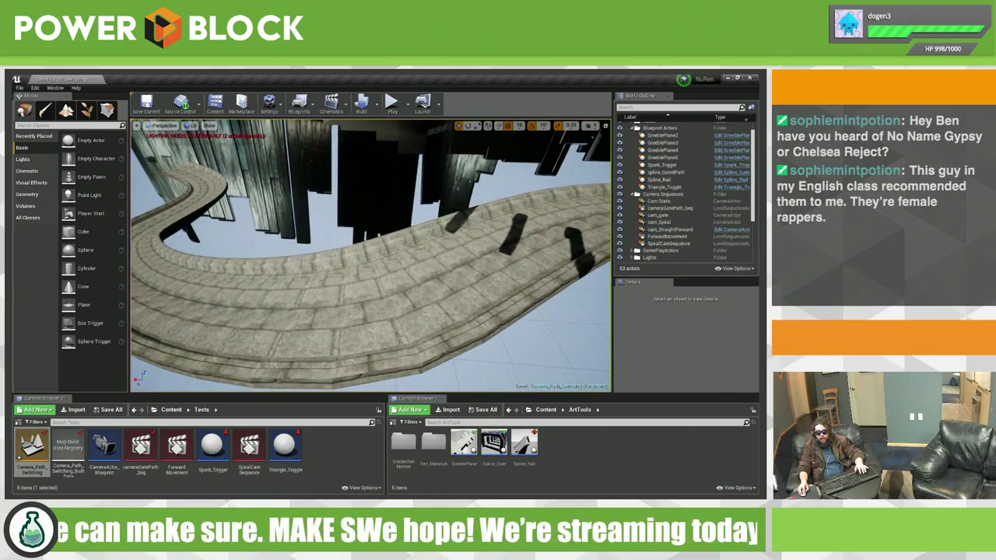
{"action": "left_click", "coordinate": [406, 300]}
Step: Switch to the Epic Games Launcher and scroll down through the Library
{"action": "key", "text": "alt+Tab"}
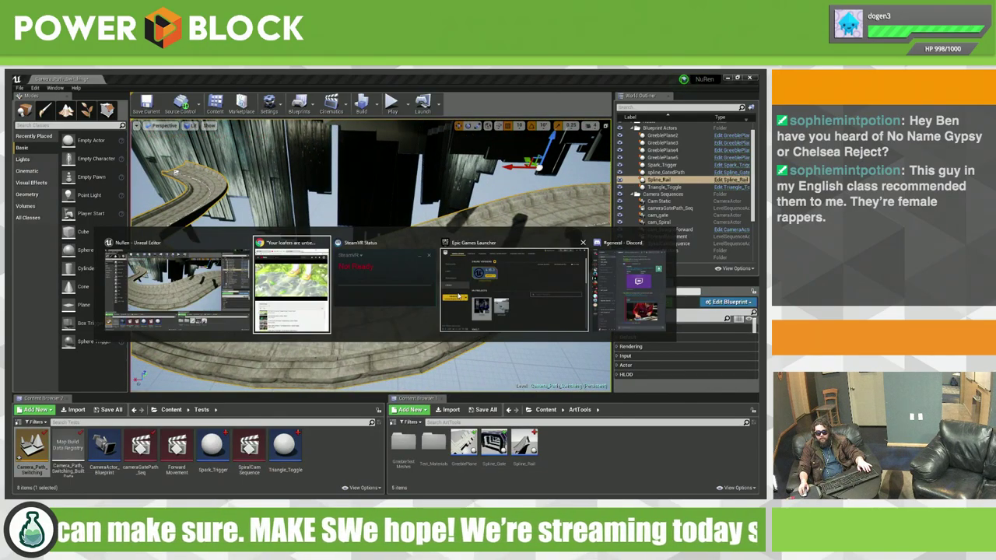
{"action": "scroll", "coordinate": [482, 300], "scroll_direction": "down", "scroll_amount": 2}
{"action": "scroll", "coordinate": [467, 303], "scroll_direction": "down", "scroll_amount": 2}
{"action": "scroll", "coordinate": [465, 305], "scroll_direction": "down", "scroll_amount": 3}
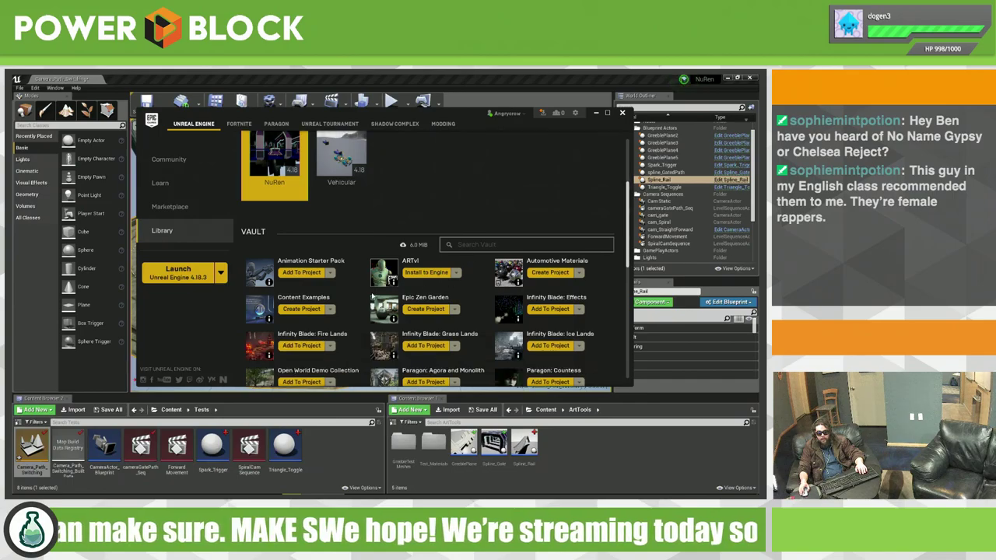
{"action": "scroll", "coordinate": [420, 302], "scroll_direction": "down", "scroll_amount": 1}
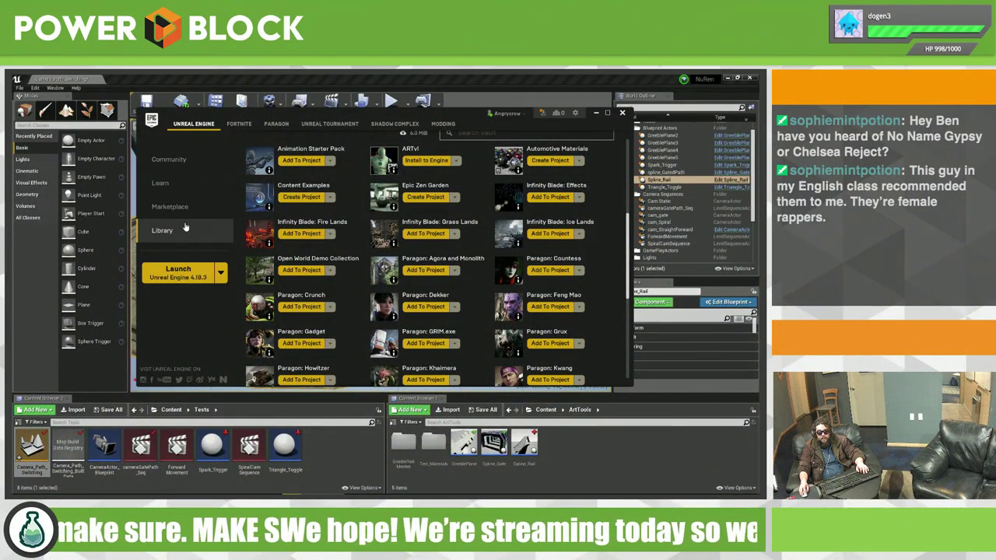
Step: Back in Unreal, save the Camera_Path_Switching level
{"action": "left_click", "coordinate": [478, 78]}
{"action": "key", "text": "ctrl+shift+s"}
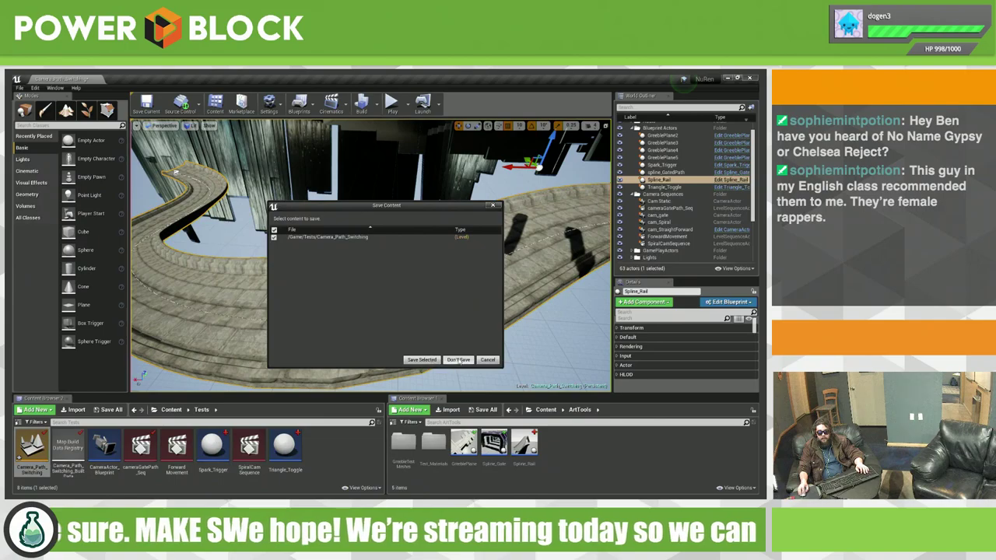
{"action": "left_click", "coordinate": [434, 360]}
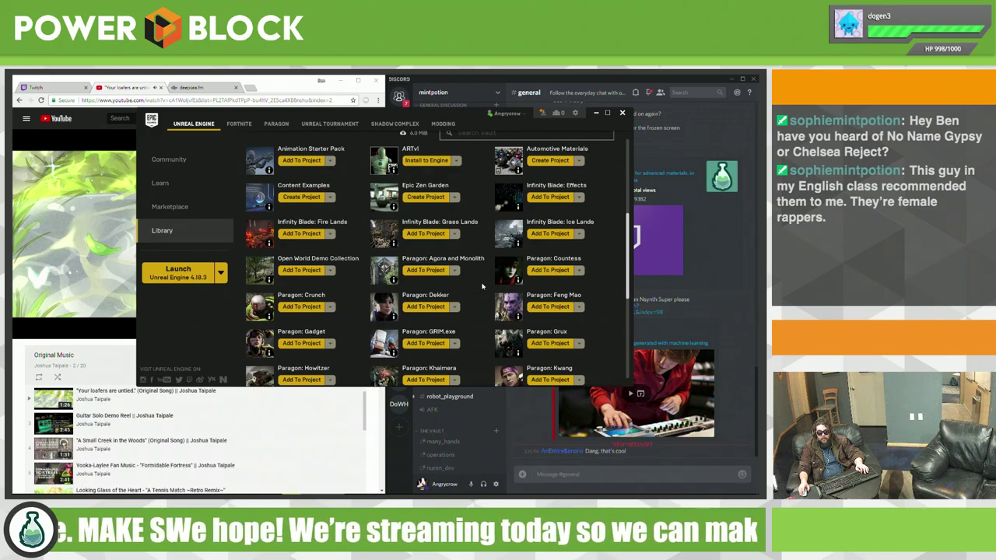
Step: Scroll the Library Vault list to find content packs like Particle Effects and Soul: Cave
{"action": "scroll", "coordinate": [471, 306], "scroll_direction": "up", "scroll_amount": 1}
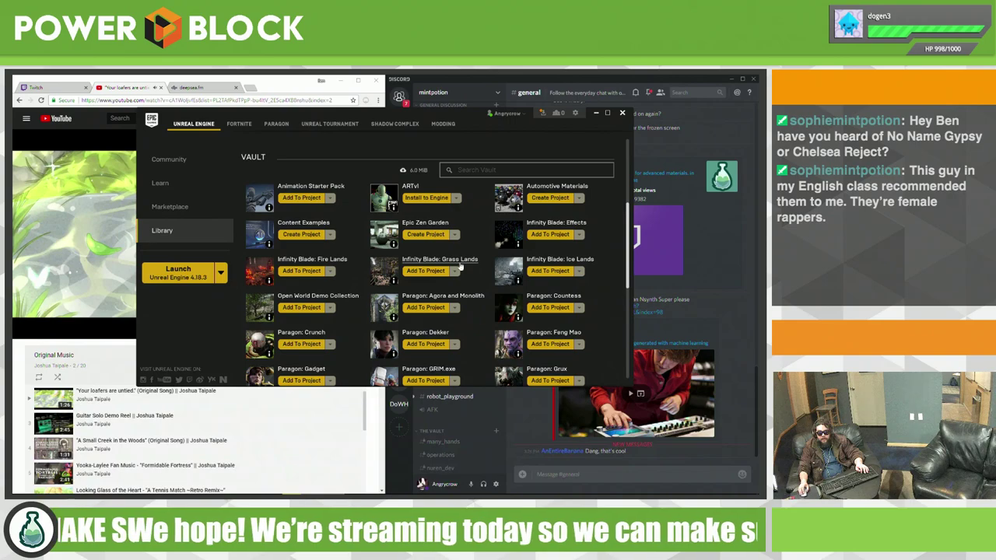
{"action": "scroll", "coordinate": [455, 308], "scroll_direction": "down", "scroll_amount": 3}
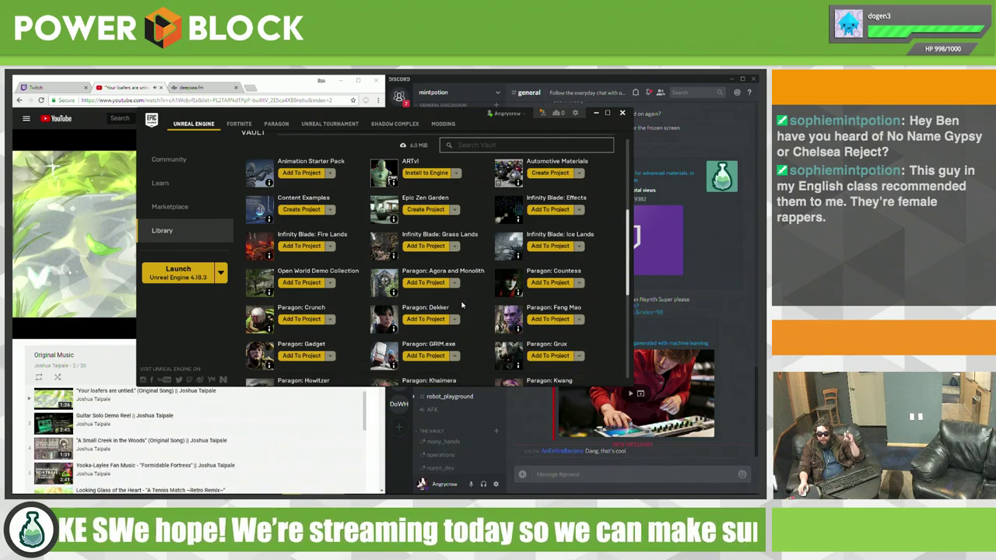
{"action": "scroll", "coordinate": [461, 305], "scroll_direction": "down", "scroll_amount": 2}
{"action": "scroll", "coordinate": [461, 305], "scroll_direction": "down", "scroll_amount": 2}
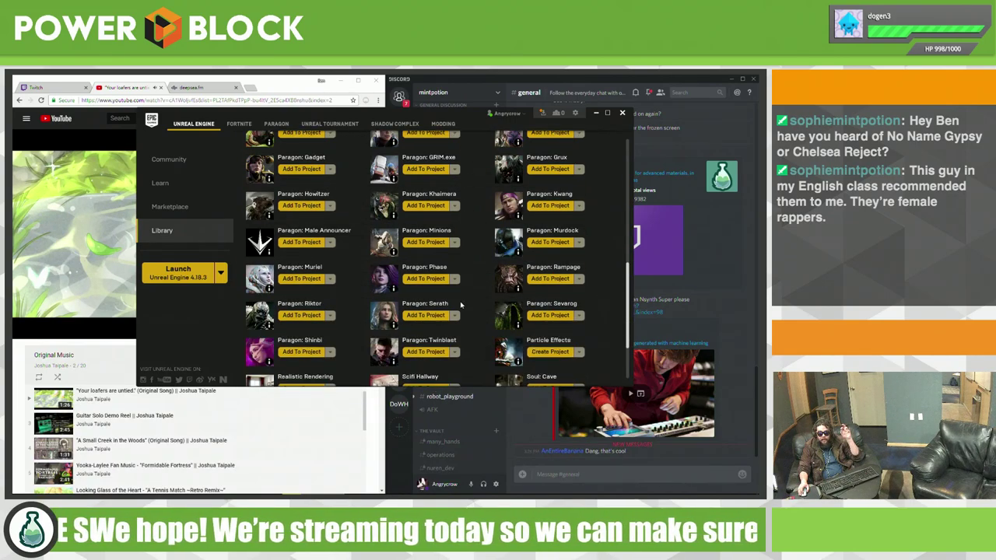
{"action": "scroll", "coordinate": [461, 305], "scroll_direction": "down", "scroll_amount": 2}
{"action": "scroll", "coordinate": [462, 305], "scroll_direction": "down", "scroll_amount": 1}
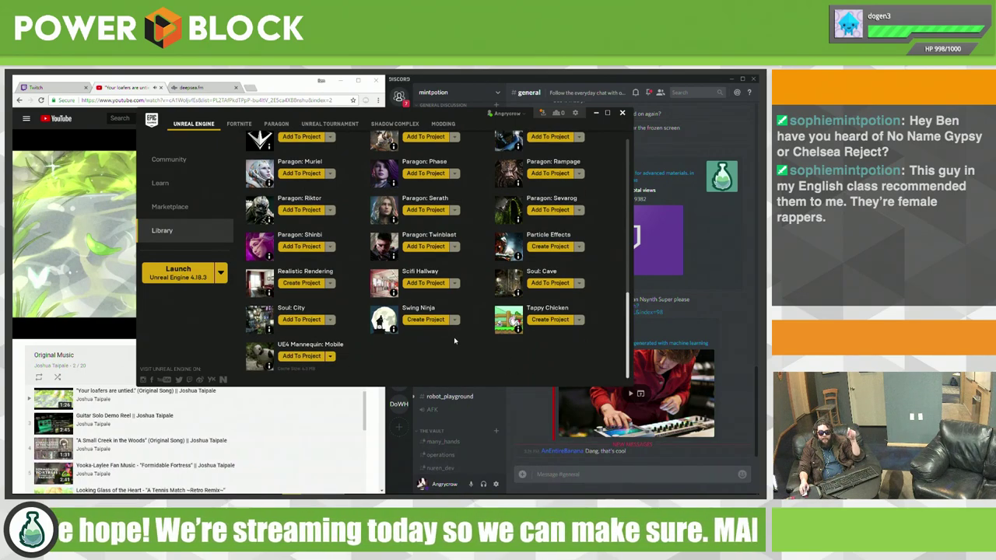
{"action": "scroll", "coordinate": [456, 287], "scroll_direction": "up", "scroll_amount": 4}
{"action": "scroll", "coordinate": [455, 302], "scroll_direction": "down", "scroll_amount": 2}
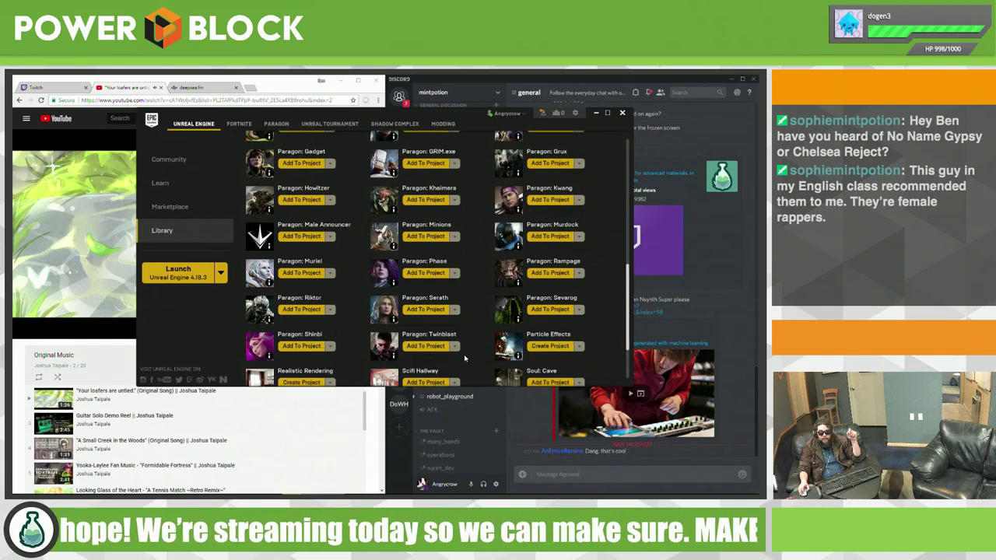
{"action": "scroll", "coordinate": [454, 316], "scroll_direction": "down", "scroll_amount": 2}
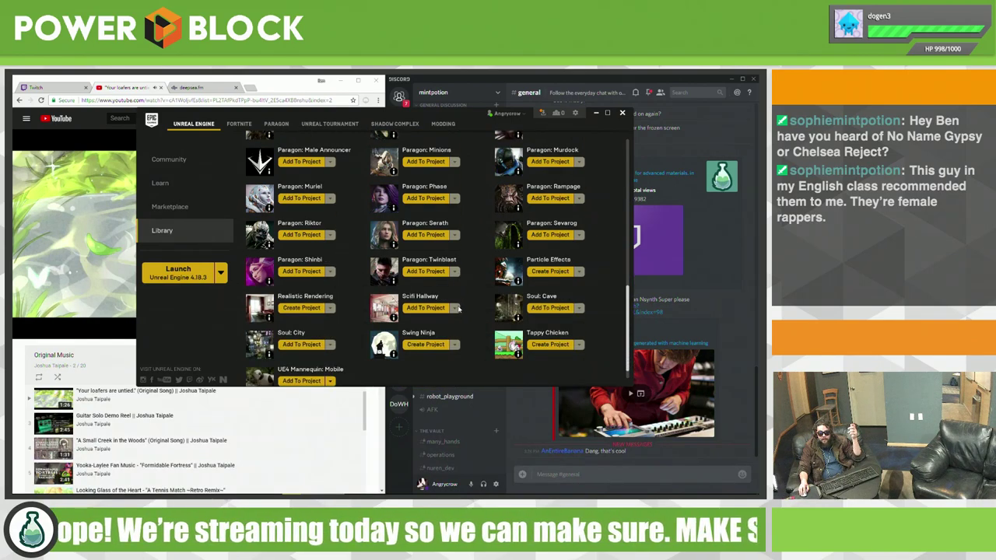
{"action": "scroll", "coordinate": [460, 308], "scroll_direction": "up", "scroll_amount": 2}
{"action": "scroll", "coordinate": [443, 310], "scroll_direction": "up", "scroll_amount": 5}
{"action": "scroll", "coordinate": [424, 311], "scroll_direction": "up", "scroll_amount": 5}
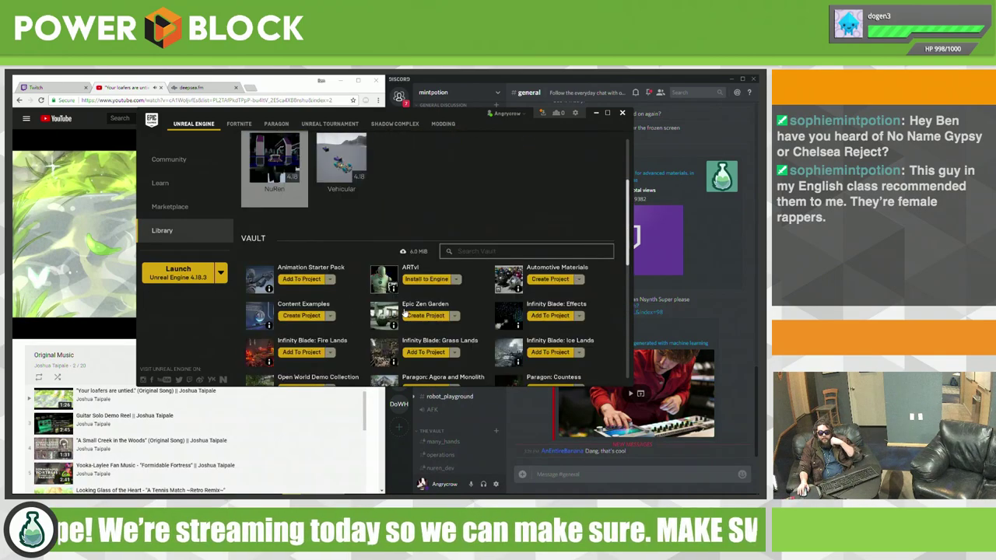
{"action": "scroll", "coordinate": [403, 312], "scroll_direction": "up", "scroll_amount": 3}
{"action": "scroll", "coordinate": [404, 311], "scroll_direction": "down", "scroll_amount": 3}
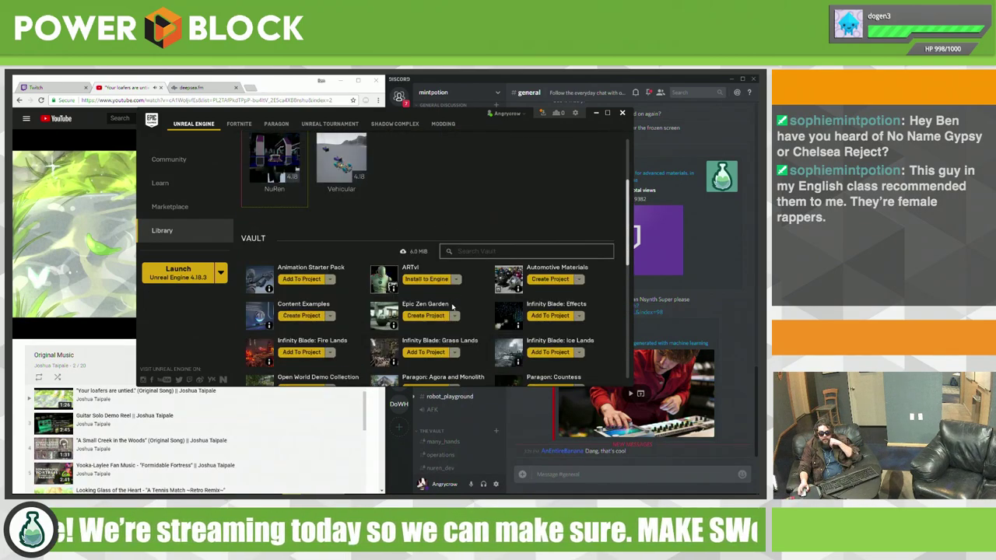
{"action": "scroll", "coordinate": [401, 290], "scroll_direction": "up", "scroll_amount": 2}
{"action": "scroll", "coordinate": [412, 256], "scroll_direction": "down", "scroll_amount": 3}
{"action": "scroll", "coordinate": [416, 272], "scroll_direction": "down", "scroll_amount": 3}
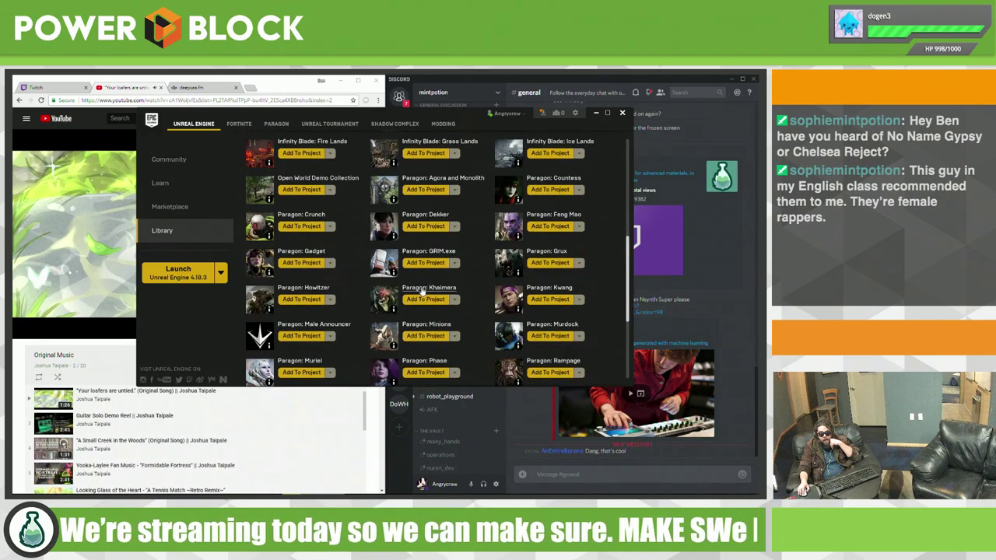
{"action": "scroll", "coordinate": [421, 291], "scroll_direction": "down", "scroll_amount": 3}
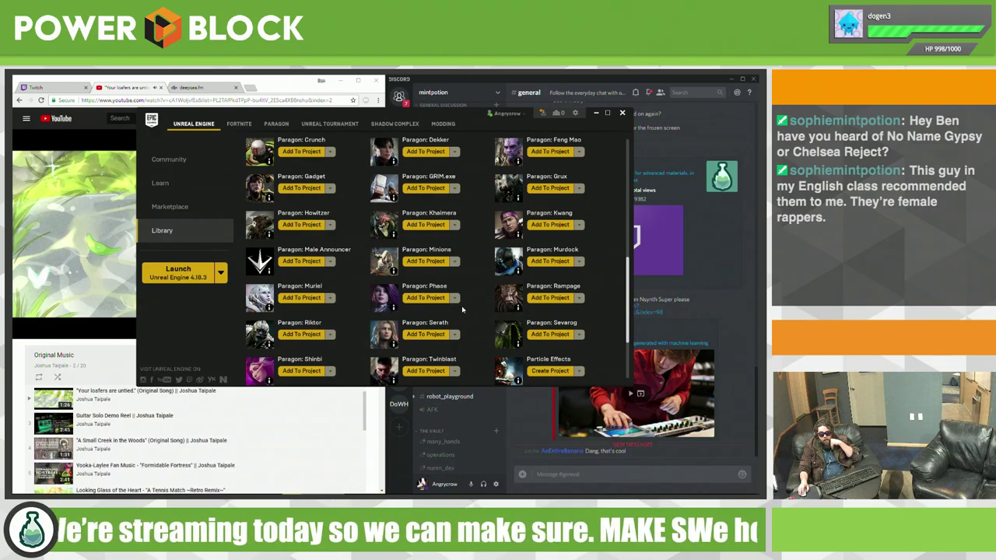
{"action": "scroll", "coordinate": [461, 309], "scroll_direction": "down", "scroll_amount": 2}
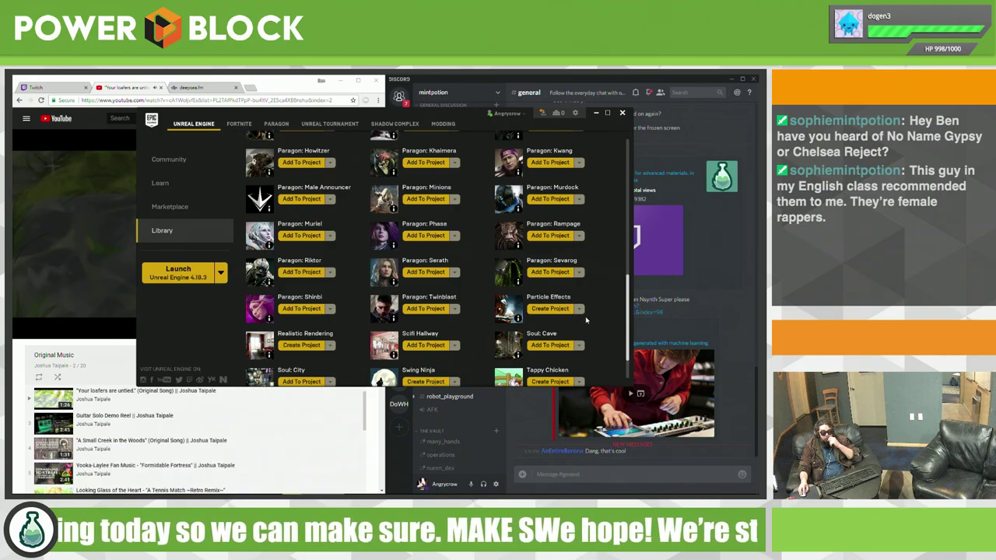
Step: Start a new project from Particle Effects and browse the DATA (D:) drive for a location
{"action": "left_click", "coordinate": [562, 310]}
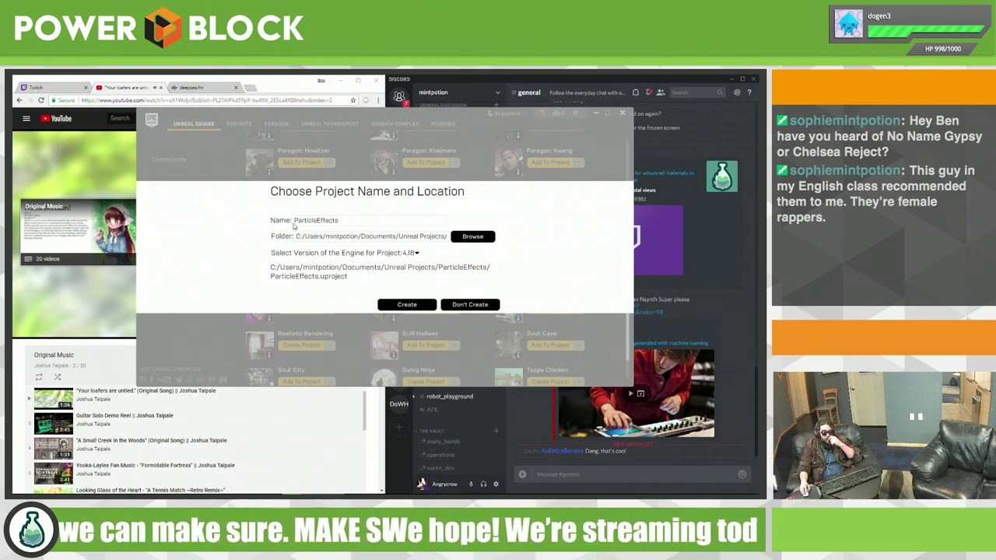
{"action": "left_click", "coordinate": [476, 237]}
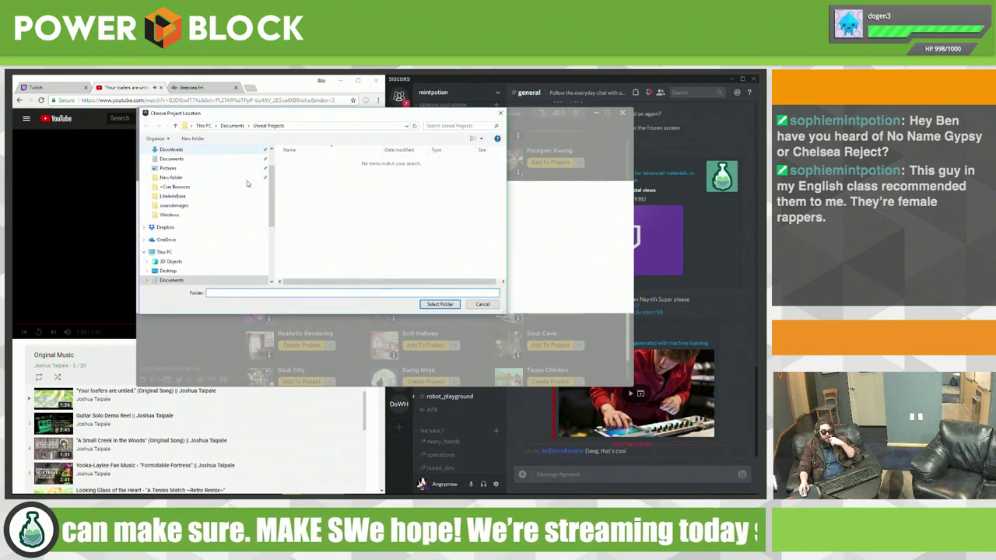
{"action": "scroll", "coordinate": [233, 255], "scroll_direction": "down", "scroll_amount": 2}
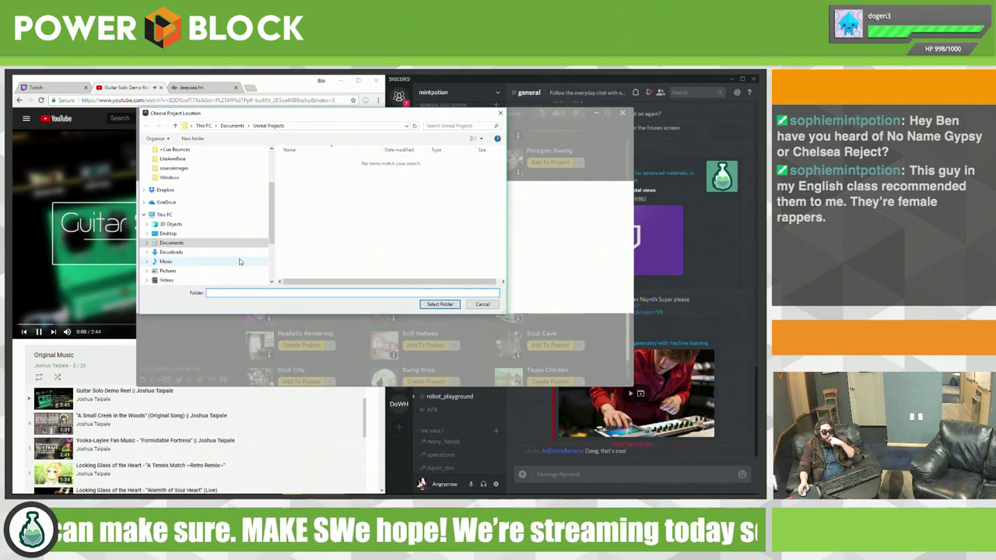
{"action": "scroll", "coordinate": [219, 255], "scroll_direction": "down", "scroll_amount": 2}
{"action": "left_click", "coordinate": [200, 250]}
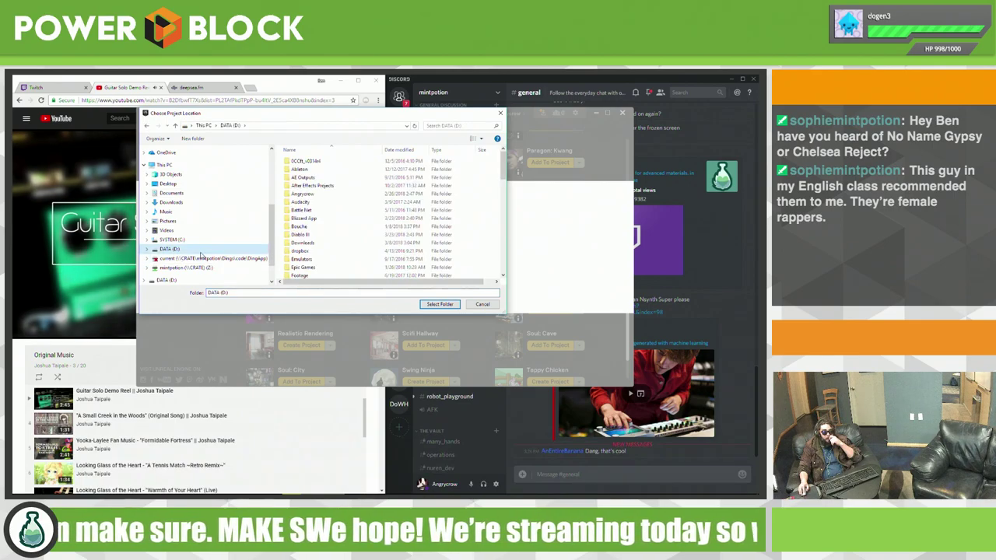
{"action": "left_click", "coordinate": [356, 234]}
{"action": "scroll", "coordinate": [350, 238], "scroll_direction": "down", "scroll_amount": 2}
{"action": "scroll", "coordinate": [339, 243], "scroll_direction": "down", "scroll_amount": 2}
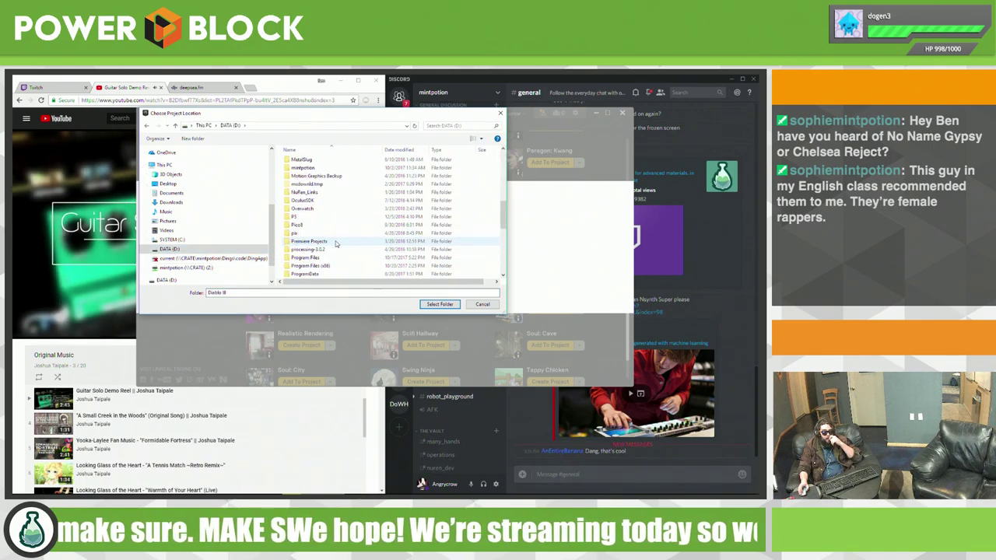
{"action": "scroll", "coordinate": [338, 249], "scroll_direction": "down", "scroll_amount": 5}
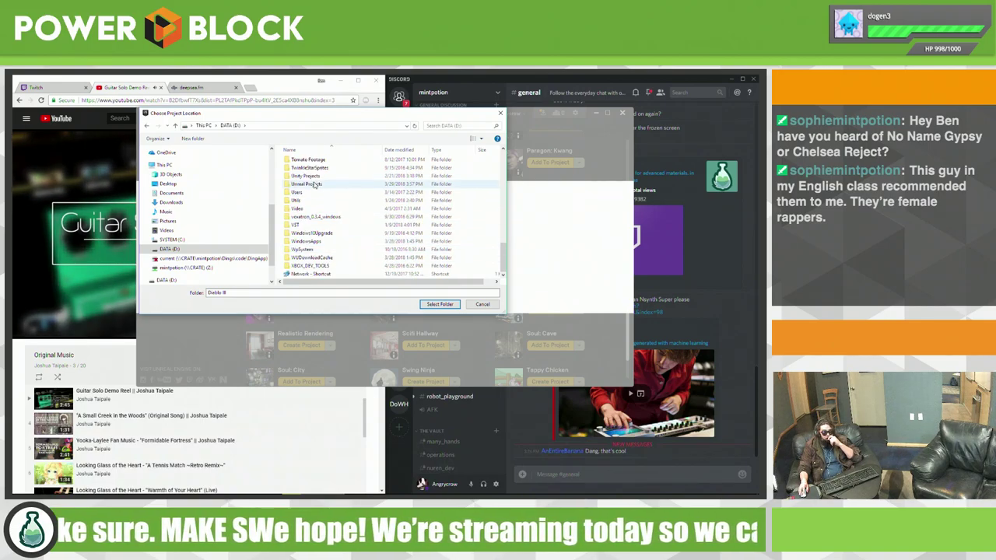
Step: Set D:/Unreal Projects as the location and create the ParticleEffects project
{"action": "double_click", "coordinate": [315, 185]}
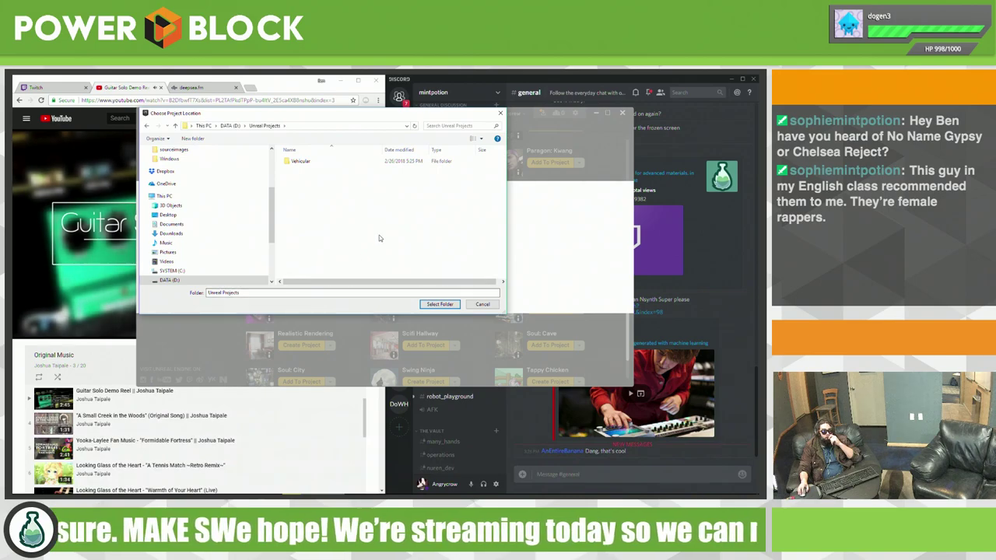
{"action": "left_click", "coordinate": [440, 303]}
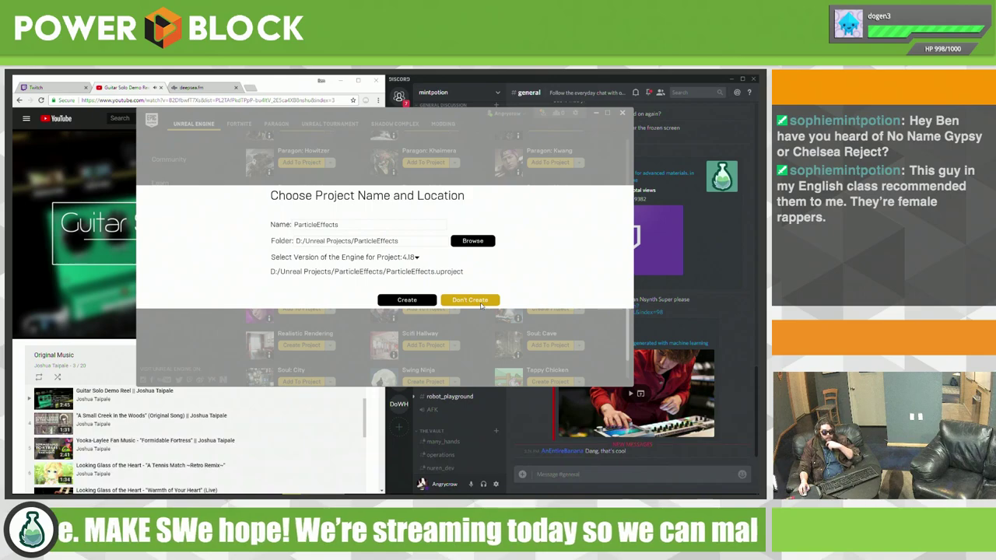
{"action": "left_click", "coordinate": [405, 299]}
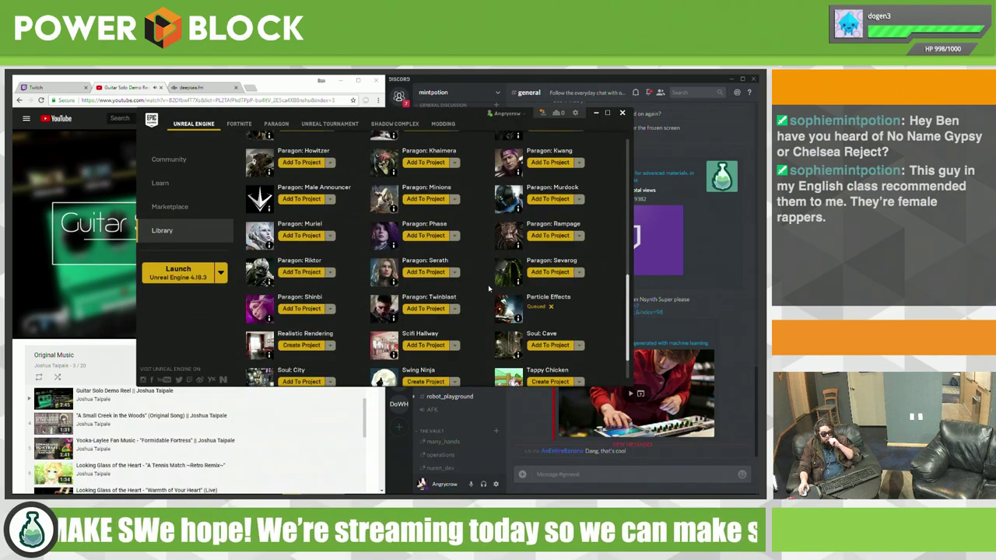
Step: Begin adding a vault asset, cancel it, and scroll to Scifi Hallway
{"action": "left_click", "coordinate": [443, 346]}
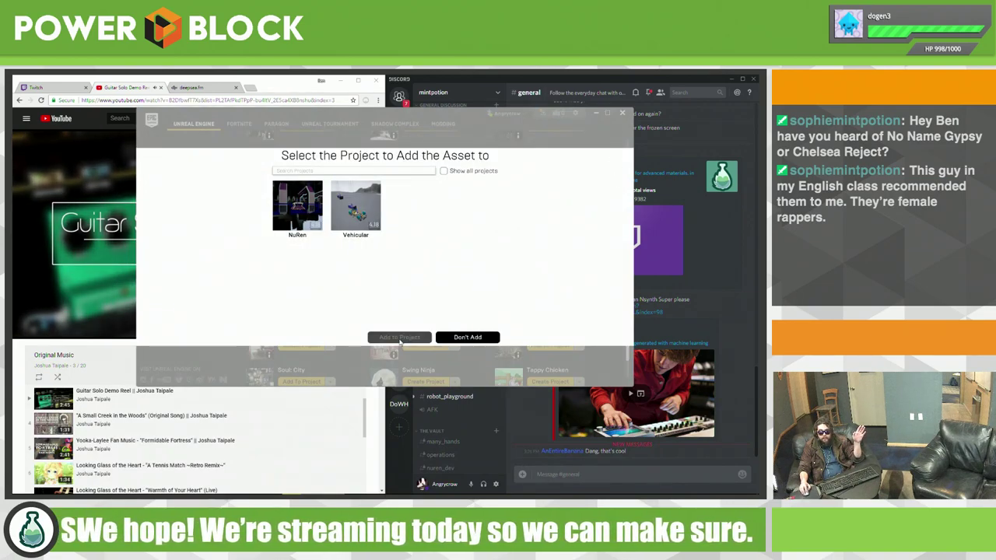
{"action": "left_click", "coordinate": [468, 338]}
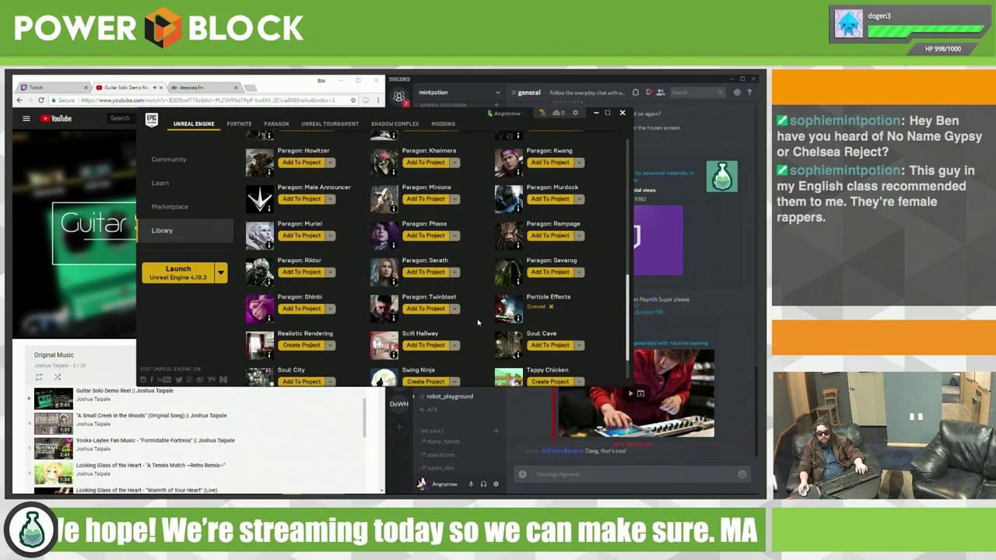
{"action": "scroll", "coordinate": [478, 322], "scroll_direction": "up", "scroll_amount": 3}
{"action": "scroll", "coordinate": [478, 321], "scroll_direction": "up", "scroll_amount": 5}
{"action": "scroll", "coordinate": [478, 322], "scroll_direction": "up", "scroll_amount": 5}
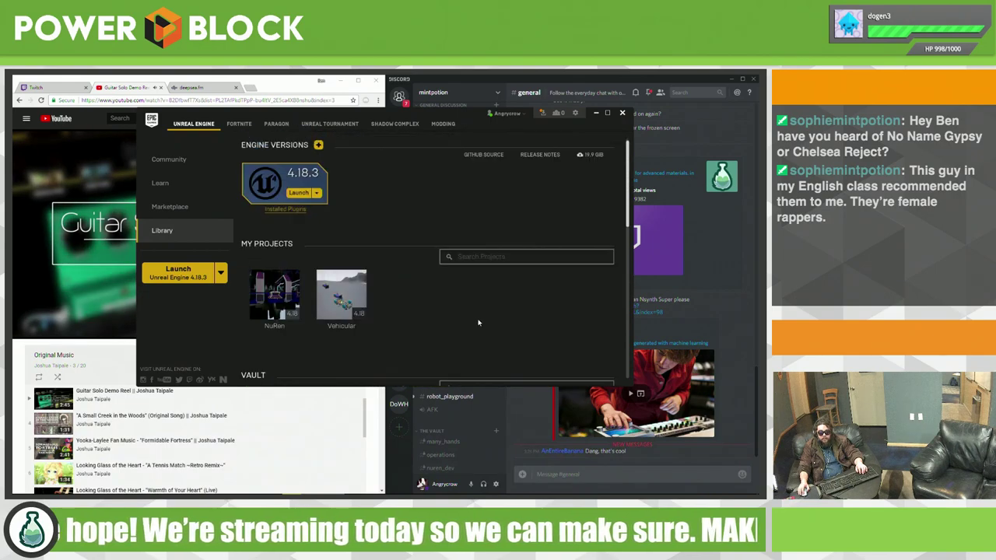
{"action": "scroll", "coordinate": [482, 319], "scroll_direction": "down", "scroll_amount": 3}
{"action": "scroll", "coordinate": [467, 321], "scroll_direction": "down", "scroll_amount": 3}
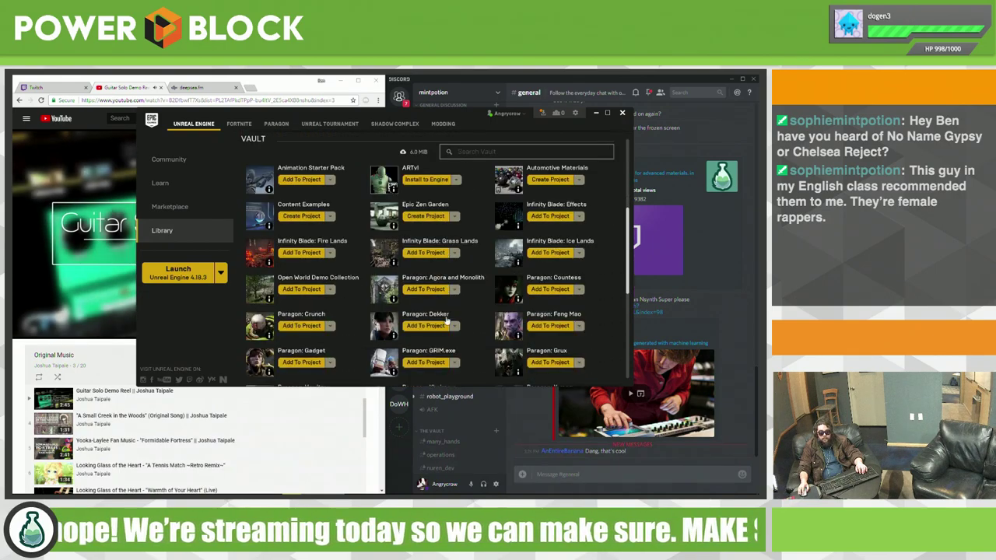
{"action": "scroll", "coordinate": [451, 322], "scroll_direction": "down", "scroll_amount": 3}
{"action": "scroll", "coordinate": [445, 323], "scroll_direction": "down", "scroll_amount": 2}
{"action": "scroll", "coordinate": [451, 324], "scroll_direction": "down", "scroll_amount": 2}
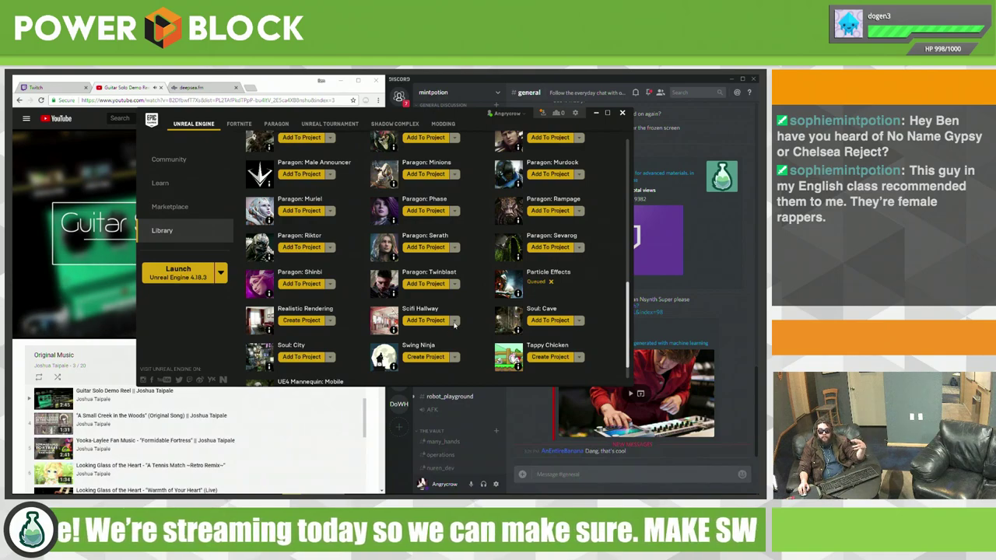
Step: Add Scifi Hallway to the Vehicular project
{"action": "left_click", "coordinate": [444, 324]}
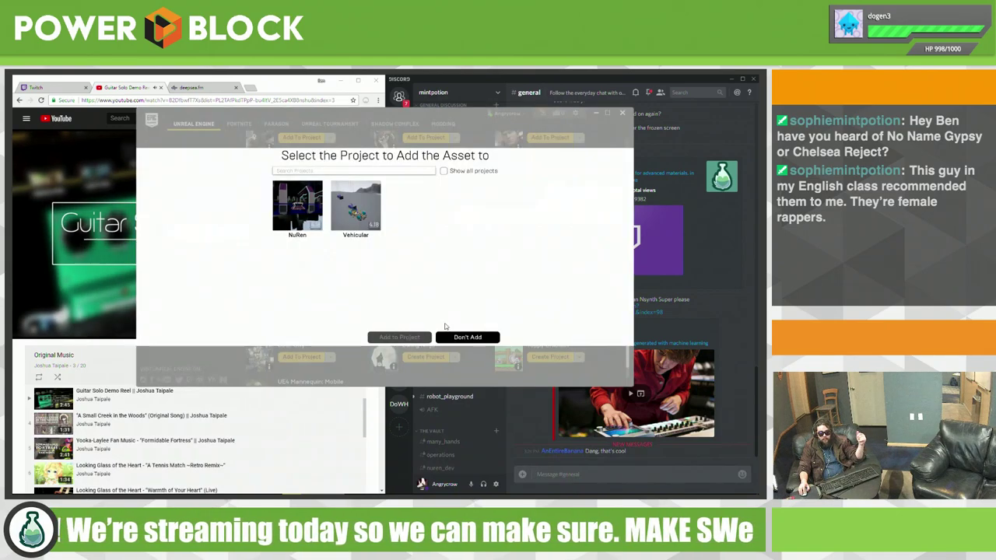
{"action": "left_click", "coordinate": [356, 207]}
{"action": "left_click", "coordinate": [416, 337]}
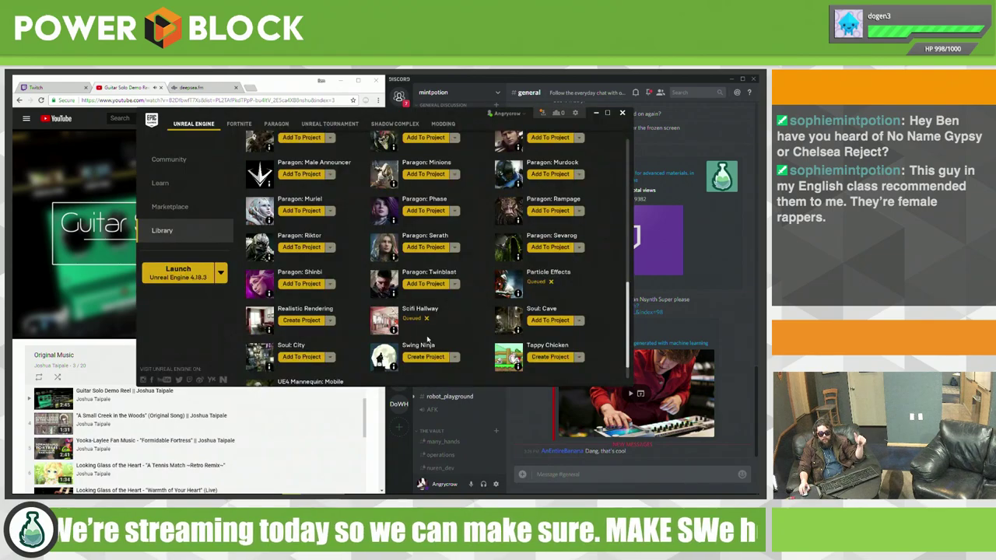
{"action": "scroll", "coordinate": [450, 325], "scroll_direction": "down", "scroll_amount": 1}
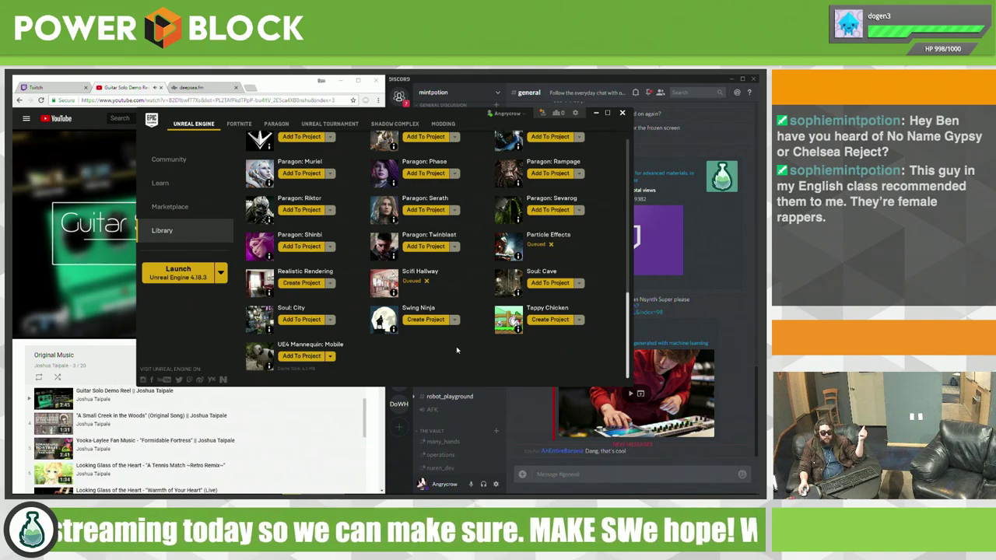
Step: Add Soul: City to the Vehicular project
{"action": "left_click", "coordinate": [310, 320]}
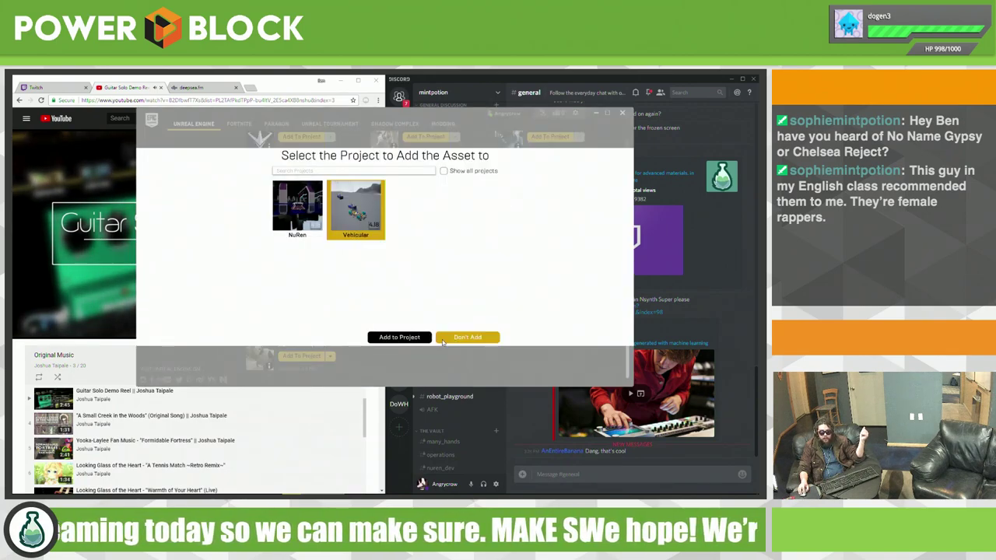
{"action": "left_click", "coordinate": [416, 340]}
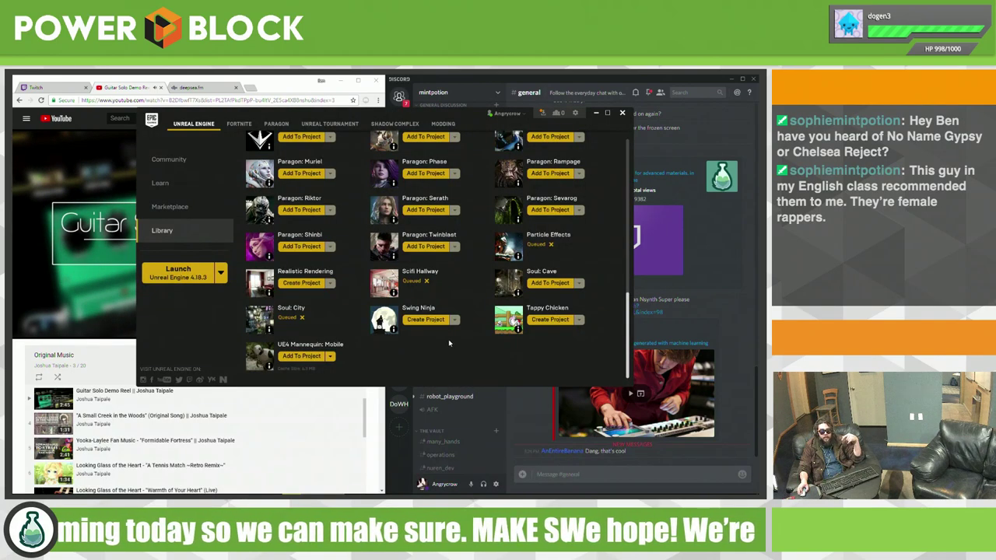
{"action": "scroll", "coordinate": [443, 341], "scroll_direction": "up", "scroll_amount": 1}
{"action": "scroll", "coordinate": [436, 338], "scroll_direction": "up", "scroll_amount": 1}
{"action": "scroll", "coordinate": [459, 340], "scroll_direction": "up", "scroll_amount": 1}
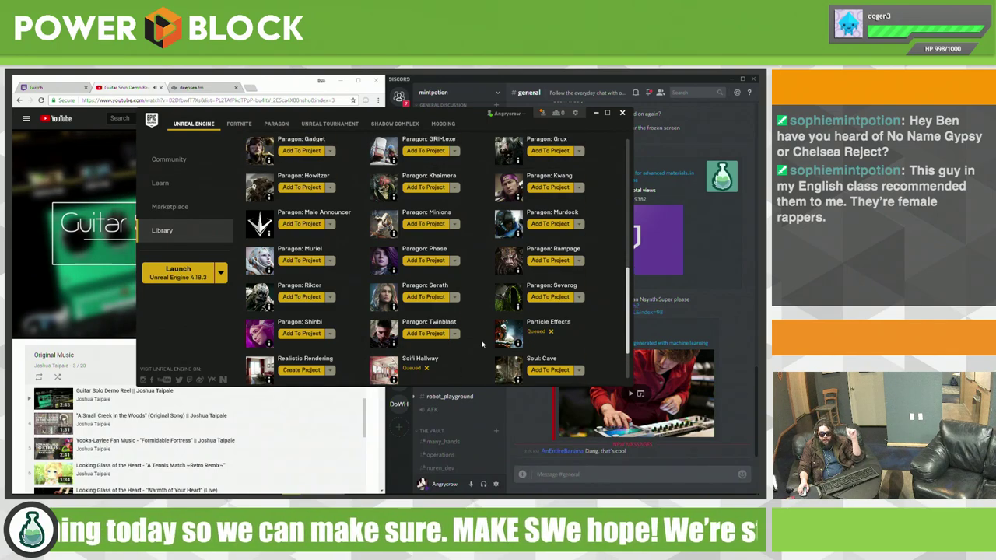
Step: Cancel the paused Fortnite download from the Tasks panel
{"action": "left_click", "coordinate": [542, 113]}
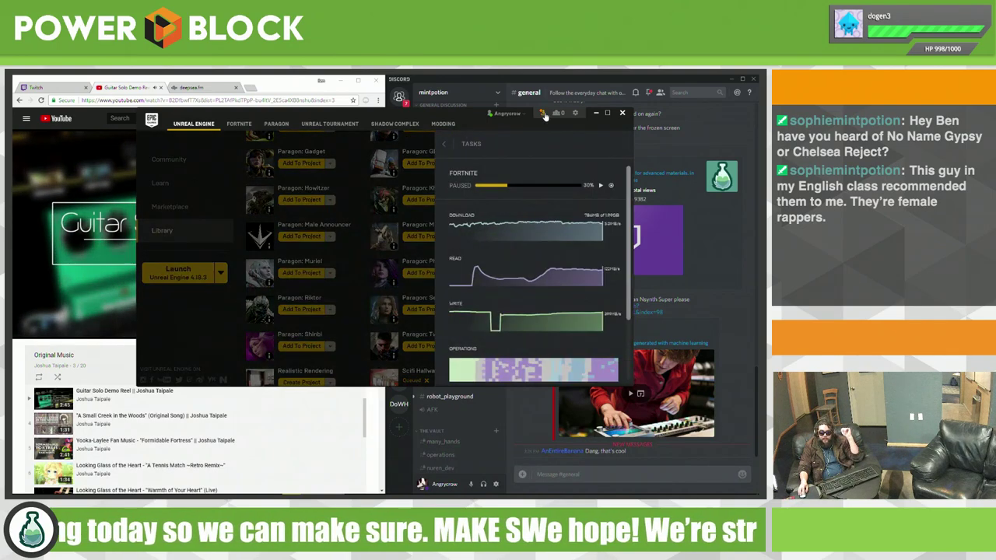
{"action": "left_click", "coordinate": [612, 186]}
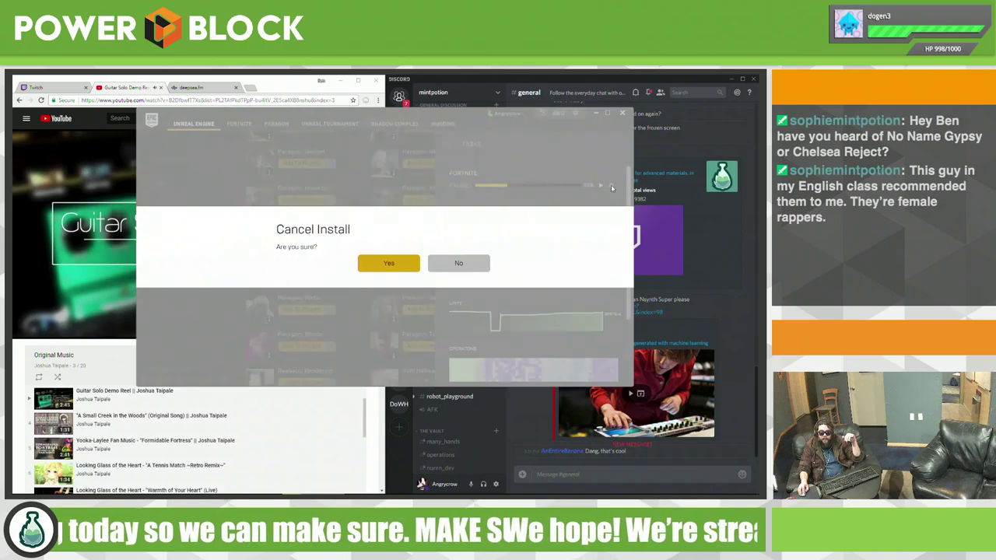
{"action": "left_click", "coordinate": [403, 267]}
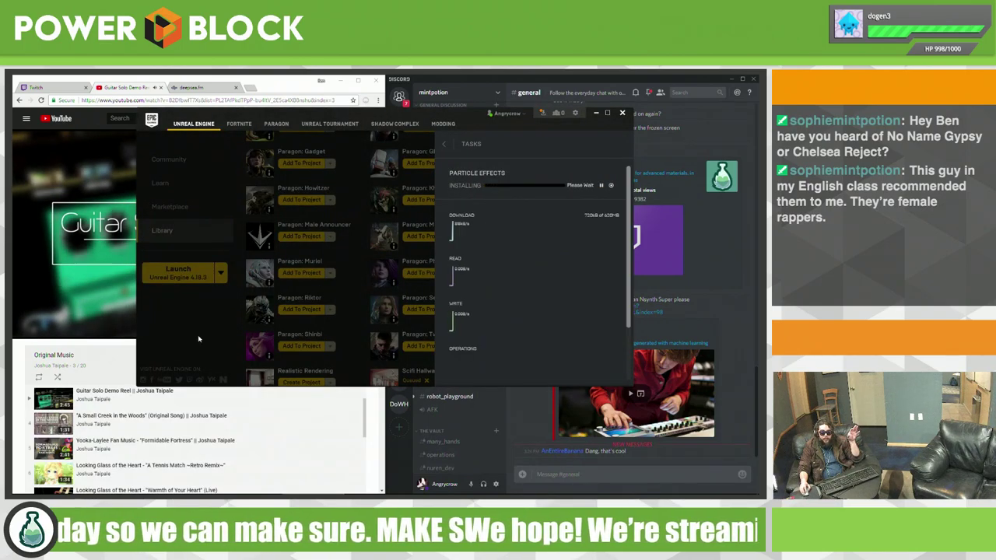
{"action": "left_click", "coordinate": [532, 370]}
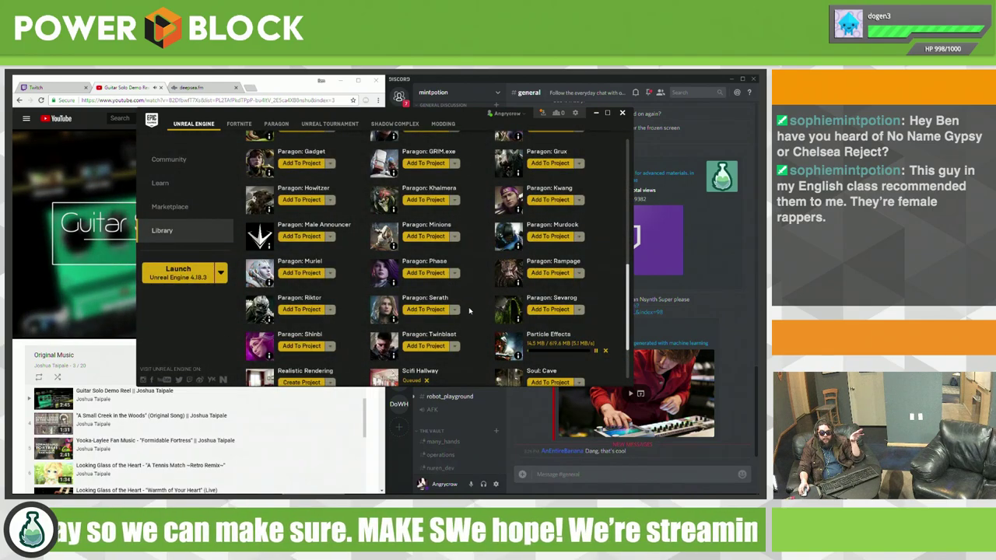
Step: Scroll up the vault to Animation Starter Pack, ARTv1 and Automotive Materials
{"action": "scroll", "coordinate": [469, 319], "scroll_direction": "up", "scroll_amount": 1}
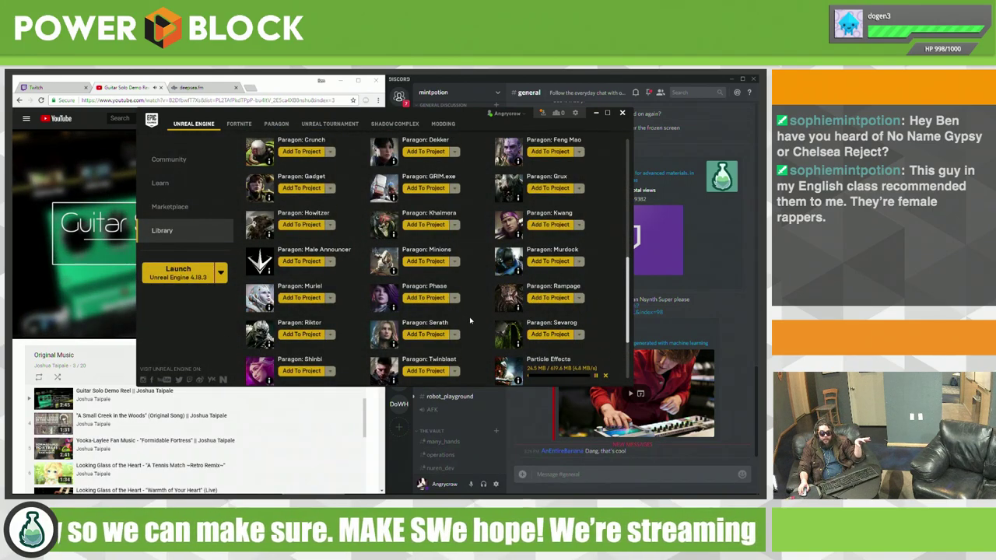
{"action": "scroll", "coordinate": [469, 319], "scroll_direction": "up", "scroll_amount": 1}
{"action": "scroll", "coordinate": [469, 319], "scroll_direction": "up", "scroll_amount": 1}
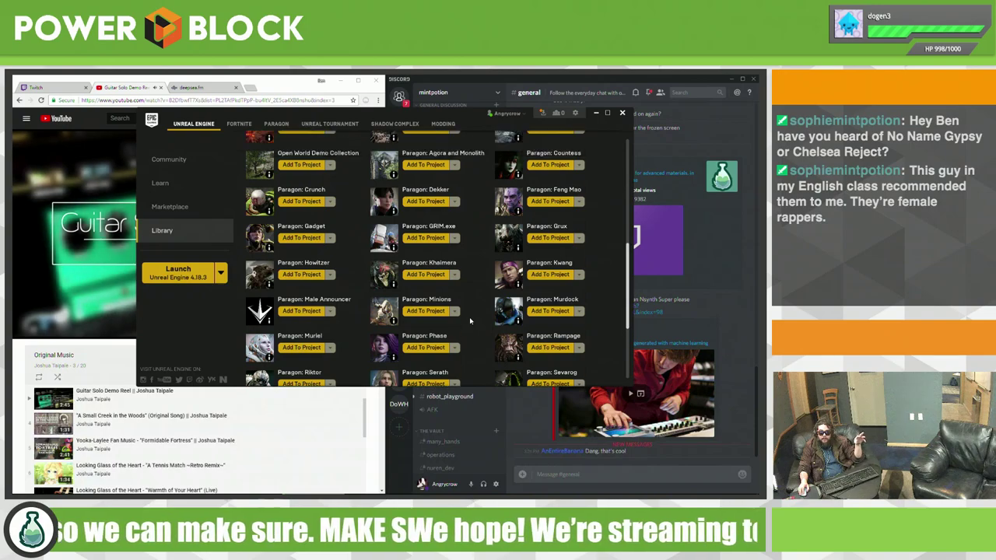
{"action": "scroll", "coordinate": [469, 319], "scroll_direction": "up", "scroll_amount": 1}
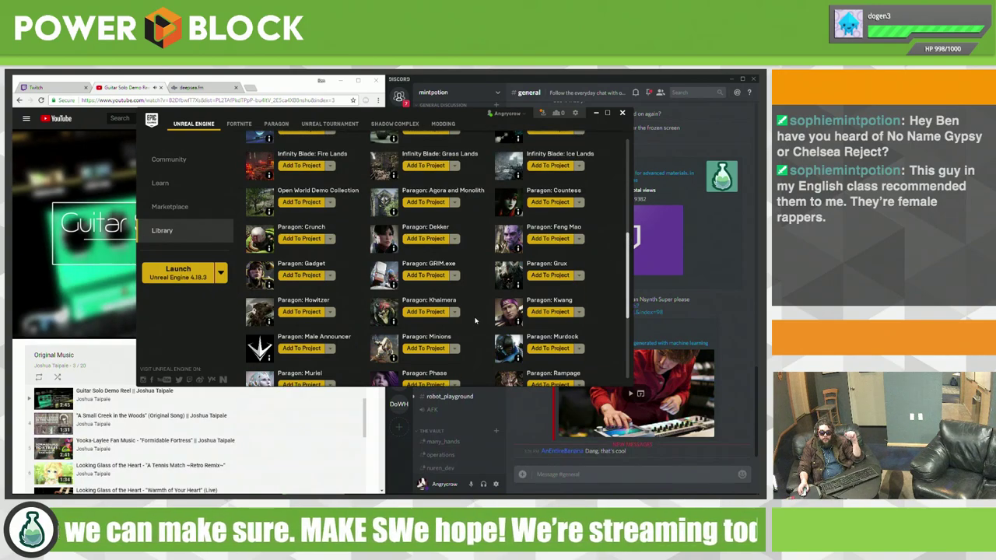
{"action": "scroll", "coordinate": [471, 319], "scroll_direction": "up", "scroll_amount": 1}
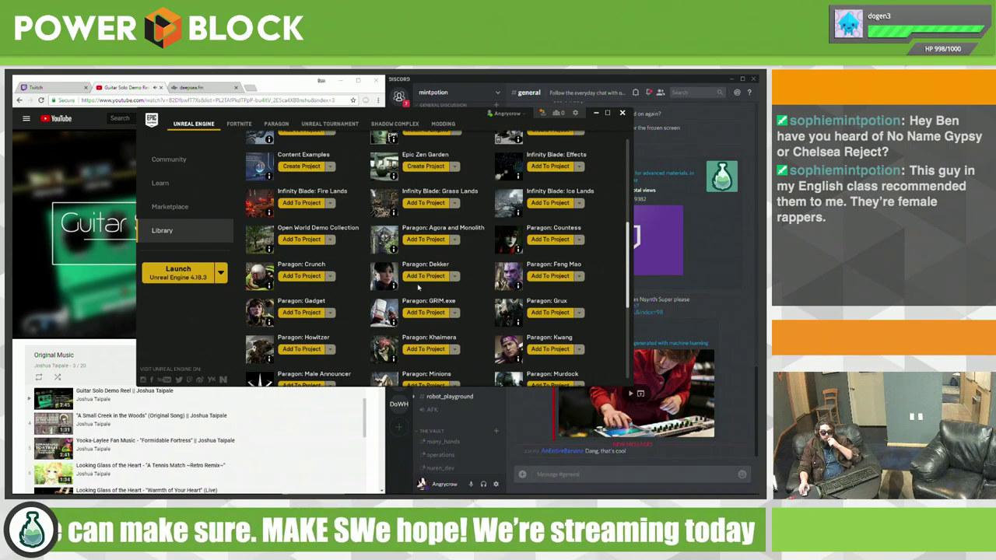
{"action": "scroll", "coordinate": [511, 249], "scroll_direction": "up", "scroll_amount": 1}
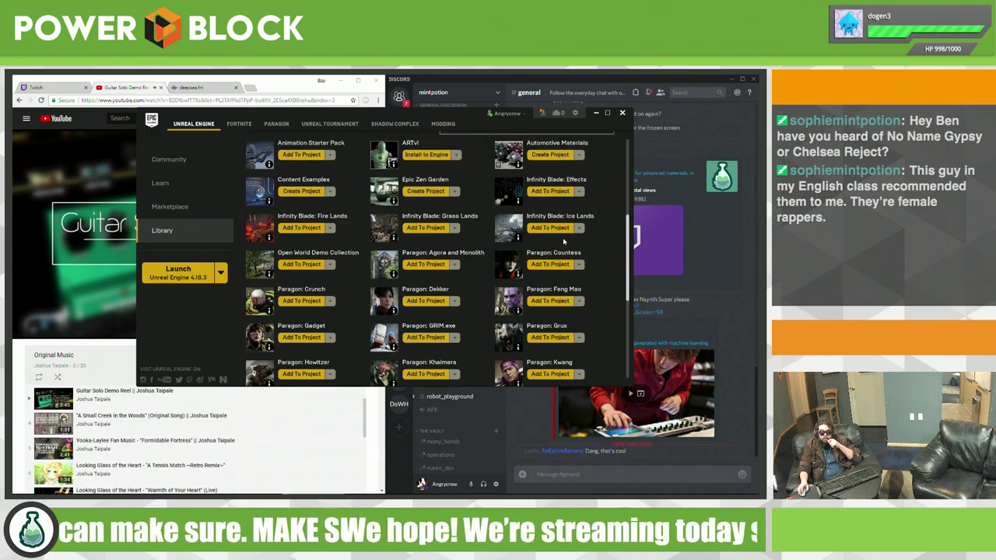
Step: Add Infinity Blade: Effects to the Vehicular project
{"action": "left_click", "coordinate": [559, 192]}
{"action": "left_click", "coordinate": [375, 218]}
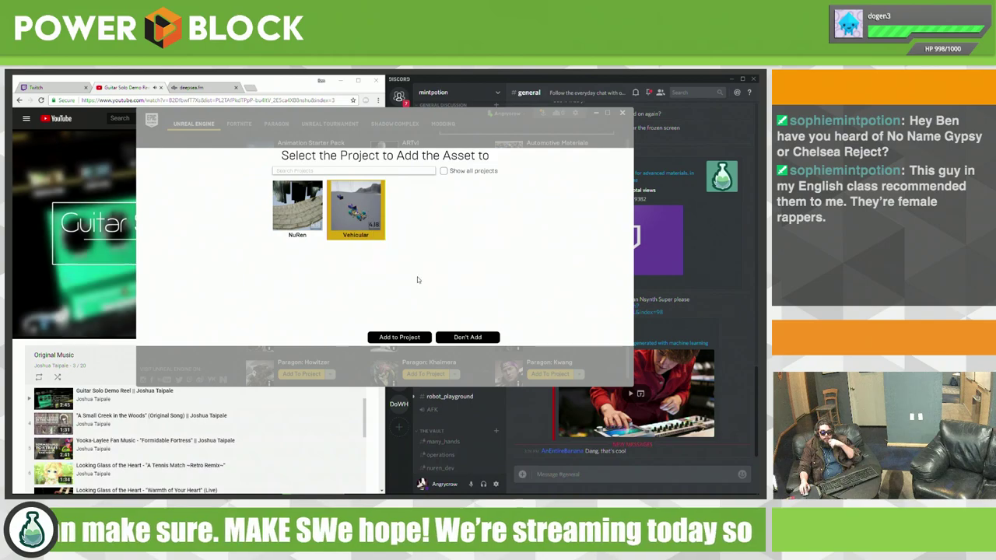
{"action": "left_click", "coordinate": [422, 337]}
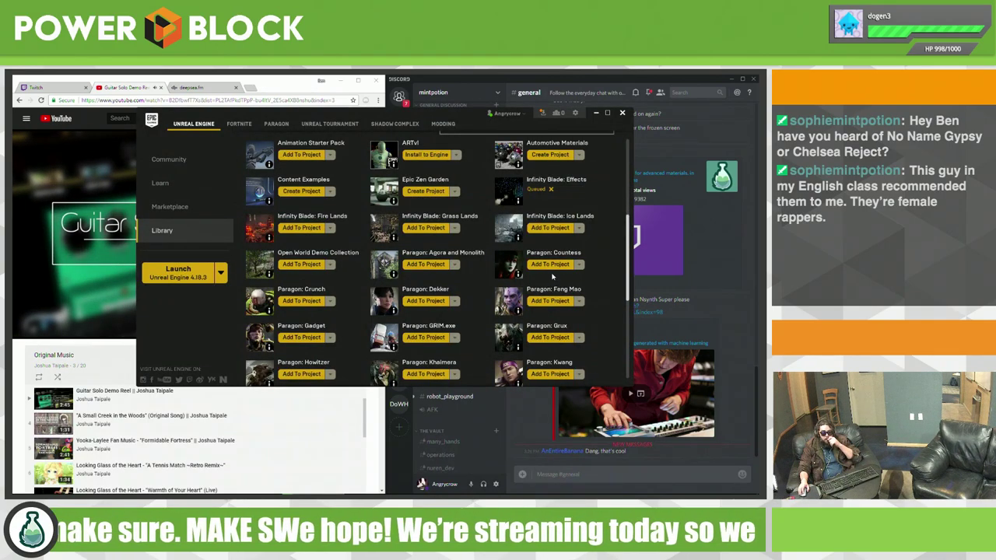
Step: Scroll the vault while Scifi Hallway downloads, then bring the browser window forward
{"action": "scroll", "coordinate": [499, 274], "scroll_direction": "up", "scroll_amount": 1}
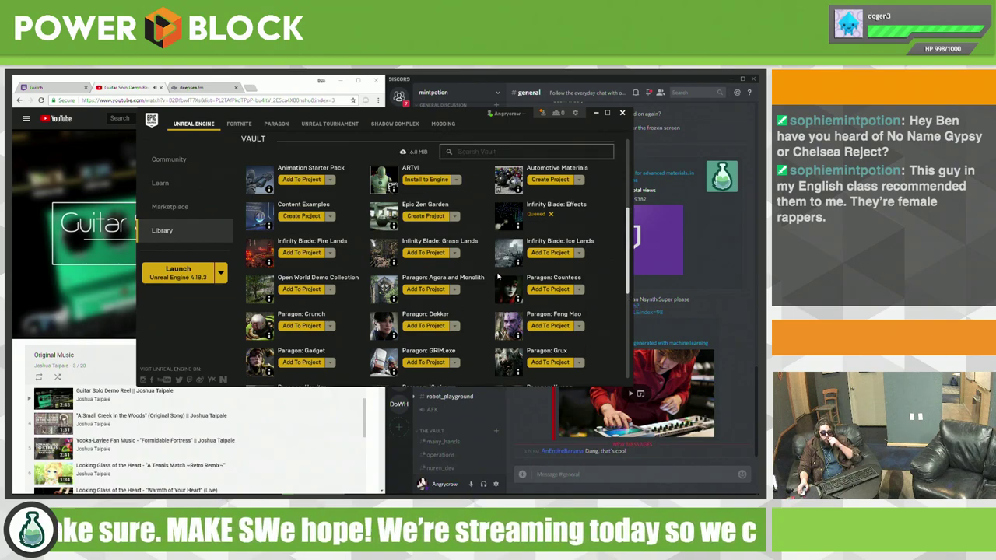
{"action": "scroll", "coordinate": [492, 286], "scroll_direction": "down", "scroll_amount": 1}
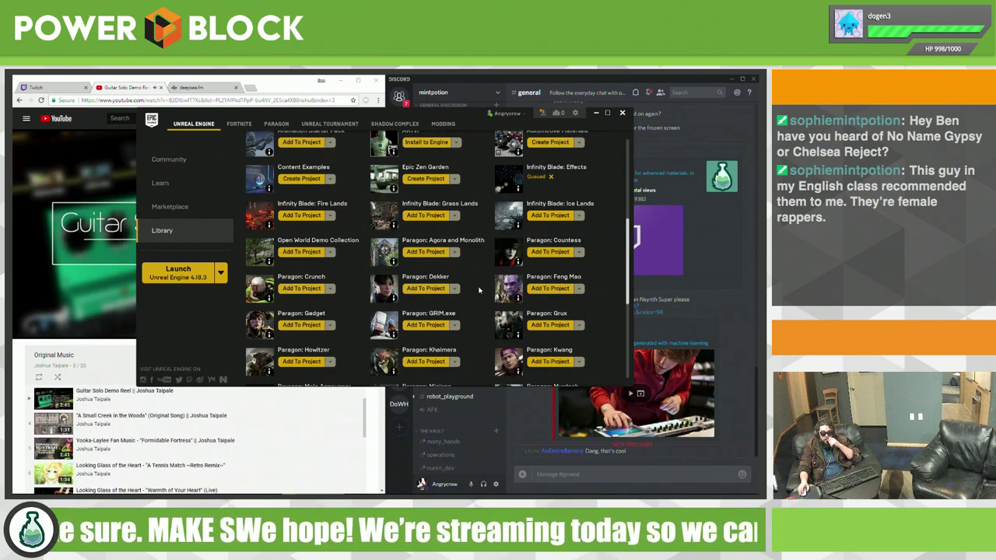
{"action": "scroll", "coordinate": [479, 290], "scroll_direction": "down", "scroll_amount": 1}
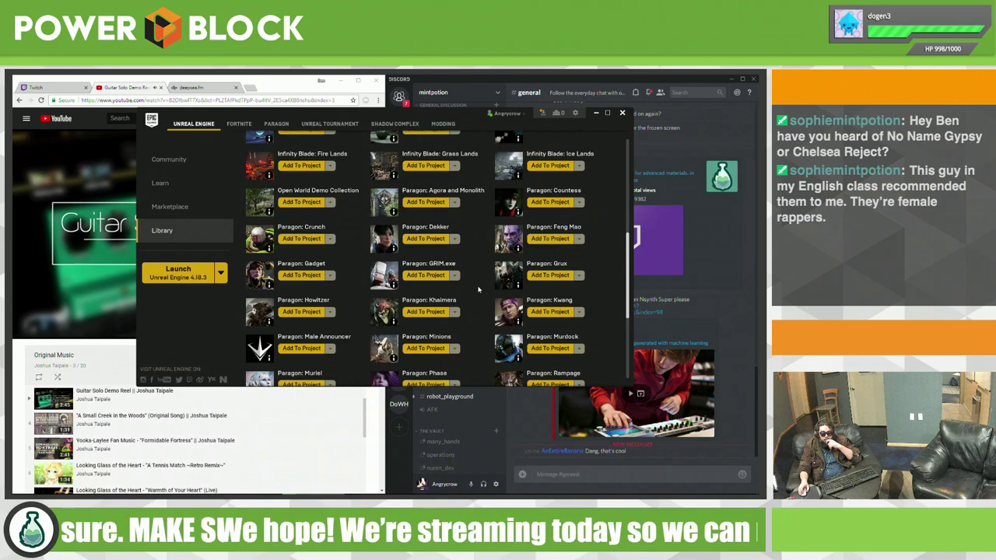
{"action": "scroll", "coordinate": [467, 291], "scroll_direction": "down", "scroll_amount": 1}
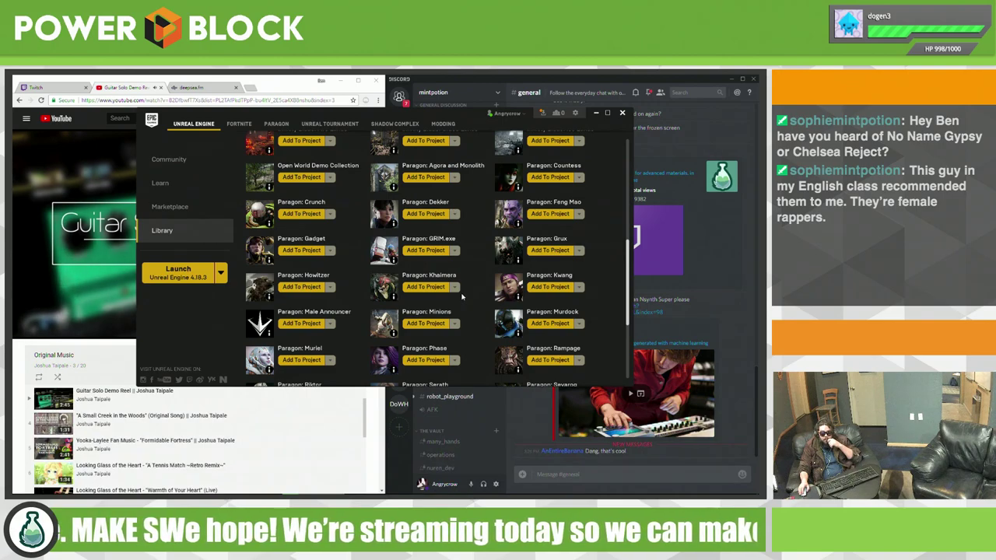
{"action": "scroll", "coordinate": [436, 293], "scroll_direction": "down", "scroll_amount": 1}
{"action": "scroll", "coordinate": [418, 293], "scroll_direction": "down", "scroll_amount": 1}
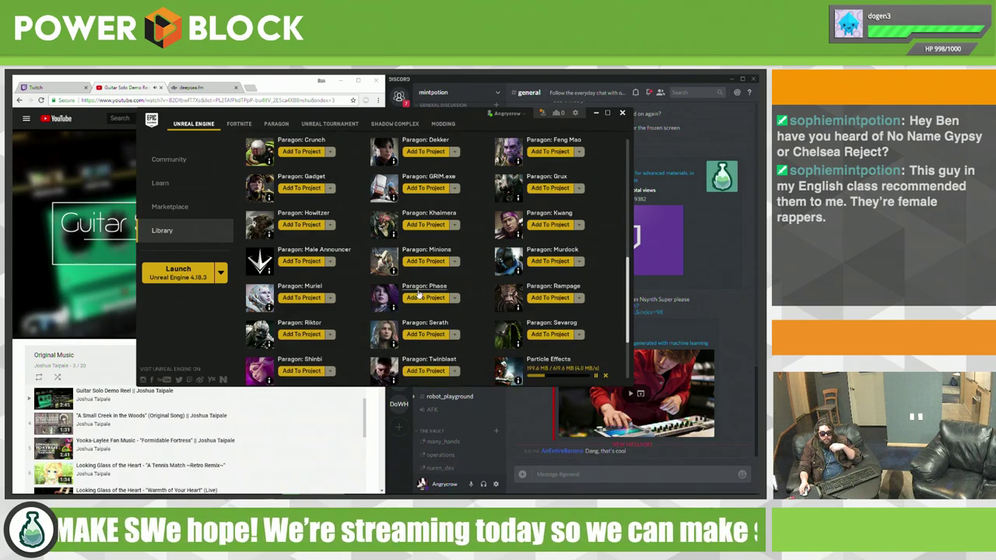
{"action": "scroll", "coordinate": [424, 295], "scroll_direction": "down", "scroll_amount": 1}
{"action": "scroll", "coordinate": [433, 293], "scroll_direction": "down", "scroll_amount": 1}
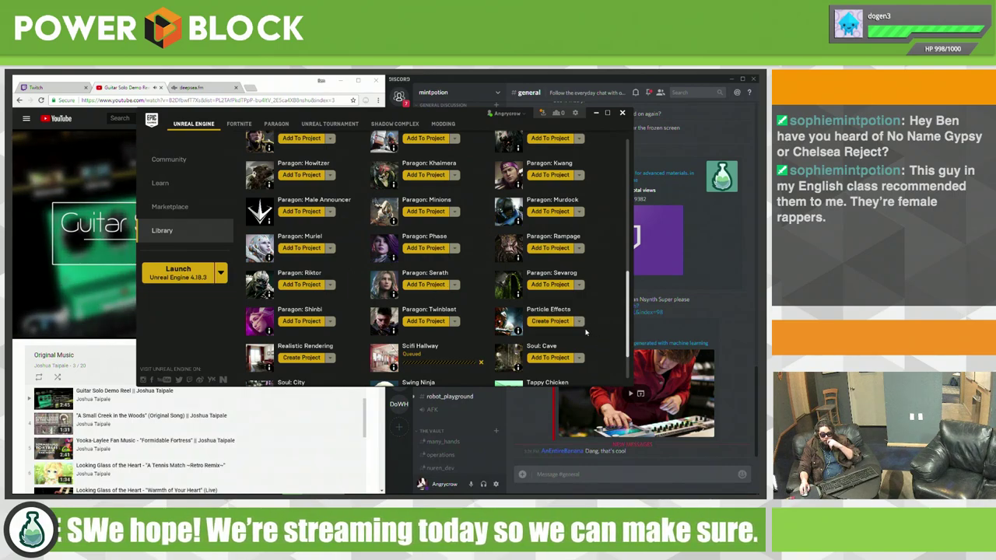
{"action": "scroll", "coordinate": [576, 334], "scroll_direction": "down", "scroll_amount": 1}
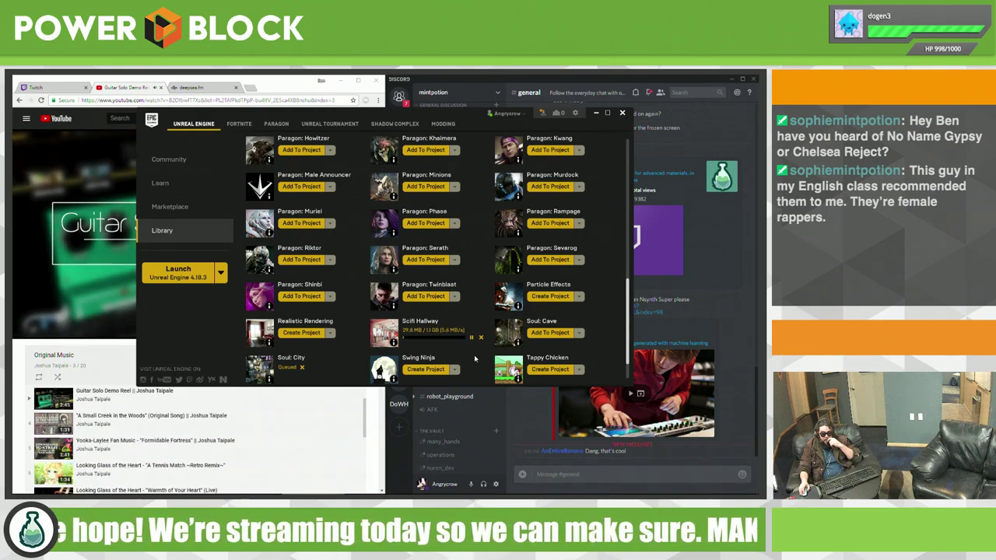
{"action": "scroll", "coordinate": [447, 357], "scroll_direction": "down", "scroll_amount": 1}
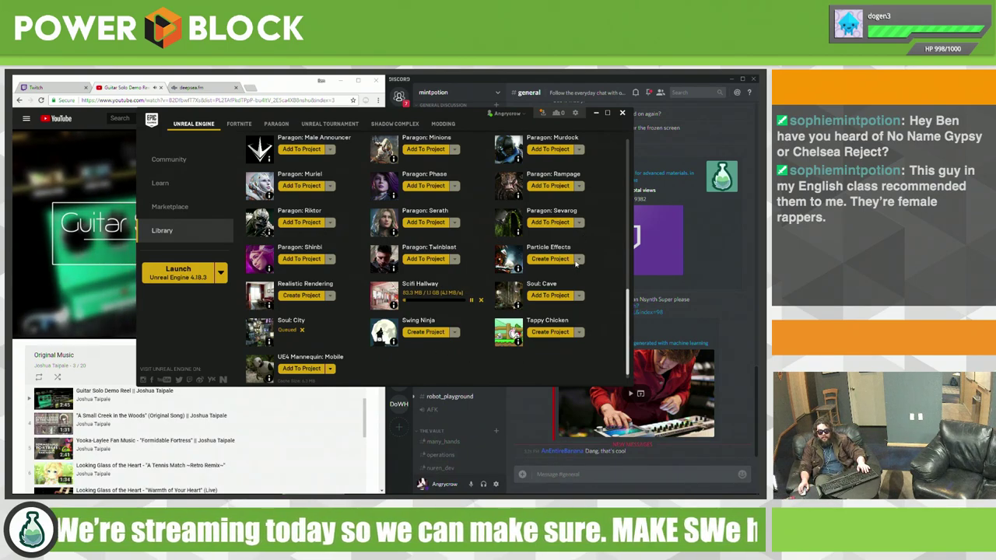
{"action": "scroll", "coordinate": [582, 259], "scroll_direction": "up", "scroll_amount": 1}
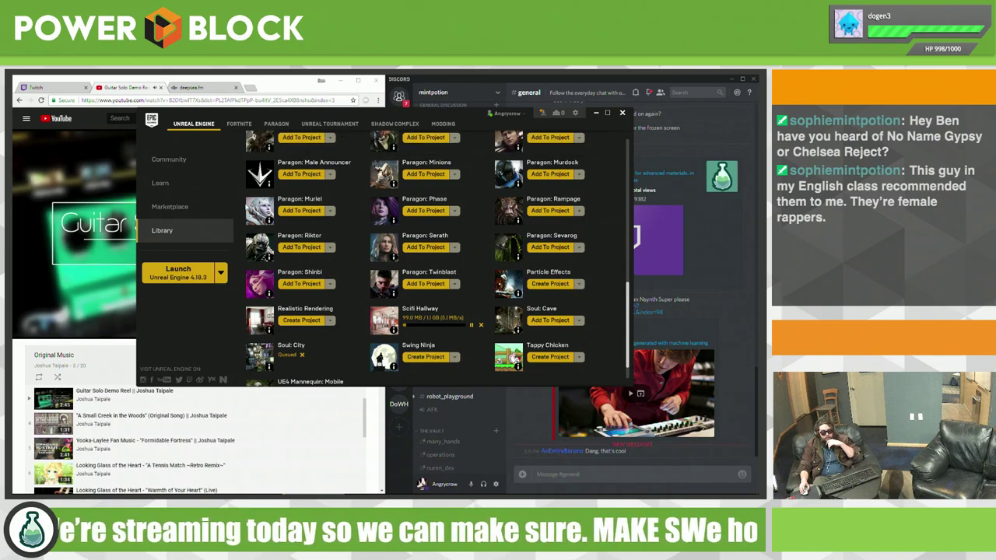
{"action": "left_click", "coordinate": [289, 84]}
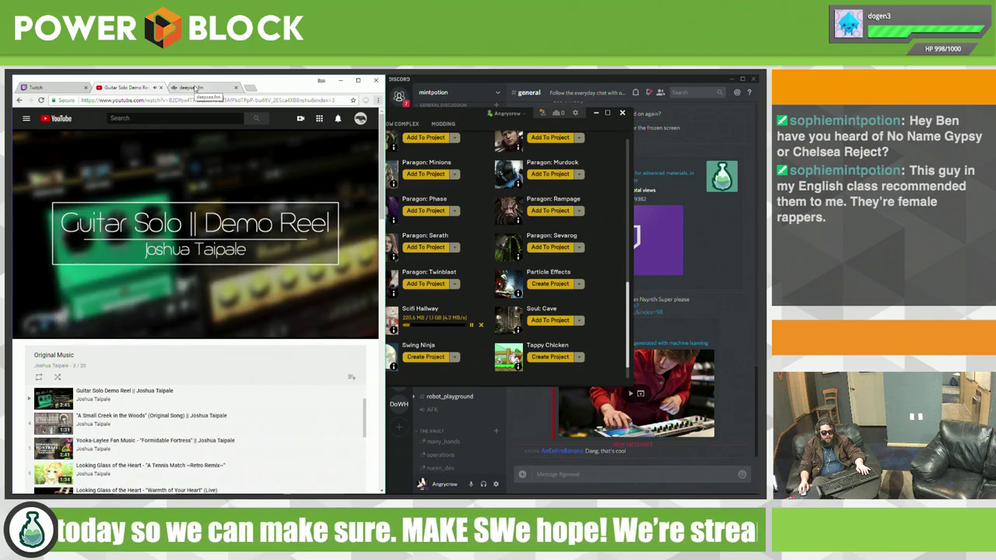
Step: Flip between the deepsea.fm tab and the Guitar Solo Demo Reel video
{"action": "left_click", "coordinate": [206, 88]}
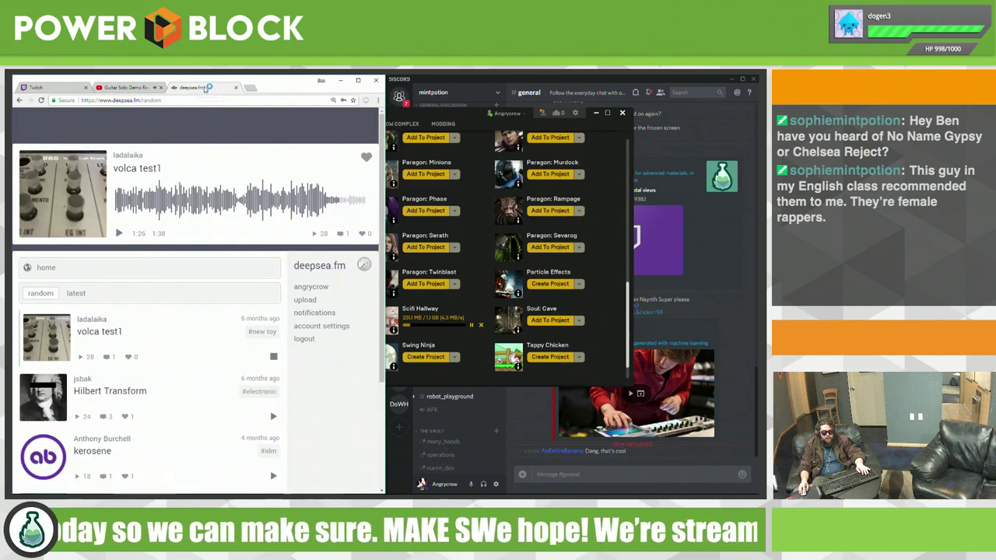
{"action": "left_click", "coordinate": [132, 88]}
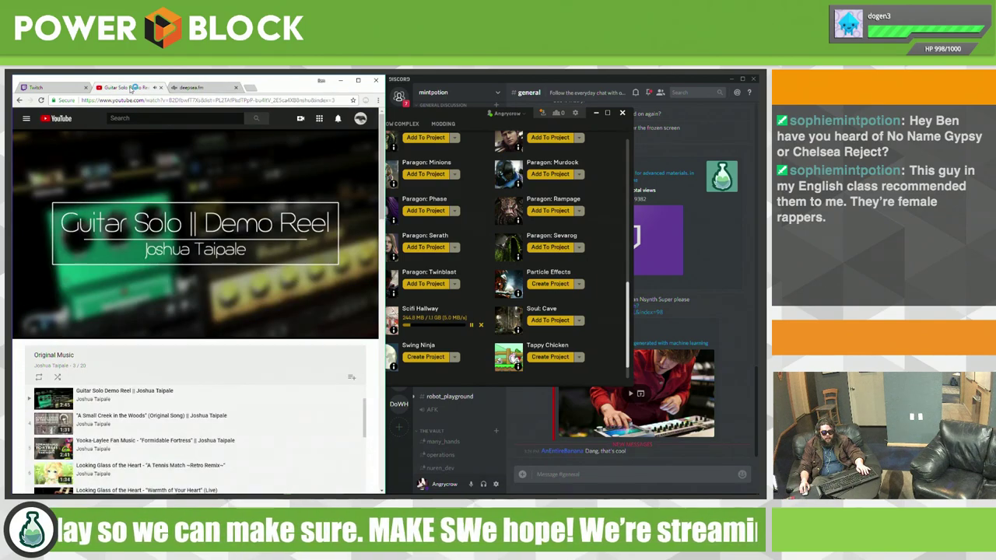
{"action": "left_click", "coordinate": [199, 88]}
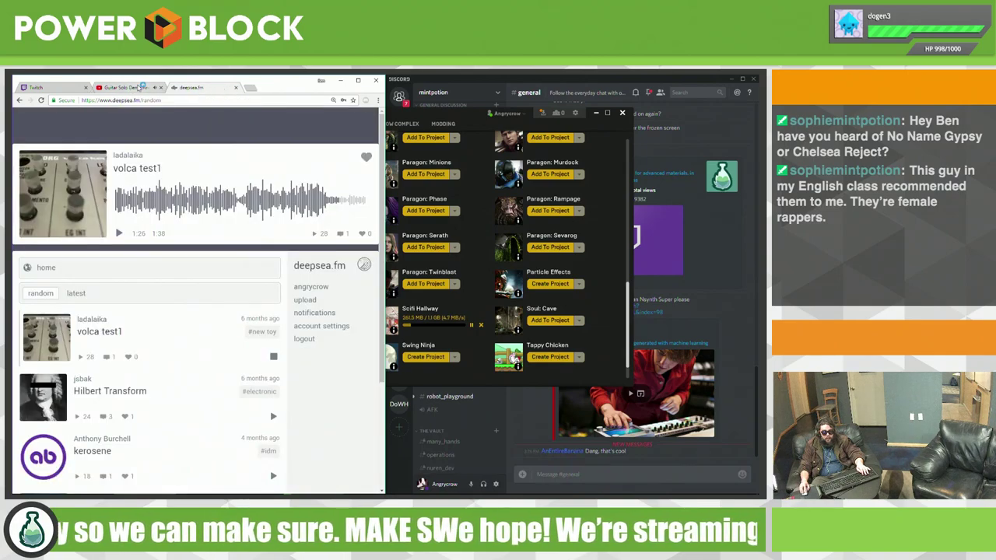
{"action": "left_click", "coordinate": [140, 88]}
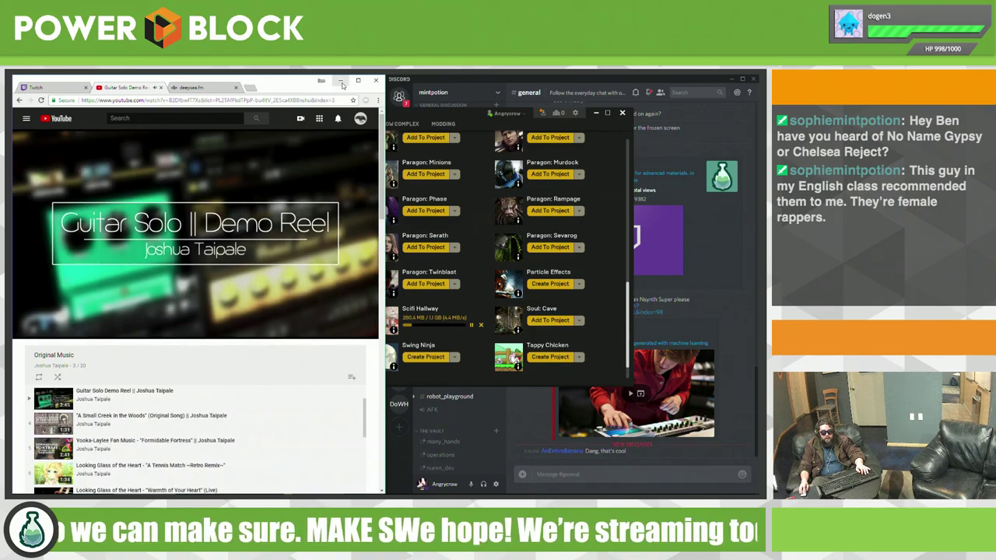
Step: Minimize Chrome and the Epic Games Launcher, then bring up the Start menu
{"action": "left_click", "coordinate": [341, 81]}
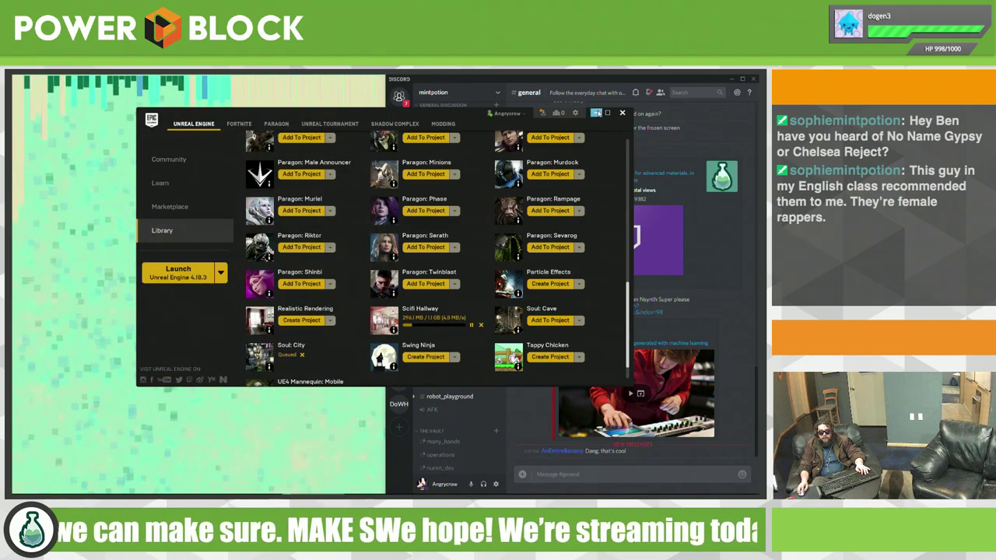
{"action": "left_click", "coordinate": [596, 113]}
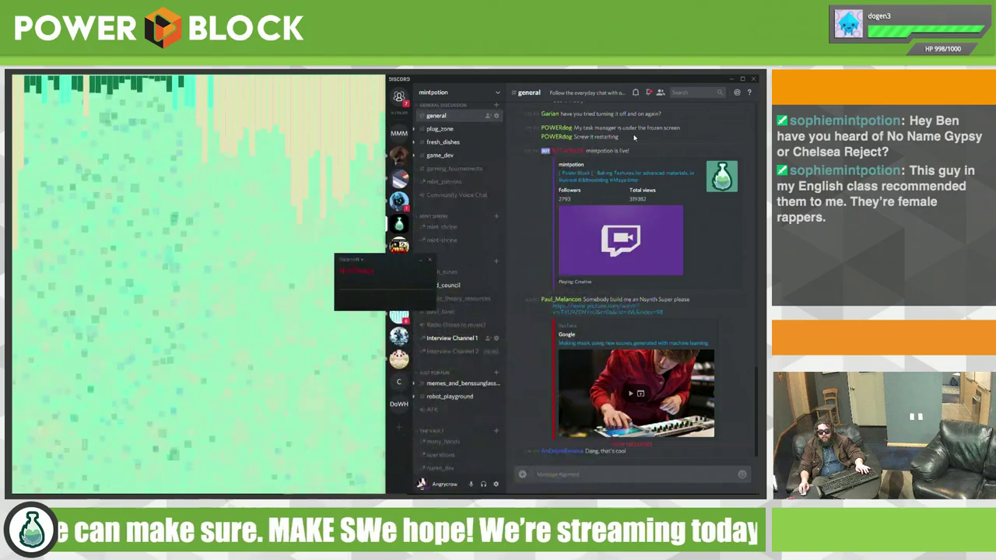
{"action": "key", "text": "super"}
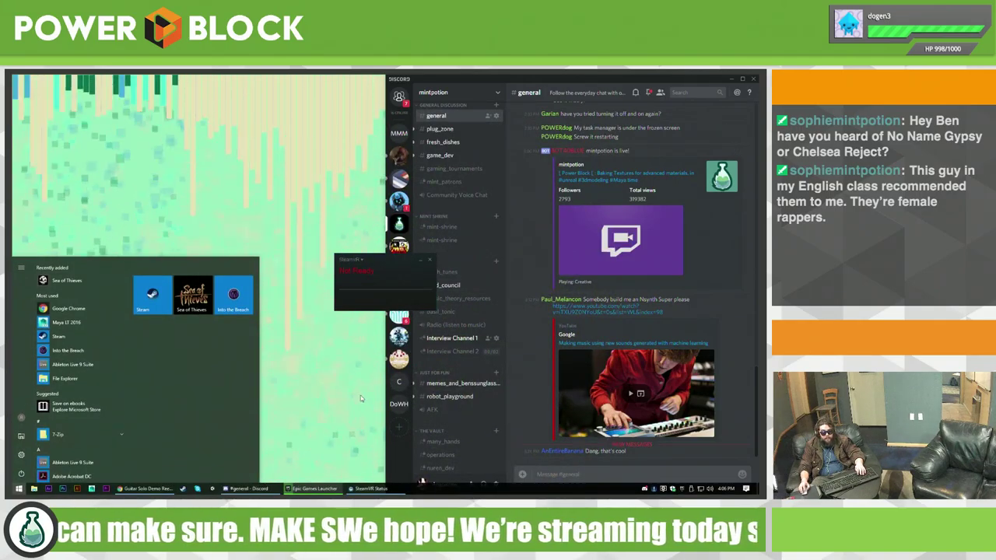
Step: Launch Maya LT 2016 from the Start menu, minimize Discord, and switch to Maya
{"action": "left_click", "coordinate": [68, 323]}
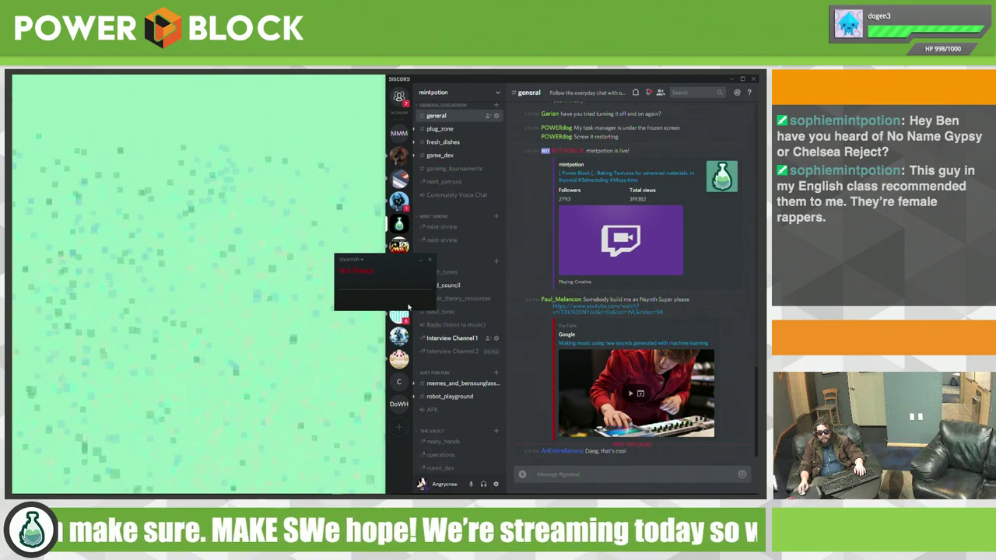
{"action": "left_click", "coordinate": [716, 78]}
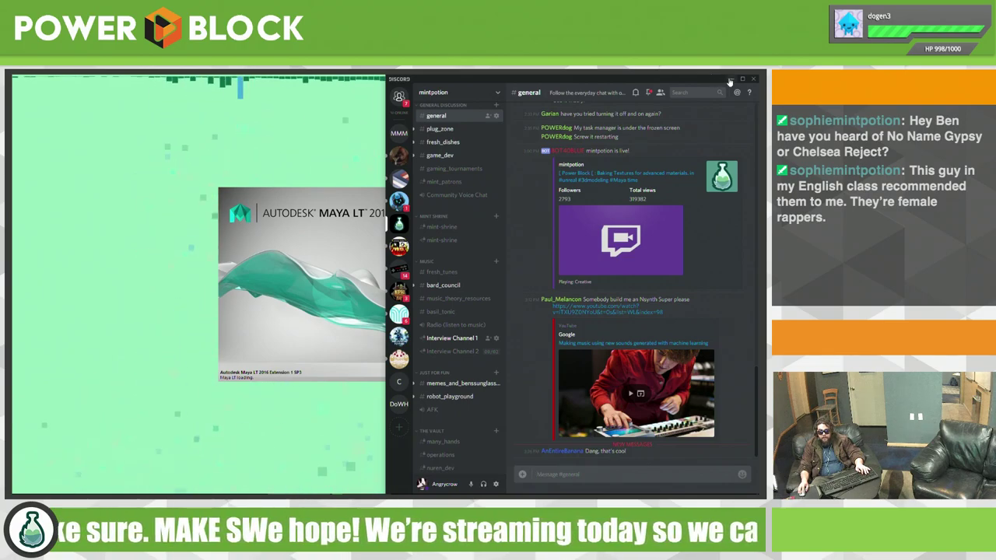
{"action": "left_click", "coordinate": [730, 79]}
{"action": "key", "text": "alt+Tab"}
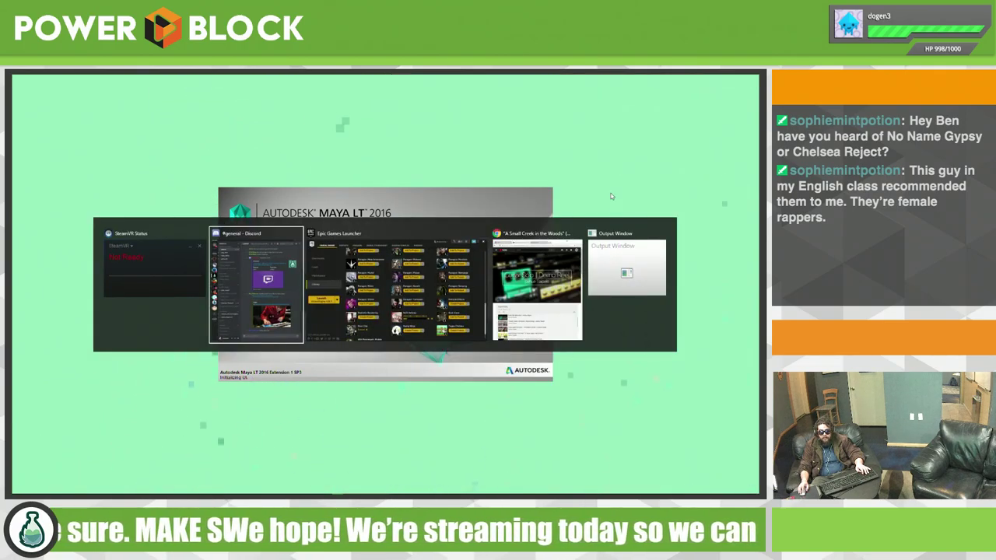
{"action": "key", "text": "alt+Tab"}
{"action": "key", "text": "alt+Tab"}
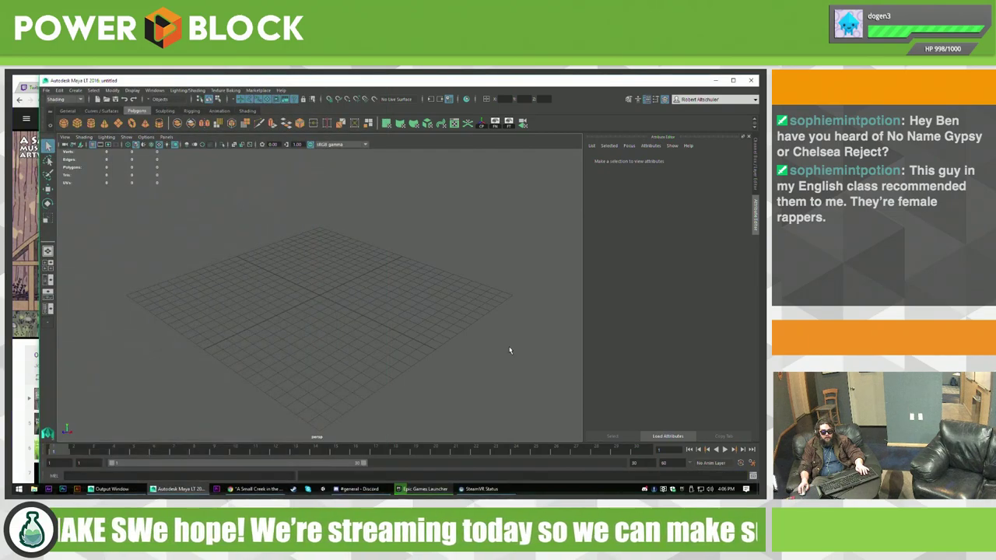
Step: Maximize Maya and open CYN_Barrels.mlt through File > Open Scene
{"action": "left_click", "coordinate": [734, 81]}
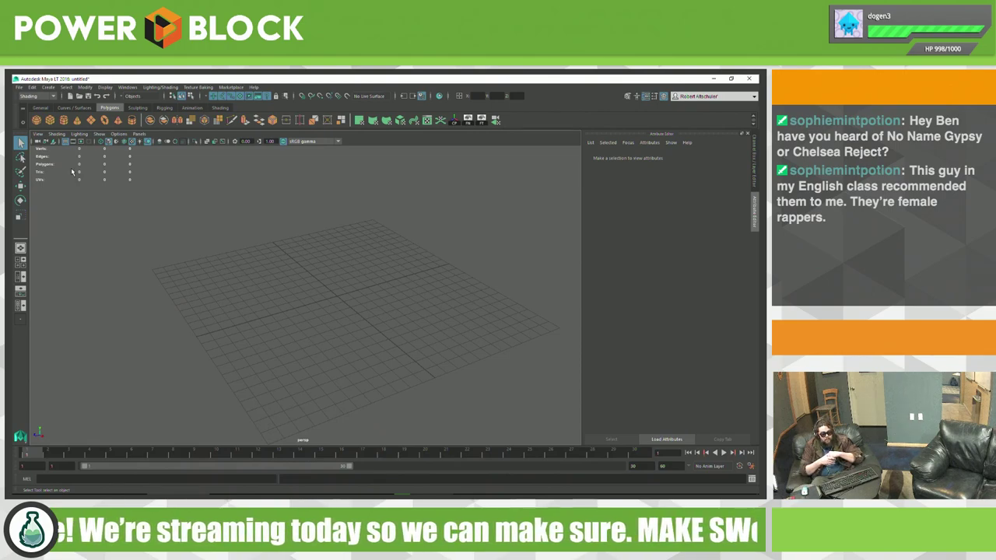
{"action": "left_click", "coordinate": [19, 87]}
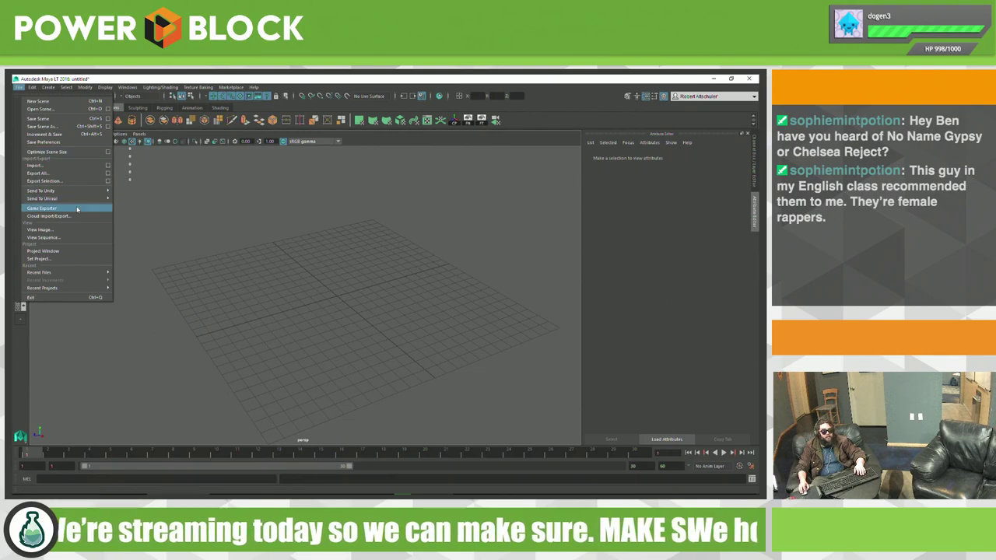
{"action": "left_click", "coordinate": [66, 111]}
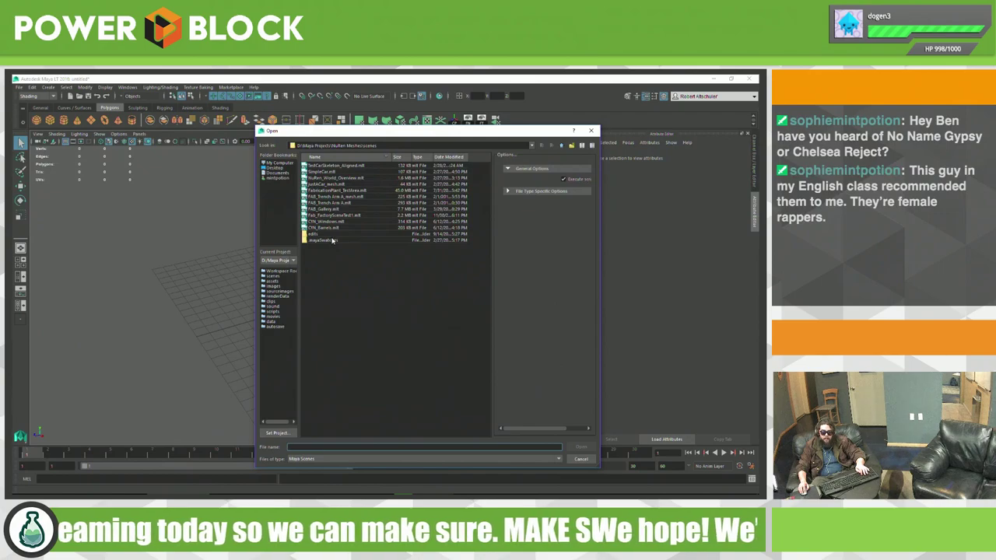
{"action": "left_click", "coordinate": [338, 228]}
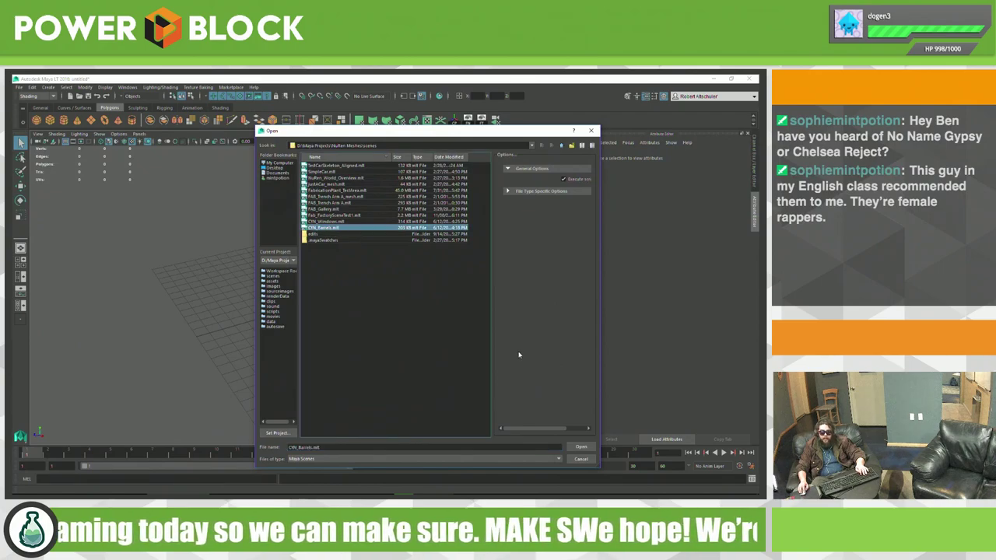
{"action": "left_click", "coordinate": [586, 450]}
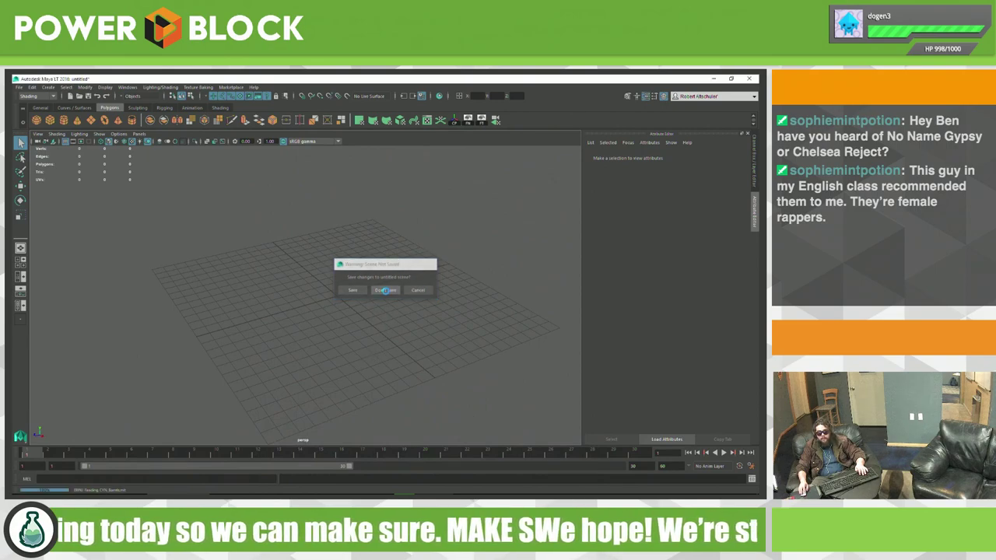
Step: Discard the untitled scene and orbit to view the three barrels
{"action": "left_click", "coordinate": [386, 290]}
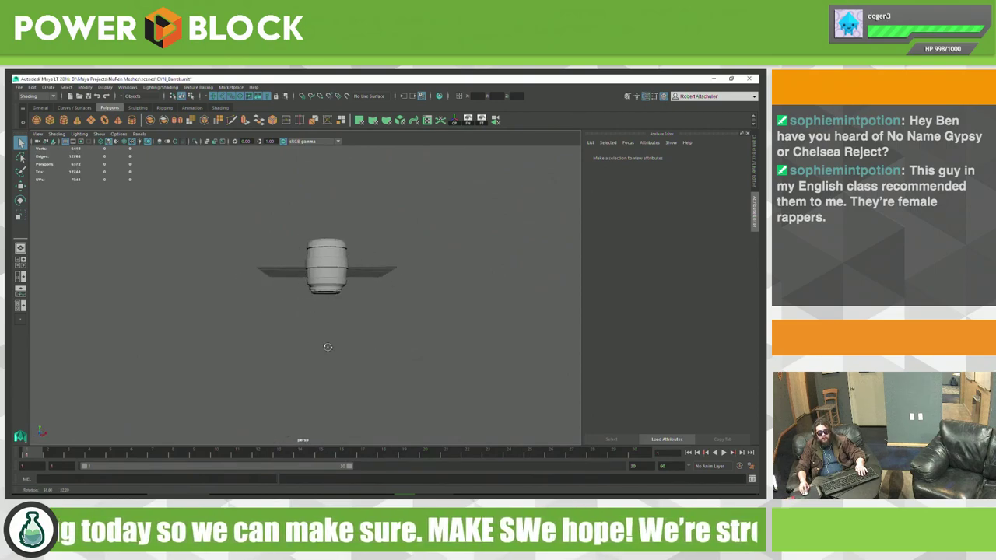
{"action": "left_click_drag", "start_coordinate": [384, 335], "coordinate": [300, 339], "text": "alt"}
{"action": "right_click_drag", "start_coordinate": [300, 339], "coordinate": [417, 379], "text": "alt"}
{"action": "mouse_move", "coordinate": [417, 379]}
{"action": "left_mouse_down", "text": "alt"}
{"action": "mouse_move", "coordinate": [507, 384]}
{"action": "mouse_move", "coordinate": [478, 327]}
{"action": "mouse_move", "coordinate": [291, 370]}
{"action": "mouse_move", "coordinate": [392, 389]}
{"action": "mouse_move", "coordinate": [322, 417]}
{"action": "mouse_move", "coordinate": [329, 298]}
{"action": "mouse_move", "coordinate": [326, 340]}
{"action": "left_mouse_up", "text": "alt"}
Step: Select and frame the middle and right barrels in turn, then clear the selection
{"action": "left_click", "coordinate": [315, 290]}
{"action": "key", "text": "f"}
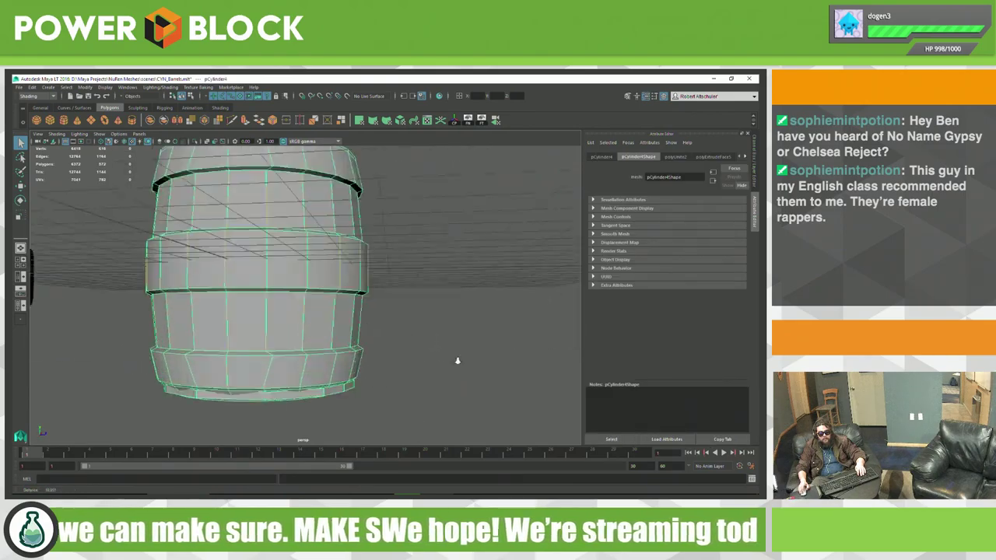
{"action": "mouse_move", "coordinate": [467, 362]}
{"action": "left_mouse_down", "text": "alt"}
{"action": "mouse_move", "coordinate": [426, 343]}
{"action": "mouse_move", "coordinate": [283, 382]}
{"action": "left_mouse_up", "text": "alt"}
{"action": "scroll", "coordinate": [300, 366], "scroll_direction": "down", "scroll_amount": 3}
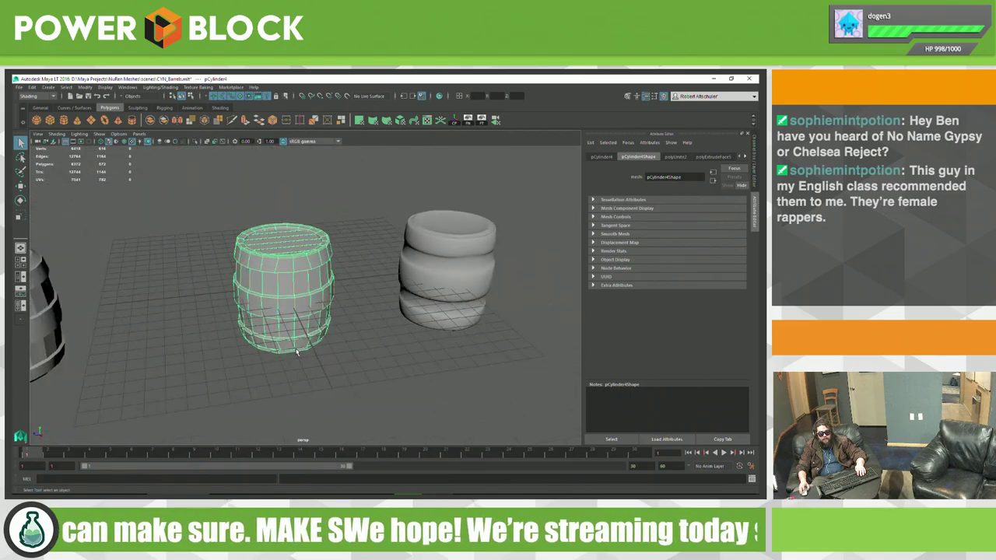
{"action": "left_click", "coordinate": [406, 305]}
{"action": "key", "text": "f"}
{"action": "mouse_move", "coordinate": [406, 305]}
{"action": "left_mouse_down", "text": "alt"}
{"action": "mouse_move", "coordinate": [400, 290]}
{"action": "mouse_move", "coordinate": [273, 324]}
{"action": "mouse_move", "coordinate": [343, 267]}
{"action": "mouse_move", "coordinate": [378, 292]}
{"action": "left_mouse_up", "text": "alt"}
{"action": "scroll", "coordinate": [273, 323], "scroll_direction": "down", "scroll_amount": 3}
{"action": "scroll", "coordinate": [273, 324], "scroll_direction": "down", "scroll_amount": 2}
{"action": "left_click", "coordinate": [354, 273]}
{"action": "left_click", "coordinate": [21, 88]}
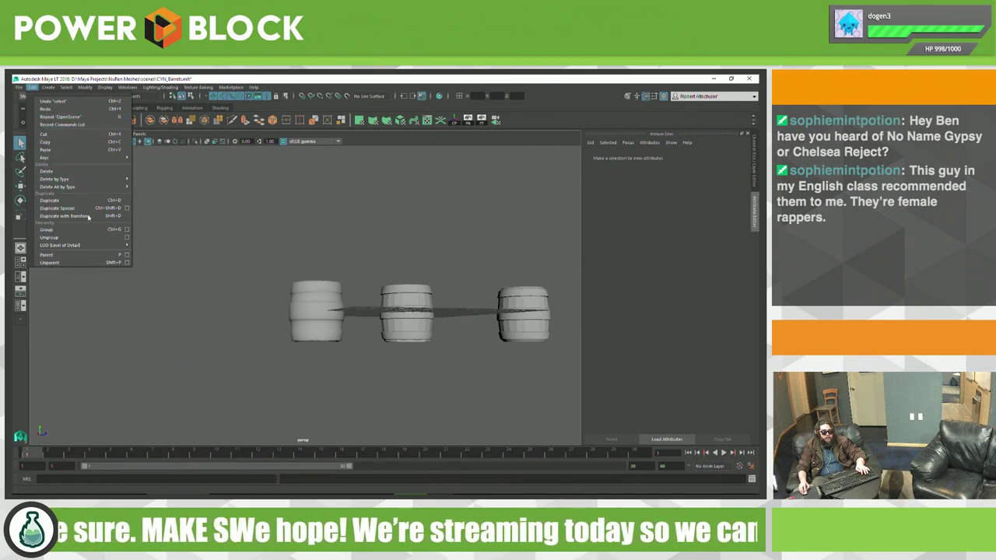
Step: Switch between the YouTube browser and Maya, orbiting around the three barrels
{"action": "key", "text": "alt+Tab"}
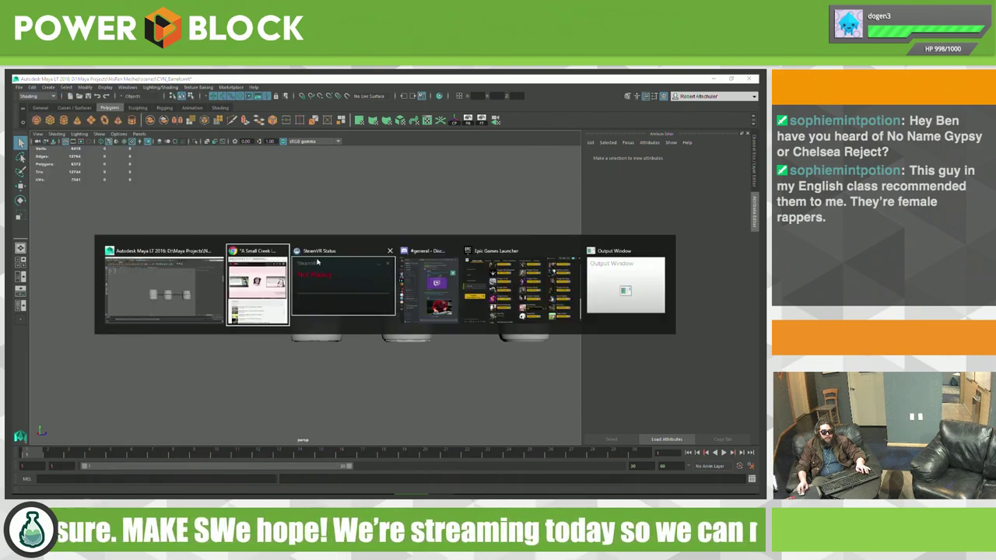
{"action": "left_click", "coordinate": [280, 279]}
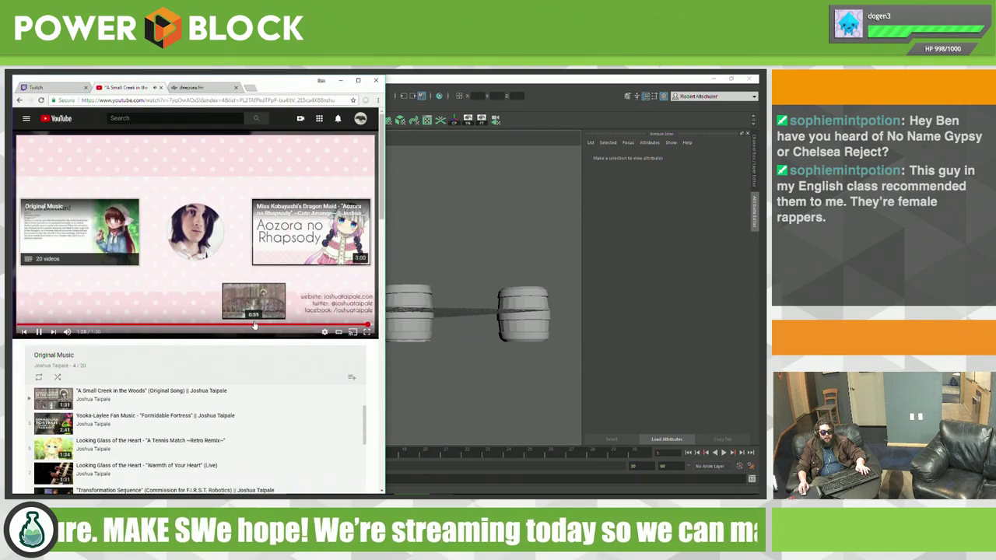
{"action": "key", "text": "alt+Tab"}
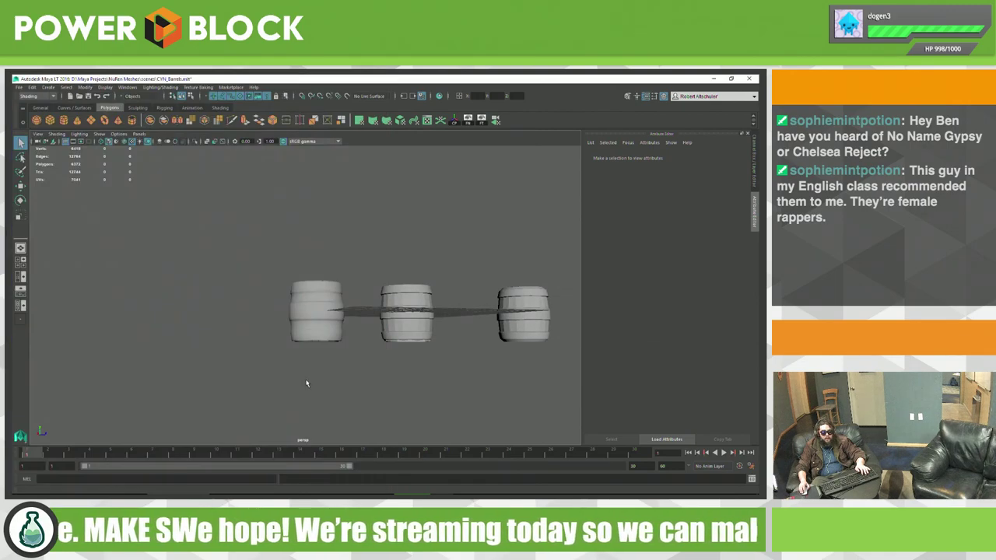
{"action": "mouse_move", "coordinate": [237, 301]}
{"action": "left_mouse_down", "text": "alt"}
{"action": "mouse_move", "coordinate": [204, 276]}
{"action": "mouse_move", "coordinate": [294, 313]}
{"action": "left_mouse_up", "text": "alt"}
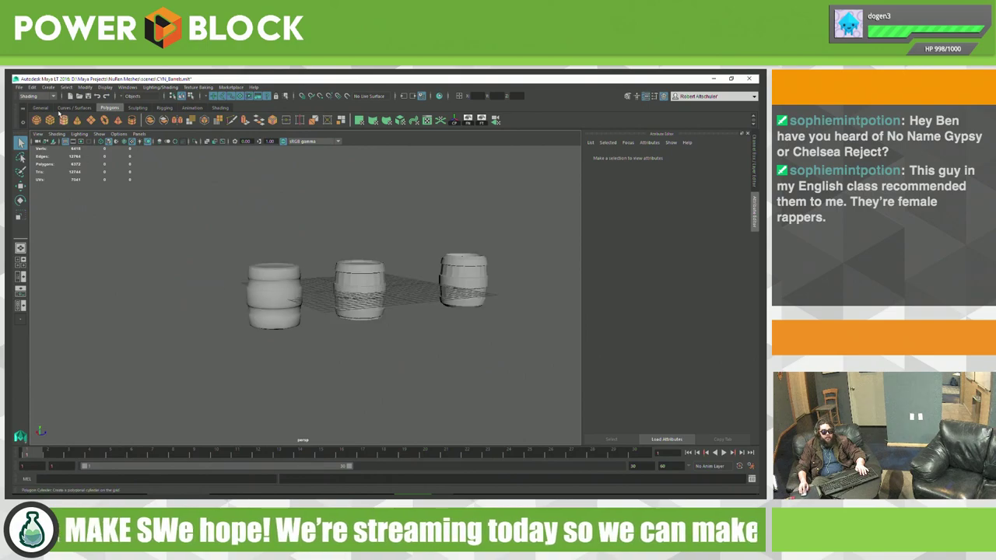
{"action": "left_click", "coordinate": [21, 86]}
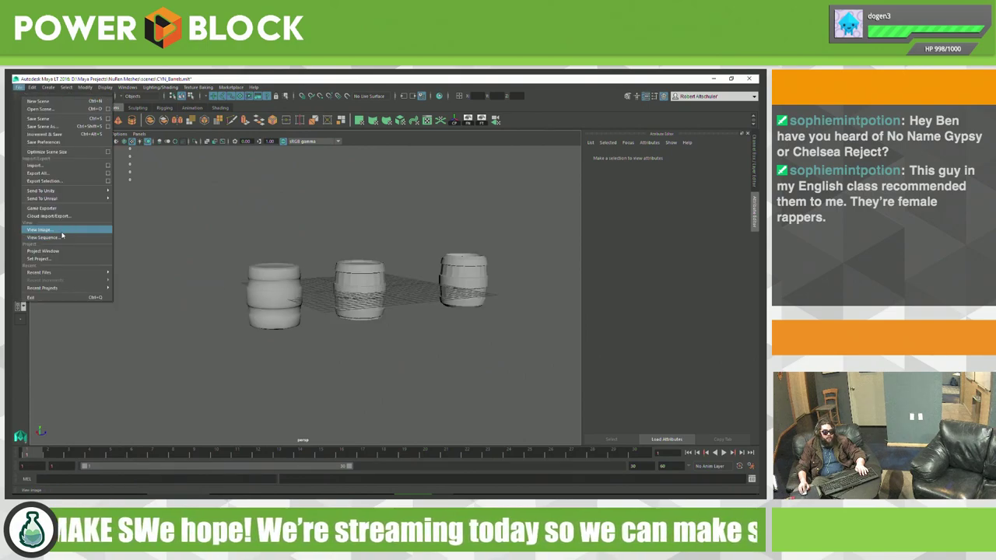
{"action": "key", "text": "alt+Tab"}
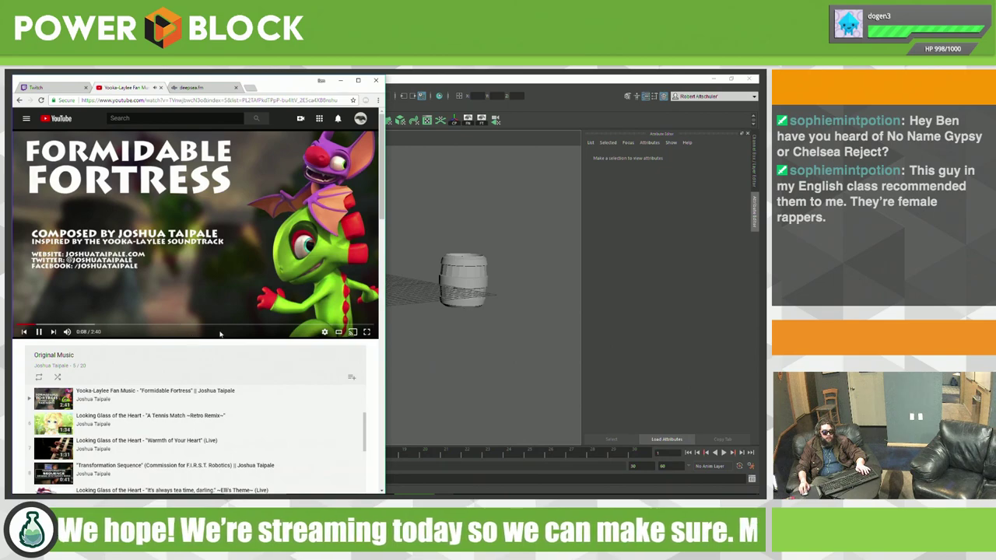
{"action": "key", "text": "alt+Tab"}
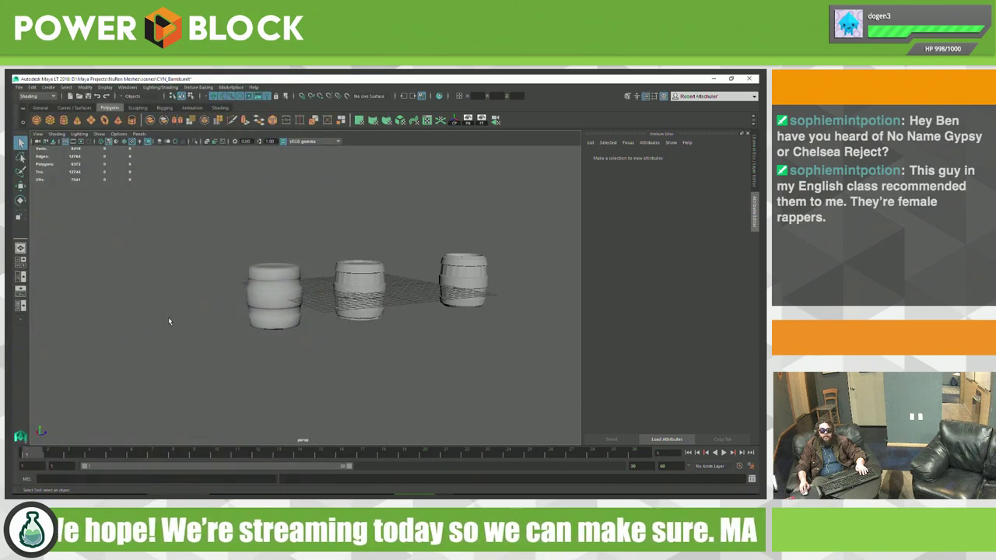
{"action": "left_click_drag", "start_coordinate": [168, 321], "coordinate": [143, 288], "text": "alt"}
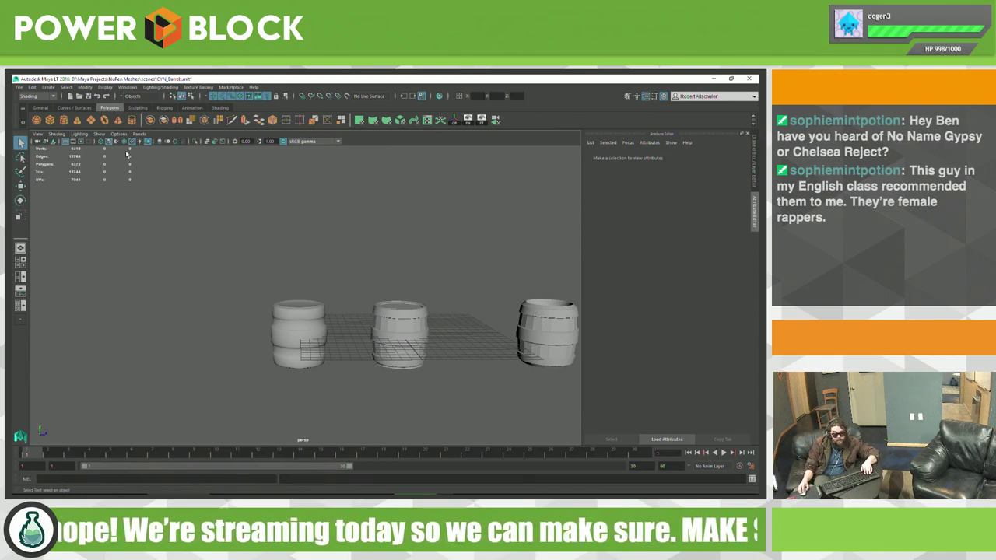
Step: Close Maya LT, discarding the unsaved scene changes
{"action": "left_click", "coordinate": [17, 88]}
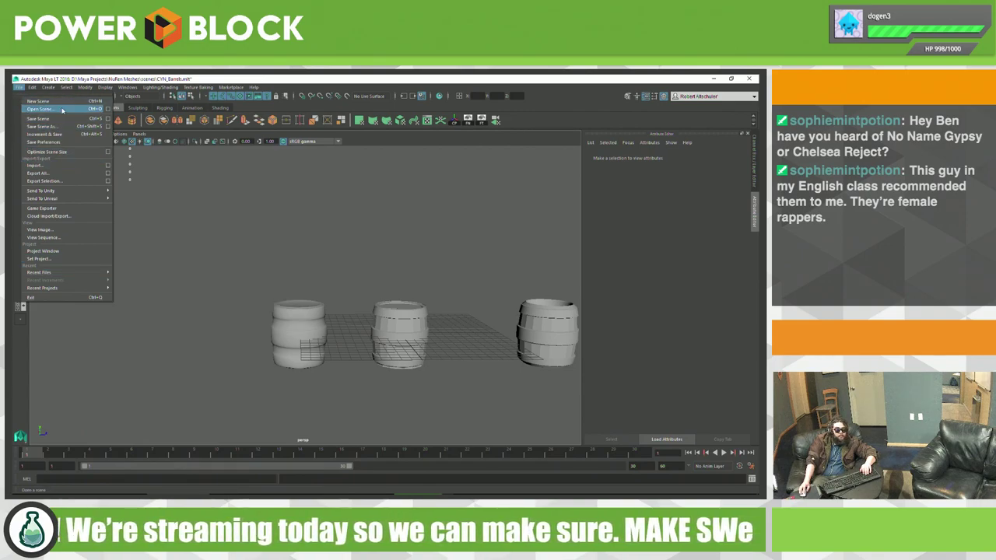
{"action": "left_click", "coordinate": [240, 226]}
{"action": "left_click", "coordinate": [749, 78]}
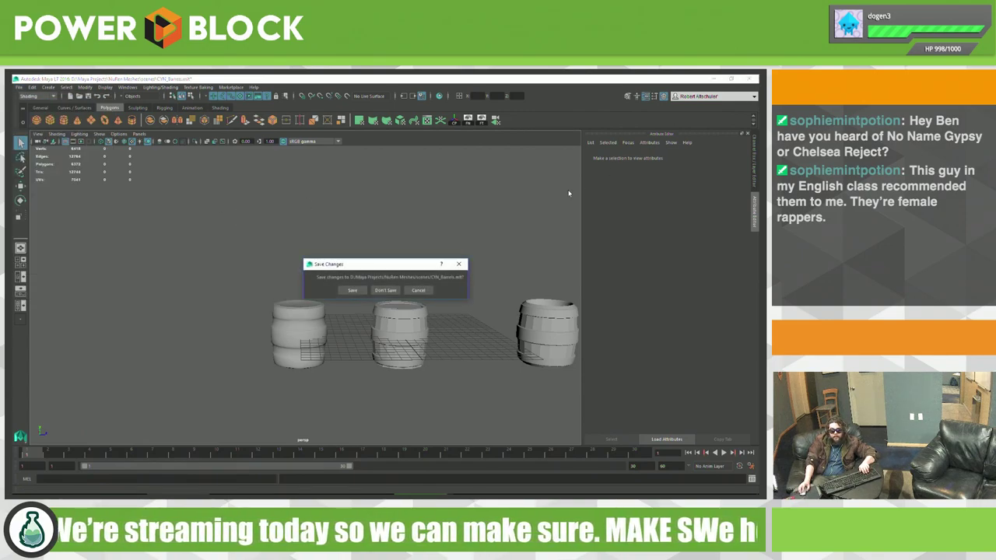
{"action": "left_click", "coordinate": [391, 288]}
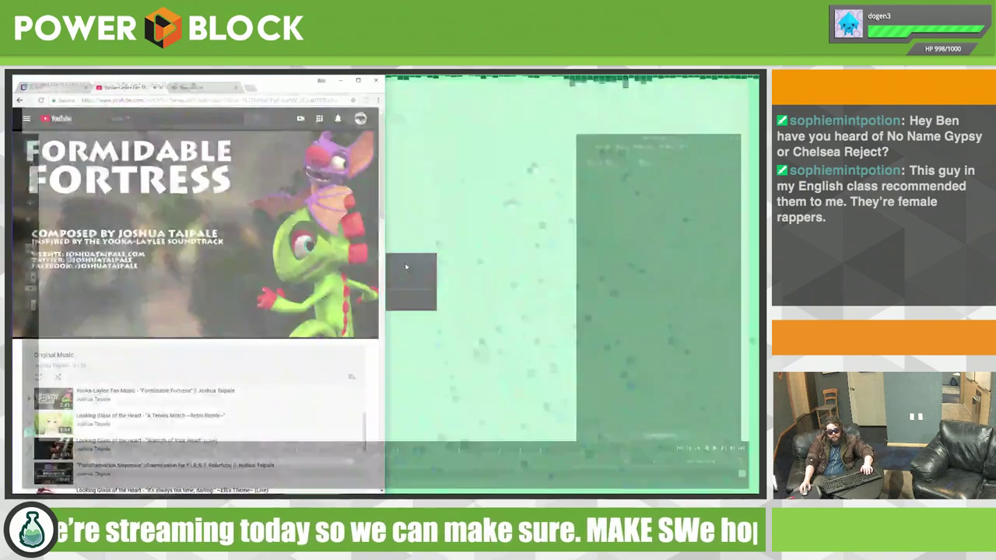
Step: Open a new File Explorer window on Z:\Projects and enter Game Development\NuRen Dev
{"action": "key", "text": "super+e"}
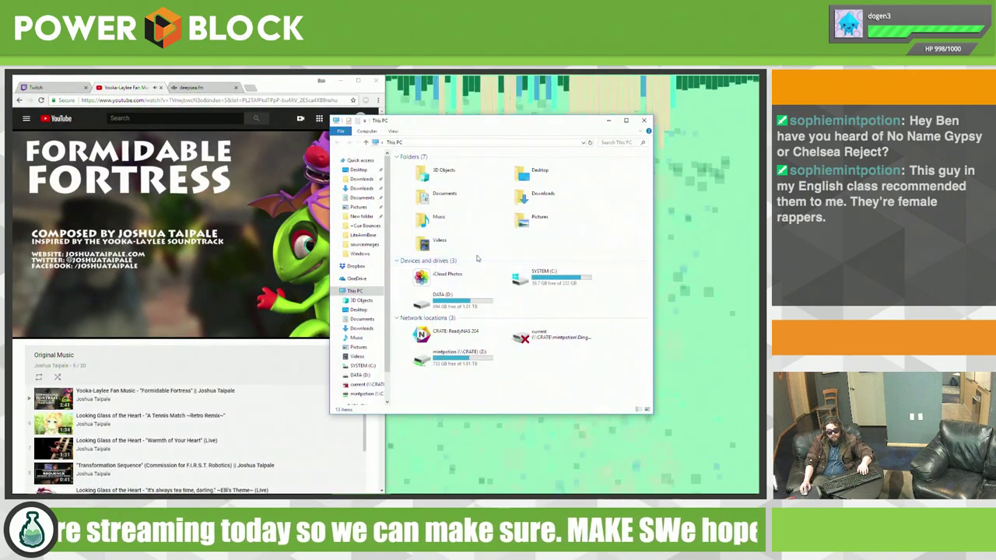
{"action": "double_click", "coordinate": [478, 366]}
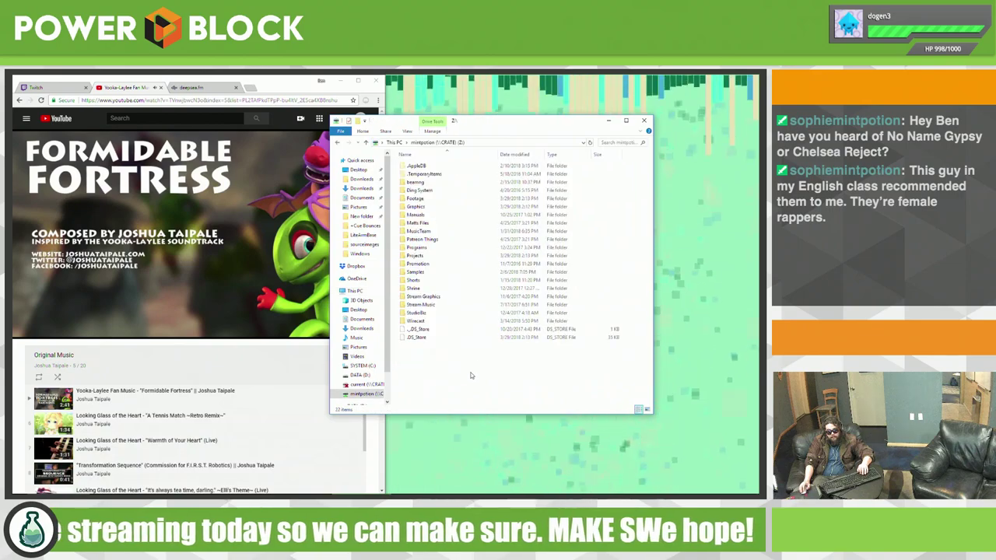
{"action": "double_click", "coordinate": [426, 257]}
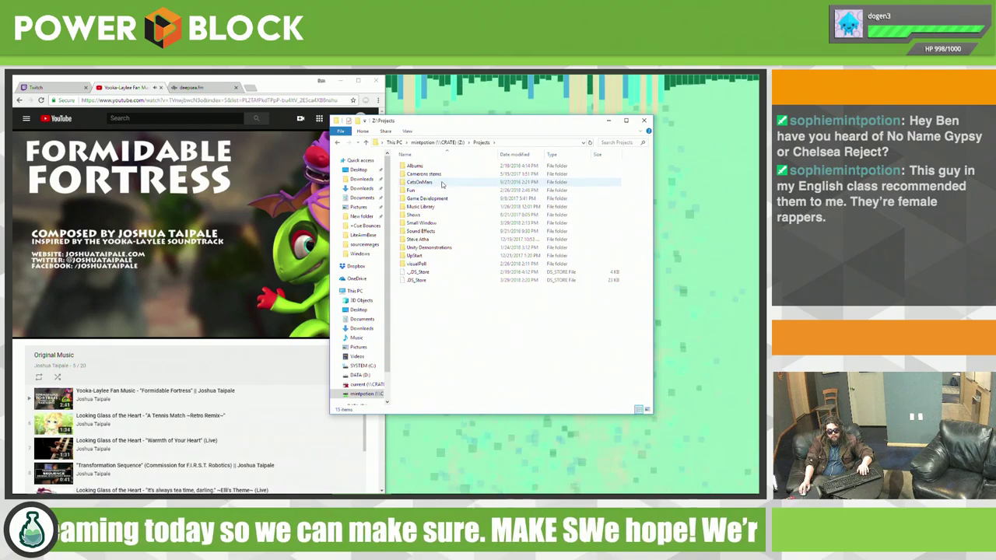
{"action": "left_click", "coordinate": [441, 200]}
{"action": "double_click", "coordinate": [441, 200]}
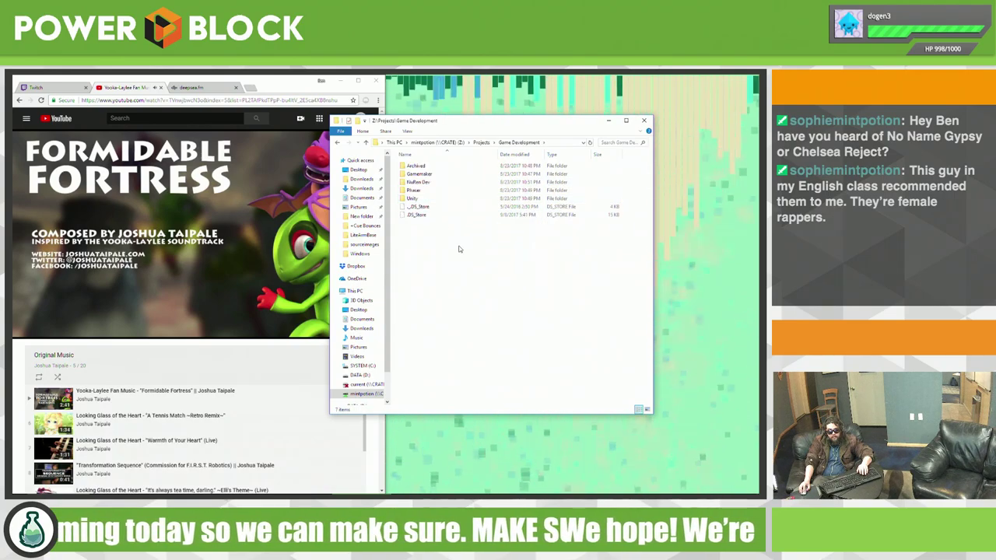
{"action": "double_click", "coordinate": [417, 182]}
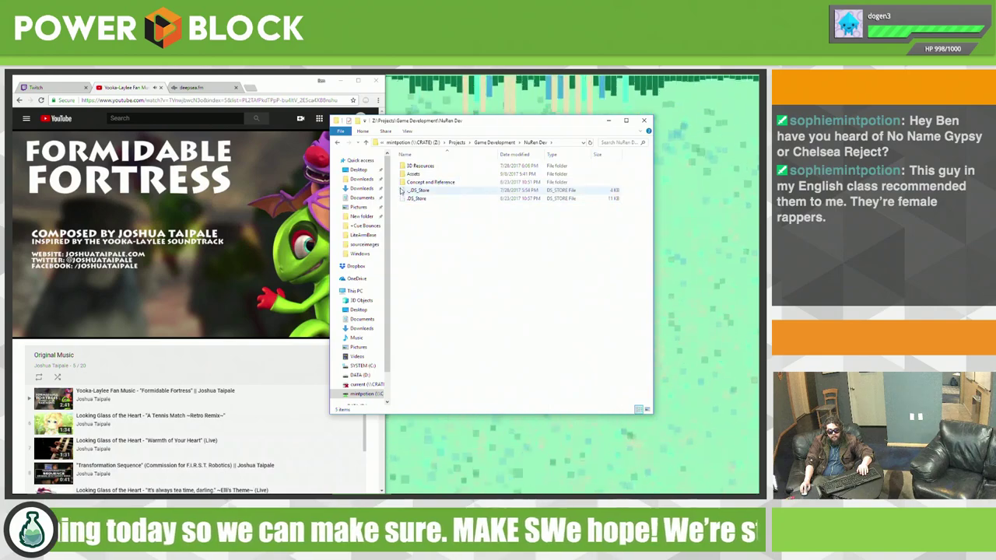
Step: Browse into Assets\Maya Files, then step back up to Z:\Projects
{"action": "left_click_drag", "start_coordinate": [498, 120], "coordinate": [530, 108]}
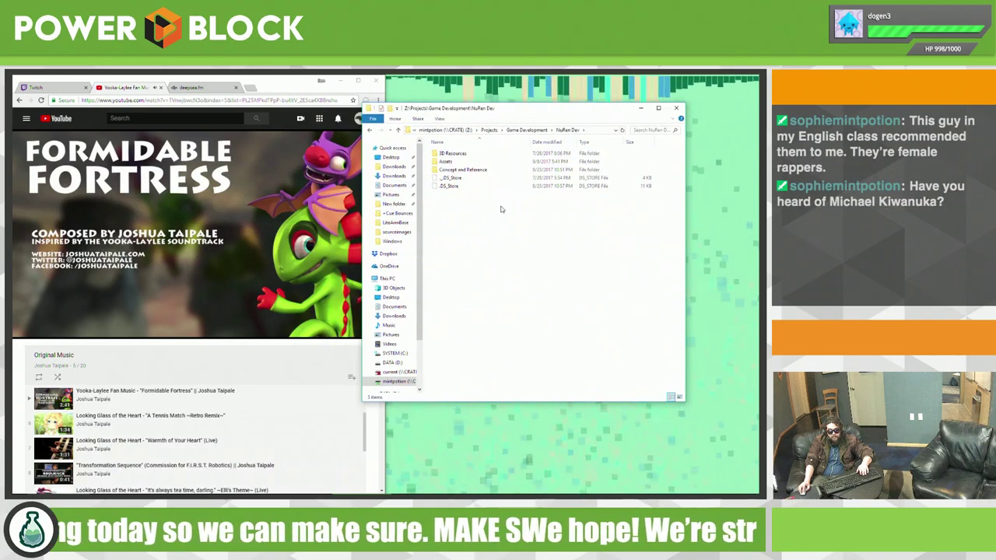
{"action": "double_click", "coordinate": [445, 161]}
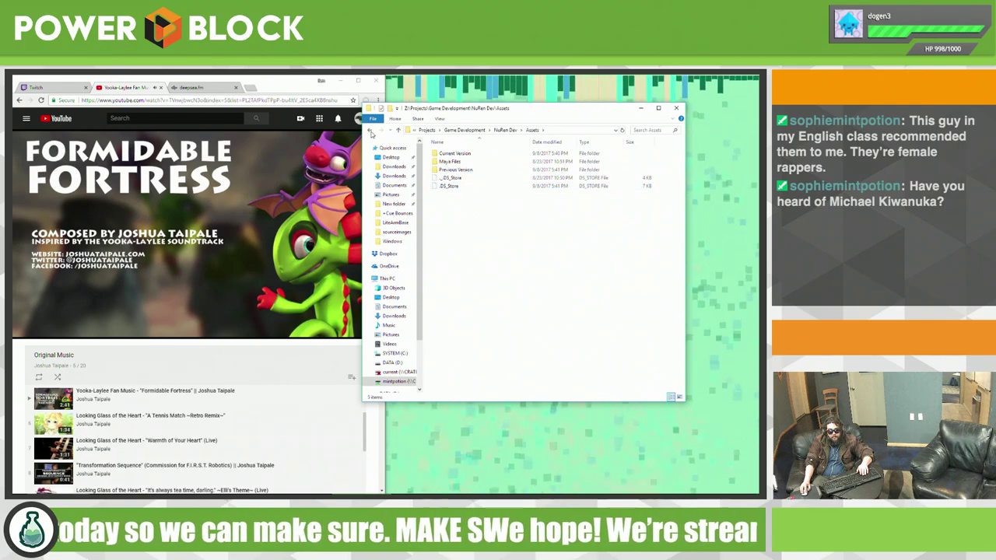
{"action": "double_click", "coordinate": [449, 161]}
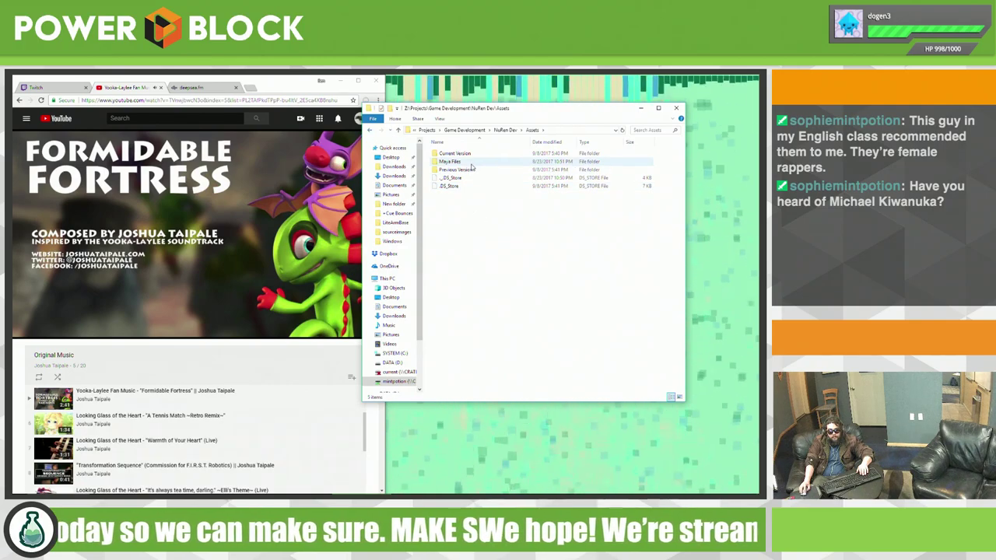
{"action": "left_click", "coordinate": [371, 130]}
{"action": "left_click", "coordinate": [371, 130]}
{"action": "left_click", "coordinate": [372, 130]}
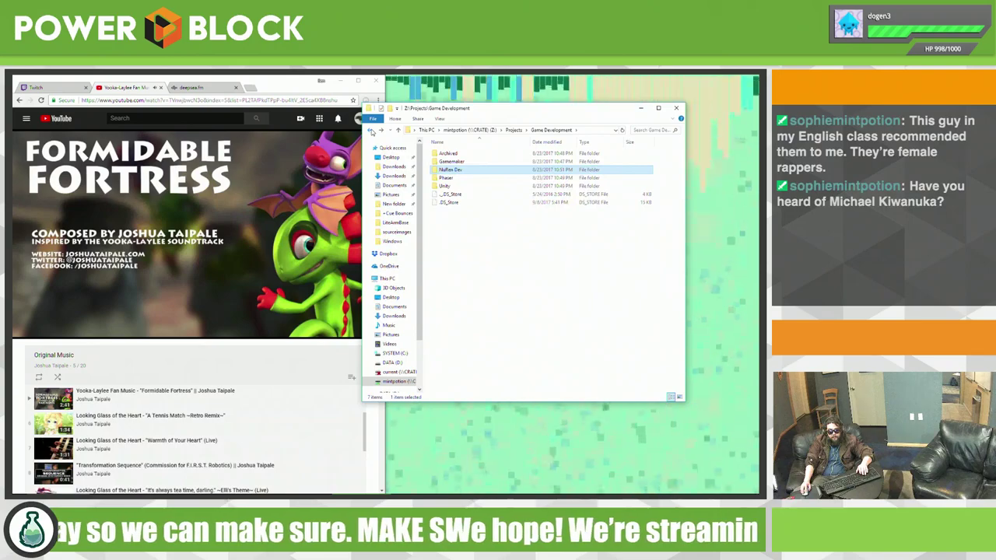
{"action": "left_click", "coordinate": [371, 129]}
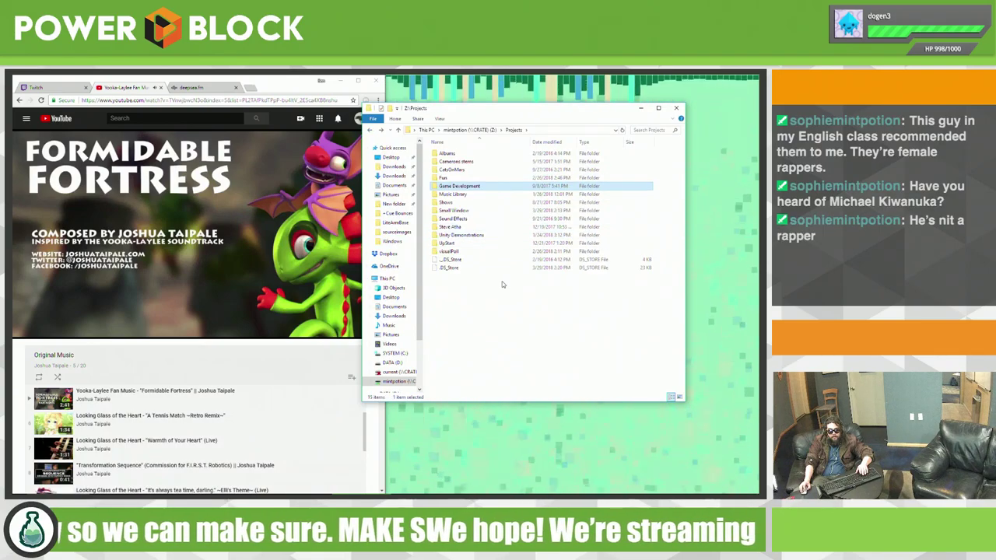
Step: Clear the folder selection and minimize Chrome
{"action": "left_click", "coordinate": [483, 291]}
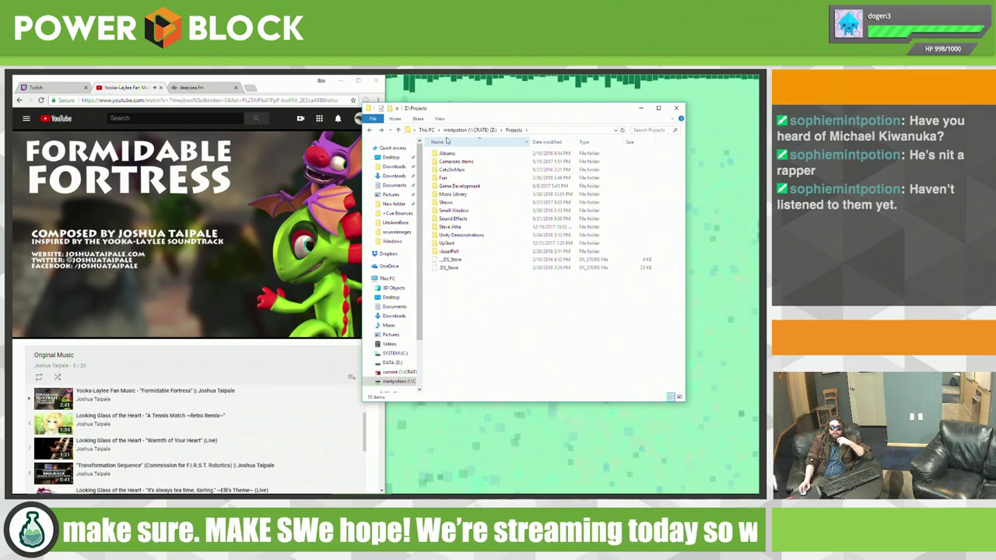
{"action": "left_click", "coordinate": [339, 87]}
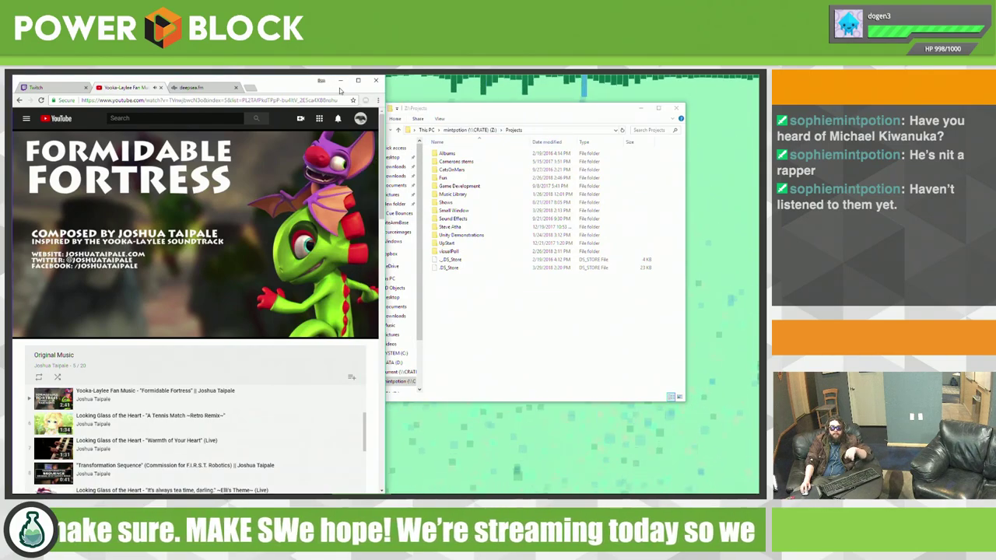
{"action": "left_click", "coordinate": [342, 81]}
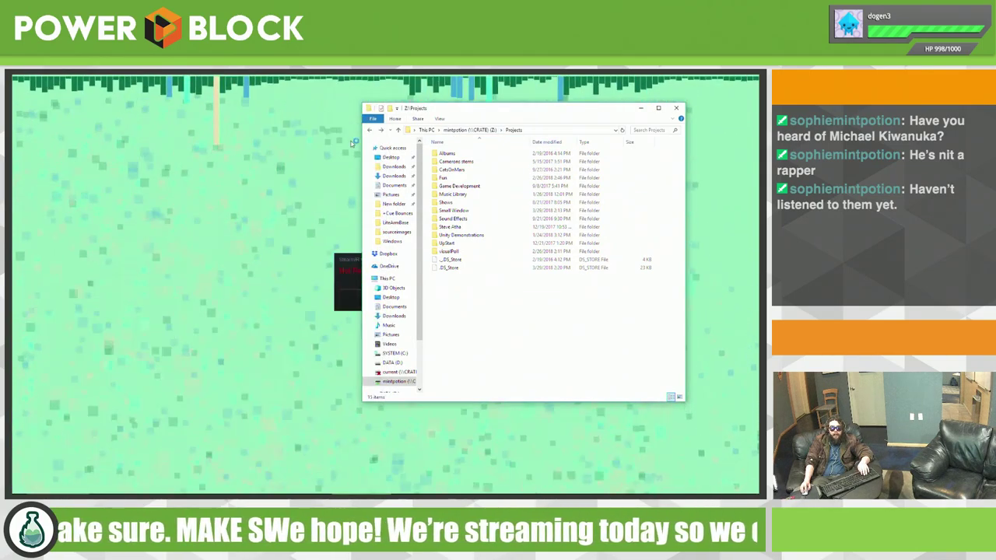
Step: Place a second File Explorer window on the left showing D:\Maya Projects, beside Z:\Projects
{"action": "left_click", "coordinate": [350, 259]}
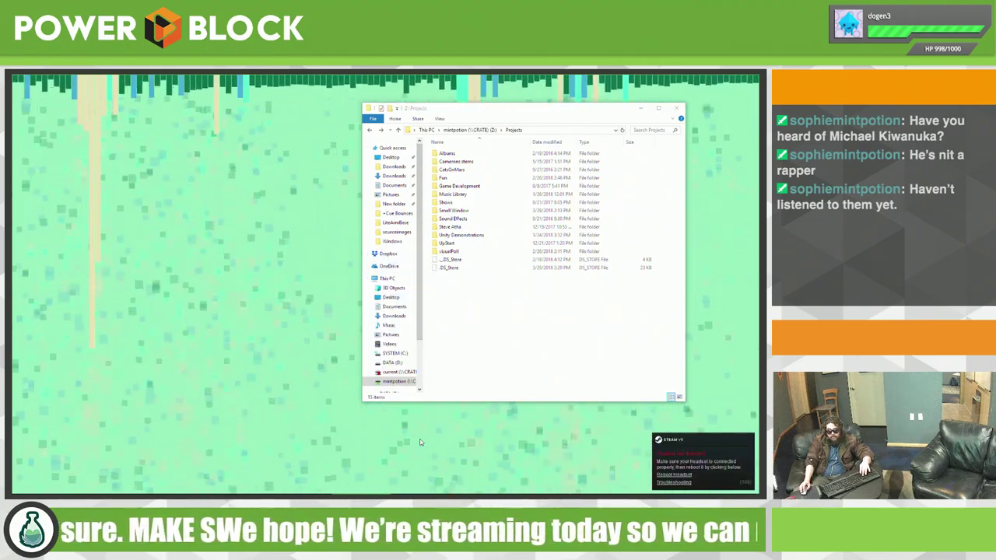
{"action": "key", "text": "super+e"}
{"action": "left_click_drag", "start_coordinate": [505, 118], "coordinate": [262, 106]}
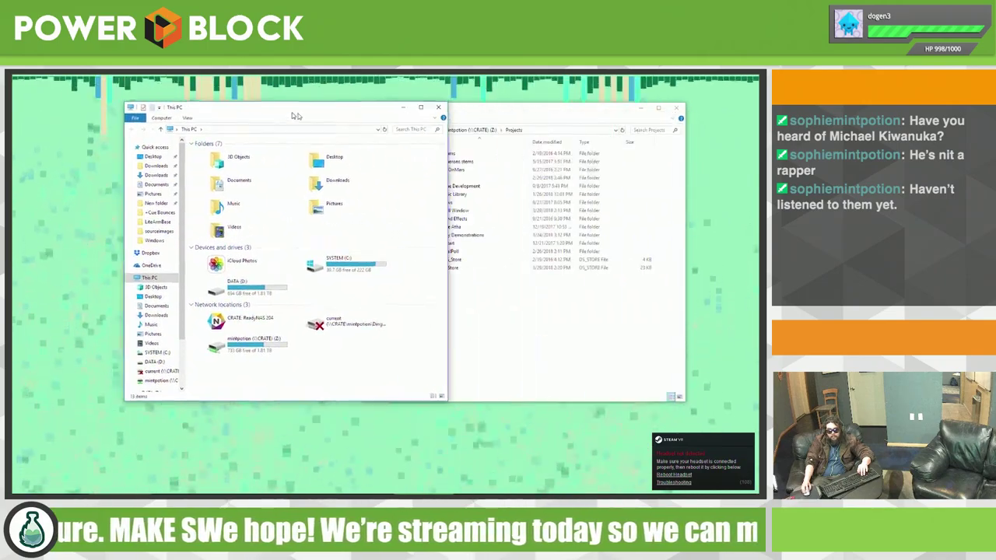
{"action": "double_click", "coordinate": [233, 285]}
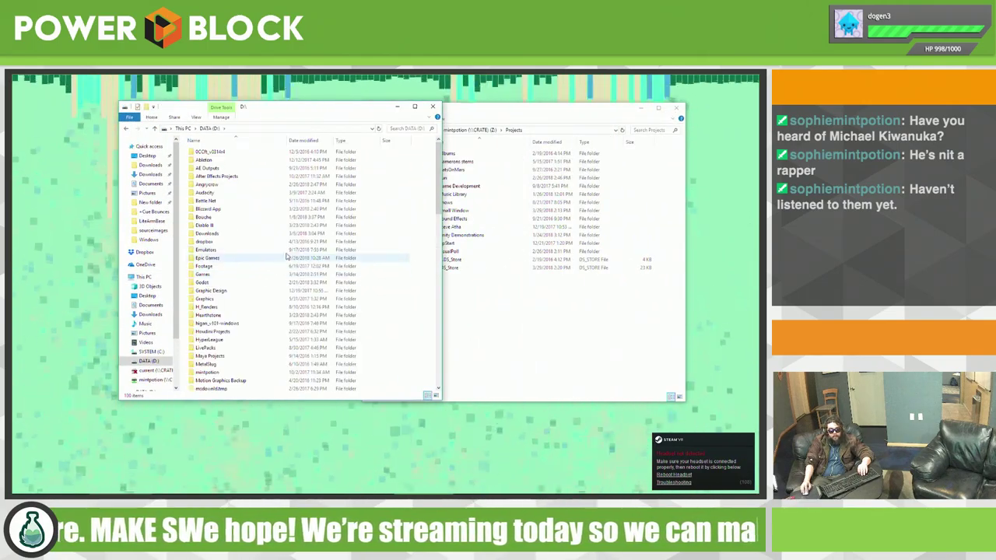
{"action": "scroll", "coordinate": [288, 280], "scroll_direction": "down", "scroll_amount": 3}
{"action": "scroll", "coordinate": [276, 288], "scroll_direction": "down", "scroll_amount": 3}
{"action": "scroll", "coordinate": [264, 294], "scroll_direction": "down", "scroll_amount": 3}
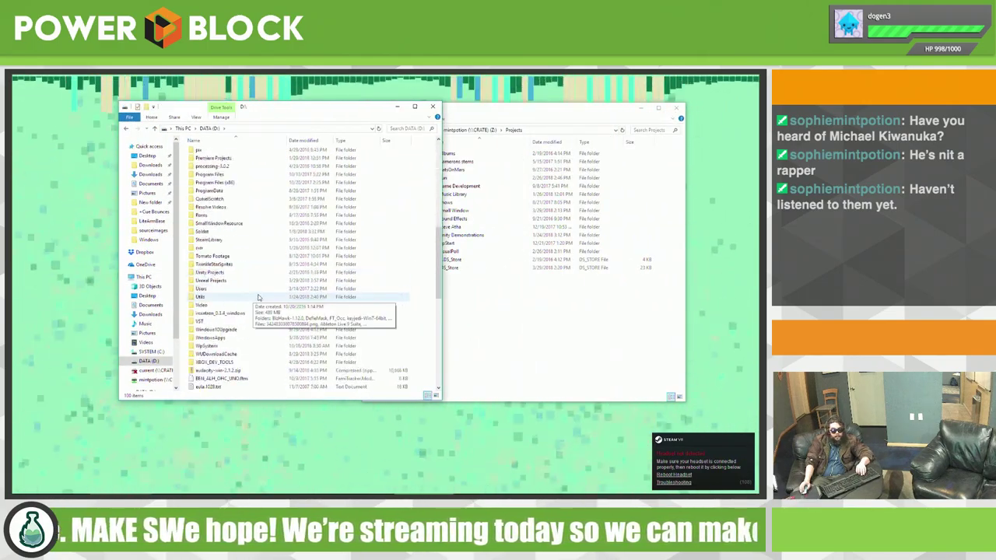
{"action": "scroll", "coordinate": [260, 293], "scroll_direction": "up", "scroll_amount": 3}
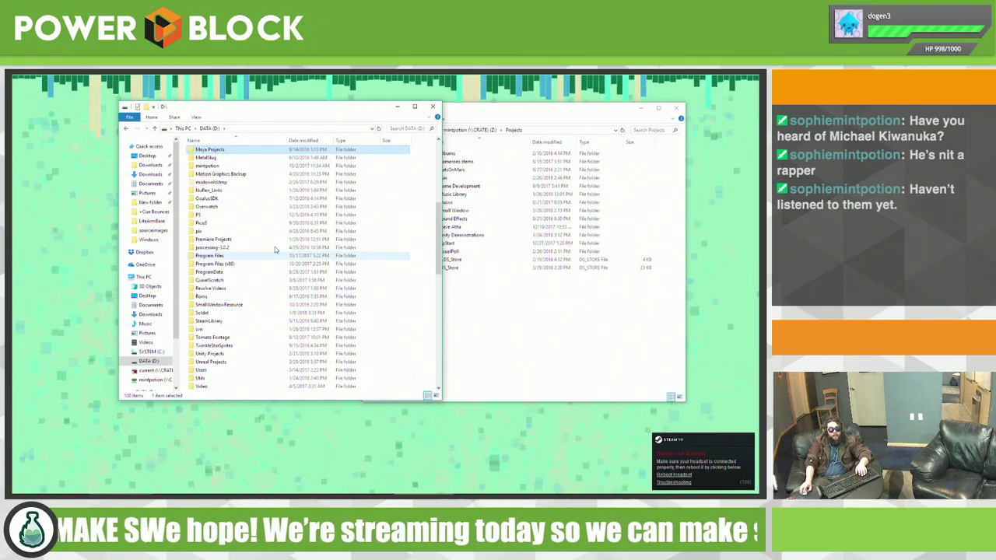
{"action": "left_click", "coordinate": [218, 150]}
{"action": "key", "text": "Return"}
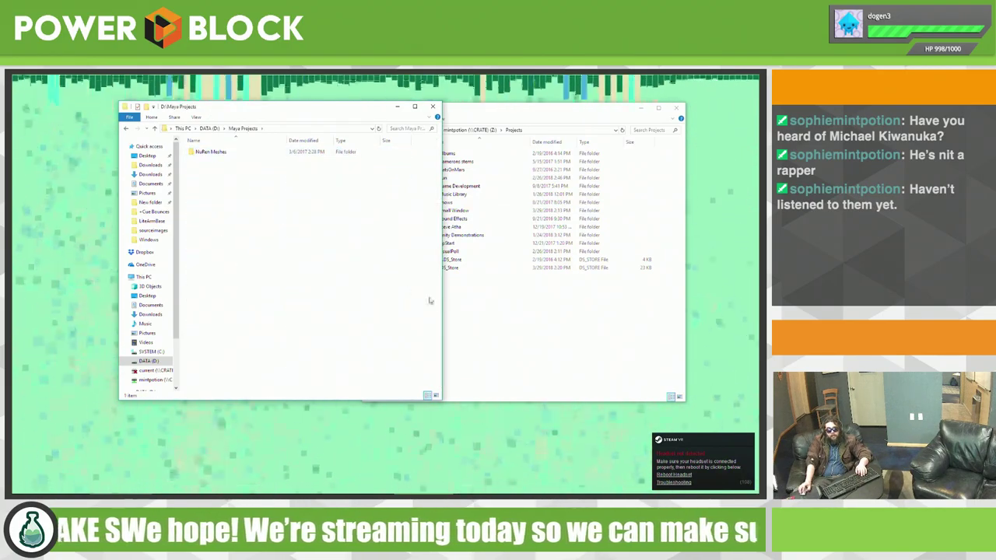
{"action": "left_click", "coordinate": [455, 296]}
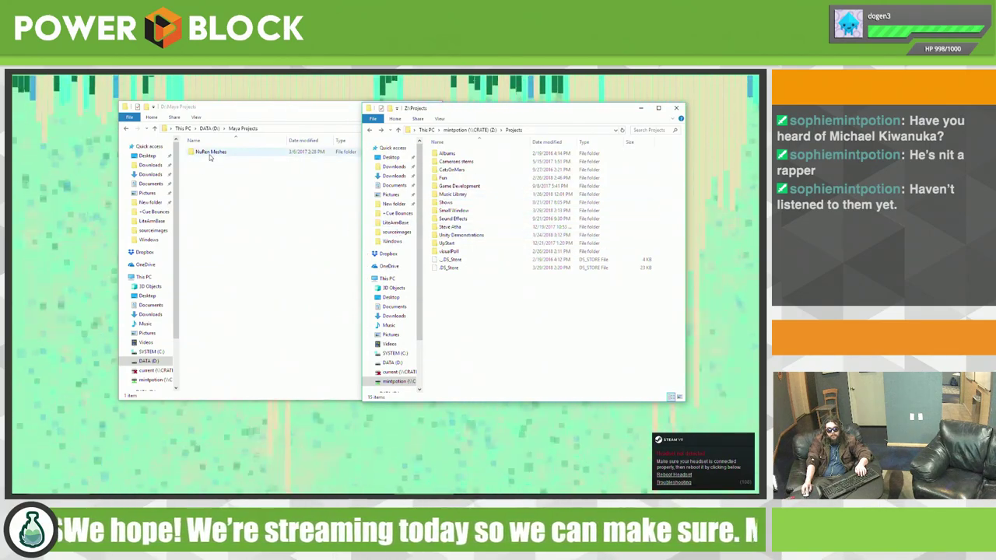
Step: Copy the NuRen Meshes folder (3,033 items) from D:\Maya Projects into Z:\Projects
{"action": "left_click_drag", "start_coordinate": [208, 154], "coordinate": [512, 340]}
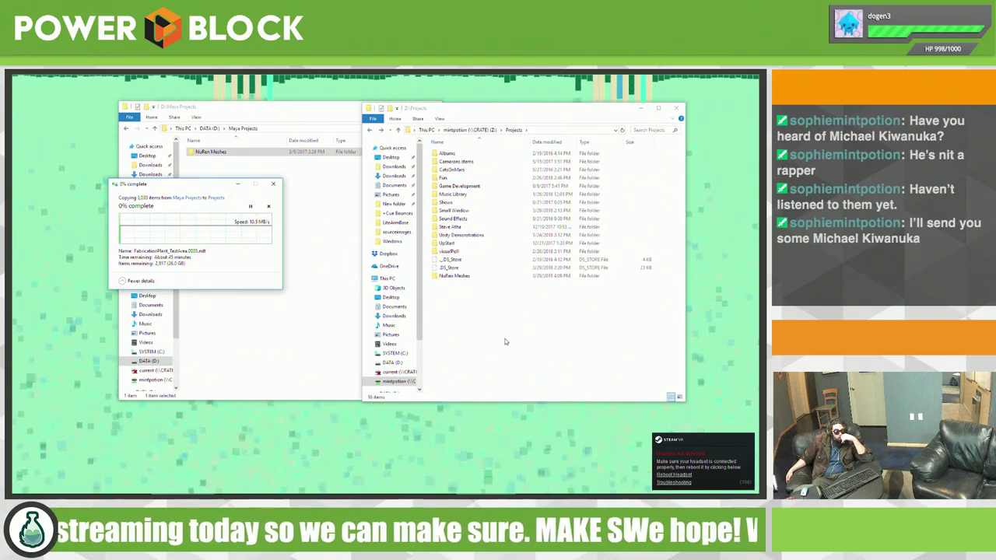
{"action": "key", "text": "alt+Tab"}
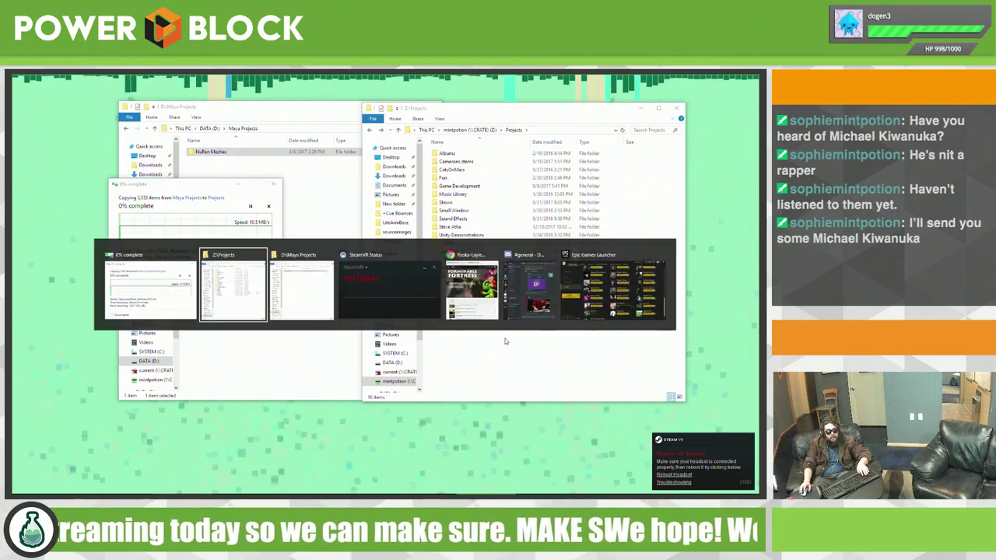
{"action": "key", "text": "alt+Tab"}
{"action": "key", "text": "alt+Tab"}
{"action": "key", "text": "alt+Tab"}
{"action": "key", "text": "alt+Tab"}
{"action": "key", "text": "alt+Tab"}
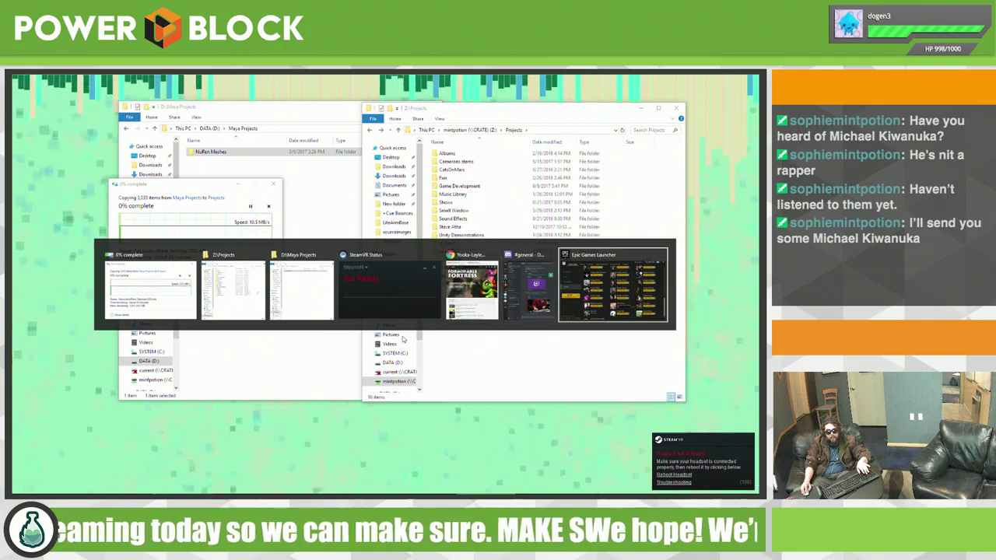
{"action": "key", "text": "alt+Tab"}
{"action": "key", "text": "alt+Tab"}
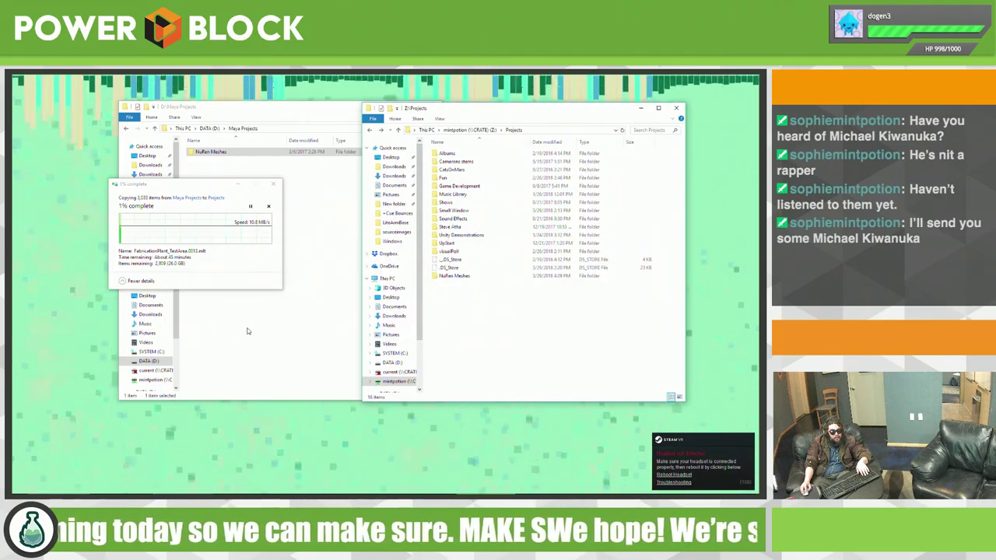
{"action": "key", "text": "super"}
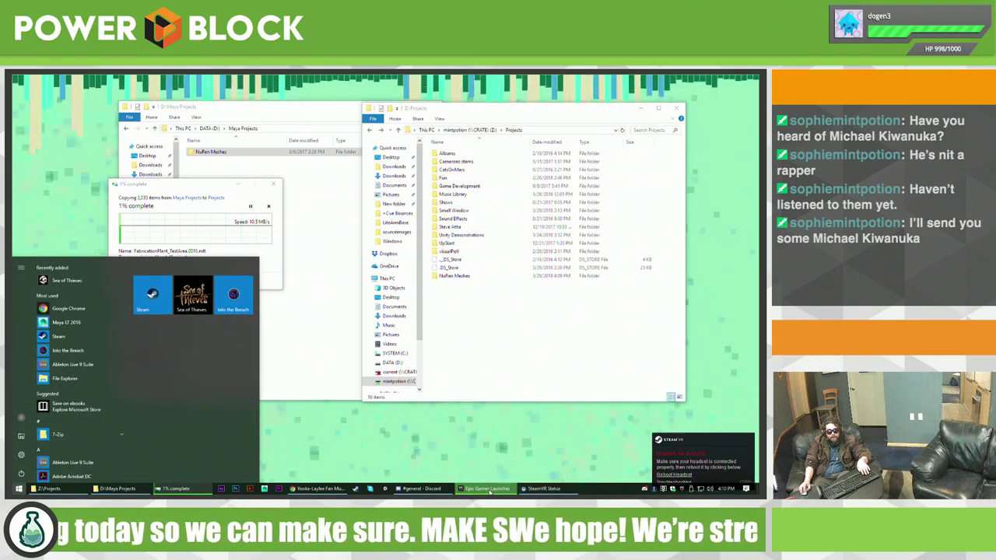
{"action": "key", "text": "Escape"}
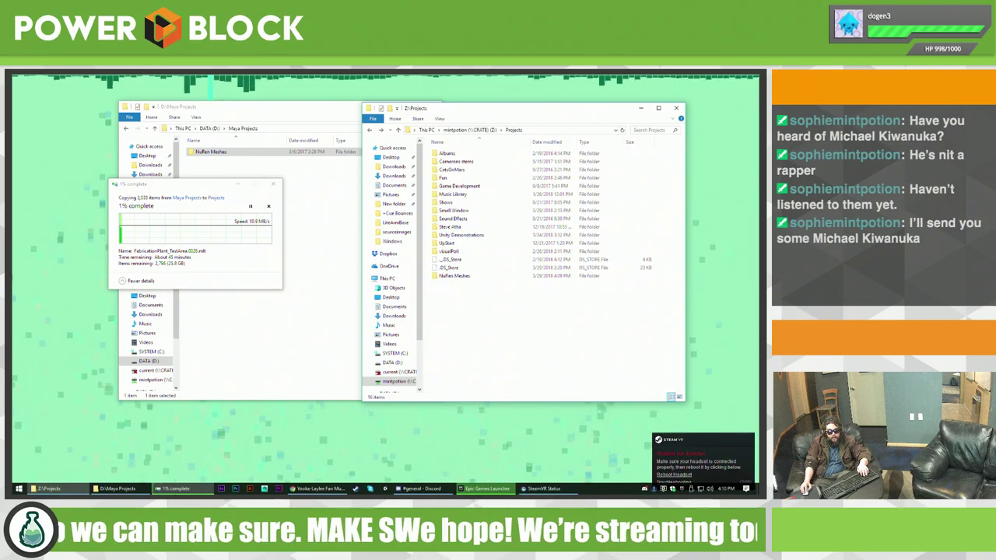
{"action": "left_click", "coordinate": [516, 471]}
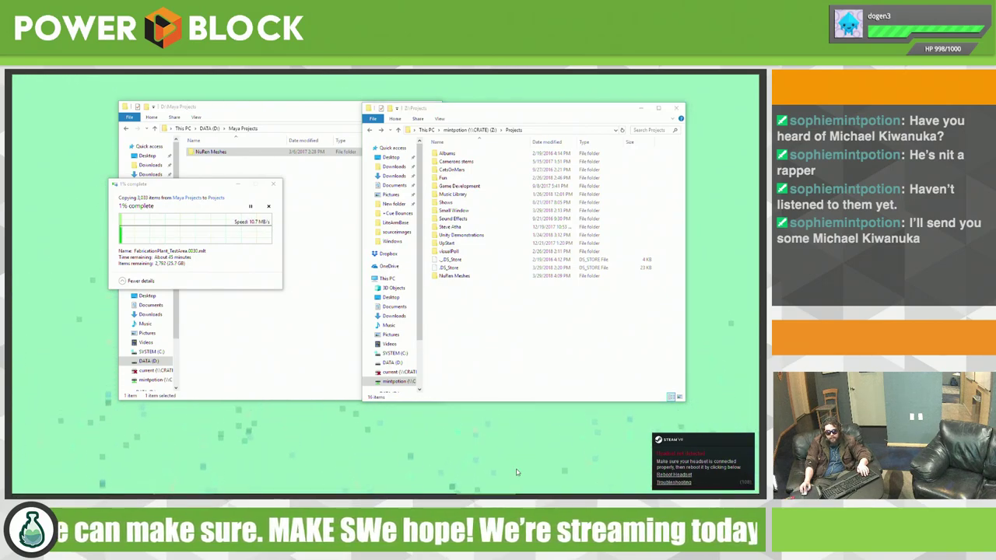
Step: Switch to Discord's game_dev channel and view the posted animated image enlarged
{"action": "left_click", "coordinate": [424, 488]}
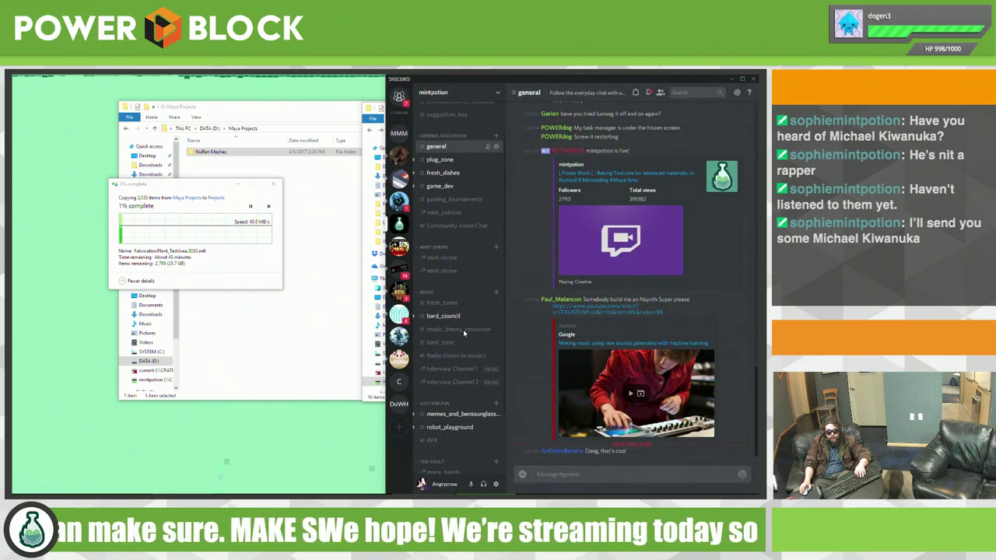
{"action": "scroll", "coordinate": [461, 245], "scroll_direction": "up", "scroll_amount": 2}
{"action": "left_click", "coordinate": [440, 225]}
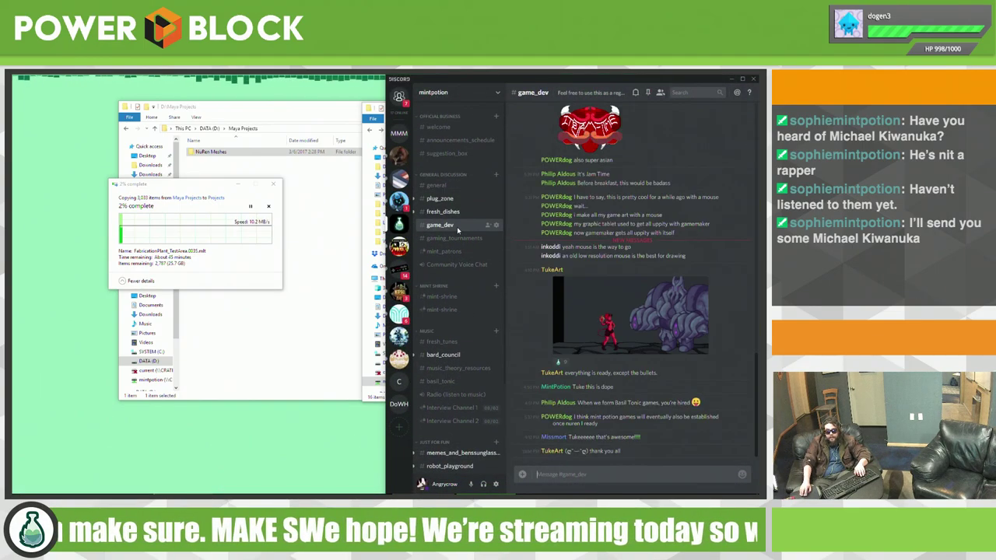
{"action": "left_click", "coordinate": [680, 328]}
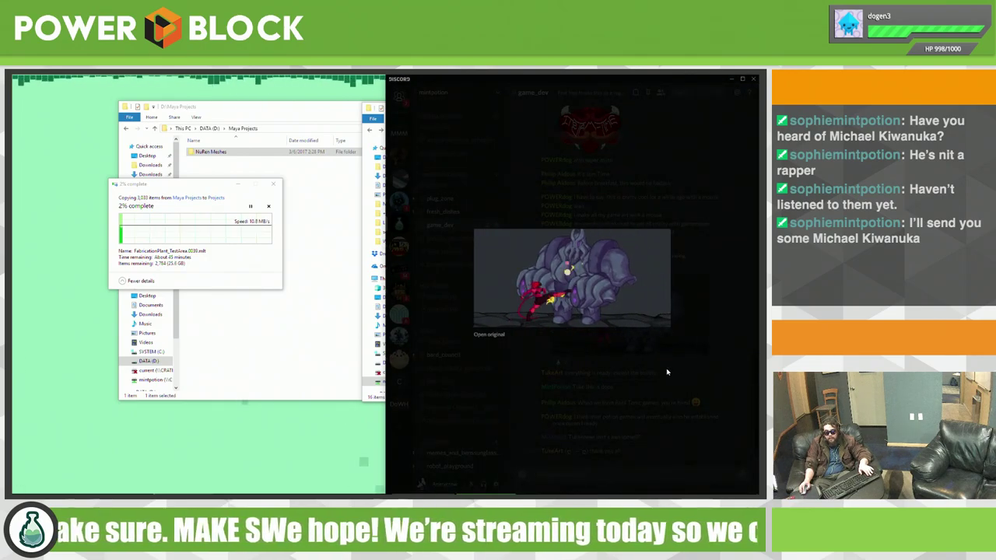
{"action": "left_click", "coordinate": [708, 368]}
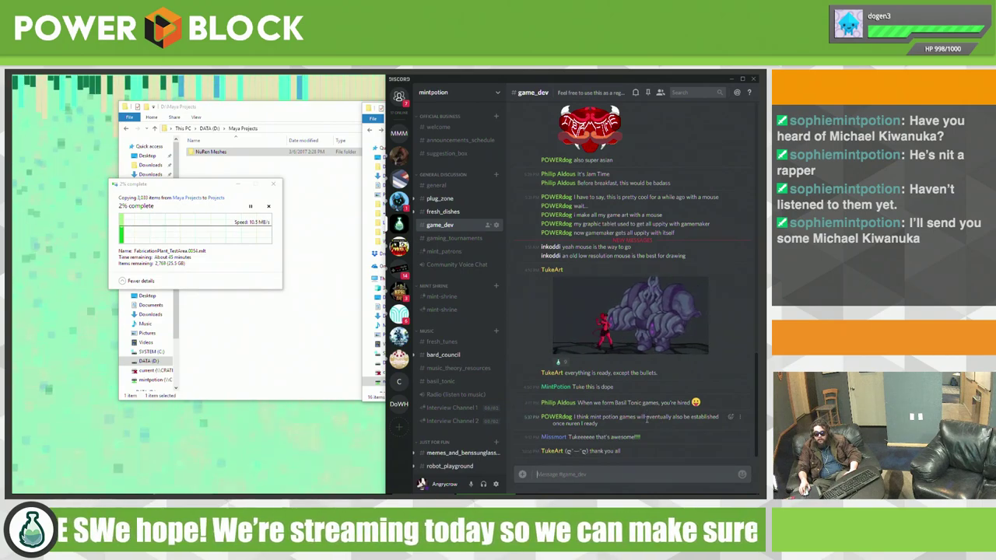
Step: Scroll up to the RainTest.exe attachment and start its download
{"action": "scroll", "coordinate": [645, 419], "scroll_direction": "up", "scroll_amount": 3}
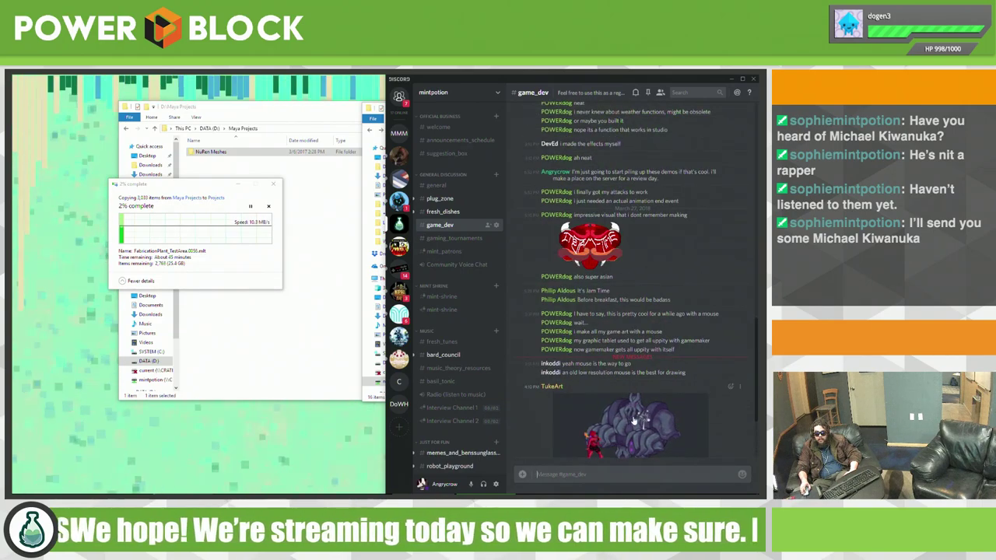
{"action": "scroll", "coordinate": [635, 421], "scroll_direction": "up", "scroll_amount": 3}
{"action": "scroll", "coordinate": [632, 416], "scroll_direction": "up", "scroll_amount": 2}
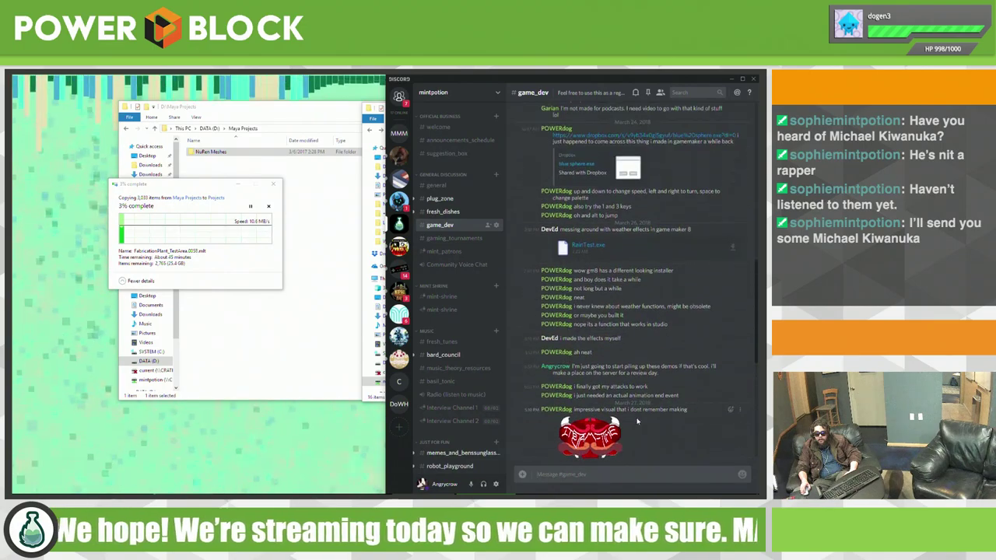
{"action": "left_click", "coordinate": [729, 249]}
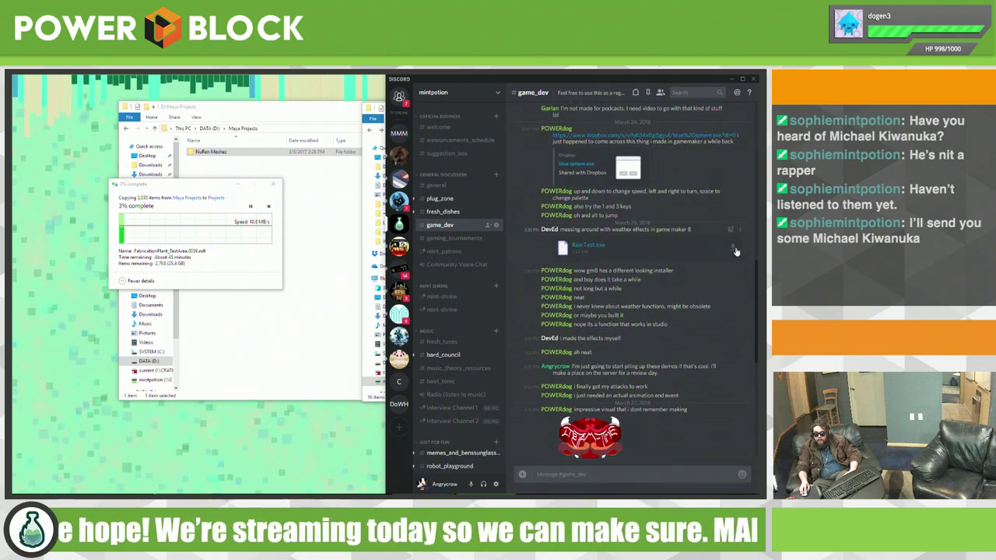
Step: Save RainTest.exe to the Desktop and open the blue sphere.exe Dropbox page, skipping sign-up
{"action": "scroll", "coordinate": [679, 254], "scroll_direction": "up", "scroll_amount": 2}
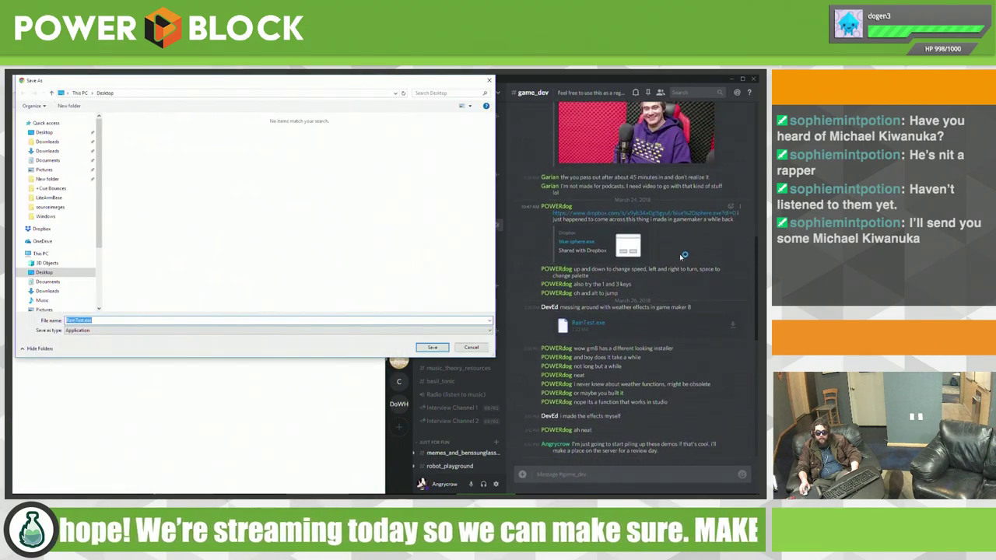
{"action": "left_click", "coordinate": [430, 350]}
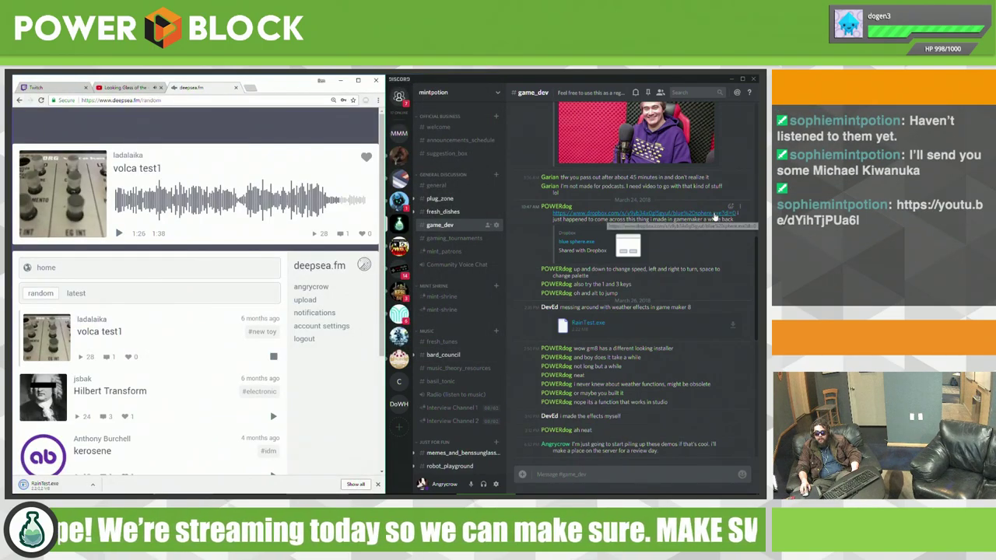
{"action": "left_click", "coordinate": [576, 243]}
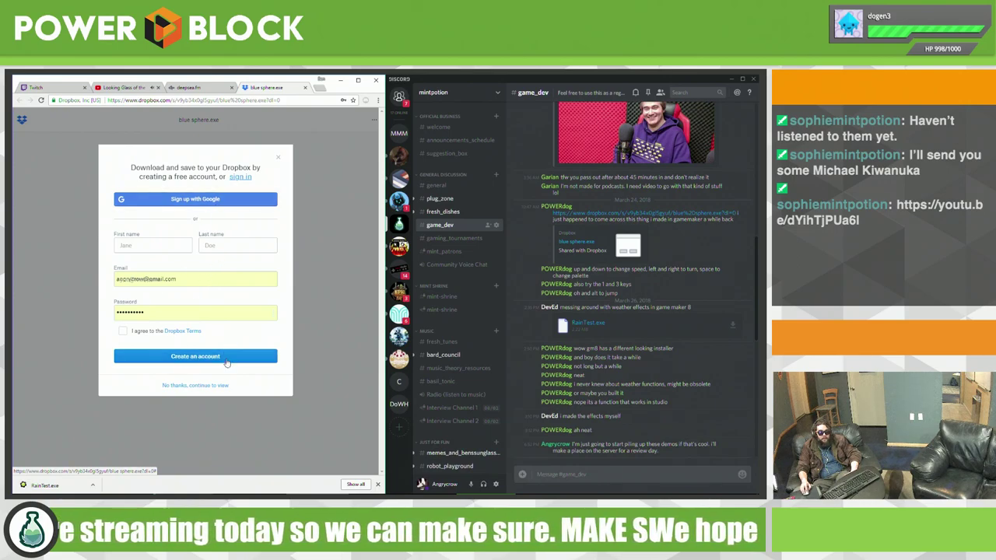
{"action": "left_click", "coordinate": [210, 386]}
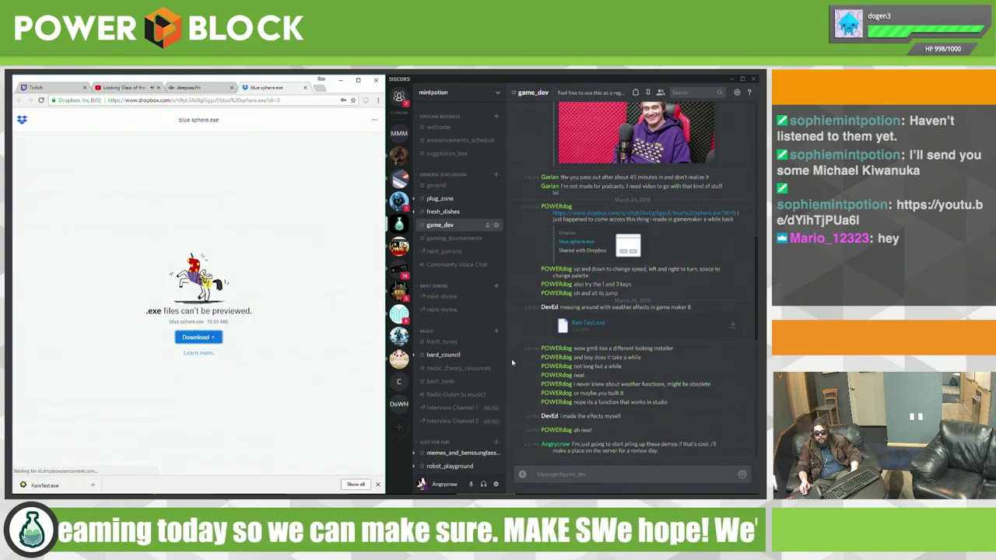
Step: Download blue sphere.exe and scroll back up through the game_dev chat history
{"action": "left_click", "coordinate": [433, 348]}
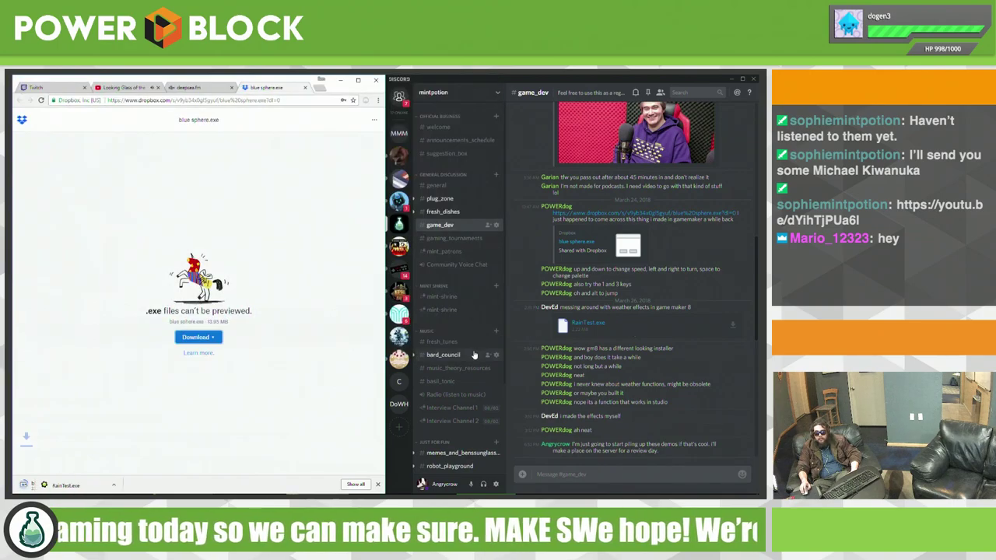
{"action": "scroll", "coordinate": [672, 348], "scroll_direction": "up", "scroll_amount": 1}
{"action": "scroll", "coordinate": [672, 348], "scroll_direction": "up", "scroll_amount": 2}
{"action": "scroll", "coordinate": [672, 348], "scroll_direction": "up", "scroll_amount": 1}
{"action": "scroll", "coordinate": [672, 348], "scroll_direction": "up", "scroll_amount": 2}
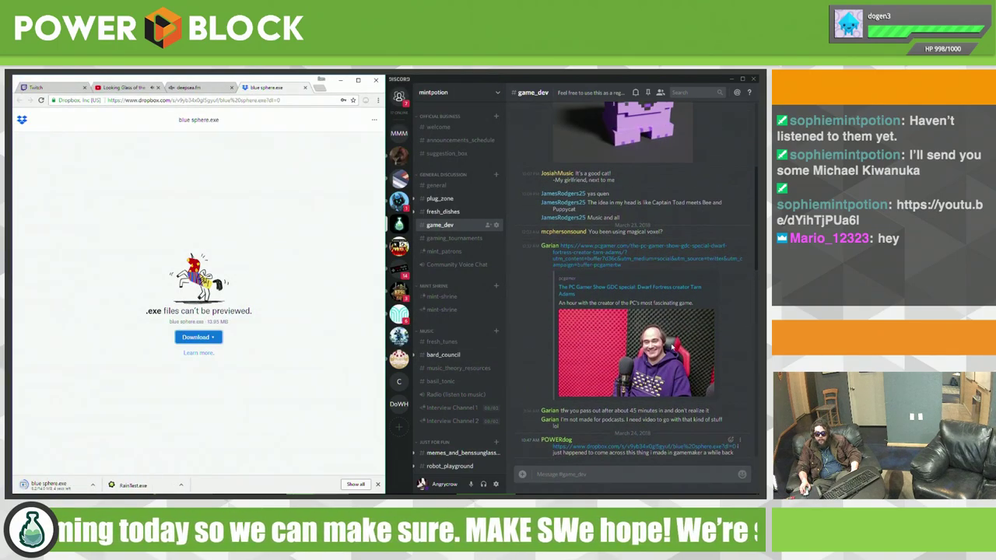
{"action": "scroll", "coordinate": [672, 347], "scroll_direction": "up", "scroll_amount": 2}
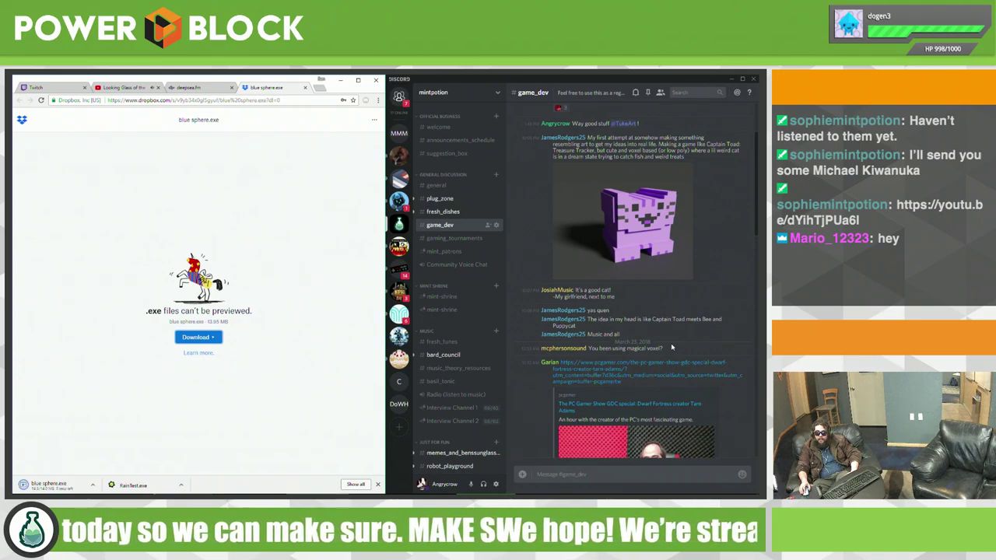
{"action": "scroll", "coordinate": [672, 348], "scroll_direction": "up", "scroll_amount": 1}
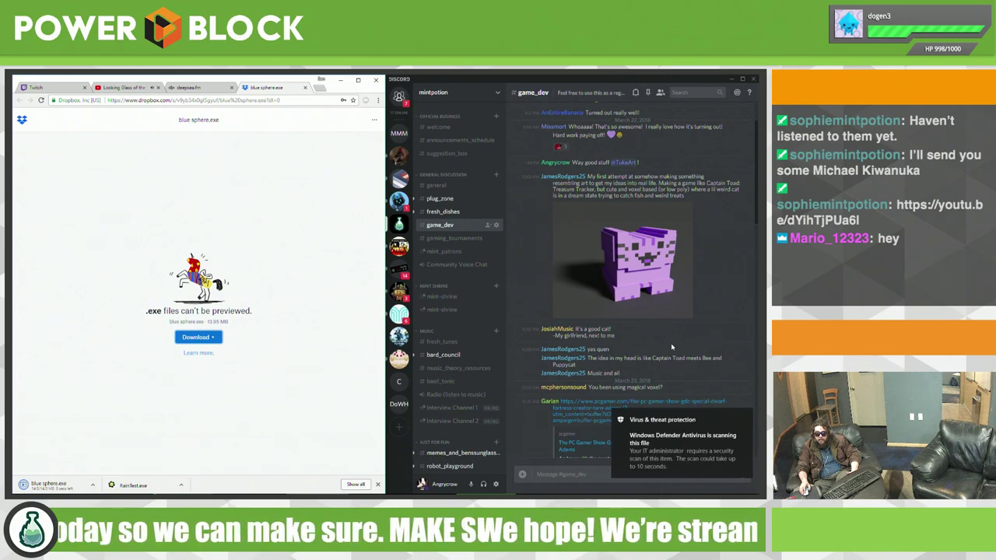
{"action": "mouse_move", "coordinate": [675, 332]}
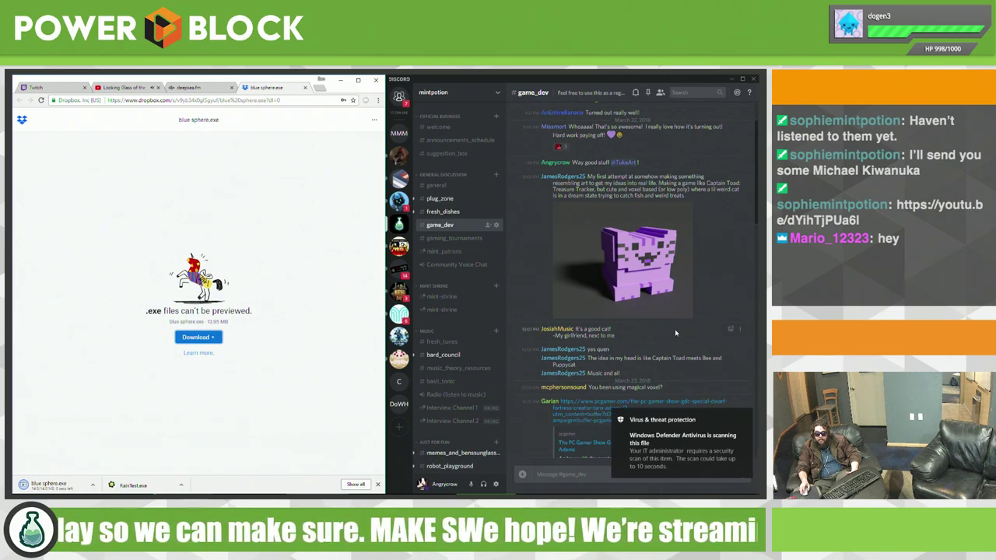
{"action": "scroll", "coordinate": [675, 342], "scroll_direction": "up", "scroll_amount": 1}
{"action": "scroll", "coordinate": [729, 345], "scroll_direction": "up", "scroll_amount": 2}
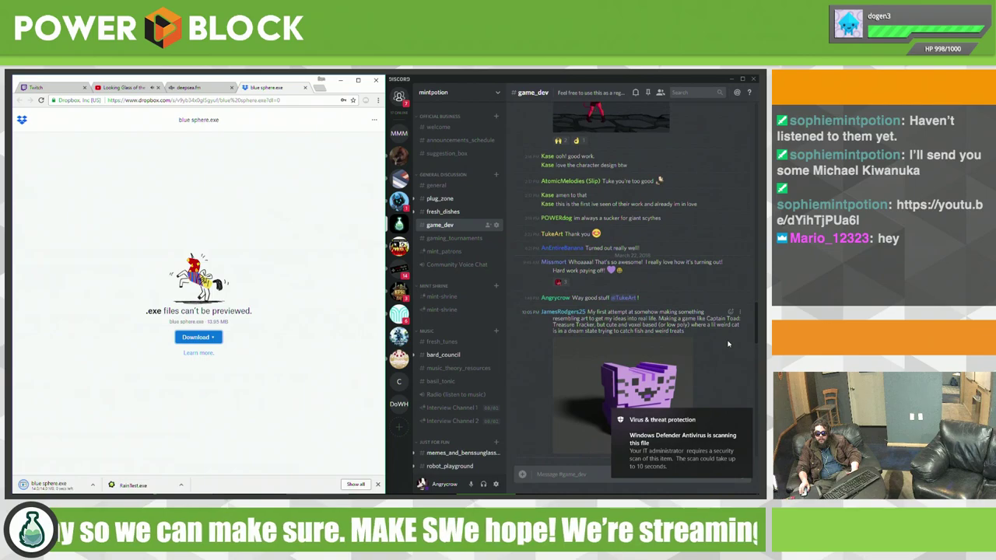
{"action": "scroll", "coordinate": [724, 352], "scroll_direction": "up", "scroll_amount": 2}
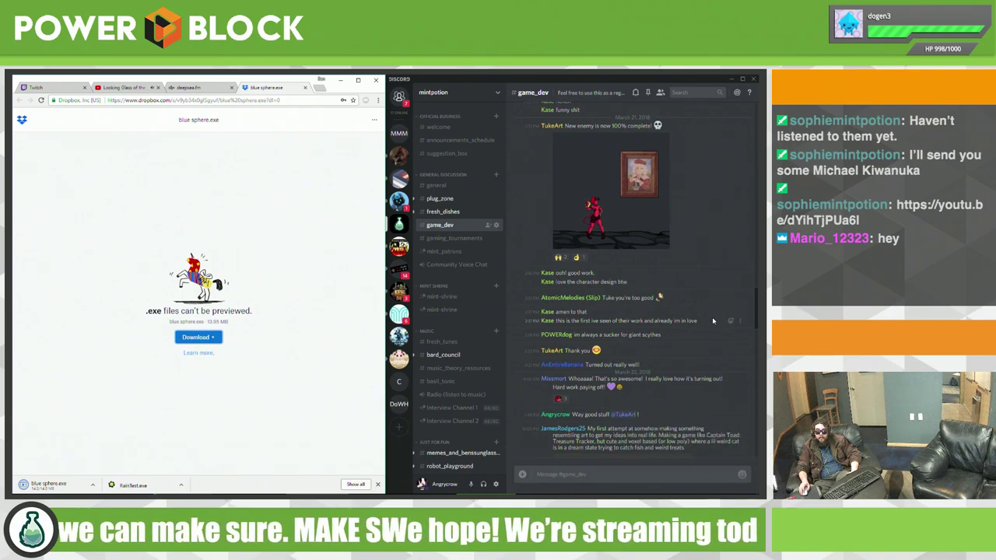
{"action": "scroll", "coordinate": [712, 319], "scroll_direction": "up", "scroll_amount": 1}
{"action": "scroll", "coordinate": [712, 319], "scroll_direction": "up", "scroll_amount": 1}
{"action": "scroll", "coordinate": [712, 319], "scroll_direction": "up", "scroll_amount": 1}
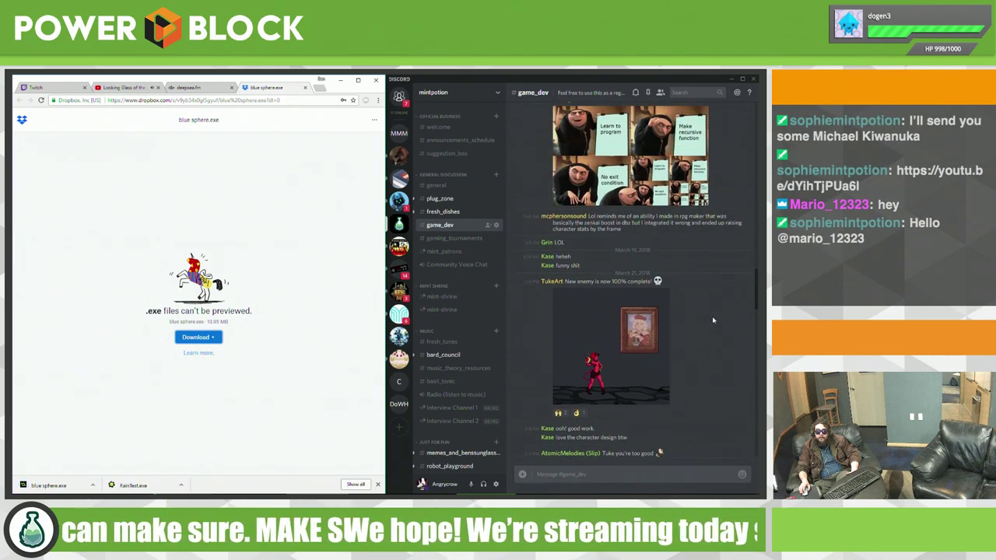
{"action": "mouse_move", "coordinate": [623, 284]}
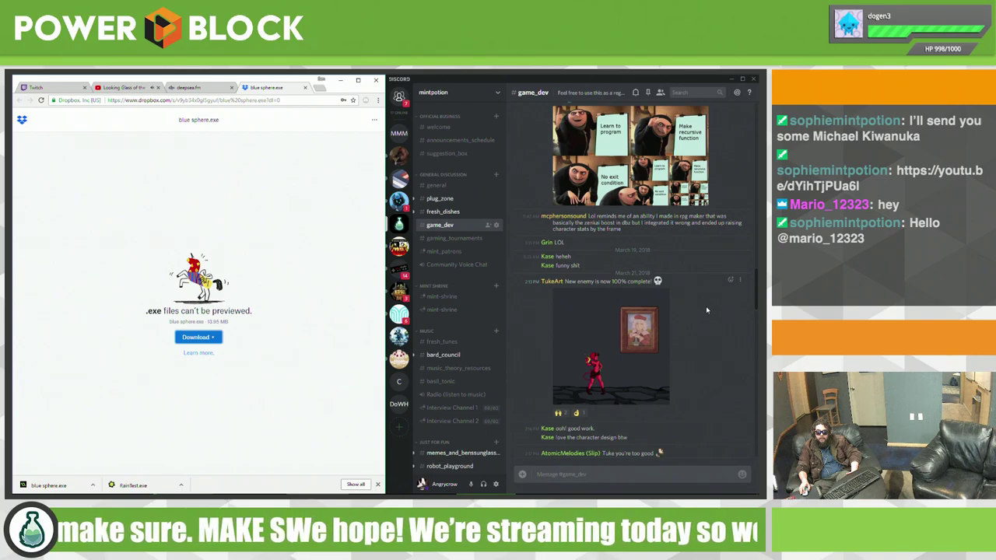
{"action": "scroll", "coordinate": [706, 309], "scroll_direction": "up", "scroll_amount": 2}
{"action": "scroll", "coordinate": [706, 310], "scroll_direction": "up", "scroll_amount": 2}
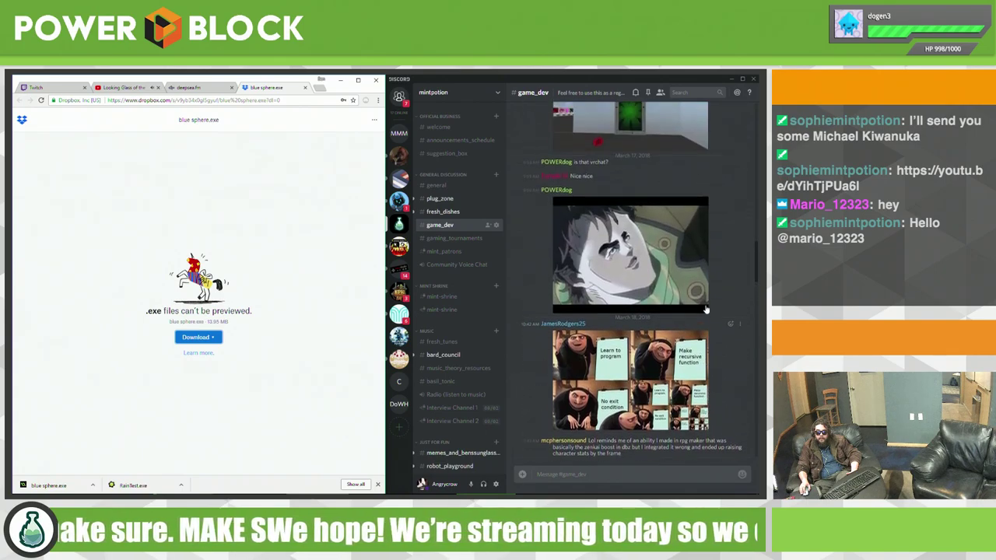
{"action": "scroll", "coordinate": [706, 309], "scroll_direction": "up", "scroll_amount": 1}
{"action": "scroll", "coordinate": [705, 310], "scroll_direction": "up", "scroll_amount": 2}
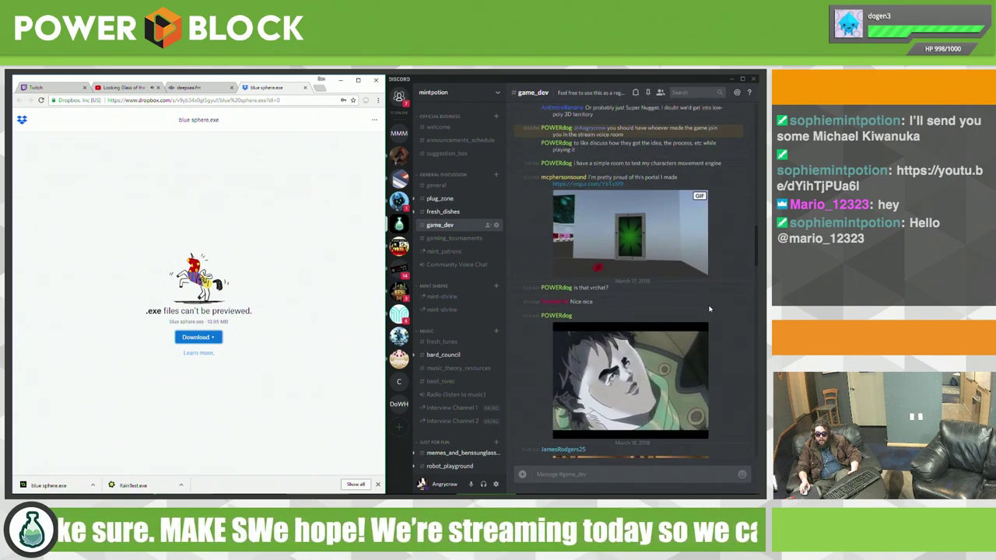
Step: View the portal GIF enlarged, close it, and scroll further up the chat
{"action": "left_click", "coordinate": [683, 242]}
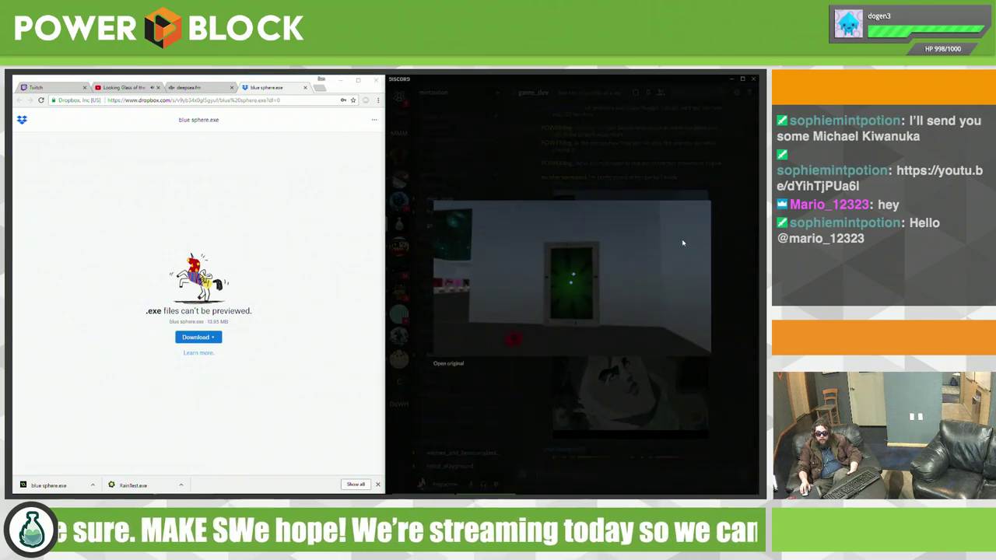
{"action": "key", "text": "Escape"}
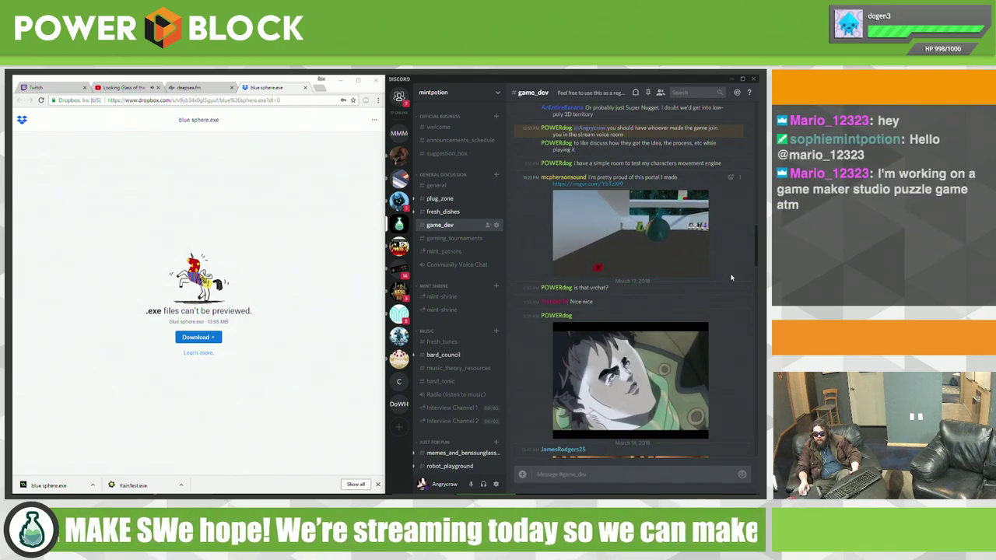
{"action": "scroll", "coordinate": [732, 280], "scroll_direction": "up", "scroll_amount": 2}
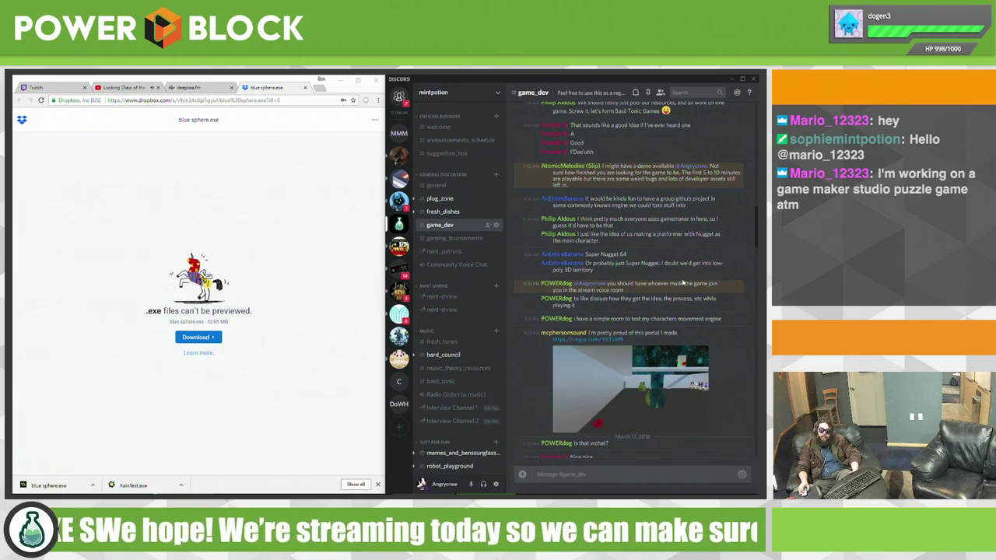
{"action": "scroll", "coordinate": [682, 280], "scroll_direction": "up", "scroll_amount": 1}
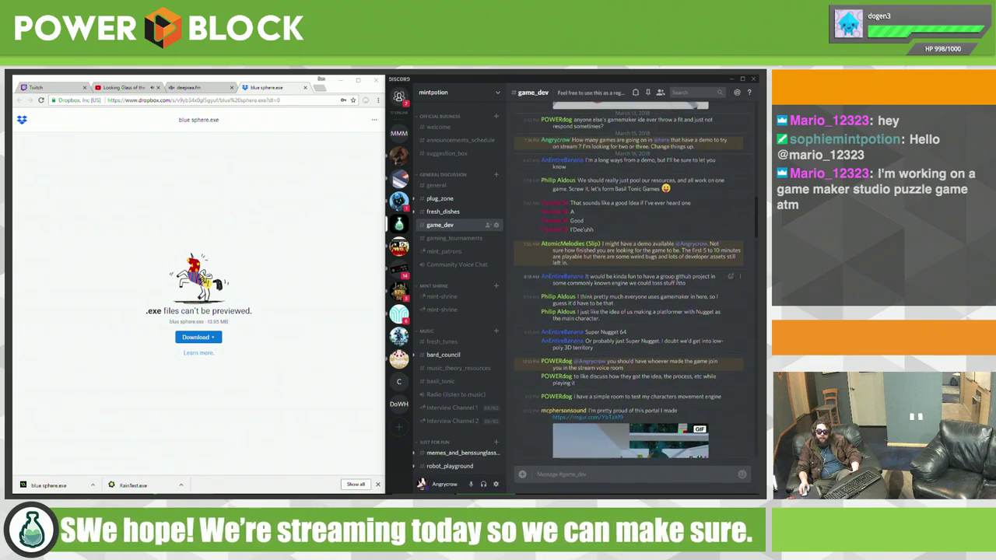
{"action": "scroll", "coordinate": [698, 315], "scroll_direction": "up", "scroll_amount": 2}
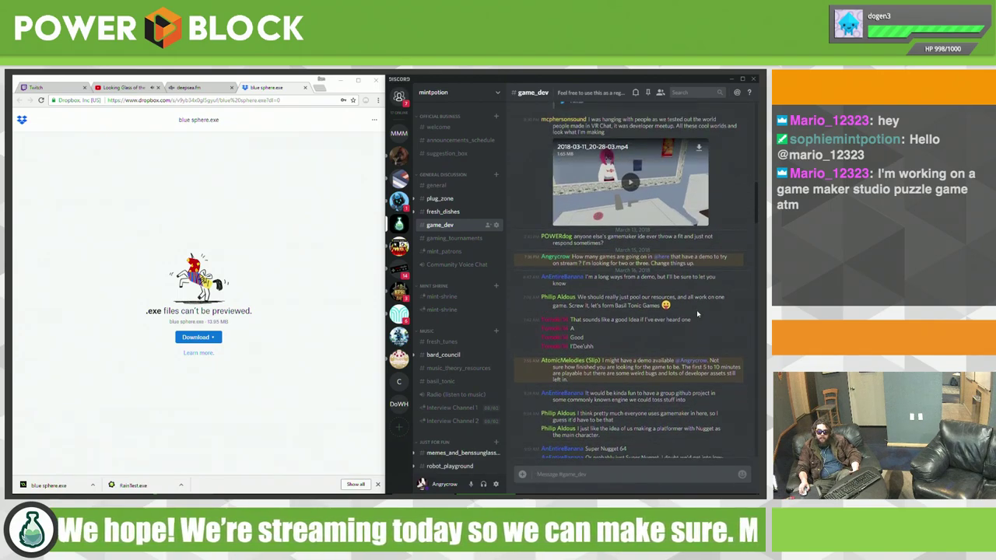
{"action": "scroll", "coordinate": [697, 314], "scroll_direction": "up", "scroll_amount": 2}
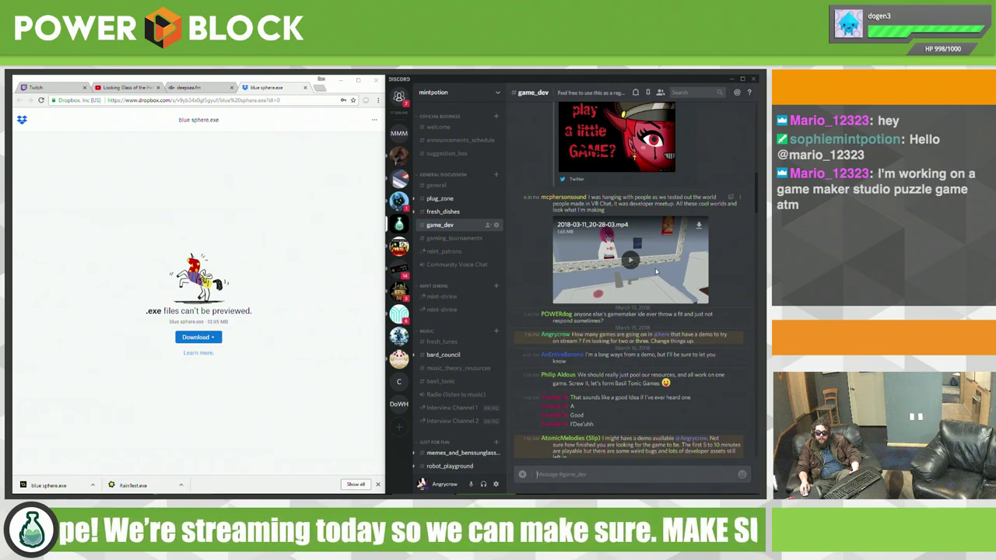
Step: Play, pause and resume the VR Chat clip 2018-03-11_20-28-03.mp4
{"action": "left_click", "coordinate": [631, 262]}
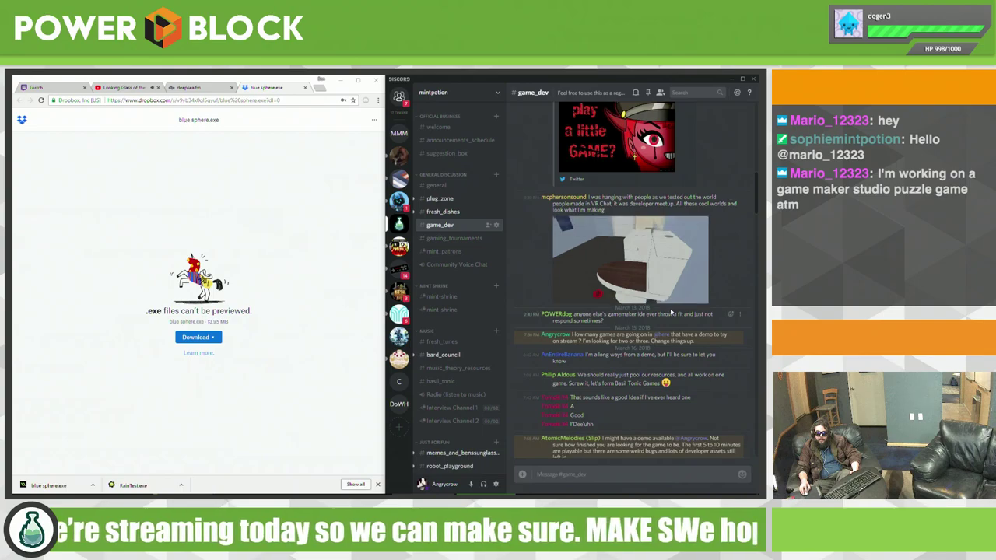
{"action": "left_click", "coordinate": [657, 268]}
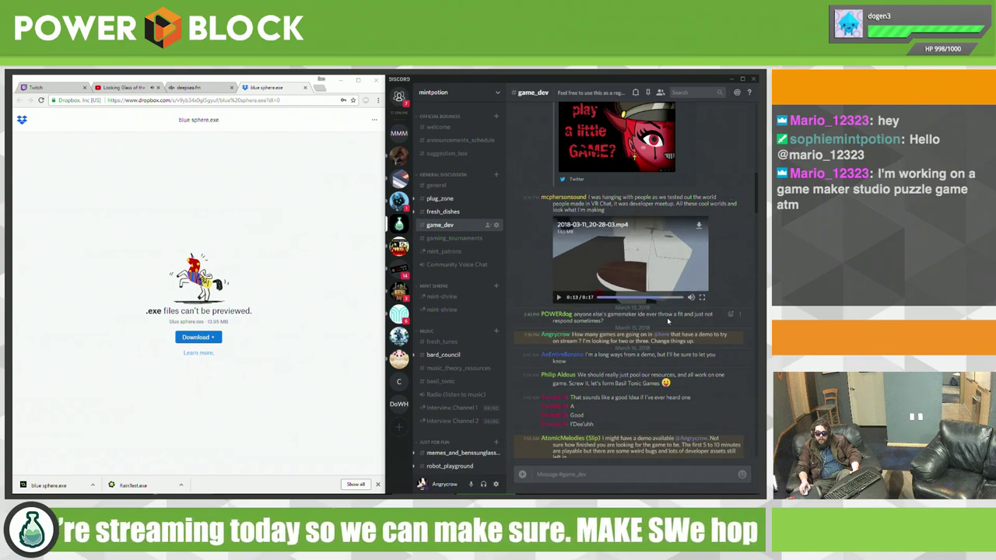
{"action": "left_click", "coordinate": [660, 274]}
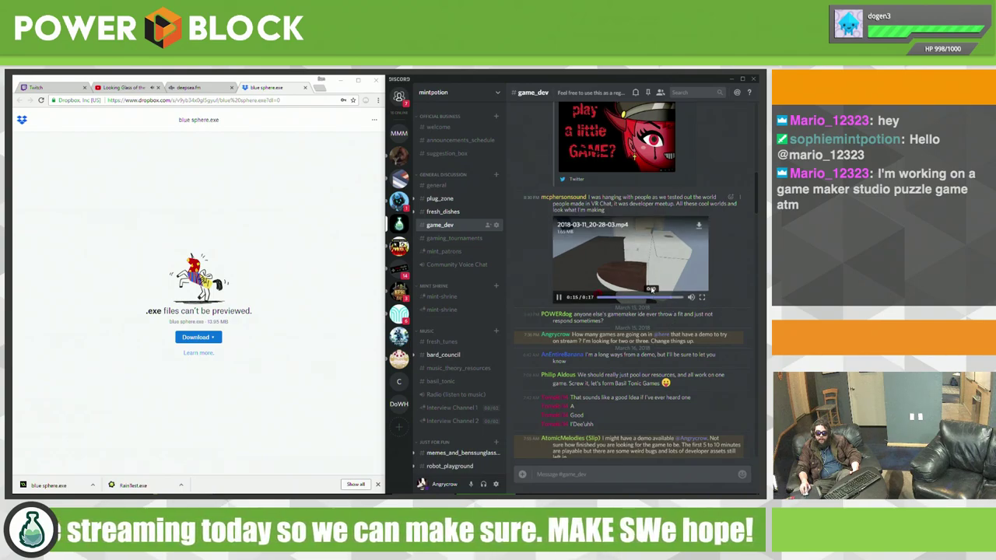
{"action": "scroll", "coordinate": [654, 277], "scroll_direction": "up", "scroll_amount": 3}
{"action": "scroll", "coordinate": [683, 325], "scroll_direction": "up", "scroll_amount": 1}
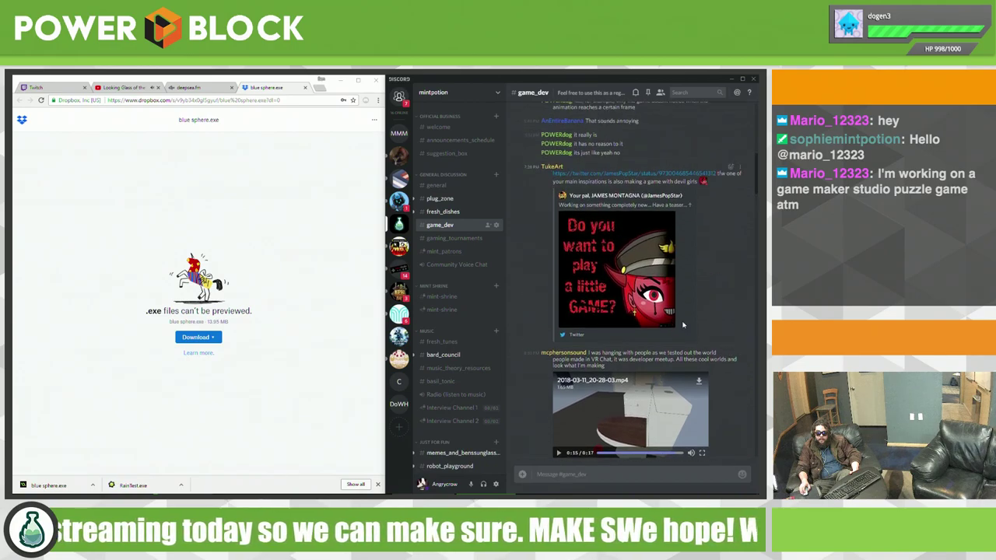
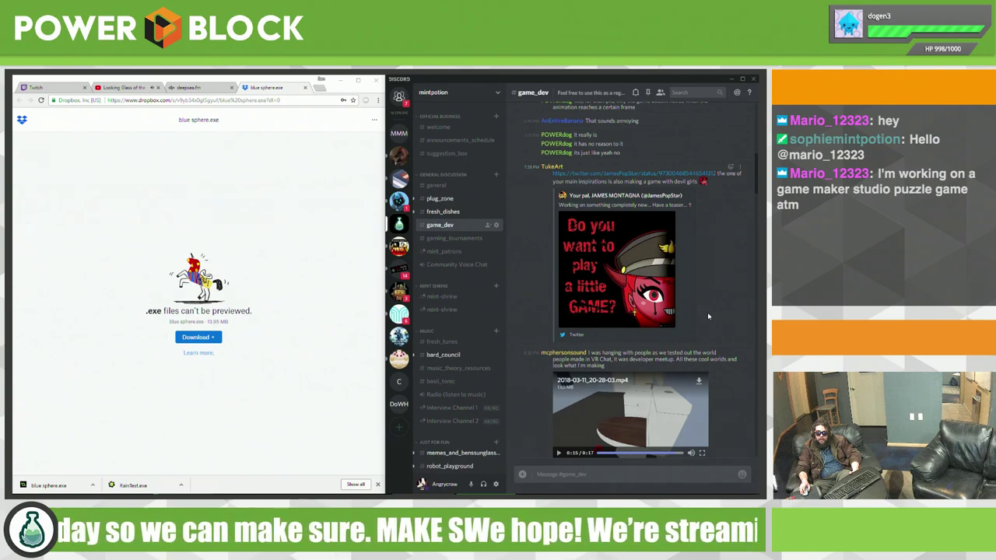
Step: Open the shared HyperEngine2.exe Dropbox page and choose Direct download
{"action": "scroll", "coordinate": [708, 316], "scroll_direction": "up", "scroll_amount": 2}
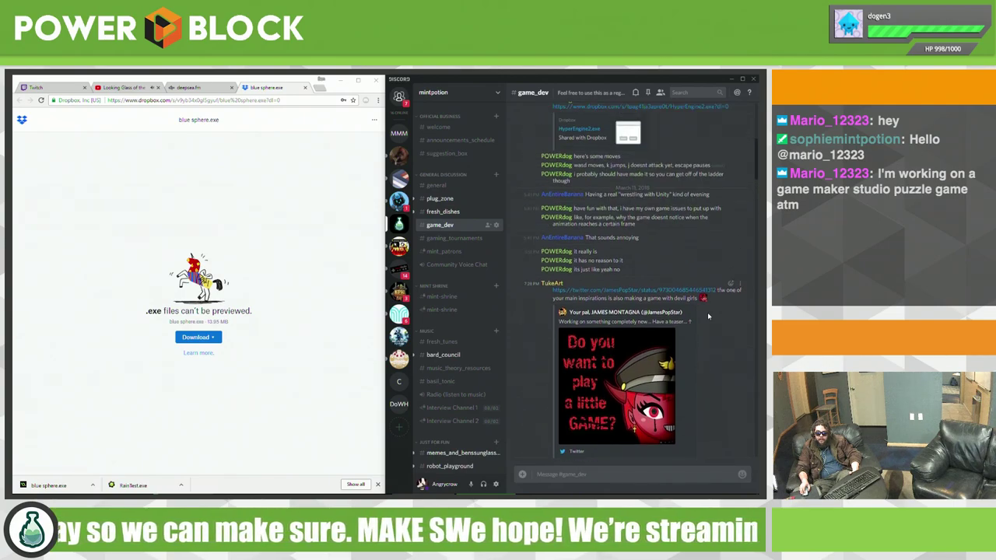
{"action": "scroll", "coordinate": [708, 315], "scroll_direction": "up", "scroll_amount": 1}
{"action": "scroll", "coordinate": [708, 316], "scroll_direction": "up", "scroll_amount": 2}
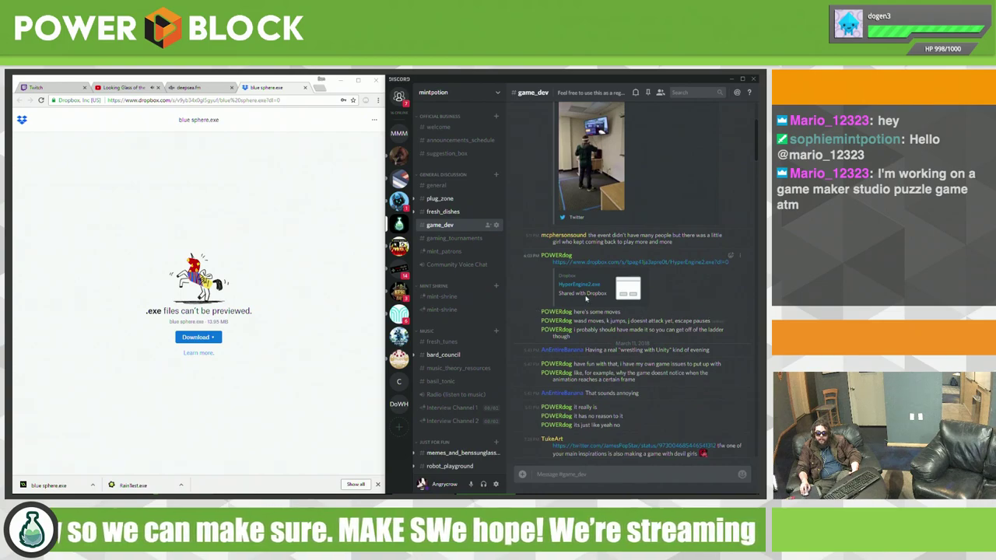
{"action": "left_click", "coordinate": [584, 285]}
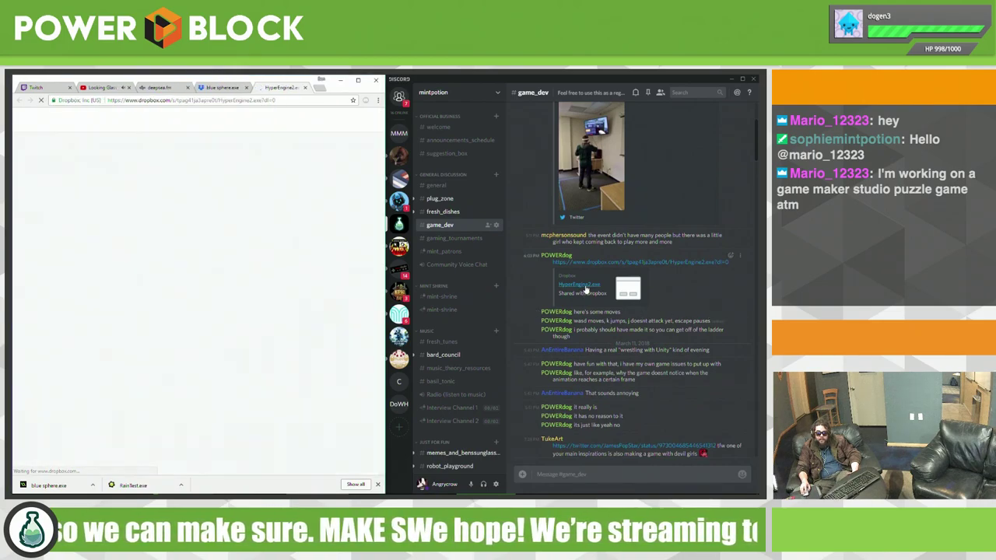
{"action": "left_click", "coordinate": [197, 338]}
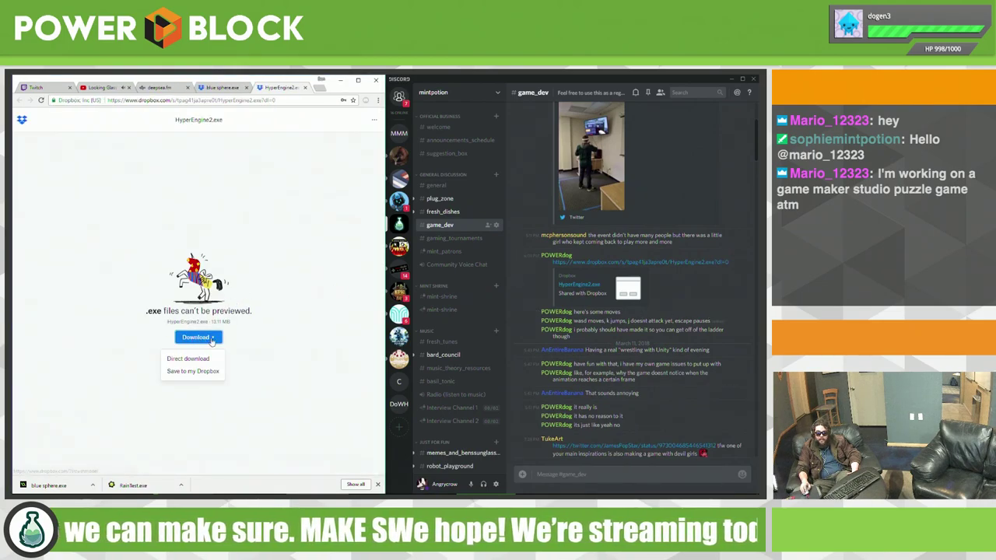
{"action": "scroll", "coordinate": [671, 366], "scroll_direction": "up", "scroll_amount": 2}
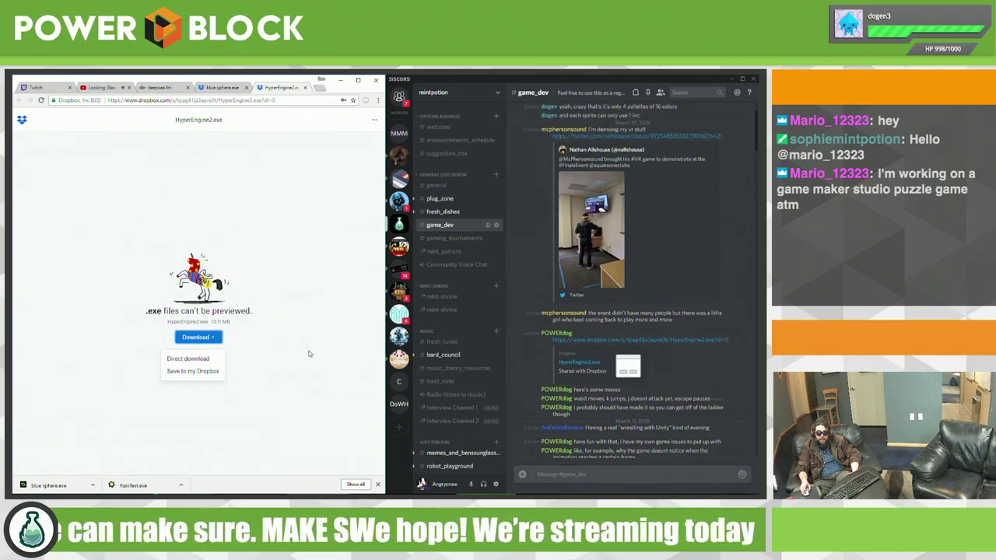
{"action": "left_click", "coordinate": [196, 361]}
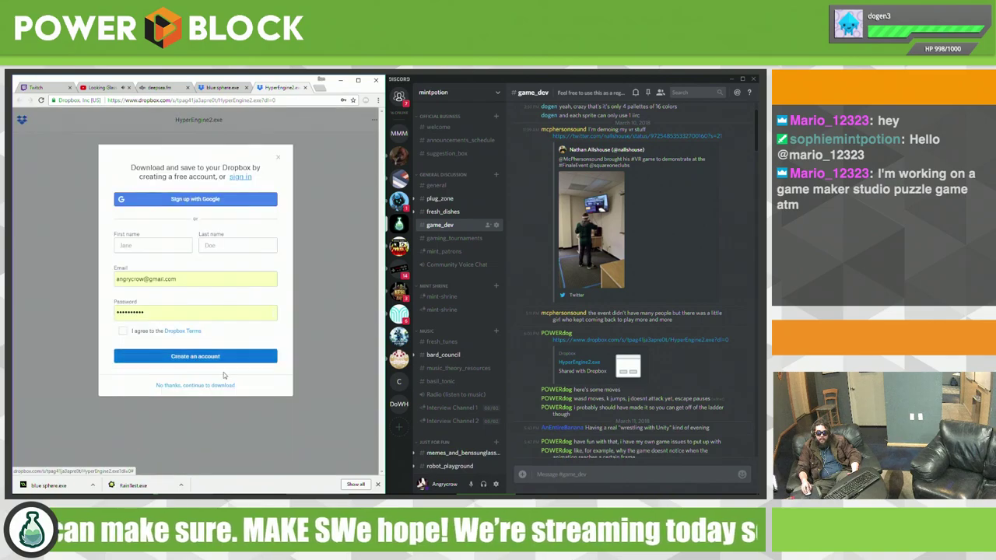
Step: Skip the Dropbox sign-up prompt and save HyperEngine2.exe to start the download
{"action": "left_click", "coordinate": [201, 387]}
{"action": "left_click", "coordinate": [199, 340]}
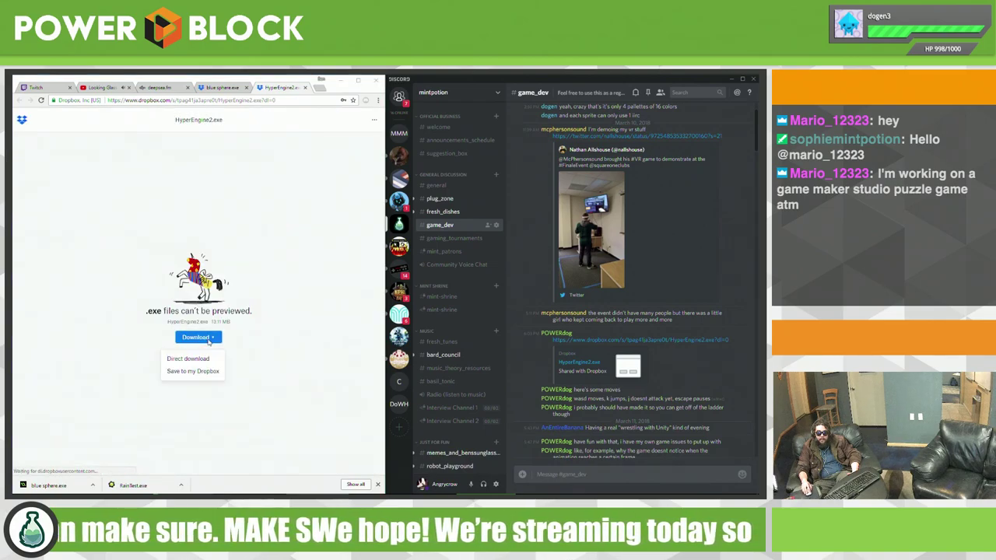
{"action": "left_click", "coordinate": [187, 360]}
{"action": "left_click", "coordinate": [433, 347]}
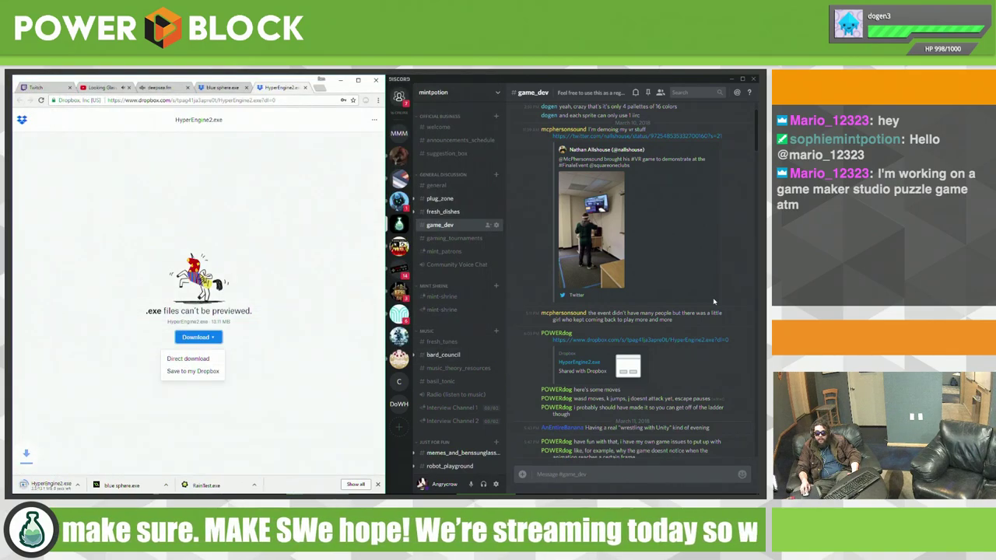
{"action": "scroll", "coordinate": [720, 334], "scroll_direction": "up", "scroll_amount": 3}
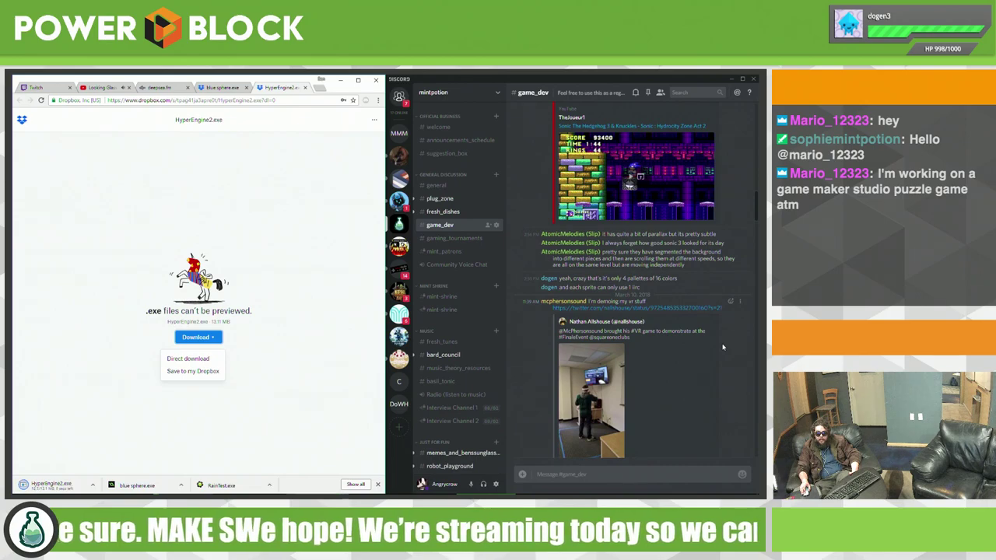
{"action": "scroll", "coordinate": [722, 347], "scroll_direction": "up", "scroll_amount": 2}
{"action": "scroll", "coordinate": [721, 345], "scroll_direction": "up", "scroll_amount": 2}
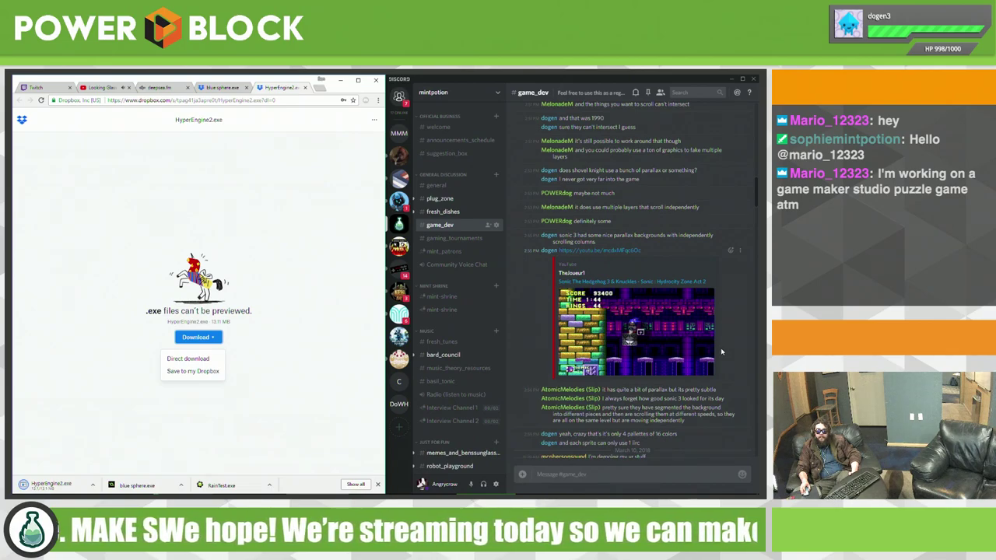
{"action": "scroll", "coordinate": [721, 352], "scroll_direction": "up", "scroll_amount": 2}
{"action": "scroll", "coordinate": [721, 352], "scroll_direction": "up", "scroll_amount": 3}
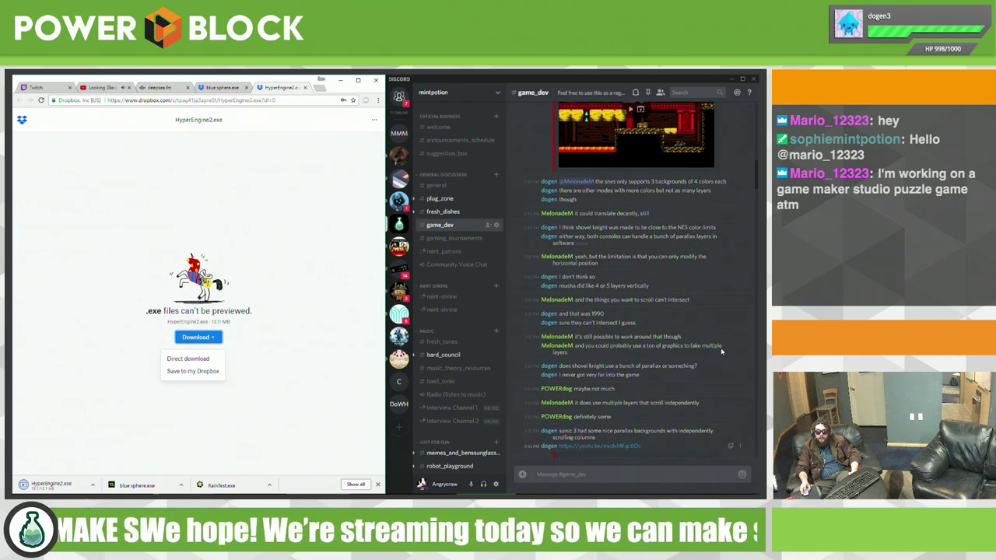
{"action": "scroll", "coordinate": [722, 352], "scroll_direction": "up", "scroll_amount": 2}
{"action": "scroll", "coordinate": [722, 352], "scroll_direction": "up", "scroll_amount": 3}
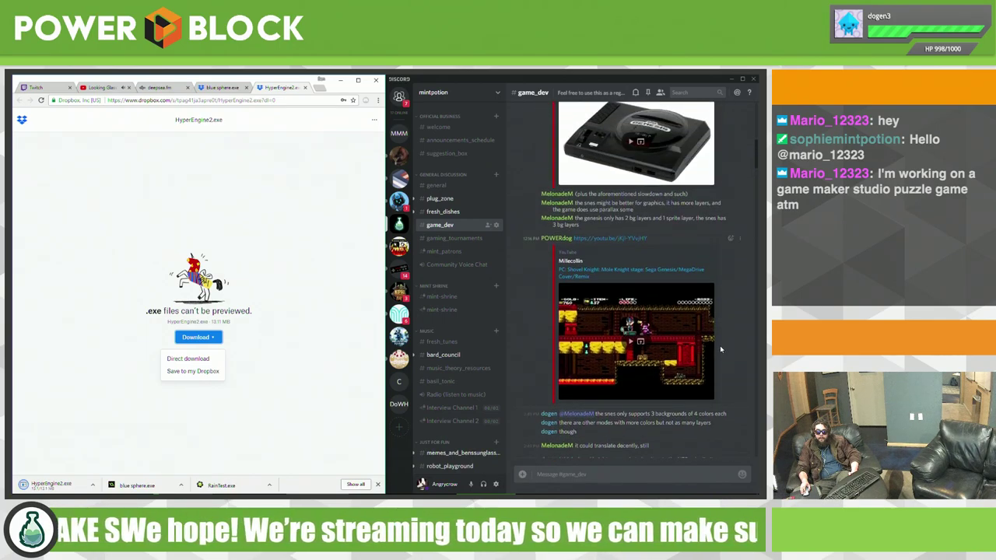
{"action": "scroll", "coordinate": [733, 351], "scroll_direction": "up", "scroll_amount": 1}
{"action": "scroll", "coordinate": [700, 338], "scroll_direction": "up", "scroll_amount": 1}
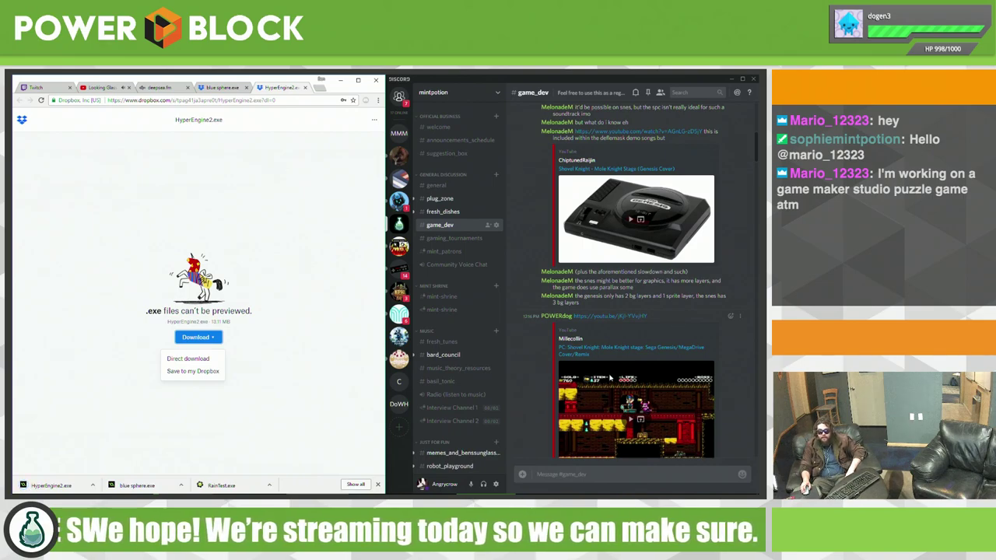
{"action": "scroll", "coordinate": [611, 378], "scroll_direction": "up", "scroll_amount": 2}
{"action": "scroll", "coordinate": [611, 377], "scroll_direction": "up", "scroll_amount": 1}
{"action": "scroll", "coordinate": [610, 378], "scroll_direction": "up", "scroll_amount": 2}
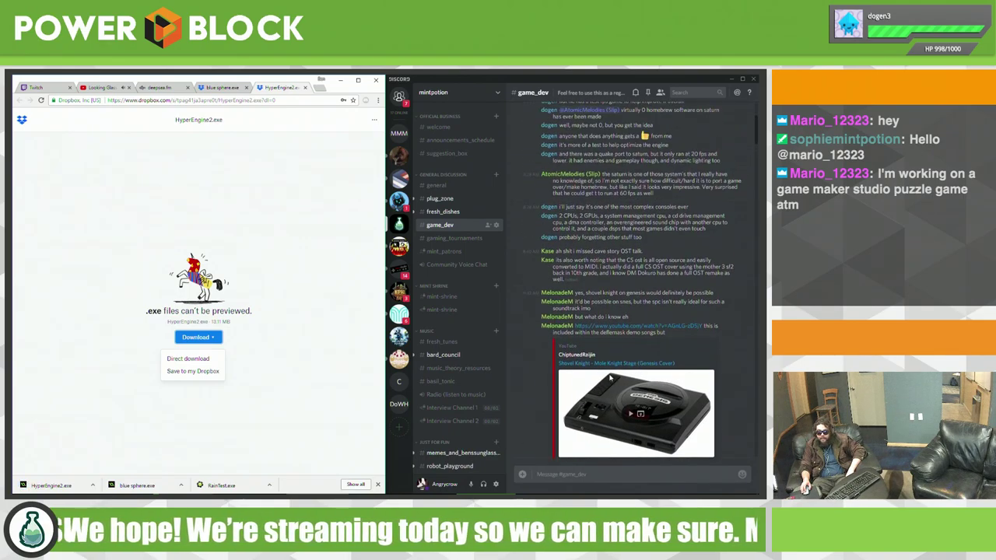
{"action": "scroll", "coordinate": [610, 378], "scroll_direction": "up", "scroll_amount": 2}
{"action": "scroll", "coordinate": [610, 377], "scroll_direction": "up", "scroll_amount": 1}
{"action": "scroll", "coordinate": [609, 377], "scroll_direction": "up", "scroll_amount": 1}
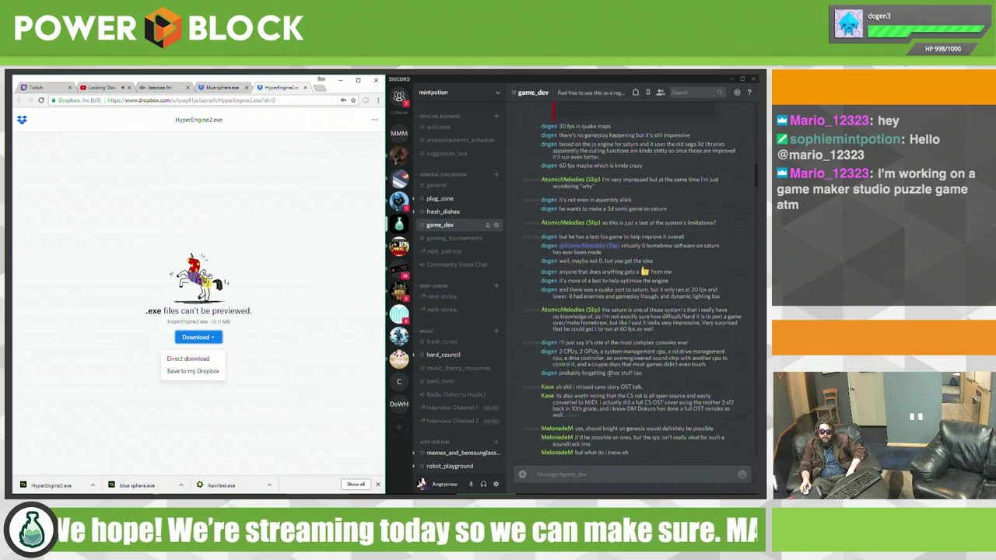
{"action": "scroll", "coordinate": [607, 375], "scroll_direction": "up", "scroll_amount": 2}
{"action": "scroll", "coordinate": [609, 376], "scroll_direction": "up", "scroll_amount": 3}
{"action": "scroll", "coordinate": [609, 375], "scroll_direction": "up", "scroll_amount": 2}
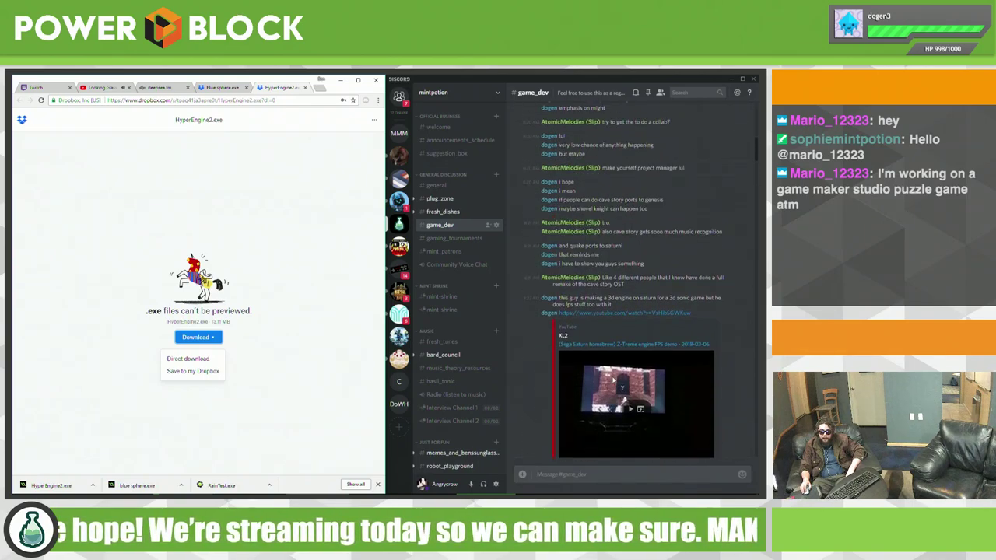
{"action": "scroll", "coordinate": [610, 373], "scroll_direction": "up", "scroll_amount": 1}
{"action": "scroll", "coordinate": [611, 370], "scroll_direction": "up", "scroll_amount": 1}
{"action": "scroll", "coordinate": [612, 372], "scroll_direction": "up", "scroll_amount": 1}
{"action": "scroll", "coordinate": [614, 364], "scroll_direction": "up", "scroll_amount": 2}
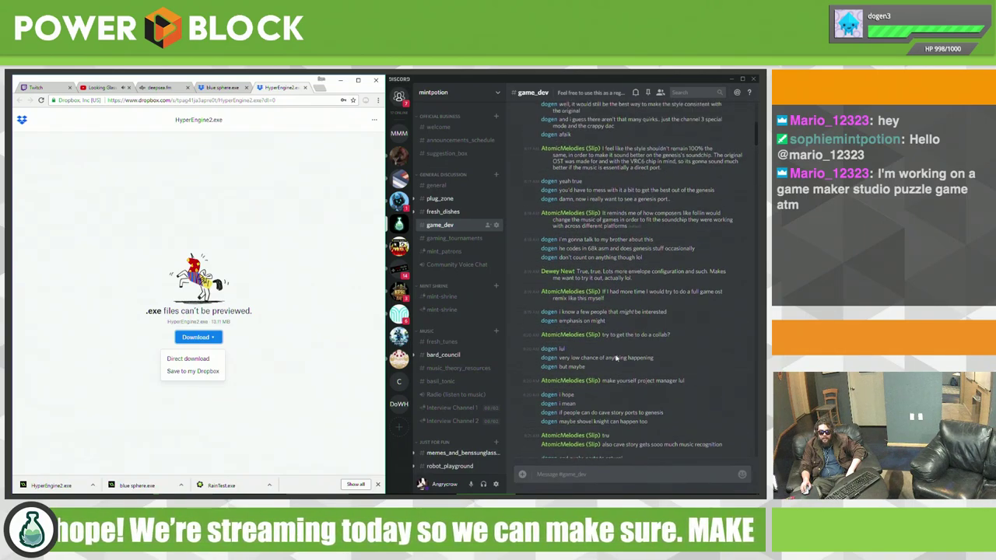
{"action": "scroll", "coordinate": [615, 361], "scroll_direction": "up", "scroll_amount": 2}
{"action": "scroll", "coordinate": [616, 358], "scroll_direction": "up", "scroll_amount": 1}
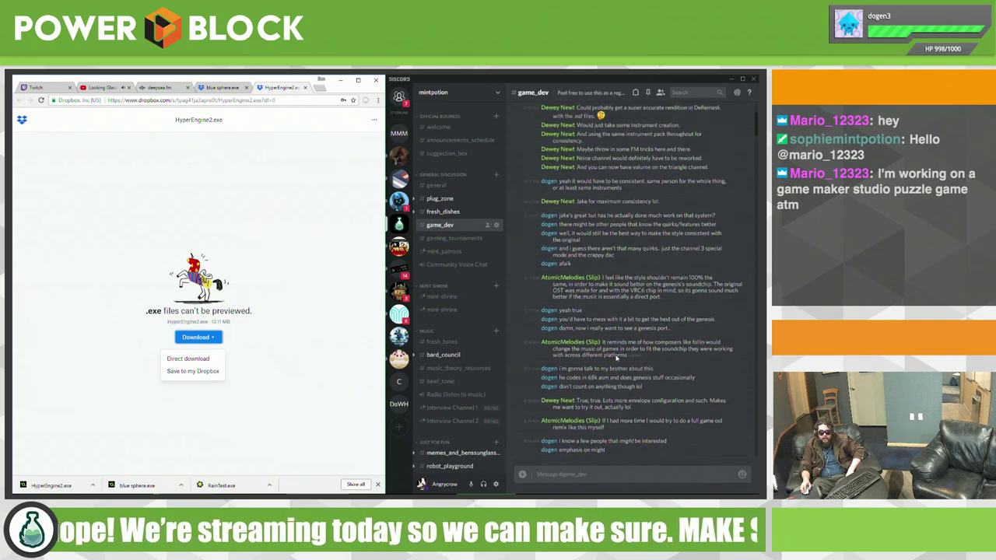
{"action": "left_click", "coordinate": [309, 207]}
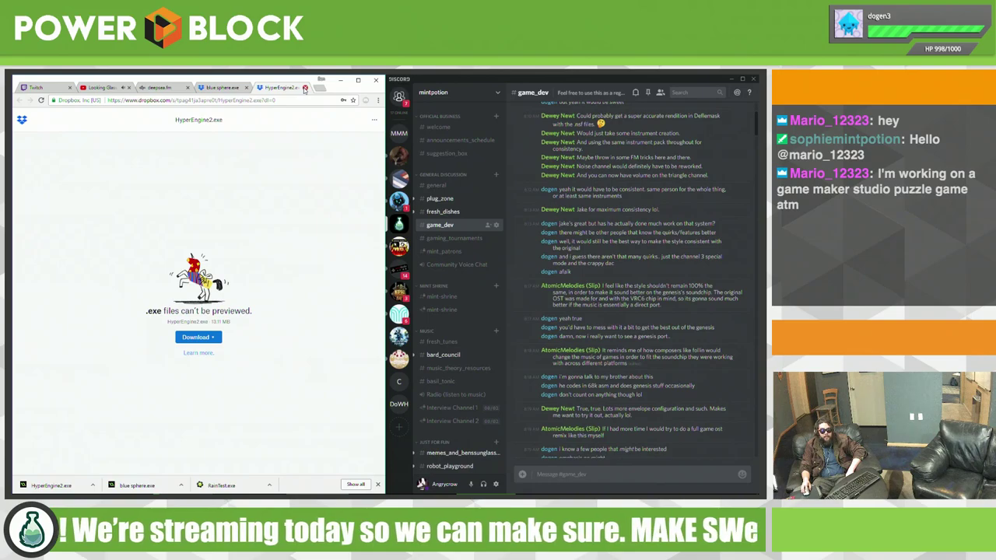
Step: Close the HyperEngine2.exe, blue sphere.exe and deepsea.fm tabs
{"action": "left_click", "coordinate": [304, 88]}
{"action": "left_click", "coordinate": [308, 88]}
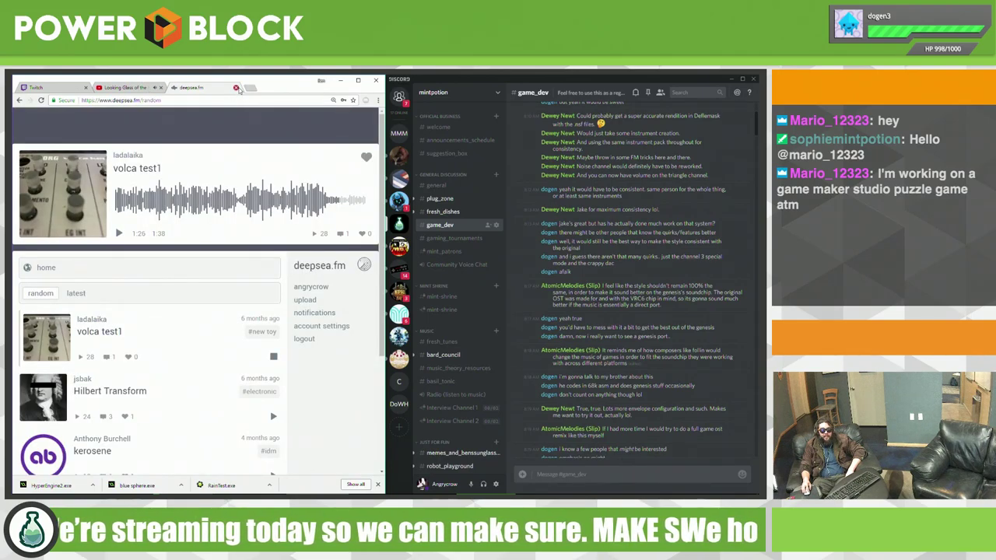
{"action": "left_click", "coordinate": [237, 88]}
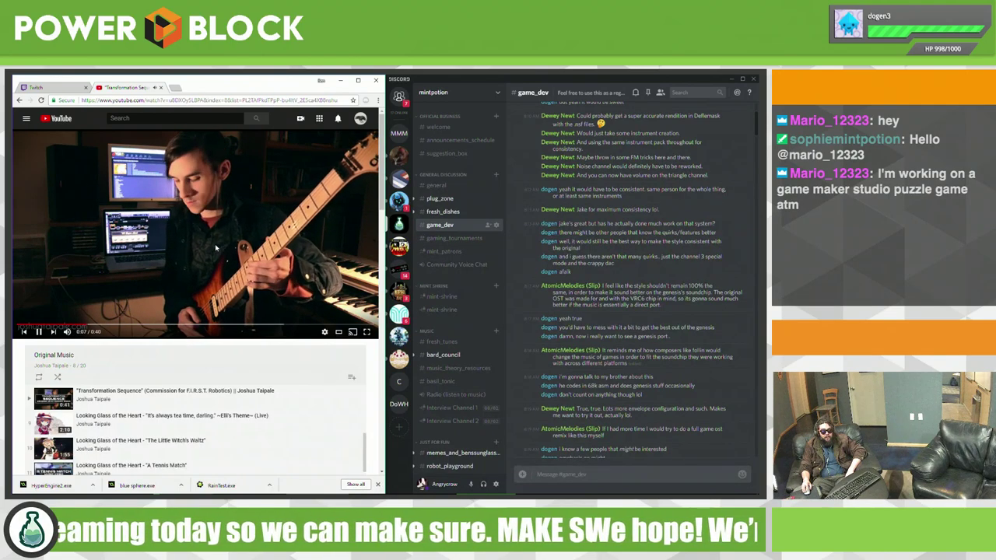
Step: Pause the YouTube video, switch to the Twitch tab, and minimize Chrome
{"action": "left_click", "coordinate": [181, 205]}
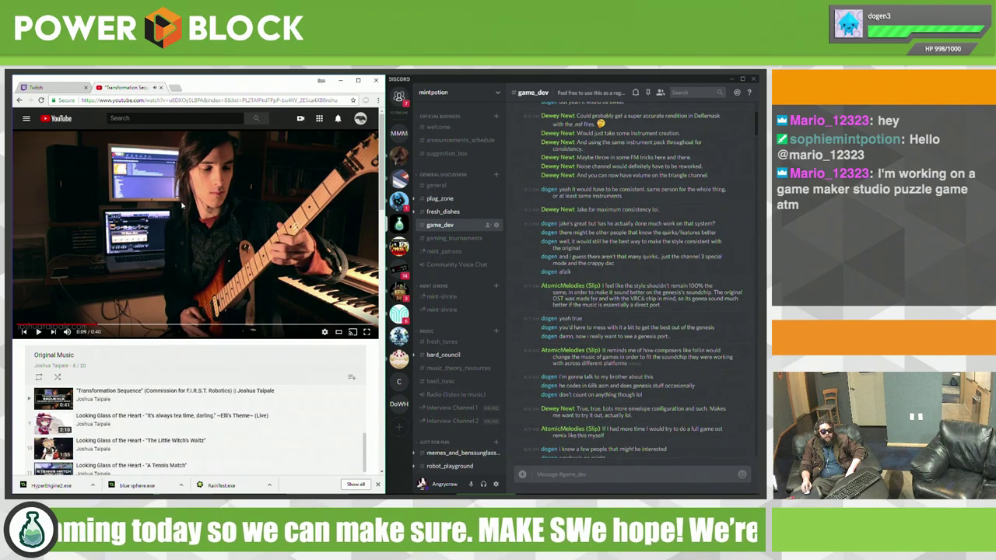
{"action": "key", "text": "ctrl+Tab"}
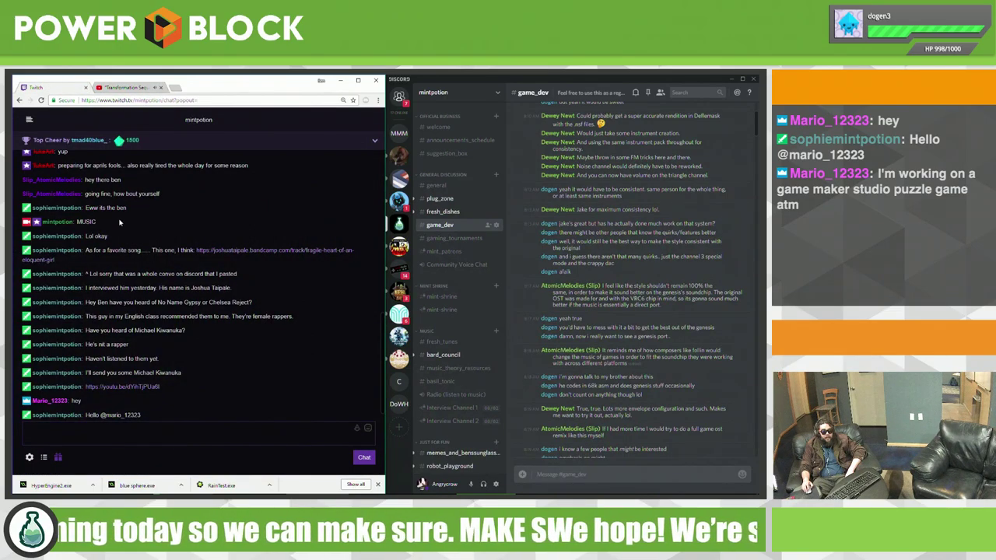
{"action": "left_click", "coordinate": [339, 80]}
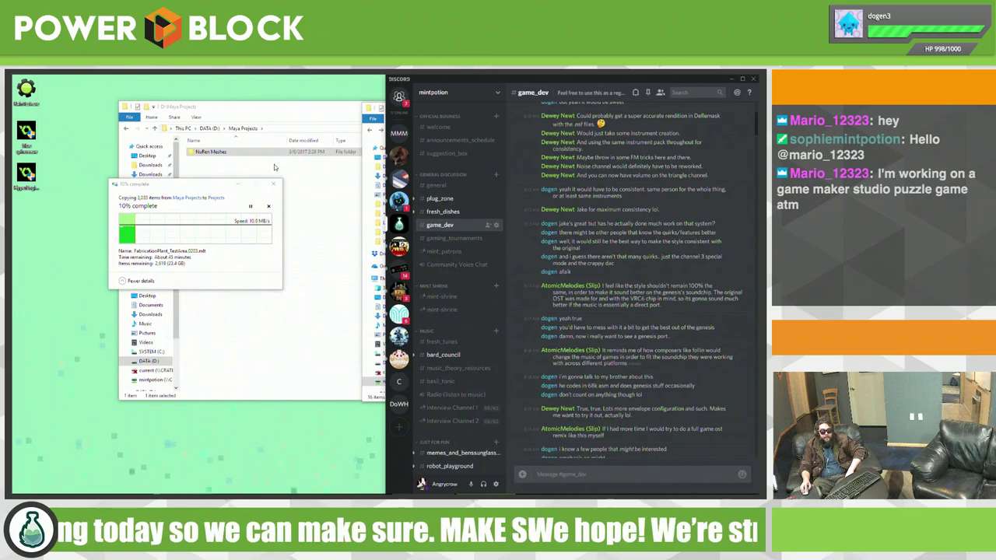
Step: Bring the Maya Projects and Projects folders forward, hide Discord, and return to Epic Games Launcher
{"action": "left_click", "coordinate": [262, 330]}
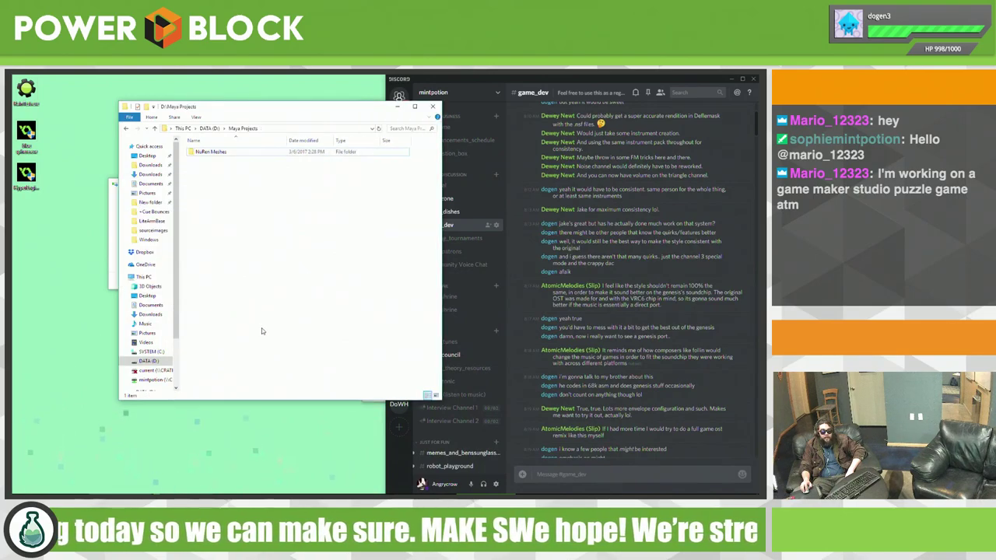
{"action": "left_click", "coordinate": [731, 78]}
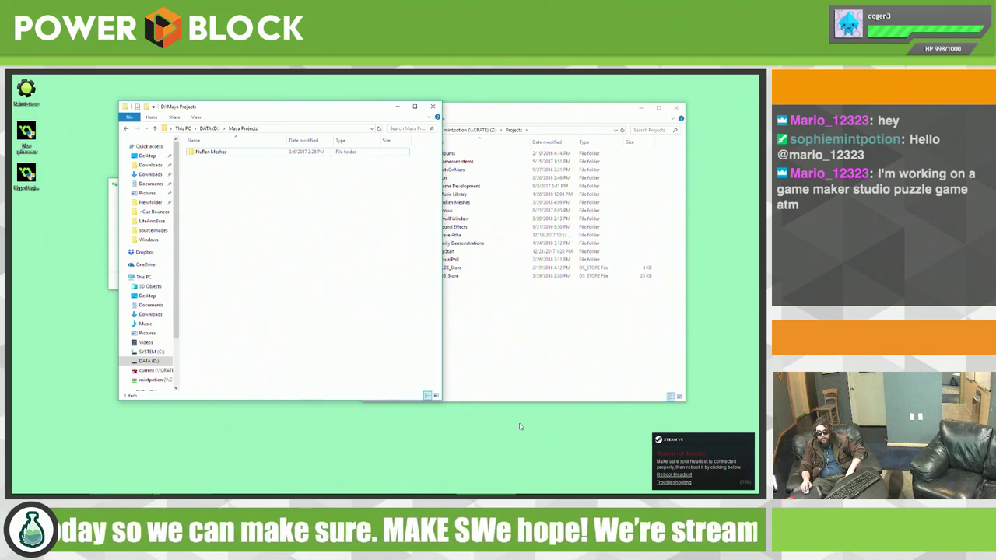
{"action": "left_click", "coordinate": [534, 362]}
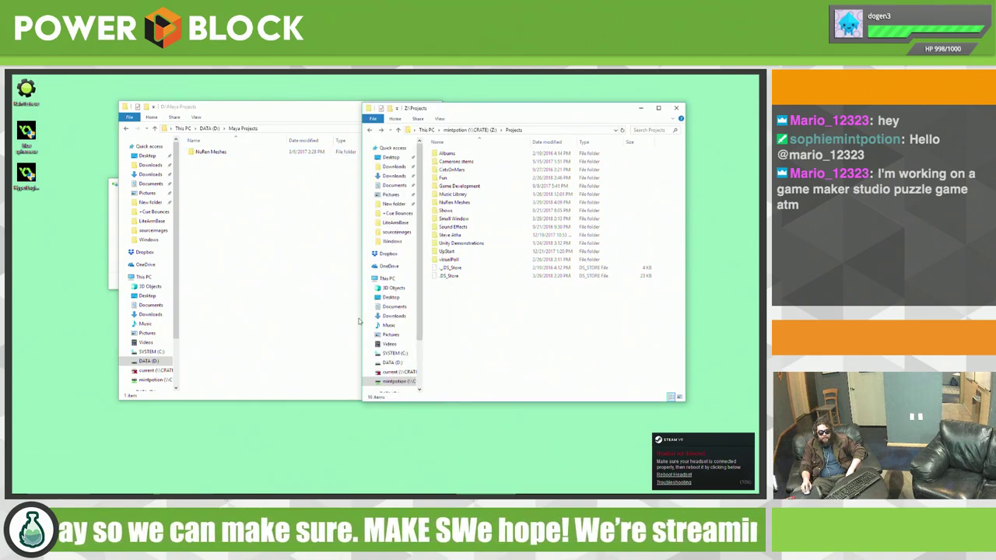
{"action": "mouse_move", "coordinate": [317, 488]}
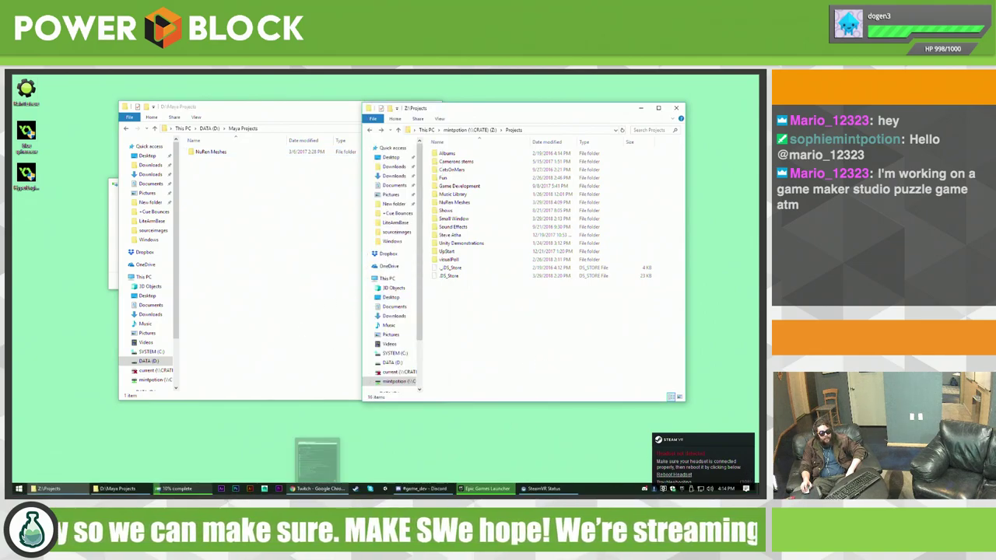
{"action": "left_click", "coordinate": [488, 489]}
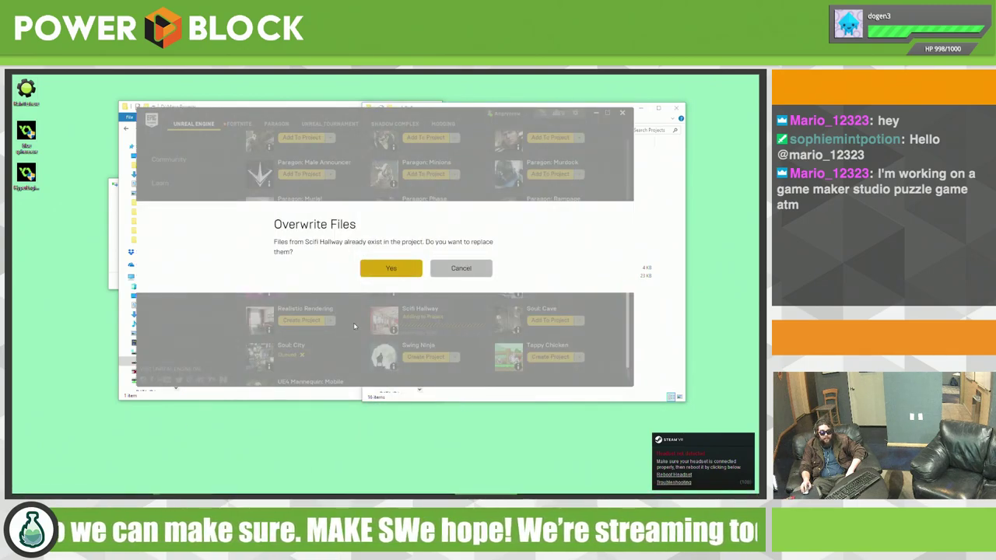
Step: Approve replacing the Scifi Hallway files and add Open World Demo Collection to Vehicular
{"action": "left_click", "coordinate": [393, 270]}
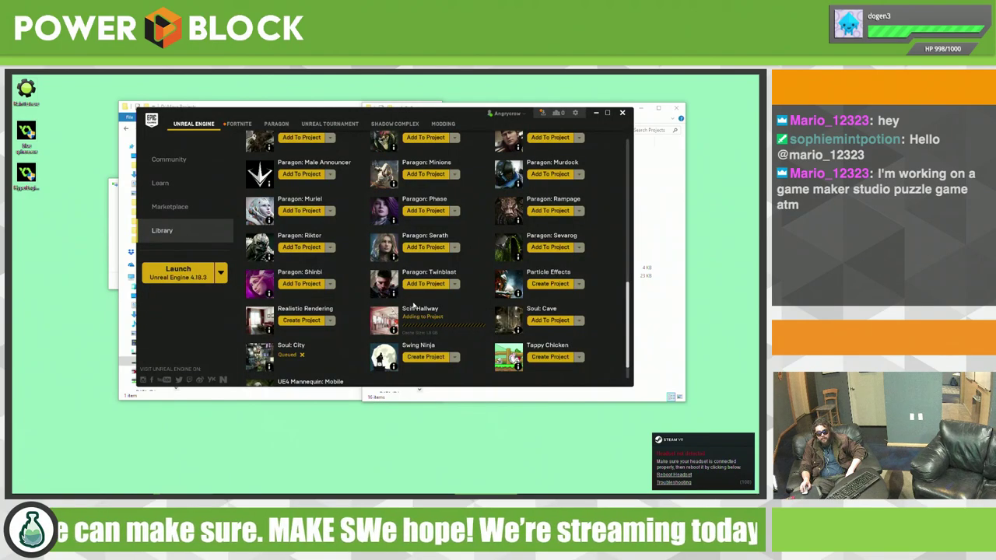
{"action": "scroll", "coordinate": [356, 270], "scroll_direction": "up", "scroll_amount": 1}
{"action": "scroll", "coordinate": [356, 270], "scroll_direction": "up", "scroll_amount": 1}
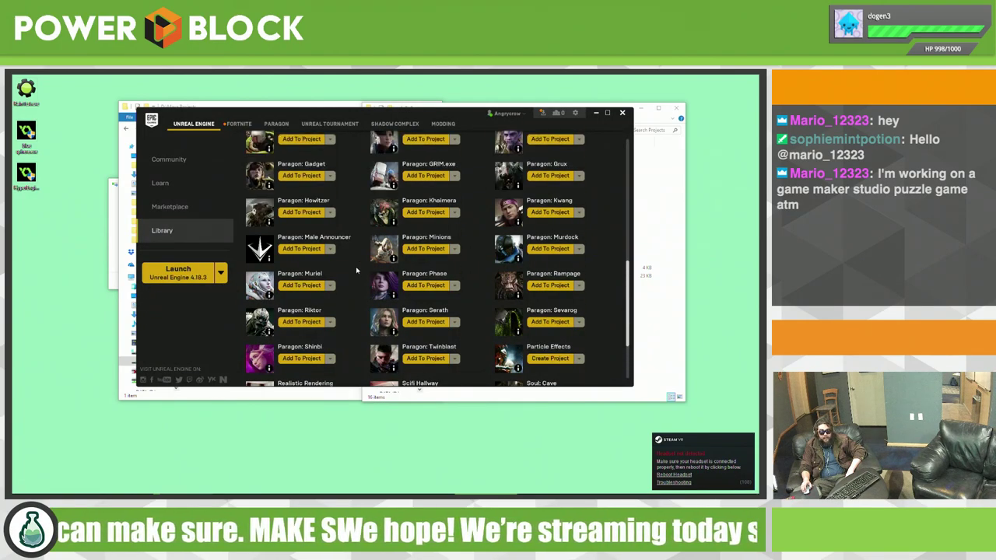
{"action": "scroll", "coordinate": [357, 270], "scroll_direction": "up", "scroll_amount": 2}
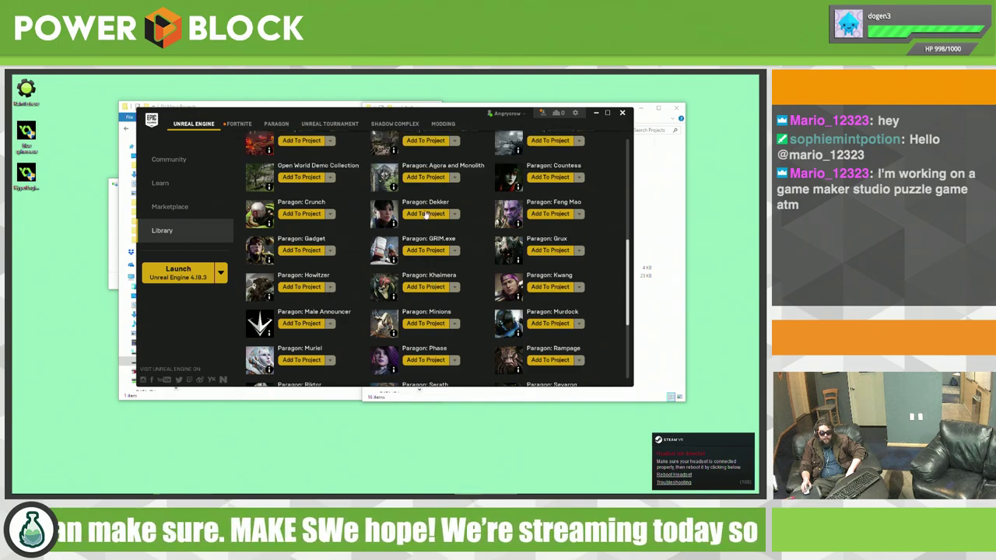
{"action": "scroll", "coordinate": [440, 228], "scroll_direction": "up", "scroll_amount": 1}
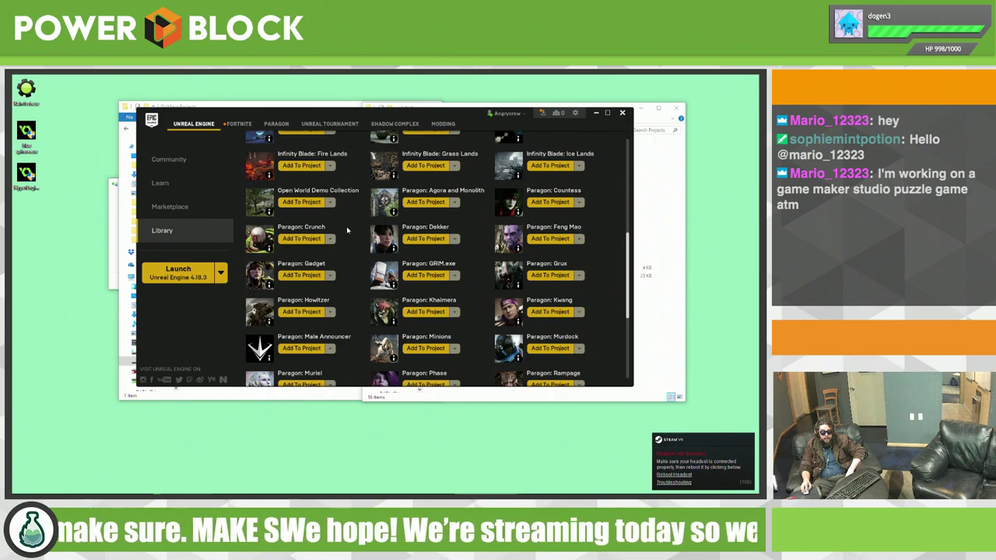
{"action": "left_click", "coordinate": [316, 206]}
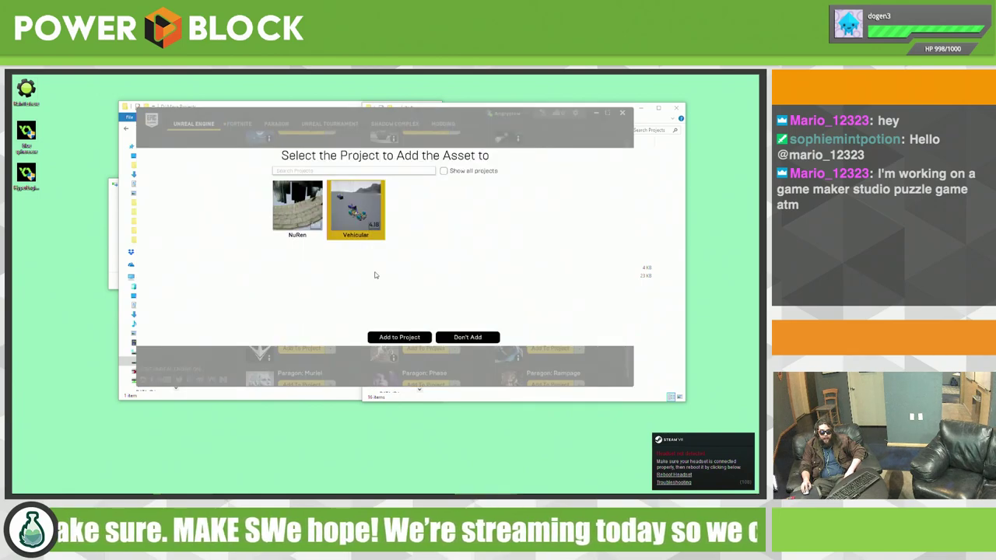
{"action": "left_click", "coordinate": [406, 336]}
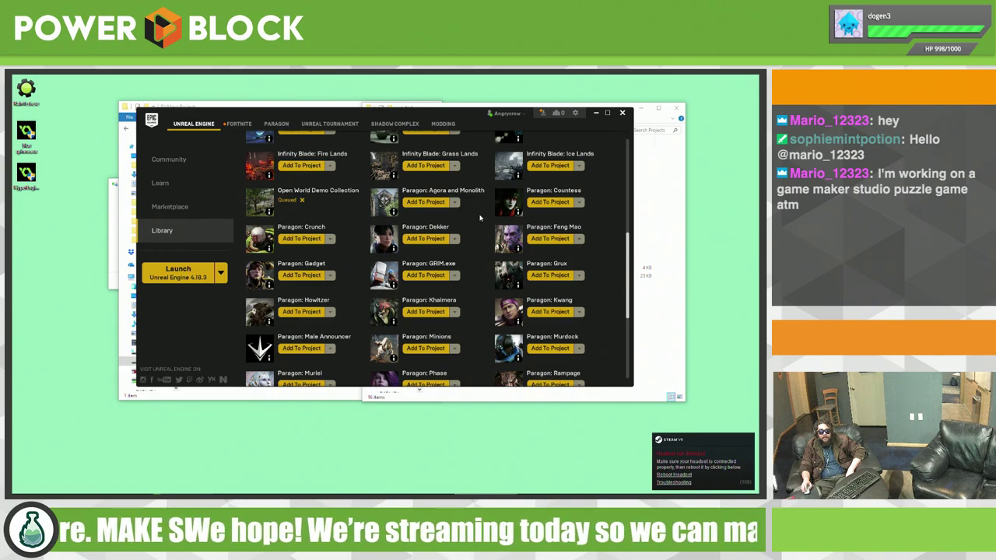
Step: Look at adding Agora and Monolith to a project, then cancel without adding it
{"action": "scroll", "coordinate": [480, 218], "scroll_direction": "up", "scroll_amount": 1}
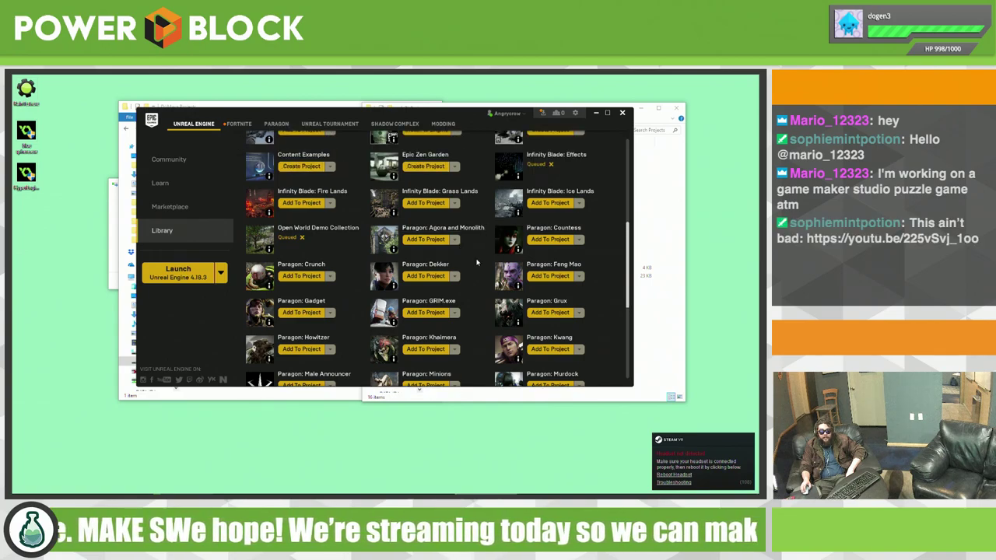
{"action": "scroll", "coordinate": [458, 276], "scroll_direction": "up", "scroll_amount": 1}
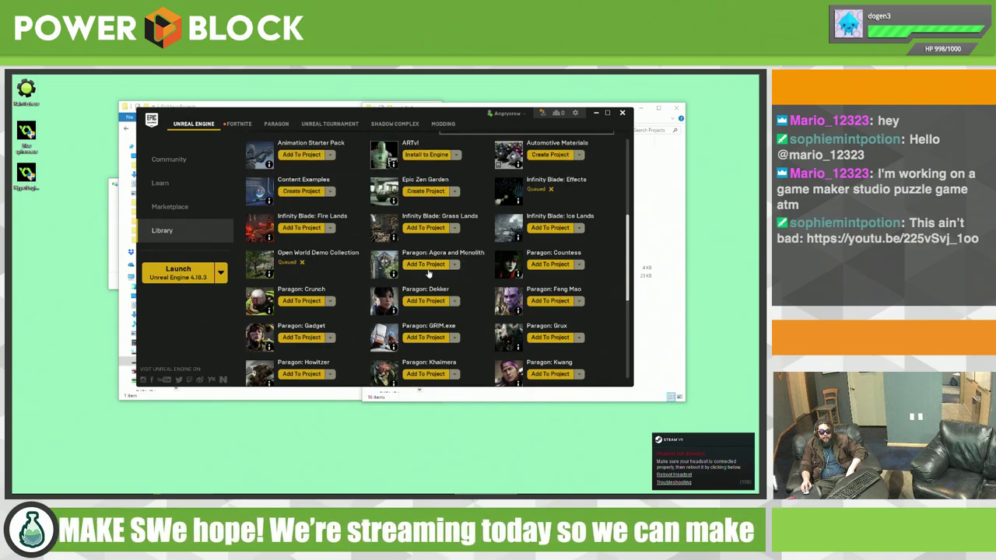
{"action": "left_click", "coordinate": [436, 265]}
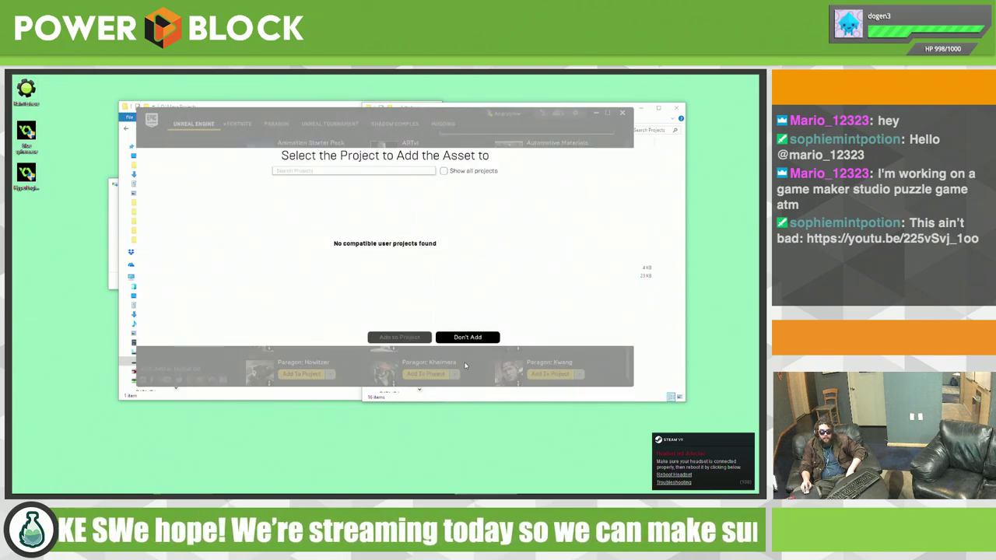
{"action": "left_click", "coordinate": [478, 338]}
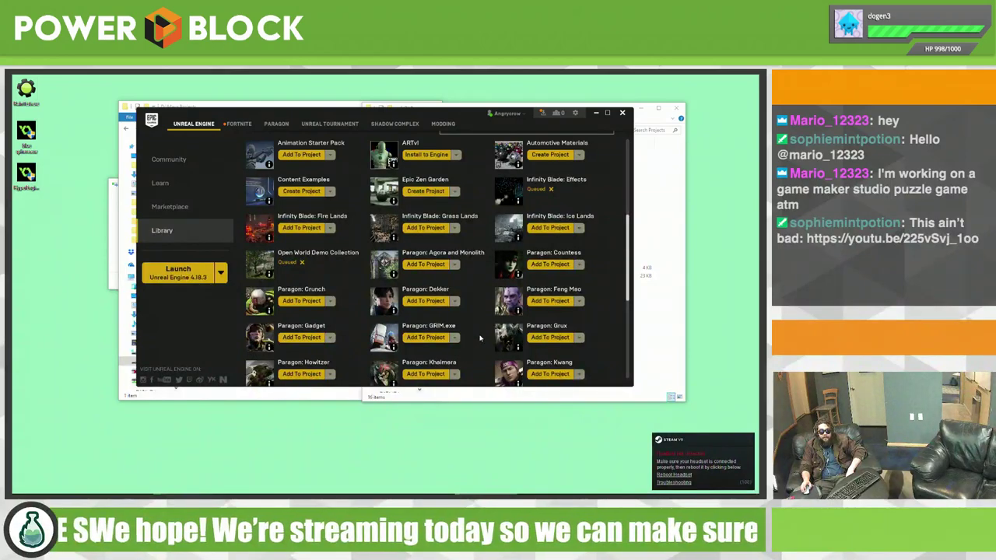
Step: Add the Scifi Hallway asset to the Vehicular project
{"action": "scroll", "coordinate": [515, 312], "scroll_direction": "down", "scroll_amount": 1}
{"action": "scroll", "coordinate": [498, 315], "scroll_direction": "down", "scroll_amount": 1}
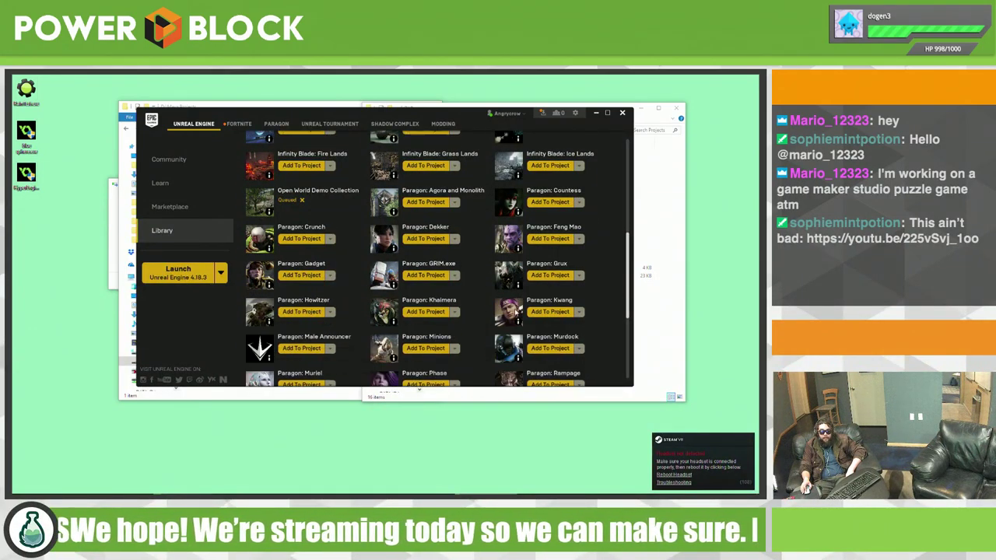
{"action": "scroll", "coordinate": [482, 319], "scroll_direction": "down", "scroll_amount": 1}
{"action": "scroll", "coordinate": [466, 323], "scroll_direction": "down", "scroll_amount": 1}
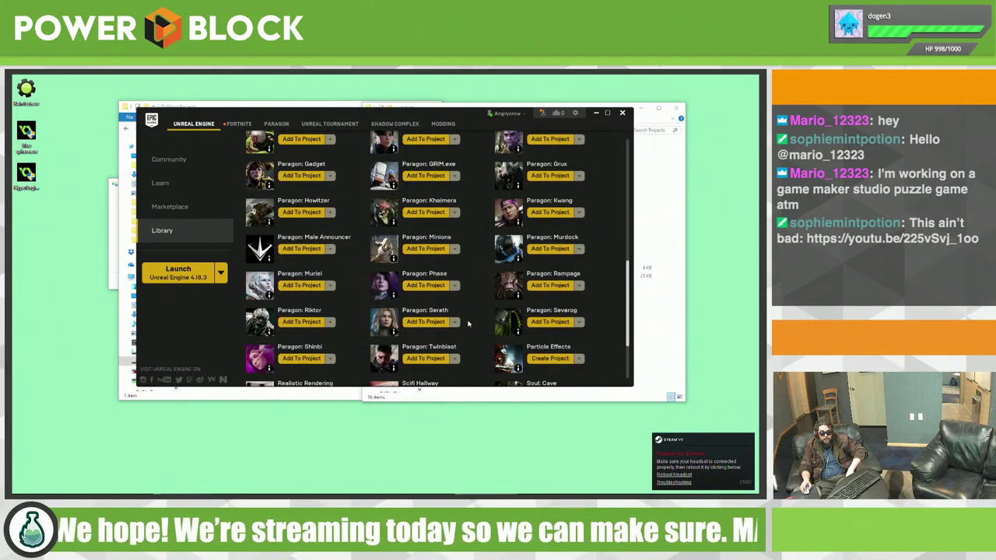
{"action": "scroll", "coordinate": [468, 323], "scroll_direction": "down", "scroll_amount": 1}
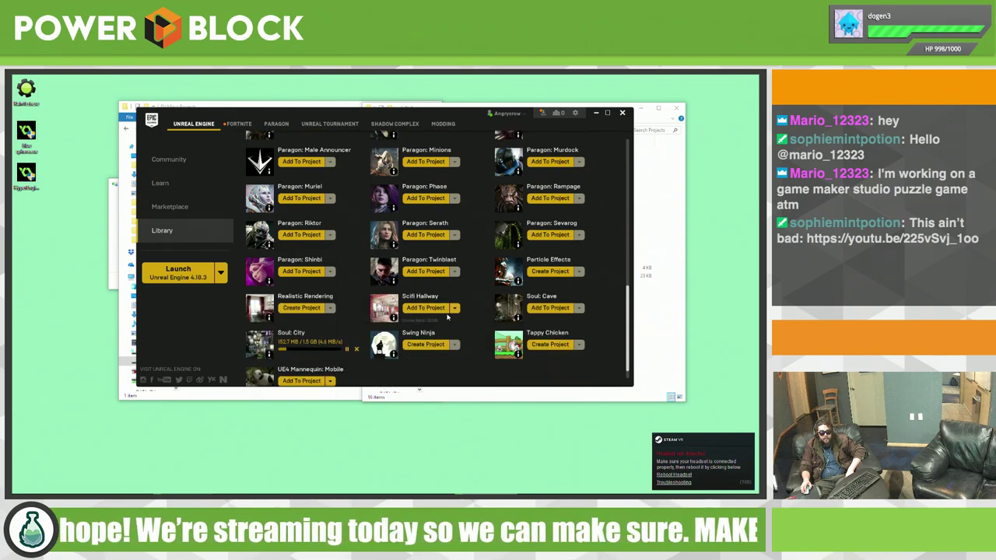
{"action": "scroll", "coordinate": [448, 319], "scroll_direction": "down", "scroll_amount": 1}
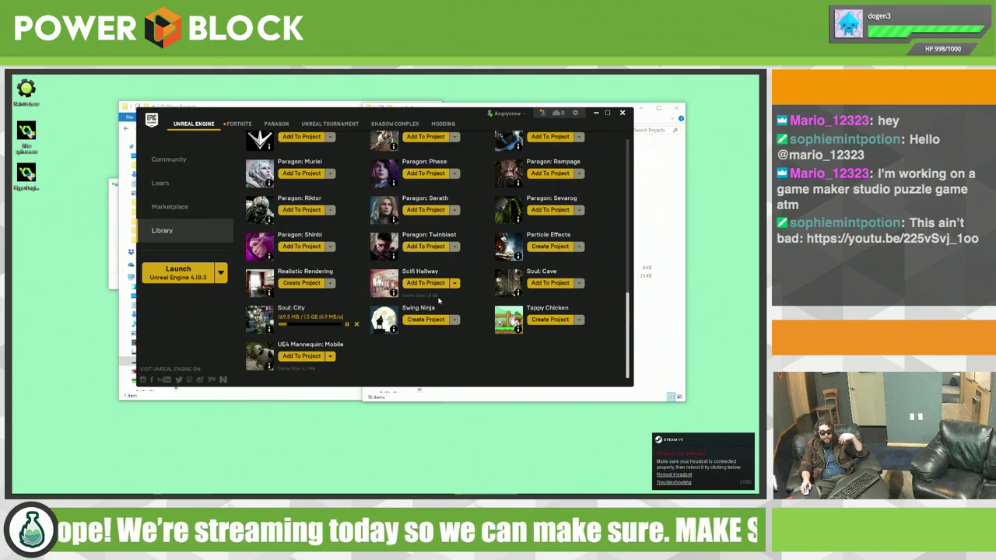
{"action": "left_click", "coordinate": [434, 284]}
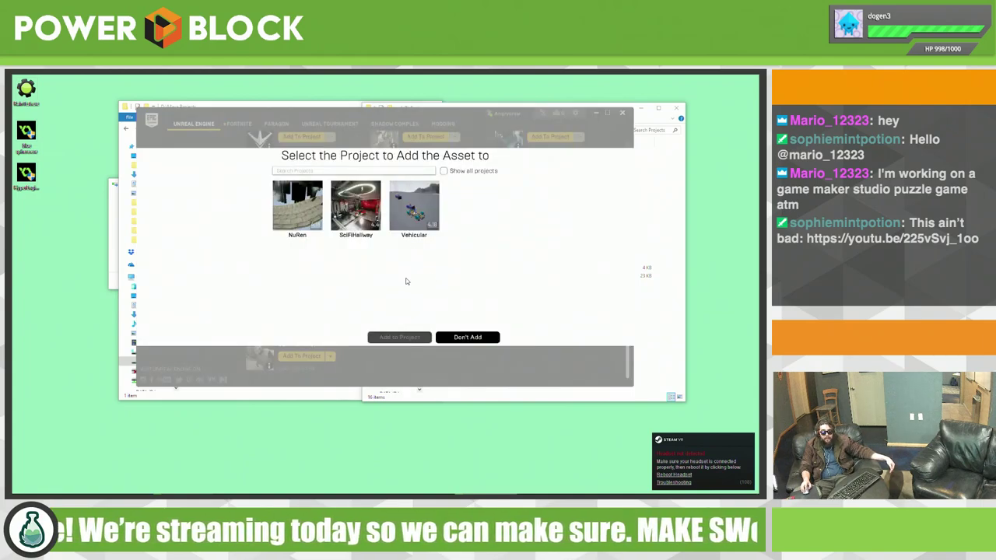
{"action": "left_click", "coordinate": [408, 204]}
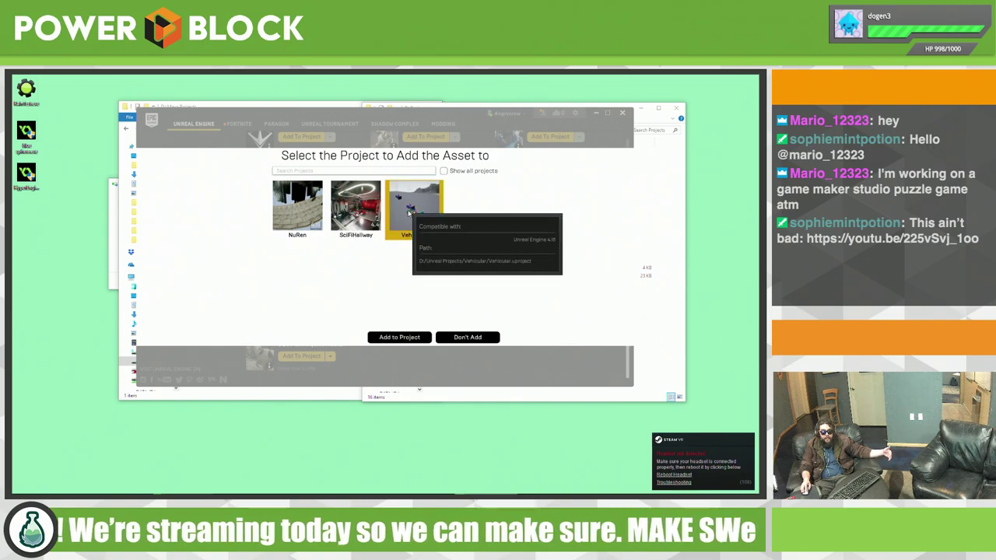
{"action": "left_click", "coordinate": [403, 338]}
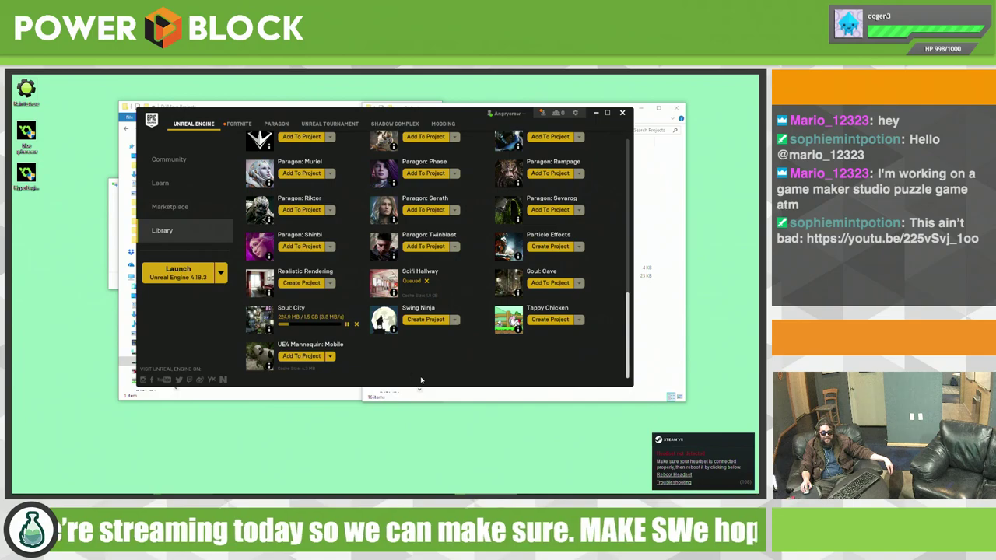
Step: Scroll the Library back up to the My Projects section
{"action": "scroll", "coordinate": [510, 369], "scroll_direction": "up", "scroll_amount": 3}
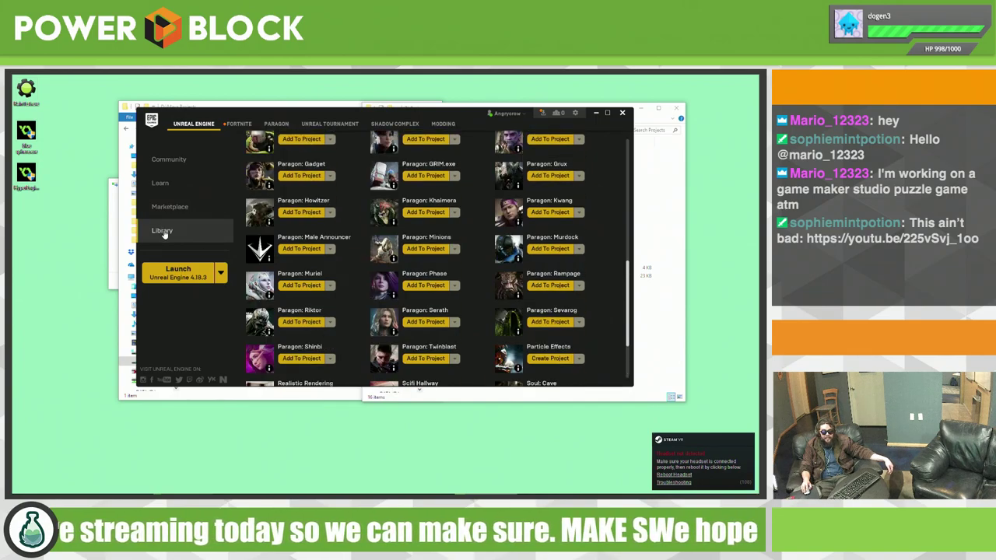
{"action": "scroll", "coordinate": [268, 249], "scroll_direction": "up", "scroll_amount": 4}
{"action": "scroll", "coordinate": [342, 249], "scroll_direction": "up", "scroll_amount": 4}
{"action": "scroll", "coordinate": [334, 248], "scroll_direction": "up", "scroll_amount": 4}
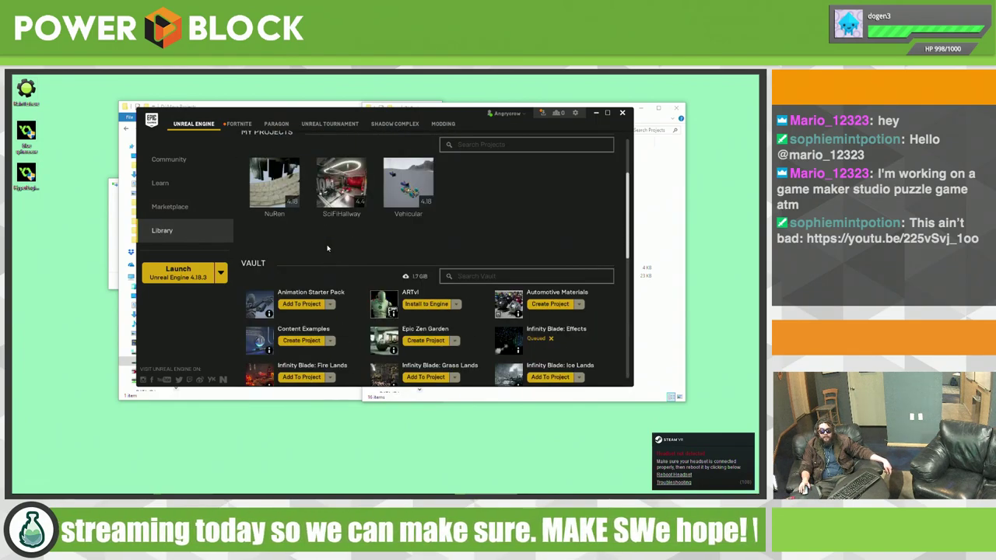
{"action": "scroll", "coordinate": [323, 246], "scroll_direction": "up", "scroll_amount": 2}
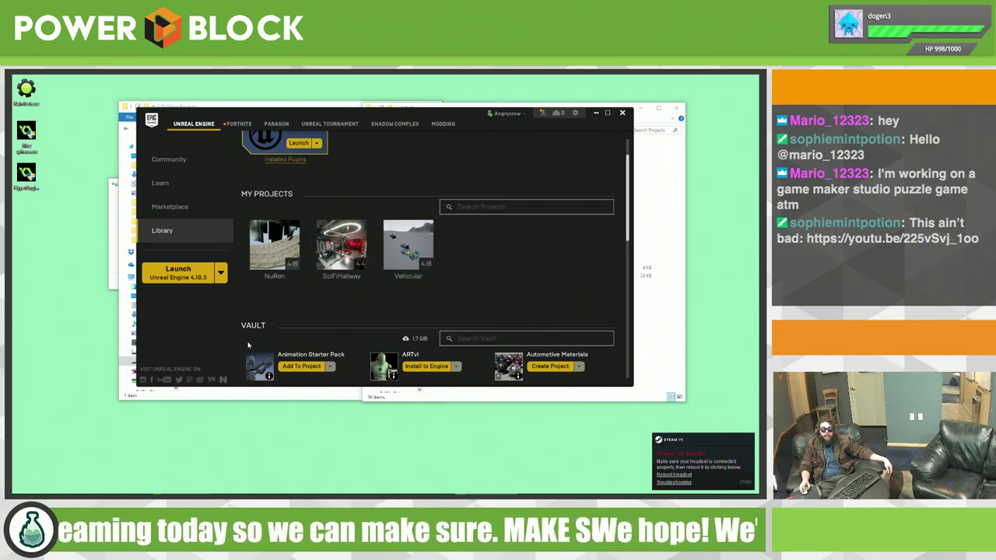
{"action": "scroll", "coordinate": [289, 311], "scroll_direction": "up", "scroll_amount": 1}
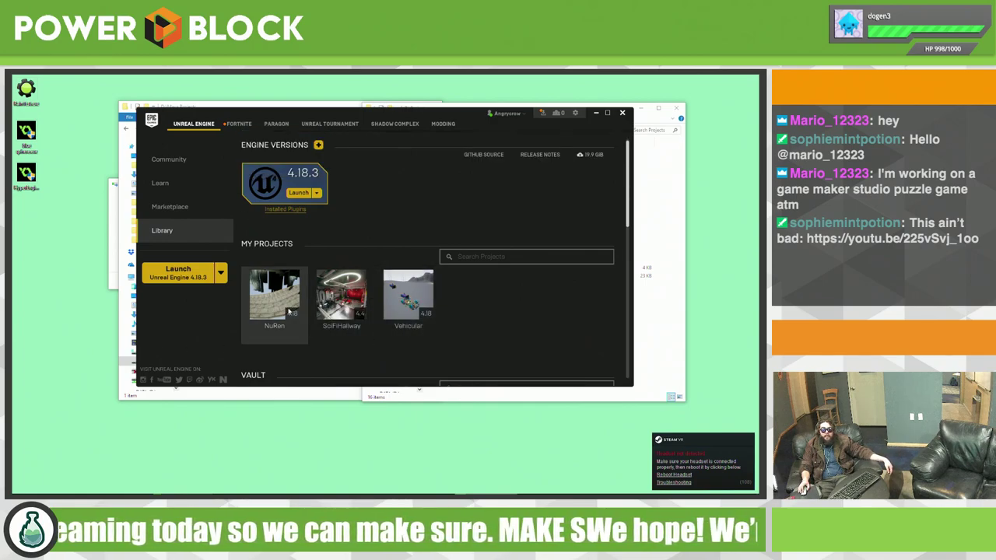
Step: Launch SciFiHallway with engine version 4.18, then bring the Projects folder window forward
{"action": "double_click", "coordinate": [352, 330]}
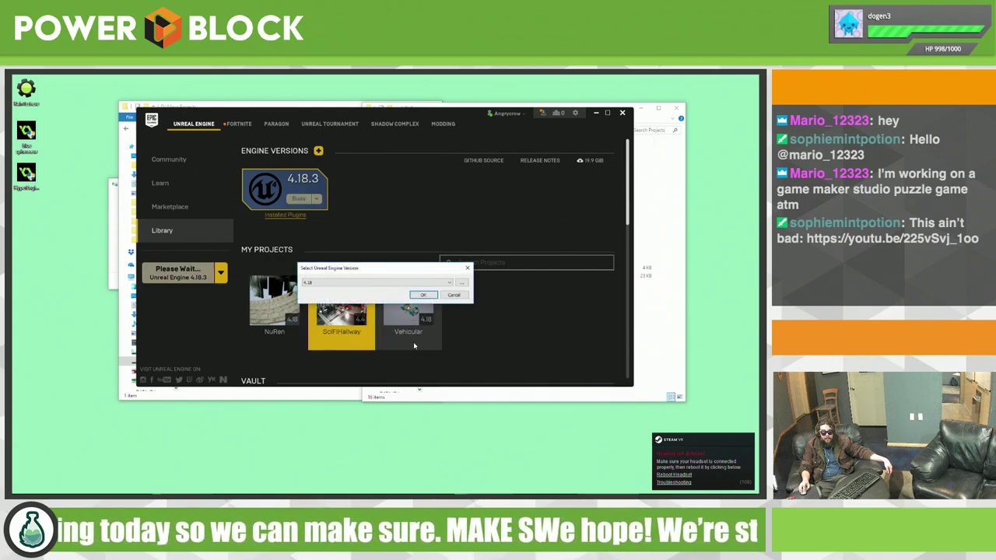
{"action": "left_click", "coordinate": [423, 296]}
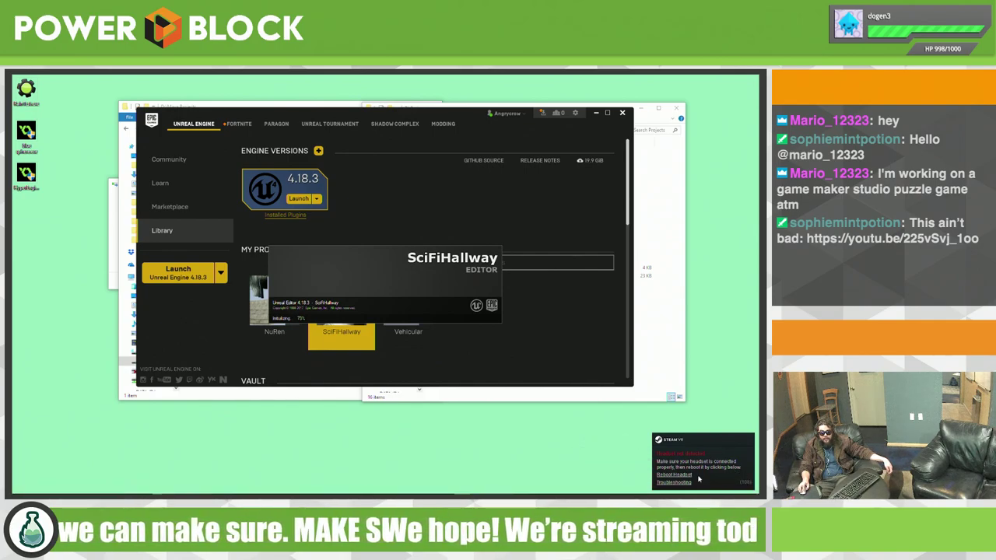
{"action": "left_click", "coordinate": [667, 480]}
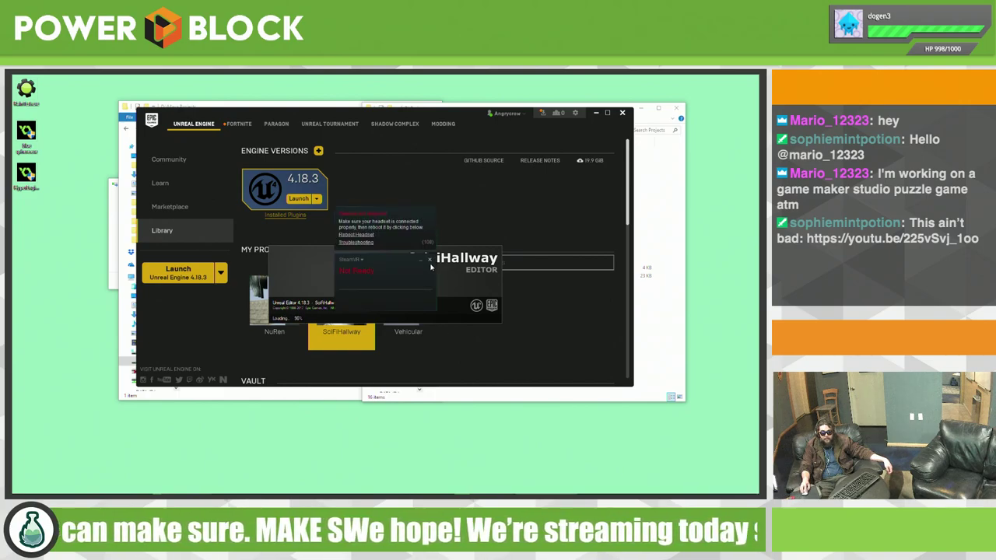
{"action": "left_click", "coordinate": [638, 128]}
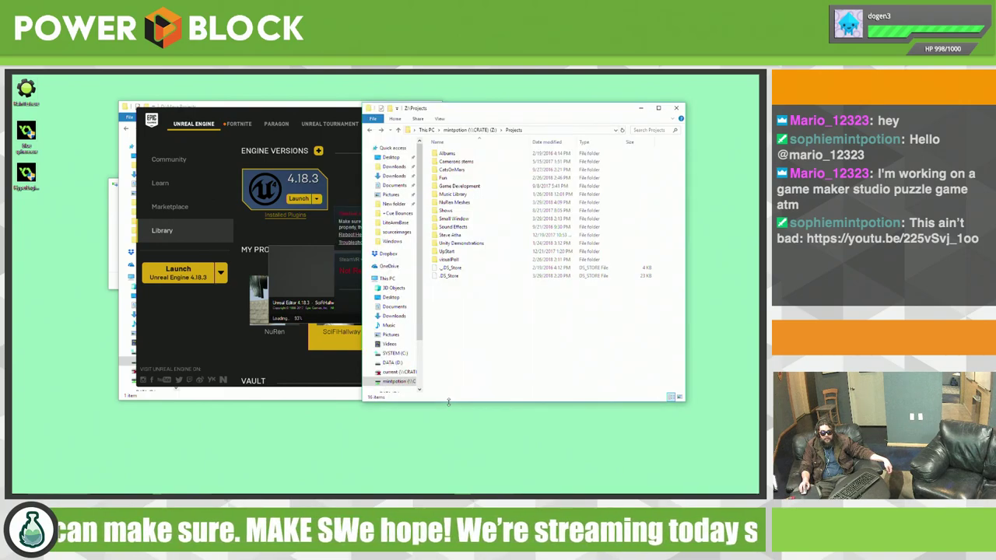
Step: Move aside and minimize the Maya Projects window, and park the copy progress dialog bottom-left
{"action": "left_click", "coordinate": [639, 107]}
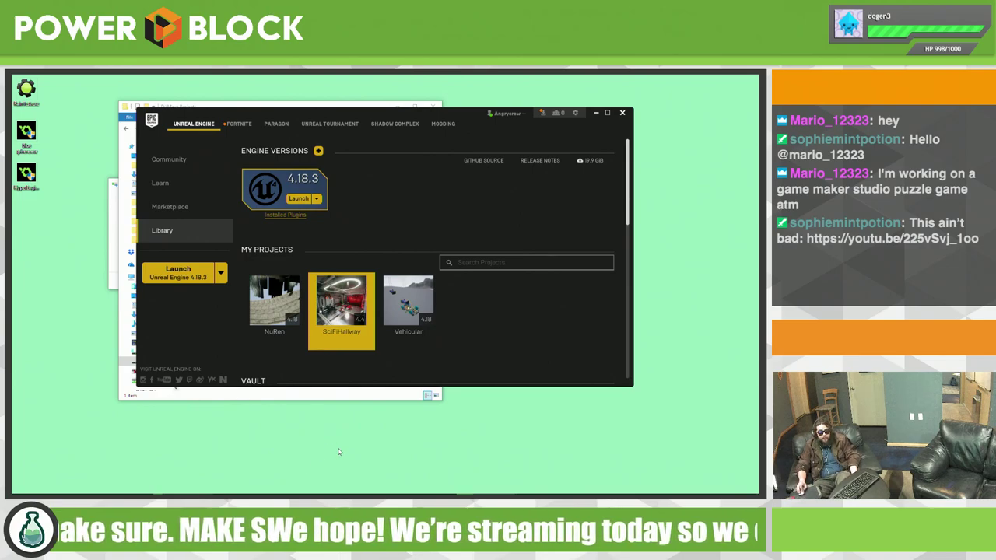
{"action": "double_click", "coordinate": [341, 307]}
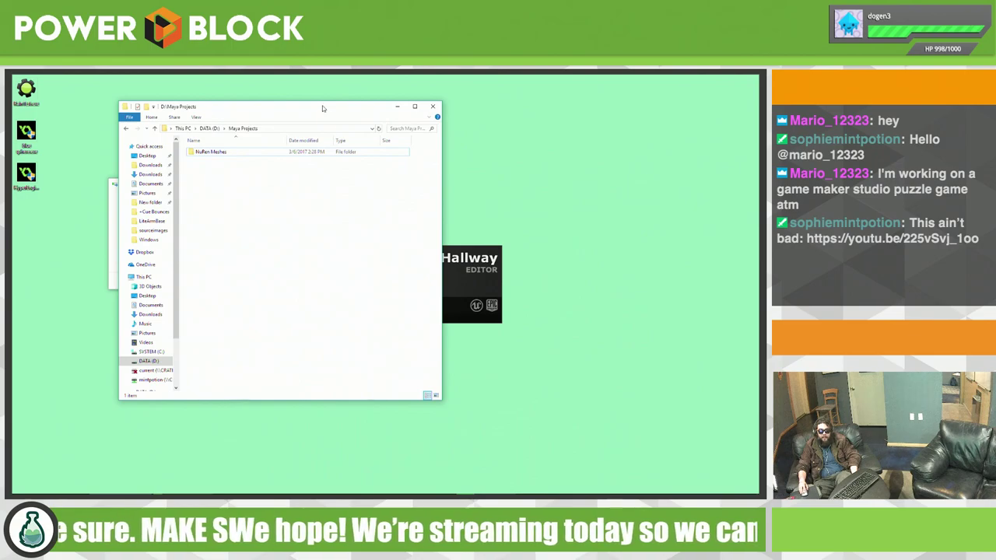
{"action": "left_click_drag", "start_coordinate": [323, 108], "coordinate": [570, 165]}
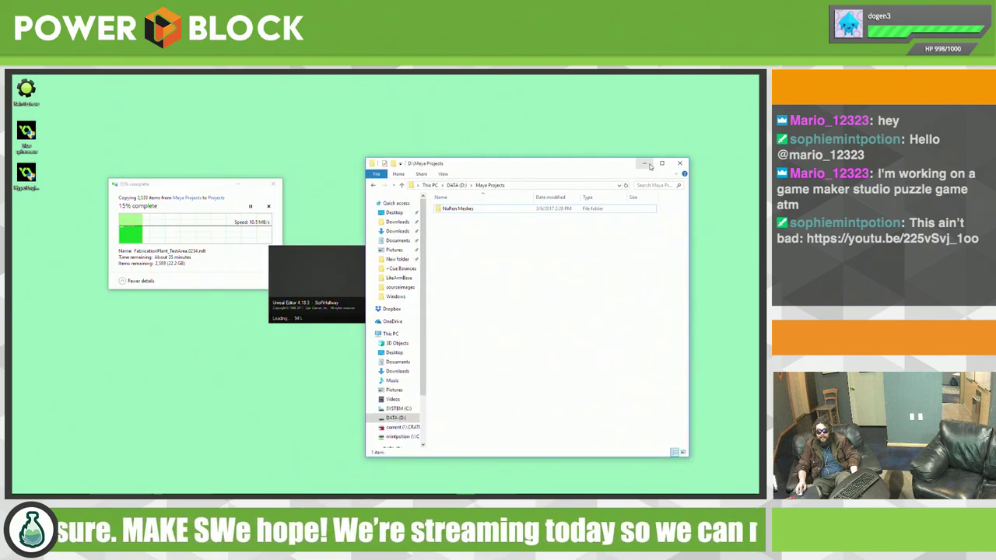
{"action": "mouse_move", "coordinate": [562, 168]}
{"action": "left_mouse_down"}
{"action": "mouse_move", "coordinate": [597, 233]}
{"action": "mouse_move", "coordinate": [563, 134]}
{"action": "mouse_move", "coordinate": [468, 119]}
{"action": "left_mouse_up"}
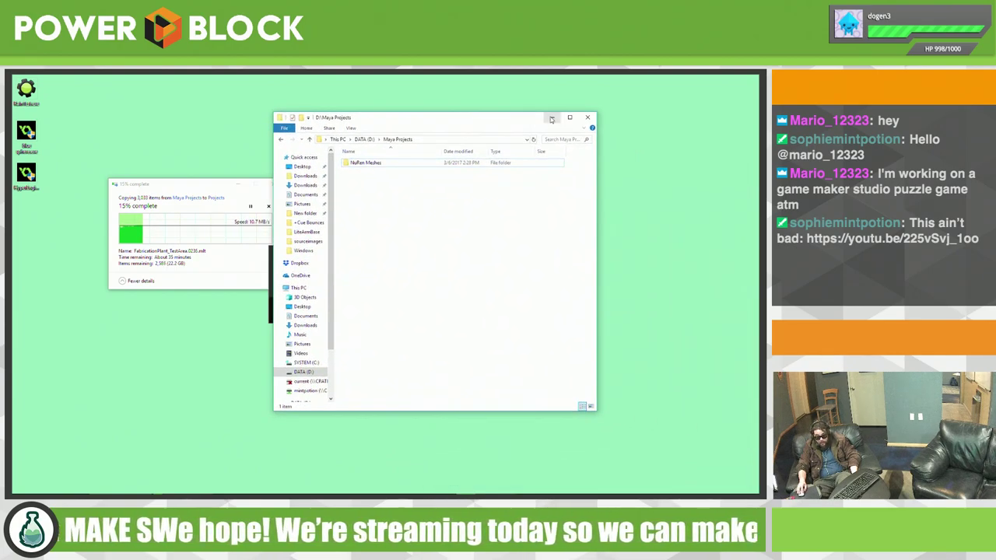
{"action": "left_click", "coordinate": [551, 119]}
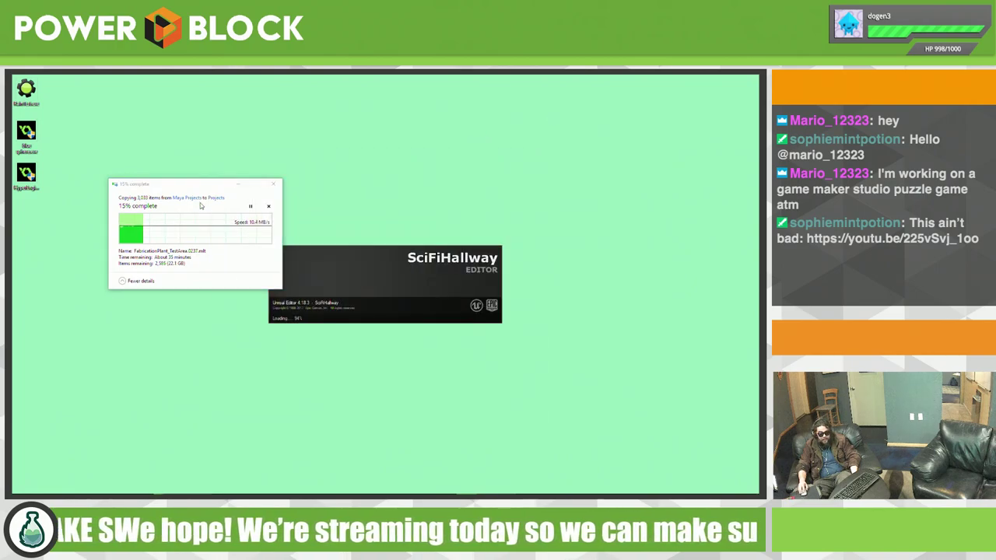
{"action": "left_click_drag", "start_coordinate": [186, 188], "coordinate": [105, 374]}
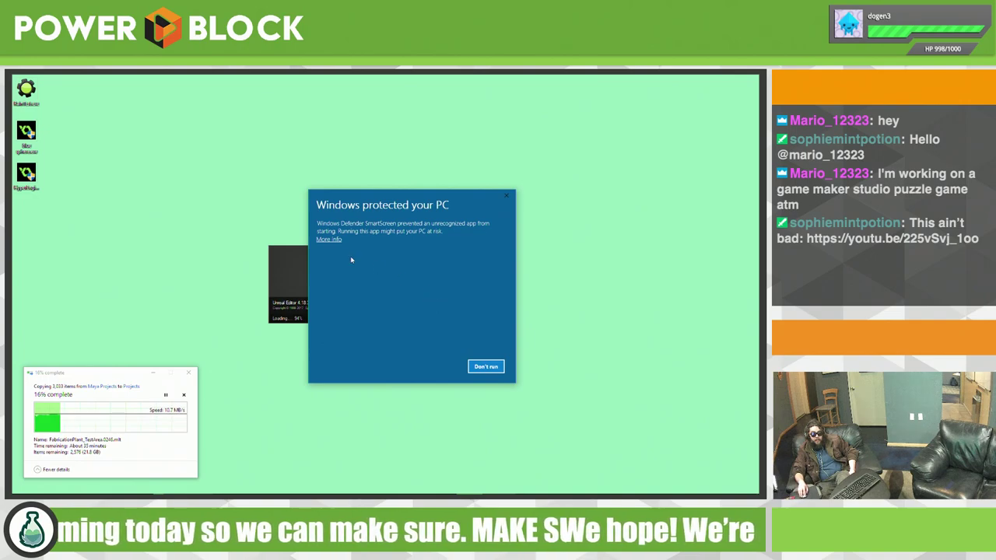
Step: Run RainTest as administrator past SmartScreen and UAC, and move its window to the upper right
{"action": "left_click", "coordinate": [508, 195]}
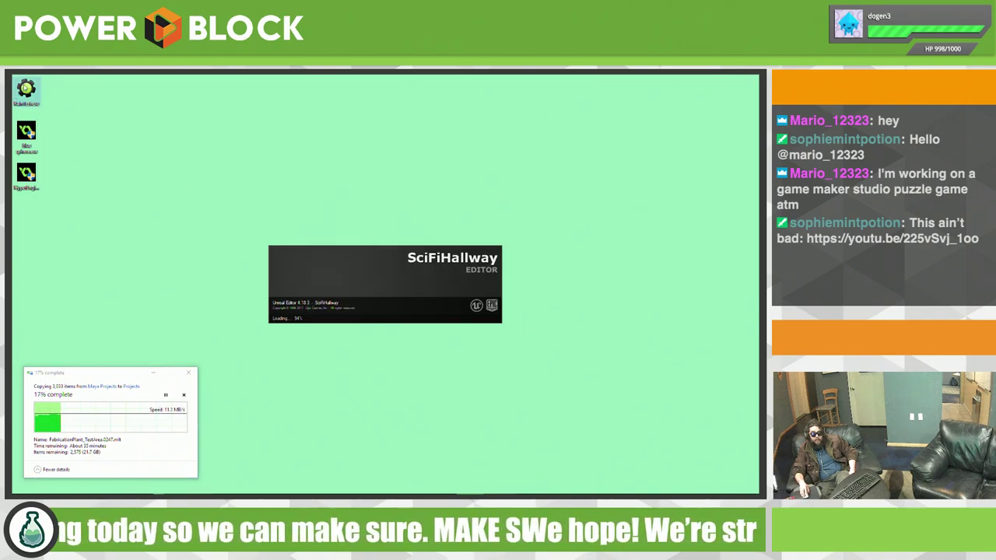
{"action": "right_click", "coordinate": [16, 88]}
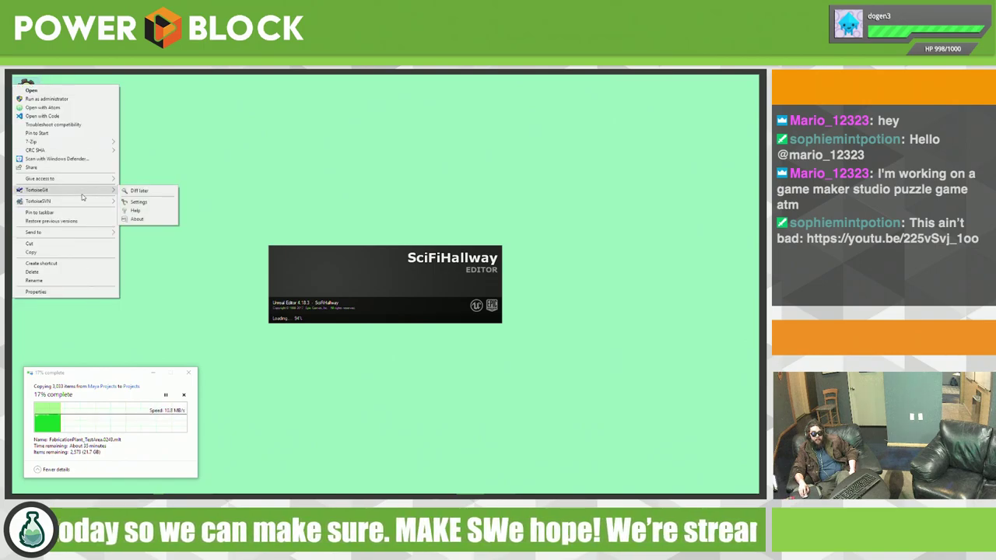
{"action": "left_click", "coordinate": [68, 100]}
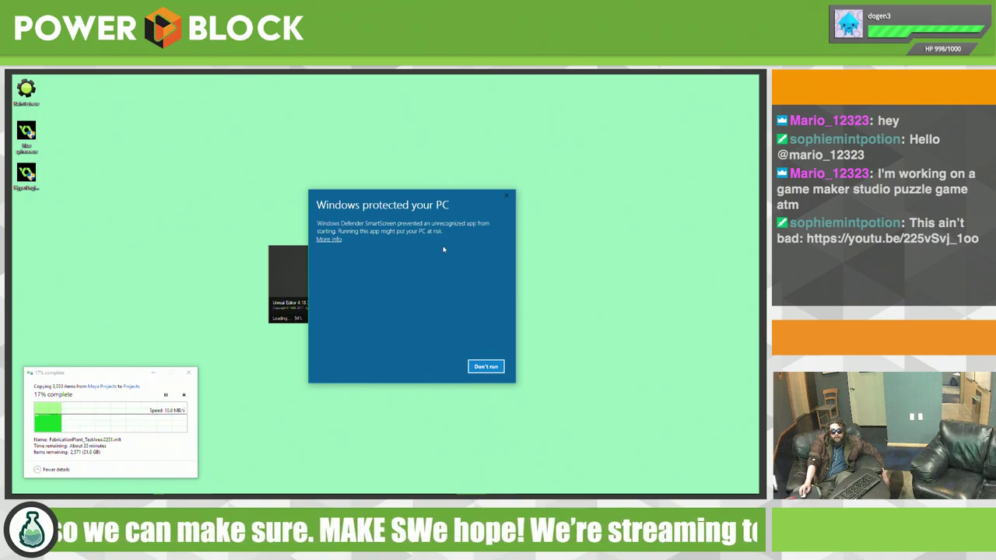
{"action": "left_click", "coordinate": [331, 240]}
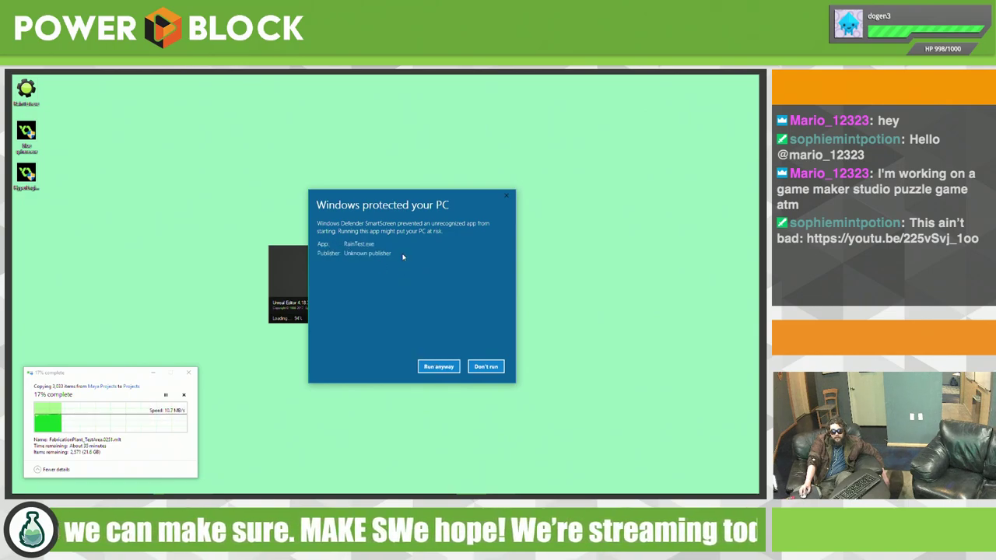
{"action": "left_click", "coordinate": [438, 367]}
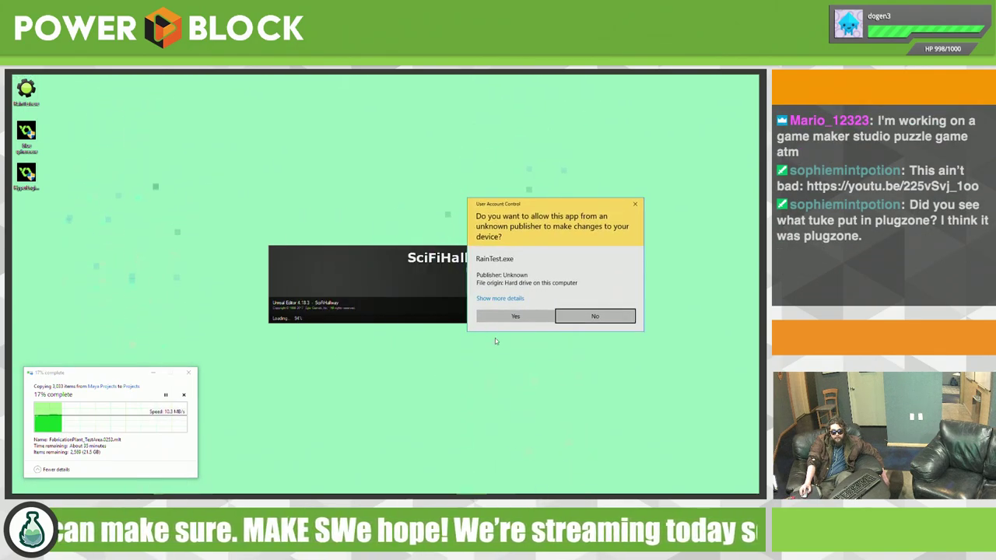
{"action": "left_click", "coordinate": [515, 316]}
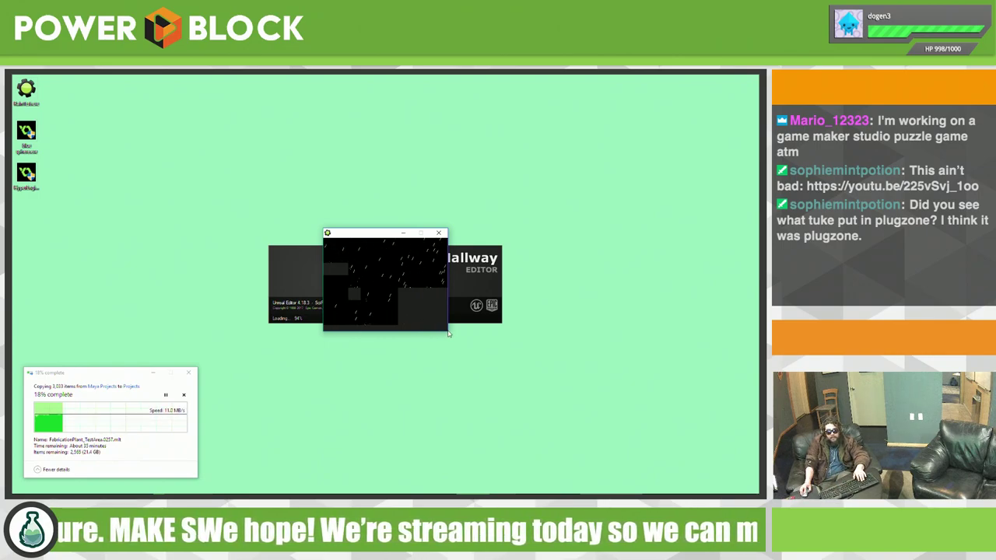
{"action": "left_click_drag", "start_coordinate": [387, 240], "coordinate": [668, 98]}
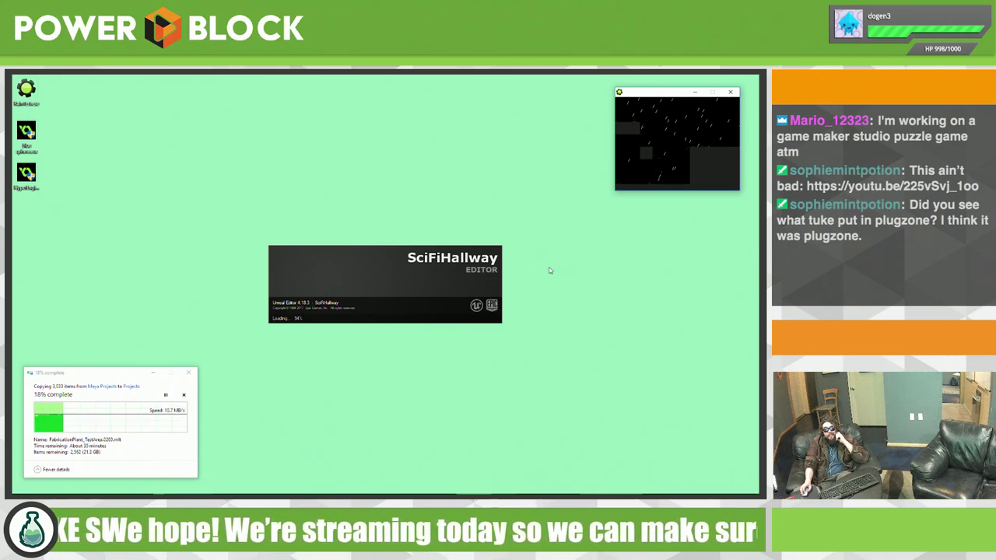
{"action": "key", "text": "alt+Tab"}
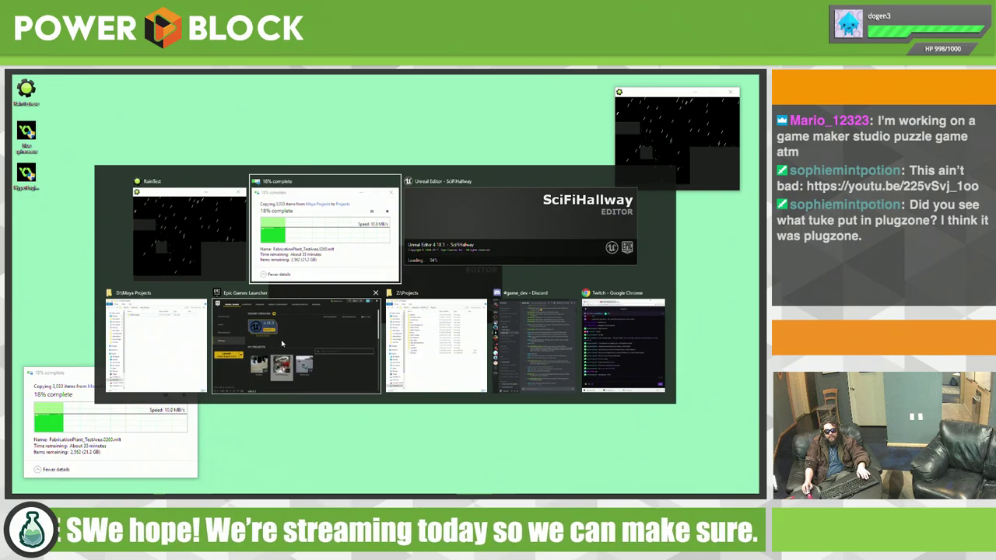
Step: Switch to Discord, open the plug_zone channel, and scroll through its messages
{"action": "left_click", "coordinate": [537, 342]}
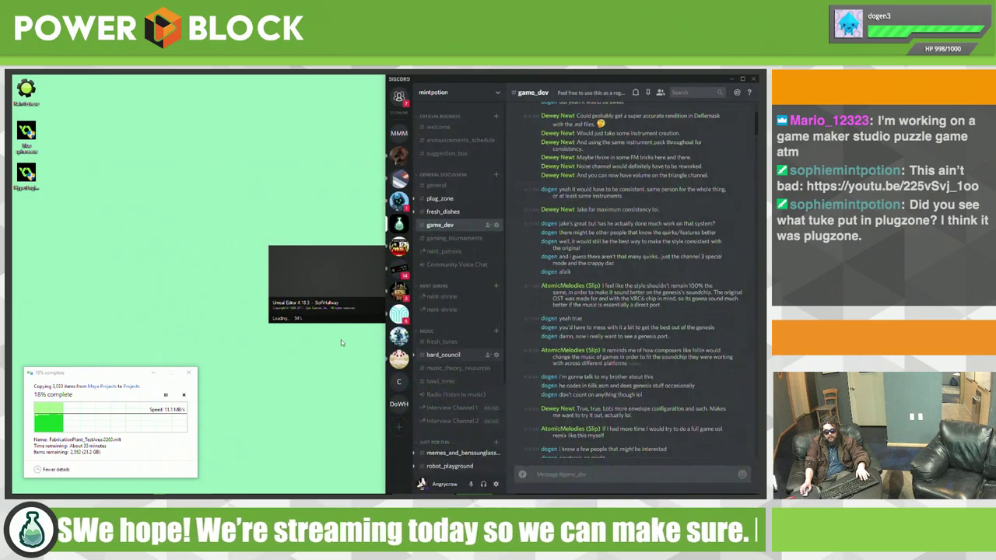
{"action": "left_click", "coordinate": [442, 199]}
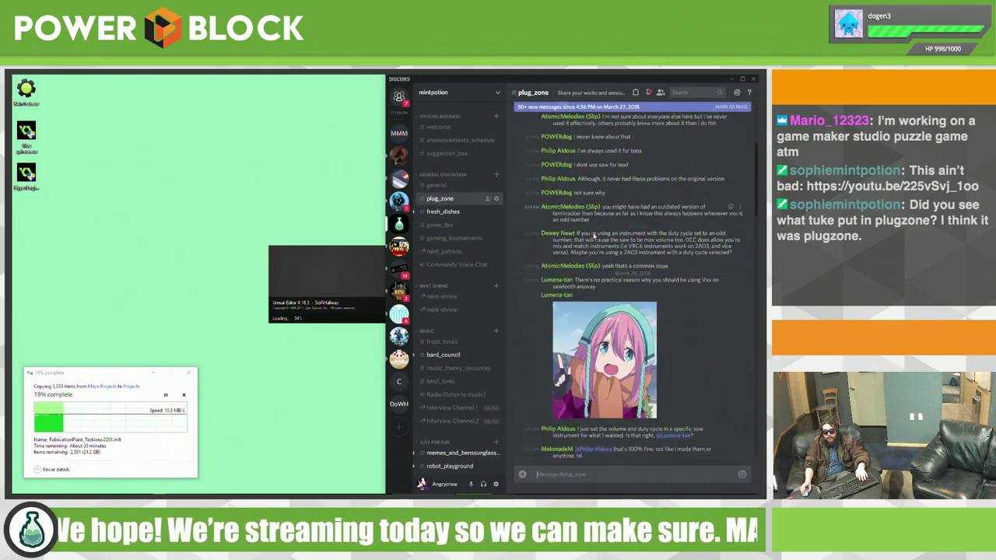
{"action": "scroll", "coordinate": [594, 234], "scroll_direction": "down", "scroll_amount": 2}
{"action": "scroll", "coordinate": [603, 237], "scroll_direction": "down", "scroll_amount": 5}
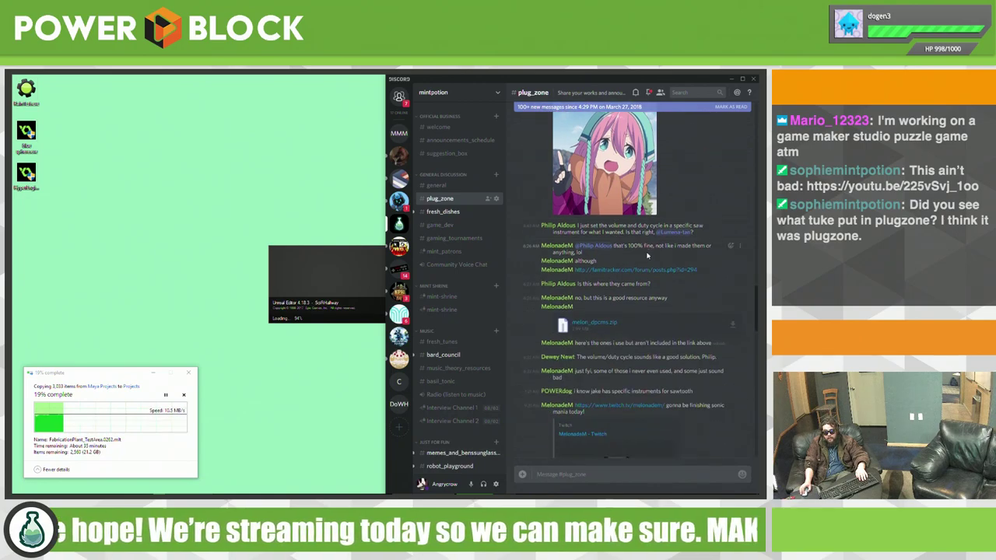
{"action": "scroll", "coordinate": [648, 256], "scroll_direction": "up", "scroll_amount": 3}
{"action": "scroll", "coordinate": [689, 255], "scroll_direction": "down", "scroll_amount": 1}
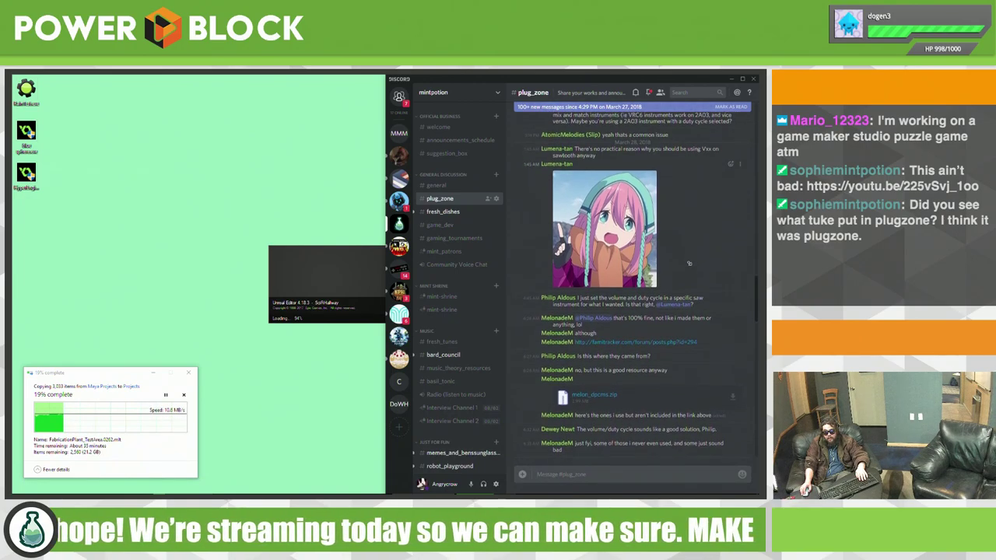
{"action": "scroll", "coordinate": [689, 259], "scroll_direction": "up", "scroll_amount": 1}
{"action": "scroll", "coordinate": [689, 261], "scroll_direction": "down", "scroll_amount": 3}
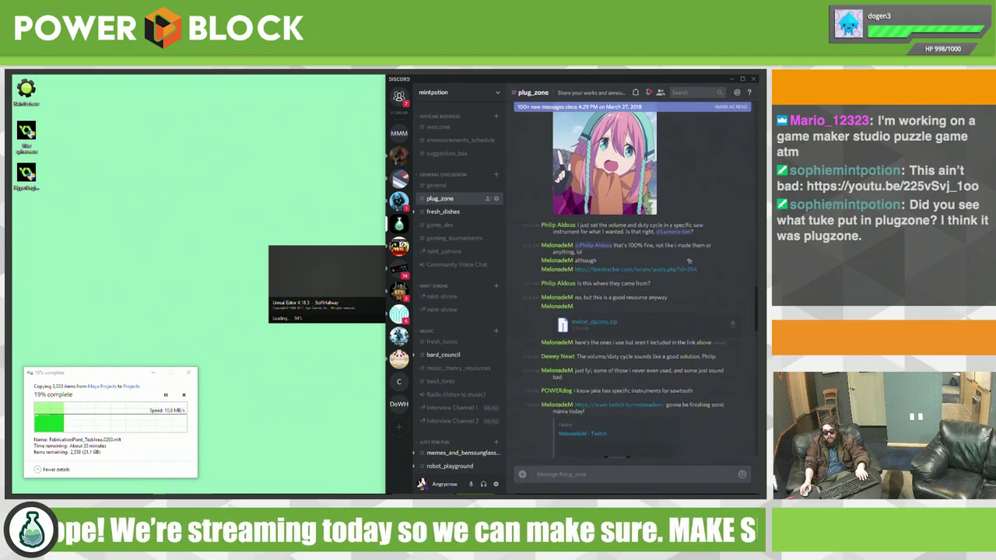
{"action": "scroll", "coordinate": [685, 266], "scroll_direction": "down", "scroll_amount": 3}
{"action": "scroll", "coordinate": [679, 272], "scroll_direction": "down", "scroll_amount": 6}
{"action": "scroll", "coordinate": [670, 282], "scroll_direction": "down", "scroll_amount": 4}
{"action": "scroll", "coordinate": [676, 288], "scroll_direction": "down", "scroll_amount": 3}
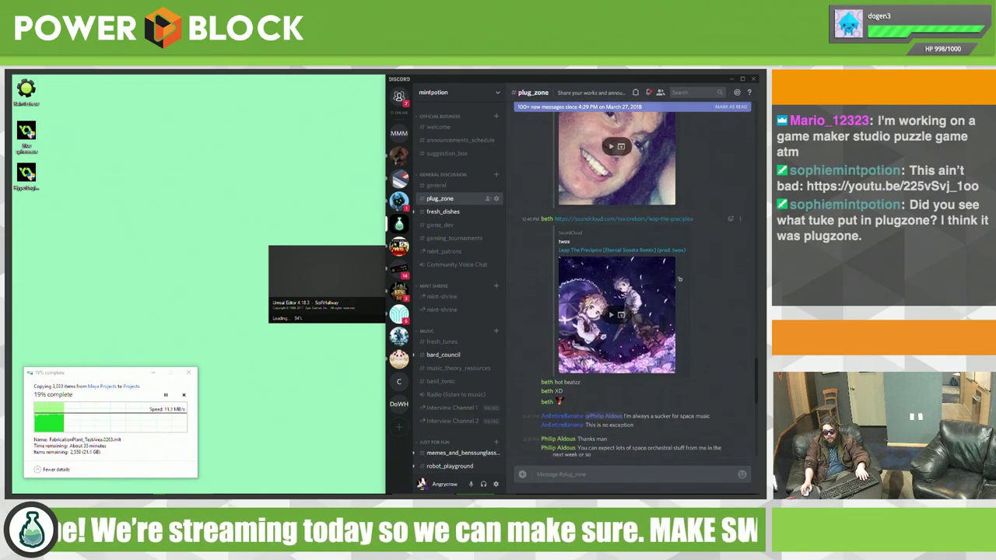
{"action": "scroll", "coordinate": [683, 296], "scroll_direction": "down", "scroll_amount": 1}
{"action": "scroll", "coordinate": [691, 305], "scroll_direction": "down", "scroll_amount": 5}
{"action": "scroll", "coordinate": [698, 313], "scroll_direction": "down", "scroll_amount": 5}
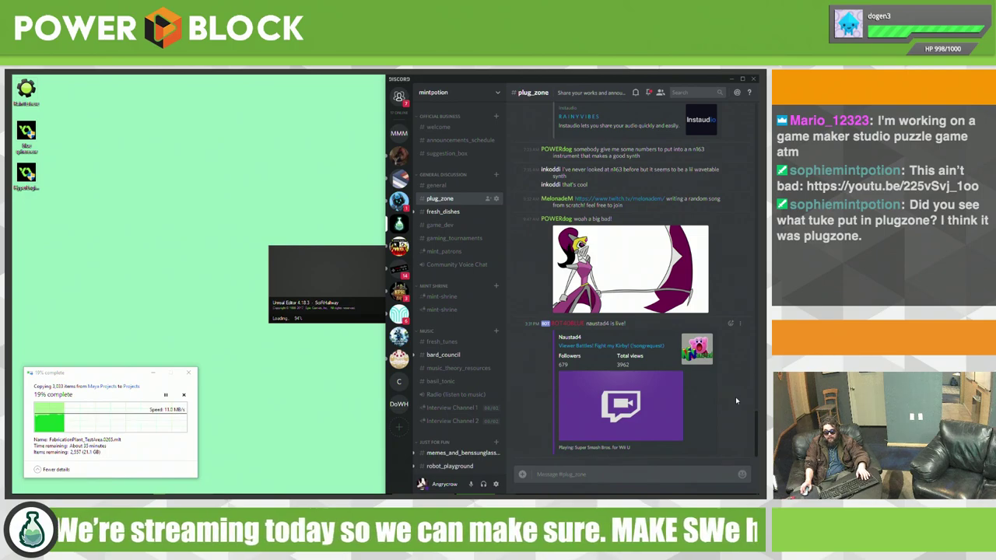
{"action": "scroll", "coordinate": [736, 400], "scroll_direction": "up", "scroll_amount": 2}
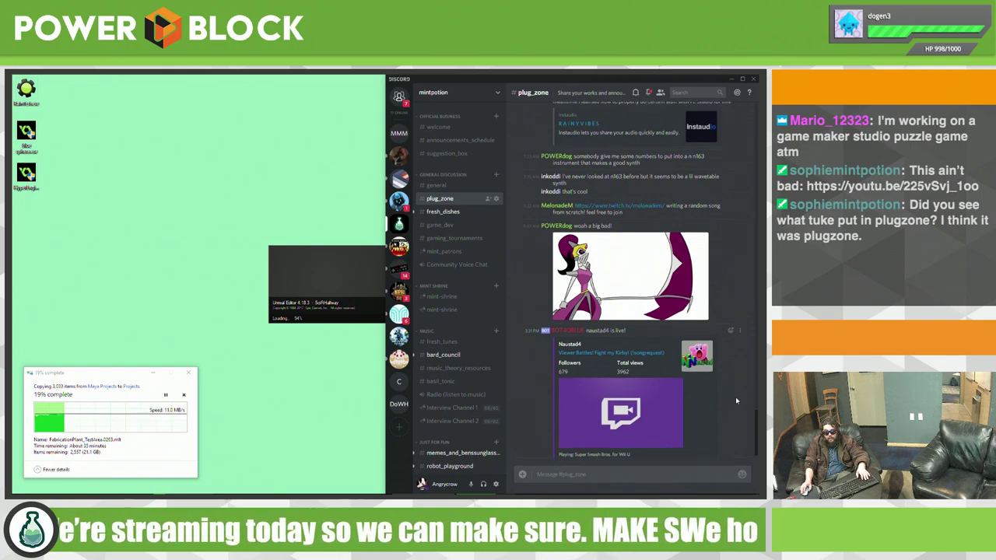
{"action": "scroll", "coordinate": [736, 400], "scroll_direction": "up", "scroll_amount": 3}
{"action": "scroll", "coordinate": [736, 400], "scroll_direction": "up", "scroll_amount": 3}
{"action": "scroll", "coordinate": [736, 400], "scroll_direction": "up", "scroll_amount": 2}
{"action": "scroll", "coordinate": [736, 400], "scroll_direction": "down", "scroll_amount": 1}
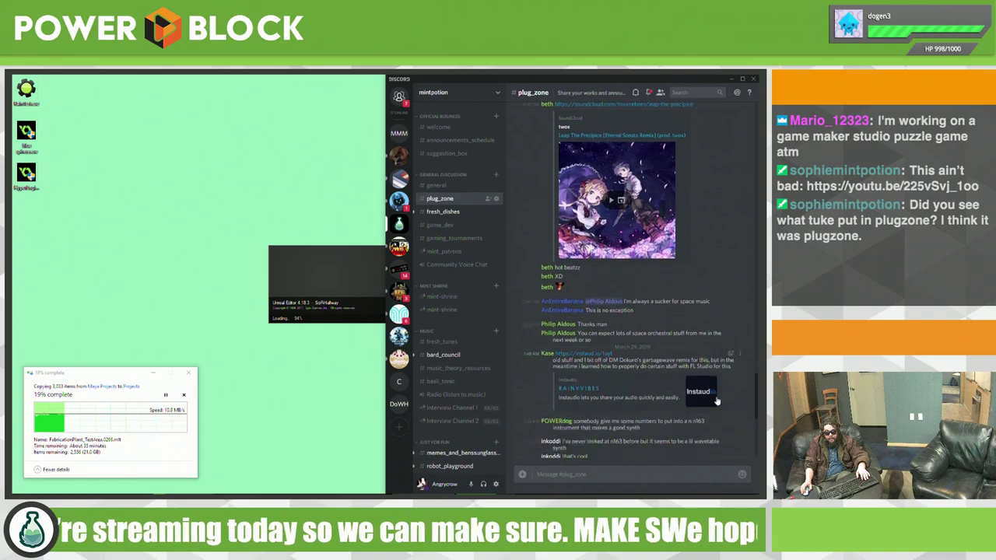
{"action": "scroll", "coordinate": [728, 402], "scroll_direction": "down", "scroll_amount": 4}
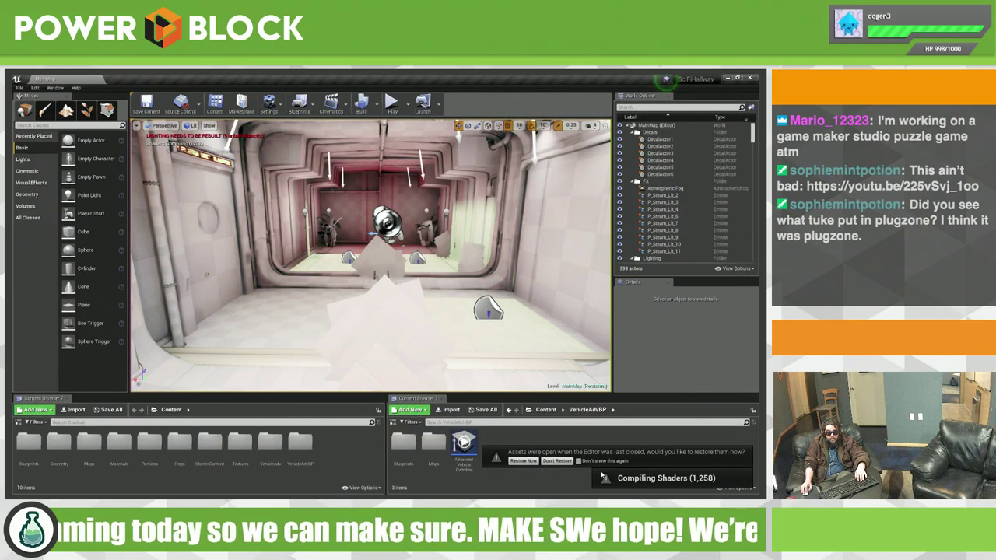
Step: Choose Don't Restore on the assets prompt and fly the camera into the pink room
{"action": "left_click", "coordinate": [558, 462]}
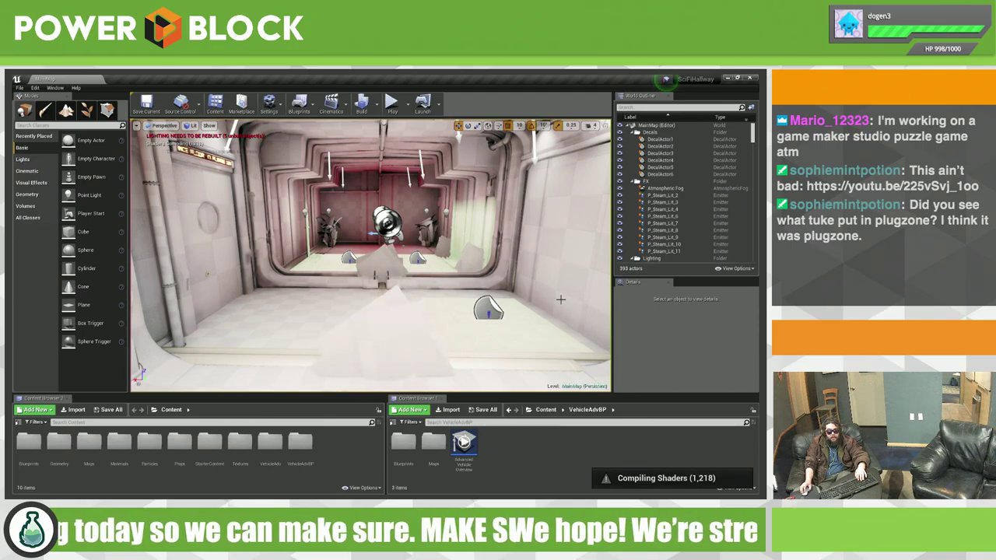
{"action": "mouse_move", "coordinate": [370, 255]}
{"action": "right_mouse_down"}
{"action": "mouse_move", "coordinate": [404, 257]}
{"action": "mouse_move", "coordinate": [396, 263]}
{"action": "mouse_move", "coordinate": [383, 223]}
{"action": "mouse_move", "coordinate": [385, 233]}
{"action": "mouse_move", "coordinate": [374, 233]}
{"action": "mouse_move", "coordinate": [514, 284]}
{"action": "right_mouse_up"}
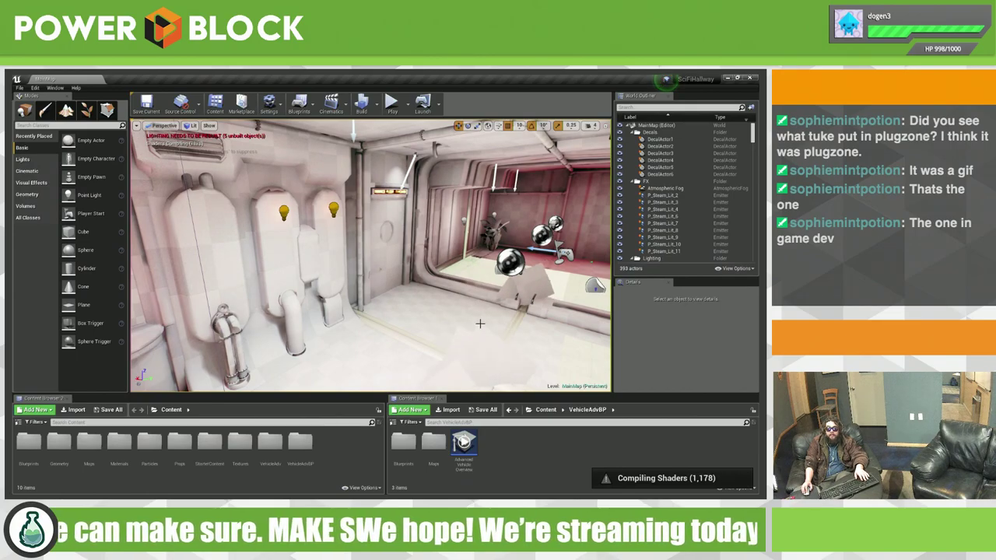
Step: Switch to Discord and jump to the game_dev channel via Ctrl+K search 'gameve'
{"action": "key", "text": "alt+Tab"}
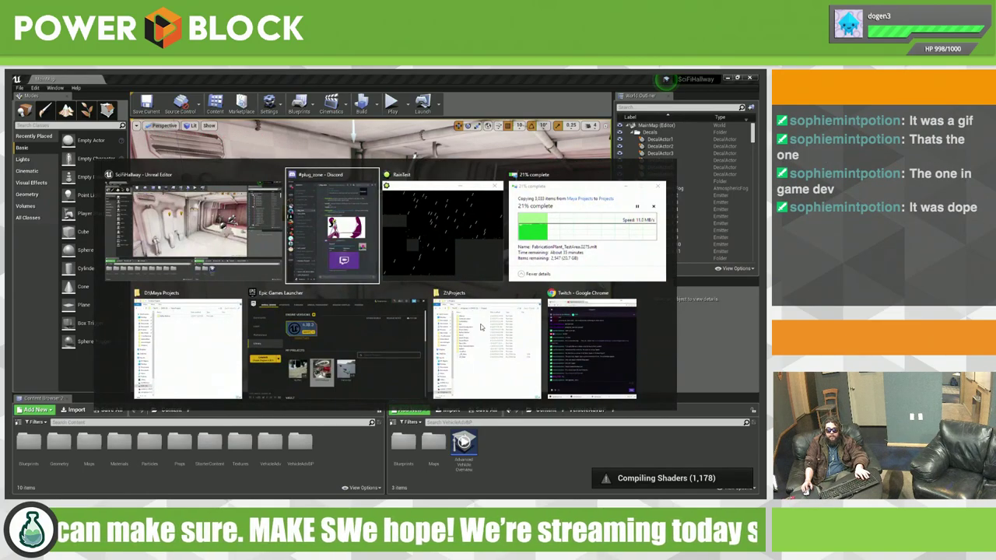
{"action": "key", "text": "alt+Tab"}
{"action": "key", "text": "alt+Tab"}
{"action": "key", "text": "alt+Tab"}
{"action": "key", "text": "alt+Tab"}
{"action": "key", "text": "alt+Tab"}
{"action": "left_click", "coordinate": [365, 257]}
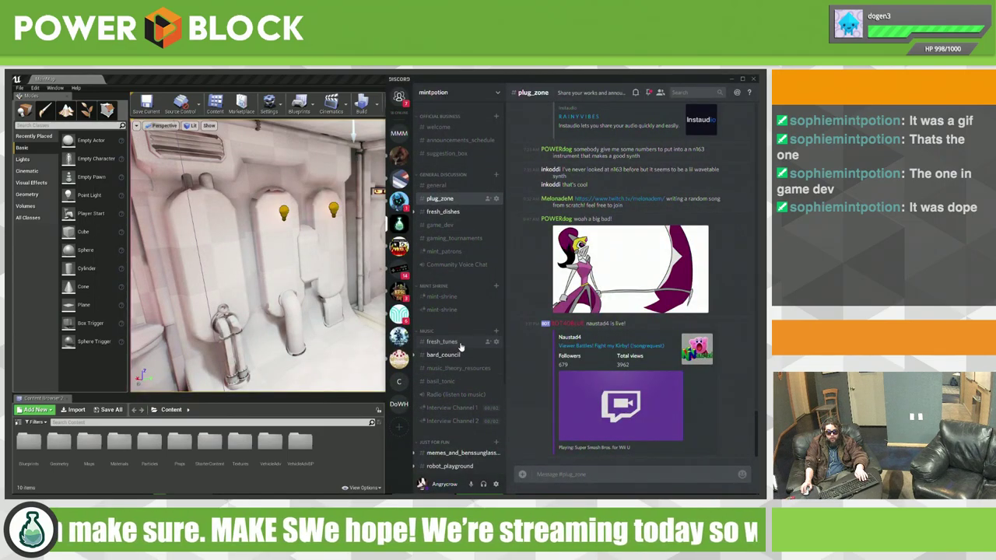
{"action": "scroll", "coordinate": [462, 347], "scroll_direction": "down", "scroll_amount": 1}
{"action": "scroll", "coordinate": [466, 349], "scroll_direction": "down", "scroll_amount": 2}
{"action": "key", "text": "ctrl+k"}
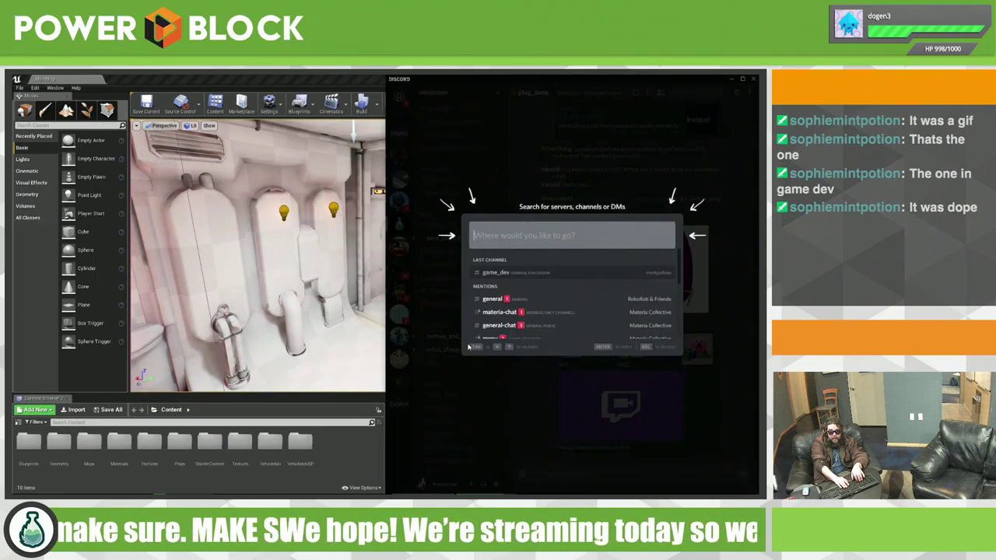
{"action": "type", "text": "gameve"}
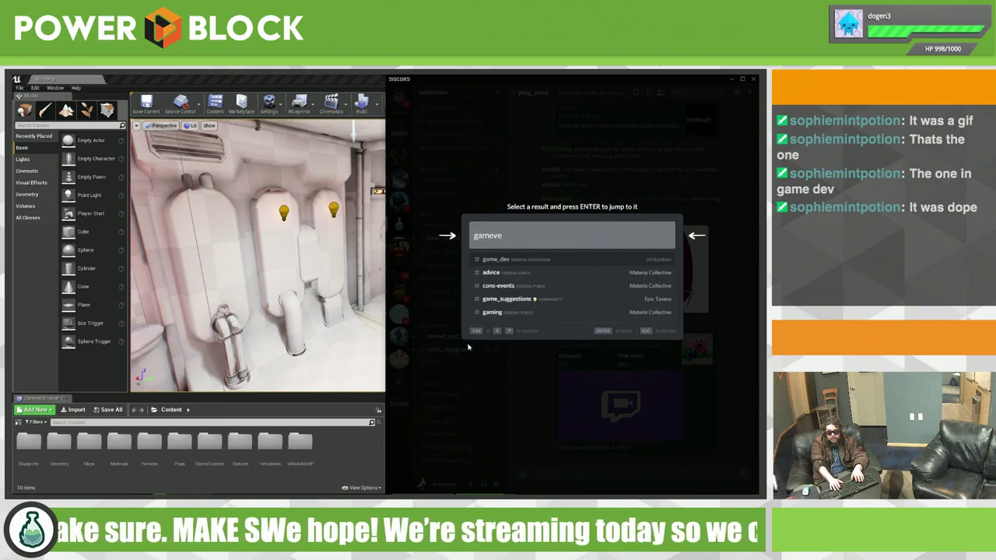
{"action": "key", "text": "Return"}
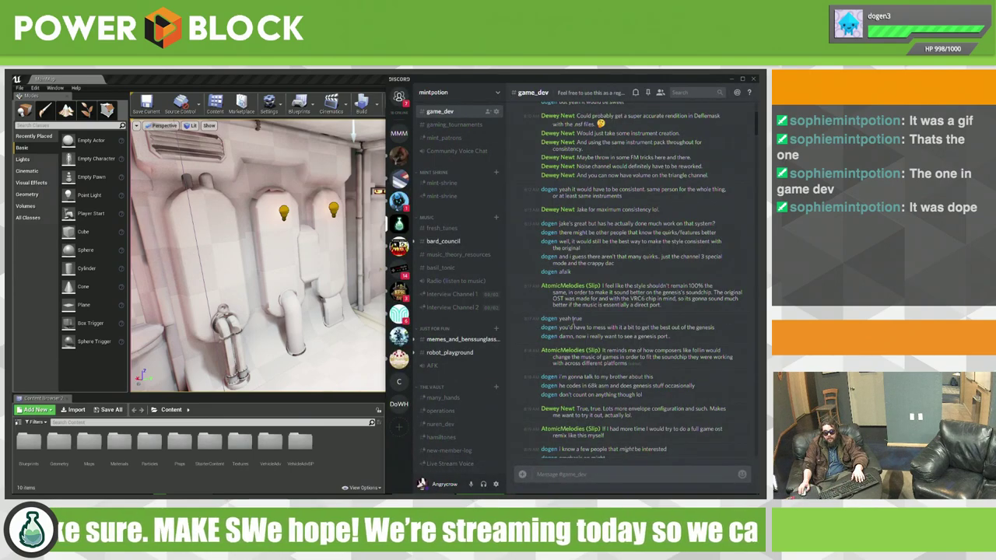
{"action": "scroll", "coordinate": [574, 319], "scroll_direction": "down", "scroll_amount": 5}
{"action": "scroll", "coordinate": [580, 322], "scroll_direction": "down", "scroll_amount": 5}
{"action": "scroll", "coordinate": [588, 326], "scroll_direction": "down", "scroll_amount": 5}
{"action": "scroll", "coordinate": [596, 330], "scroll_direction": "down", "scroll_amount": 5}
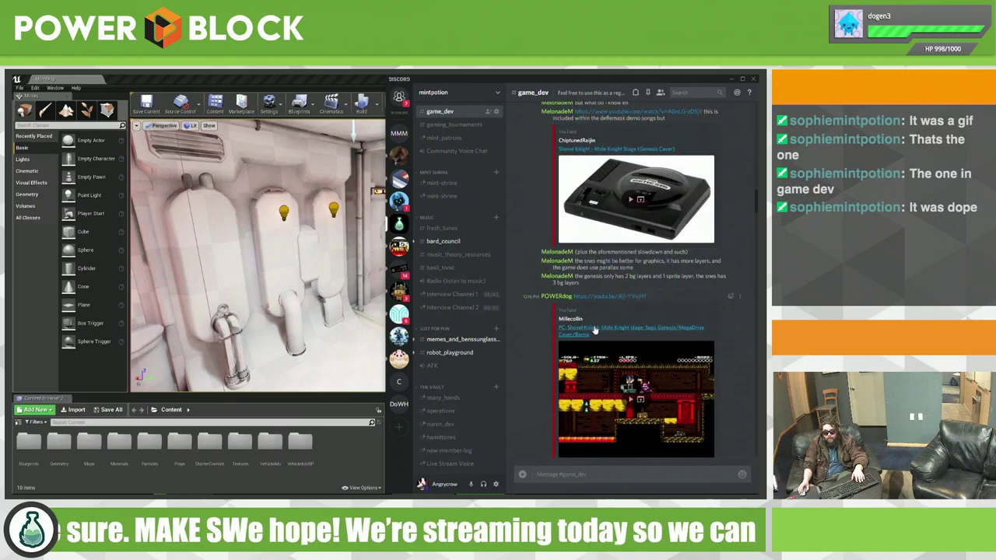
{"action": "scroll", "coordinate": [595, 330], "scroll_direction": "down", "scroll_amount": 5}
{"action": "scroll", "coordinate": [598, 329], "scroll_direction": "down", "scroll_amount": 5}
{"action": "scroll", "coordinate": [600, 328], "scroll_direction": "down", "scroll_amount": 5}
{"action": "scroll", "coordinate": [602, 328], "scroll_direction": "down", "scroll_amount": 5}
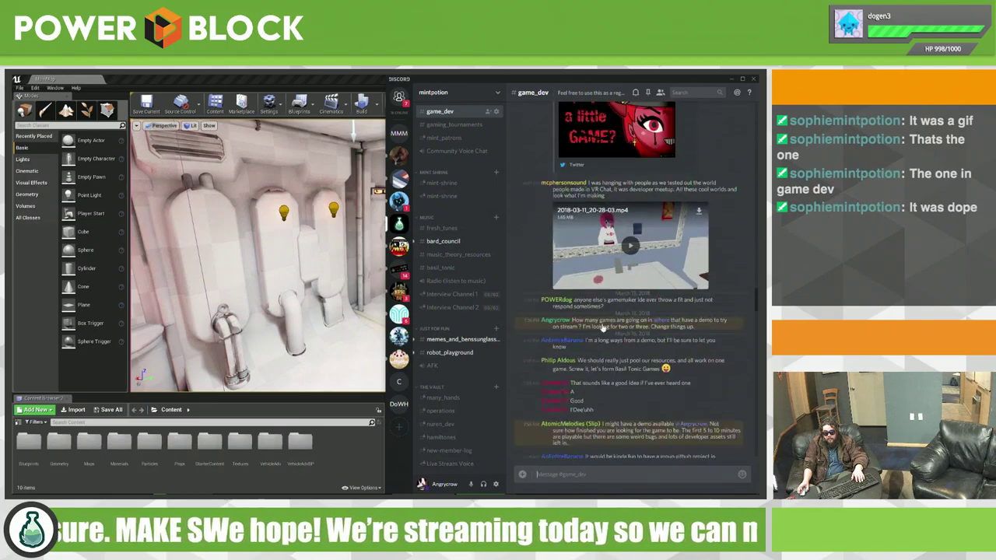
{"action": "scroll", "coordinate": [602, 327], "scroll_direction": "down", "scroll_amount": 5}
{"action": "scroll", "coordinate": [599, 328], "scroll_direction": "down", "scroll_amount": 5}
{"action": "scroll", "coordinate": [596, 327], "scroll_direction": "down", "scroll_amount": 5}
{"action": "scroll", "coordinate": [591, 327], "scroll_direction": "down", "scroll_amount": 5}
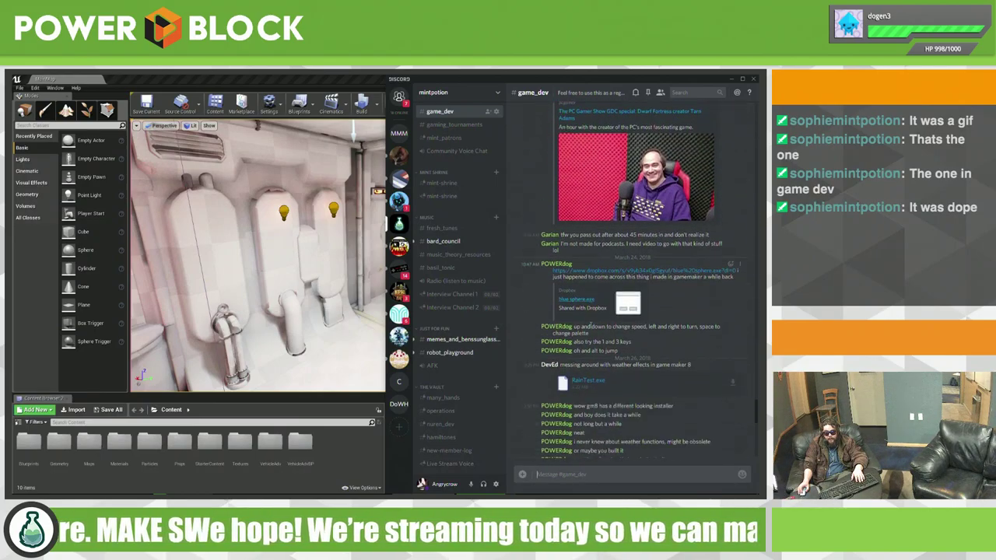
{"action": "scroll", "coordinate": [603, 325], "scroll_direction": "down", "scroll_amount": 5}
{"action": "scroll", "coordinate": [634, 326], "scroll_direction": "down", "scroll_amount": 3}
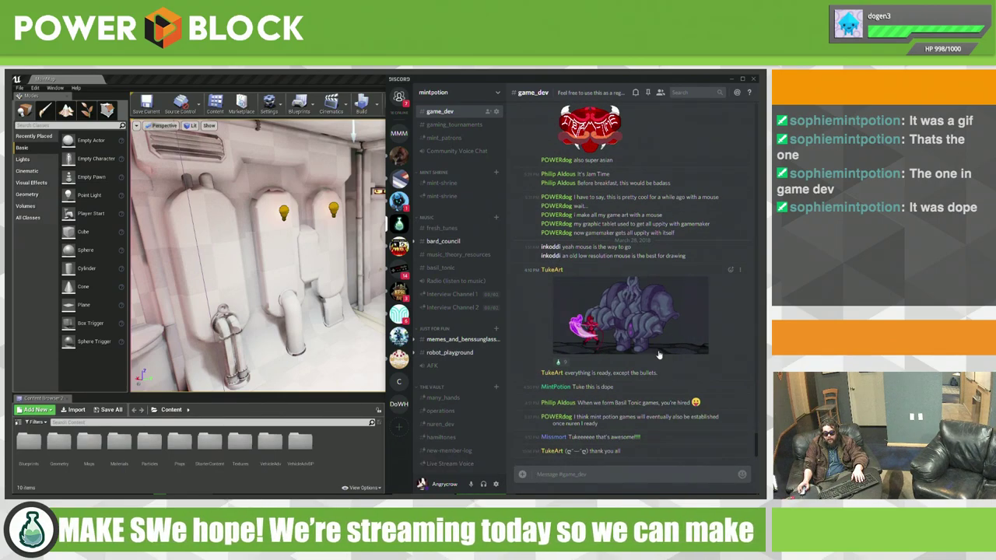
{"action": "scroll", "coordinate": [683, 350], "scroll_direction": "up", "scroll_amount": 3}
{"action": "scroll", "coordinate": [683, 349], "scroll_direction": "up", "scroll_amount": 2}
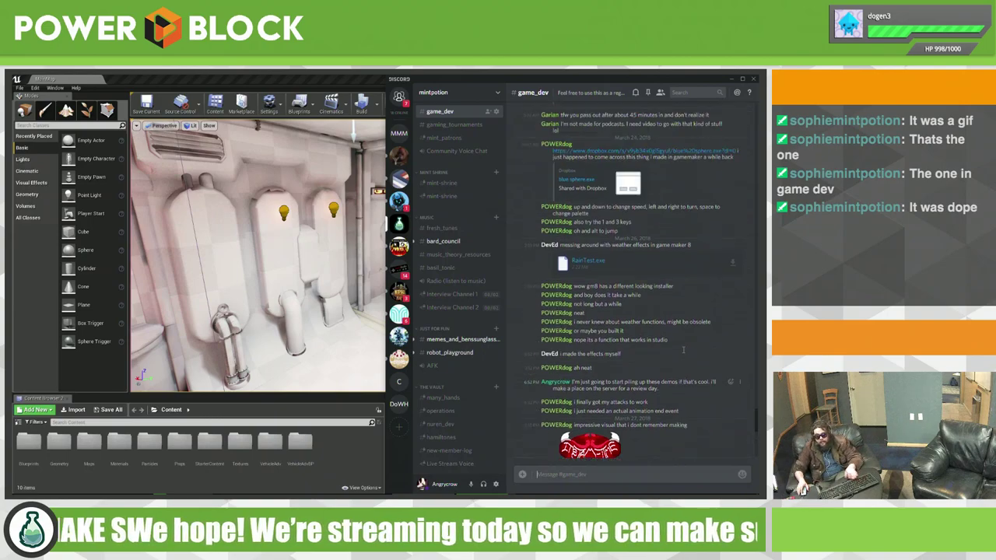
{"action": "scroll", "coordinate": [683, 349], "scroll_direction": "up", "scroll_amount": 2}
{"action": "scroll", "coordinate": [685, 345], "scroll_direction": "up", "scroll_amount": 2}
{"action": "scroll", "coordinate": [686, 345], "scroll_direction": "up", "scroll_amount": 2}
{"action": "scroll", "coordinate": [686, 344], "scroll_direction": "up", "scroll_amount": 2}
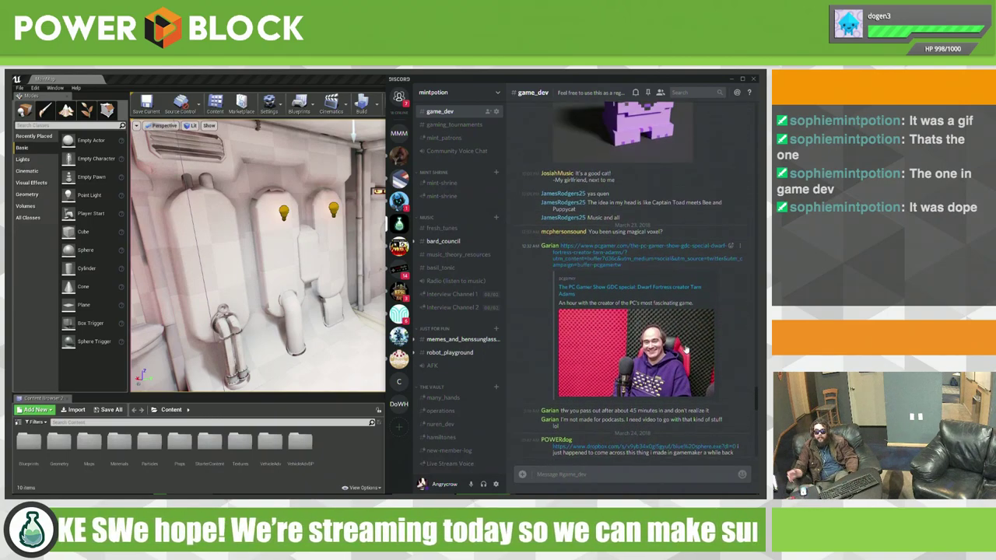
{"action": "scroll", "coordinate": [686, 350], "scroll_direction": "up", "scroll_amount": 2}
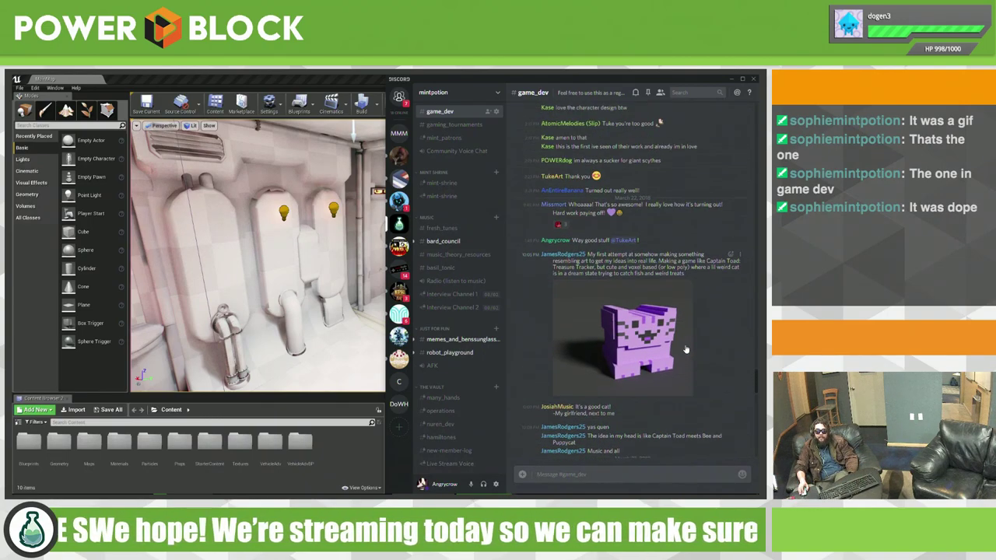
{"action": "scroll", "coordinate": [683, 346], "scroll_direction": "up", "scroll_amount": 2}
{"action": "scroll", "coordinate": [677, 352], "scroll_direction": "up", "scroll_amount": 2}
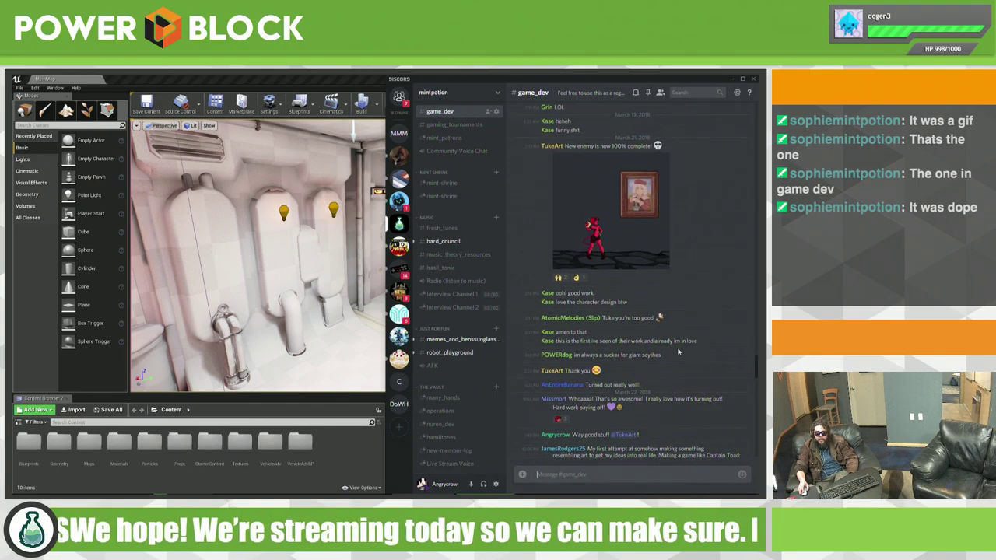
{"action": "left_click", "coordinate": [633, 233]}
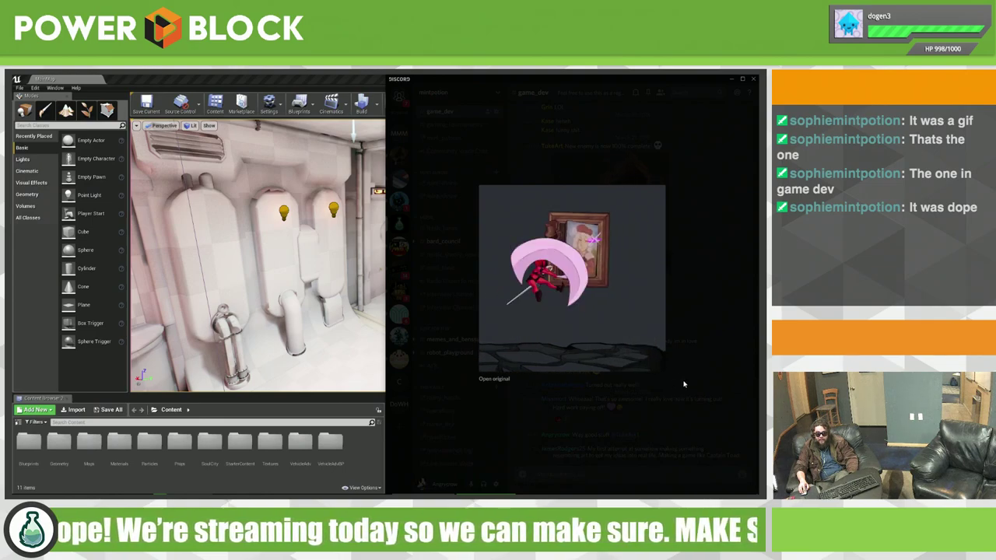
{"action": "left_click", "coordinate": [684, 384]}
Step: Scroll to POWERdog's March 24 post sharing blue sphere.exe via Dropbox
{"action": "scroll", "coordinate": [714, 342], "scroll_direction": "up", "scroll_amount": 2}
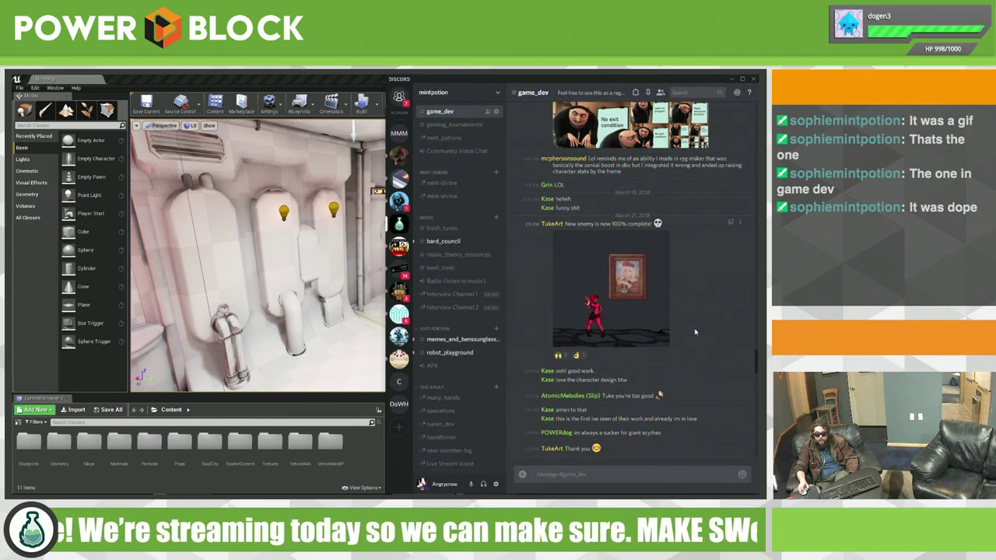
{"action": "scroll", "coordinate": [694, 326], "scroll_direction": "up", "scroll_amount": 5}
{"action": "scroll", "coordinate": [694, 327], "scroll_direction": "up", "scroll_amount": 3}
{"action": "scroll", "coordinate": [695, 333], "scroll_direction": "up", "scroll_amount": 3}
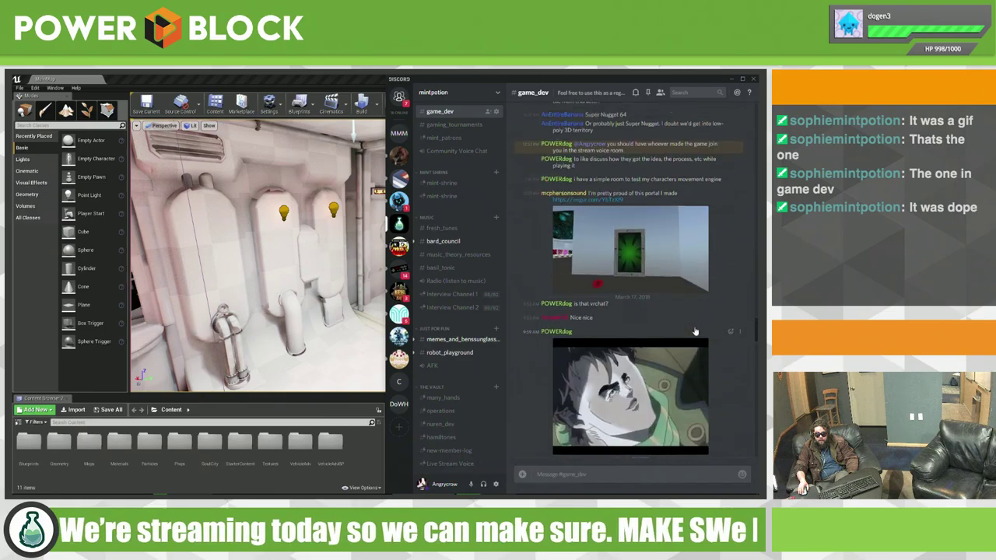
{"action": "scroll", "coordinate": [695, 331], "scroll_direction": "down", "scroll_amount": 5}
{"action": "scroll", "coordinate": [695, 329], "scroll_direction": "down", "scroll_amount": 6}
{"action": "scroll", "coordinate": [695, 328], "scroll_direction": "down", "scroll_amount": 2}
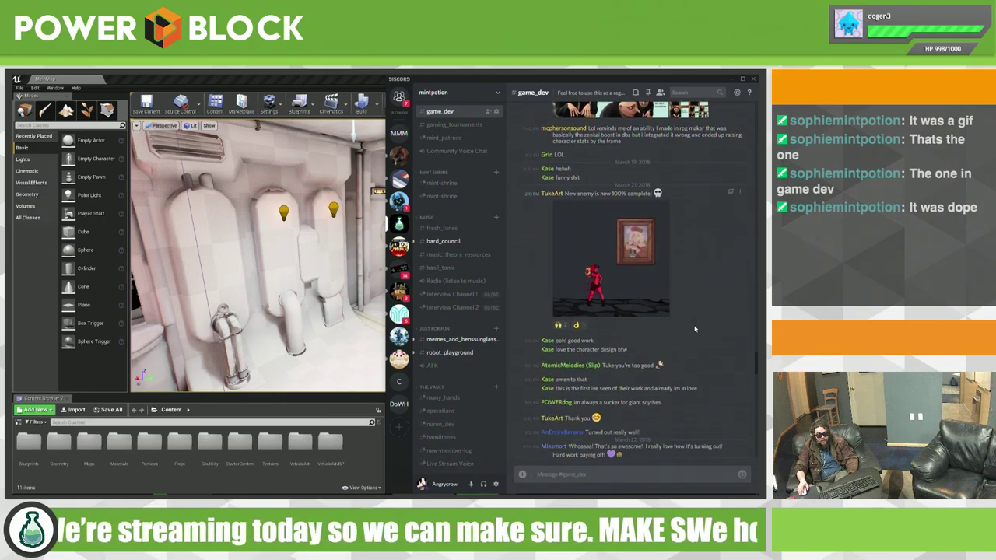
{"action": "scroll", "coordinate": [695, 328], "scroll_direction": "down", "scroll_amount": 5}
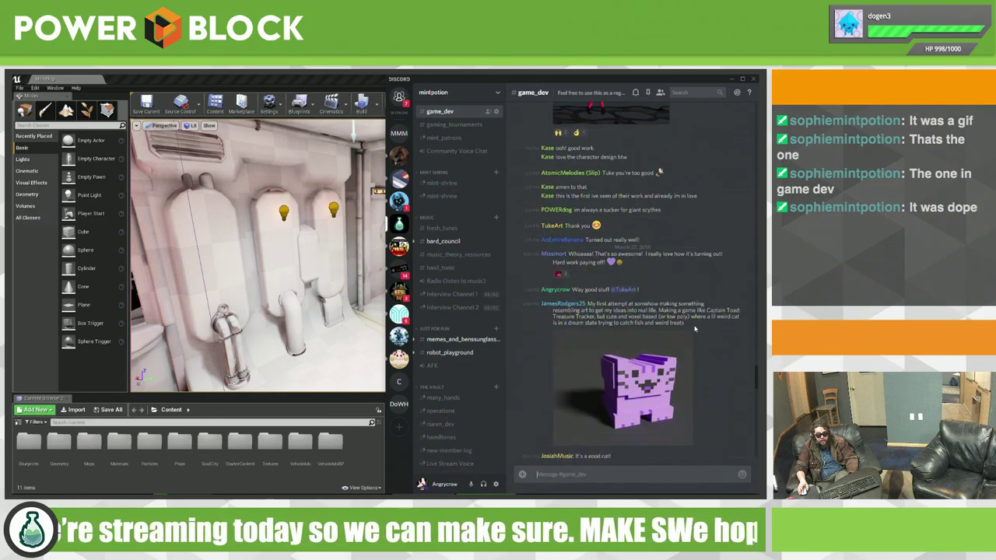
{"action": "scroll", "coordinate": [695, 328], "scroll_direction": "down", "scroll_amount": 6}
{"action": "scroll", "coordinate": [695, 328], "scroll_direction": "down", "scroll_amount": 5}
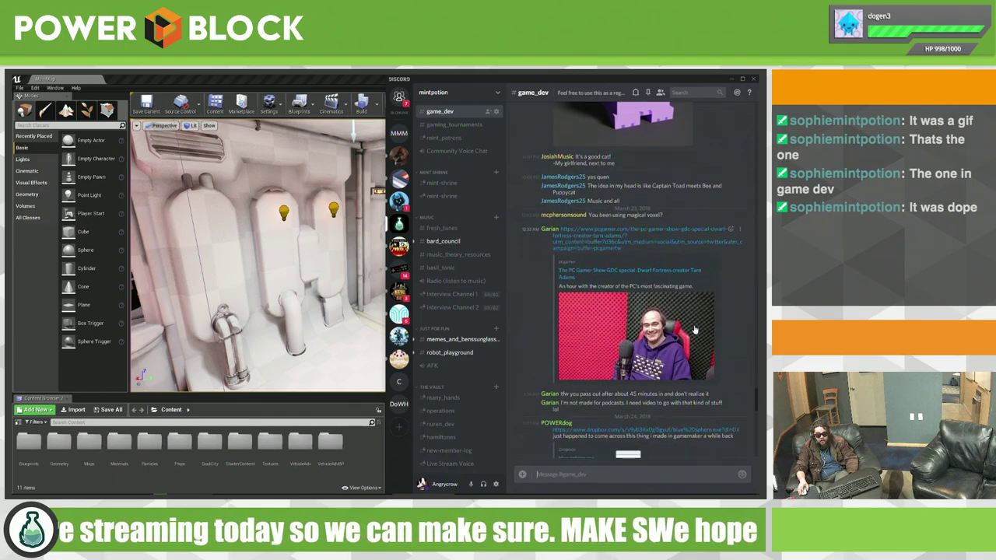
{"action": "scroll", "coordinate": [695, 328], "scroll_direction": "down", "scroll_amount": 3}
{"action": "scroll", "coordinate": [695, 329], "scroll_direction": "down", "scroll_amount": 5}
{"action": "scroll", "coordinate": [695, 329], "scroll_direction": "down", "scroll_amount": 3}
{"action": "scroll", "coordinate": [695, 329], "scroll_direction": "up", "scroll_amount": 6}
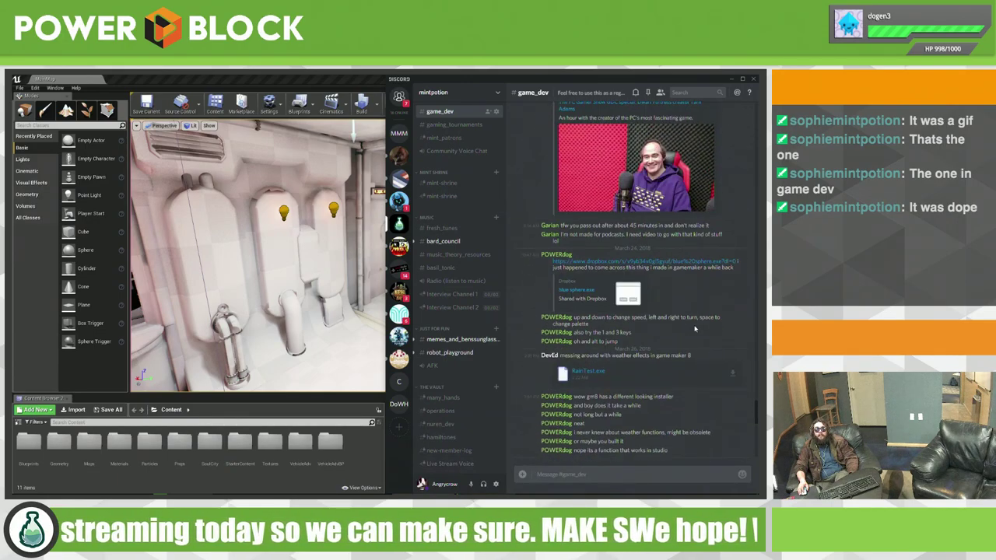
{"action": "scroll", "coordinate": [695, 328], "scroll_direction": "up", "scroll_amount": 3}
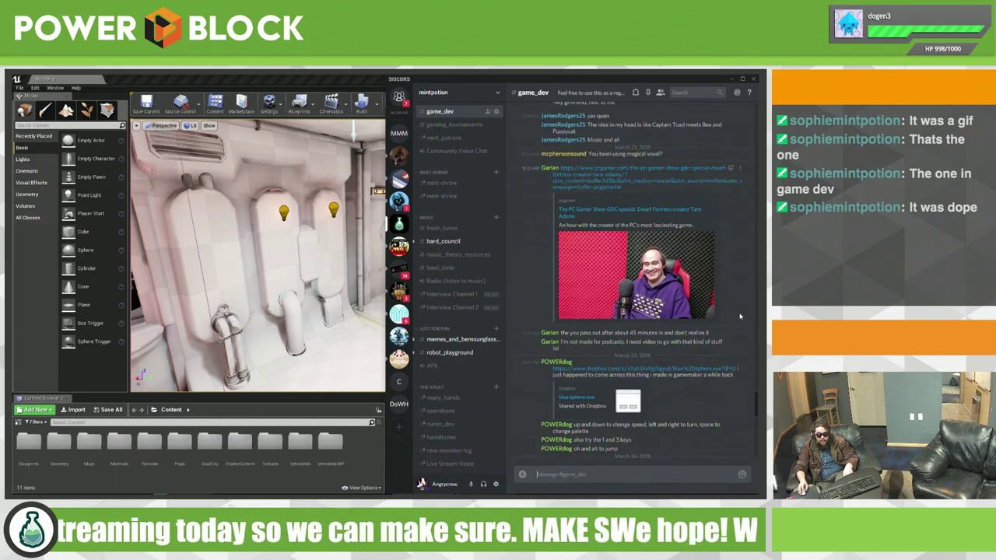
Step: Search the #game_dev messages for 'rain'
{"action": "key", "text": "ctrl+f"}
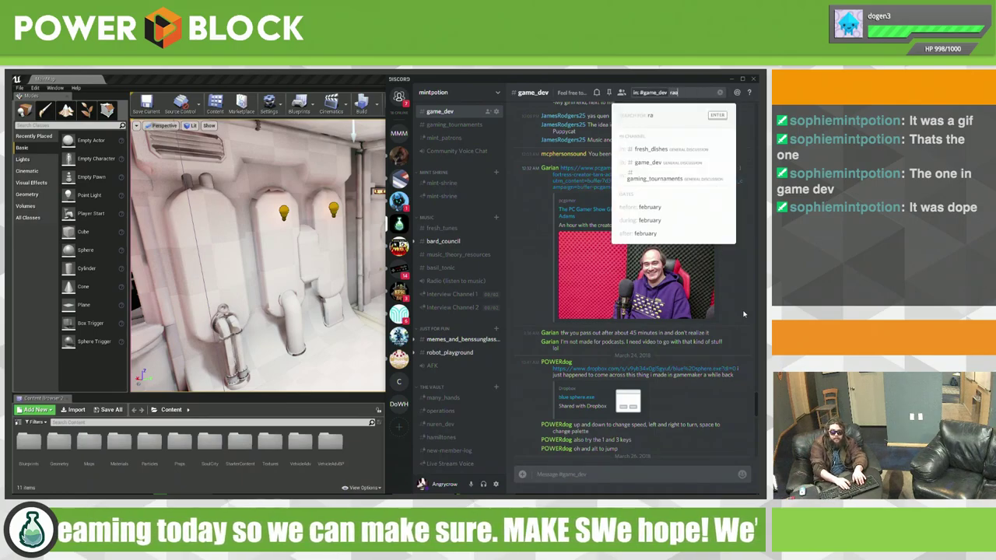
{"action": "type", "text": "rain"}
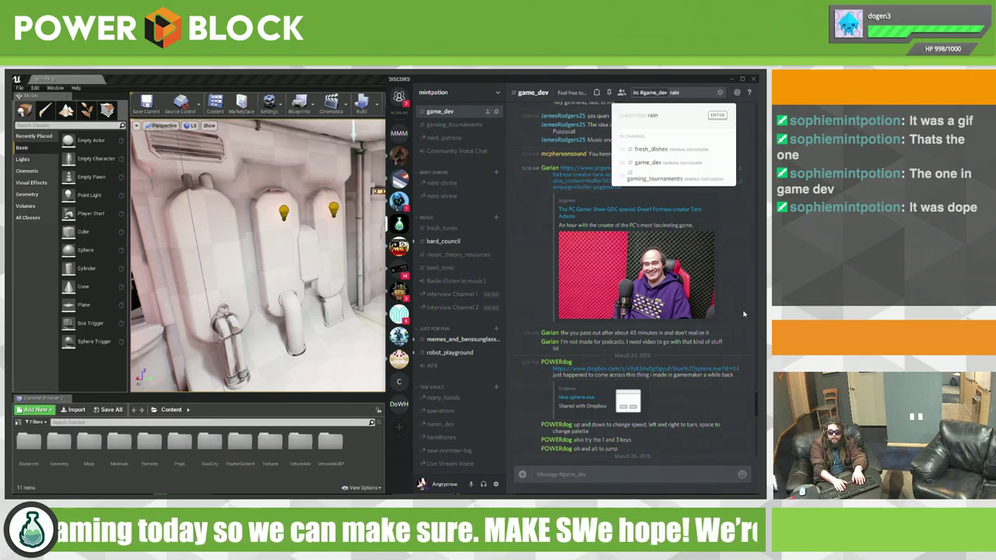
{"action": "type", "text": "d"}
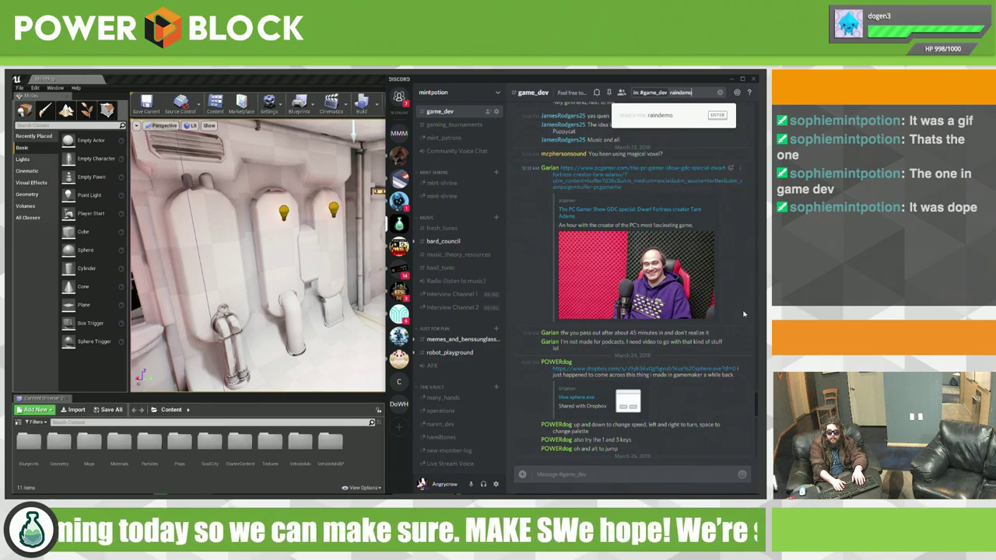
{"action": "key", "text": "BackSpace"}
{"action": "key", "text": "Return"}
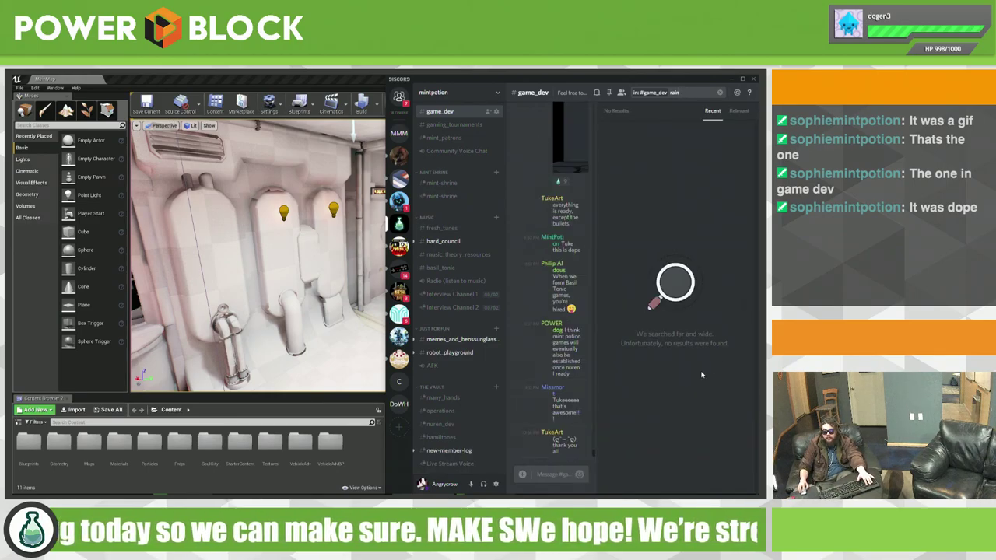
Step: Clear the rain search and scroll back up to DevEd's RainTest.exe post
{"action": "left_click", "coordinate": [720, 92]}
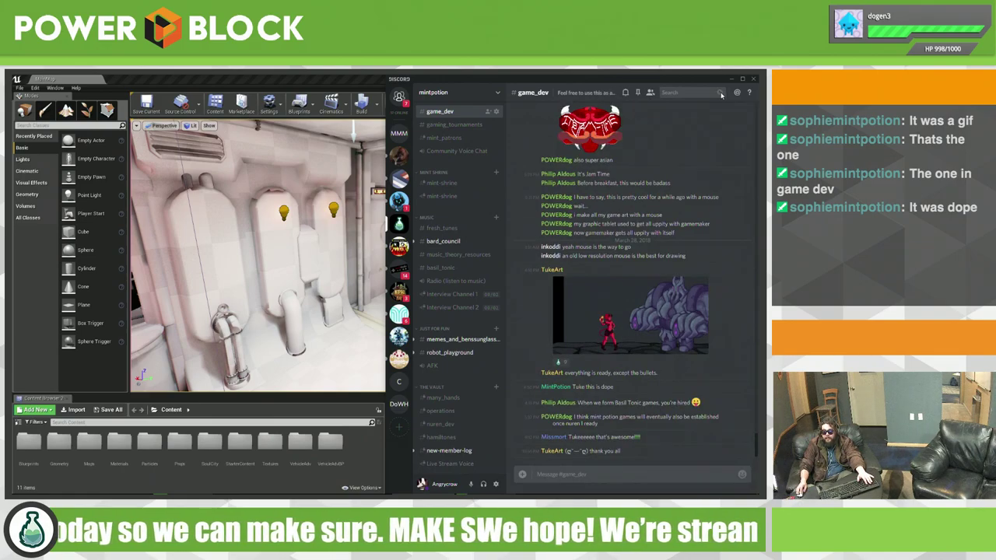
{"action": "scroll", "coordinate": [648, 255], "scroll_direction": "up", "scroll_amount": 3}
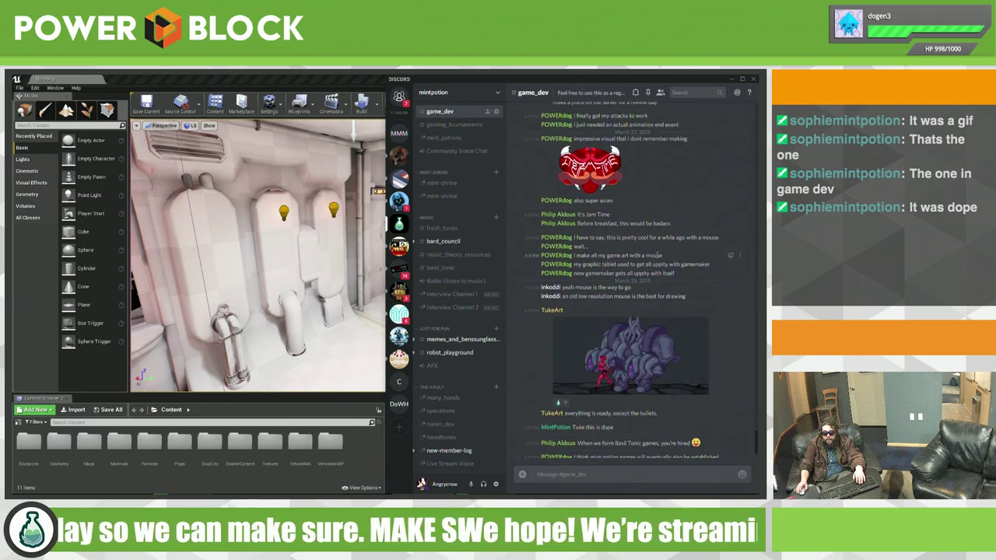
{"action": "scroll", "coordinate": [654, 264], "scroll_direction": "up", "scroll_amount": 3}
{"action": "scroll", "coordinate": [660, 274], "scroll_direction": "up", "scroll_amount": 3}
{"action": "scroll", "coordinate": [667, 284], "scroll_direction": "up", "scroll_amount": 3}
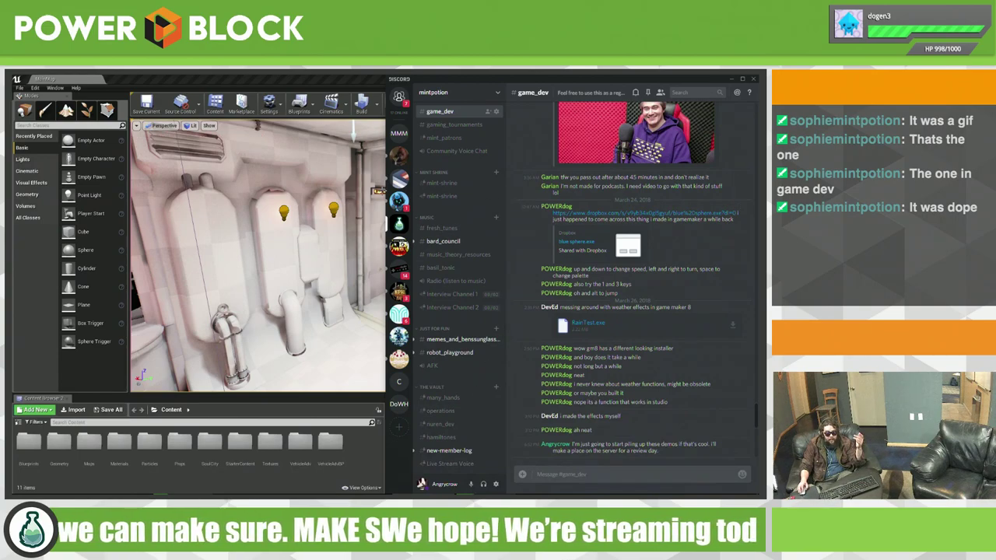
Step: Switch to the SciFiHallway Unreal Editor and minimise it to reveal the desktop
{"action": "key", "text": "alt+Tab"}
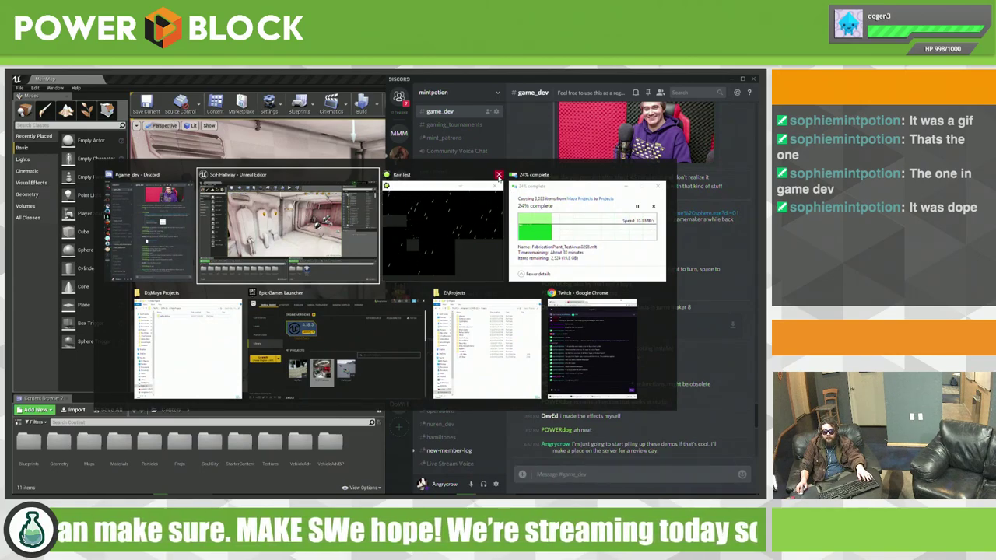
{"action": "key", "text": "alt"}
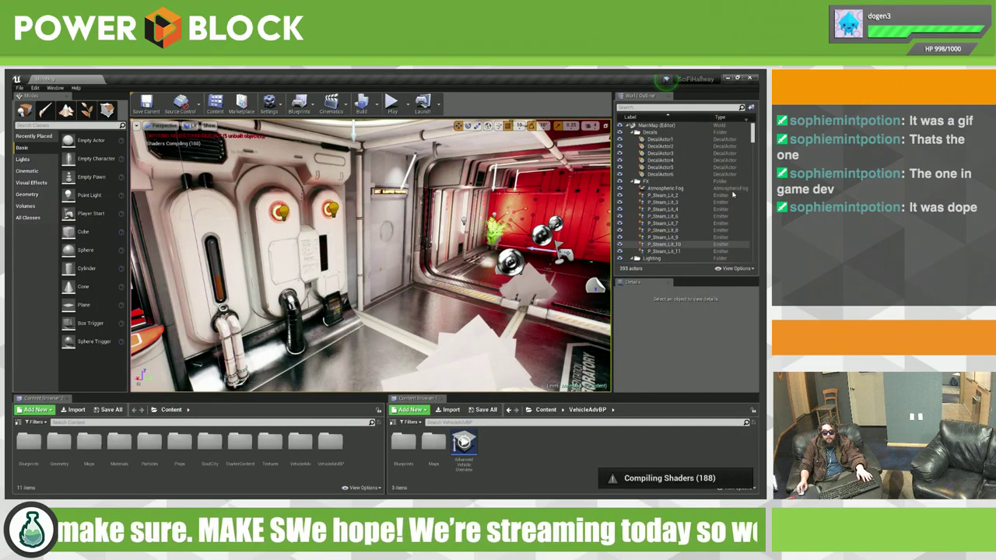
{"action": "key", "text": "alt+Tab"}
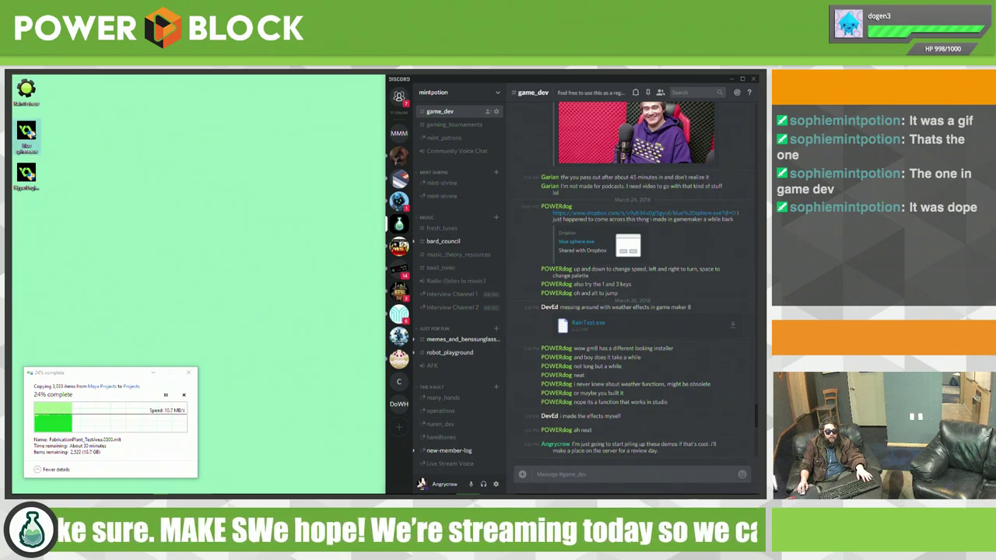
Step: Launch the blue sphere installer past the SmartScreen warning and the administrator prompt
{"action": "left_click", "coordinate": [22, 129]}
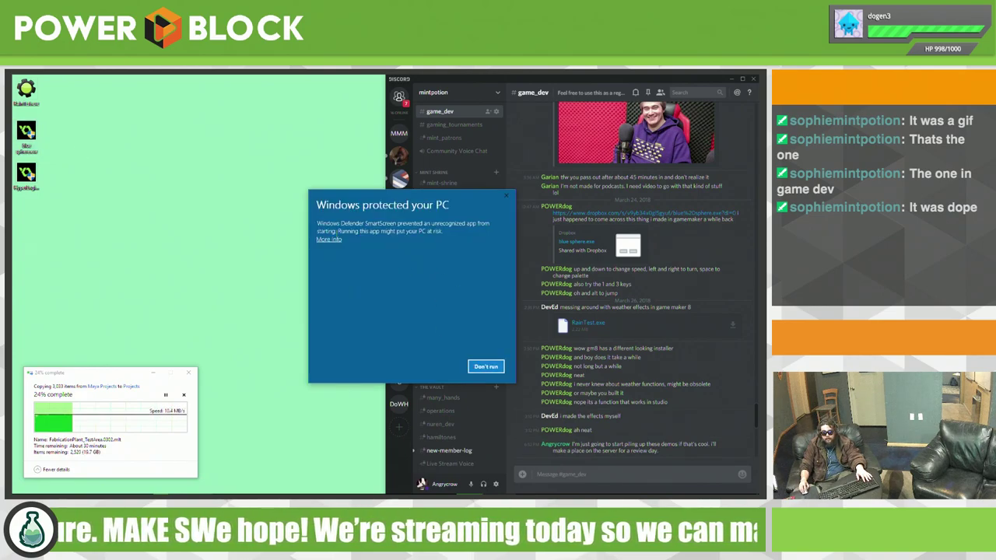
{"action": "left_click", "coordinate": [338, 240]}
{"action": "left_click", "coordinate": [437, 365]}
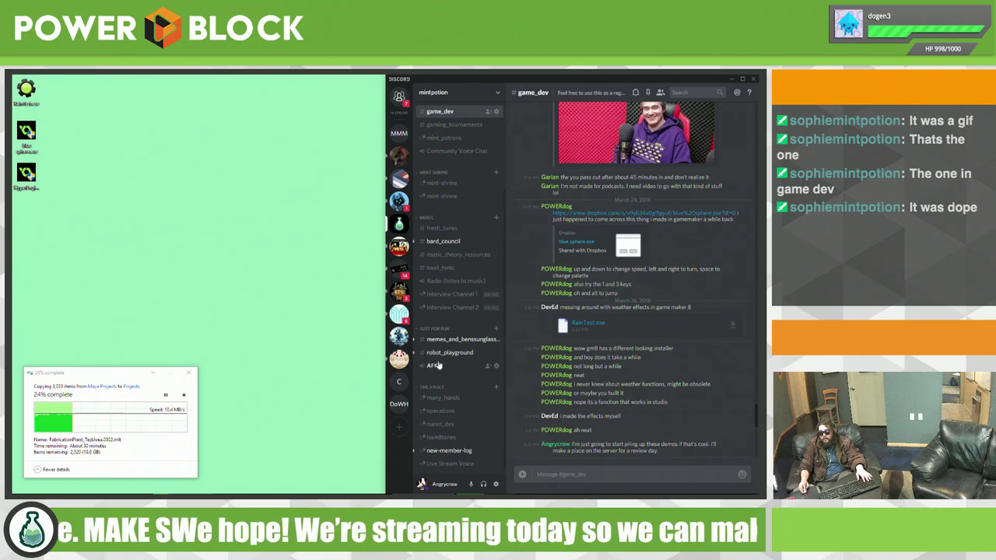
{"action": "left_click", "coordinate": [354, 336]}
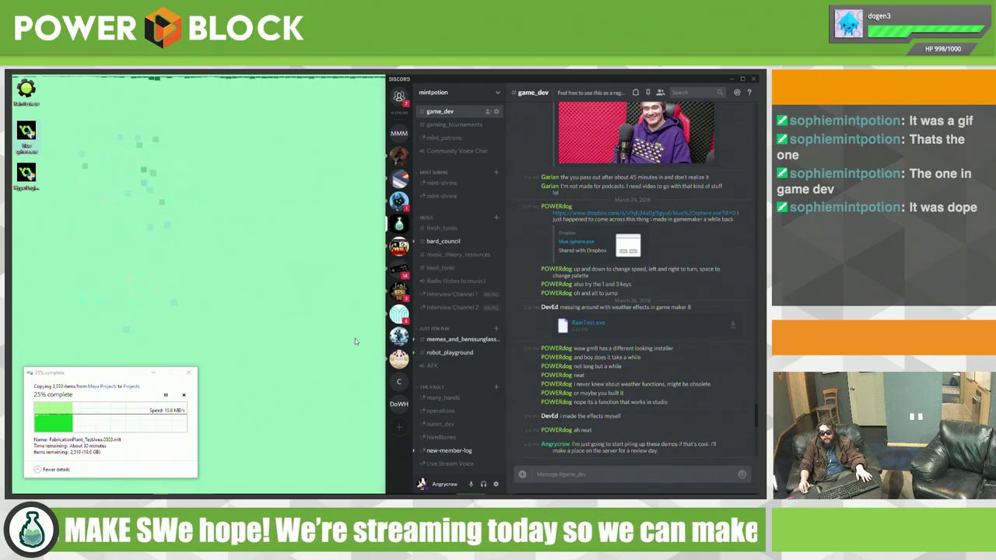
Step: Install blue sphere with the default licence, components and folder, then finish and launch it
{"action": "left_click", "coordinate": [428, 350]}
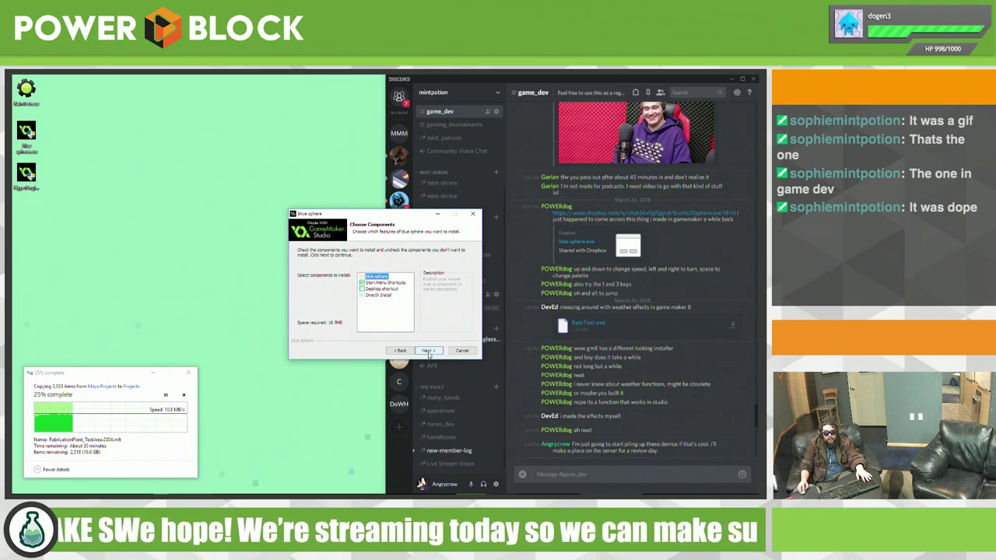
{"action": "left_click", "coordinate": [429, 352]}
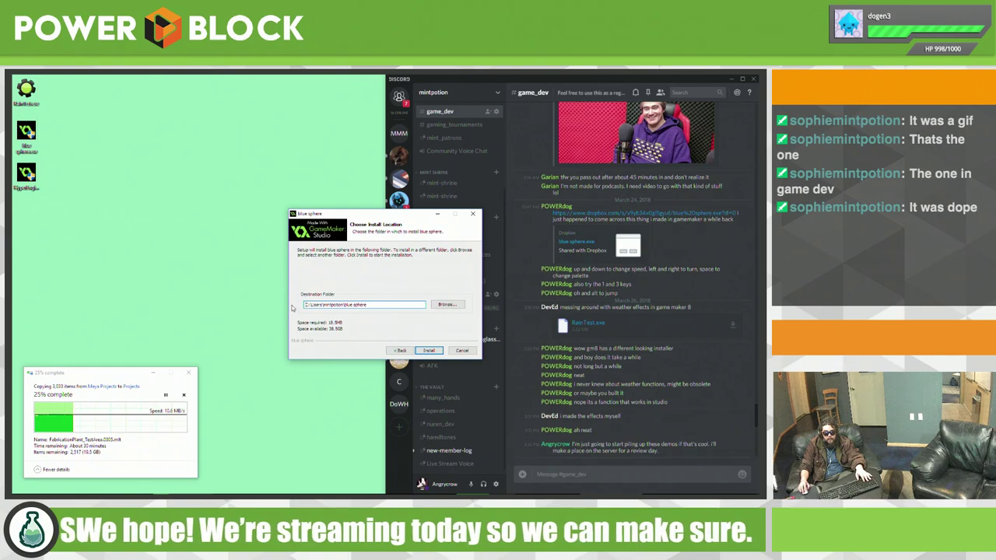
{"action": "key", "text": "Return"}
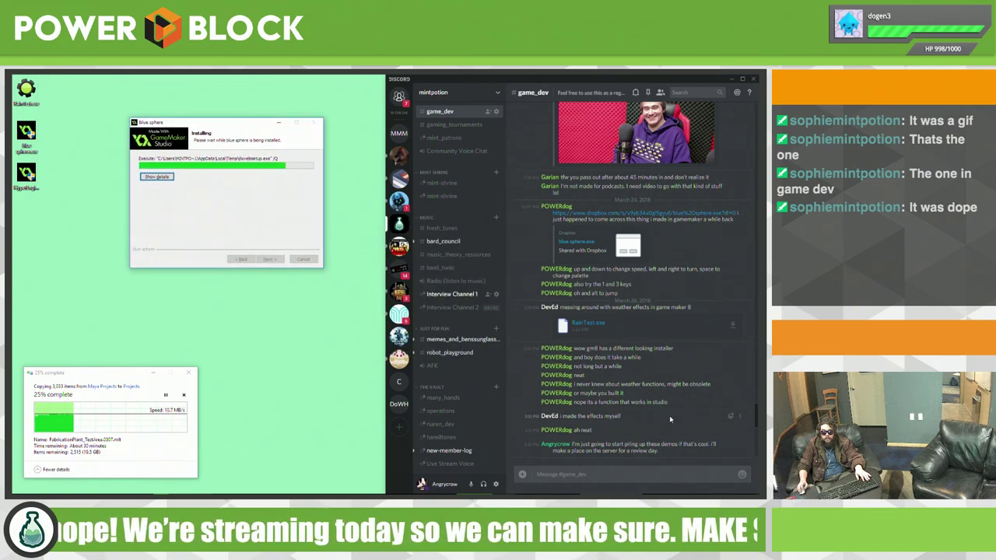
{"action": "scroll", "coordinate": [635, 381], "scroll_direction": "up", "scroll_amount": 1}
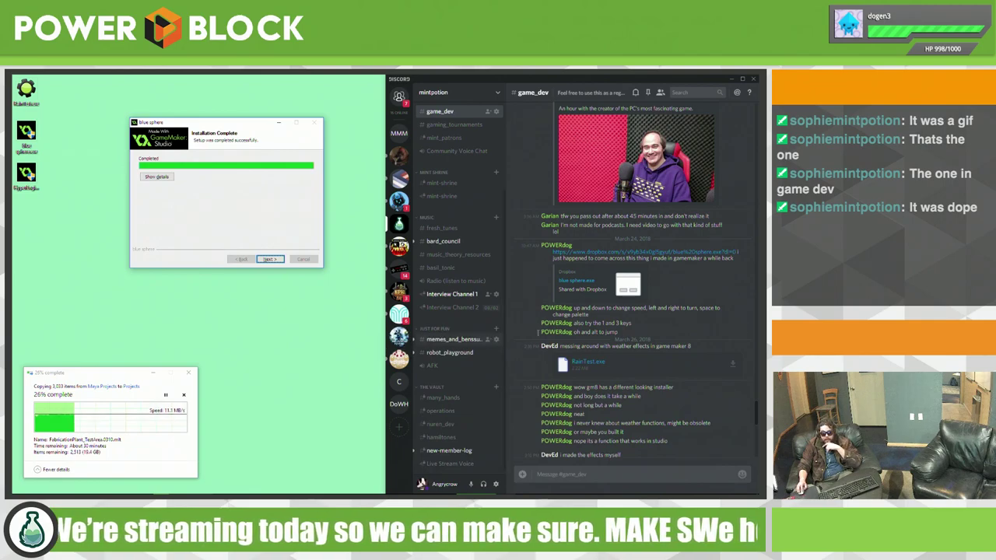
{"action": "left_click", "coordinate": [276, 259]}
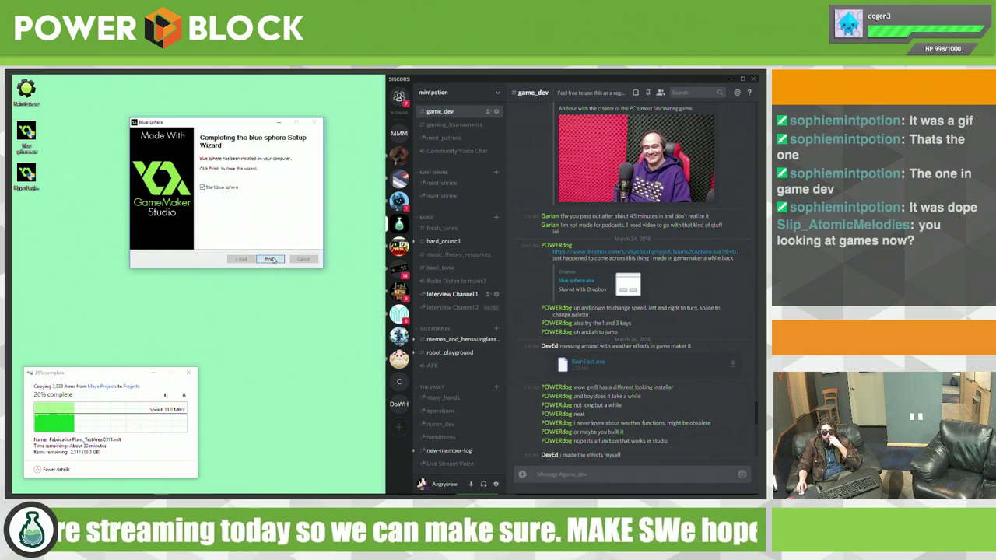
{"action": "left_click", "coordinate": [271, 259]}
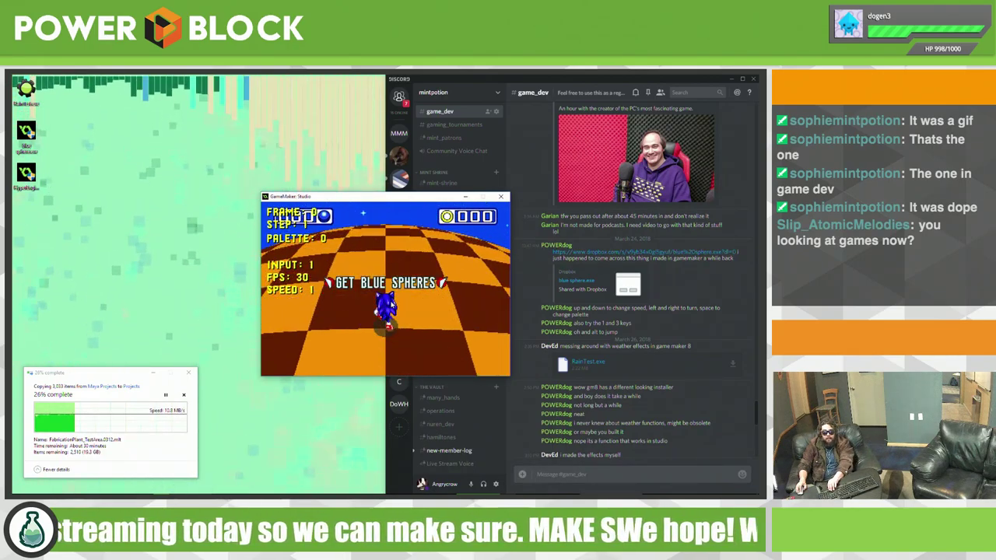
Step: Raise the run speed to 6 while cycling board palettes up to blue and white
{"action": "key", "text": "Up"}
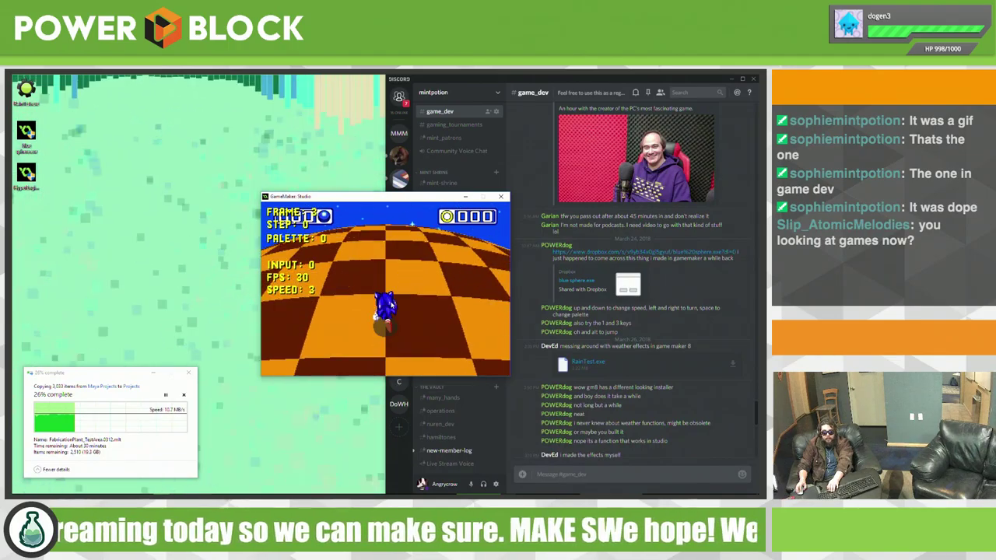
{"action": "key", "text": "Up"}
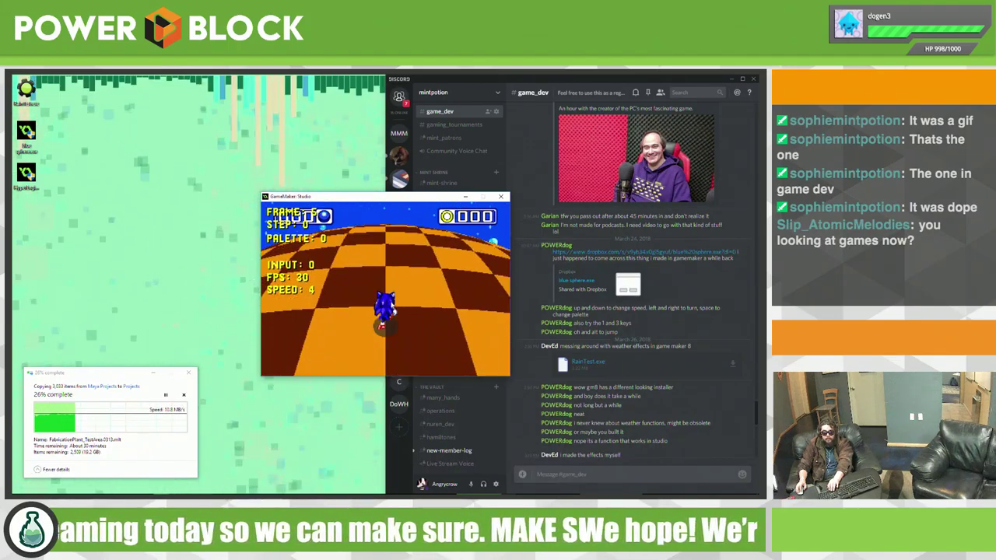
{"action": "key", "text": "Up"}
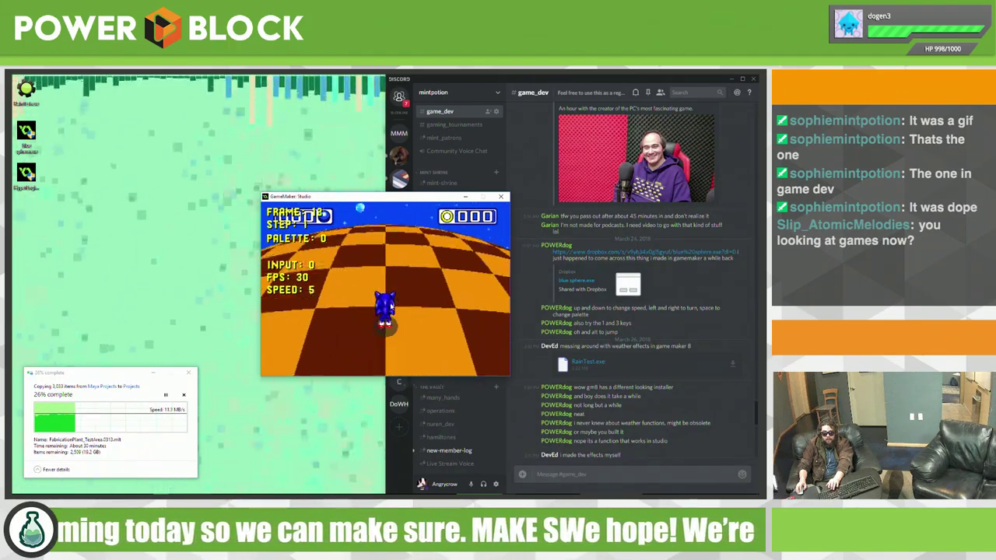
{"action": "key", "text": "Up"}
{"action": "key", "text": "space"}
{"action": "key", "text": "space"}
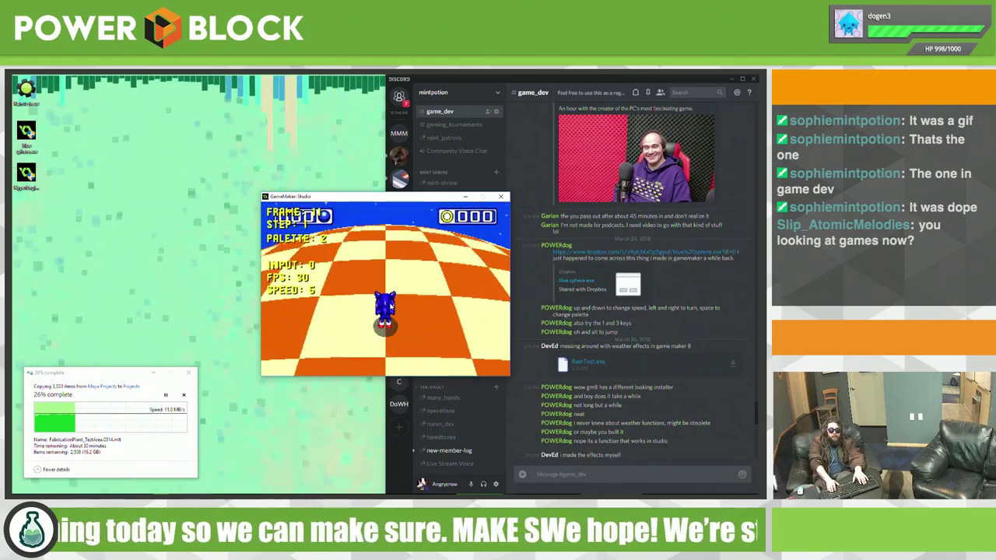
{"action": "key", "text": "space"}
{"action": "key", "text": "space"}
{"action": "key", "text": "space"}
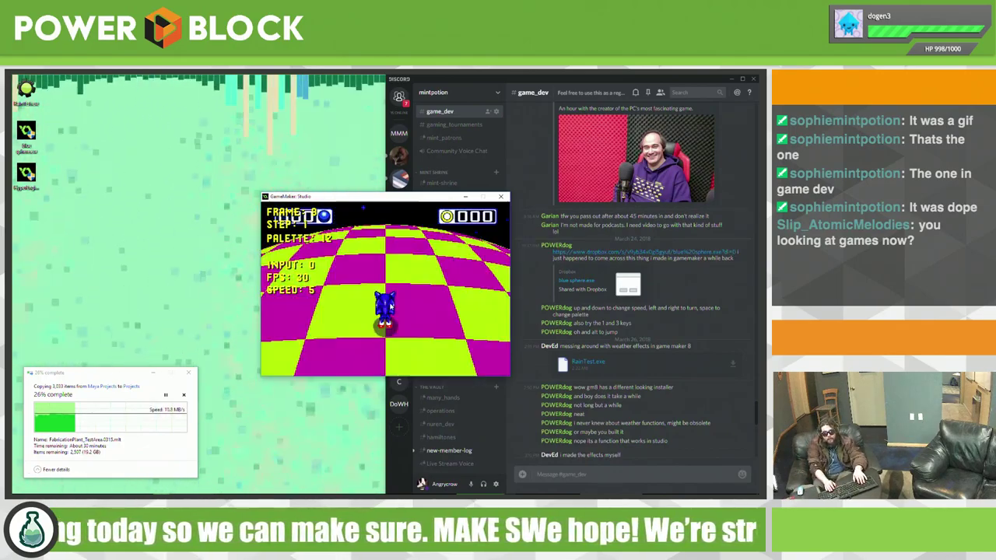
{"action": "key", "text": "space"}
{"action": "key", "text": "space"}
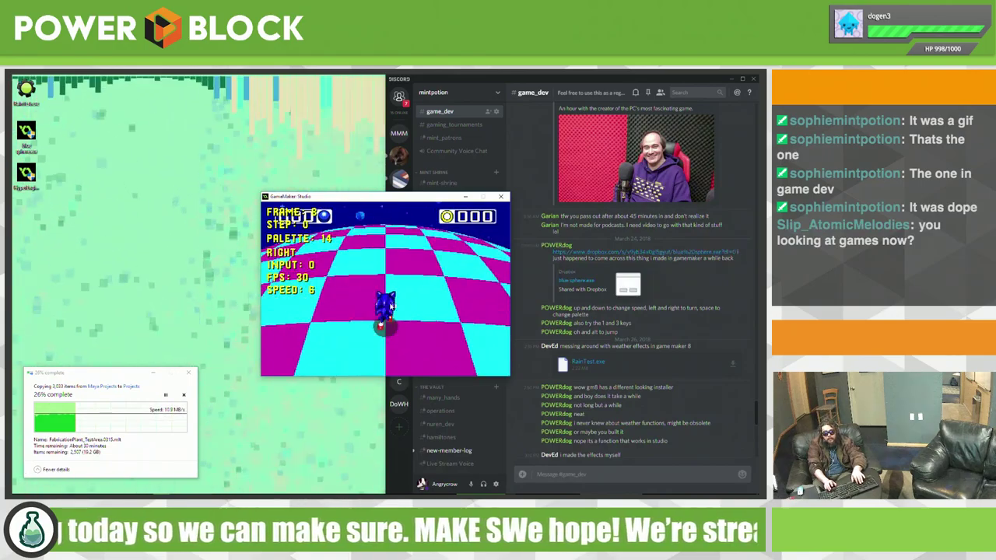
{"action": "key", "text": "Up"}
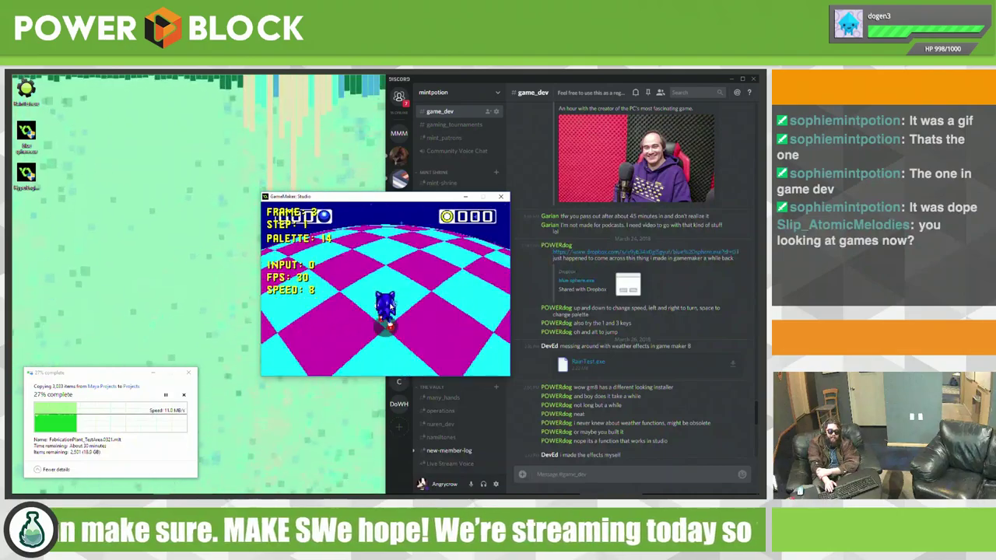
{"action": "key", "text": "space"}
{"action": "key", "text": "space"}
{"action": "key", "text": "Up"}
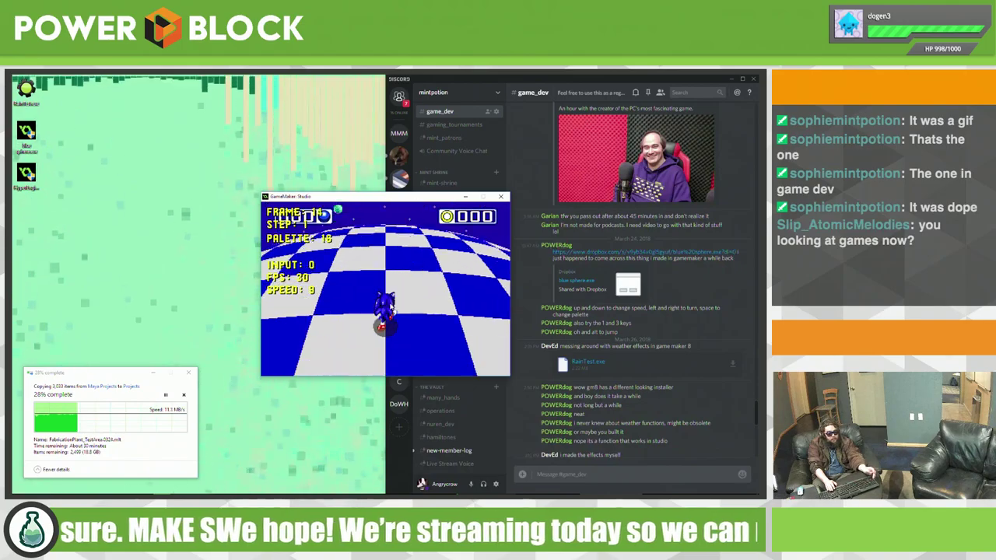
Step: Restart the stage on the green palette, turn Sonic right across the board, then quit
{"action": "key", "text": "1"}
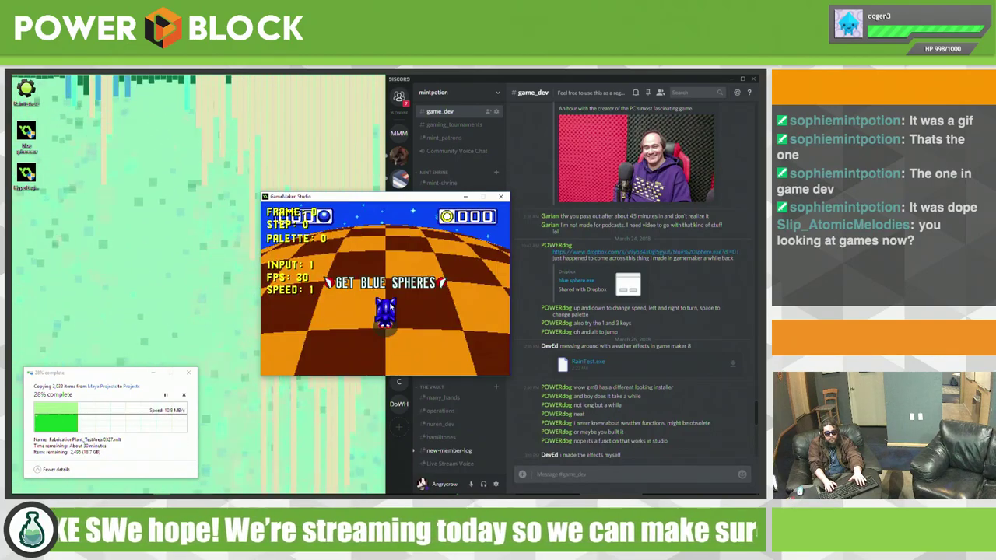
{"action": "key", "text": "space"}
{"action": "key", "text": "Up"}
{"action": "key", "text": "Right"}
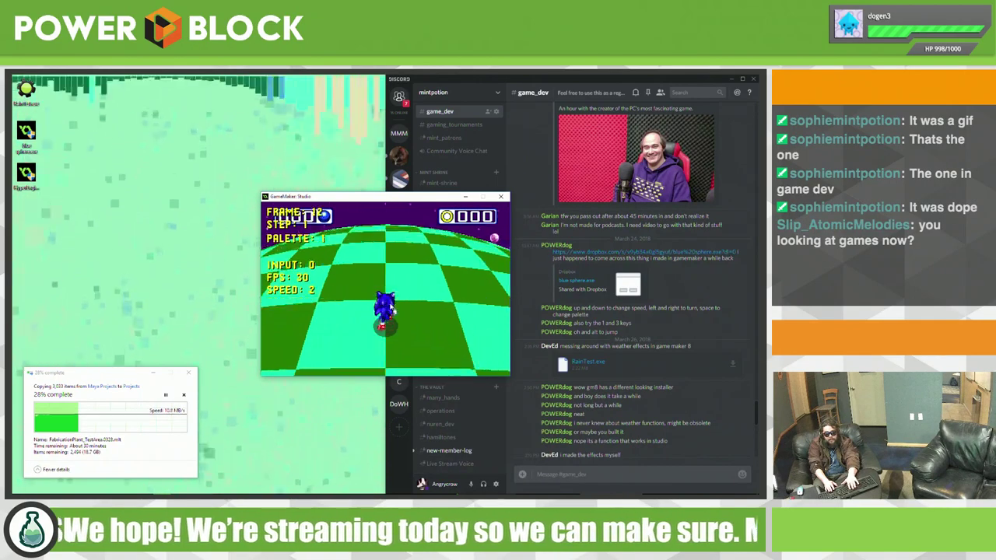
{"action": "key", "text": "Right"}
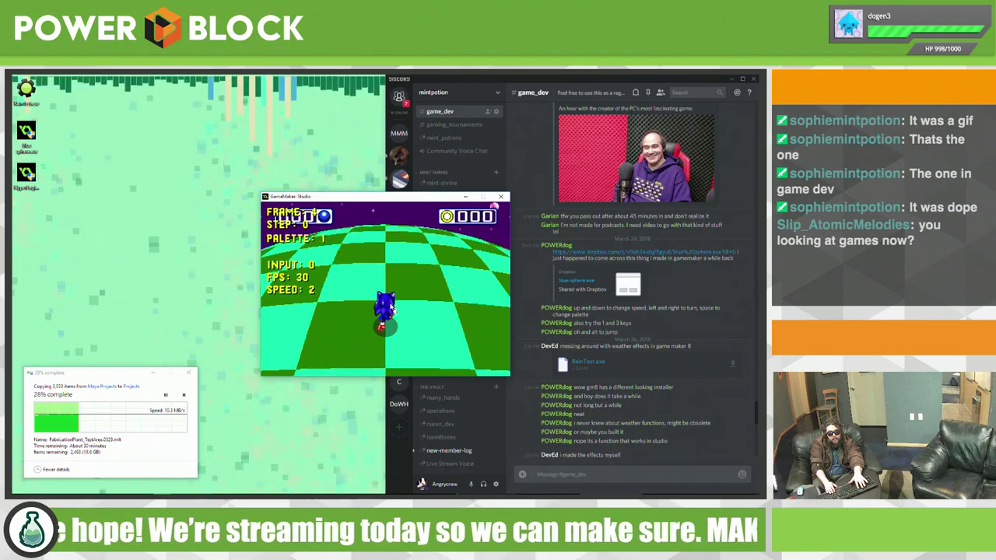
{"action": "key", "text": "Right"}
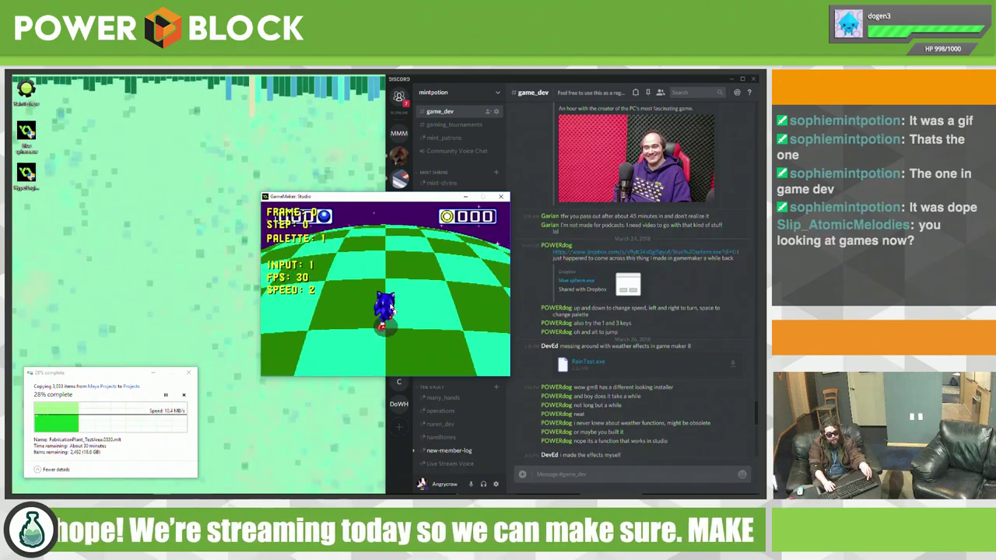
{"action": "key", "text": "Escape"}
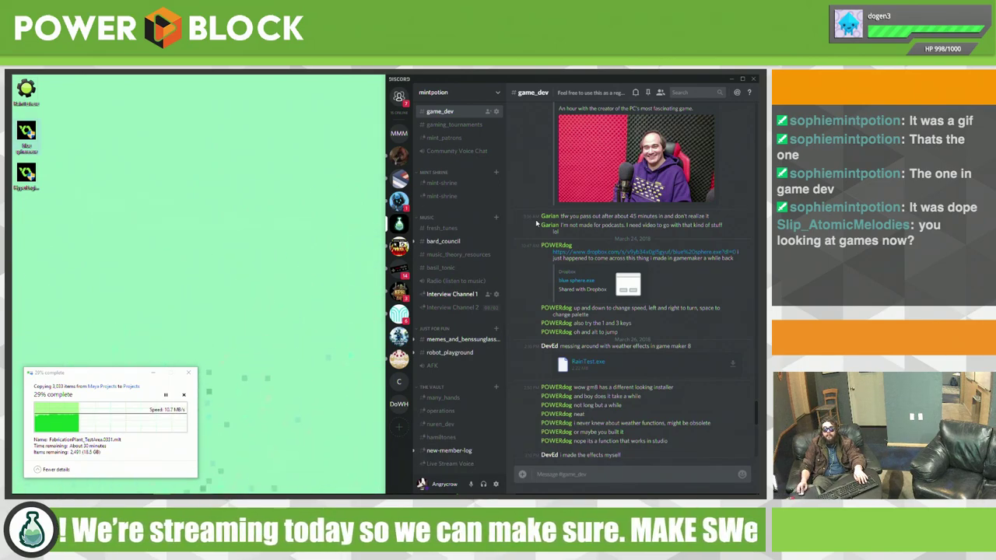
Step: Scroll #game_dev down to the TukeArt character art posts and select the third desktop shortcut
{"action": "scroll", "coordinate": [646, 342], "scroll_direction": "down", "scroll_amount": 5}
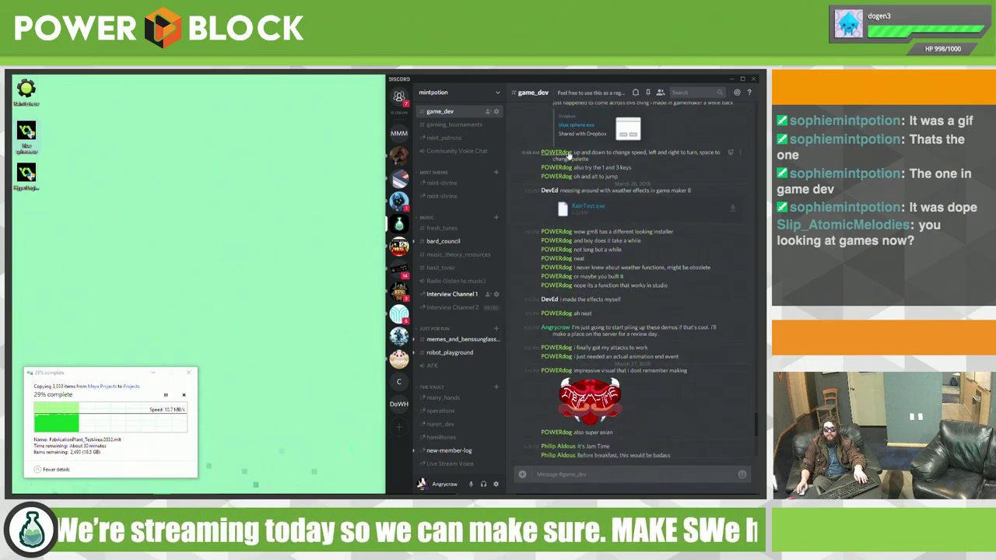
{"action": "scroll", "coordinate": [622, 272], "scroll_direction": "down", "scroll_amount": 5}
{"action": "scroll", "coordinate": [600, 201], "scroll_direction": "down", "scroll_amount": 5}
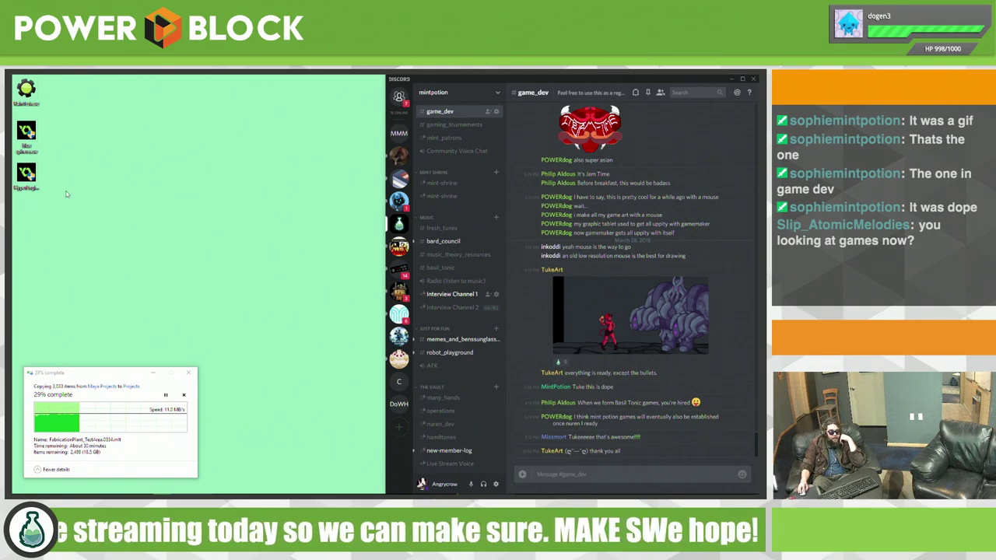
{"action": "left_click", "coordinate": [29, 183]}
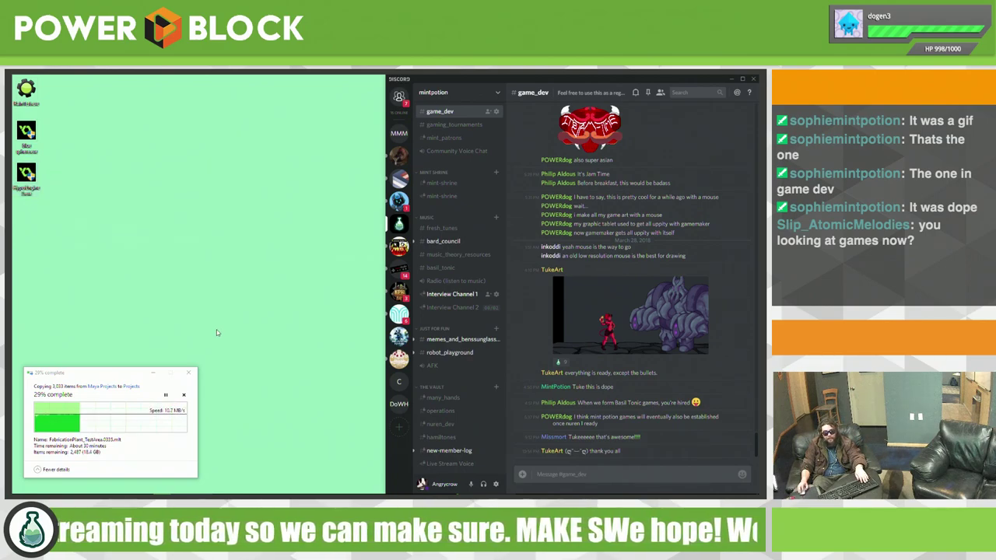
Step: Return to the Unreal Editor, orbit the view along the corridor, and glance at the Build options
{"action": "key", "text": "alt+Tab"}
{"action": "left_click", "coordinate": [231, 298]}
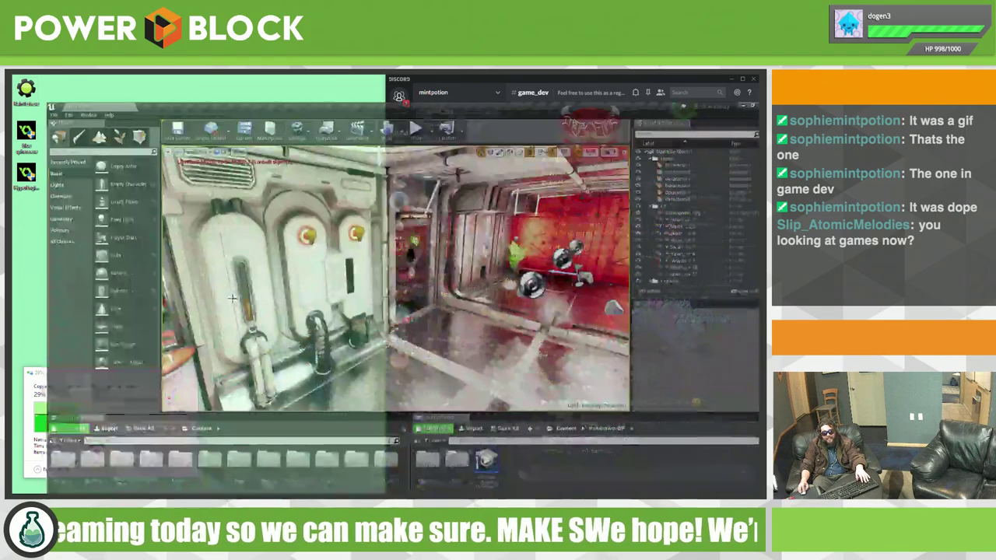
{"action": "mouse_move", "coordinate": [232, 298]}
{"action": "right_mouse_down"}
{"action": "mouse_move", "coordinate": [231, 334]}
{"action": "mouse_move", "coordinate": [256, 311]}
{"action": "mouse_move", "coordinate": [280, 307]}
{"action": "mouse_move", "coordinate": [249, 310]}
{"action": "mouse_move", "coordinate": [280, 310]}
{"action": "right_mouse_up"}
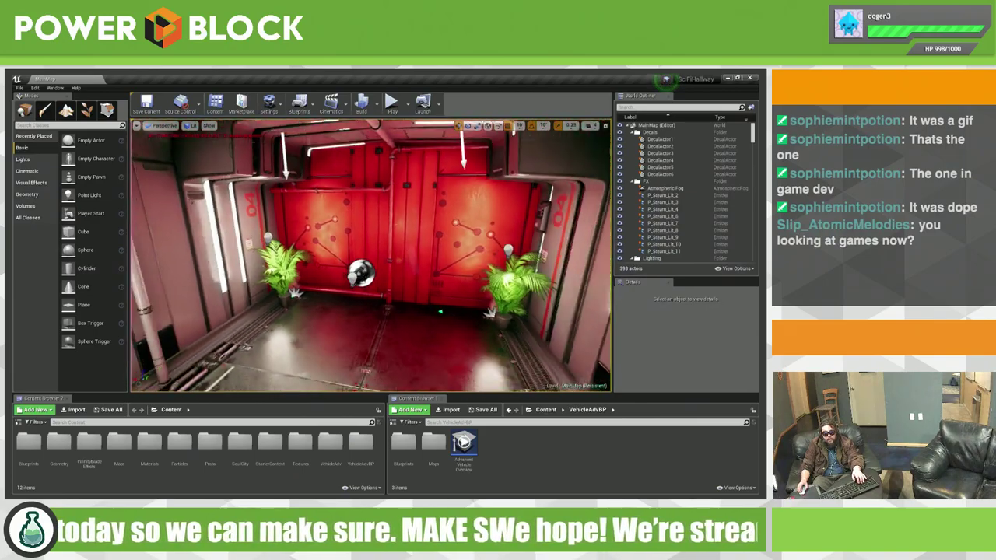
{"action": "right_click_drag", "start_coordinate": [280, 310], "coordinate": [296, 312]}
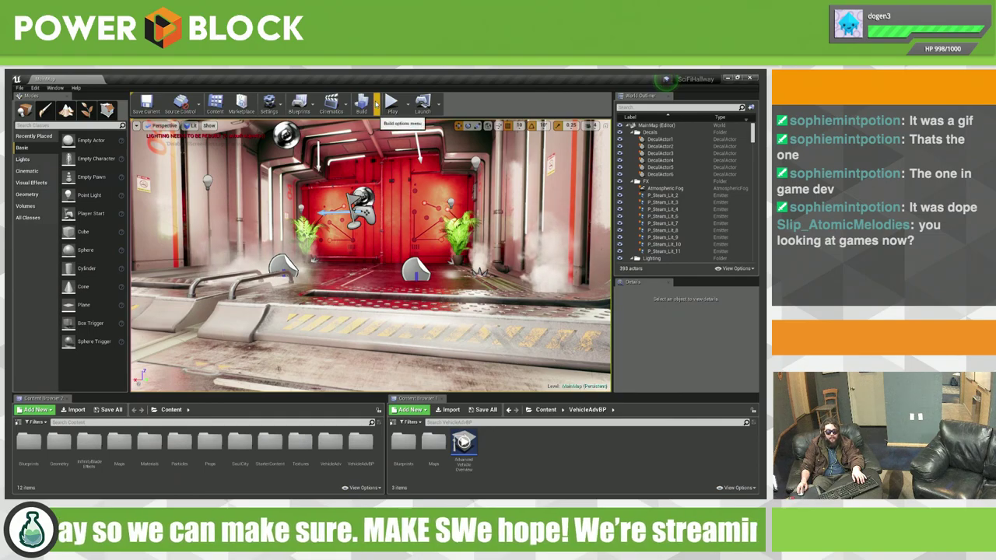
{"action": "left_click", "coordinate": [376, 104]}
{"action": "left_click", "coordinate": [376, 104]}
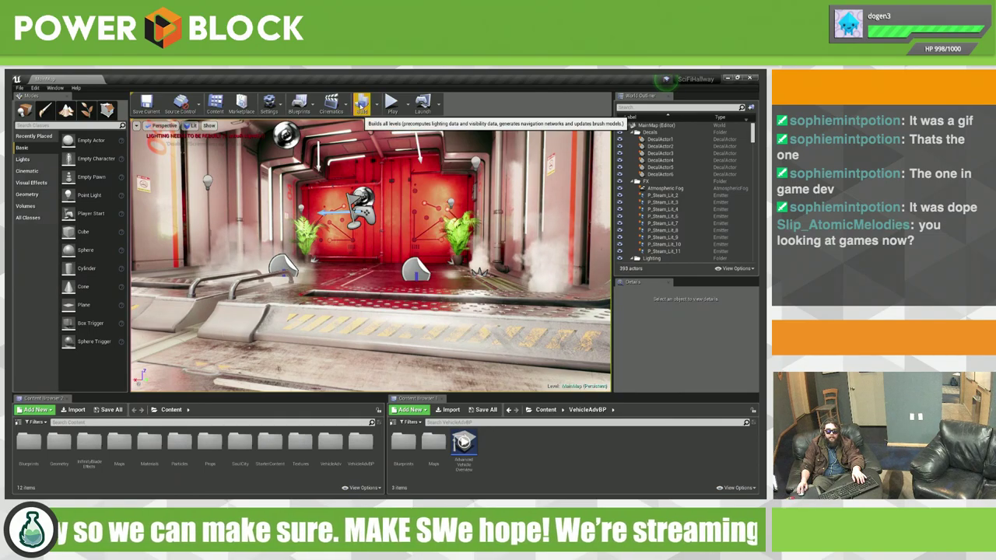
Step: Start building the level's lighting and bring the file-copy progress window forward
{"action": "left_click", "coordinate": [361, 104]}
{"action": "key", "text": "alt+Tab"}
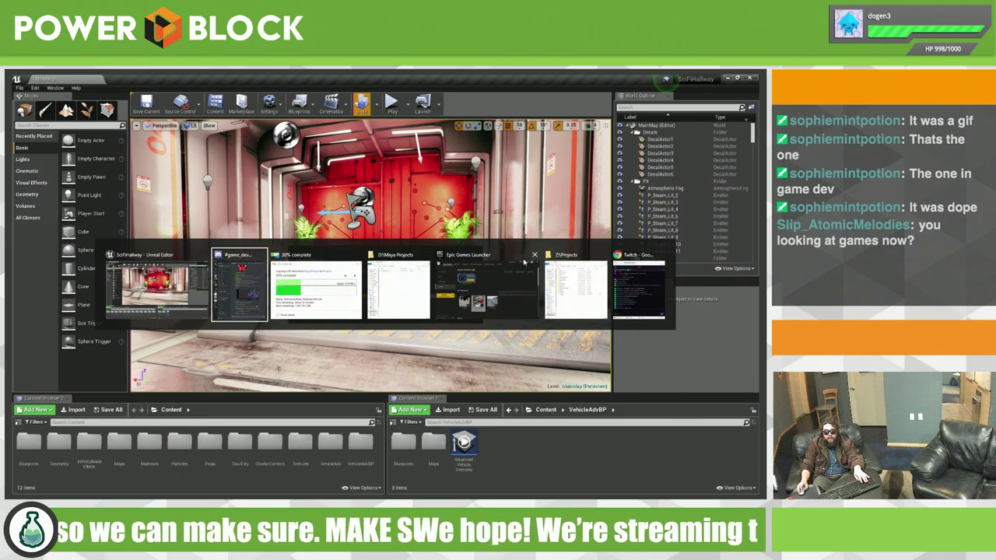
{"action": "key", "text": "alt+Tab"}
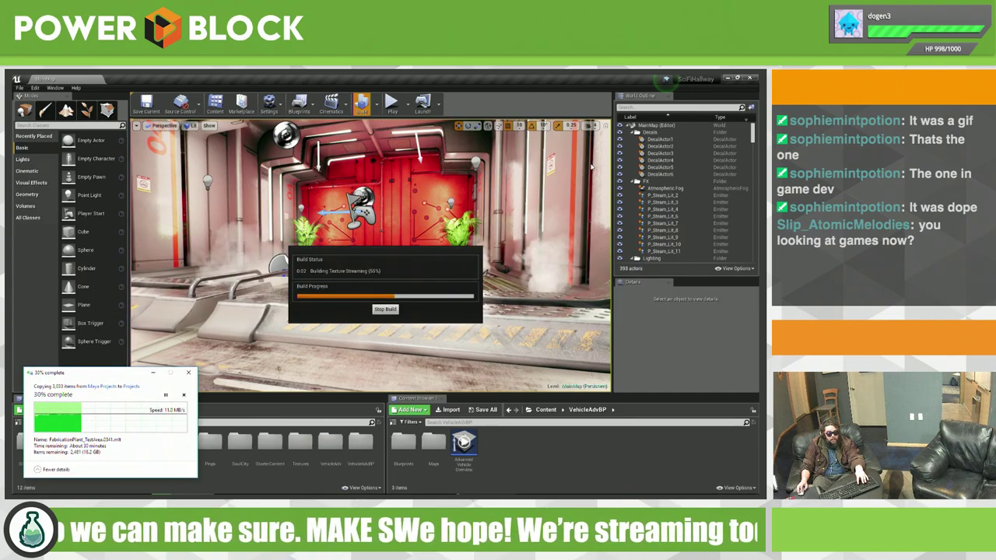
Step: Dismiss the Feedback Hub window and hide all windows to show the desktop
{"action": "key", "text": "super+f"}
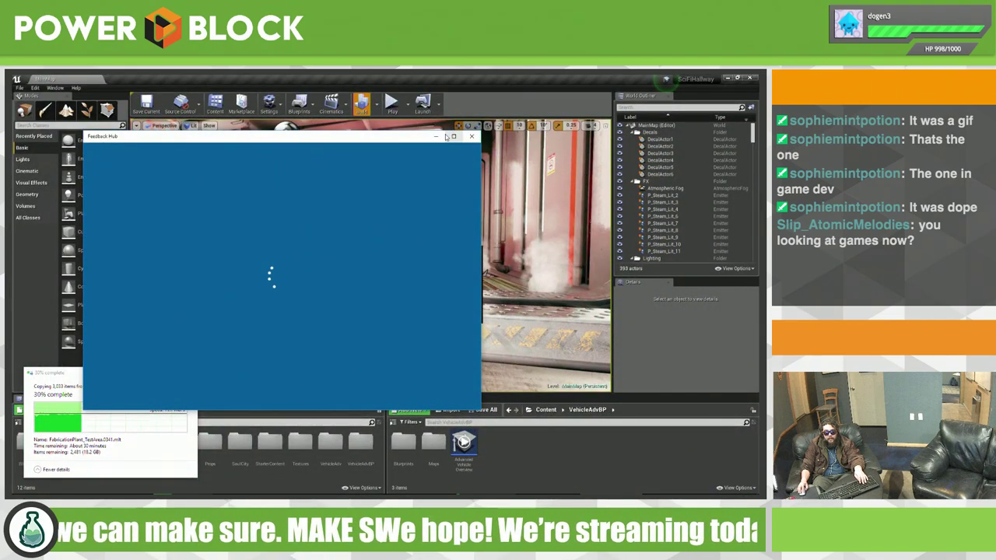
{"action": "left_click", "coordinate": [437, 137]}
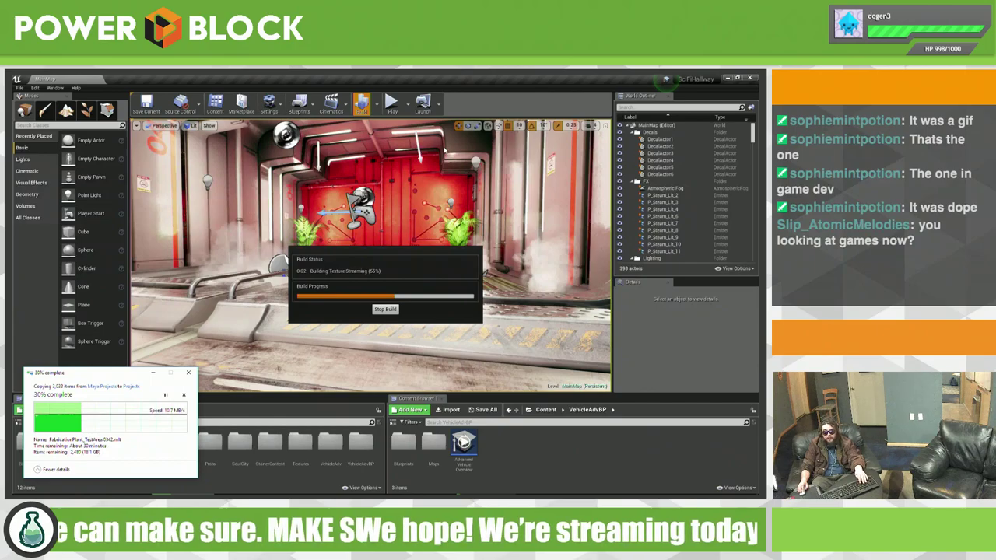
{"action": "left_click", "coordinate": [545, 96]}
{"action": "key", "text": "super+d"}
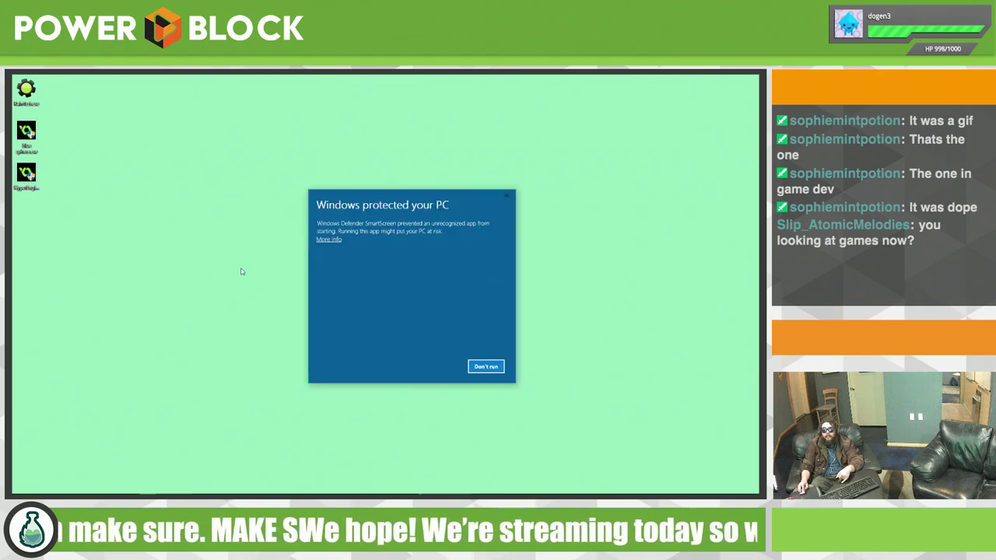
Step: Let HyperEngine2.exe run past the SmartScreen warning via More info and Run anyway
{"action": "left_click", "coordinate": [329, 239]}
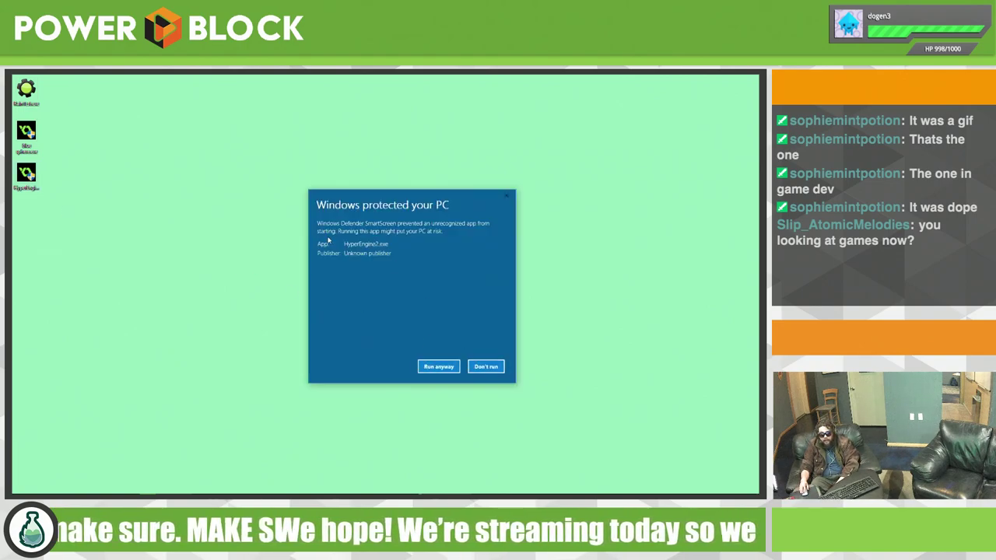
{"action": "left_click", "coordinate": [438, 366]}
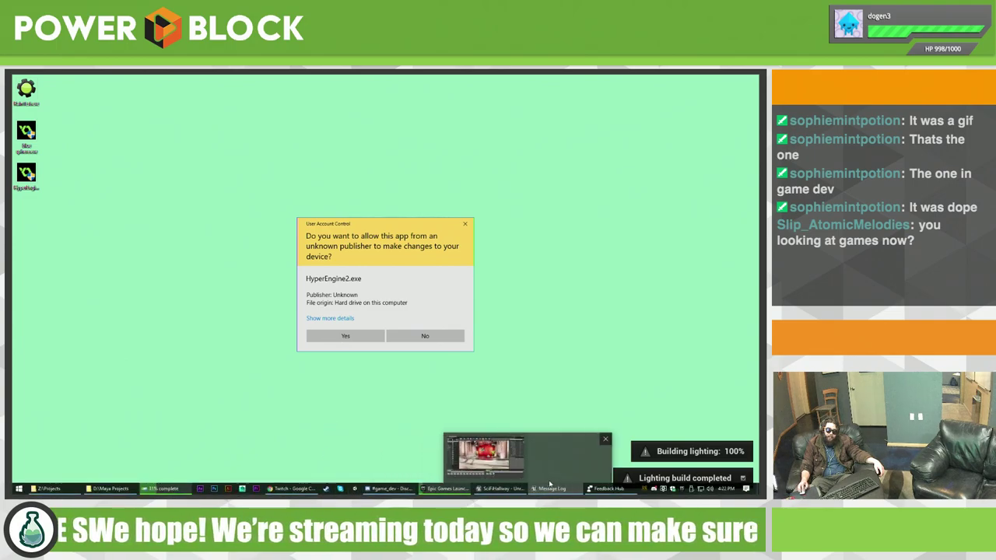
{"action": "mouse_move", "coordinate": [502, 489]}
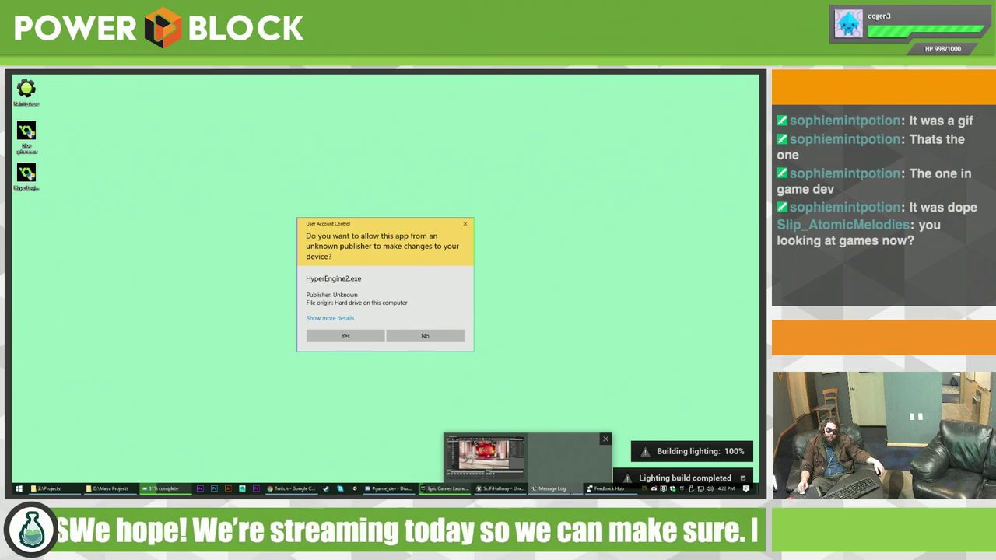
Step: Approve HyperEngine2's UAC prompt and install with the default licence, components and location
{"action": "left_click", "coordinate": [354, 336]}
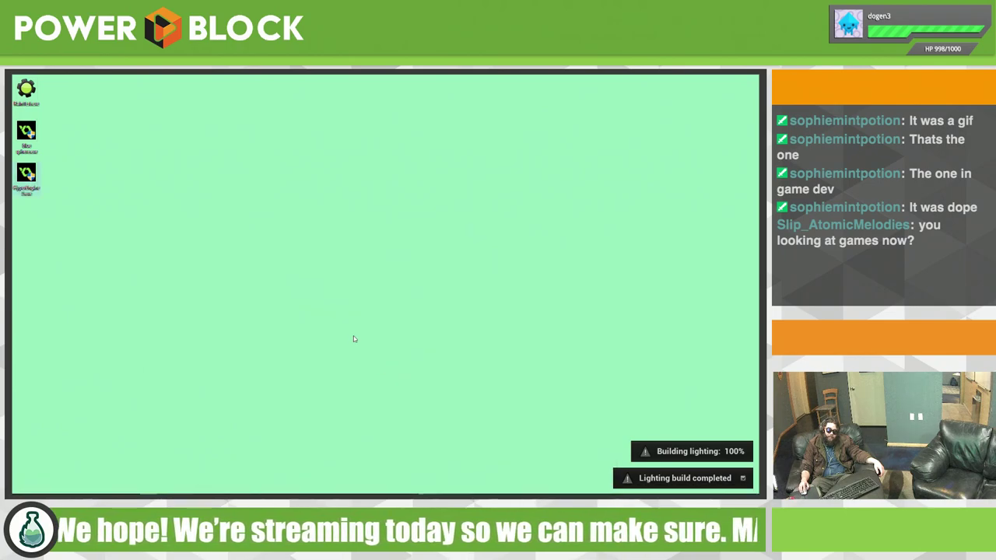
{"action": "left_click", "coordinate": [429, 351]}
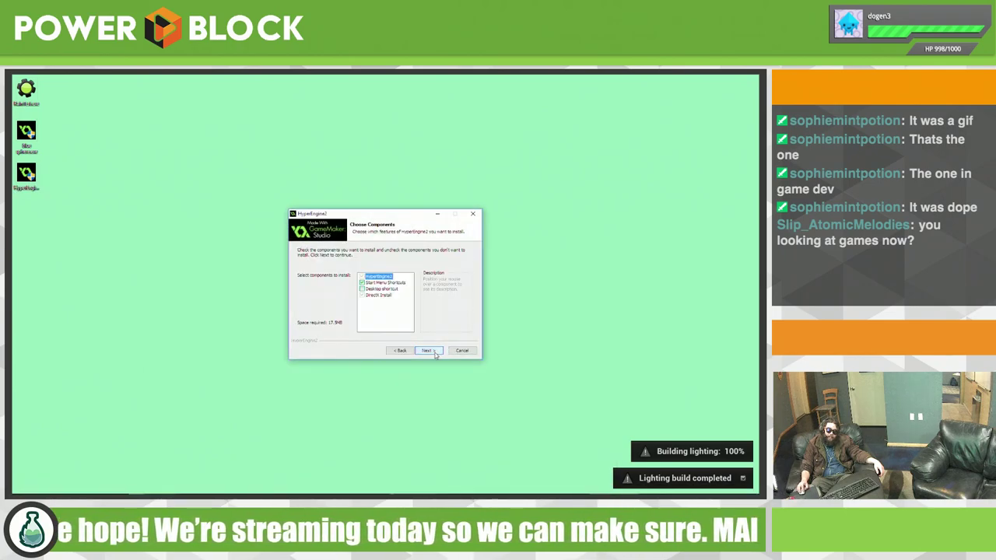
{"action": "left_click", "coordinate": [429, 350]}
{"action": "left_click", "coordinate": [429, 350]}
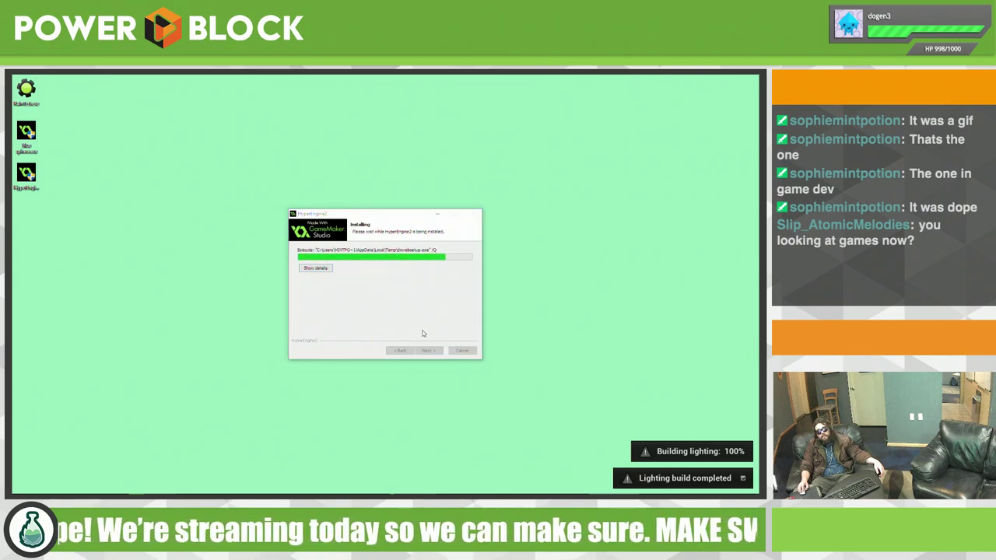
Step: Finish the HyperEngine2 setup with 'Start HyperEngine2' checked to launch the game
{"action": "left_click", "coordinate": [381, 317]}
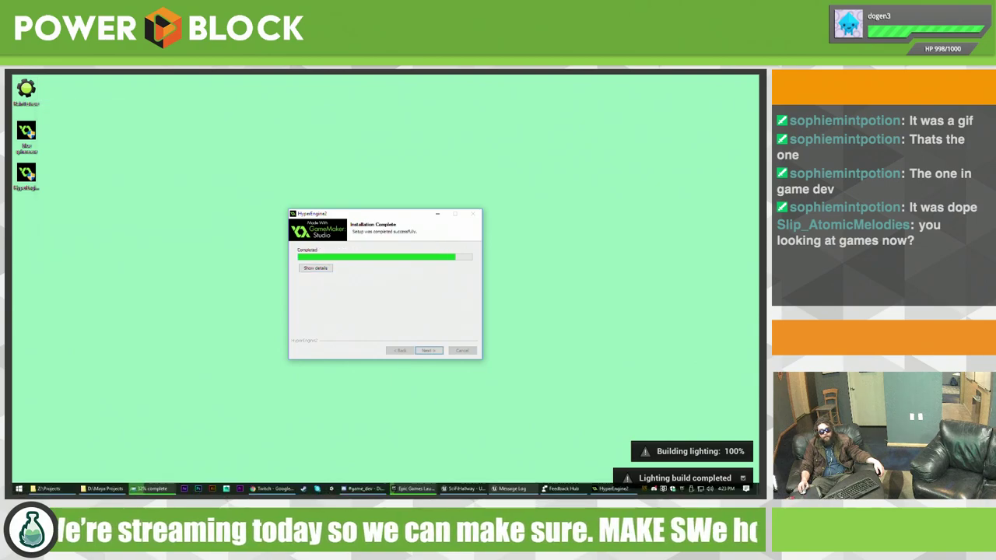
{"action": "left_click", "coordinate": [435, 350]}
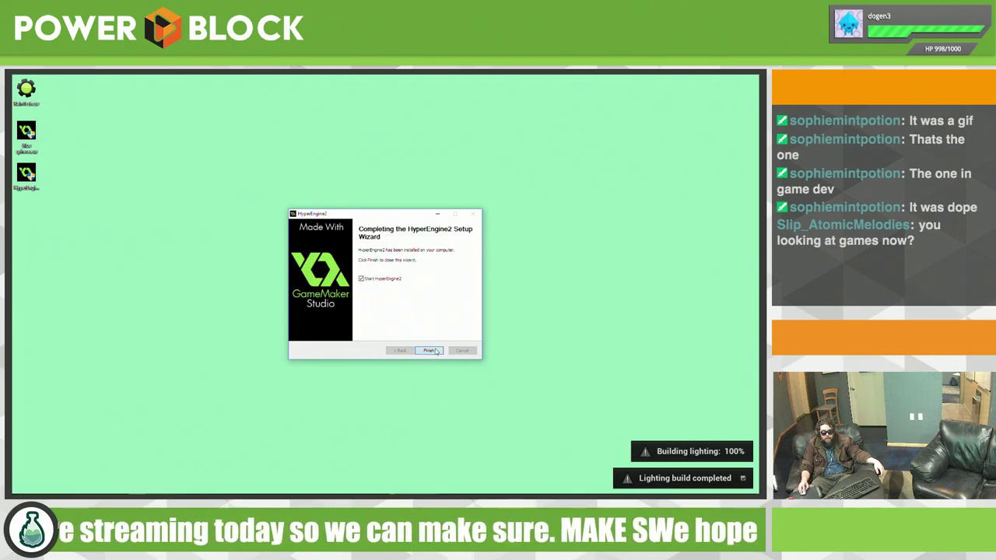
{"action": "left_click", "coordinate": [432, 351]}
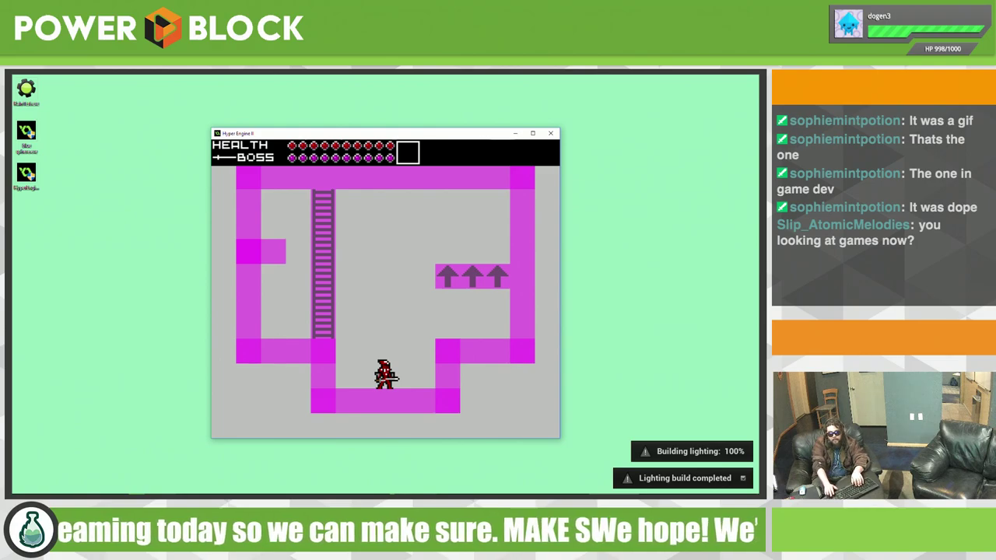
Step: Walk the character left and right along the floor of the room
{"action": "key", "text": "Left"}
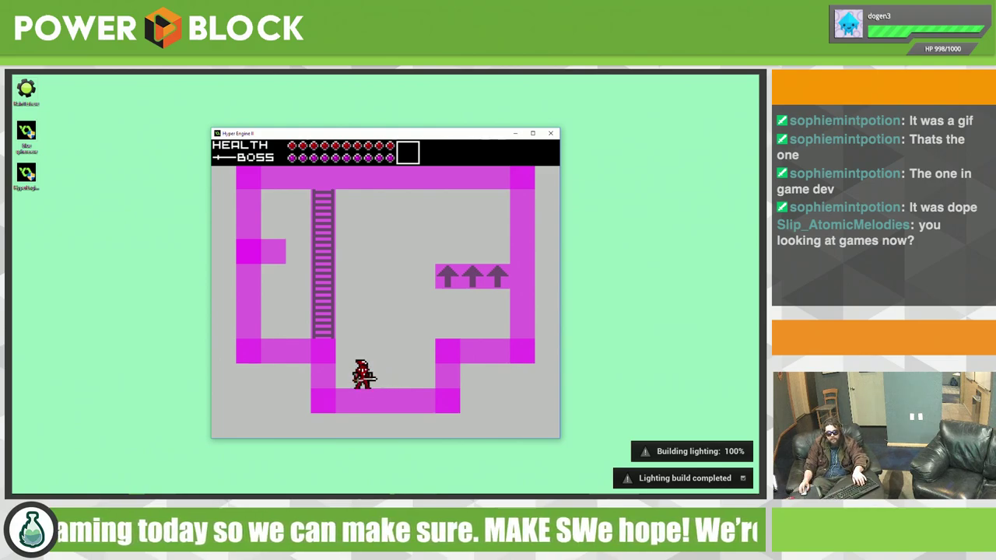
{"action": "key", "text": "Right"}
{"action": "key", "text": "Right"}
{"action": "key", "text": "Left"}
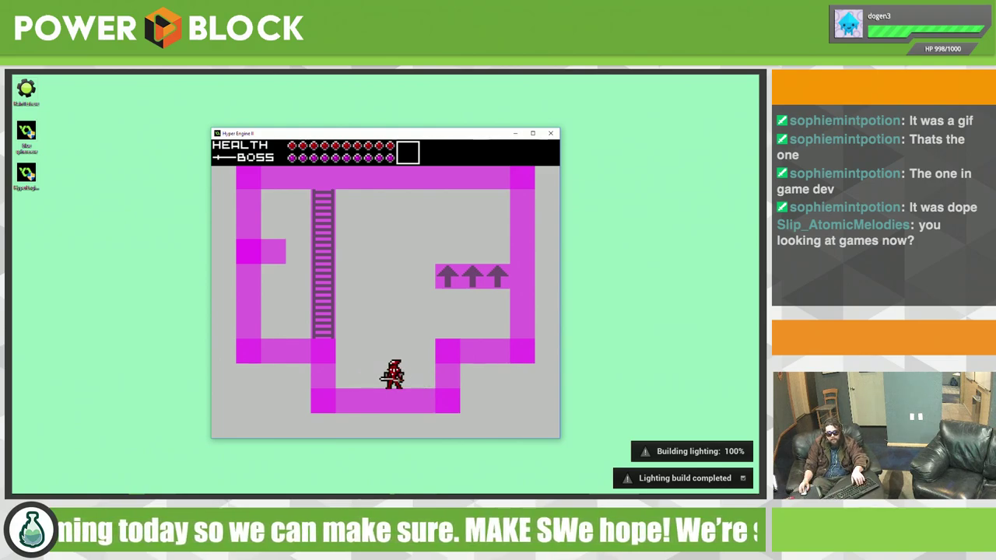
{"action": "key", "text": "Right"}
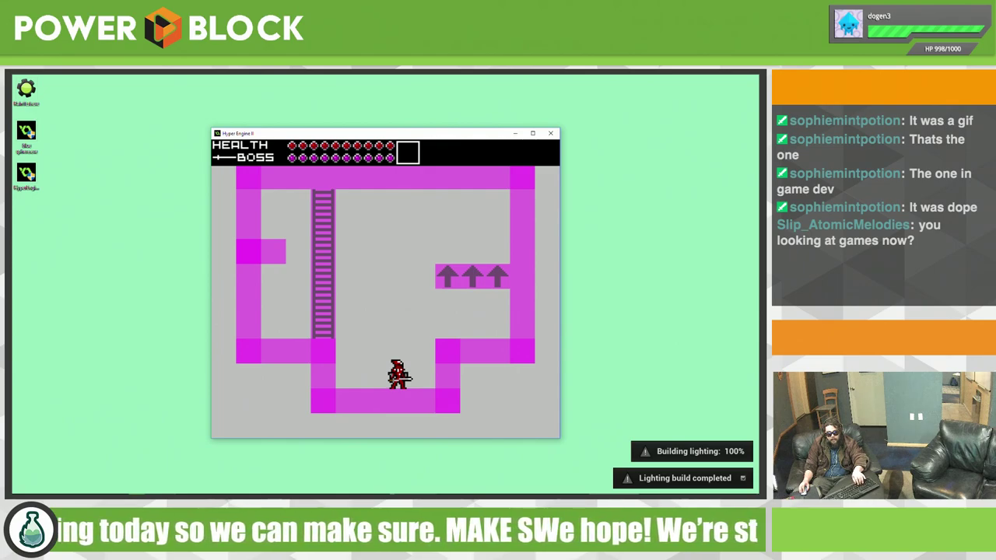
{"action": "key", "text": "Left"}
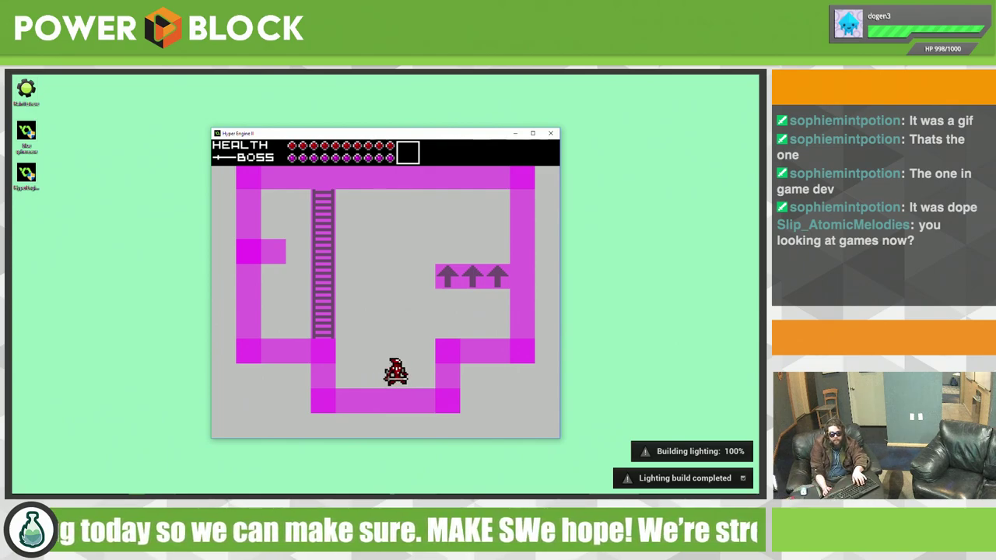
{"action": "key", "text": "Left"}
{"action": "key", "text": "Right"}
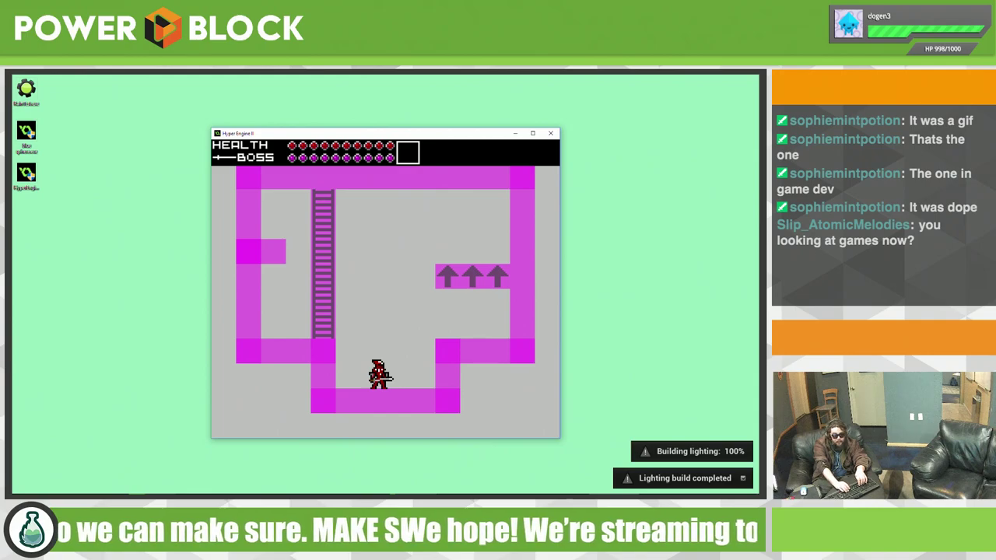
Step: Jump the character onto the arrow platform beside the ladder and drop back down
{"action": "key", "text": "space"}
{"action": "key", "text": "space"}
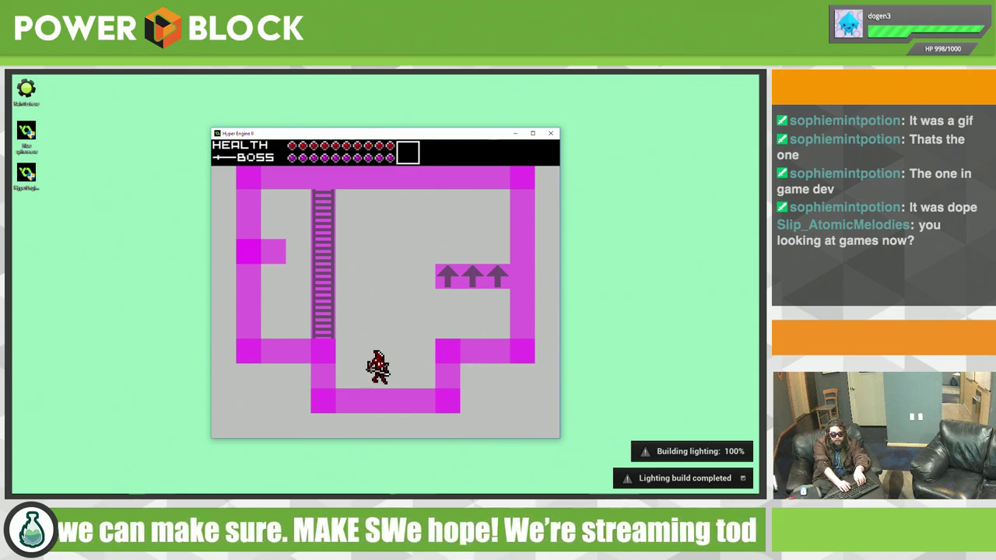
{"action": "key", "text": "space"}
{"action": "key", "text": "space"}
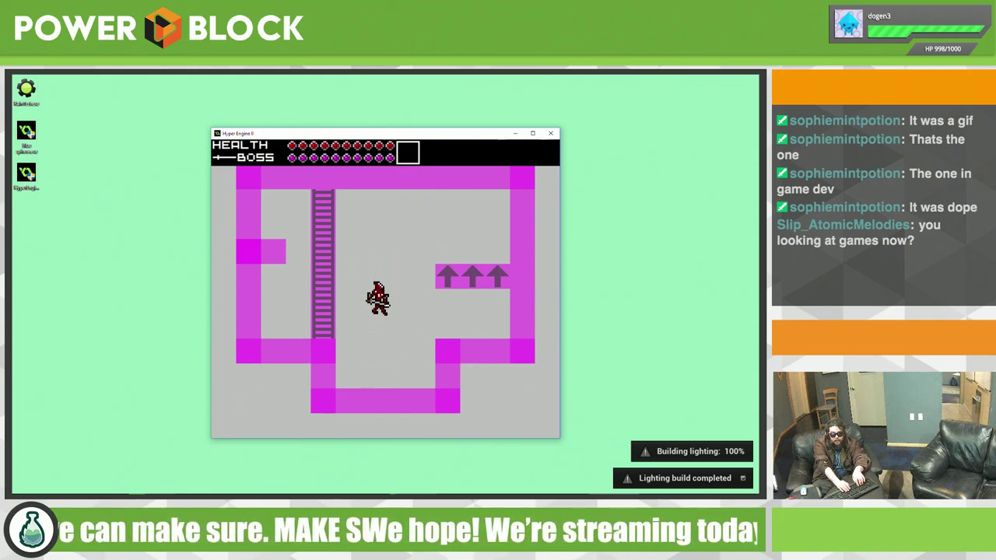
{"action": "key", "text": "Right"}
{"action": "key", "text": "space"}
{"action": "key", "text": "space"}
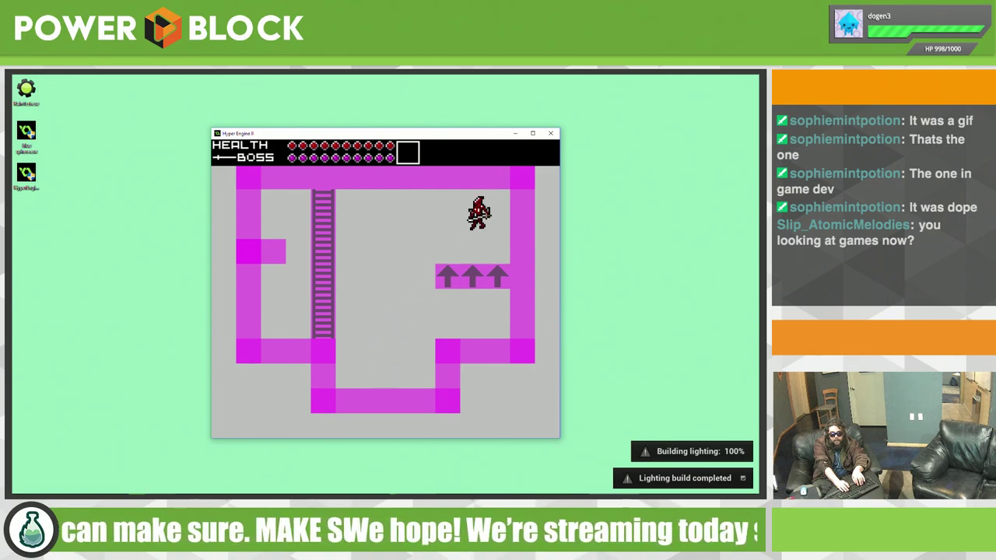
{"action": "key", "text": "Left"}
{"action": "key", "text": "Right"}
{"action": "key", "text": "space"}
{"action": "key", "text": "space"}
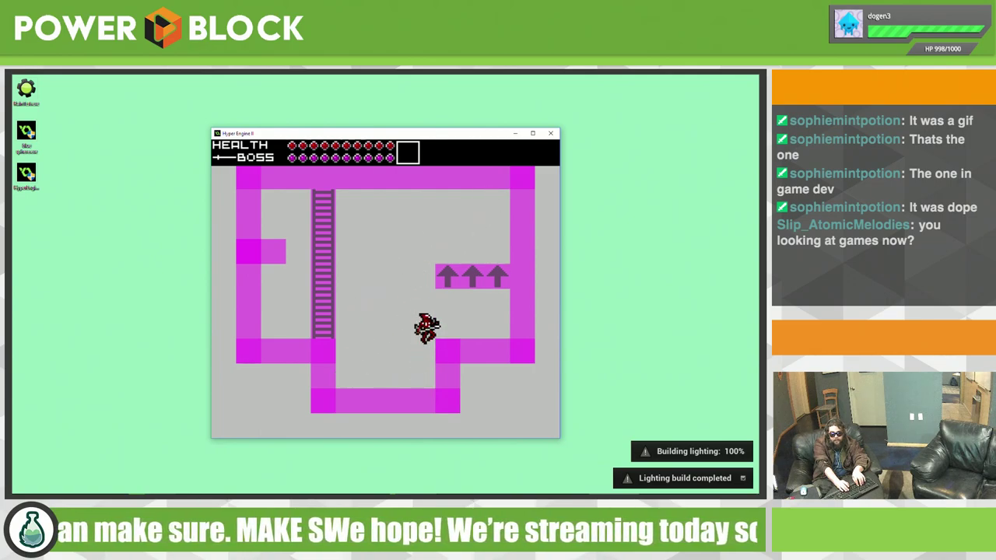
{"action": "key", "text": "Right"}
{"action": "key", "text": "space"}
{"action": "key", "text": "Left"}
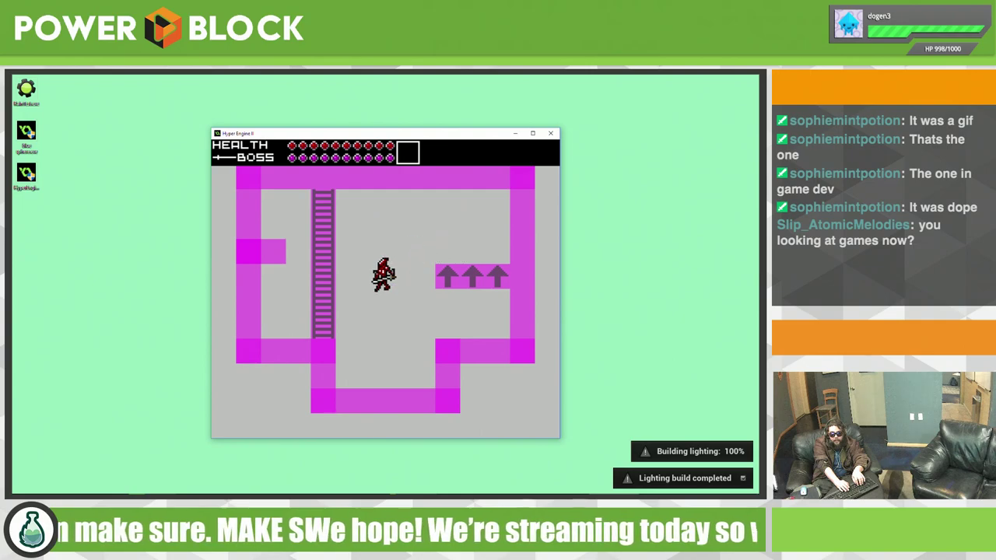
{"action": "key", "text": "Left"}
Step: Jump onto the ledge, climb the ladder up and back down, then pause the game
{"action": "key", "text": "Right"}
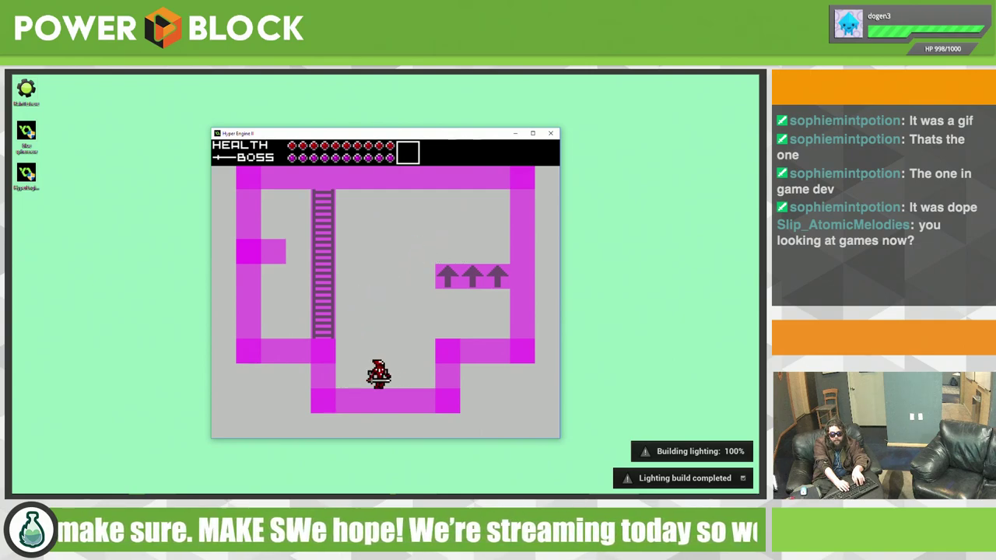
{"action": "key", "text": "Left"}
{"action": "key", "text": "Right"}
{"action": "key", "text": "Left"}
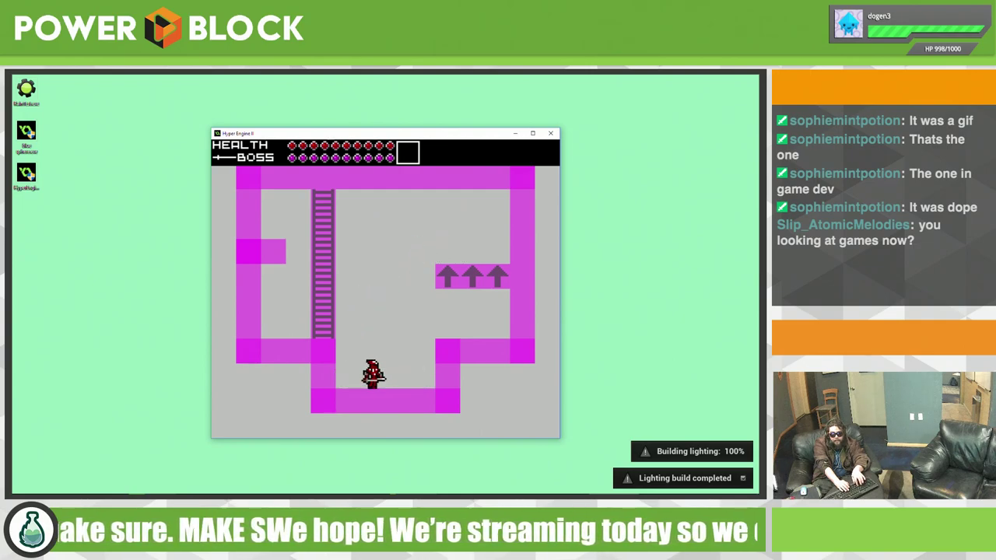
{"action": "key", "text": "Right"}
{"action": "key", "text": "Left"}
{"action": "key", "text": "Right"}
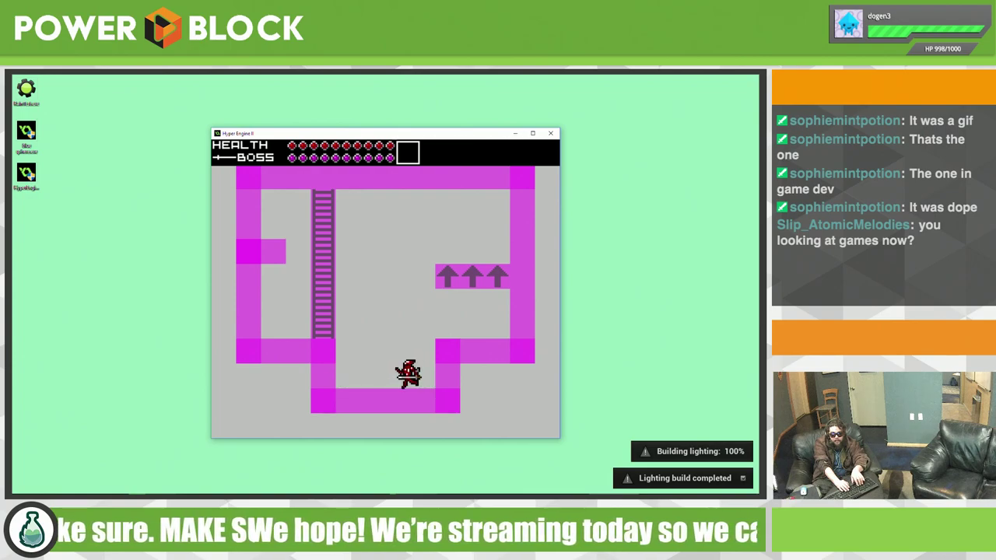
{"action": "key", "text": "Left"}
{"action": "key", "text": "space"}
{"action": "key", "text": "space"}
{"action": "key", "text": "Right"}
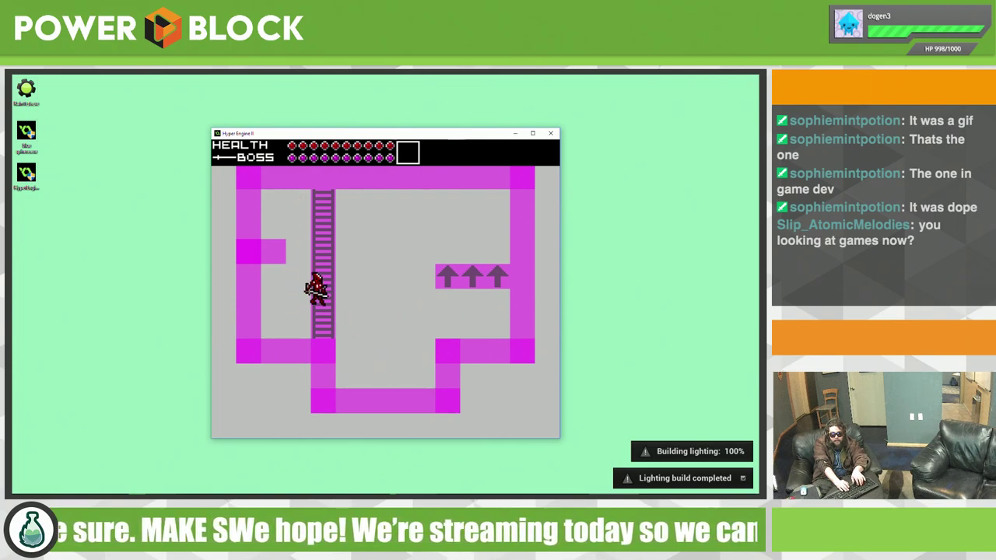
{"action": "key", "text": "Up"}
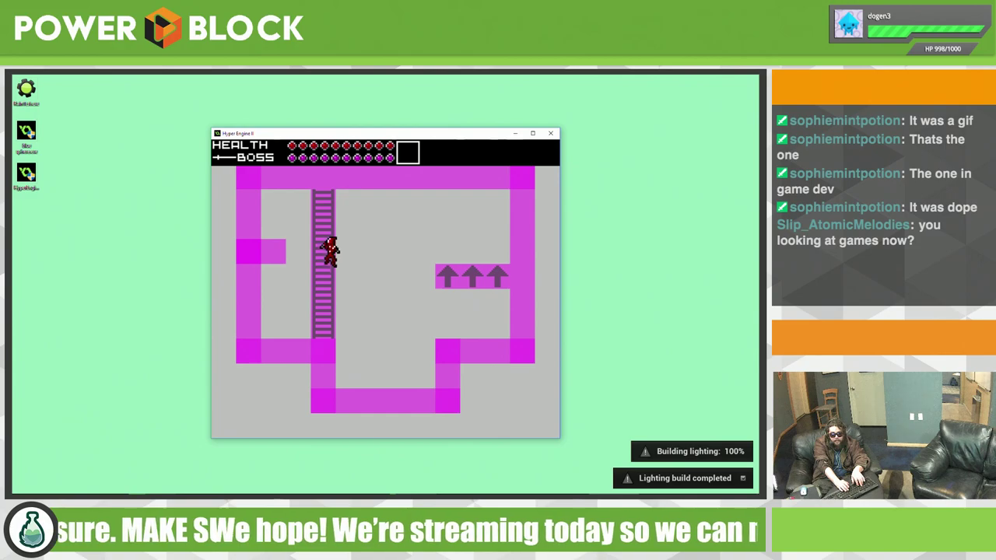
{"action": "key", "text": "Down"}
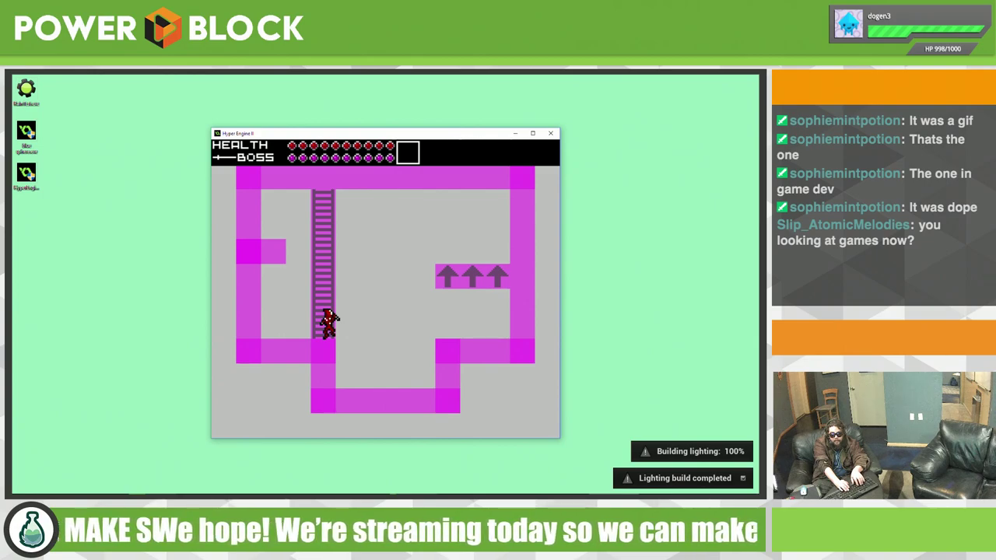
{"action": "key", "text": "Return"}
{"action": "key", "text": "Return"}
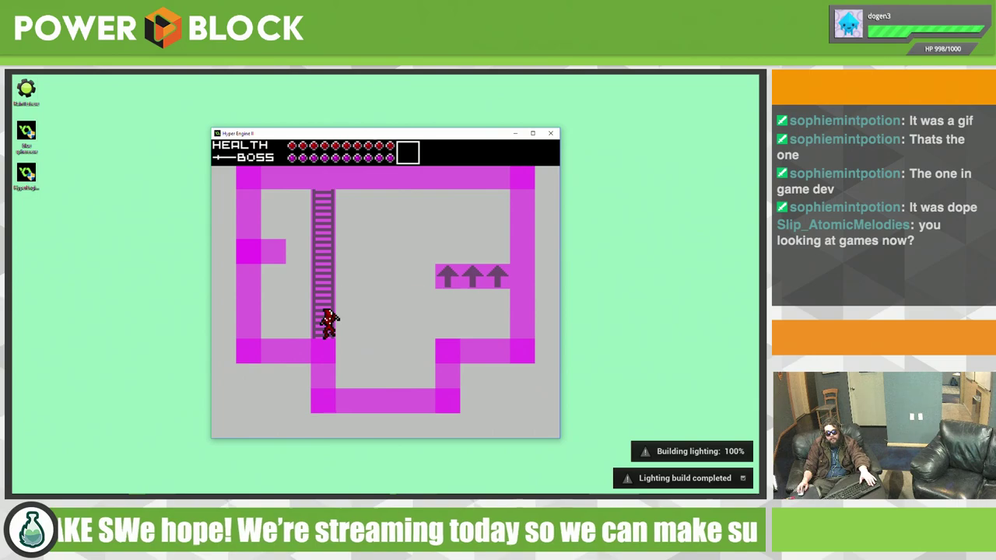
{"action": "key", "text": "Return"}
Step: Leave the game window and bring the SciFiHallway editor back in front of the Message Log
{"action": "key", "text": "Escape"}
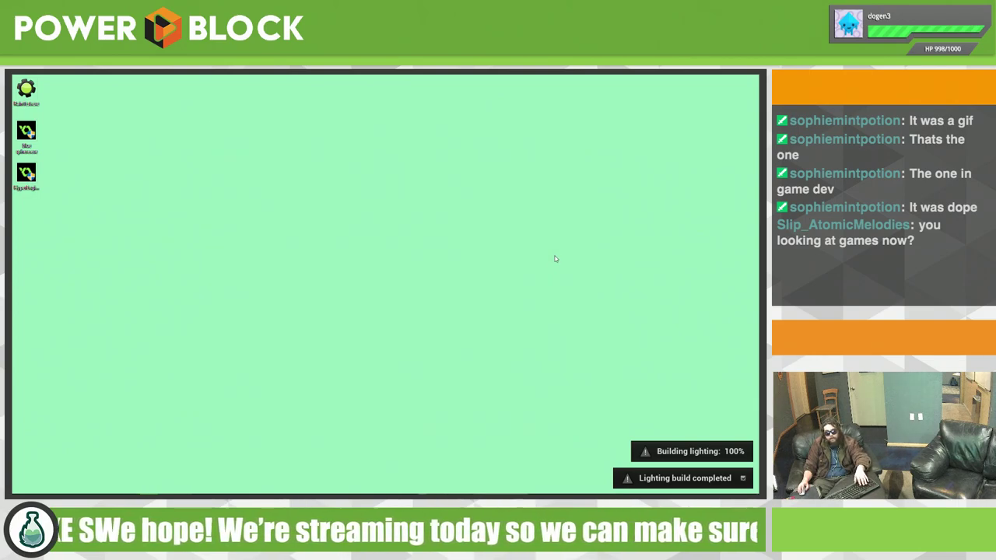
{"action": "key", "text": "alt+Tab"}
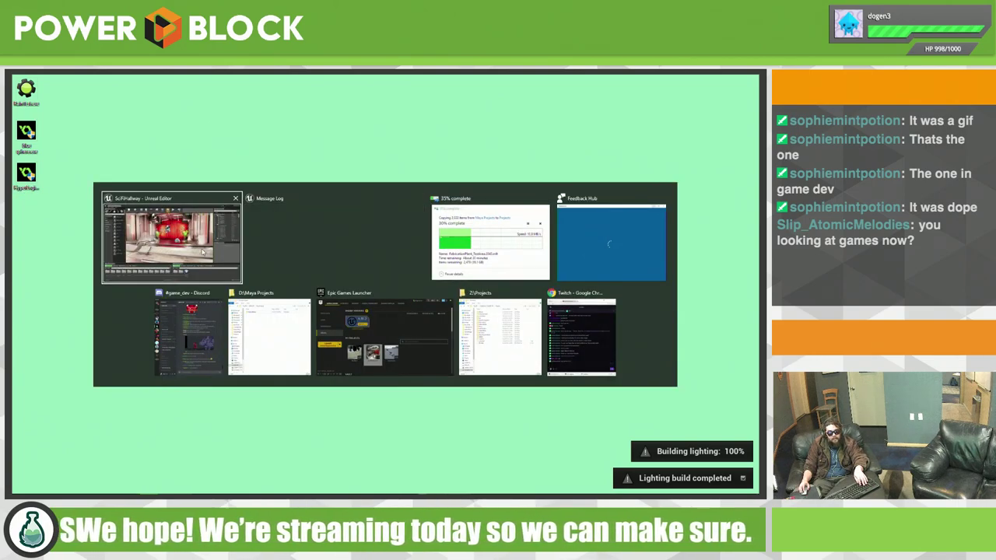
{"action": "key", "text": "alt+Tab"}
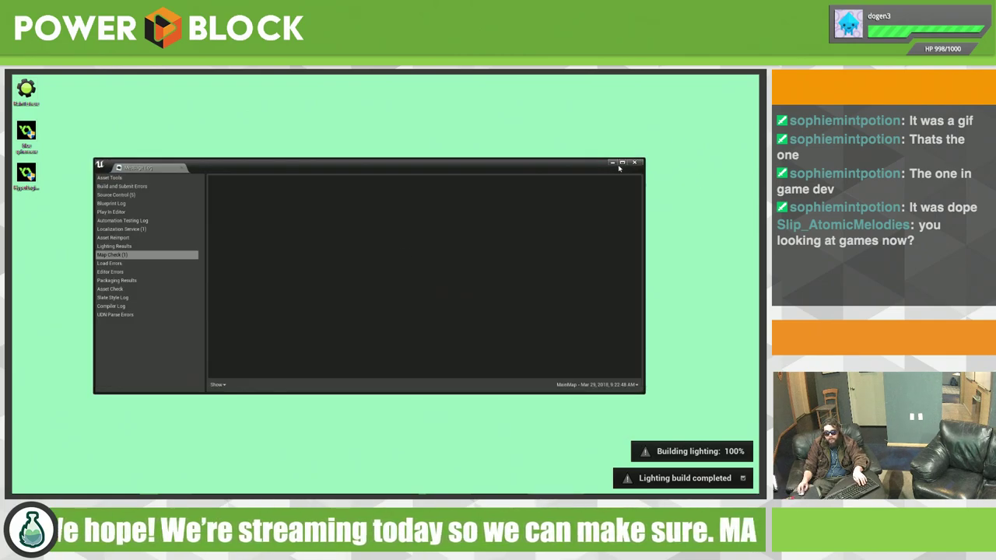
{"action": "key", "text": "alt+Tab"}
{"action": "key", "text": "Tab"}
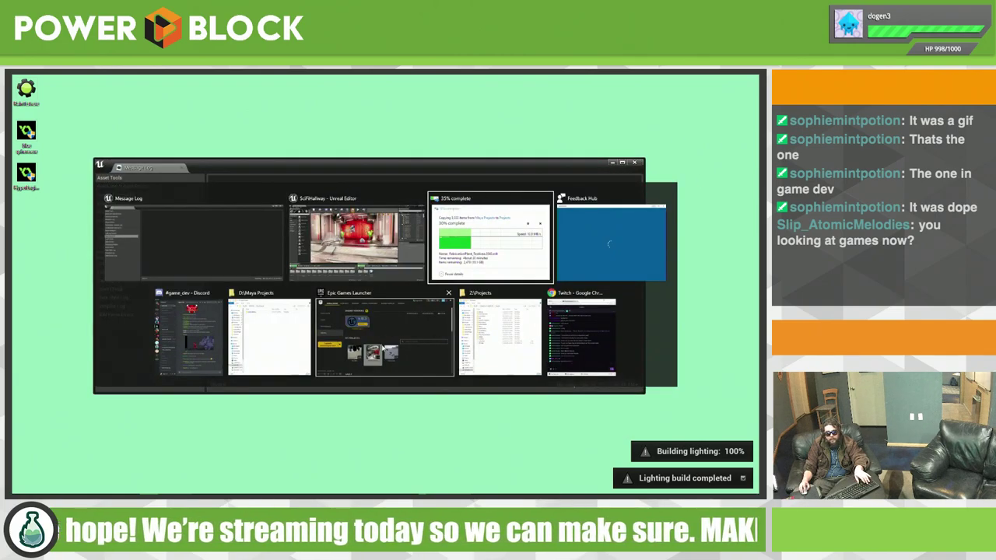
{"action": "key", "text": "Tab"}
{"action": "key", "text": "Tab"}
{"action": "left_click", "coordinate": [390, 248]}
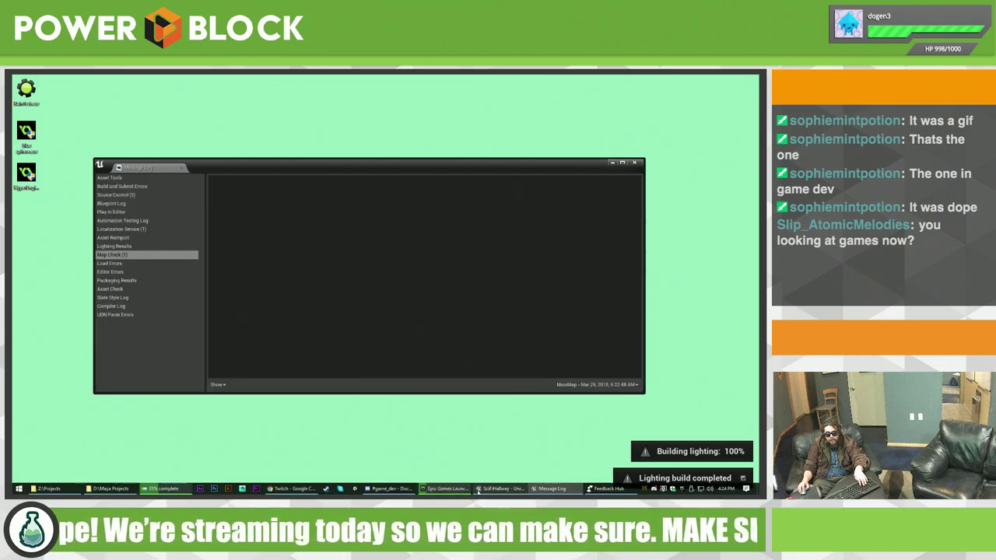
{"action": "left_click", "coordinate": [447, 488]}
{"action": "left_click", "coordinate": [448, 489]}
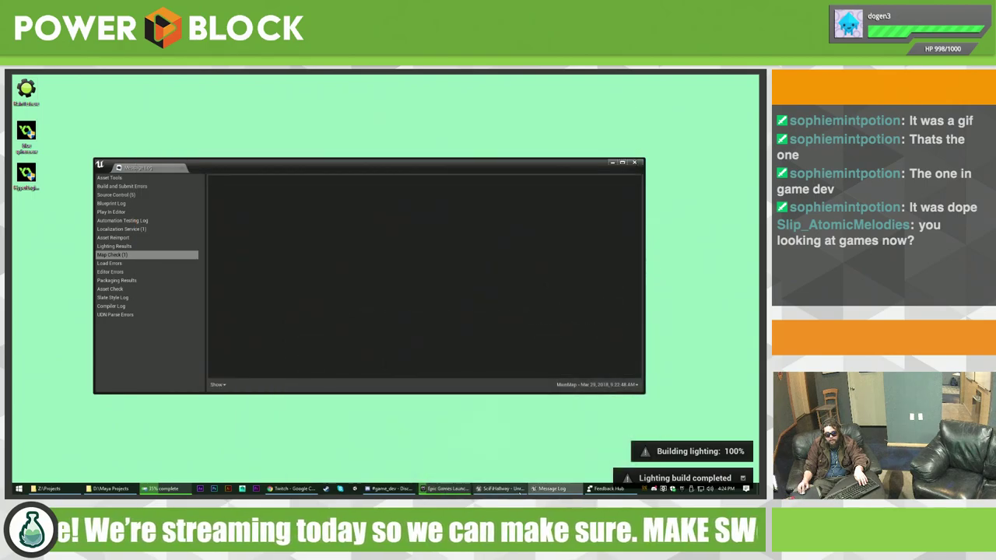
{"action": "left_click", "coordinate": [501, 490]}
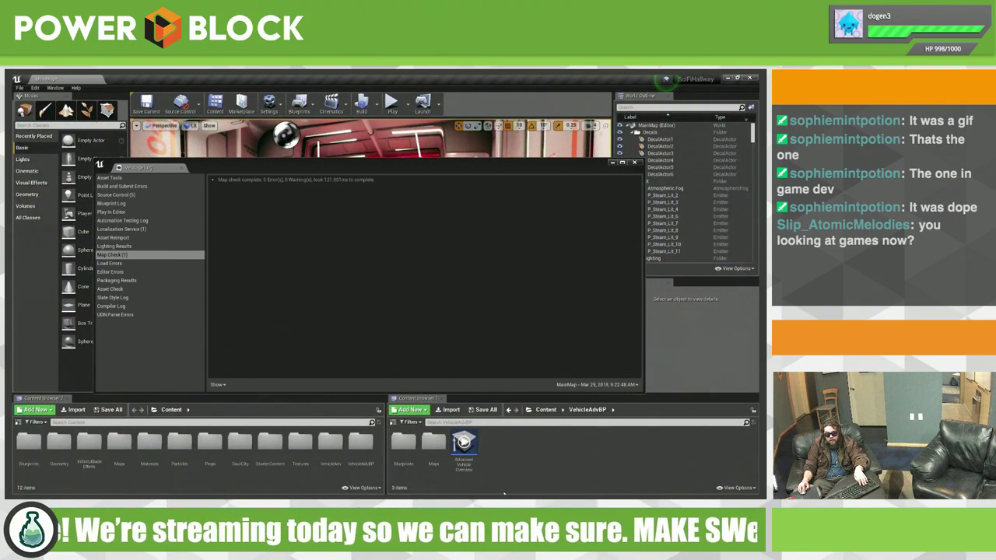
Step: Close the Message Log and look up at the red-lit hallway in the viewport
{"action": "left_click", "coordinate": [634, 163]}
{"action": "mouse_move", "coordinate": [373, 257]}
{"action": "right_mouse_down"}
{"action": "mouse_move", "coordinate": [365, 226]}
{"action": "mouse_move", "coordinate": [459, 188]}
{"action": "right_mouse_up"}
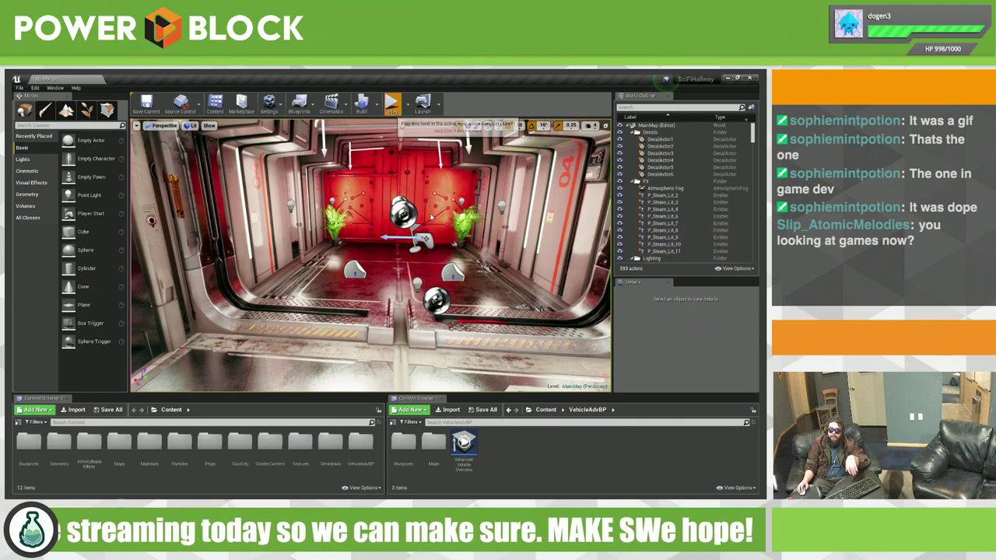
Step: Play the level in the editor and walk the player around the red door
{"action": "left_click", "coordinate": [391, 104]}
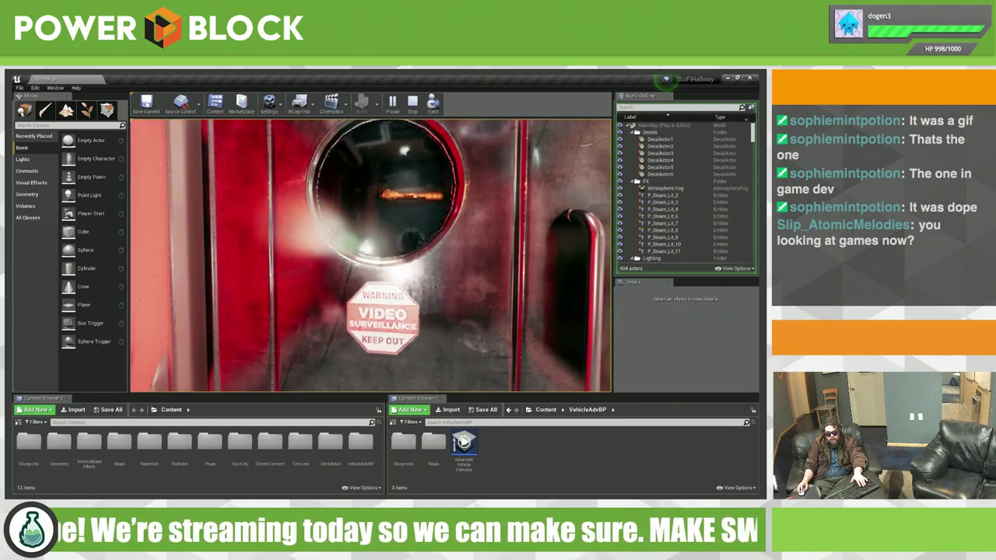
{"action": "key", "text": "s"}
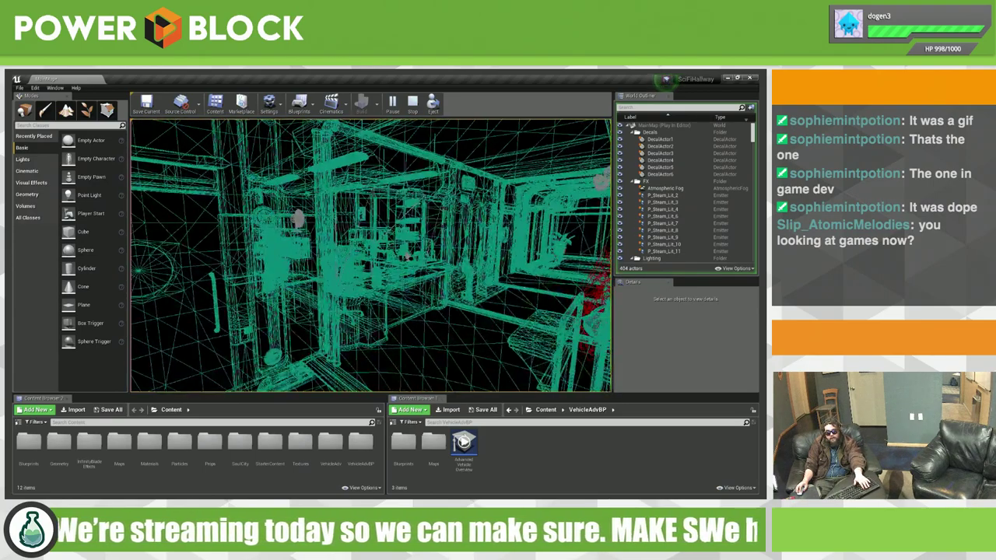
{"action": "key", "text": "w"}
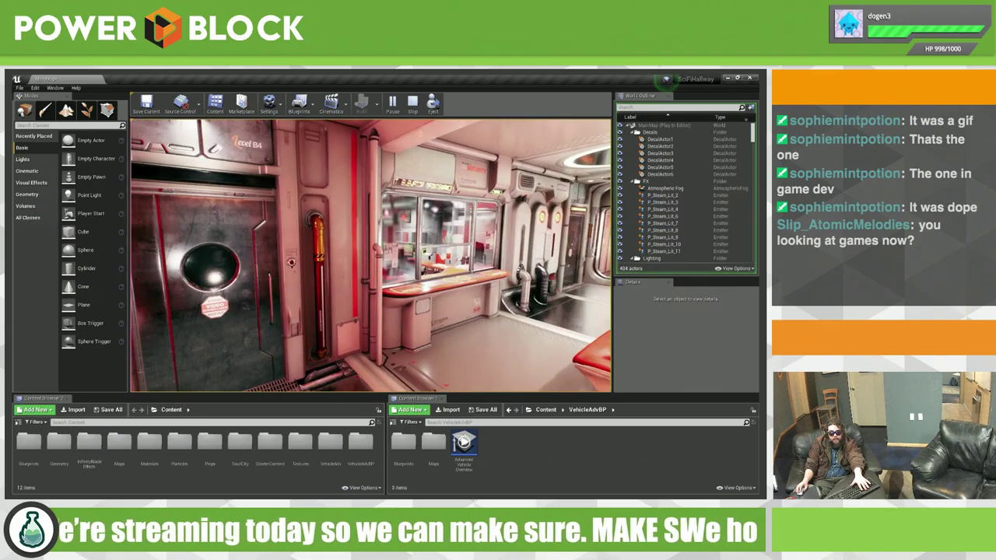
{"action": "key", "text": "shift+F1"}
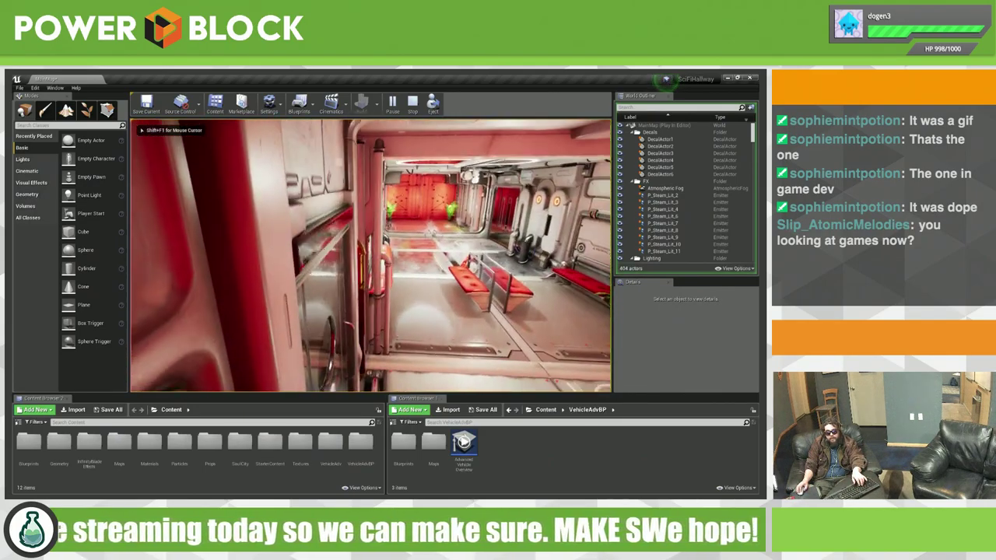
{"action": "key", "text": "w"}
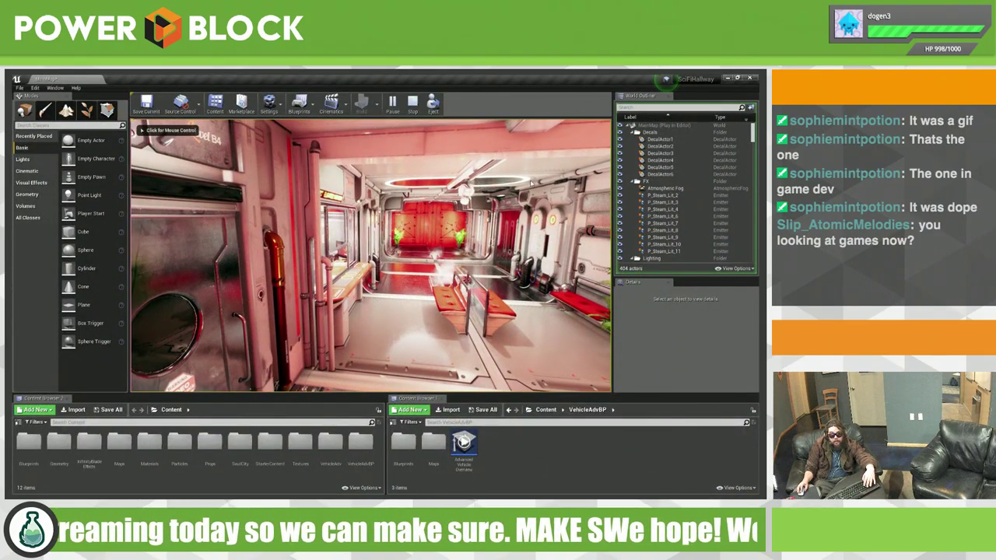
{"action": "key", "text": "shift+F1"}
Step: Eject from the player, fly out over the hallway level, and stop the play test
{"action": "left_click", "coordinate": [433, 103]}
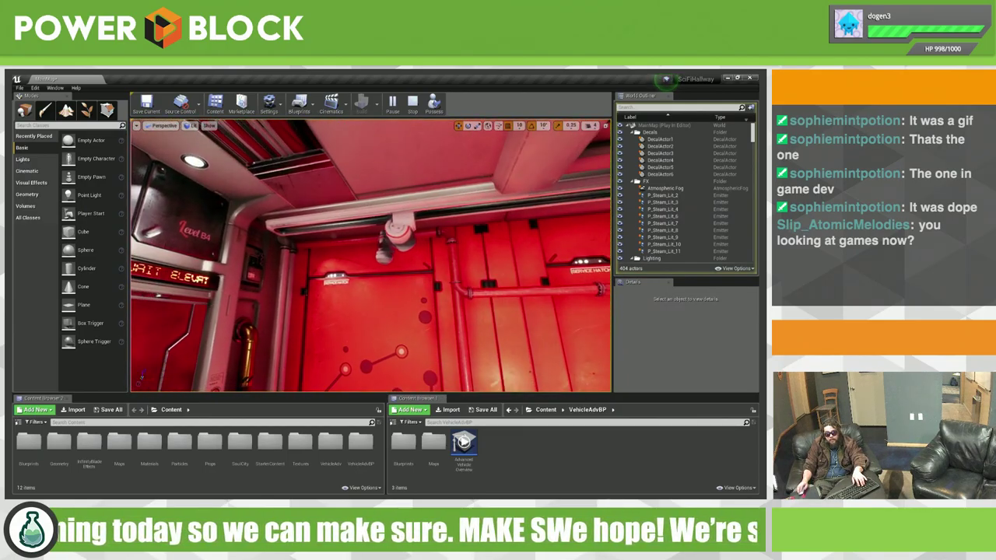
{"action": "right_click_drag", "start_coordinate": [371, 256], "coordinate": [343, 233]}
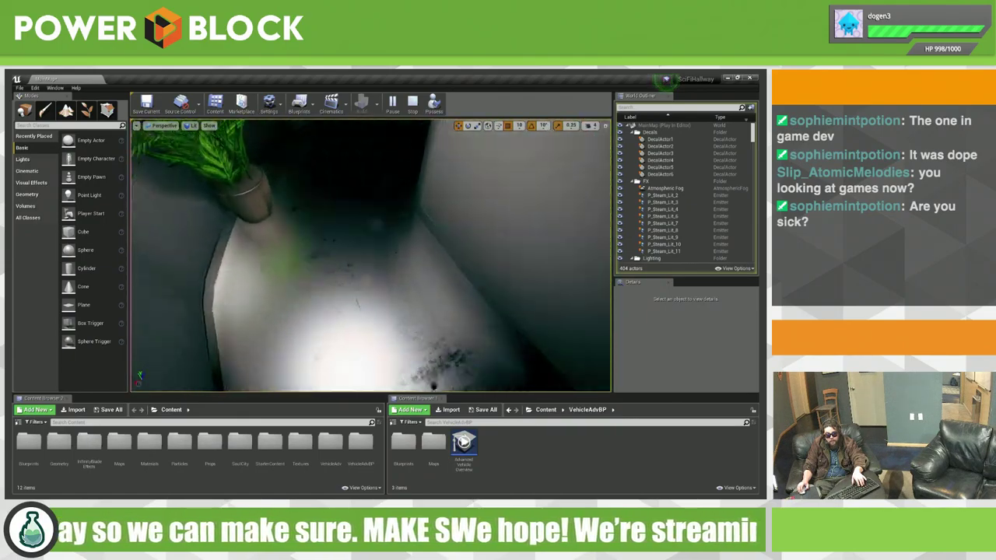
{"action": "scroll", "coordinate": [371, 255], "scroll_direction": "down", "scroll_amount": 5}
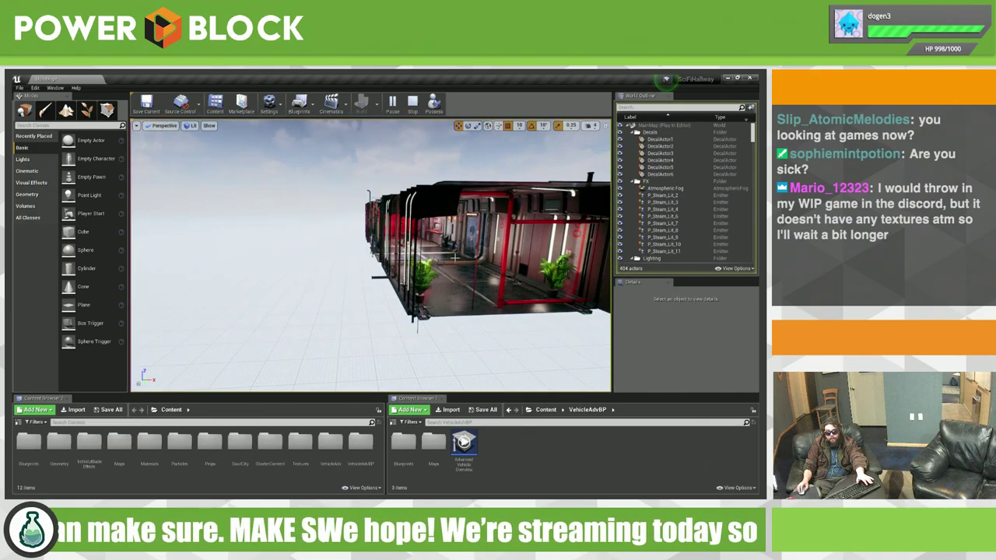
{"action": "key", "text": "Escape"}
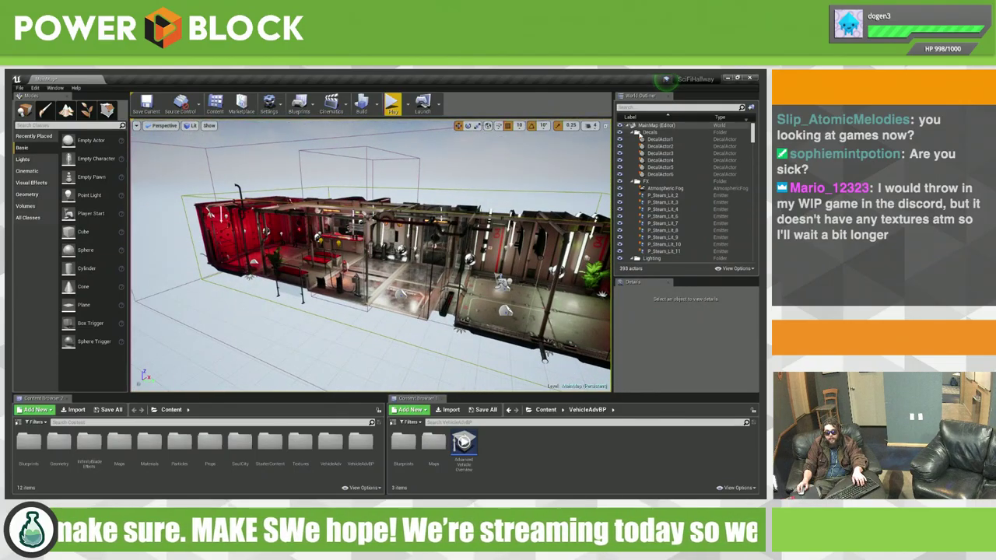
Step: Frame the view on DecalActor1 and then DecalActor2 from the World Outliner
{"action": "left_click", "coordinate": [659, 138]}
{"action": "double_click", "coordinate": [663, 140]}
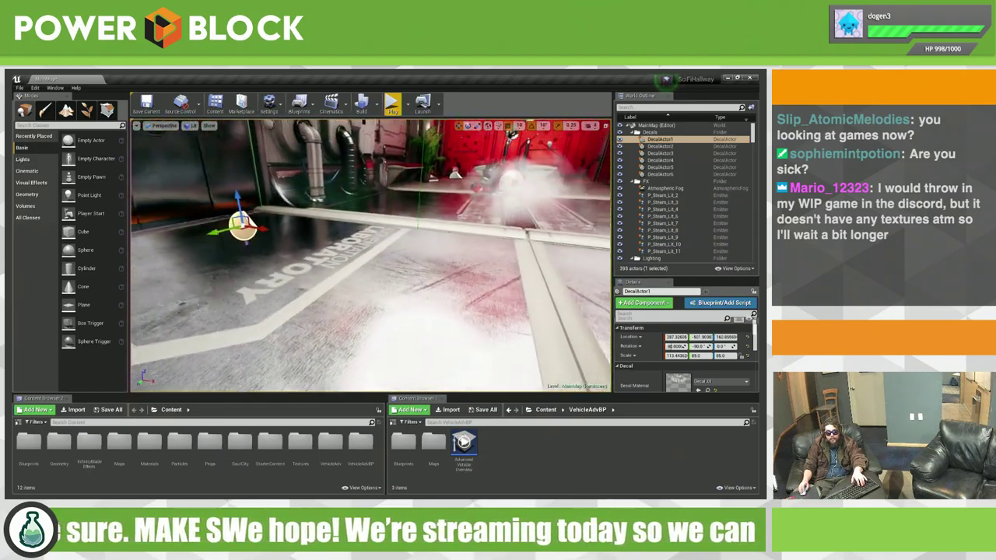
{"action": "right_click_drag", "start_coordinate": [371, 257], "coordinate": [311, 257]}
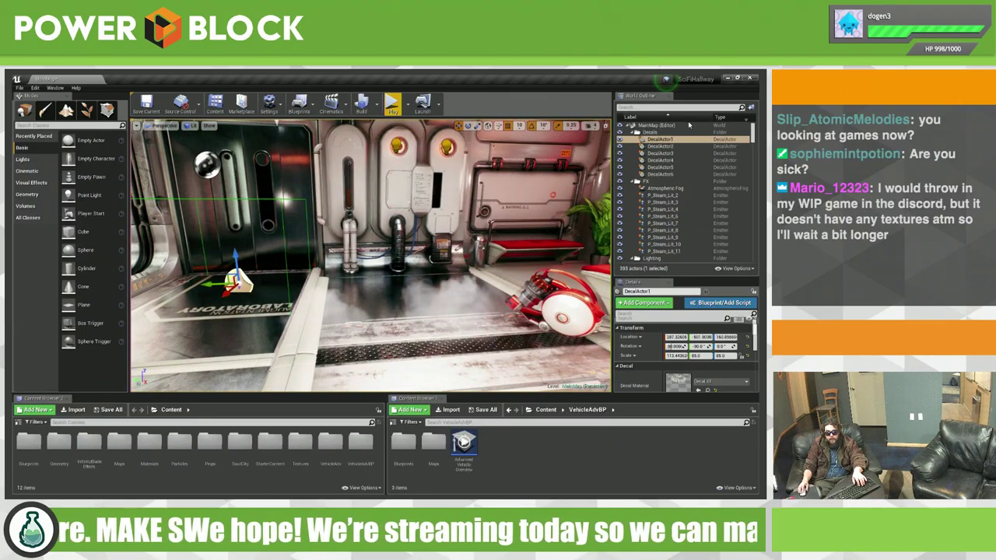
{"action": "left_click", "coordinate": [667, 148]}
{"action": "double_click", "coordinate": [667, 147]}
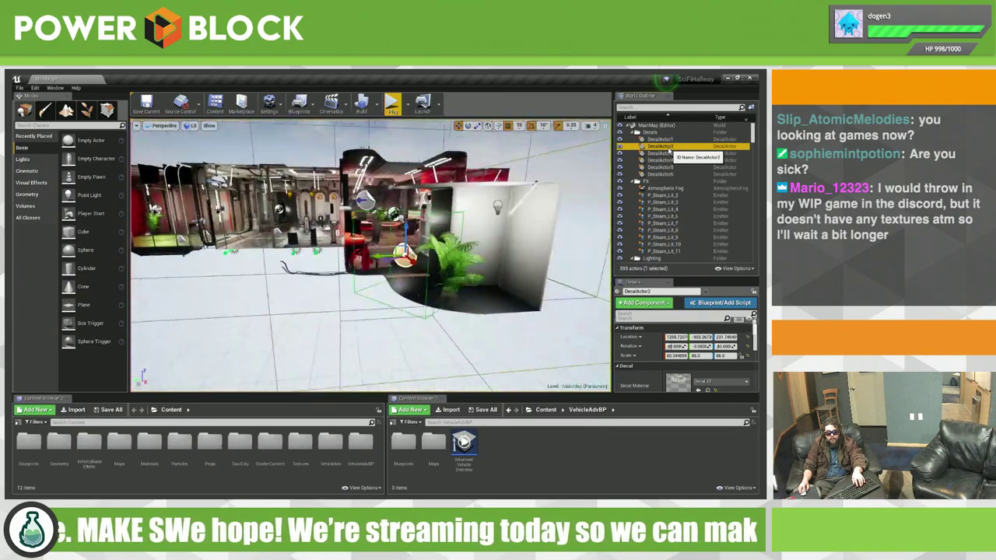
{"action": "right_click_drag", "start_coordinate": [483, 270], "coordinate": [354, 232]}
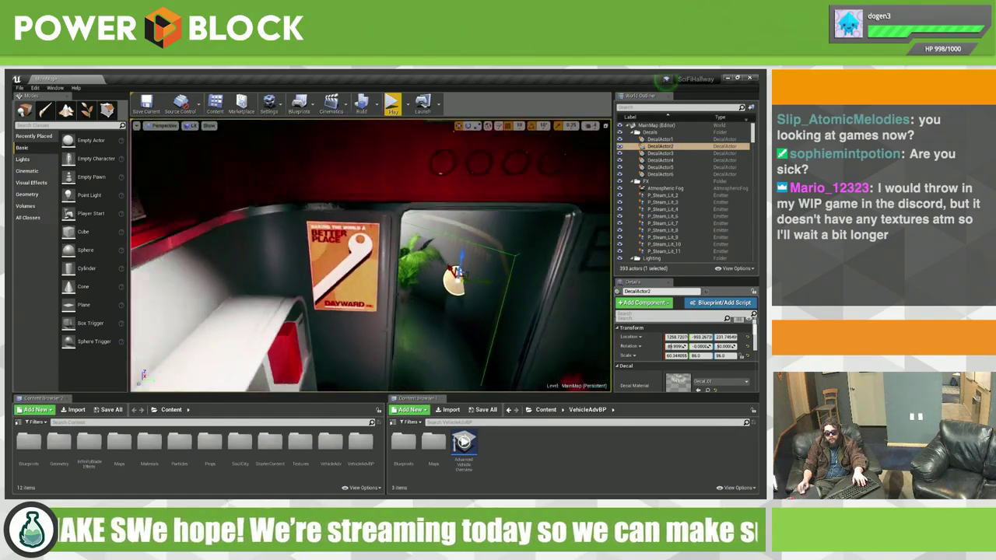
{"action": "mouse_move", "coordinate": [354, 232]}
{"action": "right_mouse_down"}
{"action": "mouse_move", "coordinate": [370, 327]}
{"action": "mouse_move", "coordinate": [335, 303]}
{"action": "mouse_move", "coordinate": [720, 210]}
{"action": "right_mouse_up"}
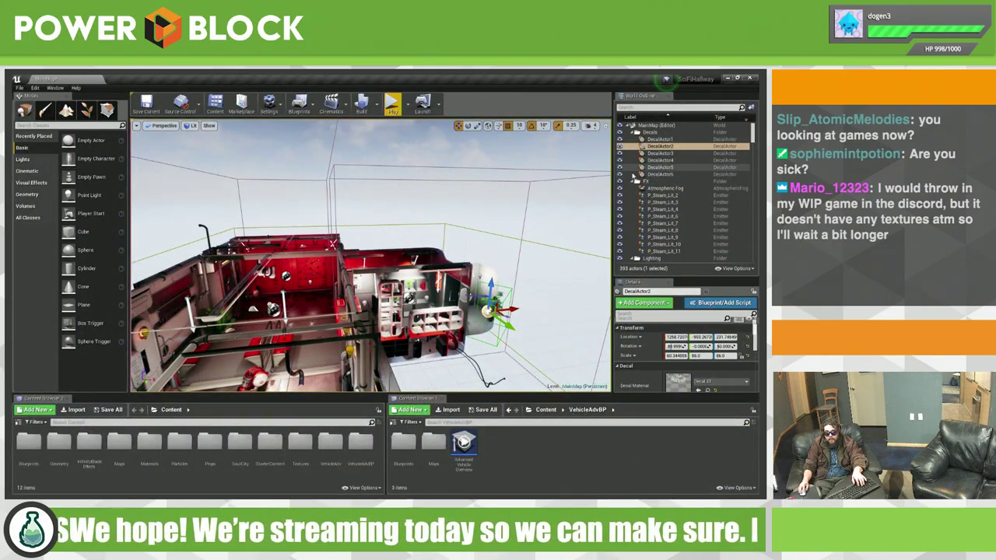
Step: Collapse the Decals, FX and Lighting groups and focus the view on Bench_01_Low_4
{"action": "left_click", "coordinate": [637, 132]}
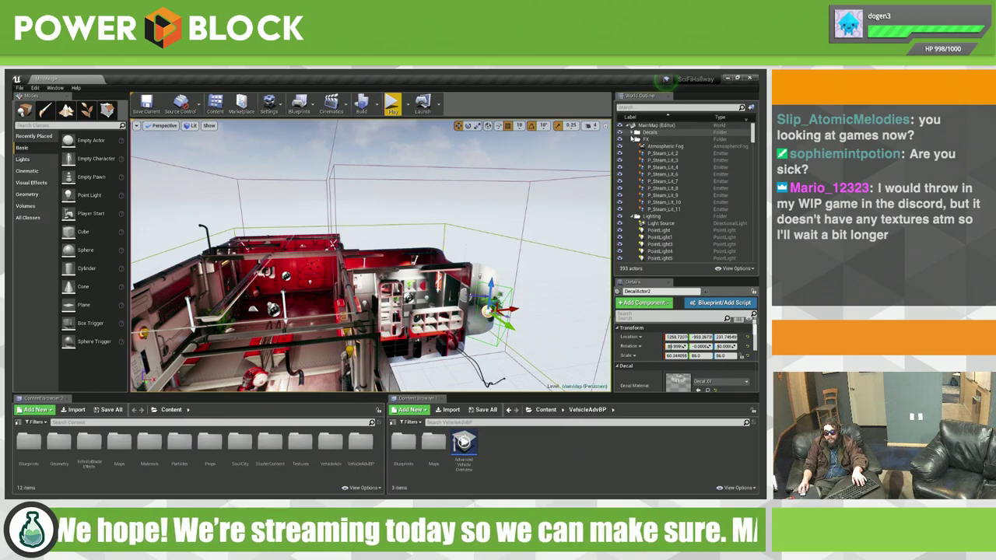
{"action": "left_click", "coordinate": [637, 138]}
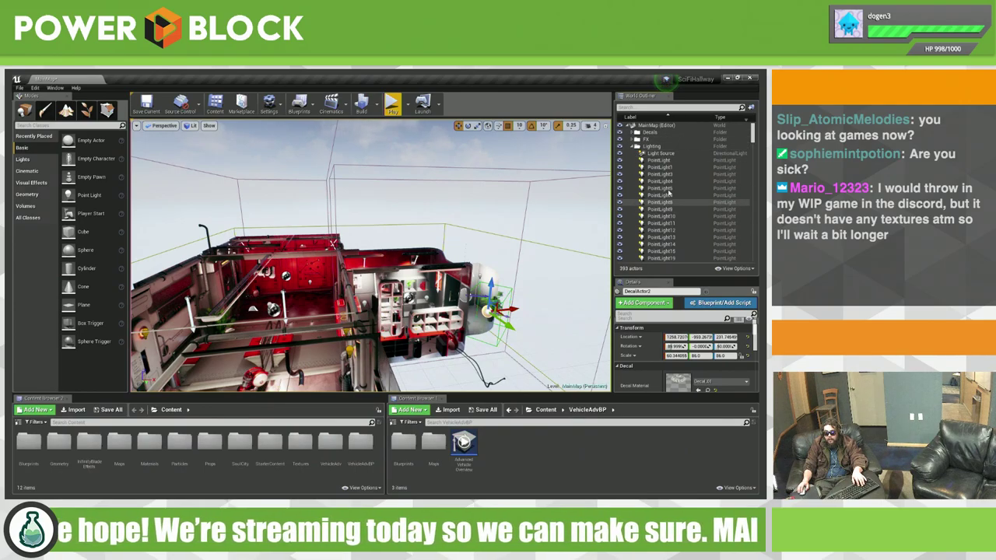
{"action": "scroll", "coordinate": [681, 204], "scroll_direction": "down", "scroll_amount": 3}
{"action": "scroll", "coordinate": [681, 204], "scroll_direction": "down", "scroll_amount": 2}
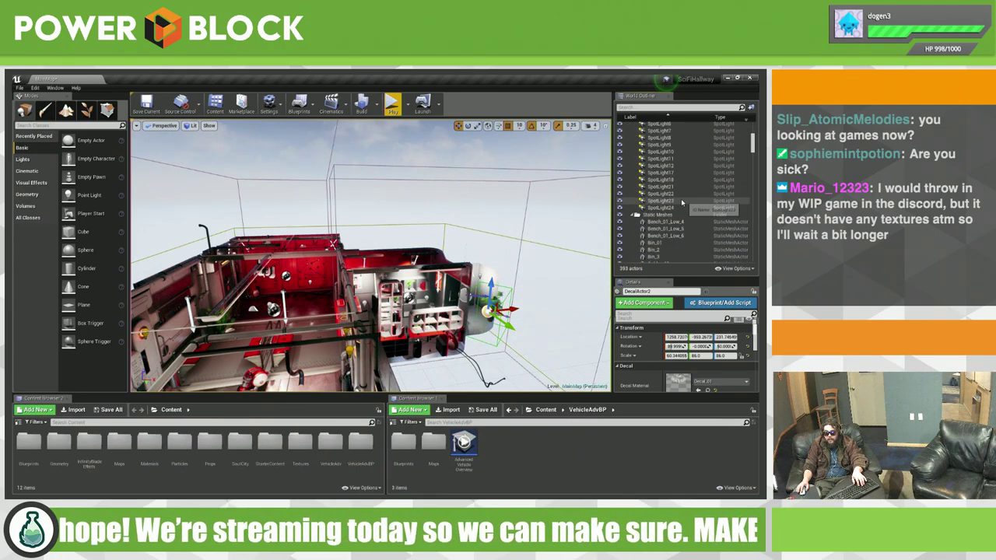
{"action": "scroll", "coordinate": [681, 199], "scroll_direction": "up", "scroll_amount": 1}
{"action": "scroll", "coordinate": [670, 210], "scroll_direction": "up", "scroll_amount": 2}
{"action": "scroll", "coordinate": [667, 212], "scroll_direction": "up", "scroll_amount": 3}
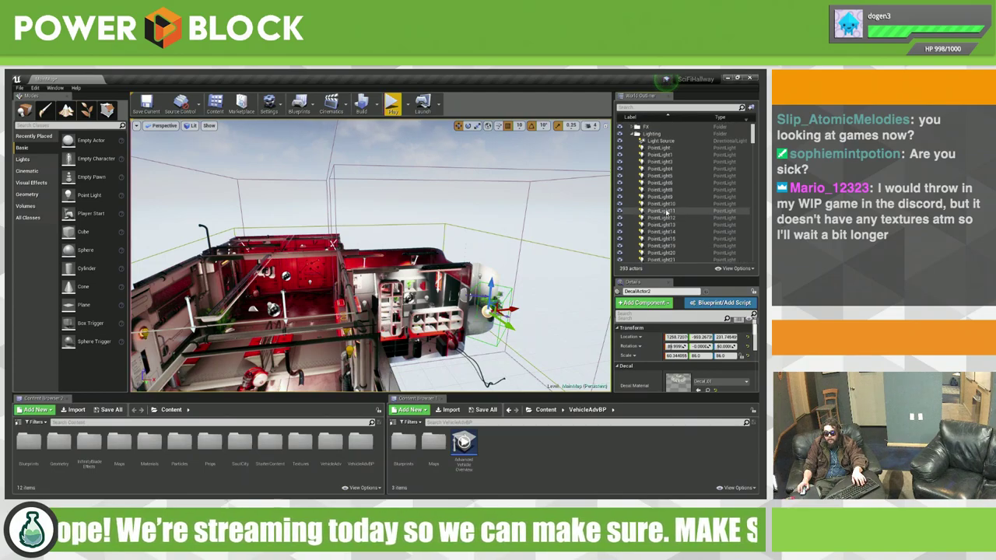
{"action": "scroll", "coordinate": [665, 191], "scroll_direction": "up", "scroll_amount": 2}
{"action": "left_click", "coordinate": [631, 147]}
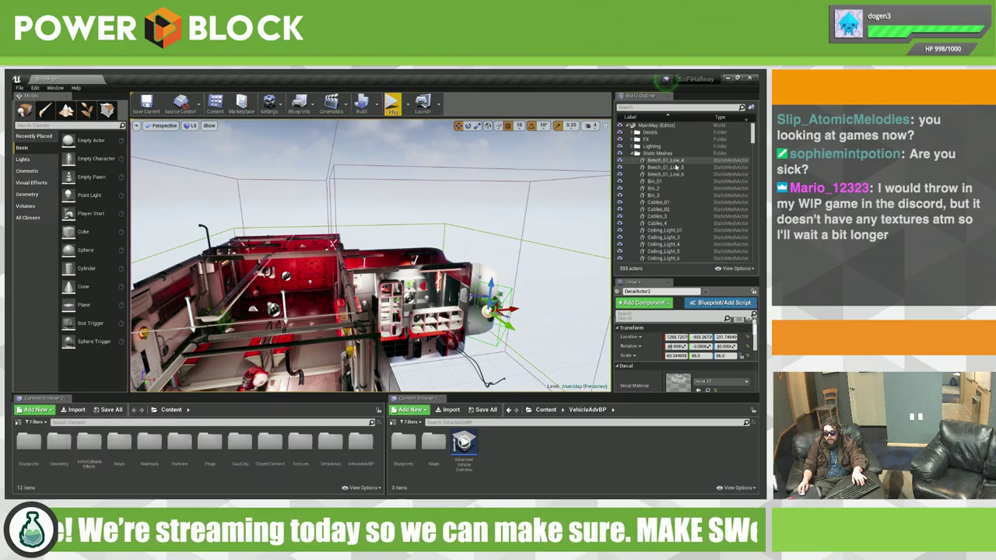
{"action": "left_click", "coordinate": [663, 161]}
{"action": "key", "text": "f"}
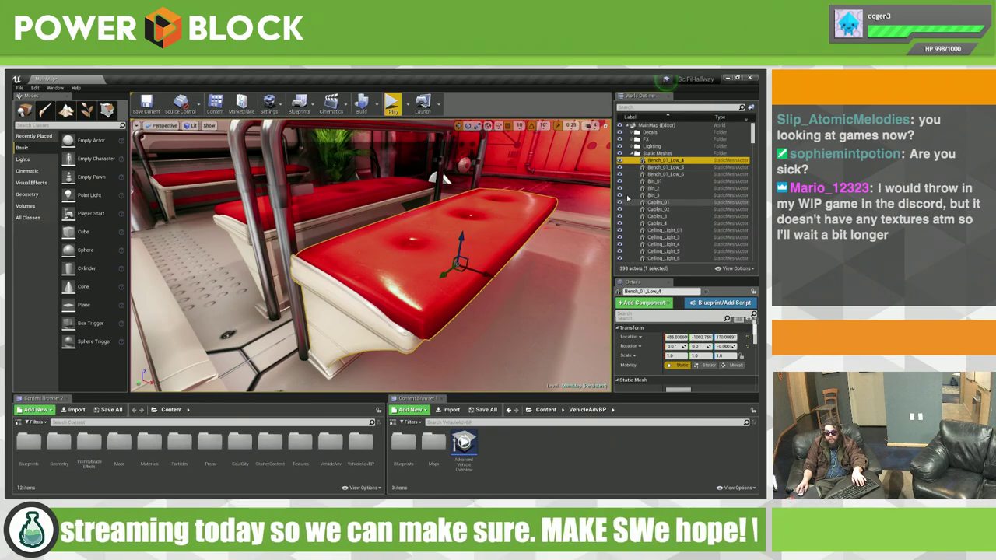
Step: Find the bench's StaticMeshComponent class in the Content Browser, then browse up to Engine Classes and the Content root
{"action": "right_click_drag", "start_coordinate": [253, 274], "coordinate": [422, 278]}
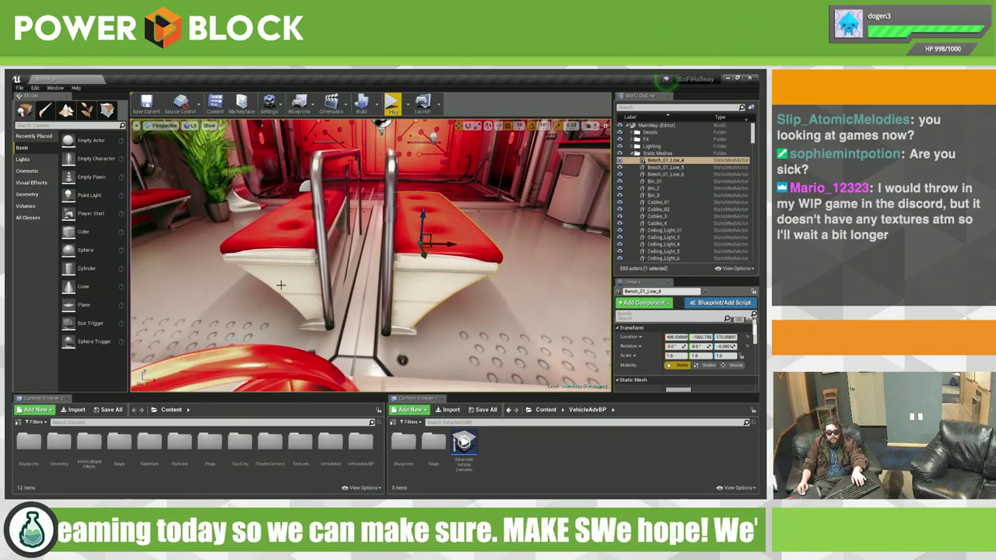
{"action": "right_click", "coordinate": [426, 273]}
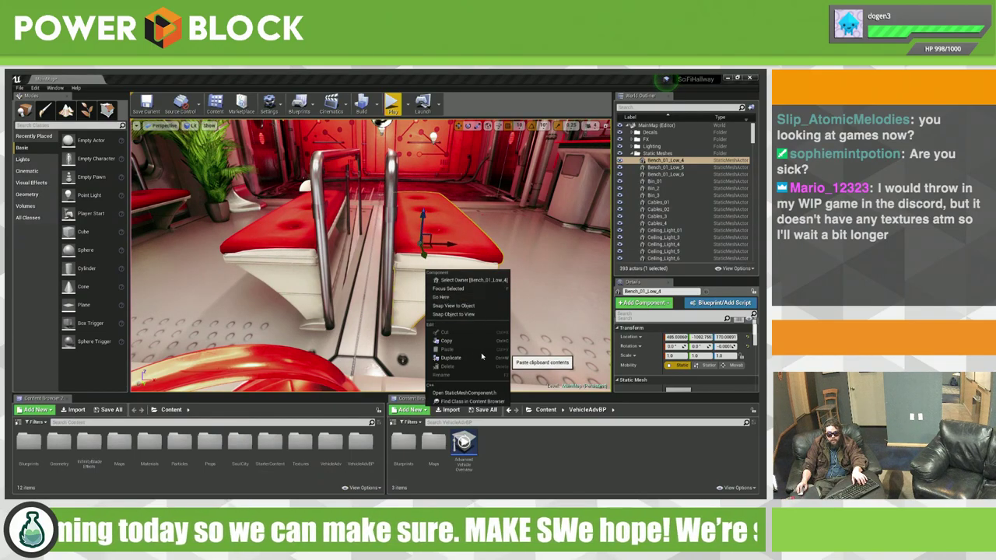
{"action": "left_click", "coordinate": [478, 402]}
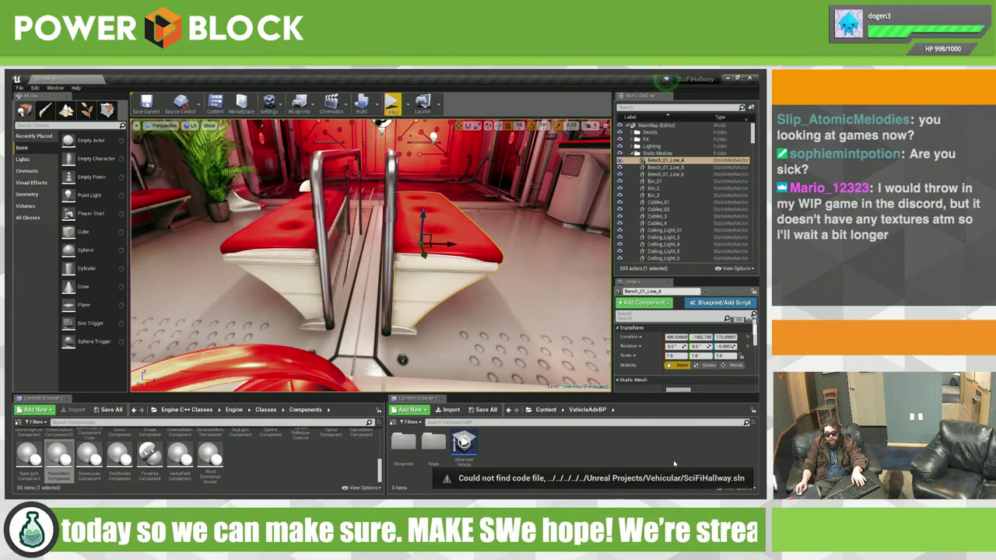
{"action": "left_click", "coordinate": [298, 467]}
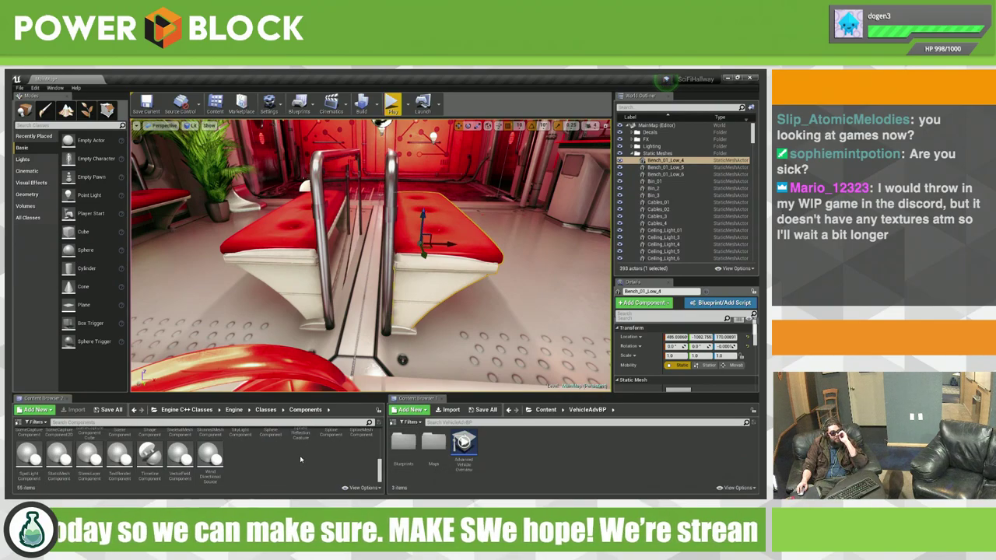
{"action": "left_click", "coordinate": [265, 409]}
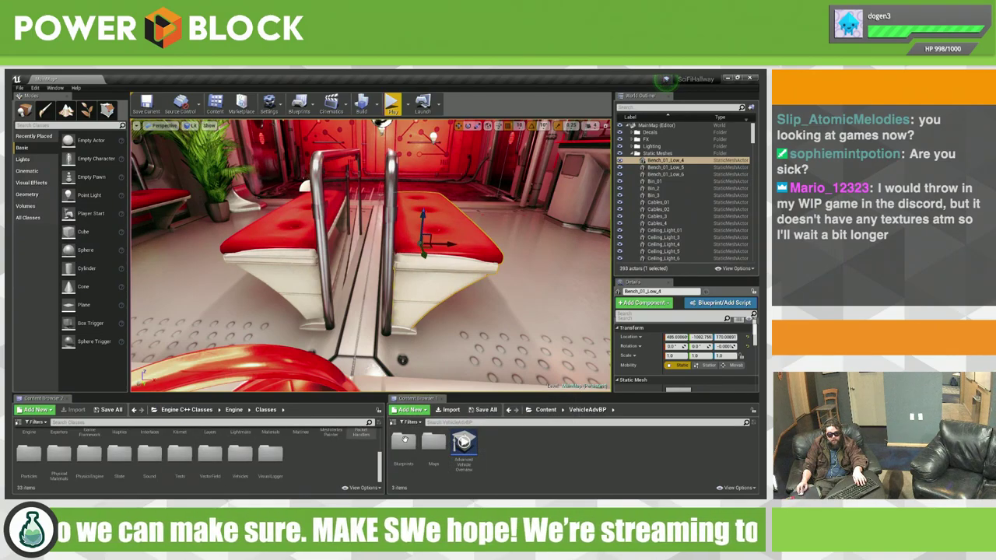
{"action": "left_click", "coordinate": [543, 410]}
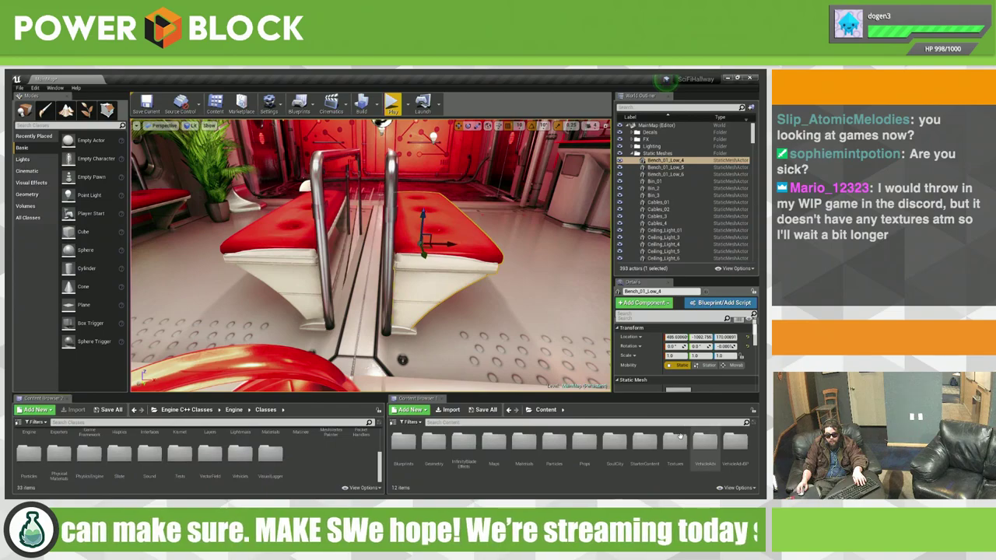
Step: Browse to SoulCity/Environment/Meshes/Merged and select the SM_Unified_01 mesh
{"action": "double_click", "coordinate": [614, 442]}
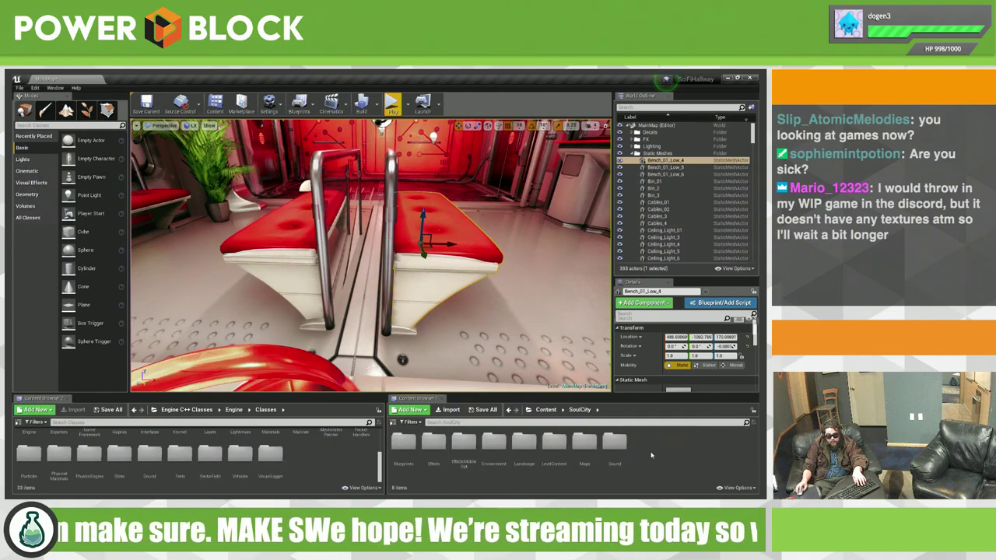
{"action": "double_click", "coordinate": [496, 448]}
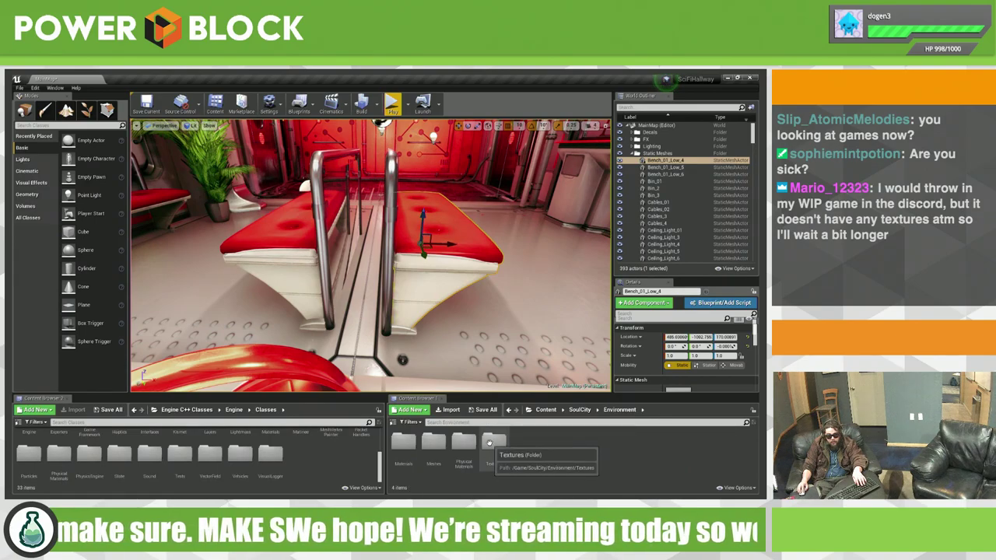
{"action": "double_click", "coordinate": [434, 443]}
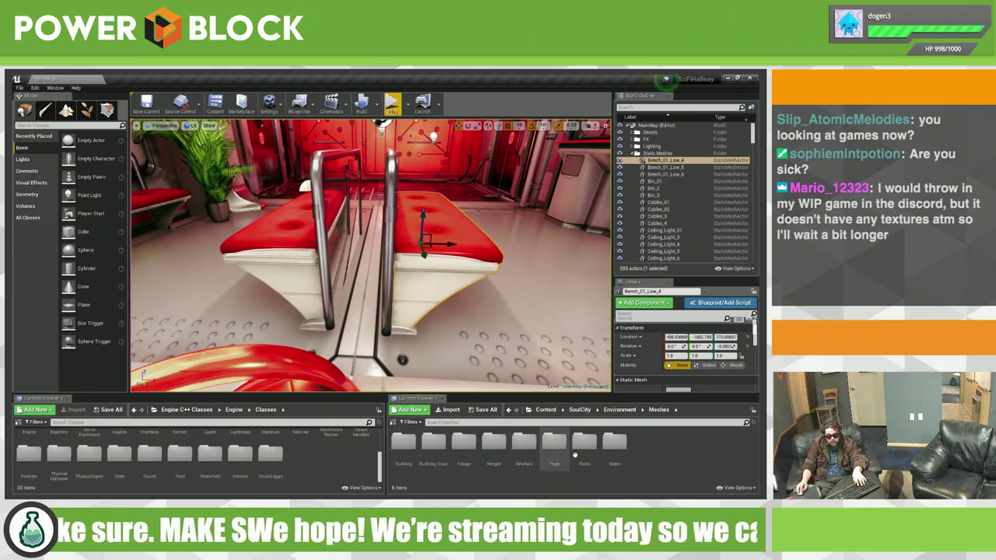
{"action": "double_click", "coordinate": [493, 445]}
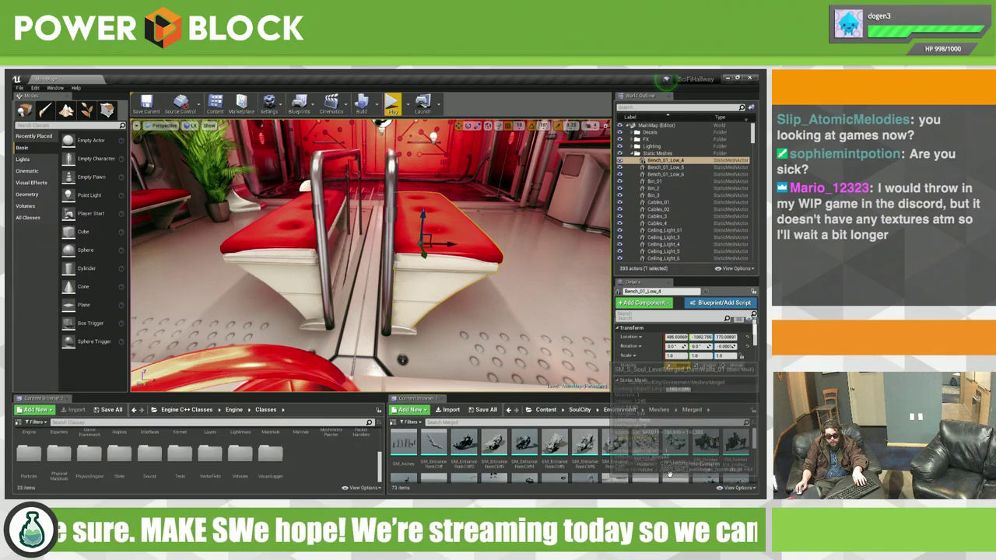
{"action": "scroll", "coordinate": [470, 447], "scroll_direction": "down", "scroll_amount": 3}
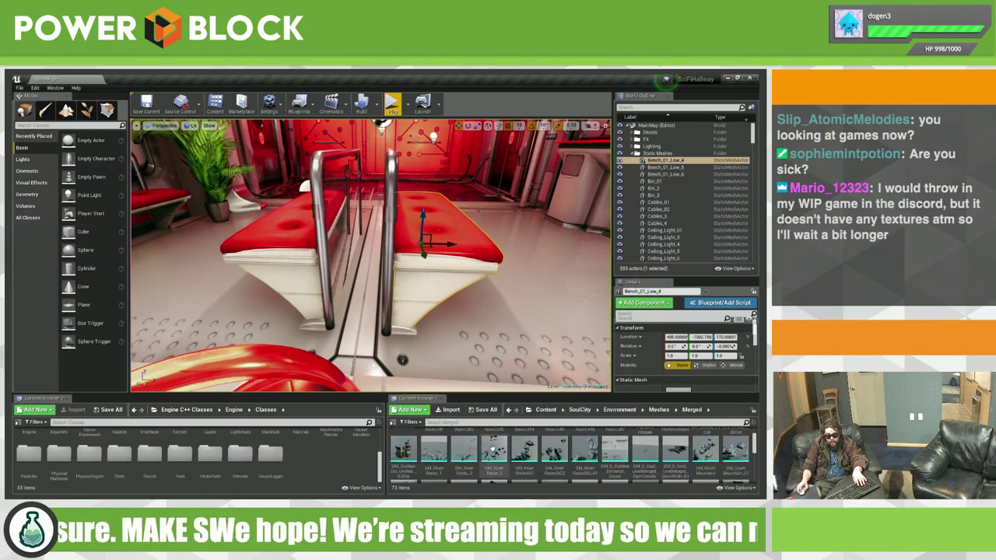
{"action": "left_click", "coordinate": [526, 461]}
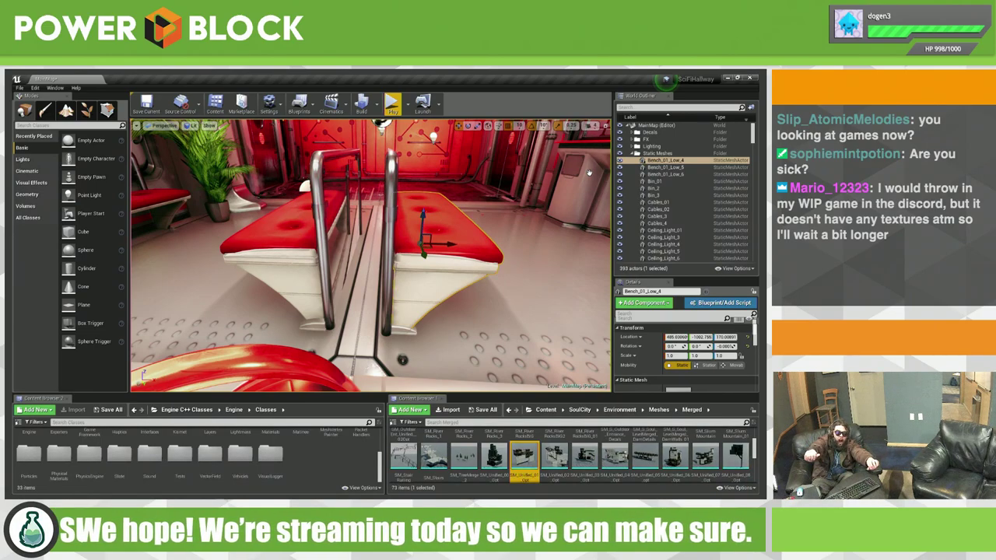
{"action": "key", "text": "alt+Tab"}
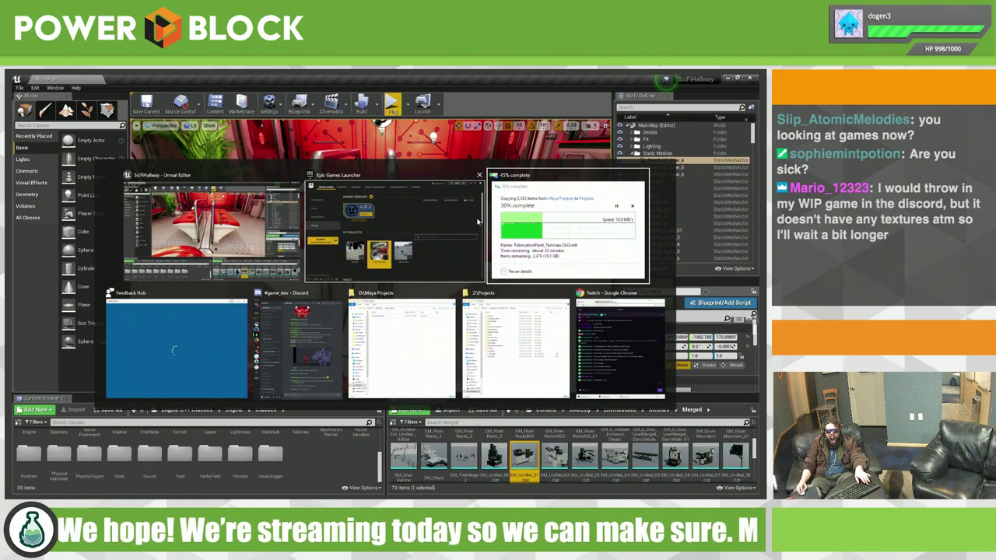
Step: Dismiss the Feedback Hub form and orbit the building mesh in the Static Mesh Editor
{"action": "left_click", "coordinate": [186, 335]}
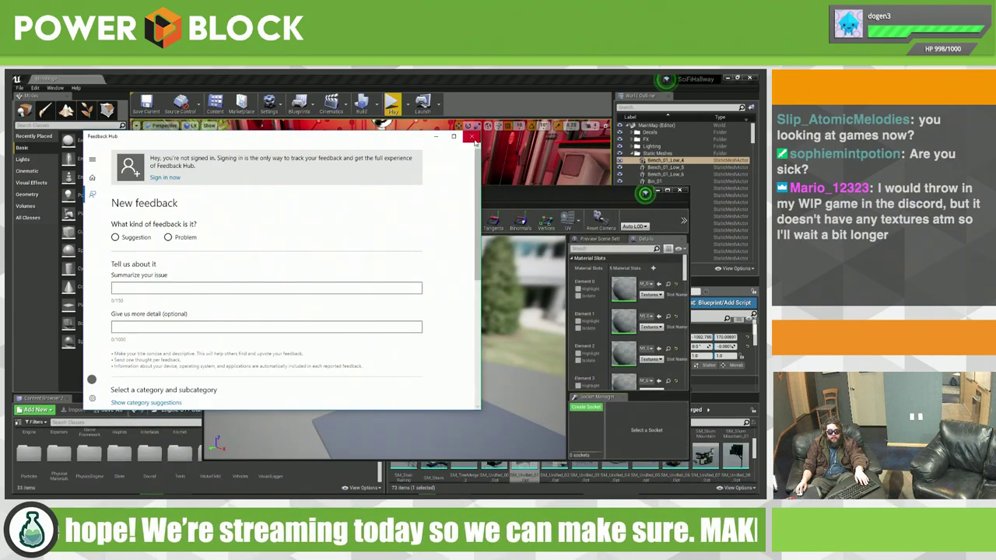
{"action": "key", "text": "alt+Tab"}
{"action": "left_click_drag", "start_coordinate": [448, 368], "coordinate": [480, 368]}
Step: Maximize the Static Mesh Editor and dismiss the documentation that opened
{"action": "left_click_drag", "start_coordinate": [359, 361], "coordinate": [359, 360]}
{"action": "left_click_drag", "start_coordinate": [262, 197], "coordinate": [291, 77]}
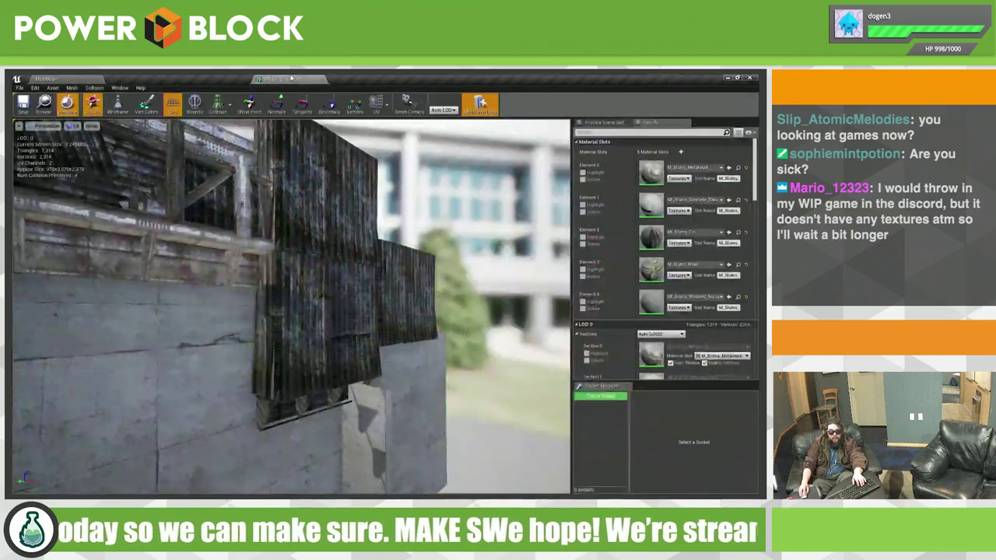
{"action": "left_click_drag", "start_coordinate": [322, 192], "coordinate": [382, 295]}
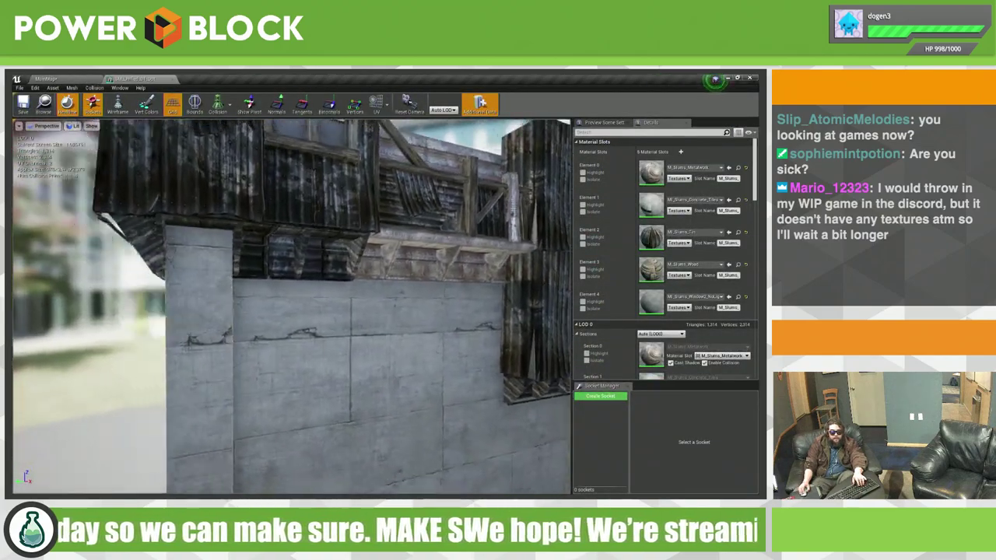
{"action": "key", "text": "F1"}
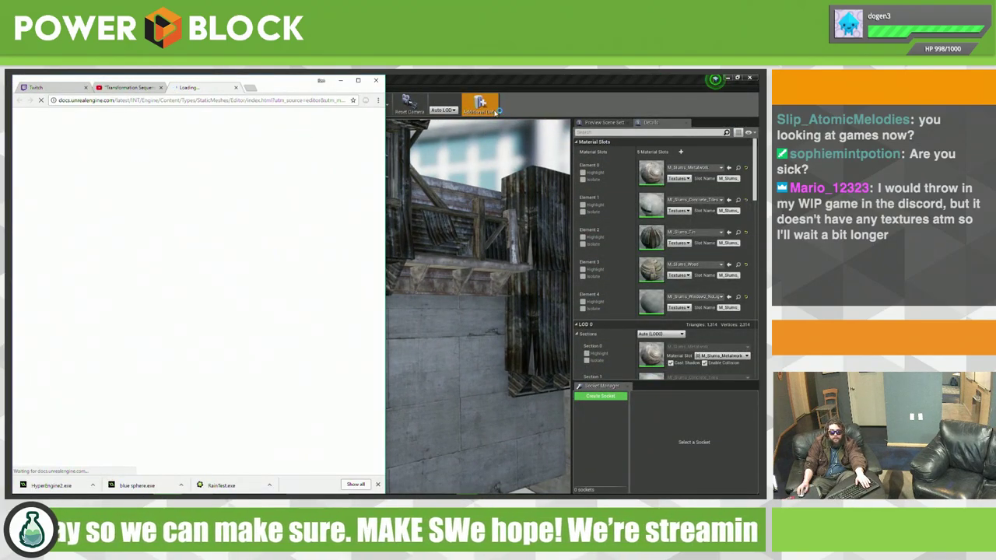
{"action": "left_click", "coordinate": [515, 79]}
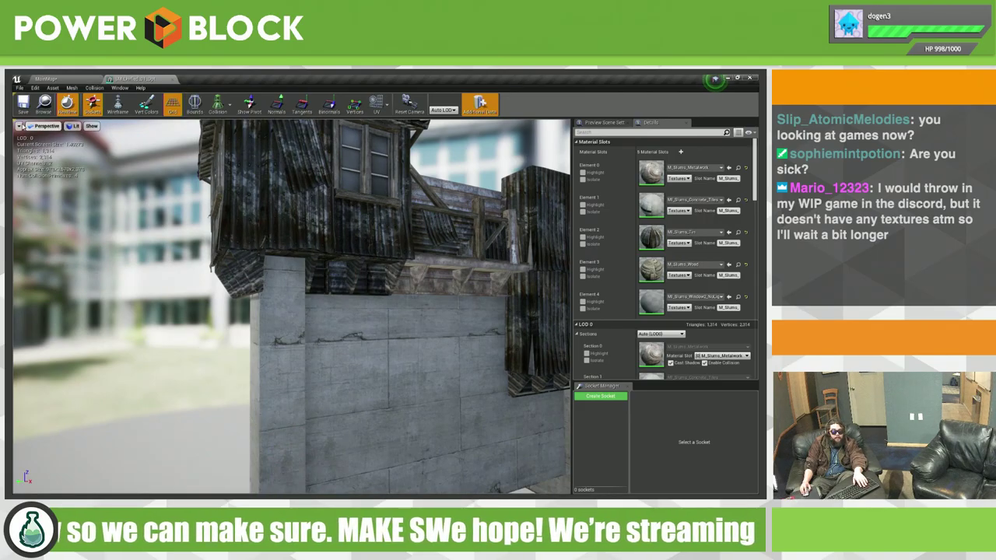
Step: Inspect the building in Wireframe then Lit mode, and open the M_Slums_Window2_NoLight material instance
{"action": "left_click", "coordinate": [74, 127]}
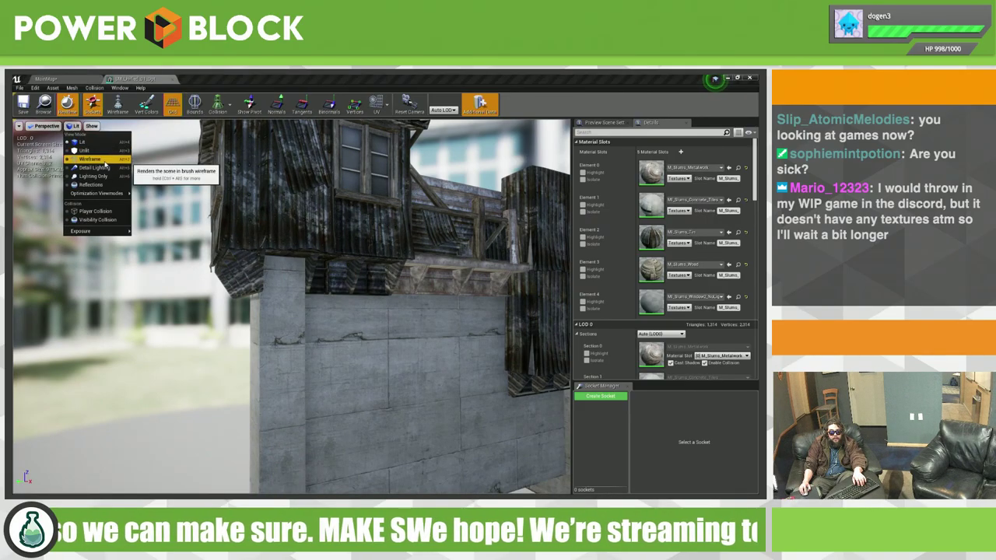
{"action": "left_click", "coordinate": [91, 158]}
{"action": "mouse_move", "coordinate": [106, 164]}
{"action": "left_mouse_down"}
{"action": "mouse_move", "coordinate": [234, 202]}
{"action": "mouse_move", "coordinate": [337, 255]}
{"action": "left_mouse_up"}
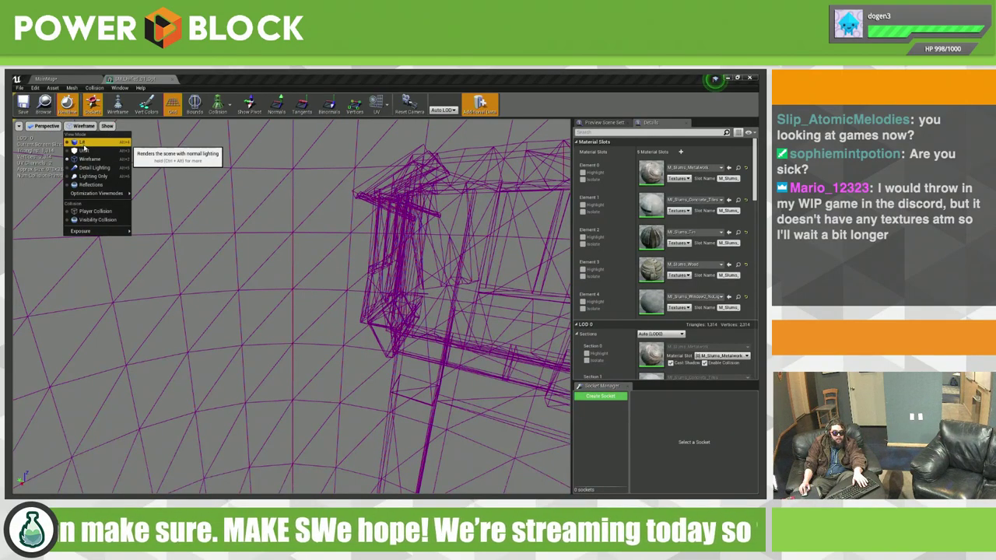
{"action": "left_click", "coordinate": [87, 143]}
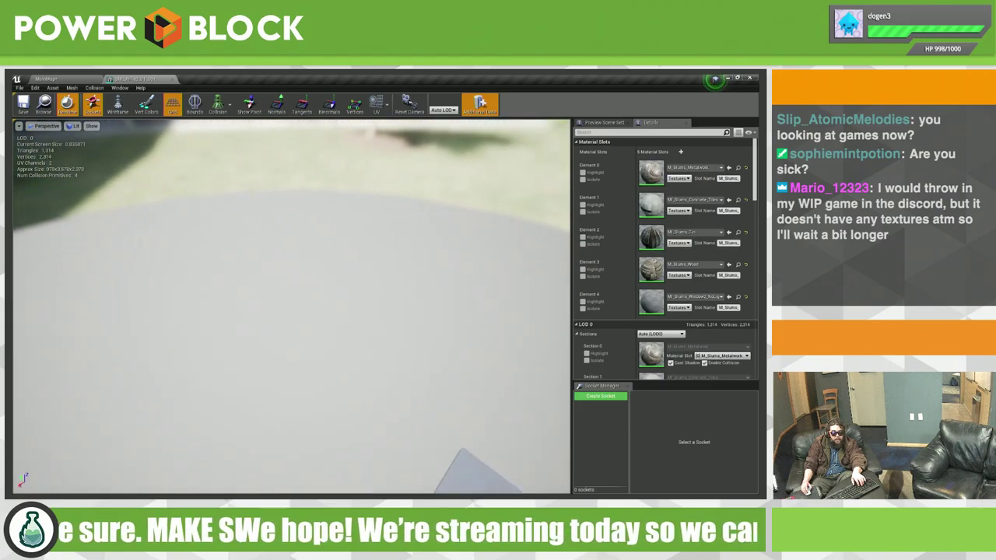
{"action": "mouse_move", "coordinate": [287, 312]}
{"action": "left_mouse_down"}
{"action": "mouse_move", "coordinate": [256, 295]}
{"action": "mouse_move", "coordinate": [187, 314]}
{"action": "left_mouse_up"}
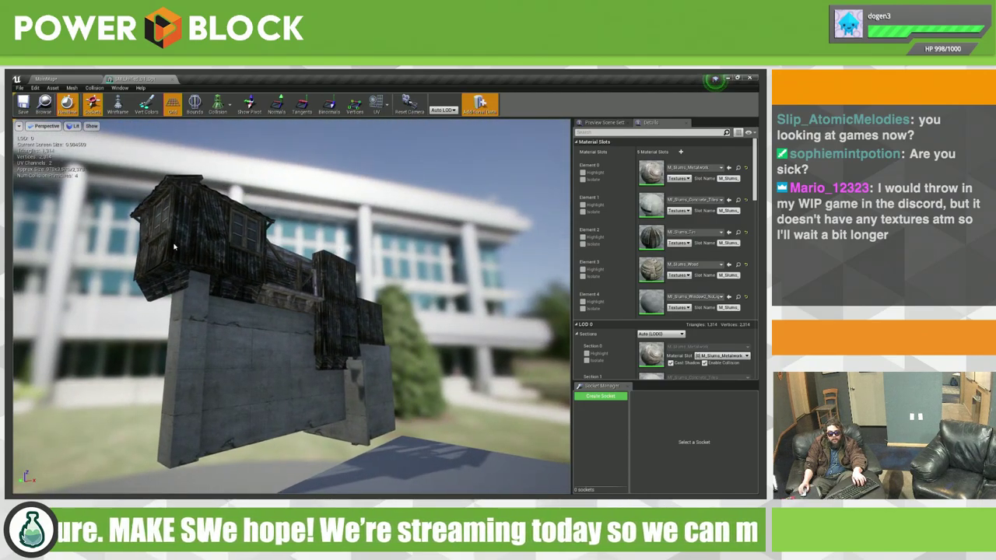
{"action": "left_click_drag", "start_coordinate": [175, 246], "coordinate": [177, 251]}
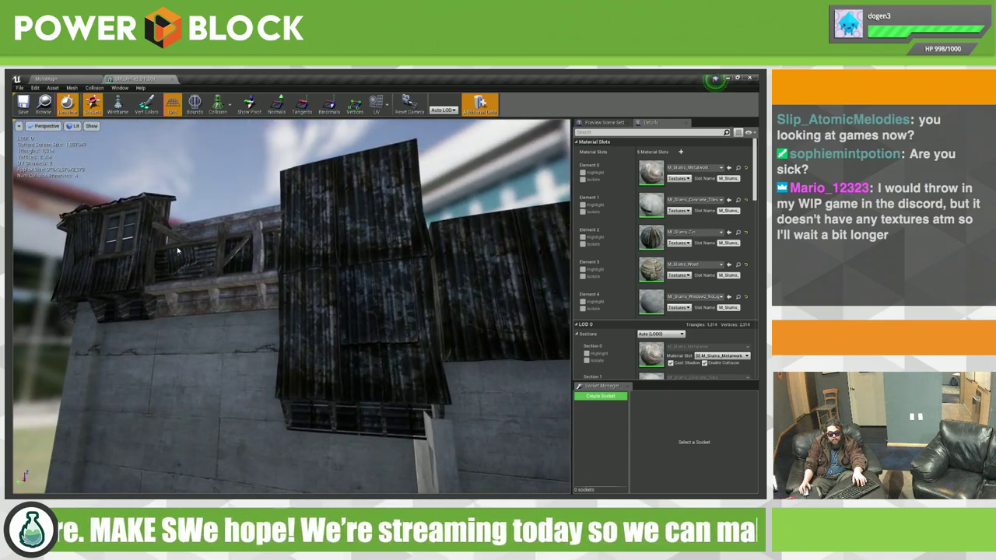
{"action": "mouse_move", "coordinate": [298, 283]}
{"action": "left_mouse_down"}
{"action": "mouse_move", "coordinate": [265, 286]}
{"action": "mouse_move", "coordinate": [288, 304]}
{"action": "mouse_move", "coordinate": [264, 306]}
{"action": "left_mouse_up"}
{"action": "left_click_drag", "start_coordinate": [466, 267], "coordinate": [327, 272]}
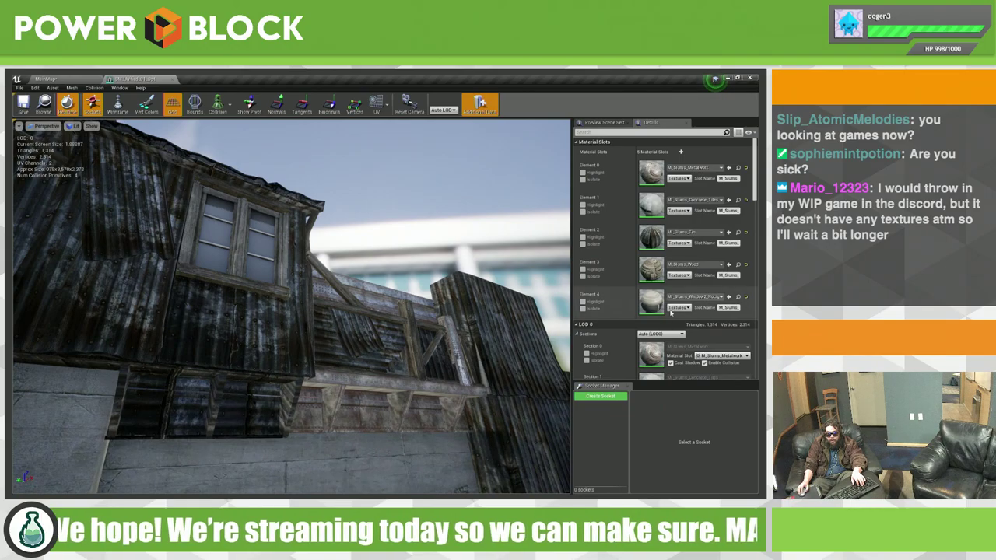
{"action": "double_click", "coordinate": [647, 309]}
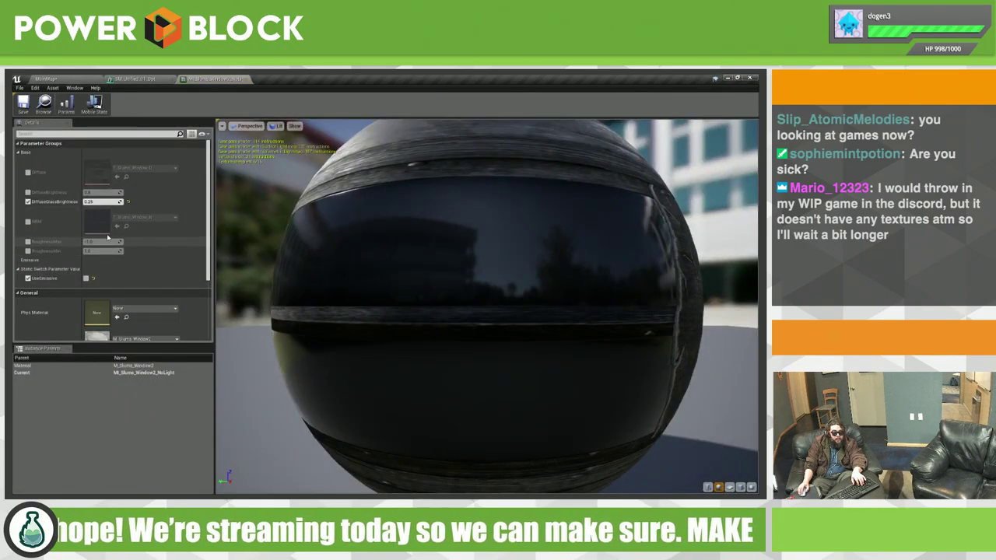
Step: Open the parent material M_Slums_Window2 and pull back to see its node graph
{"action": "scroll", "coordinate": [101, 256], "scroll_direction": "down", "scroll_amount": 3}
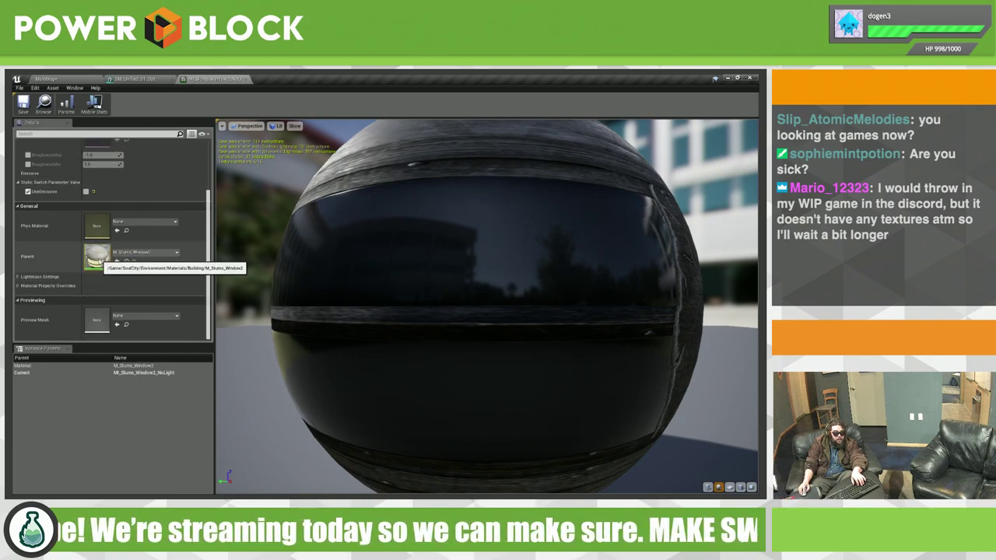
{"action": "double_click", "coordinate": [97, 256]}
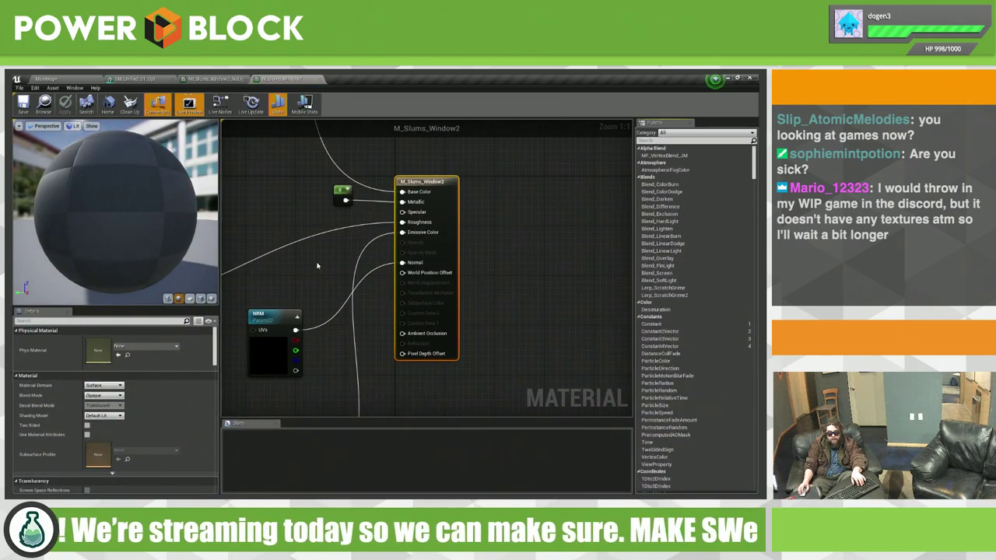
{"action": "scroll", "coordinate": [385, 280], "scroll_direction": "down", "scroll_amount": 2}
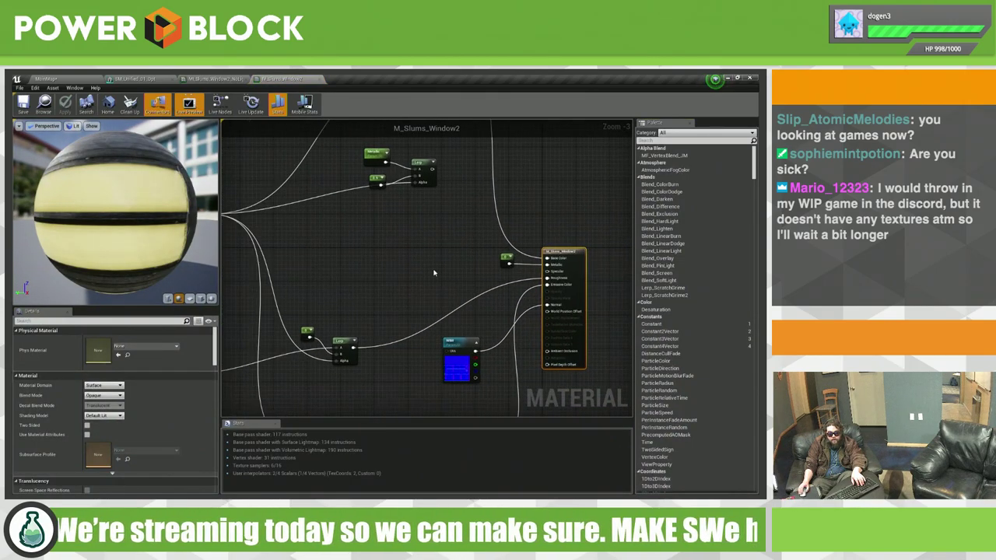
{"action": "right_click_drag", "start_coordinate": [384, 279], "coordinate": [474, 246]}
{"action": "left_click_drag", "start_coordinate": [97, 239], "coordinate": [140, 238]}
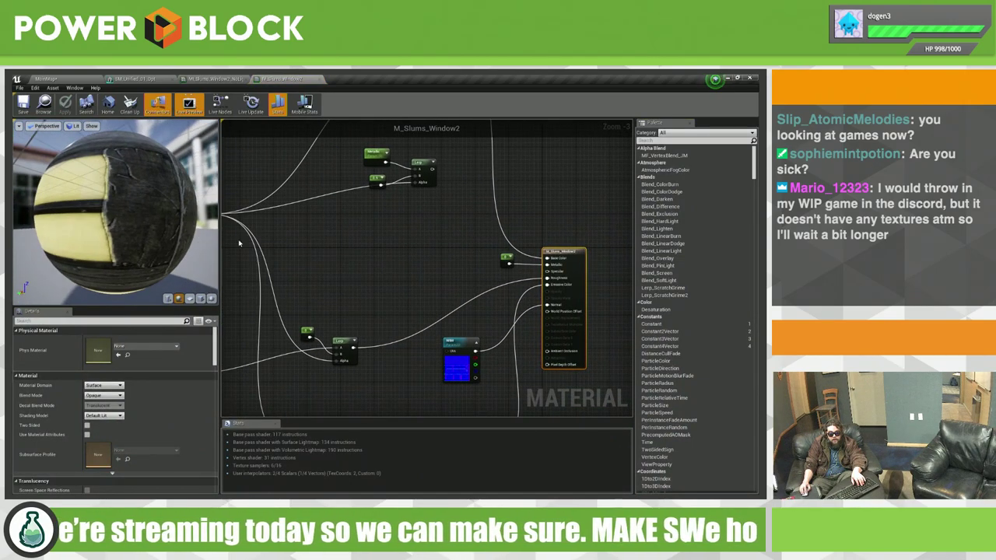
{"action": "scroll", "coordinate": [423, 285], "scroll_direction": "down", "scroll_amount": 2}
{"action": "scroll", "coordinate": [422, 285], "scroll_direction": "down", "scroll_amount": 2}
{"action": "scroll", "coordinate": [416, 281], "scroll_direction": "up", "scroll_amount": 1}
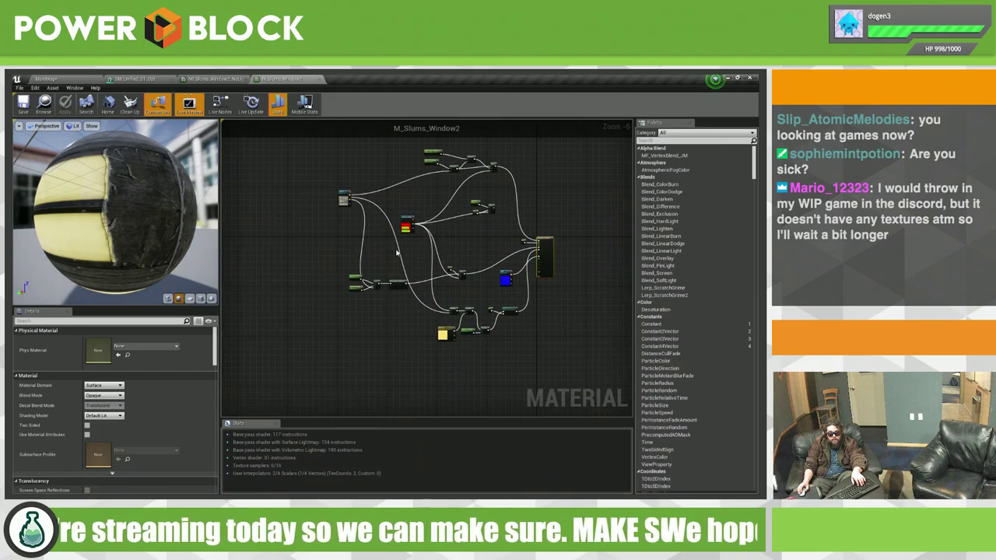
{"action": "scroll", "coordinate": [413, 280], "scroll_direction": "up", "scroll_amount": 1}
{"action": "scroll", "coordinate": [389, 278], "scroll_direction": "up", "scroll_amount": 1}
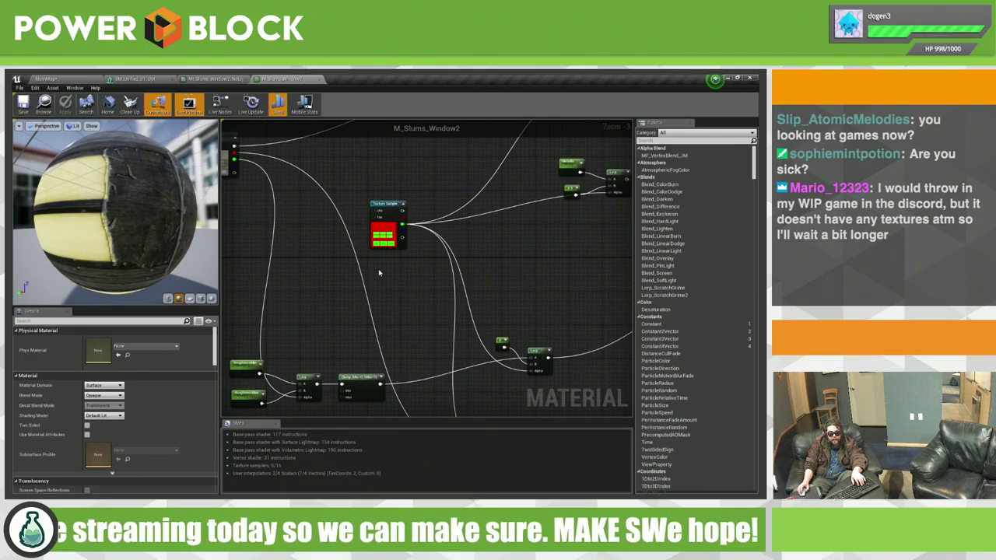
{"action": "right_click_drag", "start_coordinate": [379, 272], "coordinate": [435, 305]}
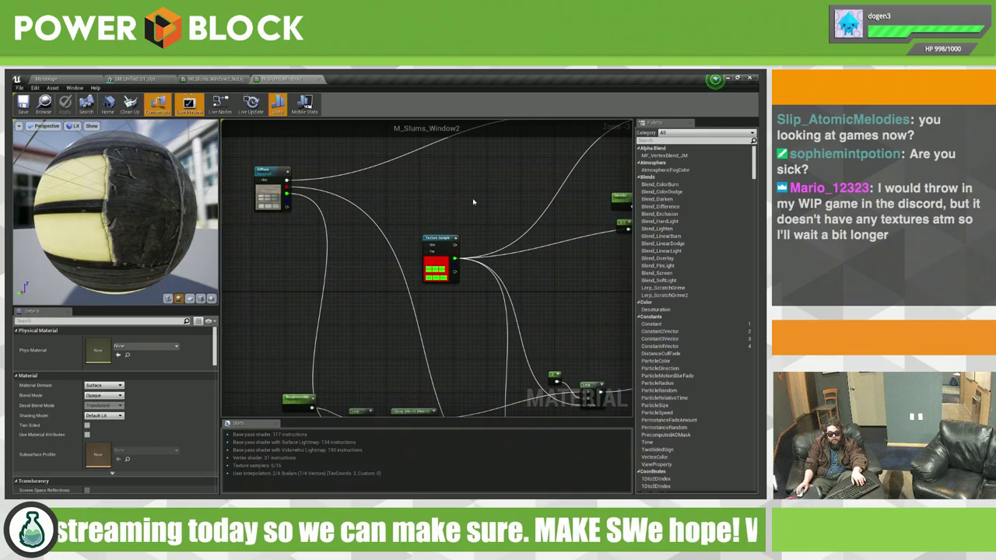
{"action": "right_click_drag", "start_coordinate": [473, 201], "coordinate": [457, 210]}
{"action": "right_click_drag", "start_coordinate": [388, 222], "coordinate": [420, 233]}
Step: Pan the graph to the emissive nodes, inspect the Emissive parameter, and return to the NoLight instance
{"action": "scroll", "coordinate": [344, 253], "scroll_direction": "down", "scroll_amount": 2}
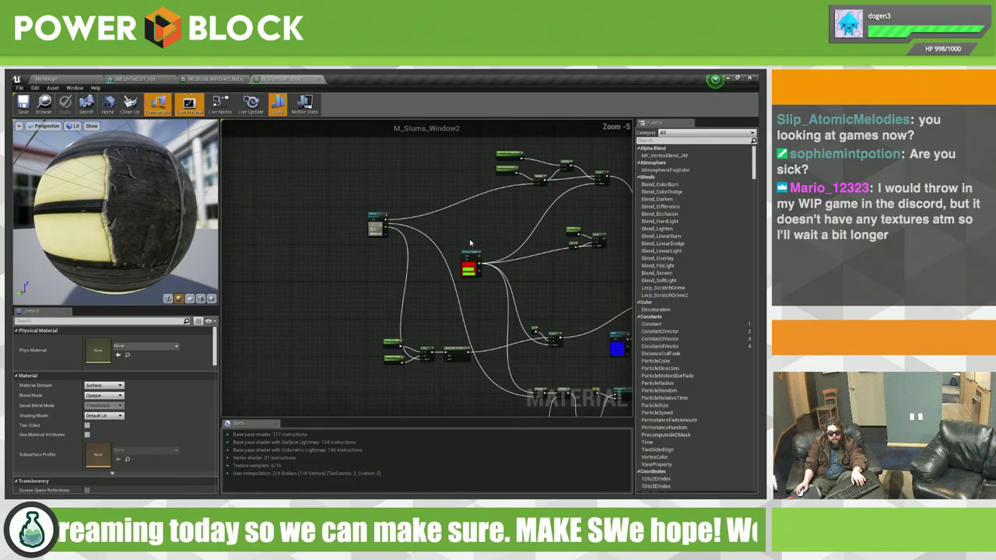
{"action": "scroll", "coordinate": [345, 254], "scroll_direction": "up", "scroll_amount": 3}
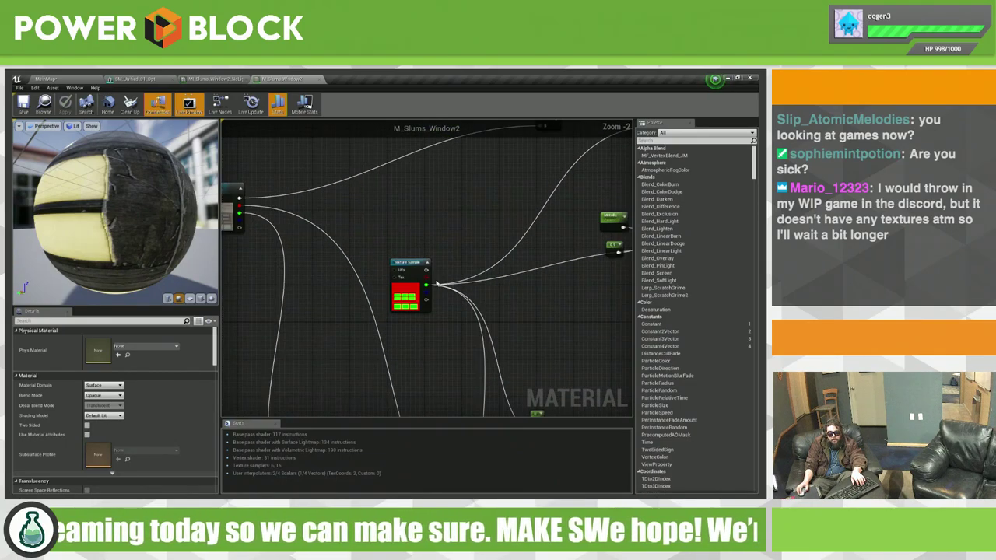
{"action": "scroll", "coordinate": [467, 281], "scroll_direction": "down", "scroll_amount": 2}
{"action": "scroll", "coordinate": [404, 264], "scroll_direction": "down", "scroll_amount": 1}
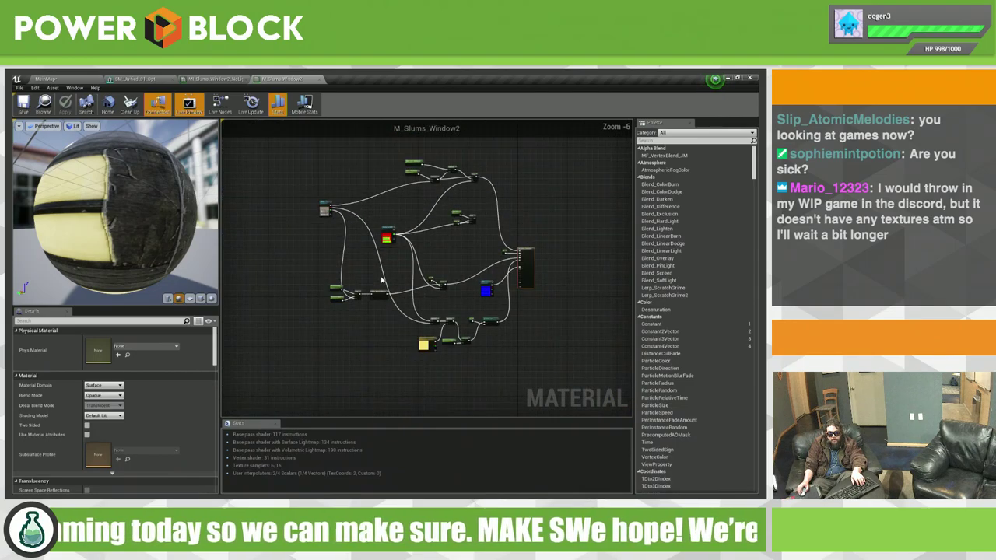
{"action": "mouse_move", "coordinate": [377, 269]}
{"action": "right_mouse_down"}
{"action": "mouse_move", "coordinate": [339, 314]}
{"action": "mouse_move", "coordinate": [465, 377]}
{"action": "mouse_move", "coordinate": [480, 303]}
{"action": "mouse_move", "coordinate": [412, 346]}
{"action": "right_mouse_up"}
{"action": "scroll", "coordinate": [340, 288], "scroll_direction": "up", "scroll_amount": 3}
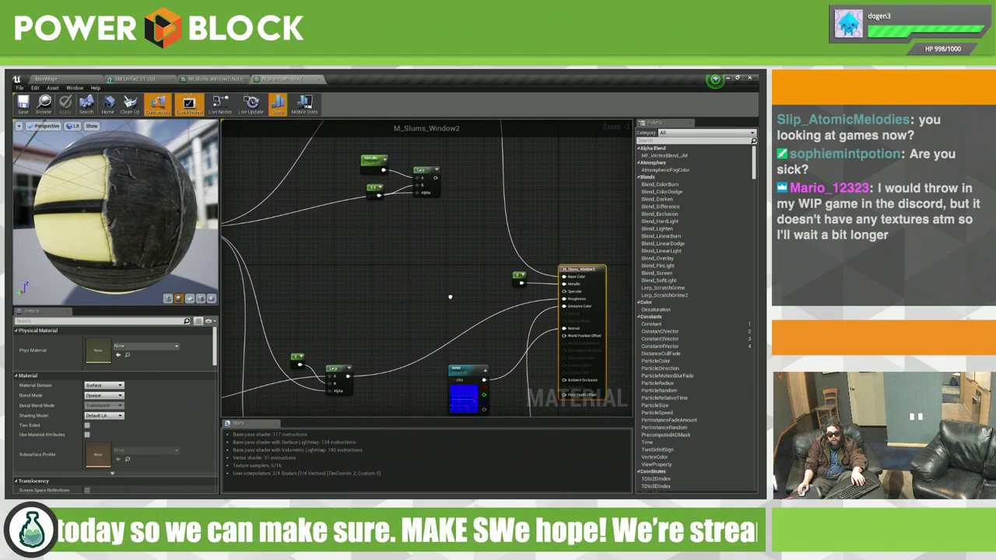
{"action": "scroll", "coordinate": [412, 347], "scroll_direction": "down", "scroll_amount": 2}
{"action": "scroll", "coordinate": [397, 311], "scroll_direction": "up", "scroll_amount": 2}
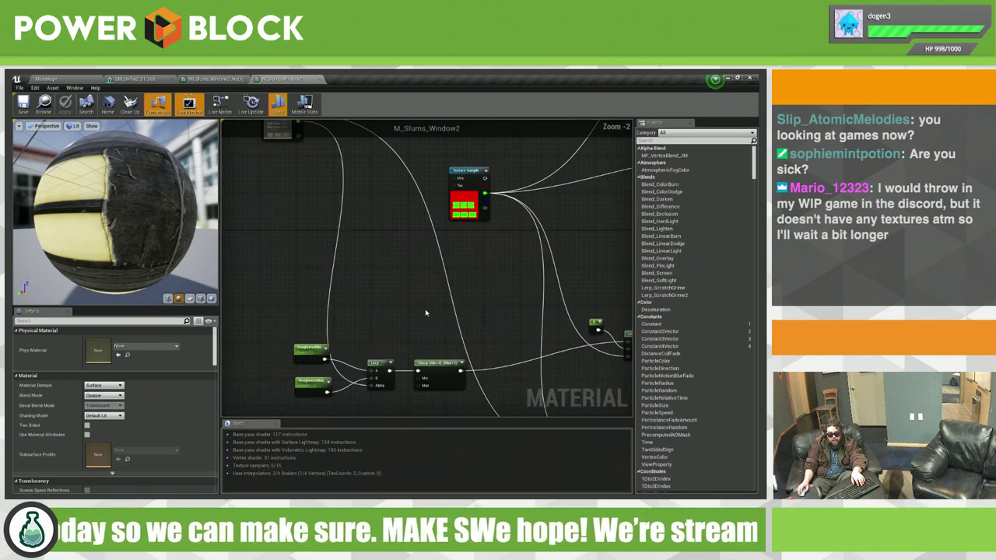
{"action": "scroll", "coordinate": [389, 287], "scroll_direction": "up", "scroll_amount": 2}
{"action": "scroll", "coordinate": [382, 276], "scroll_direction": "up", "scroll_amount": 2}
{"action": "mouse_move", "coordinate": [382, 275]}
{"action": "right_mouse_down"}
{"action": "mouse_move", "coordinate": [408, 330]}
{"action": "mouse_move", "coordinate": [396, 277]}
{"action": "mouse_move", "coordinate": [452, 291]}
{"action": "mouse_move", "coordinate": [441, 216]}
{"action": "mouse_move", "coordinate": [335, 235]}
{"action": "mouse_move", "coordinate": [398, 268]}
{"action": "mouse_move", "coordinate": [304, 230]}
{"action": "right_mouse_up"}
{"action": "scroll", "coordinate": [396, 276], "scroll_direction": "down", "scroll_amount": 1}
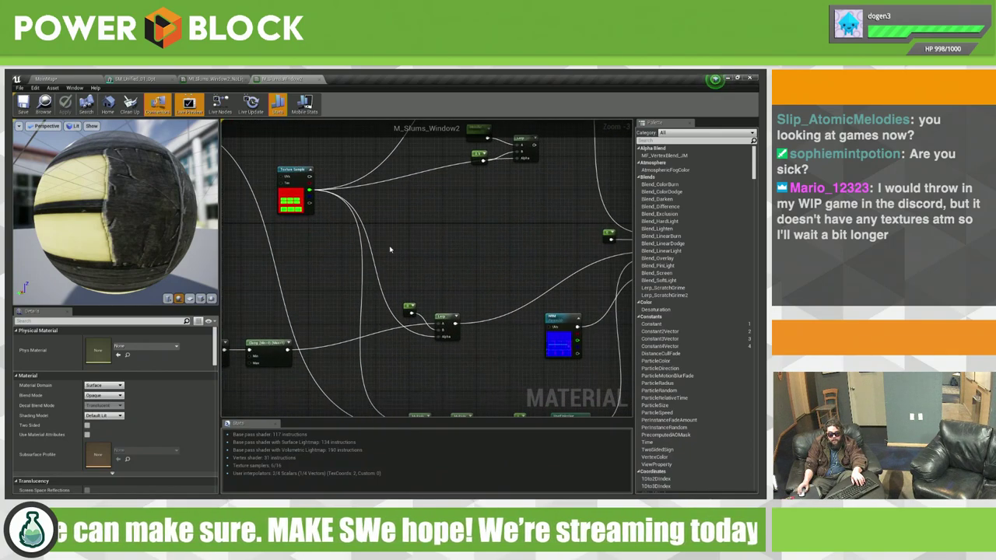
{"action": "mouse_move", "coordinate": [498, 311]}
{"action": "right_mouse_down"}
{"action": "mouse_move", "coordinate": [394, 251]}
{"action": "mouse_move", "coordinate": [391, 181]}
{"action": "right_mouse_up"}
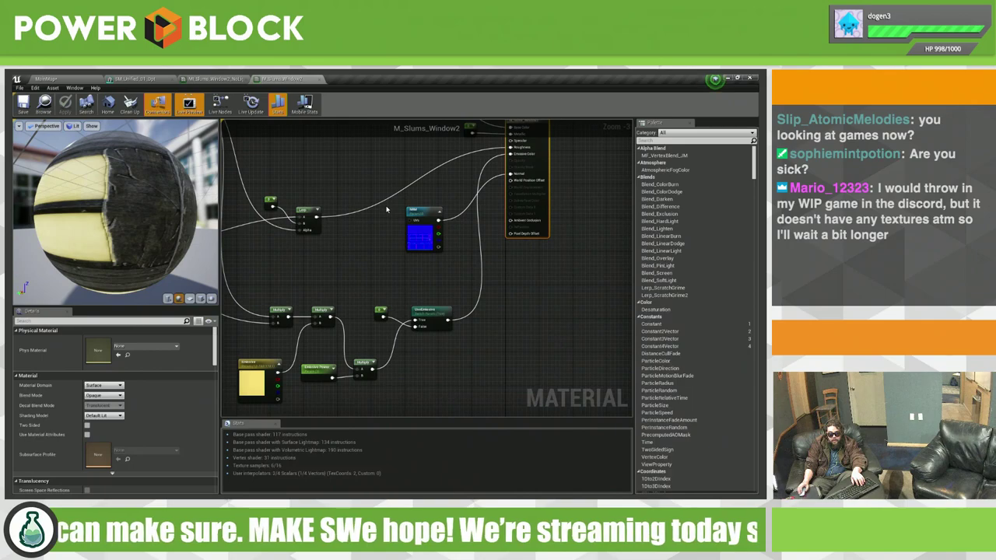
{"action": "mouse_move", "coordinate": [380, 254]}
{"action": "right_mouse_down"}
{"action": "mouse_move", "coordinate": [471, 206]}
{"action": "mouse_move", "coordinate": [504, 236]}
{"action": "right_mouse_up"}
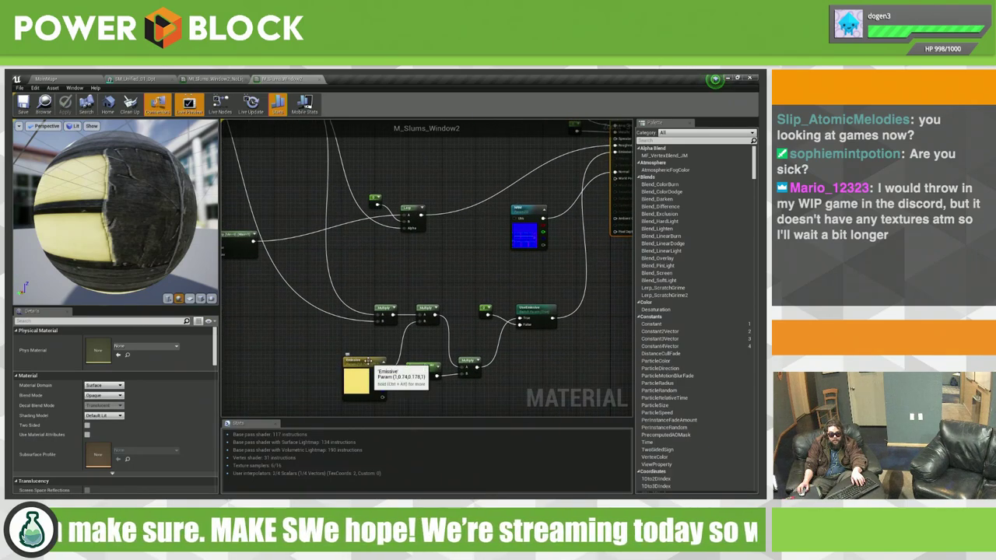
{"action": "left_click", "coordinate": [368, 361]}
{"action": "mouse_move", "coordinate": [431, 250]}
{"action": "right_mouse_down"}
{"action": "mouse_move", "coordinate": [444, 279]}
{"action": "mouse_move", "coordinate": [452, 273]}
{"action": "right_mouse_up"}
{"action": "left_click", "coordinate": [210, 78]}
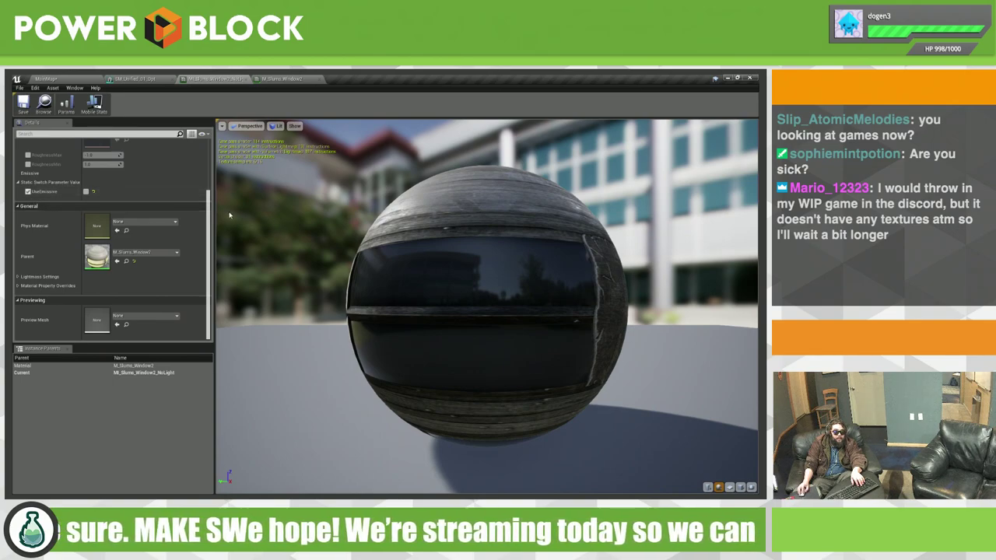
Step: Enable UseEmissive on MI_Slums_Window2_NoLight, close its tab, and orbit the glowing building mesh
{"action": "left_click", "coordinate": [85, 192]}
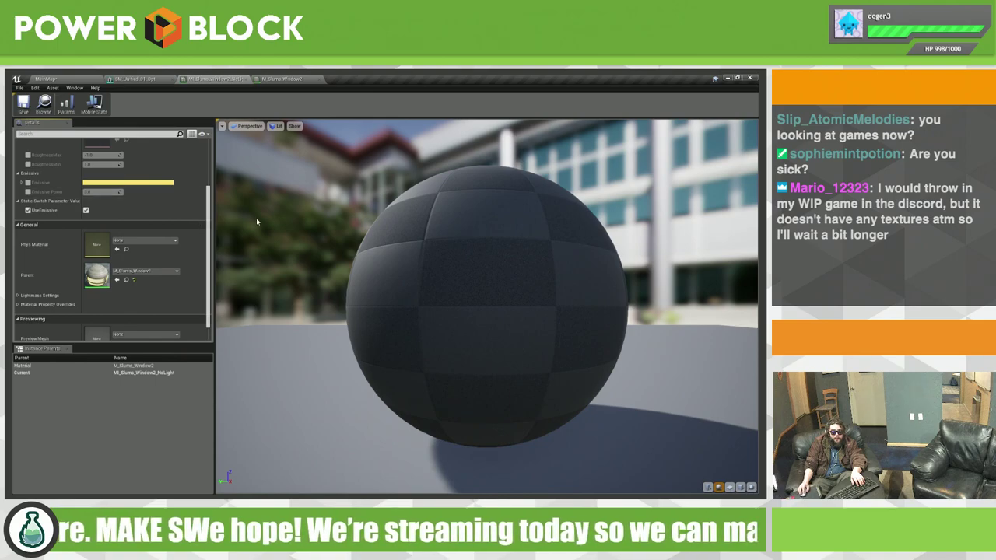
{"action": "right_click_drag", "start_coordinate": [448, 281], "coordinate": [447, 295]}
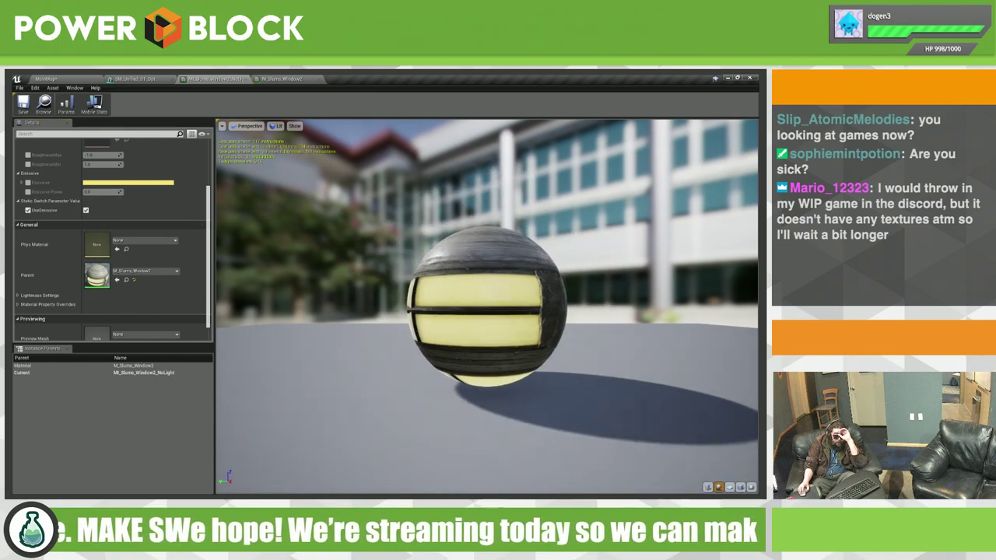
{"action": "left_click_drag", "start_coordinate": [448, 296], "coordinate": [472, 284]}
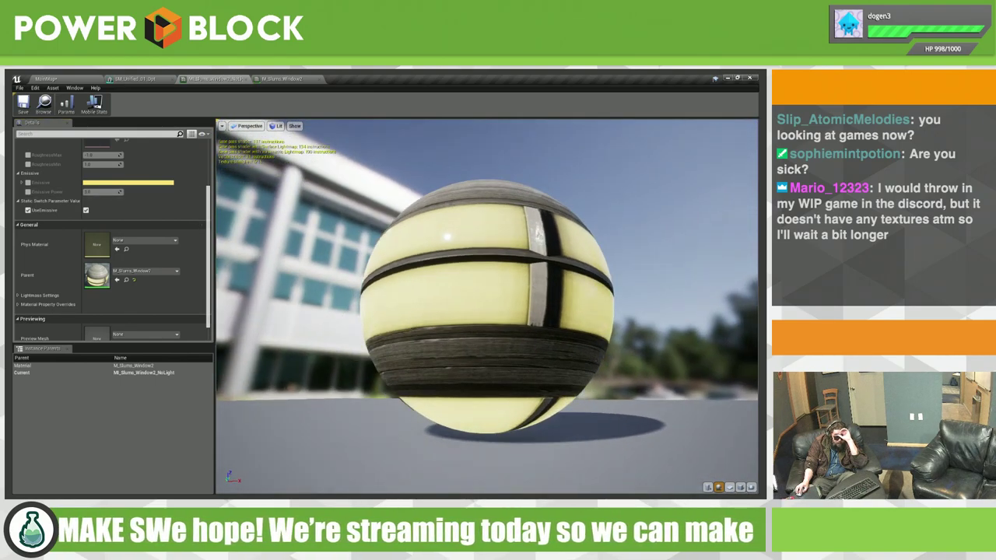
{"action": "left_click", "coordinate": [246, 80]}
{"action": "mouse_move", "coordinate": [288, 303]}
{"action": "left_mouse_down"}
{"action": "mouse_move", "coordinate": [256, 312]}
{"action": "mouse_move", "coordinate": [292, 275]}
{"action": "left_mouse_up"}
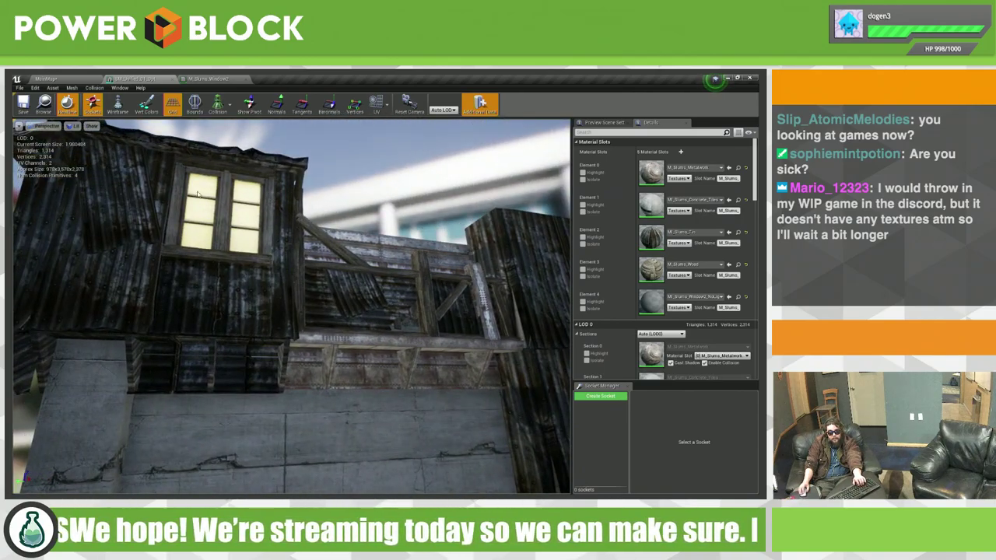
Step: Close the building Static Mesh Editor and the M_Slums_Window2 material tabs
{"action": "left_click", "coordinate": [172, 80]}
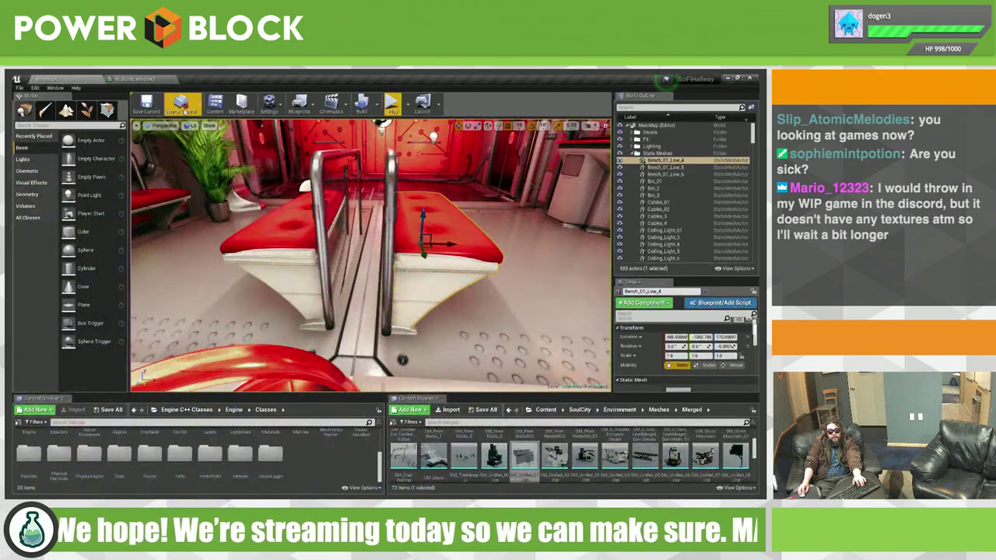
{"action": "left_click", "coordinate": [147, 80]}
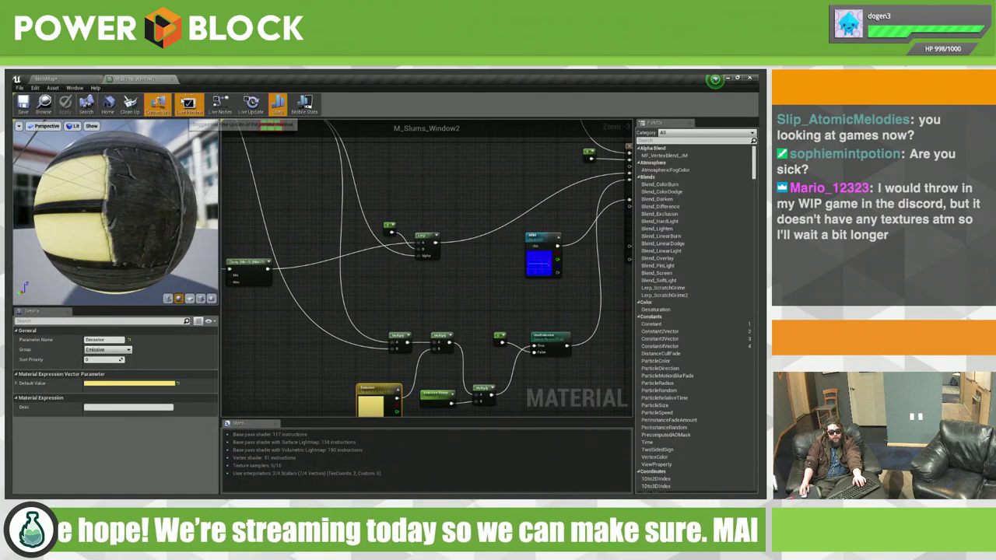
{"action": "left_click", "coordinate": [172, 80]}
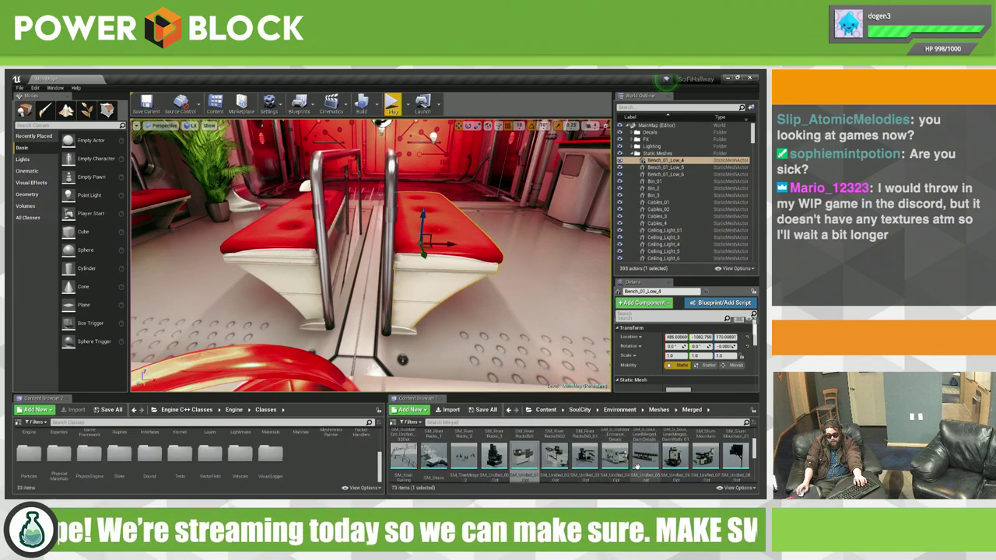
Step: Scroll the Content Browser down to the SM_Entrance rock meshes
{"action": "scroll", "coordinate": [598, 462], "scroll_direction": "up", "scroll_amount": 1}
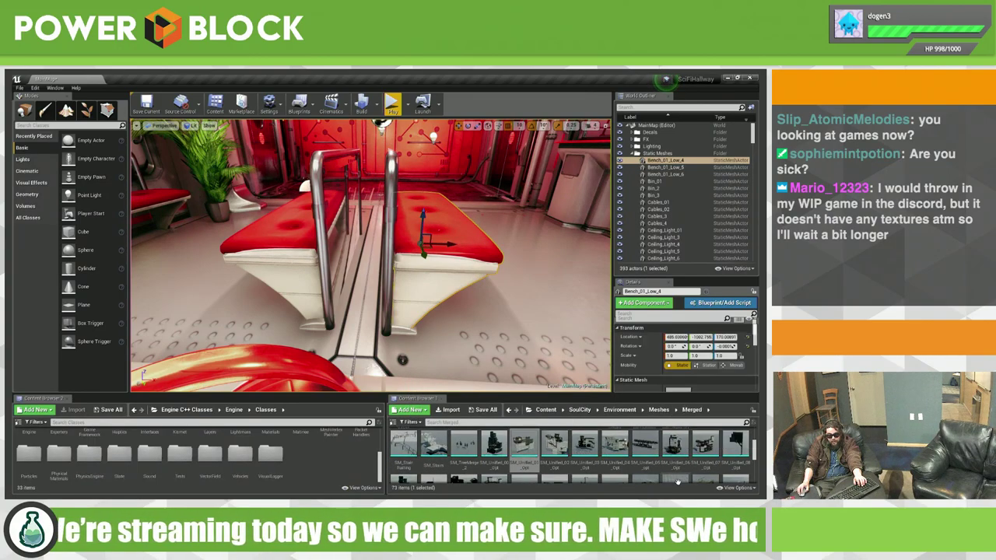
{"action": "scroll", "coordinate": [698, 446], "scroll_direction": "down", "scroll_amount": 1}
{"action": "scroll", "coordinate": [708, 455], "scroll_direction": "down", "scroll_amount": 1}
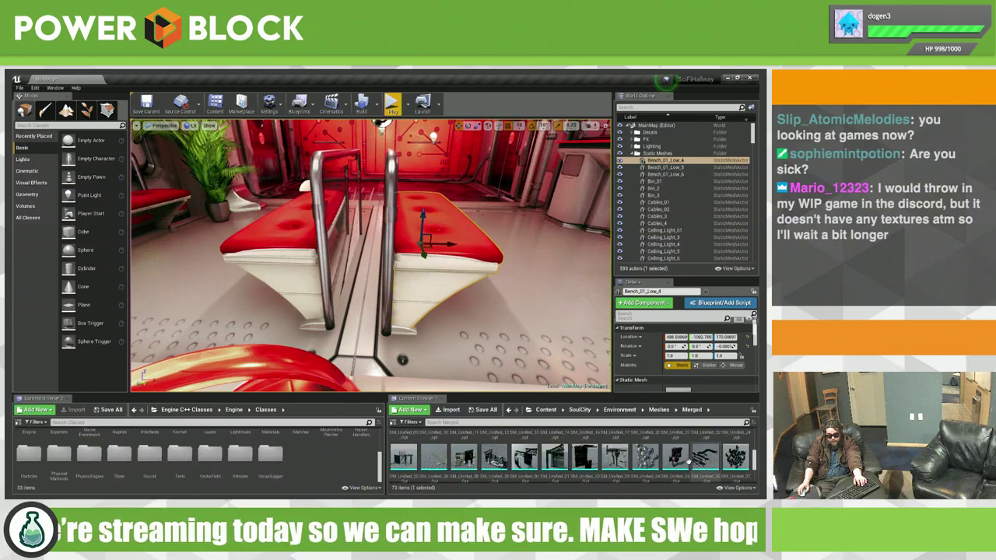
{"action": "scroll", "coordinate": [662, 459], "scroll_direction": "down", "scroll_amount": 1}
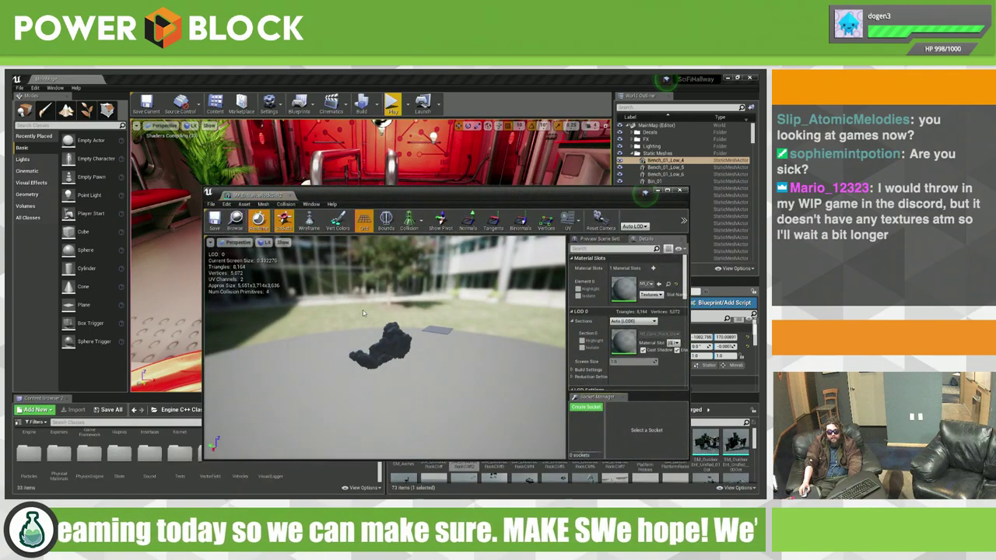
{"action": "left_click_drag", "start_coordinate": [389, 354], "coordinate": [366, 342]}
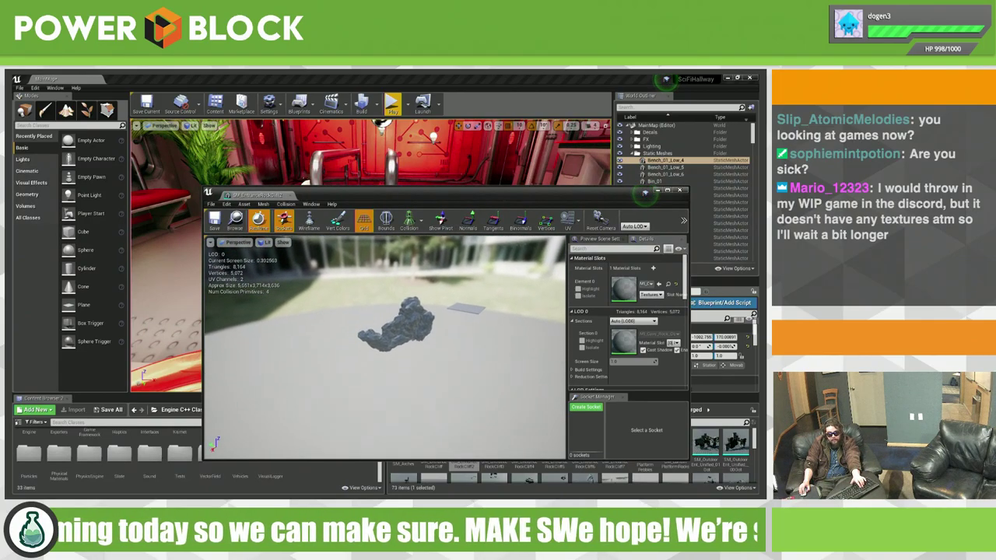
{"action": "mouse_move", "coordinate": [366, 343]}
{"action": "left_mouse_down"}
{"action": "mouse_move", "coordinate": [399, 377]}
{"action": "mouse_move", "coordinate": [382, 366]}
{"action": "mouse_move", "coordinate": [424, 365]}
{"action": "mouse_move", "coordinate": [435, 342]}
{"action": "mouse_move", "coordinate": [391, 383]}
{"action": "left_mouse_up"}
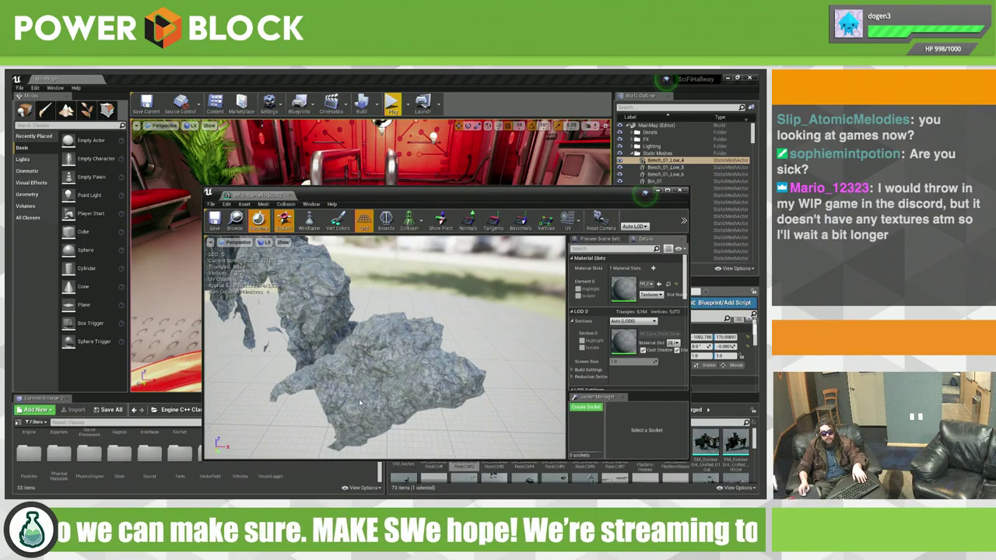
{"action": "mouse_move", "coordinate": [360, 402]}
{"action": "left_mouse_down"}
{"action": "mouse_move", "coordinate": [366, 373]}
{"action": "mouse_move", "coordinate": [396, 358]}
{"action": "mouse_move", "coordinate": [360, 380]}
{"action": "left_mouse_up"}
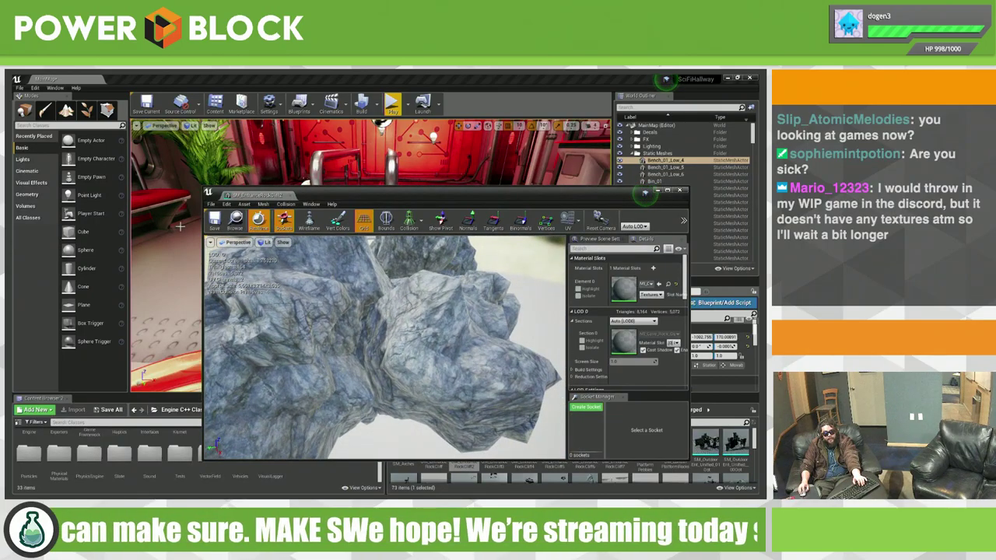
{"action": "left_click", "coordinate": [215, 221]}
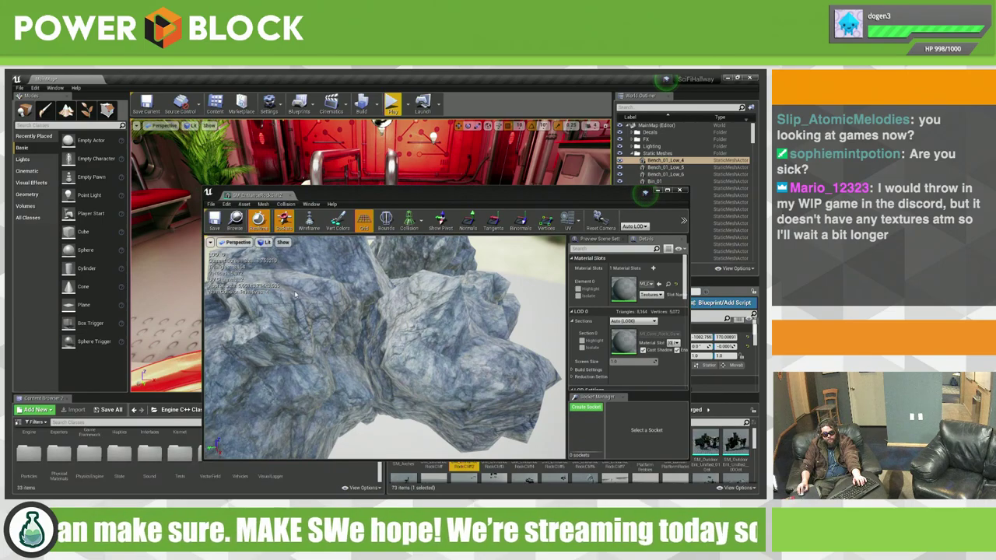
{"action": "mouse_move", "coordinate": [259, 280]}
{"action": "left_mouse_down"}
{"action": "mouse_move", "coordinate": [217, 295]}
{"action": "mouse_move", "coordinate": [275, 280]}
{"action": "mouse_move", "coordinate": [294, 315]}
{"action": "mouse_move", "coordinate": [406, 371]}
{"action": "mouse_move", "coordinate": [309, 300]}
{"action": "left_mouse_up"}
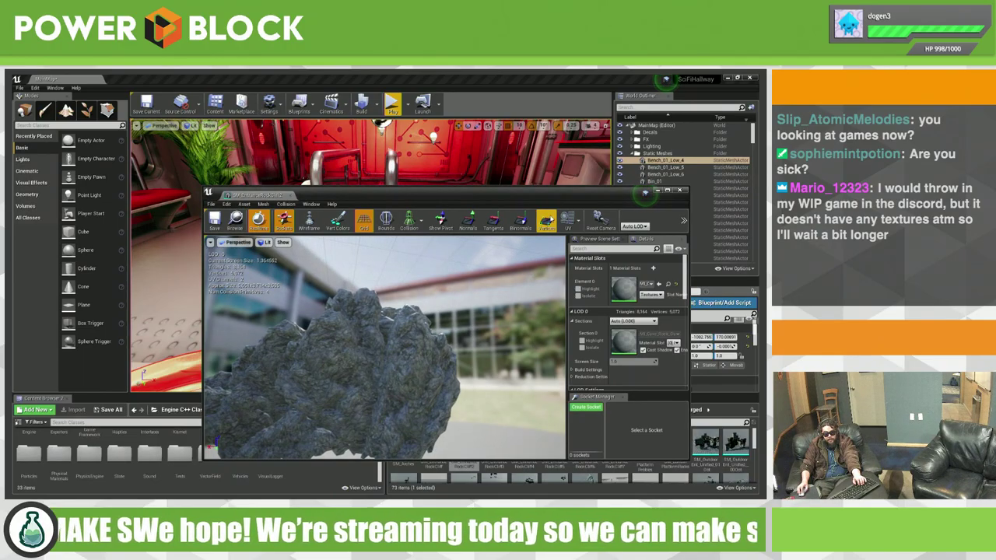
{"action": "left_click", "coordinate": [679, 190]}
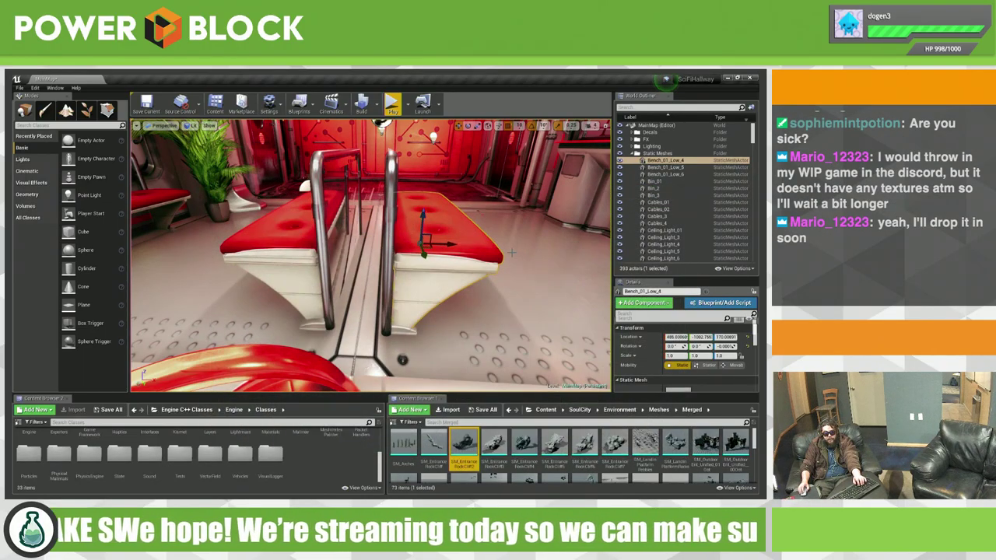
Step: Load MainMap from Content > Maps, answering the Save Content prompt, then view the red corridor
{"action": "mouse_move", "coordinate": [512, 253]}
{"action": "right_mouse_down"}
{"action": "mouse_move", "coordinate": [503, 253]}
{"action": "mouse_move", "coordinate": [479, 369]}
{"action": "right_mouse_up"}
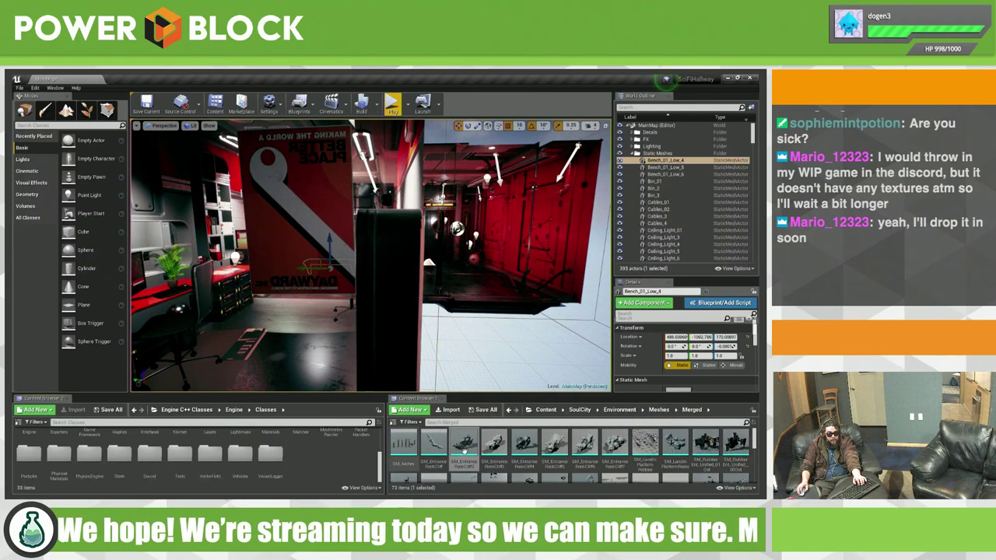
{"action": "left_click", "coordinate": [551, 410]}
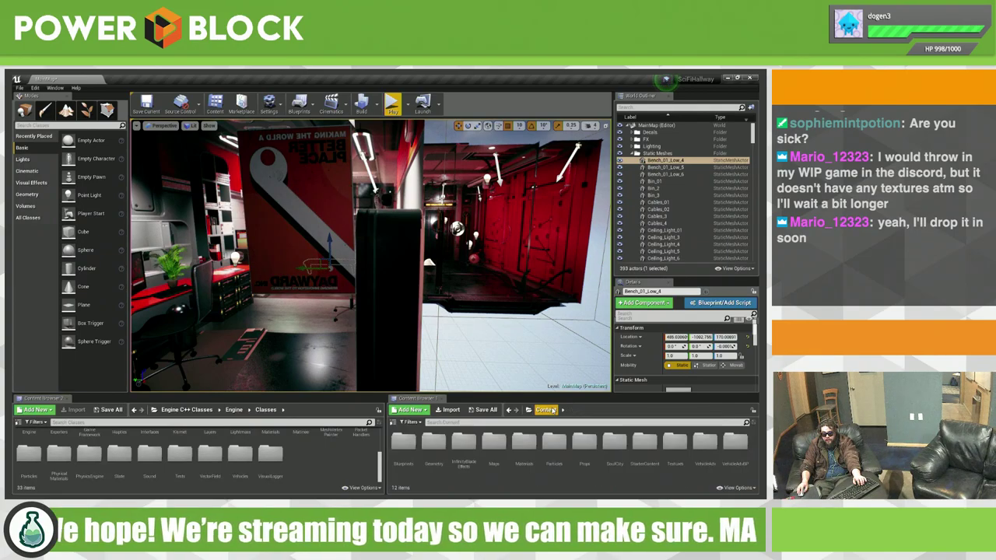
{"action": "double_click", "coordinate": [488, 451]}
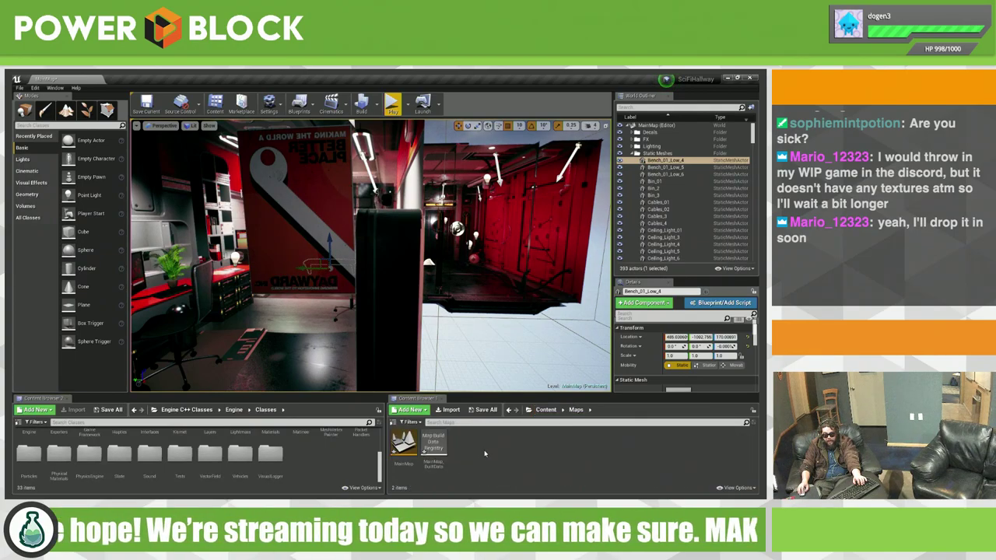
{"action": "double_click", "coordinate": [405, 448]}
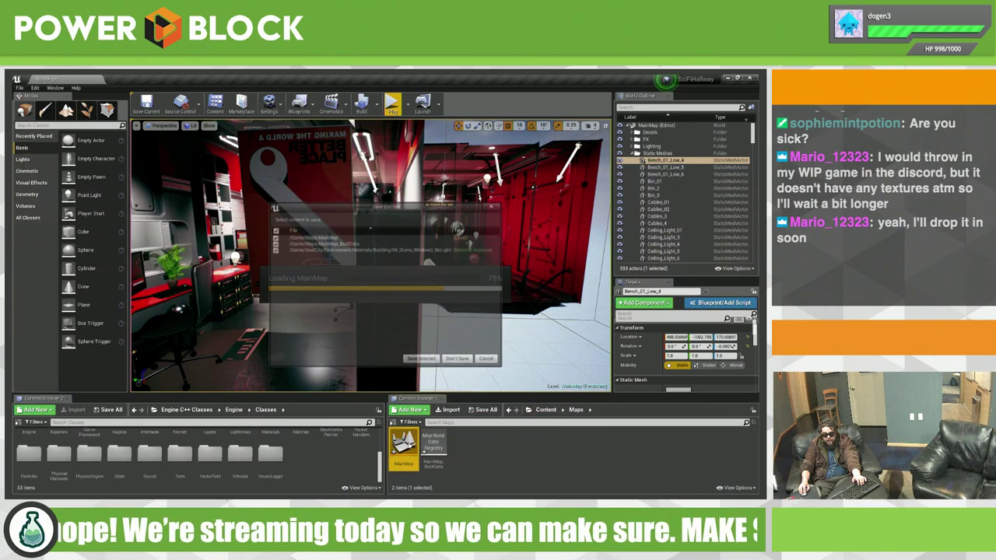
{"action": "left_click", "coordinate": [458, 361]}
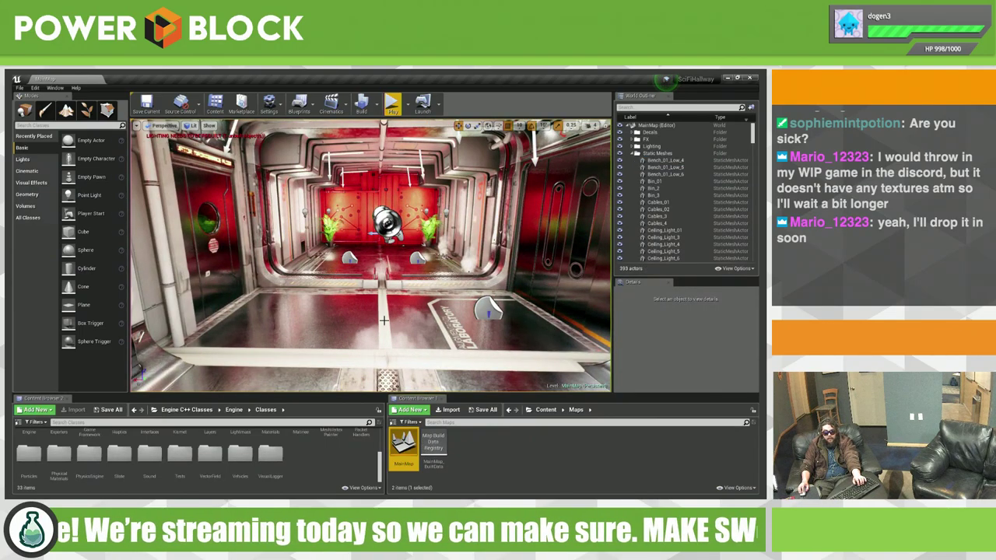
{"action": "mouse_move", "coordinate": [340, 333]}
{"action": "left_mouse_down"}
{"action": "mouse_move", "coordinate": [326, 357]}
{"action": "mouse_move", "coordinate": [342, 335]}
{"action": "left_mouse_up"}
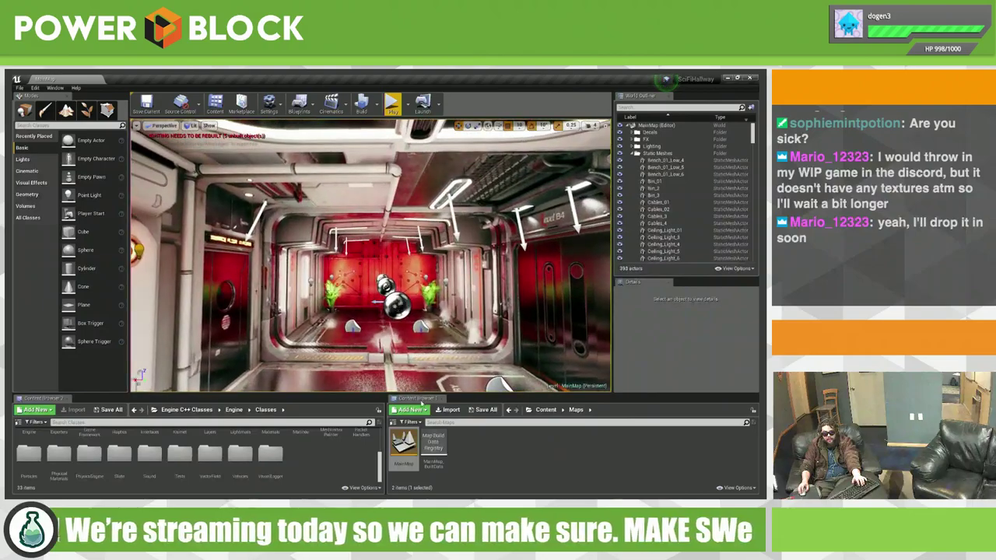
Step: Open the LV_Overview map from Content > SoulCity > Maps
{"action": "left_click", "coordinate": [546, 409]}
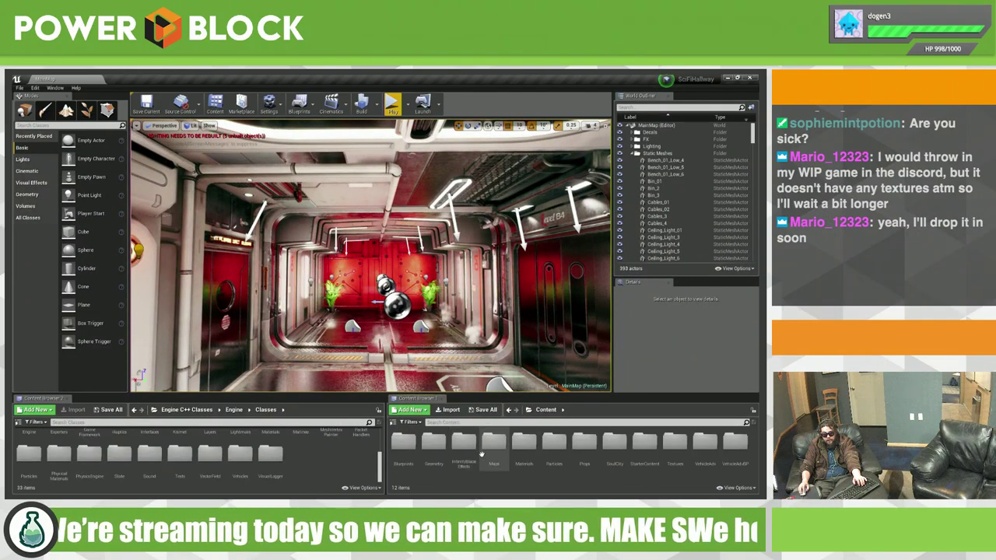
{"action": "double_click", "coordinate": [610, 446]}
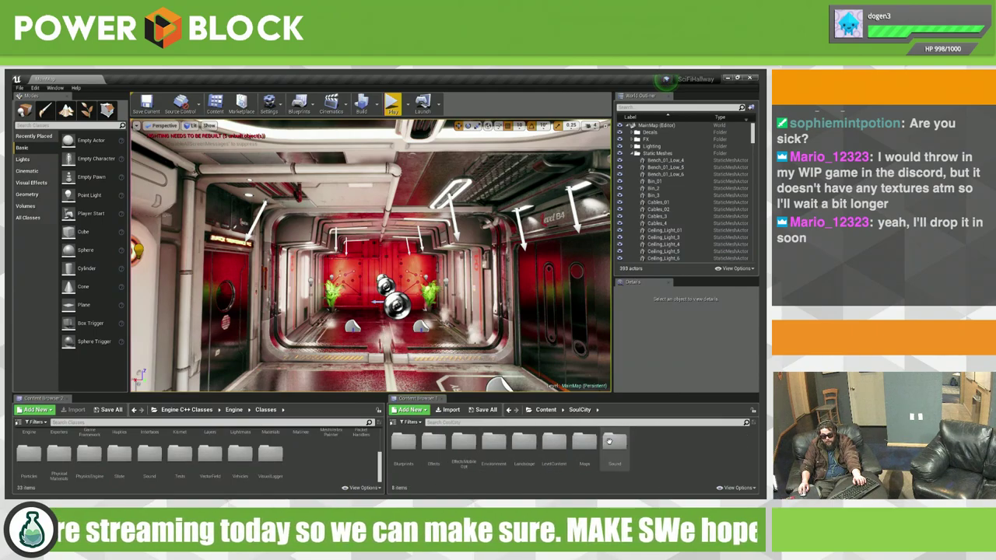
{"action": "double_click", "coordinate": [614, 448]}
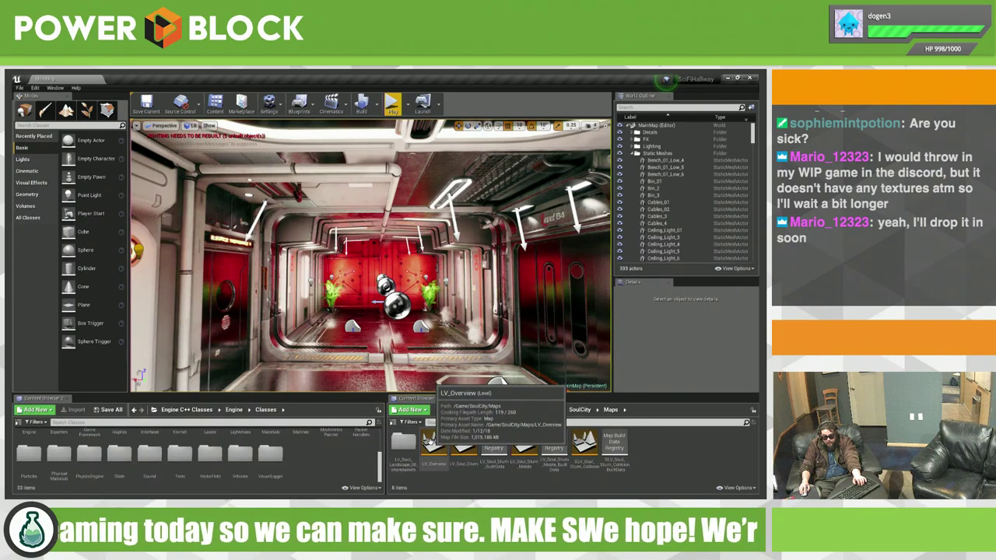
{"action": "double_click", "coordinate": [427, 441]}
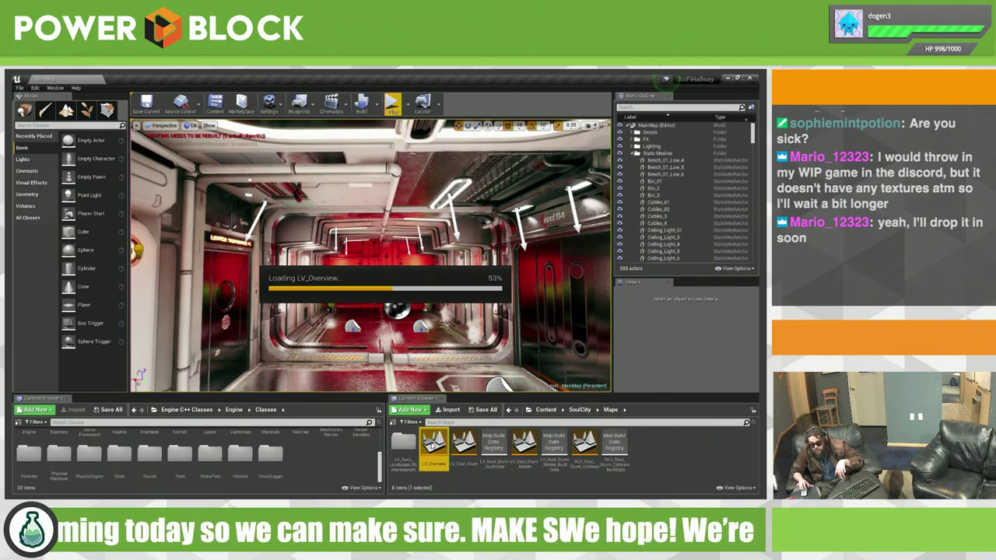
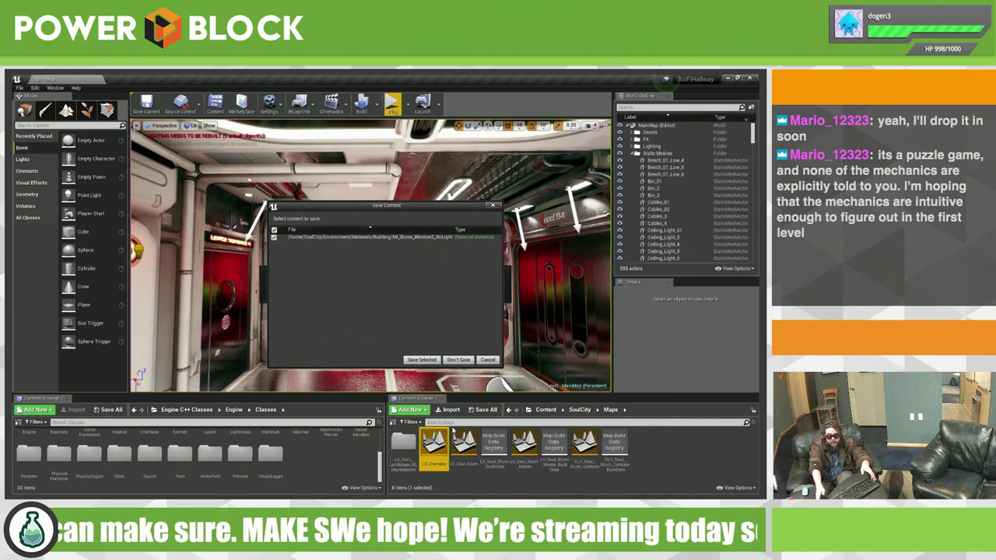
Step: Discard changes to the sci-fi hallway map so LV_Overview loads, then raise the camera over its assets
{"action": "left_click", "coordinate": [459, 359]}
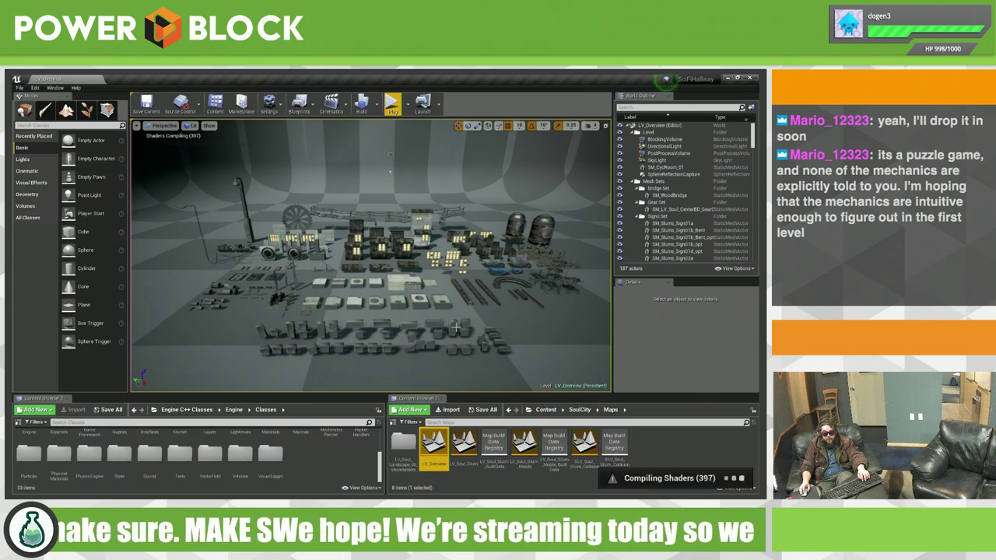
{"action": "mouse_move", "coordinate": [442, 319]}
{"action": "right_mouse_down"}
{"action": "mouse_move", "coordinate": [451, 158]}
{"action": "mouse_move", "coordinate": [435, 202]}
{"action": "mouse_move", "coordinate": [343, 203]}
{"action": "mouse_move", "coordinate": [366, 203]}
{"action": "right_mouse_up"}
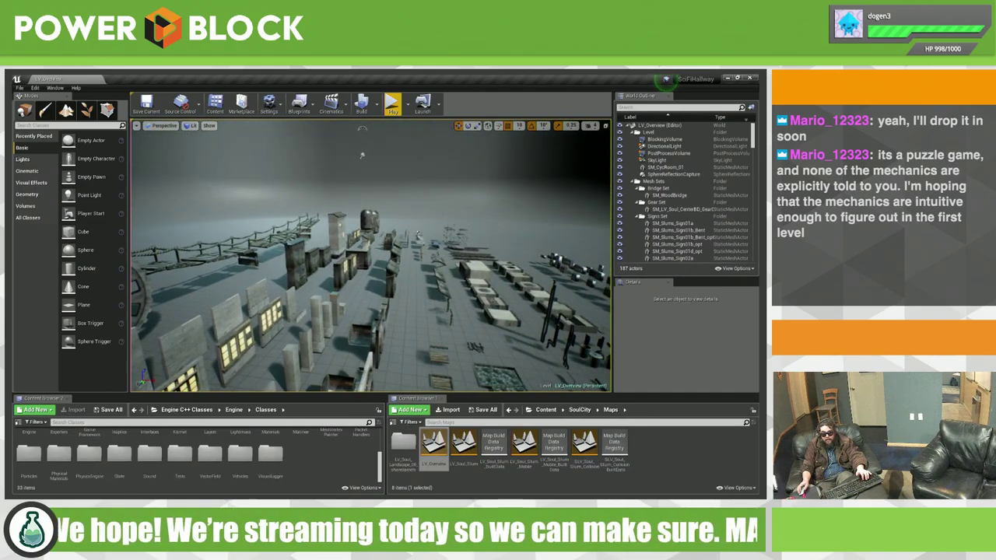
Step: Fly the camera through the slum buildings, blue tarps and corrugated walls to the two metal tanks
{"action": "right_click_drag", "start_coordinate": [370, 256], "coordinate": [343, 257]}
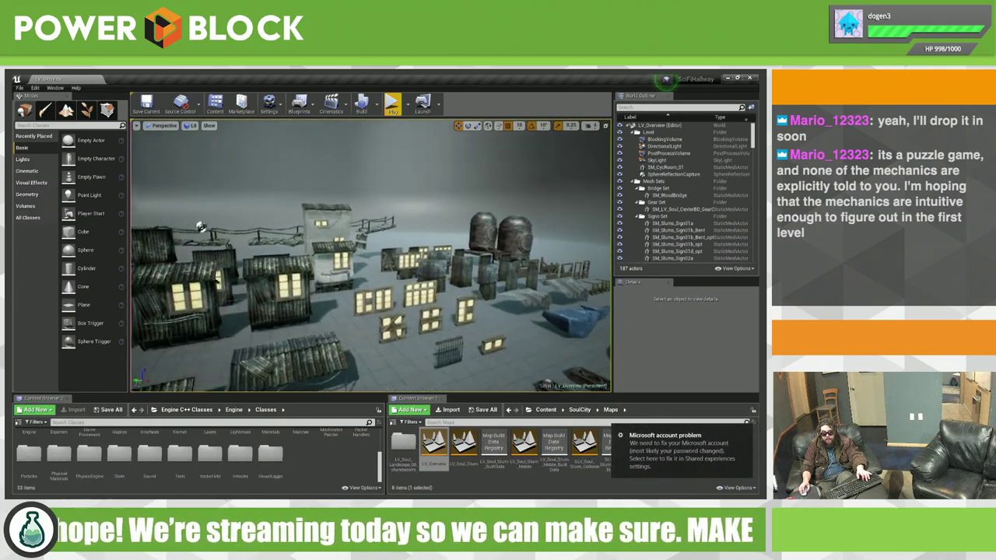
{"action": "right_click_drag", "start_coordinate": [370, 256], "coordinate": [342, 257]}
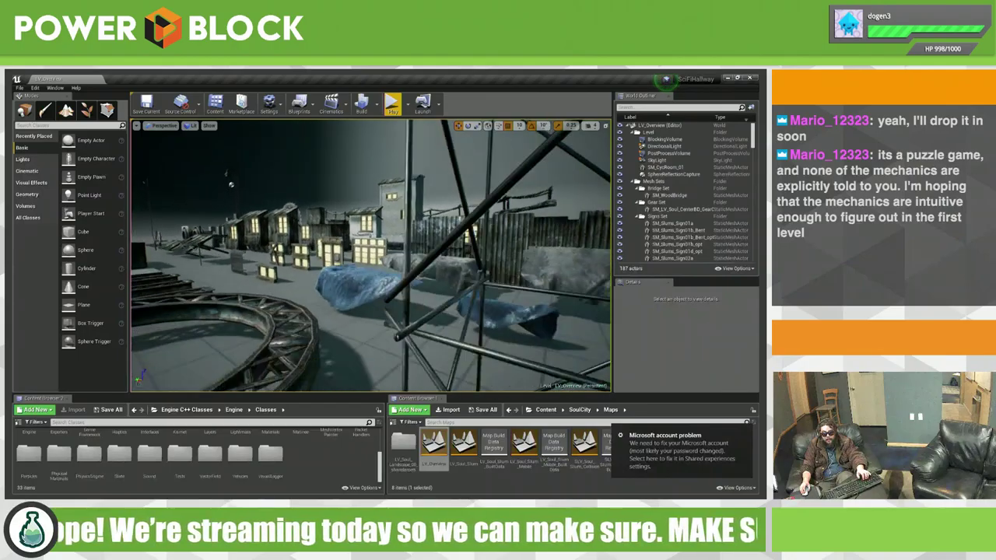
{"action": "right_click_drag", "start_coordinate": [350, 124], "coordinate": [349, 155]}
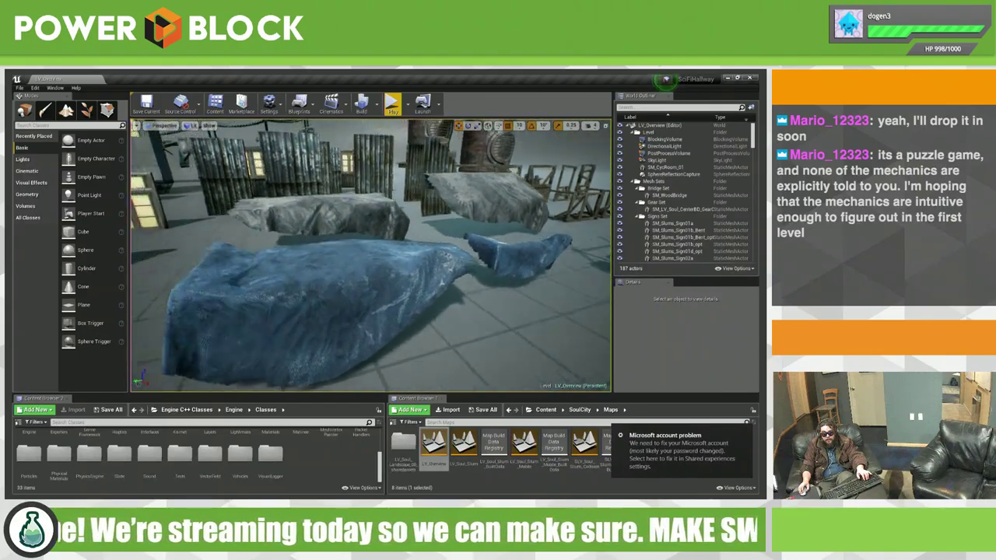
{"action": "right_click_drag", "start_coordinate": [370, 257], "coordinate": [342, 257]}
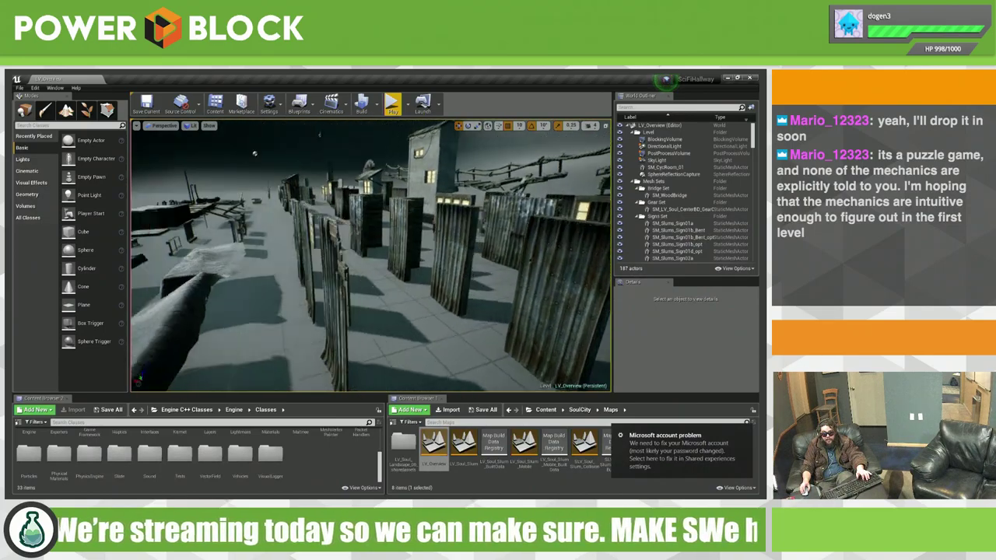
{"action": "right_click_drag", "start_coordinate": [360, 177], "coordinate": [366, 179]}
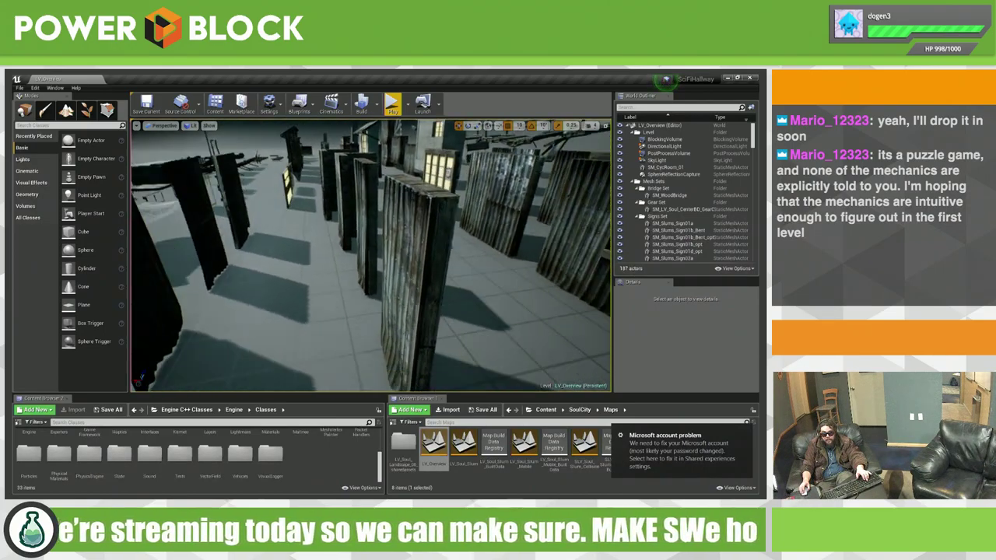
{"action": "right_click_drag", "start_coordinate": [365, 257], "coordinate": [342, 257]}
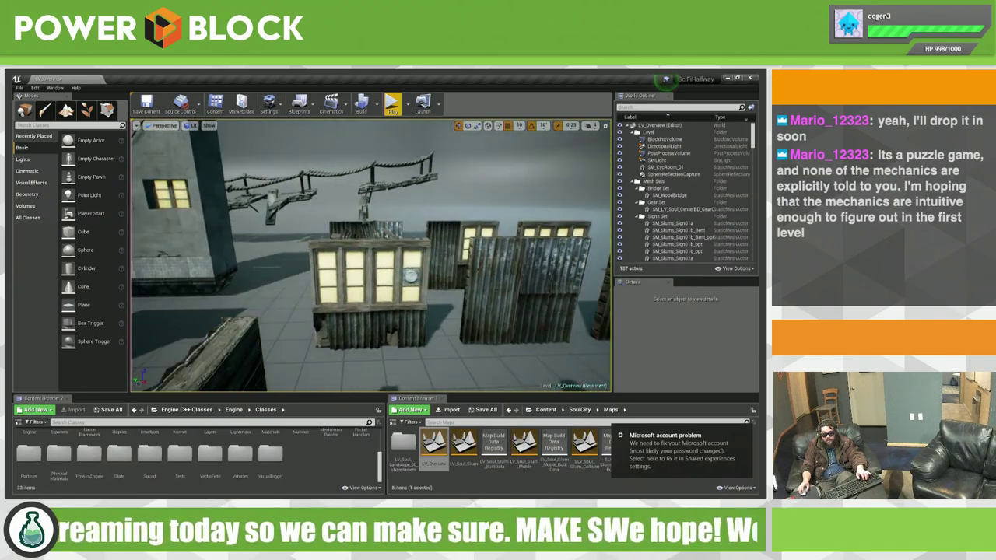
{"action": "mouse_move", "coordinate": [366, 257]}
{"action": "right_mouse_down"}
{"action": "mouse_move", "coordinate": [373, 241]}
{"action": "mouse_move", "coordinate": [381, 249]}
{"action": "mouse_move", "coordinate": [358, 257]}
{"action": "mouse_move", "coordinate": [371, 241]}
{"action": "mouse_move", "coordinate": [366, 249]}
{"action": "mouse_move", "coordinate": [442, 313]}
{"action": "right_mouse_up"}
Step: Select the right-hand metal tank and check its context actions, then dismiss them
{"action": "left_click", "coordinate": [460, 276]}
{"action": "right_click", "coordinate": [460, 277]}
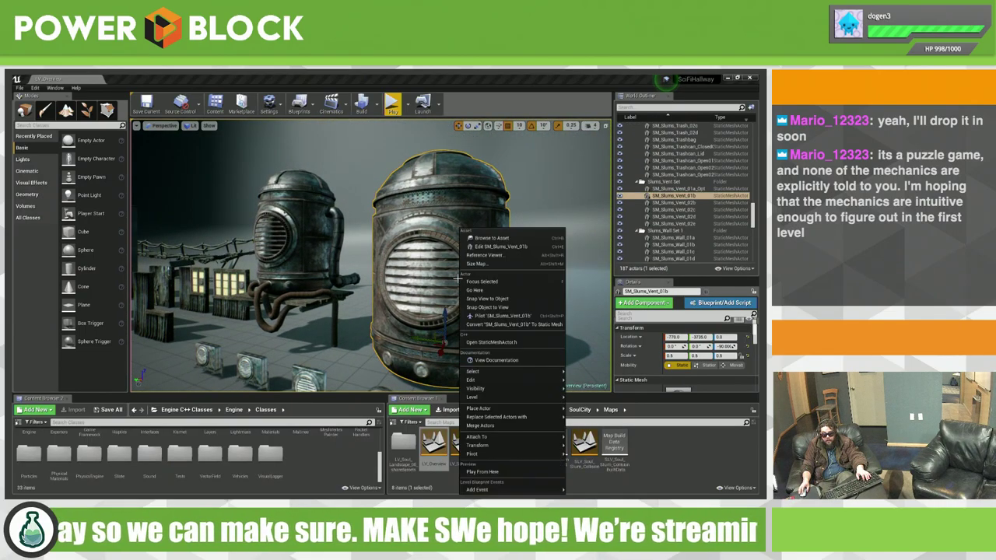
{"action": "key", "text": "Escape"}
Step: Select the SM_Slums_Scaffolding_03b tower and browse to its mesh in Building_Slum
{"action": "mouse_move", "coordinate": [374, 234]}
{"action": "right_mouse_down"}
{"action": "mouse_move", "coordinate": [215, 168]}
{"action": "mouse_move", "coordinate": [548, 198]}
{"action": "mouse_move", "coordinate": [502, 245]}
{"action": "mouse_move", "coordinate": [478, 198]}
{"action": "mouse_move", "coordinate": [471, 218]}
{"action": "mouse_move", "coordinate": [383, 268]}
{"action": "right_mouse_up"}
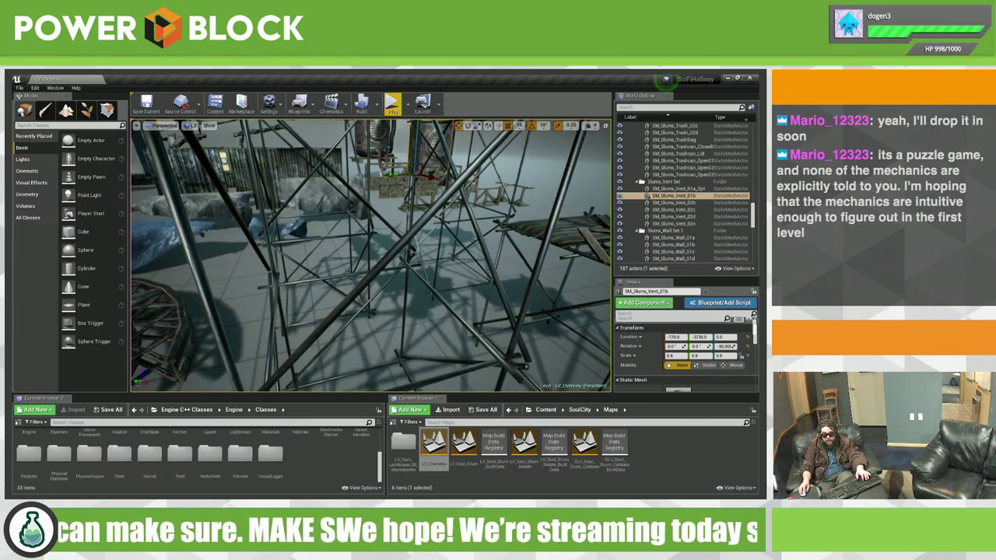
{"action": "left_click", "coordinate": [383, 268]}
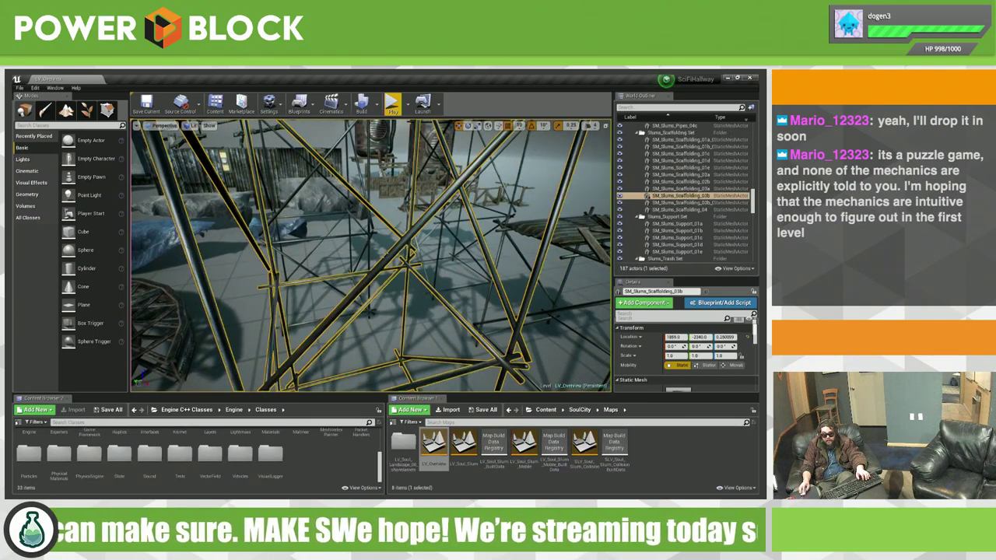
{"action": "right_click", "coordinate": [704, 197]}
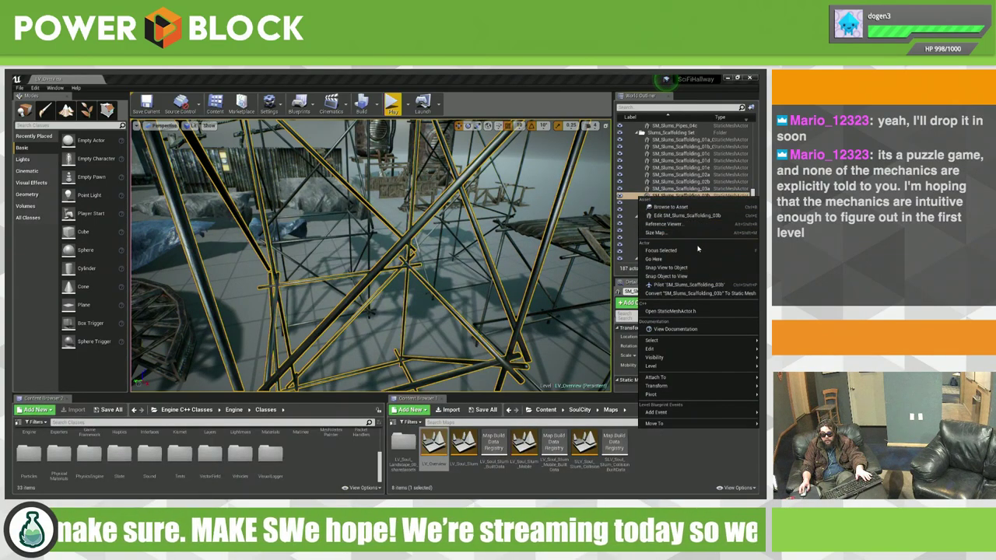
{"action": "left_click", "coordinate": [671, 207]}
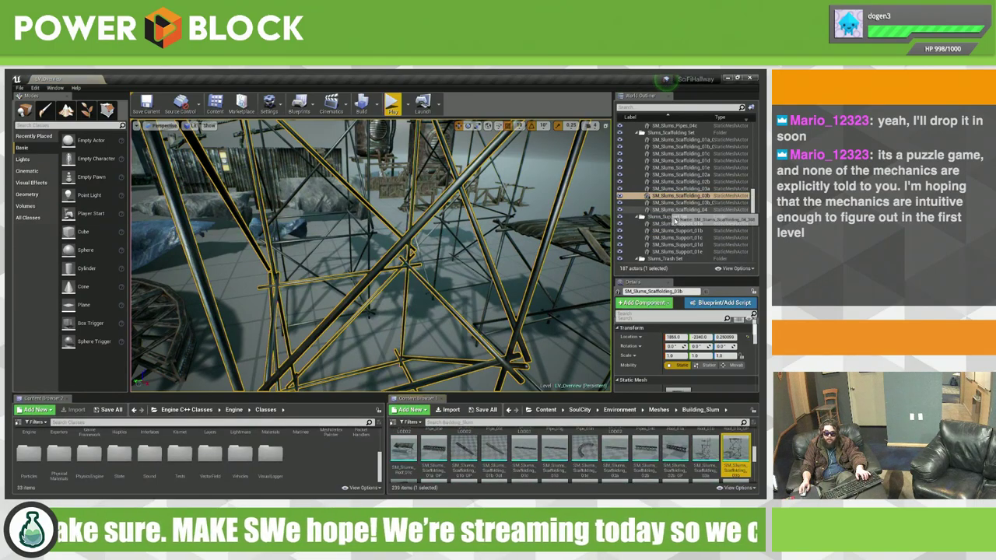
Step: Open SM_Slums_Scaffolding_03b in the Static Mesh Editor, orbit the preview and review its three material slots
{"action": "double_click", "coordinate": [728, 453]}
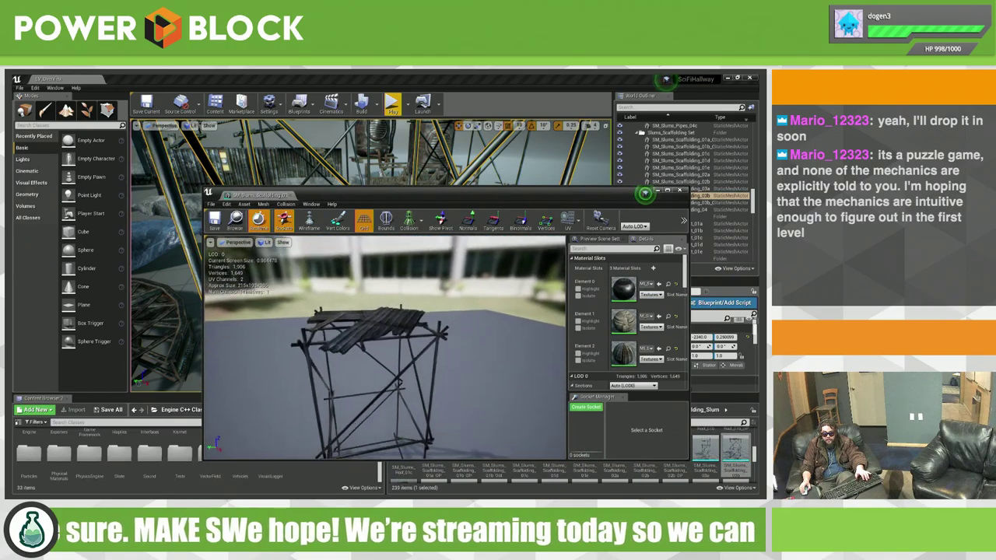
{"action": "left_click_drag", "start_coordinate": [385, 348], "coordinate": [544, 319]}
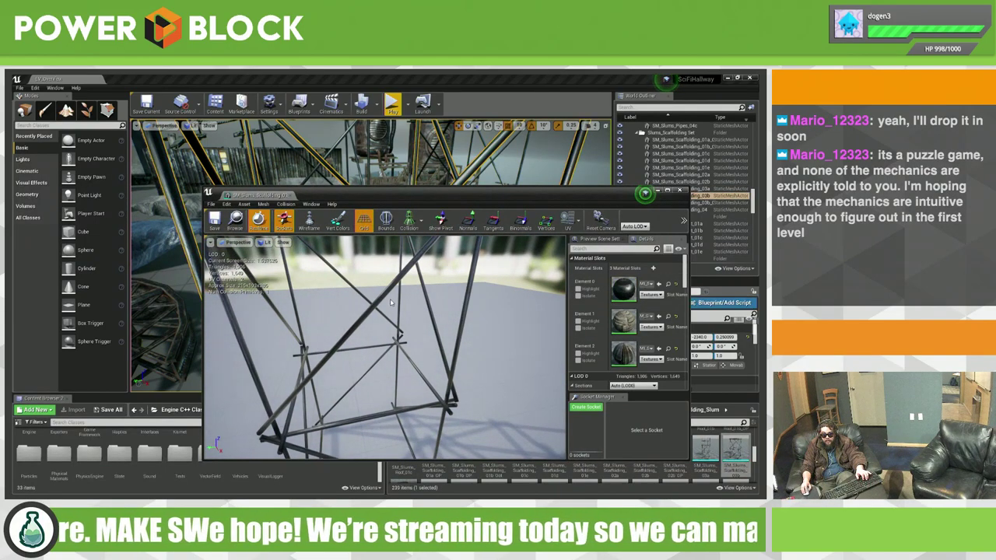
{"action": "left_click_drag", "start_coordinate": [393, 303], "coordinate": [467, 304]}
{"action": "scroll", "coordinate": [606, 310], "scroll_direction": "down", "scroll_amount": 2}
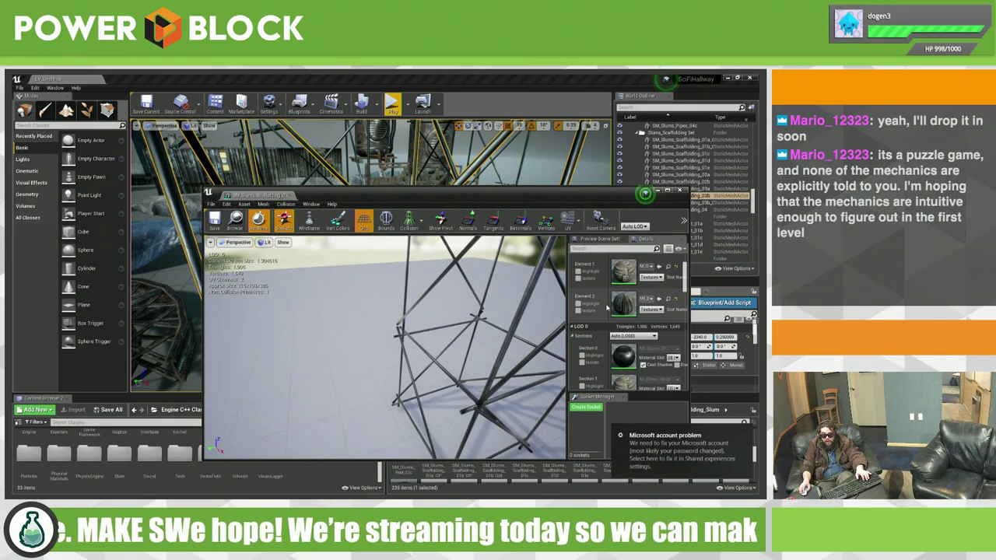
{"action": "scroll", "coordinate": [627, 308], "scroll_direction": "down", "scroll_amount": 2}
{"action": "scroll", "coordinate": [631, 309], "scroll_direction": "down", "scroll_amount": 2}
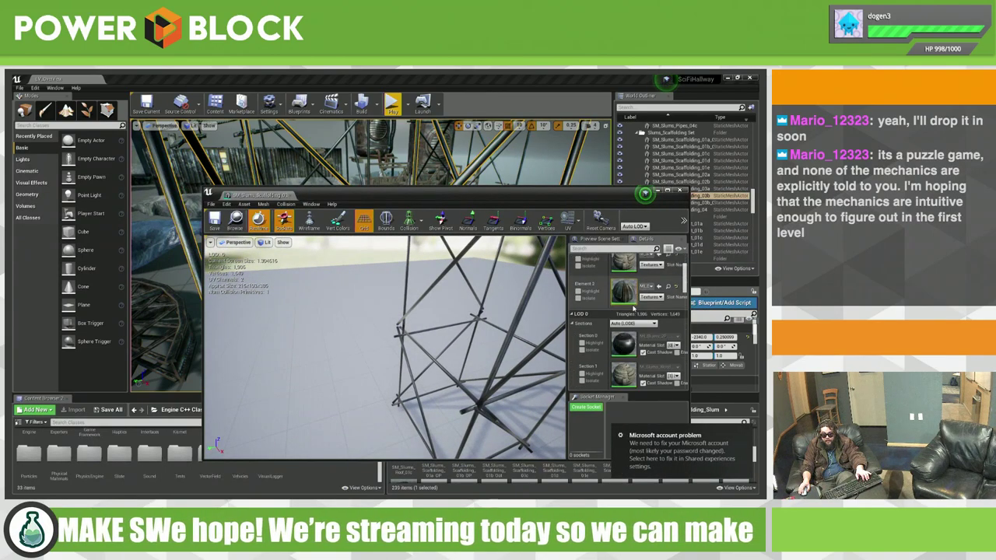
{"action": "scroll", "coordinate": [632, 309], "scroll_direction": "down", "scroll_amount": 2}
{"action": "scroll", "coordinate": [633, 309], "scroll_direction": "down", "scroll_amount": 1}
{"action": "scroll", "coordinate": [633, 309], "scroll_direction": "up", "scroll_amount": 3}
{"action": "scroll", "coordinate": [634, 309], "scroll_direction": "up", "scroll_amount": 2}
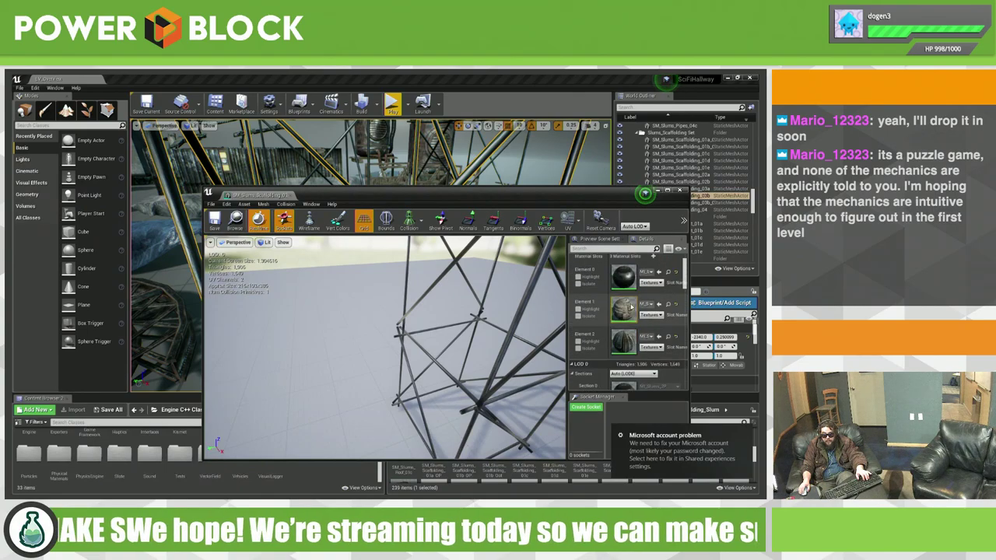
{"action": "scroll", "coordinate": [633, 309], "scroll_direction": "up", "scroll_amount": 2}
{"action": "left_click_drag", "start_coordinate": [389, 350], "coordinate": [467, 334]}
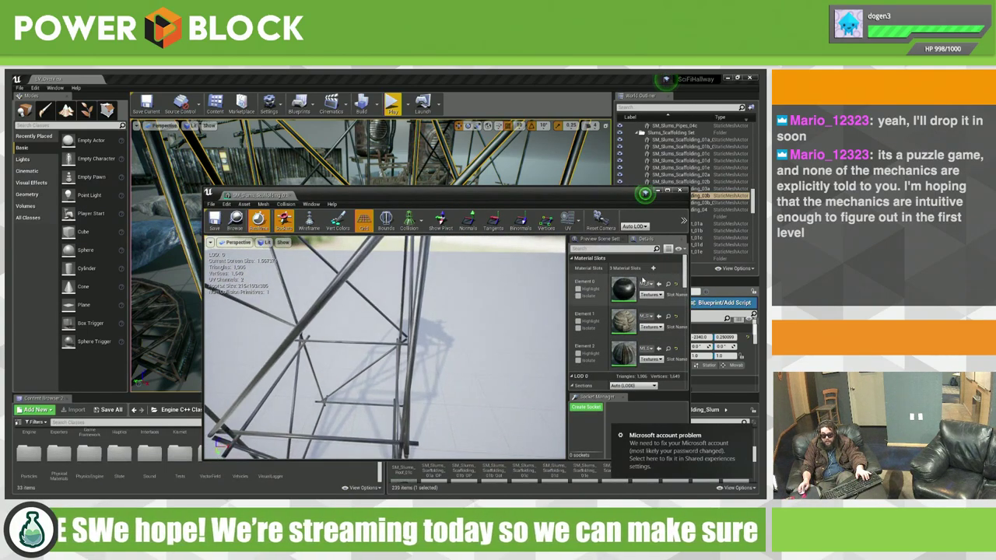
Step: Open the scaffolding's MI_Slums_2P material instance and scroll through its details
{"action": "double_click", "coordinate": [625, 289]}
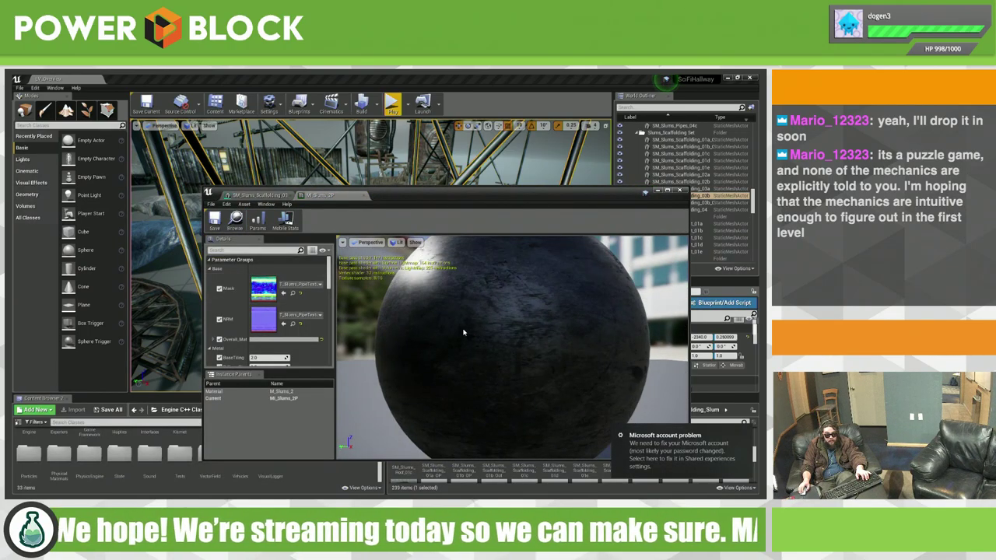
{"action": "scroll", "coordinate": [463, 333], "scroll_direction": "down", "scroll_amount": 4}
{"action": "scroll", "coordinate": [288, 304], "scroll_direction": "down", "scroll_amount": 3}
{"action": "scroll", "coordinate": [284, 307], "scroll_direction": "down", "scroll_amount": 3}
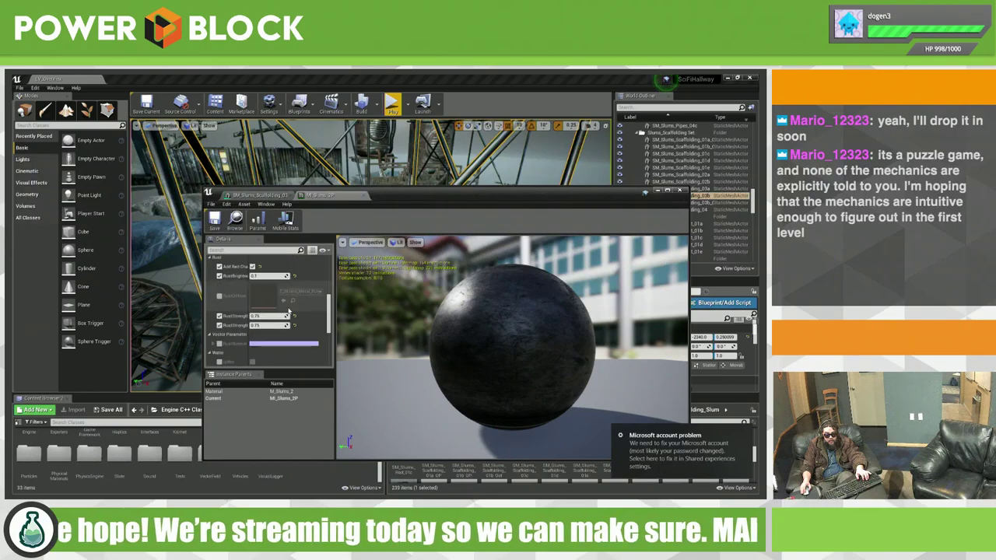
{"action": "scroll", "coordinate": [280, 312], "scroll_direction": "down", "scroll_amount": 3}
{"action": "scroll", "coordinate": [276, 315], "scroll_direction": "down", "scroll_amount": 3}
{"action": "scroll", "coordinate": [295, 338], "scroll_direction": "up", "scroll_amount": 2}
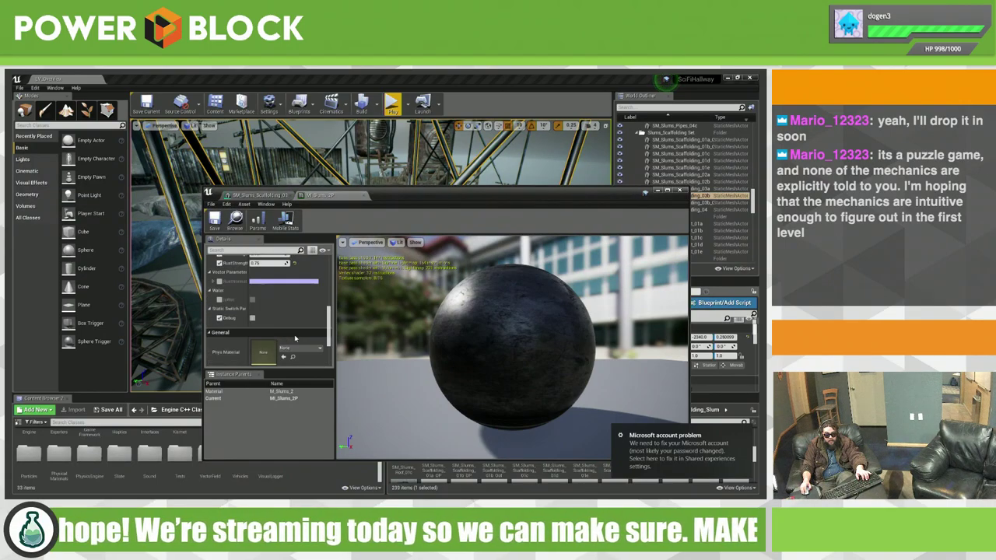
{"action": "scroll", "coordinate": [295, 336], "scroll_direction": "up", "scroll_amount": 3}
{"action": "scroll", "coordinate": [294, 333], "scroll_direction": "up", "scroll_amount": 3}
{"action": "scroll", "coordinate": [294, 331], "scroll_direction": "up", "scroll_amount": 3}
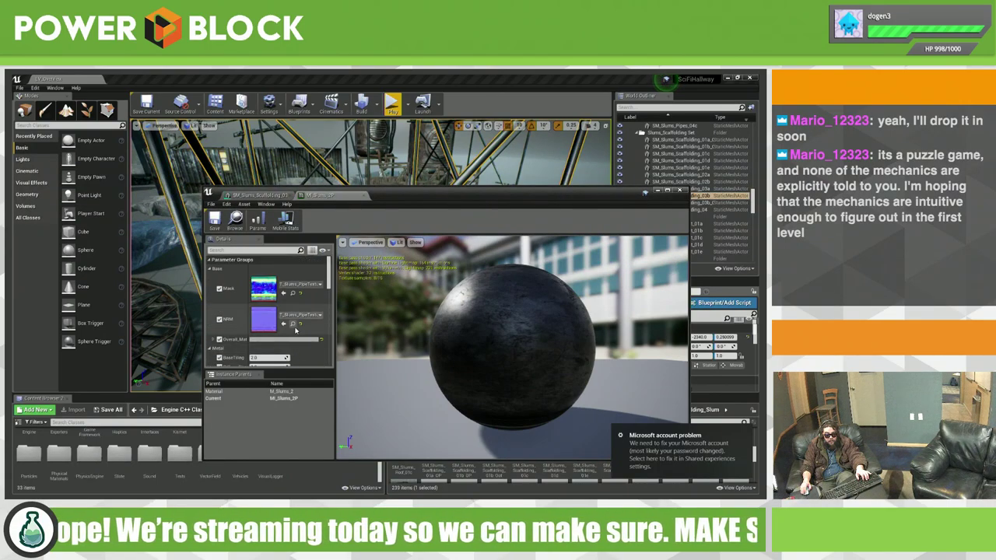
Step: Orbit the MI_Slums_2P preview sphere, close it, and focus the level view on the scaffolding
{"action": "left_click_drag", "start_coordinate": [514, 327], "coordinate": [513, 365]}
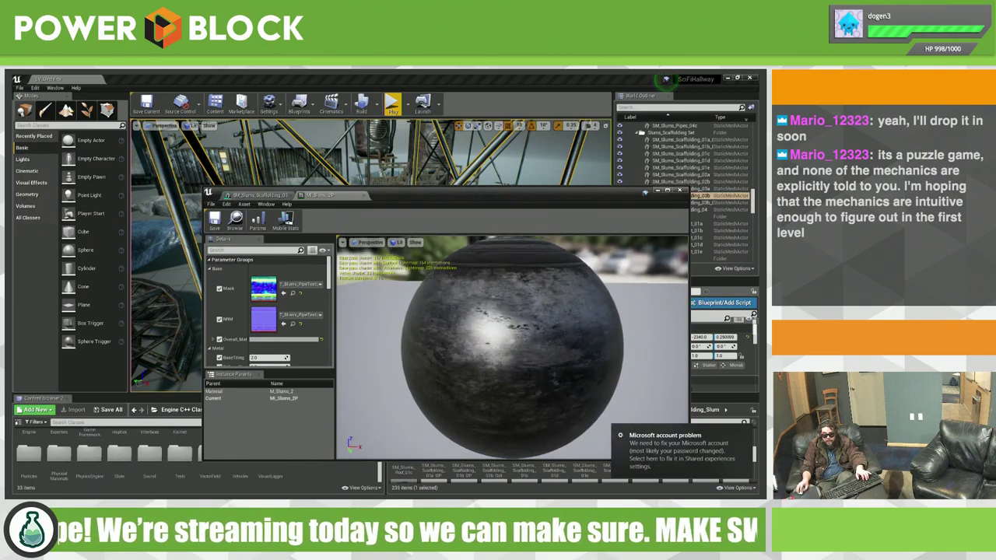
{"action": "left_click_drag", "start_coordinate": [513, 366], "coordinate": [393, 303]}
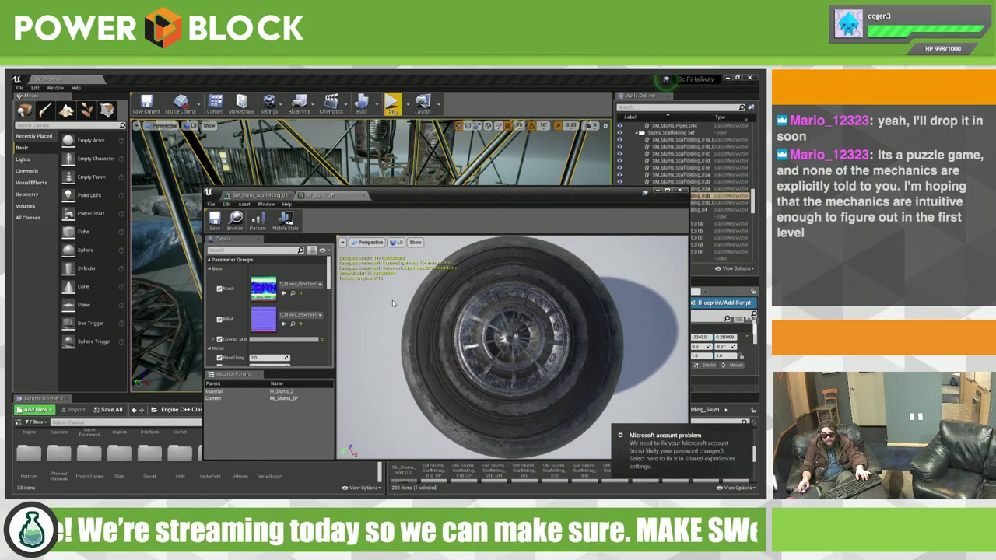
{"action": "scroll", "coordinate": [505, 338], "scroll_direction": "up", "scroll_amount": 5}
{"action": "left_click_drag", "start_coordinate": [505, 338], "coordinate": [505, 314]}
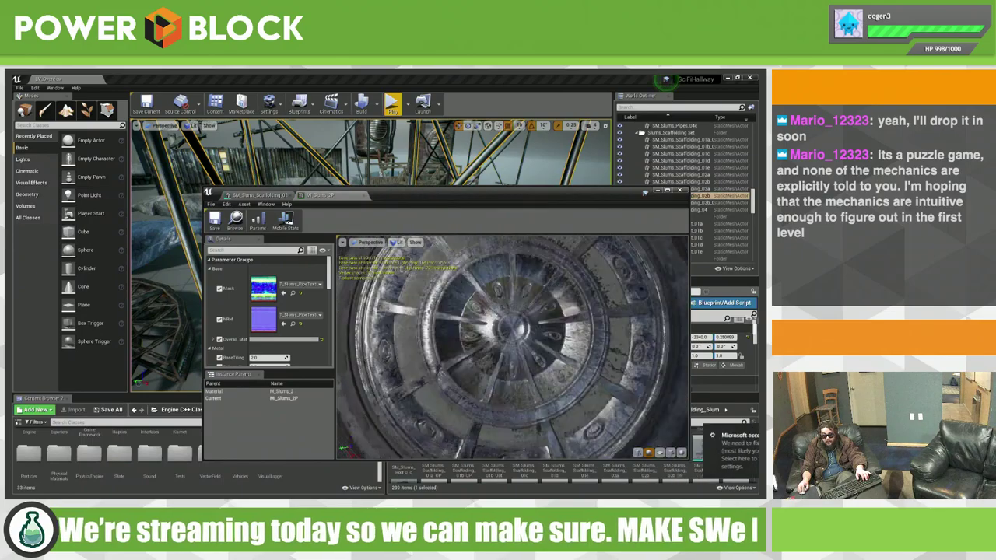
{"action": "scroll", "coordinate": [511, 347], "scroll_direction": "down", "scroll_amount": 5}
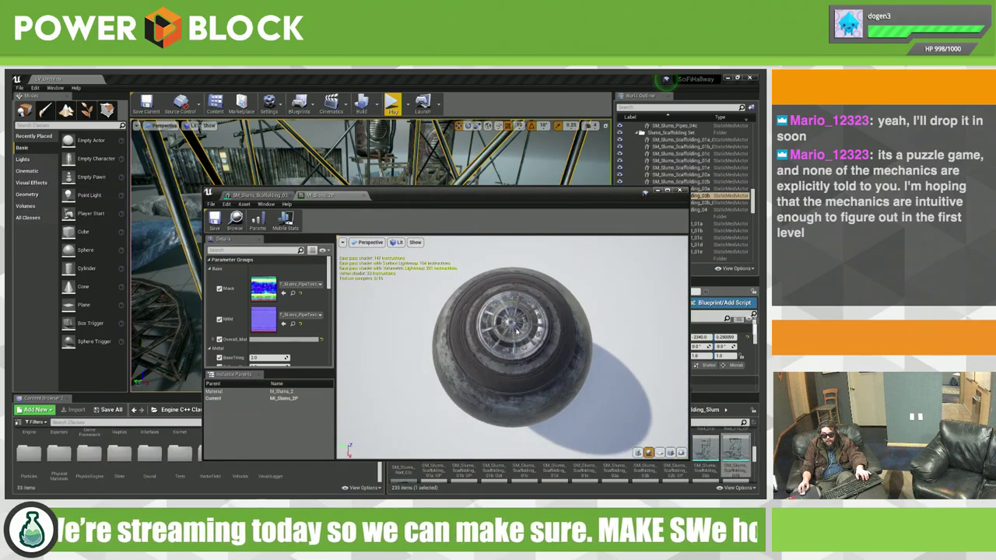
{"action": "mouse_move", "coordinate": [512, 347]}
{"action": "left_mouse_down"}
{"action": "mouse_move", "coordinate": [512, 312]}
{"action": "mouse_move", "coordinate": [516, 333]}
{"action": "left_mouse_up"}
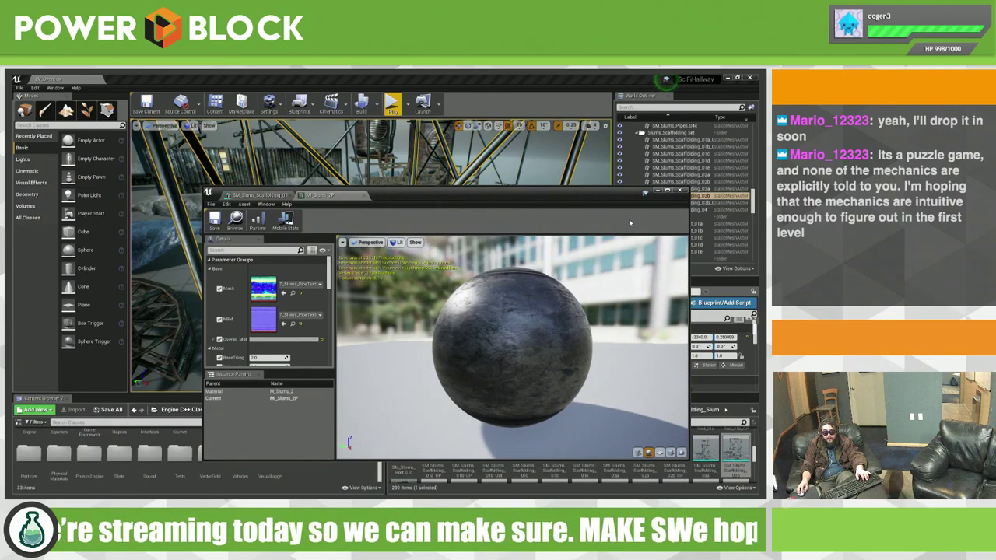
{"action": "left_click", "coordinate": [680, 192]}
{"action": "double_click", "coordinate": [682, 195]}
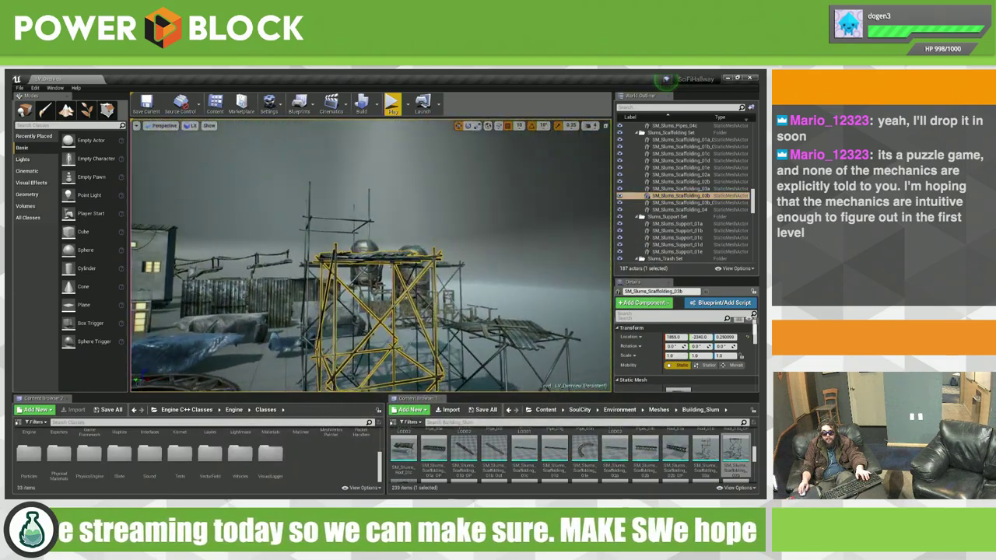
Step: Fly the camera past the tanks, fences and wheel to the lattice pole and street lamp
{"action": "right_click_drag", "start_coordinate": [371, 257], "coordinate": [363, 246]}
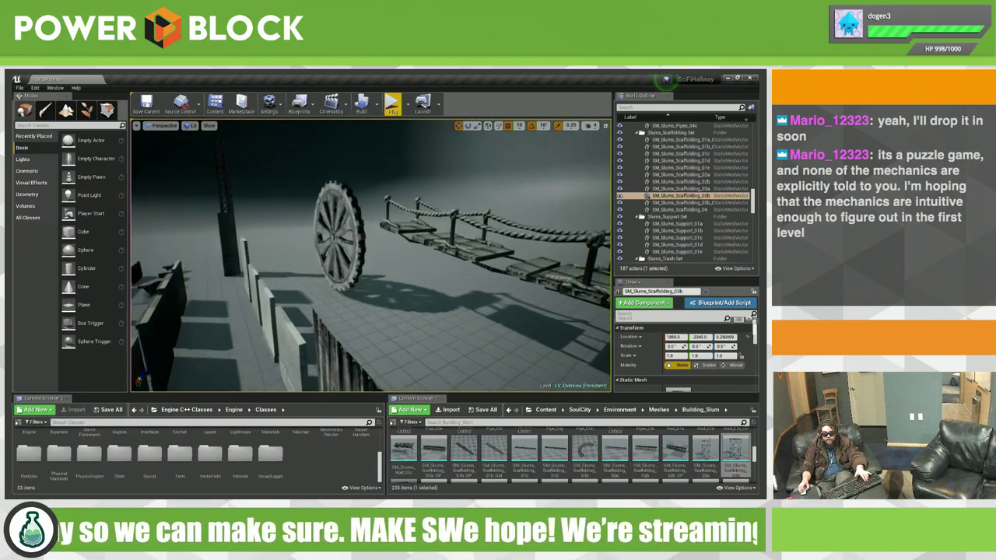
{"action": "right_click_drag", "start_coordinate": [365, 247], "coordinate": [345, 235]}
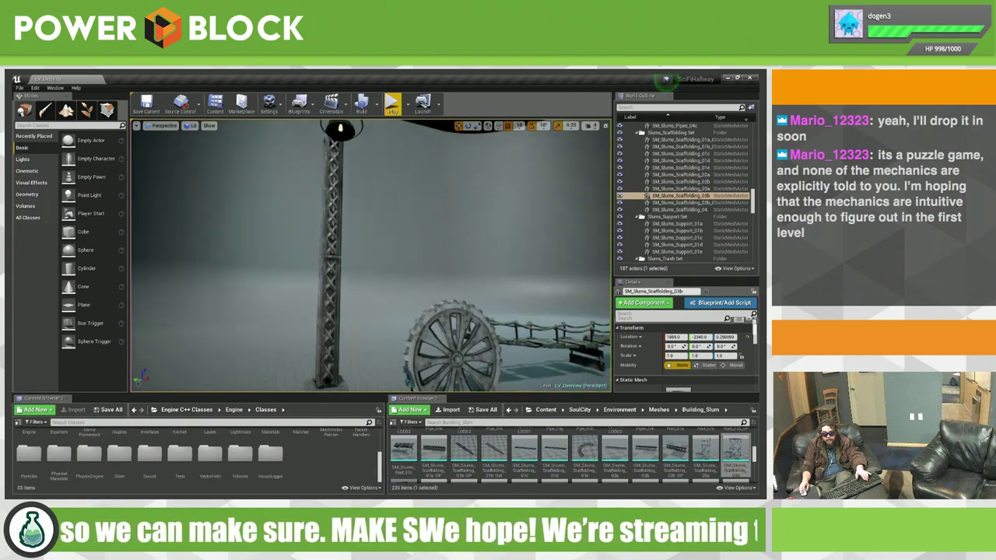
{"action": "mouse_move", "coordinate": [460, 251]}
{"action": "right_mouse_down"}
{"action": "mouse_move", "coordinate": [451, 181]}
{"action": "mouse_move", "coordinate": [393, 226]}
{"action": "mouse_move", "coordinate": [463, 222]}
{"action": "right_mouse_up"}
Step: Select and frame the Streetlight actor, then browse to its SM_Streetlight mesh asset
{"action": "left_click", "coordinate": [462, 222]}
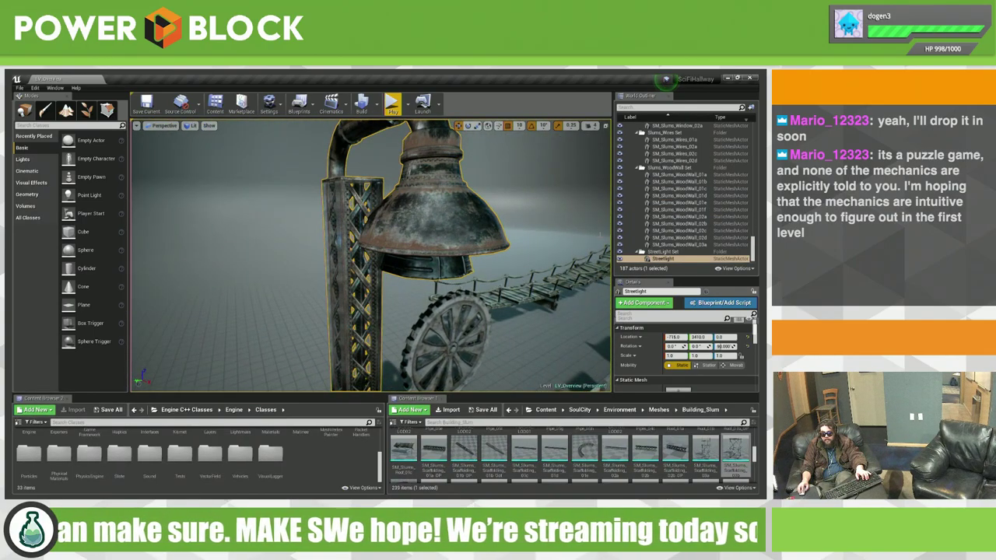
{"action": "double_click", "coordinate": [664, 260]}
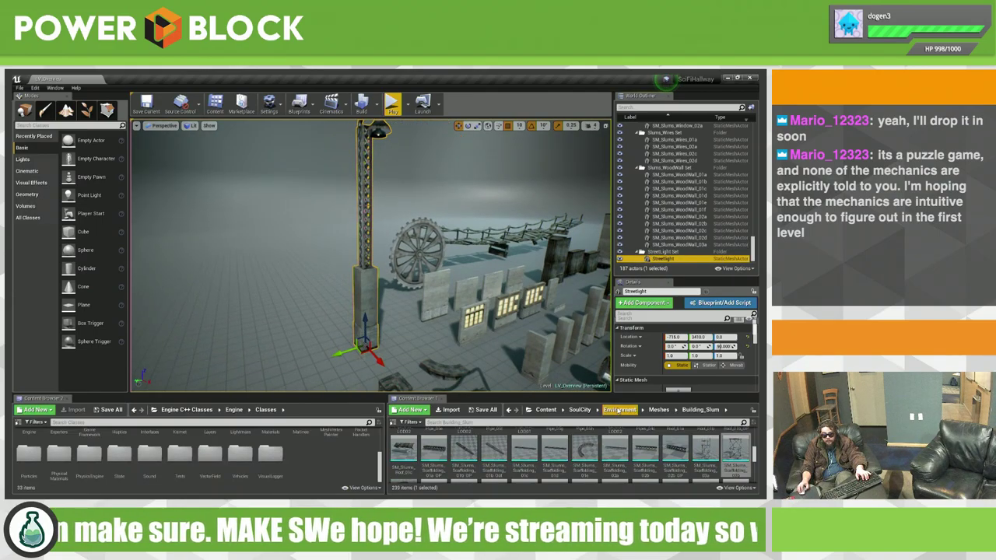
{"action": "scroll", "coordinate": [631, 454], "scroll_direction": "up", "scroll_amount": 5}
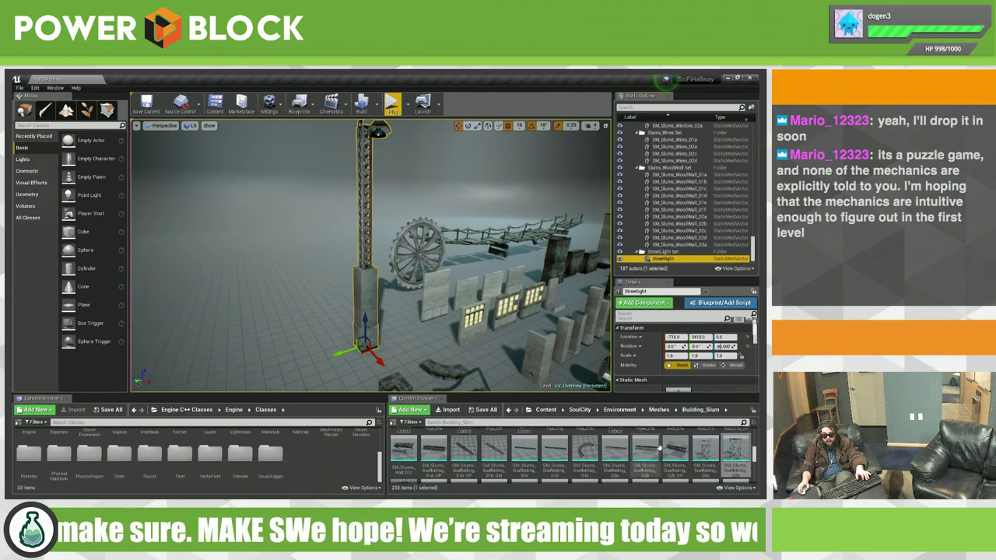
{"action": "right_click", "coordinate": [669, 266]}
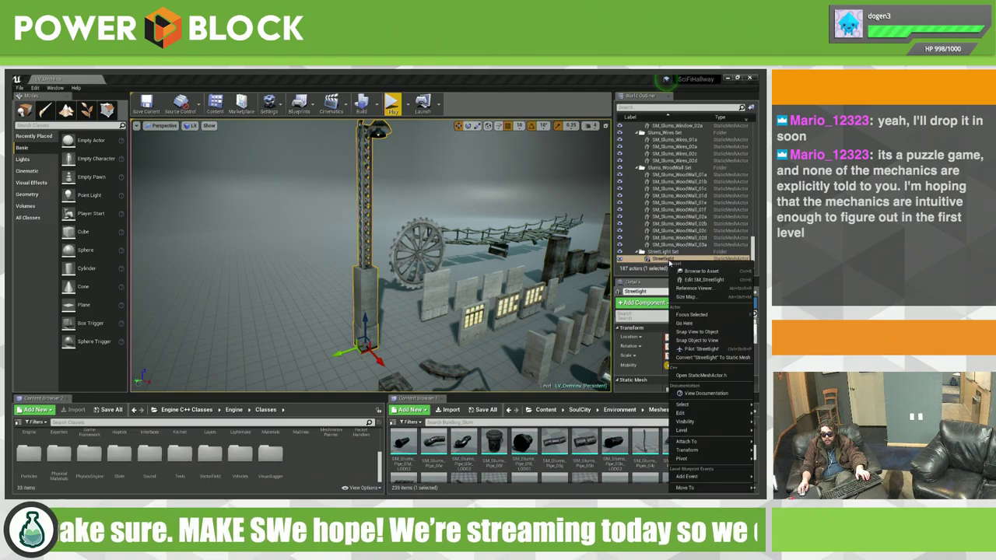
{"action": "left_click", "coordinate": [705, 271]}
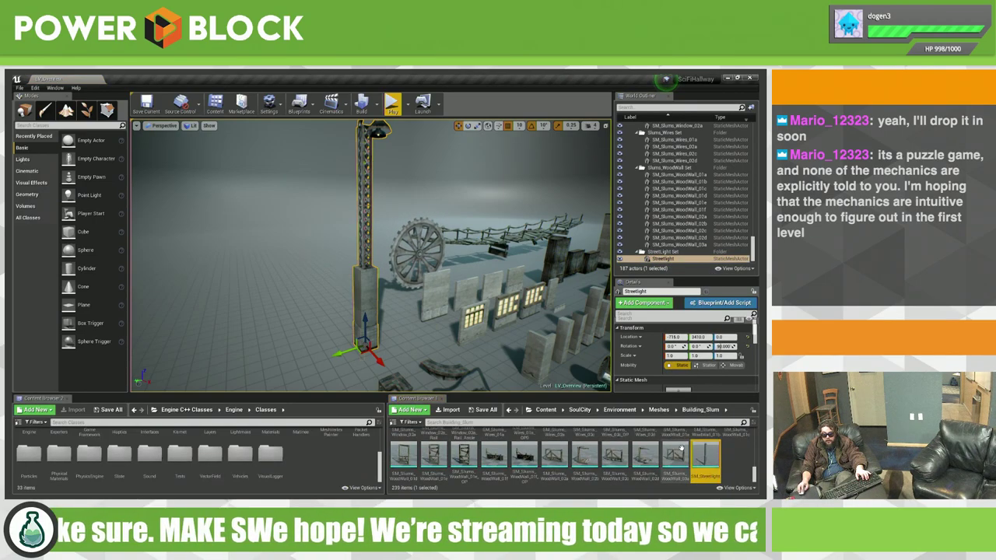
Step: Open SM_Streetlight and inspect its first material instance's preview sphere
{"action": "double_click", "coordinate": [705, 455]}
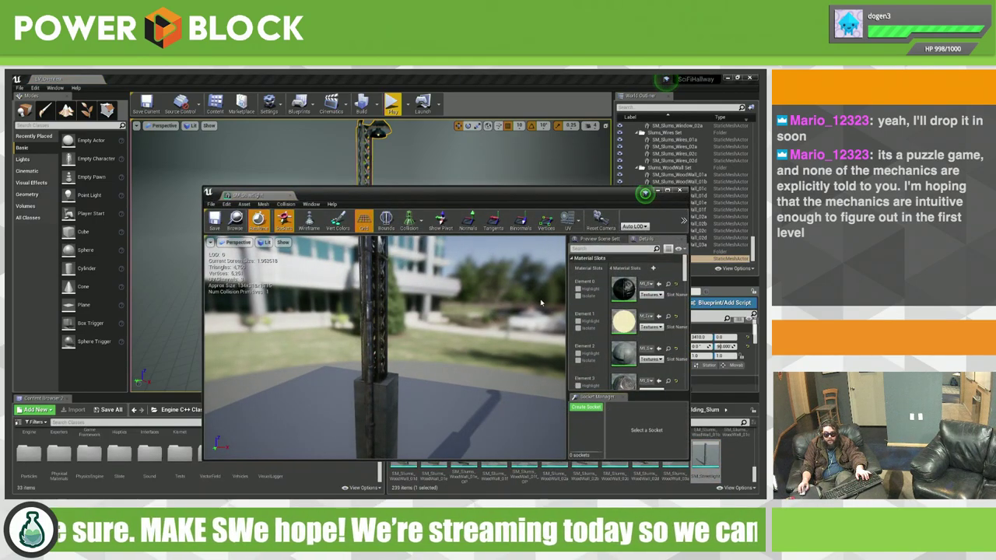
{"action": "double_click", "coordinate": [625, 288]}
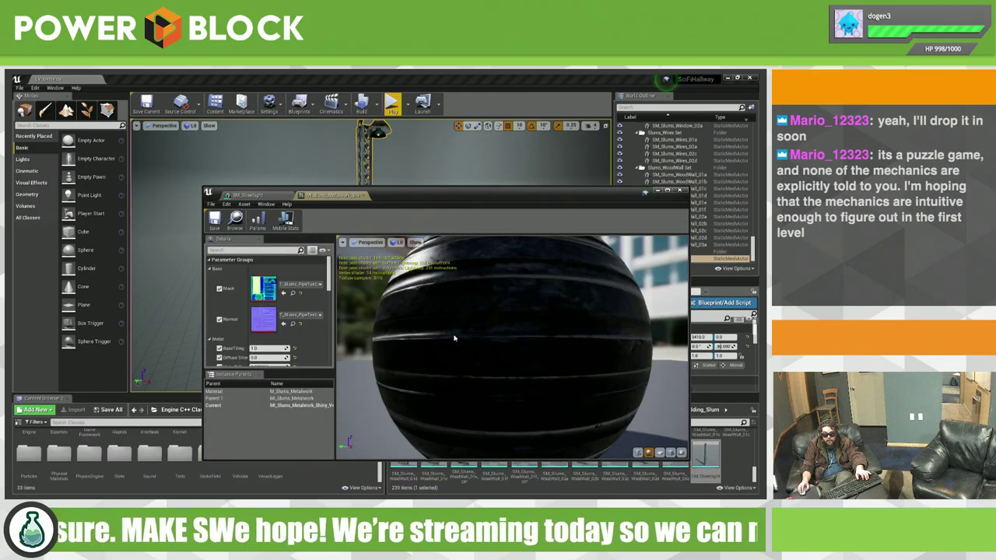
{"action": "left_click_drag", "start_coordinate": [454, 338], "coordinate": [467, 319]}
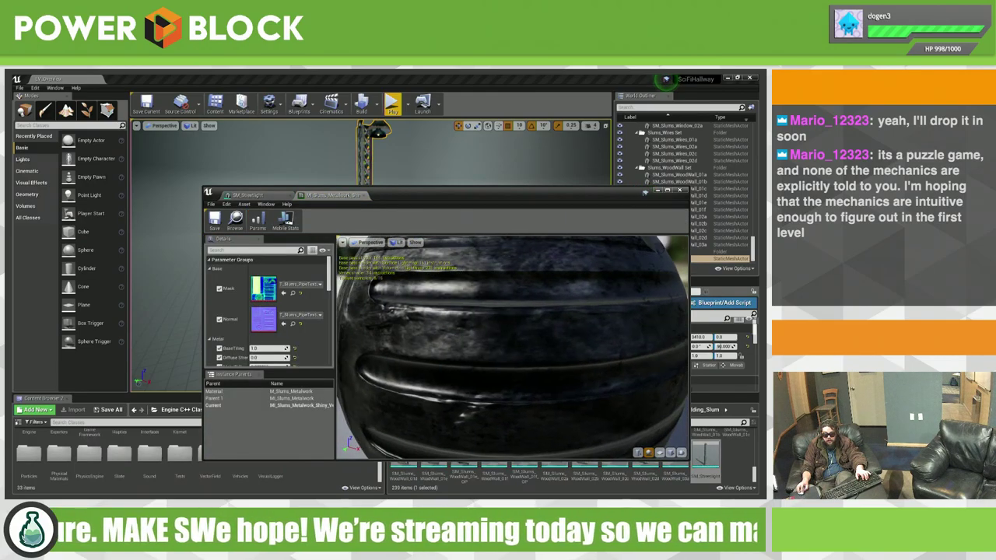
{"action": "scroll", "coordinate": [467, 319], "scroll_direction": "down", "scroll_amount": 5}
{"action": "left_click_drag", "start_coordinate": [467, 319], "coordinate": [439, 331]}
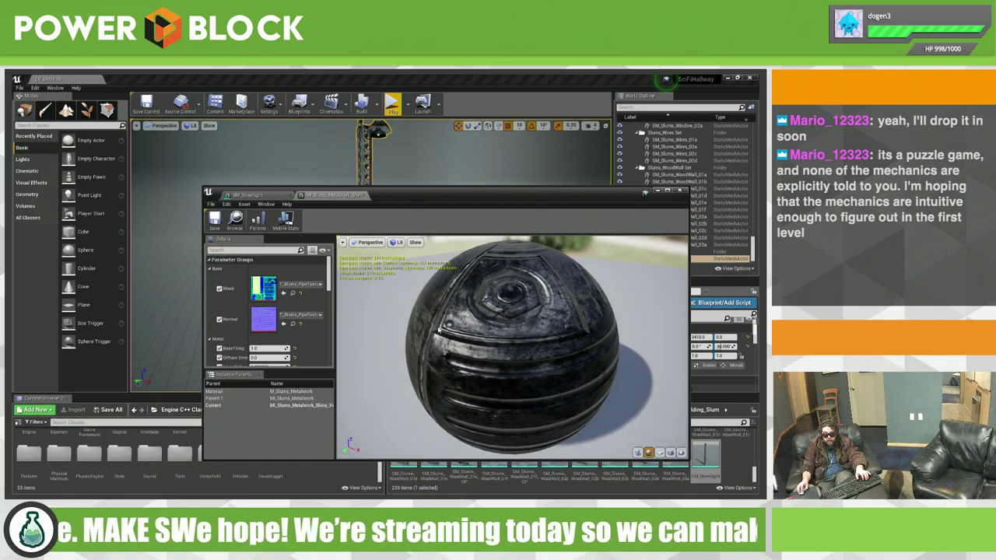
{"action": "left_click", "coordinate": [267, 195]}
{"action": "scroll", "coordinate": [605, 332], "scroll_direction": "down", "scroll_amount": 2}
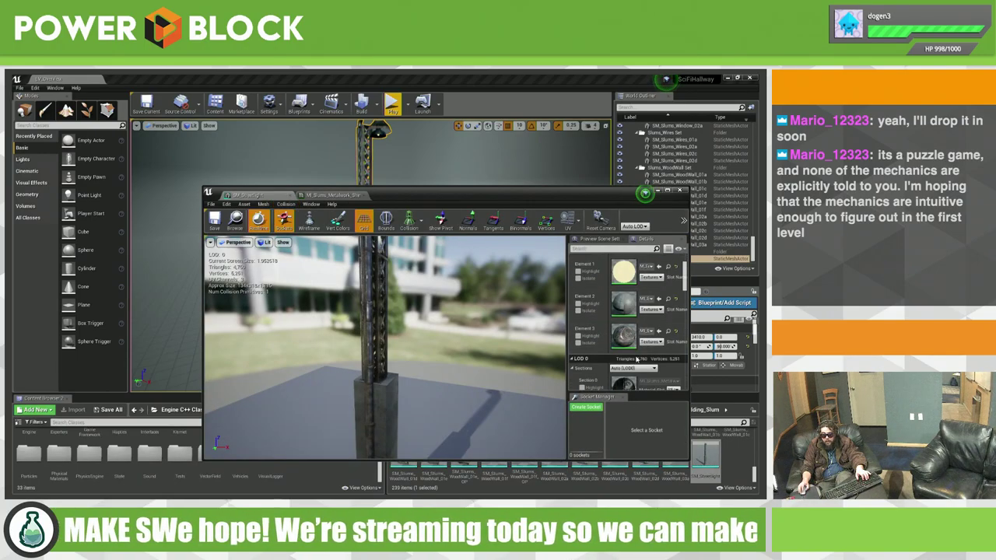
Step: Open the MI_Slums_Metalwork_Wet instance, orbit its grate-textured preview, and review its details
{"action": "double_click", "coordinate": [626, 338]}
{"action": "scroll", "coordinate": [577, 340], "scroll_direction": "down", "scroll_amount": 2}
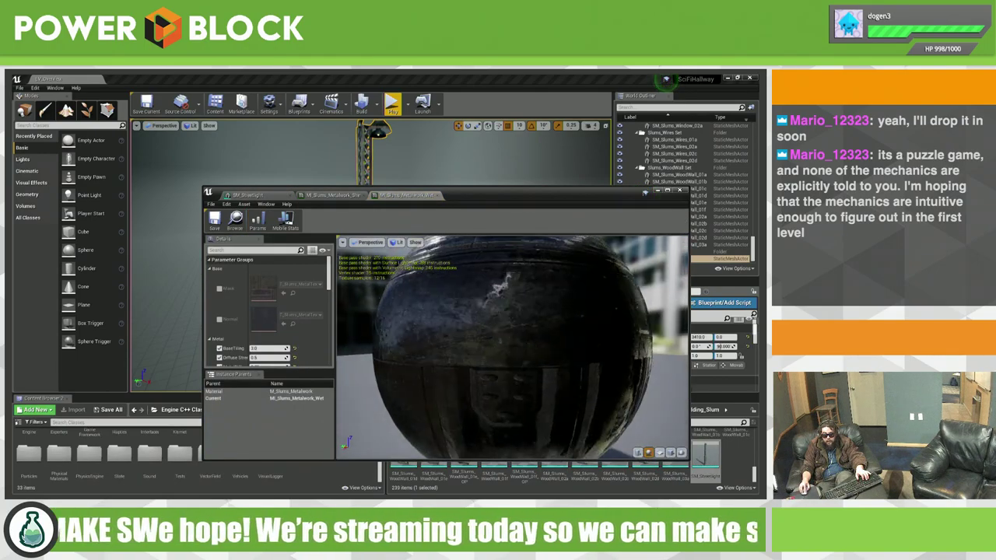
{"action": "scroll", "coordinate": [577, 340], "scroll_direction": "down", "scroll_amount": 2}
{"action": "scroll", "coordinate": [577, 340], "scroll_direction": "down", "scroll_amount": 2}
{"action": "scroll", "coordinate": [578, 340], "scroll_direction": "down", "scroll_amount": 2}
{"action": "left_click_drag", "start_coordinate": [577, 340], "coordinate": [634, 334]}
{"action": "scroll", "coordinate": [568, 335], "scroll_direction": "up", "scroll_amount": 2}
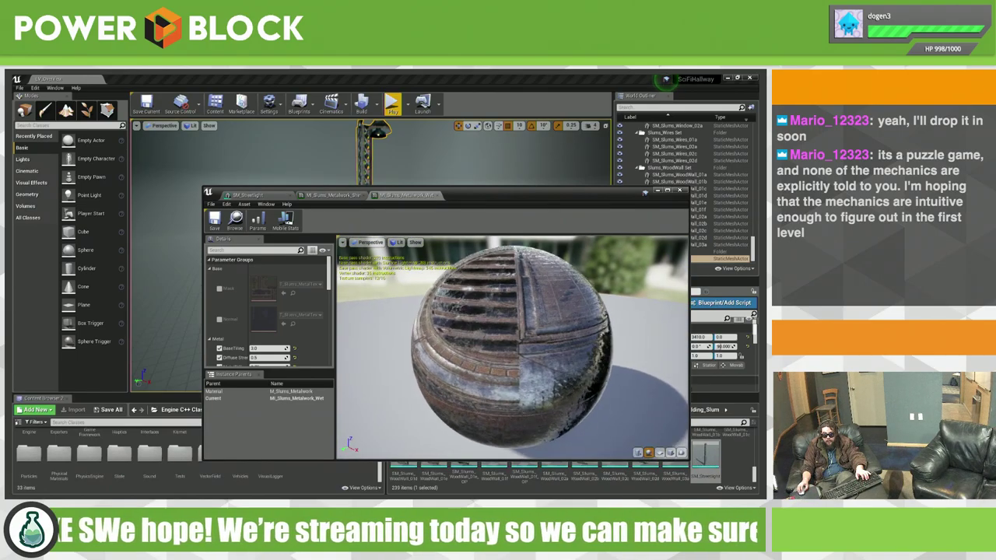
{"action": "scroll", "coordinate": [569, 334], "scroll_direction": "up", "scroll_amount": 2}
{"action": "left_click_drag", "start_coordinate": [548, 335], "coordinate": [569, 335]}
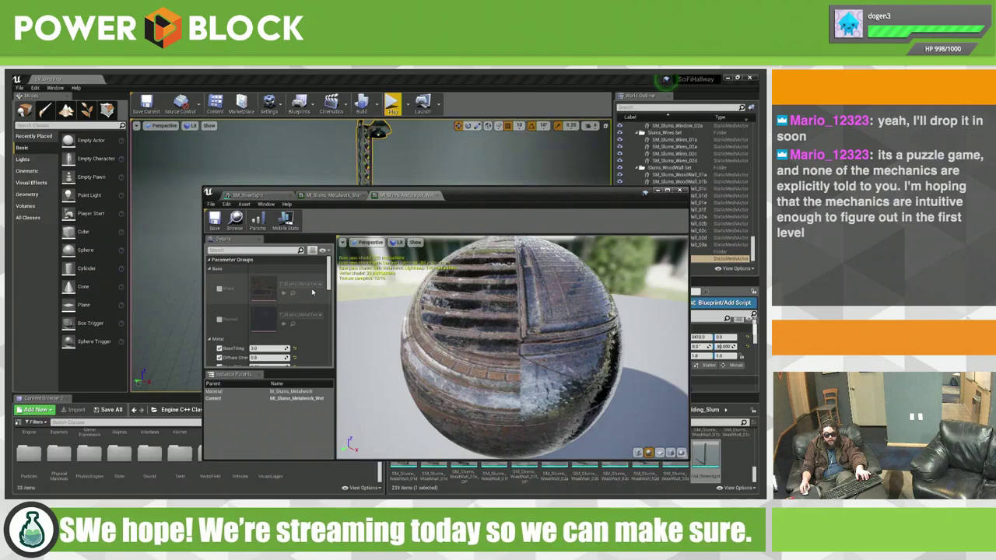
{"action": "scroll", "coordinate": [313, 292], "scroll_direction": "down", "scroll_amount": 2}
{"action": "scroll", "coordinate": [314, 300], "scroll_direction": "down", "scroll_amount": 3}
{"action": "scroll", "coordinate": [317, 310], "scroll_direction": "down", "scroll_amount": 2}
{"action": "scroll", "coordinate": [320, 315], "scroll_direction": "down", "scroll_amount": 2}
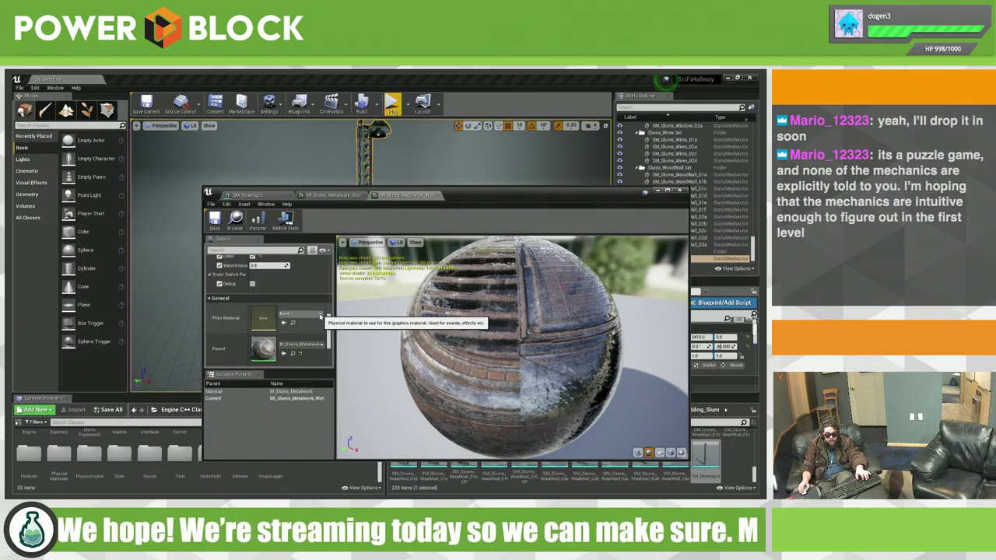
{"action": "scroll", "coordinate": [319, 323], "scroll_direction": "down", "scroll_amount": 2}
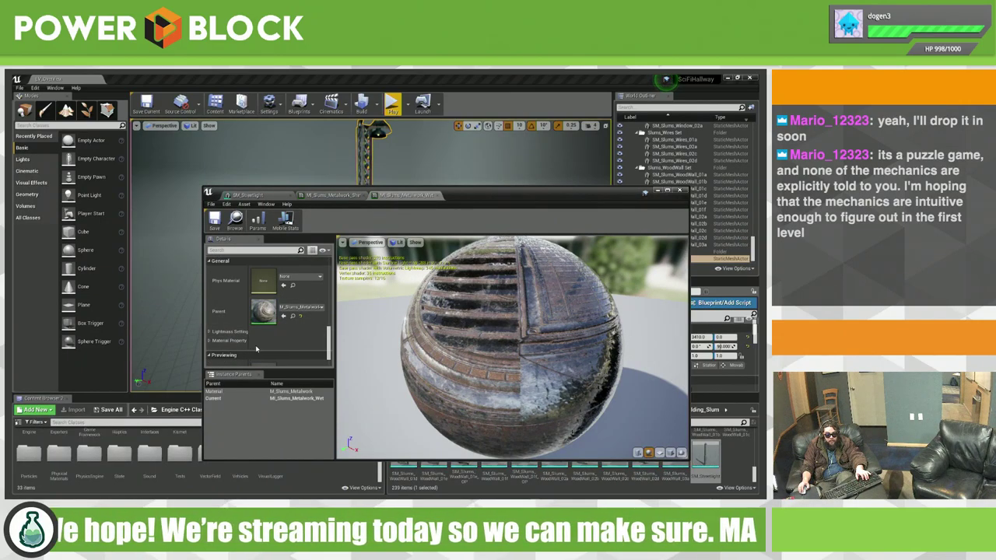
{"action": "scroll", "coordinate": [259, 340], "scroll_direction": "down", "scroll_amount": 2}
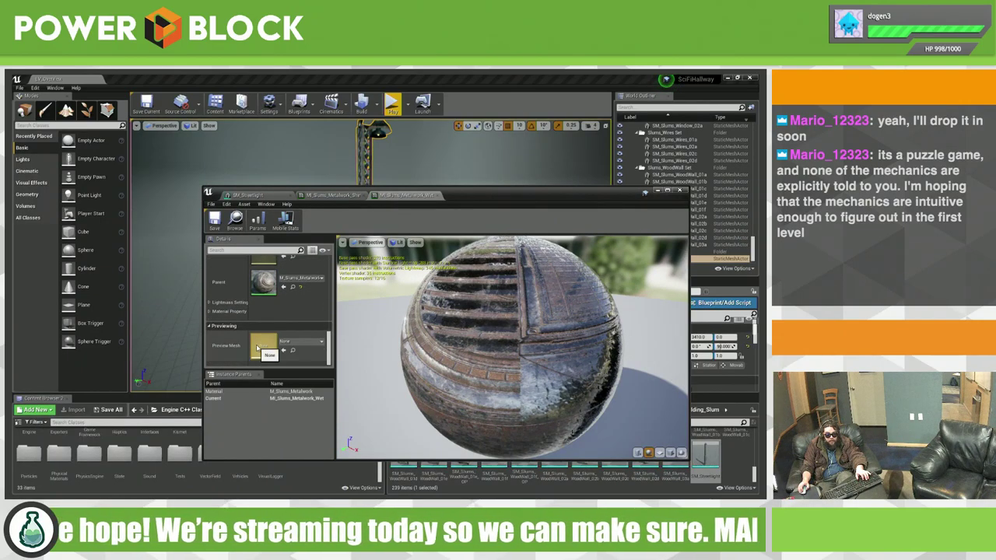
Step: Open the parent material M_Slums_Metalwork and rotate its preview sphere
{"action": "double_click", "coordinate": [263, 282]}
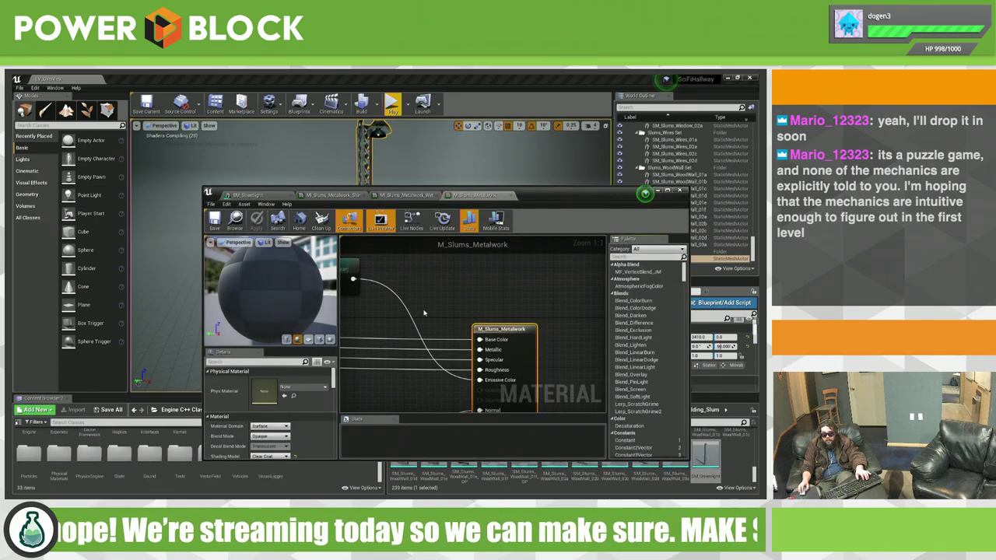
{"action": "scroll", "coordinate": [424, 313], "scroll_direction": "down", "scroll_amount": 3}
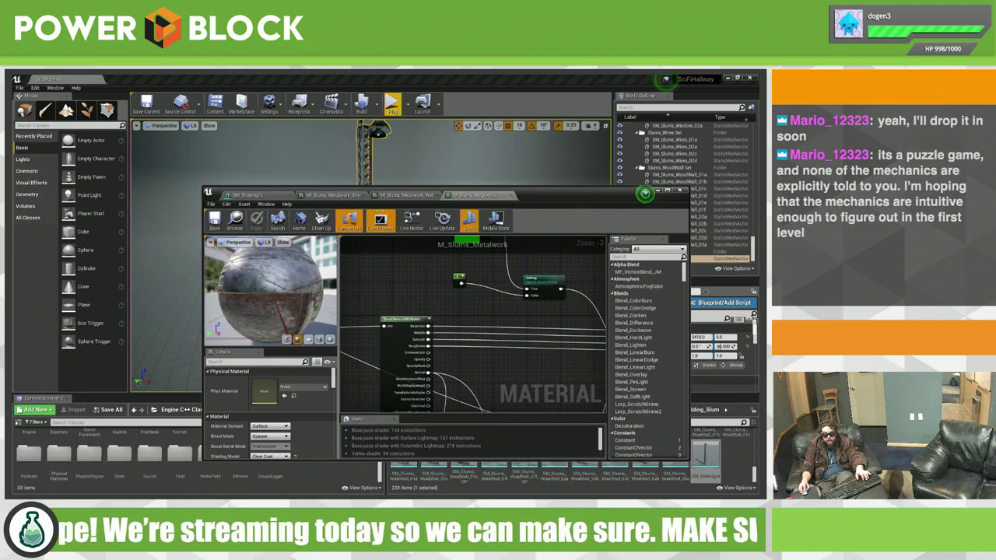
{"action": "left_click_drag", "start_coordinate": [265, 287], "coordinate": [327, 289]}
Step: Pan the graph to the Metal and Rust nodes and detach the editor into its own window
{"action": "right_click_drag", "start_coordinate": [433, 309], "coordinate": [549, 329]}
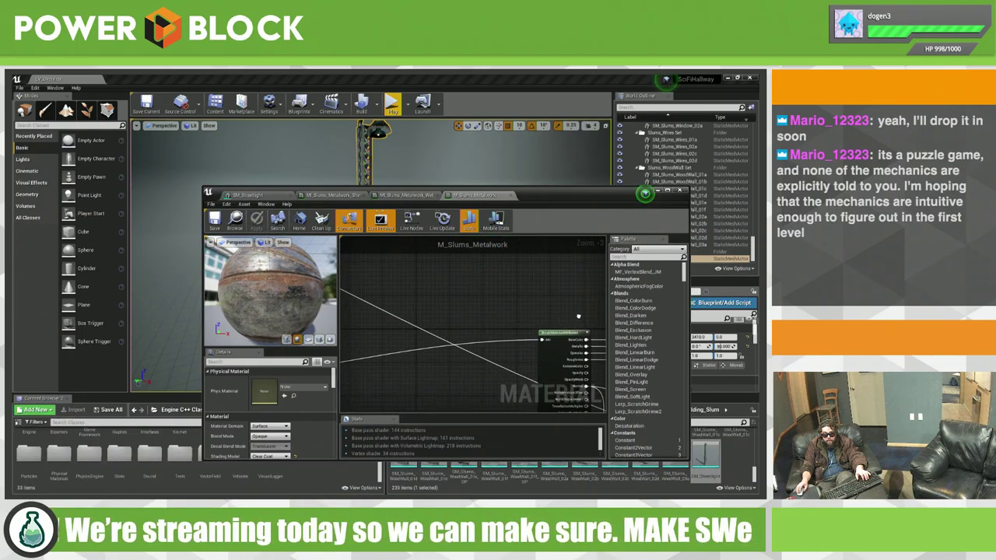
{"action": "scroll", "coordinate": [507, 359], "scroll_direction": "down", "scroll_amount": 5}
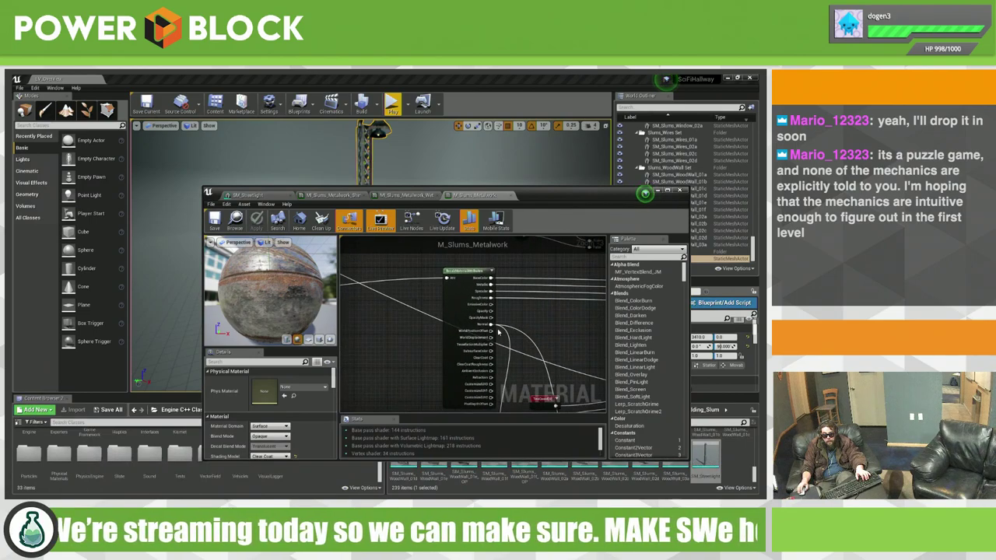
{"action": "right_click_drag", "start_coordinate": [508, 360], "coordinate": [568, 316]}
{"action": "scroll", "coordinate": [547, 356], "scroll_direction": "down", "scroll_amount": 4}
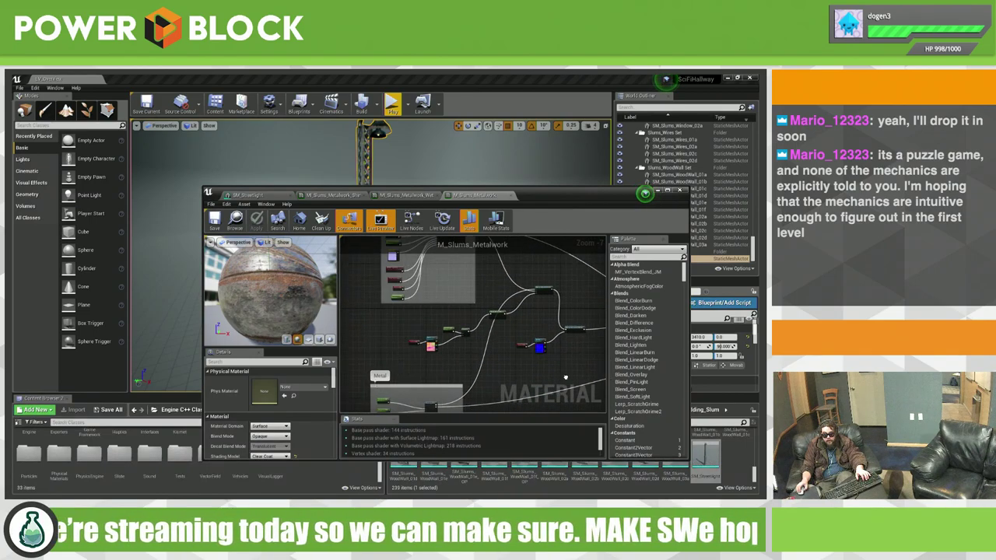
{"action": "mouse_move", "coordinate": [568, 376]}
{"action": "right_mouse_down"}
{"action": "mouse_move", "coordinate": [524, 340]}
{"action": "mouse_move", "coordinate": [368, 321]}
{"action": "mouse_move", "coordinate": [393, 366]}
{"action": "mouse_move", "coordinate": [384, 304]}
{"action": "right_mouse_up"}
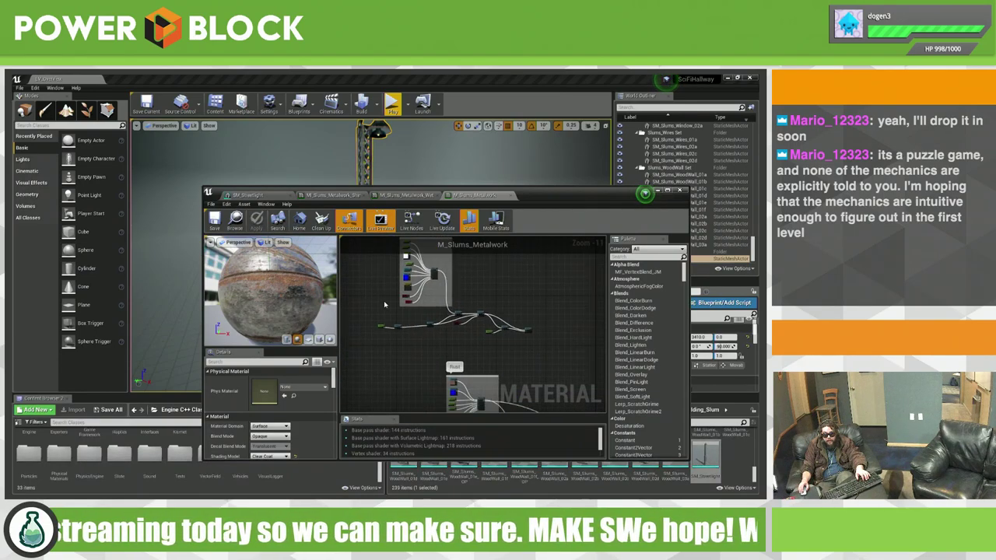
{"action": "scroll", "coordinate": [373, 299], "scroll_direction": "up", "scroll_amount": 3}
{"action": "scroll", "coordinate": [373, 304], "scroll_direction": "up", "scroll_amount": 3}
{"action": "scroll", "coordinate": [366, 309], "scroll_direction": "up", "scroll_amount": 2}
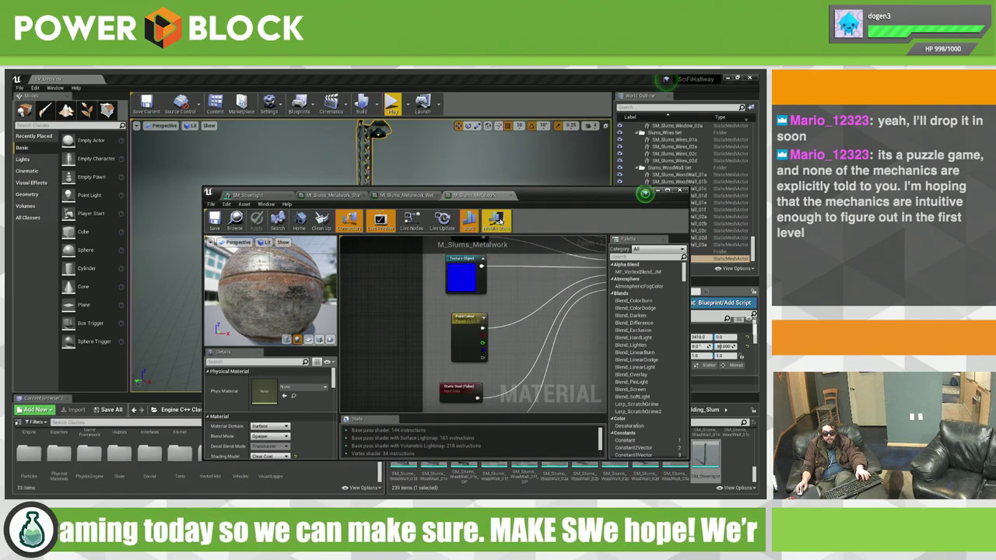
{"action": "left_click_drag", "start_coordinate": [476, 195], "coordinate": [489, 78]}
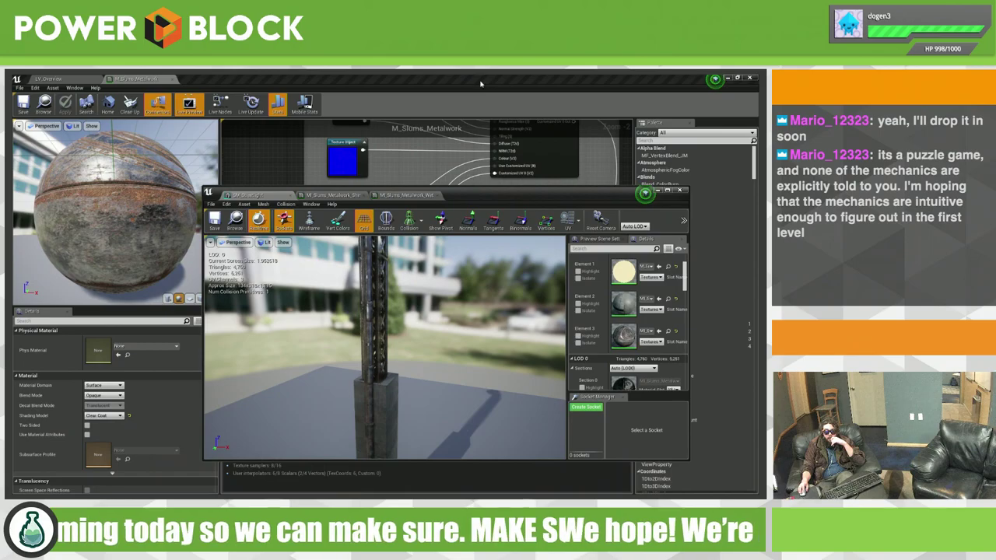
{"action": "left_click", "coordinate": [684, 191]}
{"action": "right_click_drag", "start_coordinate": [518, 207], "coordinate": [519, 377]}
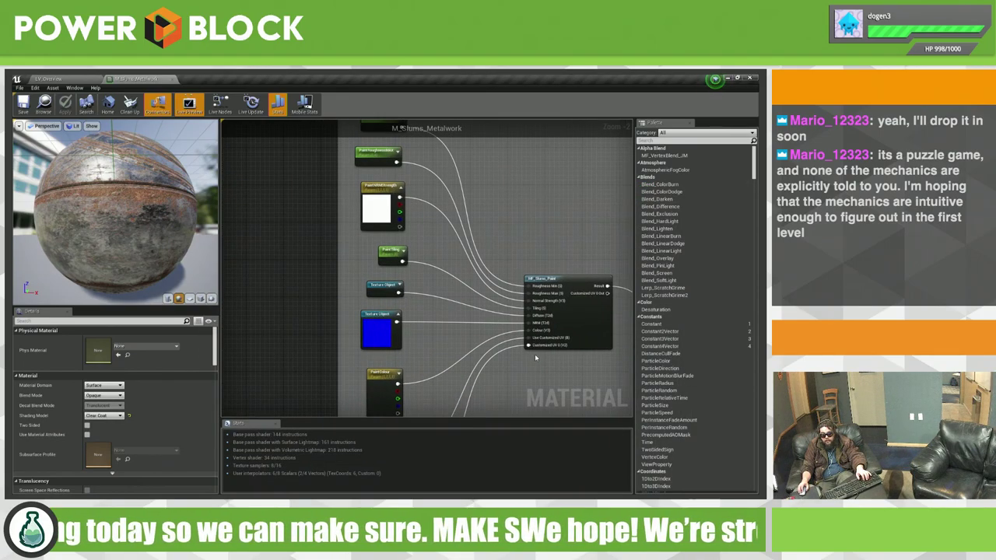
{"action": "right_click_drag", "start_coordinate": [554, 241], "coordinate": [494, 216]}
{"action": "scroll", "coordinate": [518, 281], "scroll_direction": "up", "scroll_amount": 2}
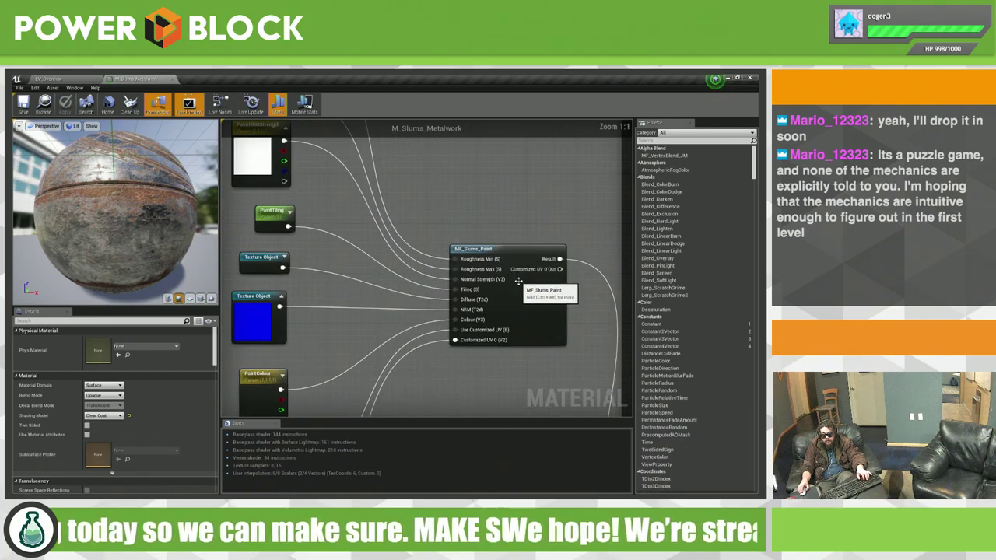
{"action": "right_click_drag", "start_coordinate": [385, 235], "coordinate": [507, 320]}
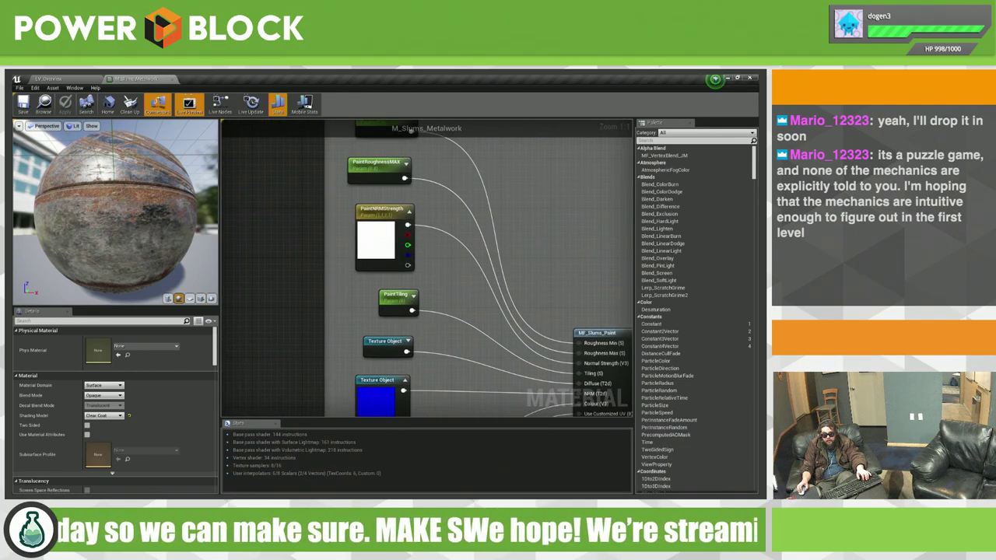
{"action": "right_click_drag", "start_coordinate": [567, 269], "coordinate": [462, 182]}
{"action": "scroll", "coordinate": [521, 187], "scroll_direction": "down", "scroll_amount": 2}
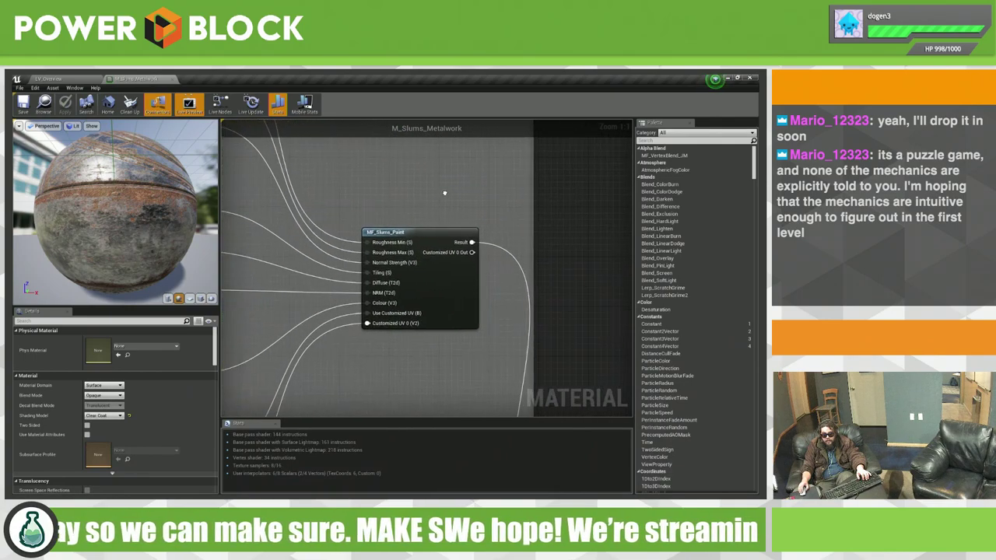
{"action": "scroll", "coordinate": [497, 199], "scroll_direction": "down", "scroll_amount": 2}
{"action": "scroll", "coordinate": [449, 215], "scroll_direction": "down", "scroll_amount": 1}
{"action": "scroll", "coordinate": [422, 269], "scroll_direction": "down", "scroll_amount": 1}
{"action": "scroll", "coordinate": [467, 174], "scroll_direction": "up", "scroll_amount": 2}
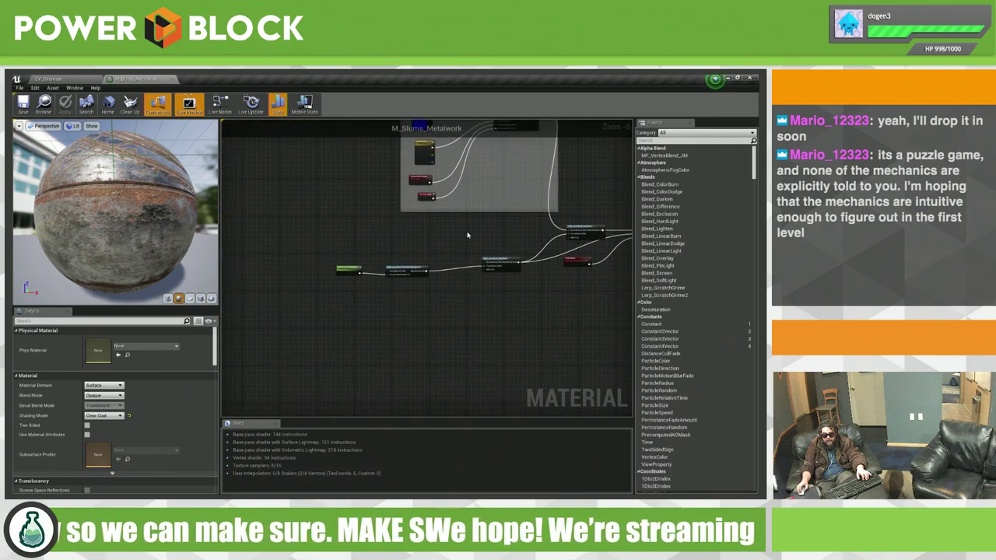
{"action": "scroll", "coordinate": [403, 285], "scroll_direction": "up", "scroll_amount": 2}
{"action": "scroll", "coordinate": [433, 293], "scroll_direction": "up", "scroll_amount": 2}
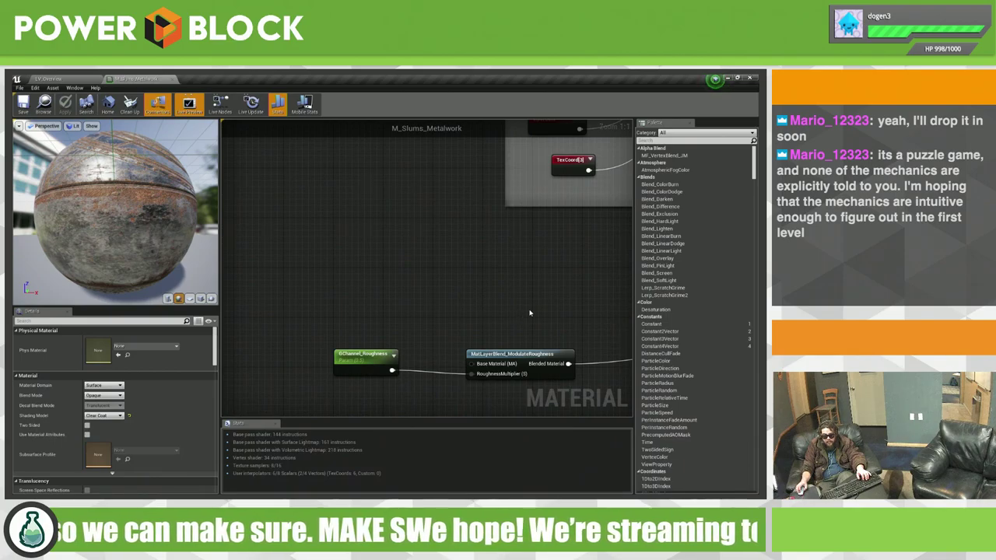
{"action": "scroll", "coordinate": [557, 330], "scroll_direction": "down", "scroll_amount": 1}
{"action": "scroll", "coordinate": [568, 319], "scroll_direction": "down", "scroll_amount": 2}
{"action": "scroll", "coordinate": [579, 312], "scroll_direction": "down", "scroll_amount": 2}
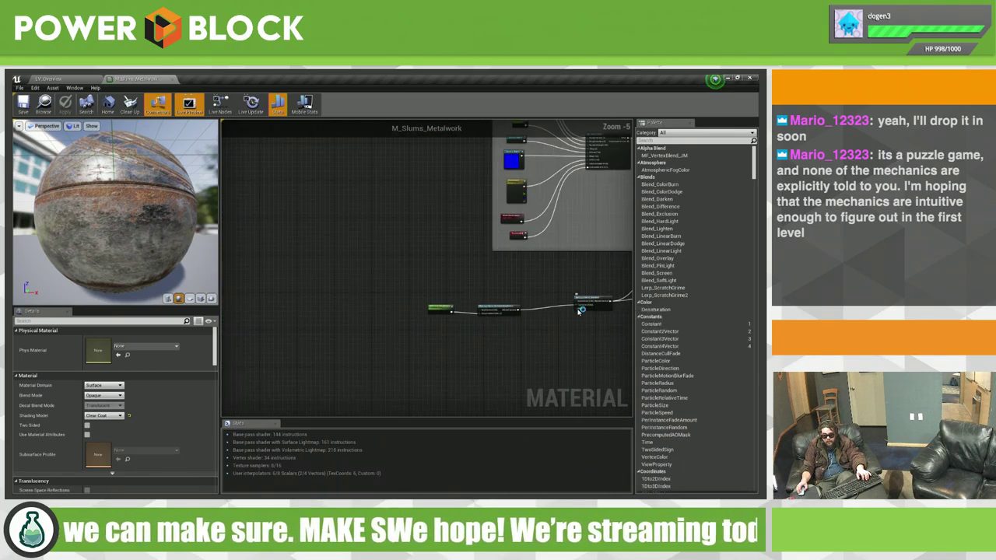
{"action": "scroll", "coordinate": [430, 289], "scroll_direction": "down", "scroll_amount": 1}
{"action": "right_click_drag", "start_coordinate": [430, 288], "coordinate": [552, 311]}
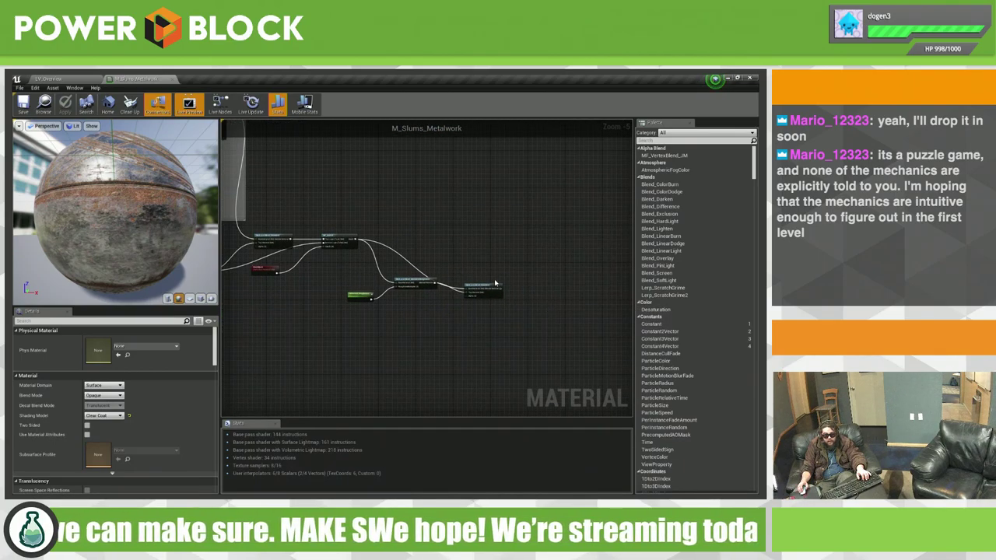
{"action": "scroll", "coordinate": [494, 257], "scroll_direction": "up", "scroll_amount": 6}
{"action": "scroll", "coordinate": [478, 257], "scroll_direction": "down", "scroll_amount": 2}
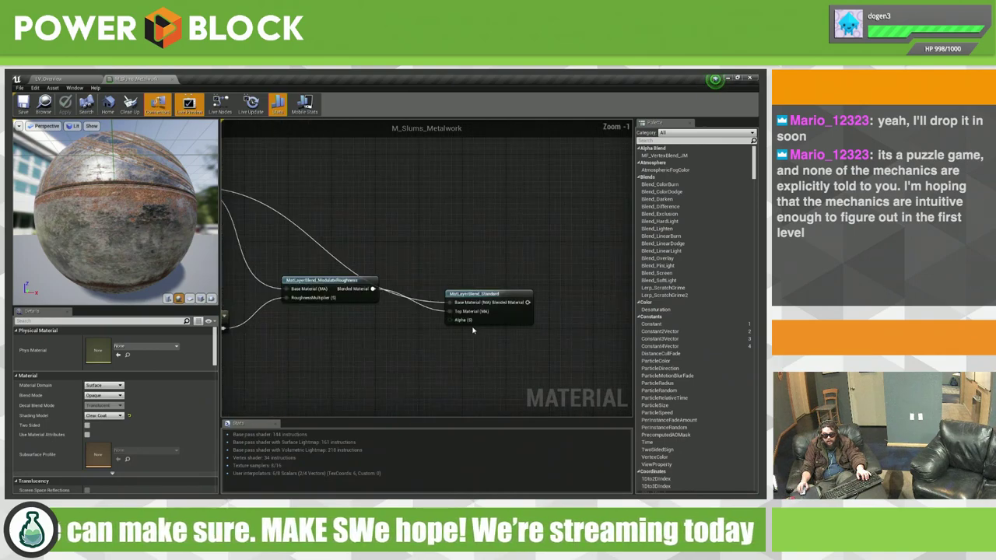
{"action": "scroll", "coordinate": [508, 258], "scroll_direction": "down", "scroll_amount": 2}
{"action": "scroll", "coordinate": [507, 258], "scroll_direction": "down", "scroll_amount": 2}
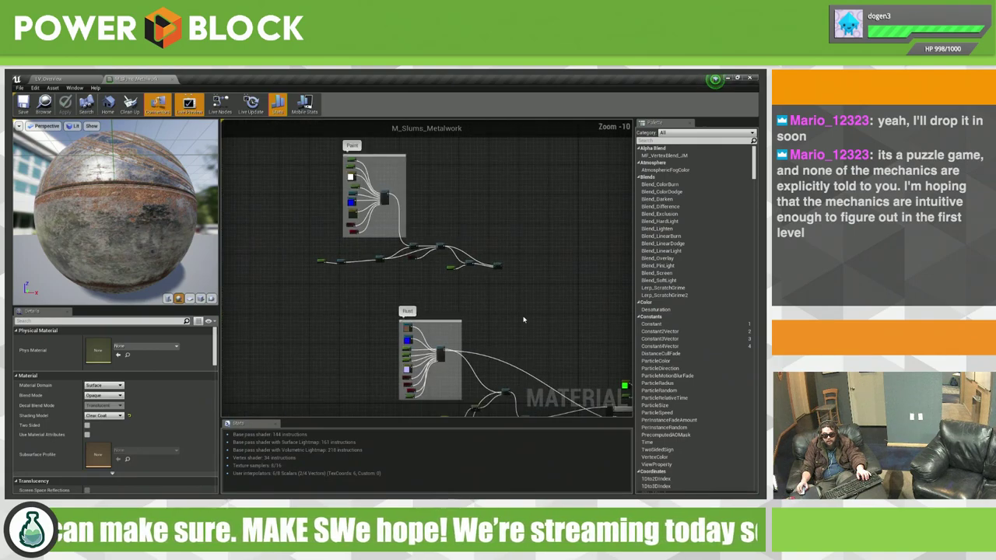
{"action": "scroll", "coordinate": [483, 265], "scroll_direction": "down", "scroll_amount": 3}
{"action": "scroll", "coordinate": [467, 273], "scroll_direction": "down", "scroll_amount": 2}
{"action": "scroll", "coordinate": [450, 253], "scroll_direction": "up", "scroll_amount": 3}
{"action": "scroll", "coordinate": [446, 272], "scroll_direction": "up", "scroll_amount": 2}
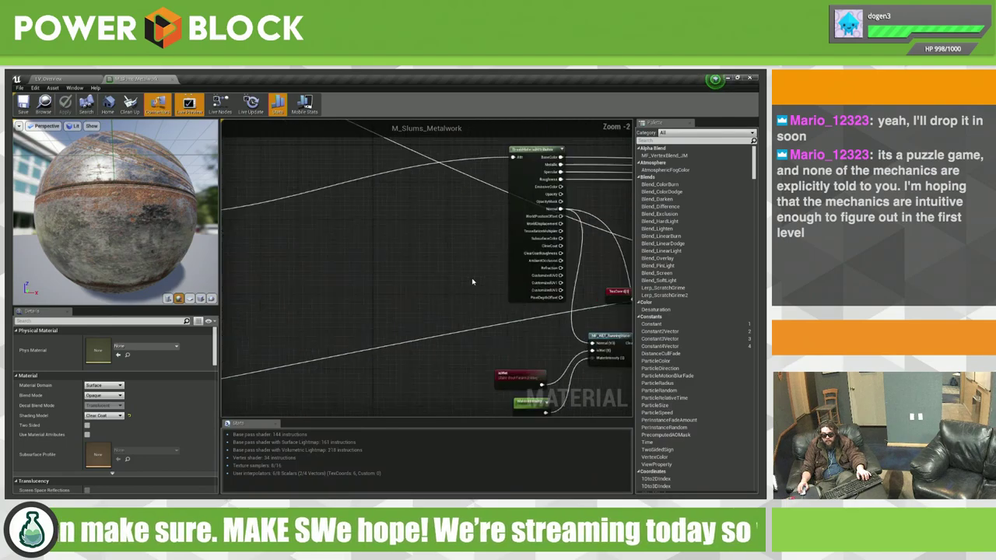
{"action": "scroll", "coordinate": [443, 288], "scroll_direction": "up", "scroll_amount": 2}
{"action": "scroll", "coordinate": [440, 309], "scroll_direction": "up", "scroll_amount": 2}
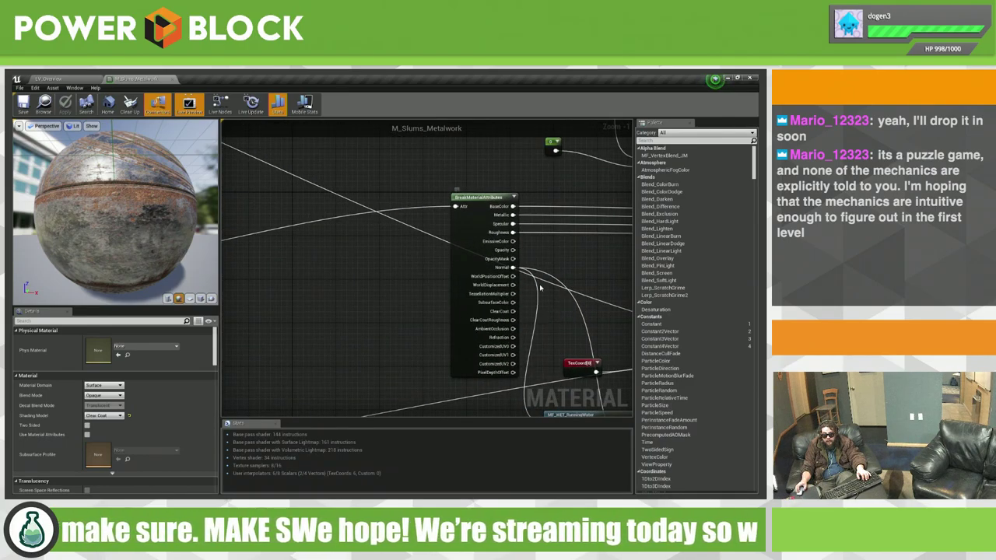
Step: Select the WaterIntensity node and raise its default to 10.327405, checking the wetter preview
{"action": "mouse_move", "coordinate": [541, 287]}
{"action": "right_mouse_down"}
{"action": "mouse_move", "coordinate": [455, 271]}
{"action": "mouse_move", "coordinate": [589, 303]}
{"action": "mouse_move", "coordinate": [576, 295]}
{"action": "mouse_move", "coordinate": [460, 349]}
{"action": "right_mouse_up"}
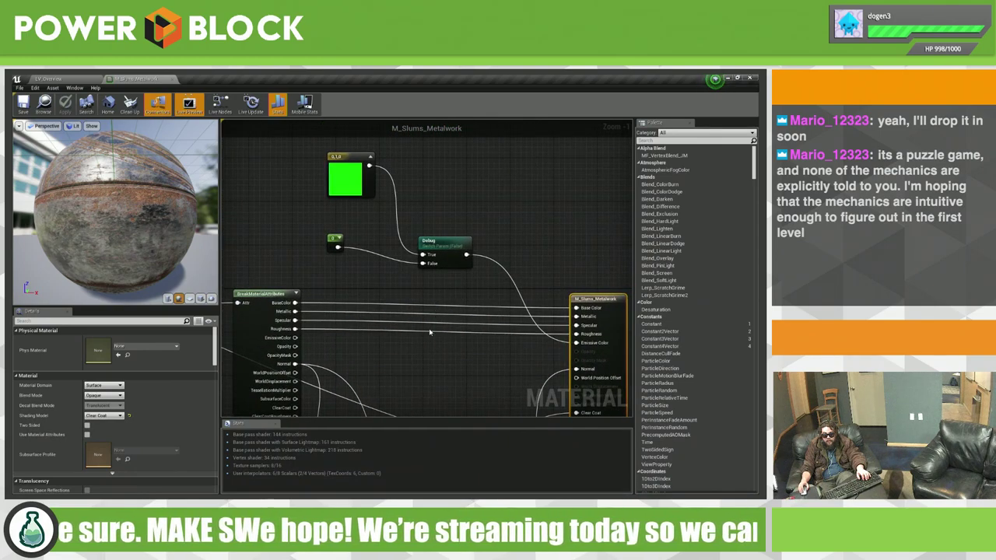
{"action": "mouse_move", "coordinate": [411, 323]}
{"action": "right_mouse_down"}
{"action": "mouse_move", "coordinate": [507, 362]}
{"action": "mouse_move", "coordinate": [498, 348]}
{"action": "mouse_move", "coordinate": [551, 246]}
{"action": "mouse_move", "coordinate": [544, 256]}
{"action": "right_mouse_up"}
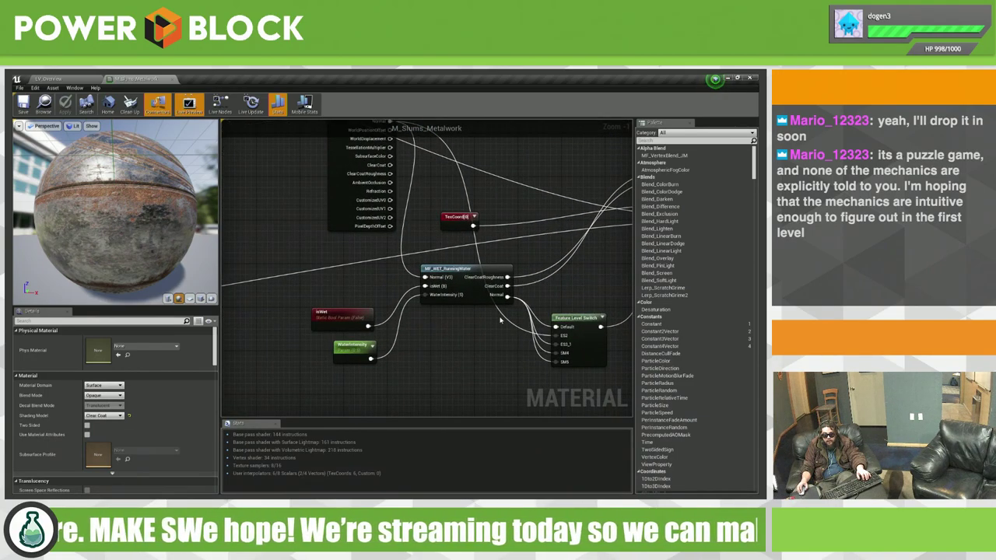
{"action": "left_click", "coordinate": [352, 347]}
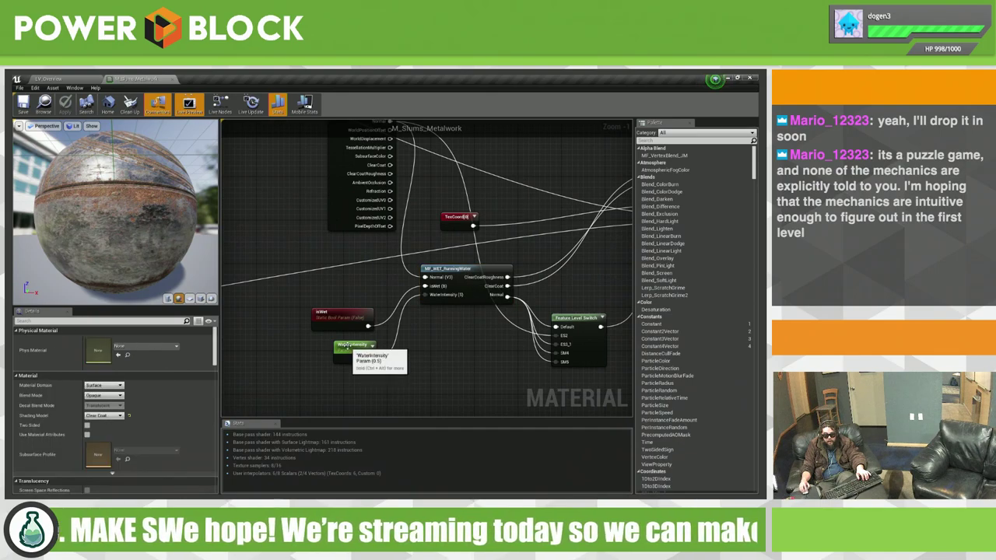
{"action": "mouse_move", "coordinate": [466, 352]}
{"action": "right_mouse_down"}
{"action": "mouse_move", "coordinate": [389, 342]}
{"action": "mouse_move", "coordinate": [399, 346]}
{"action": "right_mouse_up"}
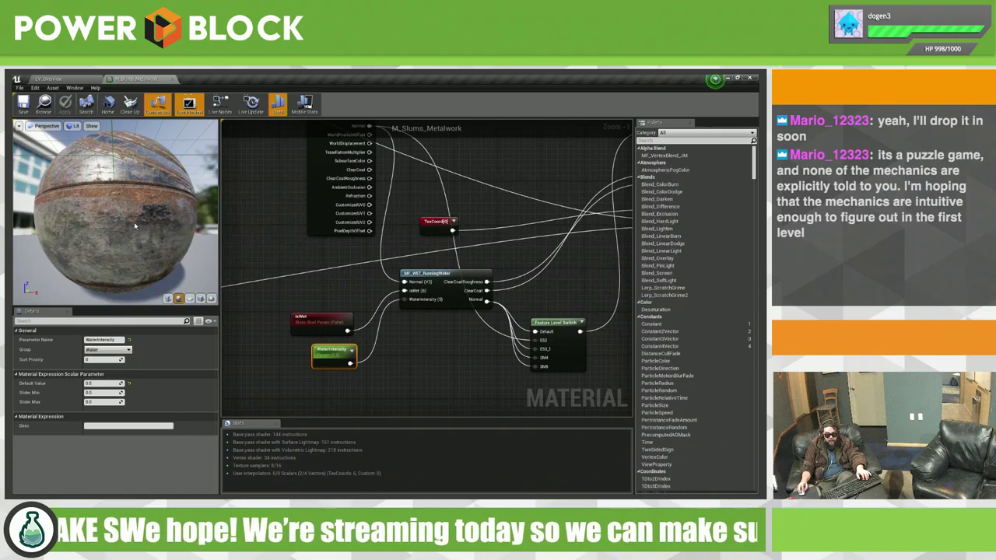
{"action": "left_click_drag", "start_coordinate": [134, 222], "coordinate": [145, 179]}
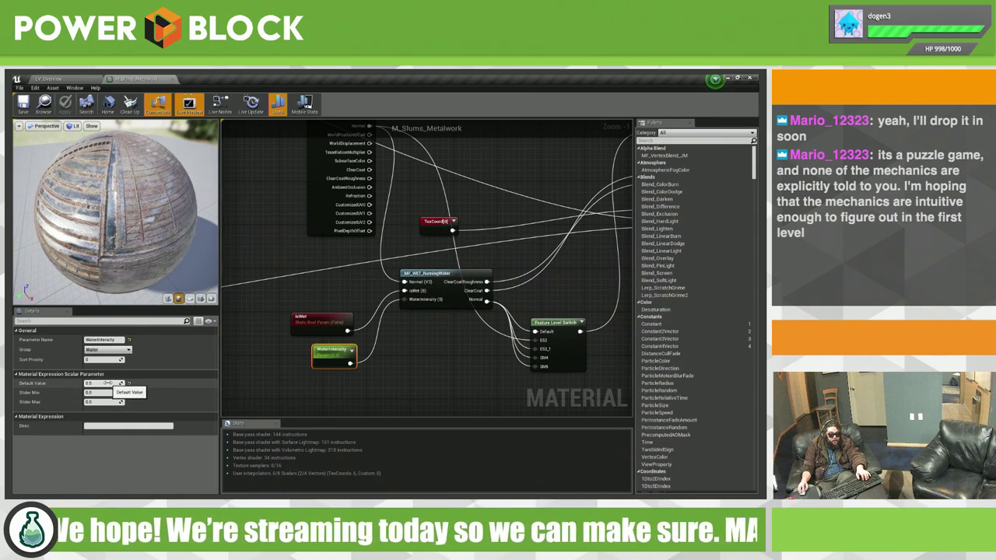
{"action": "left_click_drag", "start_coordinate": [117, 383], "coordinate": [134, 382]}
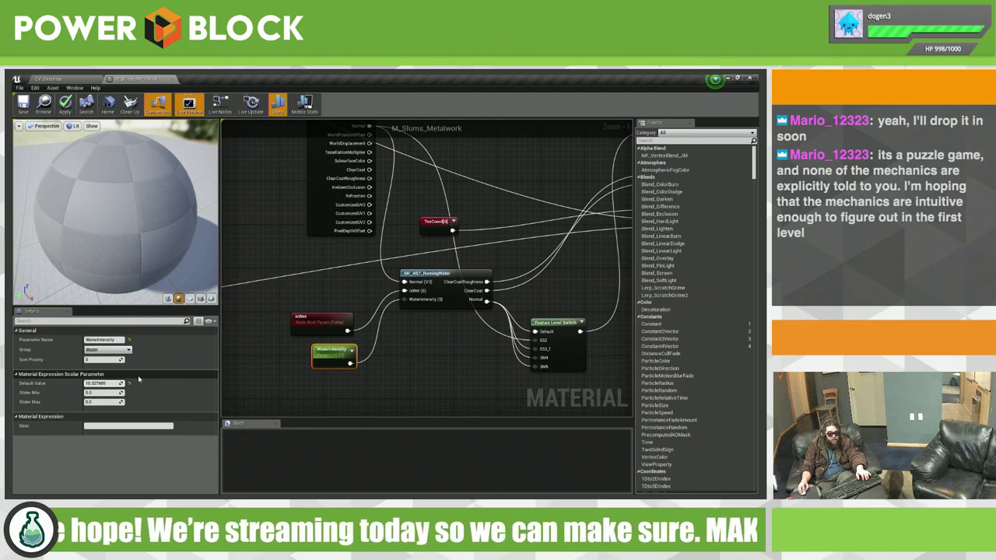
{"action": "mouse_move", "coordinate": [109, 269]}
{"action": "left_mouse_down"}
{"action": "mouse_move", "coordinate": [115, 210]}
{"action": "mouse_move", "coordinate": [74, 207]}
{"action": "mouse_move", "coordinate": [62, 229]}
{"action": "left_mouse_up"}
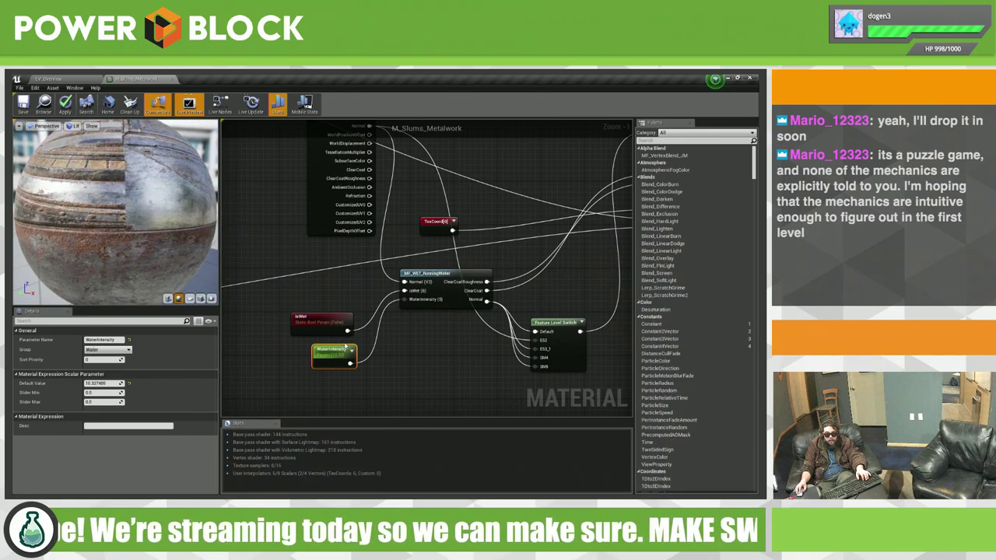
{"action": "right_click_drag", "start_coordinate": [394, 349], "coordinate": [450, 359]}
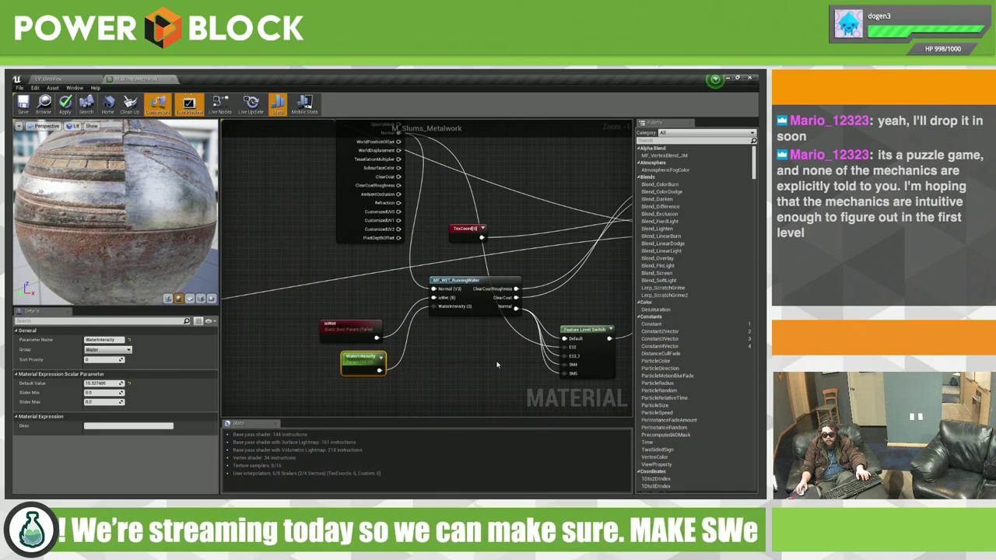
Step: Open MF_WET_RunningWater and centre its graph on the Output Normal and panner nodes
{"action": "double_click", "coordinate": [473, 287]}
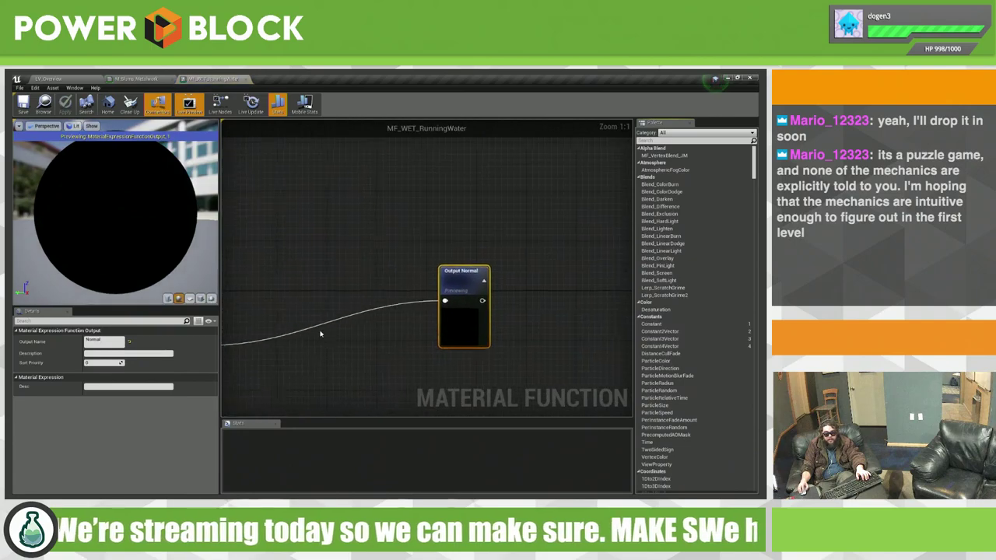
{"action": "scroll", "coordinate": [447, 294], "scroll_direction": "down", "scroll_amount": 11}
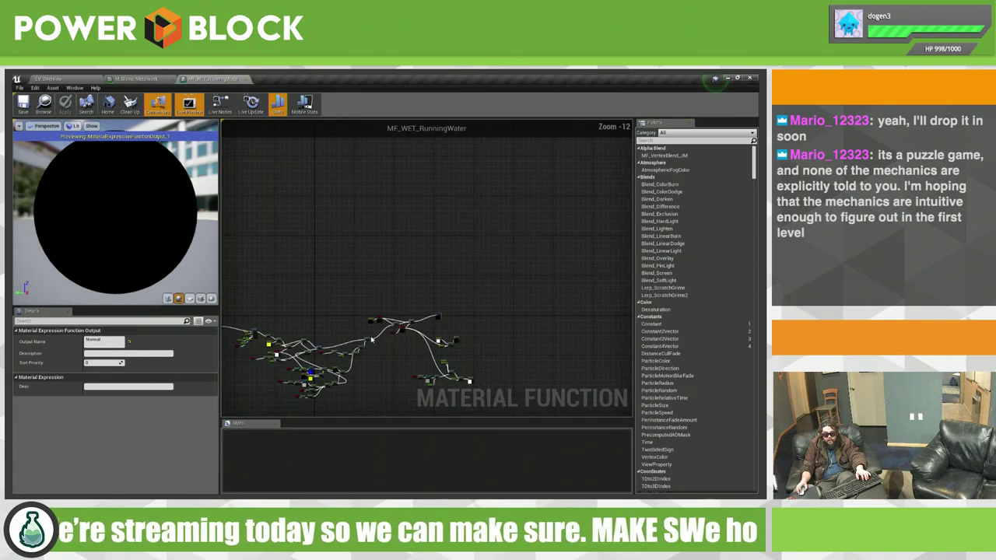
{"action": "right_click_drag", "start_coordinate": [460, 273], "coordinate": [515, 223]}
{"action": "scroll", "coordinate": [450, 293], "scroll_direction": "up", "scroll_amount": 10}
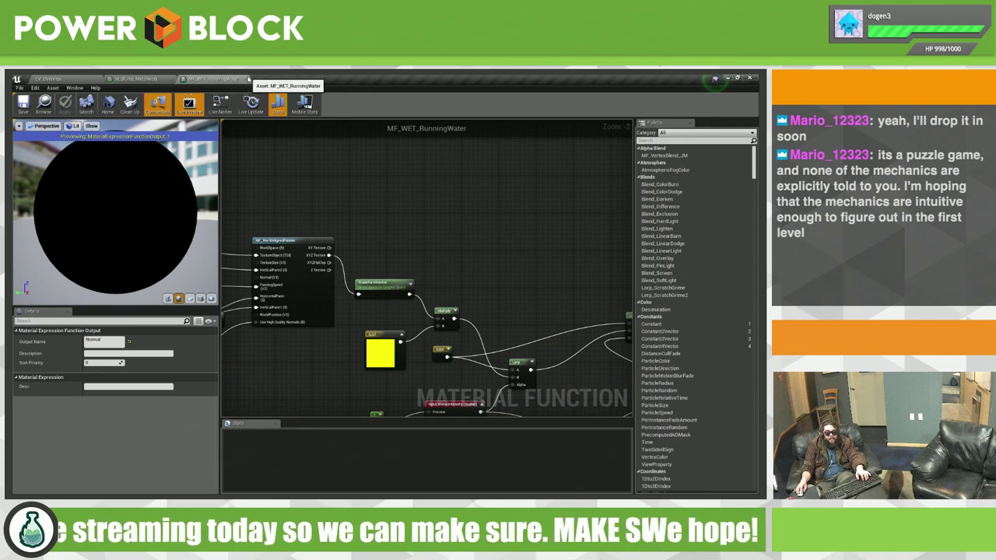
Step: Close the MF_WET_RunningWater function and material, then select the wooden planks trash mesh
{"action": "left_click", "coordinate": [245, 80]}
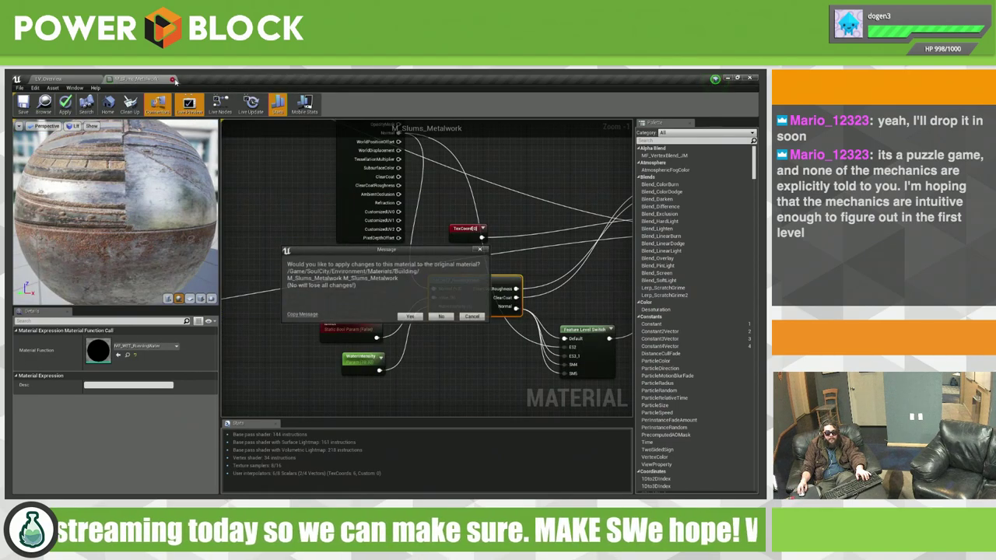
{"action": "left_click", "coordinate": [440, 316]}
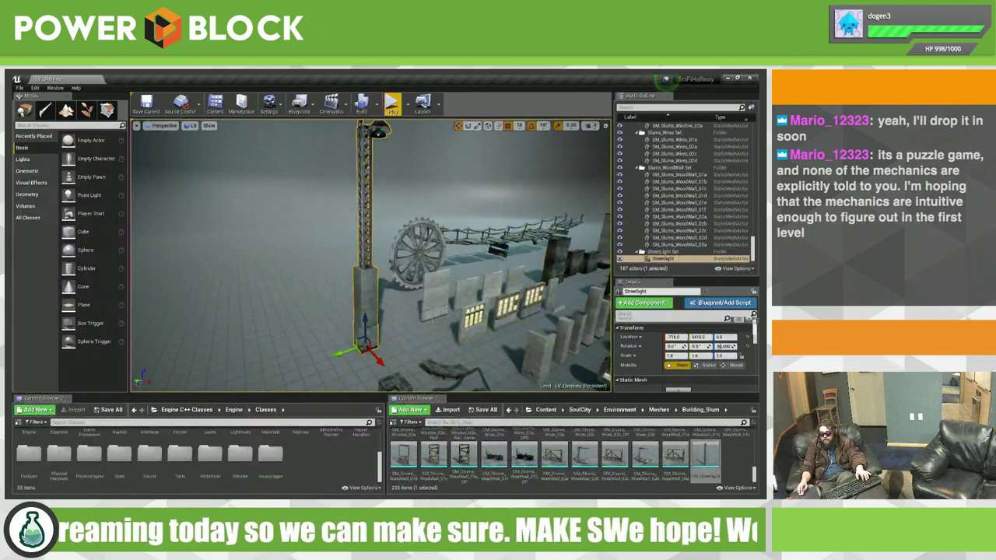
{"action": "right_click_drag", "start_coordinate": [538, 271], "coordinate": [538, 271]}
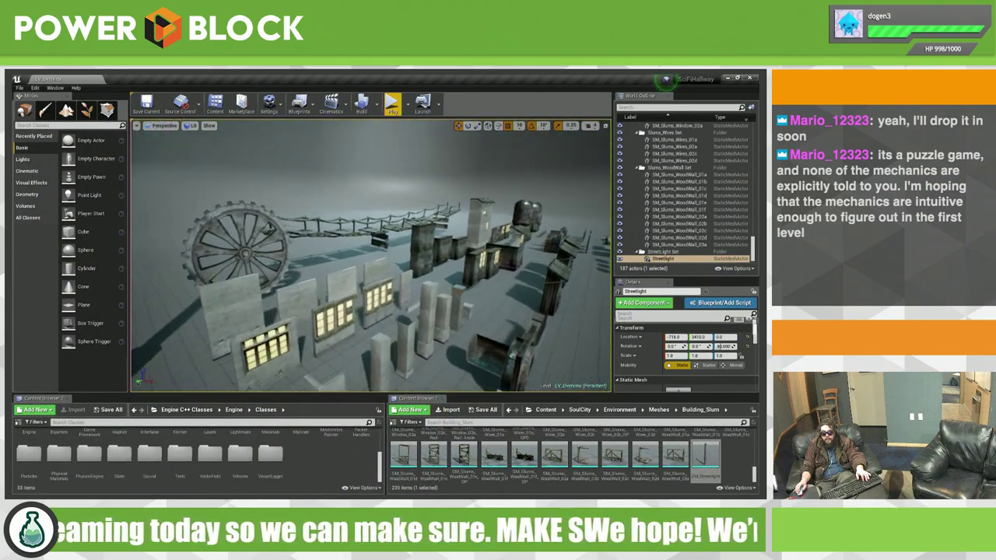
{"action": "right_click_drag", "start_coordinate": [538, 272], "coordinate": [539, 271]}
{"action": "right_click_drag", "start_coordinate": [402, 123], "coordinate": [402, 123]}
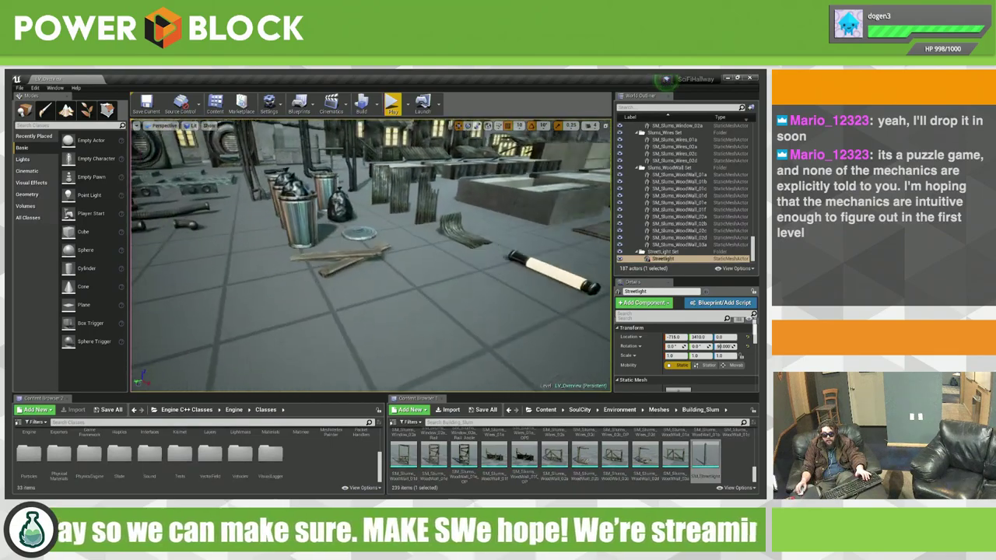
{"action": "left_click", "coordinate": [410, 285]}
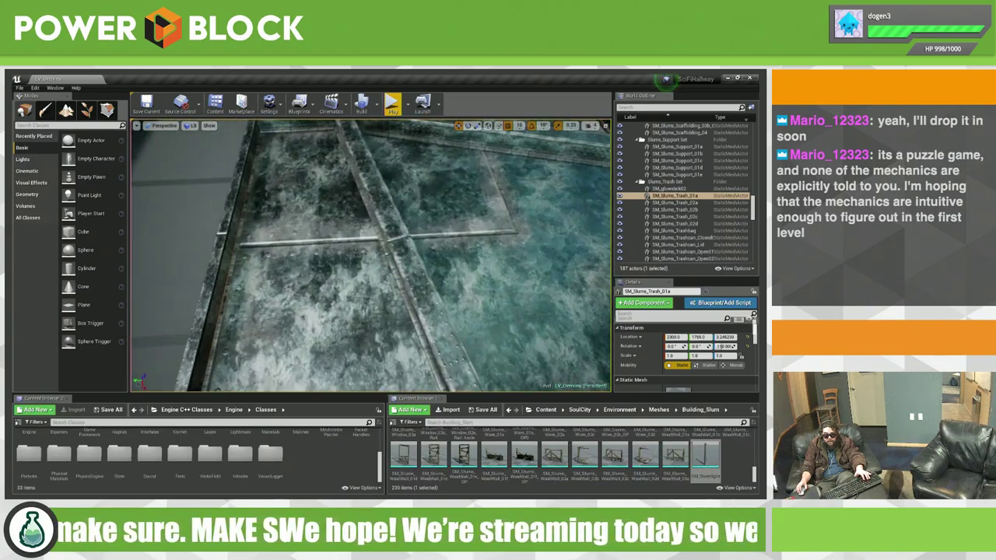
Step: Pull the camera back to a wide overhead view of the slum asset layout
{"action": "right_click_drag", "start_coordinate": [370, 257], "coordinate": [404, 234]}
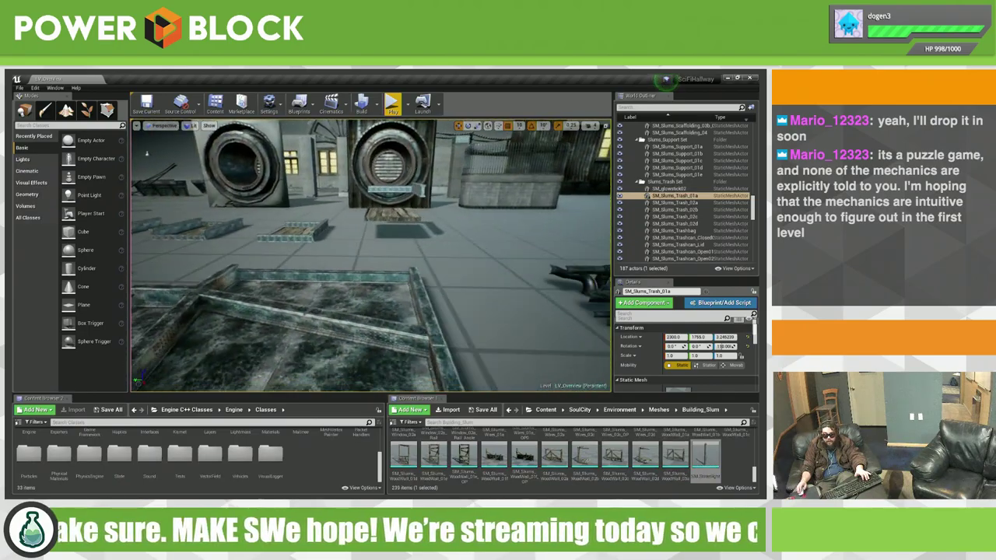
{"action": "right_click_drag", "start_coordinate": [515, 168], "coordinate": [515, 168]}
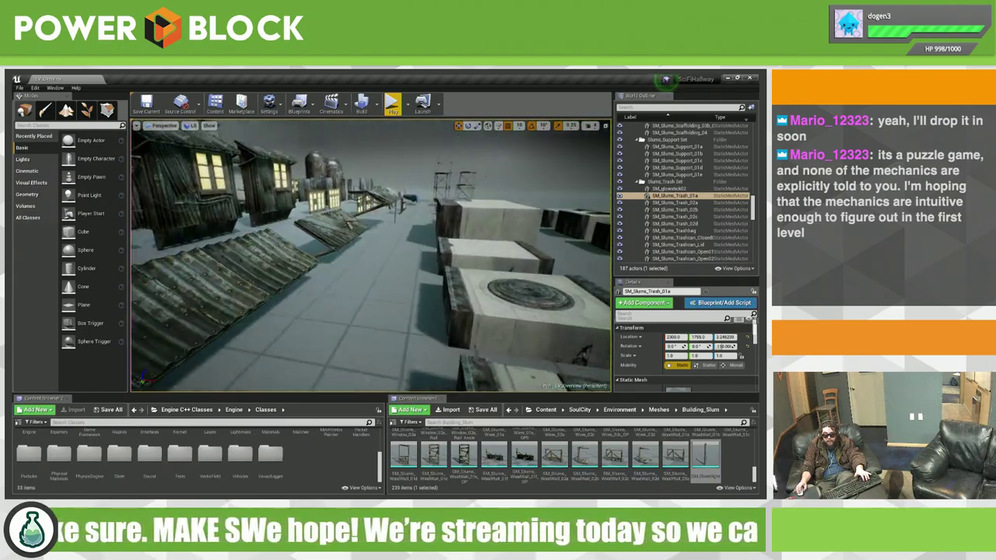
{"action": "right_click_drag", "start_coordinate": [475, 294], "coordinate": [475, 294]}
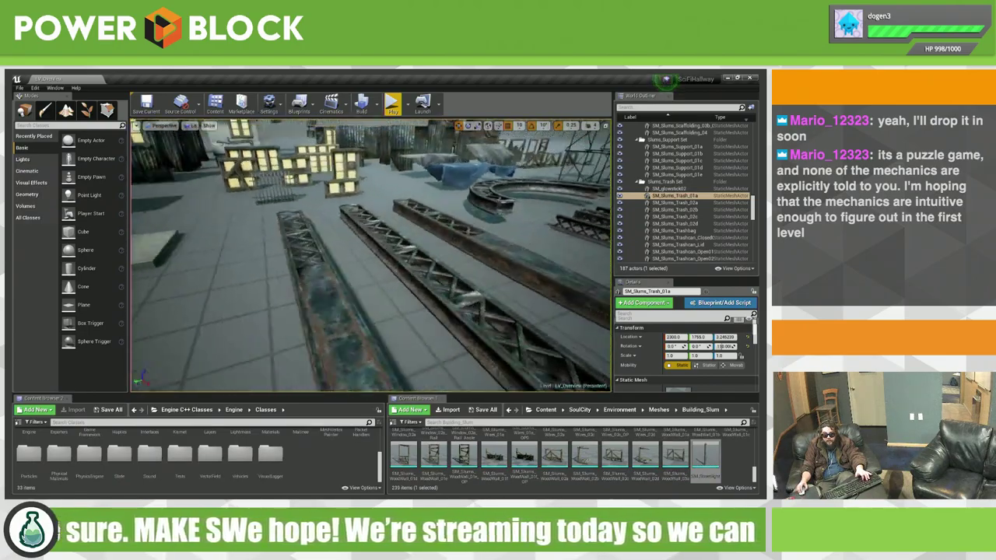
{"action": "right_click_drag", "start_coordinate": [152, 144], "coordinate": [152, 144]}
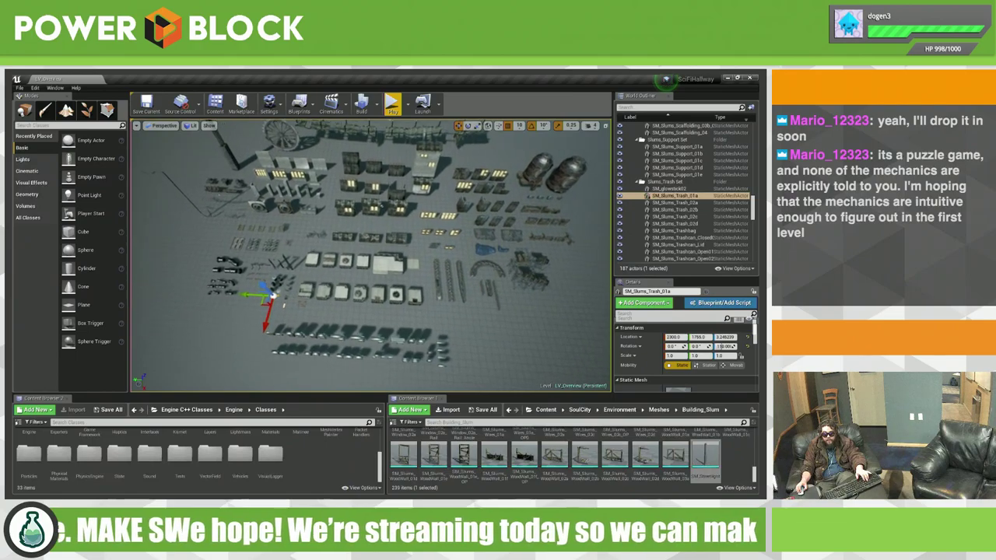
{"action": "right_click_drag", "start_coordinate": [152, 143], "coordinate": [153, 143]}
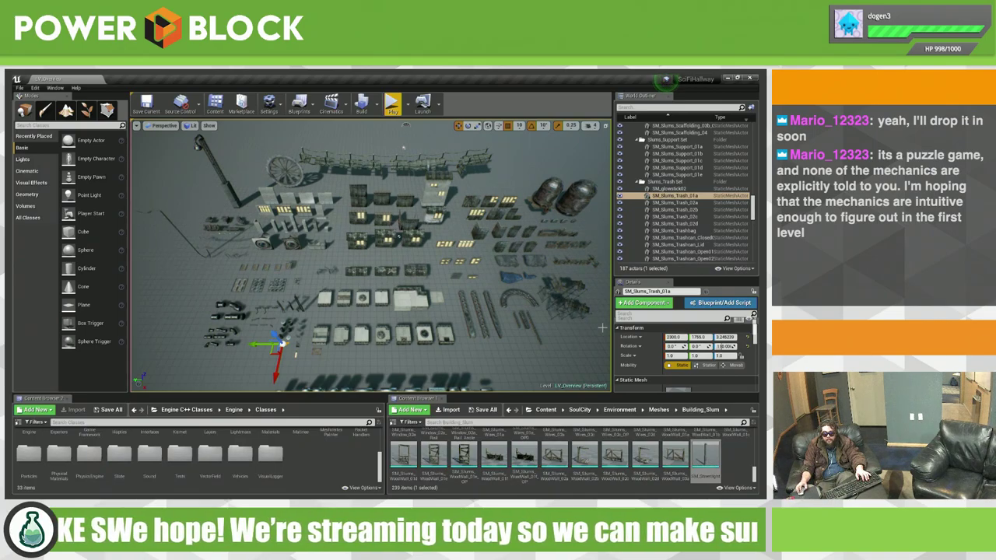
{"action": "scroll", "coordinate": [519, 345], "scroll_direction": "up", "scroll_amount": 5}
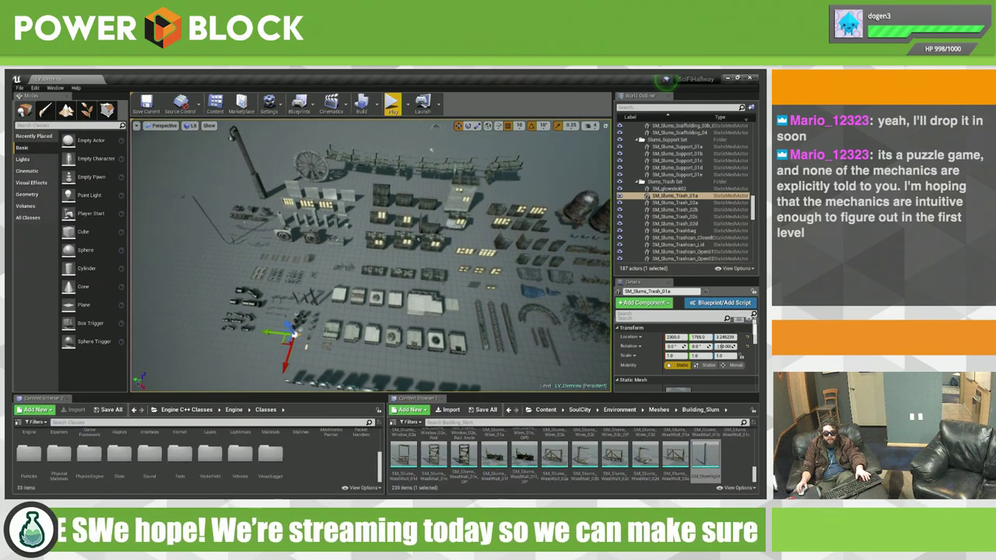
Step: Collapse the Slums_Trash Set, Slums_Support Set and Slums_Wall Set 1 folders in the Outliner
{"action": "left_click", "coordinate": [638, 183]}
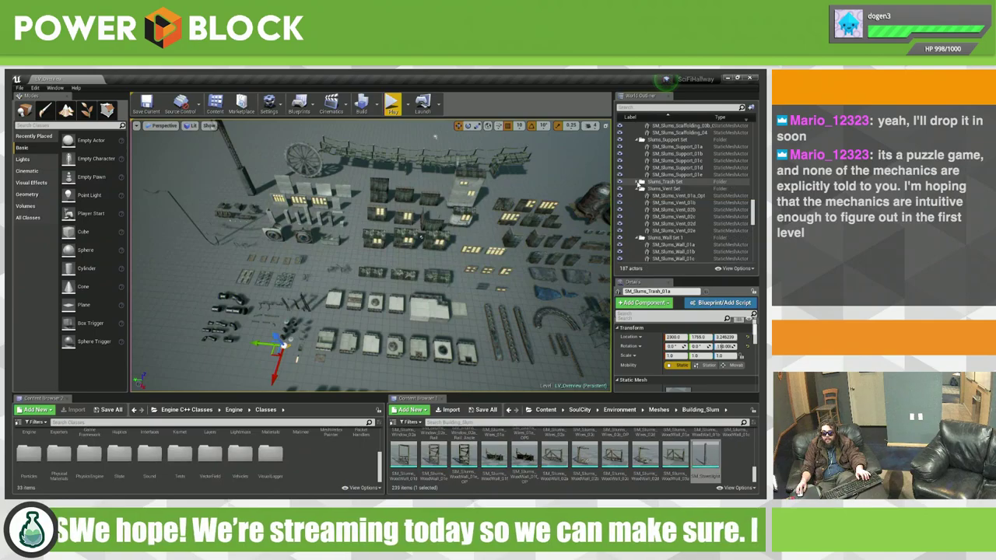
{"action": "left_click", "coordinate": [637, 140]}
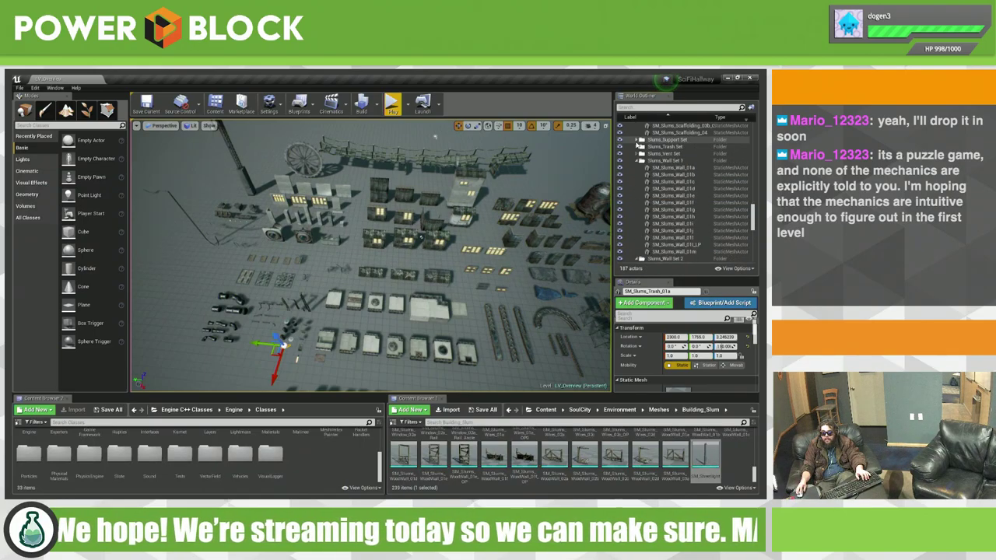
{"action": "left_click", "coordinate": [638, 160]}
{"action": "scroll", "coordinate": [669, 194], "scroll_direction": "up", "scroll_amount": 6}
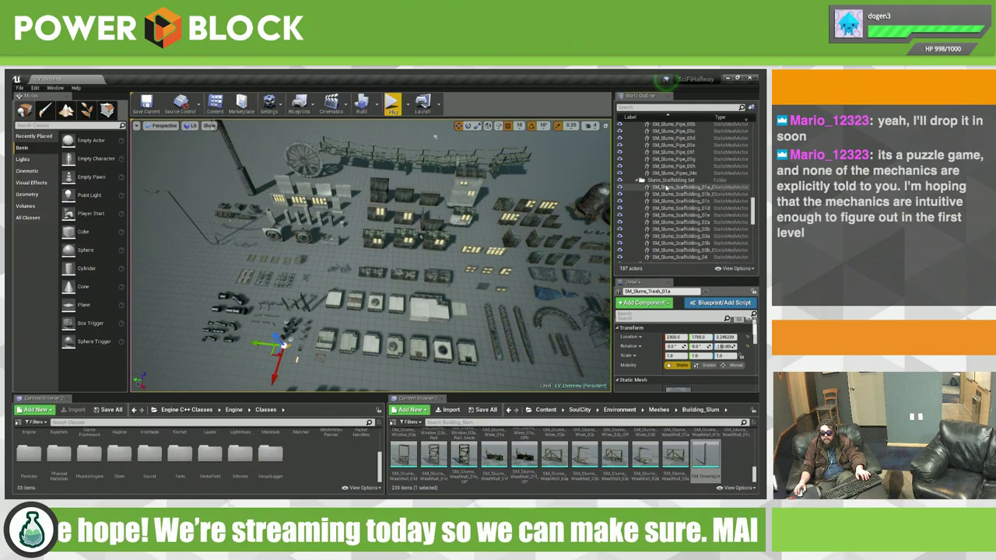
{"action": "type", "text": "SM"}
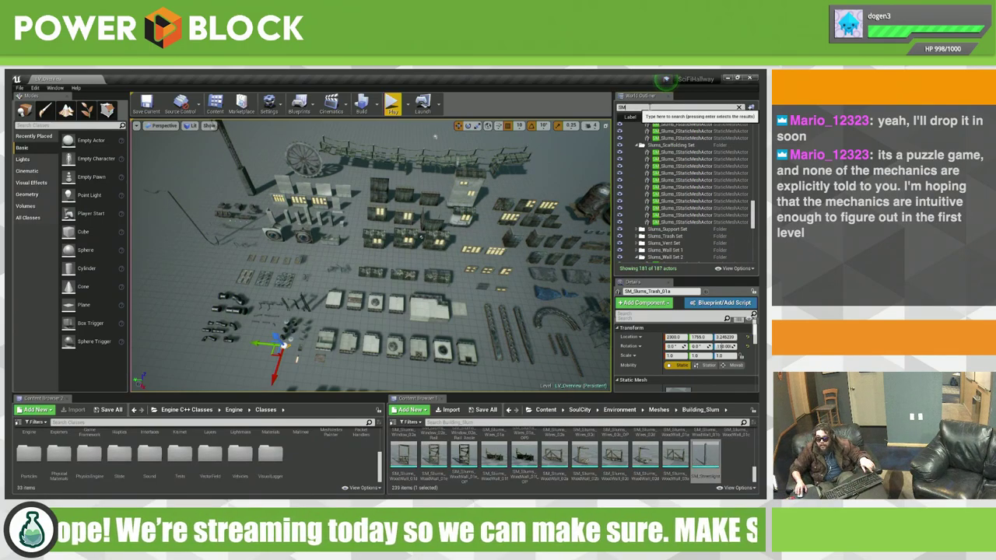
Step: Fly the camera across the slum asset layout and low toward the far buildings
{"action": "mouse_move", "coordinate": [435, 137]}
{"action": "right_mouse_down"}
{"action": "mouse_move", "coordinate": [403, 144]}
{"action": "mouse_move", "coordinate": [470, 247]}
{"action": "right_mouse_up"}
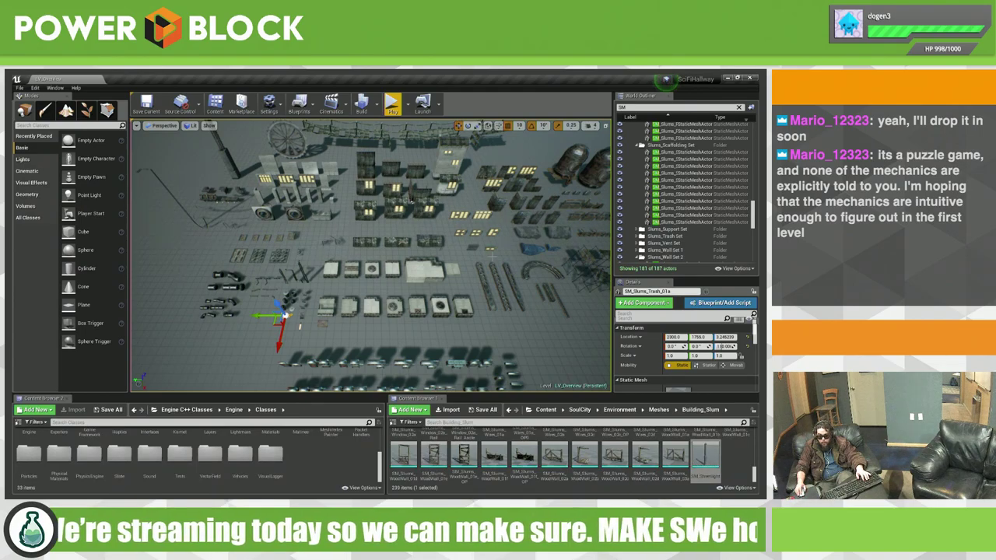
{"action": "mouse_move", "coordinate": [470, 248]}
{"action": "right_mouse_down"}
{"action": "mouse_move", "coordinate": [482, 237]}
{"action": "mouse_move", "coordinate": [467, 194]}
{"action": "right_mouse_up"}
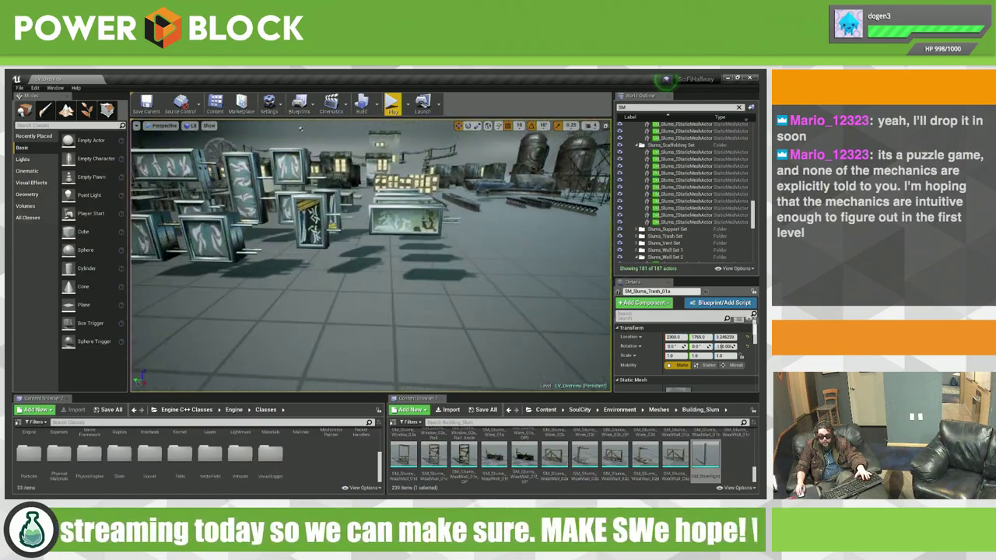
{"action": "mouse_move", "coordinate": [467, 195]}
{"action": "right_mouse_down"}
{"action": "mouse_move", "coordinate": [307, 167]}
{"action": "mouse_move", "coordinate": [281, 129]}
{"action": "mouse_move", "coordinate": [518, 138]}
{"action": "mouse_move", "coordinate": [492, 257]}
{"action": "mouse_move", "coordinate": [360, 152]}
{"action": "right_mouse_up"}
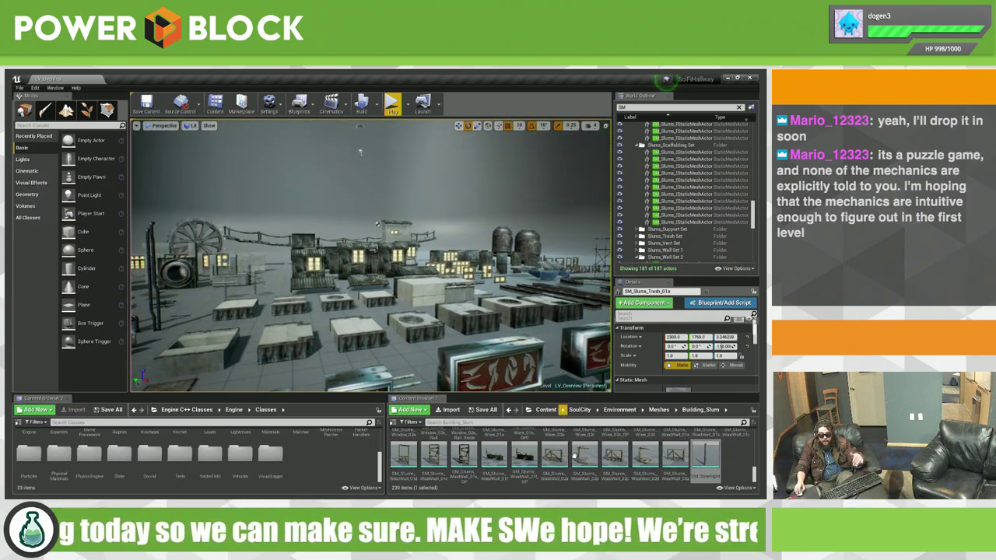
Step: Climb the Content Browser breadcrumbs from Meshes up to the top Content folder
{"action": "scroll", "coordinate": [579, 461], "scroll_direction": "up", "scroll_amount": 2}
{"action": "scroll", "coordinate": [580, 461], "scroll_direction": "up", "scroll_amount": 2}
{"action": "scroll", "coordinate": [599, 455], "scroll_direction": "up", "scroll_amount": 2}
{"action": "scroll", "coordinate": [622, 443], "scroll_direction": "up", "scroll_amount": 2}
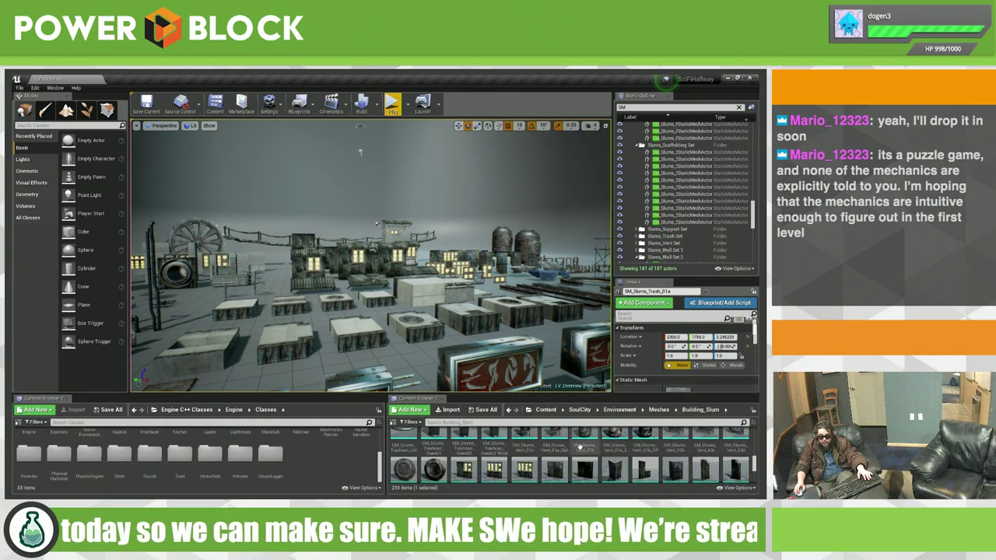
{"action": "scroll", "coordinate": [645, 434], "scroll_direction": "up", "scroll_amount": 1}
{"action": "scroll", "coordinate": [654, 436], "scroll_direction": "up", "scroll_amount": 2}
{"action": "left_click", "coordinate": [660, 410]}
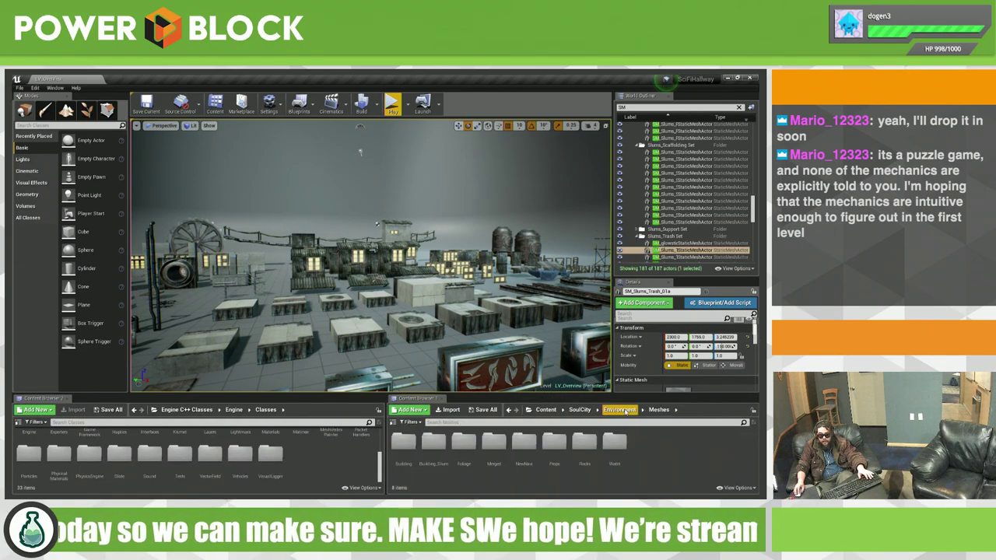
{"action": "left_click", "coordinate": [626, 410]}
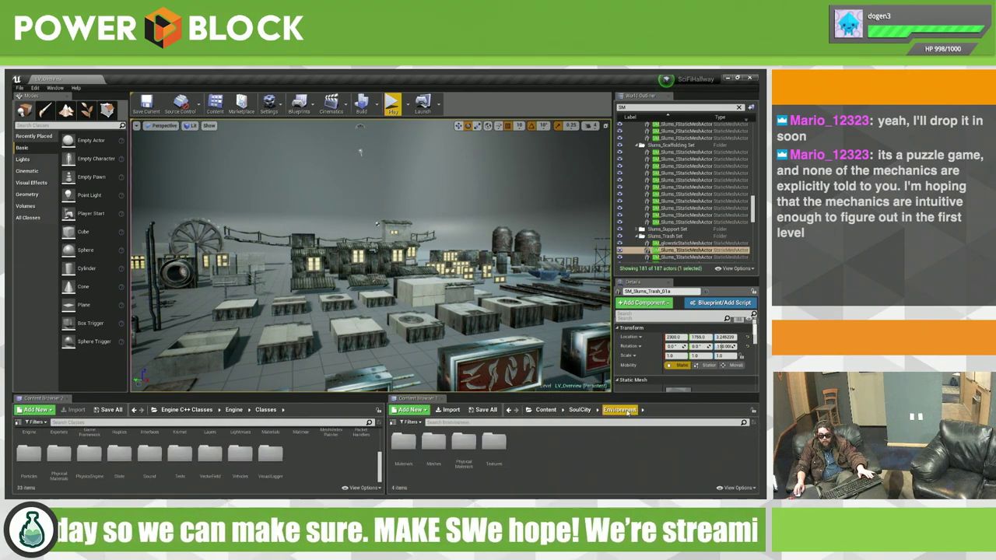
{"action": "left_click", "coordinate": [581, 410]}
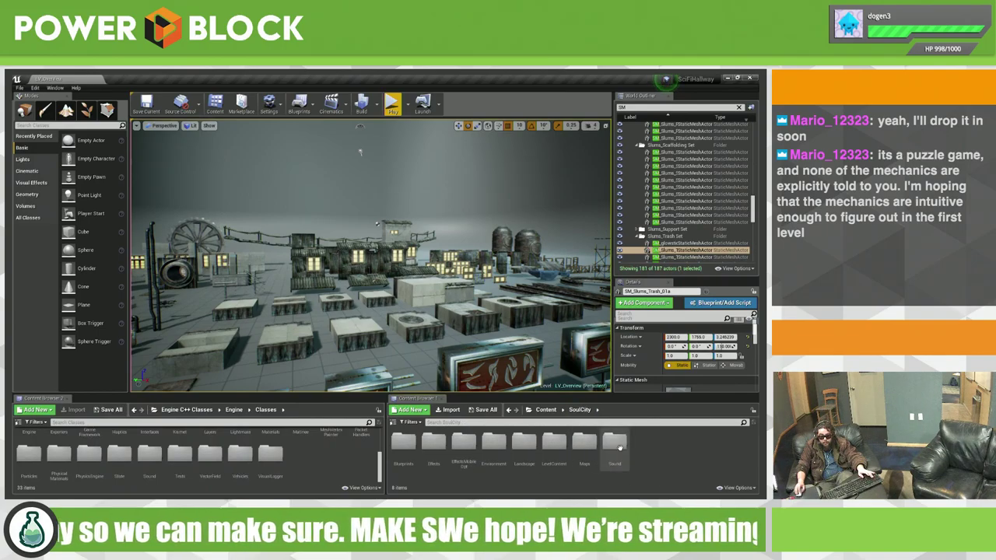
{"action": "left_click", "coordinate": [546, 410]}
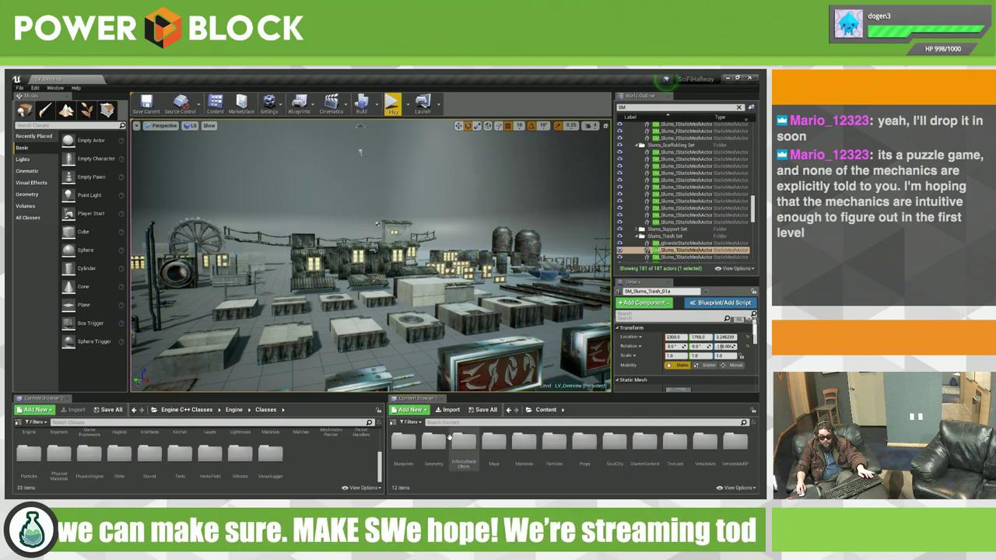
Step: Open InfinityBladeEffects > Maps and load the Overview map
{"action": "double_click", "coordinate": [464, 447]}
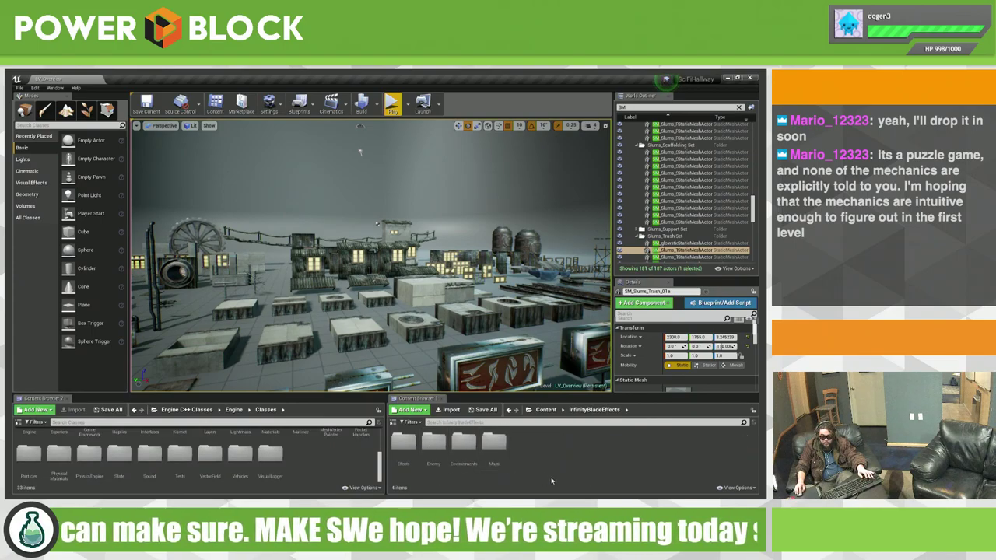
{"action": "double_click", "coordinate": [464, 447]}
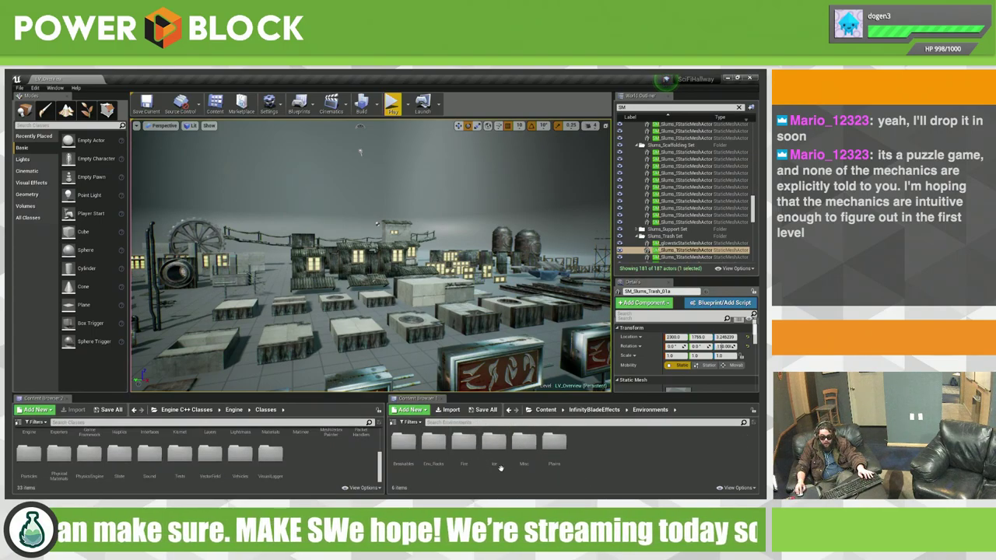
{"action": "left_click", "coordinate": [589, 410]}
{"action": "double_click", "coordinate": [493, 441]}
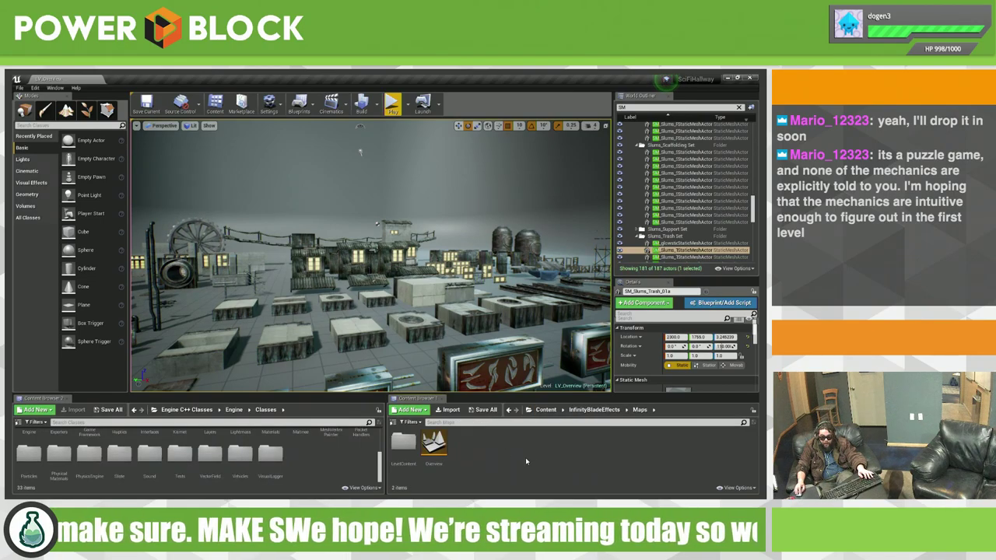
{"action": "double_click", "coordinate": [434, 444]}
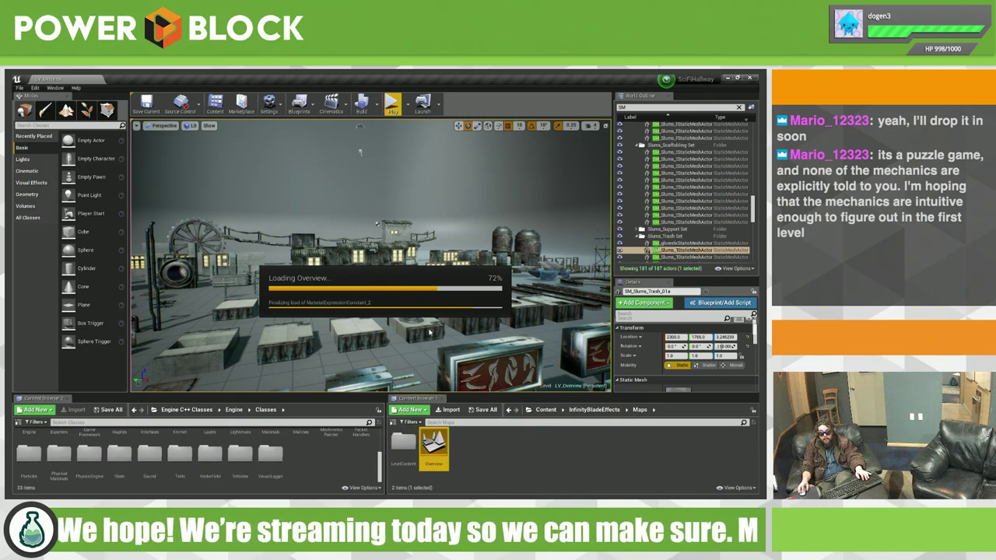
Step: Switch briefly to the Discord chat and return to the Unreal editor
{"action": "key", "text": "alt+Tab"}
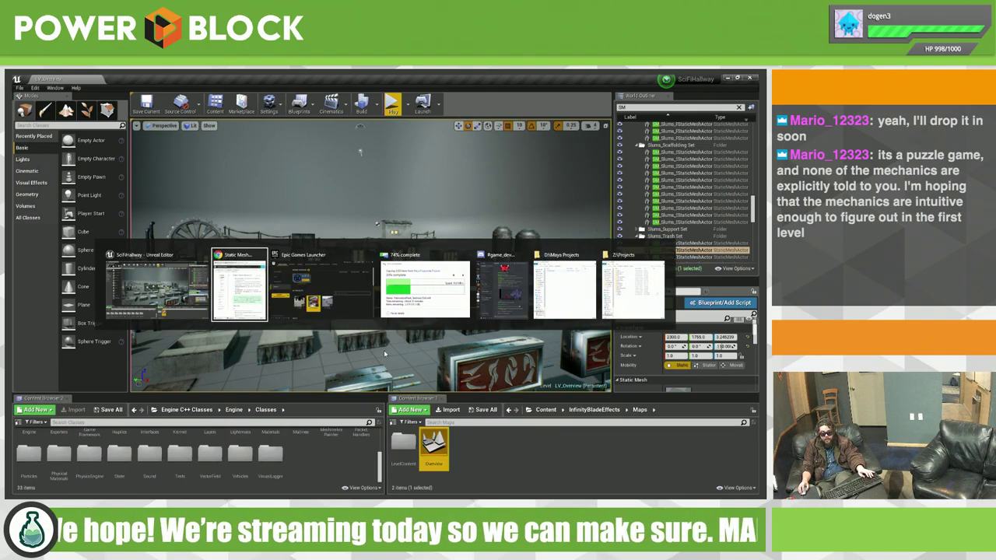
{"action": "key", "text": "alt+Tab"}
{"action": "key", "text": "alt+Tab"}
{"action": "key", "text": "alt+Tab"}
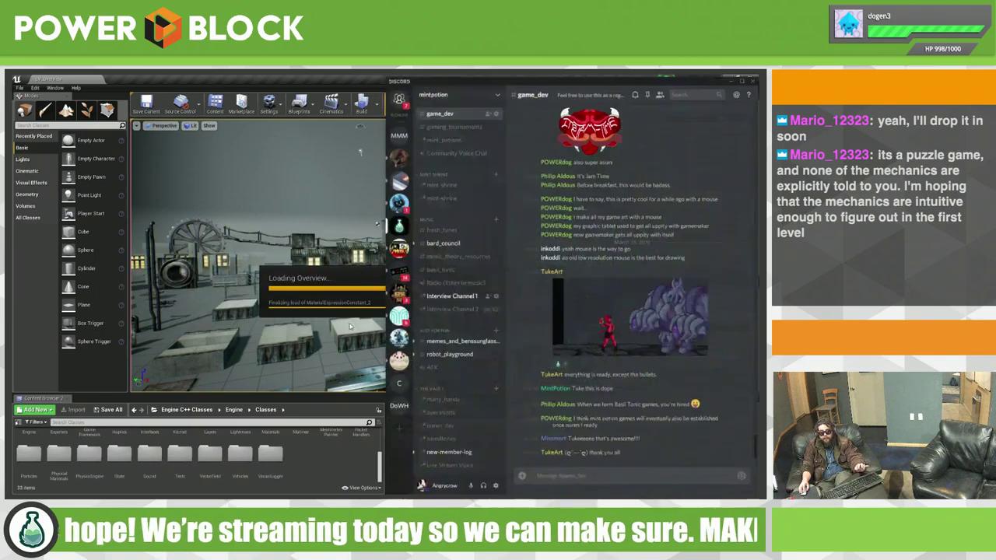
{"action": "key", "text": "alt+Tab"}
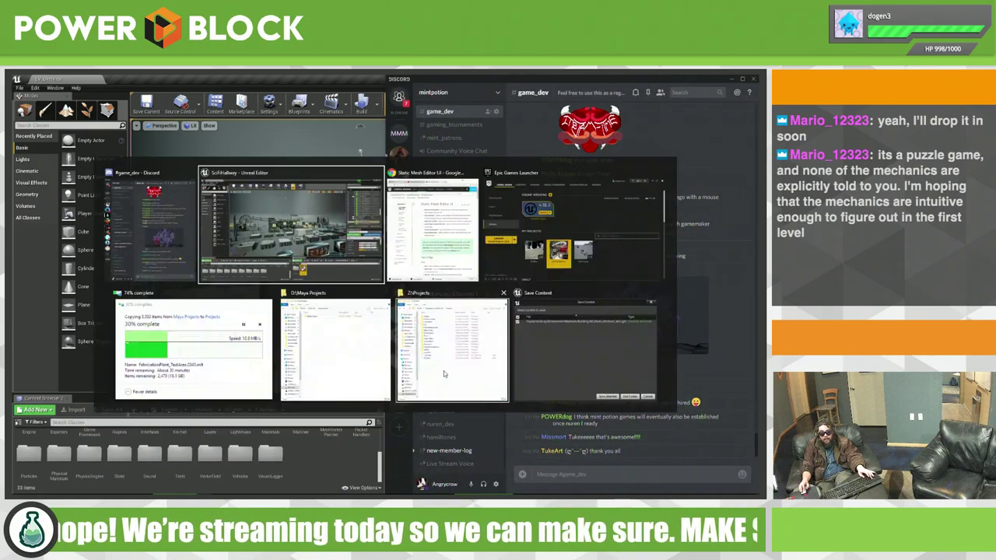
{"action": "key", "text": "alt+Tab"}
{"action": "left_click", "coordinate": [329, 280]}
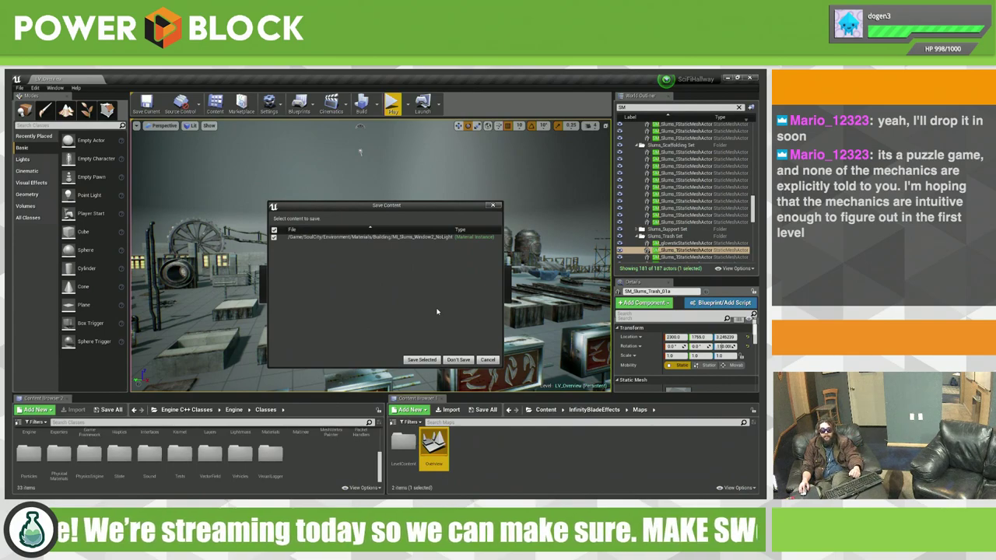
Step: Choose Don't Save to discard the unsaved changes and load the Overview level
{"action": "key", "text": "super"}
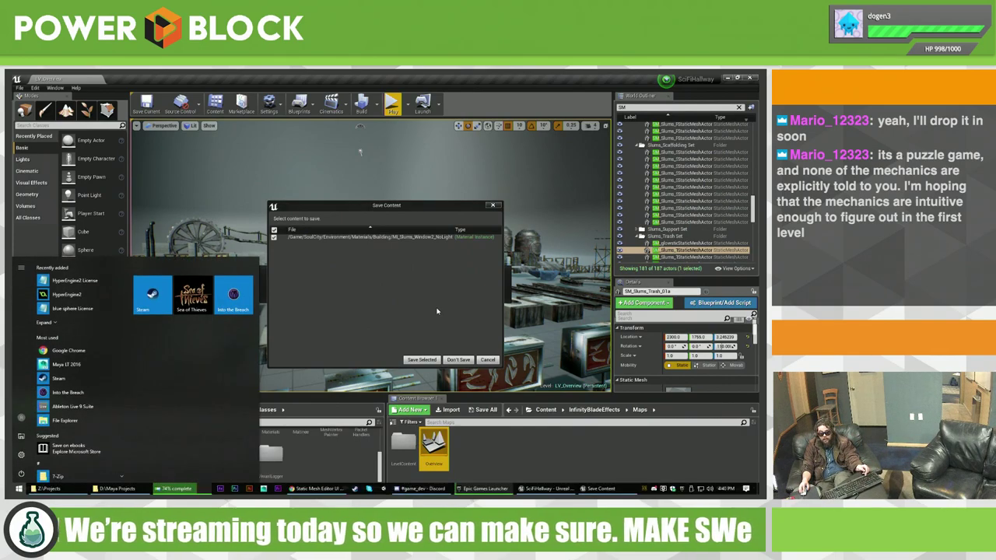
{"action": "key", "text": "super"}
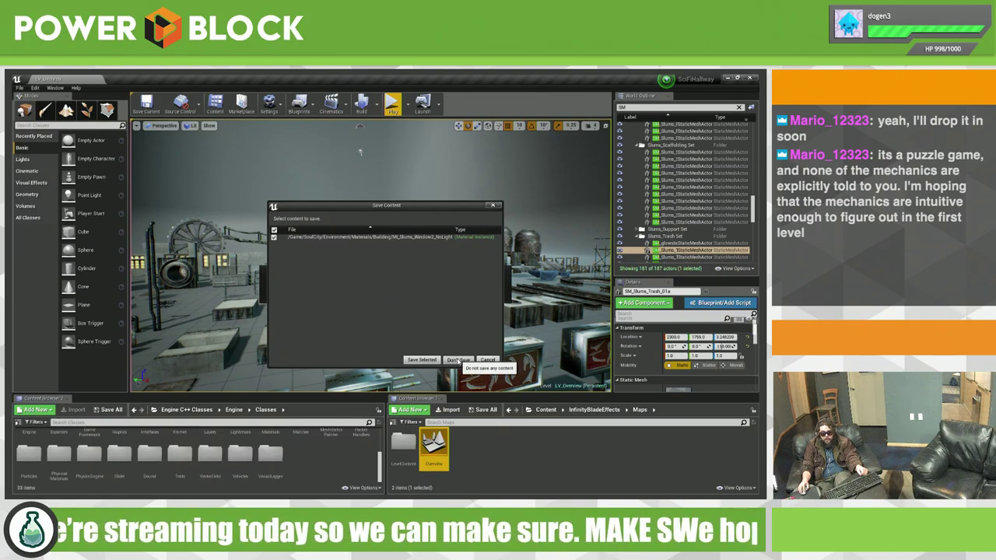
{"action": "left_click", "coordinate": [455, 360]}
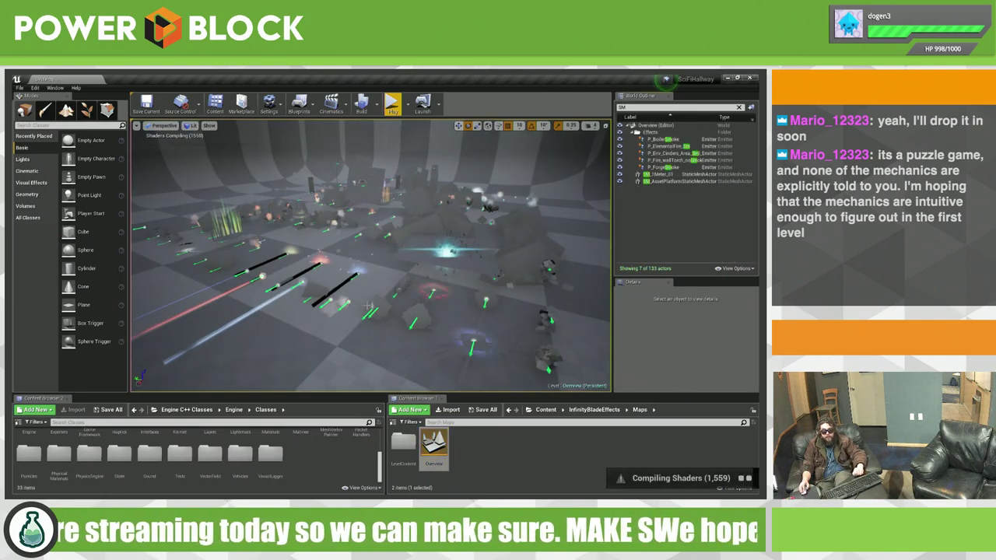
Step: Orbit around the effects showcase and select the P_Beam_Laser_Fire_Large laser emitter
{"action": "mouse_move", "coordinate": [366, 305]}
{"action": "right_mouse_down"}
{"action": "mouse_move", "coordinate": [300, 139]}
{"action": "mouse_move", "coordinate": [288, 169]}
{"action": "right_mouse_up"}
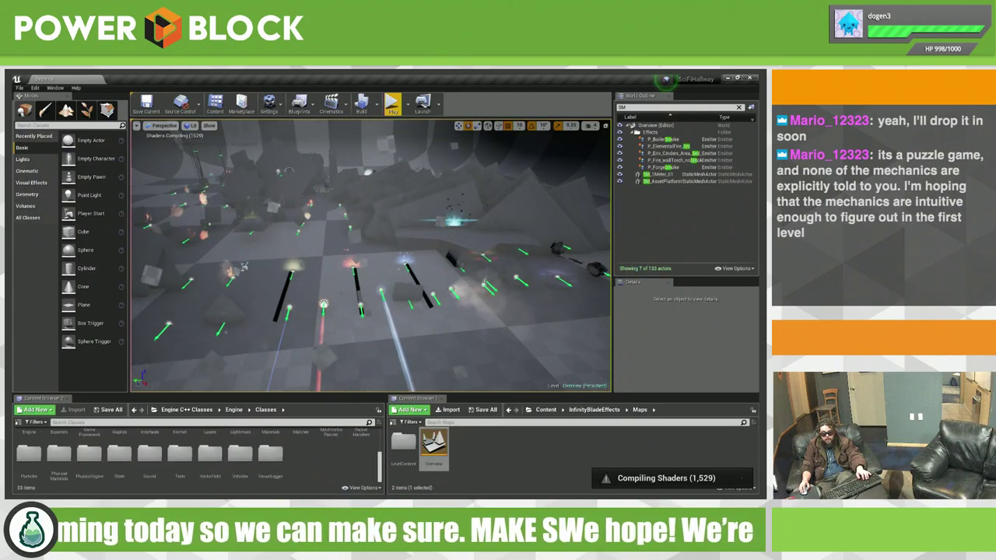
{"action": "mouse_move", "coordinate": [294, 310]}
{"action": "right_mouse_down"}
{"action": "mouse_move", "coordinate": [398, 132]}
{"action": "mouse_move", "coordinate": [335, 247]}
{"action": "mouse_move", "coordinate": [231, 365]}
{"action": "mouse_move", "coordinate": [203, 342]}
{"action": "mouse_move", "coordinate": [366, 299]}
{"action": "right_mouse_up"}
{"action": "left_click", "coordinate": [366, 299]}
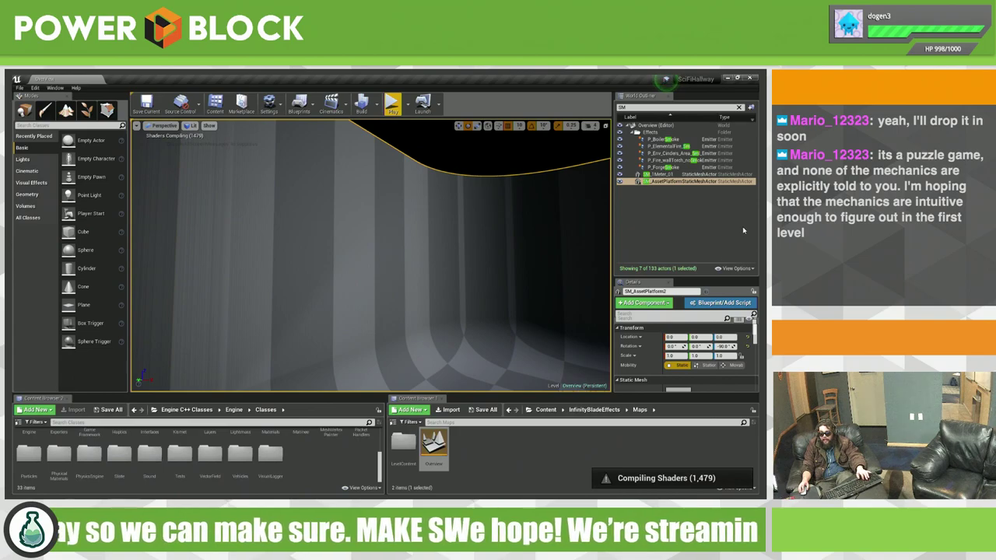
{"action": "mouse_move", "coordinate": [481, 213]}
{"action": "right_mouse_down"}
{"action": "mouse_move", "coordinate": [393, 336]}
{"action": "mouse_move", "coordinate": [464, 172]}
{"action": "mouse_move", "coordinate": [374, 161]}
{"action": "right_mouse_up"}
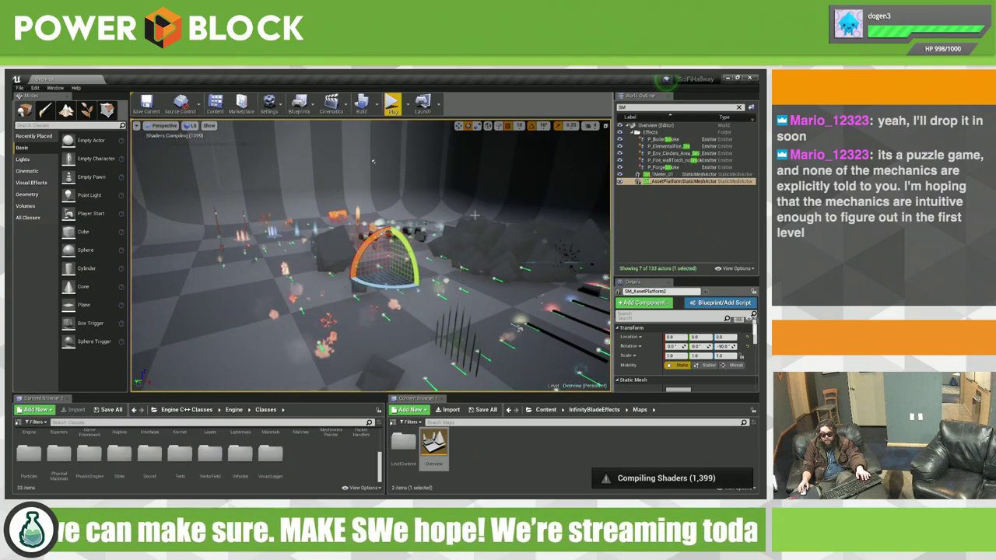
{"action": "mouse_move", "coordinate": [375, 162]}
{"action": "right_mouse_down"}
{"action": "mouse_move", "coordinate": [469, 216]}
{"action": "mouse_move", "coordinate": [420, 210]}
{"action": "mouse_move", "coordinate": [420, 233]}
{"action": "mouse_move", "coordinate": [405, 242]}
{"action": "right_mouse_up"}
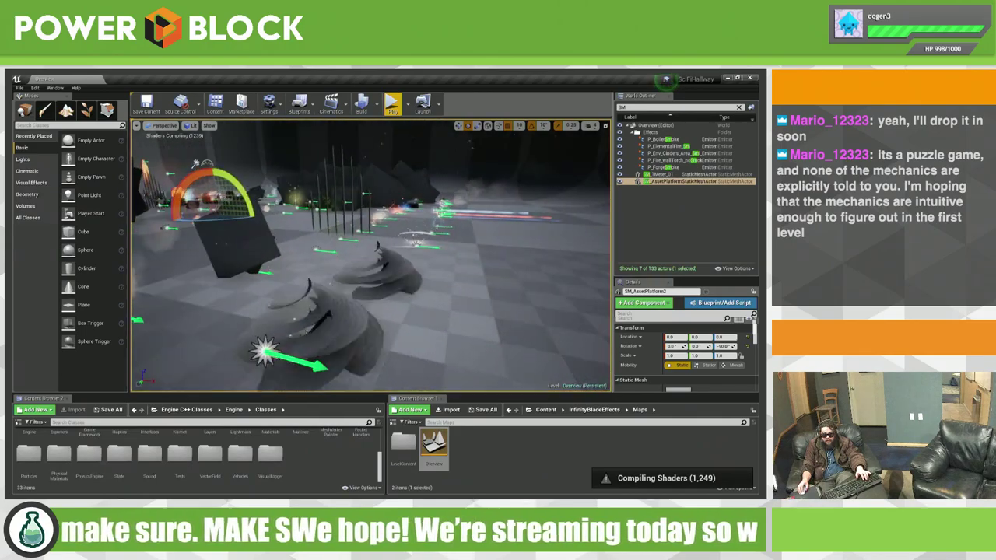
{"action": "mouse_move", "coordinate": [405, 257]}
{"action": "right_mouse_down"}
{"action": "mouse_move", "coordinate": [319, 249]}
{"action": "mouse_move", "coordinate": [288, 261]}
{"action": "mouse_move", "coordinate": [335, 256]}
{"action": "mouse_move", "coordinate": [464, 215]}
{"action": "mouse_move", "coordinate": [464, 261]}
{"action": "mouse_move", "coordinate": [465, 229]}
{"action": "mouse_move", "coordinate": [394, 233]}
{"action": "mouse_move", "coordinate": [398, 199]}
{"action": "right_mouse_up"}
{"action": "left_click", "coordinate": [379, 256]}
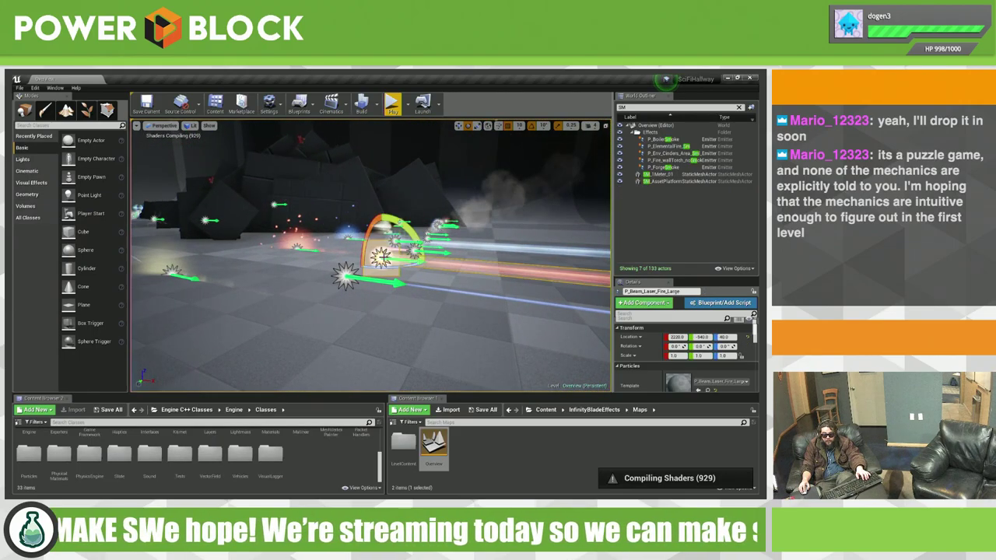
Step: Find the P_Beam_Laser_Fire_Large asset in the content list and open it in Cascade
{"action": "right_click", "coordinate": [383, 256]}
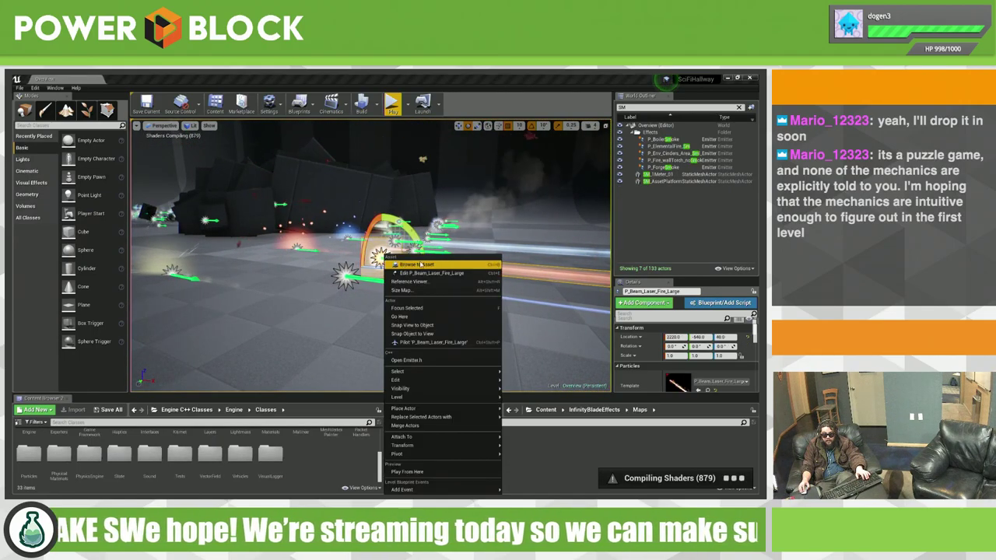
{"action": "left_click", "coordinate": [414, 264]}
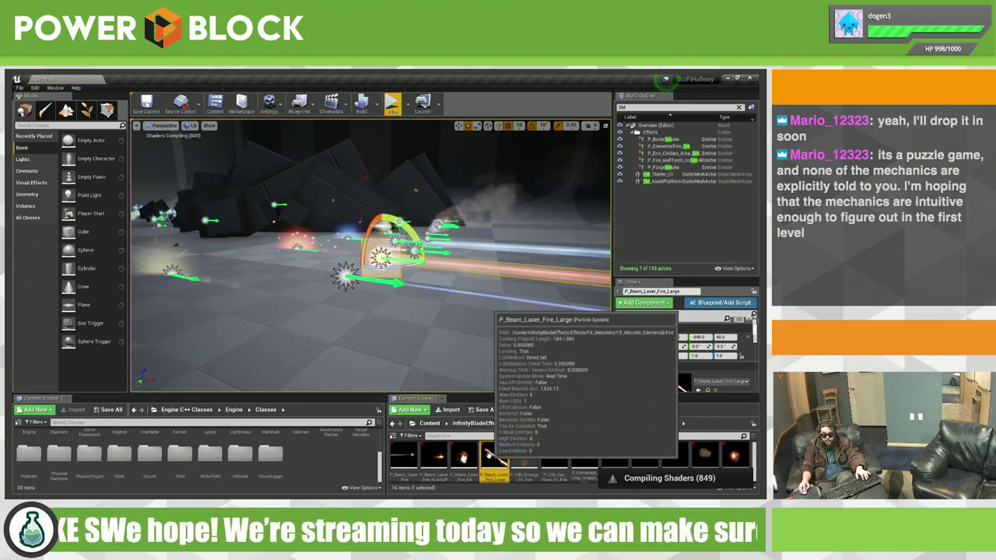
{"action": "double_click", "coordinate": [488, 455]}
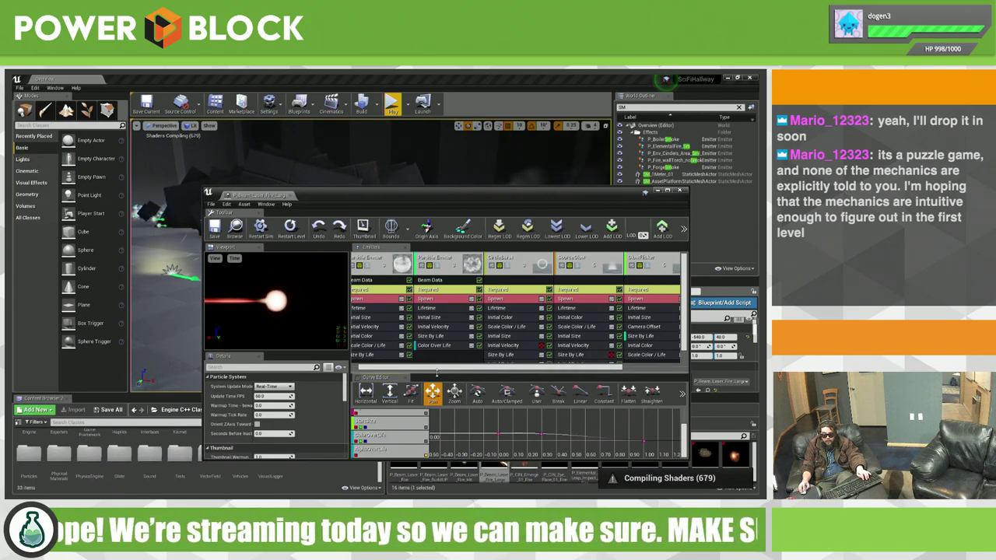
Step: Enlarge and scroll the emitter list, select the second emitter, then close Cascade
{"action": "left_click_drag", "start_coordinate": [437, 372], "coordinate": [455, 410]}
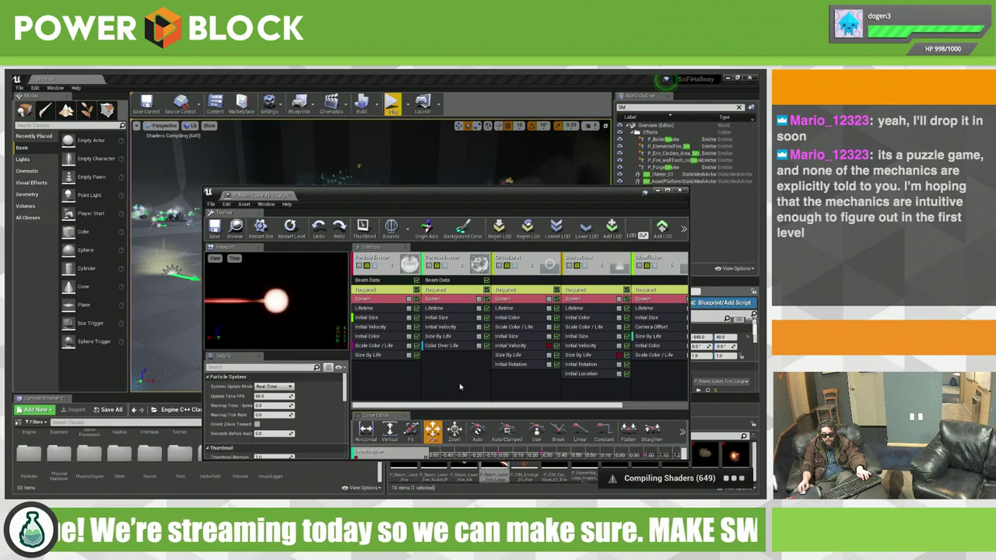
{"action": "left_click", "coordinate": [460, 387]}
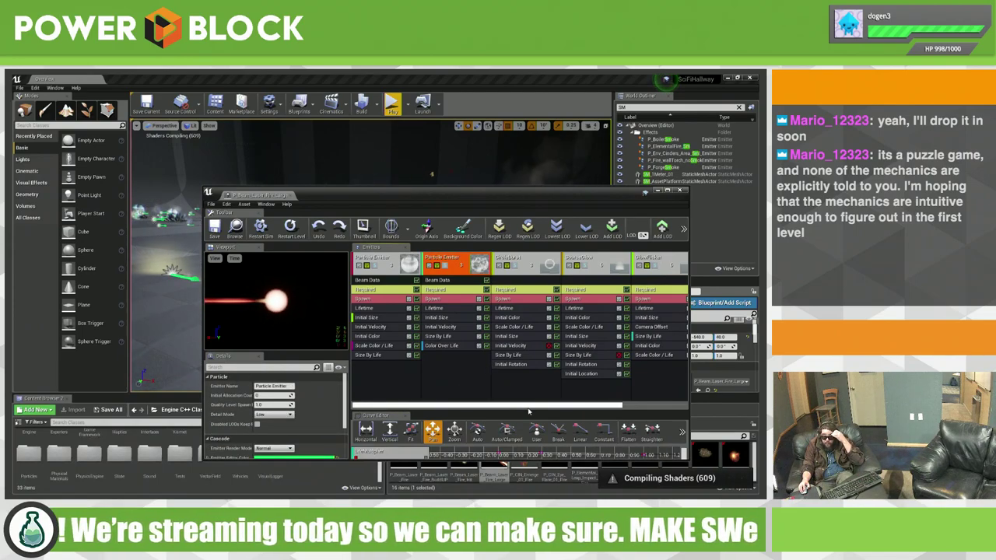
{"action": "left_click_drag", "start_coordinate": [529, 405], "coordinate": [579, 405]}
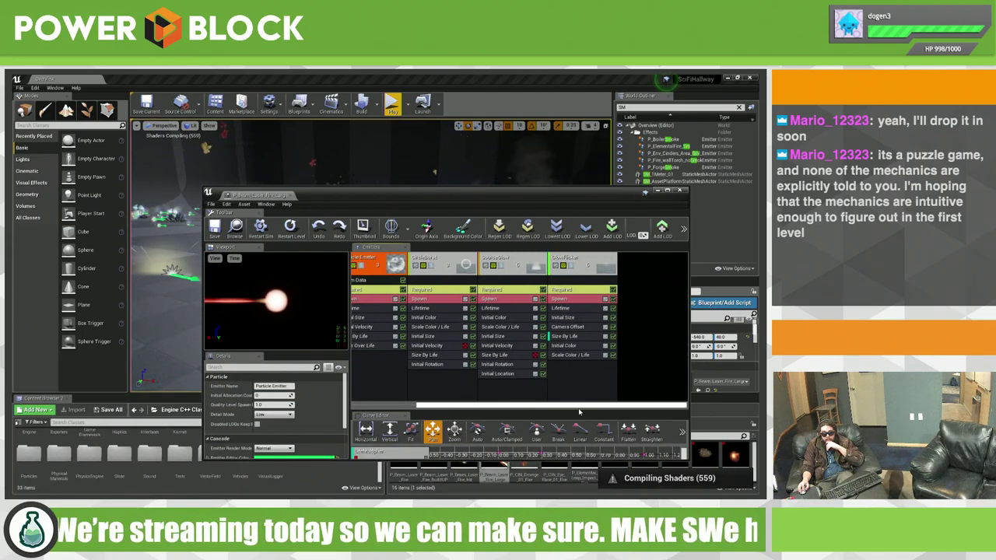
{"action": "scroll", "coordinate": [417, 374], "scroll_direction": "left", "scroll_amount": 3}
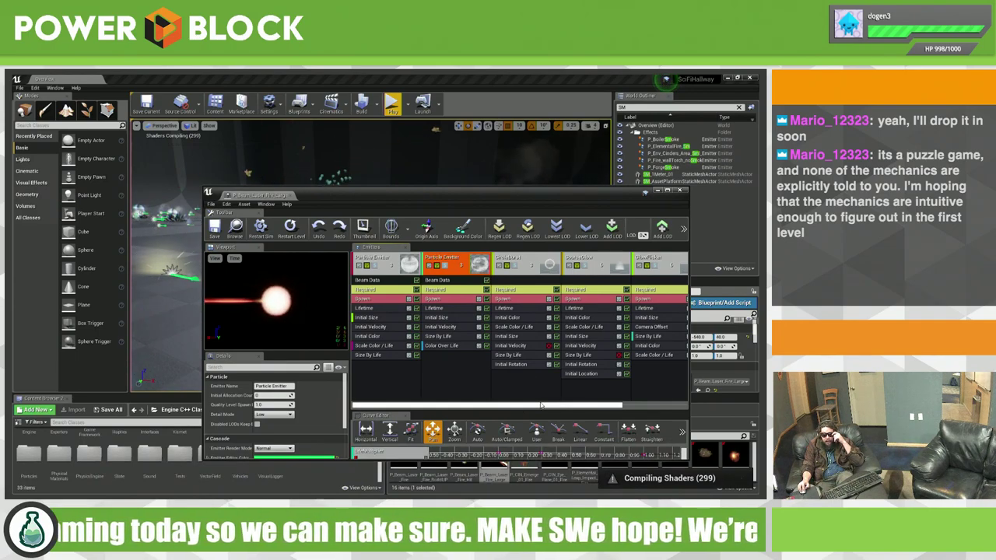
{"action": "left_click_drag", "start_coordinate": [551, 406], "coordinate": [634, 408]}
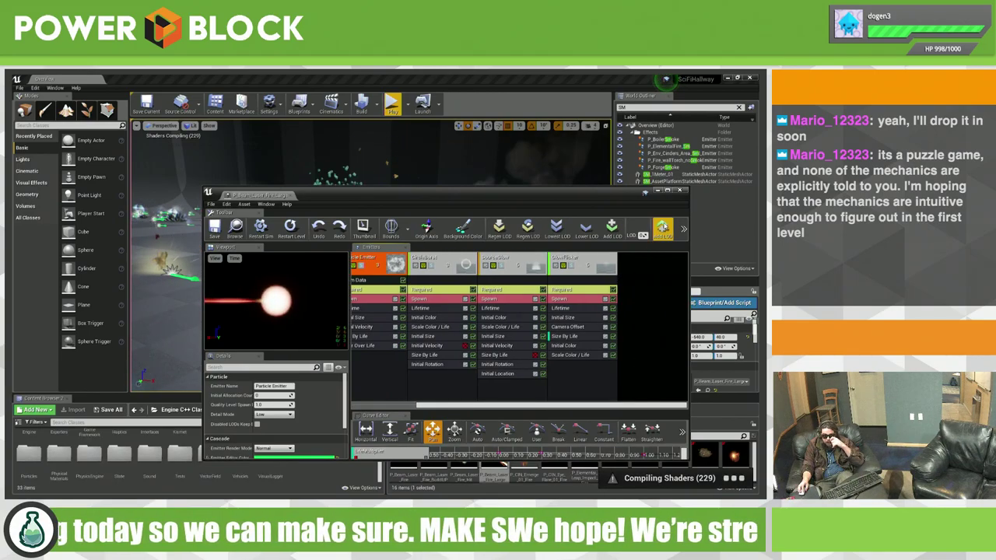
{"action": "left_click", "coordinate": [683, 191]}
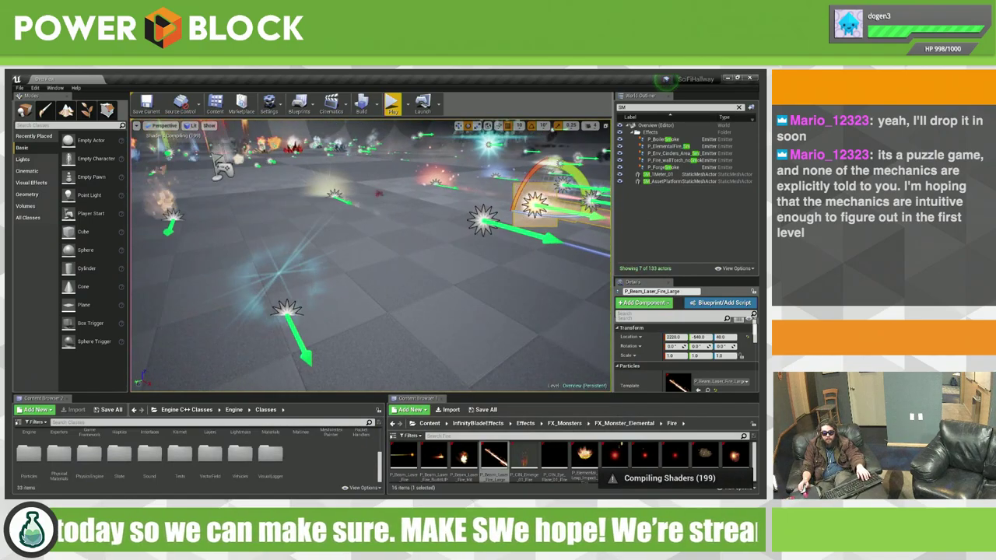
Step: Focus the view on SM_AssetPlatform2 and lower the camera to a flat sweep over the effects
{"action": "mouse_move", "coordinate": [370, 255]}
{"action": "right_mouse_down"}
{"action": "mouse_move", "coordinate": [370, 233]}
{"action": "mouse_move", "coordinate": [343, 249]}
{"action": "mouse_move", "coordinate": [351, 233]}
{"action": "mouse_move", "coordinate": [362, 246]}
{"action": "mouse_move", "coordinate": [366, 233]}
{"action": "mouse_move", "coordinate": [375, 257]}
{"action": "right_mouse_up"}
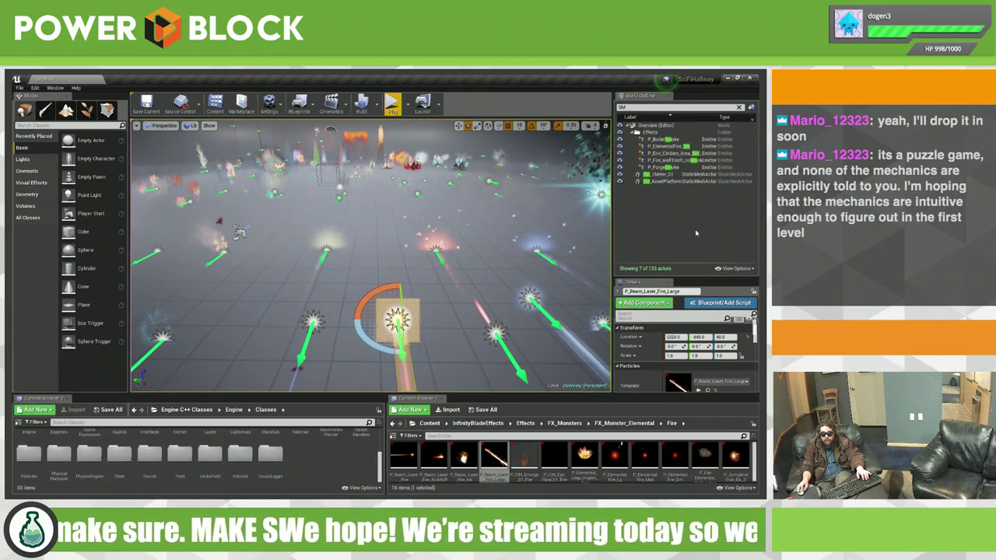
{"action": "double_click", "coordinate": [684, 181]}
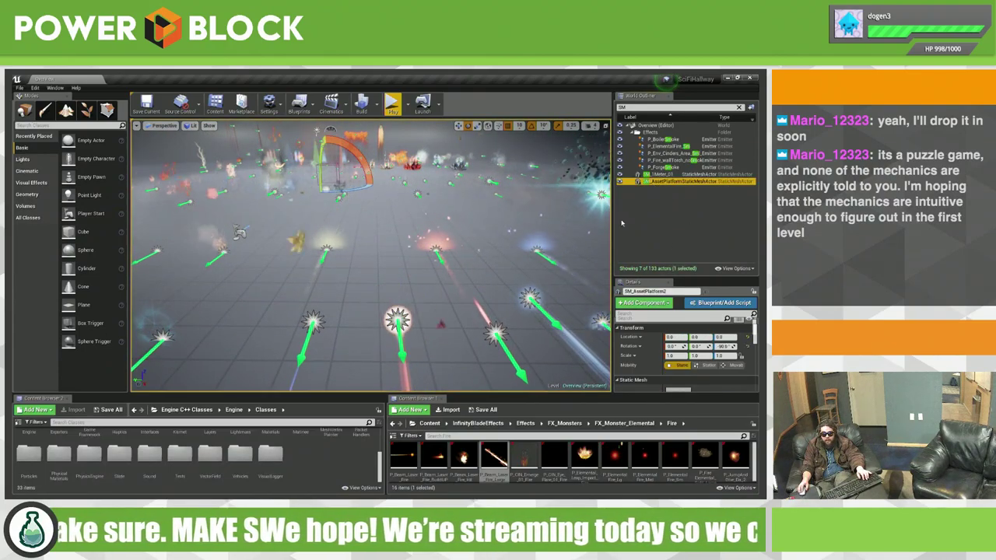
{"action": "right_click_drag", "start_coordinate": [370, 255], "coordinate": [373, 258]}
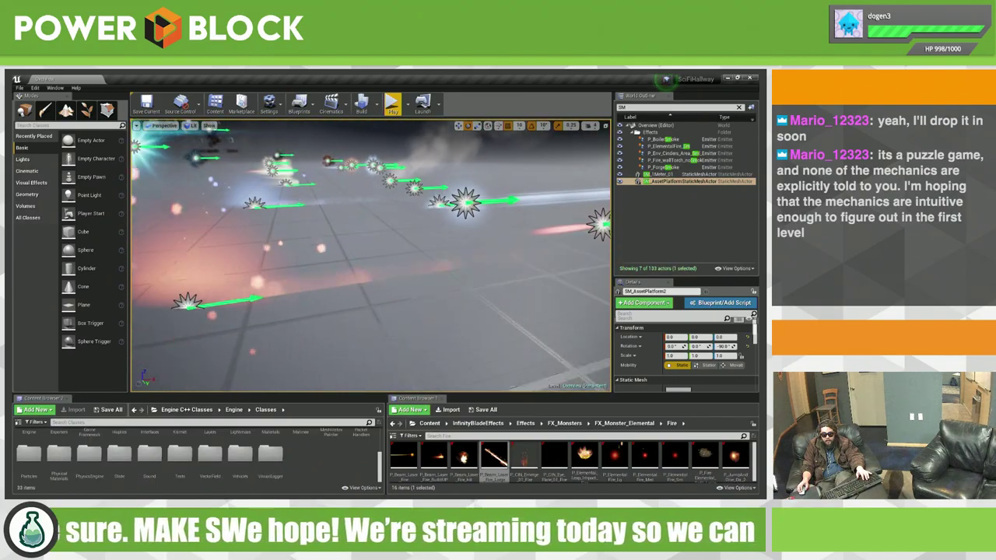
Step: Fly the camera across the particle field up close to the lava-fall fire and crystal spikes
{"action": "right_click_drag", "start_coordinate": [372, 253], "coordinate": [410, 292]}
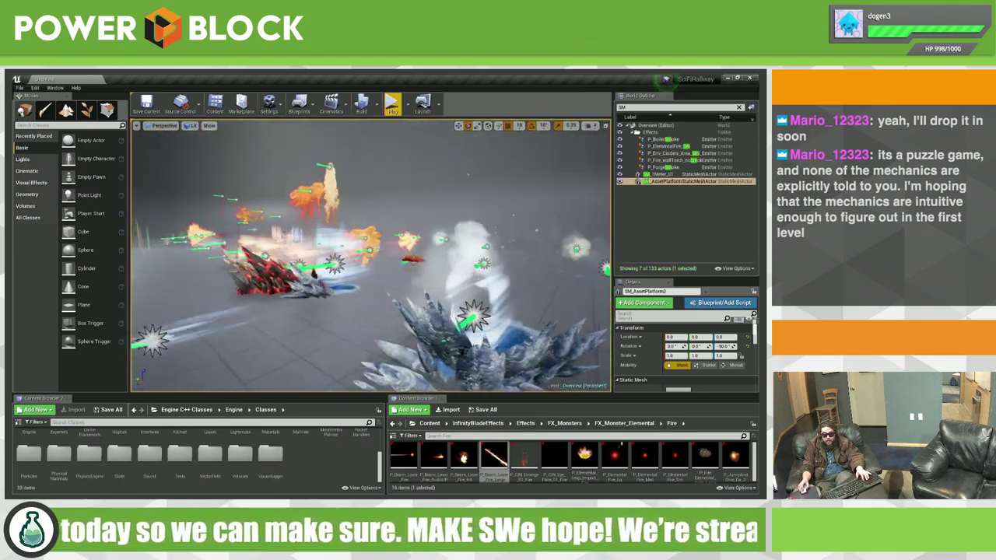
{"action": "right_click_drag", "start_coordinate": [410, 292], "coordinate": [417, 299]}
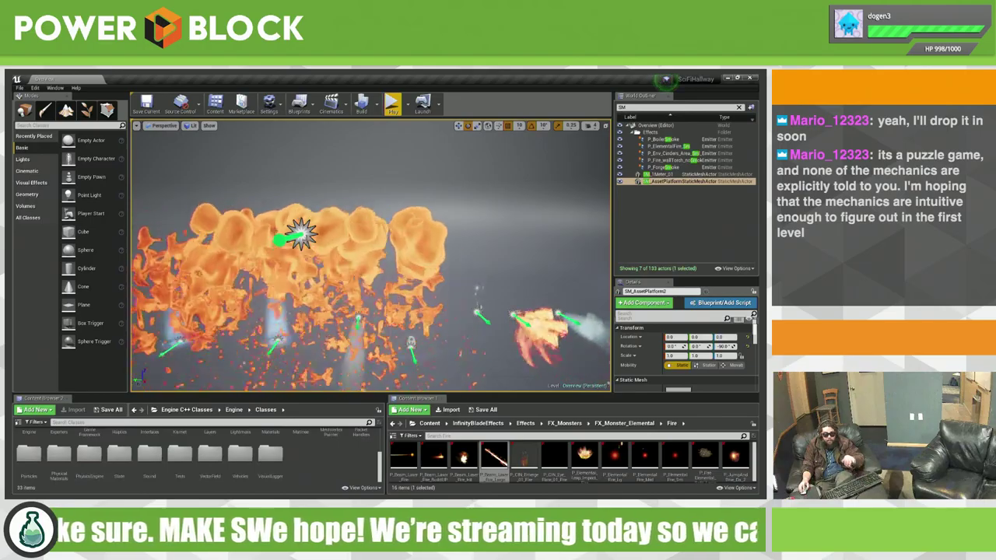
{"action": "left_click", "coordinate": [416, 299]}
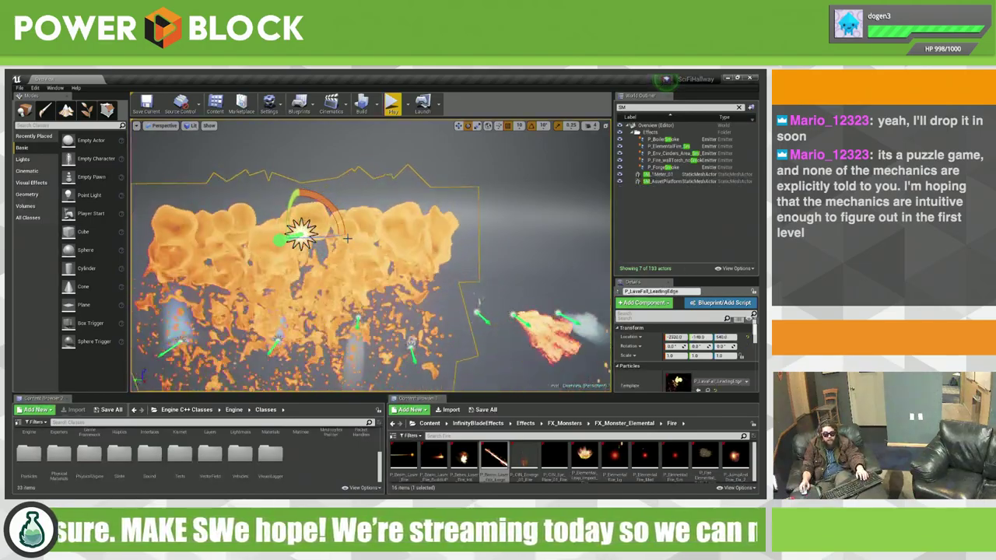
{"action": "right_click", "coordinate": [305, 225]}
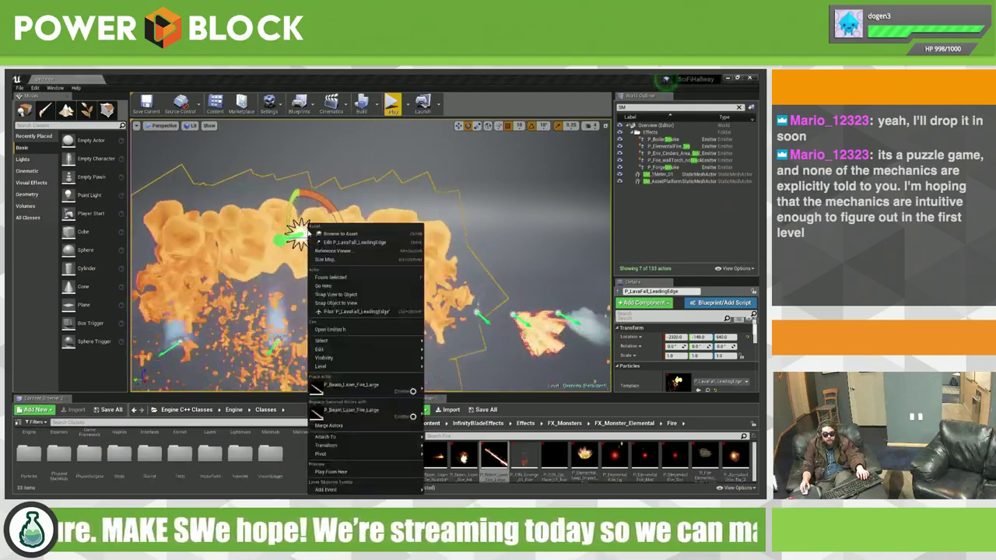
{"action": "left_click", "coordinate": [346, 239]}
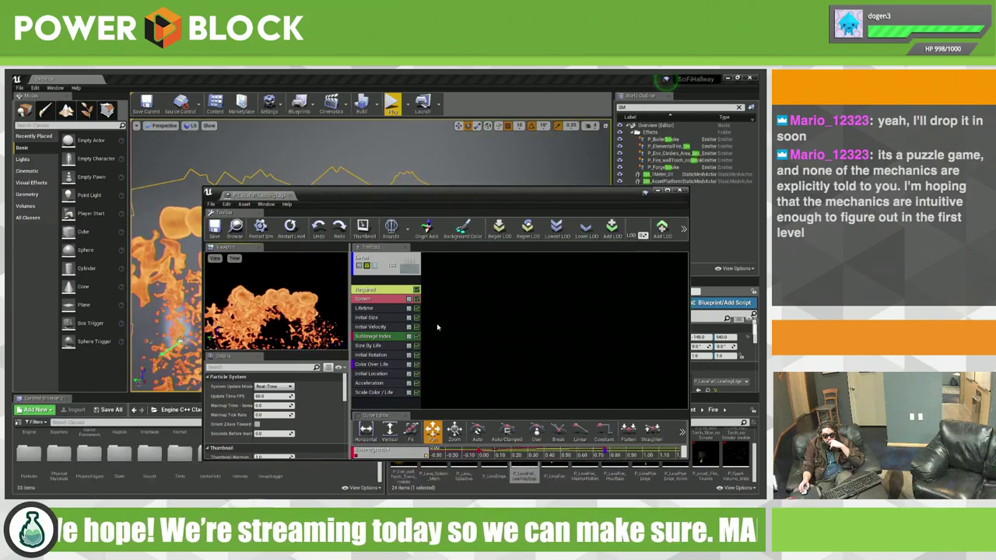
{"action": "left_click", "coordinate": [374, 375]}
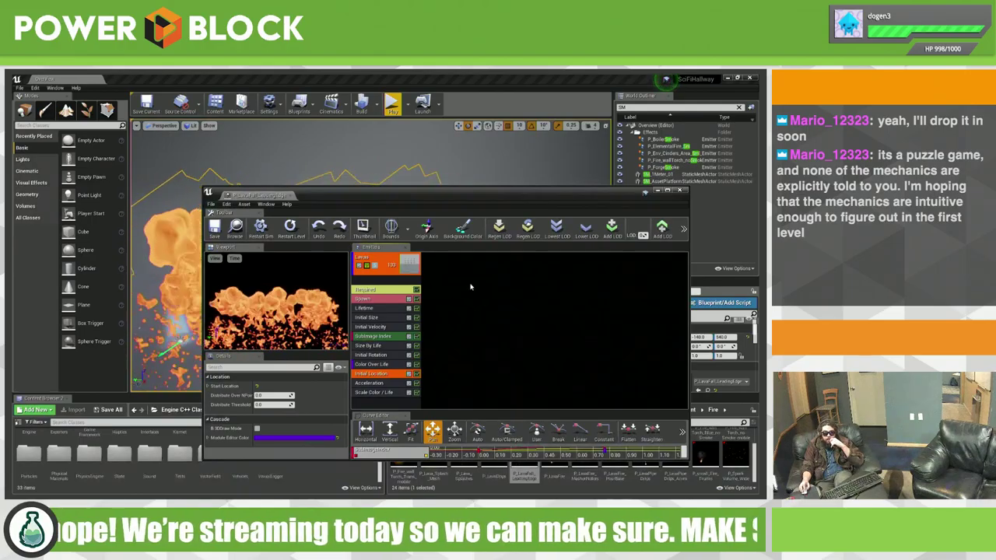
{"action": "left_click", "coordinate": [682, 191]}
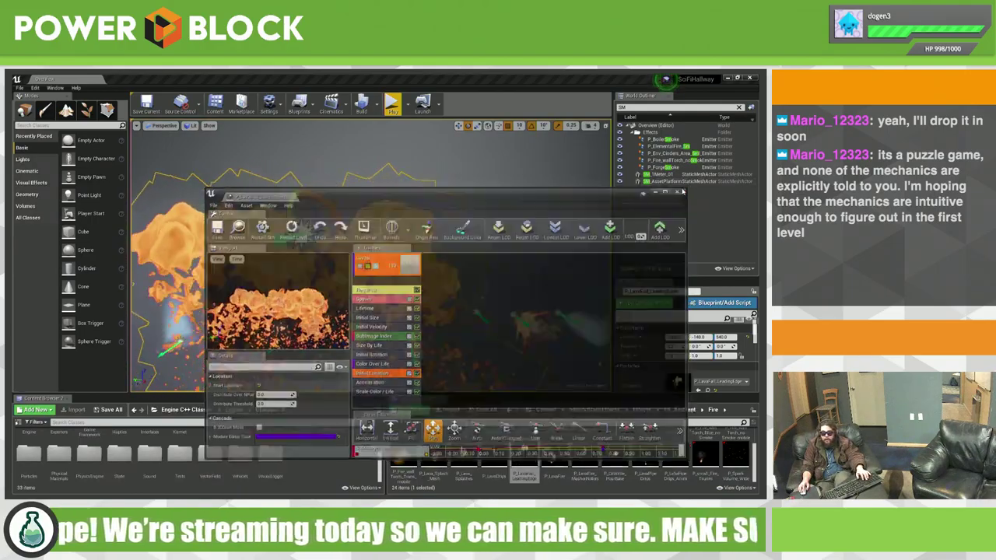
{"action": "mouse_move", "coordinate": [311, 256]}
{"action": "right_mouse_down"}
{"action": "mouse_move", "coordinate": [181, 226]}
{"action": "mouse_move", "coordinate": [148, 230]}
{"action": "right_mouse_up"}
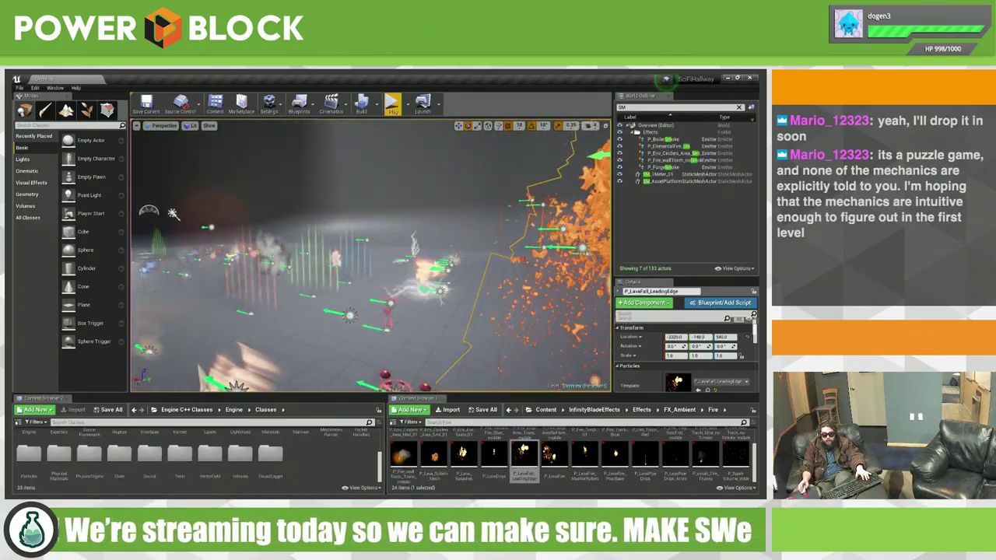
Step: Reposition the camera over the effects and return the Content Browser to the top-level Content folder
{"action": "right_click_drag", "start_coordinate": [370, 256], "coordinate": [592, 217]}
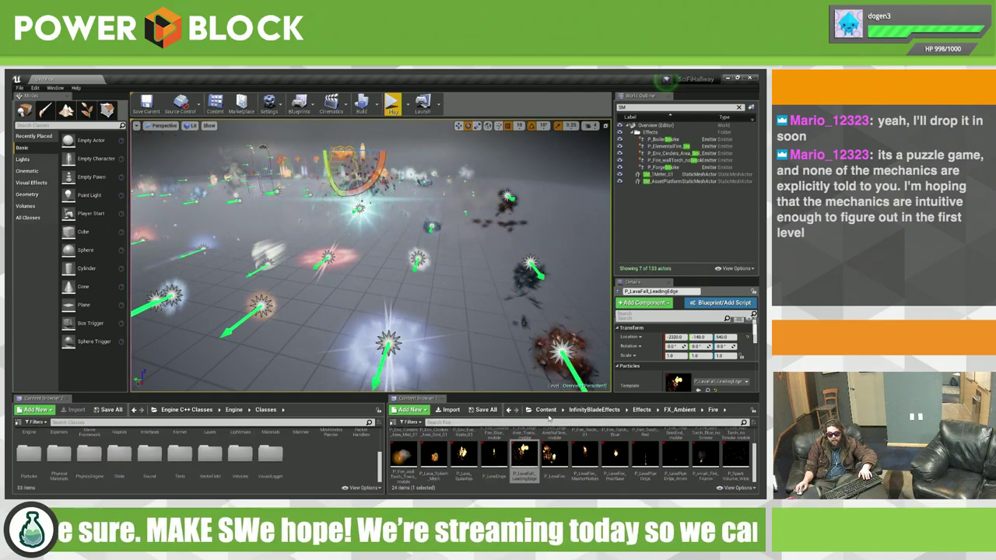
{"action": "left_click", "coordinate": [546, 410]}
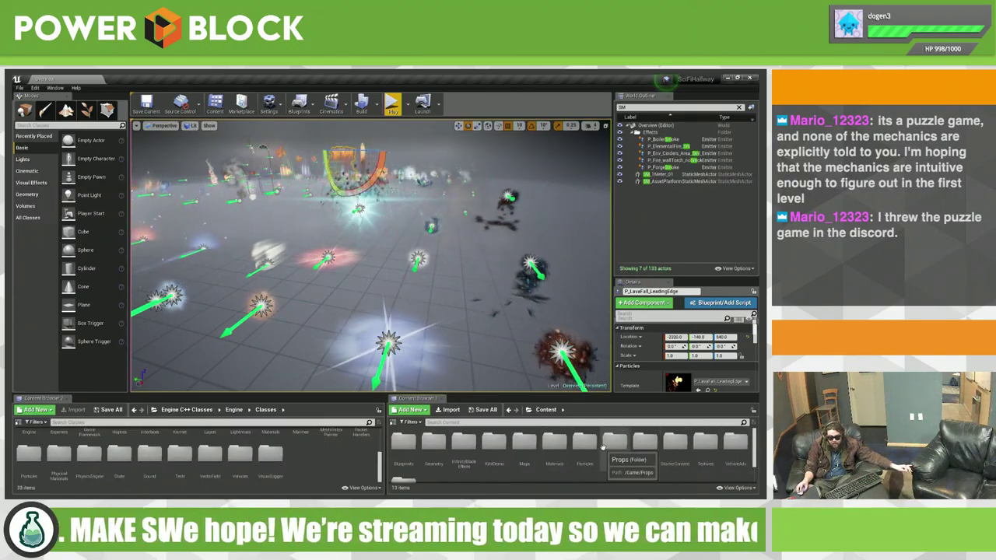
Step: Peek into the Maps folder, then go back to Content and open KiteDemo
{"action": "double_click", "coordinate": [529, 447]}
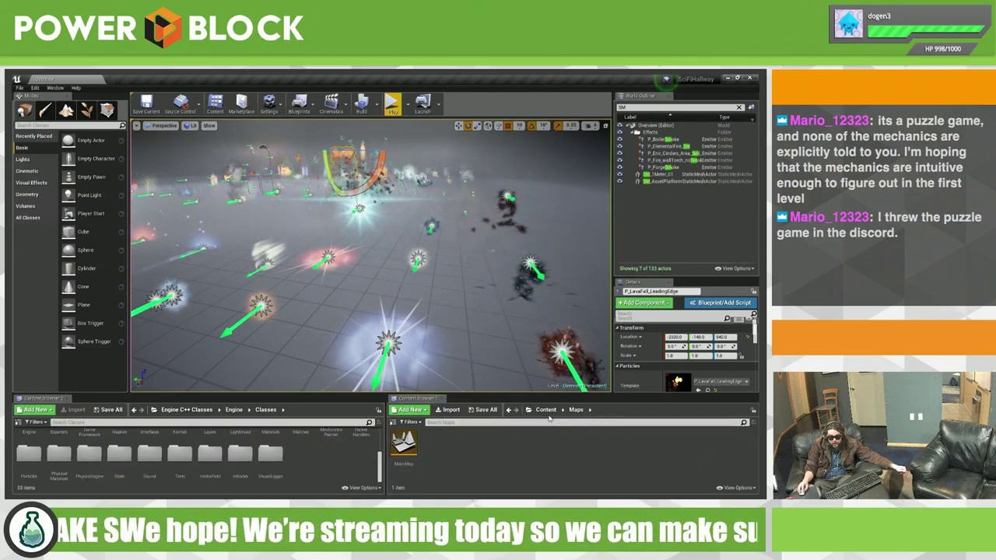
{"action": "left_click", "coordinate": [545, 410]}
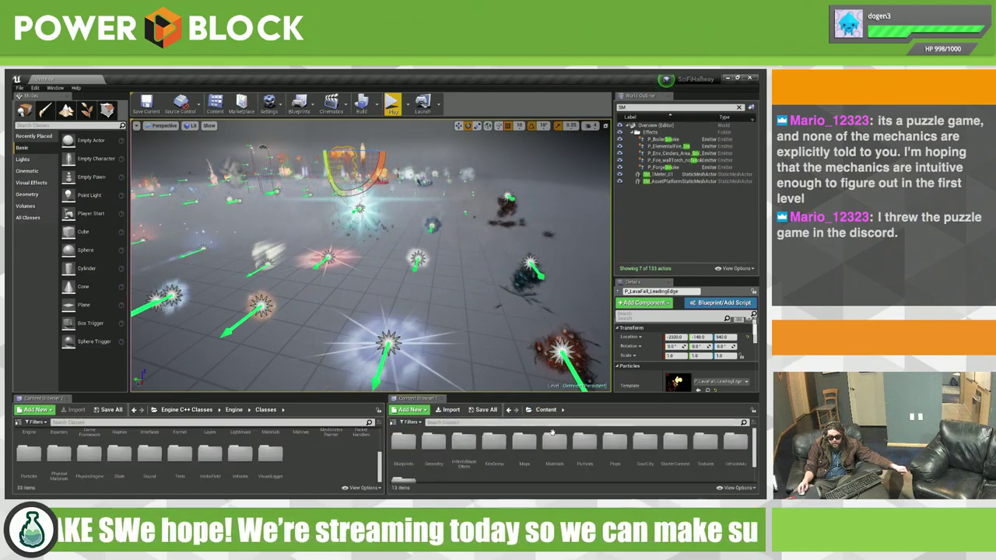
{"action": "double_click", "coordinate": [494, 442]}
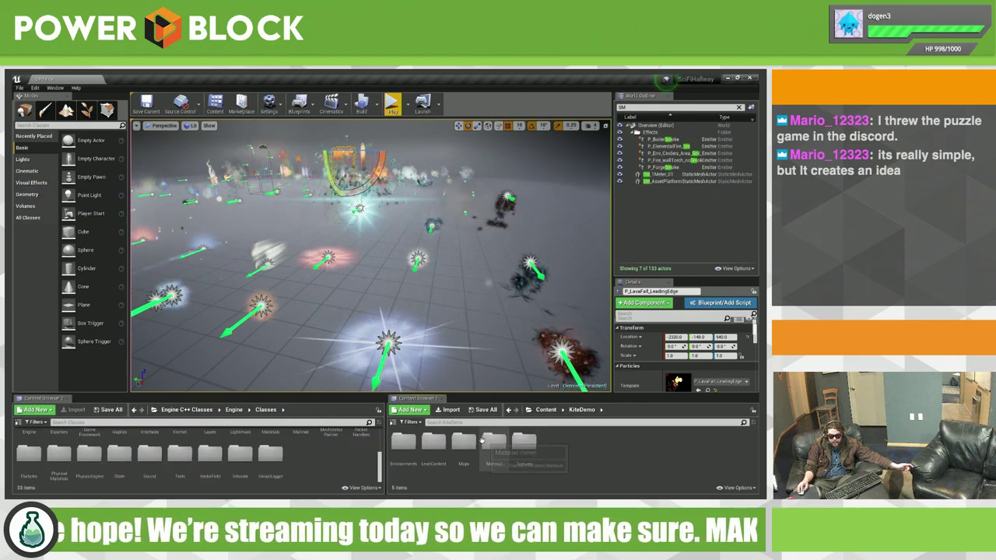
{"action": "key", "text": "super"}
{"action": "key", "text": "super"}
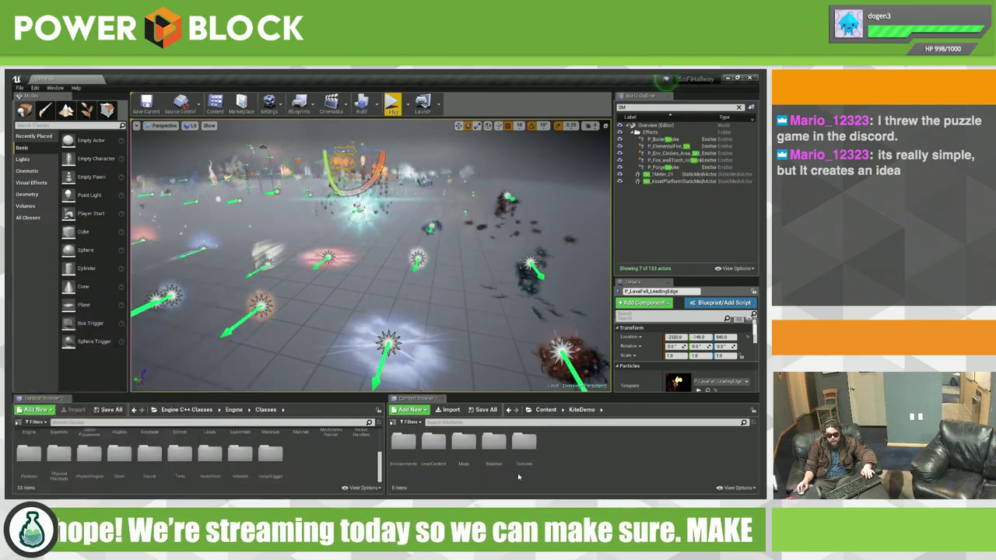
Step: Open LevelContent > Architecture and save the modified assets with Ctrl+Shift+S
{"action": "left_click", "coordinate": [406, 440]}
{"action": "left_click", "coordinate": [432, 445]}
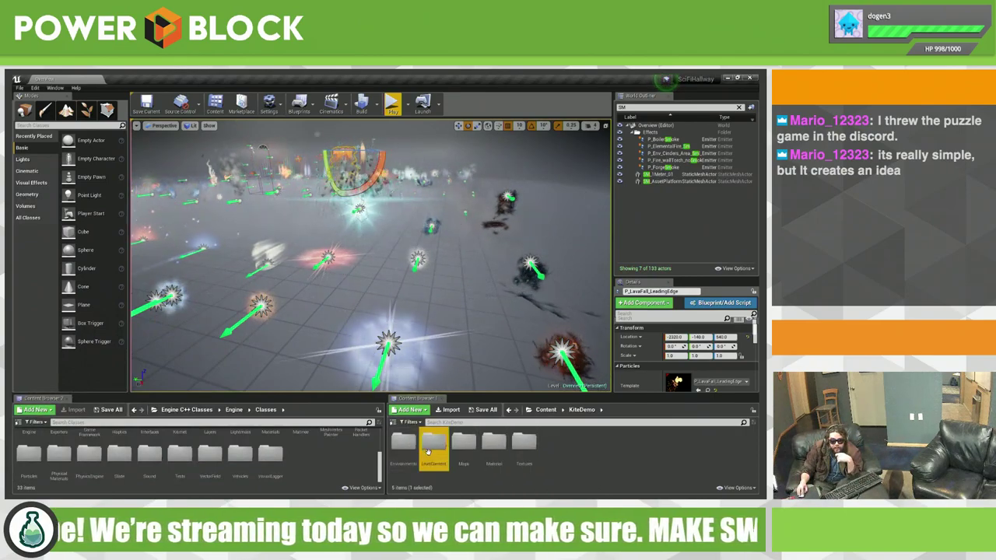
{"action": "double_click", "coordinate": [433, 445]}
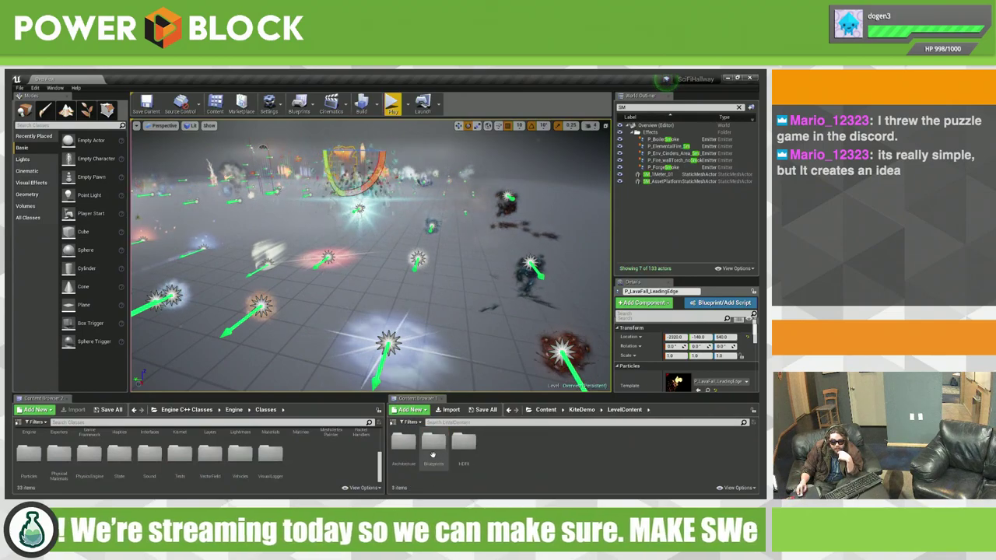
{"action": "double_click", "coordinate": [403, 441]}
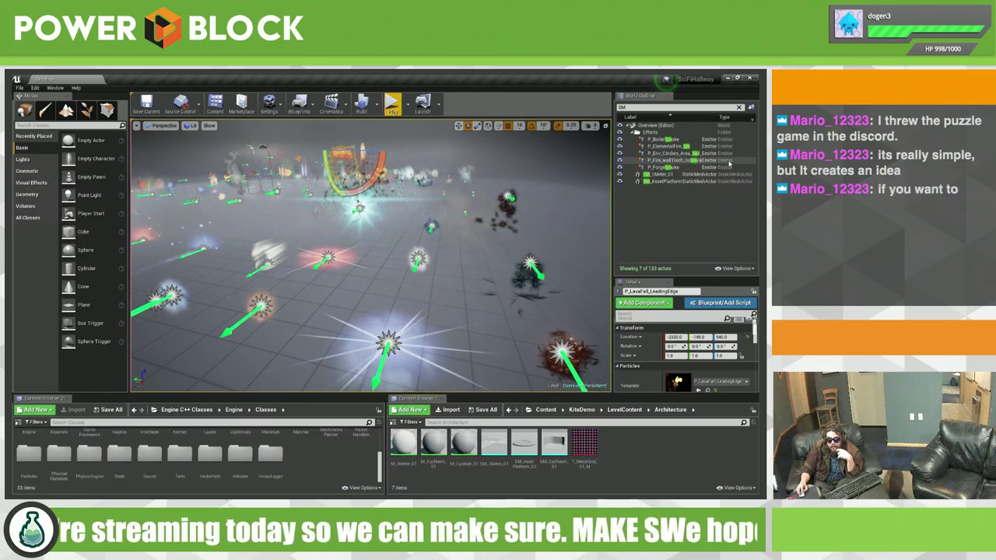
{"action": "key", "text": "ctrl+shift+s"}
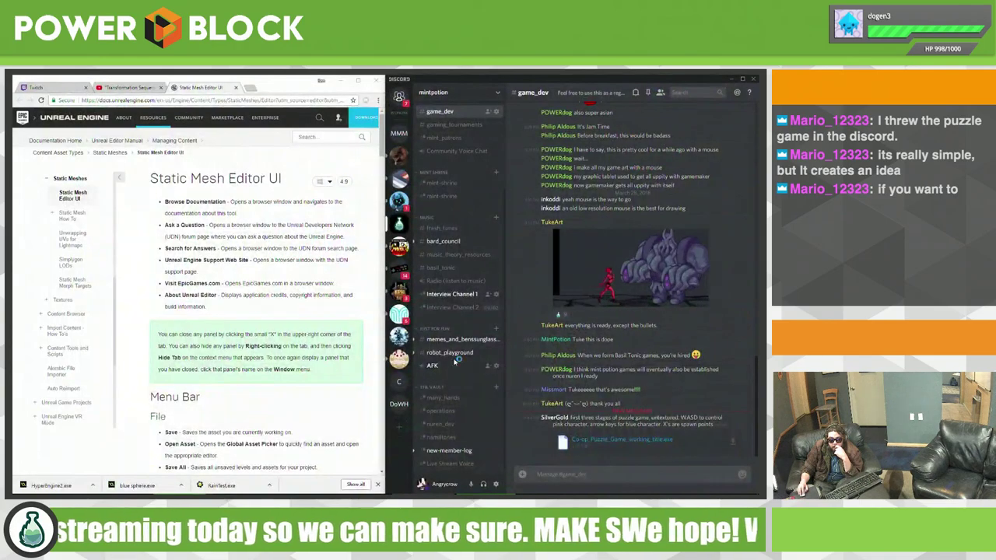
Step: Download the co-op puzzle game to the Desktop, keep it past the warning, and minimize Discord and Chrome
{"action": "left_click", "coordinate": [650, 441]}
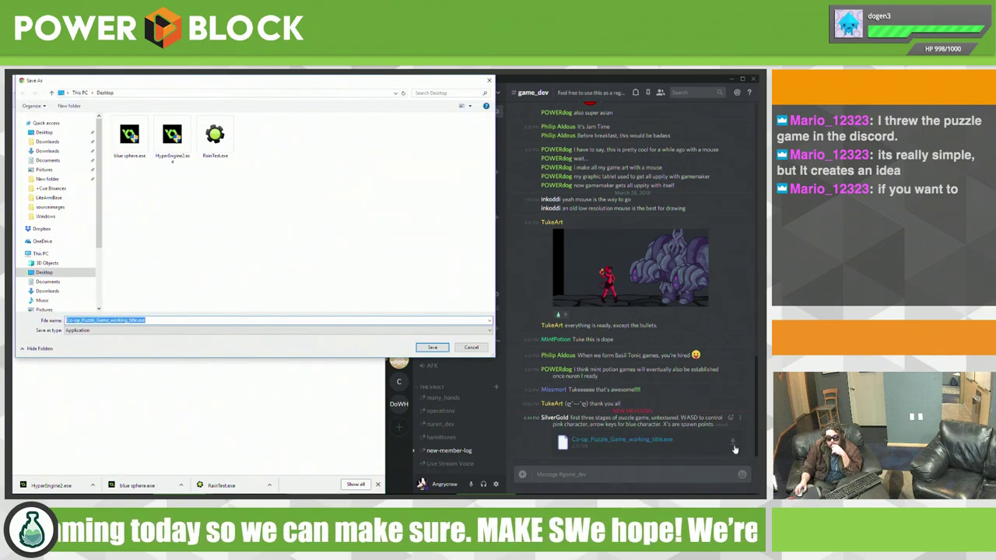
{"action": "left_click", "coordinate": [442, 349]}
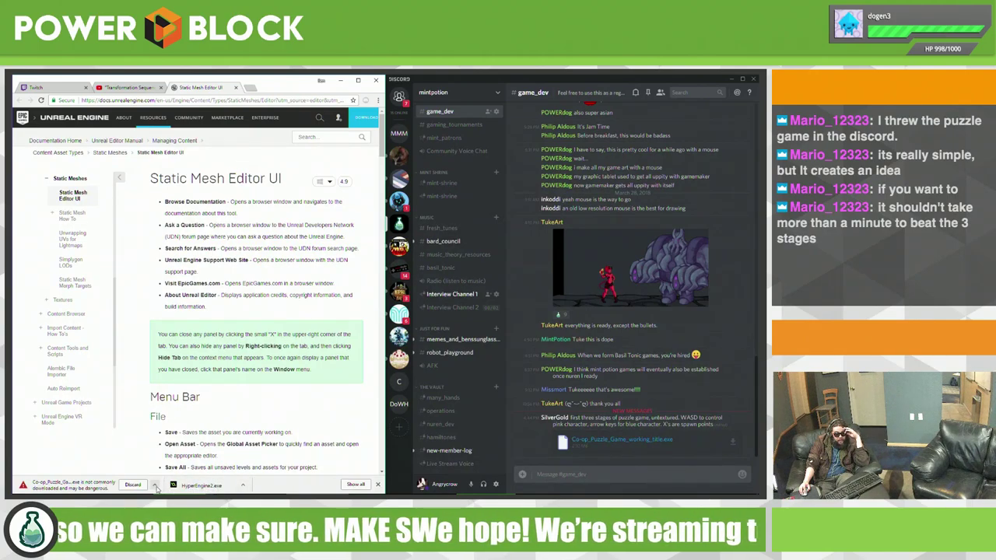
{"action": "left_click", "coordinate": [155, 485]}
{"action": "left_click", "coordinate": [163, 468]}
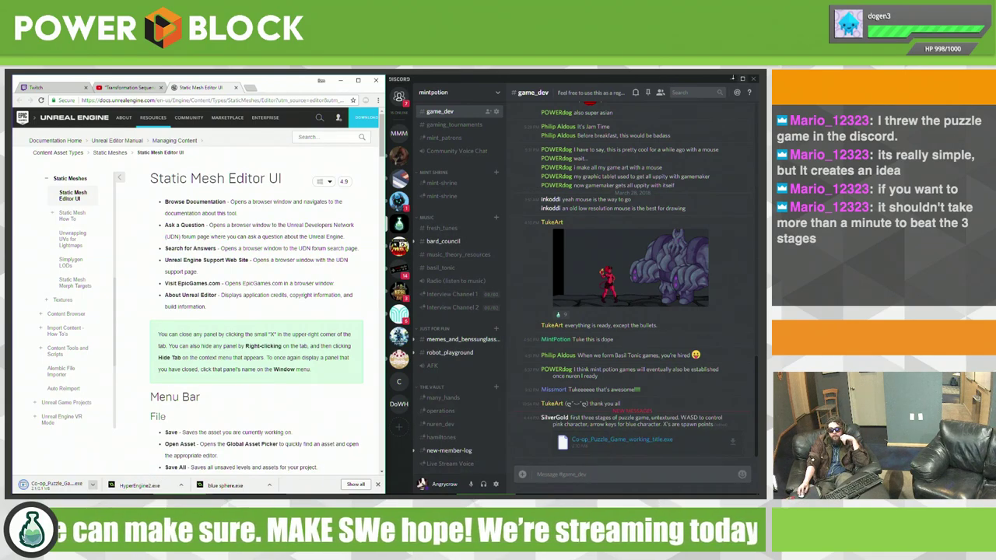
{"action": "left_click", "coordinate": [732, 79]}
{"action": "left_click", "coordinate": [338, 81]}
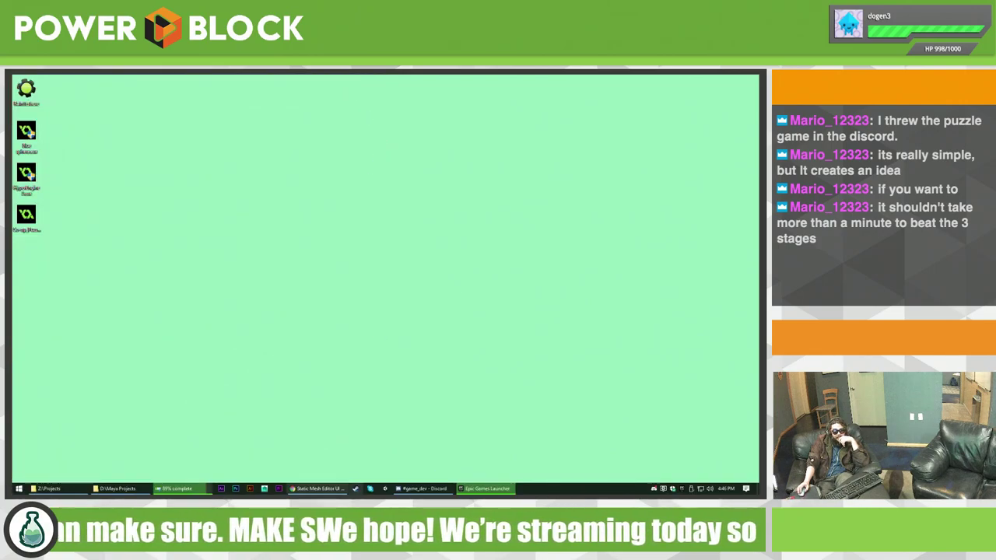
Step: Check the file copy progress, answer the overwrite prompt, and return to the Static Mesh Editor UI docs
{"action": "left_click", "coordinate": [189, 491]}
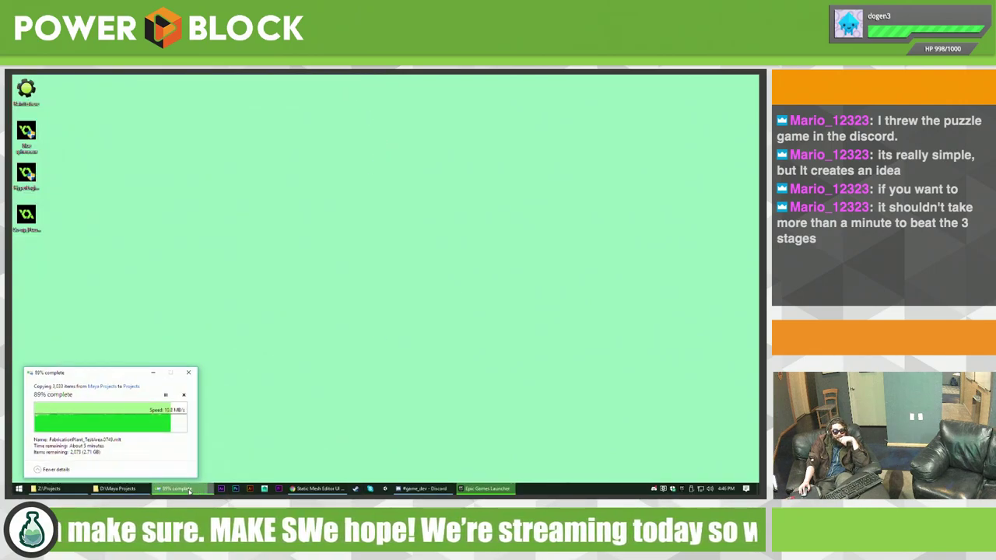
{"action": "left_click", "coordinate": [190, 490]}
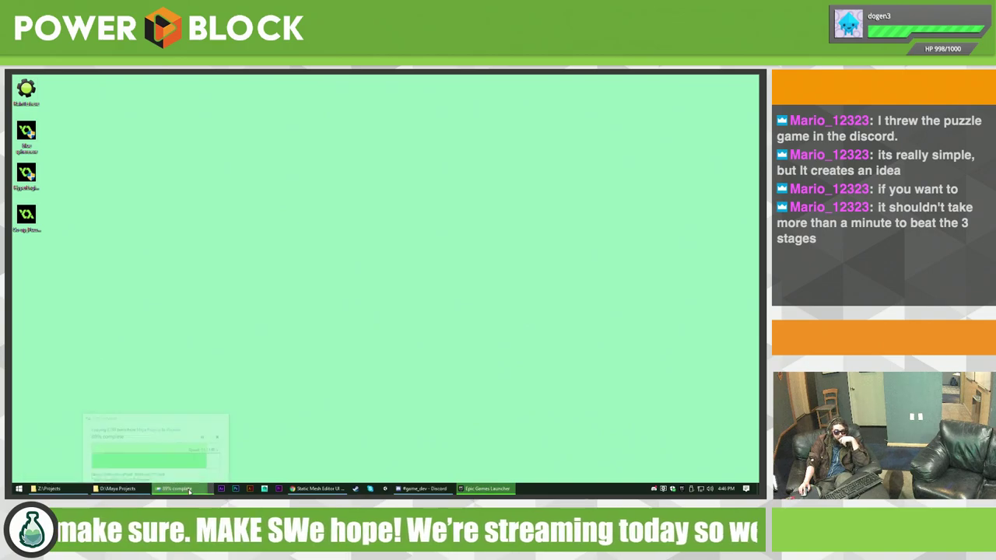
{"action": "left_click", "coordinate": [488, 488]}
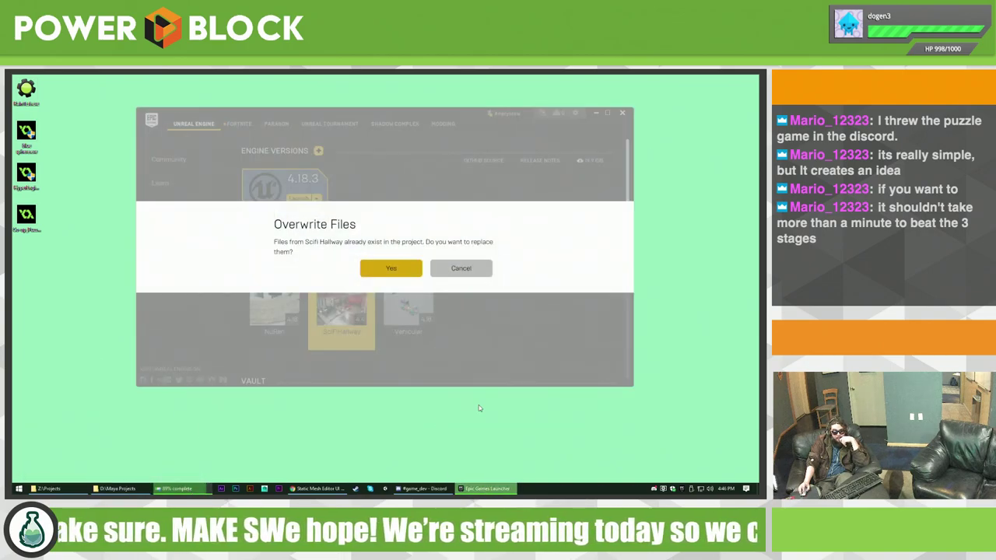
{"action": "left_click", "coordinate": [390, 268]}
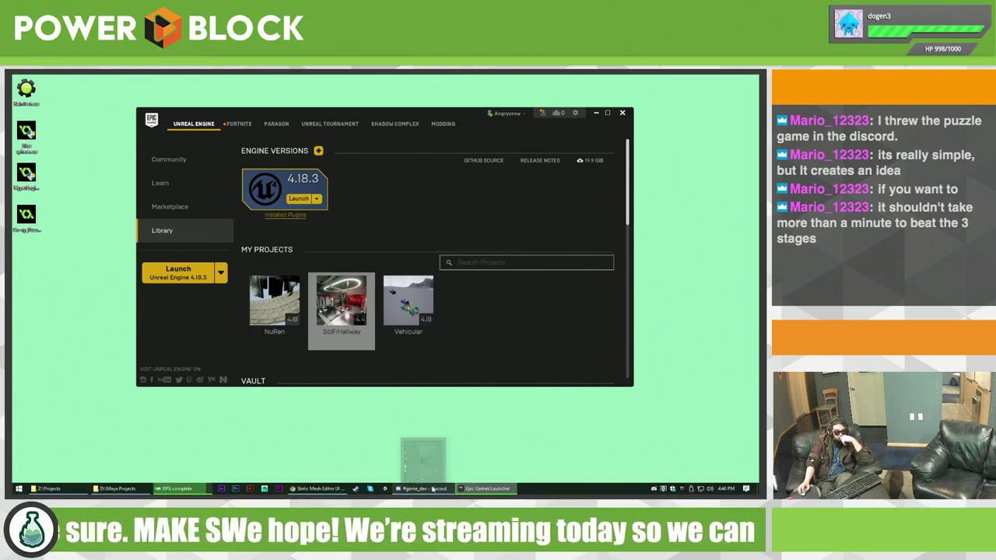
{"action": "mouse_move", "coordinate": [317, 489]}
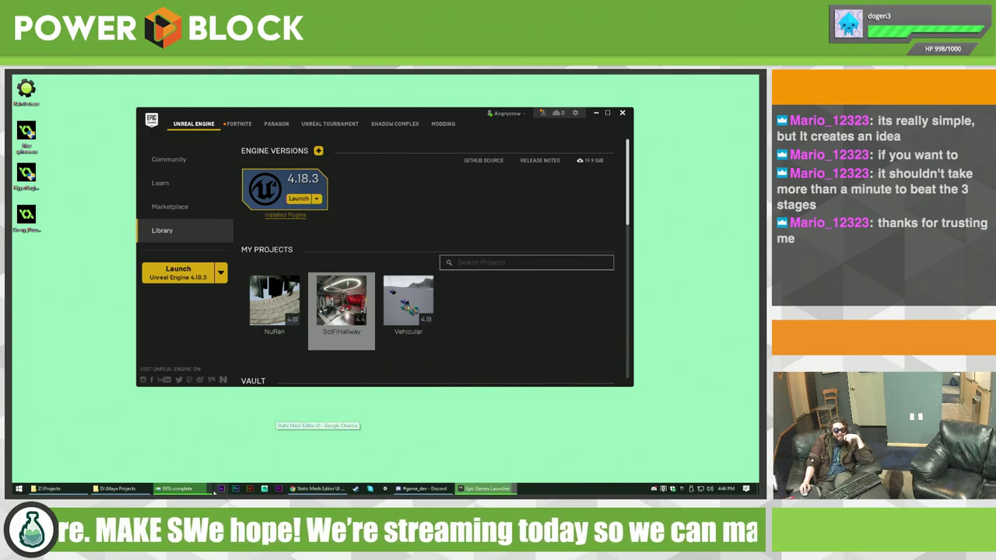
{"action": "left_click", "coordinate": [317, 489]}
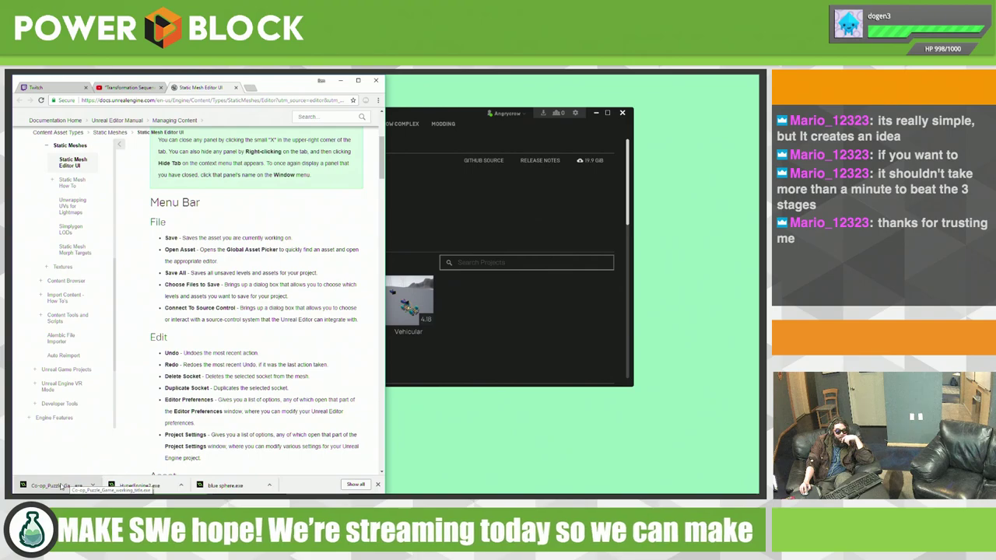
Step: Launch the downloaded co-op puzzle game, run it despite the unrecognized-app block, and minimize the browser
{"action": "left_click", "coordinate": [61, 487]}
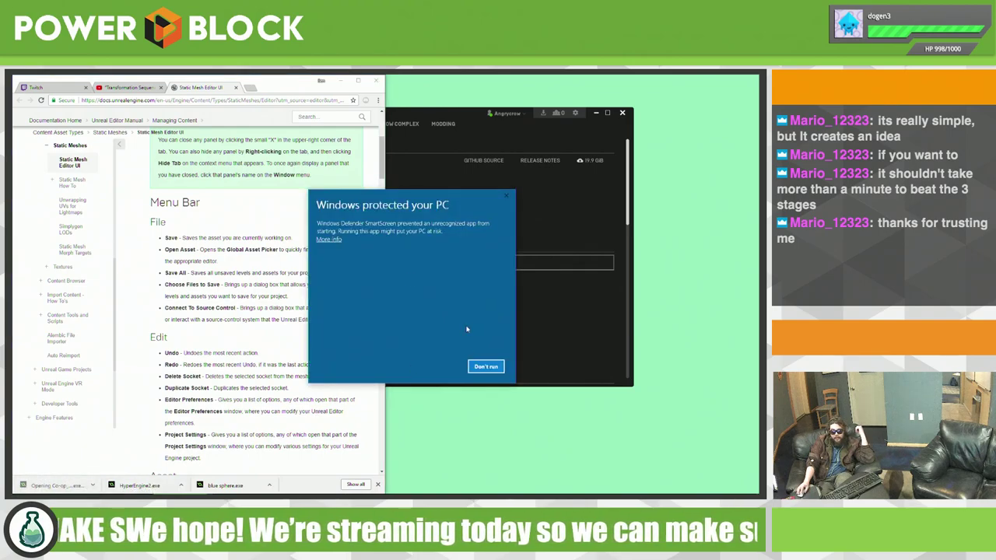
{"action": "left_click", "coordinate": [326, 239]}
{"action": "left_click", "coordinate": [429, 367]}
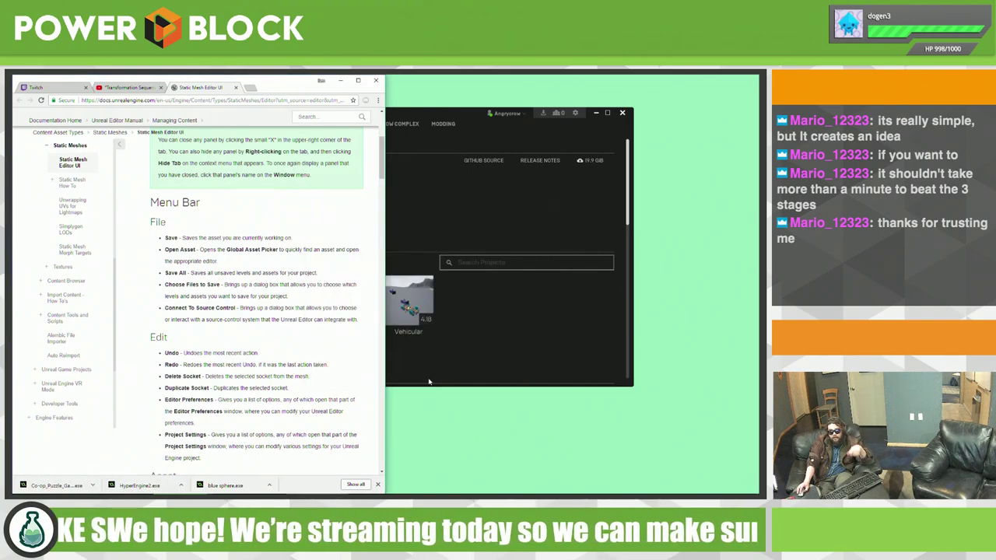
{"action": "left_click", "coordinate": [340, 81]}
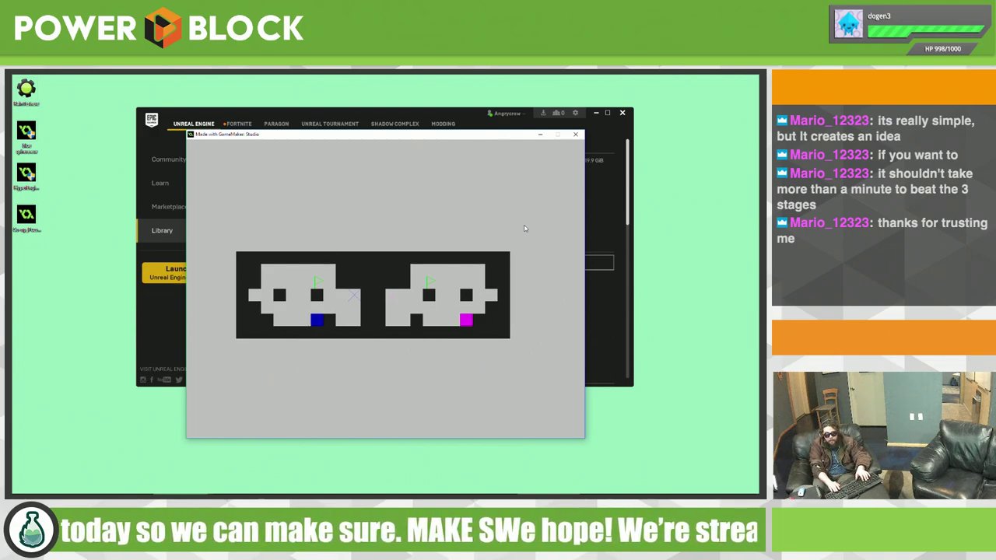
Step: Shuffle both squares left and right, climbing magenta up and dropping blue into the lower pocket
{"action": "key", "text": "Left"}
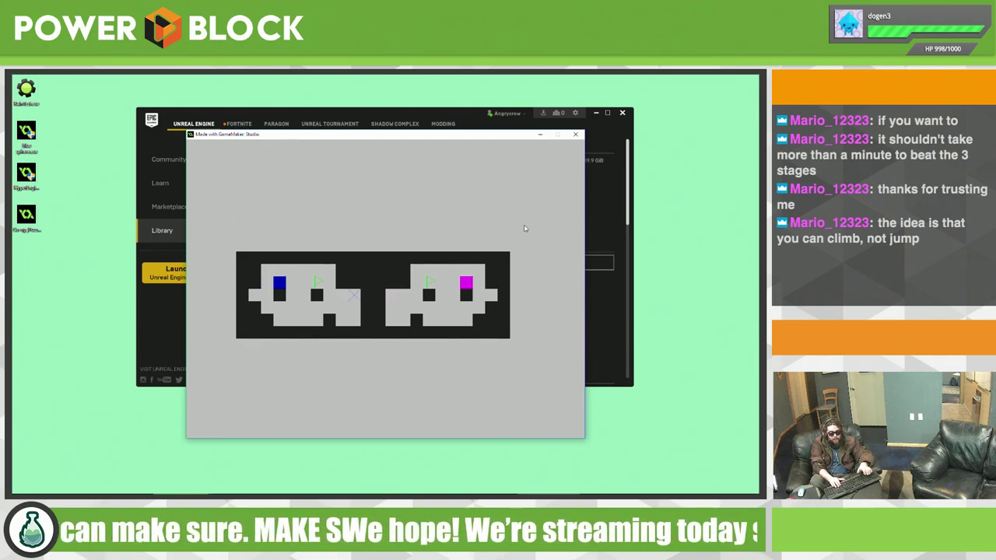
{"action": "key", "text": "Left"}
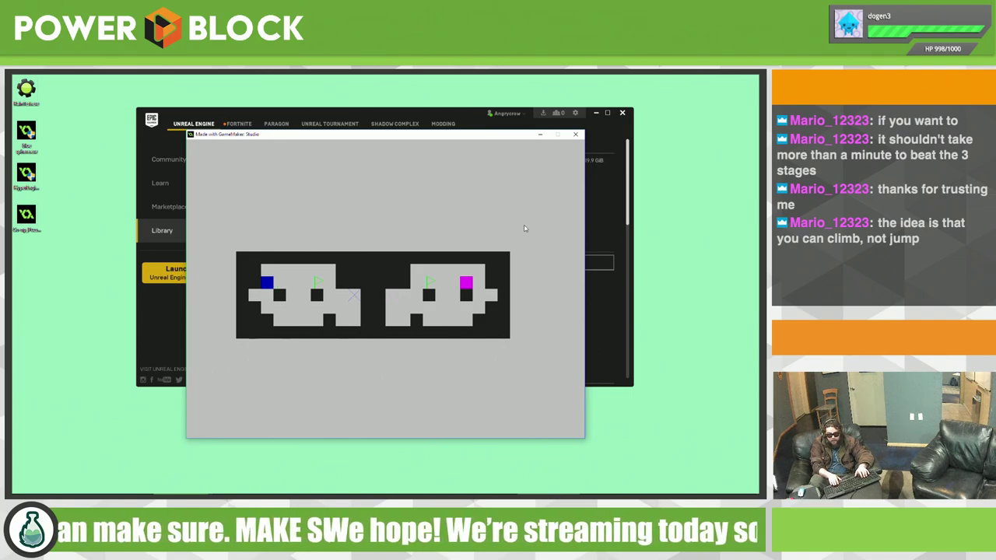
{"action": "key", "text": "Right"}
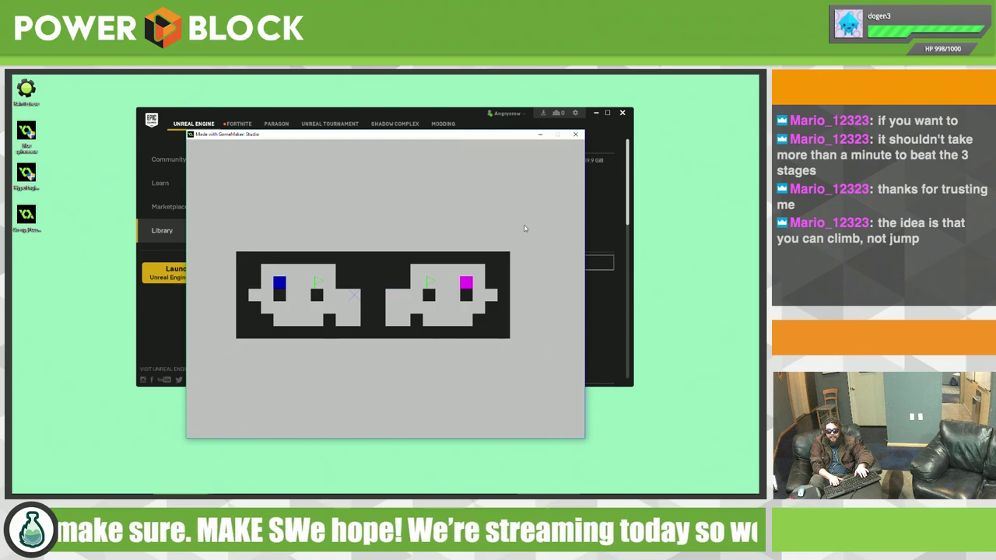
{"action": "key", "text": "Left"}
{"action": "key", "text": "Right"}
{"action": "key", "text": "Right"}
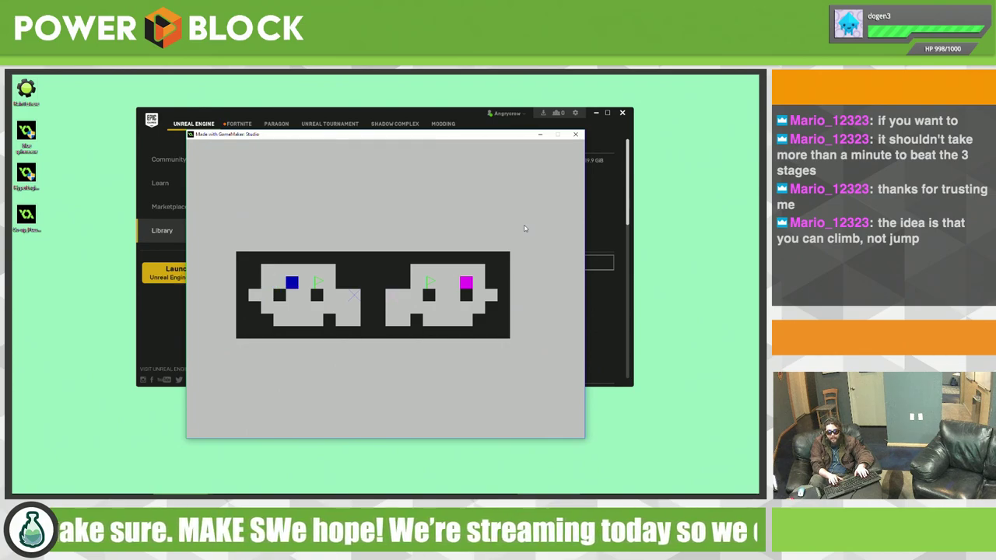
{"action": "key", "text": "Left"}
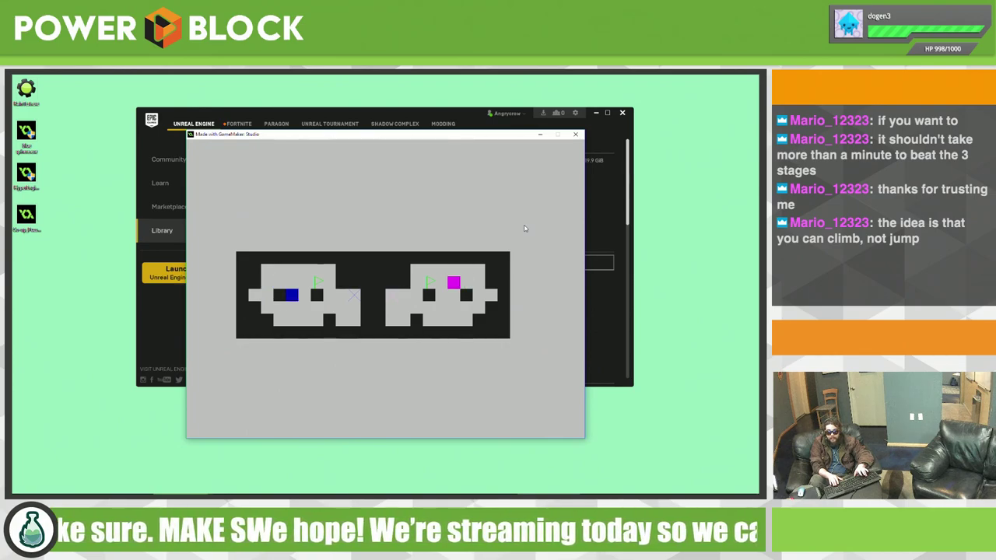
{"action": "key", "text": "Up"}
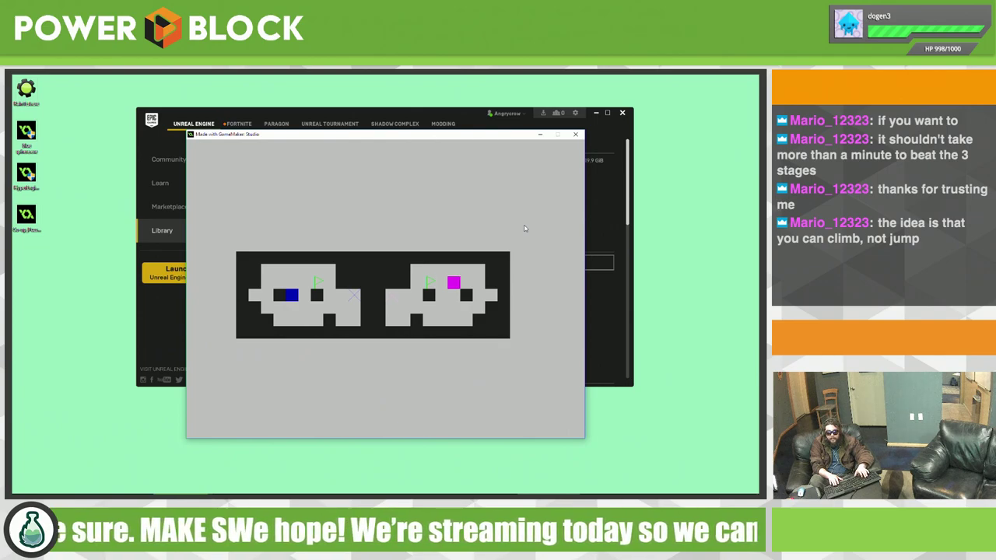
{"action": "key", "text": "Right"}
{"action": "key", "text": "Right"}
{"action": "key", "text": "w"}
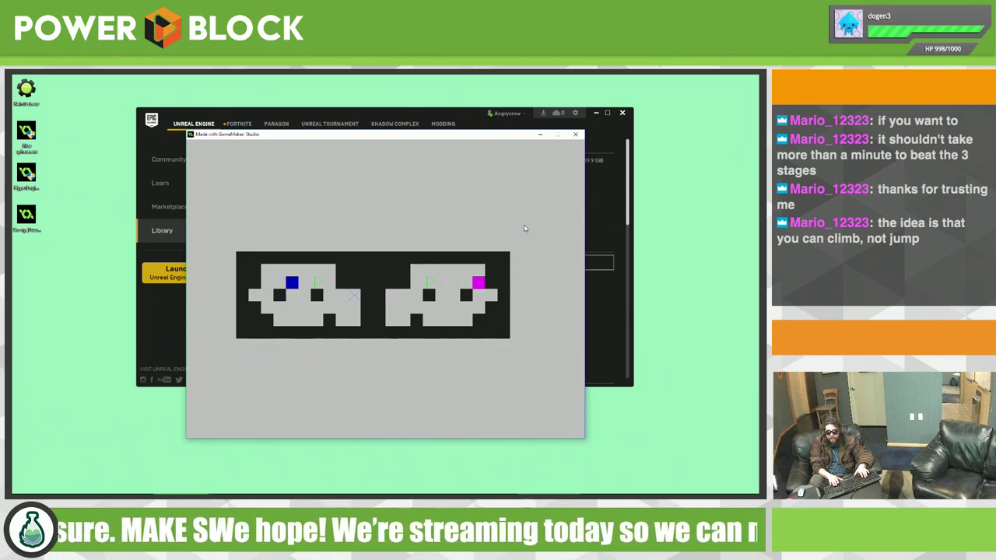
{"action": "key", "text": "a"}
{"action": "key", "text": "a"}
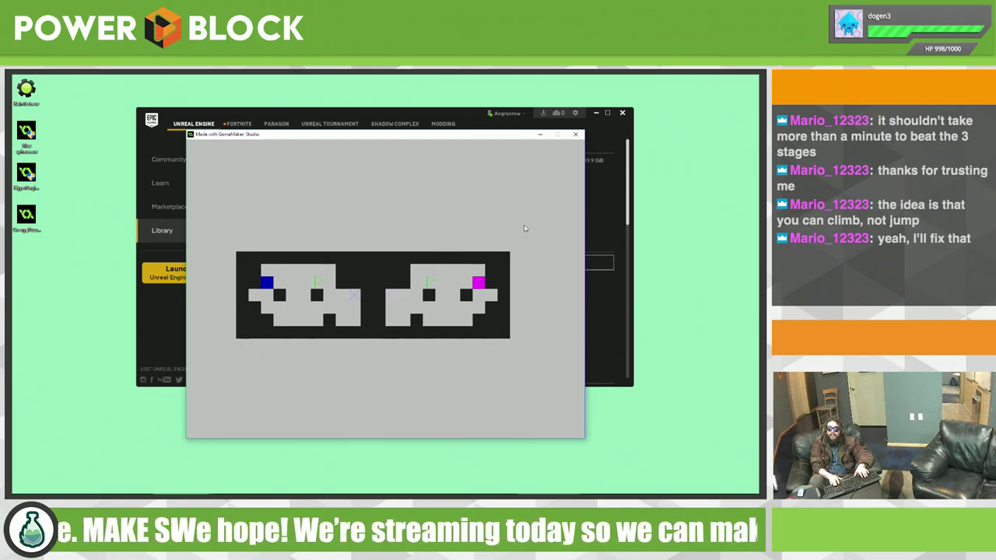
{"action": "key", "text": "Left"}
{"action": "key", "text": "Left"}
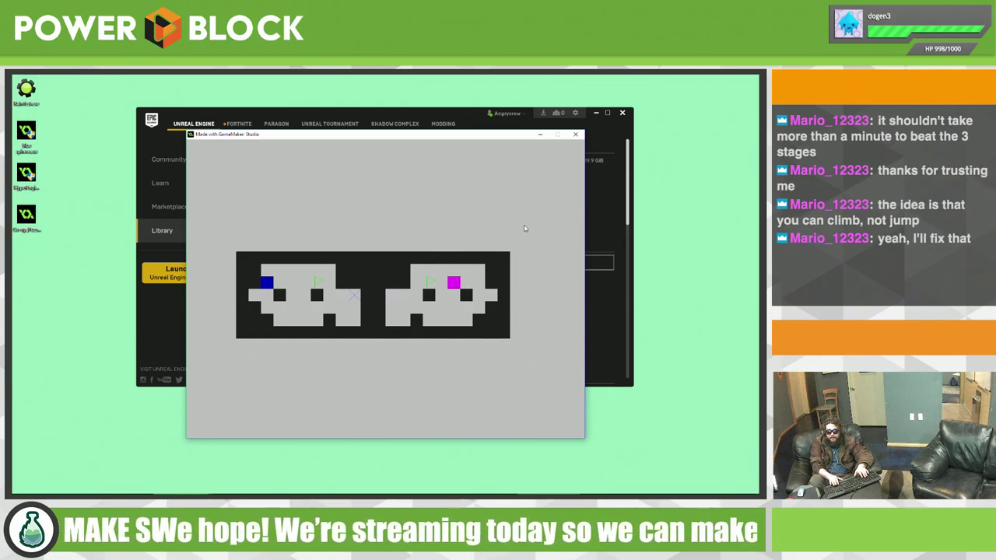
{"action": "key", "text": "d"}
{"action": "key", "text": "d"}
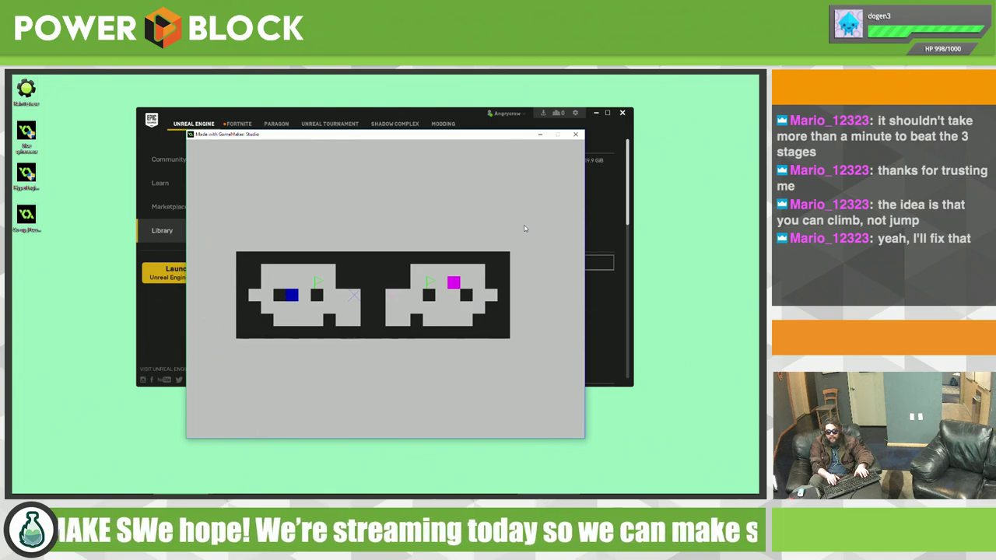
{"action": "key", "text": "d"}
{"action": "key", "text": "d"}
{"action": "key", "text": "w"}
{"action": "key", "text": "d"}
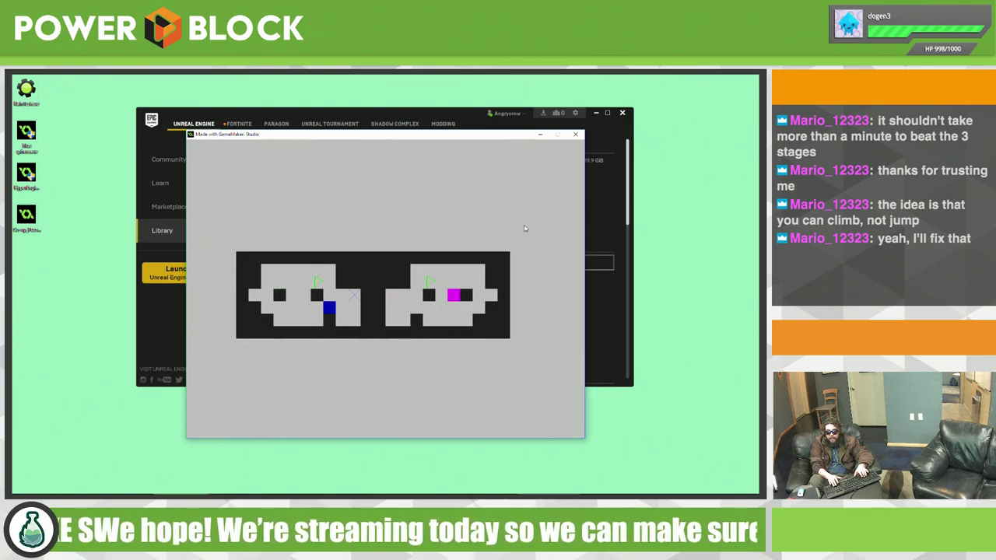
Step: Guide the magenta square along the bottom, over the ledge, and up the right side
{"action": "key", "text": "a"}
{"action": "key", "text": "a"}
{"action": "key", "text": "w"}
{"action": "key", "text": "d"}
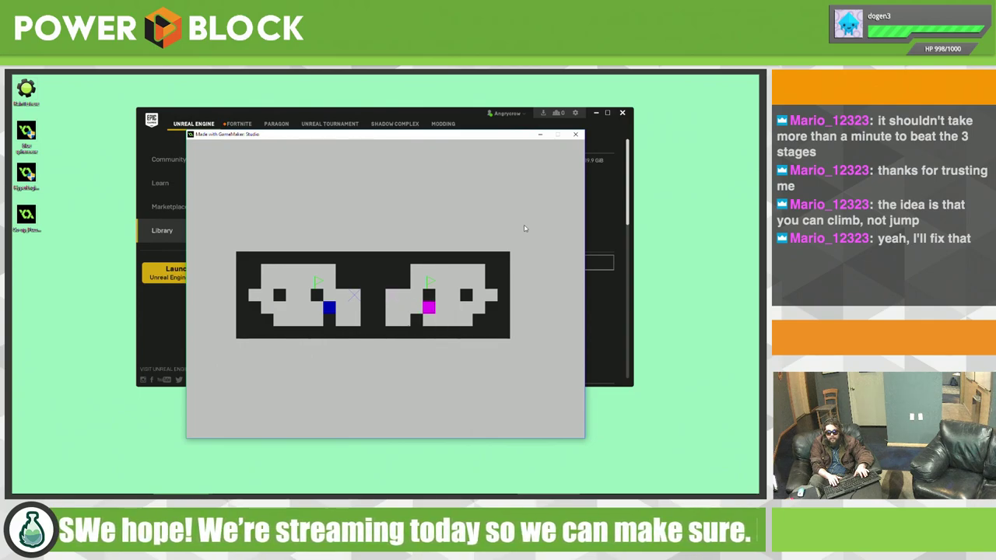
{"action": "key", "text": "a"}
{"action": "key", "text": "a"}
{"action": "key", "text": "a"}
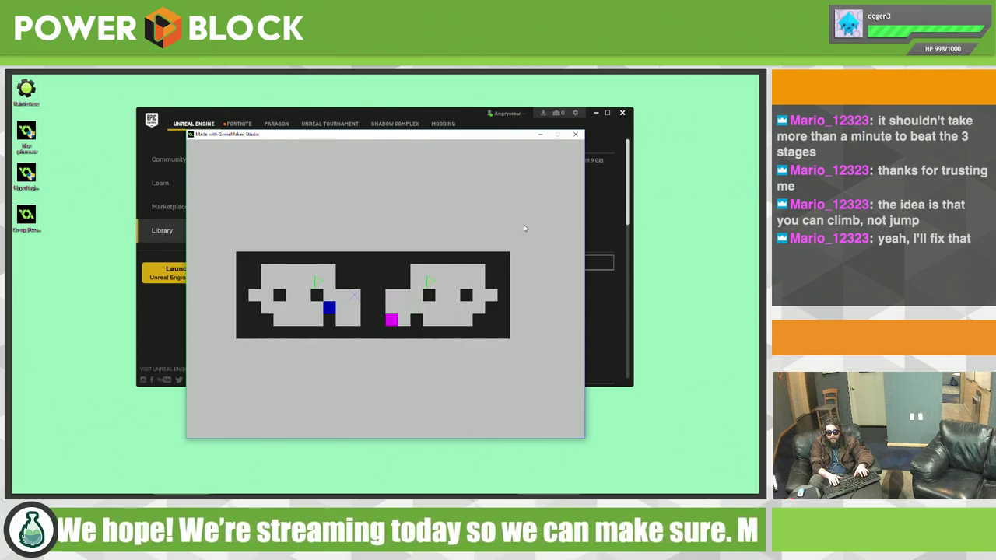
{"action": "key", "text": "d"}
{"action": "key", "text": "w"}
{"action": "key", "text": "d"}
{"action": "key", "text": "d"}
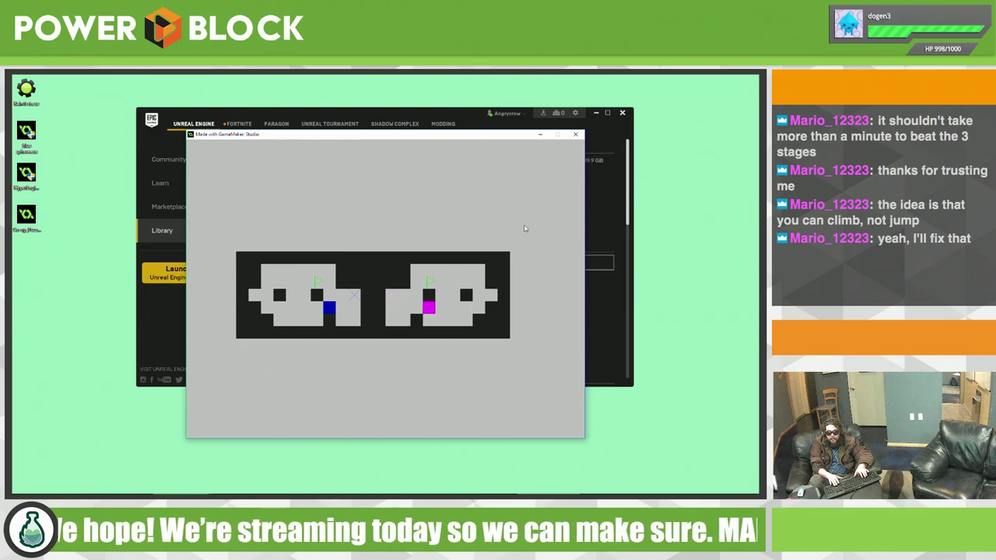
{"action": "key", "text": "d"}
{"action": "key", "text": "d"}
{"action": "key", "text": "d"}
{"action": "key", "text": "w"}
{"action": "key", "text": "w"}
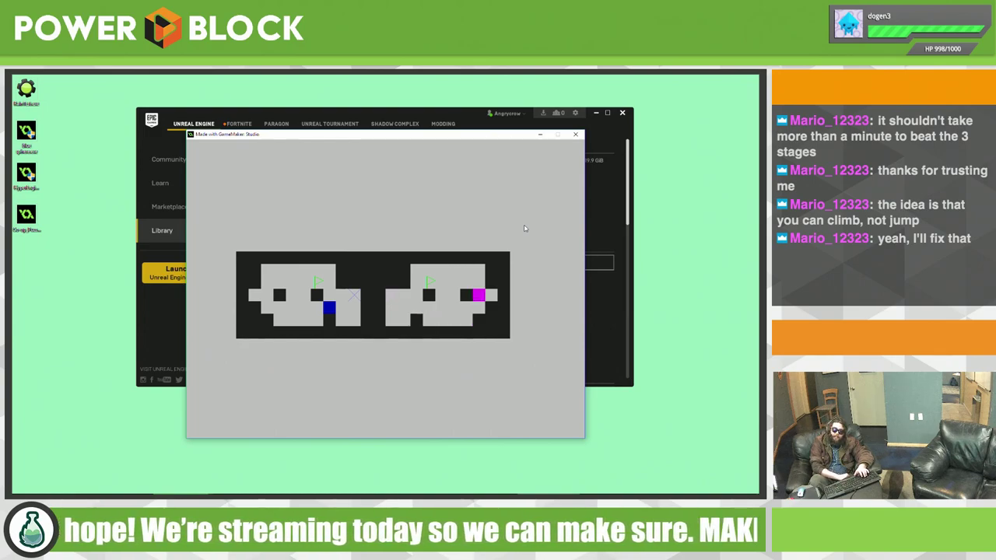
{"action": "key", "text": "w"}
{"action": "key", "text": "a"}
{"action": "key", "text": "a"}
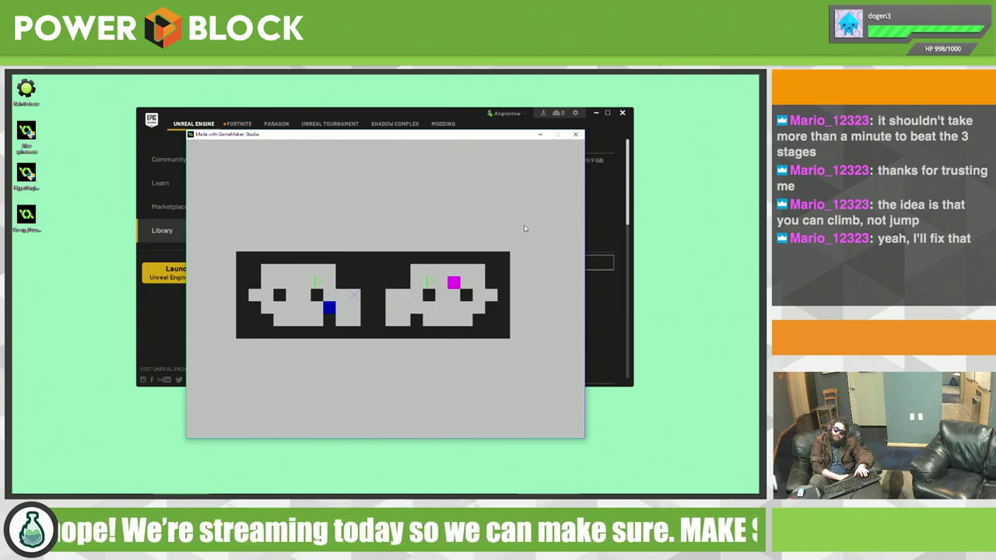
{"action": "key", "text": "d"}
{"action": "key", "text": "d"}
{"action": "key", "text": "a"}
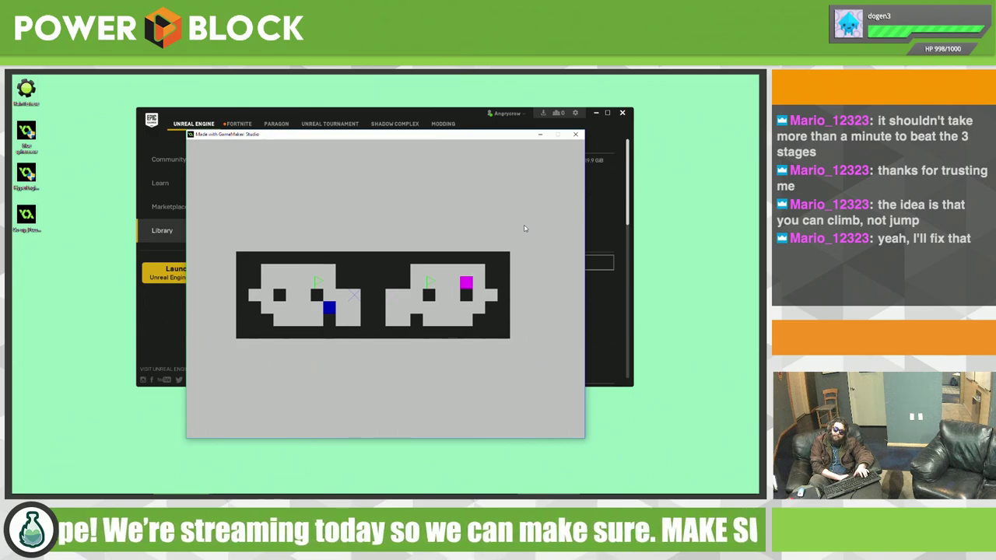
{"action": "key", "text": "a"}
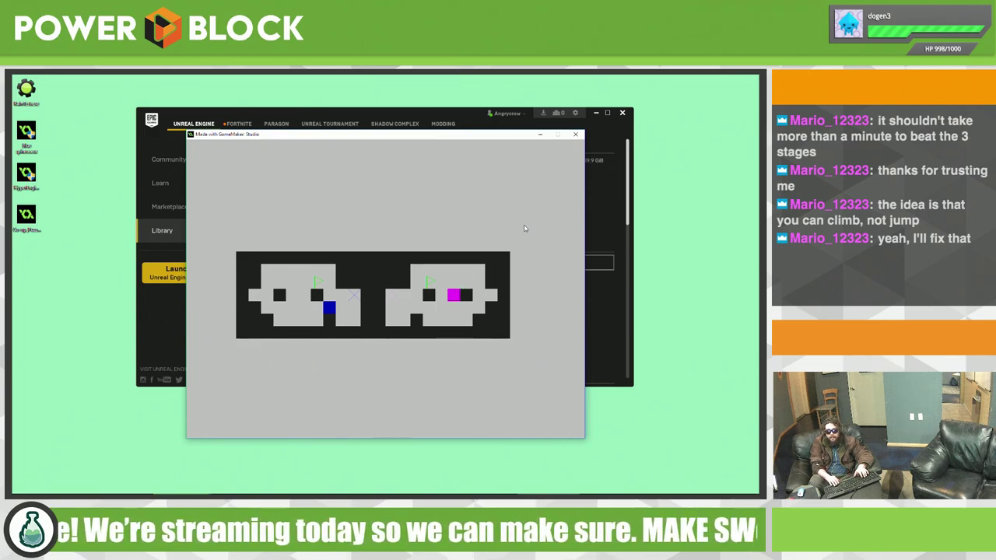
Step: Climb the blue square back up leftward, then drop it to the bottom row and reposition it
{"action": "key", "text": "a"}
{"action": "key", "text": "a"}
{"action": "key", "text": "a"}
{"action": "key", "text": "a"}
{"action": "key", "text": "w"}
{"action": "key", "text": "a"}
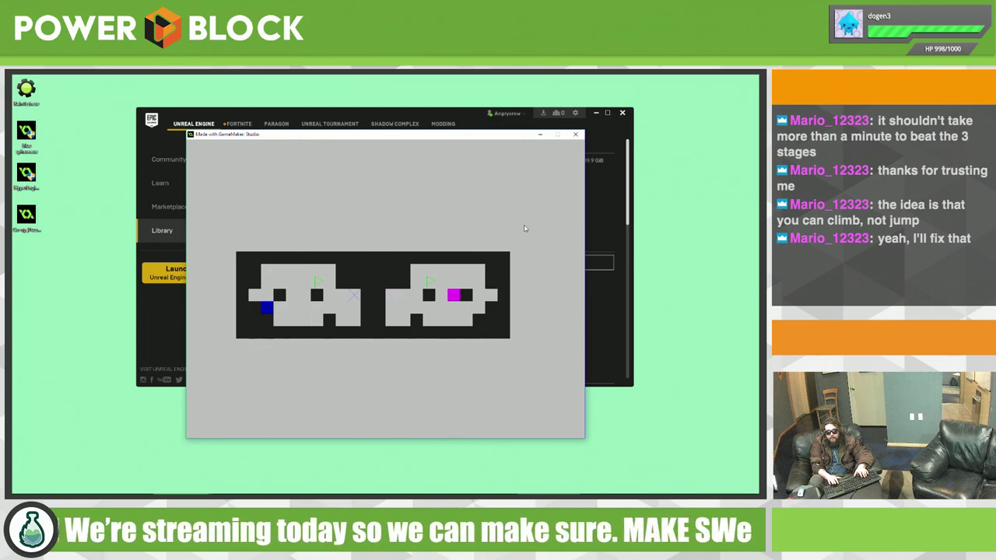
{"action": "key", "text": "w"}
{"action": "key", "text": "w"}
{"action": "key", "text": "d"}
{"action": "key", "text": "d"}
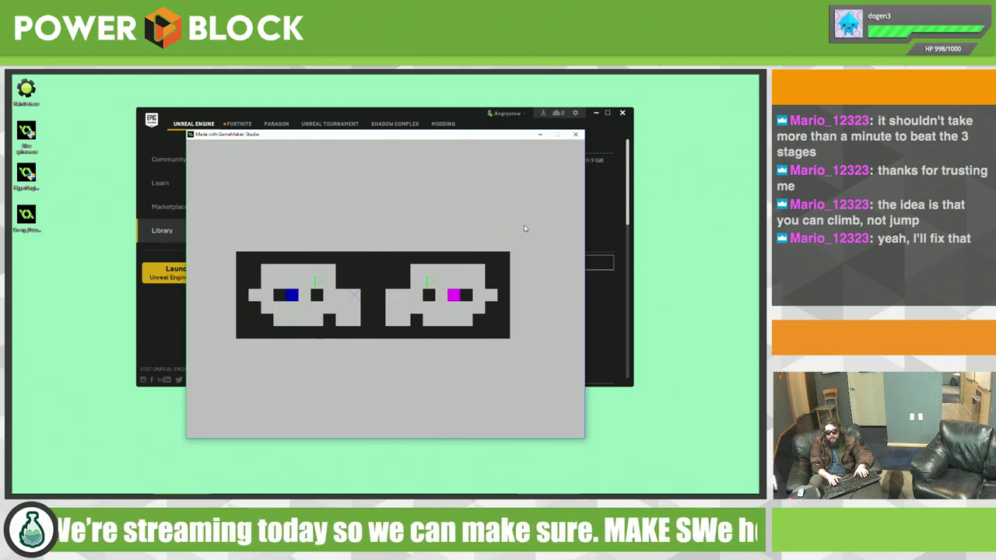
{"action": "key", "text": "w"}
{"action": "key", "text": "w"}
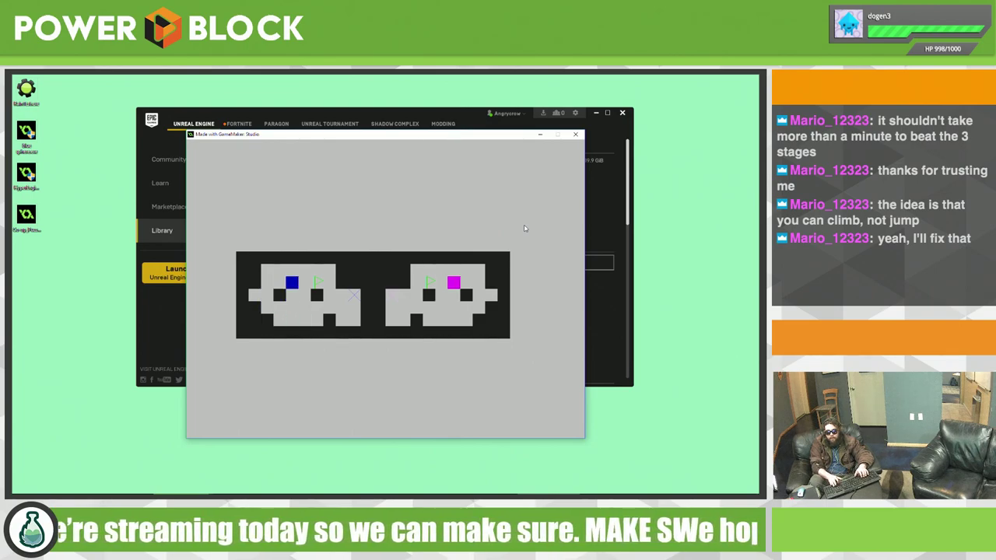
{"action": "key", "text": "a"}
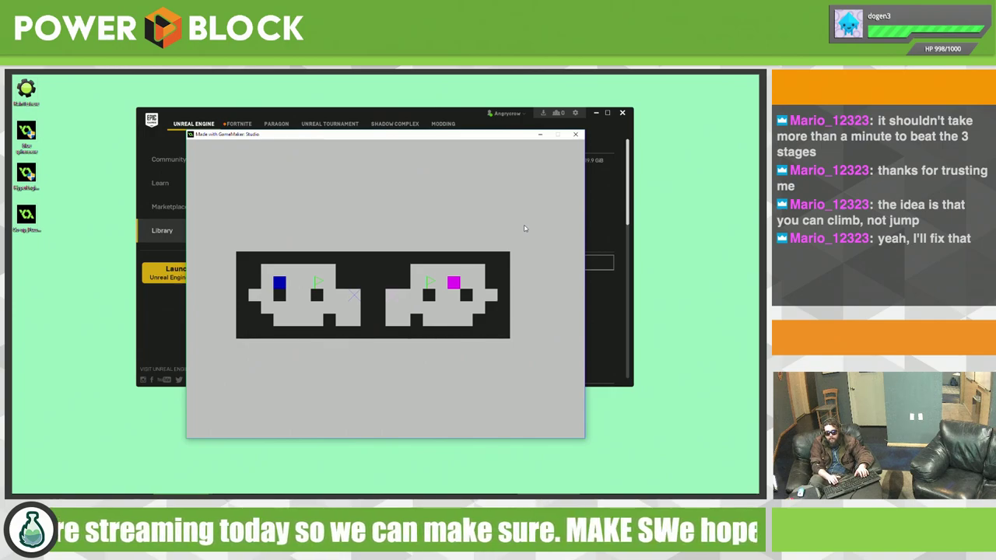
{"action": "key", "text": "d"}
{"action": "key", "text": "d"}
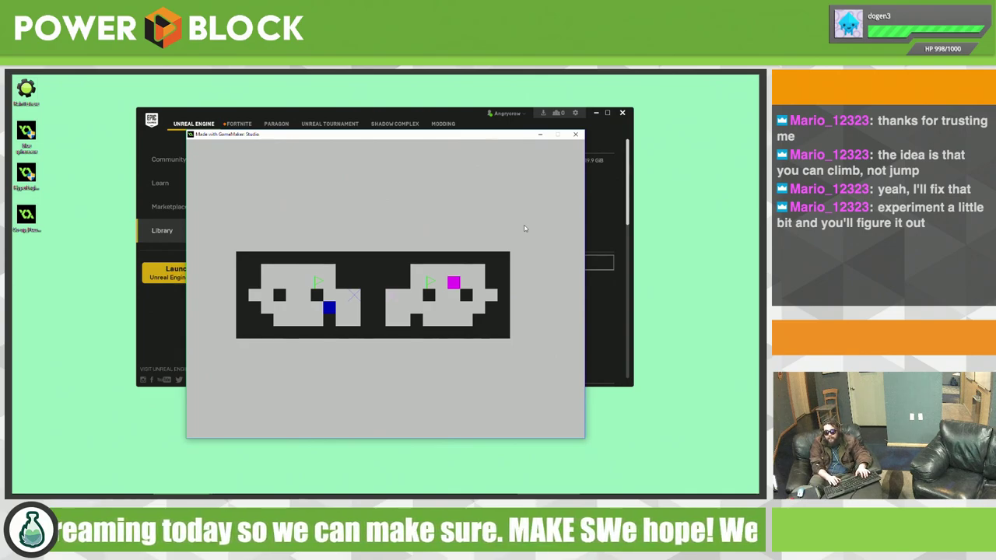
{"action": "key", "text": "Right"}
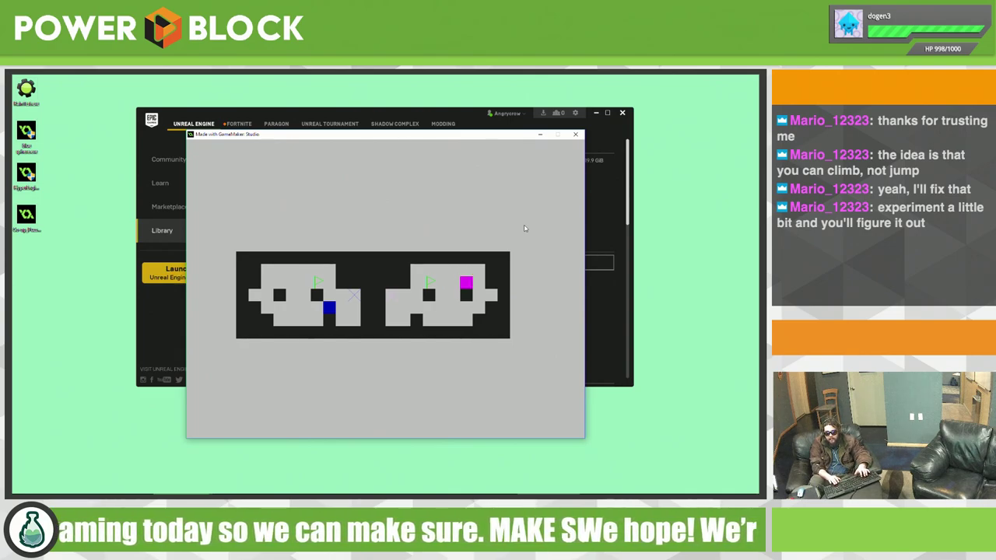
{"action": "key", "text": "Right"}
{"action": "key", "text": "a"}
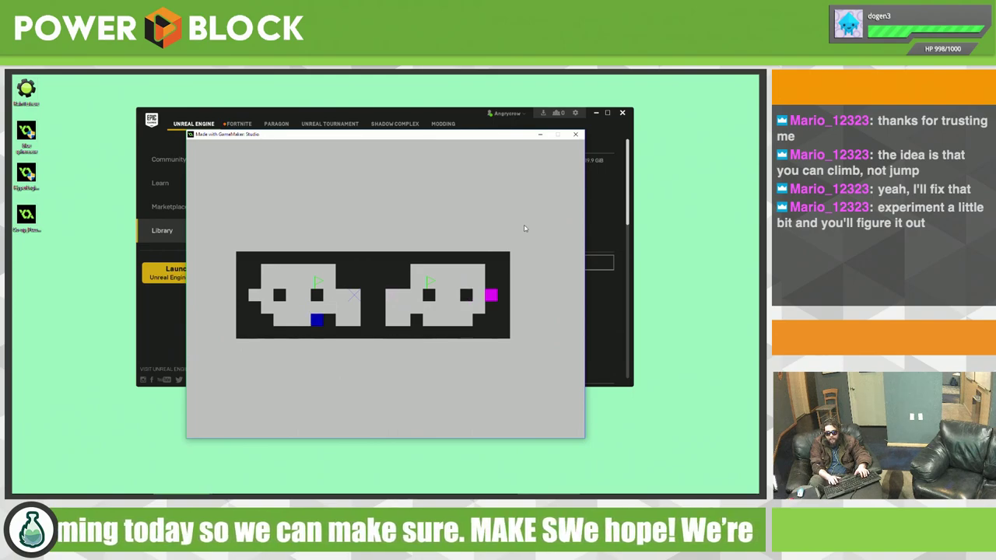
{"action": "key", "text": "a"}
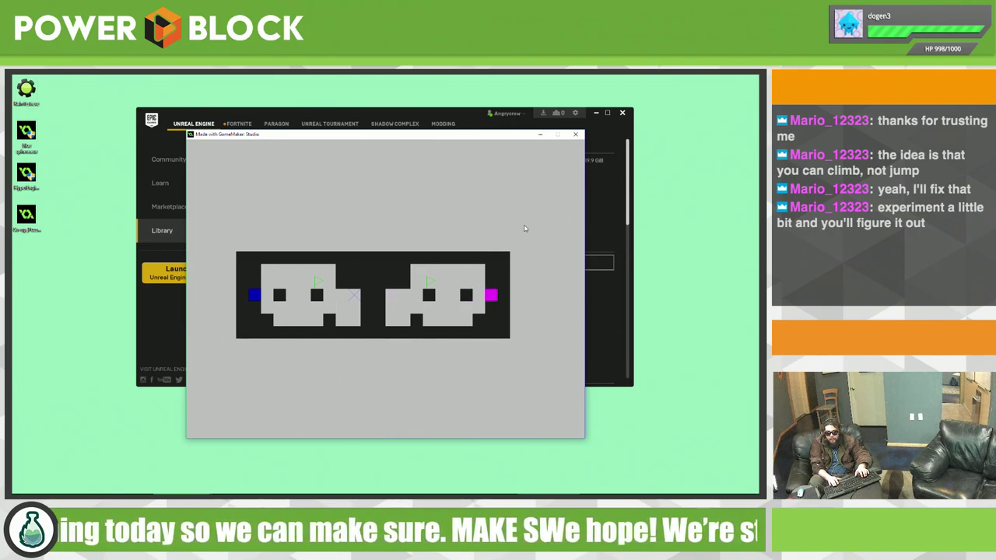
{"action": "key", "text": "Left"}
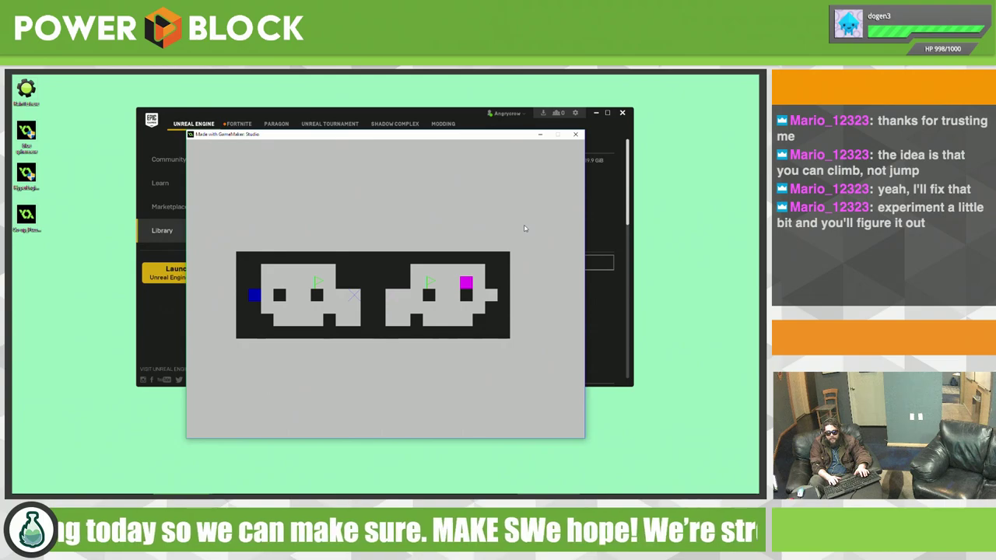
{"action": "key", "text": "d"}
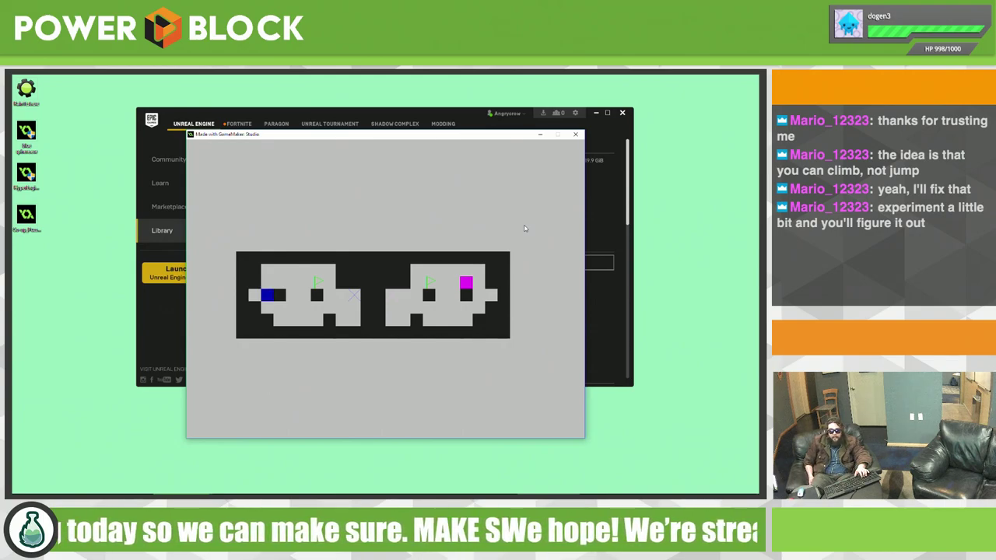
Step: Work the magenta square up the steps and bring the blue square onto its flag
{"action": "key", "text": "Right"}
{"action": "key", "text": "Left"}
{"action": "key", "text": "Left"}
{"action": "key", "text": "Left"}
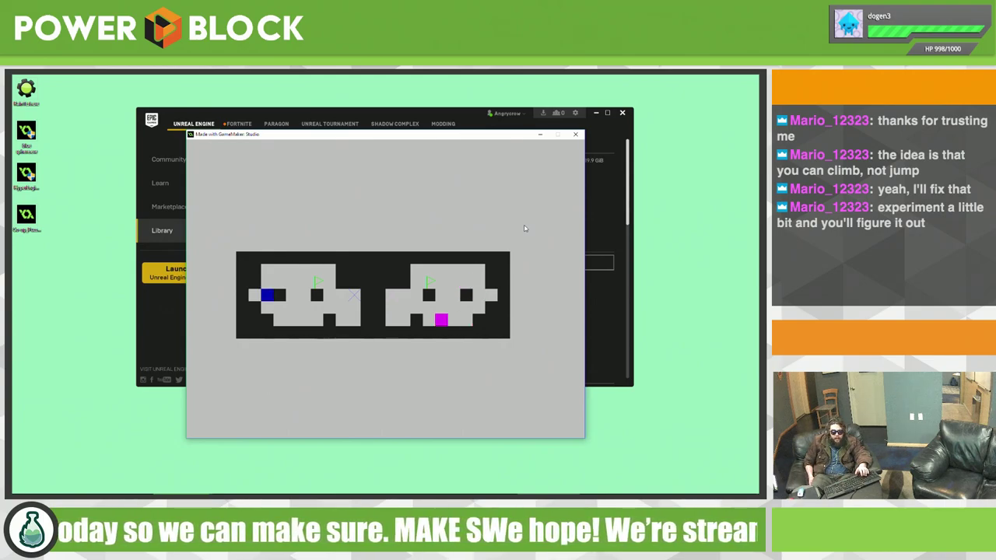
{"action": "key", "text": "Left"}
{"action": "key", "text": "Left"}
{"action": "key", "text": "Left"}
{"action": "key", "text": "Left"}
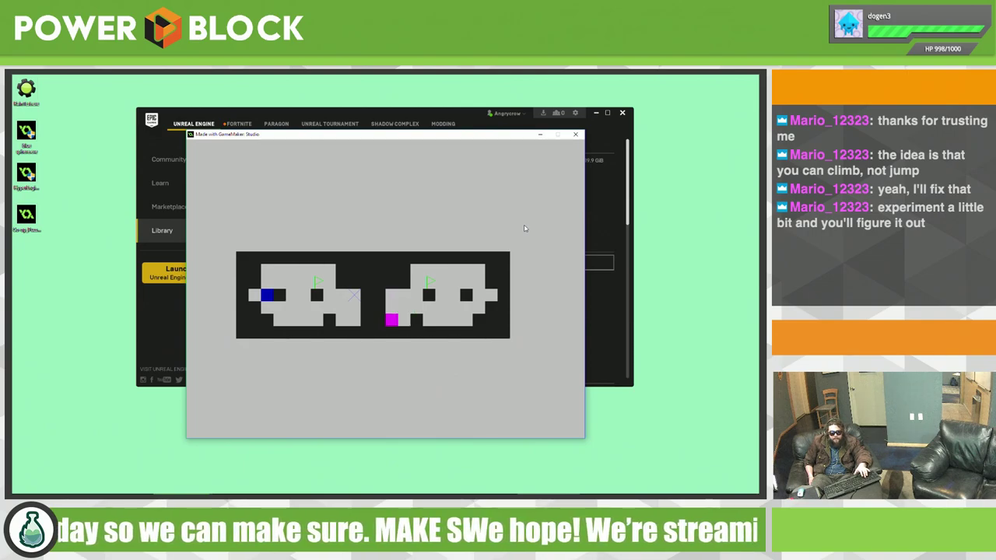
{"action": "key", "text": "Right"}
{"action": "key", "text": "Right"}
{"action": "key", "text": "Right"}
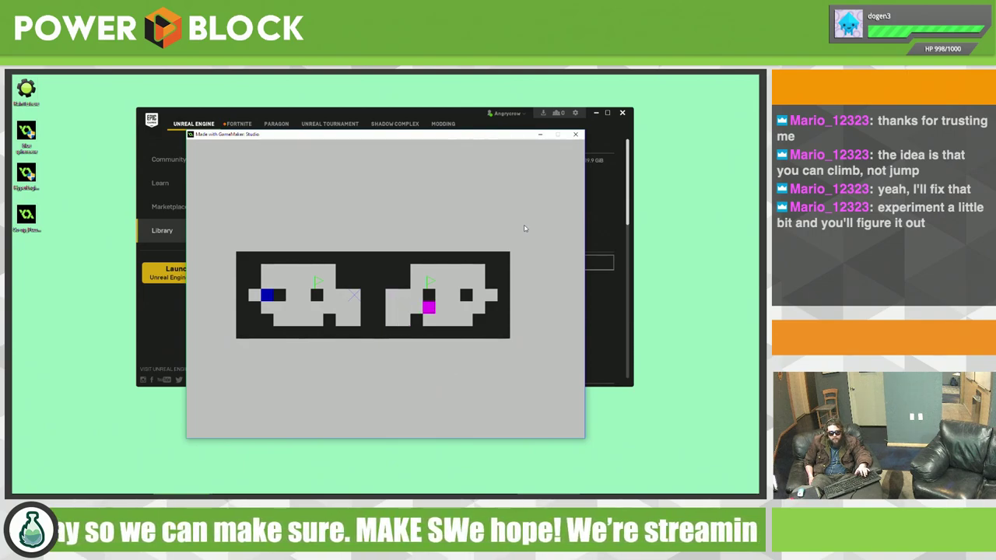
{"action": "key", "text": "Left"}
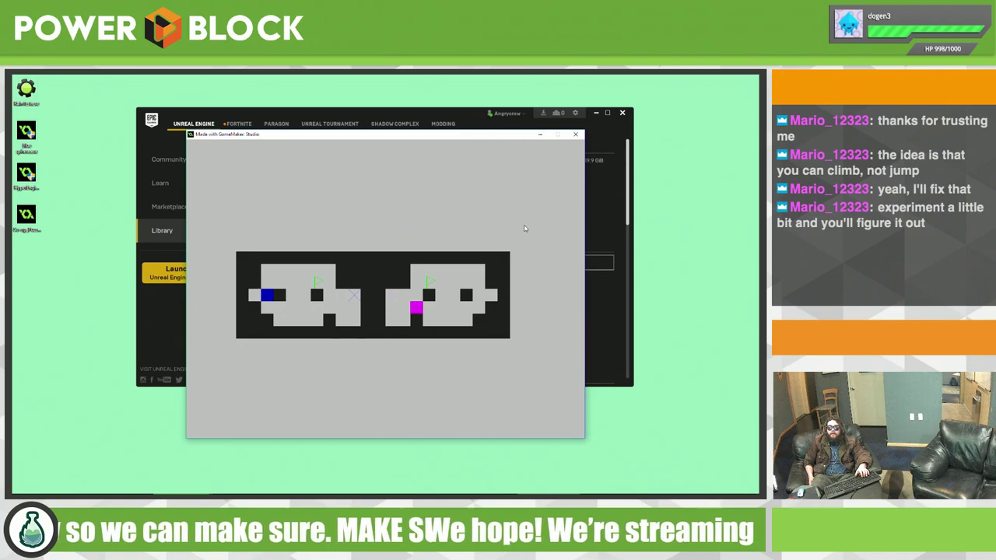
{"action": "key", "text": "Left"}
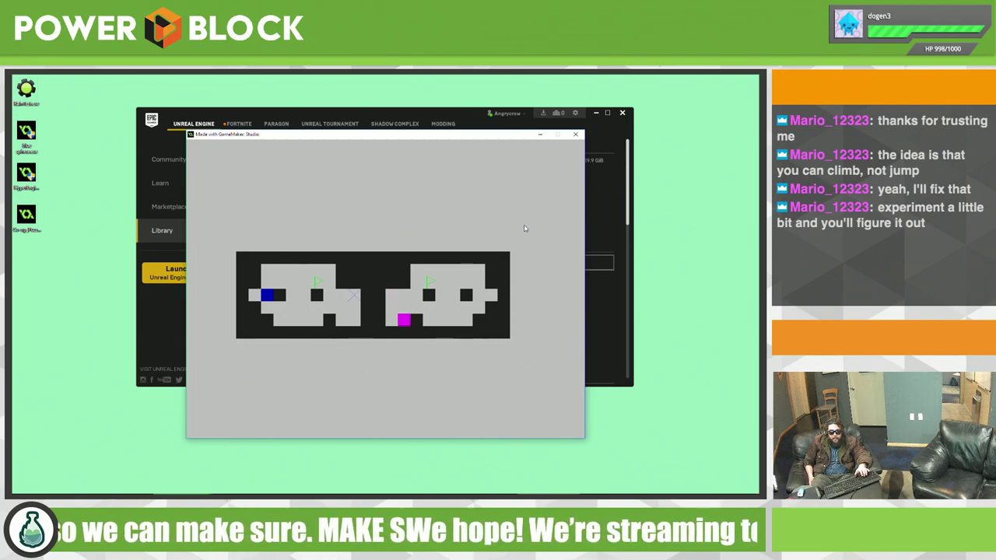
{"action": "key", "text": "Right"}
{"action": "key", "text": "Right"}
{"action": "key", "text": "Right"}
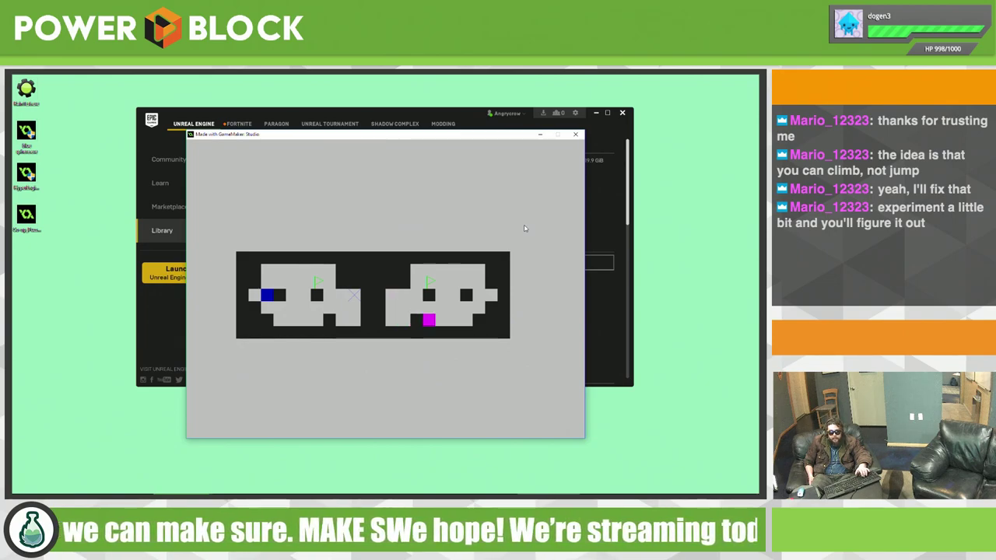
{"action": "key", "text": "Right"}
{"action": "key", "text": "Right"}
{"action": "key", "text": "Left"}
{"action": "key", "text": "Right"}
{"action": "key", "text": "Right"}
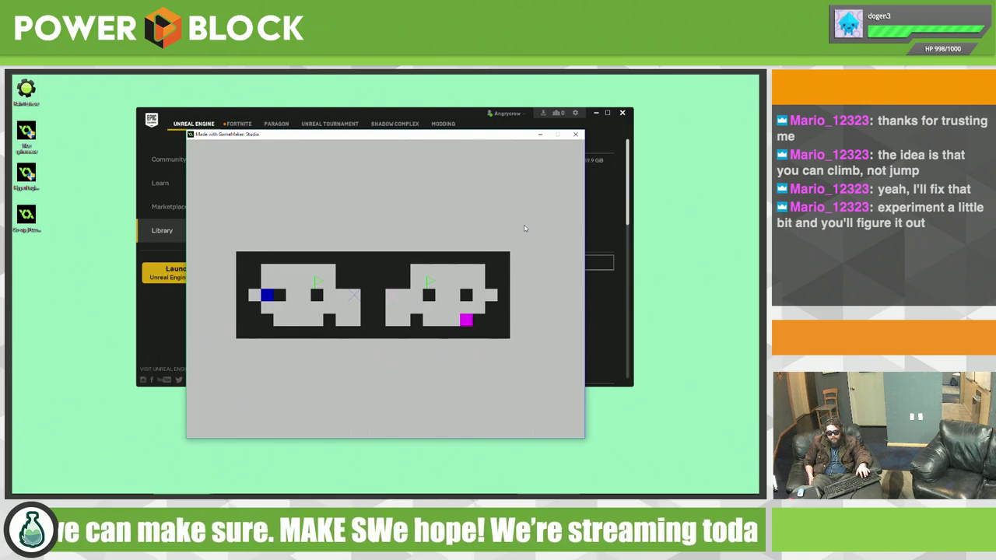
{"action": "key", "text": "Right"}
{"action": "key", "text": "Right"}
{"action": "key", "text": "Left"}
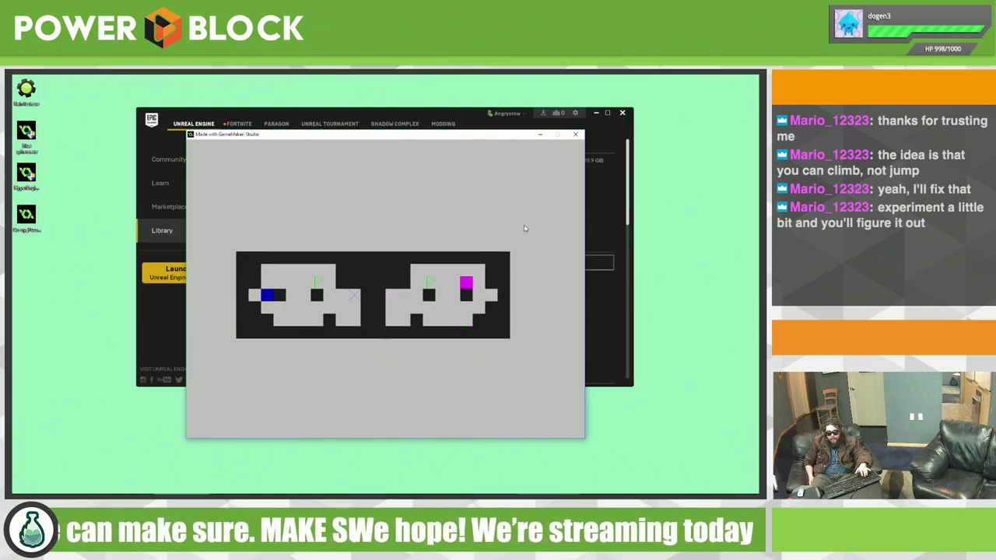
{"action": "key", "text": "Right"}
{"action": "key", "text": "Right"}
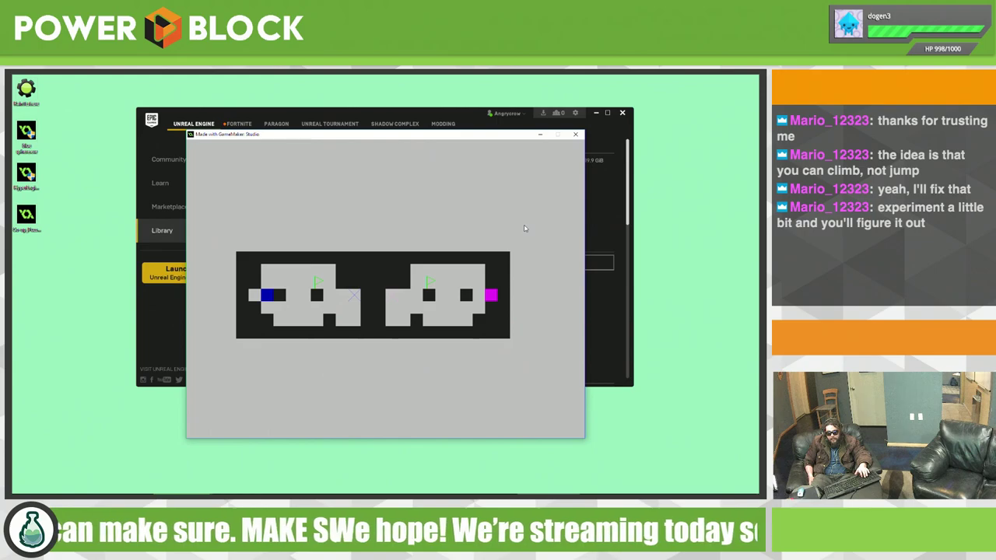
{"action": "key", "text": "Left"}
{"action": "key", "text": "Left"}
{"action": "key", "text": "Left"}
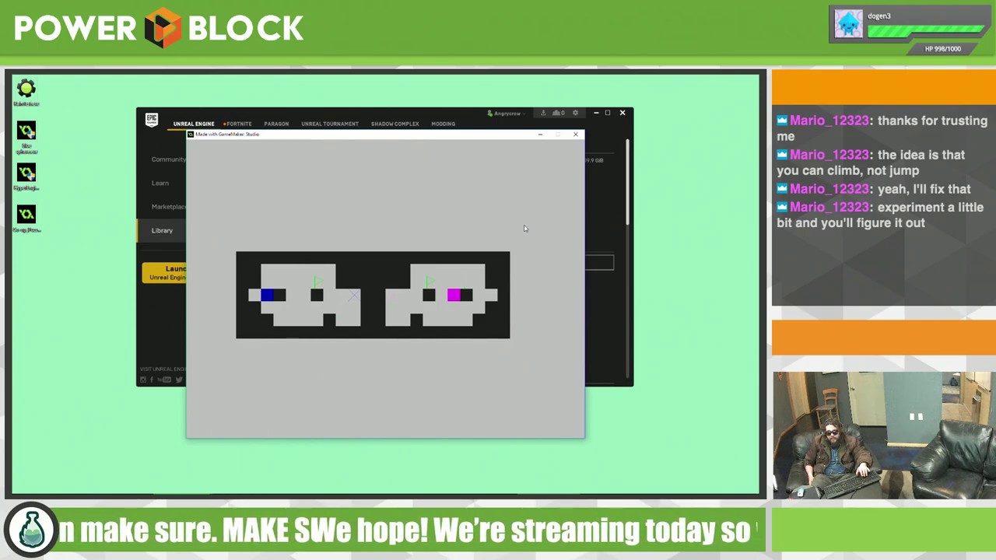
{"action": "key", "text": "Right"}
{"action": "key", "text": "Right"}
{"action": "key", "text": "Right"}
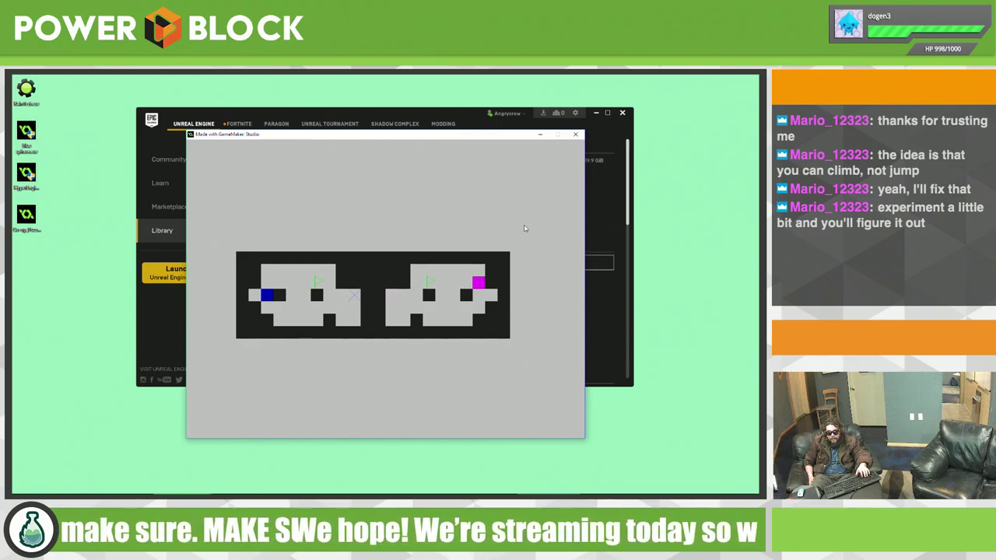
{"action": "key", "text": "Left"}
{"action": "key", "text": "Left"}
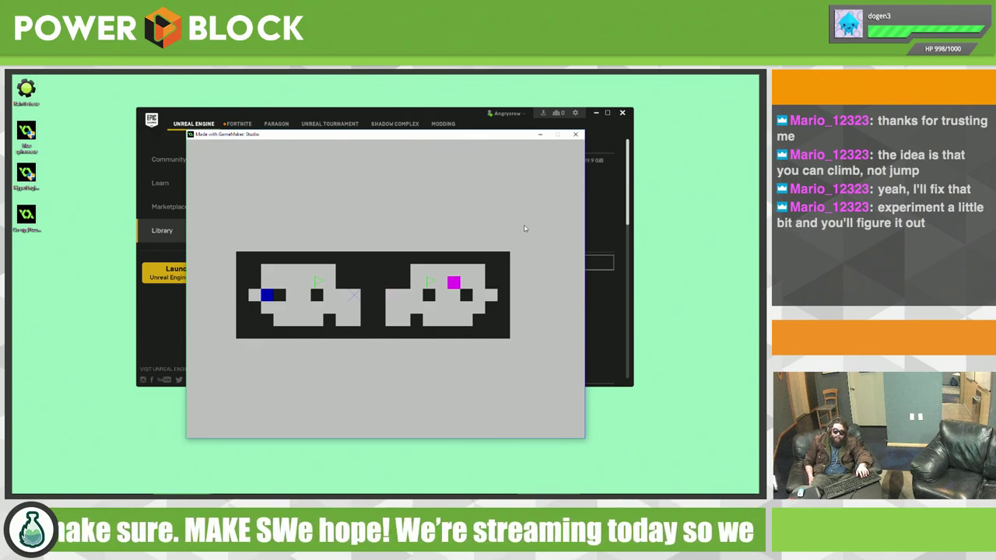
{"action": "key", "text": "Left"}
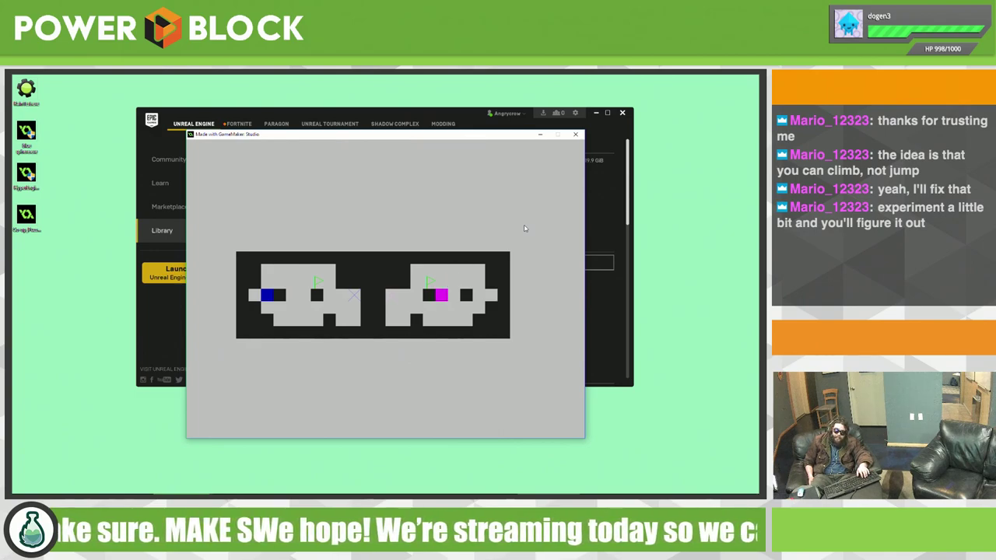
{"action": "key", "text": "Right"}
{"action": "key", "text": "Left"}
{"action": "key", "text": "Right"}
{"action": "key", "text": "Left"}
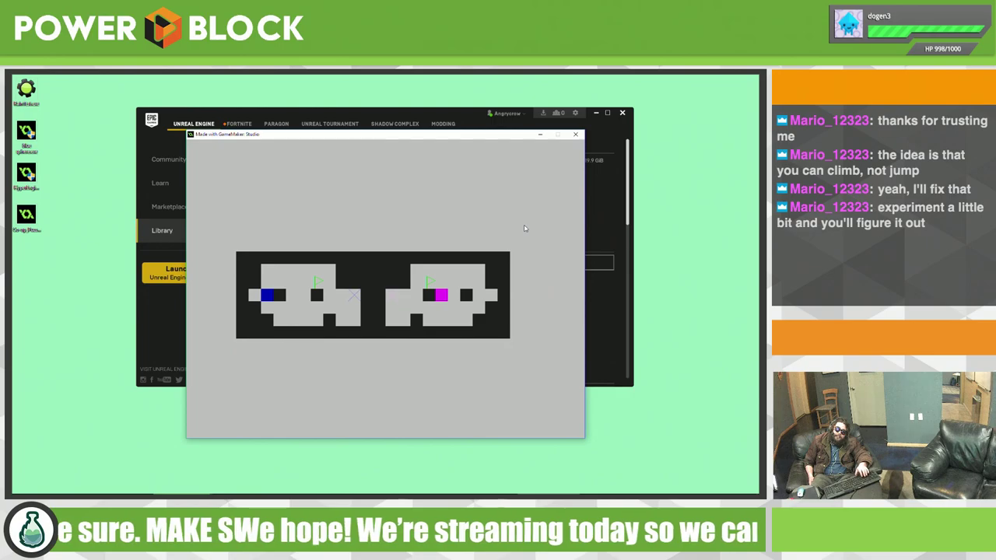
{"action": "key", "text": "Left"}
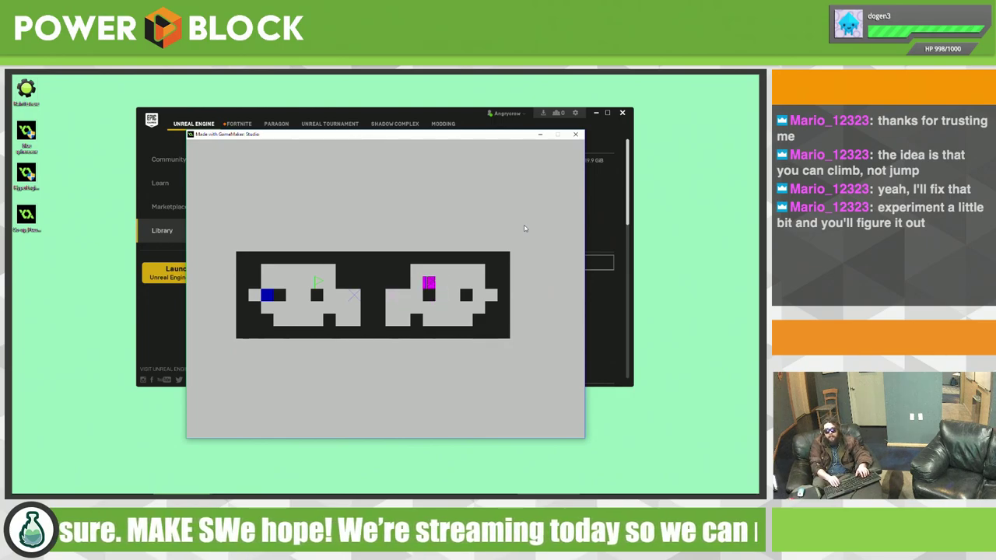
{"action": "key", "text": "Right"}
{"action": "key", "text": "Right"}
{"action": "key", "text": "Right"}
{"action": "key", "text": "Right"}
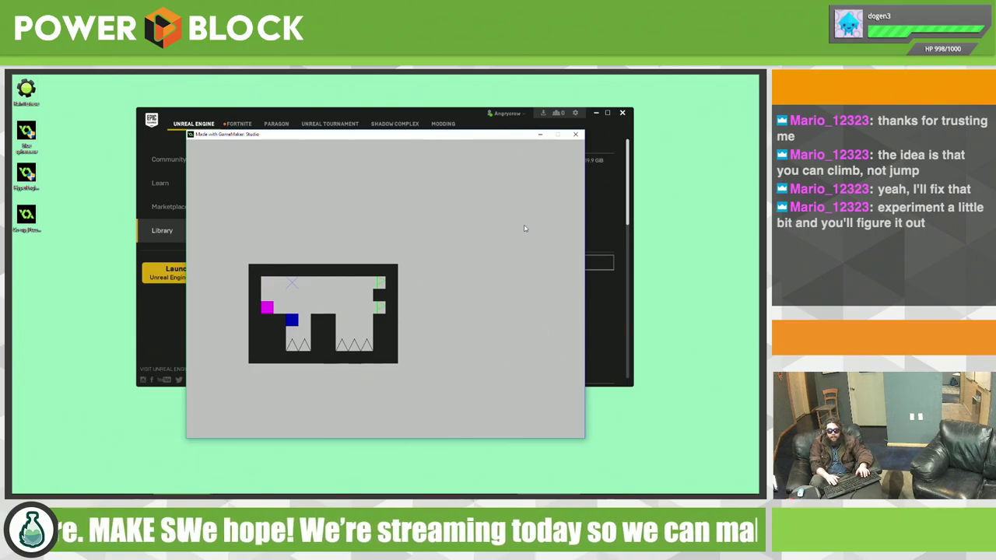
Step: Test the blue square's moves, line both squares up, and climb magenta over blue
{"action": "key", "text": "Right"}
{"action": "key", "text": "Left"}
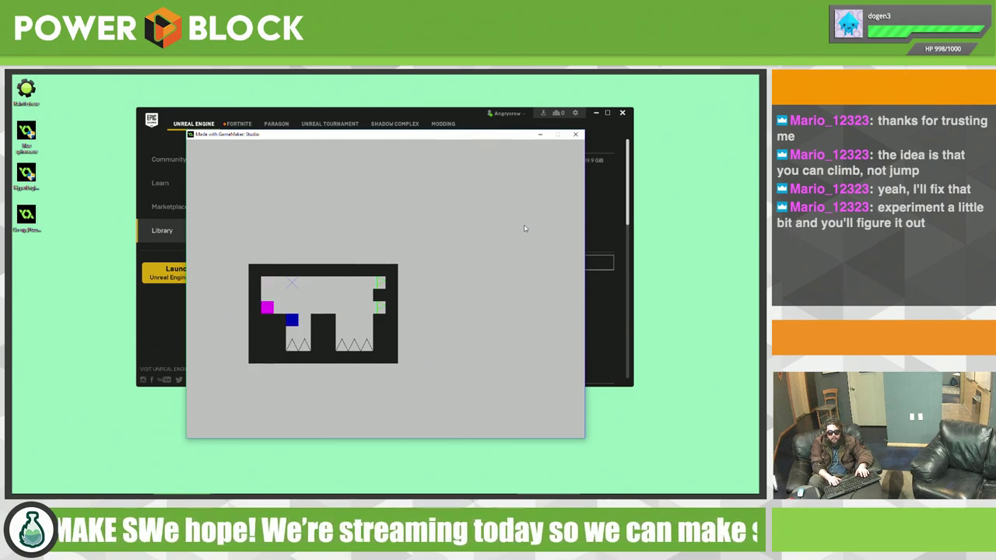
{"action": "key", "text": "Right"}
{"action": "key", "text": "Left"}
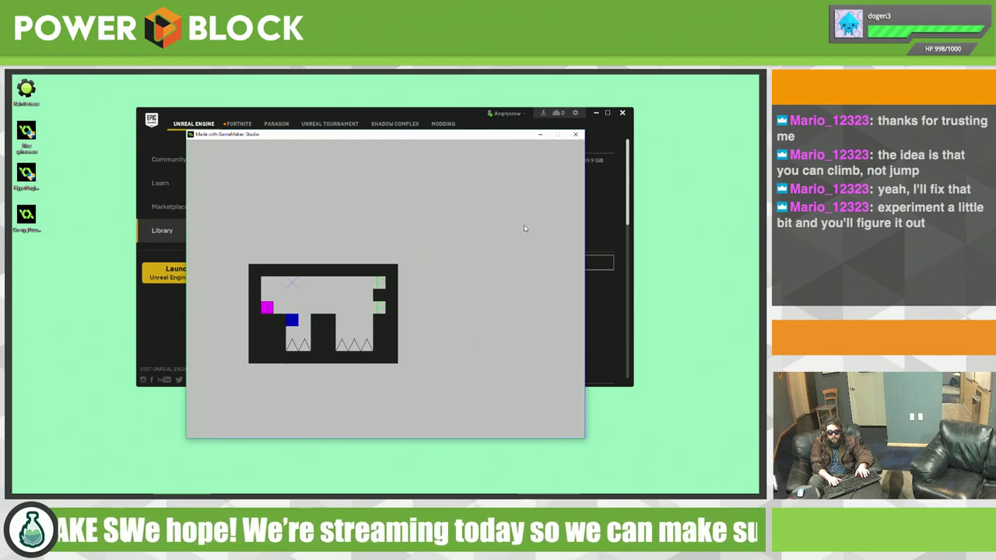
{"action": "key", "text": "Right"}
{"action": "key", "text": "Right"}
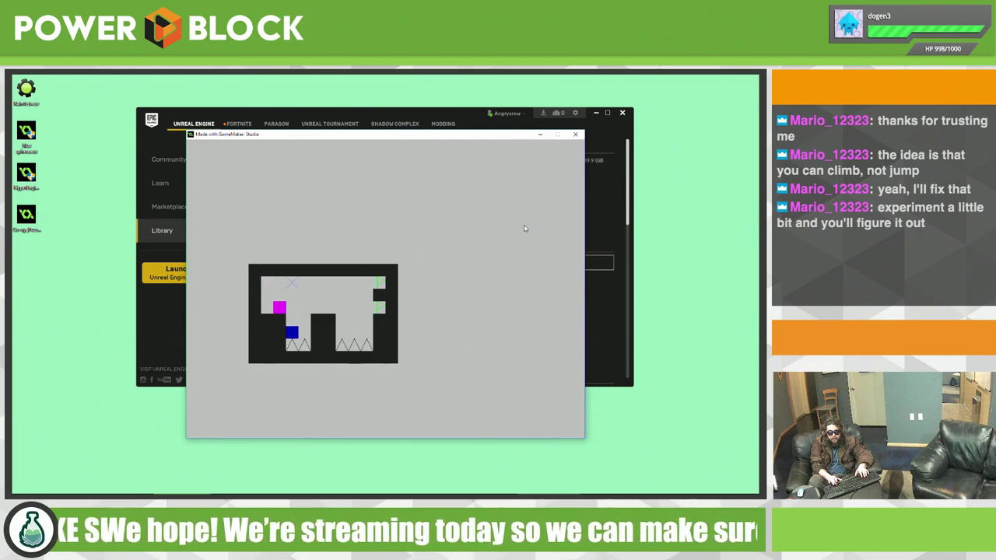
{"action": "key", "text": "Right"}
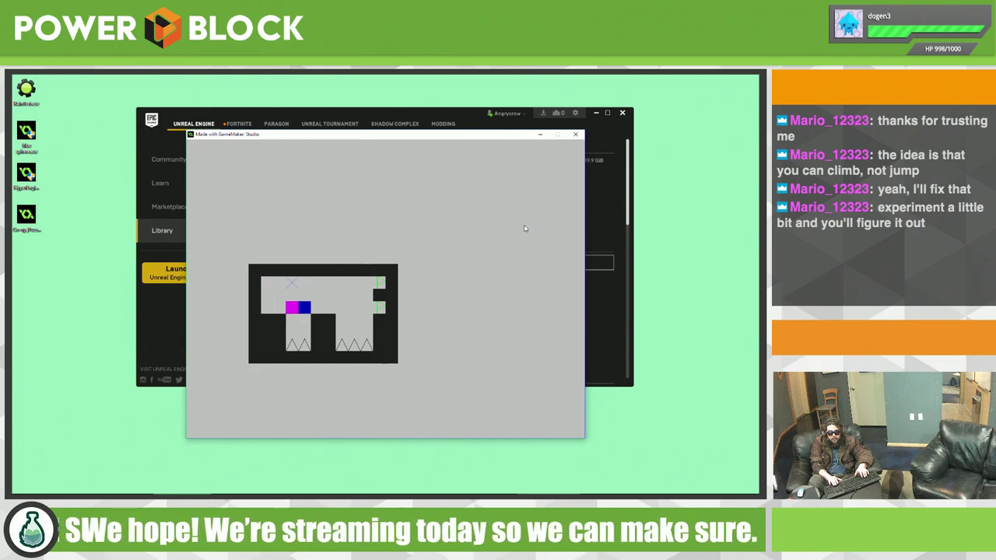
{"action": "key", "text": "Right"}
{"action": "key", "text": "Left"}
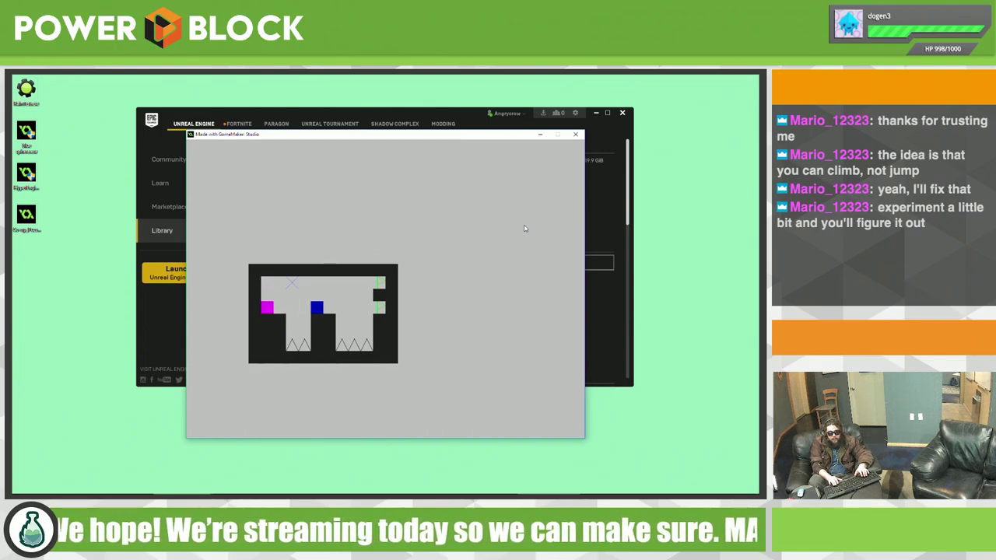
{"action": "key", "text": "Left"}
{"action": "key", "text": "Left"}
{"action": "key", "text": "Right"}
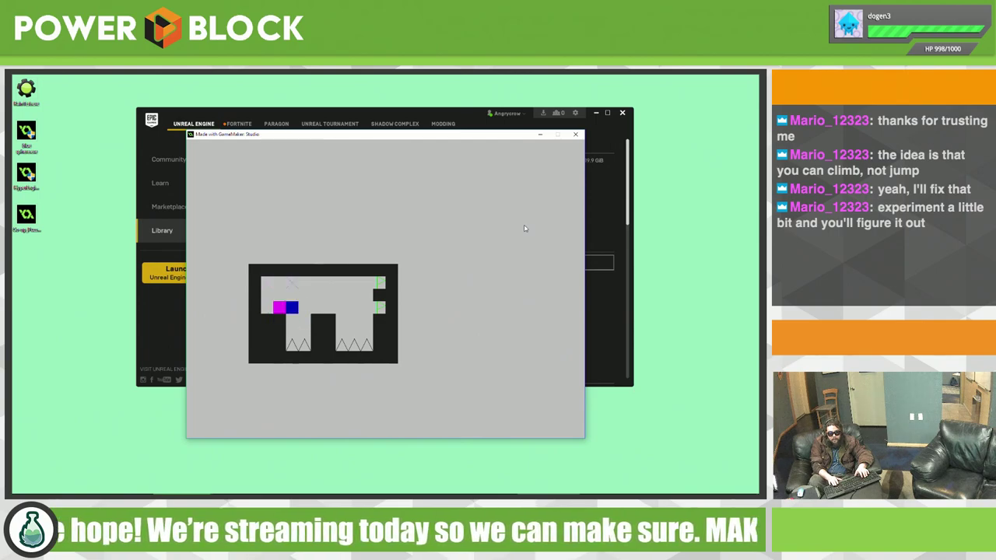
{"action": "key", "text": "Left"}
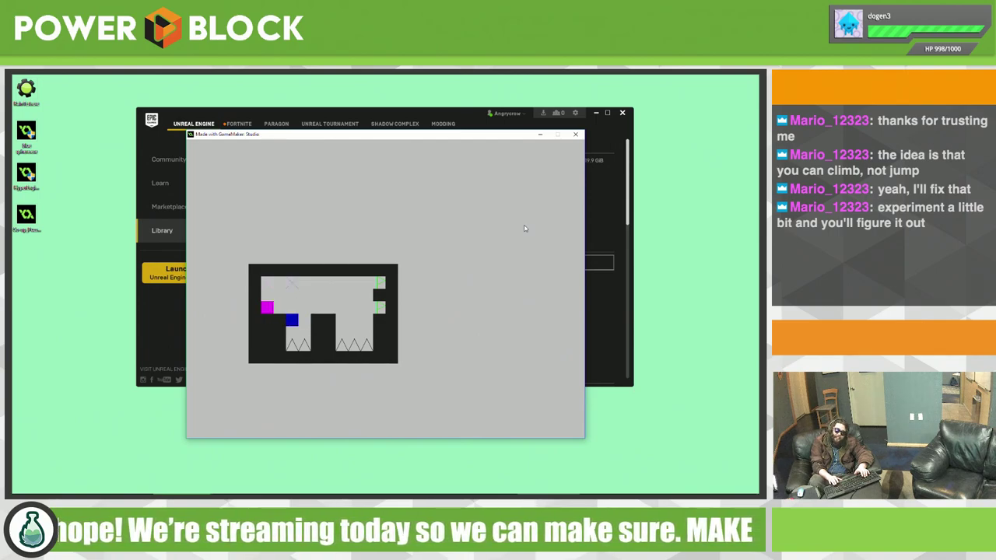
{"action": "key", "text": "Up"}
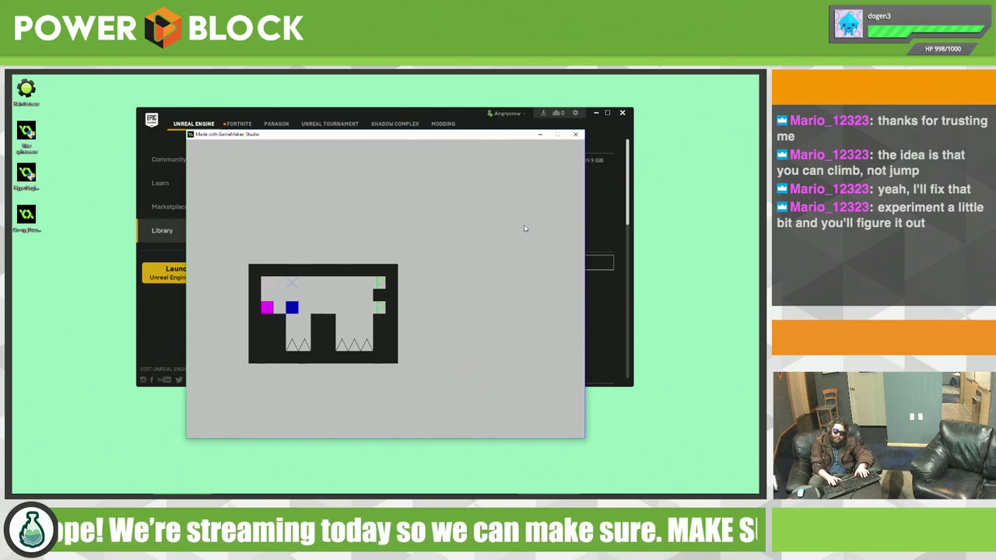
{"action": "key", "text": "Right"}
{"action": "key", "text": "Up"}
{"action": "key", "text": "Right"}
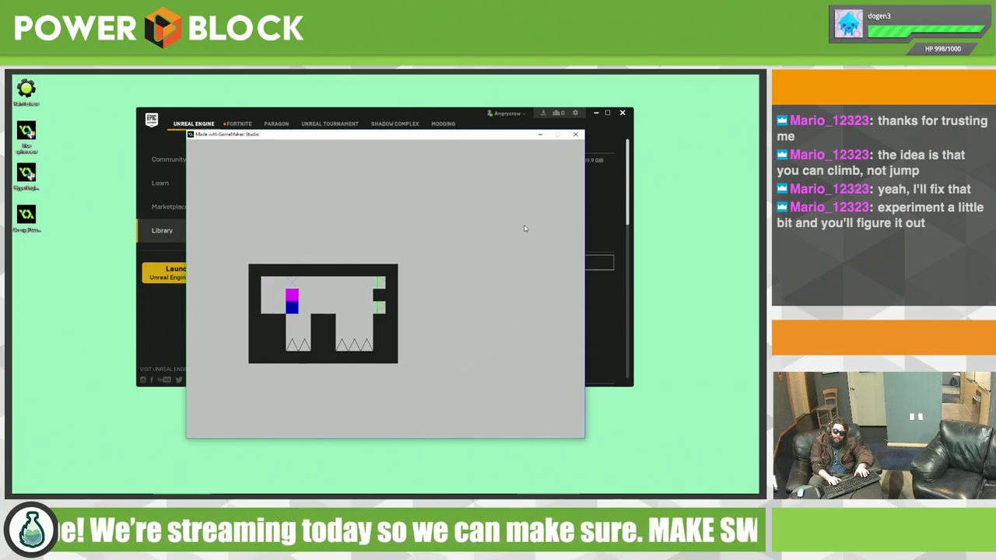
{"action": "key", "text": "Right"}
Step: Leapfrog the blue and magenta blocks over each other rightward, ending with blue stacked on magenta
{"action": "key", "text": "Right"}
{"action": "key", "text": "Left"}
{"action": "key", "text": "Up"}
{"action": "key", "text": "Right"}
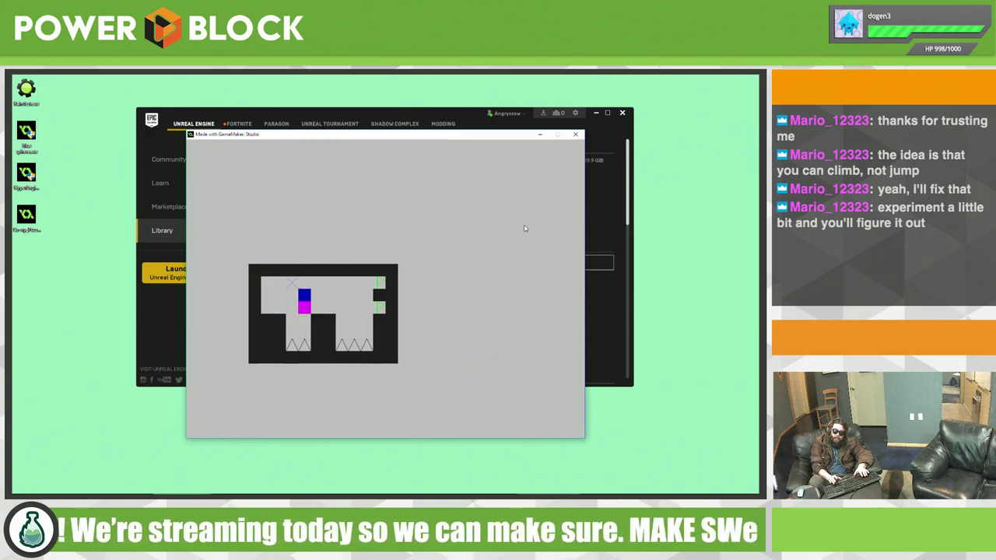
{"action": "key", "text": "Right"}
{"action": "key", "text": "Right"}
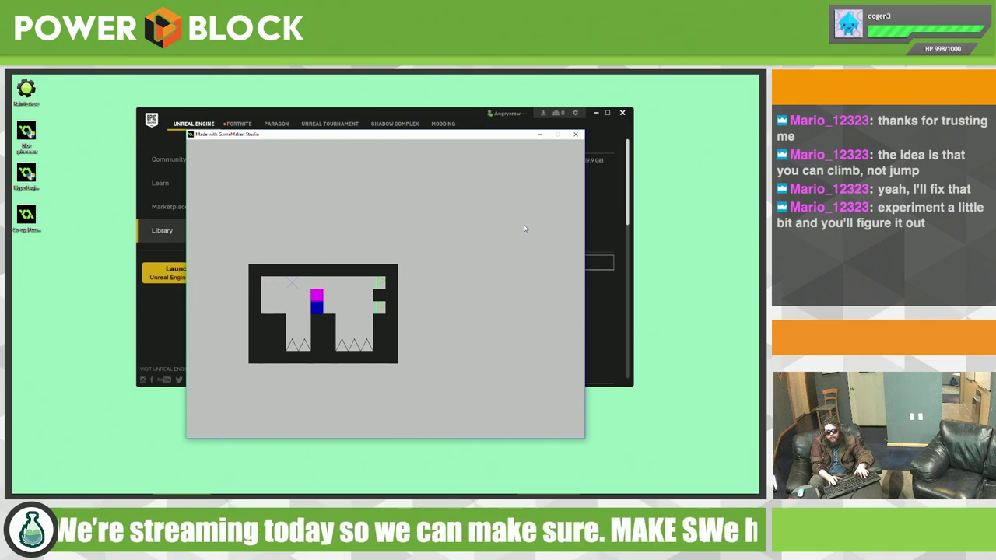
{"action": "key", "text": "Right"}
{"action": "key", "text": "Up"}
{"action": "key", "text": "Right"}
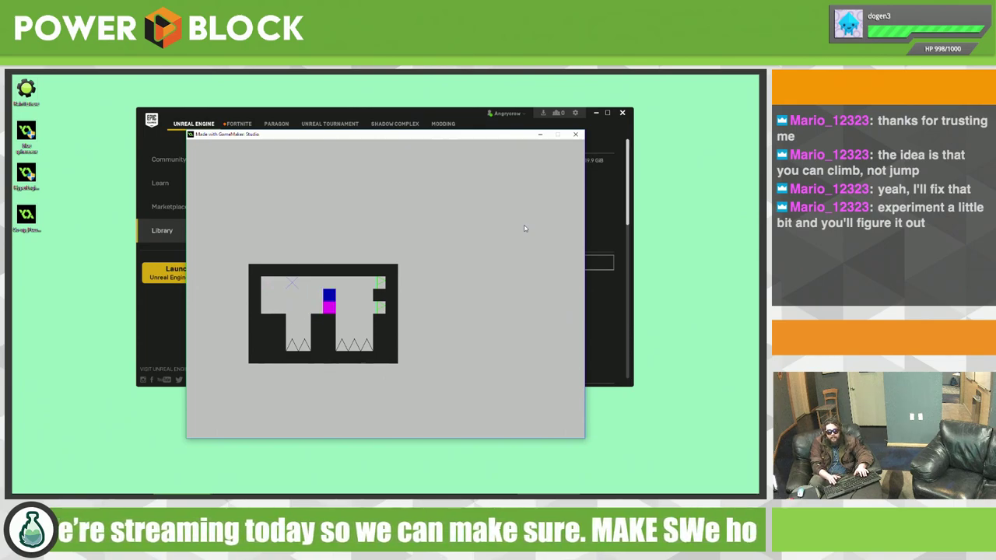
{"action": "key", "text": "Right"}
{"action": "key", "text": "Up"}
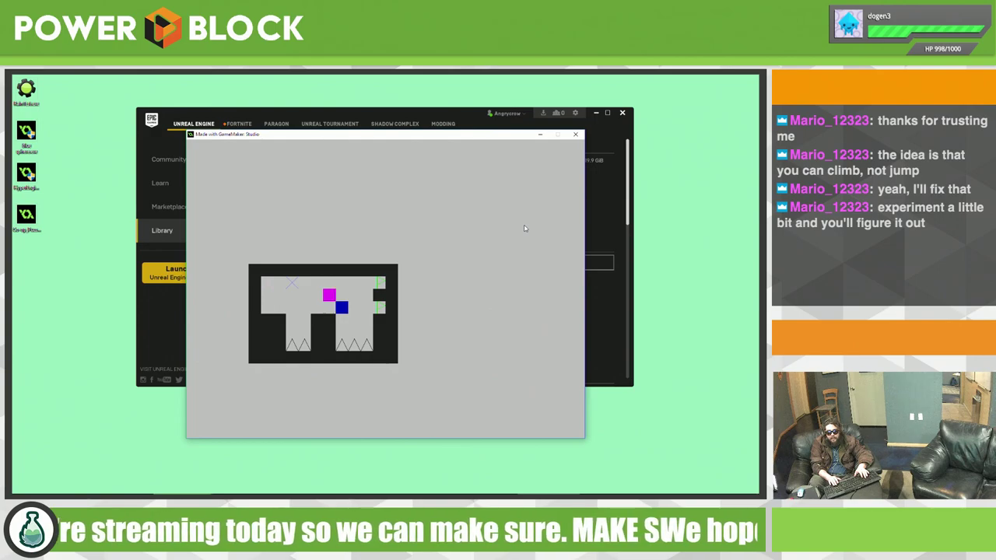
{"action": "key", "text": "Right"}
{"action": "key", "text": "Right"}
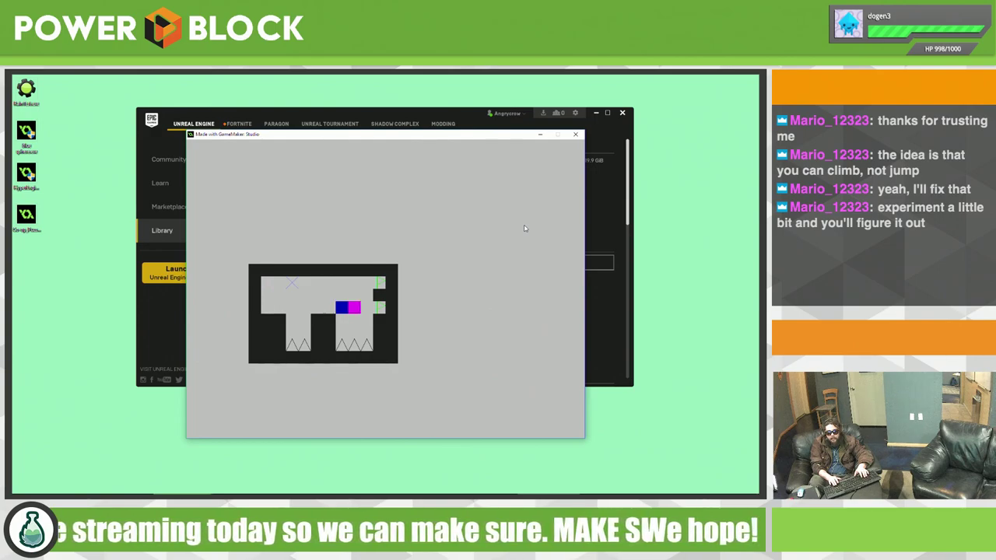
{"action": "key", "text": "Right"}
{"action": "key", "text": "Right"}
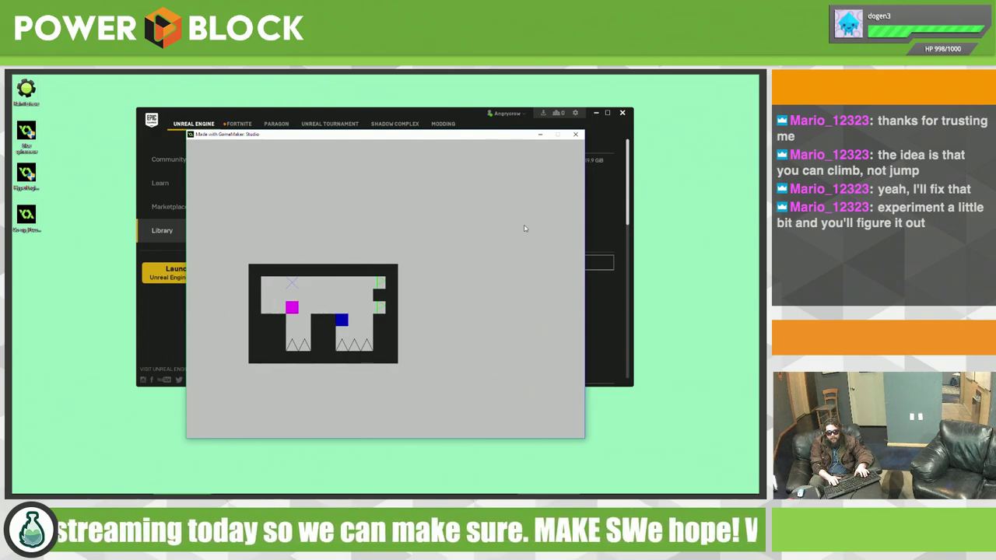
{"action": "key", "text": "Left"}
{"action": "key", "text": "Left"}
{"action": "key", "text": "Left"}
{"action": "key", "text": "Left"}
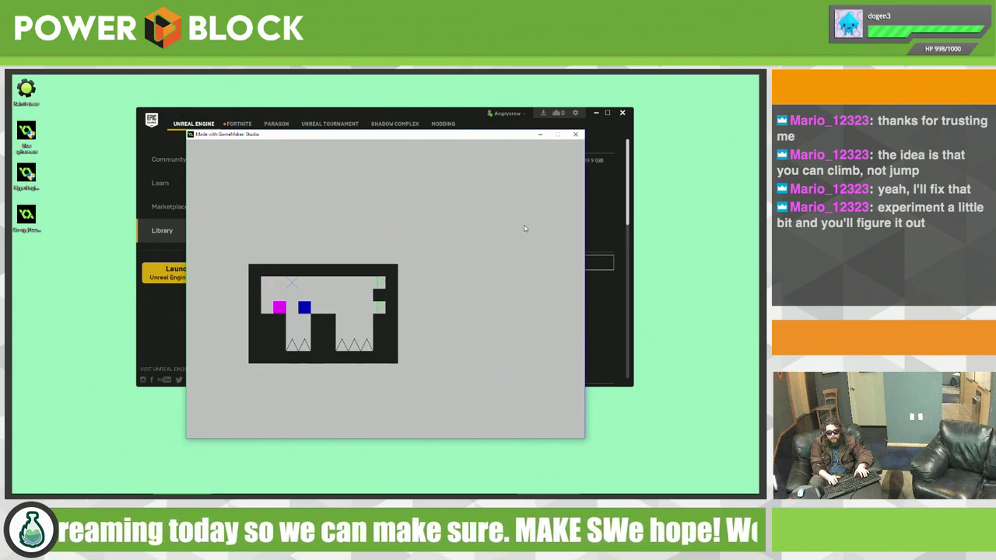
{"action": "key", "text": "Right"}
{"action": "key", "text": "Right"}
{"action": "key", "text": "Right"}
{"action": "key", "text": "Right"}
{"action": "key", "text": "Right"}
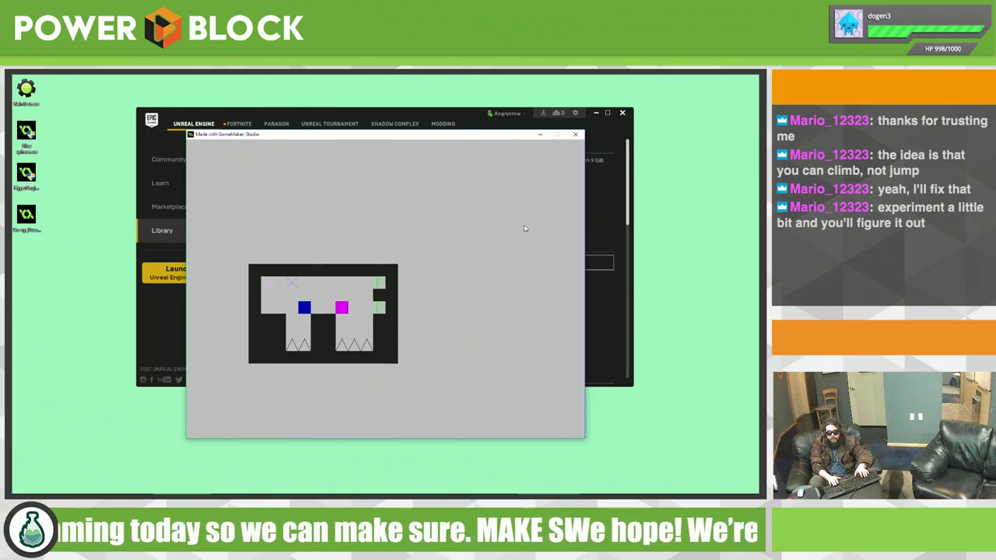
{"action": "key", "text": "Right"}
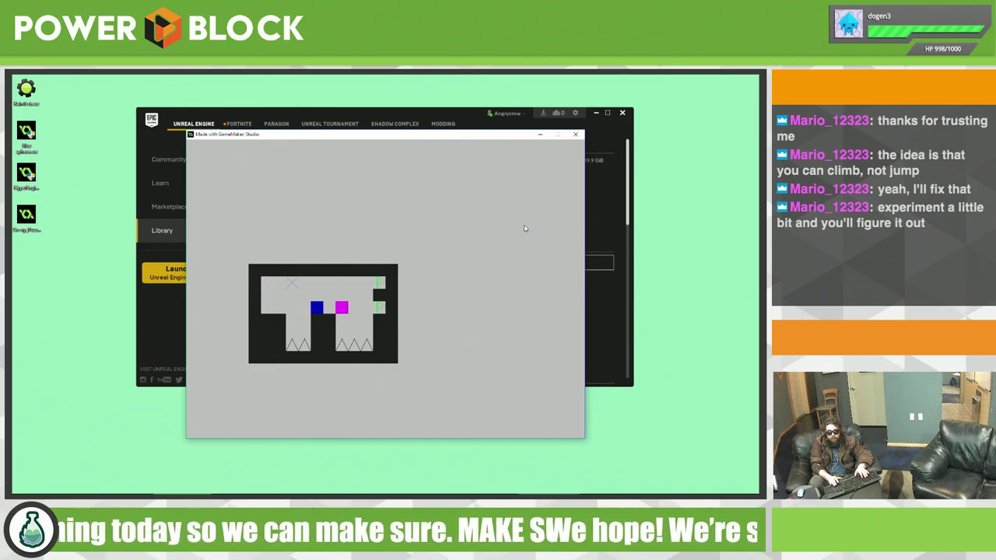
{"action": "key", "text": "Right"}
Step: Step magenta in and out from under blue, then drop blue off to the left
{"action": "key", "text": "Right"}
{"action": "key", "text": "Right"}
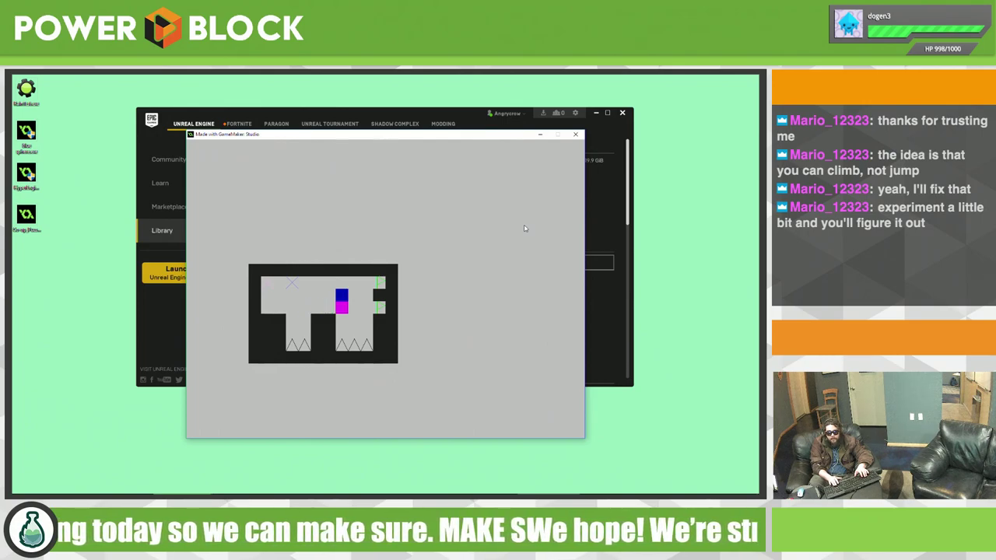
{"action": "key", "text": "Left"}
{"action": "key", "text": "Right"}
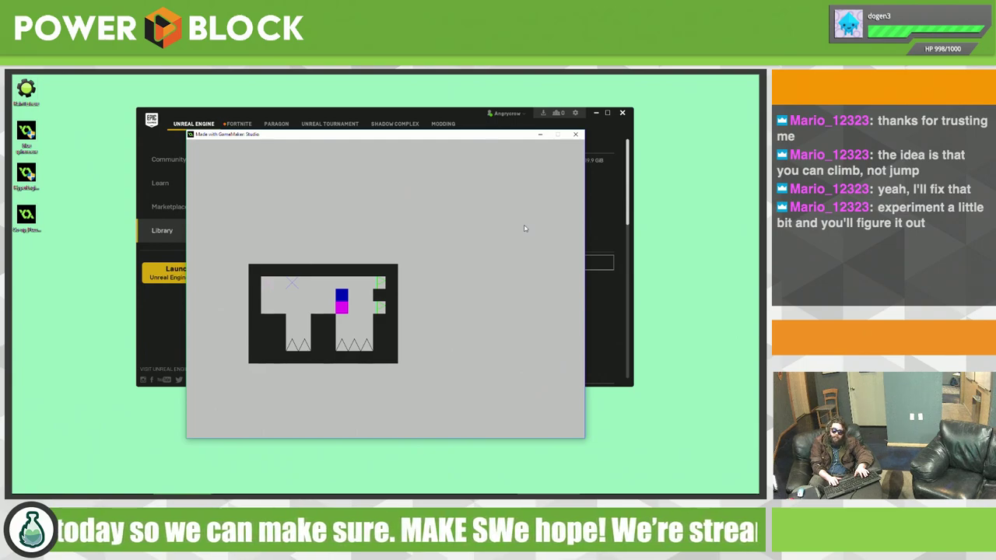
{"action": "key", "text": "Left"}
{"action": "key", "text": "Right"}
{"action": "key", "text": "Left"}
{"action": "key", "text": "Left"}
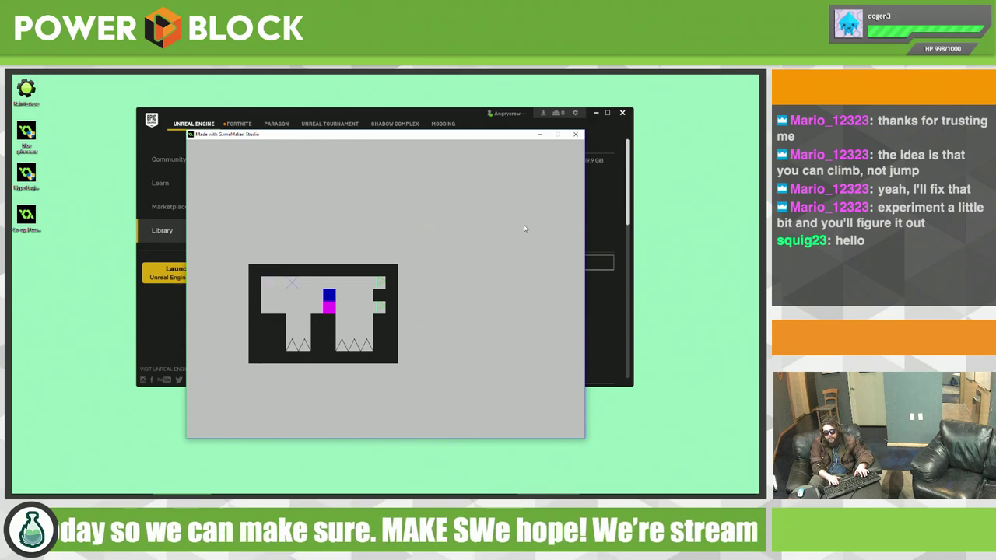
{"action": "key", "text": "Left"}
{"action": "key", "text": "Right"}
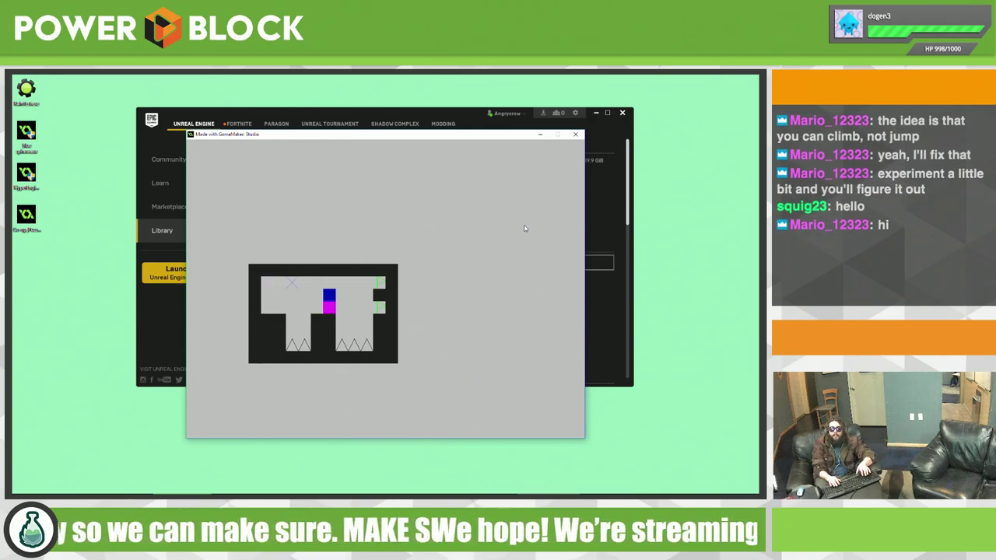
{"action": "key", "text": "Left"}
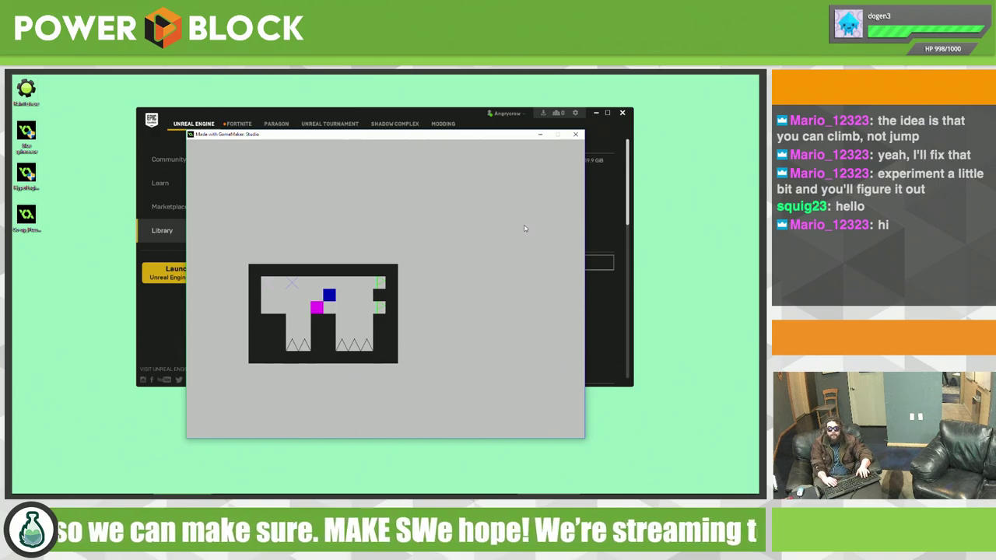
{"action": "key", "text": "Right"}
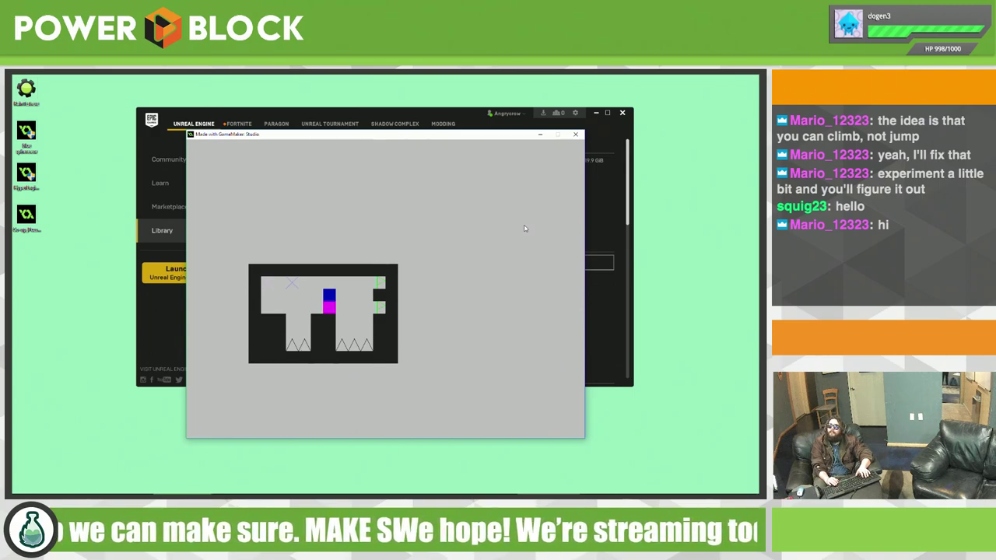
{"action": "key", "text": "a"}
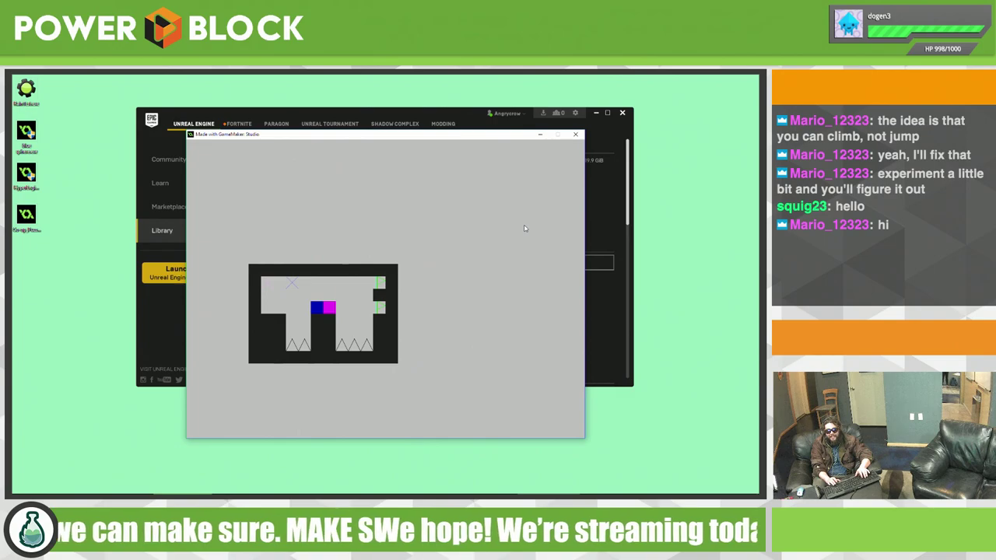
{"action": "key", "text": "Right"}
Step: Drop the blue block into the gap and move the magenta block onto the wall top
{"action": "key", "text": "d"}
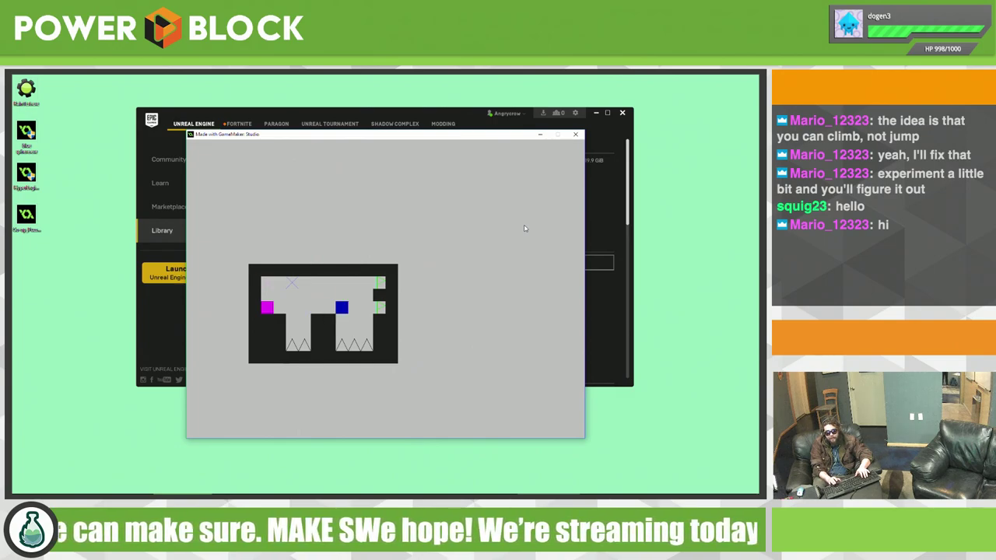
{"action": "key", "text": "a"}
{"action": "key", "text": "d"}
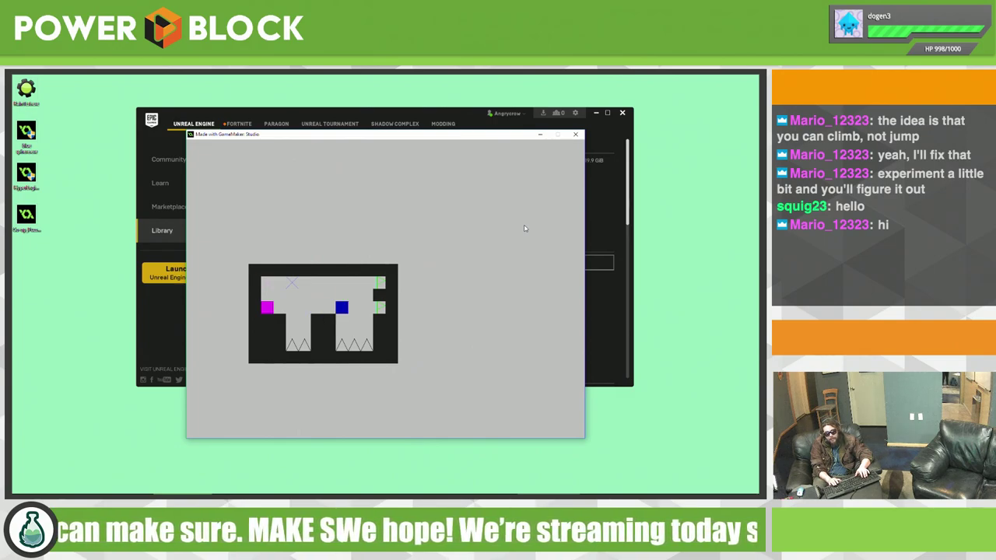
{"action": "key", "text": "d"}
{"action": "key", "text": "a"}
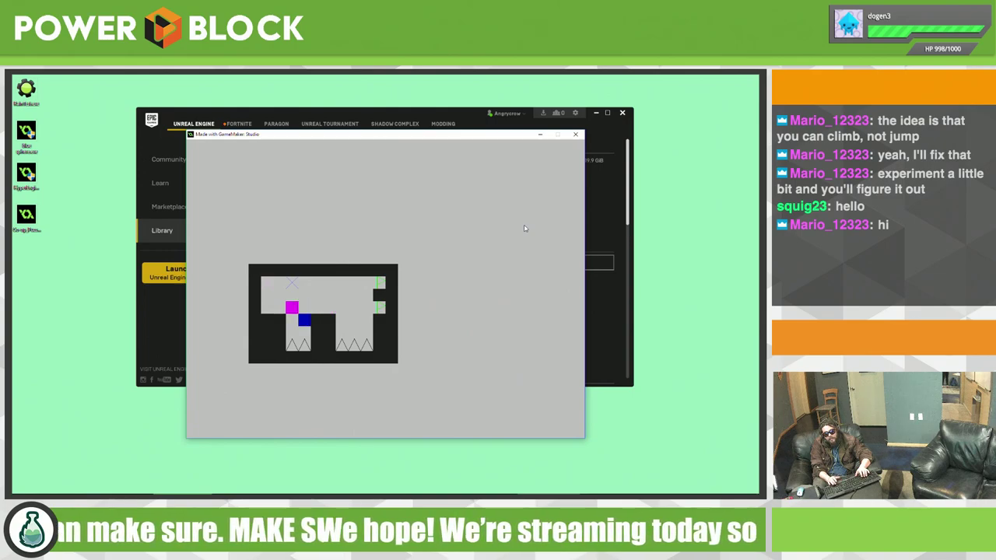
{"action": "key", "text": "d"}
{"action": "key", "text": "a"}
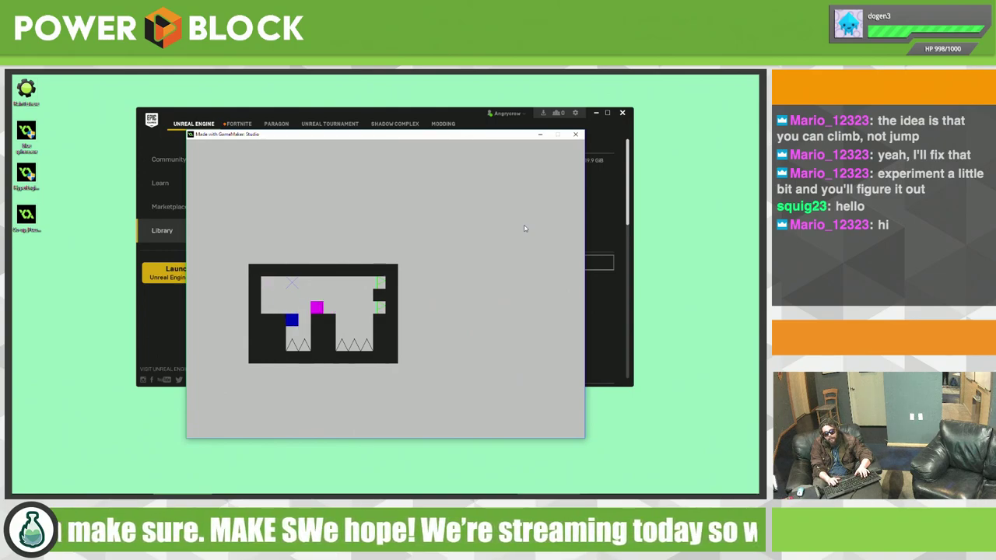
Step: Try lifting blue out of the pit by stacking it on magenta and shifting right
{"action": "key", "text": "a"}
{"action": "key", "text": "a"}
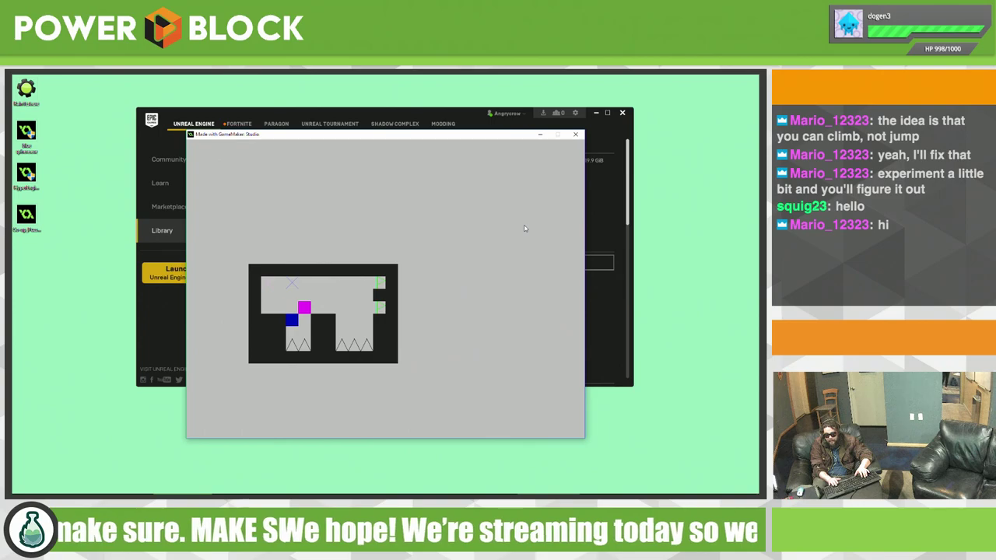
{"action": "key", "text": "w"}
{"action": "key", "text": "d"}
{"action": "key", "text": "d"}
{"action": "key", "text": "d"}
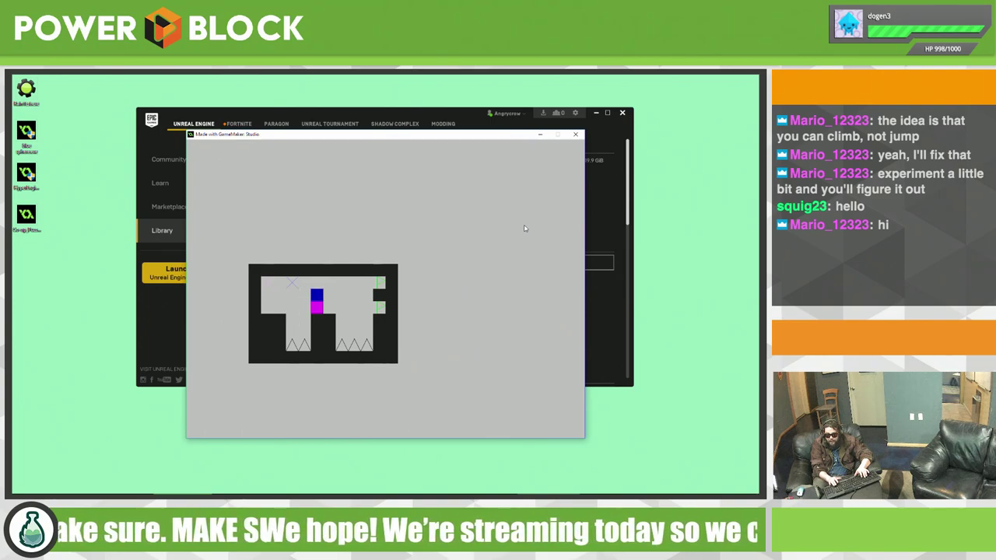
{"action": "key", "text": "d"}
{"action": "key", "text": "d"}
{"action": "key", "text": "d"}
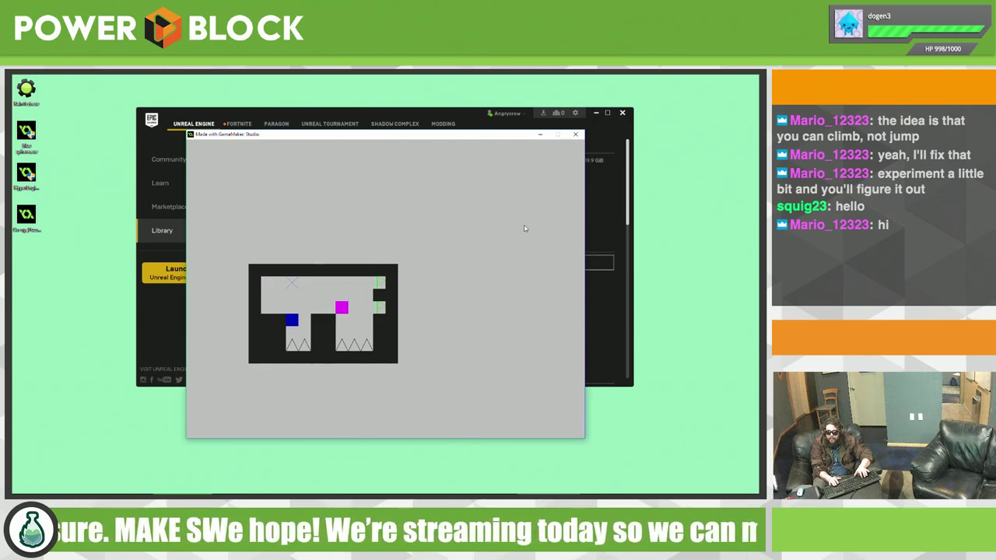
Step: Reposition the magenta block, raising it one tile and moving it left
{"action": "key", "text": "a"}
{"action": "key", "text": "a"}
{"action": "key", "text": "a"}
{"action": "key", "text": "d"}
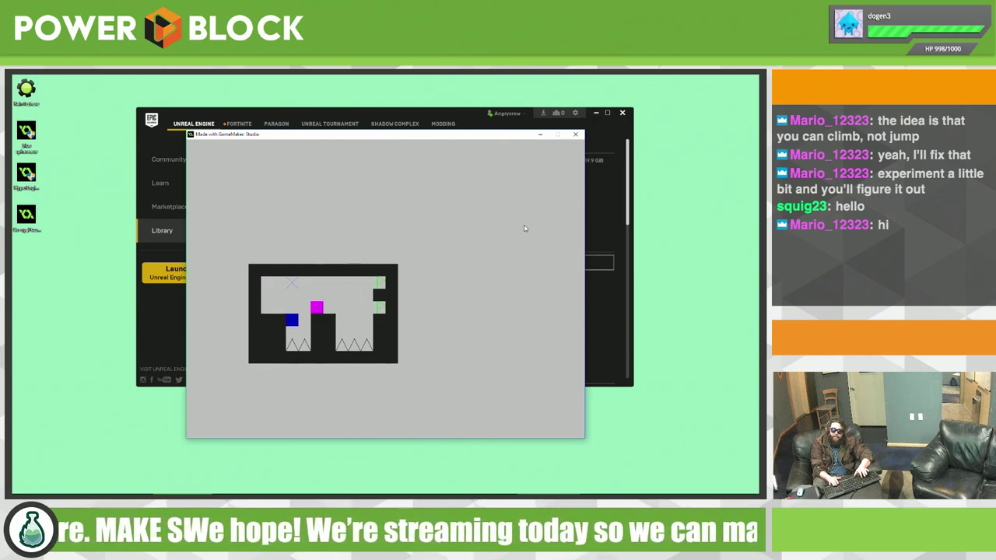
{"action": "key", "text": "d"}
{"action": "key", "text": "d"}
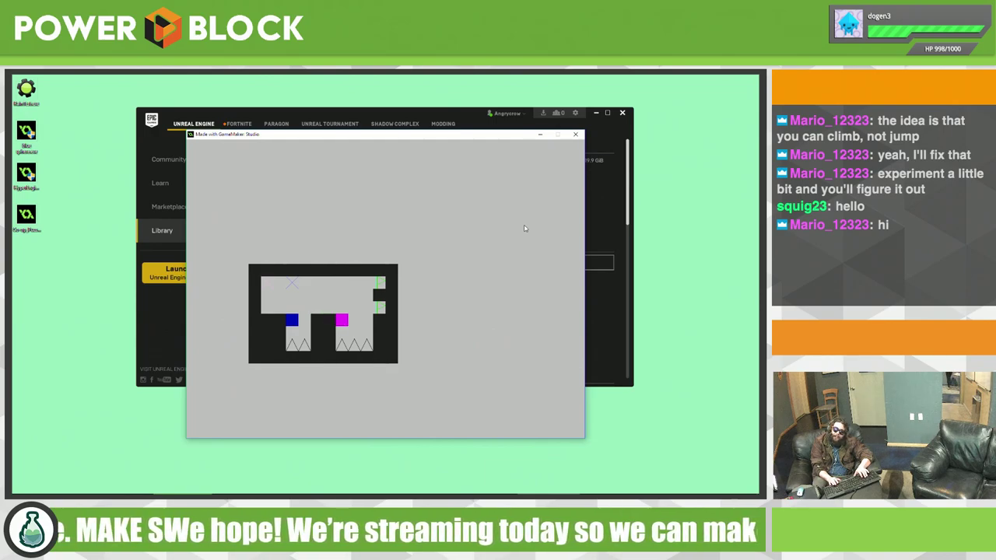
{"action": "key", "text": "w"}
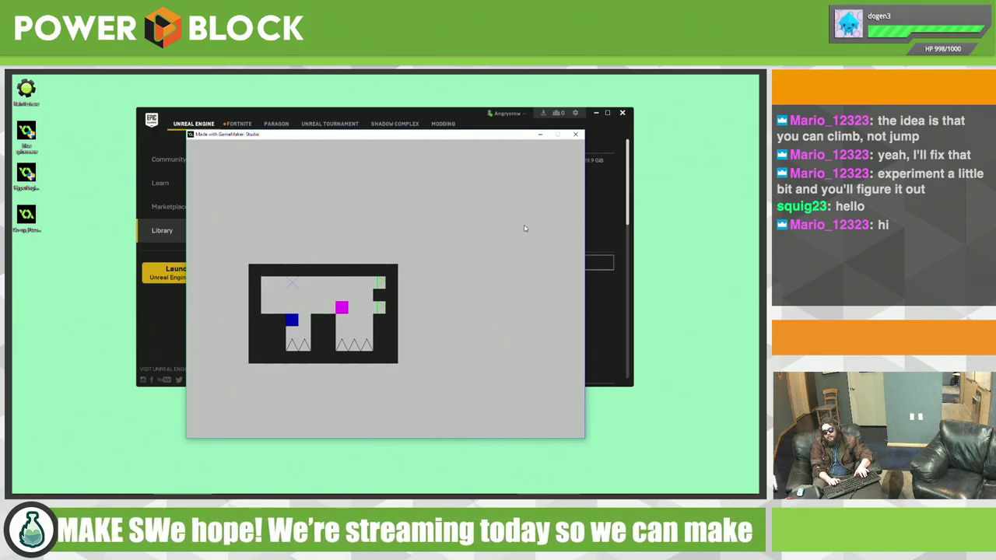
{"action": "key", "text": "a"}
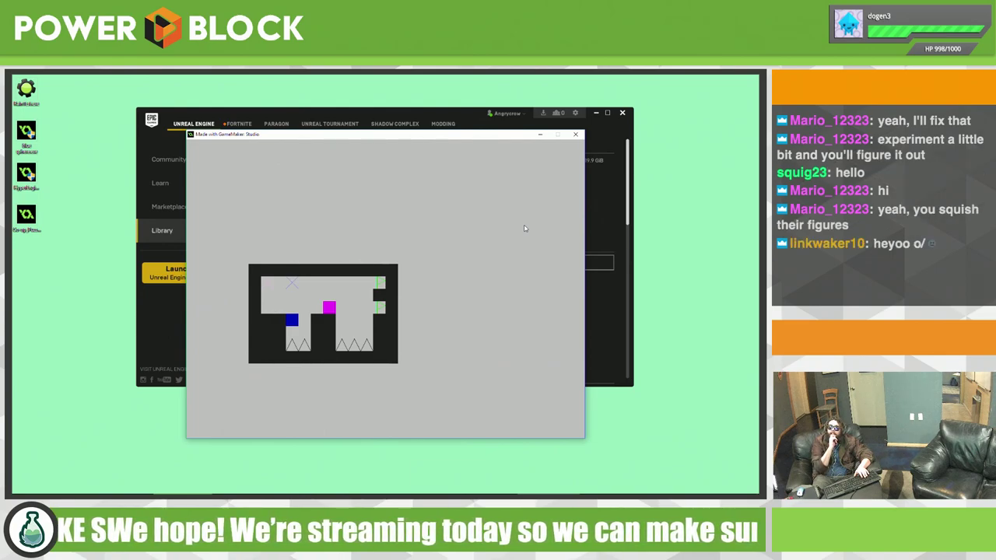
{"action": "key", "text": "a"}
{"action": "key", "text": "a"}
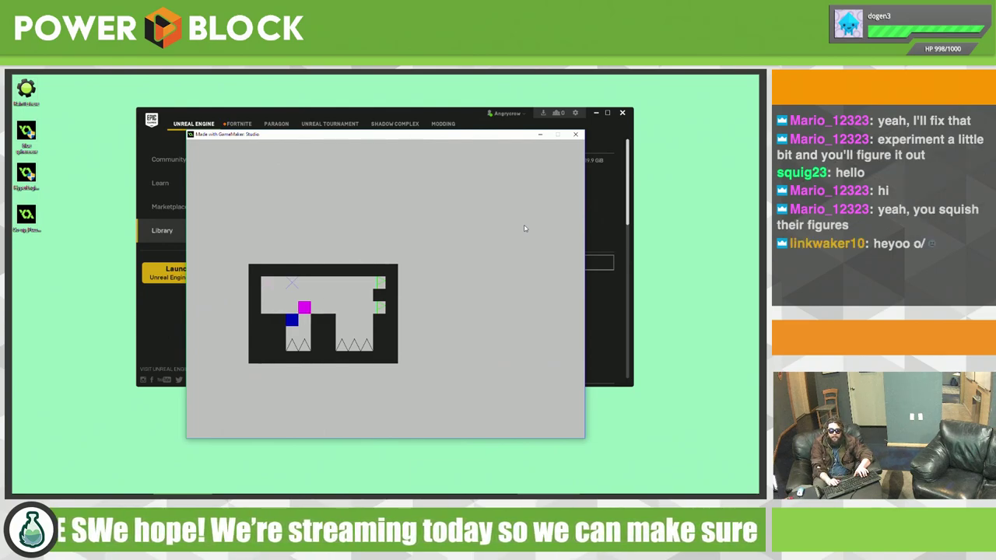
Step: Lift blue out of the pit and line it up beside magenta on the middle pillar
{"action": "key", "text": "Up"}
{"action": "key", "text": "Up"}
{"action": "key", "text": "Right"}
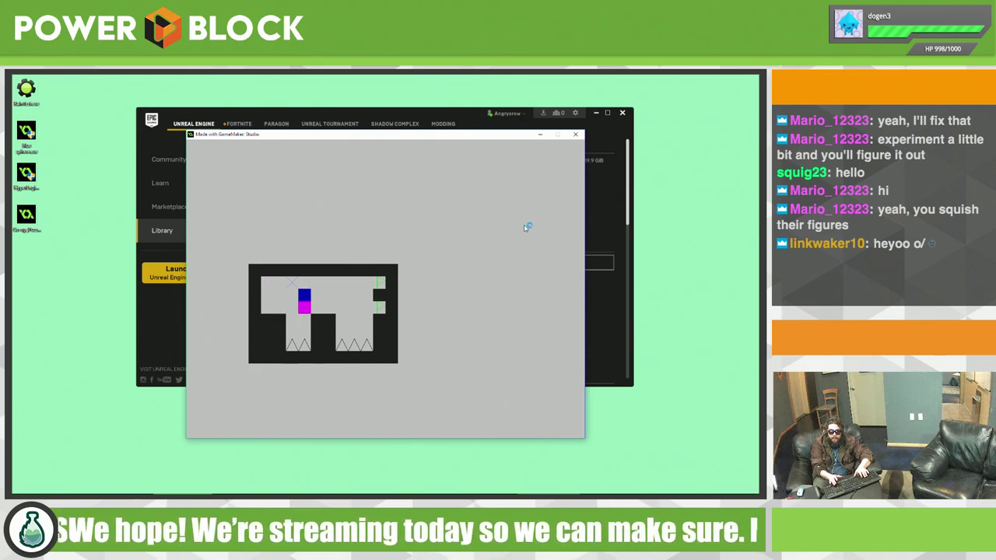
{"action": "key", "text": "d"}
{"action": "key", "text": "Right"}
{"action": "key", "text": "d"}
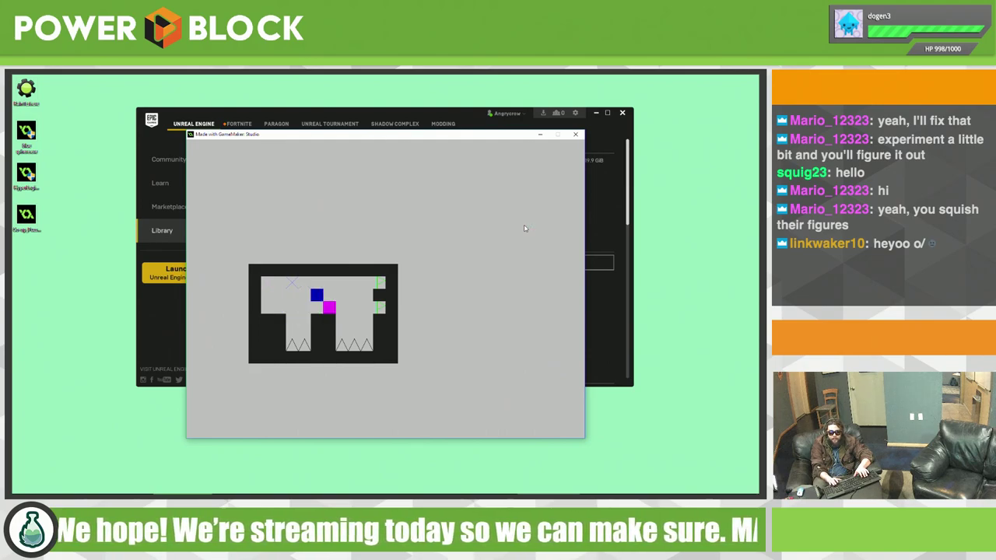
{"action": "key", "text": "d"}
{"action": "key", "text": "a"}
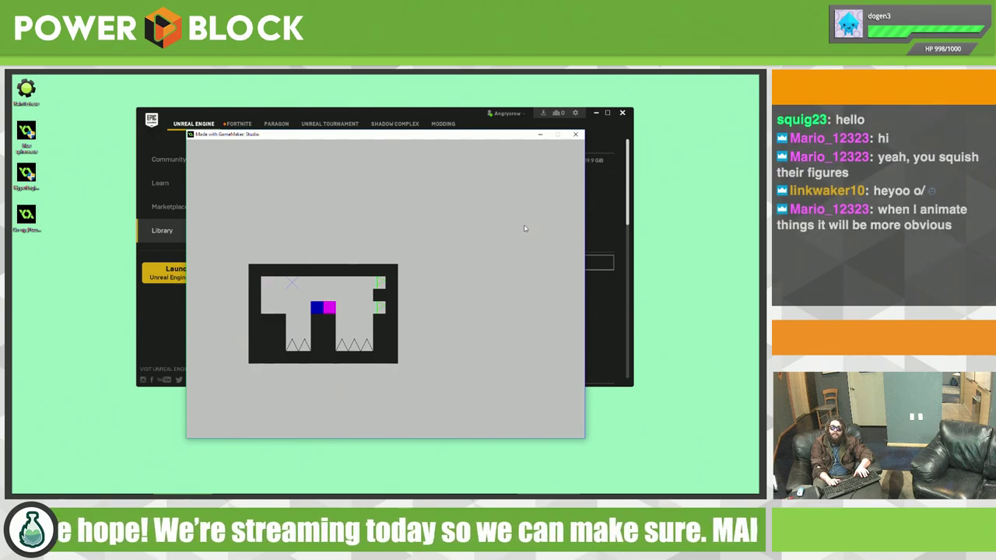
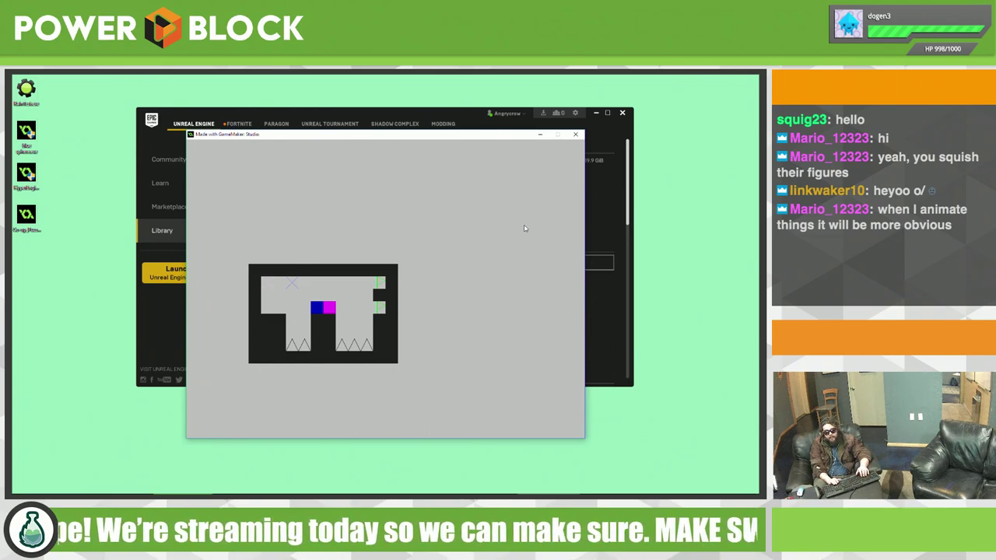
Step: Nudge magenta right and back, shift both blocks one cell right, and jump magenta up
{"action": "key", "text": "Right"}
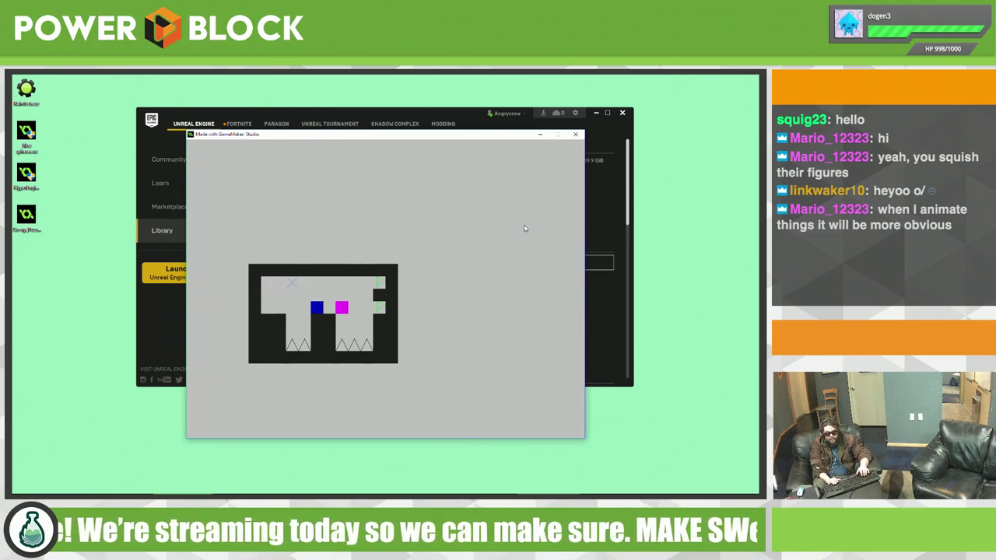
{"action": "key", "text": "Left"}
{"action": "key", "text": "Right"}
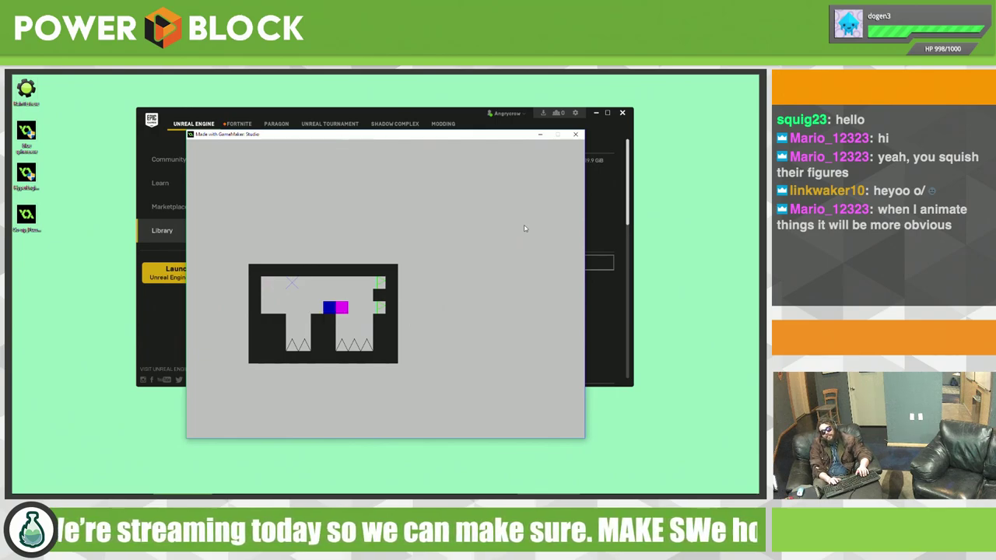
{"action": "key", "text": "Up"}
{"action": "key", "text": "Left"}
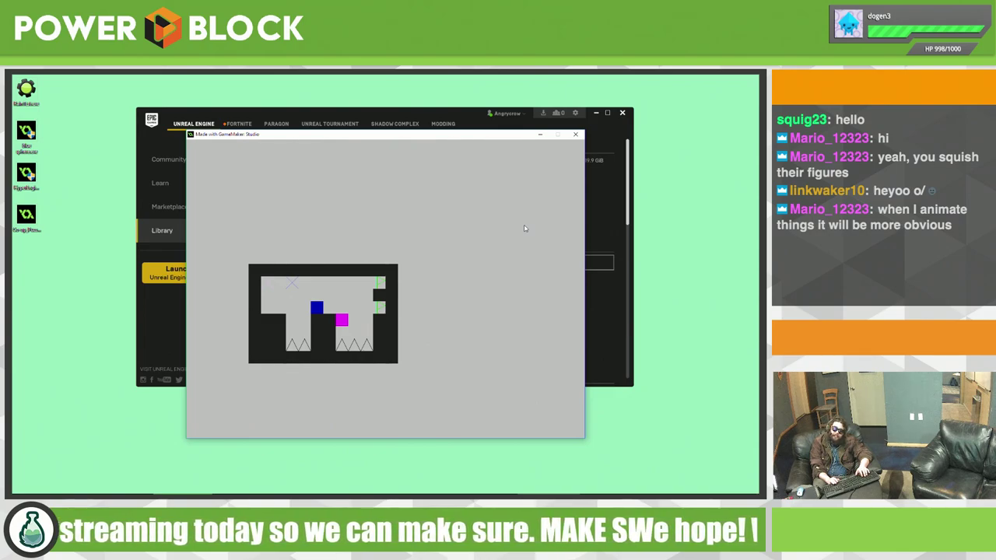
Step: Send magenta to the far-left ledge, drop blue into the pit, and climb magenta onto the pillar
{"action": "key", "text": "r"}
{"action": "key", "text": "Right"}
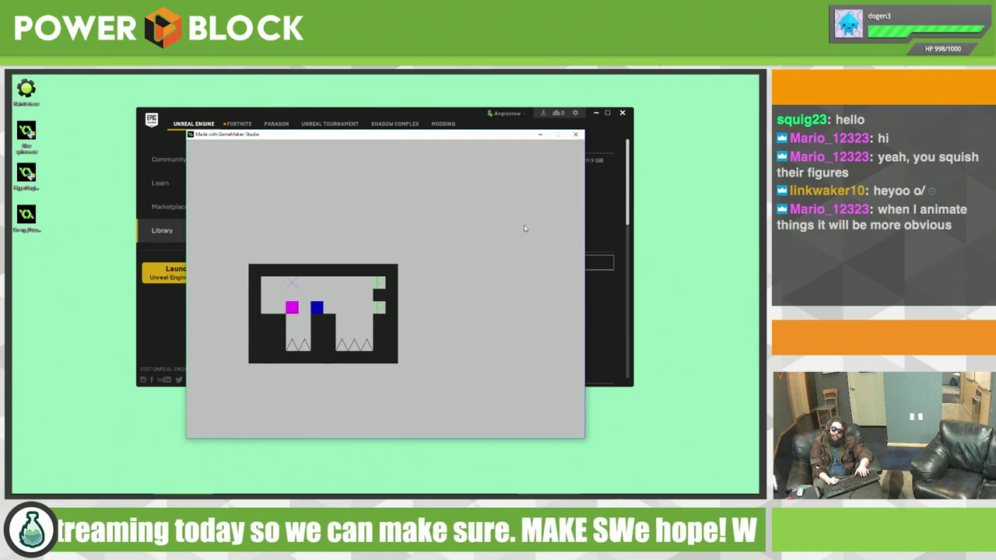
{"action": "key", "text": "Left"}
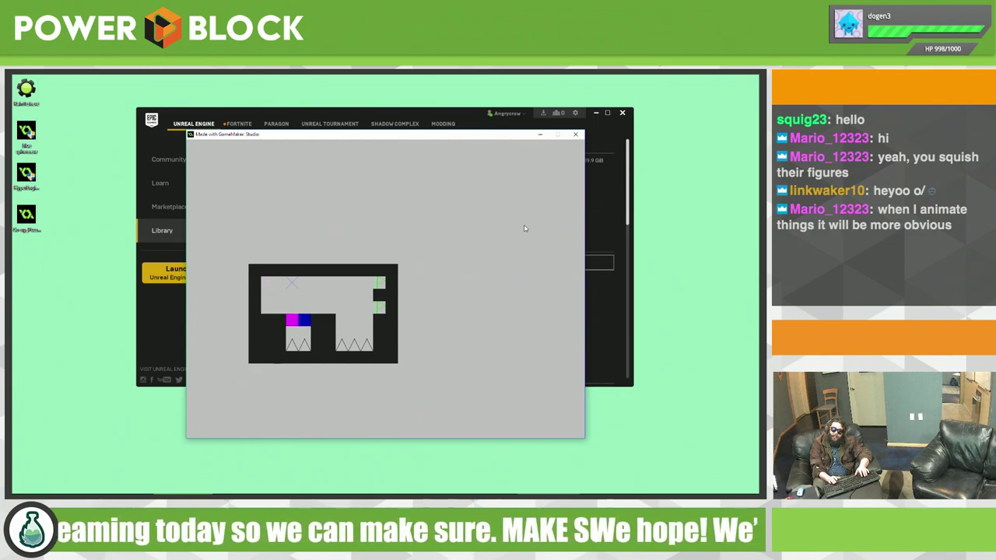
{"action": "key", "text": "Right"}
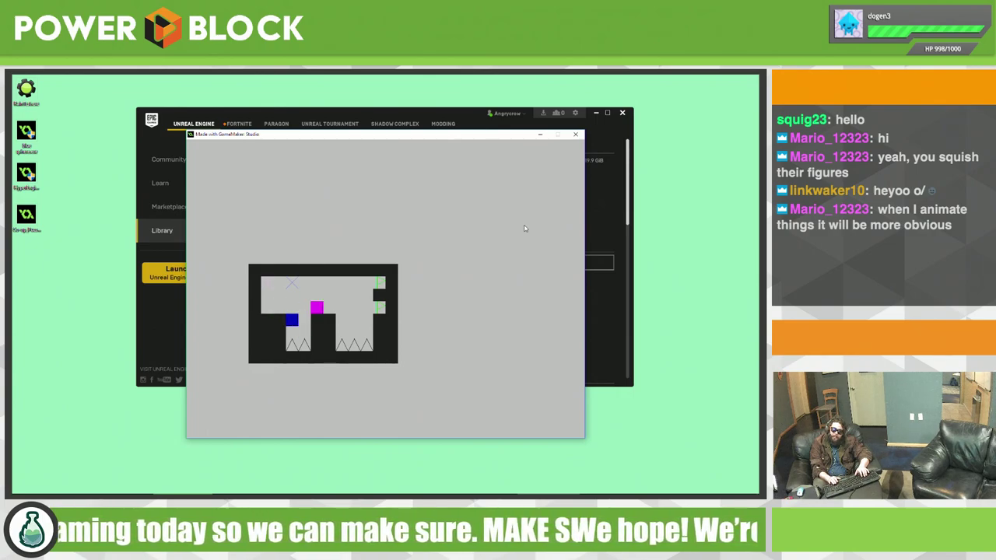
{"action": "key", "text": "Left"}
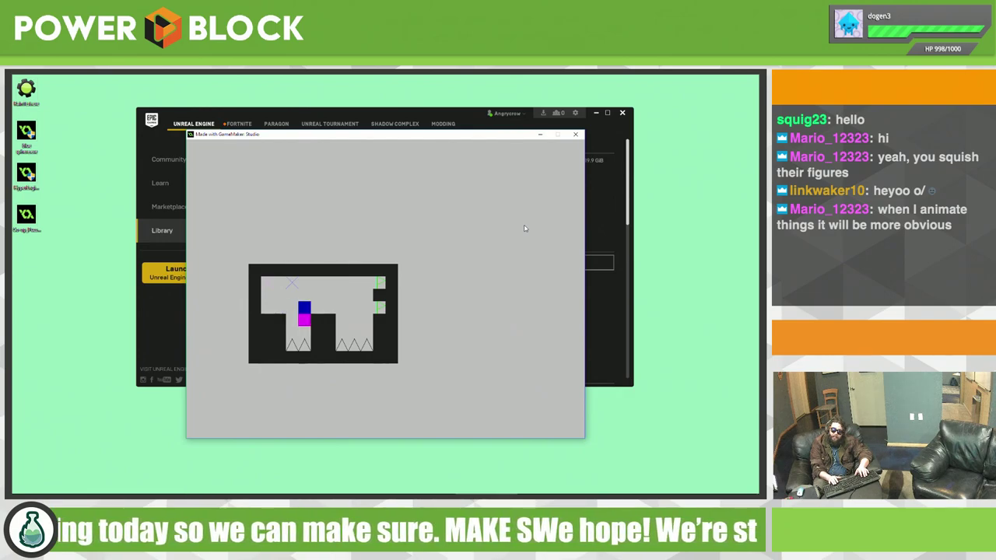
{"action": "key", "text": "Right"}
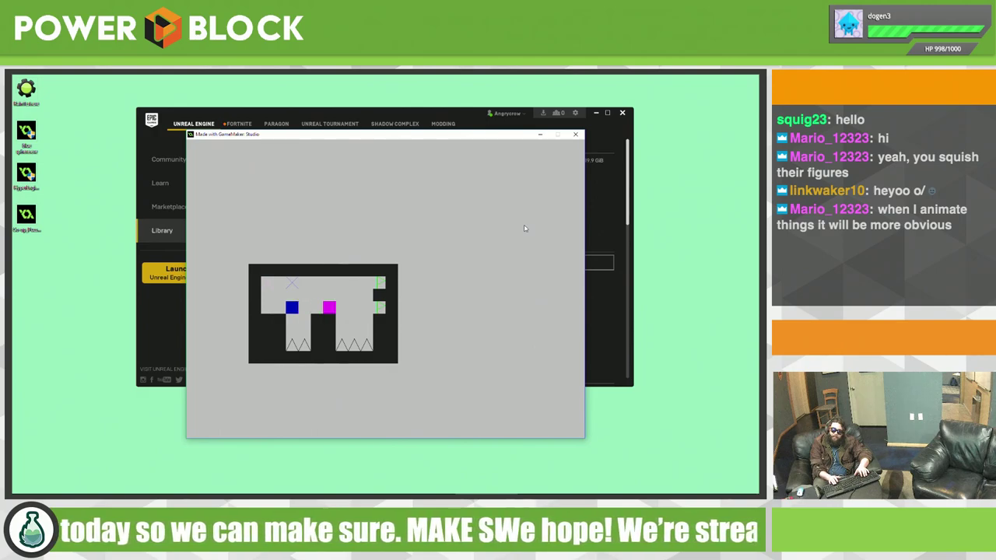
Step: Drop blue into the pit, then lift it onto the centre pillar while magenta drops right
{"action": "key", "text": "Left"}
{"action": "key", "text": "Right"}
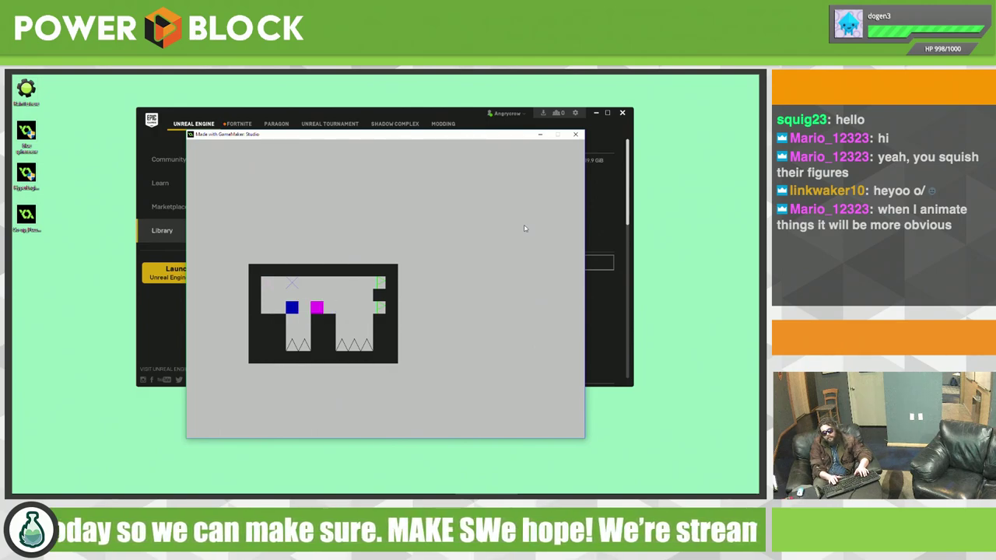
{"action": "key", "text": "Down"}
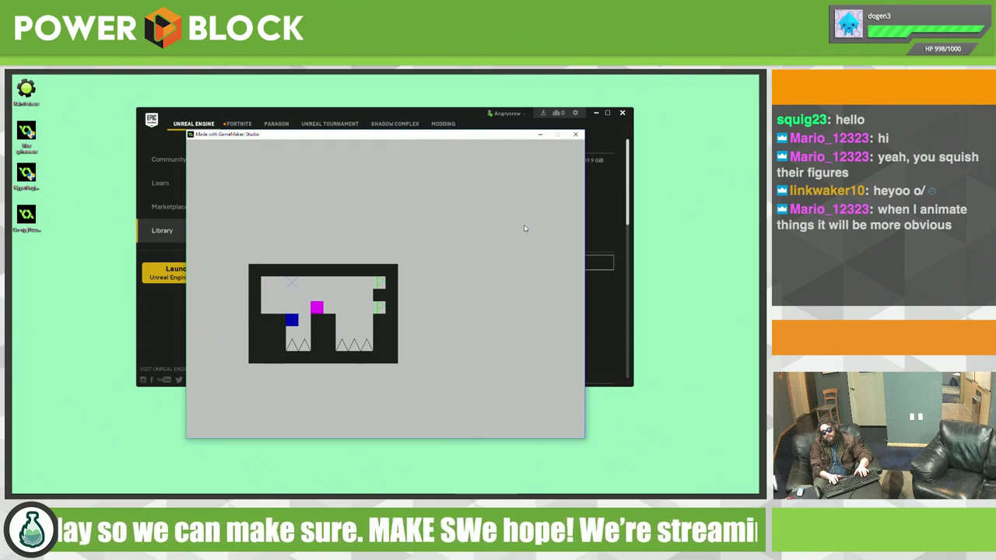
{"action": "key", "text": "Right"}
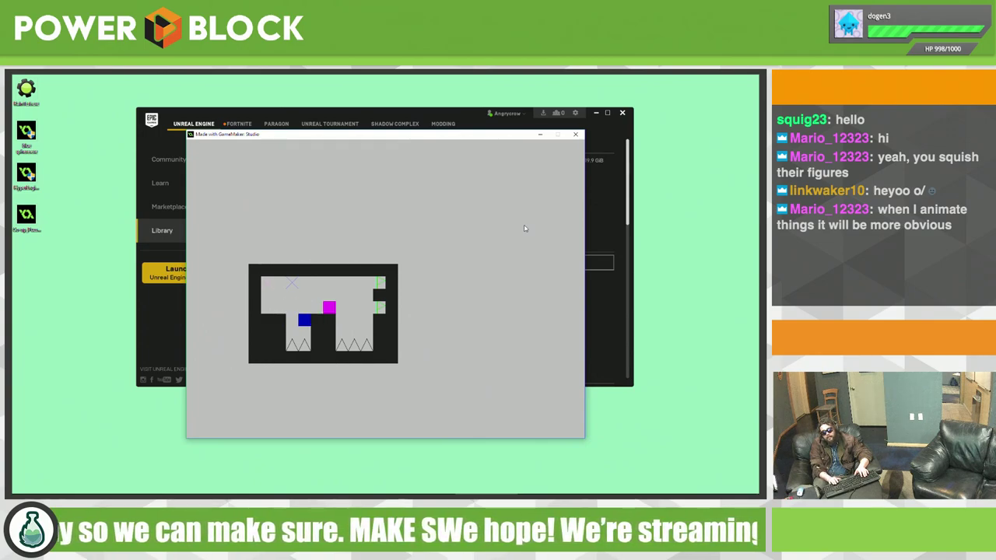
{"action": "key", "text": "Right"}
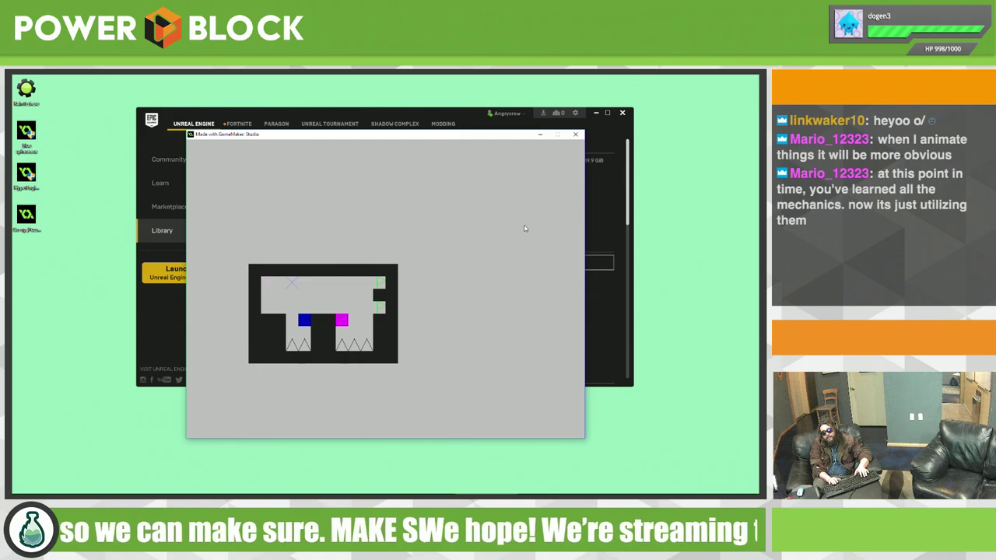
{"action": "key", "text": "Up"}
{"action": "key", "text": "Right"}
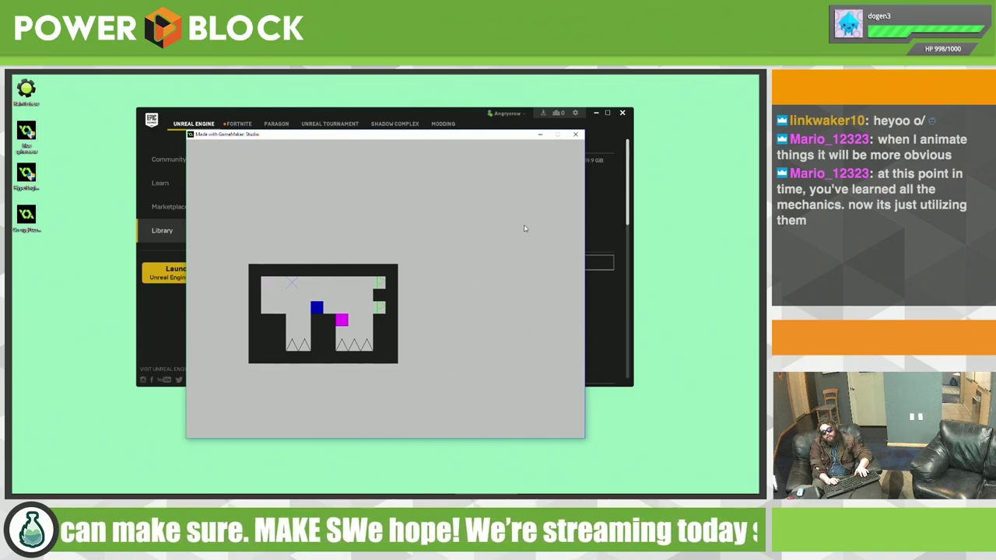
Step: Stack the magenta block beneath the blue block
{"action": "key", "text": "Left"}
{"action": "key", "text": "Right"}
{"action": "key", "text": "Up"}
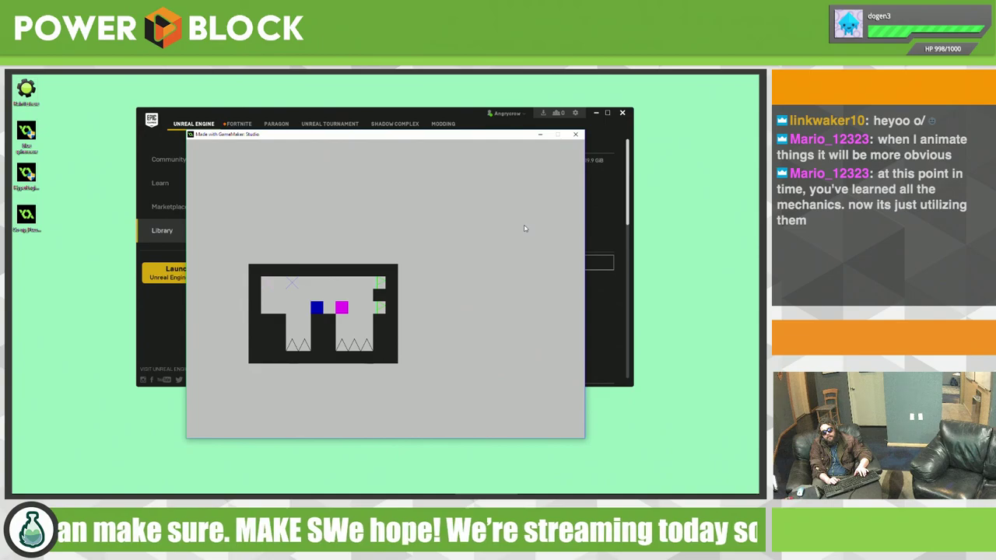
{"action": "key", "text": "Left"}
{"action": "key", "text": "Up"}
{"action": "key", "text": "Right"}
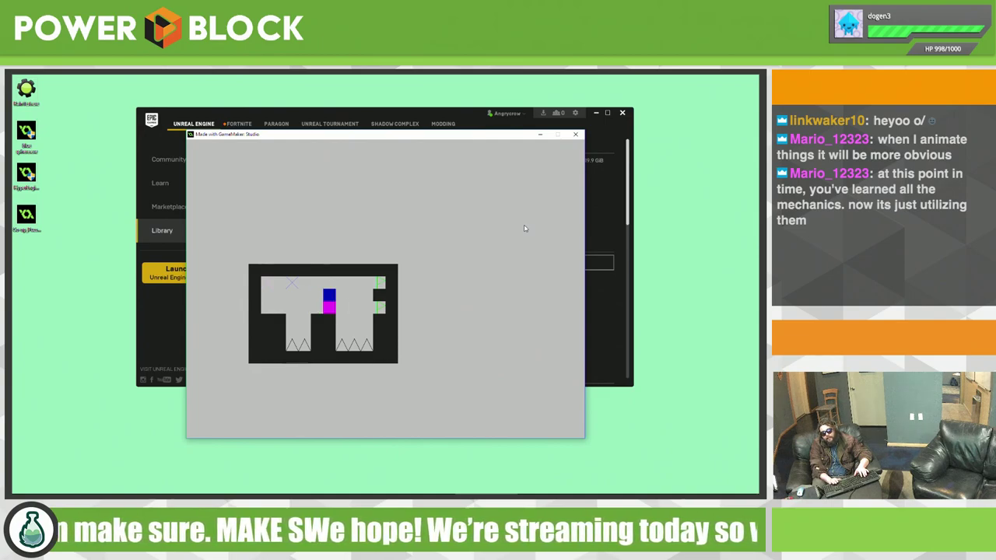
{"action": "key", "text": "Left"}
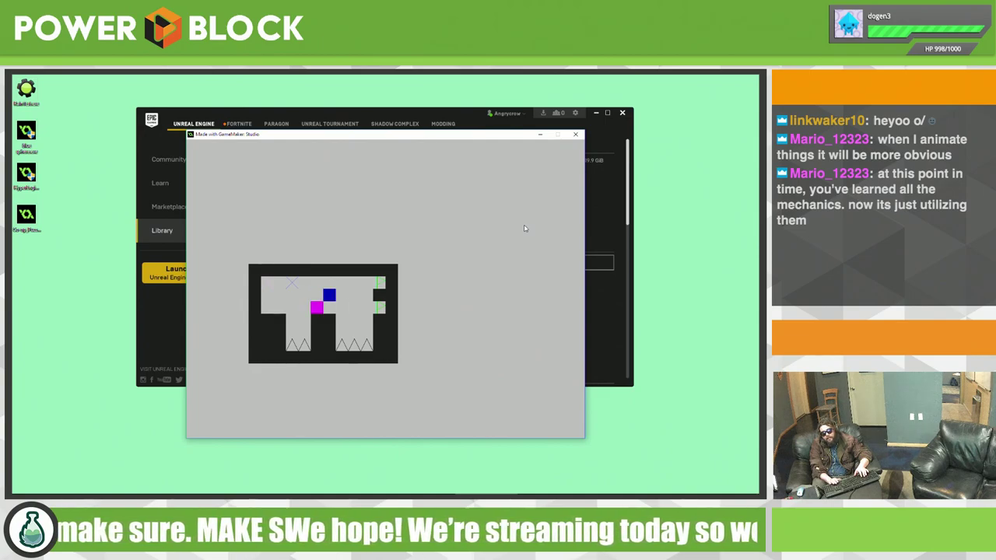
{"action": "key", "text": "Right"}
Step: Move magenta out from under blue, test small left-right moves, then slide it back under
{"action": "key", "text": "Left"}
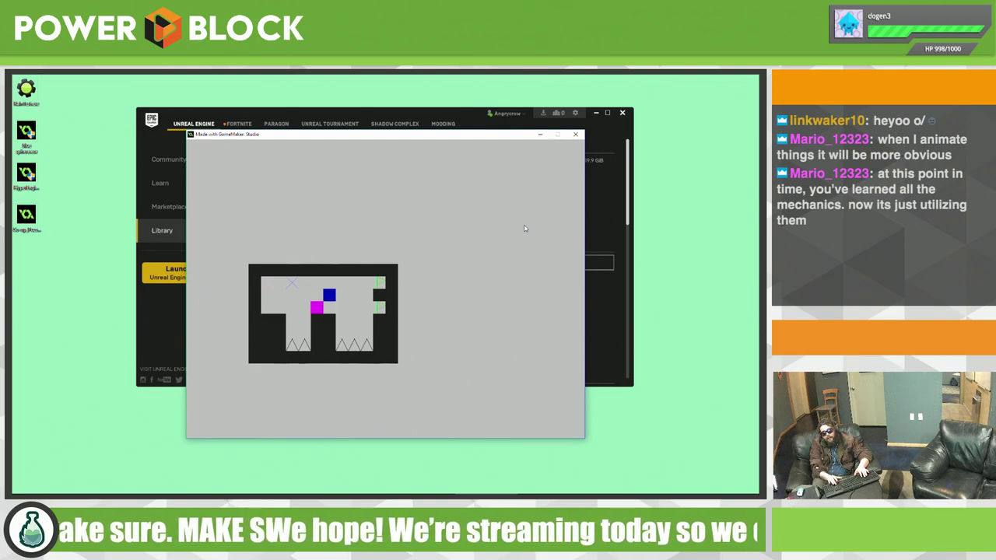
{"action": "key", "text": "Right"}
{"action": "key", "text": "Left"}
{"action": "key", "text": "Left"}
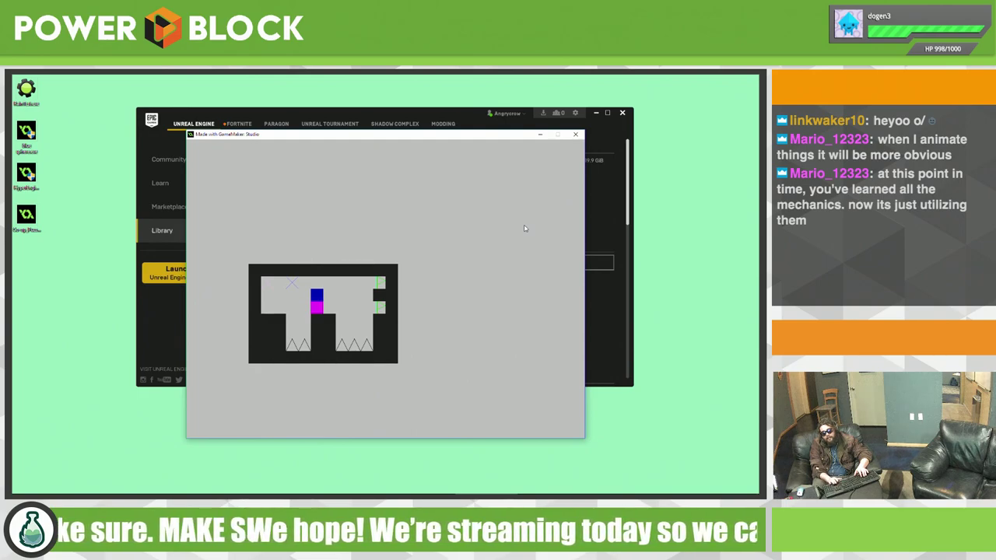
{"action": "key", "text": "Right"}
{"action": "key", "text": "Left"}
{"action": "key", "text": "Right"}
{"action": "key", "text": "Right"}
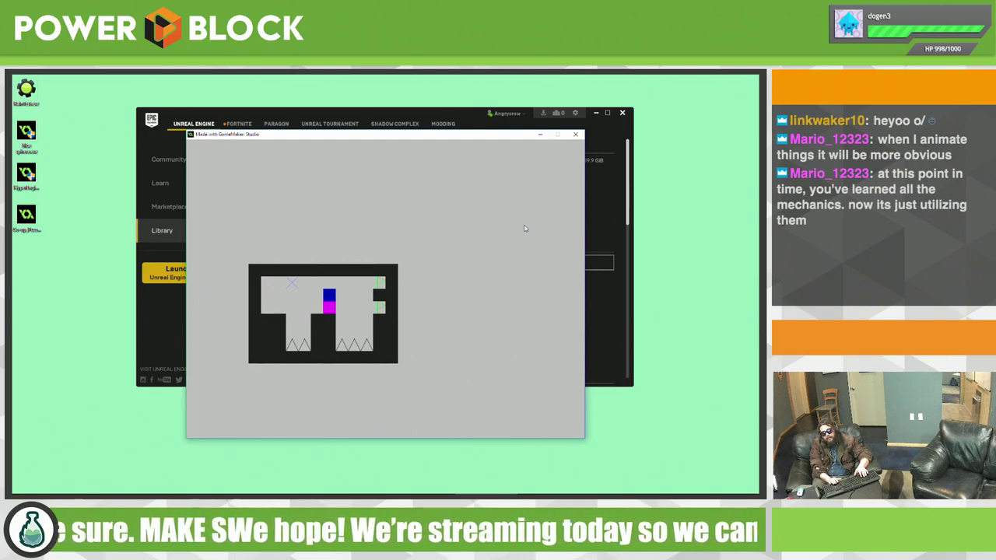
Step: Move the stacked blocks right and down, separate them, then move both far left
{"action": "key", "text": "Right"}
{"action": "key", "text": "Right"}
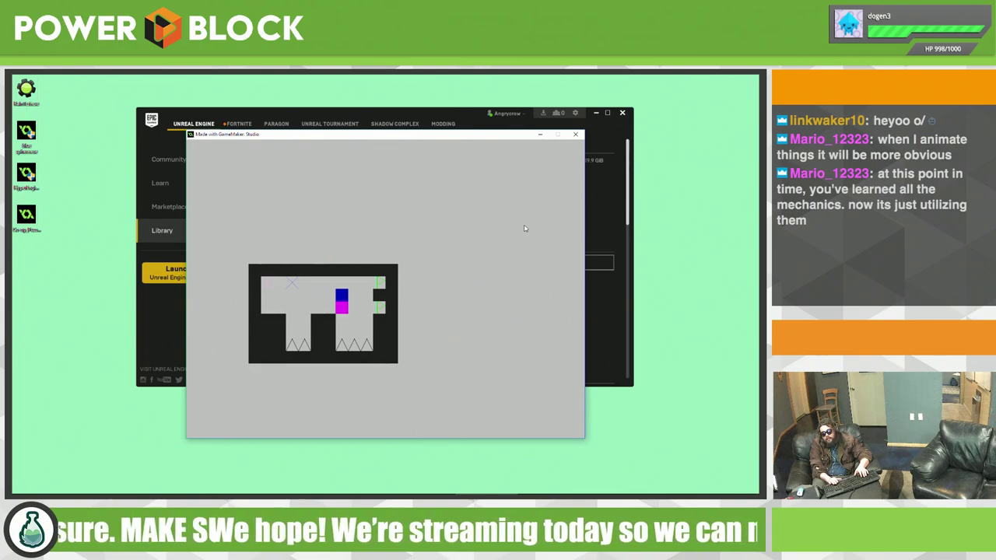
{"action": "key", "text": "Down"}
{"action": "key", "text": "Down"}
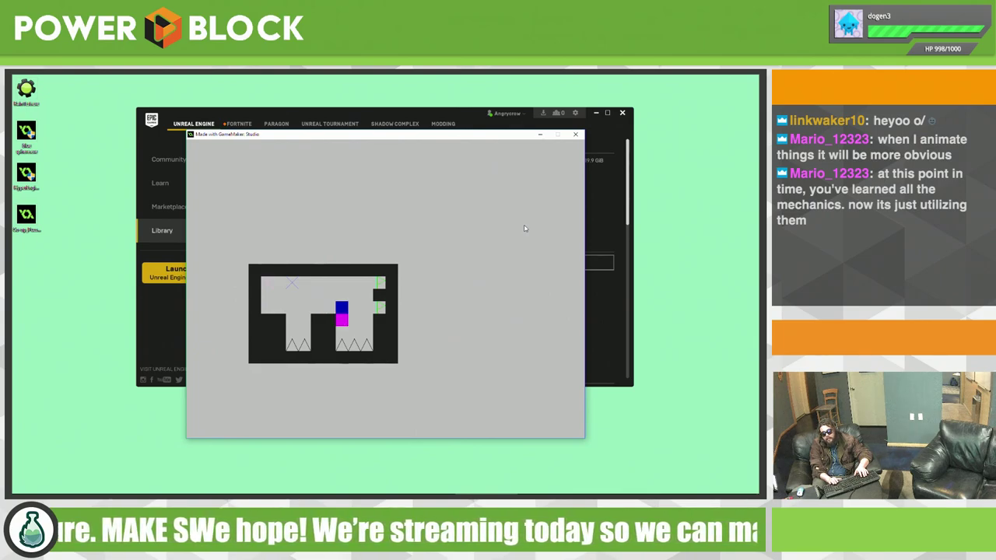
{"action": "key", "text": "Right"}
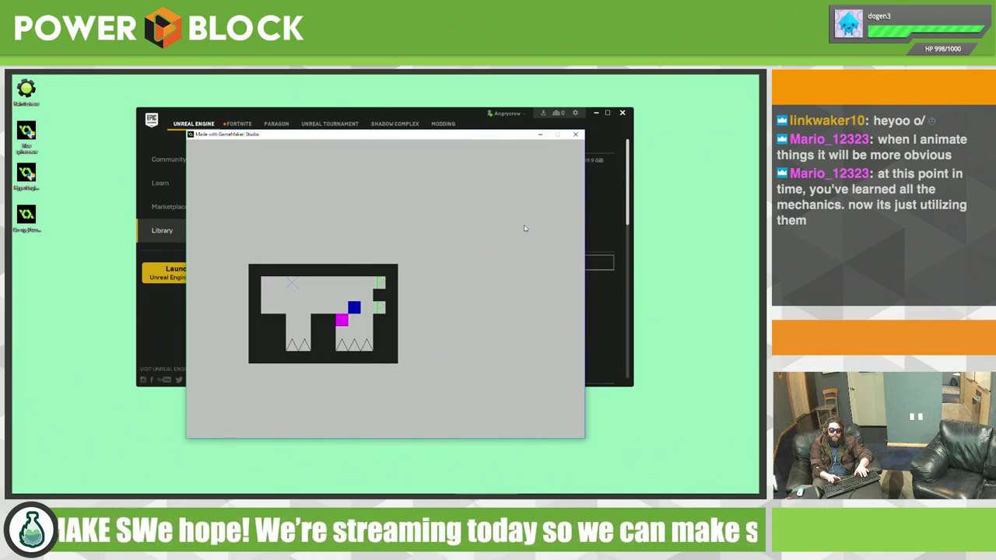
{"action": "key", "text": "Right"}
{"action": "key", "text": "Left"}
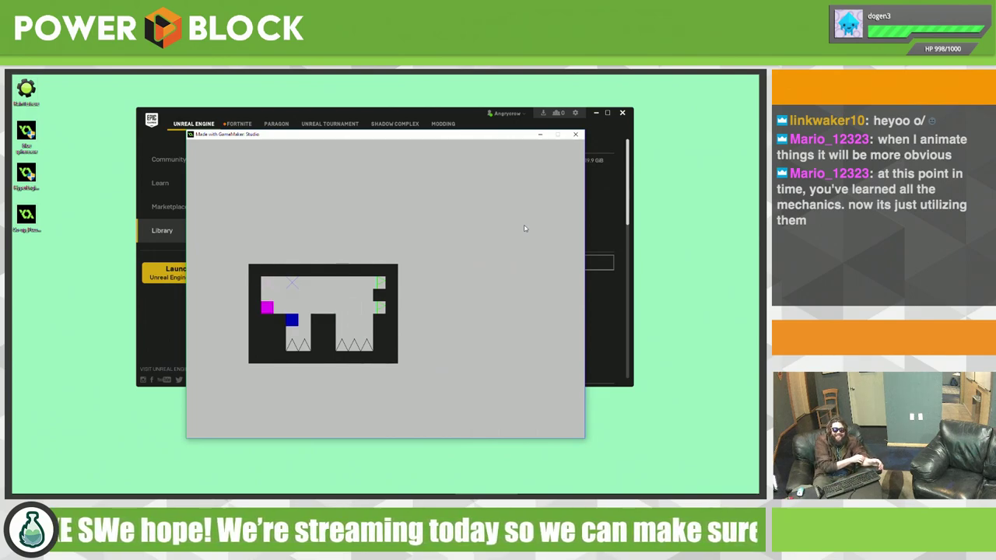
Step: Bring up and dismiss the Windows Start menu, then shuffle the blocks and jump blue up
{"action": "key", "text": "super"}
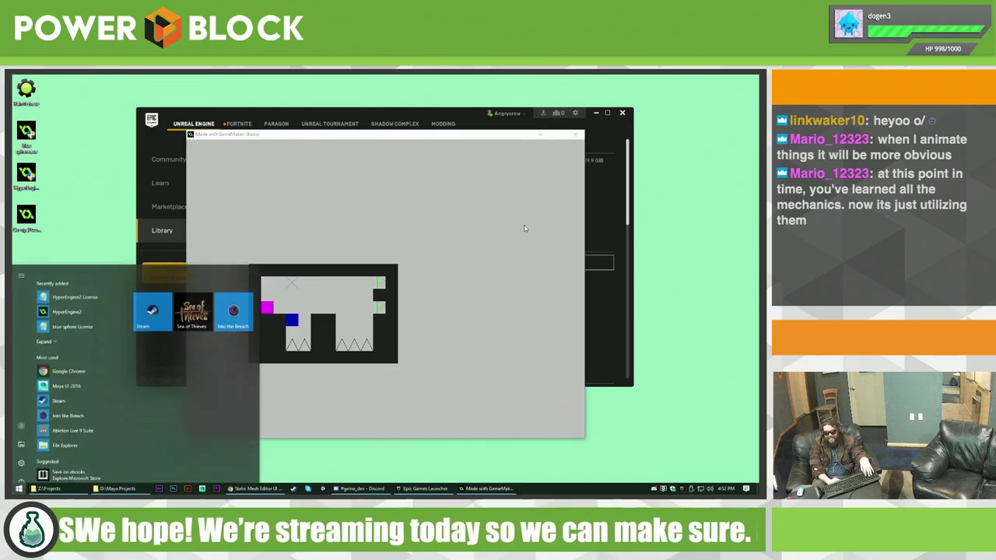
{"action": "key", "text": "super"}
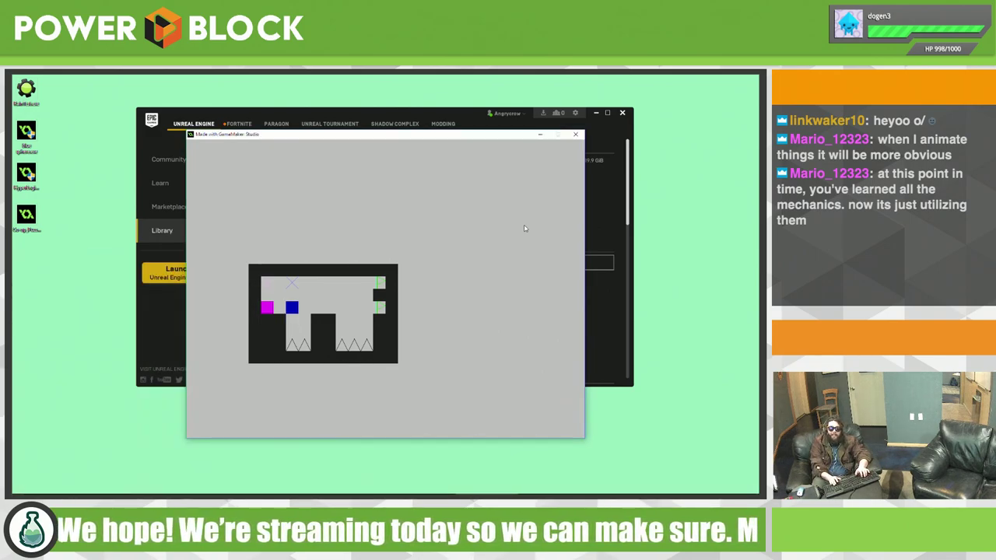
{"action": "key", "text": "Left"}
{"action": "key", "text": "Right"}
{"action": "key", "text": "Up"}
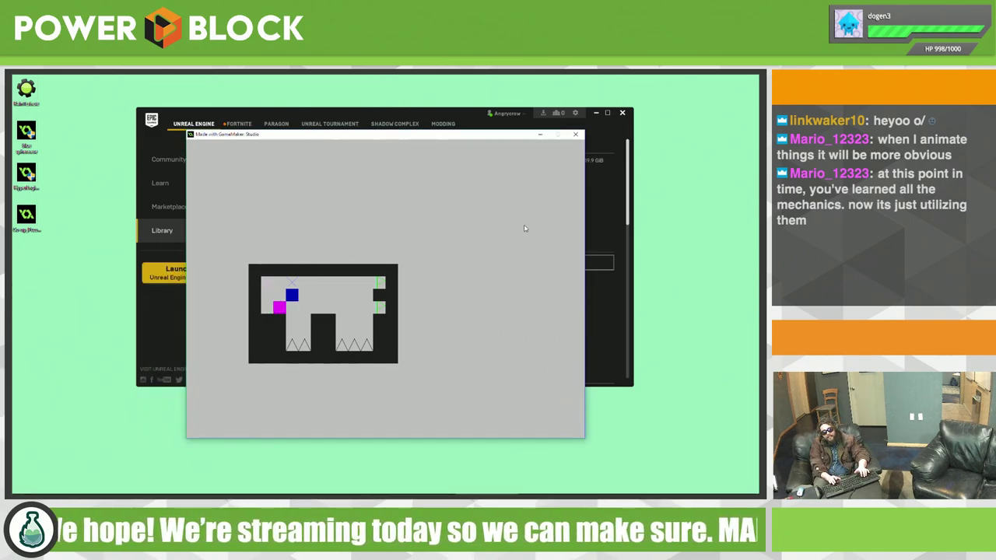
Step: Move both blocks a tile left and swap blue and magenta vertically
{"action": "key", "text": "Left"}
{"action": "key", "text": "Left"}
{"action": "key", "text": "Left"}
{"action": "key", "text": "Right"}
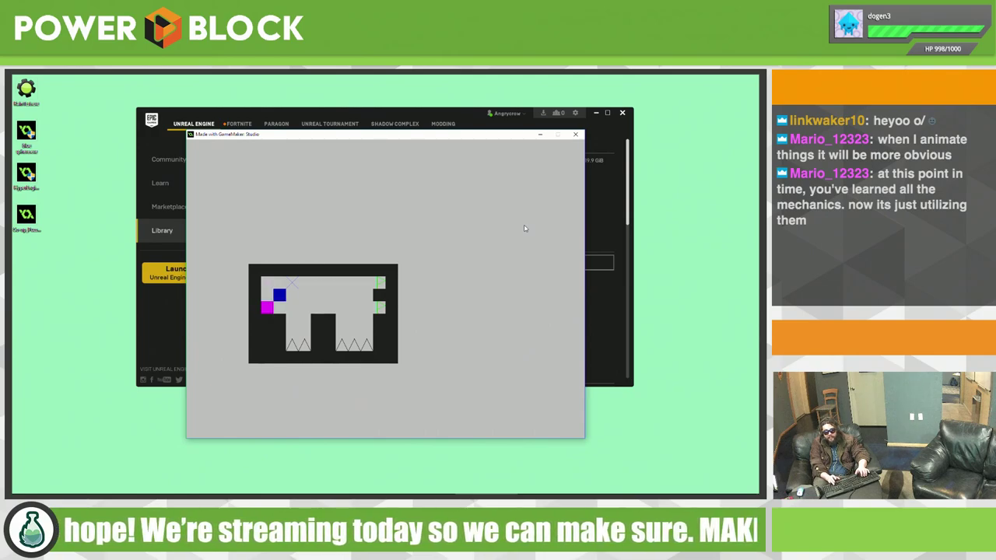
{"action": "key", "text": "Up"}
{"action": "key", "text": "Right"}
{"action": "key", "text": "Left"}
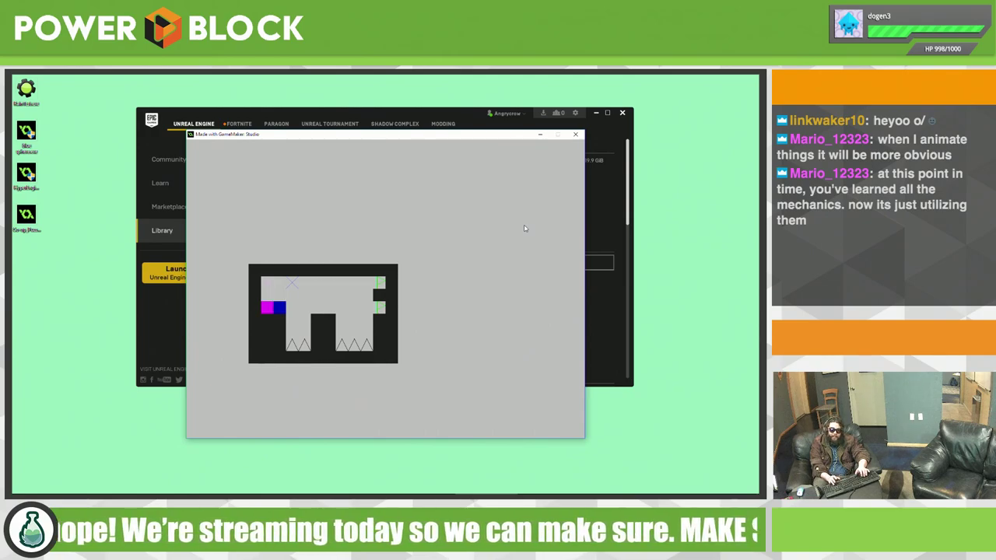
{"action": "key", "text": "Right"}
{"action": "key", "text": "Right"}
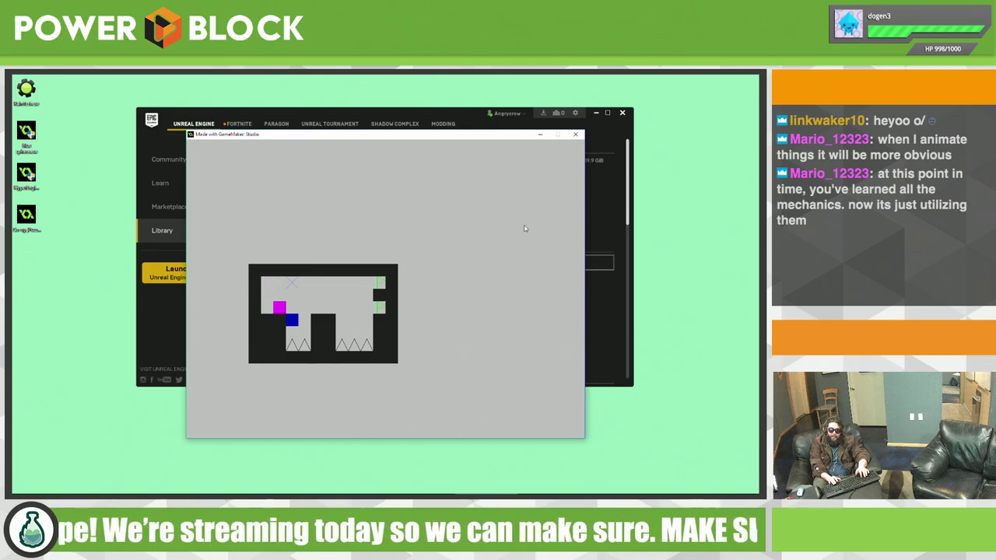
{"action": "key", "text": "Up"}
Step: Stack blue on magenta, shift them left, and drop both blocks into the pit
{"action": "key", "text": "Up"}
{"action": "key", "text": "Left"}
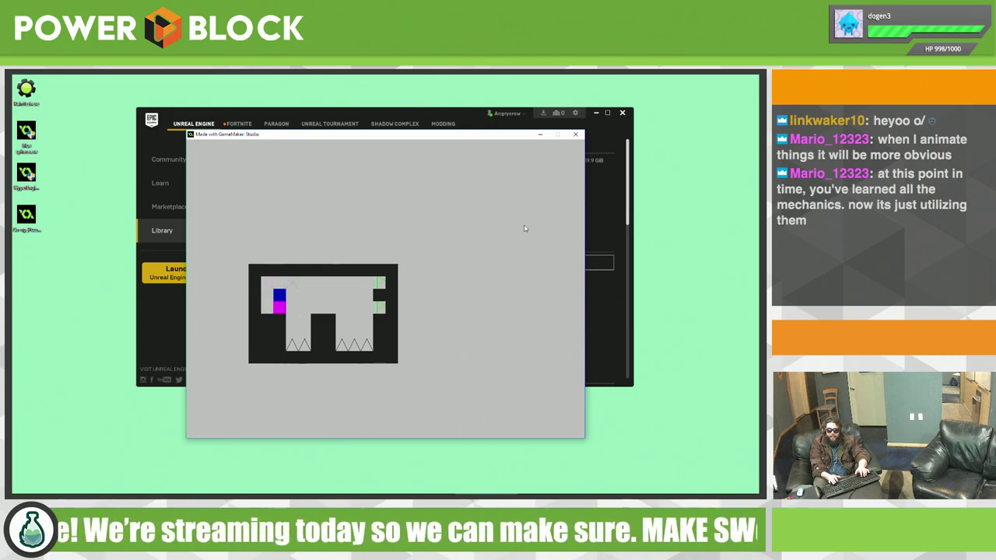
{"action": "key", "text": "Left"}
{"action": "key", "text": "Right"}
{"action": "key", "text": "Right"}
{"action": "key", "text": "Up"}
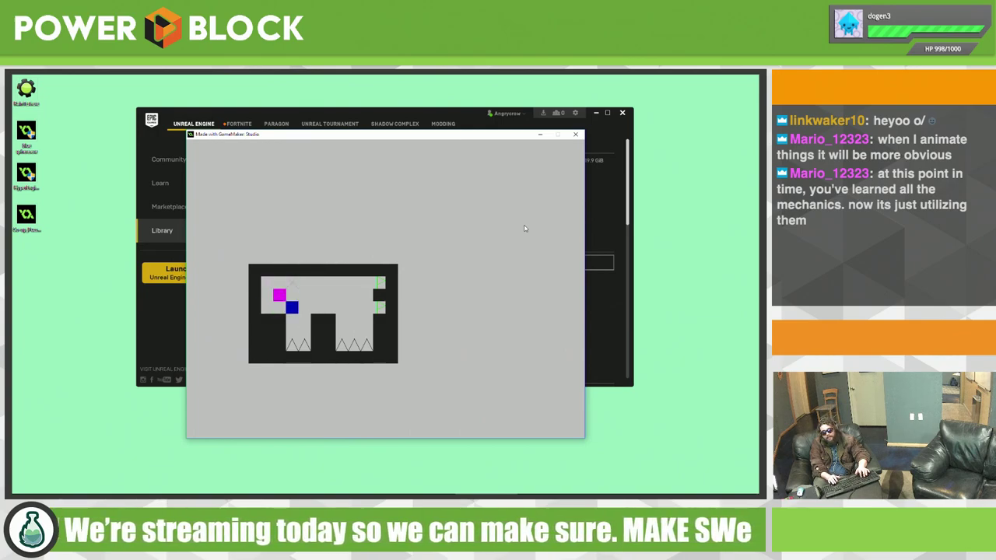
{"action": "key", "text": "Right"}
{"action": "key", "text": "Right"}
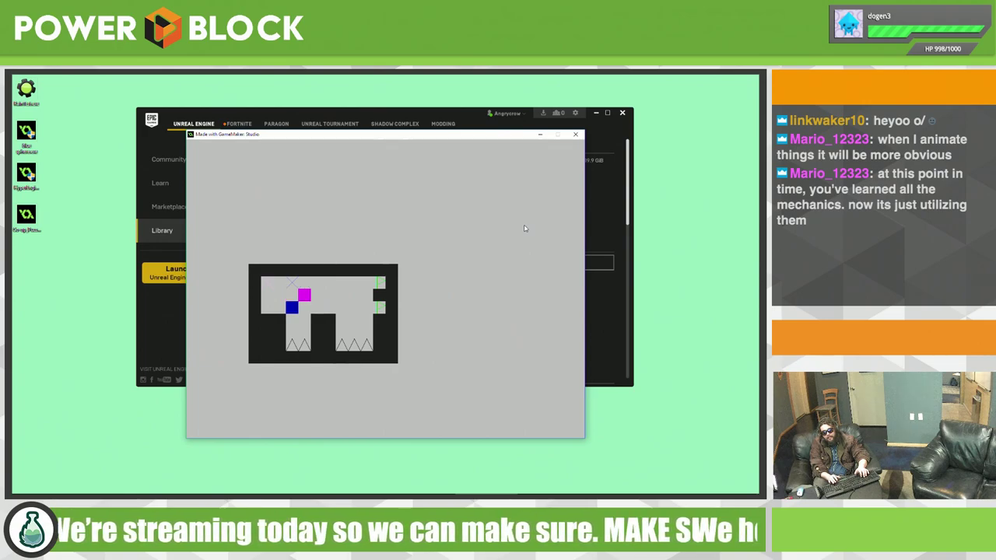
{"action": "key", "text": "Down"}
{"action": "key", "text": "Down"}
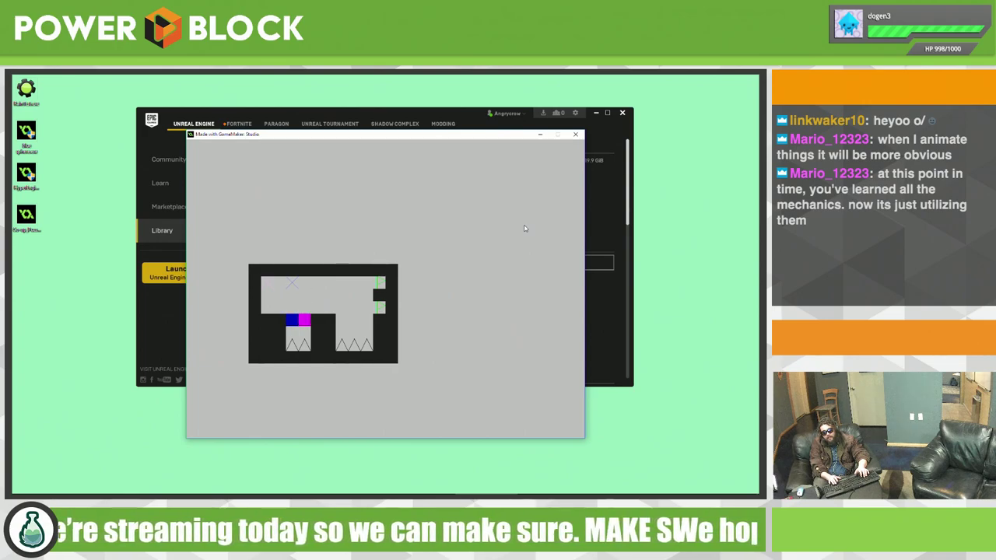
Step: Move magenta up and right and climb blue out of the pit beside it
{"action": "key", "text": "Up"}
{"action": "key", "text": "Right"}
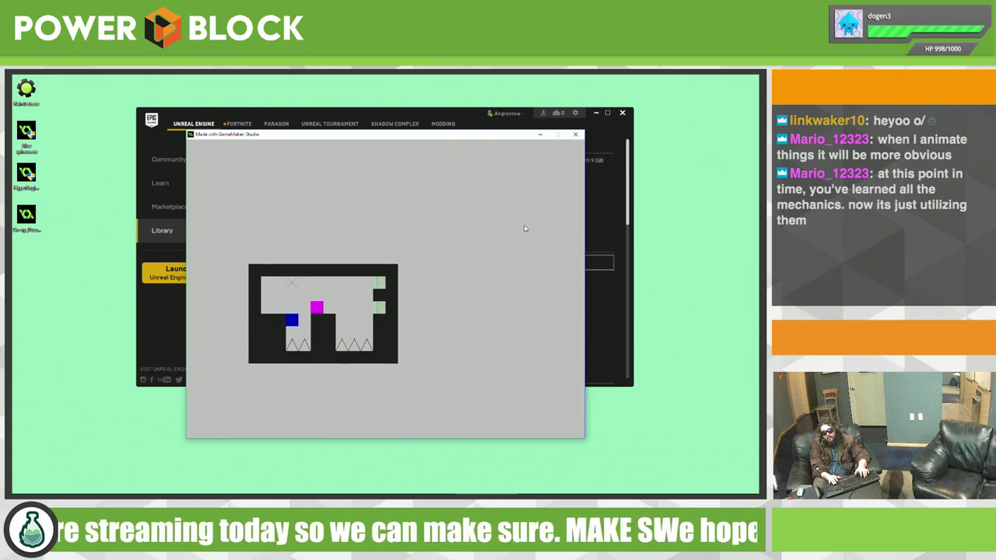
{"action": "key", "text": "Left"}
{"action": "key", "text": "Up"}
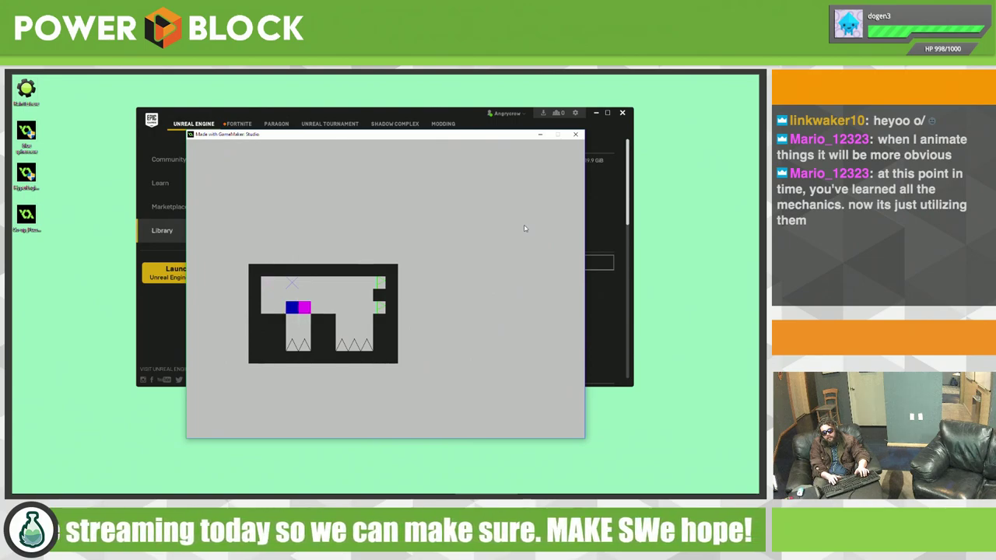
{"action": "key", "text": "Up"}
{"action": "key", "text": "Right"}
{"action": "key", "text": "Right"}
{"action": "key", "text": "Right"}
{"action": "key", "text": "Right"}
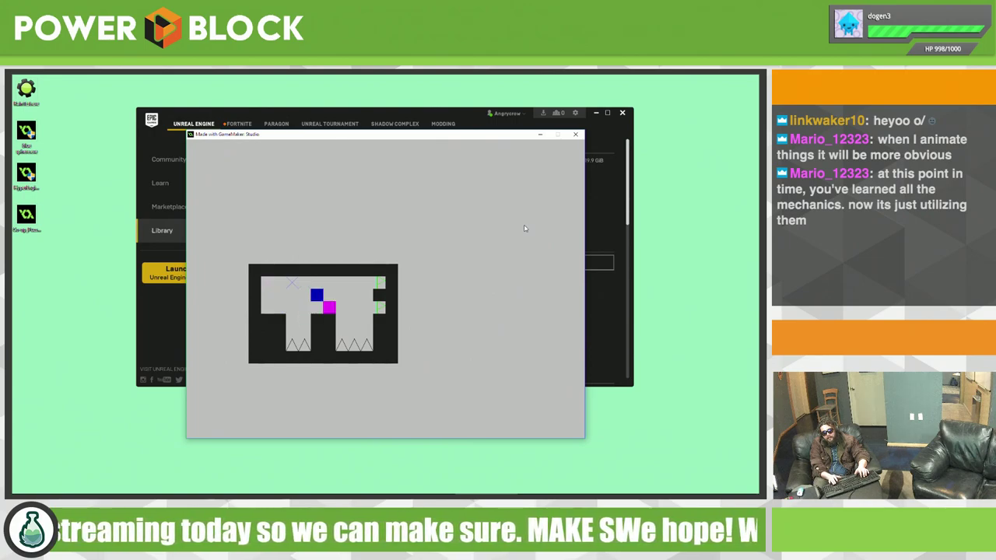
{"action": "key", "text": "Right"}
Step: Drop blue, move it right, and reposition magenta back at its start
{"action": "key", "text": "Right"}
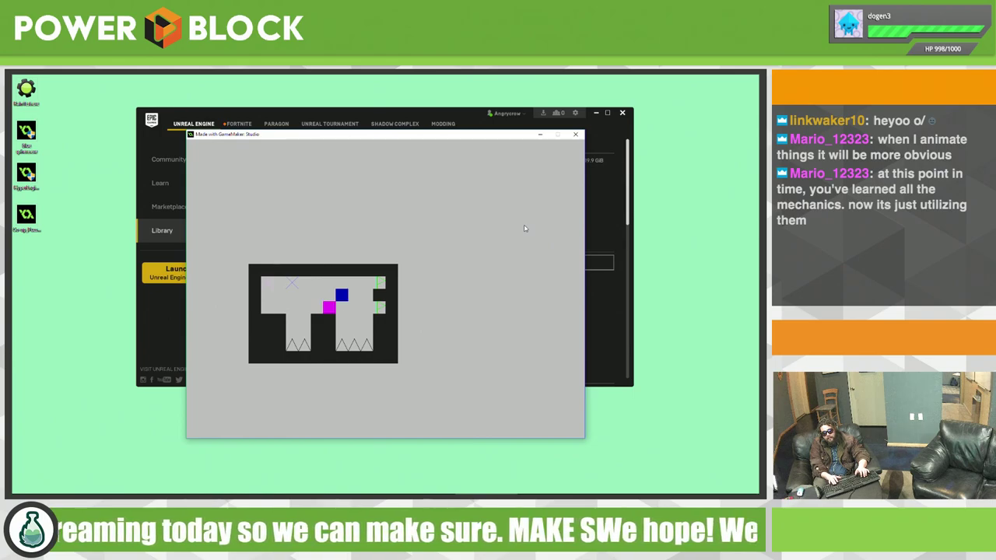
{"action": "key", "text": "Left"}
{"action": "key", "text": "Down"}
{"action": "key", "text": "Right"}
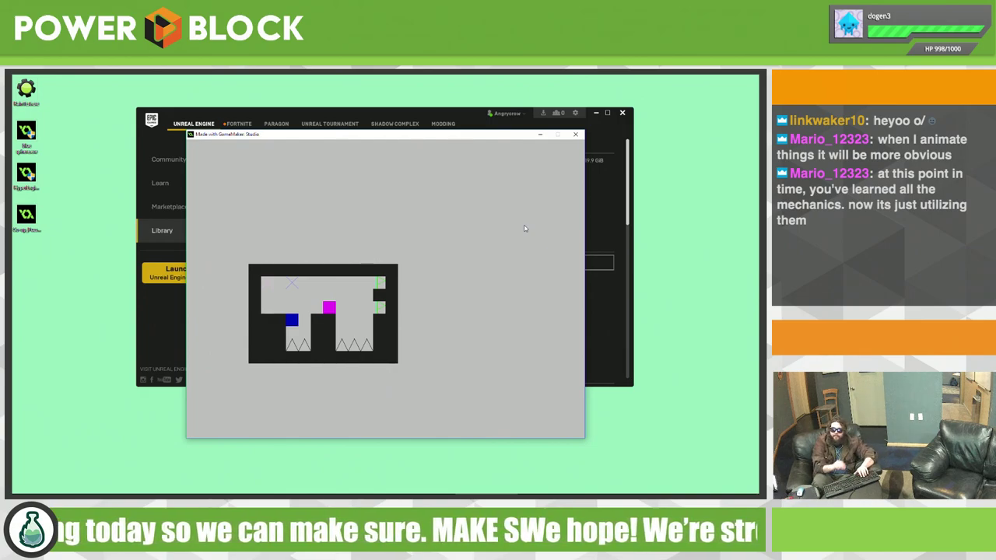
{"action": "key", "text": "Left"}
{"action": "key", "text": "Up"}
{"action": "key", "text": "Right"}
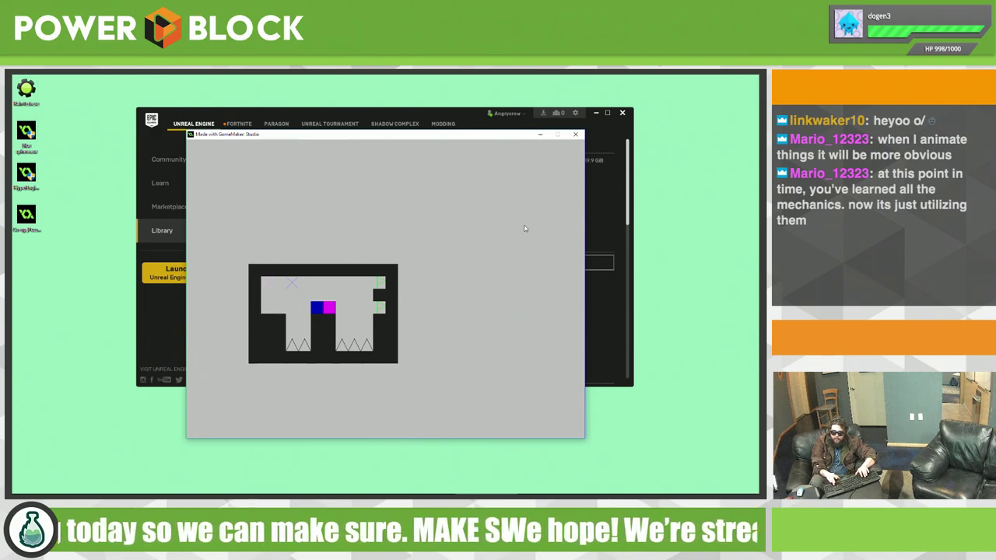
{"action": "key", "text": "Right"}
{"action": "key", "text": "Down"}
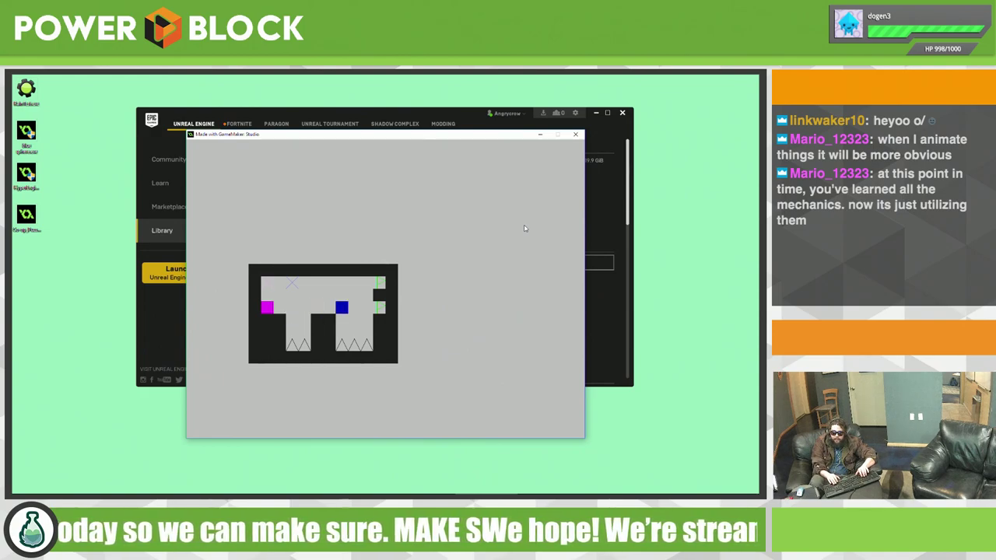
Step: Bring magenta through the pit beside blue and stack it on top of blue
{"action": "key", "text": "Right"}
{"action": "key", "text": "Right"}
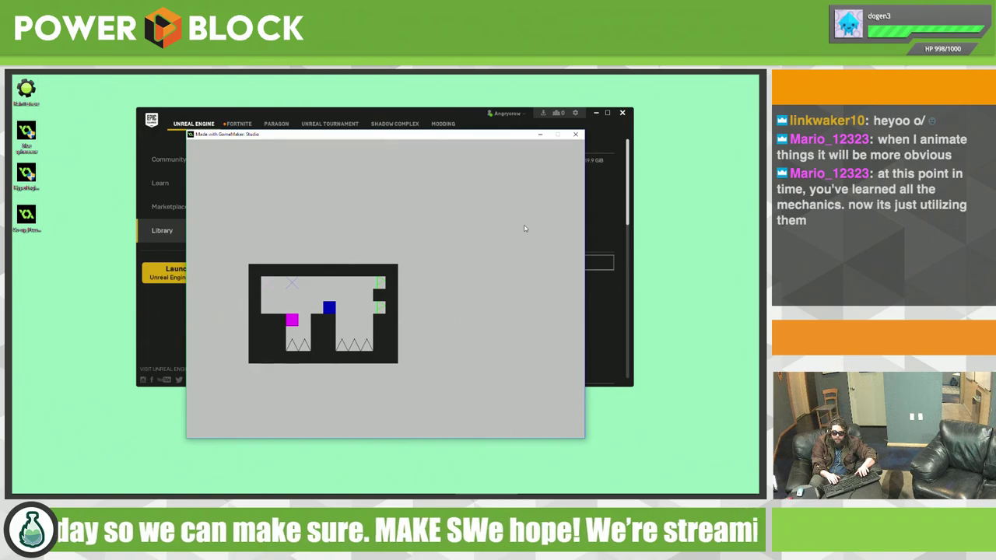
{"action": "key", "text": "Right"}
{"action": "key", "text": "Up"}
{"action": "key", "text": "Right"}
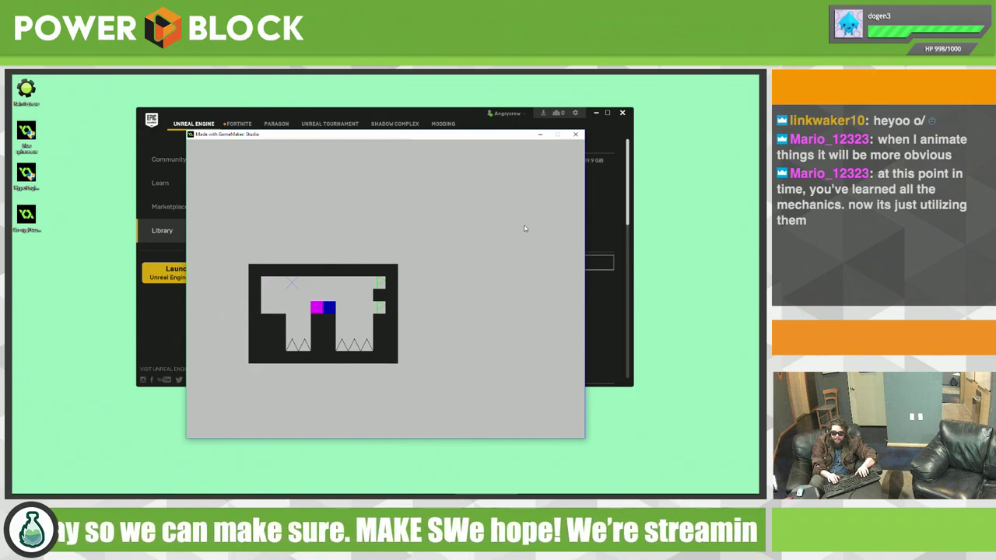
{"action": "key", "text": "Right"}
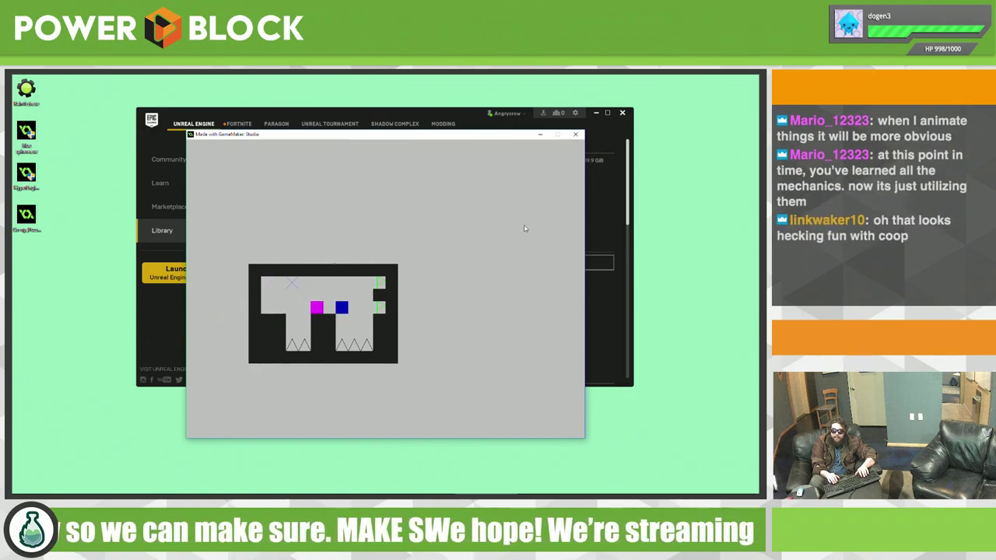
{"action": "key", "text": "Left"}
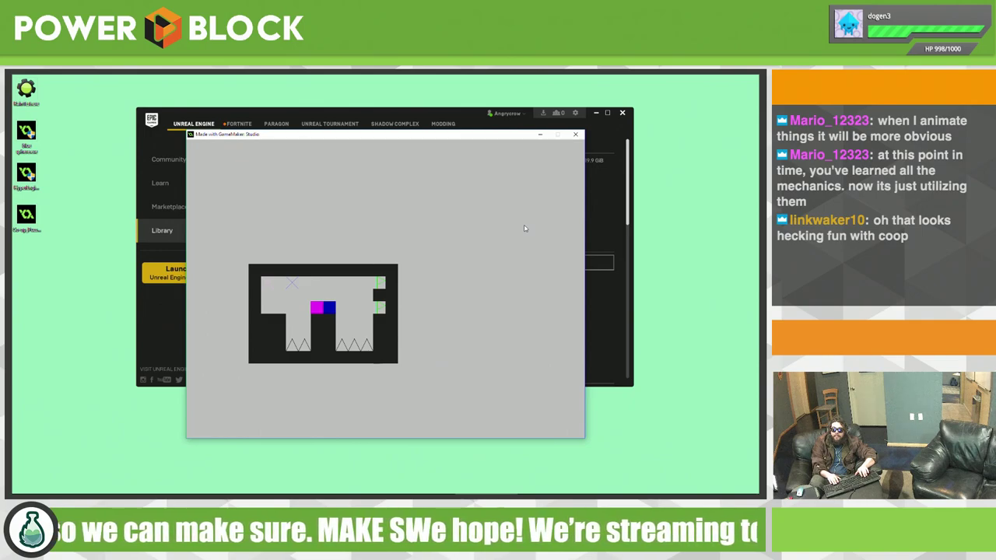
{"action": "key", "text": "Up"}
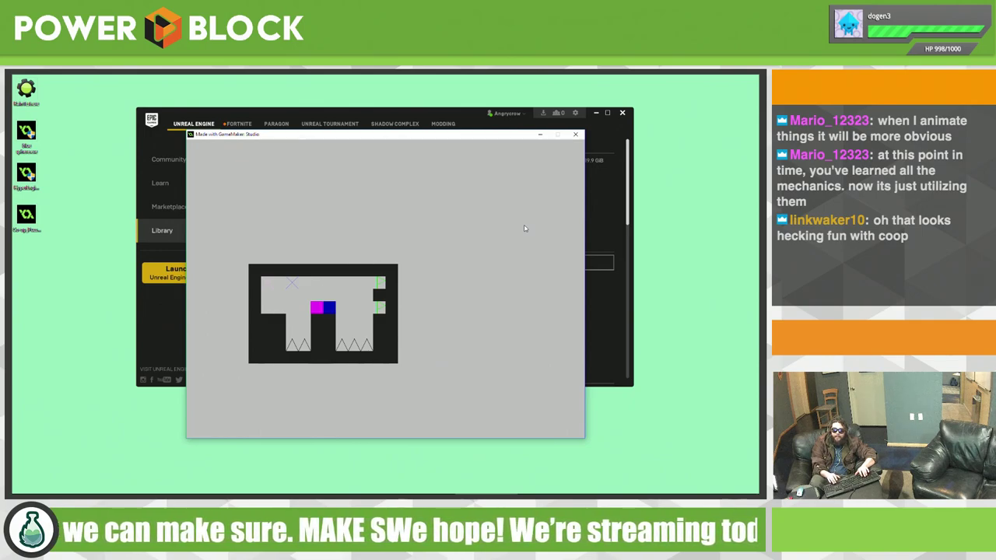
{"action": "key", "text": "w"}
{"action": "key", "text": "d"}
Step: Carry magenta one step right on blue, then walk it off into the pit
{"action": "key", "text": "Right"}
{"action": "key", "text": "d"}
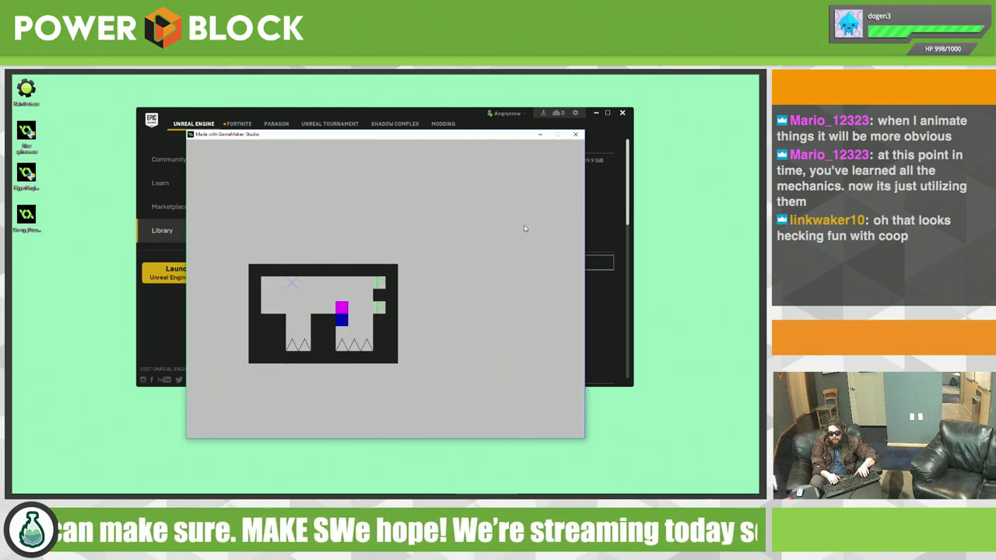
{"action": "key", "text": "Right"}
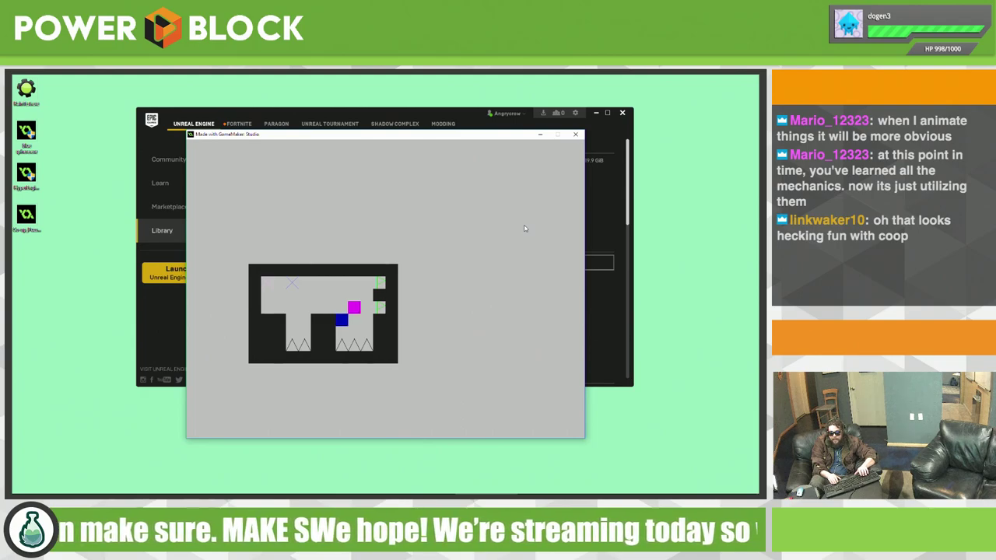
{"action": "key", "text": "Right"}
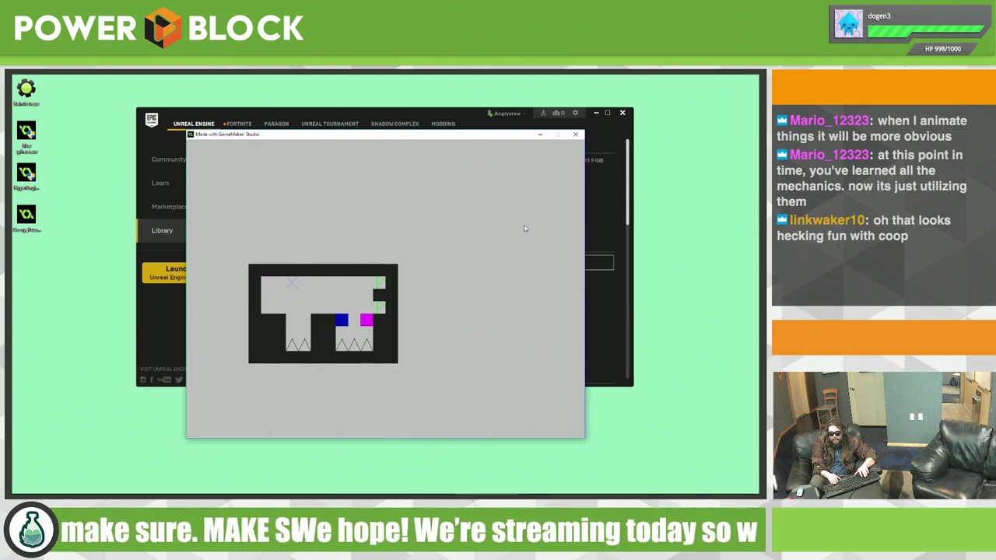
Step: Stack blue on magenta, step it off, and steer blue toward the green exit
{"action": "key", "text": "Right"}
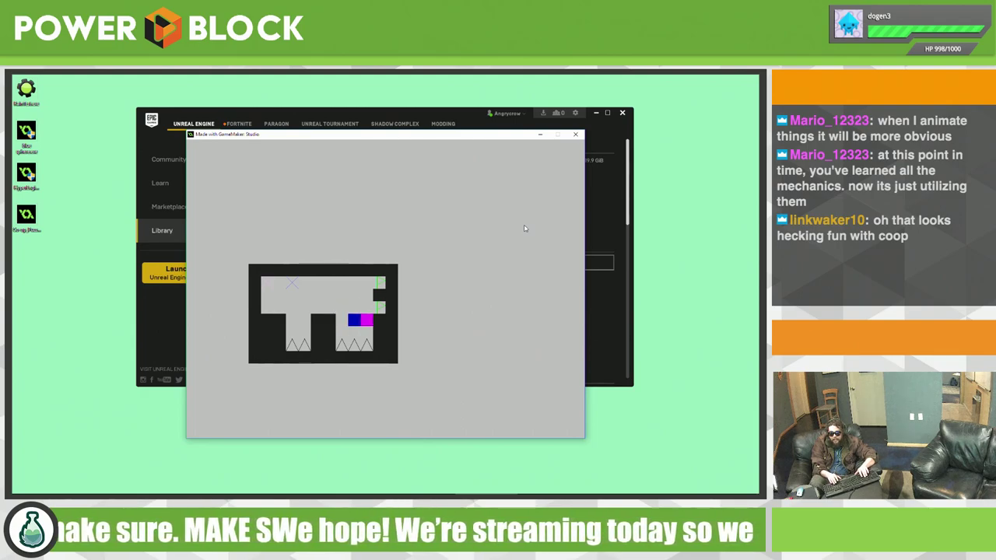
{"action": "key", "text": "Up"}
{"action": "key", "text": "Right"}
{"action": "key", "text": "Left"}
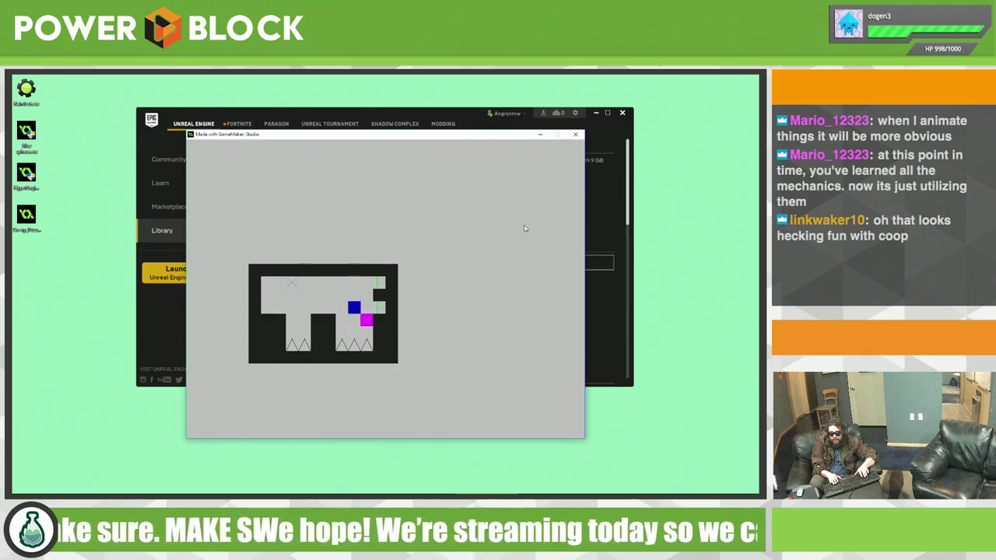
{"action": "key", "text": "Right"}
{"action": "key", "text": "Right"}
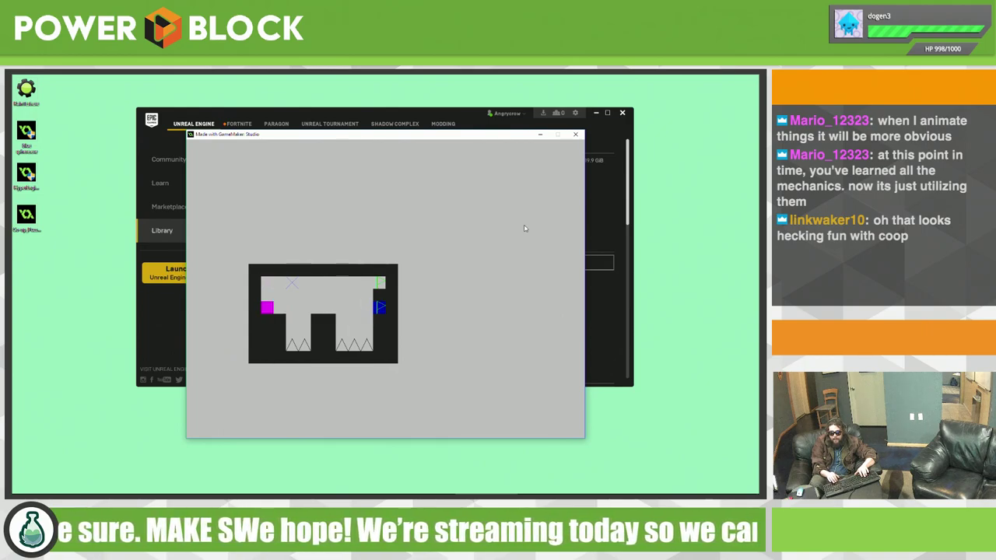
{"action": "key", "text": "Left"}
Step: Move blue down into the exit to restart the level, then bring blue up beside magenta
{"action": "key", "text": "Down"}
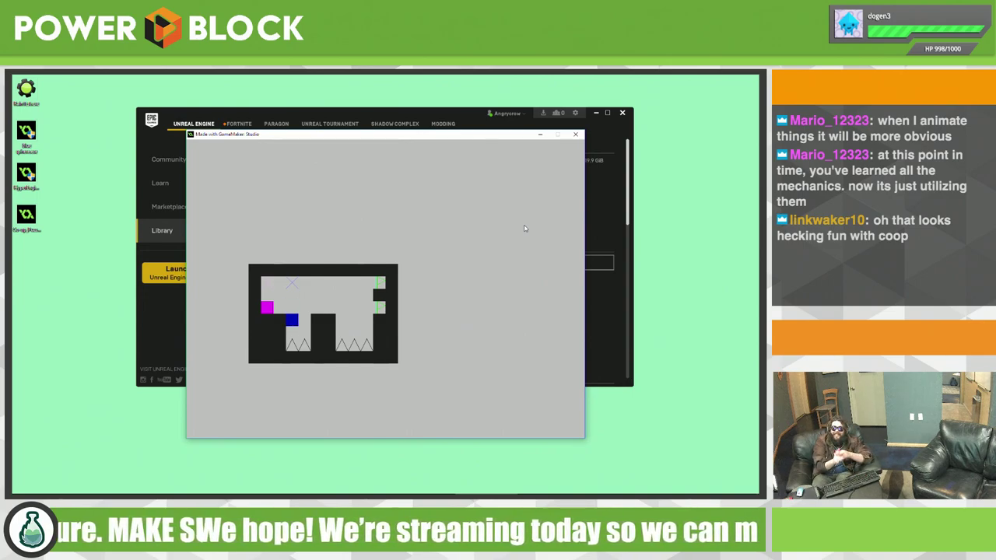
{"action": "key", "text": "Right"}
{"action": "key", "text": "Left"}
{"action": "key", "text": "Up"}
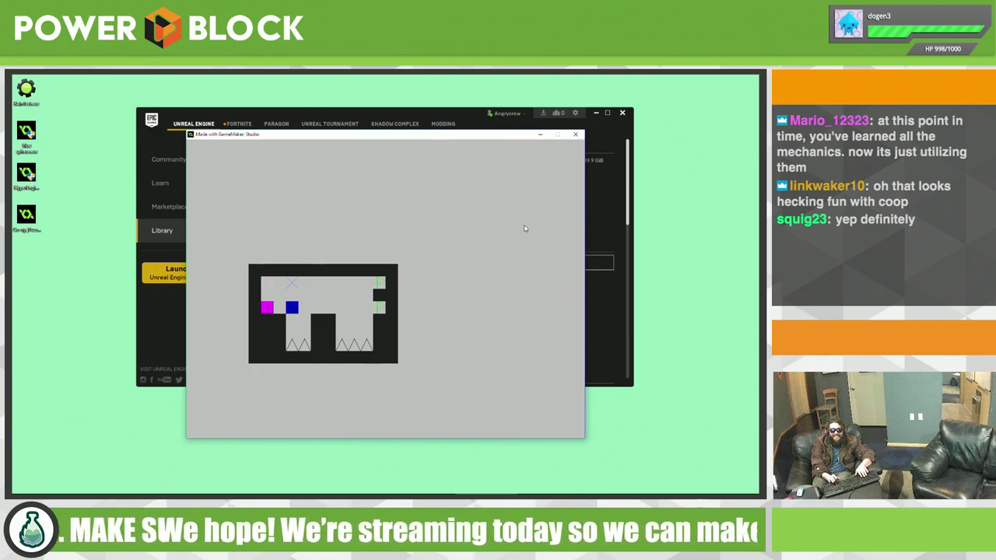
Step: Test dropping blue into the pit, then move blue and magenta right
{"action": "key", "text": "Down"}
{"action": "key", "text": "Up"}
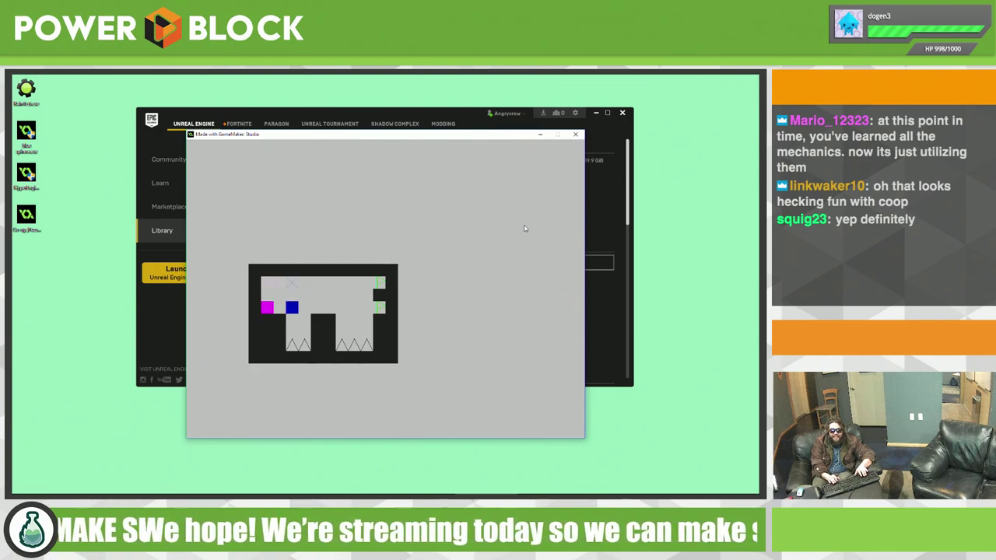
{"action": "key", "text": "Down"}
{"action": "key", "text": "Right"}
{"action": "key", "text": "d"}
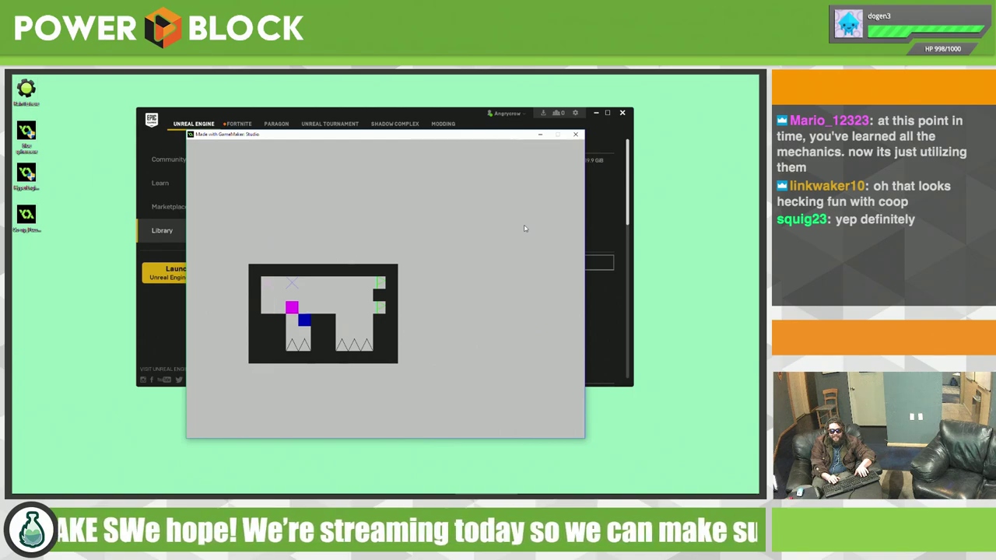
Step: Climb blue out of the pit onto the pillar and bring magenta beside it
{"action": "key", "text": "Up"}
{"action": "key", "text": "Right"}
{"action": "key", "text": "s"}
{"action": "key", "text": "w"}
{"action": "key", "text": "a"}
{"action": "key", "text": "a"}
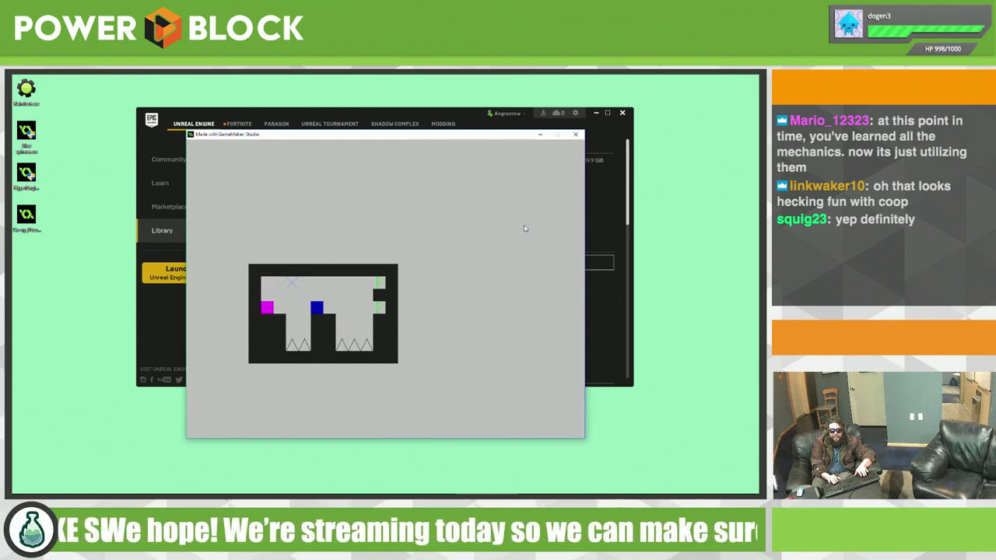
{"action": "key", "text": "Right"}
{"action": "key", "text": "d"}
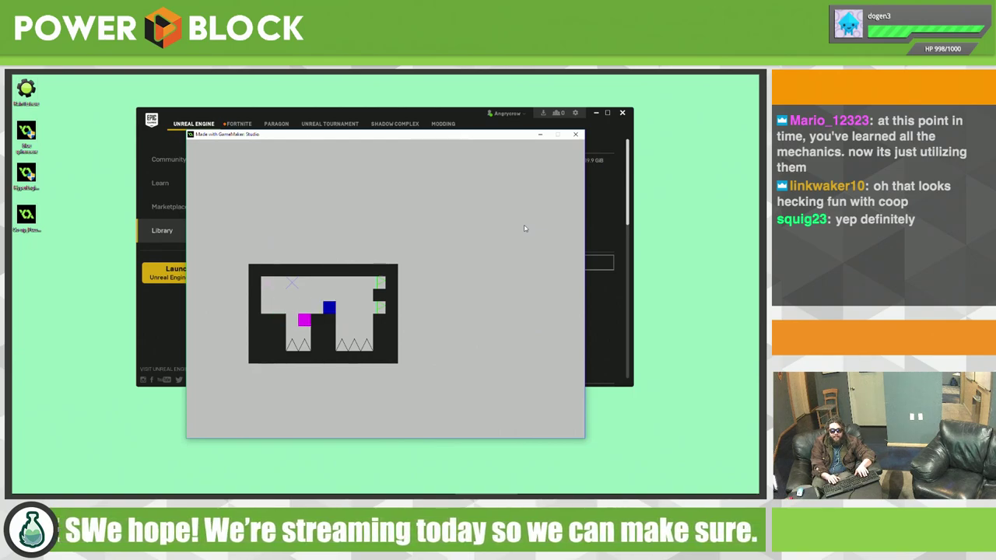
Step: Lift blue a tile, slide magenta under it, and move blue onto magenta
{"action": "key", "text": "Up"}
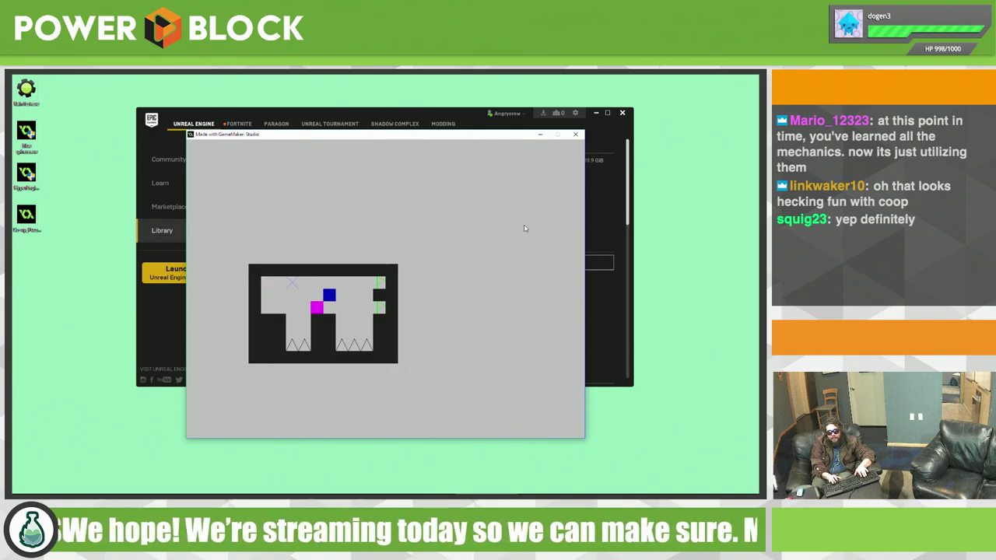
{"action": "key", "text": "d"}
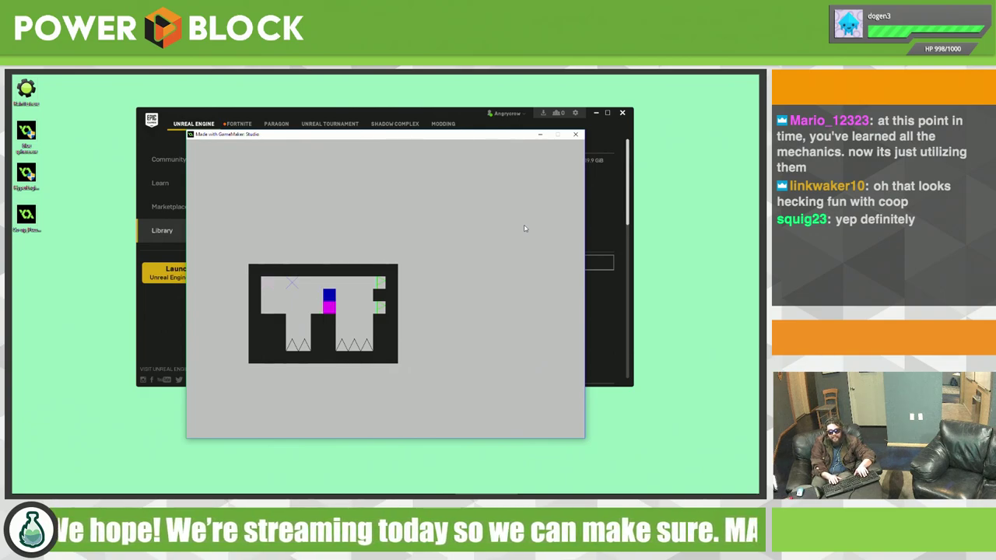
{"action": "key", "text": "d"}
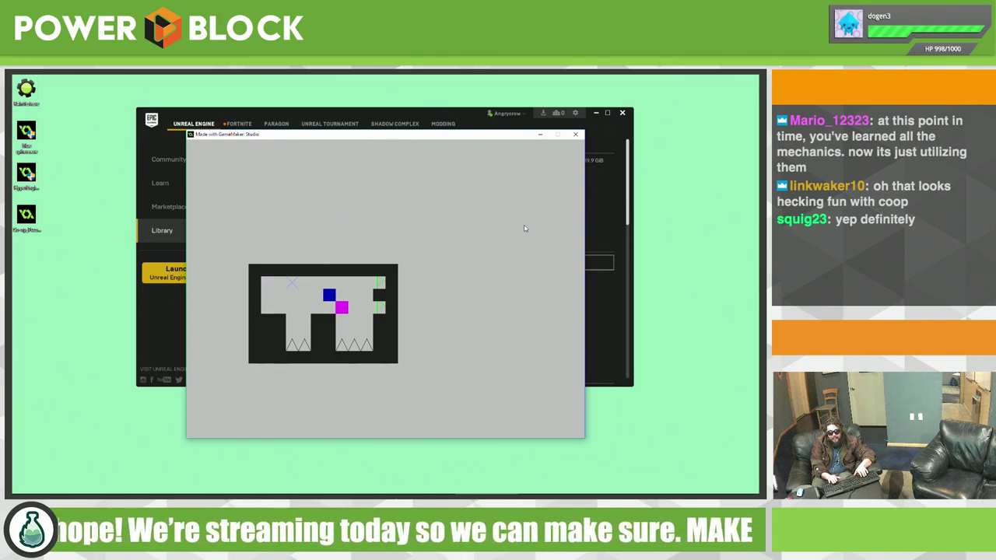
{"action": "key", "text": "Right"}
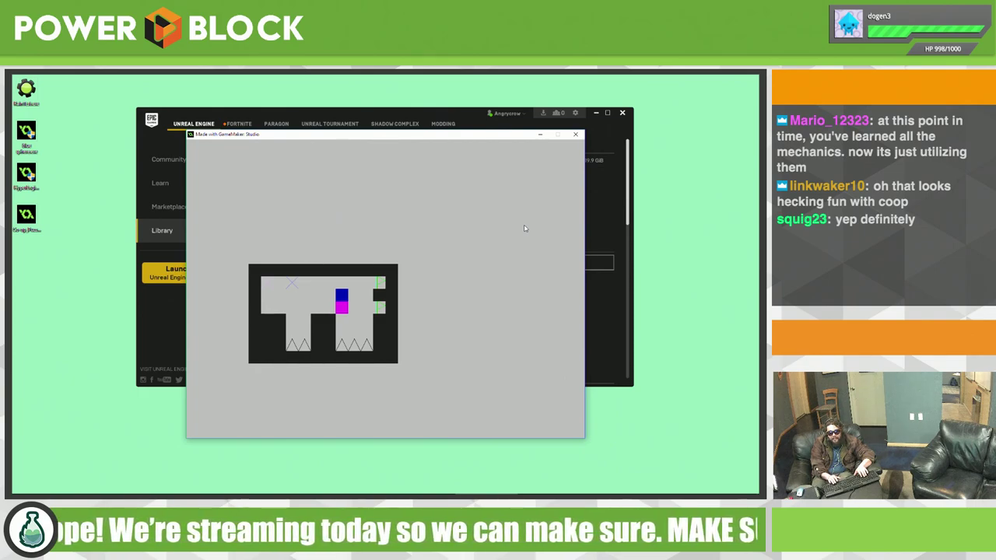
Step: Reposition both blocks around the pit and move blue right past it
{"action": "key", "text": "Right"}
{"action": "key", "text": "a"}
{"action": "key", "text": "Left"}
{"action": "key", "text": "d"}
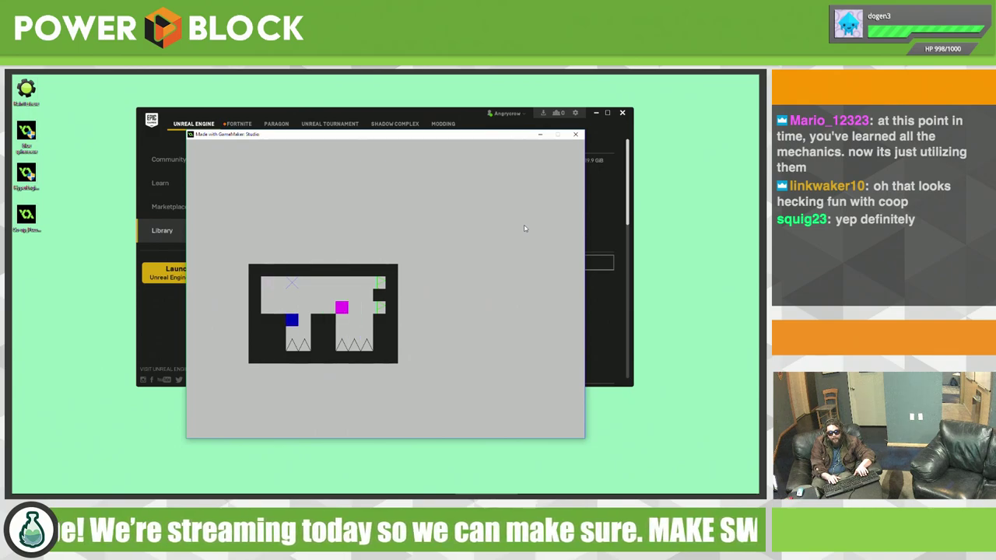
{"action": "key", "text": "Right"}
{"action": "key", "text": "Up"}
{"action": "key", "text": "Right"}
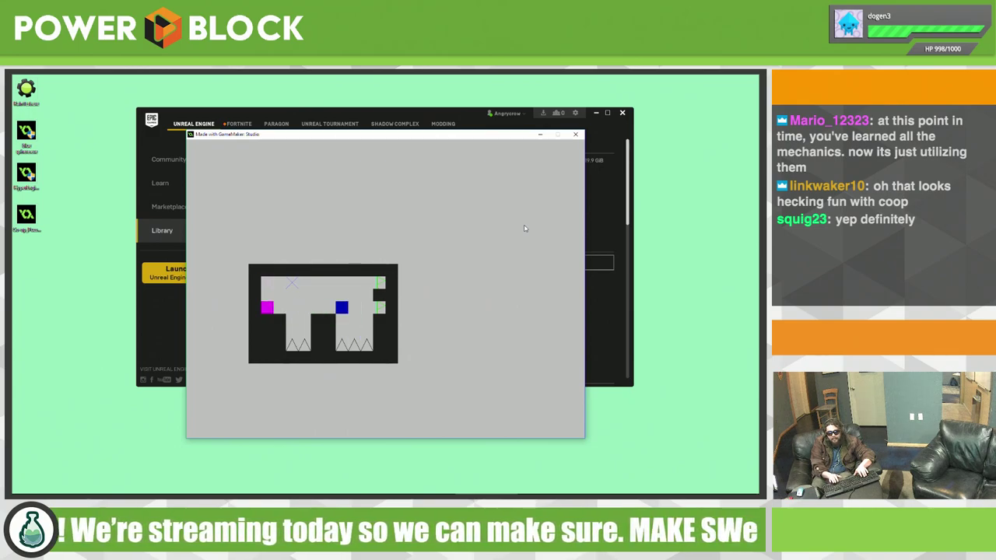
{"action": "key", "text": "Left"}
{"action": "key", "text": "Left"}
{"action": "key", "text": "Right"}
Step: Drop magenta into the gap and climb it out, then drop blue beside magenta
{"action": "key", "text": "d"}
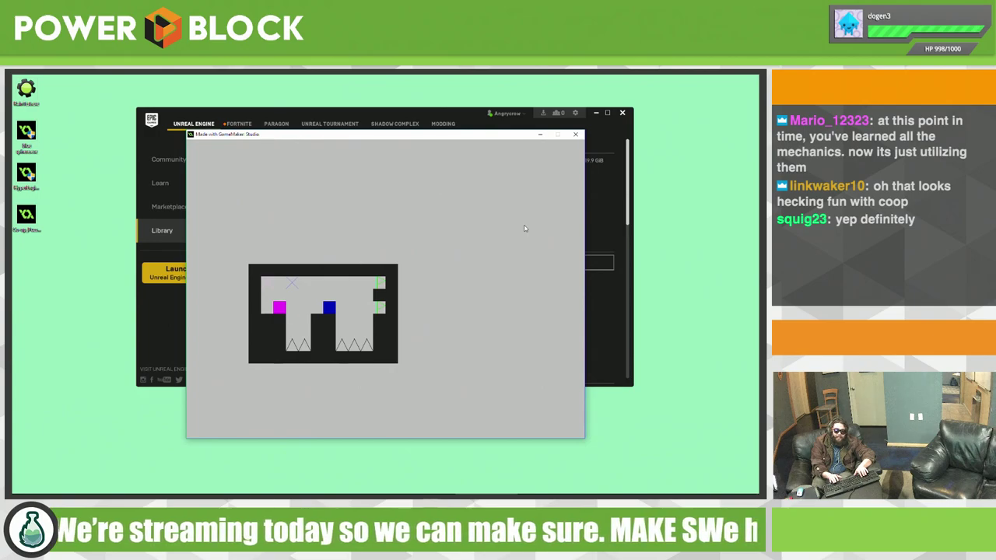
{"action": "key", "text": "d"}
{"action": "key", "text": "w"}
{"action": "key", "text": "d"}
{"action": "key", "text": "Up"}
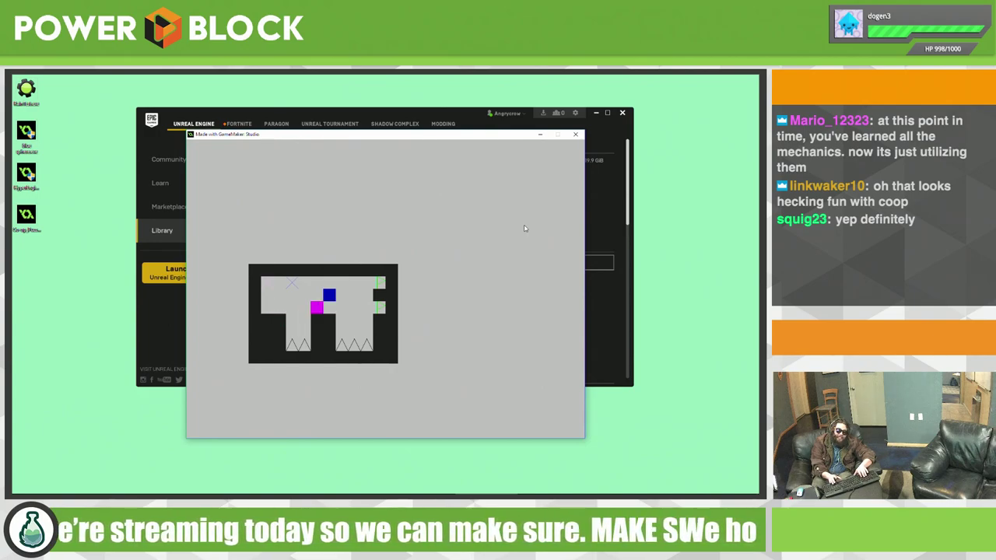
{"action": "key", "text": "Down"}
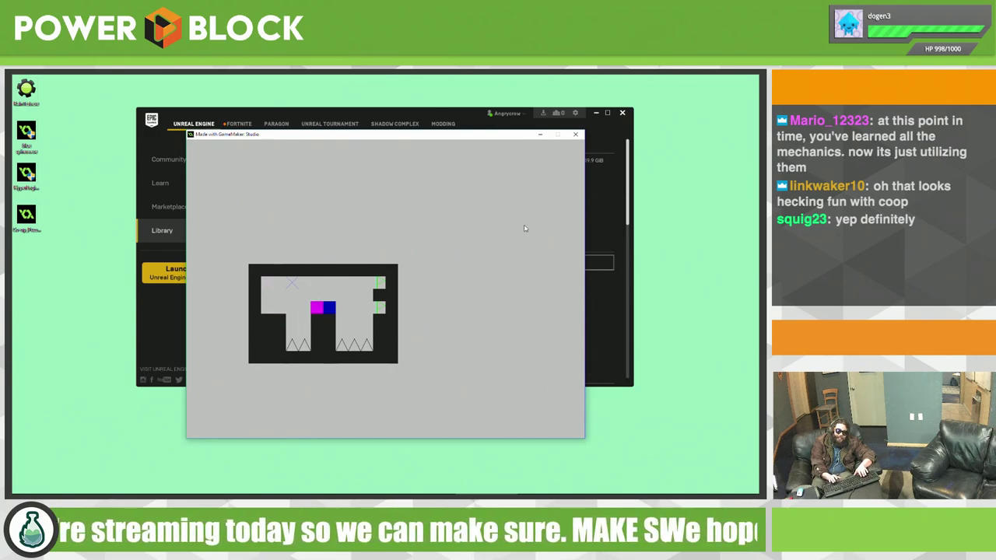
{"action": "key", "text": "Right"}
Step: Stack magenta on blue, lower the pair, then move blue right off magenta
{"action": "key", "text": "d"}
{"action": "key", "text": "d"}
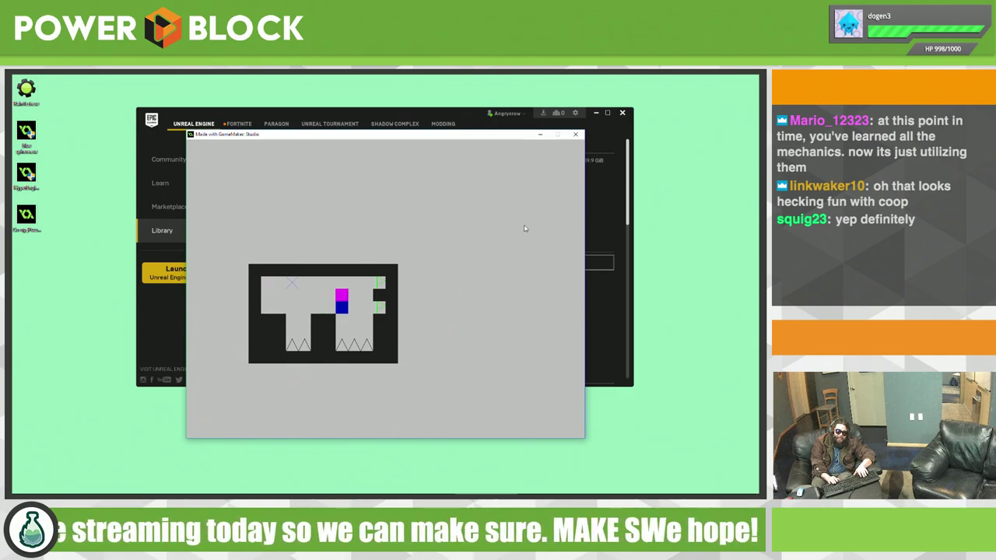
{"action": "key", "text": "Down"}
{"action": "key", "text": "Left"}
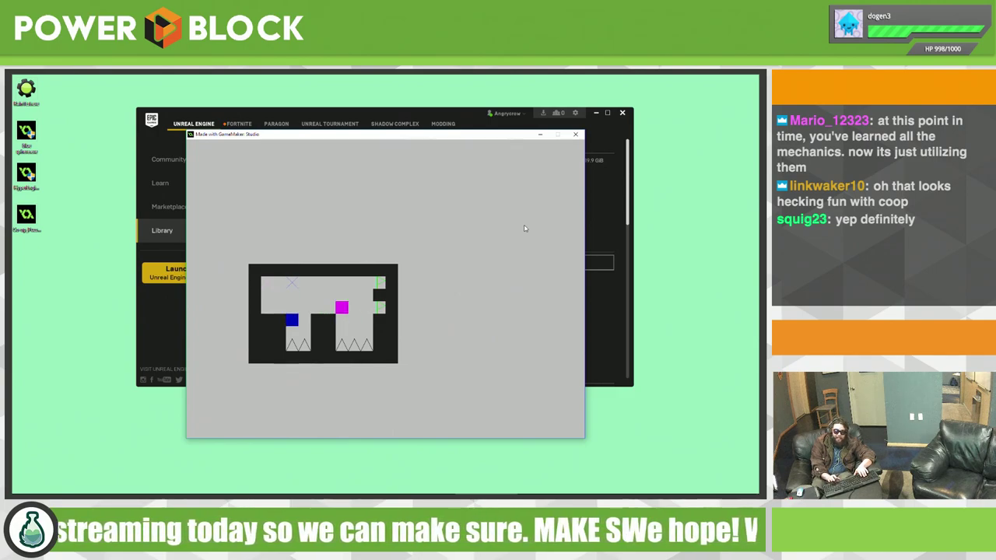
{"action": "key", "text": "Right"}
{"action": "key", "text": "Up"}
{"action": "key", "text": "Right"}
{"action": "key", "text": "Right"}
{"action": "key", "text": "Right"}
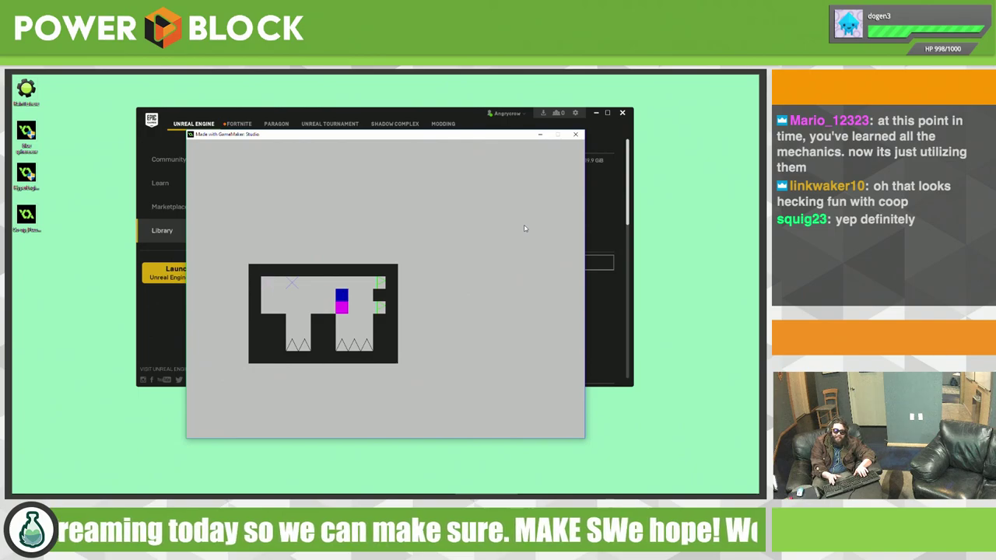
{"action": "key", "text": "Down"}
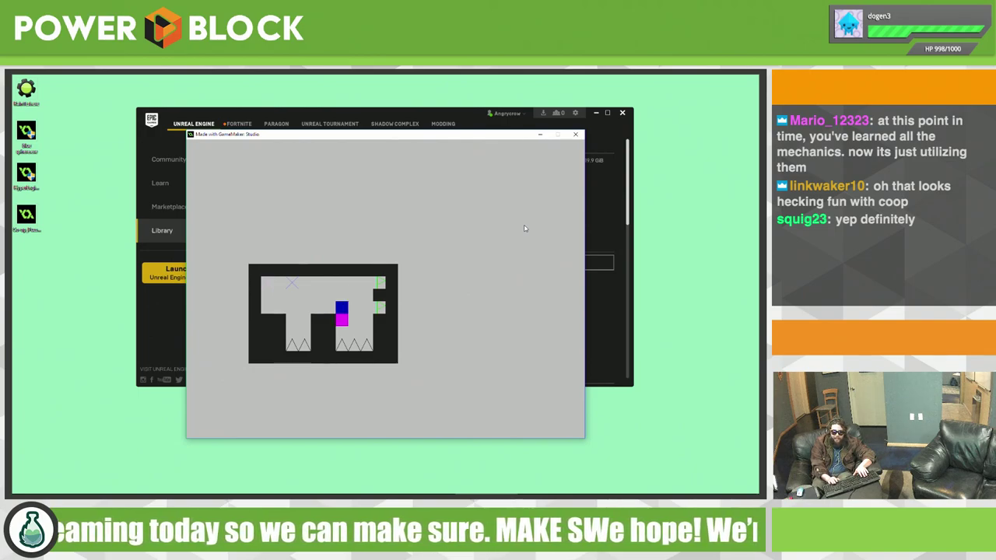
{"action": "key", "text": "Right"}
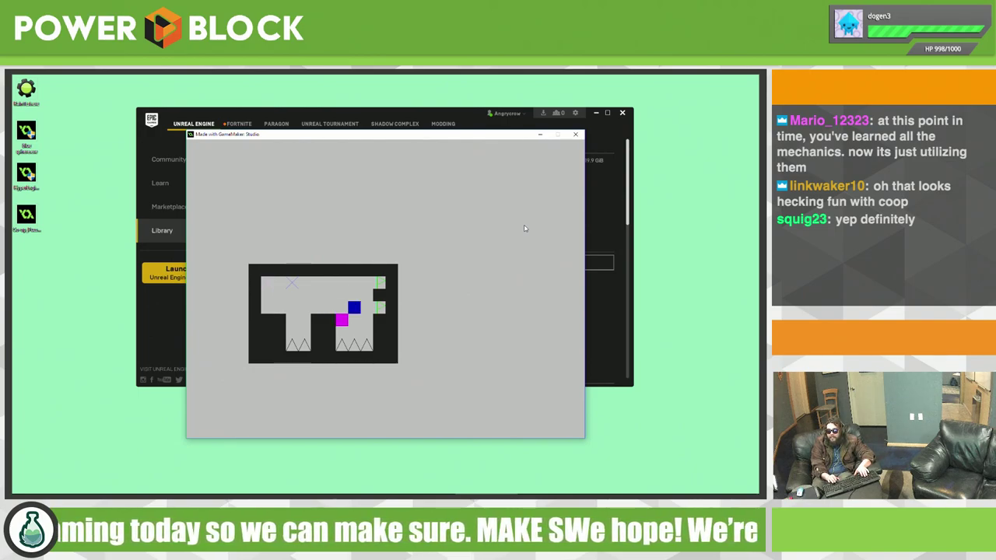
{"action": "key", "text": "Right"}
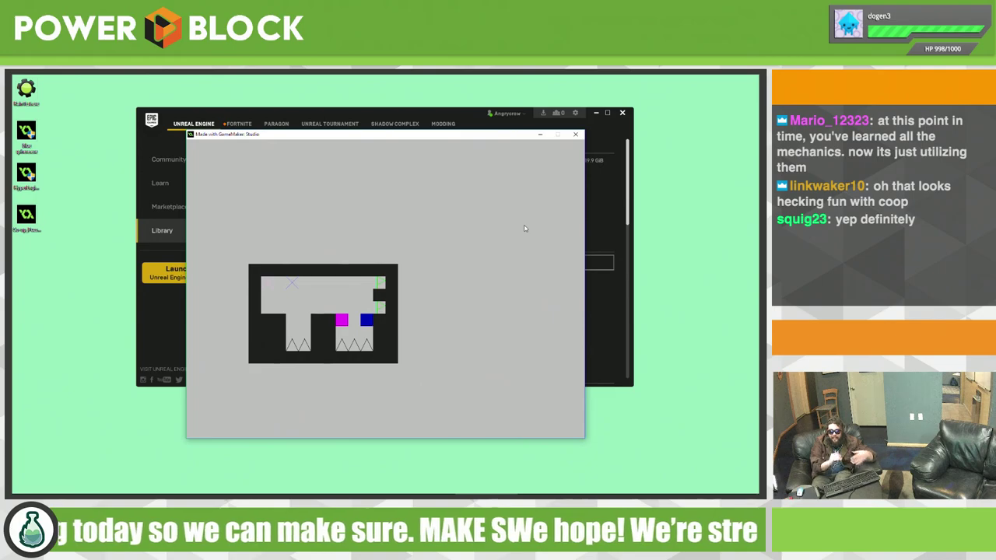
Step: Send both blocks left, then walk them right, dropping magenta into the pit
{"action": "key", "text": "Left"}
{"action": "key", "text": "Left"}
{"action": "key", "text": "Left"}
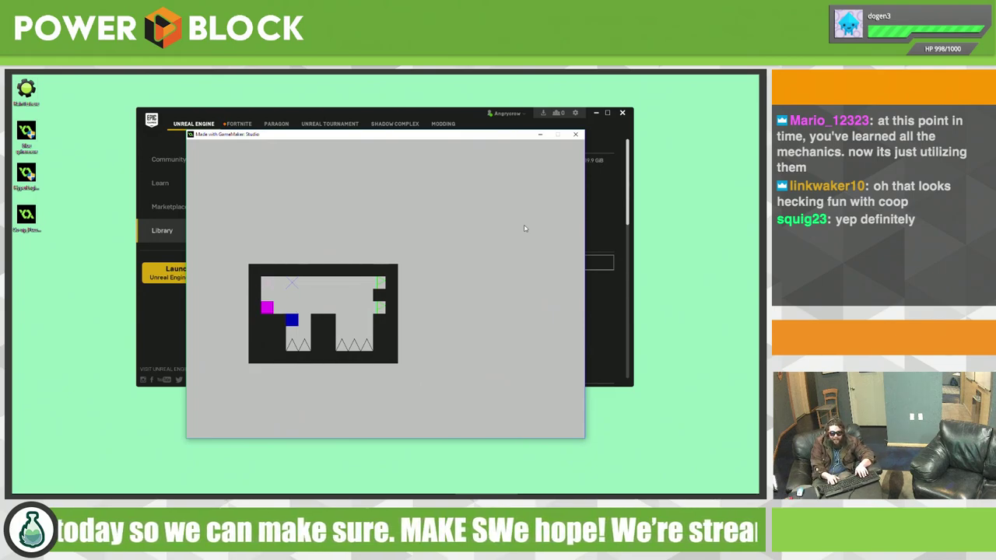
{"action": "key", "text": "Right"}
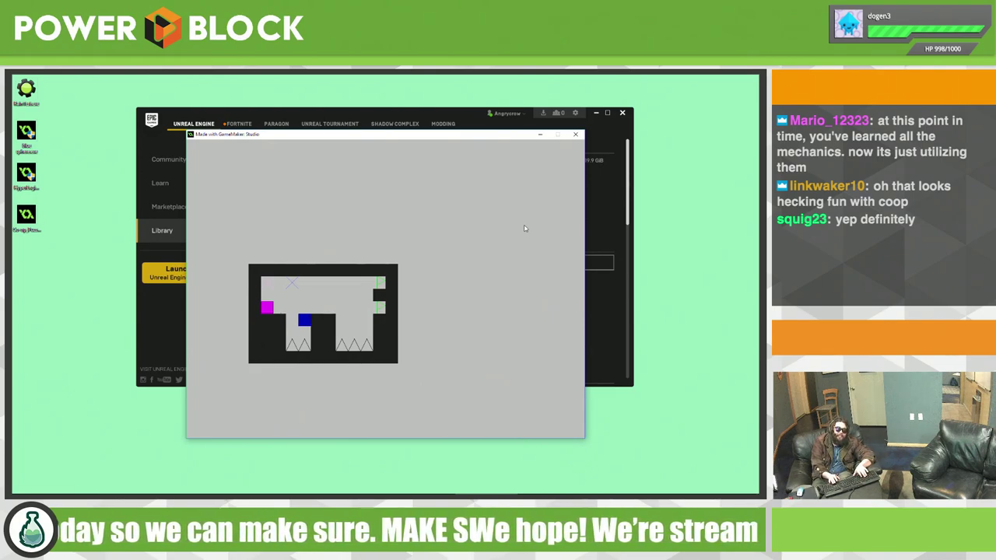
{"action": "key", "text": "Right"}
{"action": "key", "text": "Up"}
{"action": "key", "text": "Right"}
{"action": "key", "text": "Right"}
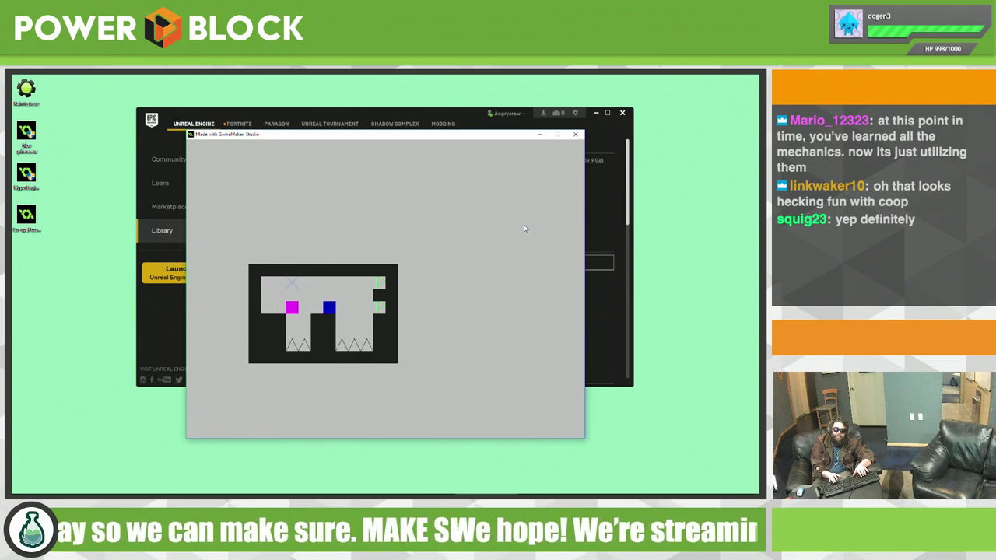
{"action": "key", "text": "Right"}
{"action": "key", "text": "Up"}
{"action": "key", "text": "Right"}
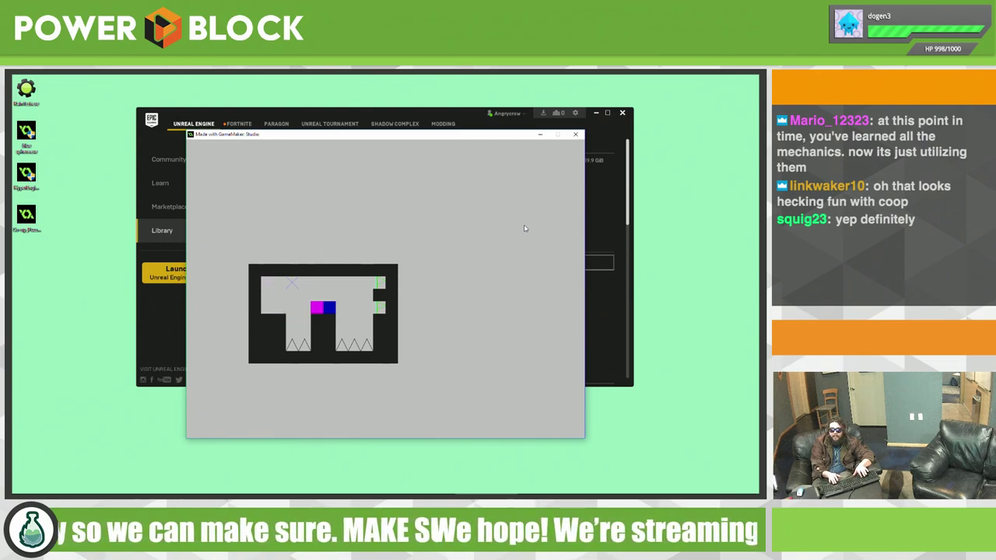
{"action": "key", "text": "Right"}
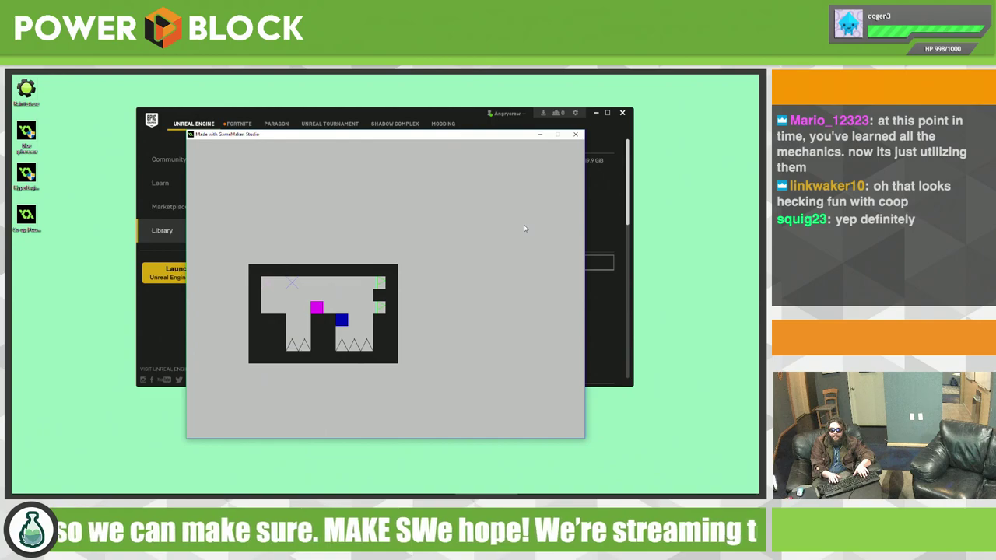
Step: Stack magenta on the blue block and move the pair right over the spike pit
{"action": "key", "text": "Up"}
{"action": "key", "text": "Left"}
{"action": "key", "text": "Up"}
{"action": "key", "text": "Right"}
{"action": "key", "text": "Right"}
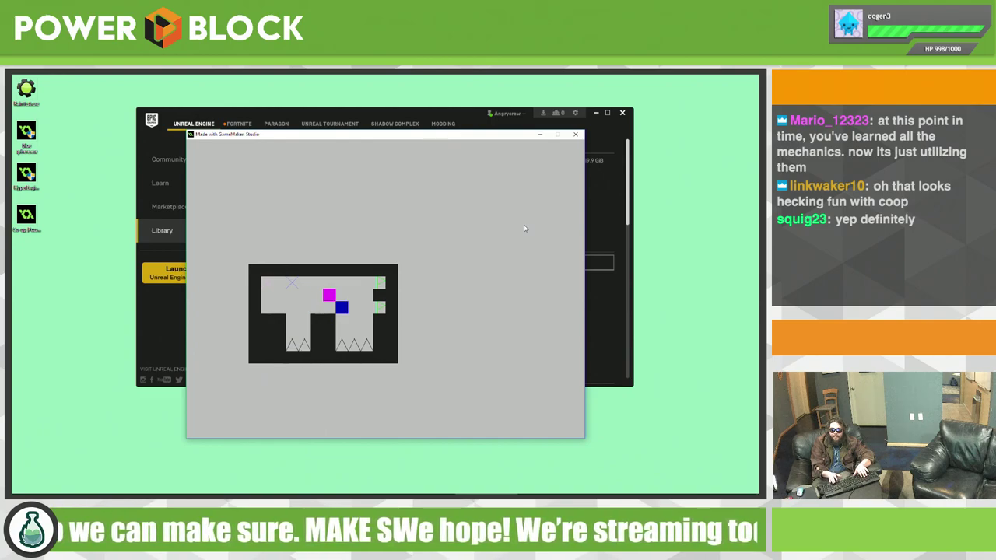
{"action": "key", "text": "Right"}
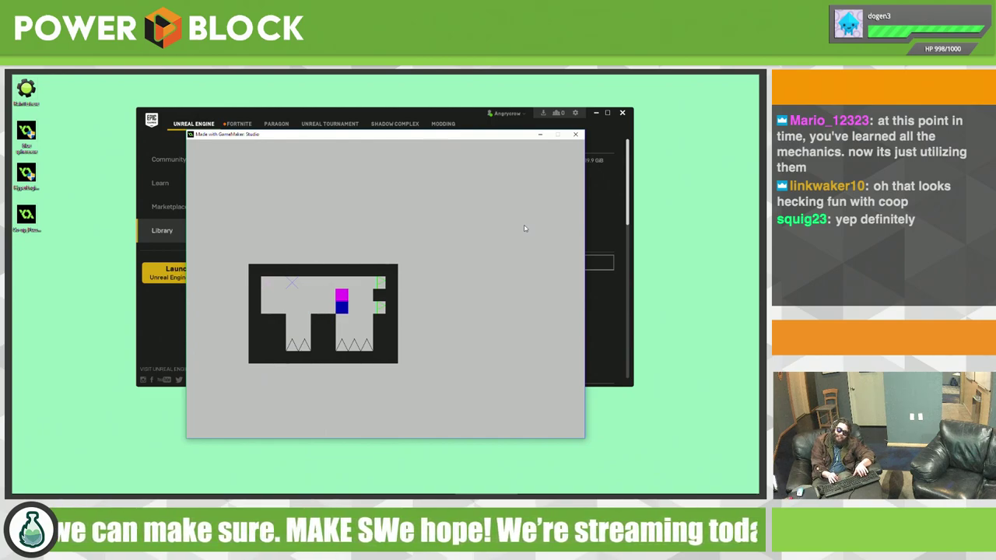
{"action": "key", "text": "Down"}
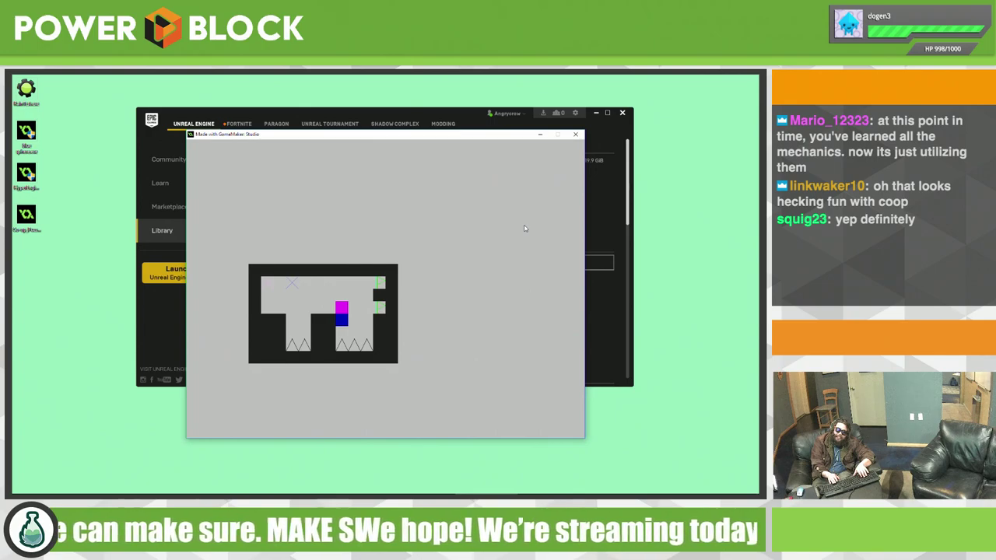
{"action": "key", "text": "Right"}
{"action": "key", "text": "Right"}
{"action": "key", "text": "Right"}
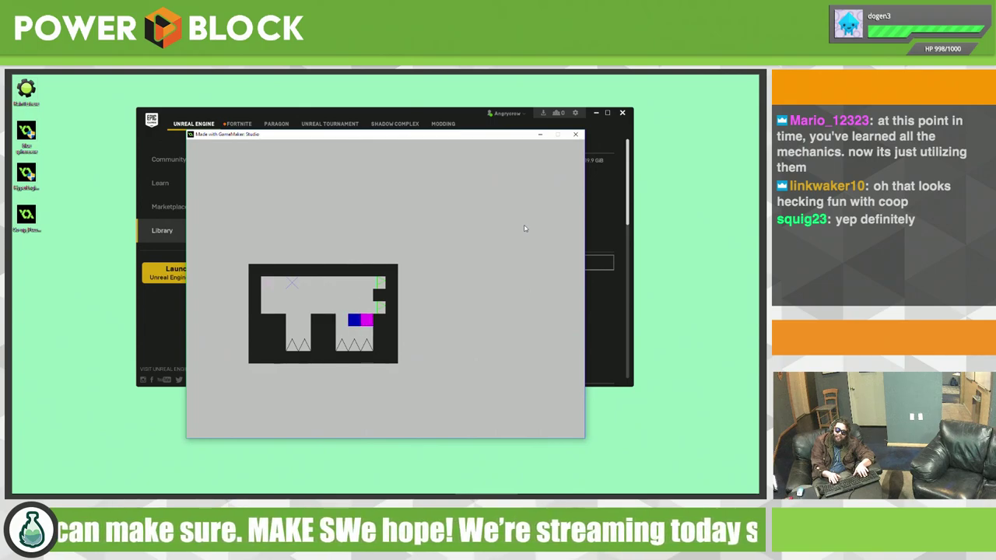
{"action": "key", "text": "Up"}
{"action": "key", "text": "Right"}
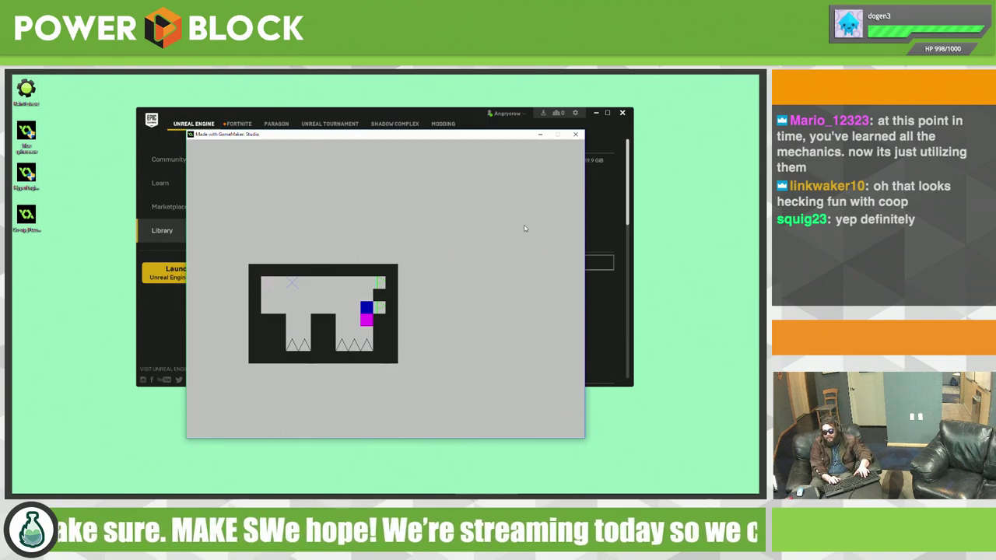
Step: Reset magenta with r, push blue to the exit wall, and hop magenta on and off it
{"action": "key", "text": "r"}
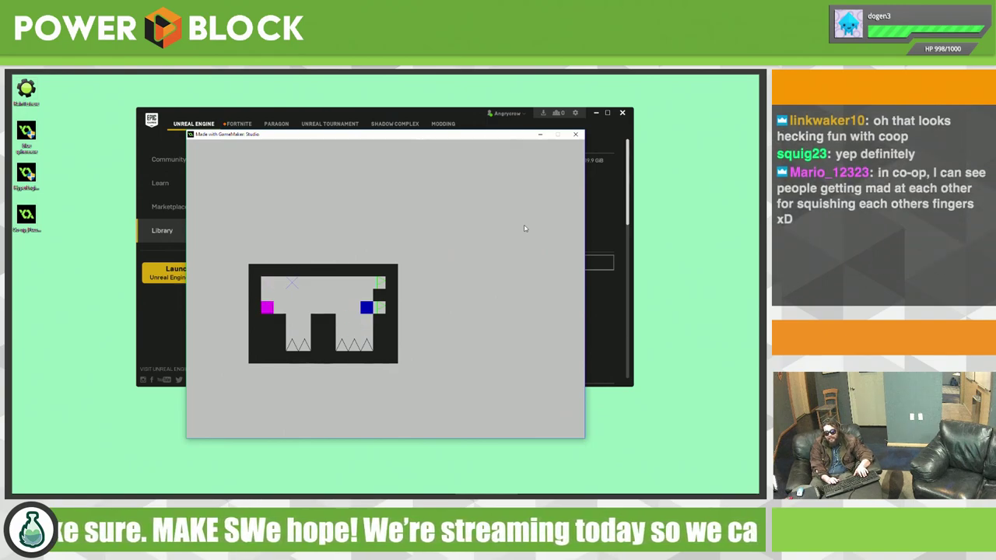
{"action": "key", "text": "Right"}
{"action": "key", "text": "Left"}
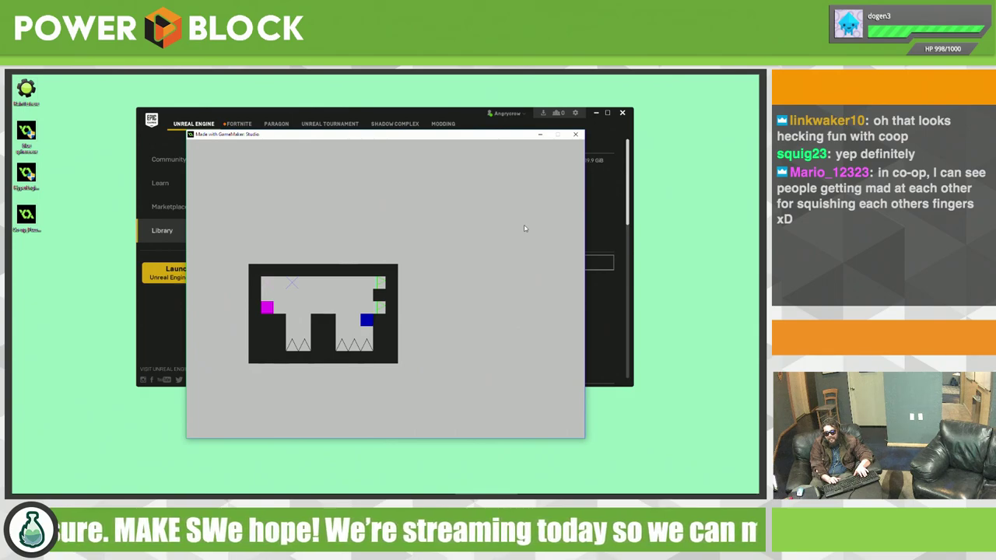
{"action": "key", "text": "Right"}
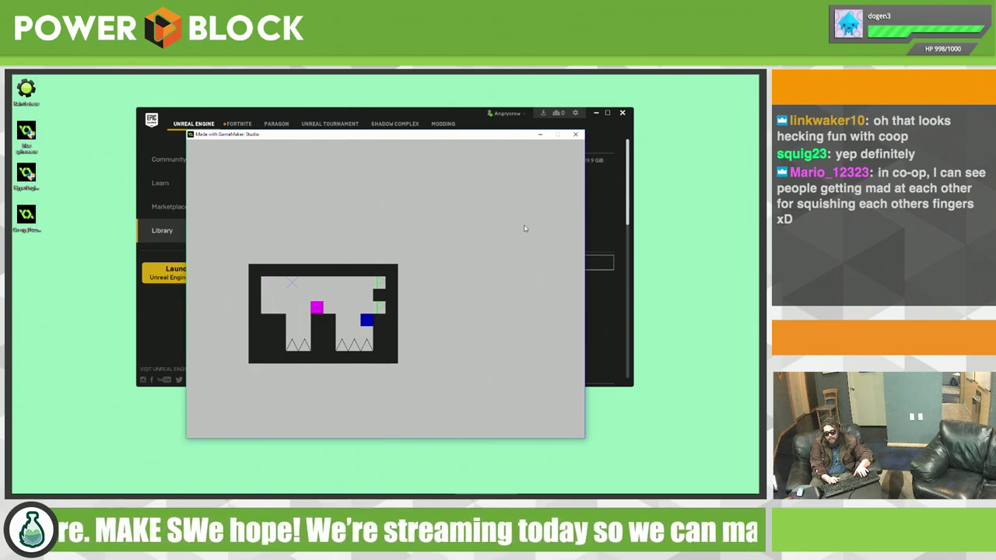
{"action": "key", "text": "Right"}
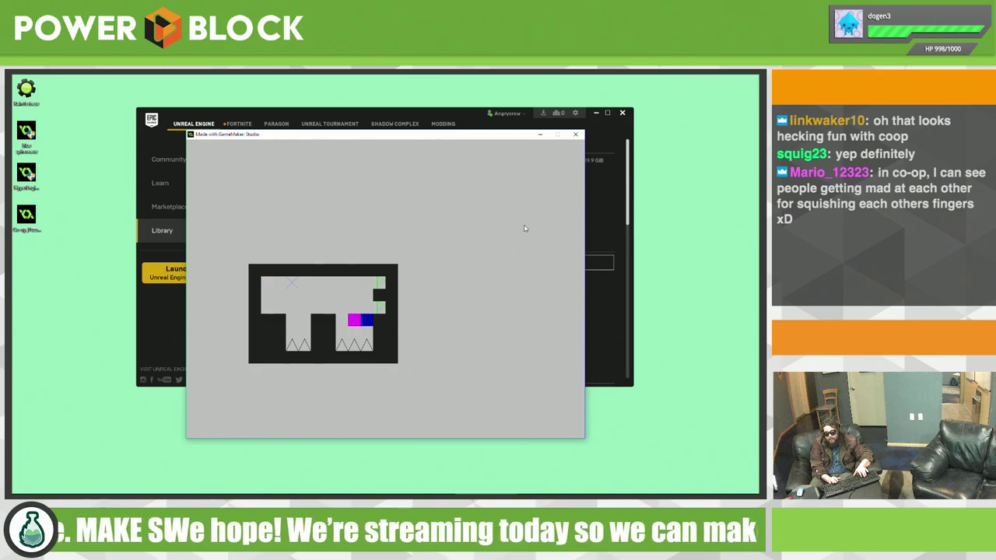
{"action": "key", "text": "Left"}
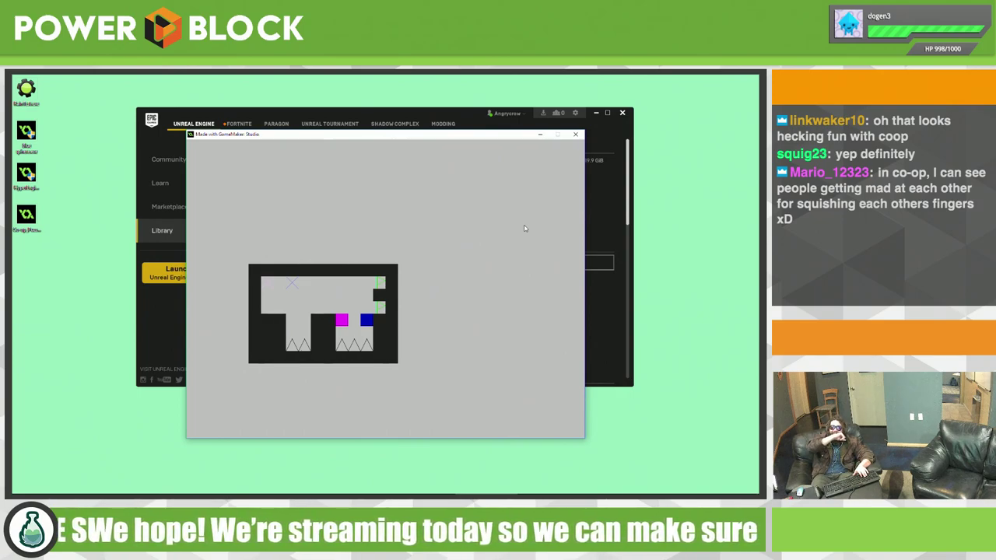
{"action": "key", "text": "Up"}
{"action": "key", "text": "Right"}
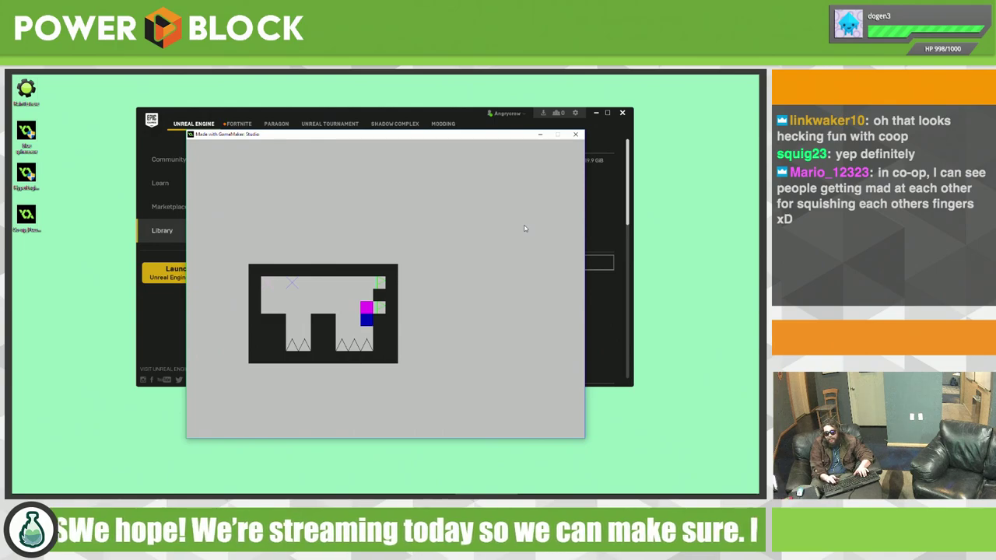
{"action": "key", "text": "Left"}
{"action": "key", "text": "Left"}
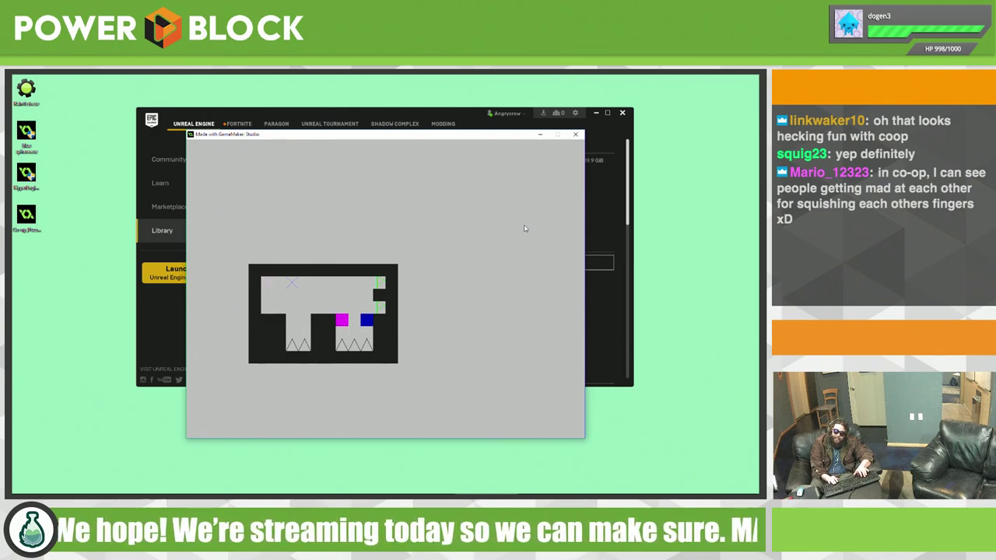
{"action": "key", "text": "Up"}
{"action": "key", "text": "Left"}
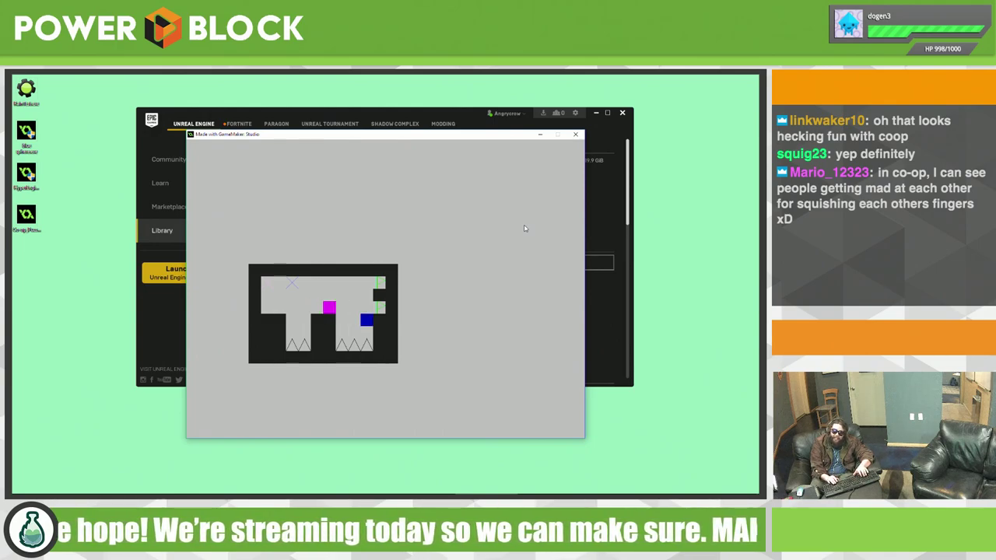
Step: Jump blue onto the exit ledge and back, then press both blocks together by the right wall
{"action": "key", "text": "w"}
{"action": "key", "text": "d"}
{"action": "key", "text": "a"}
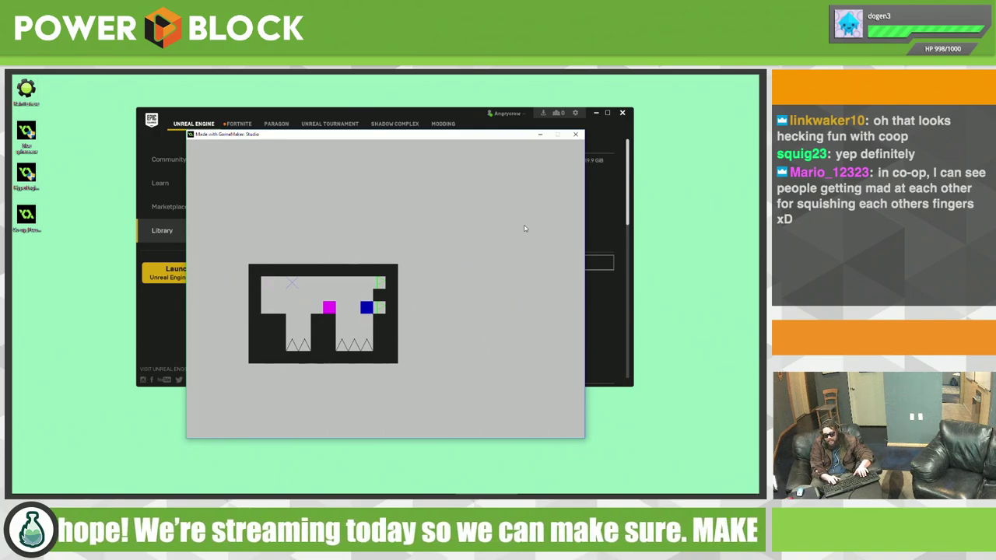
{"action": "key", "text": "Right"}
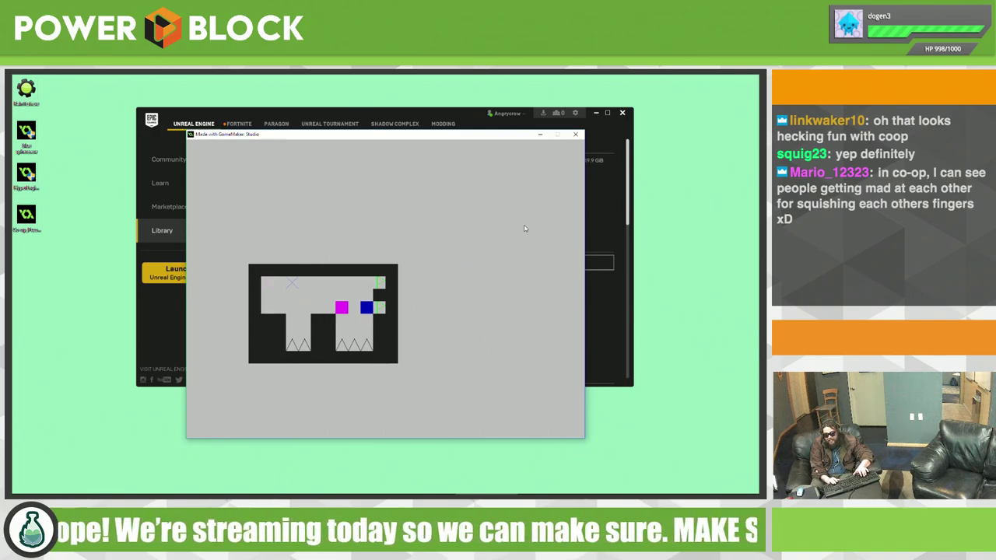
{"action": "key", "text": "s"}
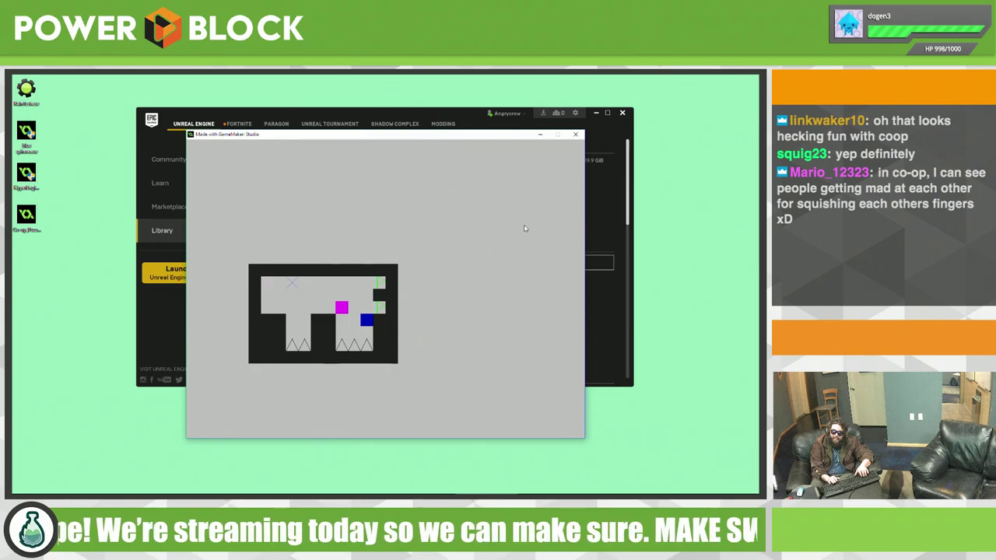
{"action": "key", "text": "Down"}
{"action": "key", "text": "Right"}
{"action": "key", "text": "Left"}
Step: Jump both squares up a tile, try shifting blue right, then drop it one tile
{"action": "key", "text": "Right"}
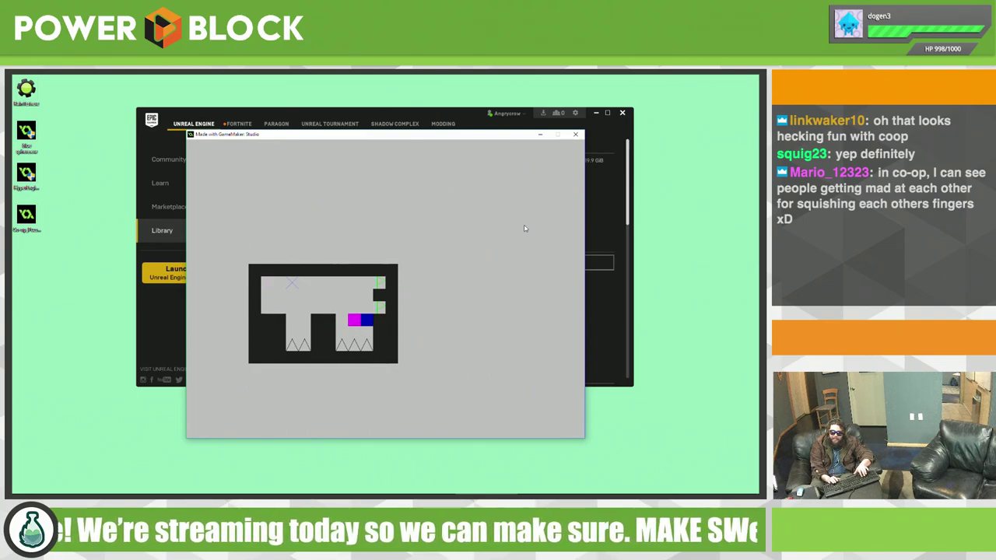
{"action": "key", "text": "Left"}
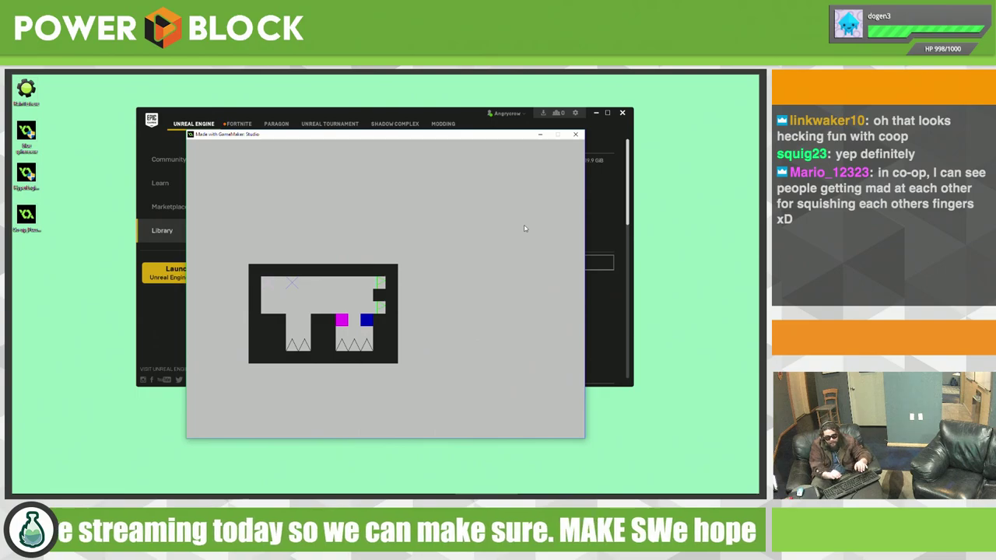
{"action": "key", "text": "Up"}
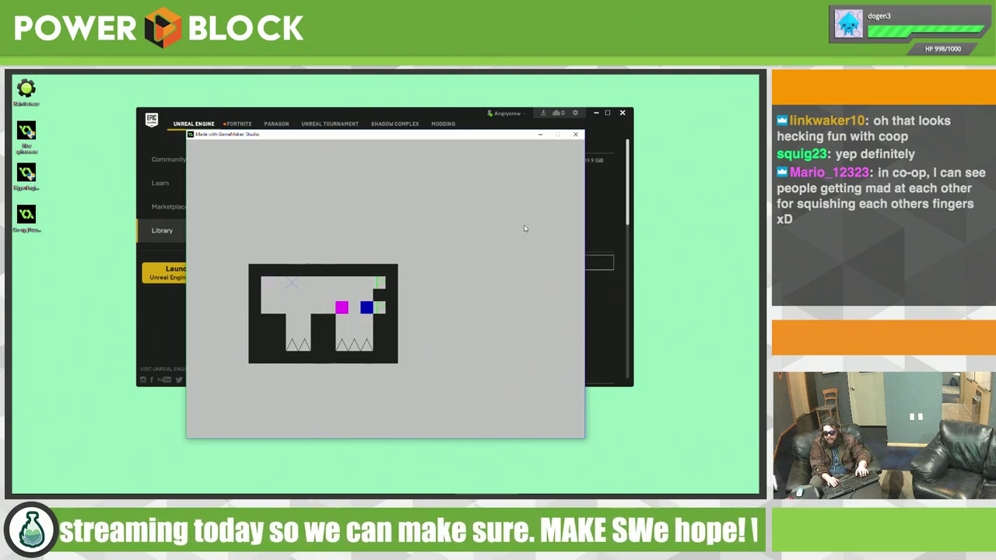
{"action": "key", "text": "Right"}
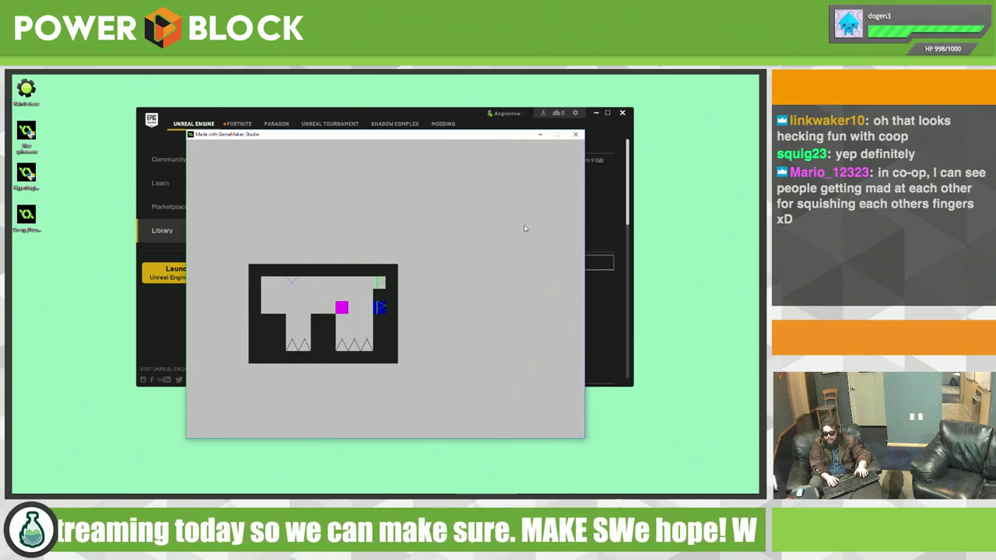
{"action": "key", "text": "Left"}
{"action": "key", "text": "Right"}
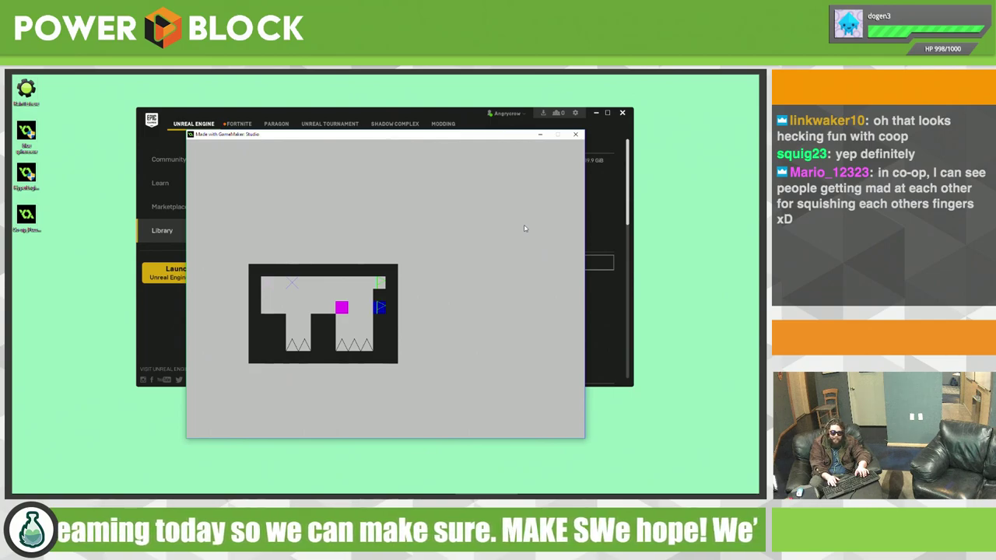
{"action": "key", "text": "Left"}
{"action": "key", "text": "Down"}
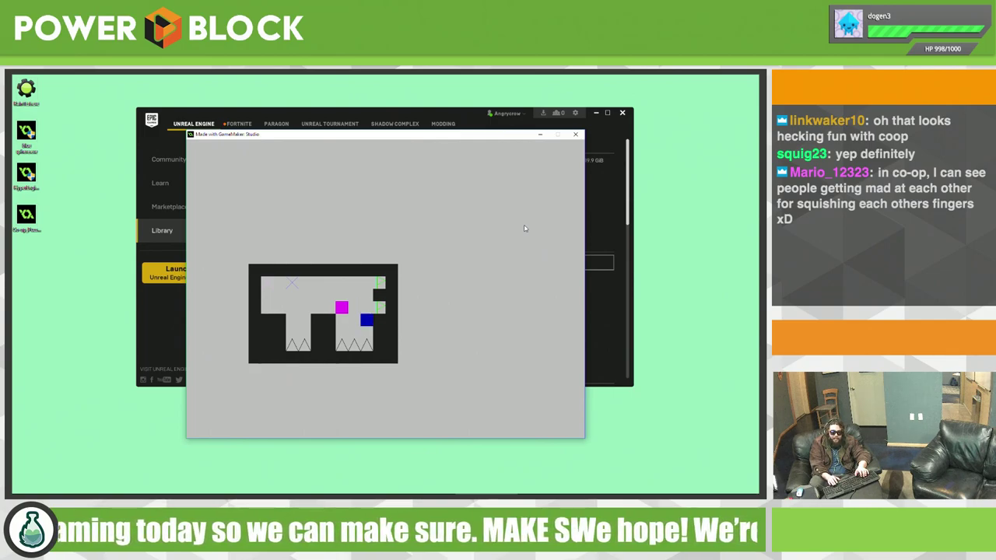
Step: Run magenta right across the pit beside blue, then shift both squares one tile left
{"action": "key", "text": "s"}
{"action": "key", "text": "d"}
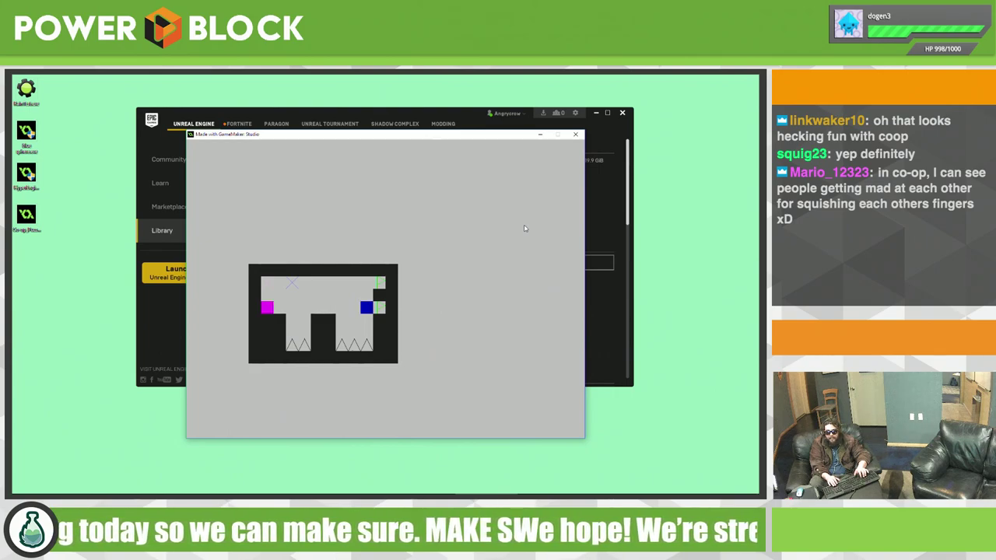
{"action": "key", "text": "d"}
{"action": "key", "text": "d"}
{"action": "key", "text": "d"}
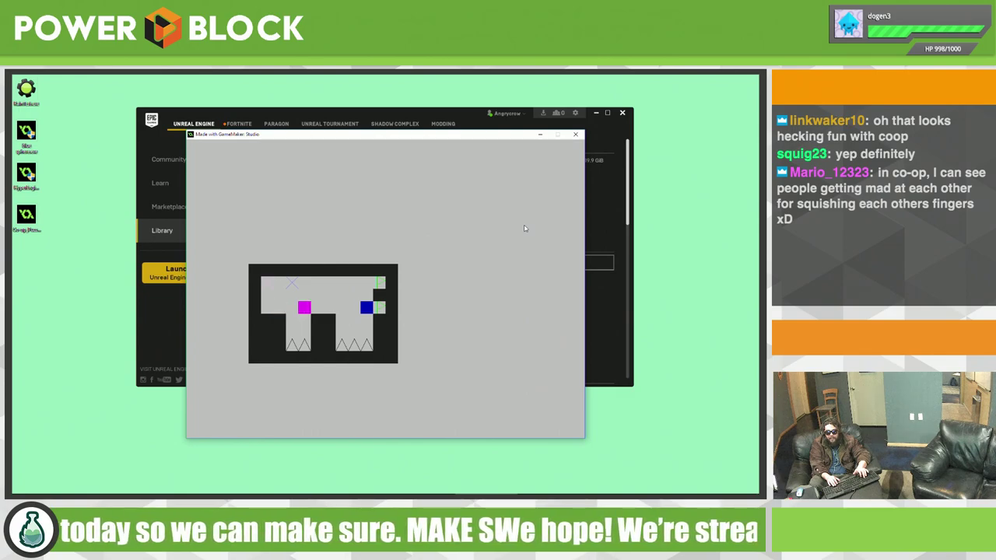
{"action": "key", "text": "d"}
{"action": "key", "text": "d"}
{"action": "key", "text": "Right"}
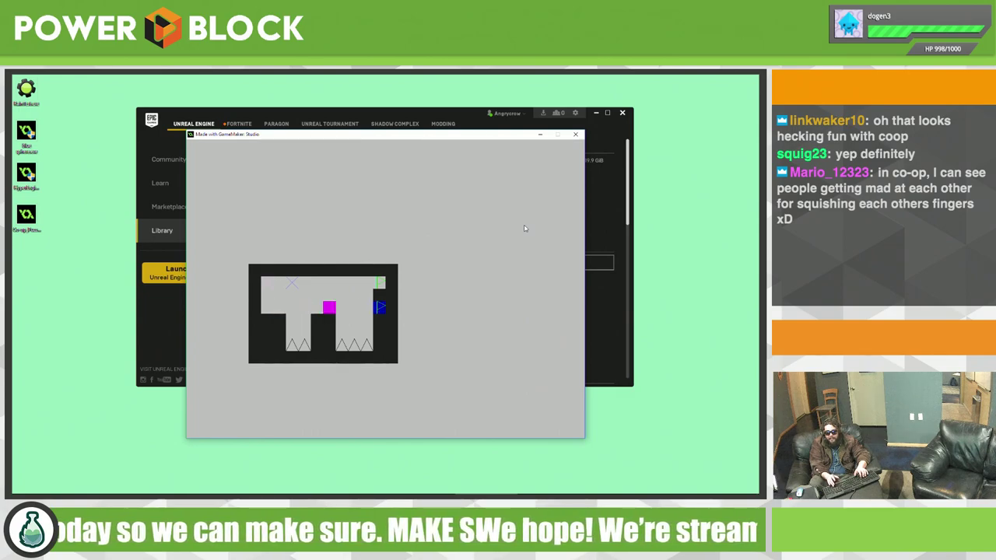
{"action": "key", "text": "d"}
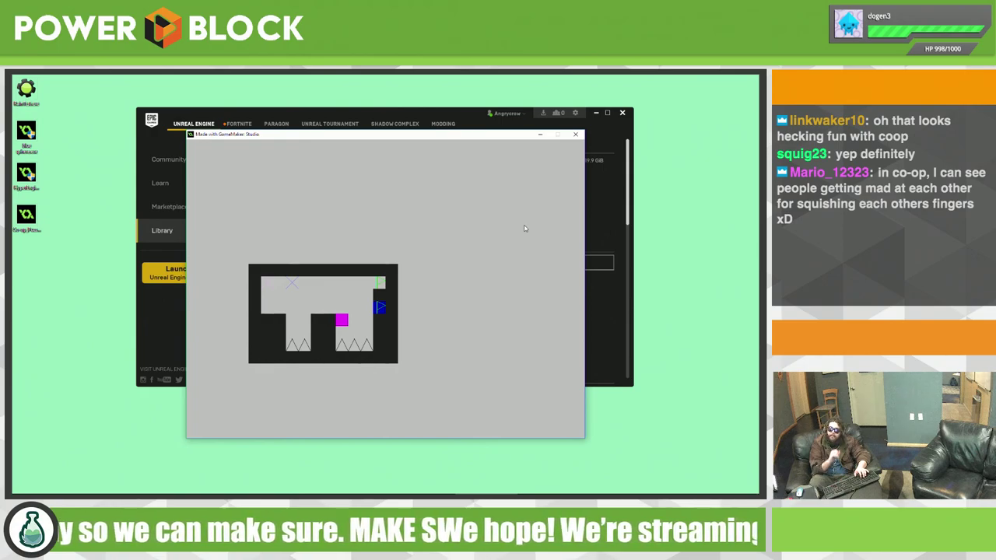
{"action": "key", "text": "w"}
{"action": "key", "text": "a"}
{"action": "key", "text": "Left"}
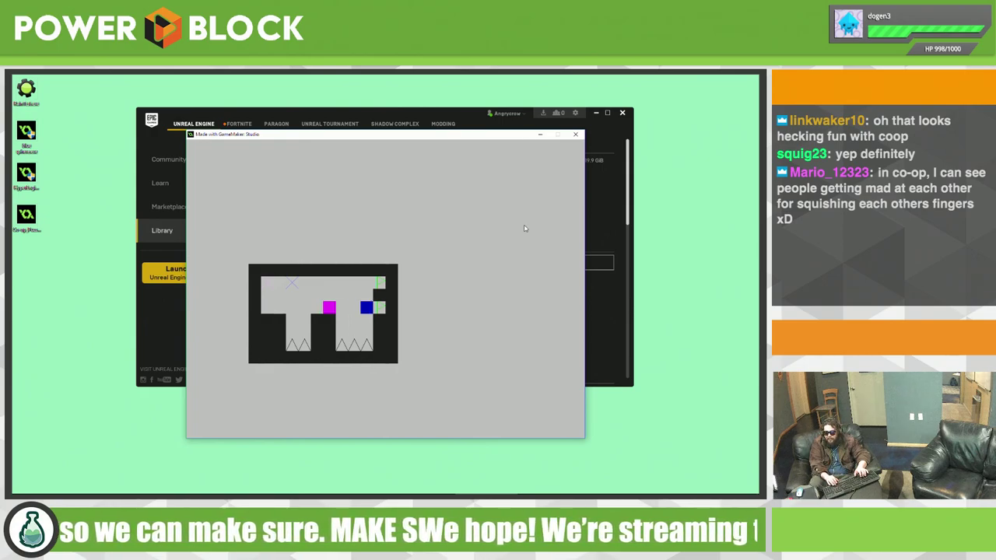
Step: Hop magenta onto blue and into the green exit gap, then bring it back out
{"action": "key", "text": "d"}
{"action": "key", "text": "d"}
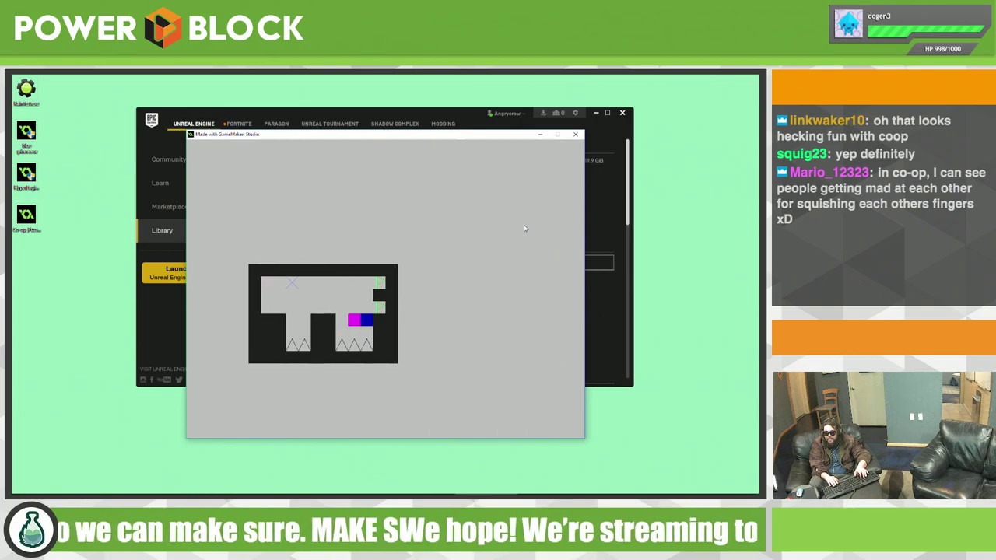
{"action": "key", "text": "Up"}
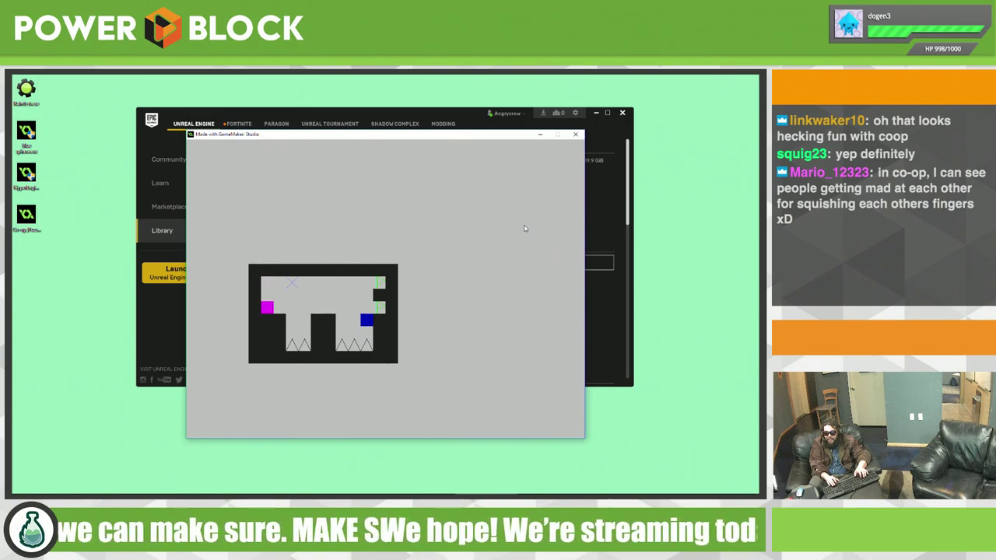
{"action": "key", "text": "d"}
{"action": "key", "text": "d"}
{"action": "key", "text": "d"}
{"action": "key", "text": "w"}
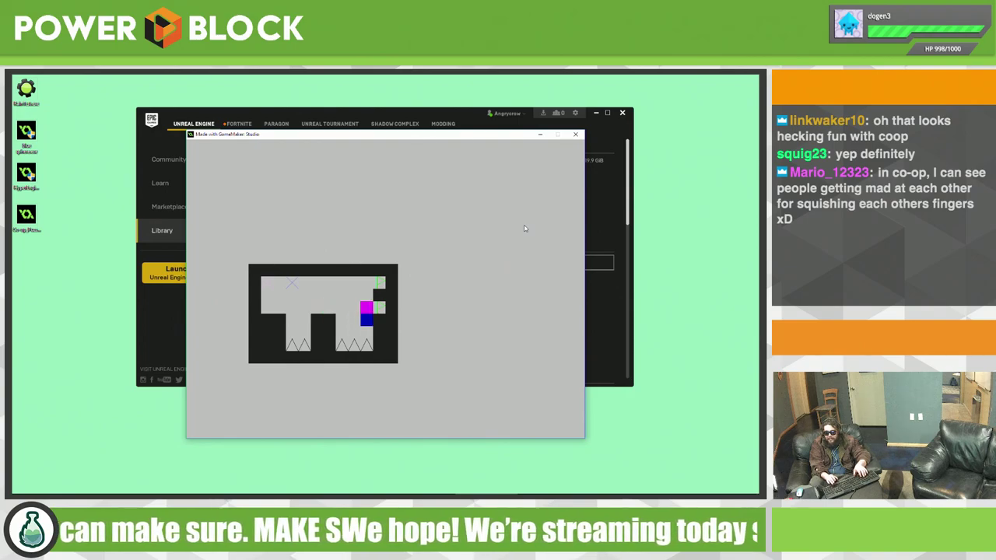
{"action": "key", "text": "d"}
{"action": "key", "text": "Right"}
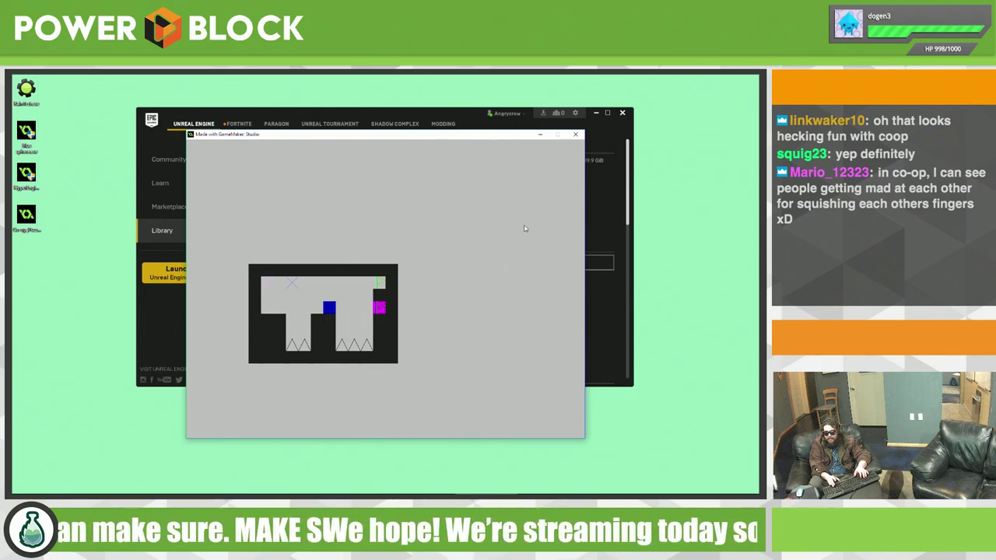
{"action": "key", "text": "a"}
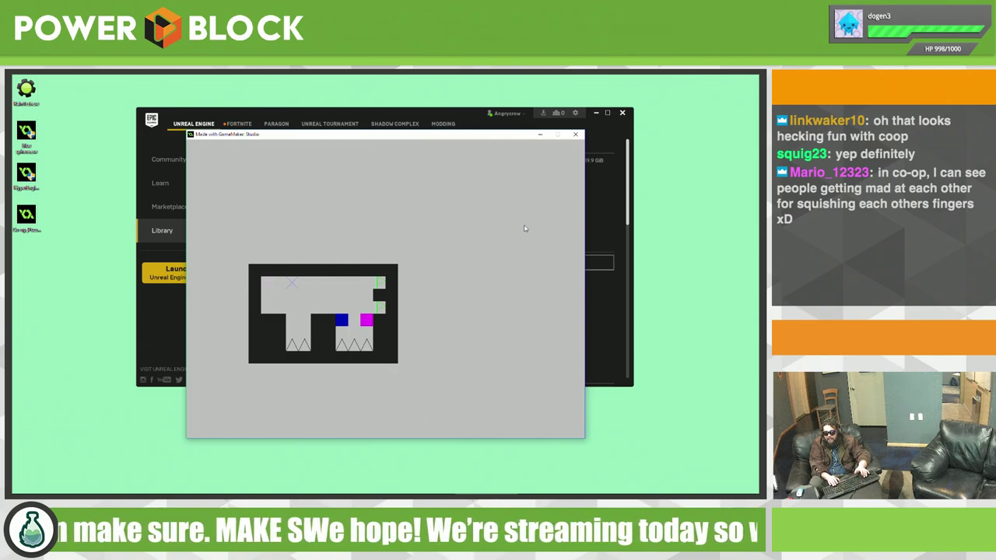
Step: Jump the blue square up and right onto magenta beside the green exits
{"action": "key", "text": "Right"}
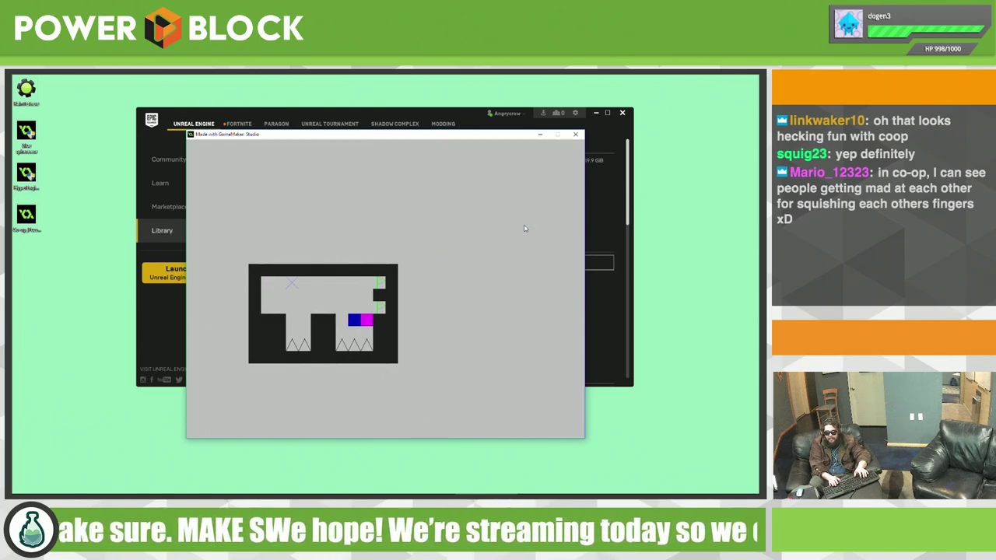
{"action": "key", "text": "Up"}
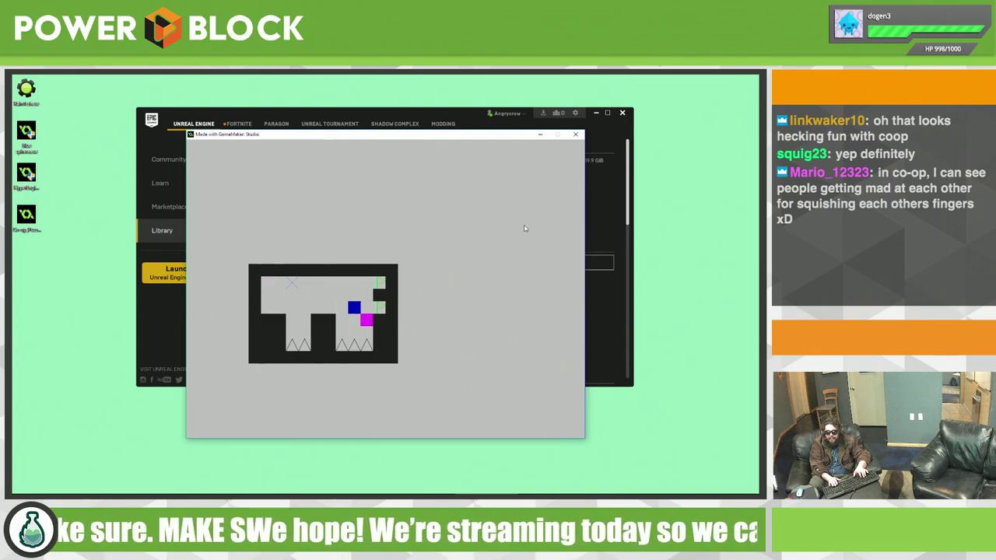
{"action": "key", "text": "w"}
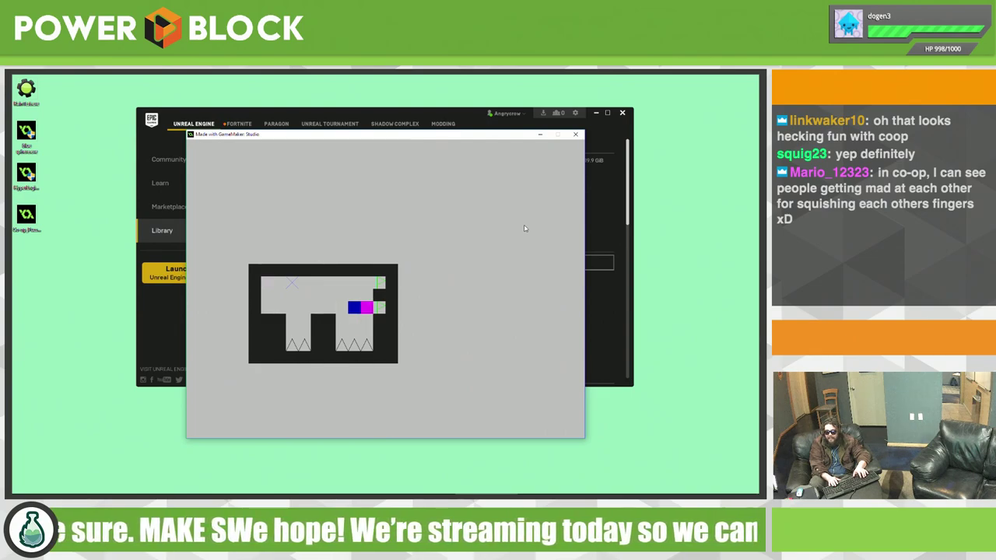
{"action": "key", "text": "Up"}
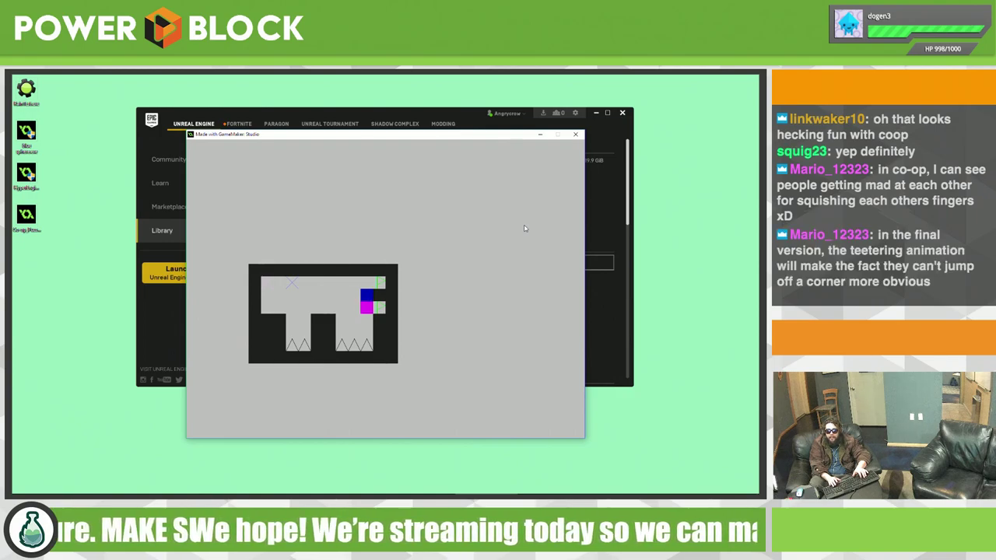
{"action": "key", "text": "Up"}
{"action": "key", "text": "Right"}
{"action": "key", "text": "Right"}
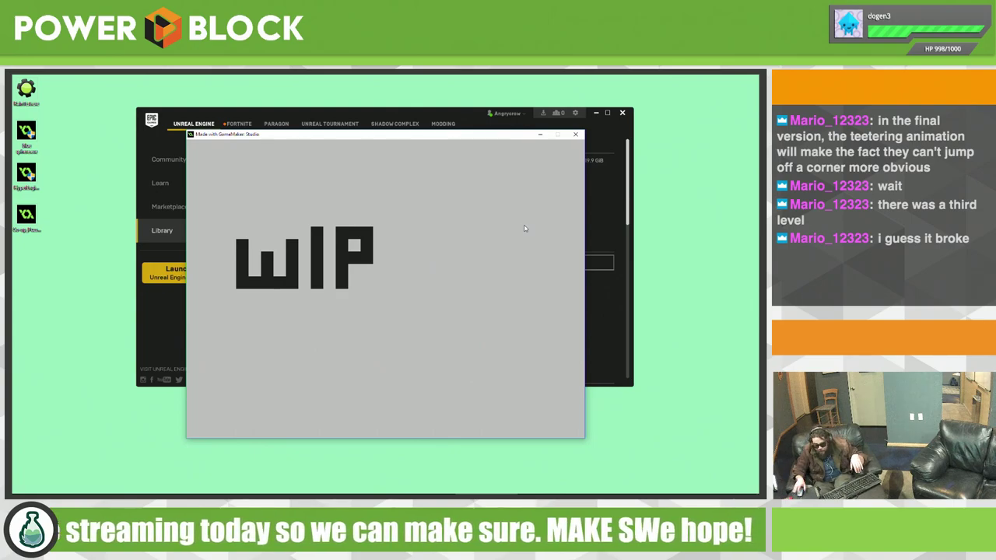
Step: Leave the game on the WIP screen by opening the Windows Start menu
{"action": "key", "text": "super"}
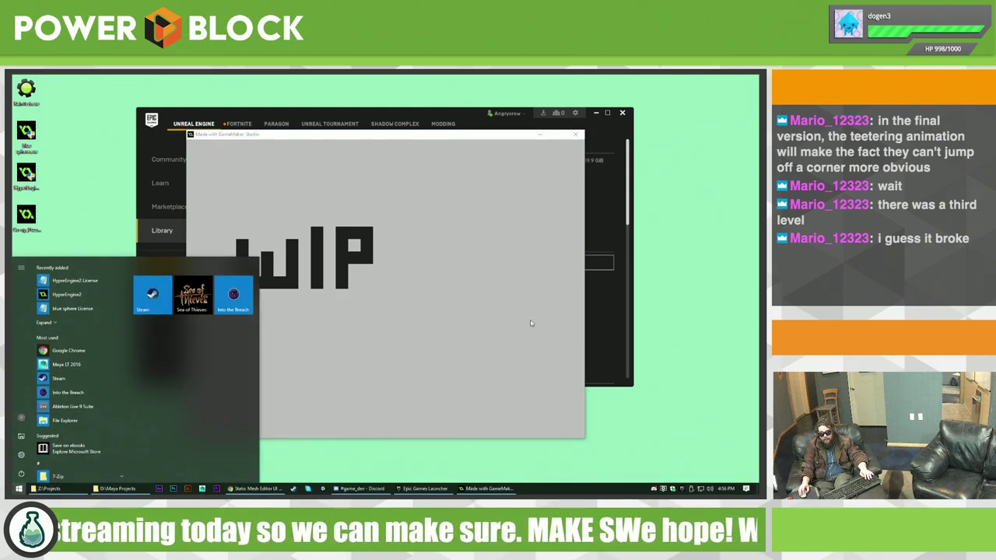
Step: In Chrome, close the Static Mesh Editor UI documentation and Transformation Sequence video tabs
{"action": "left_click", "coordinate": [467, 338]}
{"action": "key", "text": "alt+Tab"}
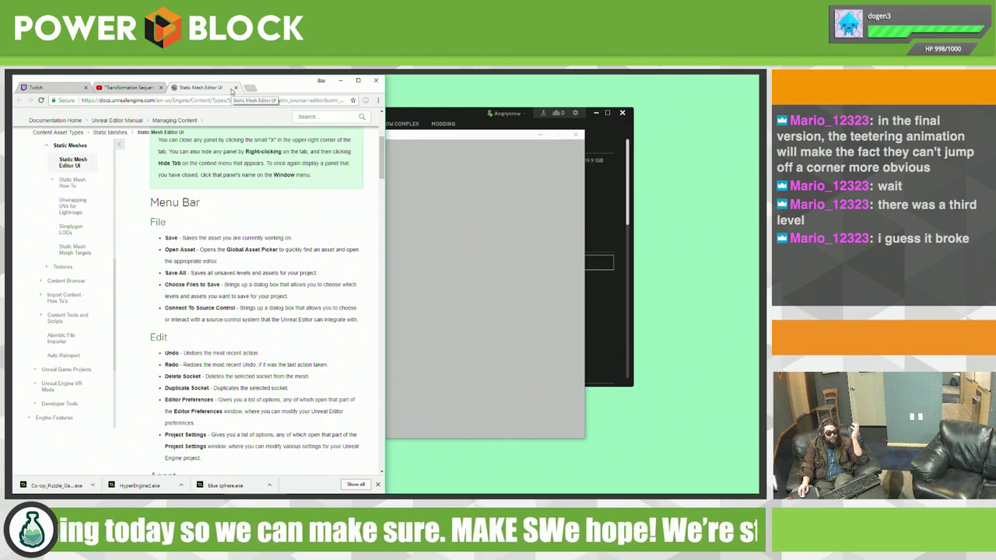
{"action": "left_click", "coordinate": [235, 87]}
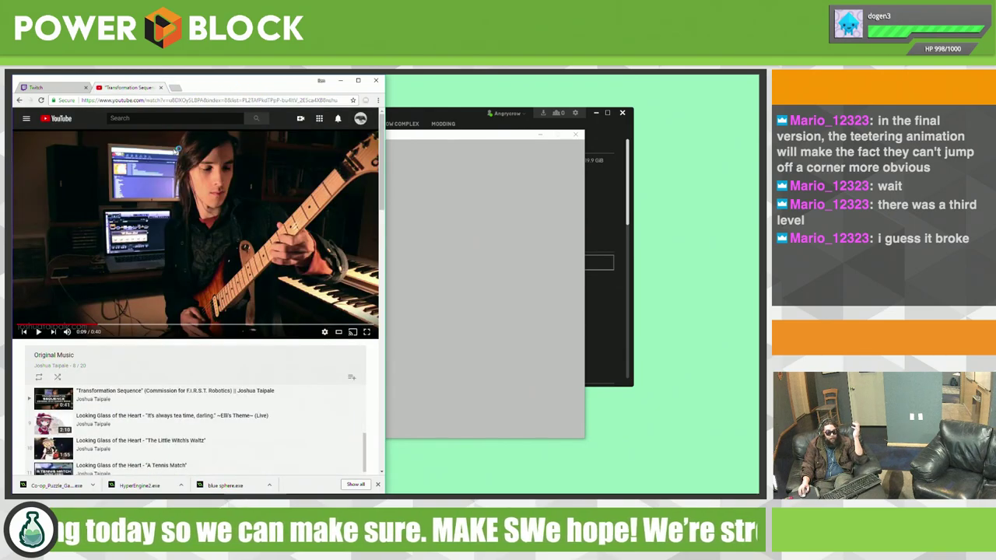
{"action": "left_click", "coordinate": [162, 88]}
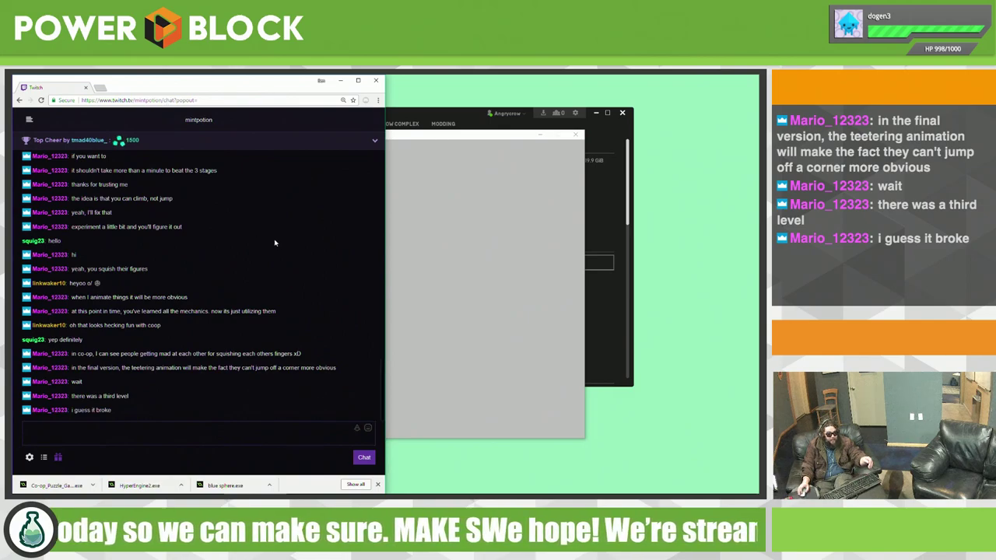
Step: Open the Twitch chat's YouTube link in a new tab and switch to the Sunday Morning video
{"action": "scroll", "coordinate": [273, 249], "scroll_direction": "up", "scroll_amount": 5}
{"action": "scroll", "coordinate": [273, 252], "scroll_direction": "up", "scroll_amount": 3}
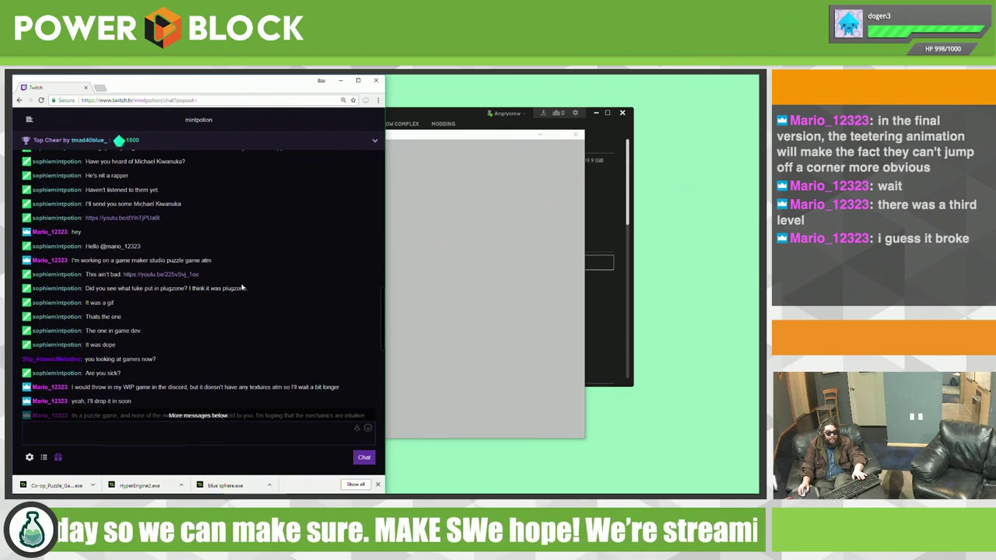
{"action": "middle_click", "coordinate": [178, 275]}
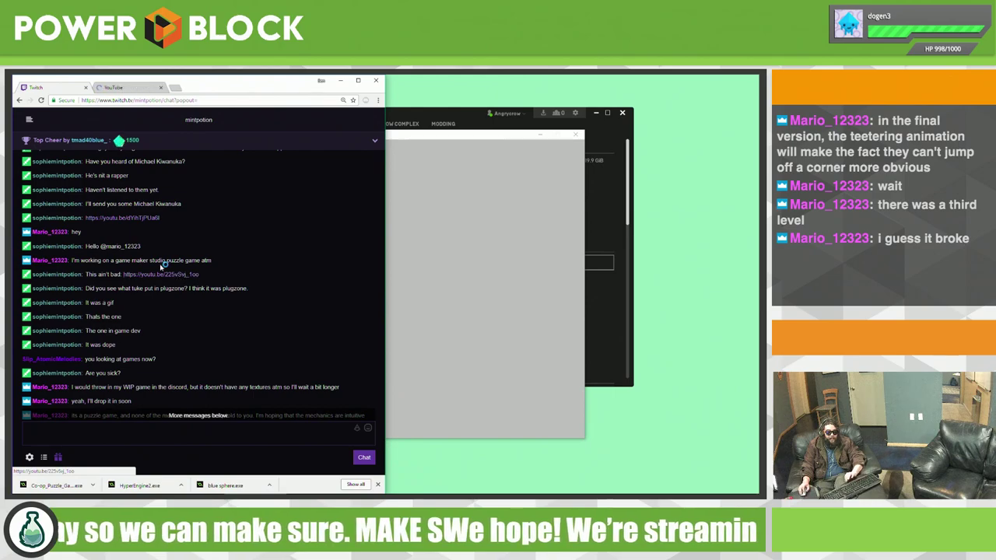
{"action": "left_click", "coordinate": [132, 88]}
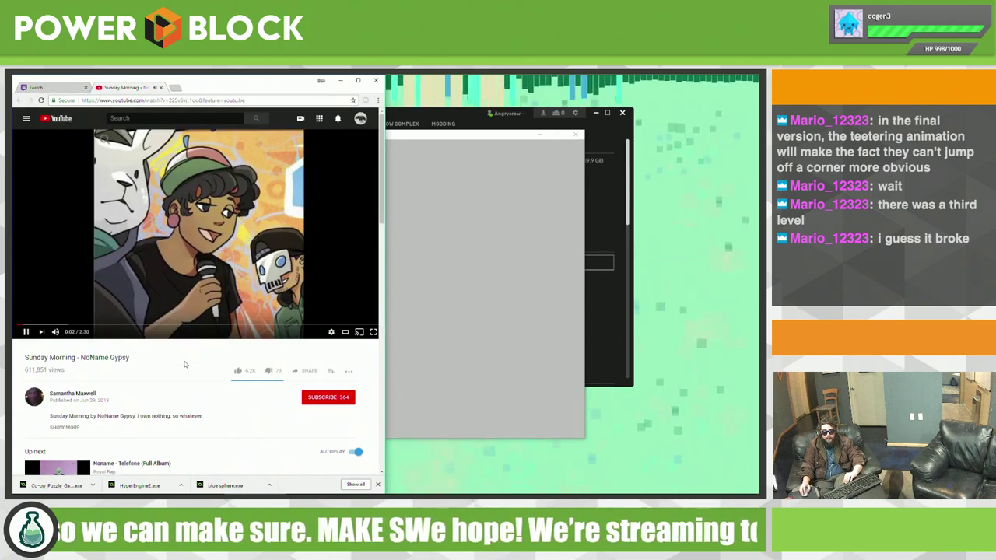
Step: Like the Sunday Morning - NoName Gypsy video and play it fullscreen
{"action": "left_click", "coordinate": [202, 264]}
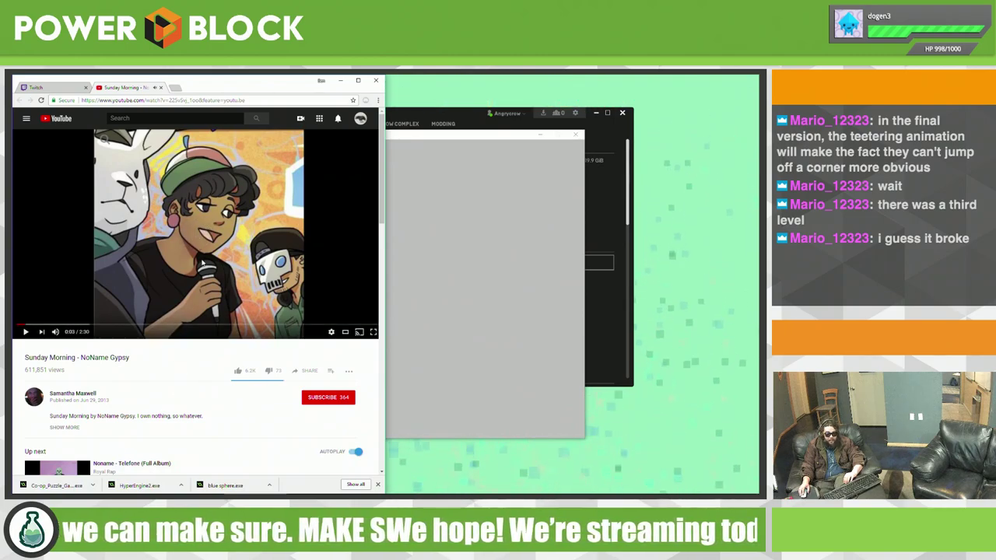
{"action": "scroll", "coordinate": [184, 361], "scroll_direction": "down", "scroll_amount": 3}
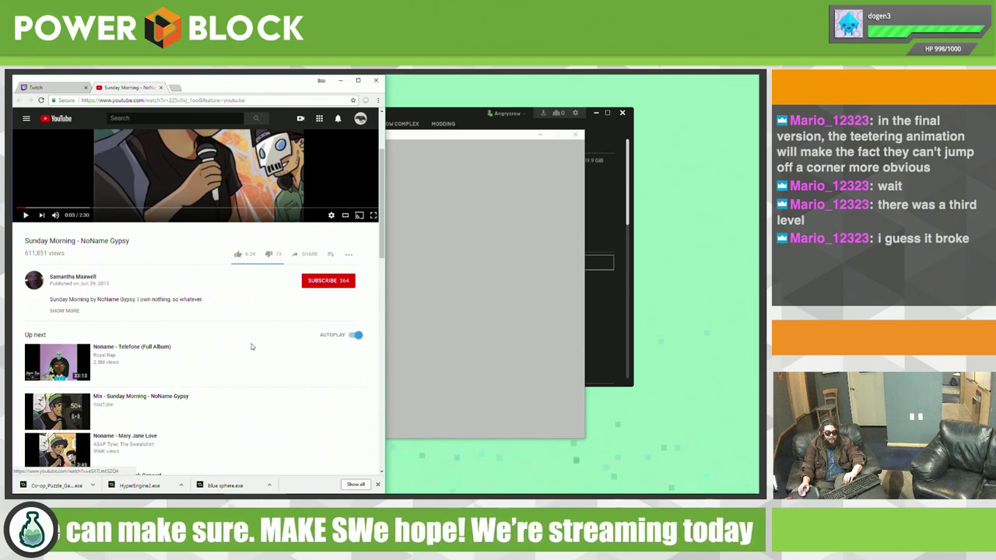
{"action": "scroll", "coordinate": [253, 350], "scroll_direction": "up", "scroll_amount": 3}
{"action": "left_click", "coordinate": [237, 371]}
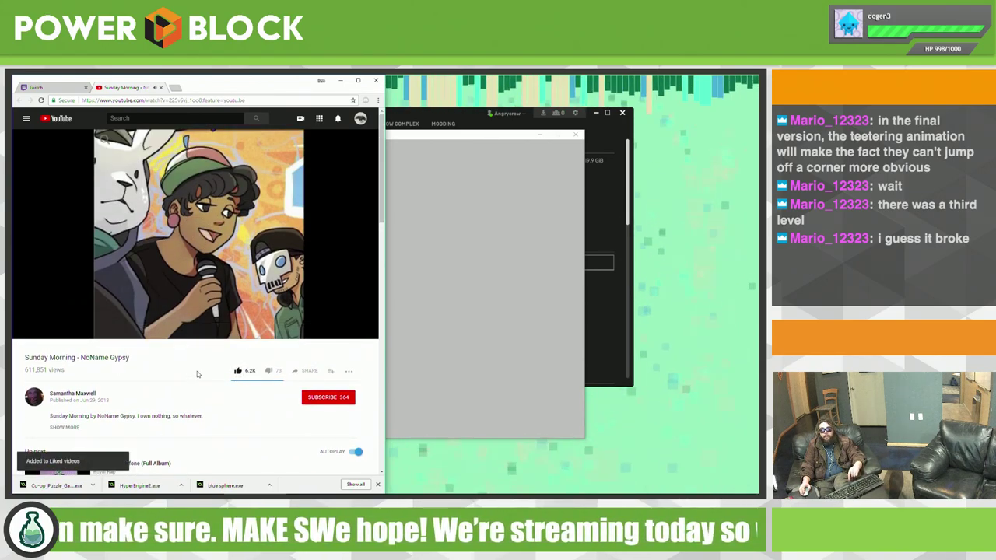
{"action": "left_click", "coordinate": [217, 253]}
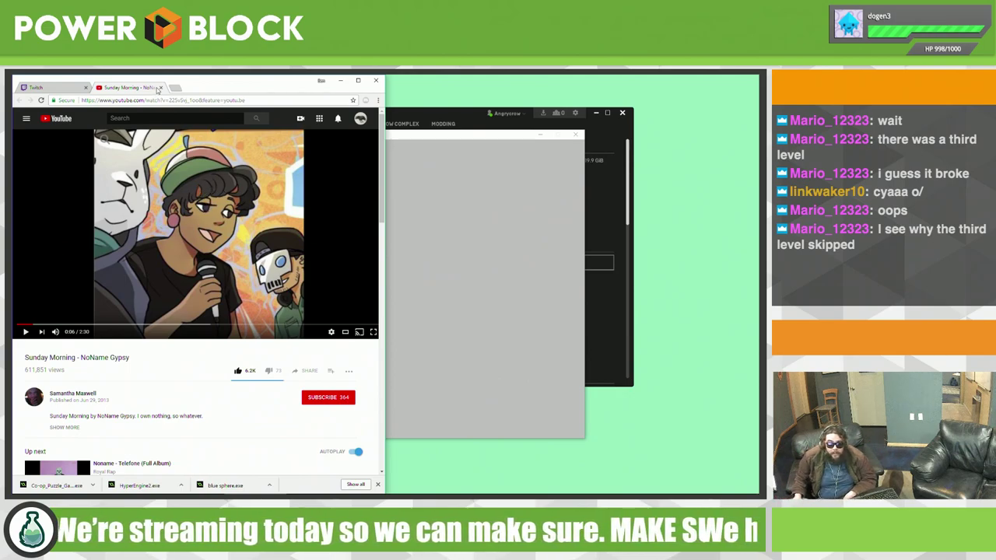
{"action": "left_click", "coordinate": [151, 118]}
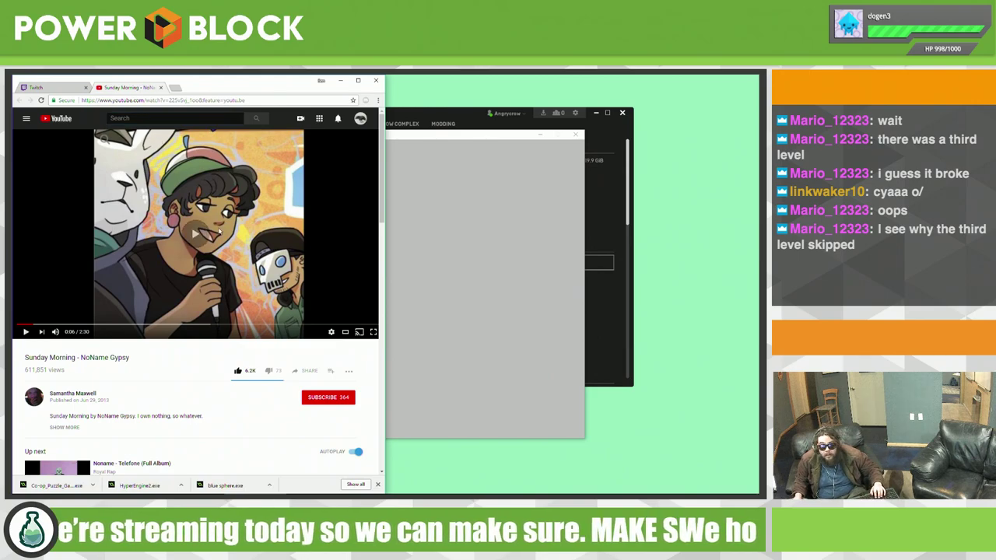
{"action": "double_click", "coordinate": [196, 234]}
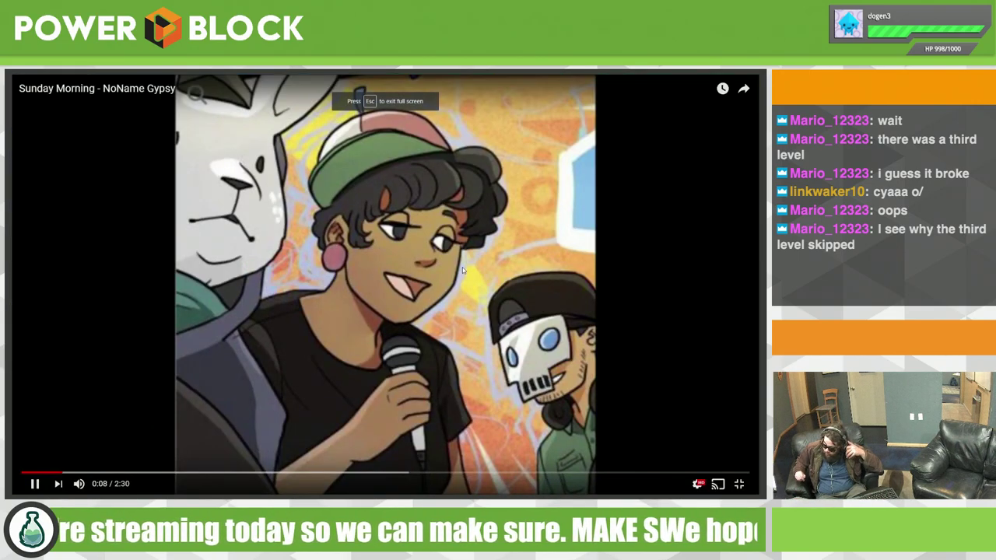